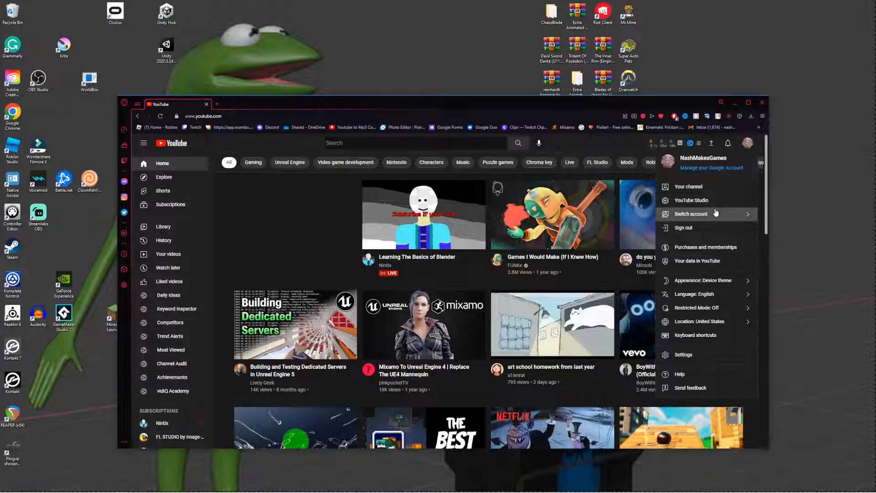
Switch YouTube to the Nintix channel account and open its live stream "Learning The Basics of Blender"
click(716, 214)
click(696, 280)
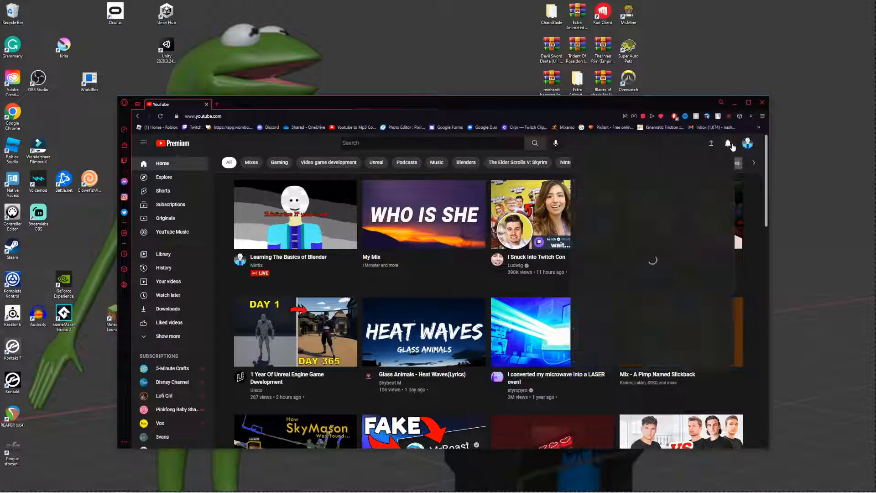
click(382, 248)
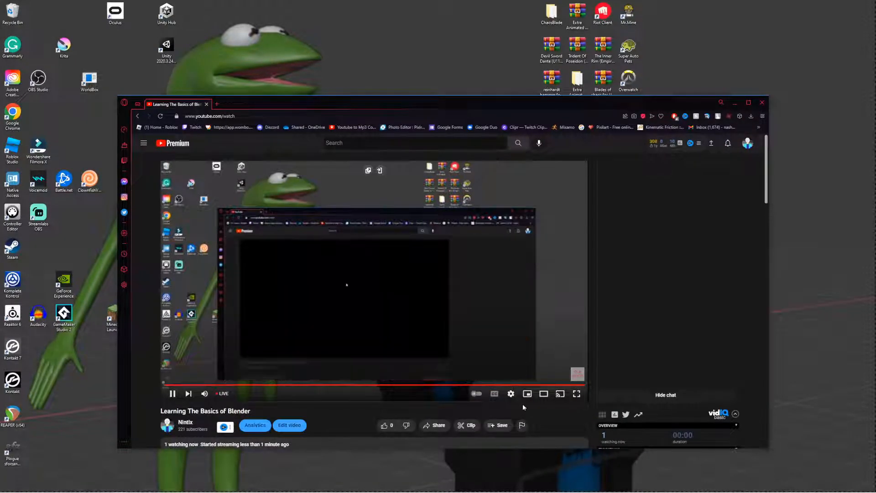
Set the live stream's playback quality to 1080p60
click(510, 393)
click(530, 372)
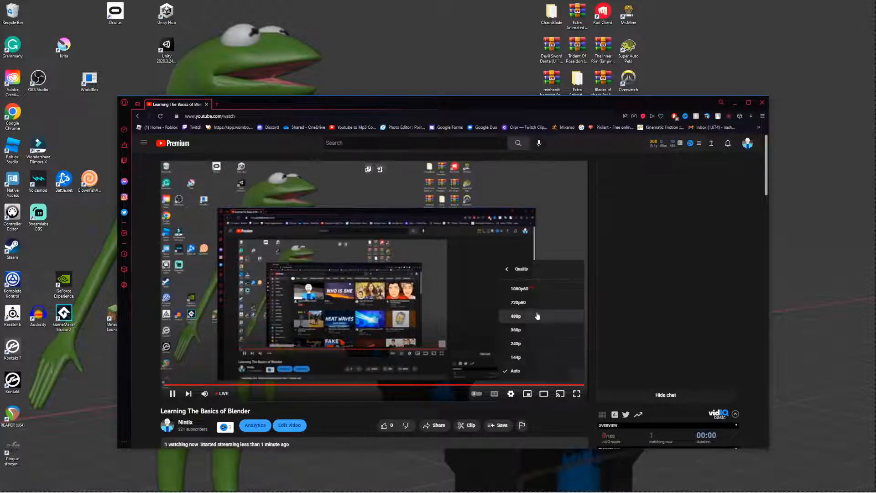
click(539, 293)
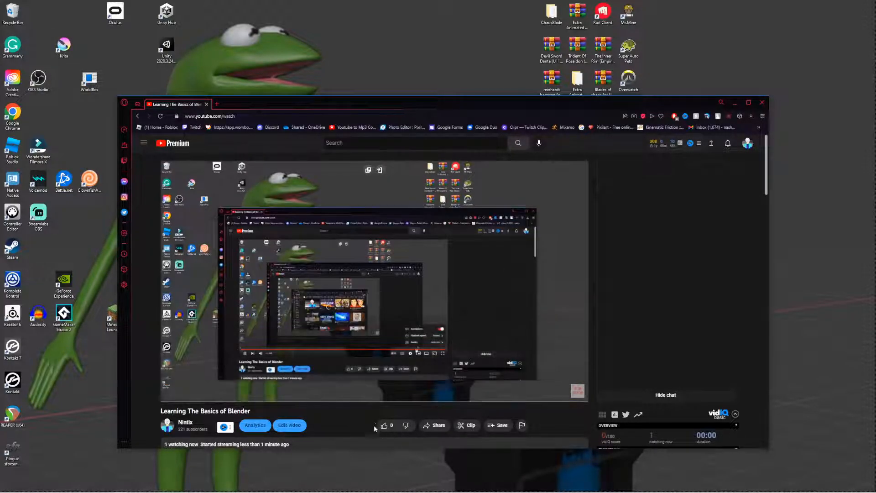
scroll(385, 427, down, 1)
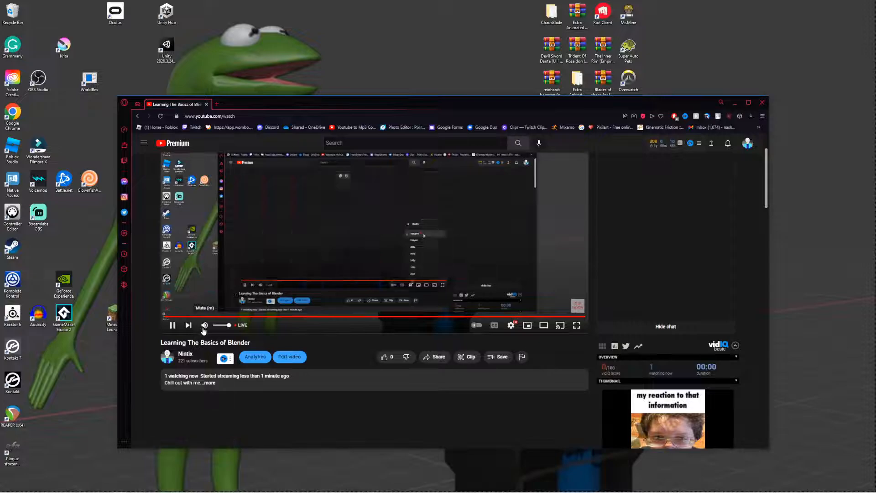
Switch to Streamlabs Desktop and set the microphone source's device to Microphone (Yeti Classic) in its advanced audio settings
key(super)
click(307, 488)
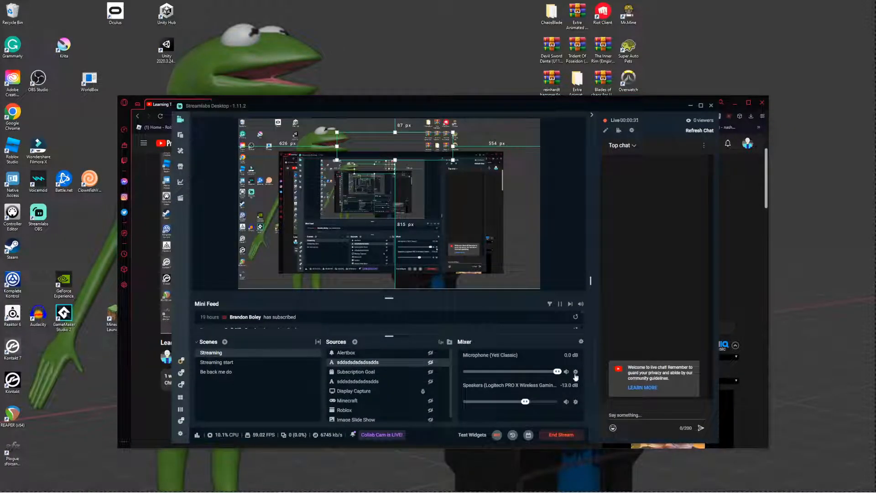
click(574, 373)
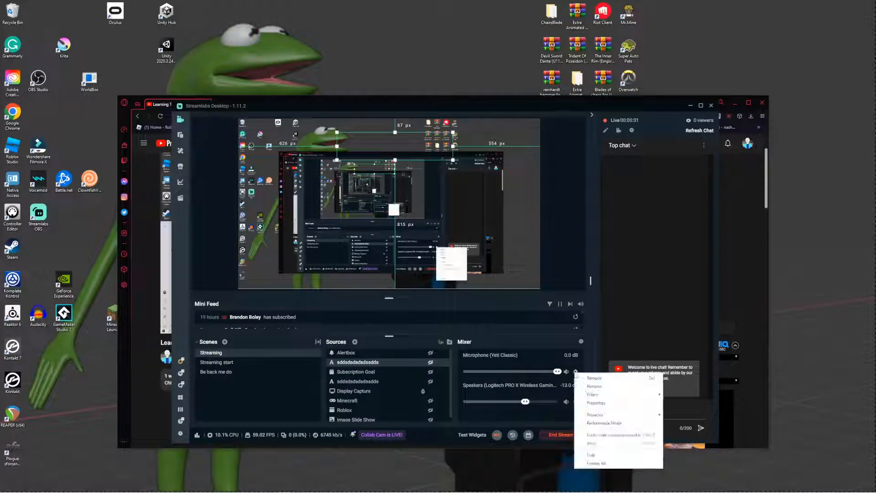
click(591, 406)
click(445, 237)
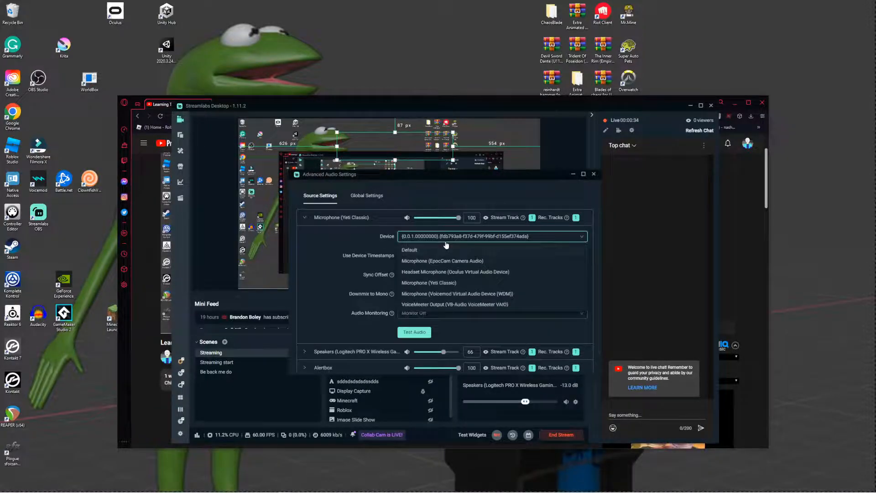
click(451, 282)
click(594, 174)
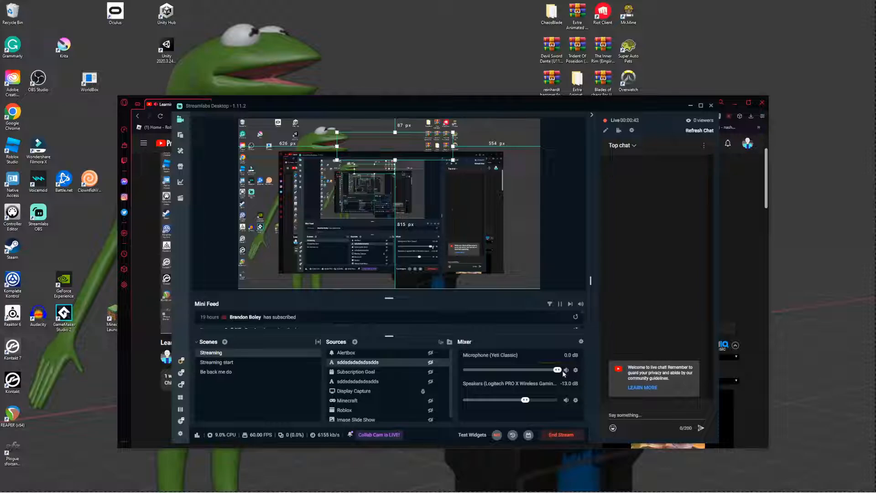
Set the speakers source's device to Speakers (2- Logitech PRO X Wireless Gaming Headset) and minimize Streamlabs Desktop
click(576, 401)
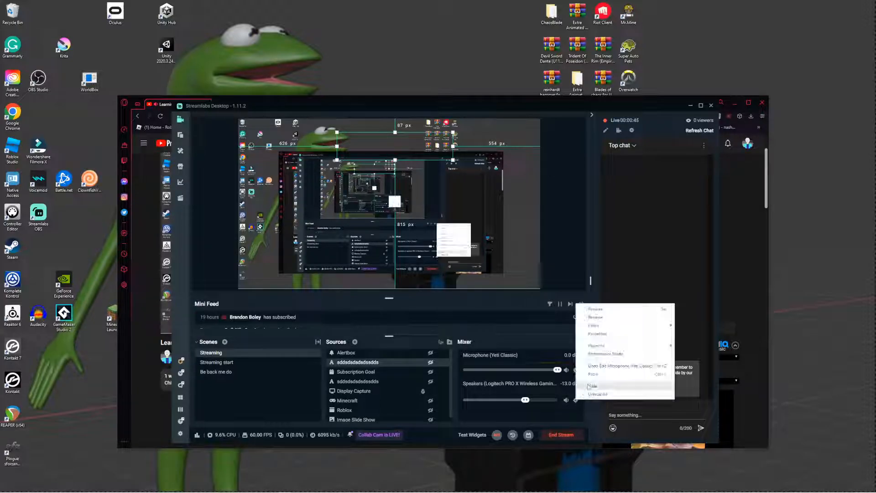
click(602, 335)
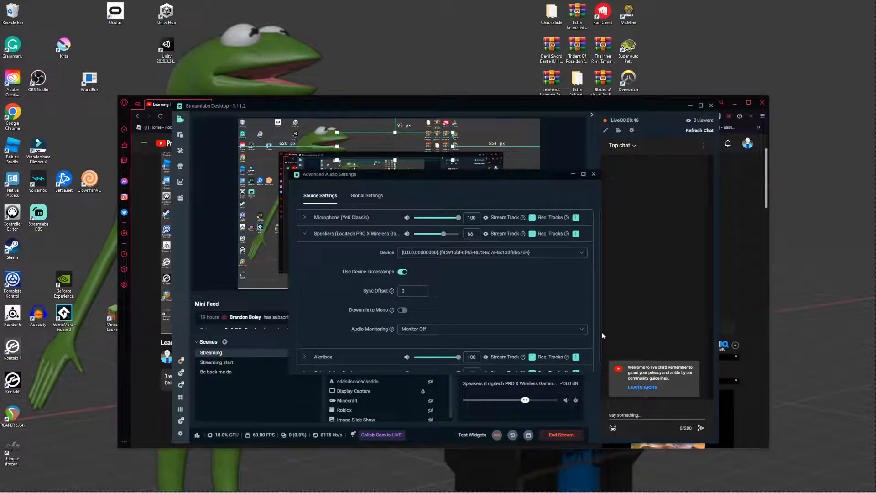
click(498, 252)
click(484, 297)
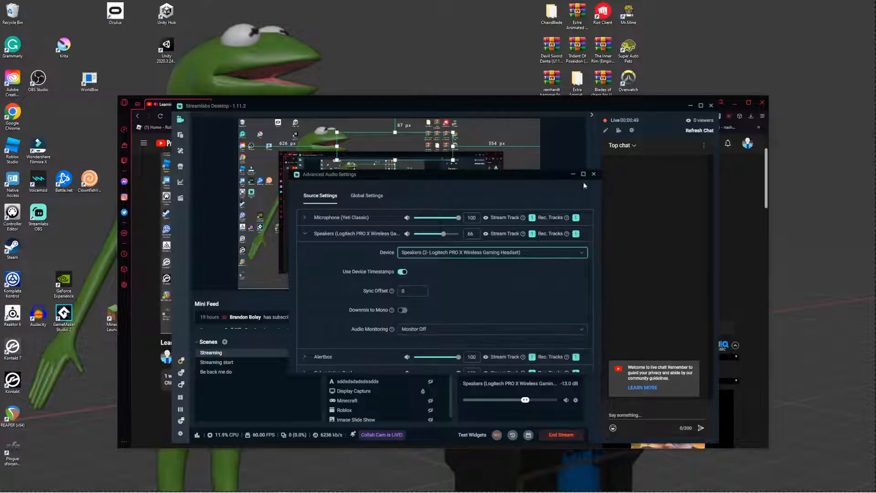
click(594, 174)
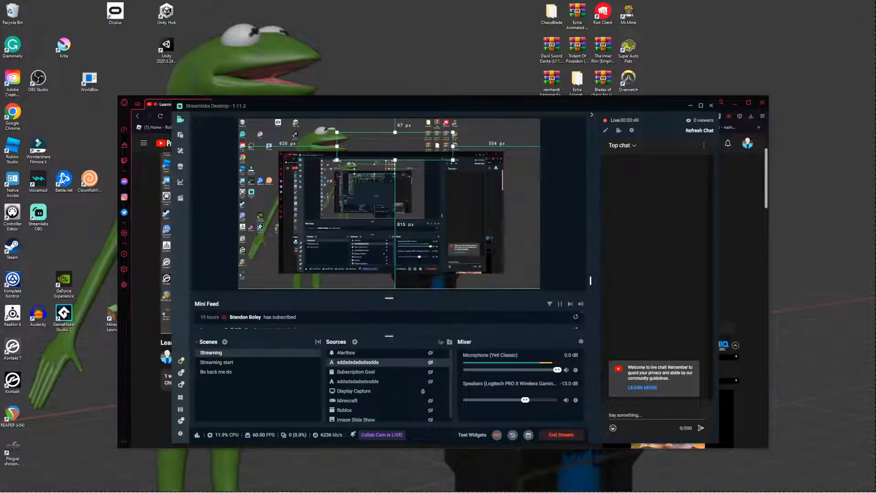
click(690, 106)
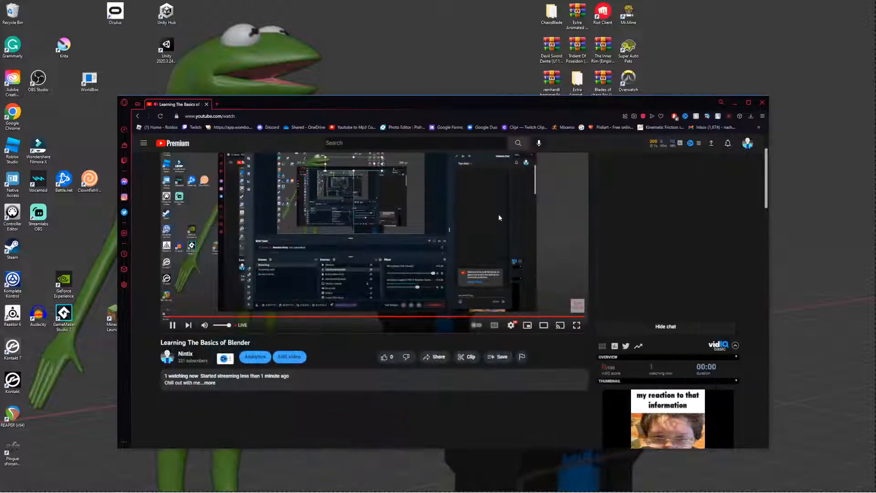
Like the live stream "Learning The Basics of Blender" on its watch page and pause its playback
click(384, 397)
scroll(401, 392, down, 3)
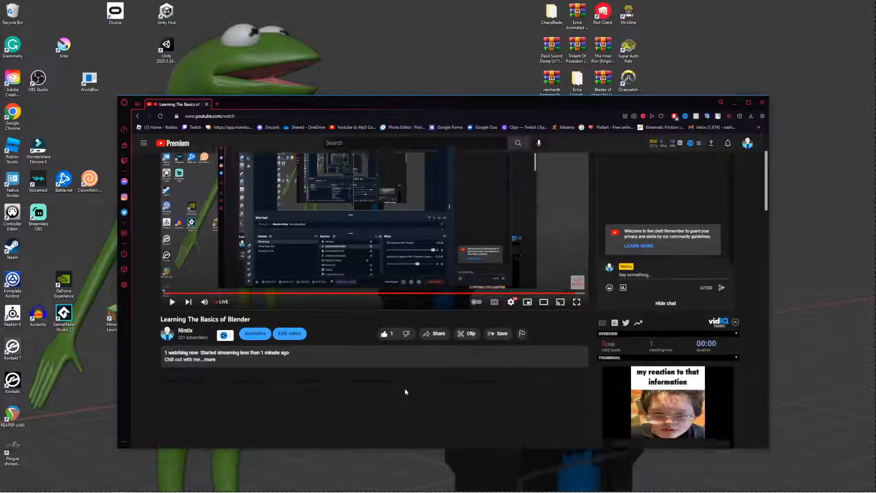
scroll(594, 311, up, 1)
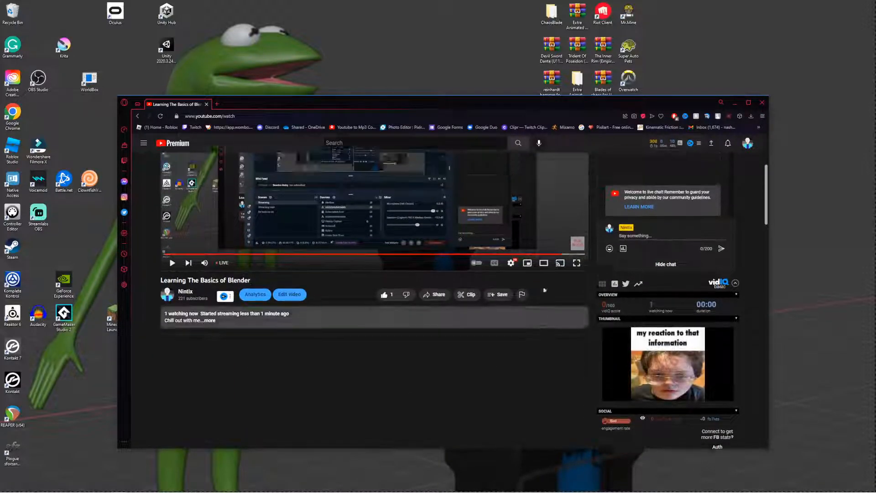
scroll(521, 244, up, 2)
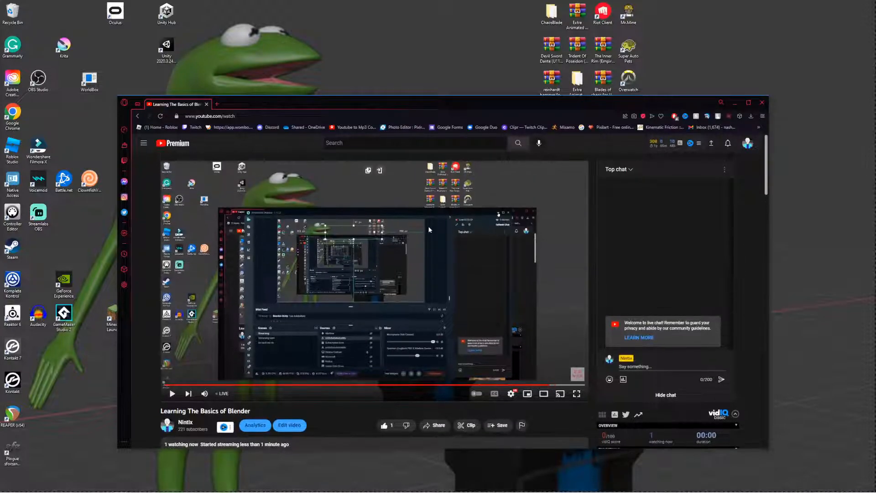
Copy the live stream's web address, minimize the browser and switch to Discord
click(210, 117)
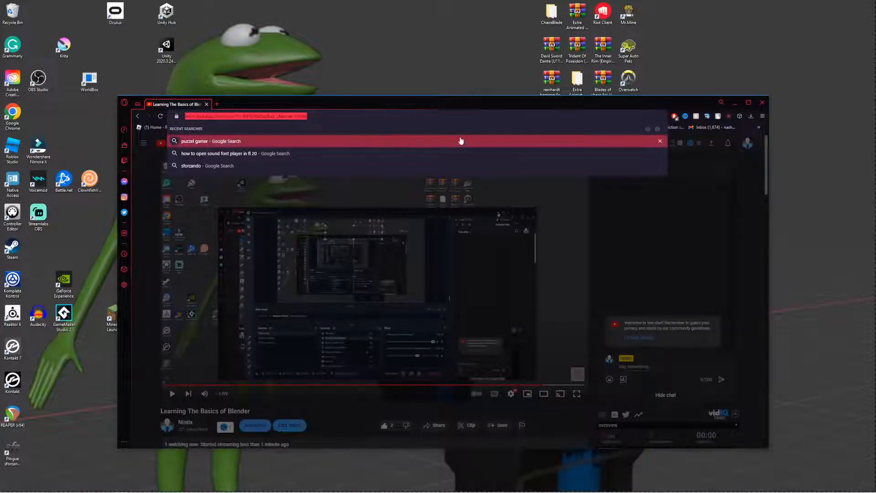
click(734, 102)
key(super)
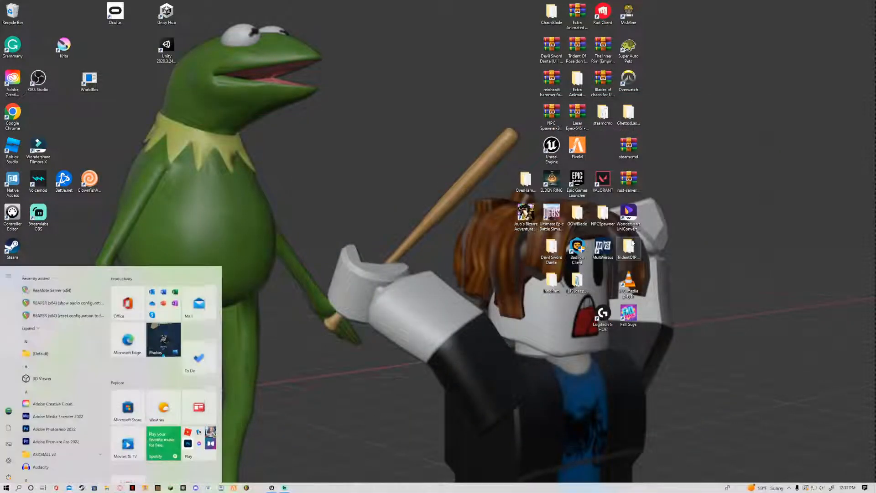
click(196, 488)
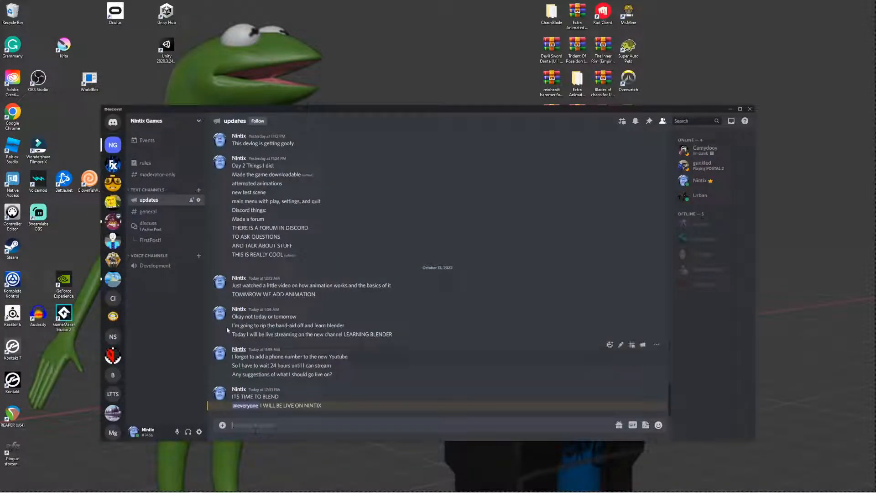
text(https://www.youtube.com/watch?v=SPIFLNSr6zg&ab_channel=Nintix)
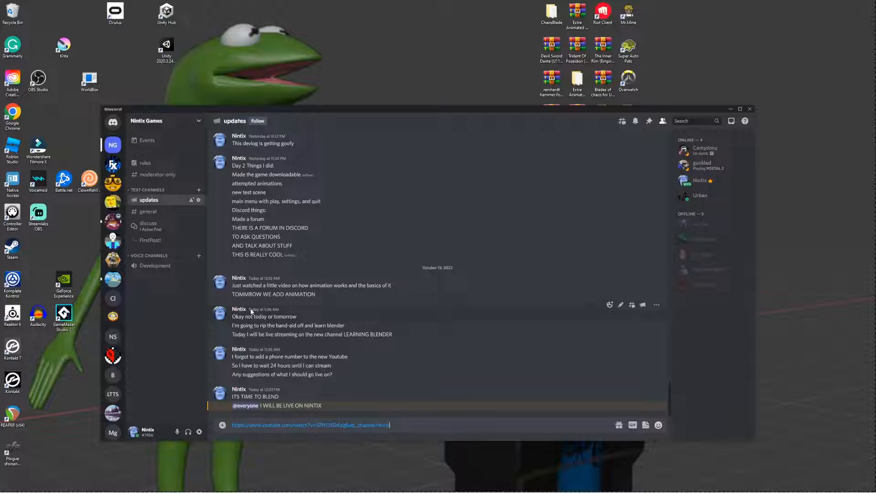
key(BackSpace)
key(BackSpace)
key(BackSpace)
key(BackSpace)
key(BackSpace)
key(BackSpace)
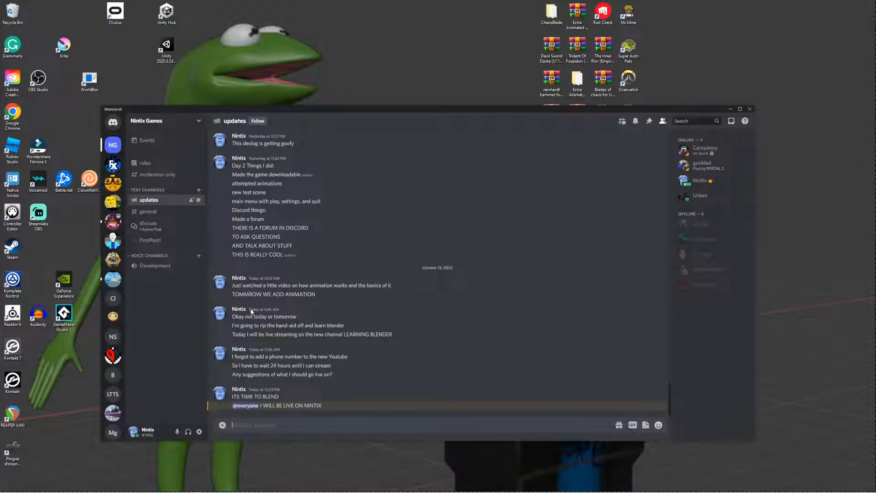
Post the message "I'm live right now learning blender" in the news channel of the Nintix's Epic Stuff server
click(113, 241)
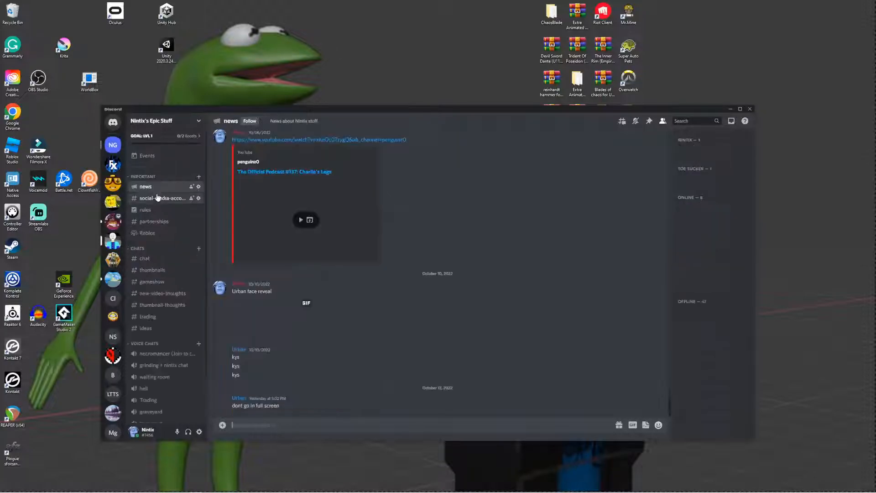
text(Im t)
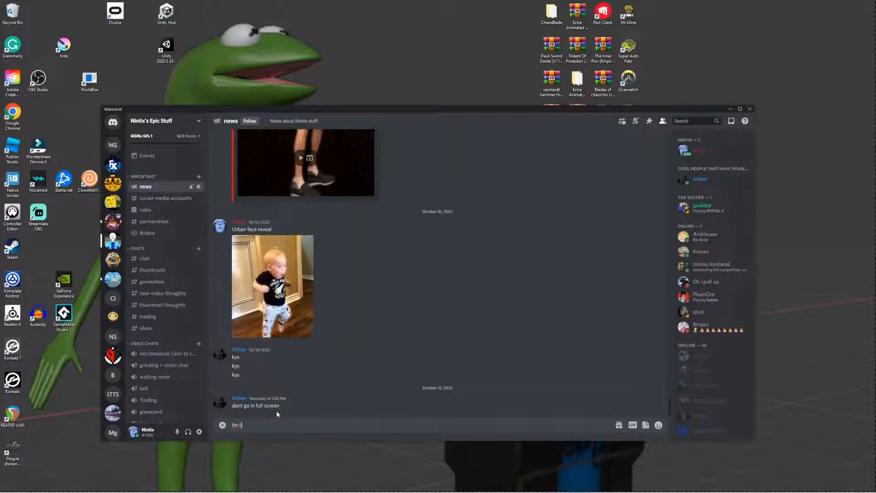
text(ive right now)
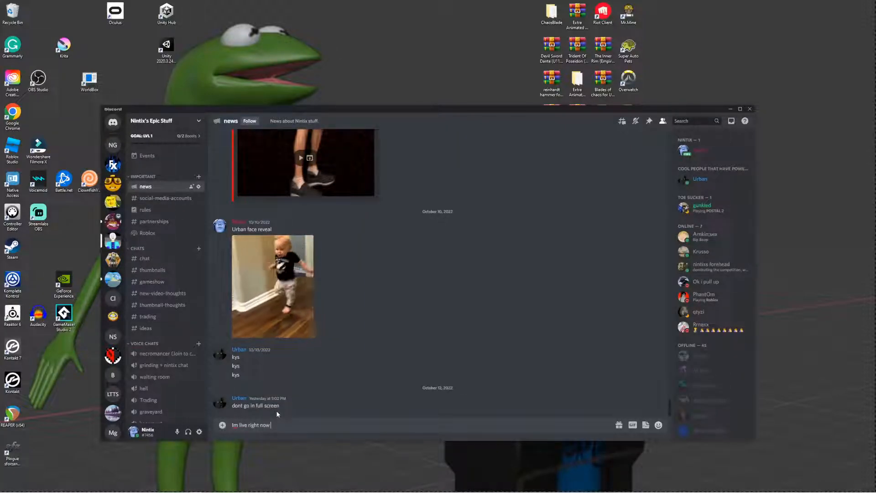
key(BackSpace)
key(BackSpace)
key(BackSpace)
key(BackSpace)
key(BackSpace)
key(BackSpace)
key(BackSpace)
key(BackSpace)
key(BackSpace)
text(s)
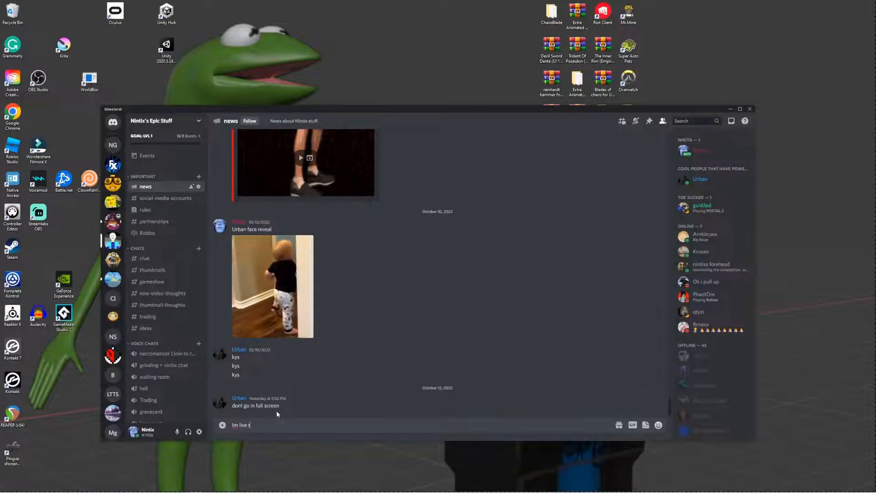
key(BackSpace)
key(BackSpace)
key(BackSpace)
key(BackSpace)
key(BackSpace)
key(BackSpace)
key(BackSpace)
key(BackSpace)
text('m)
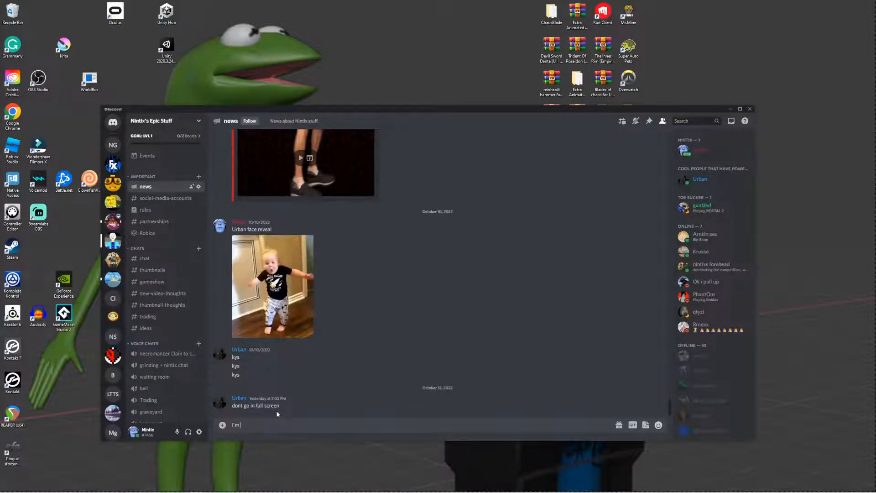
text( live right )
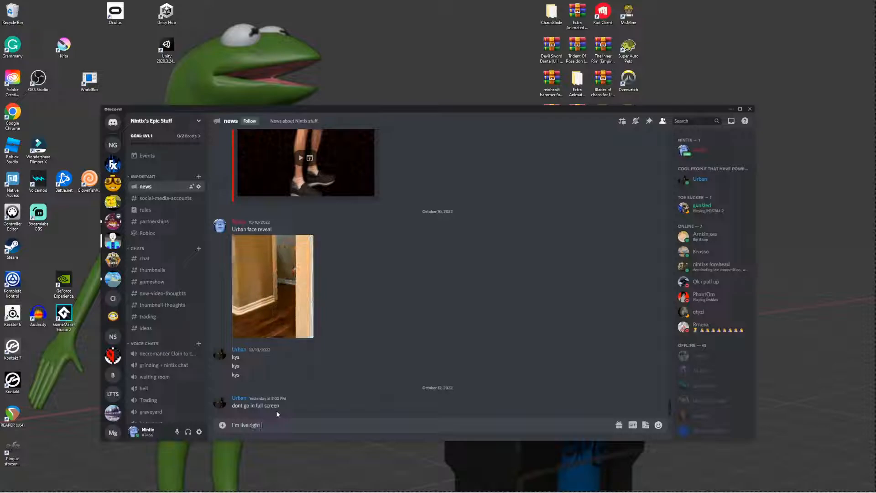
text(now lo)
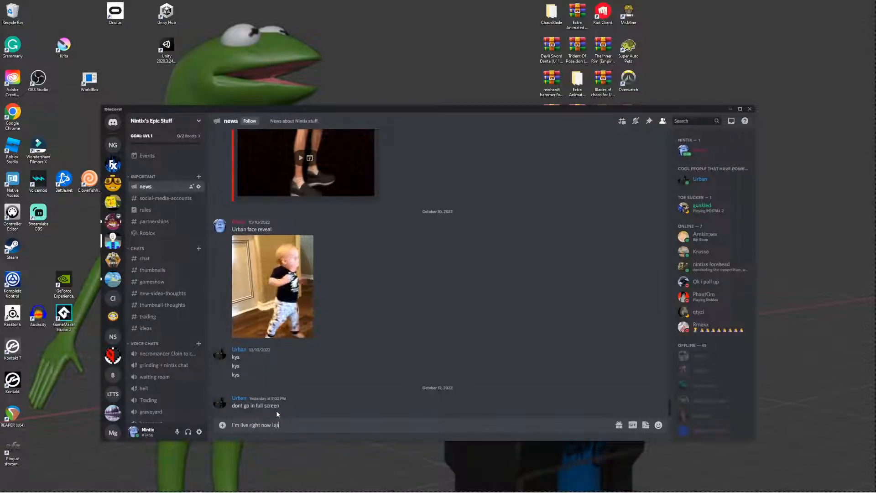
text(arning blender)
key(Return)
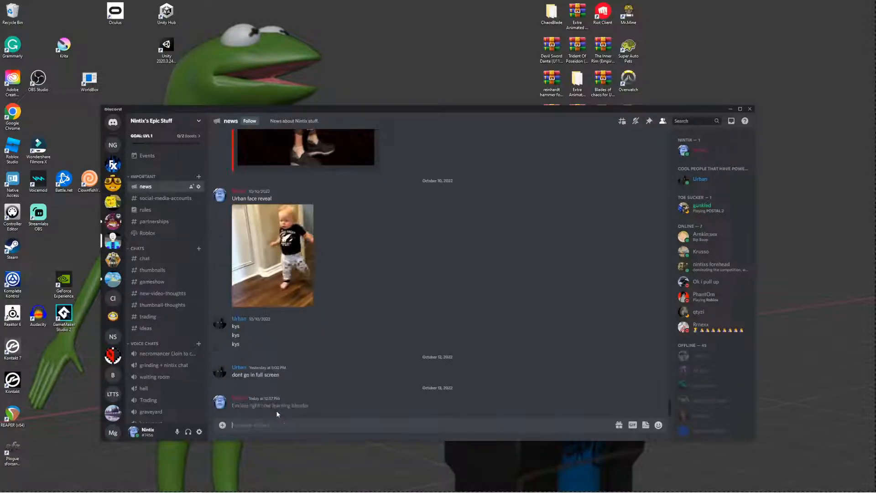
Post the copied YouTube live stream link in the news channel and close the Discord window
text(https://www.youtube.com/watch?v=SPJFLN5r6zg&ab_channel=Nintix)
key(Return)
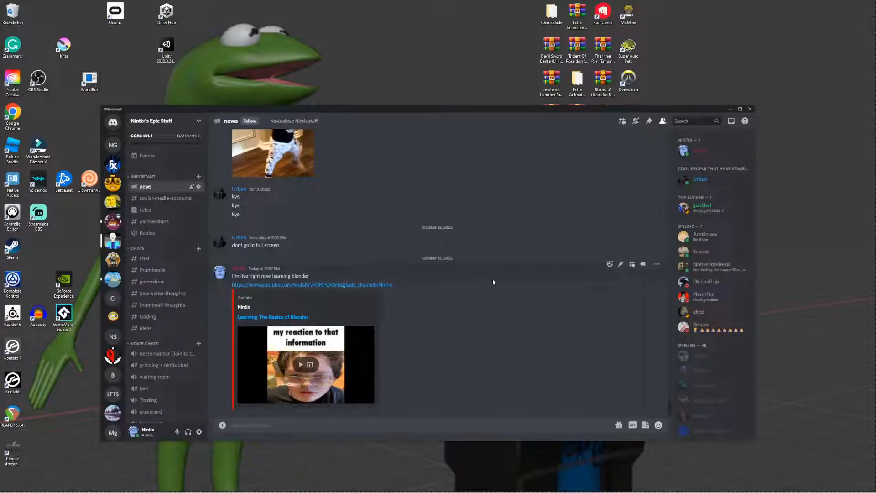
click(750, 109)
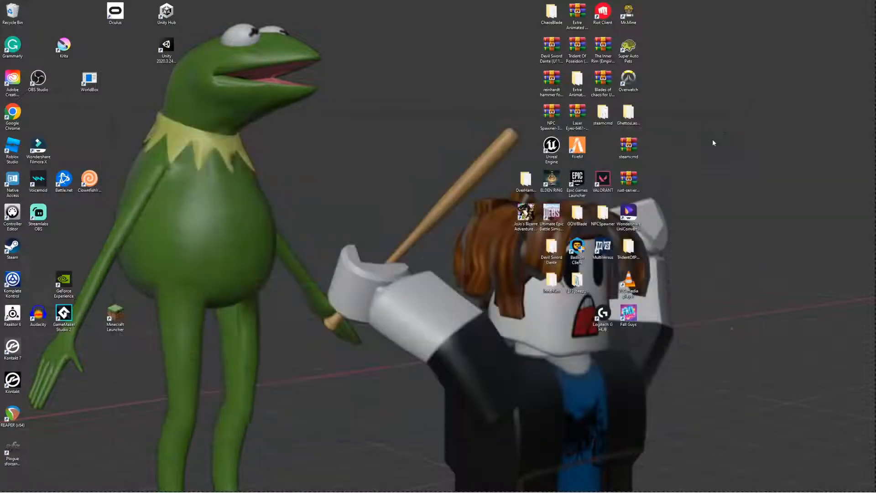
Switch to Streamlabs Desktop and move the Subscription Goal source inward to about 1120 px from the canvas's right edge
key(super)
click(285, 488)
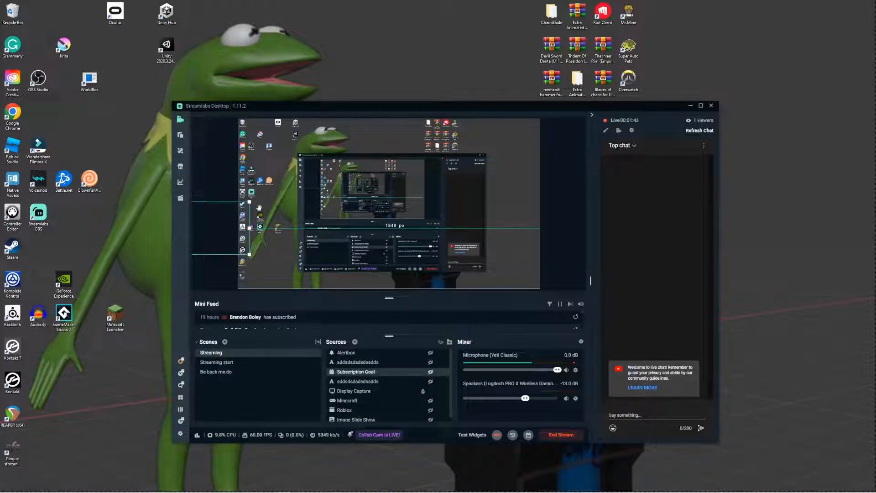
drag(259, 208, 350, 206)
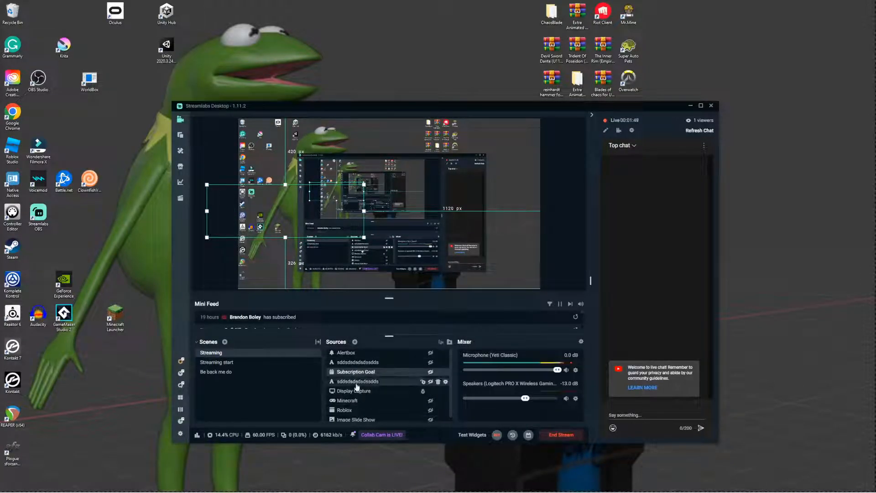
scroll(357, 387, down, 1)
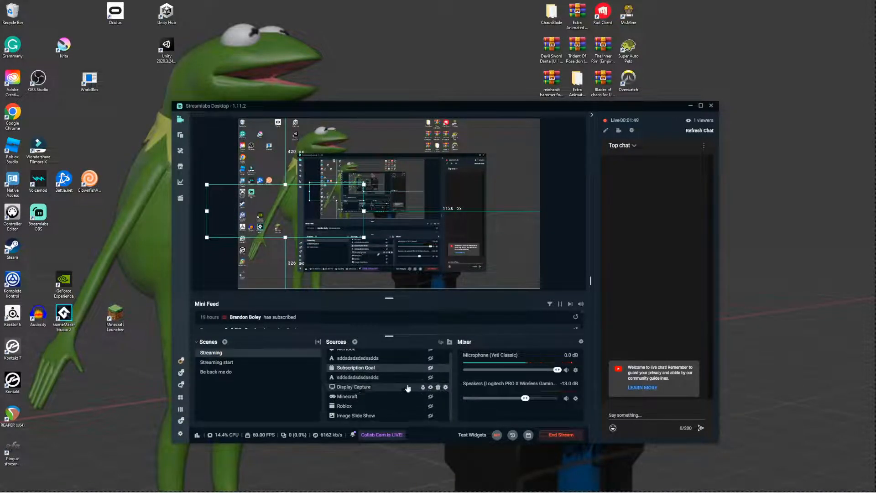
Add the existing Chatbox widget to the Streaming scene and place it against the canvas's right edge, about 264 px from the top
click(354, 342)
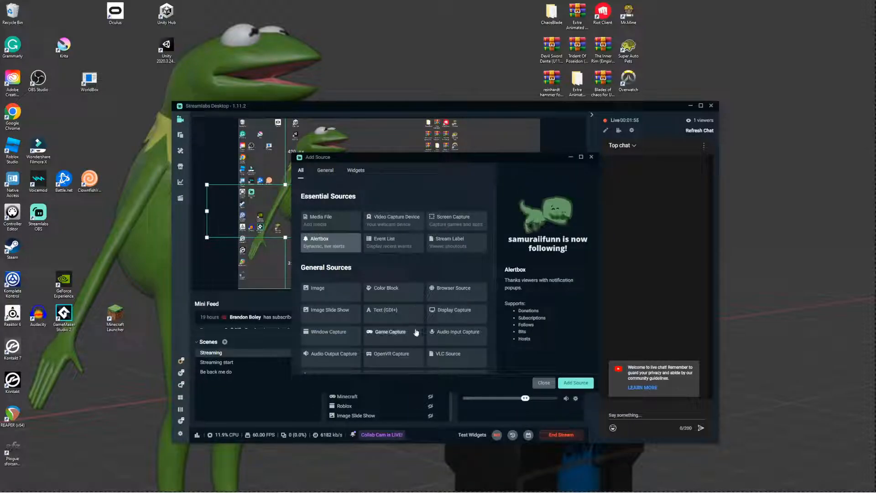
click(393, 219)
click(324, 171)
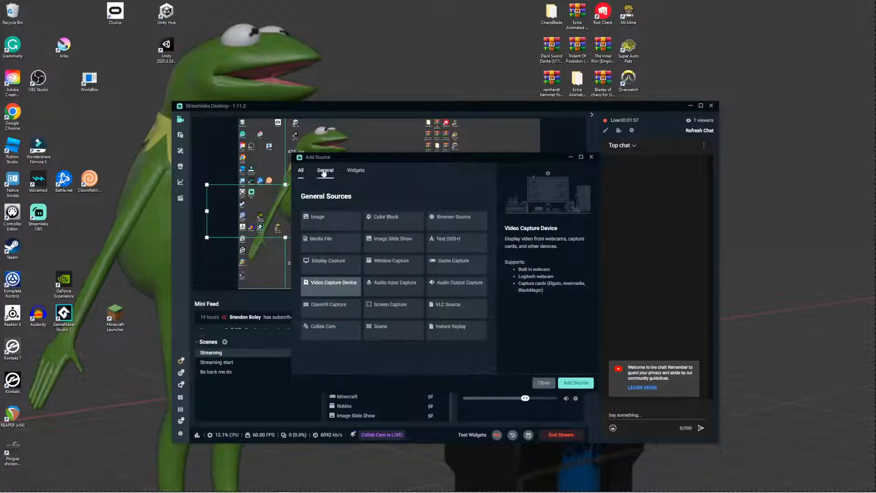
click(361, 174)
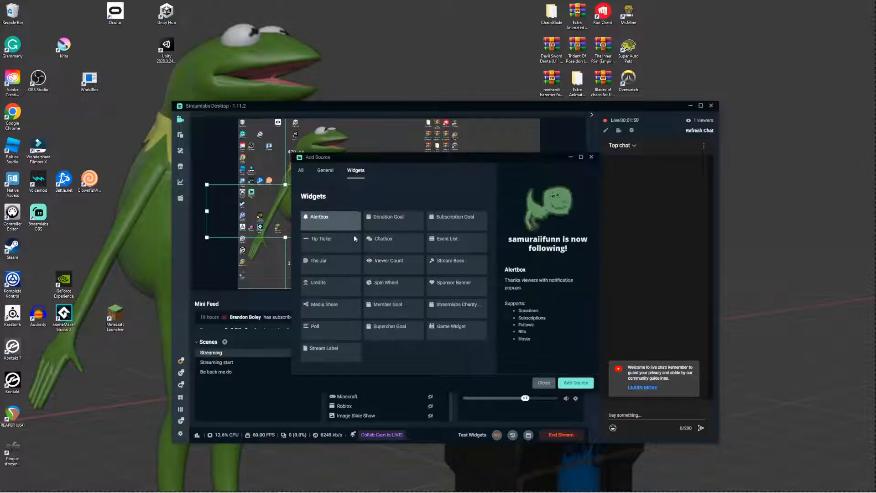
click(392, 241)
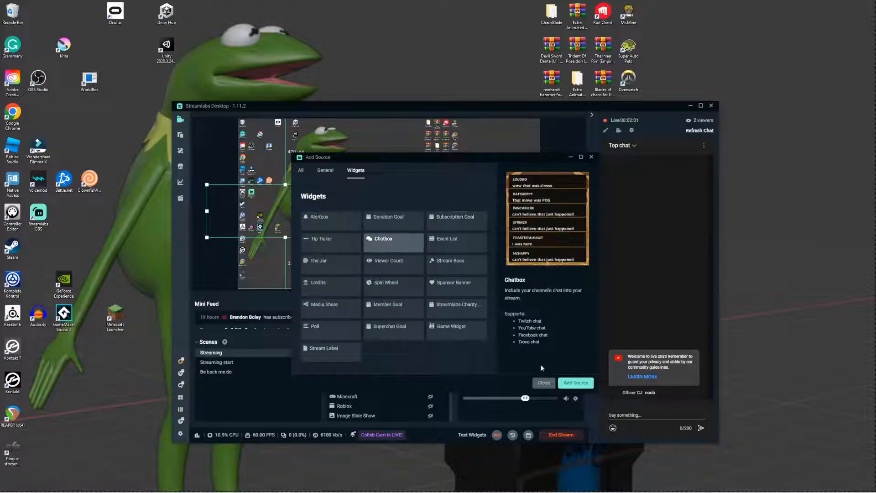
click(573, 382)
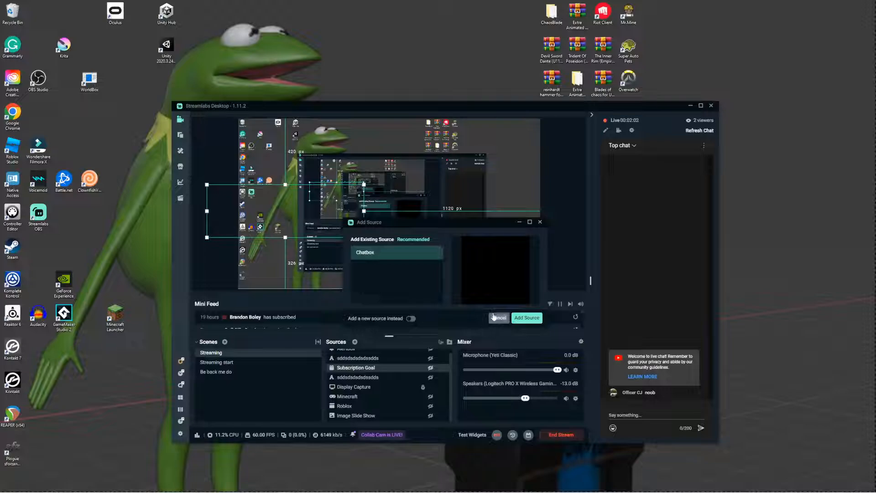
click(526, 318)
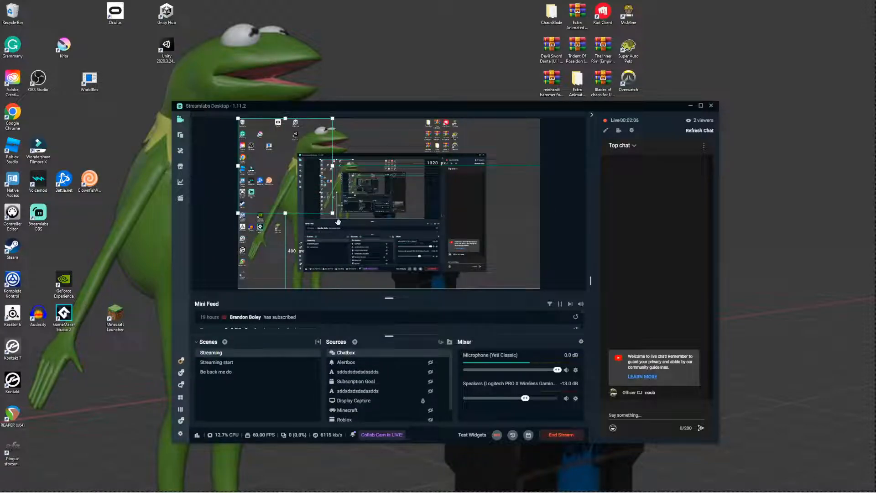
drag(338, 222, 498, 235)
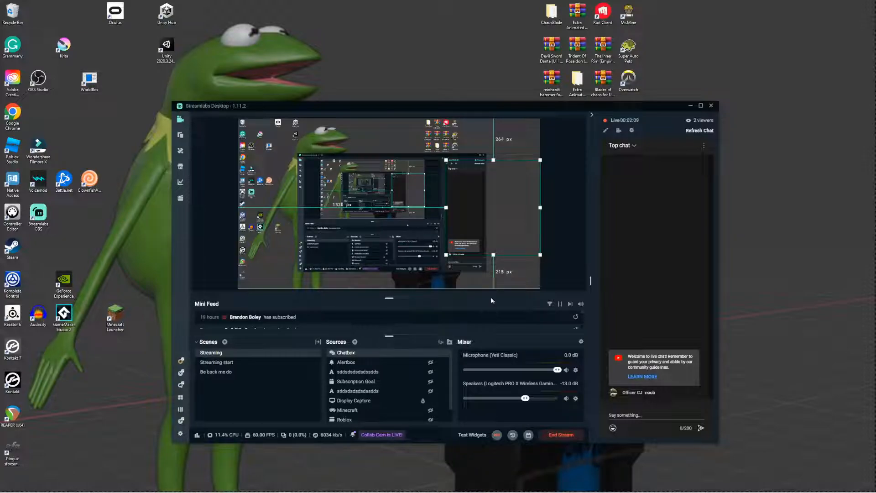
right_click(499, 215)
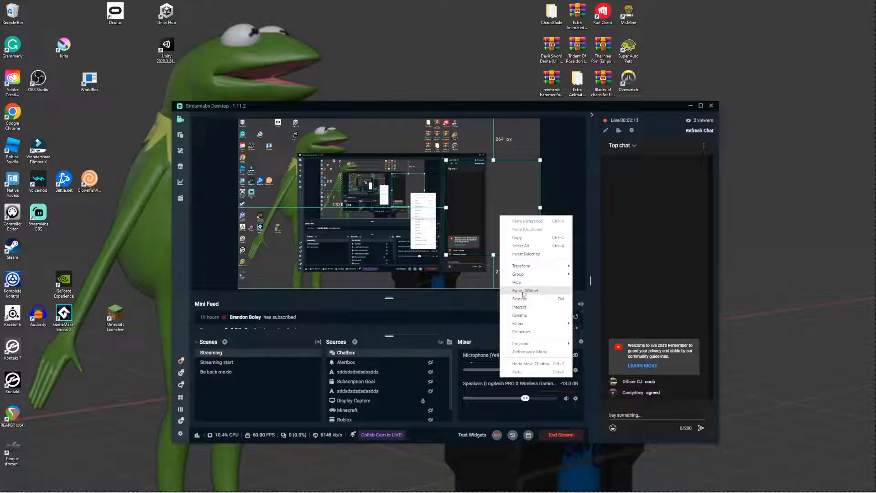
click(461, 317)
right_click(417, 354)
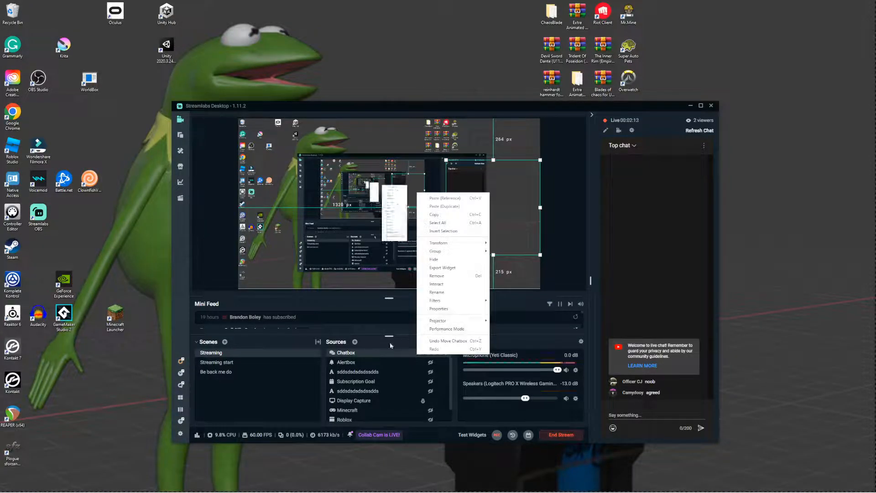
click(378, 359)
right_click(380, 355)
double_click(368, 355)
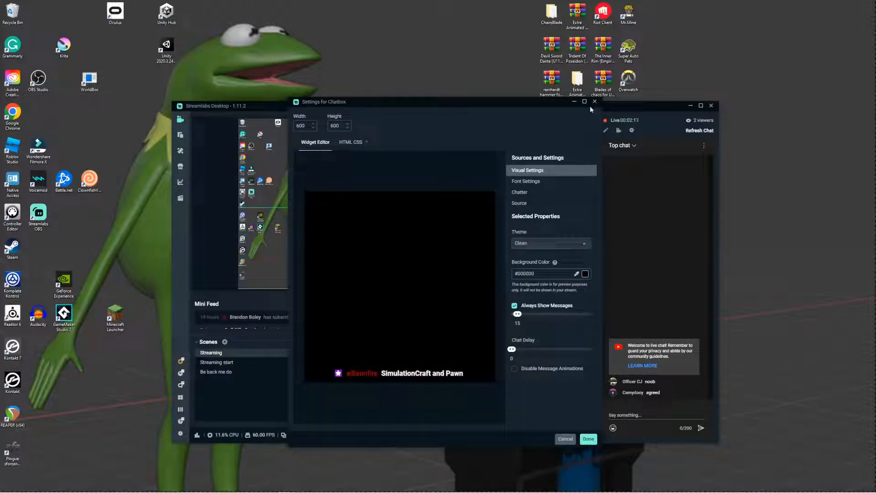
click(595, 101)
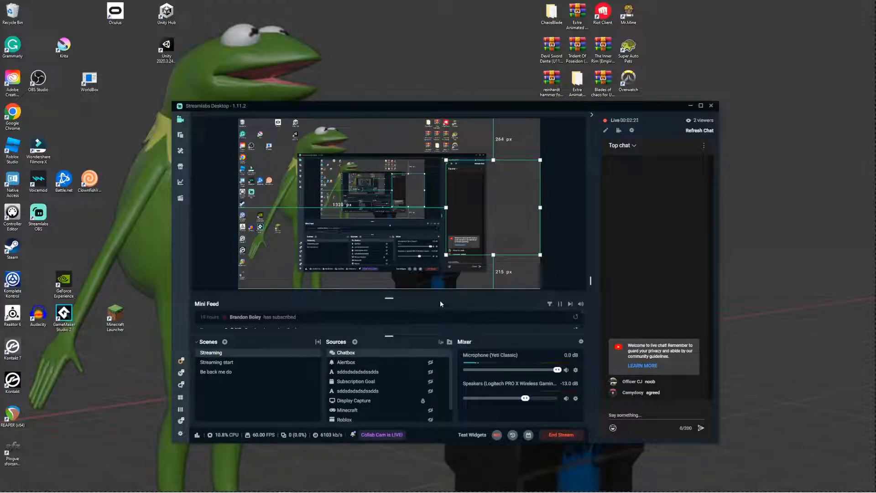
right_click(485, 190)
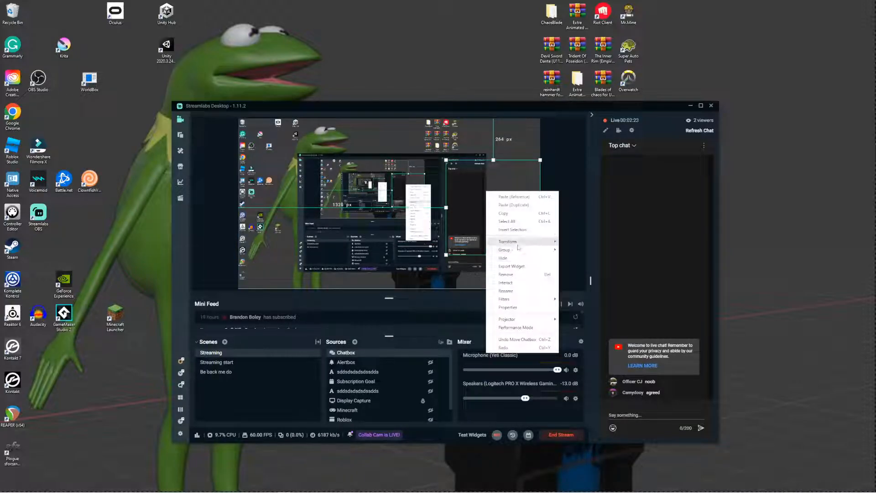
Open the Chatbox properties, try the Twitch, Old School and Chunky themes, and set the theme to Boxed
right_click(376, 356)
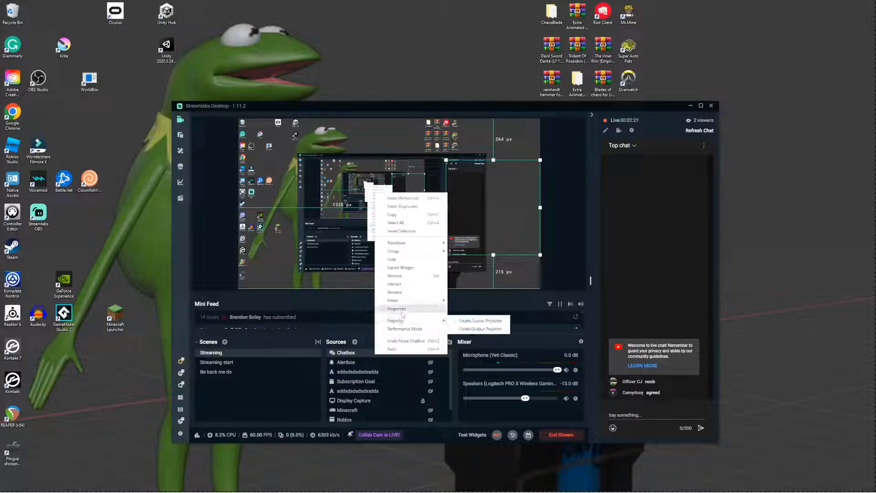
click(399, 309)
click(516, 243)
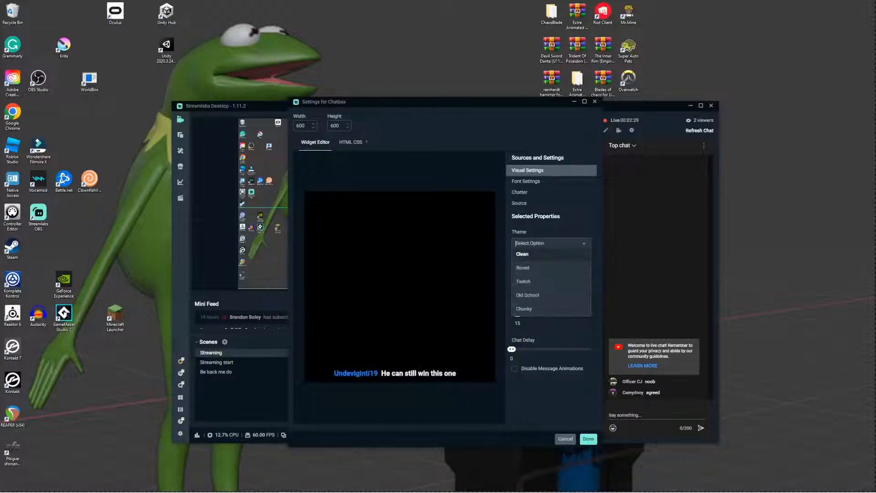
click(539, 280)
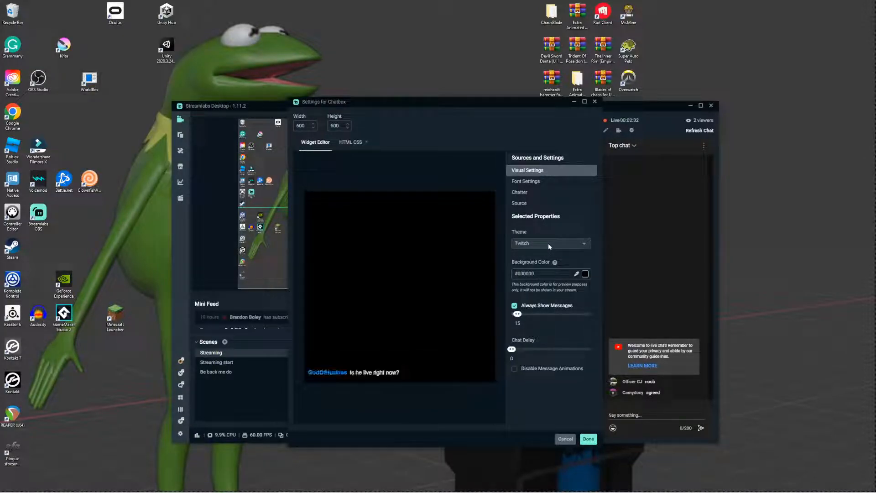
click(548, 243)
click(544, 296)
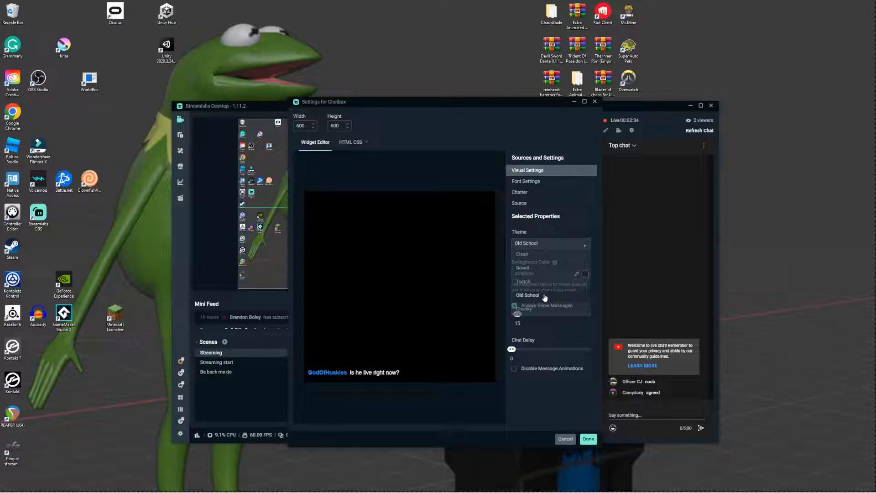
click(552, 245)
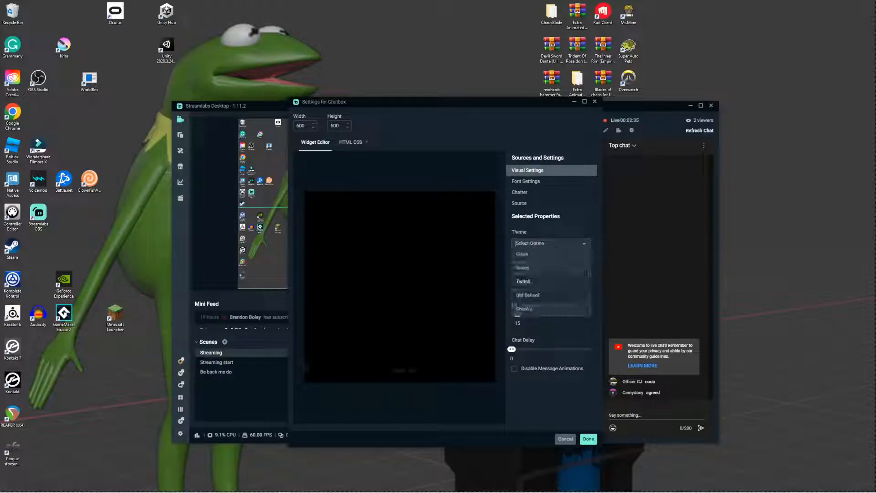
click(537, 309)
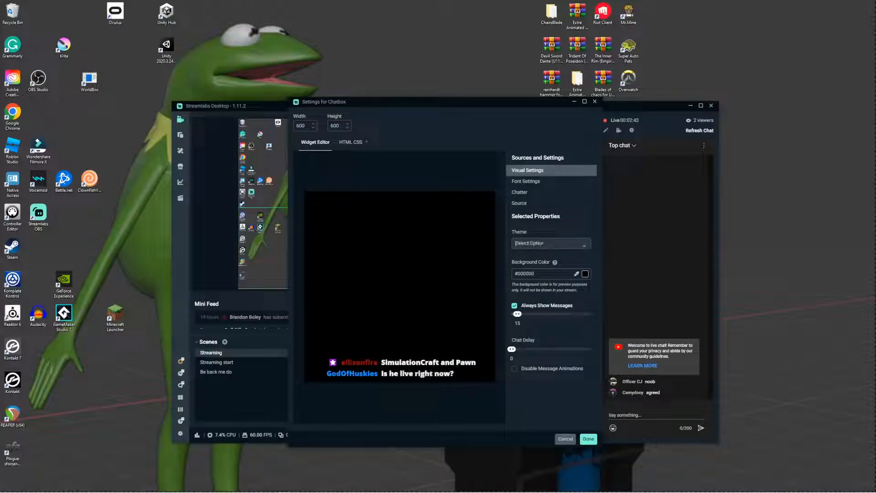
click(543, 243)
click(539, 272)
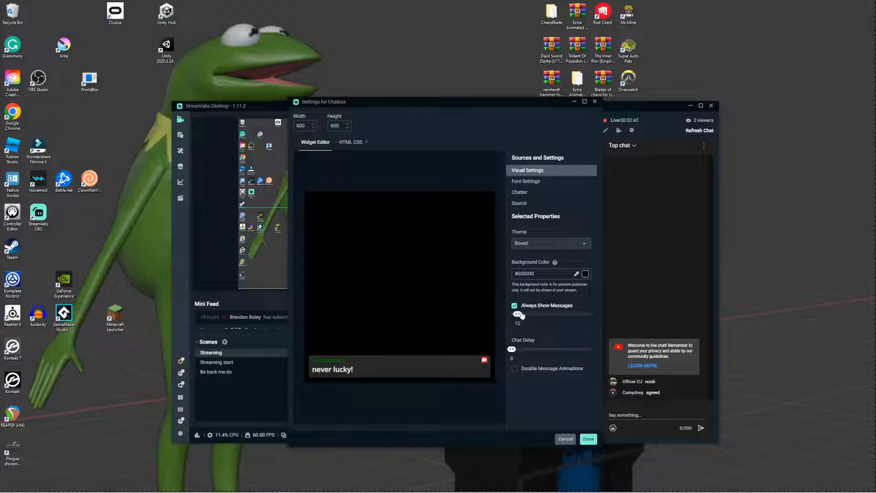
Set the Always Show Messages value to 16, and accept the Chatbox settings after reviewing the Font, Chatter and Source settings
drag(521, 315, 537, 316)
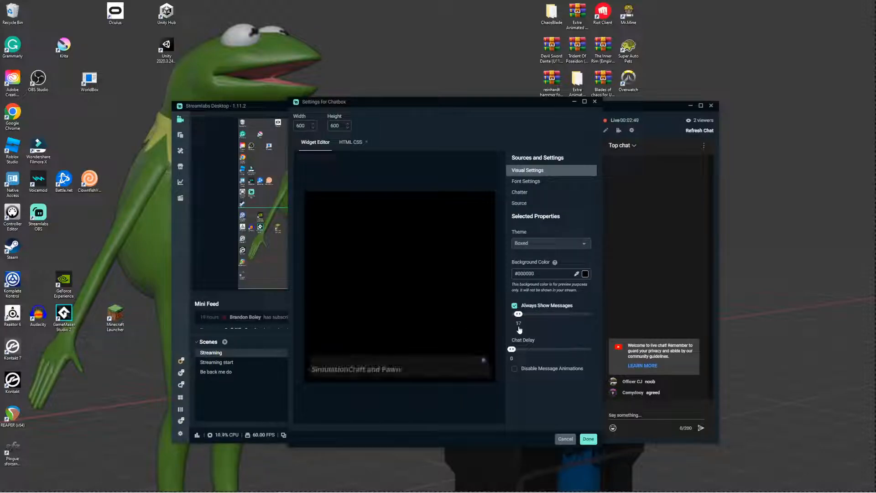
drag(517, 330, 519, 330)
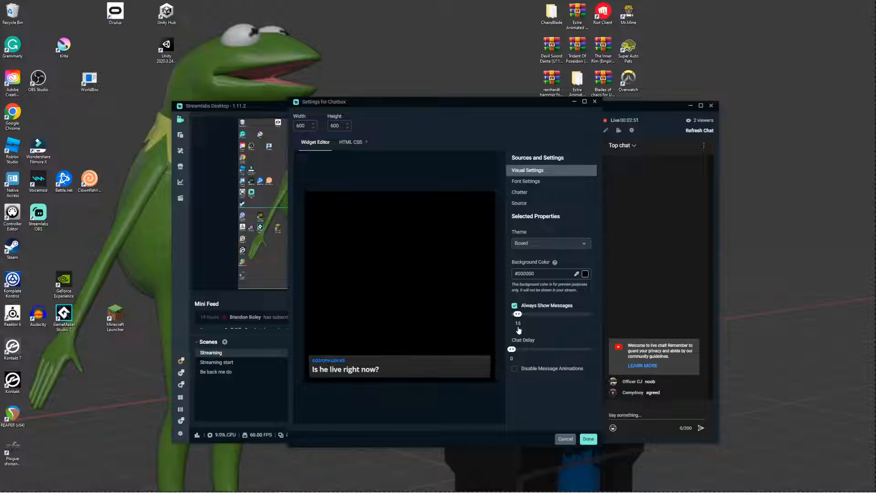
click(529, 181)
click(533, 192)
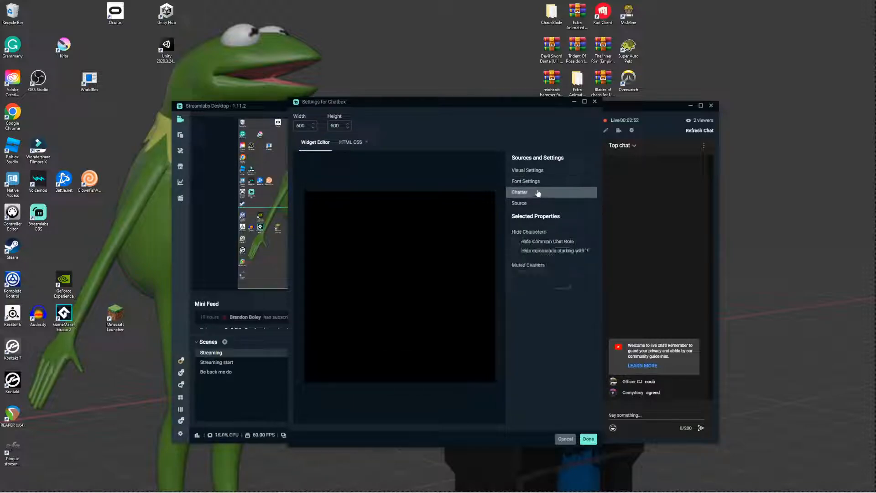
click(535, 201)
click(536, 184)
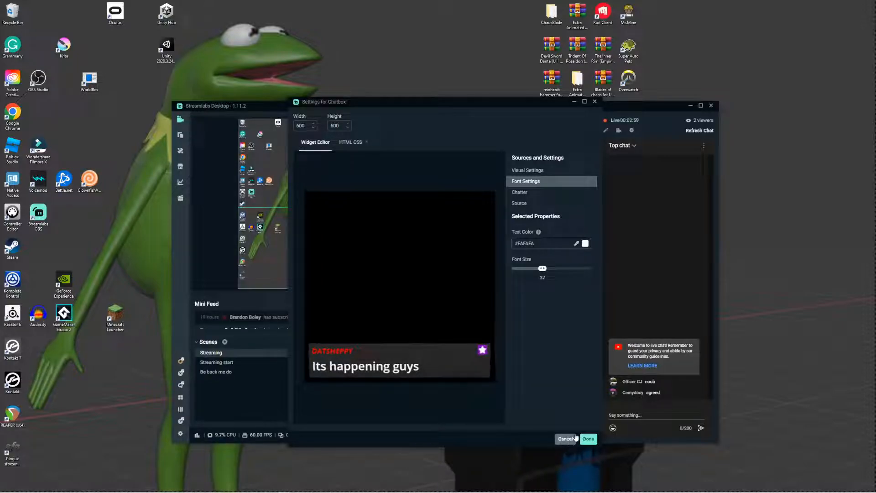
click(583, 438)
Move the Chatbox source up to about 218 px from the canvas's top edge and deselect it
mouse_move(466, 200)
mouse_down()
mouse_move(290, 197)
mouse_move(469, 193)
mouse_up()
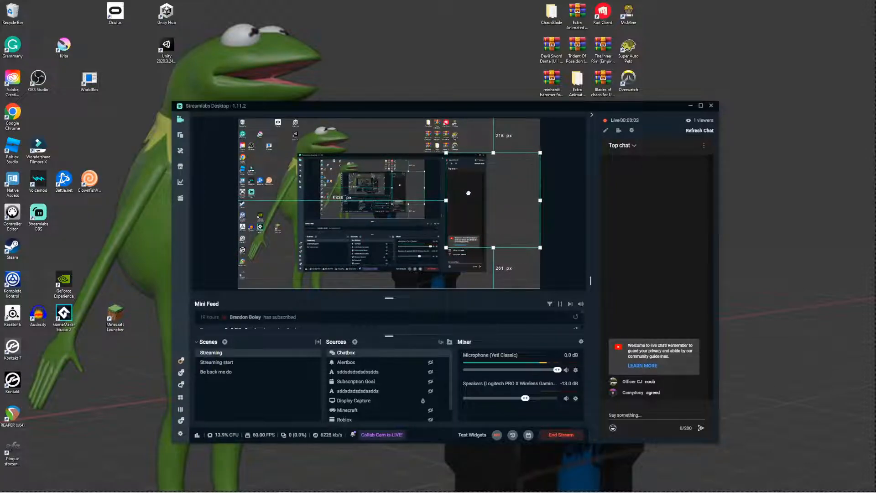
click(609, 413)
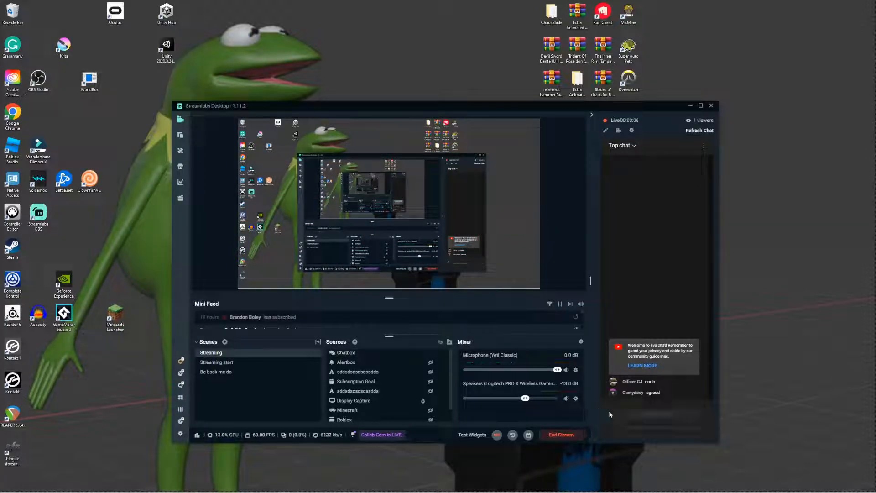
click(525, 212)
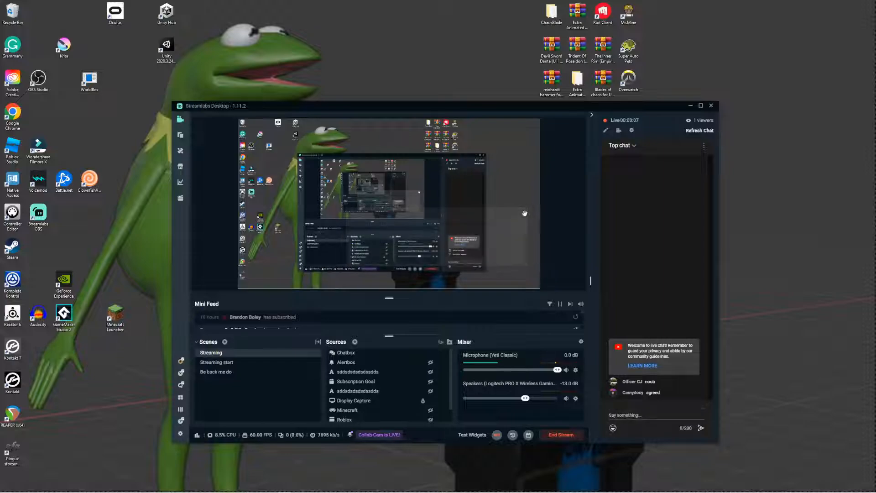
key(super)
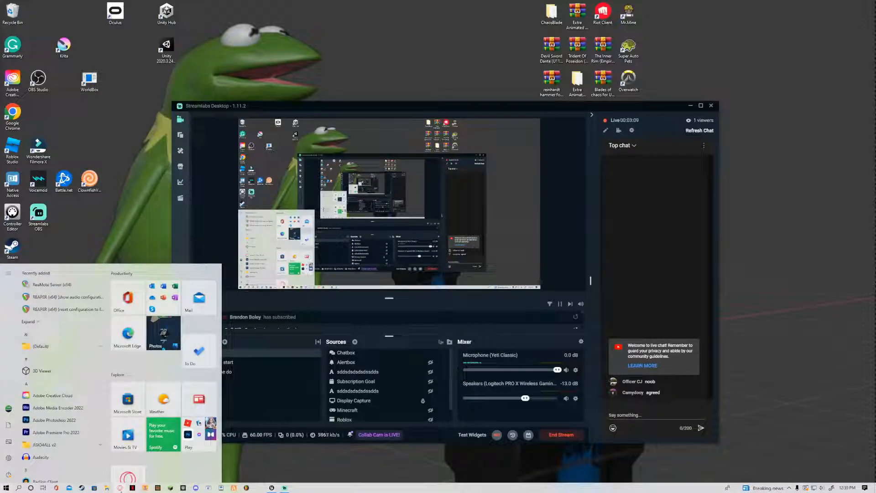
click(120, 488)
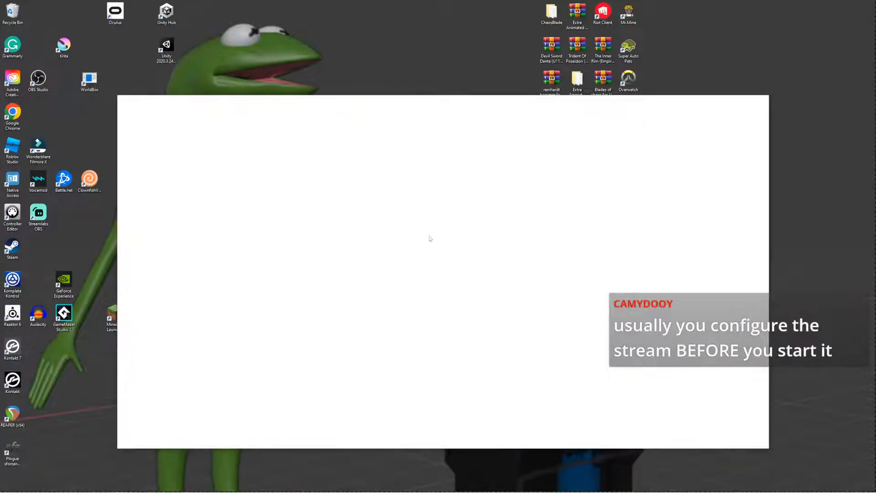
drag(551, 105, 542, 444)
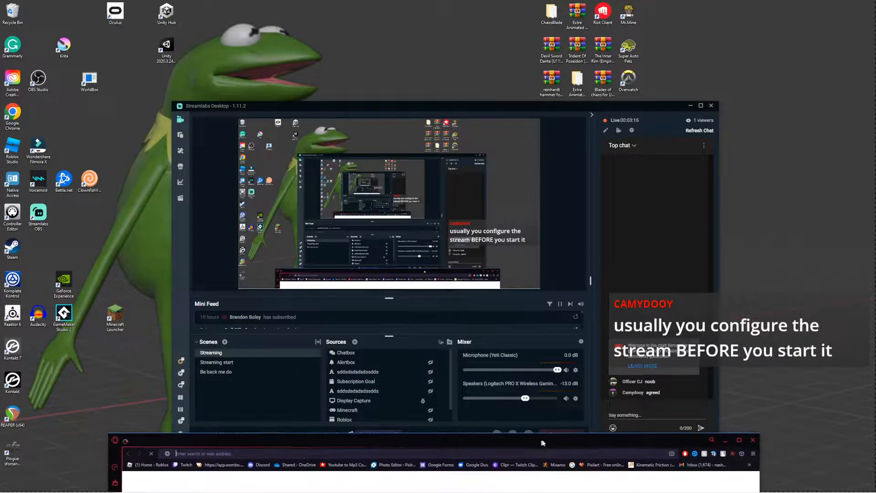
click(751, 439)
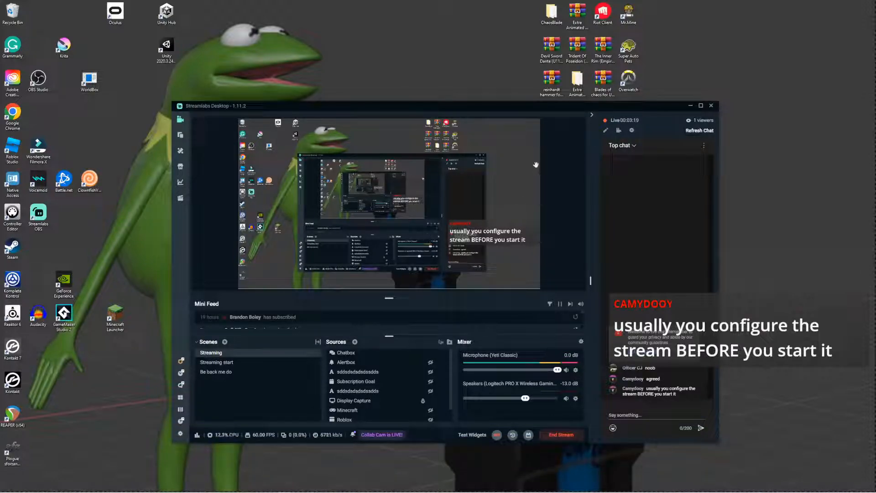
click(478, 233)
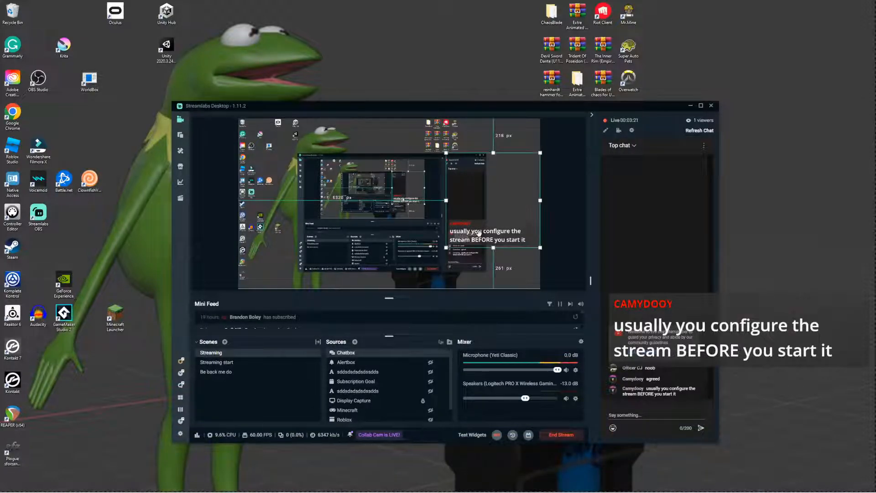
click(550, 118)
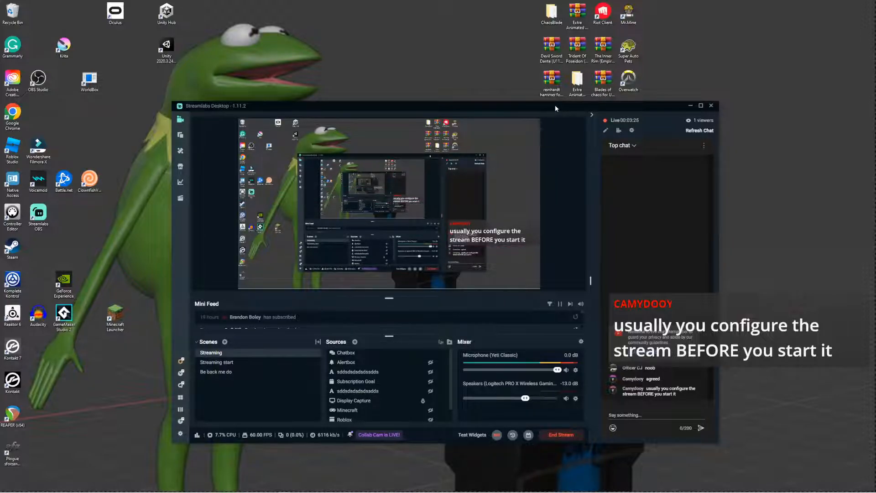
Move the Streamlabs window off the streamed display and switch to the FirstGame project in Unreal Editor
drag(554, 105, 0, 148)
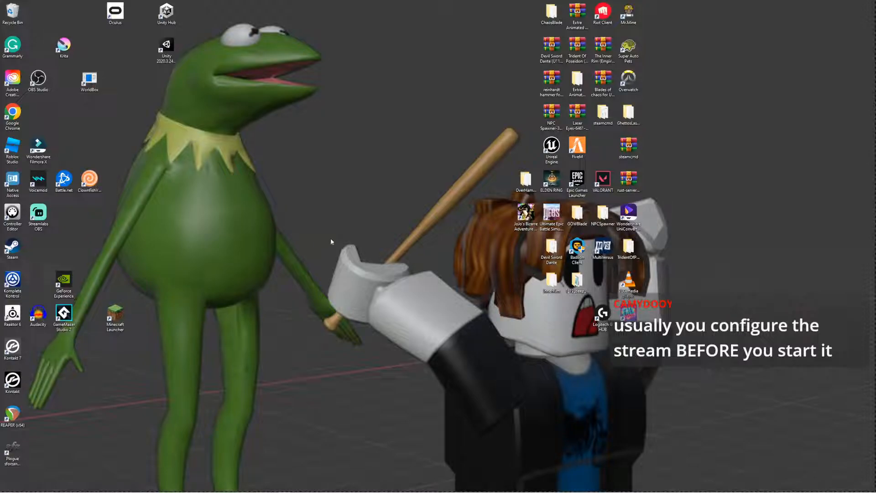
key(super)
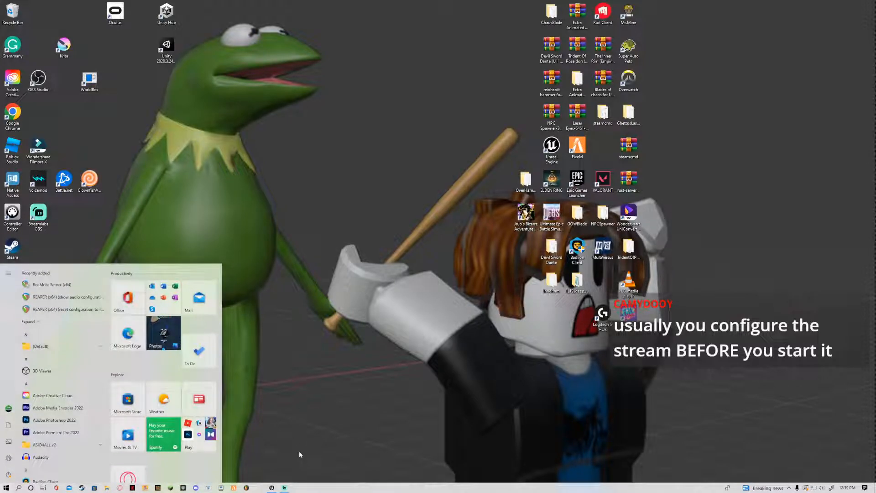
key(super)
key(super)
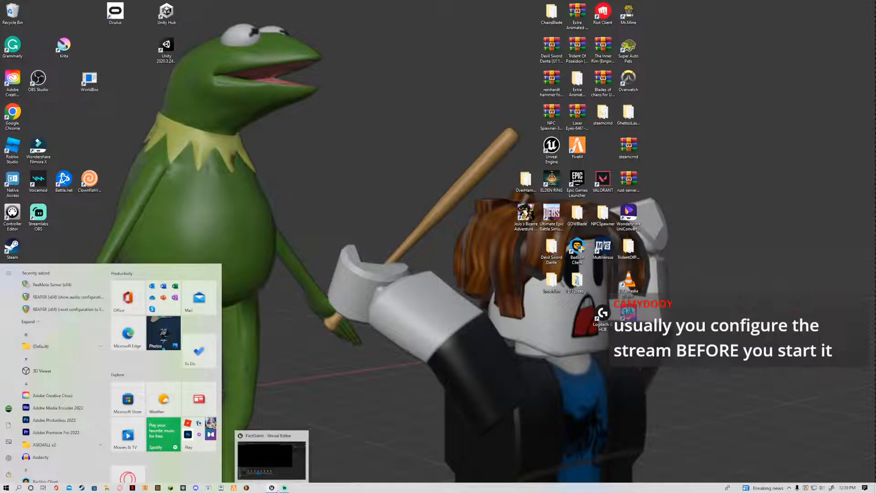
click(272, 487)
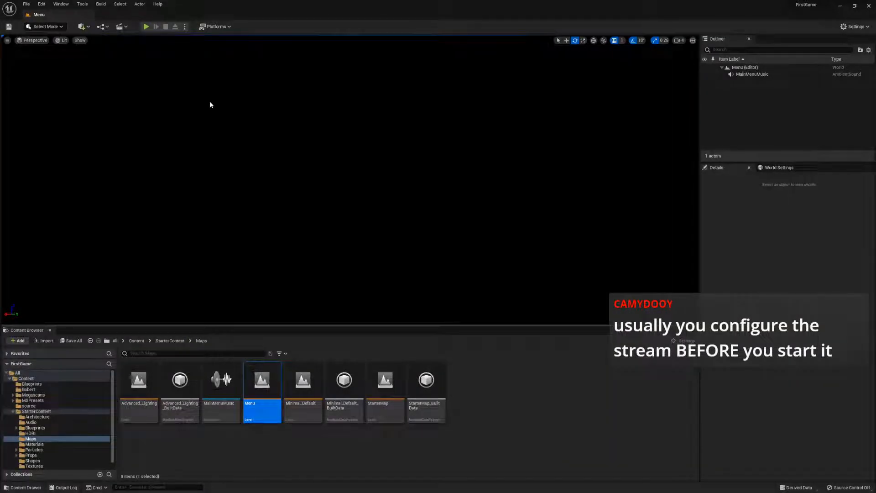
Test the Menu level in the editor by starting the game from its main menu, and stop the play session
click(146, 27)
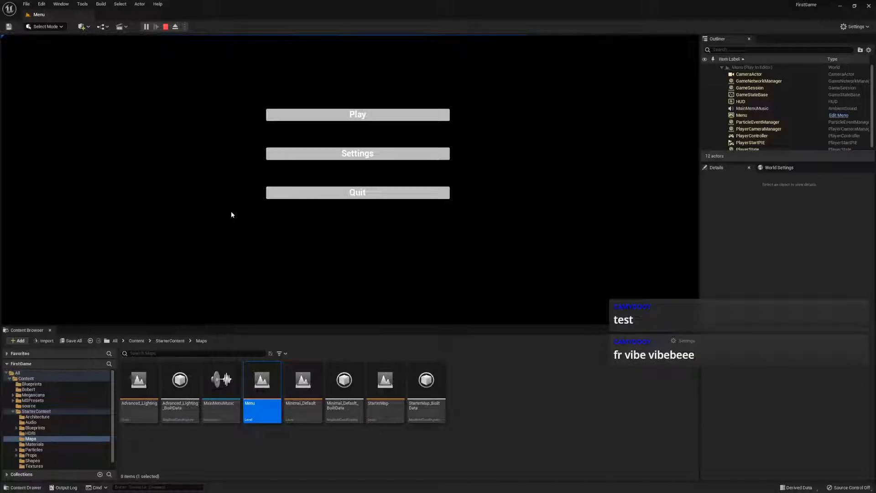
click(317, 121)
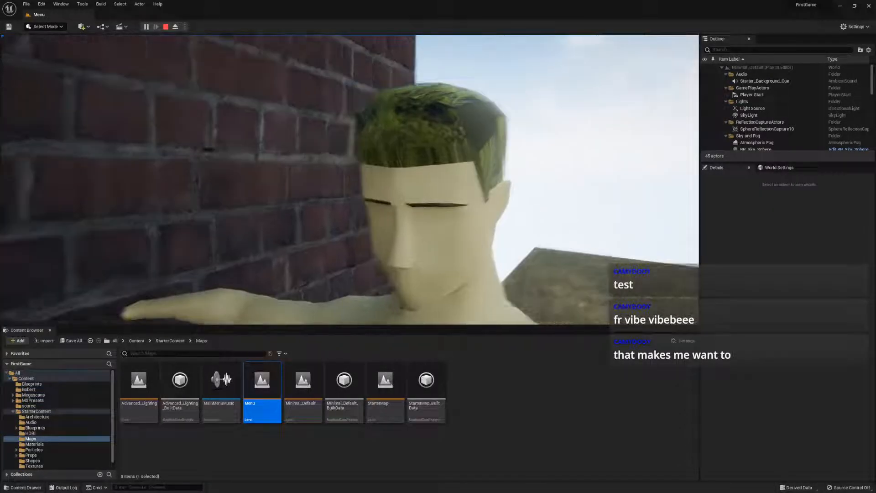
key(Escape)
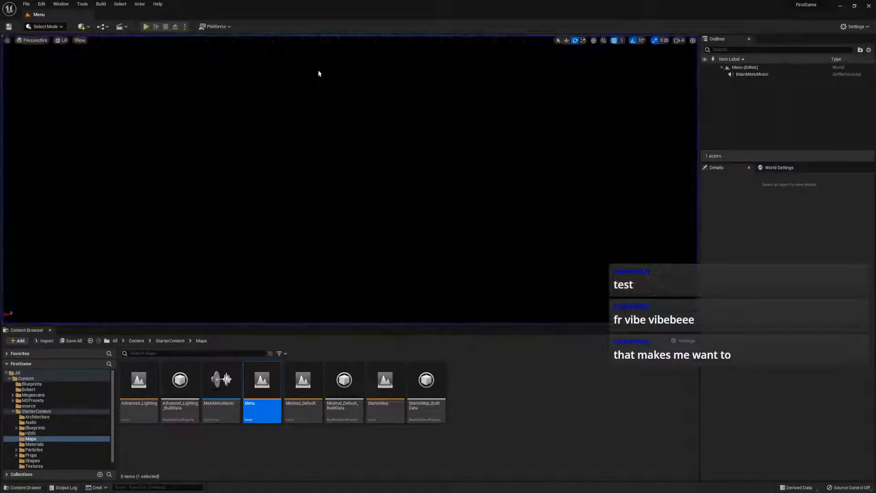
Save the Menu level and close Unreal Editor
click(9, 26)
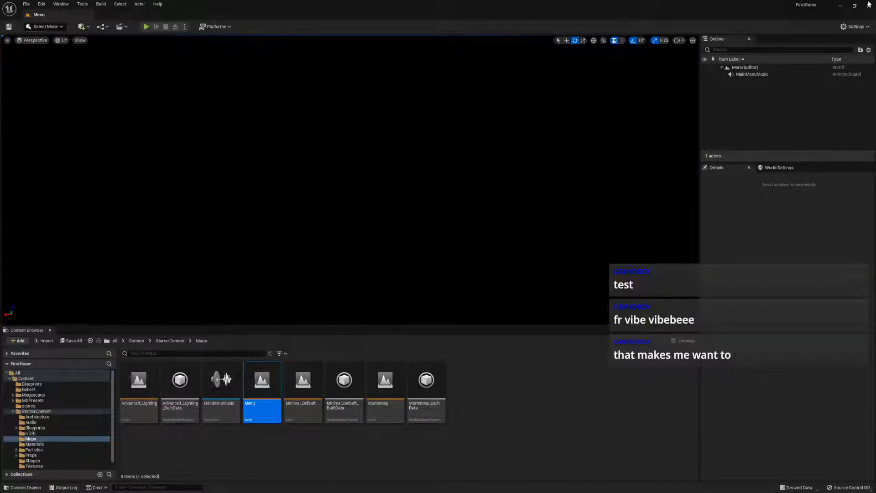
click(869, 6)
Launch Blender through the Windows search and dismiss its splash screen with a new General scene
key(super)
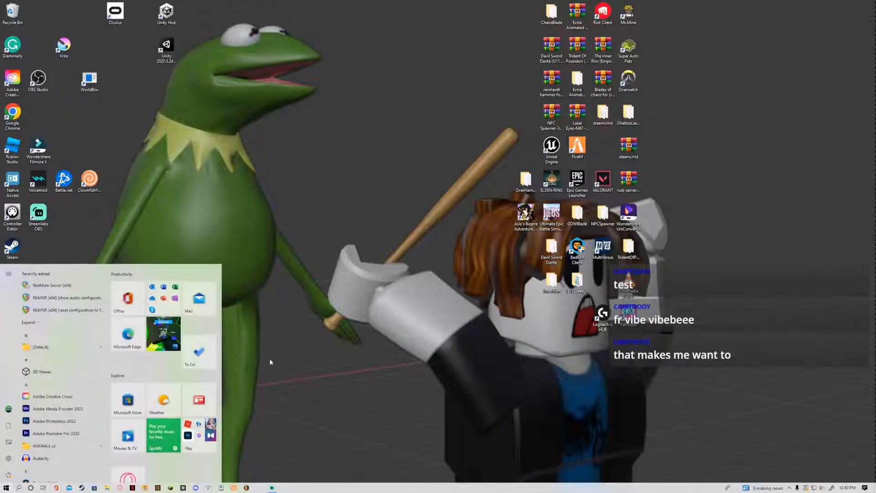
click(40, 476)
text(blender)
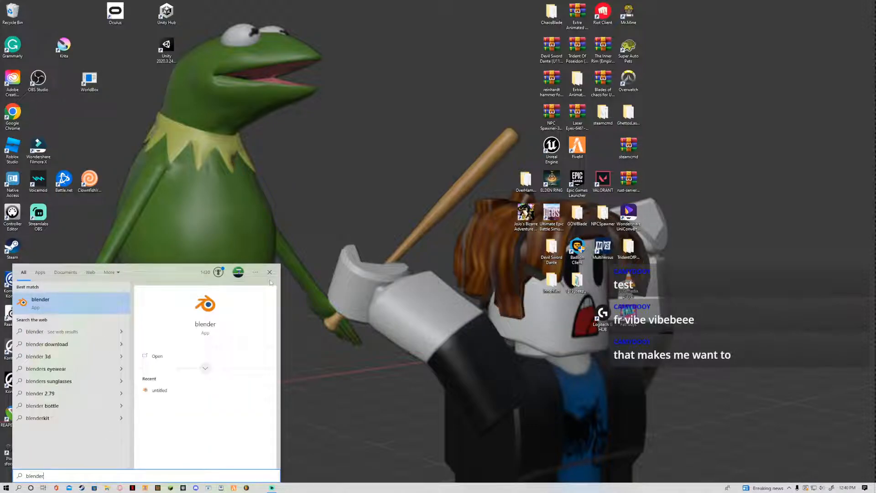
key(Return)
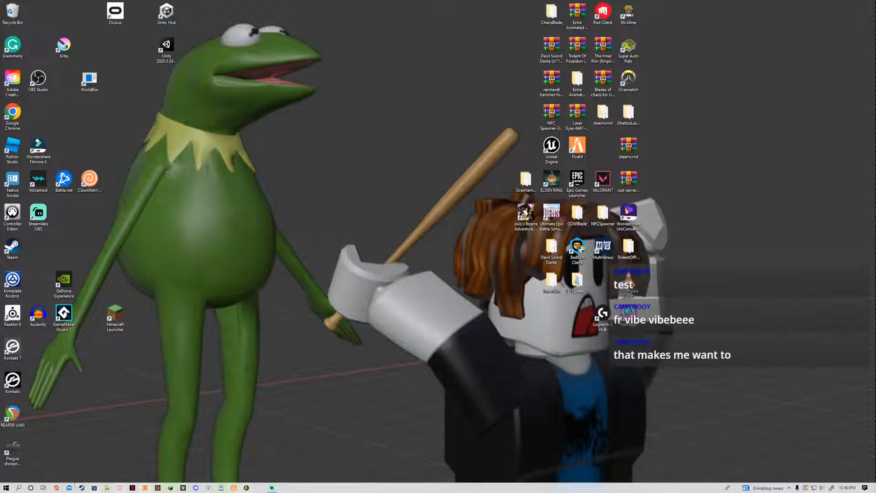
click(19, 487)
text(b)
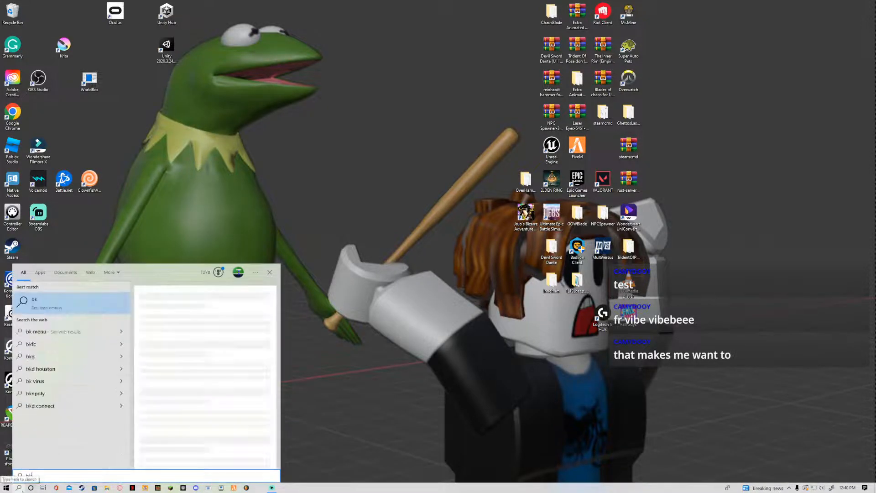
text(le)
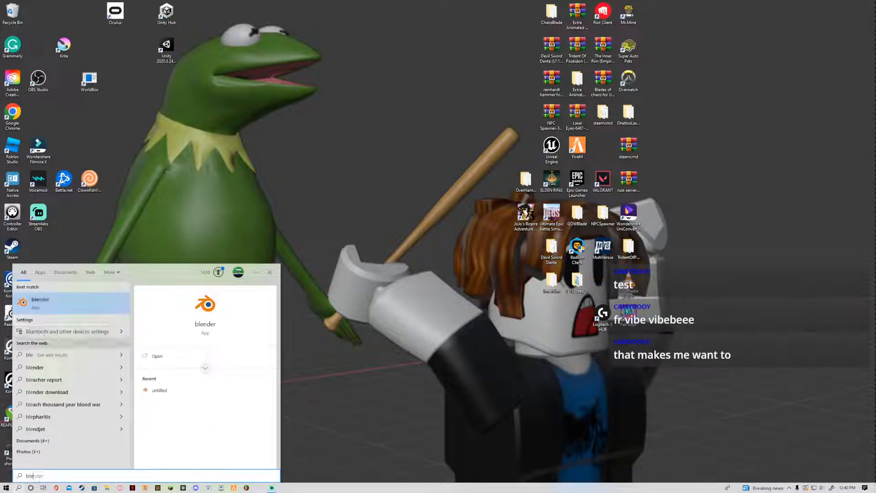
click(63, 303)
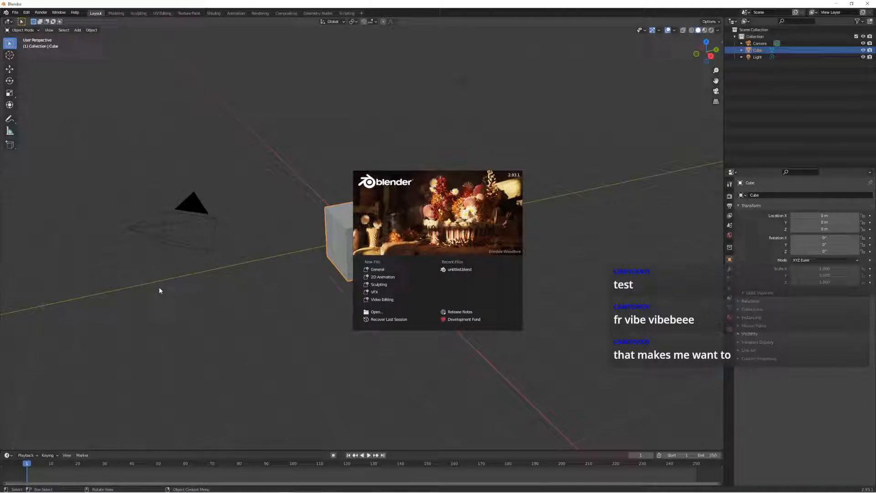
click(370, 269)
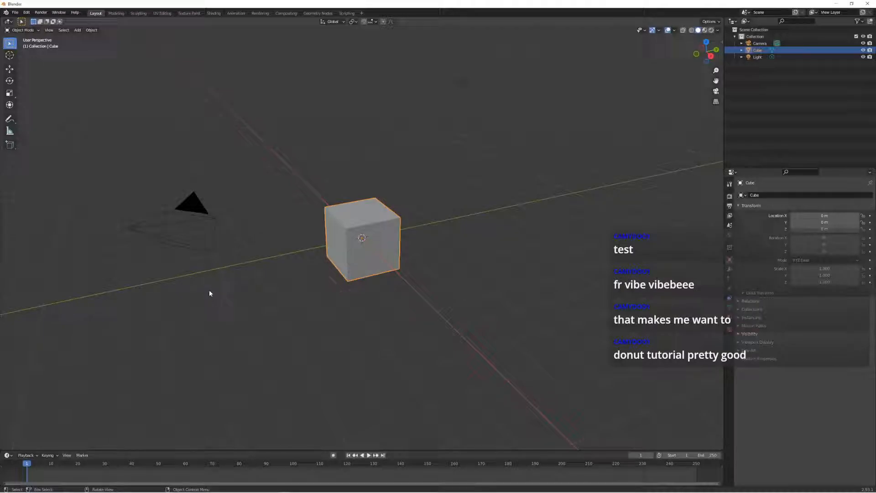
key(super)
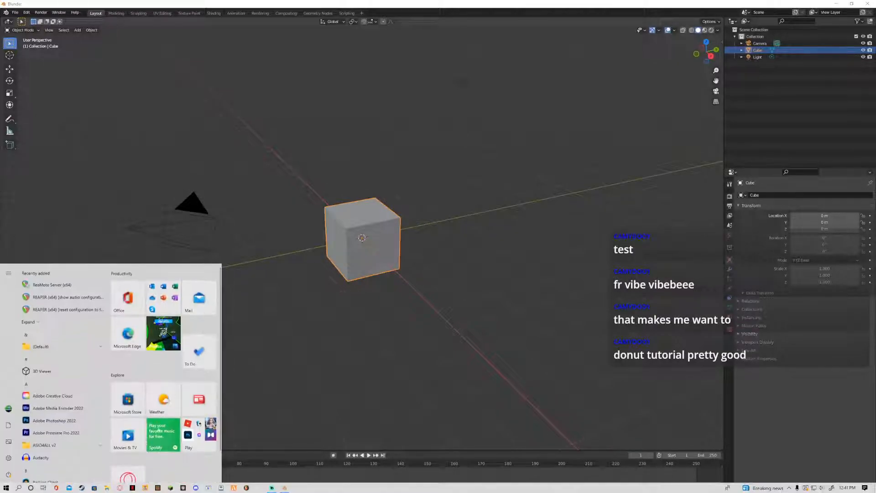
click(292, 264)
click(354, 223)
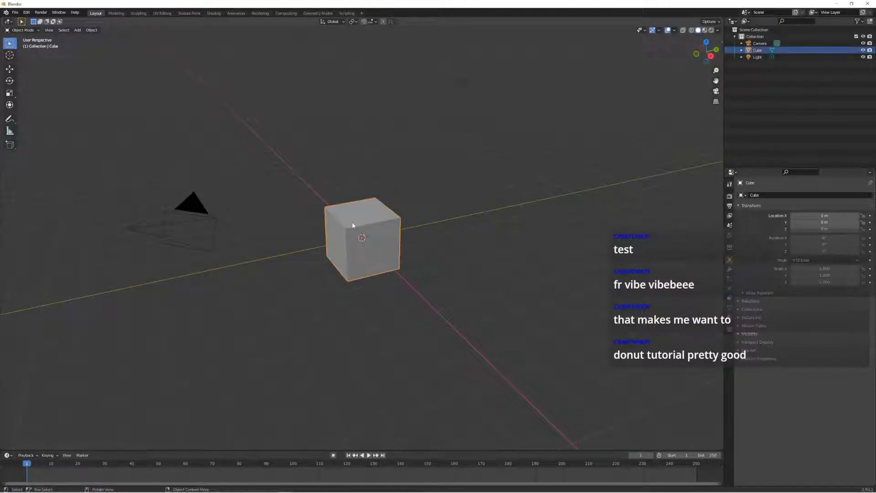
scroll(354, 222, up, 2)
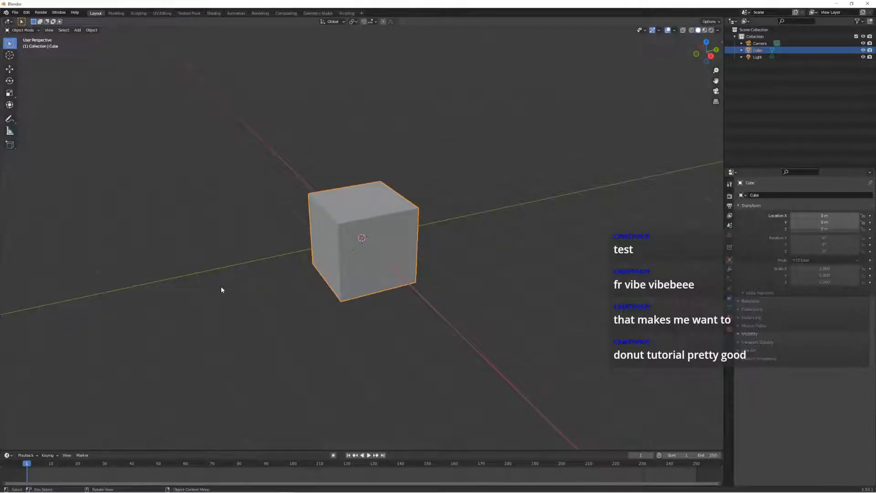
click(294, 224)
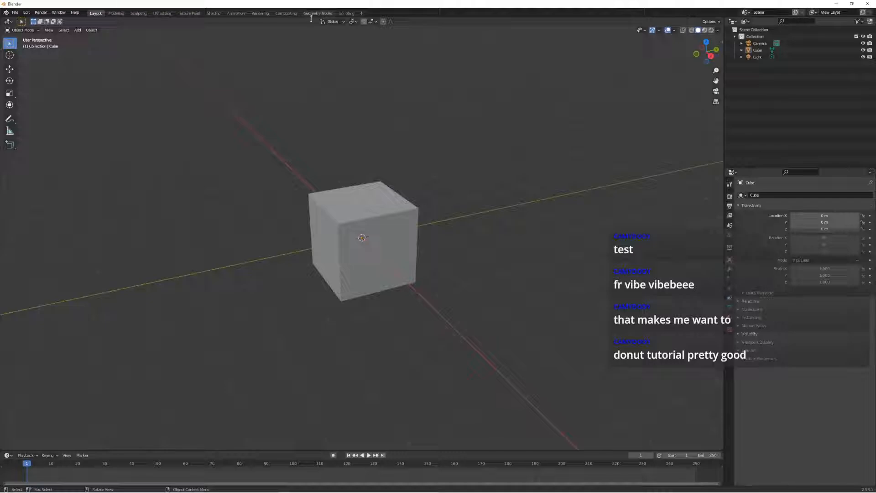
click(343, 22)
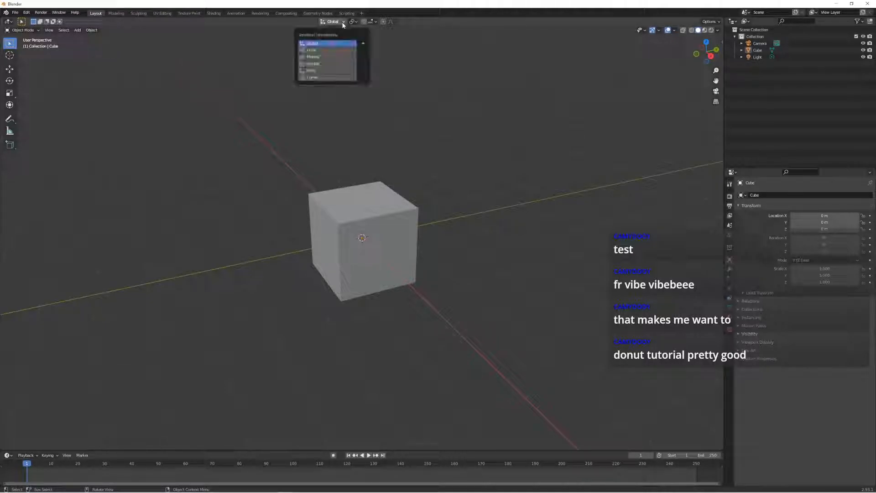
click(373, 21)
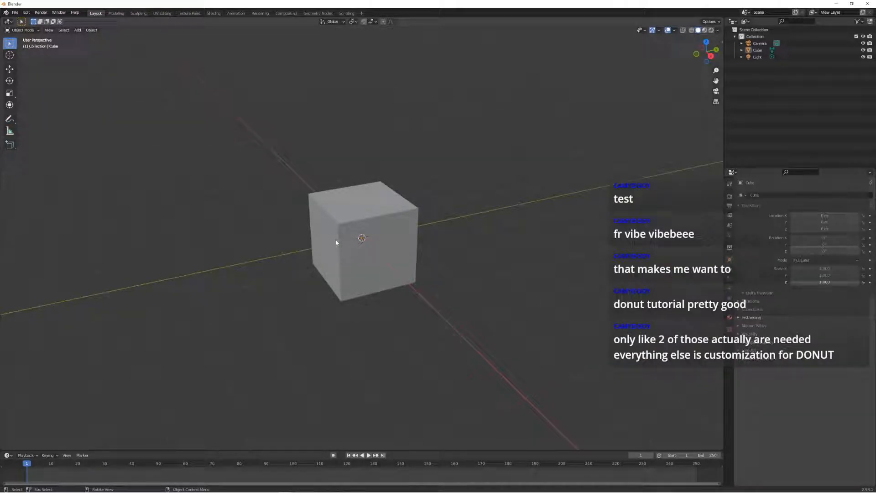
drag(335, 240, 361, 252)
click(303, 237)
click(368, 230)
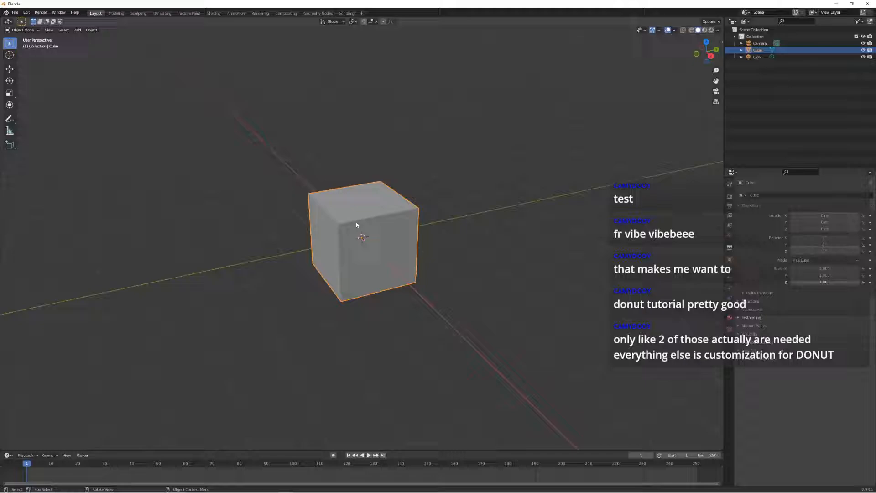
click(255, 254)
Play and stop the timeline animation briefly, and set the current frame to 0
click(368, 456)
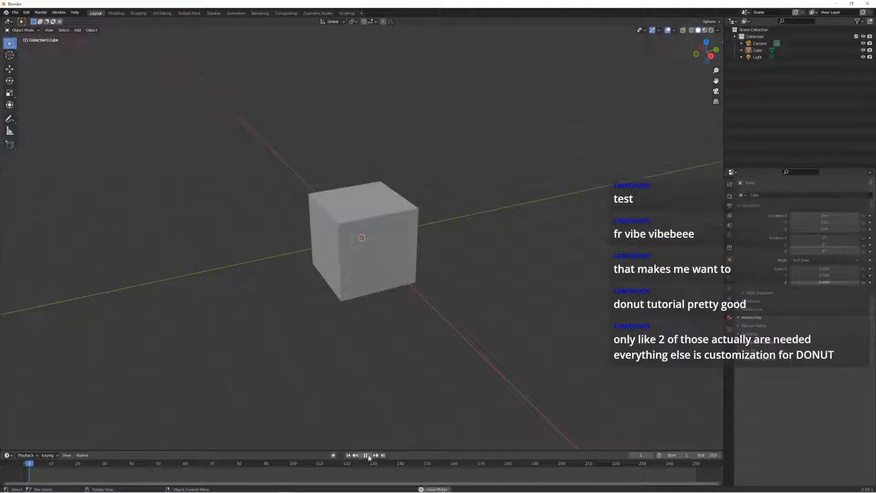
click(369, 455)
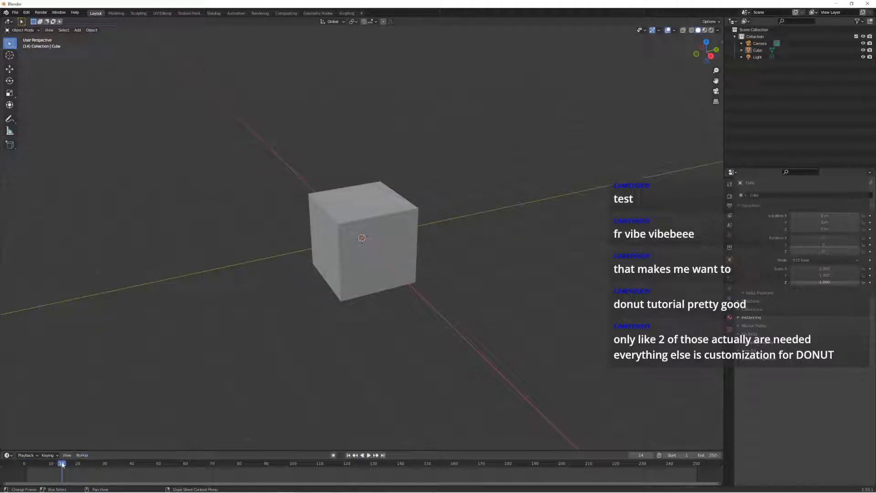
drag(62, 465, 8, 473)
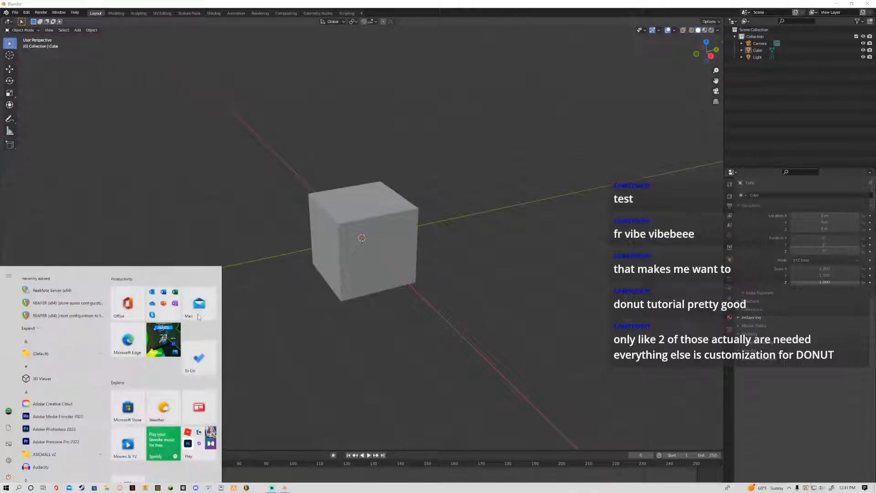
key(super)
click(252, 267)
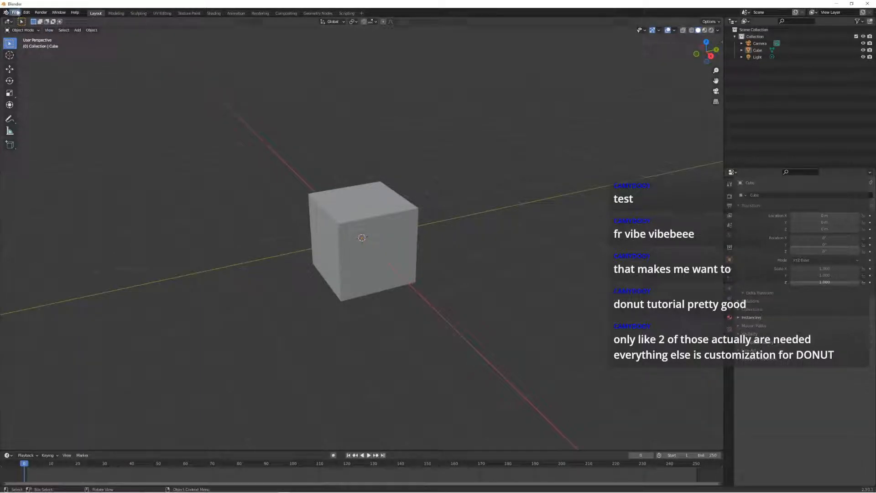
click(15, 12)
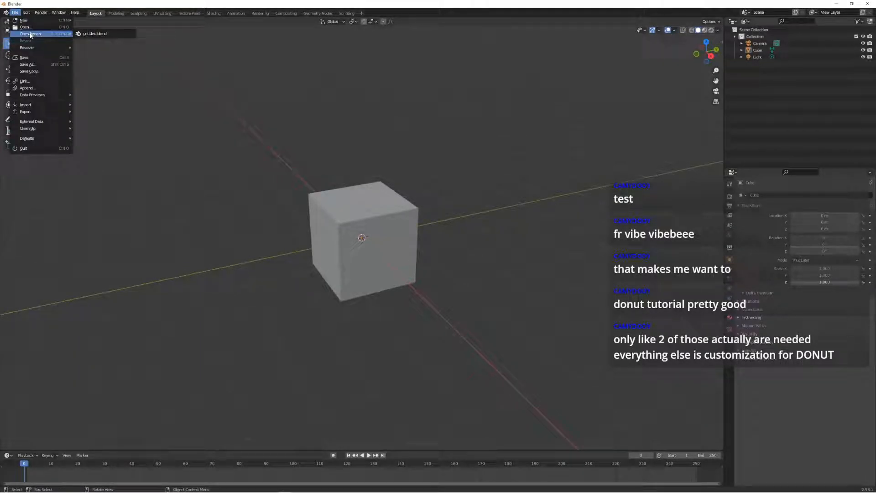
click(28, 27)
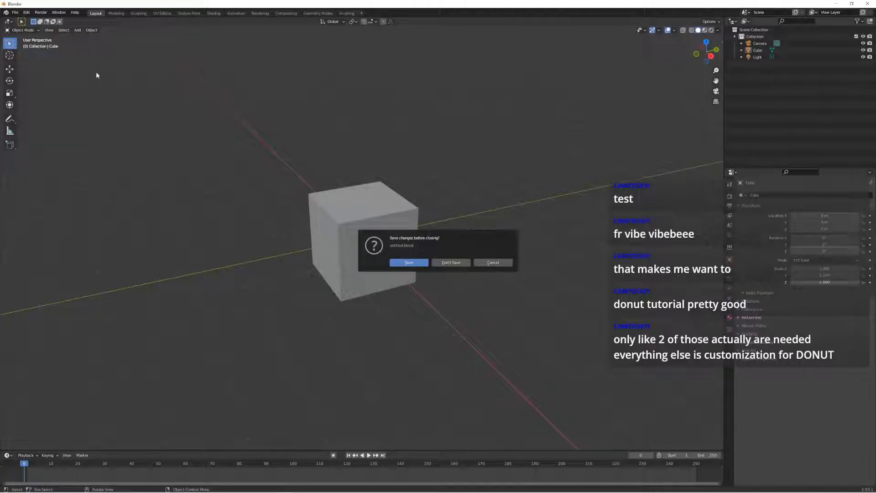
click(445, 263)
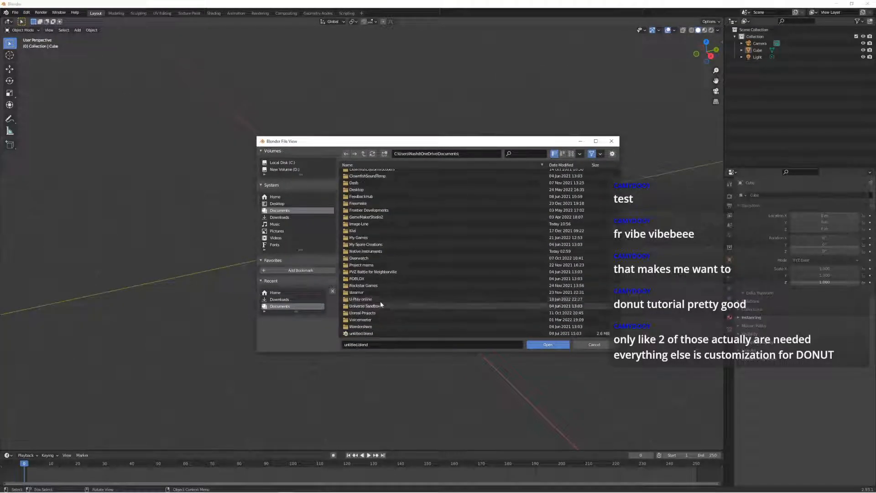
click(611, 140)
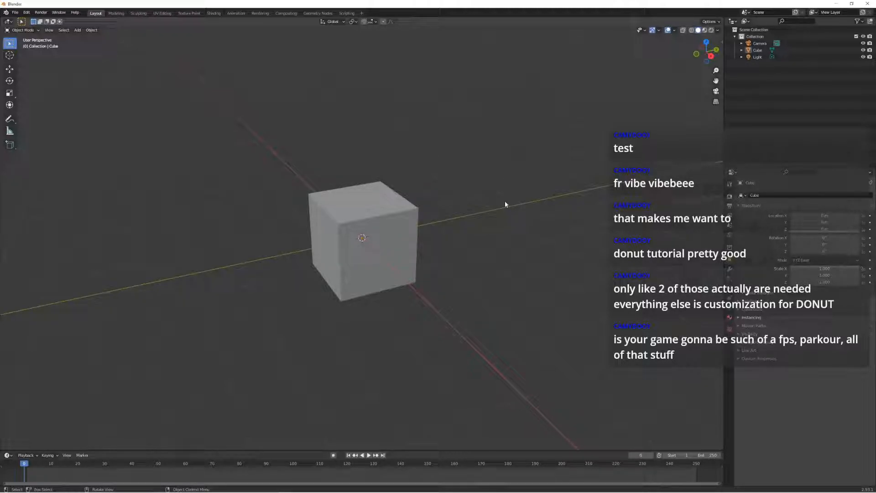
key(super)
key(super)
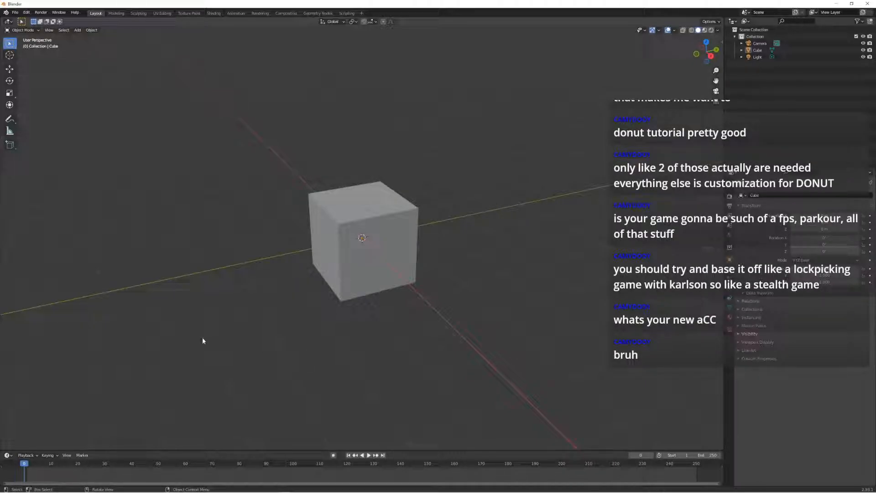
click(49, 456)
click(371, 235)
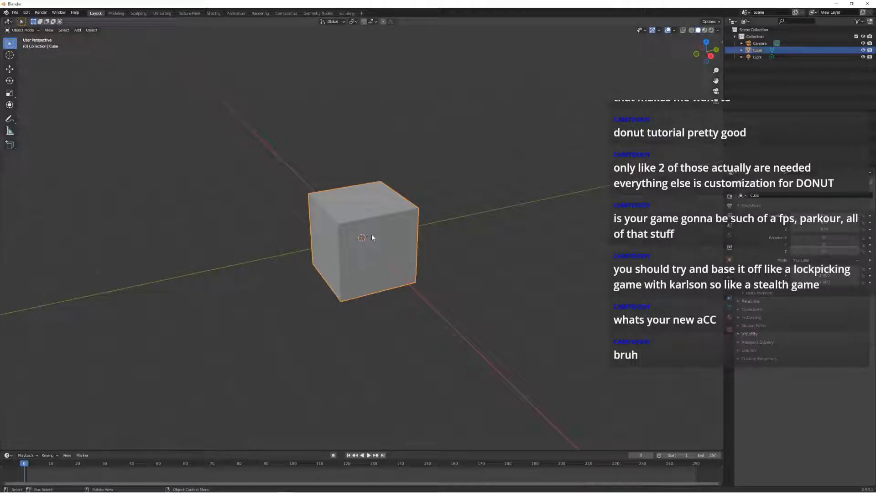
click(466, 202)
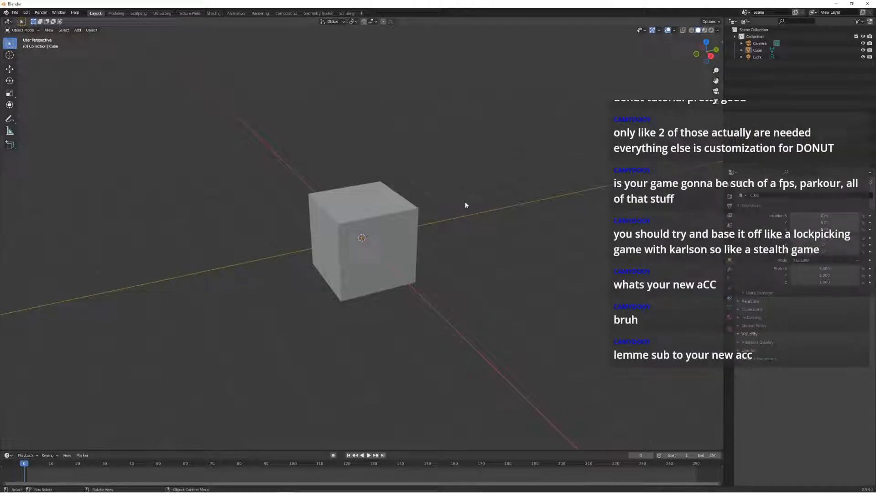
Switch to the Opera GX browser, open YouTube, view the own channel's videos page, and minimize the browser
key(super)
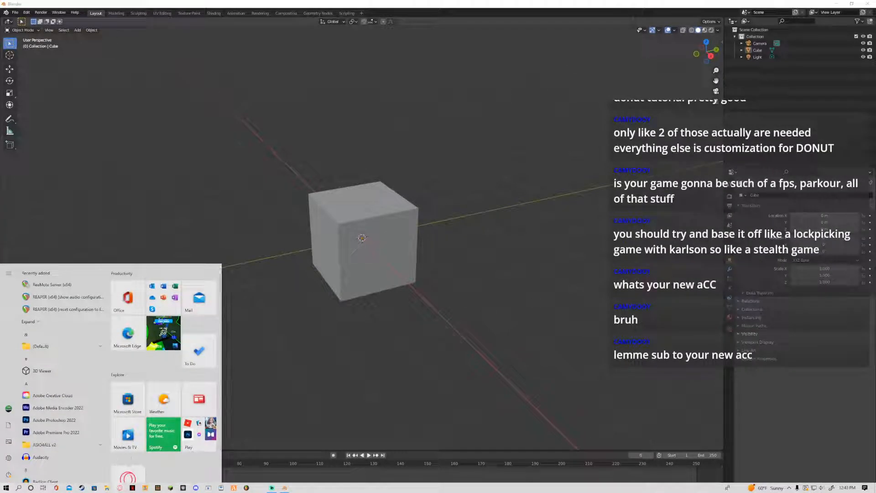
click(271, 488)
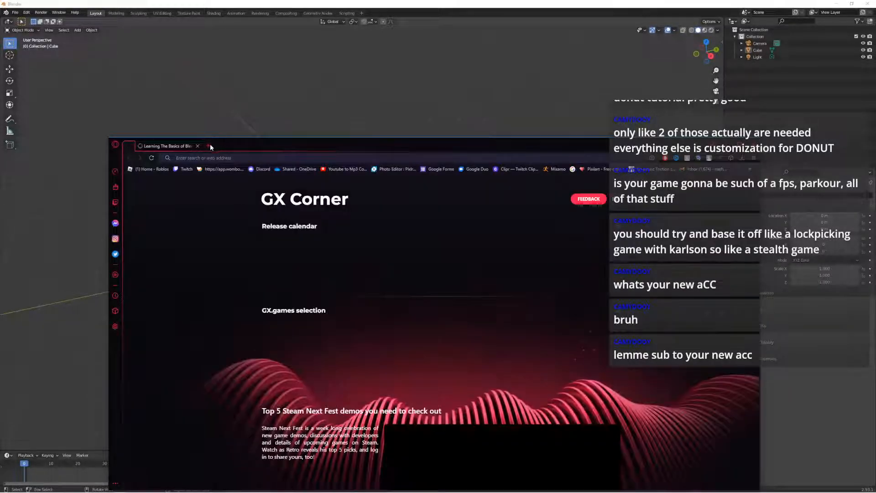
click(198, 146)
click(295, 240)
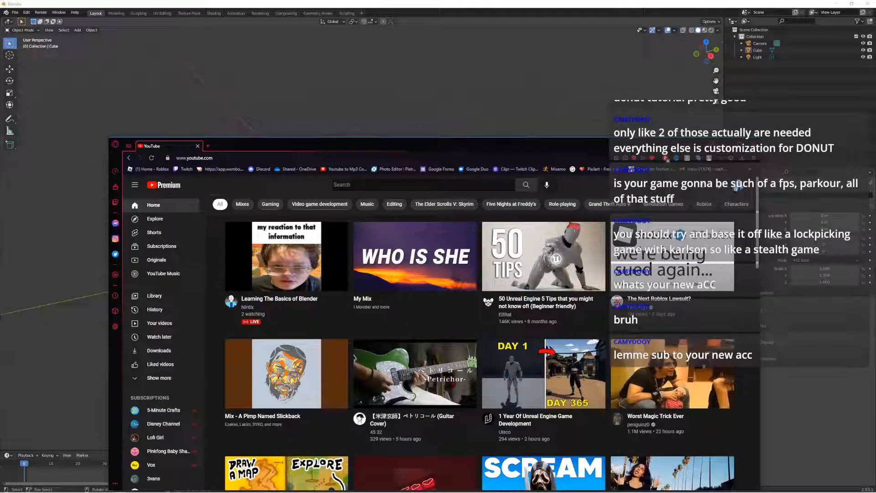
click(736, 187)
click(698, 243)
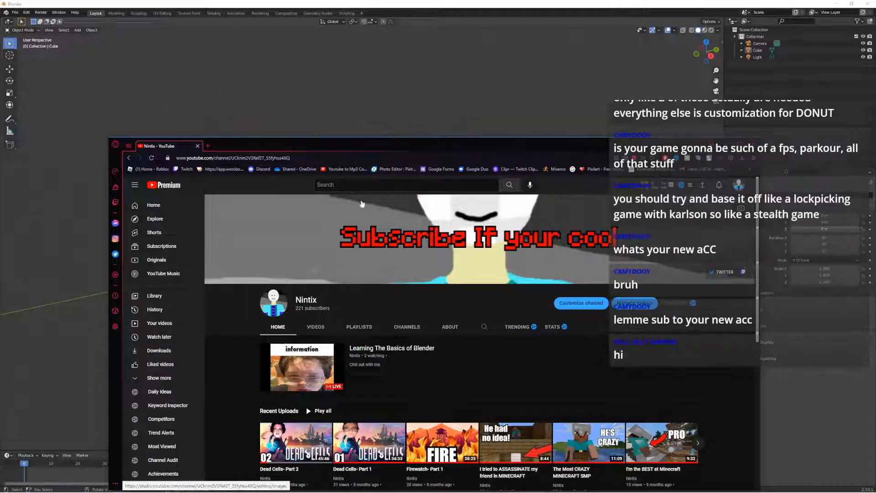
drag(380, 145, 382, 59)
click(318, 242)
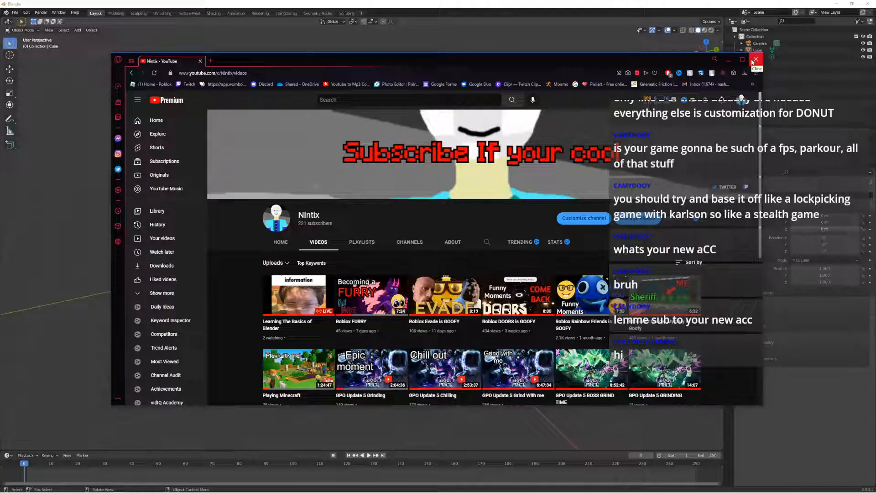
click(729, 61)
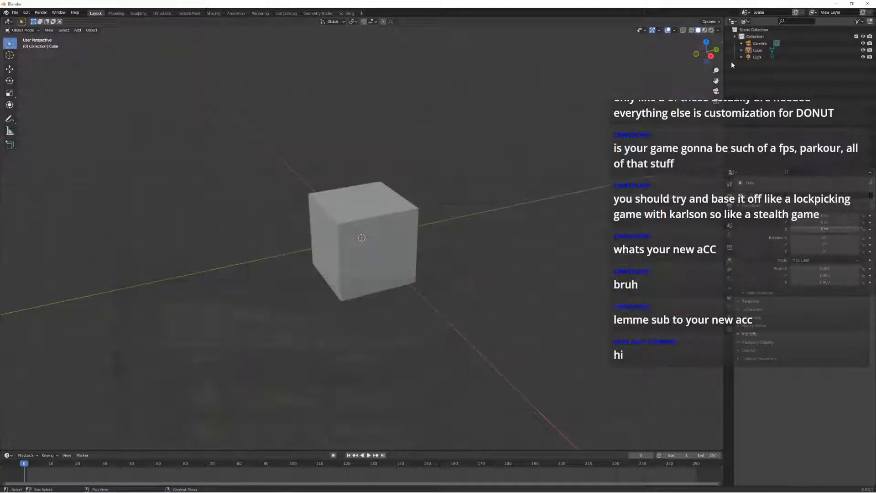
Switch to Discord, copy the devlog channel's YouTube link from the Nintix Games updates channel, and dismiss the Discord window
key(super)
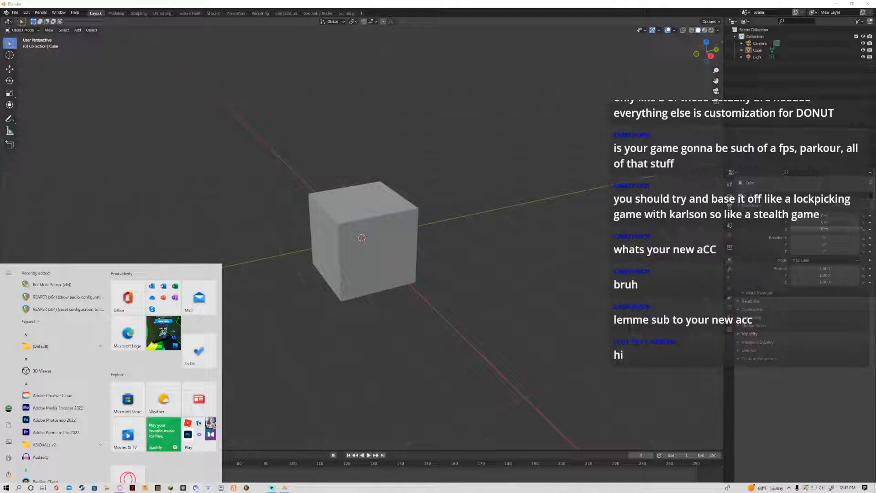
click(195, 488)
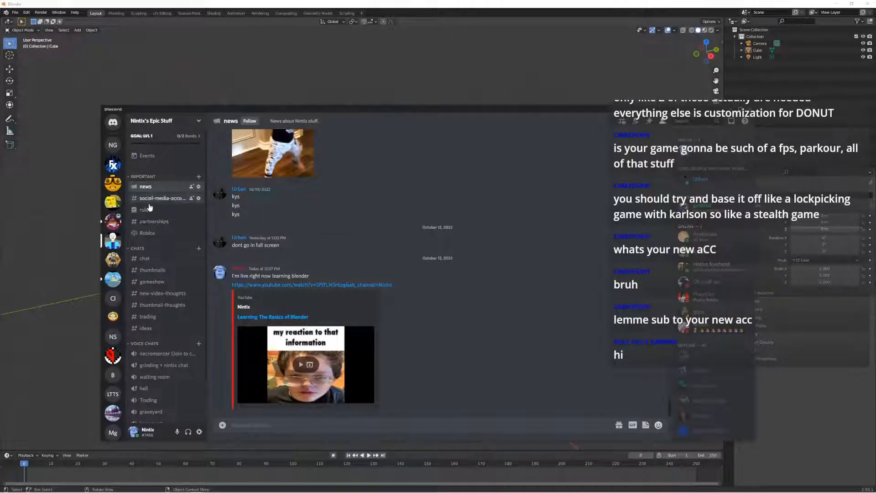
scroll(292, 265, up, 15)
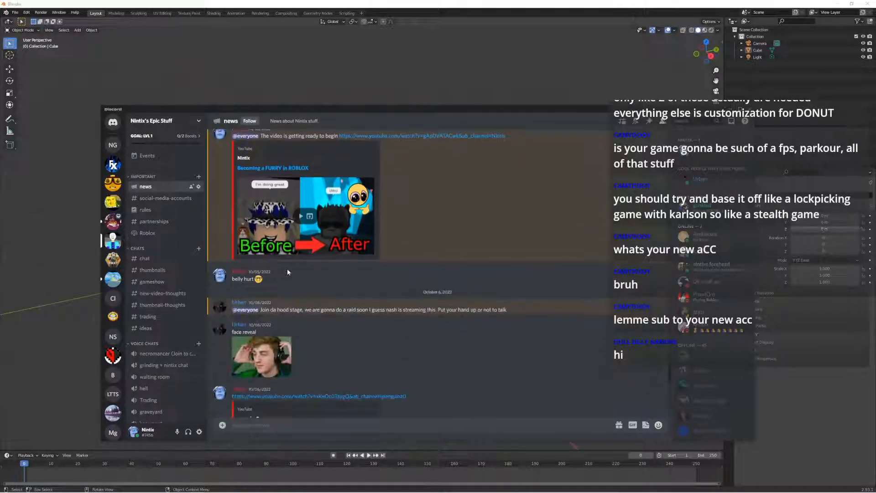
scroll(283, 271, down, 10)
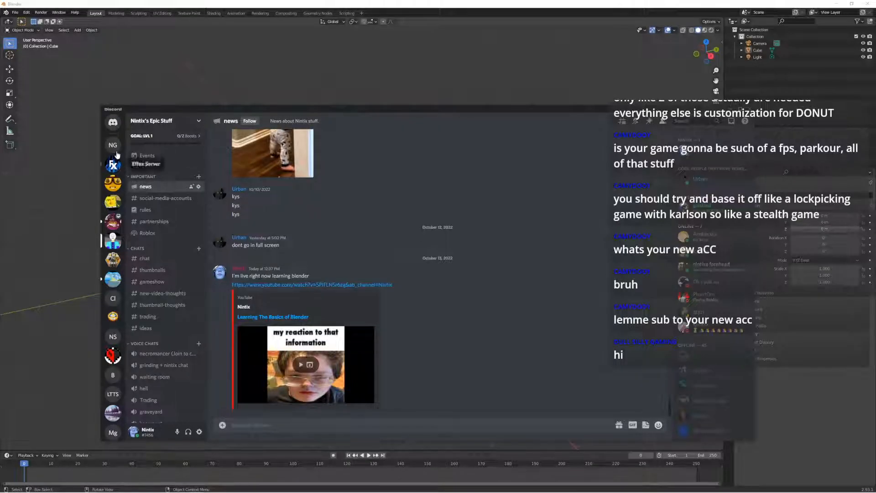
scroll(322, 269, up, 16)
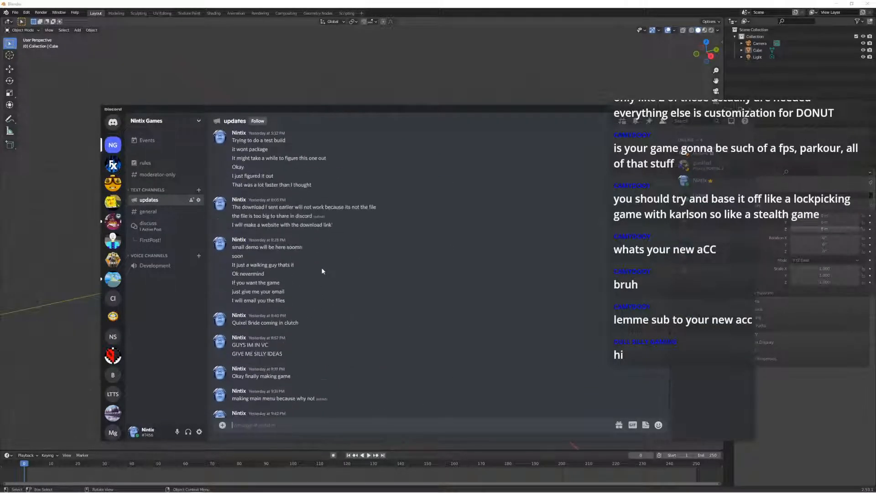
scroll(318, 271, up, 5)
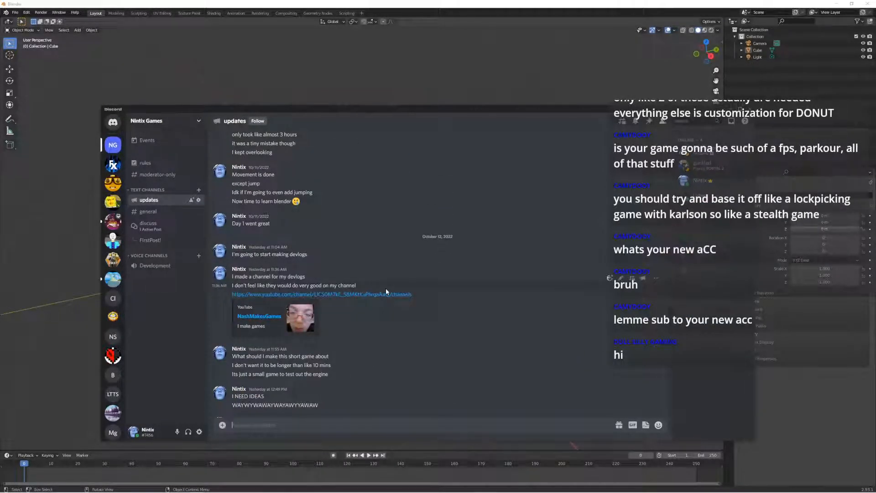
drag(420, 295, 232, 297)
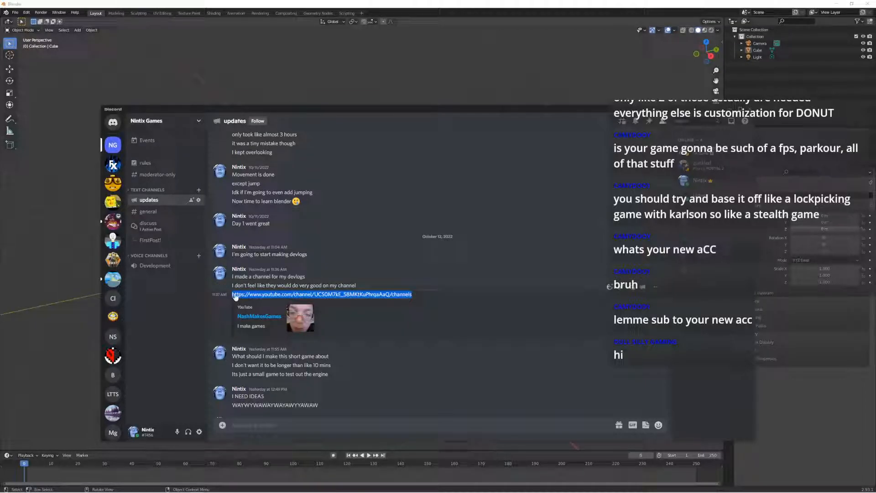
key(super)
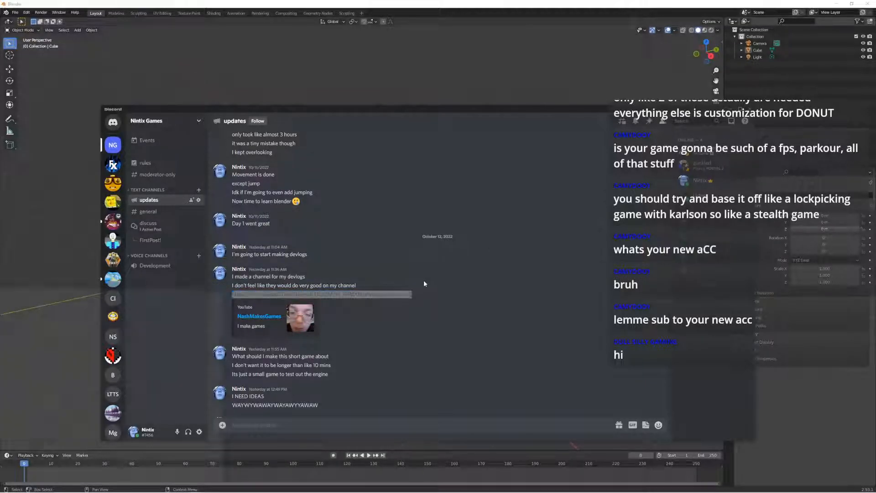
click(749, 110)
Return to the browser, open the "Learning The Basics of Blender" live stream page, and post the devlog channel link in its chat
key(super)
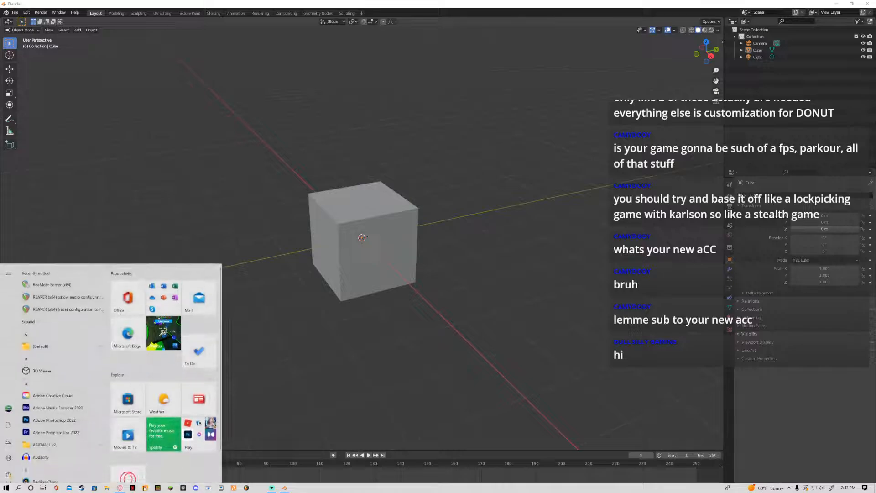
click(132, 487)
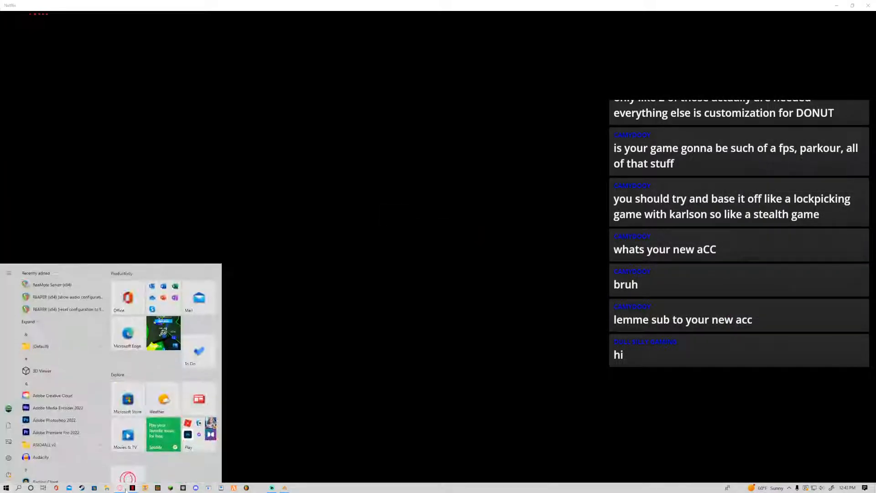
right_click(132, 488)
click(124, 476)
click(121, 488)
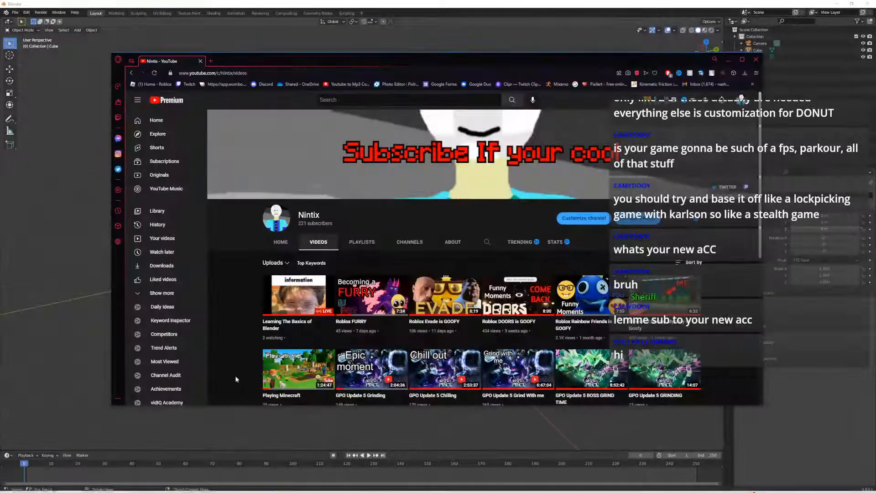
click(292, 323)
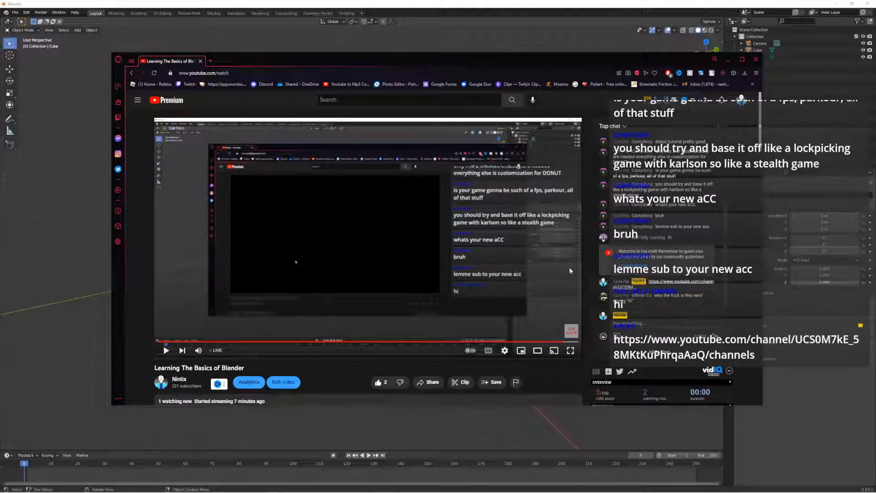
Read the latest live chat messages and open the posted devlog channel link
drag(648, 303, 652, 294)
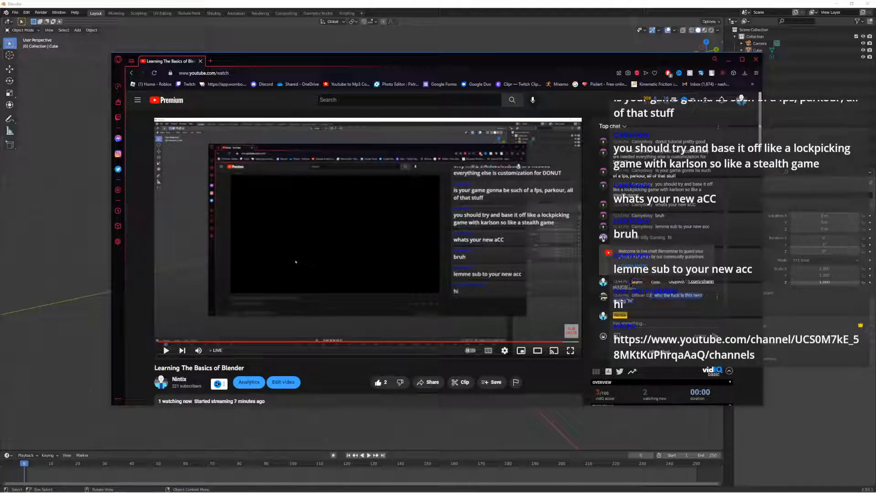
click(654, 250)
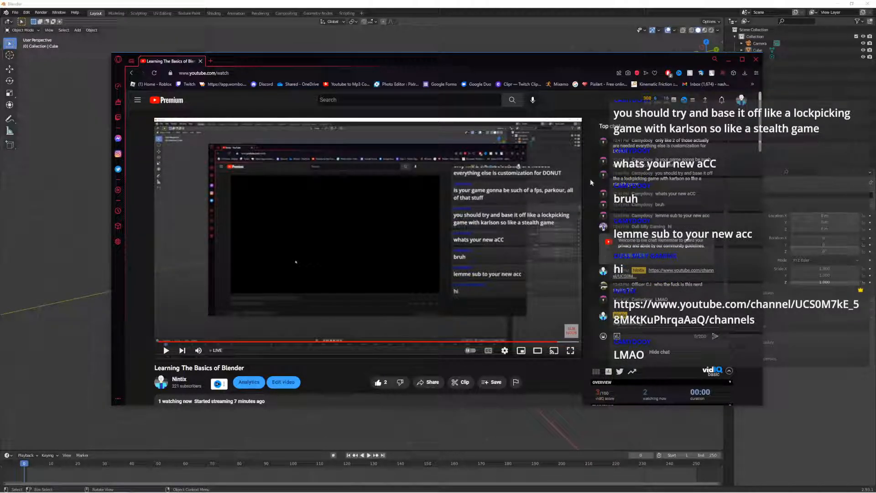
drag(559, 63, 547, 91)
click(663, 308)
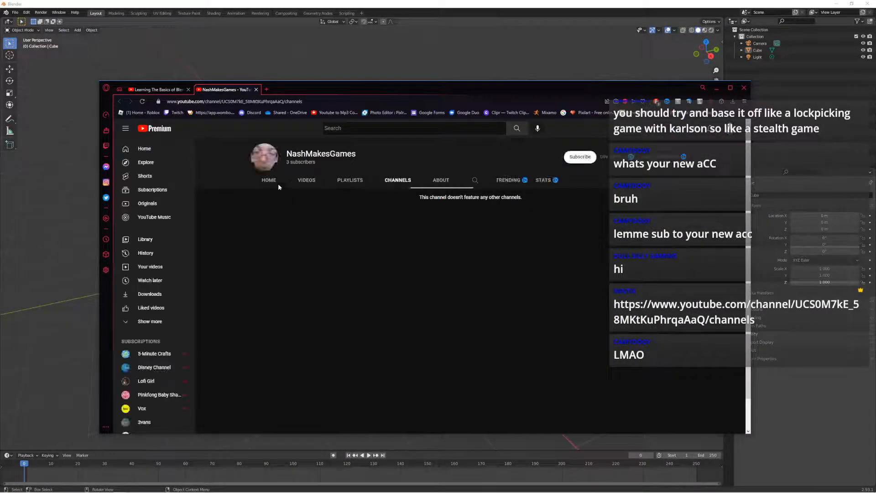
Look through the devlog channel's videos, home and playlists pages, and close its page and the browser
click(322, 177)
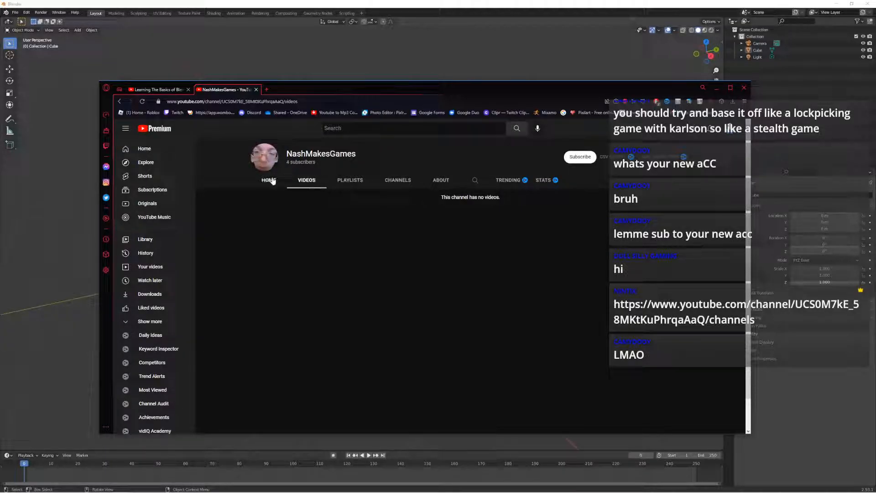
click(272, 180)
click(352, 184)
click(319, 179)
click(256, 90)
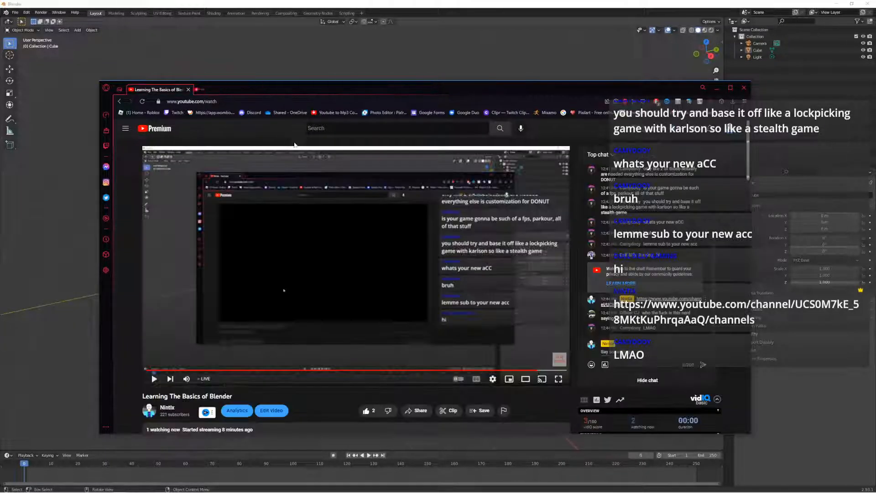
click(746, 87)
Select the default cube in Blender and examine it from several angles
right_click(349, 223)
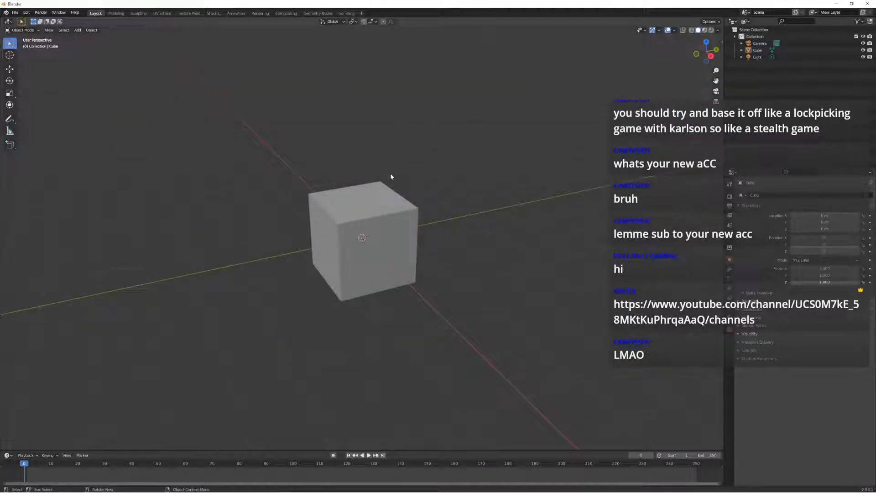
click(317, 203)
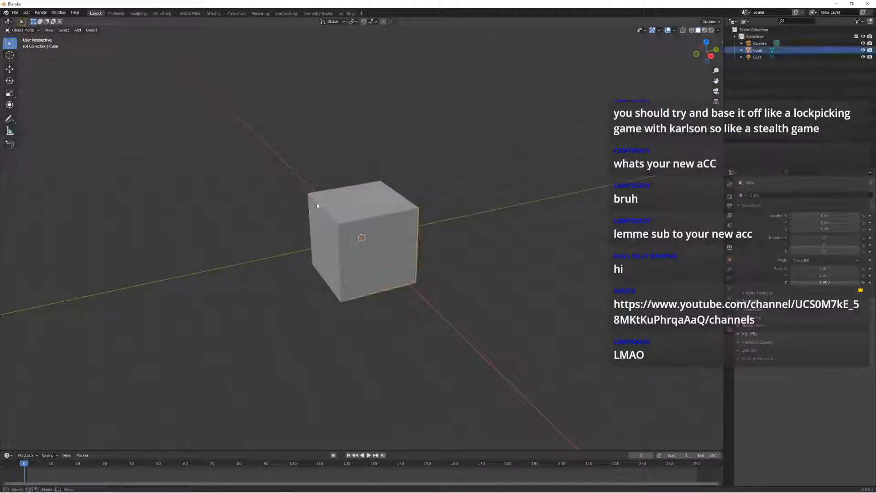
middle_drag(320, 203, 382, 201)
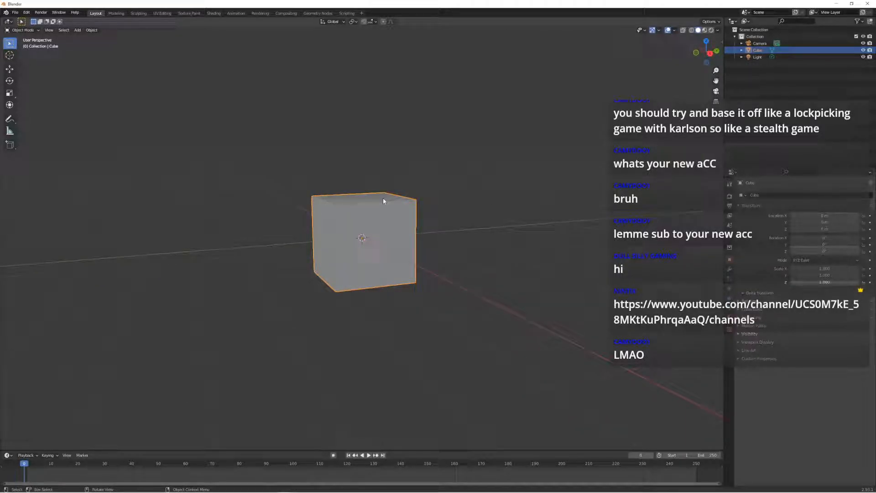
key(super)
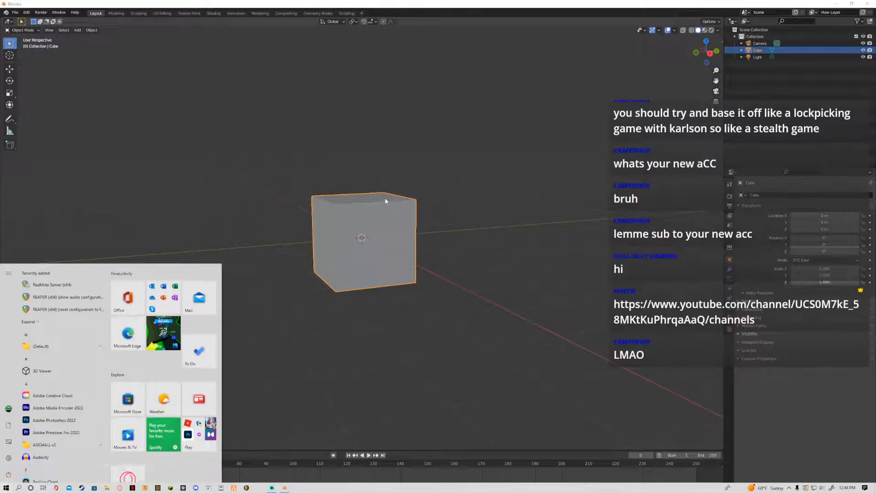
key(super)
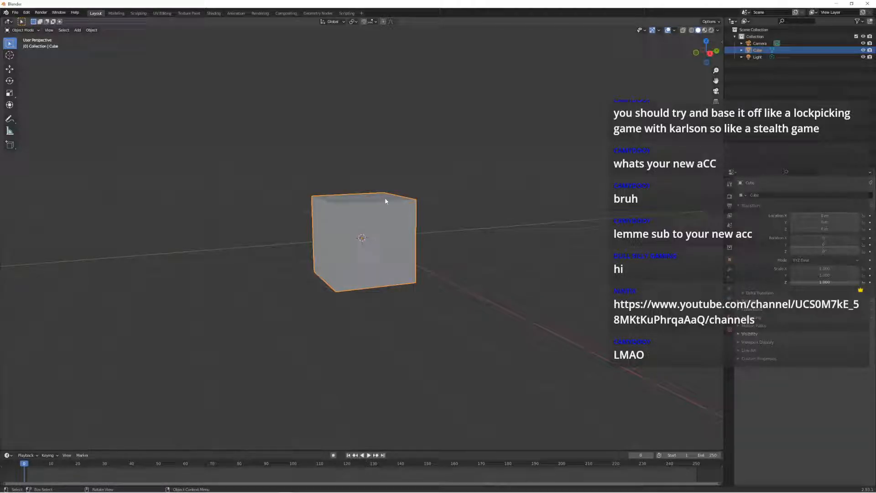
right_click(385, 200)
middle_drag(258, 180, 274, 204)
Switch to the browser and check the "Learning The Basics of Blender" live stream page and its chat
key(super)
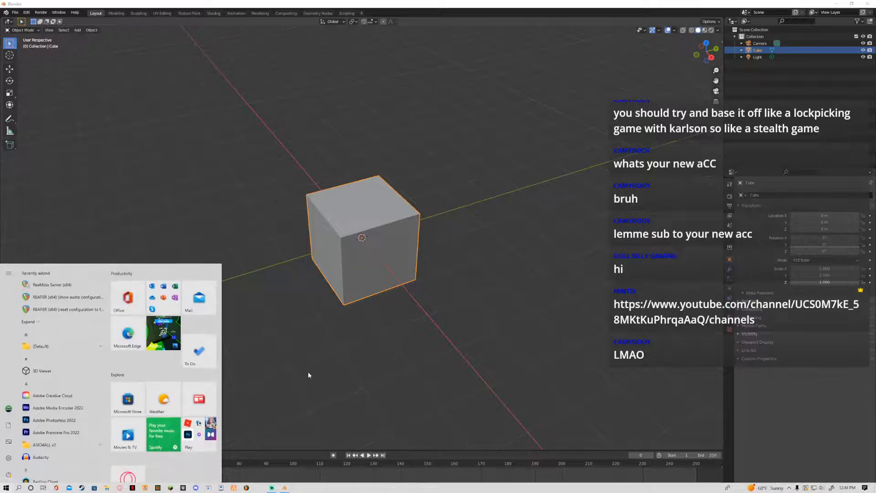
click(121, 487)
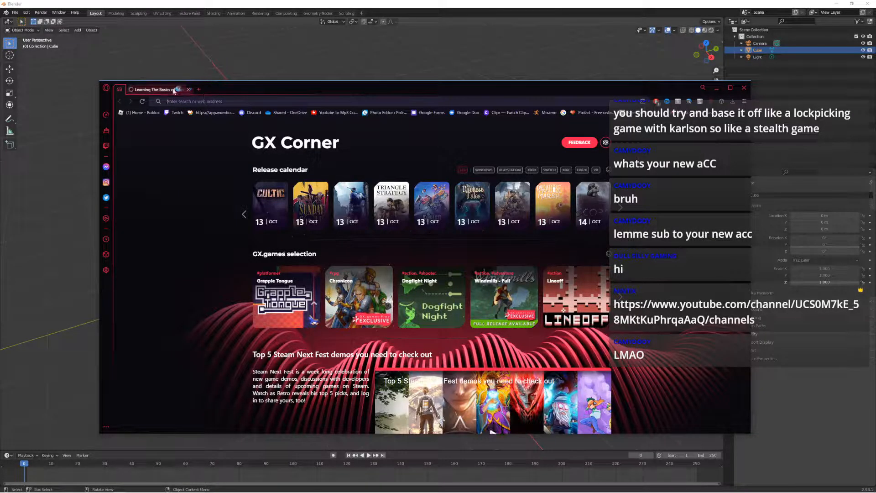
key(ctrl+t)
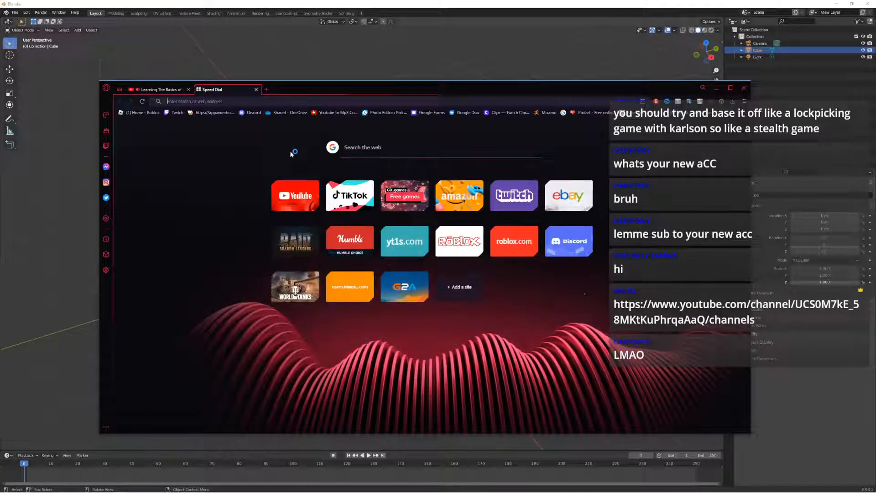
click(165, 91)
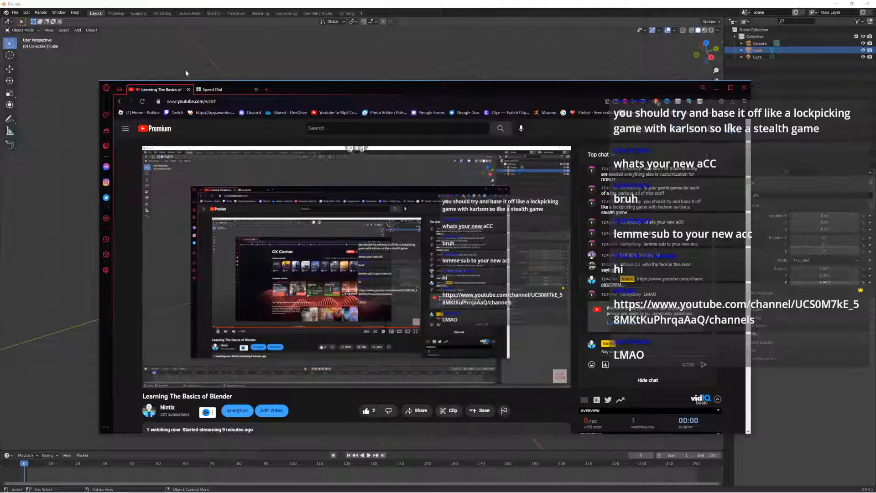
click(210, 90)
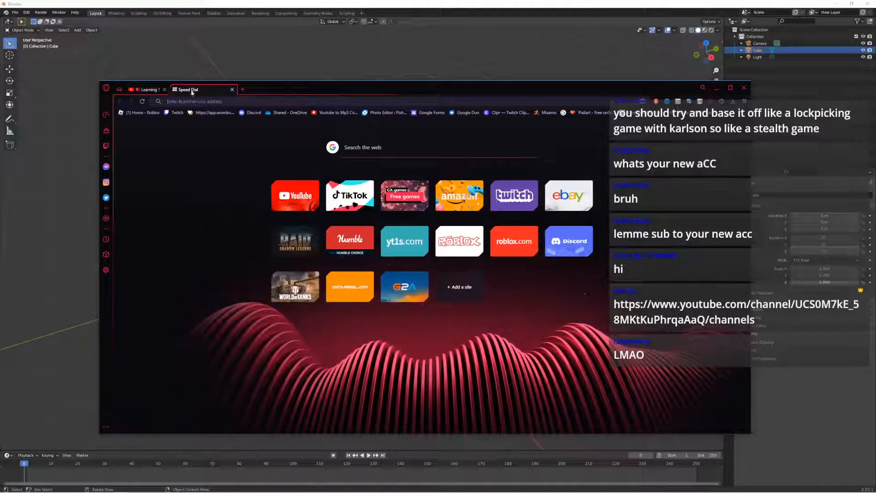
Open YouTube and search for "blender donut"
click(295, 195)
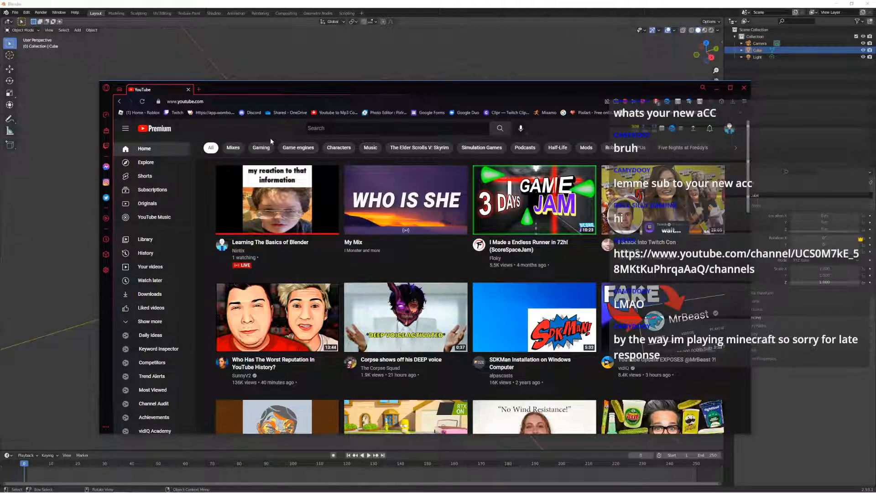
click(319, 129)
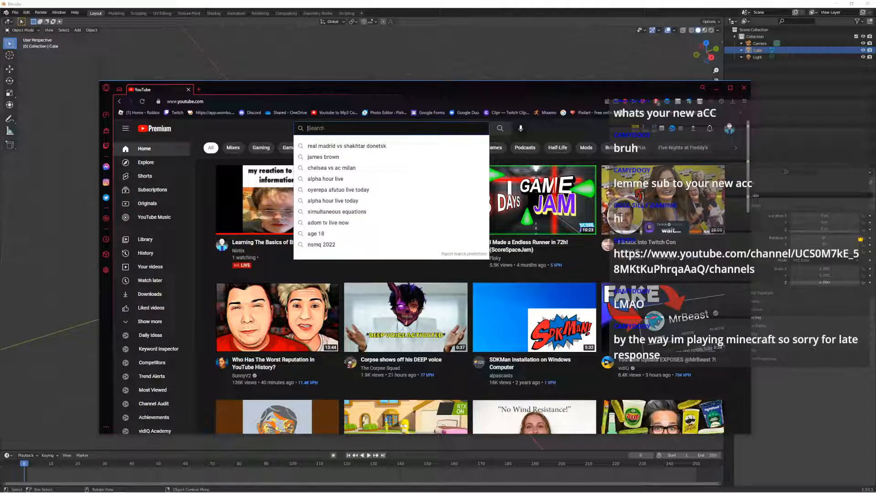
text(blender donut)
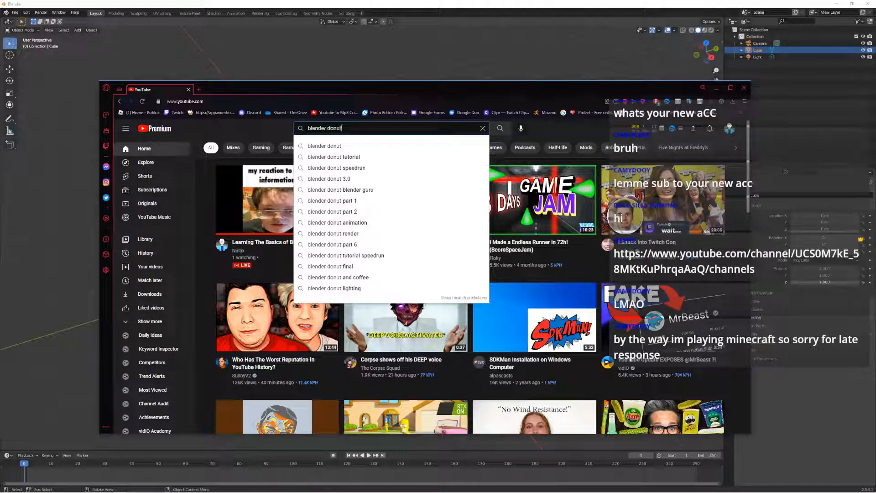
click(342, 147)
key(super)
key(super)
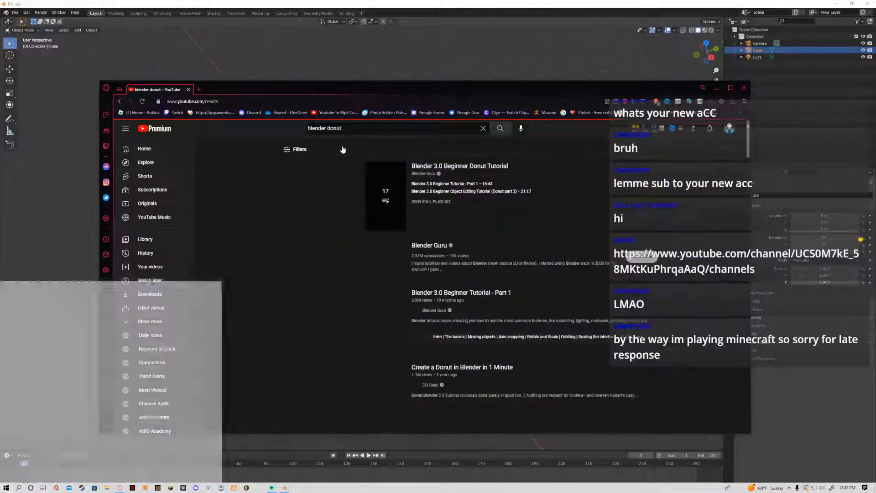
key(super)
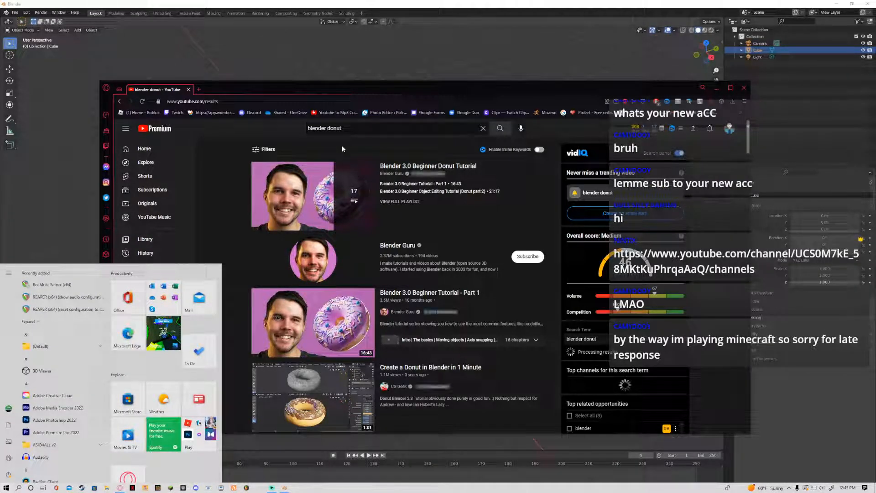
key(super)
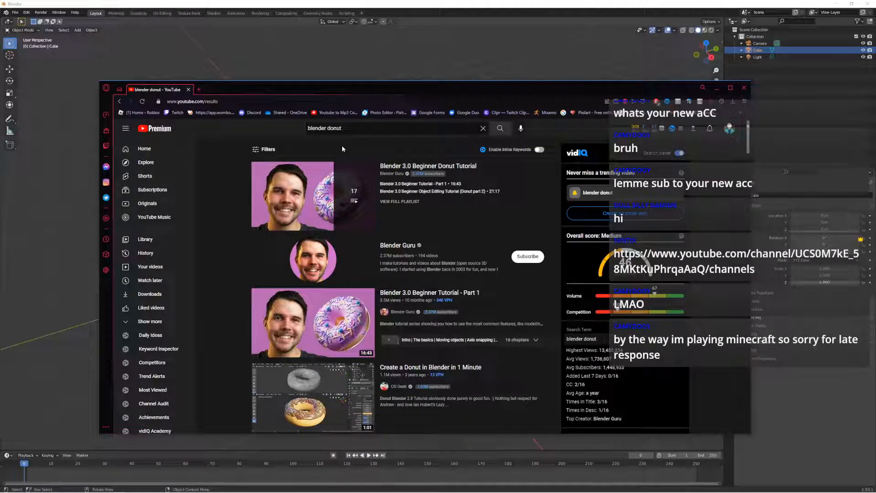
Shift the browser window higher on the desktop and check the current time and today's date in the system calendar
key(super)
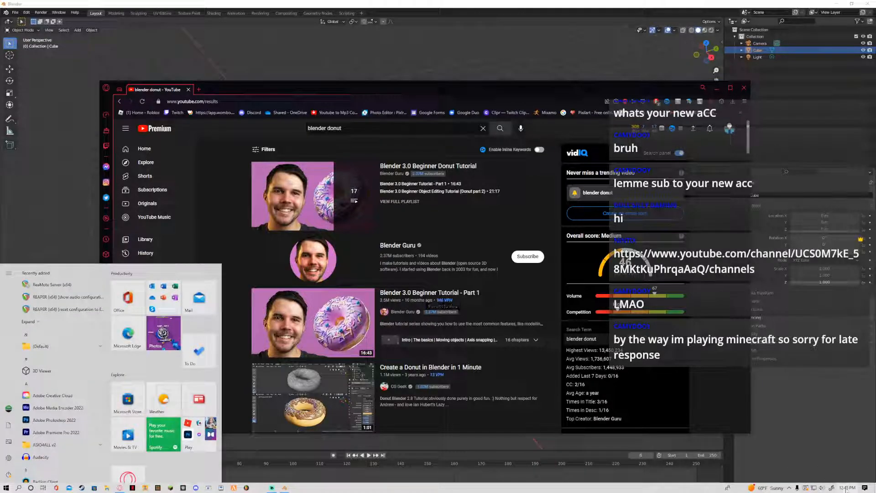
key(super)
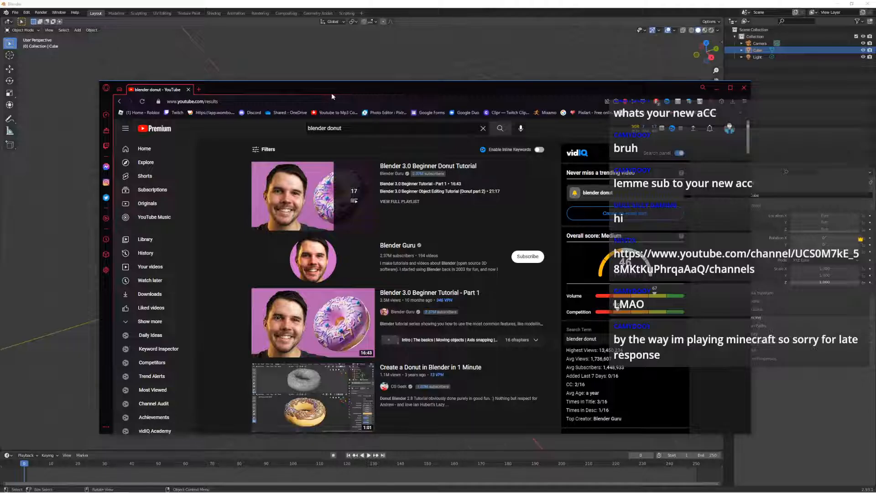
drag(331, 96, 331, 64)
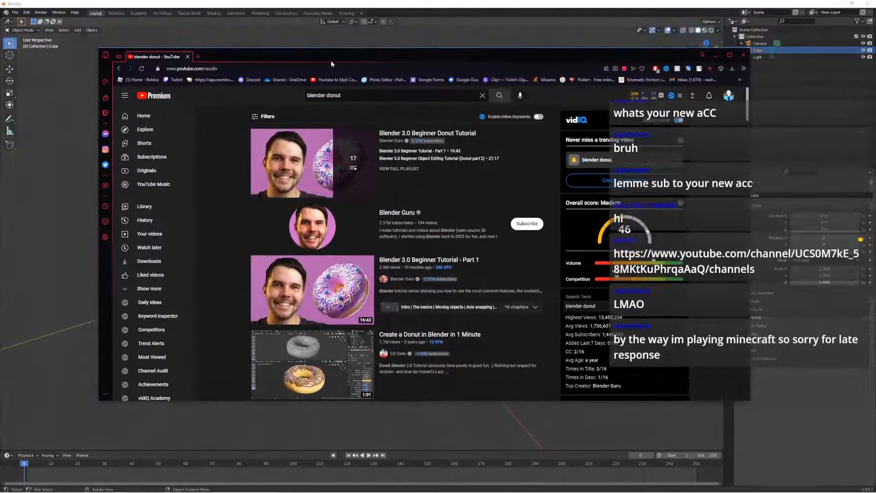
key(super)
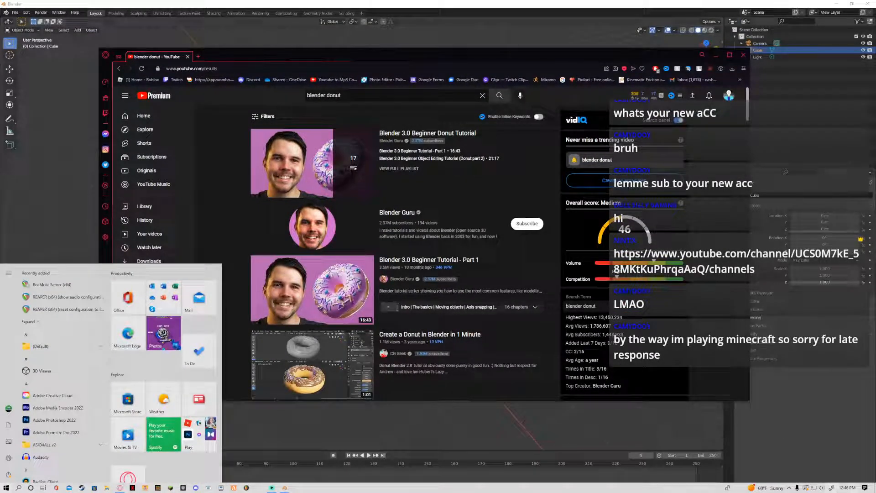
click(851, 487)
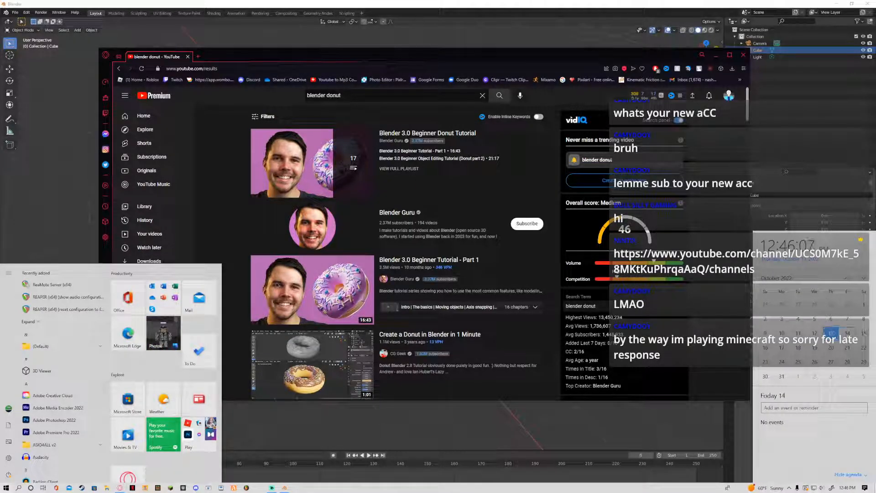
click(766, 347)
click(831, 332)
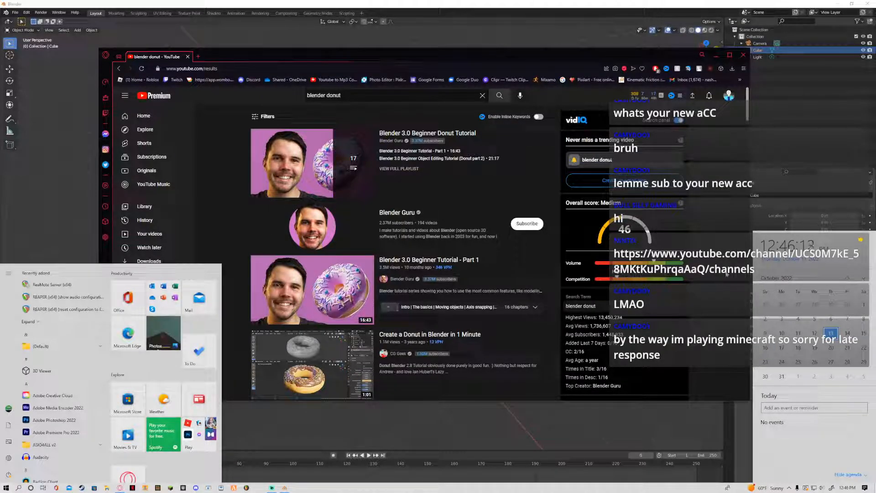
Open the "Blender 3.0 Beginner Donut Tutorial" playlist from the search results and pause its first video
click(595, 284)
click(300, 160)
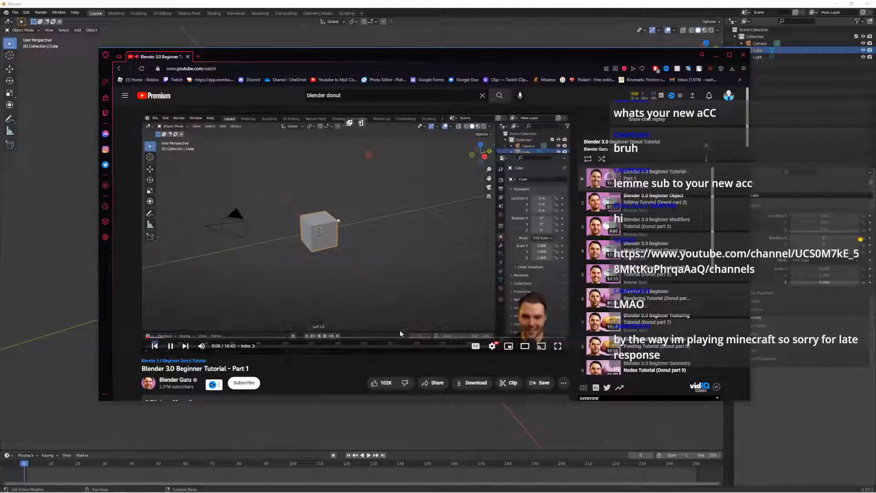
click(486, 311)
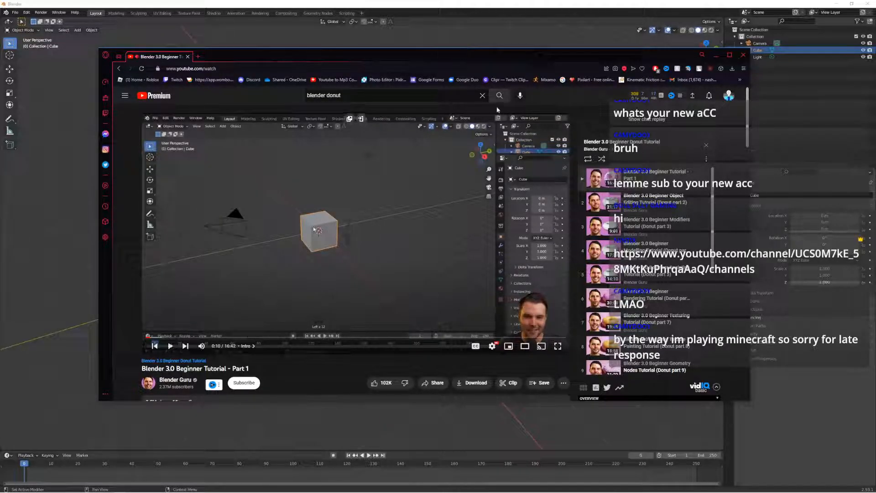
right_click(515, 54)
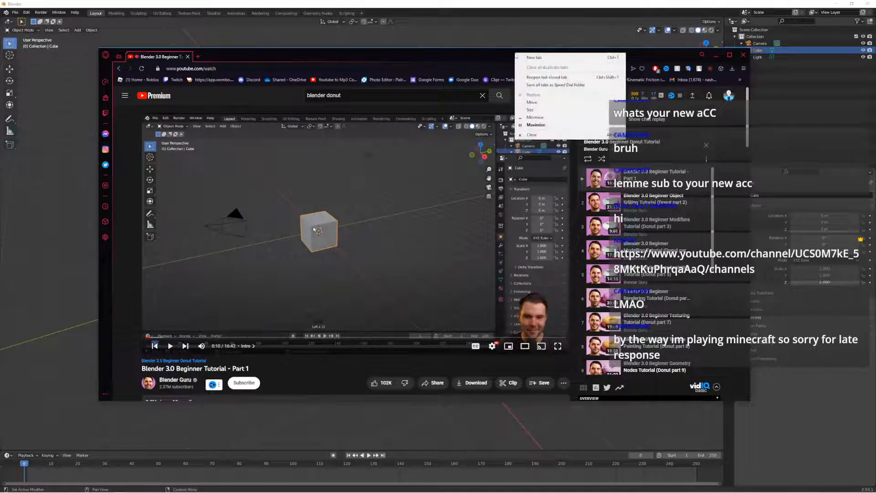
click(484, 64)
drag(271, 68, 166, 69)
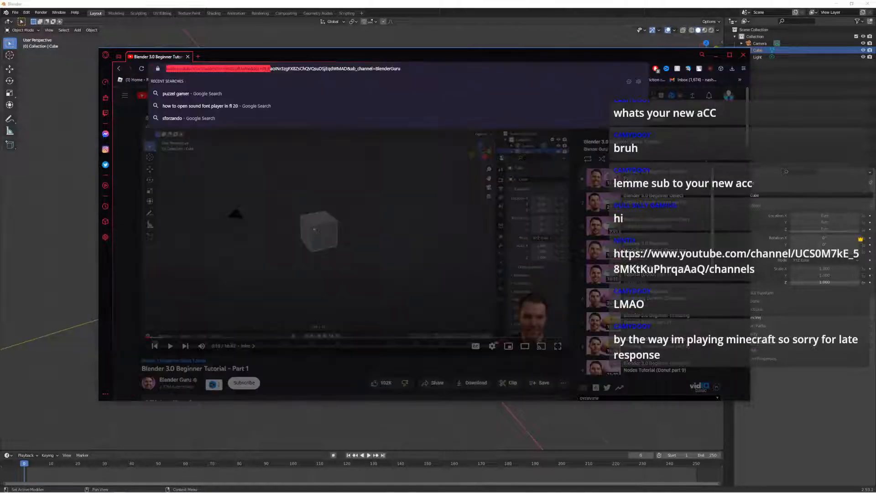
click(106, 222)
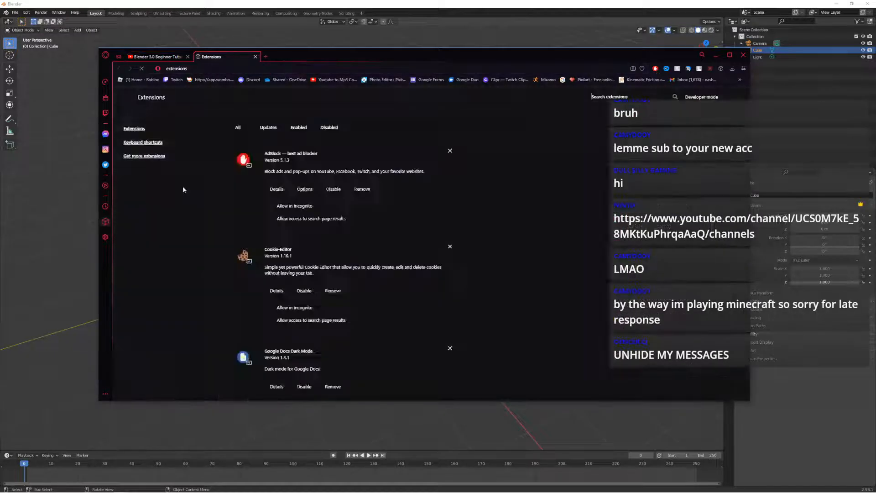
click(255, 56)
Open YouTube in a new tab and bring up the "Learning The Basics of Blender" live stream
click(197, 56)
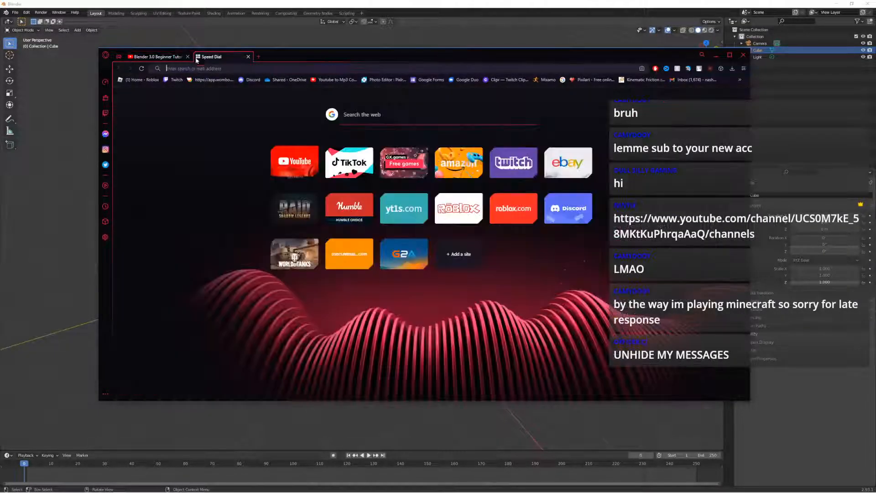
click(291, 150)
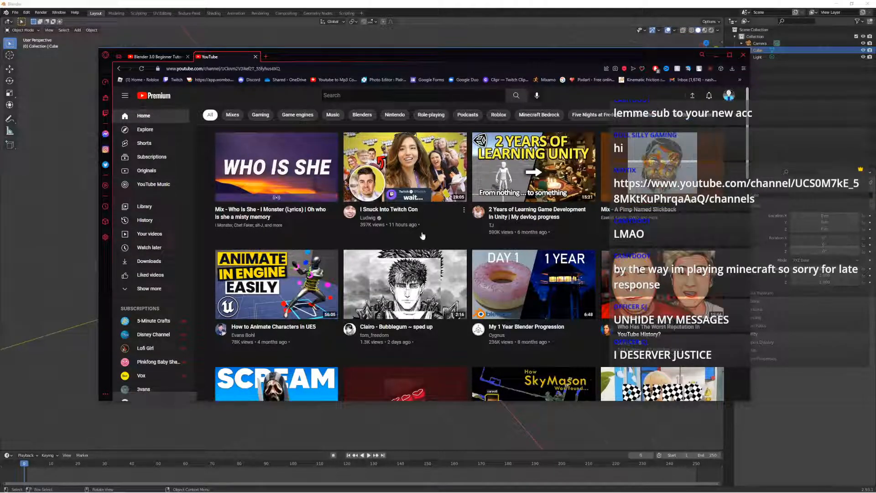
click(287, 303)
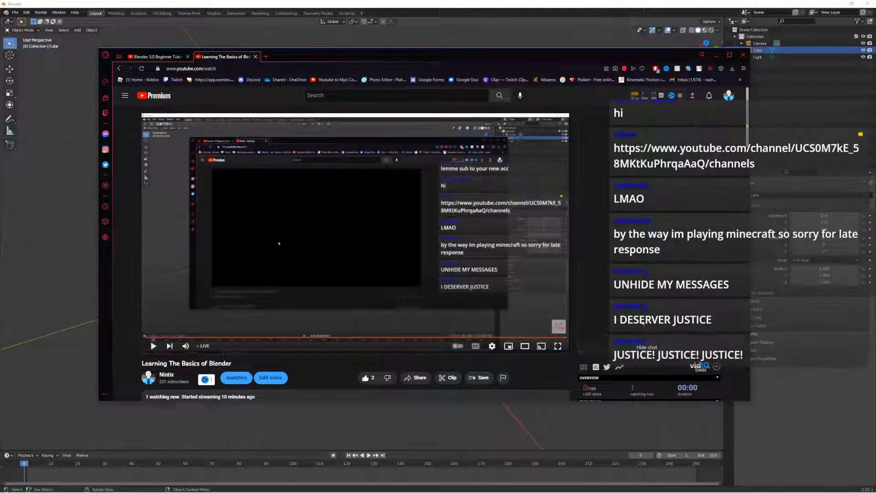
Try to get the live chat to load by hiding and reshowing its panel, and close the live stream page
click(648, 346)
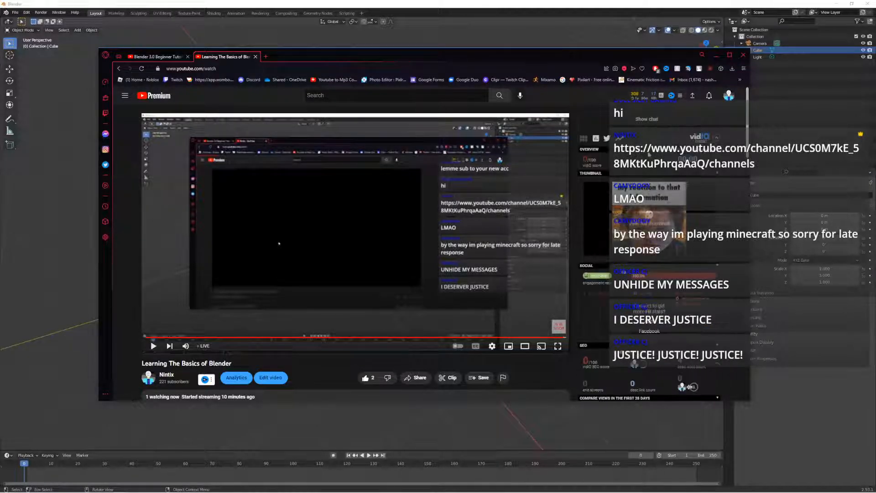
click(645, 119)
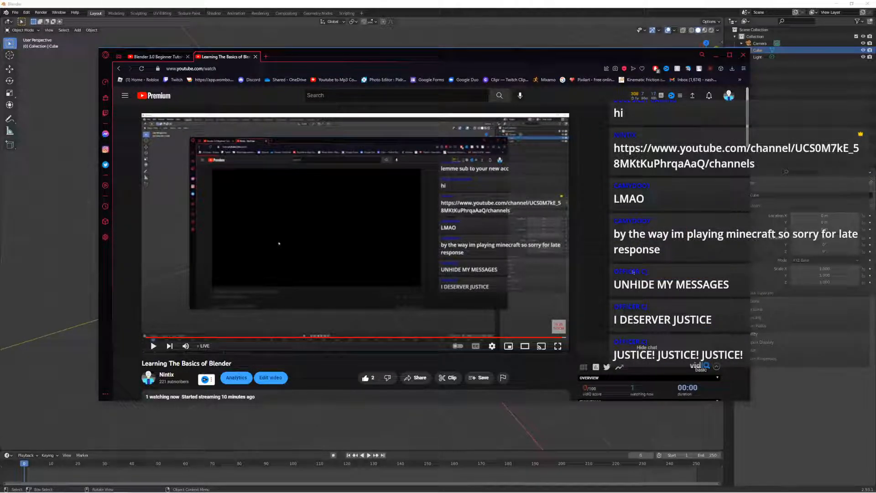
scroll(645, 305, down, 4)
scroll(639, 295, up, 4)
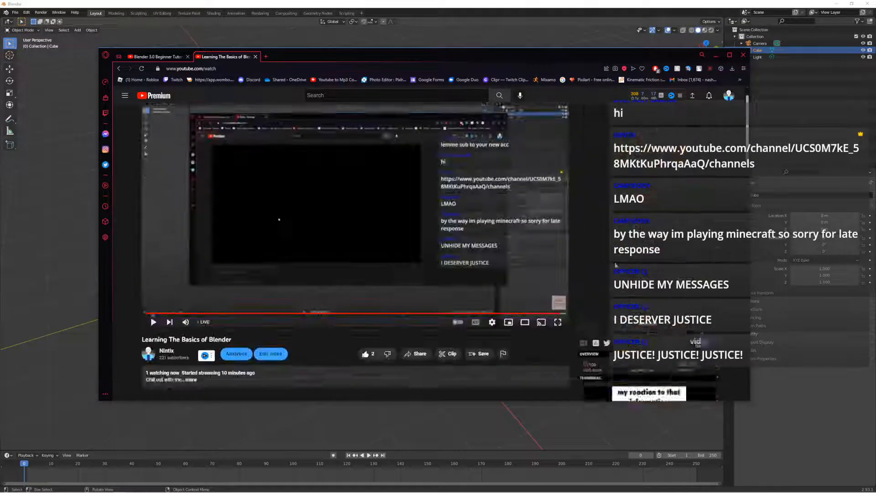
right_click(629, 275)
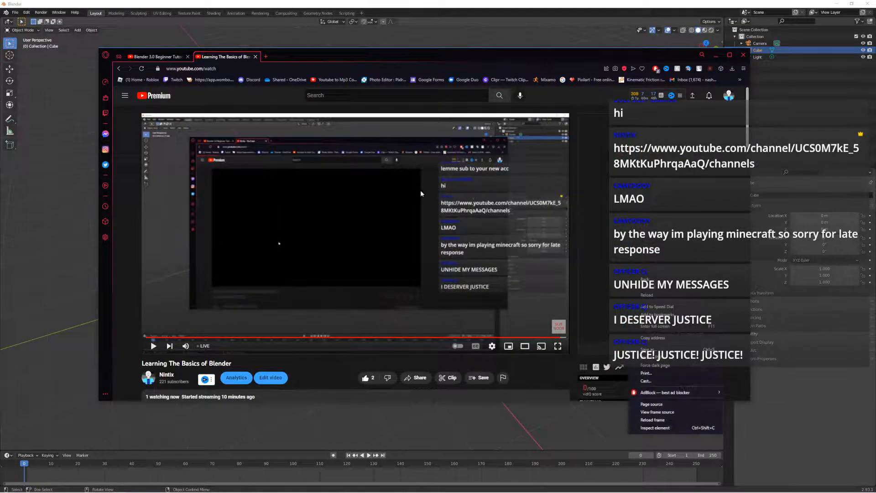
click(139, 73)
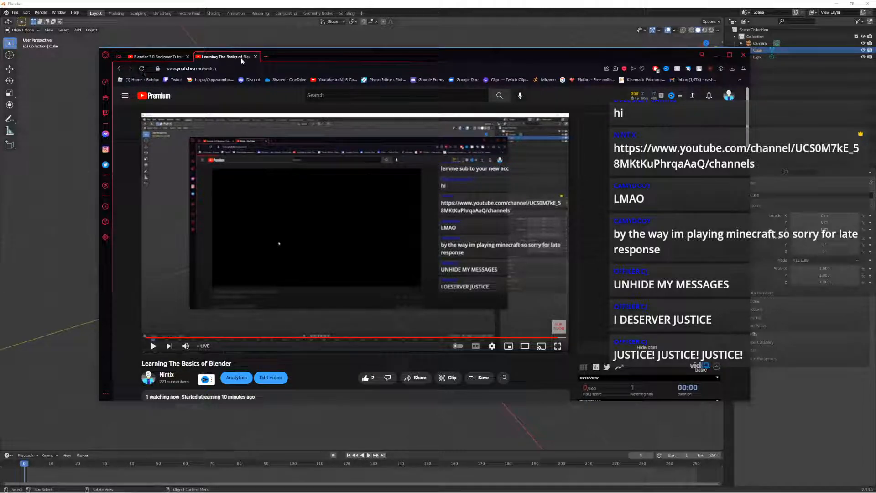
click(256, 57)
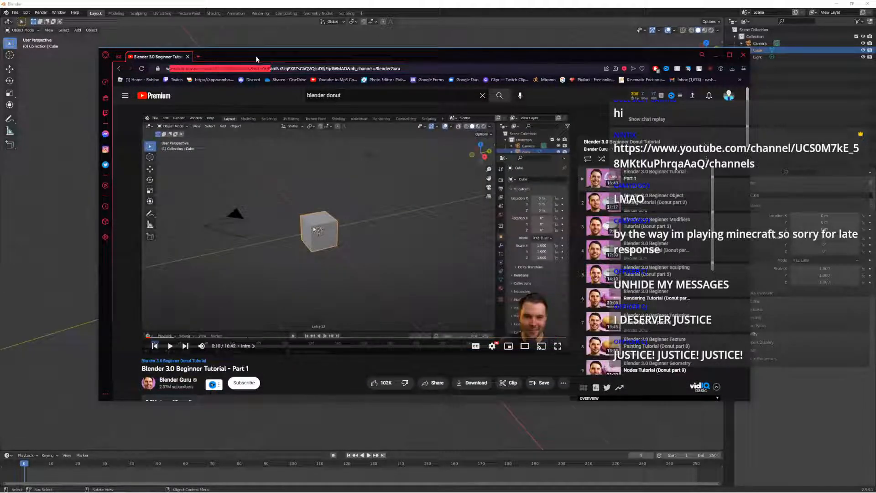
Reopen the live stream from YouTube in a new tab, read the chat messages held for review, and close the page
click(199, 57)
click(310, 159)
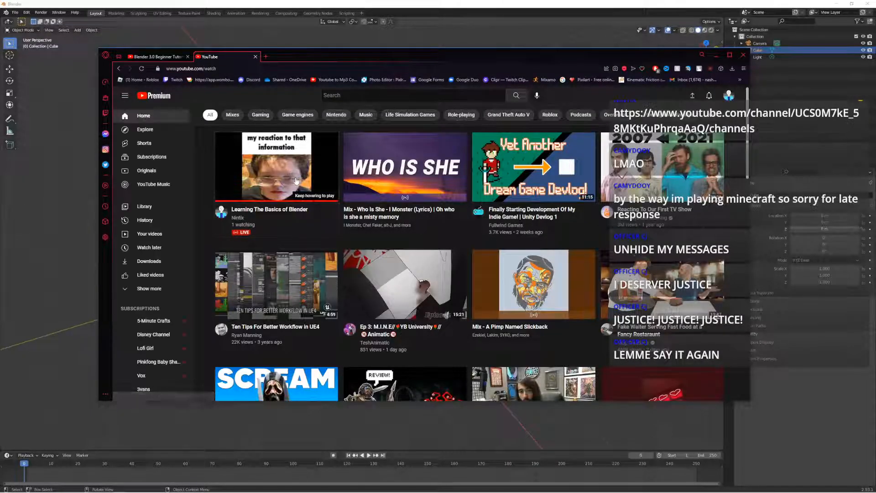
click(295, 180)
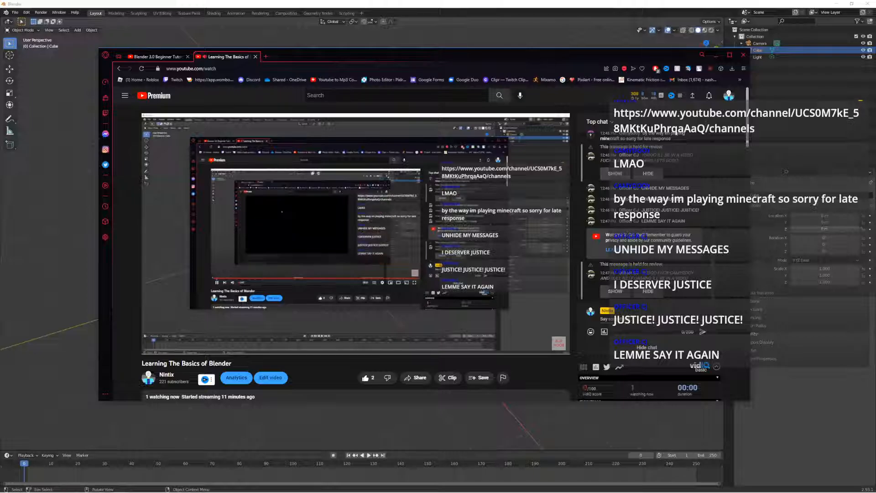
click(255, 56)
Separate the live stream tab from the tutorial and move the donut tutorial browser window off this display onto the other monitor
drag(346, 56, 386, 126)
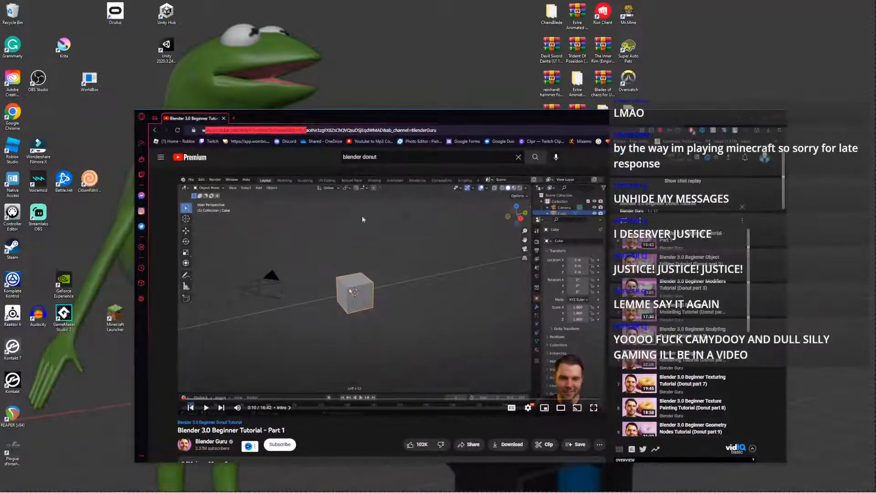
key(super)
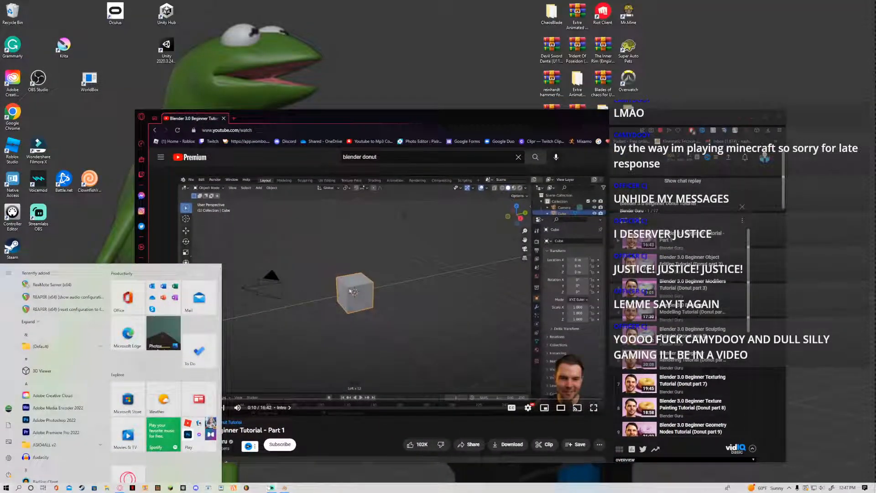
click(268, 488)
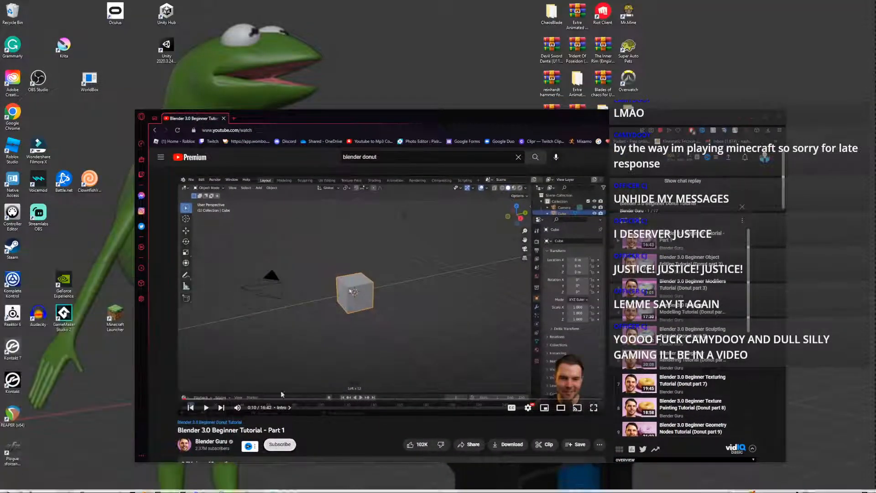
click(338, 130)
drag(337, 113, 322, 65)
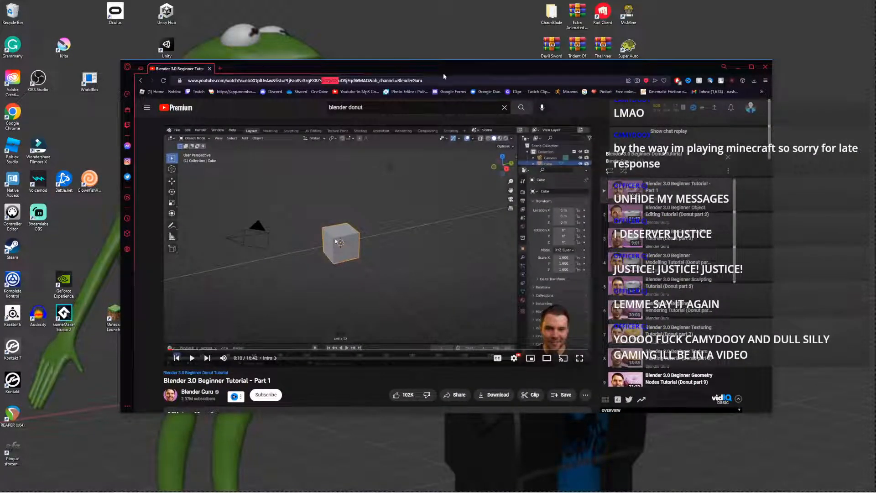
drag(446, 69, 21, 109)
drag(156, 105, 75, 116)
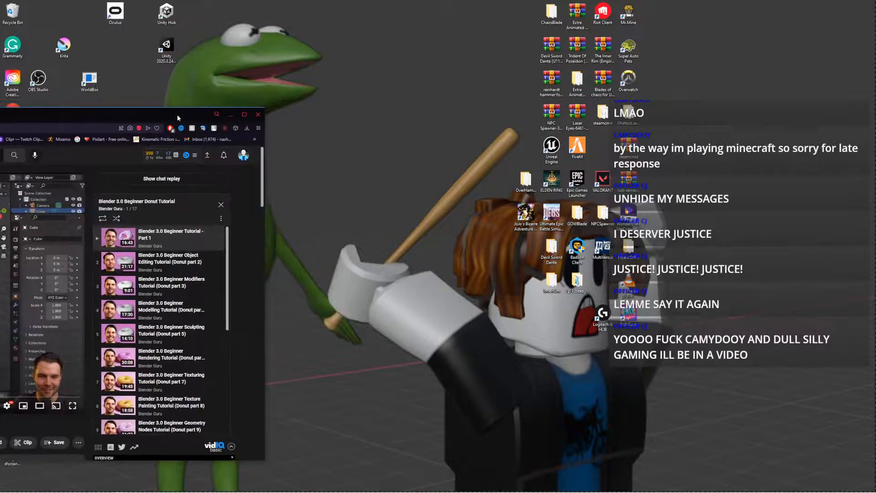
drag(177, 114, 0, 164)
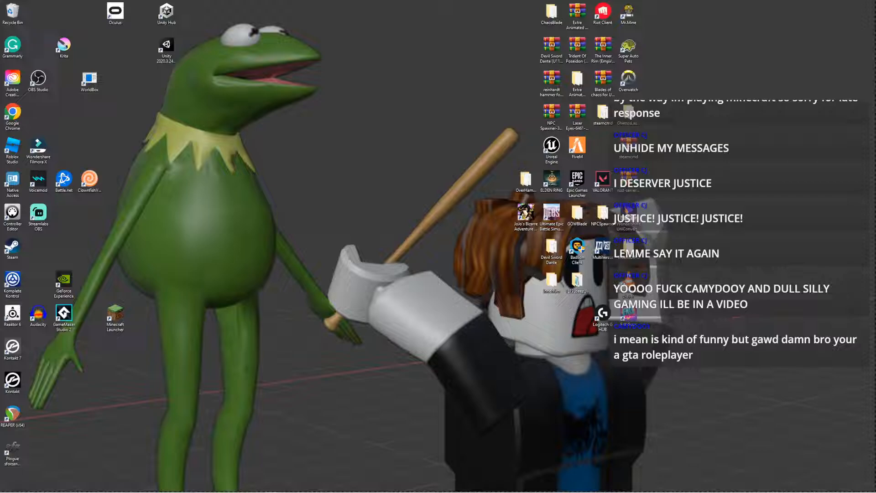
Try to switch the Display Capture source in Streamlabs Desktop to Display 2: 2560x1440 @ 0,0 (Primary Monitor)
key(super)
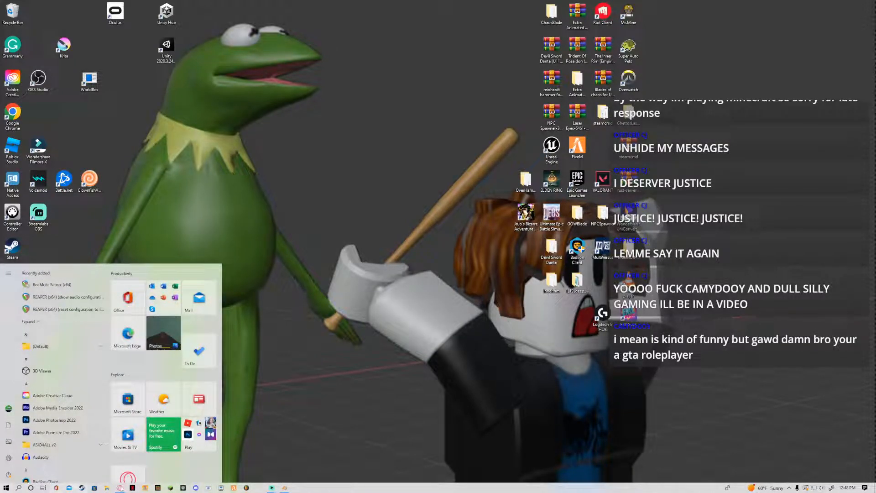
click(121, 488)
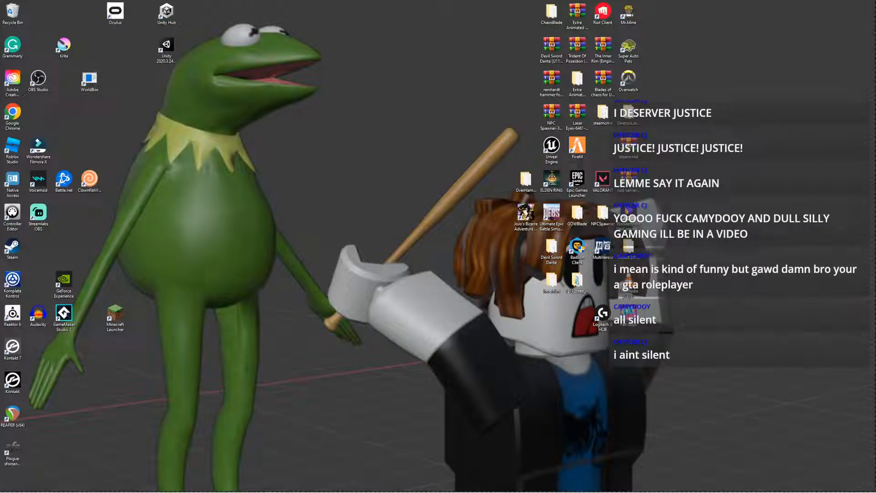
click(551, 294)
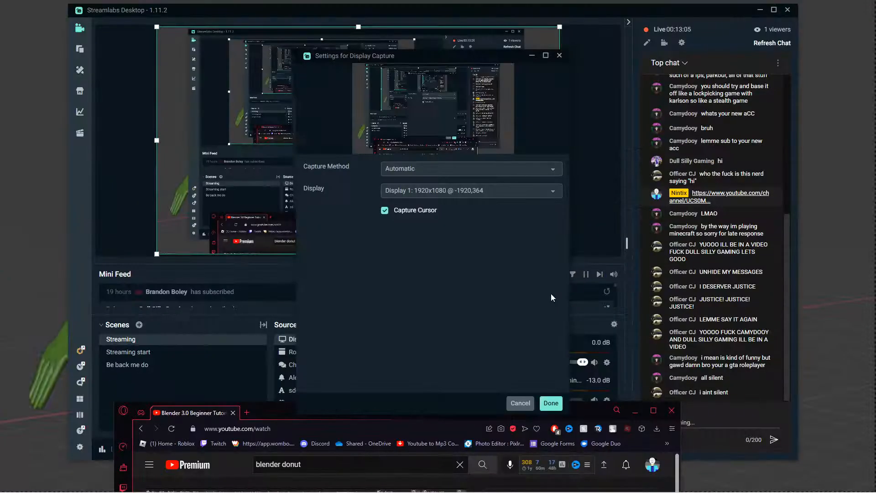
click(472, 191)
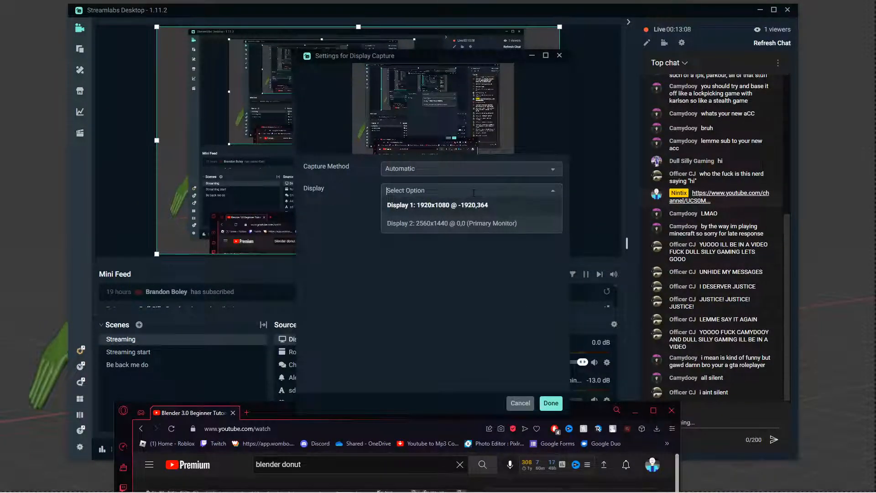
click(464, 224)
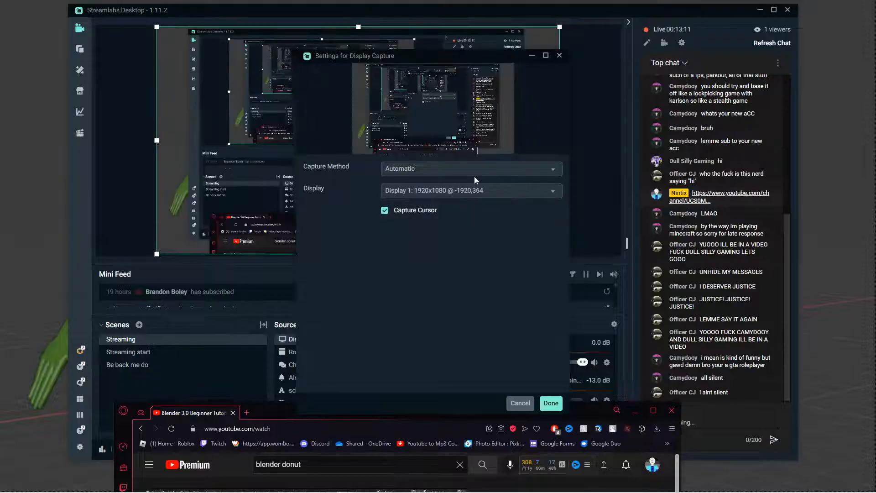
Try the DXGI Desktop Duplication and Windows 10 (1903 and up) capture methods, and return the display capture to Automatic
click(475, 174)
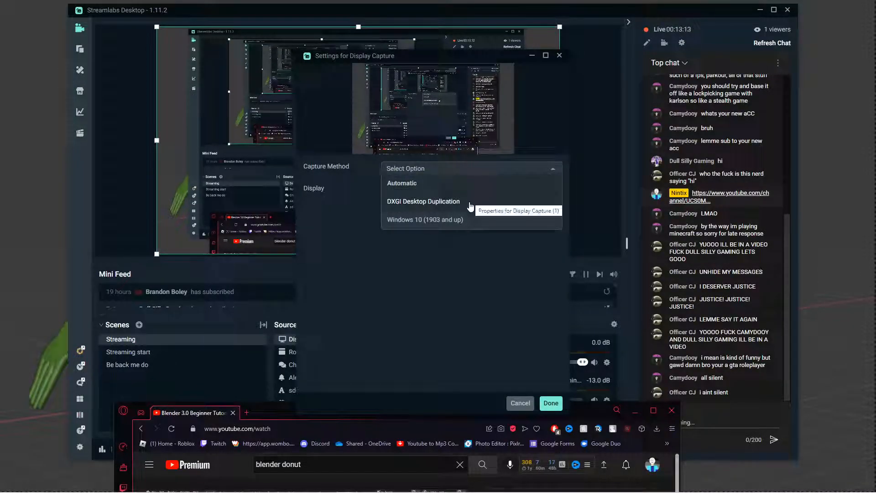
click(472, 202)
click(474, 168)
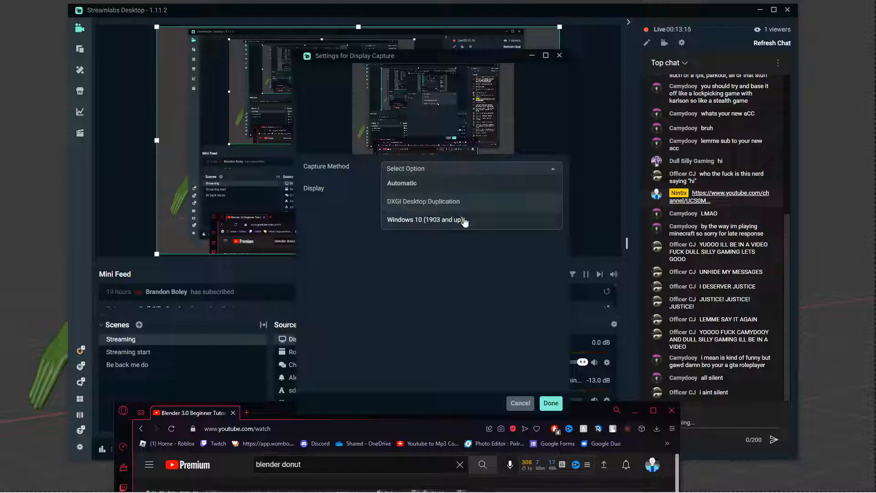
click(463, 221)
click(473, 169)
click(465, 201)
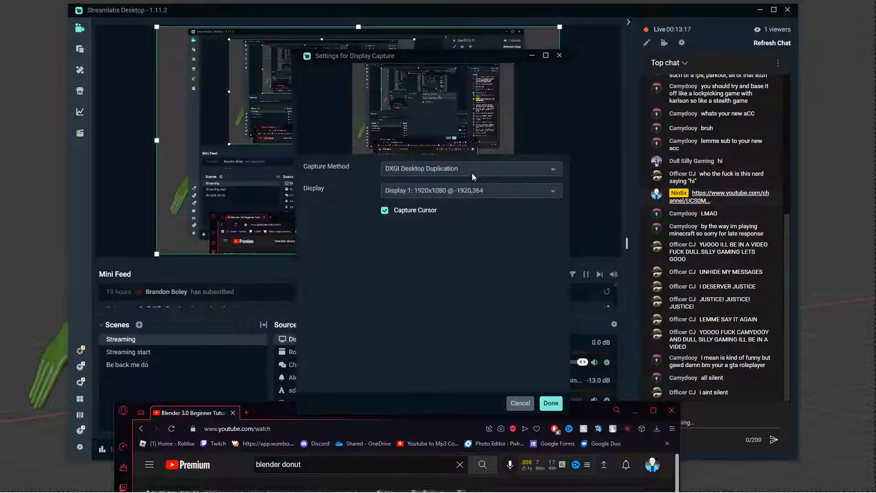
click(472, 170)
click(470, 183)
click(549, 404)
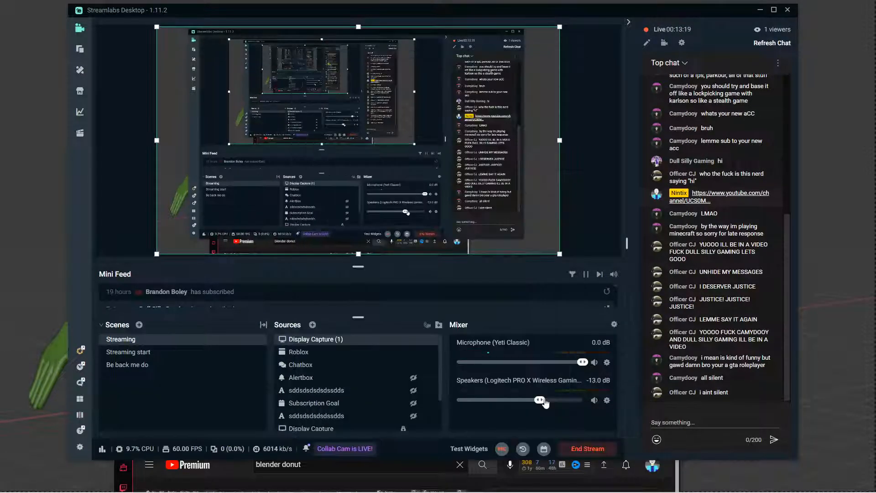
Reopen the properties of the Display Capture (1) source and reselect Automatic as its capture method
right_click(381, 338)
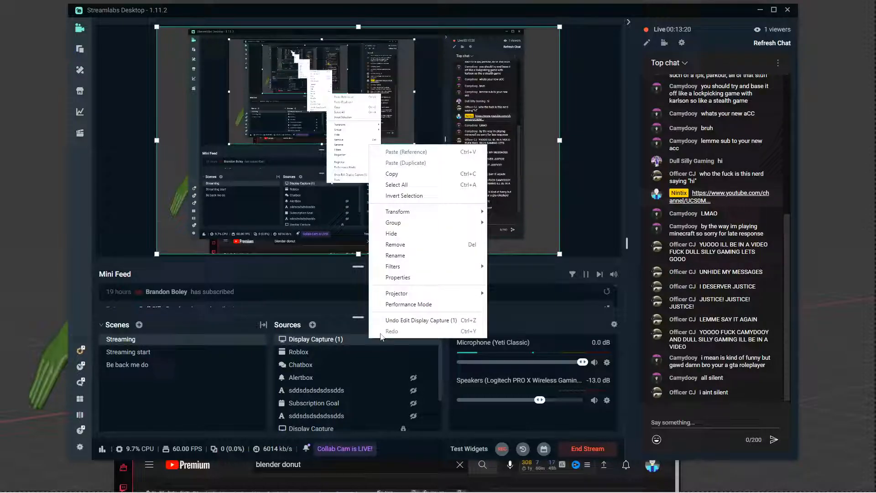
click(408, 277)
click(460, 168)
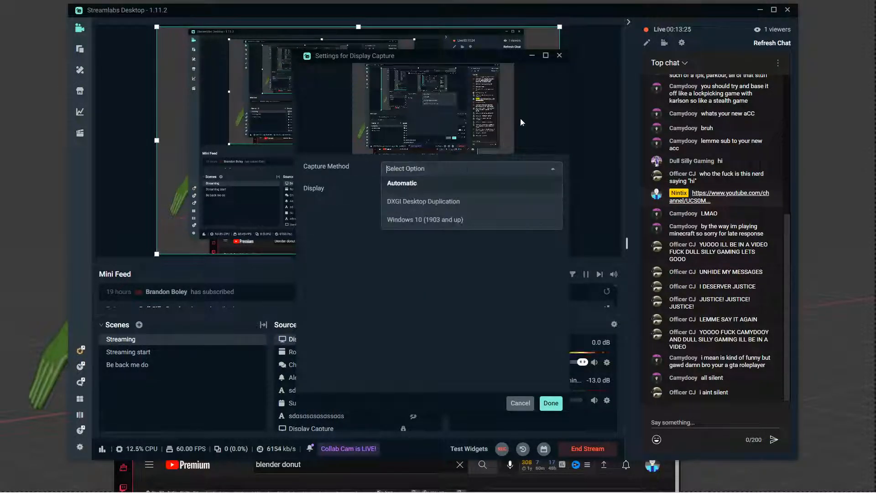
click(461, 184)
click(551, 403)
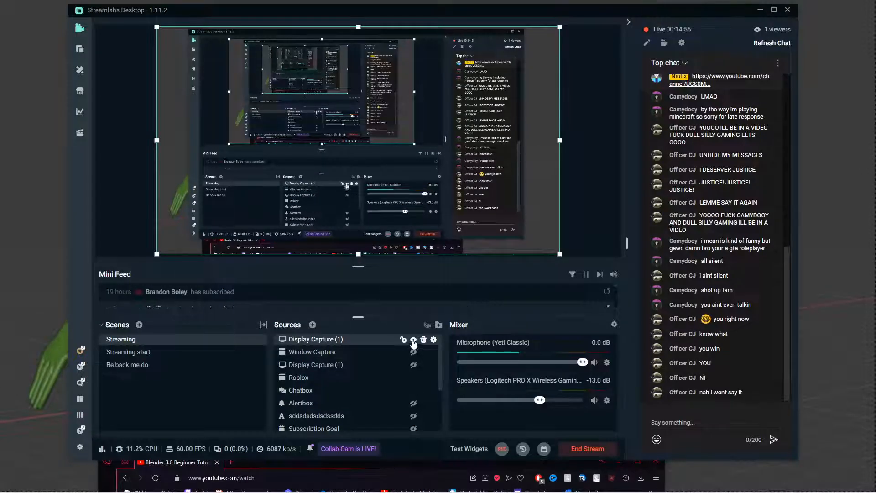
Raise the tutorial browser window and scale the Display Capture (1) source down to less than half size in the scene's upper-left corner
click(423, 461)
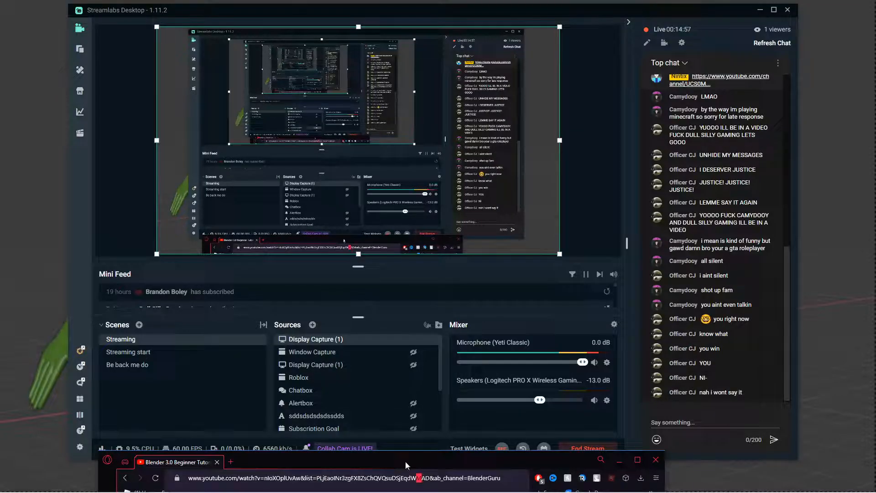
drag(424, 460, 420, 344)
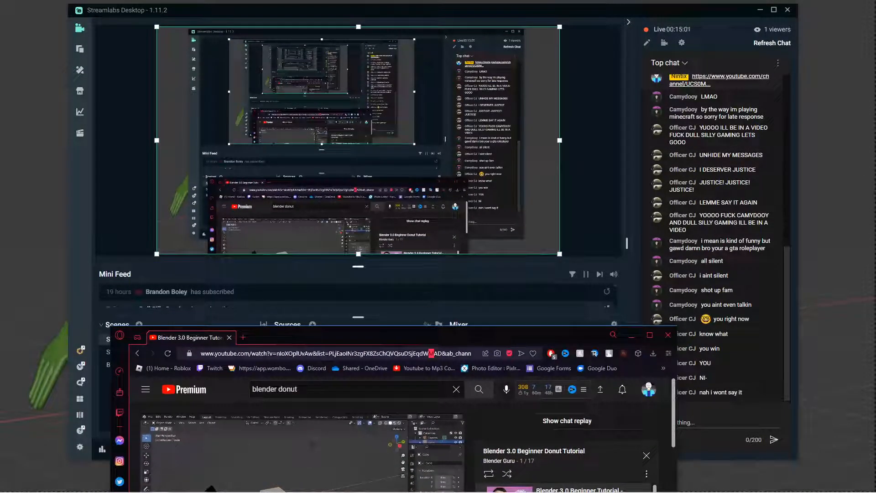
click(547, 254)
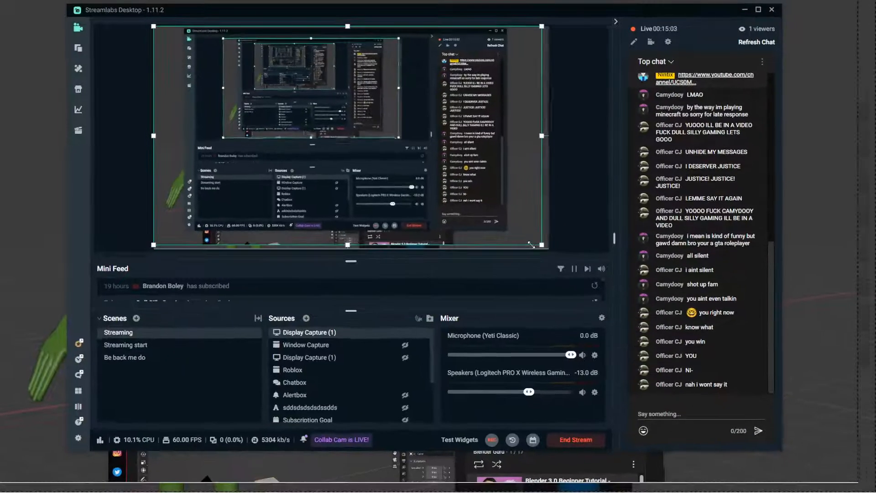
click(526, 475)
click(559, 254)
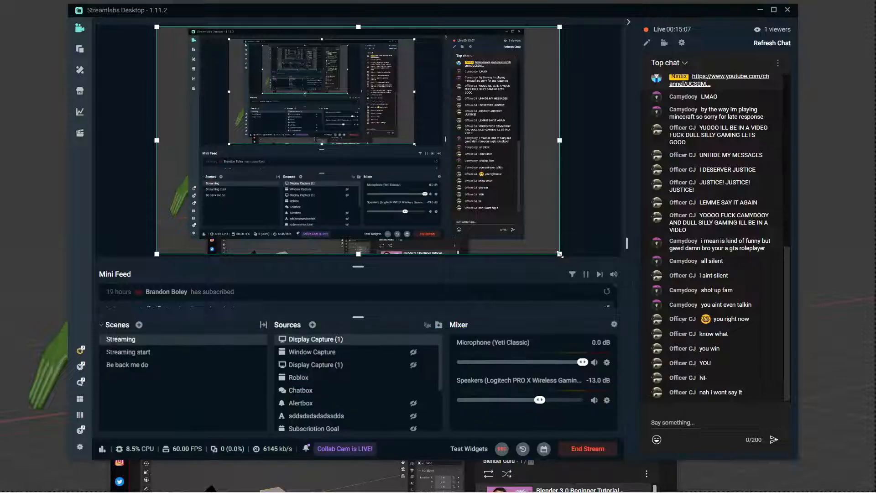
drag(560, 254, 428, 180)
drag(244, 122, 121, 56)
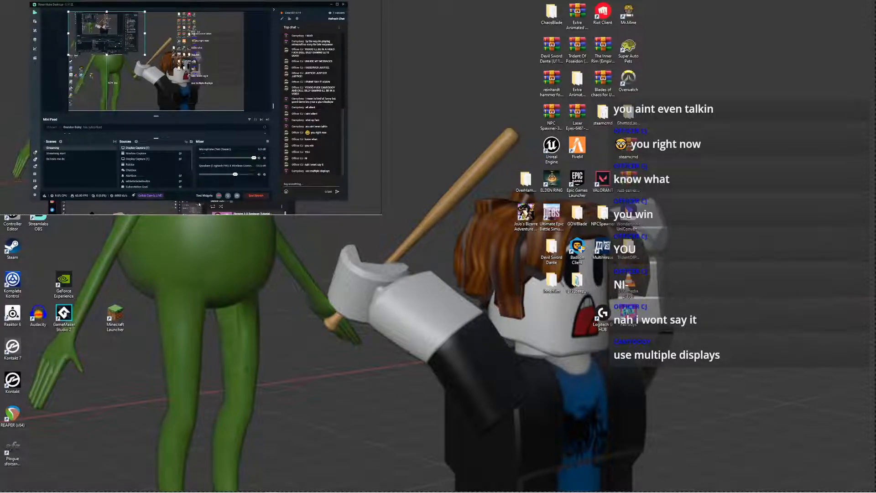
Move the tutorial browser window up over Streamlabs Desktop so the whole video fits in the captured area
drag(288, 206, 234, 97)
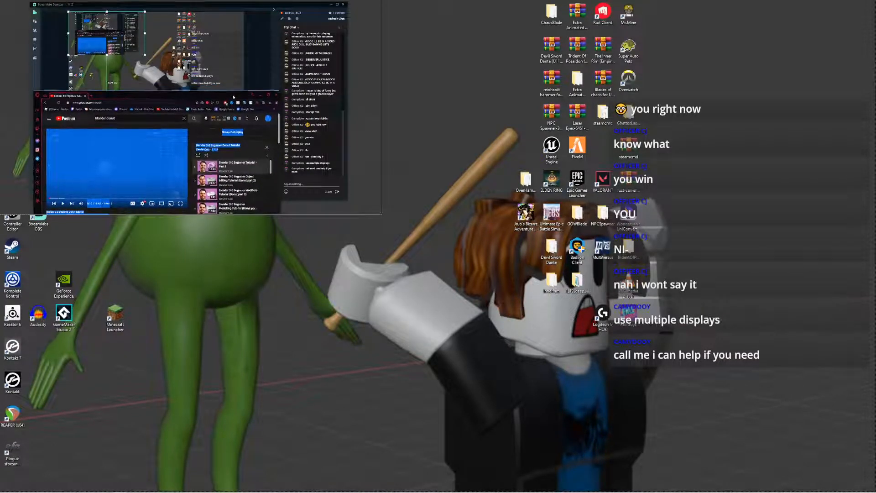
click(277, 176)
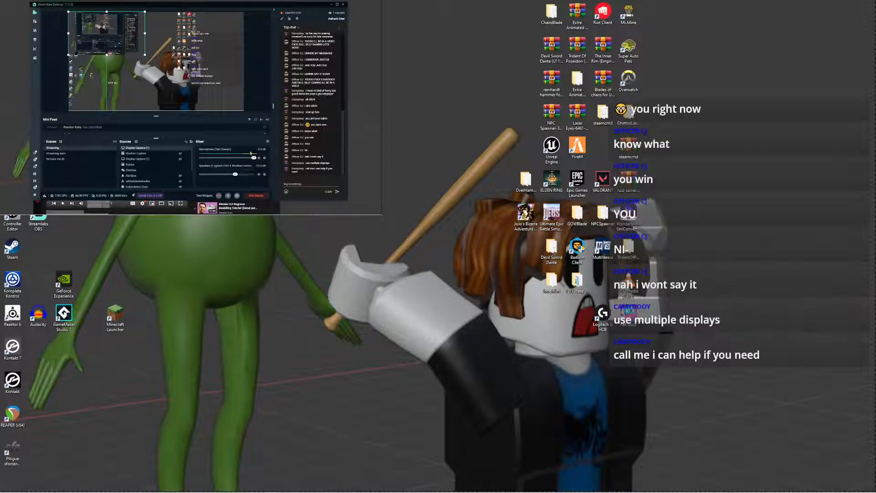
click(239, 210)
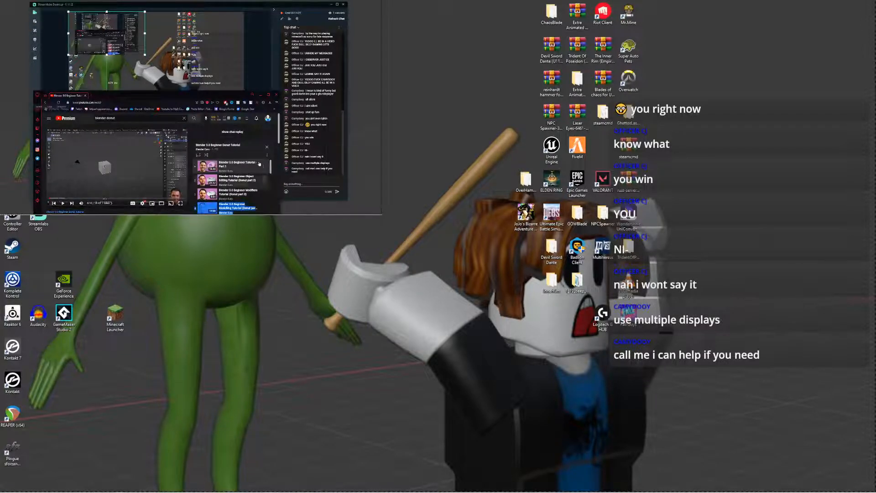
drag(215, 96, 209, 12)
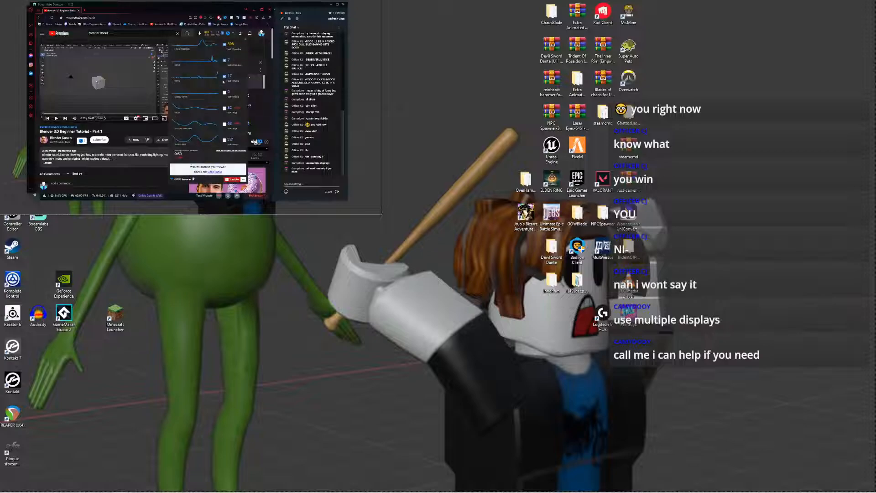
click(149, 99)
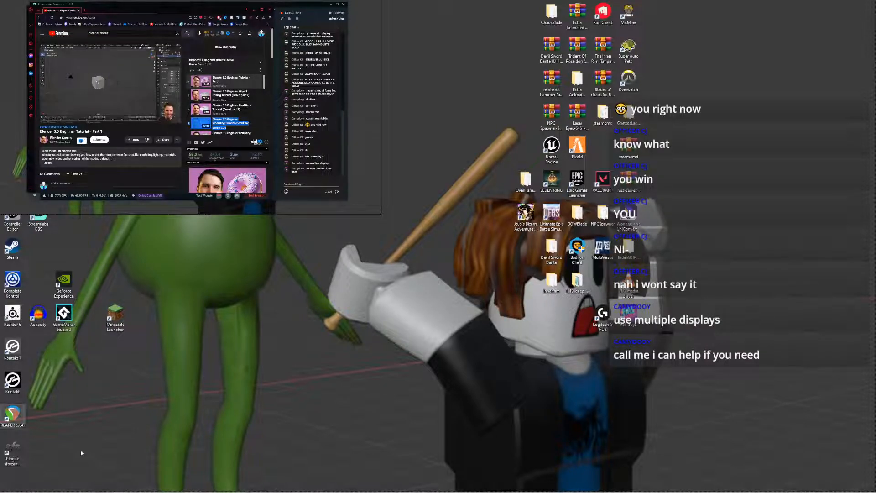
Open a new browser window, move it onto the main display and bring up the "Learning The Basics of Blender" live stream
mouse_move(177, 485)
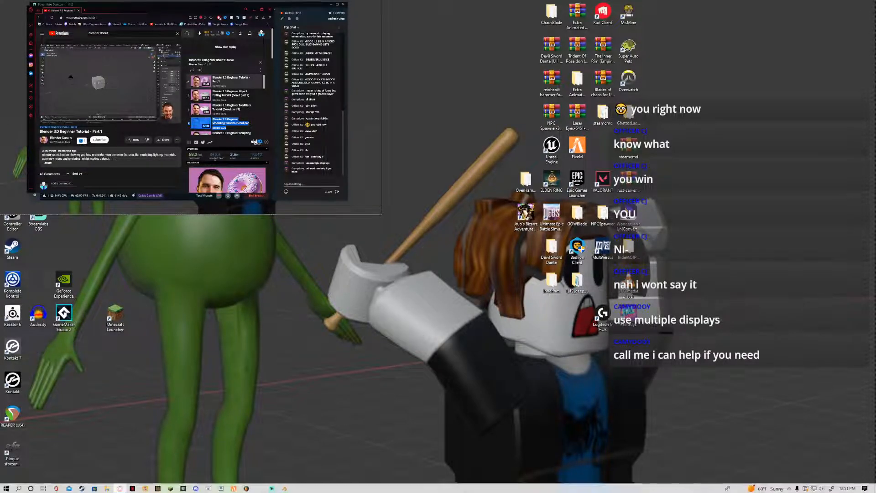
right_click(120, 487)
click(124, 453)
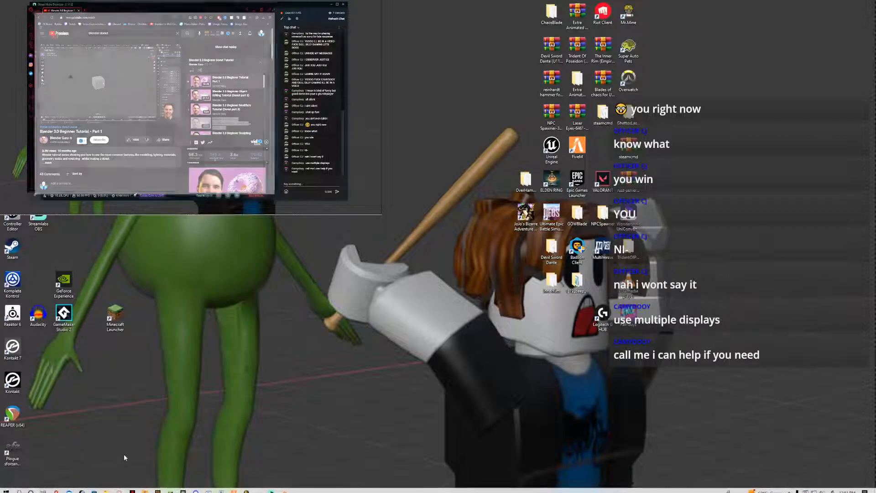
drag(166, 14, 420, 84)
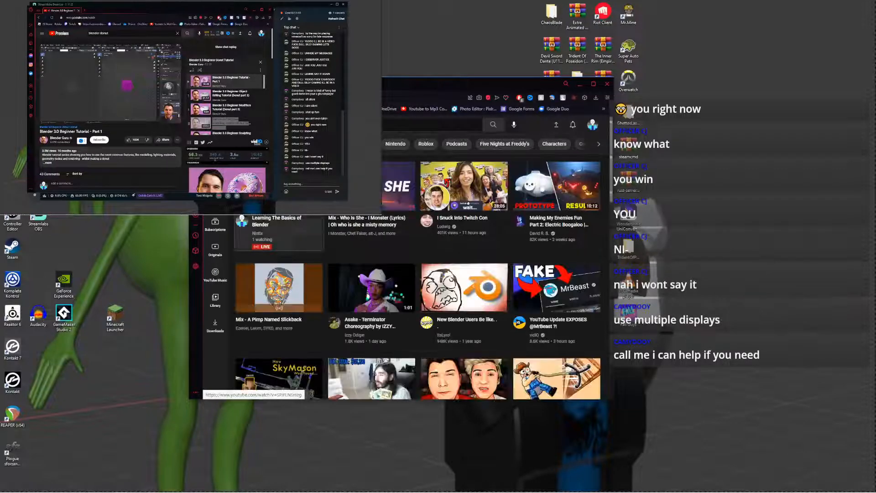
click(274, 220)
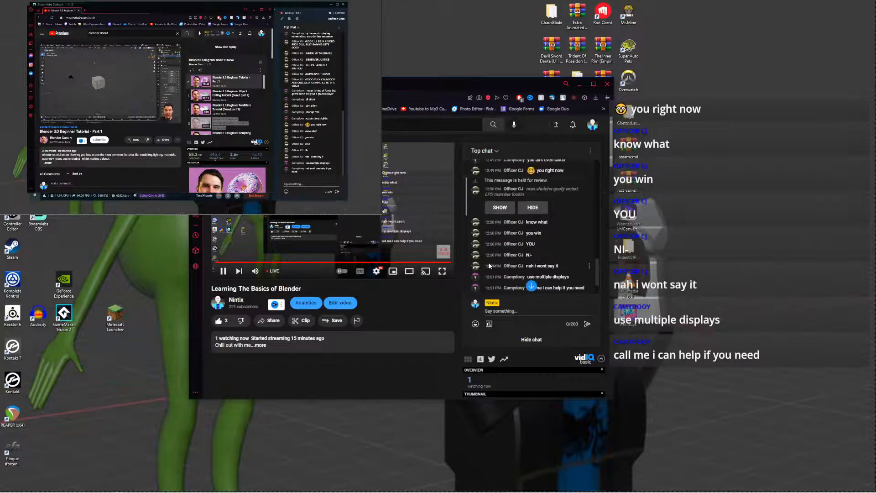
Check the stream's layout in full screen, leave full screen and close the live stream window
click(442, 271)
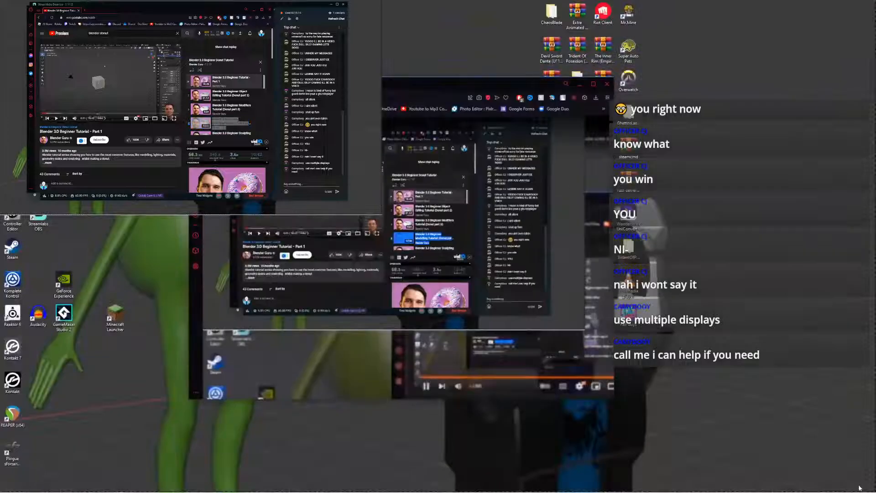
click(860, 488)
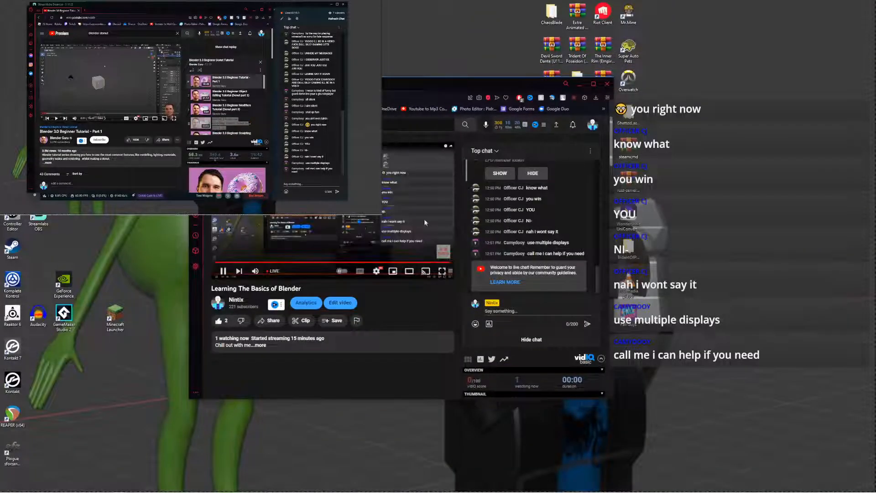
click(607, 84)
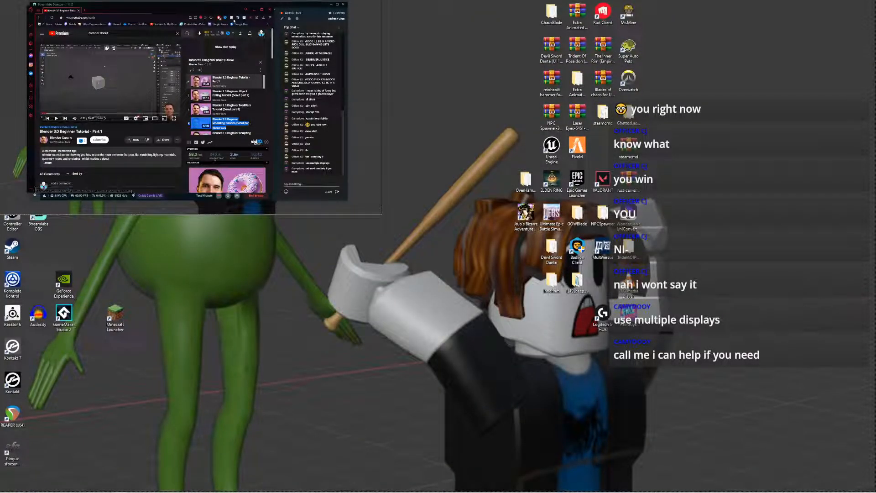
Lower the tutorial browser window off Streamlabs Desktop and remove the Display Capture (1) inset source from the scene
drag(222, 90, 222, 199)
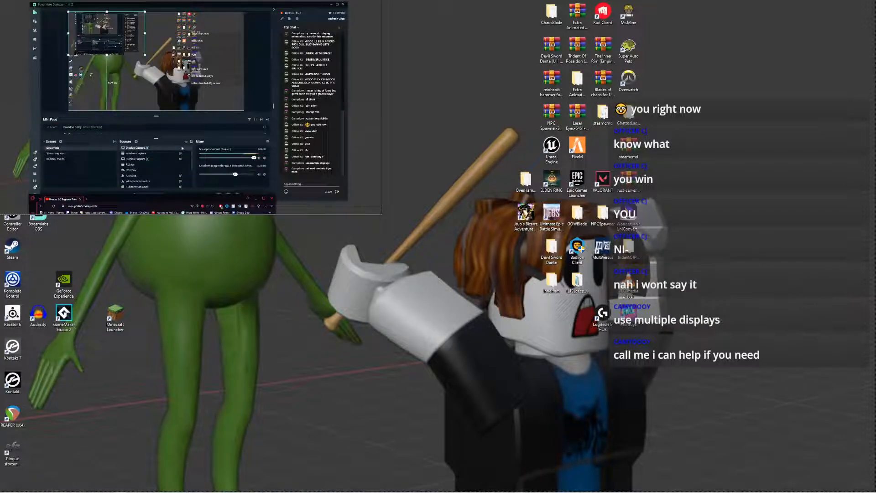
right_click(135, 43)
click(150, 87)
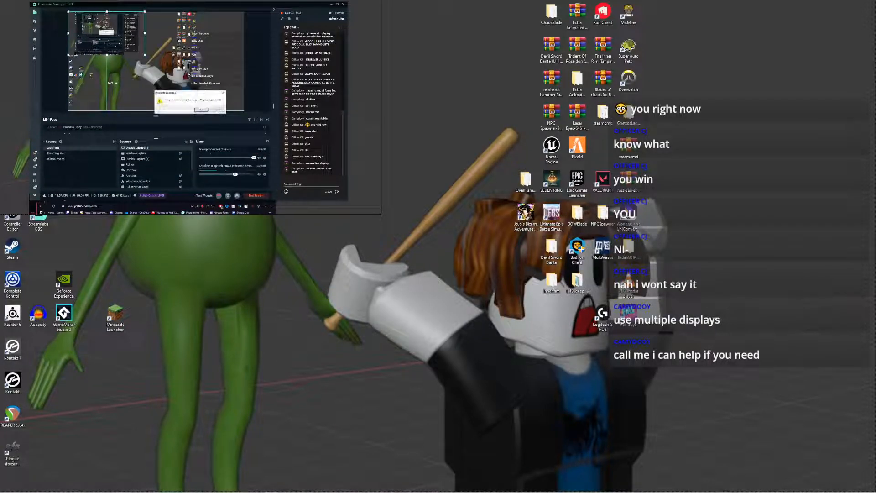
click(201, 110)
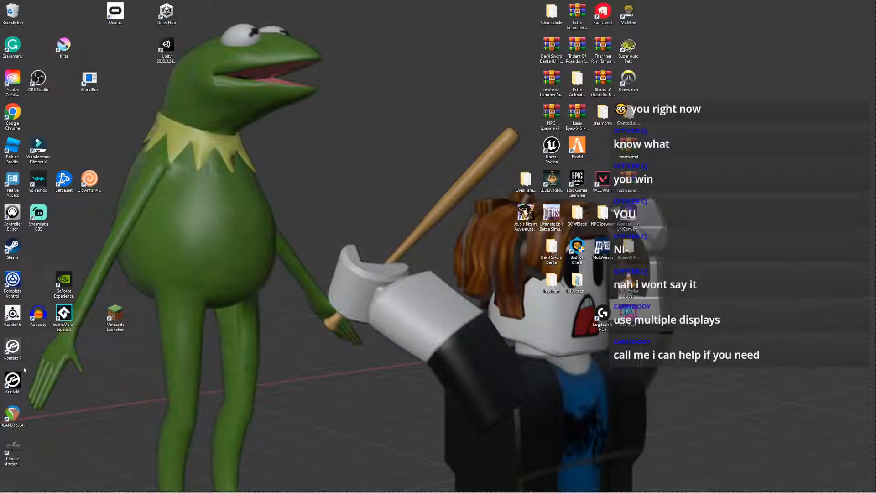
Switch to Blender and select the default cube in the viewport
key(super)
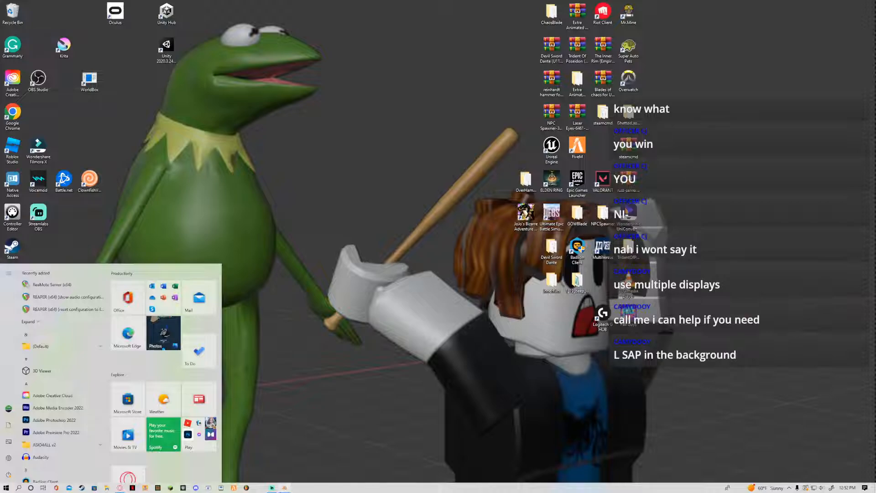
click(284, 487)
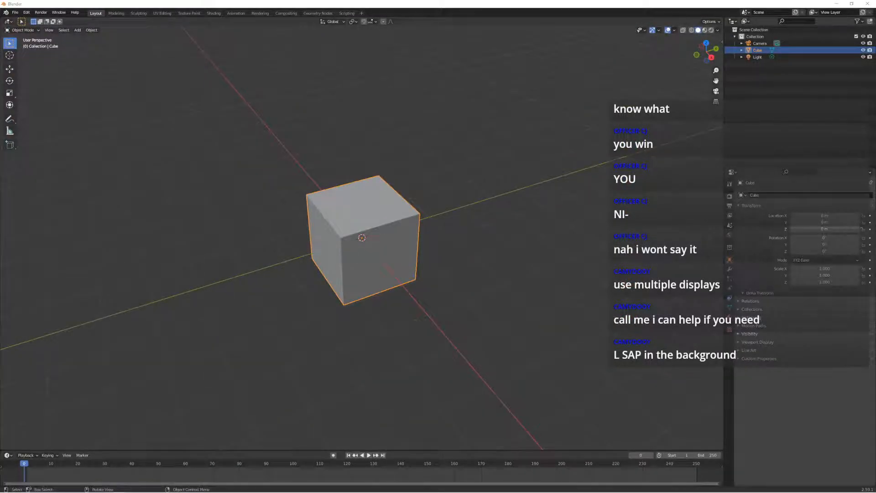
click(95, 313)
right_click(356, 237)
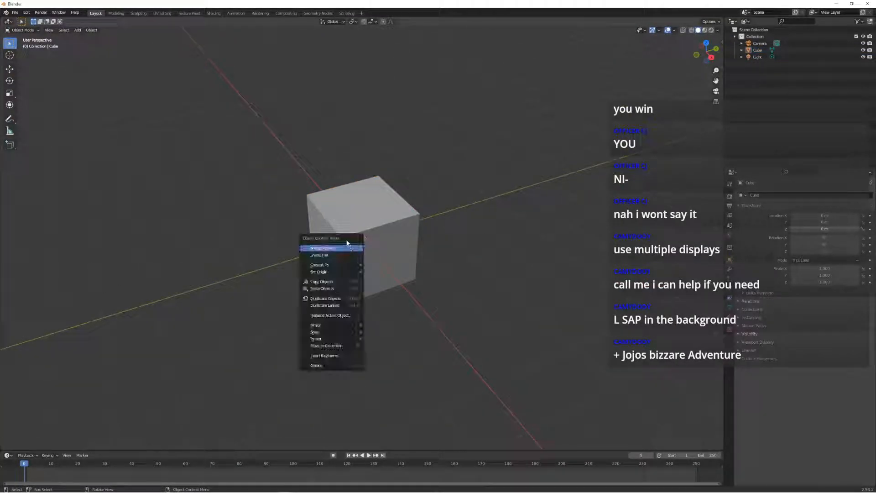
click(360, 239)
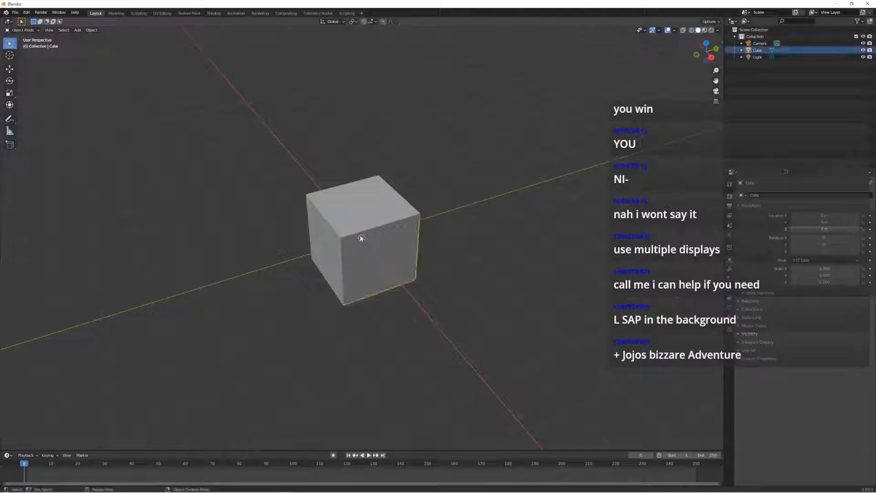
key(ctrl+z)
right_click(361, 239)
Examine the default cube from several angles, both from a distance and from inside its faces
middle_drag(309, 254, 338, 241)
scroll(354, 232, up, 6)
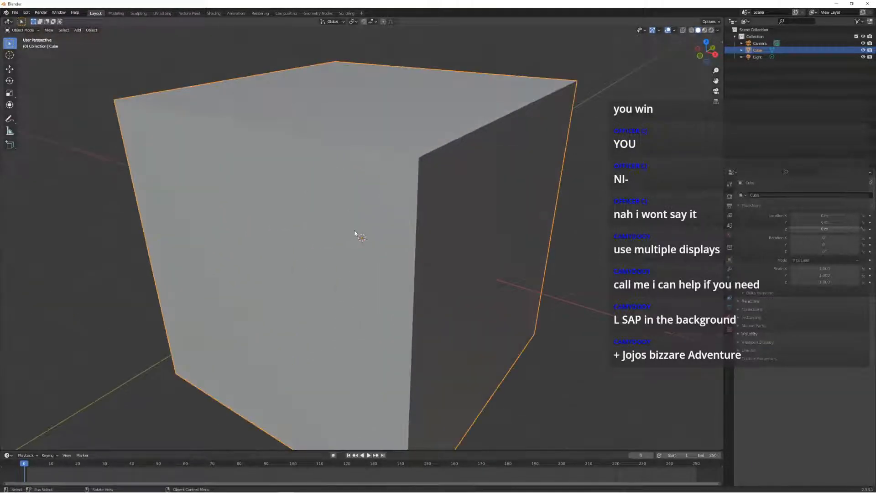
scroll(354, 233, up, 4)
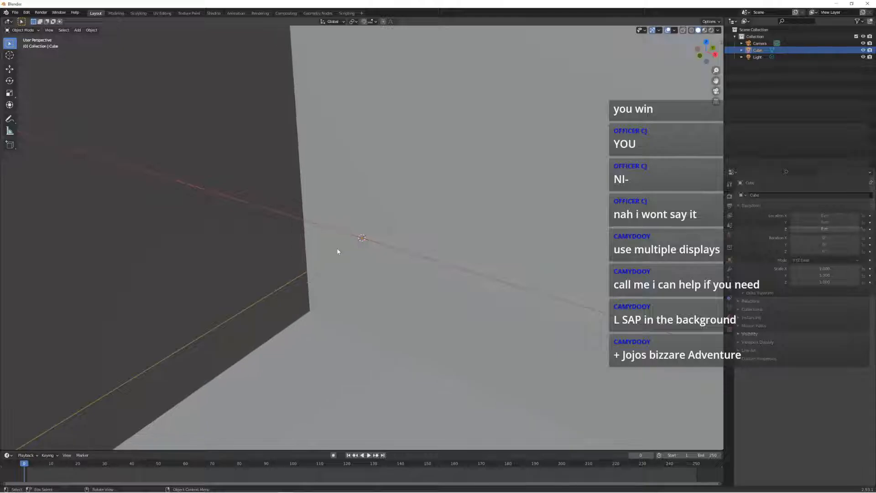
scroll(335, 250, down, 10)
scroll(304, 238, up, 9)
mouse_move(290, 235)
middle_down()
mouse_move(354, 215)
mouse_move(272, 268)
mouse_move(295, 242)
mouse_move(270, 251)
mouse_move(262, 238)
mouse_move(283, 190)
mouse_move(275, 166)
mouse_move(279, 175)
mouse_move(245, 168)
mouse_move(267, 179)
mouse_move(285, 229)
middle_up()
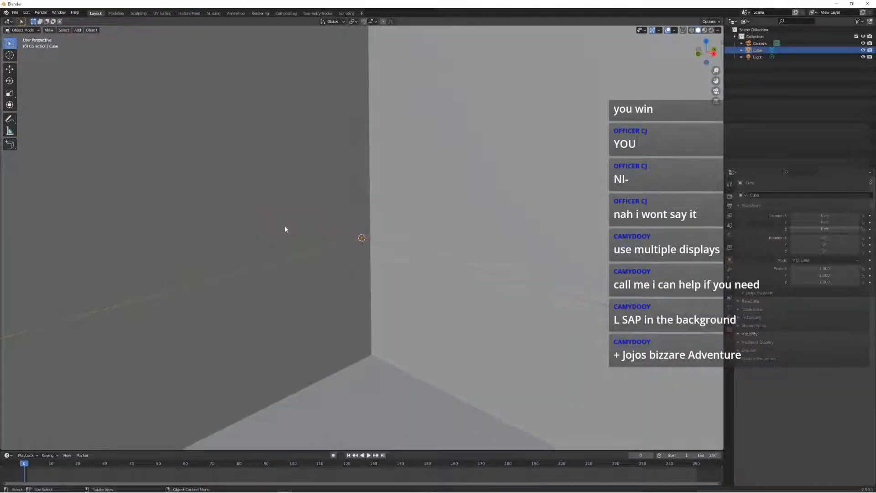
scroll(287, 231, down, 15)
scroll(294, 237, up, 6)
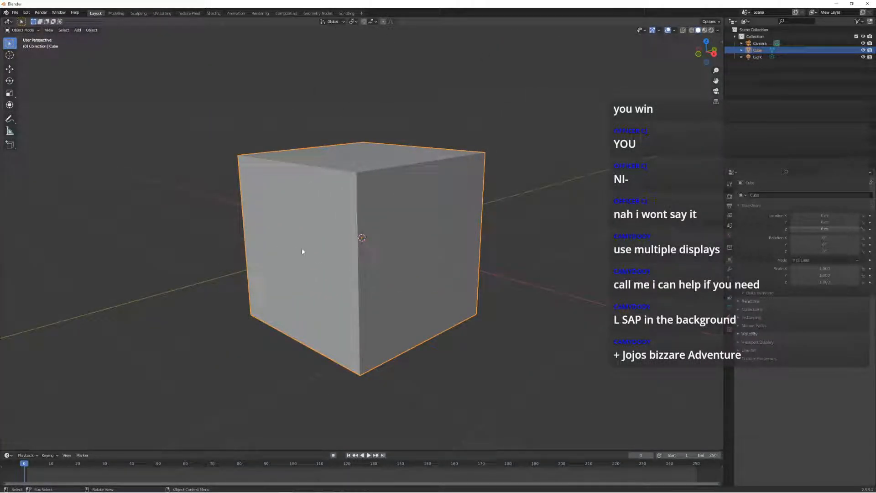
middle_drag(213, 163, 143, 145)
Shift the cube slightly away from the world origin with the Move tool
click(10, 68)
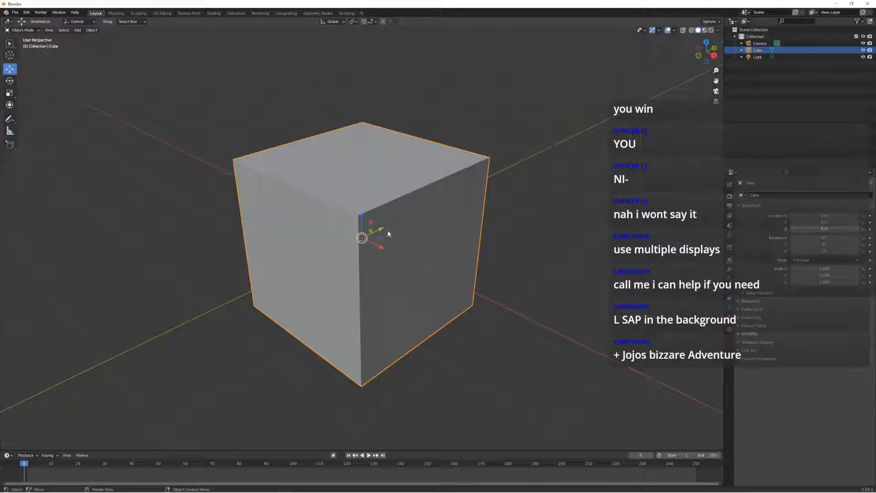
drag(387, 233, 399, 250)
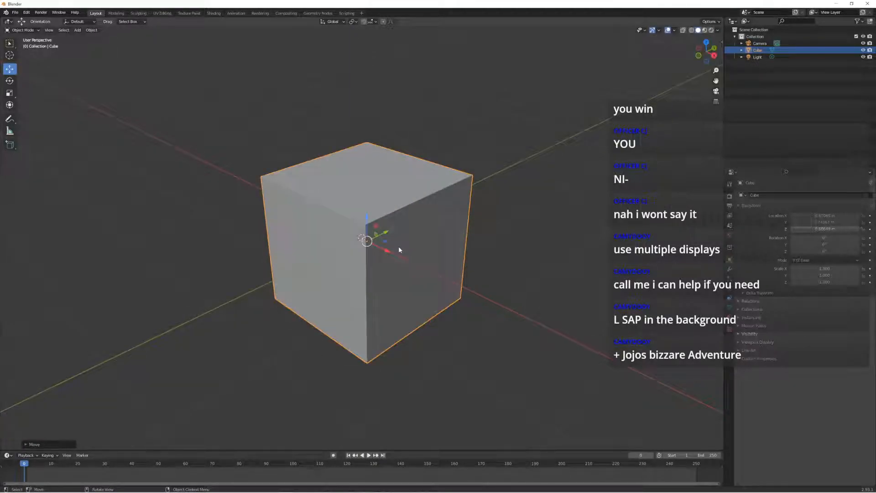
right_click(268, 245)
Open a new browser window and place it over Blender on the main display
key(super)
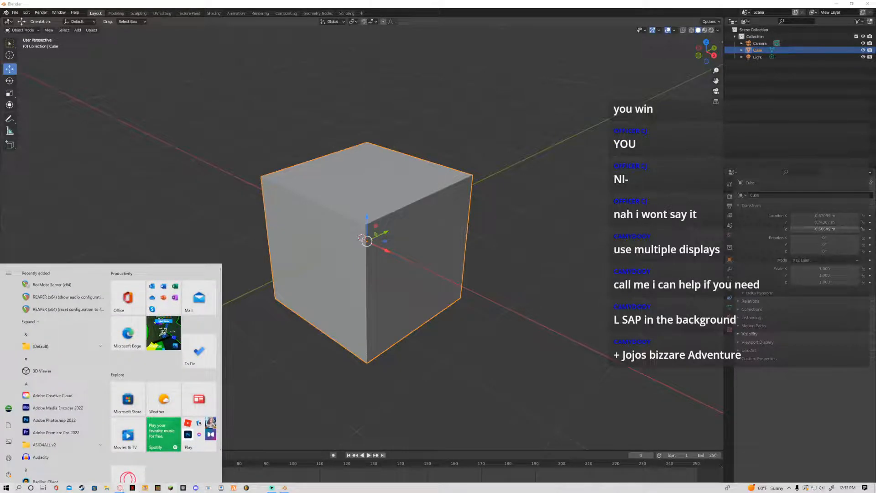
click(131, 487)
key(super)
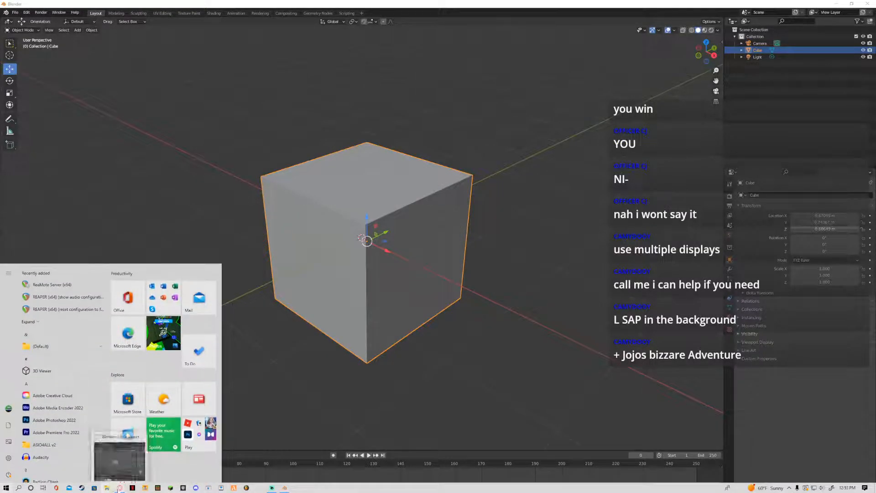
right_click(120, 487)
click(107, 453)
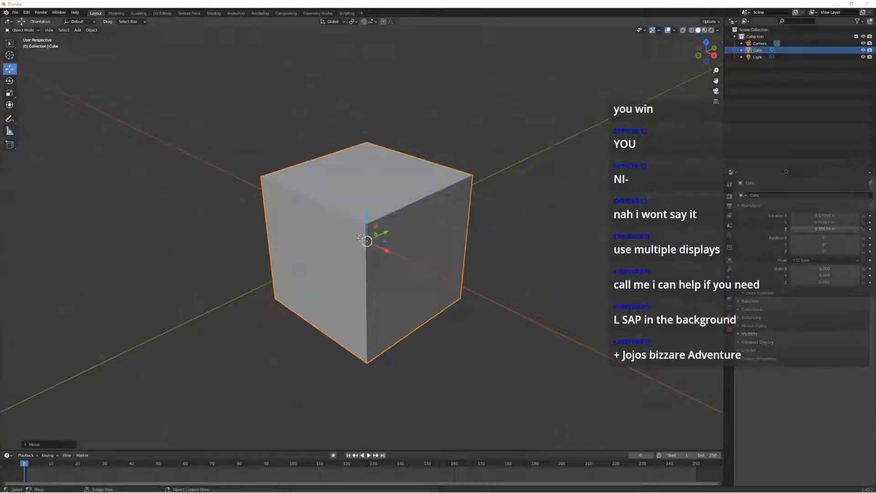
drag(271, 196, 523, 104)
Check the "Learning The Basics of Blender" live stream from your YouTube channel, and close its window
click(294, 213)
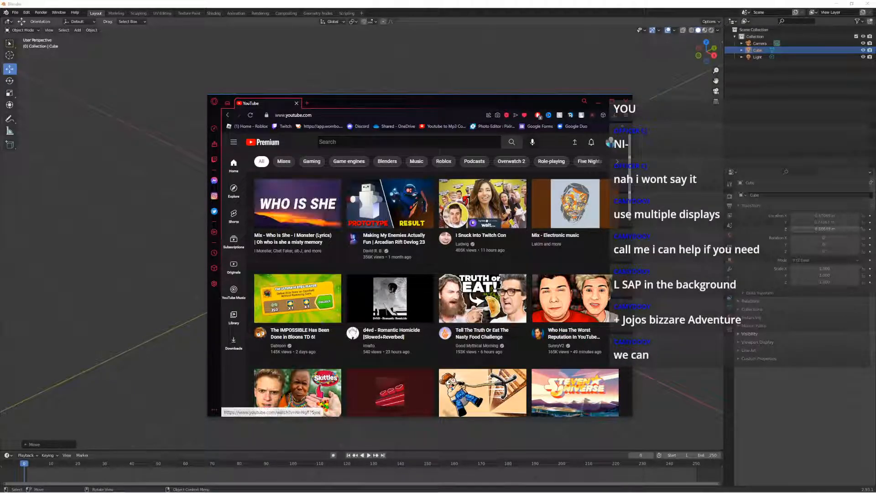
click(608, 145)
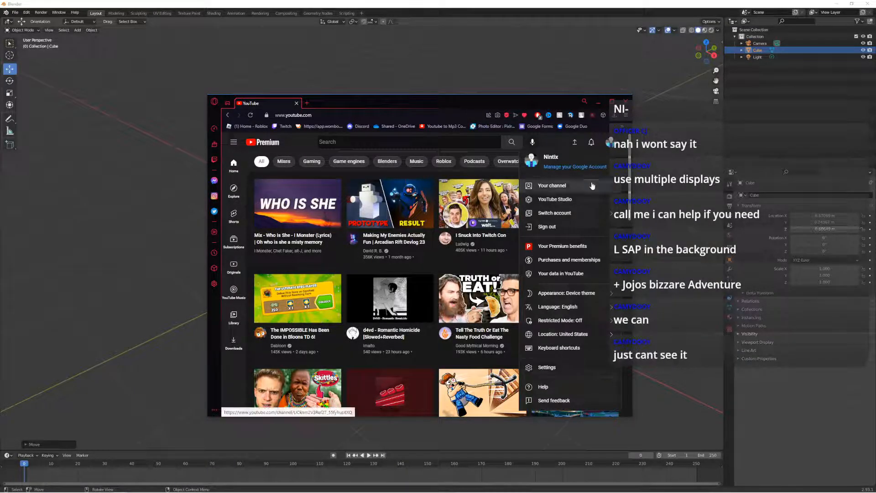
click(591, 171)
click(315, 293)
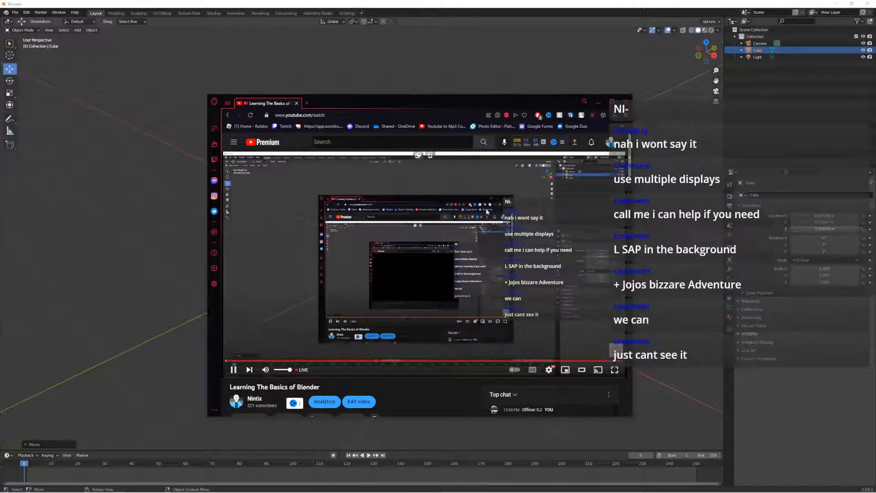
click(625, 101)
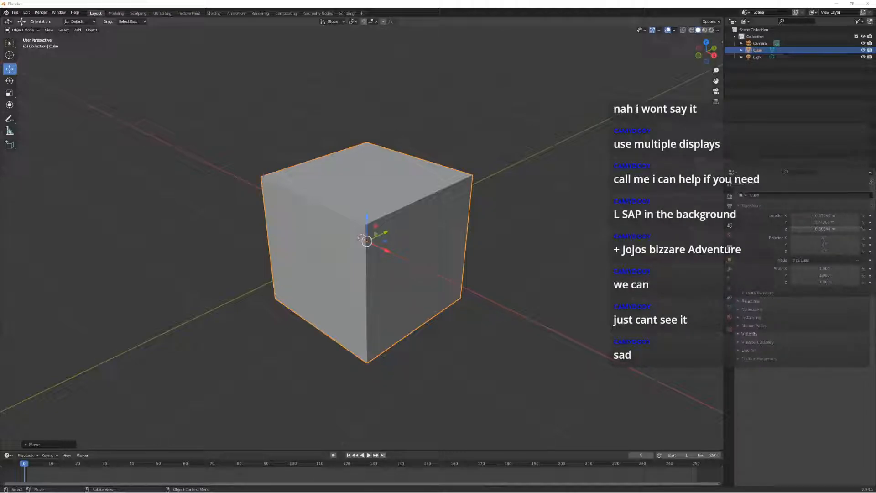
Inspect the moved cube in Blender from other sides, close up and from farther away
key(super)
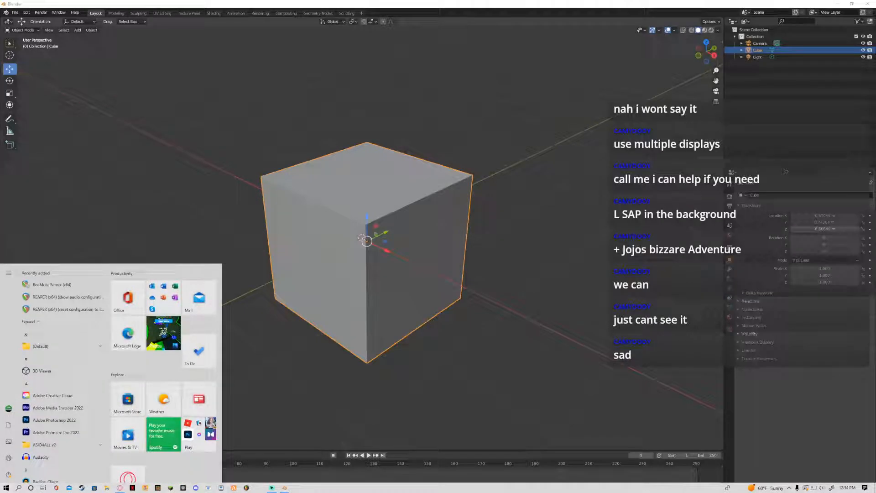
key(Escape)
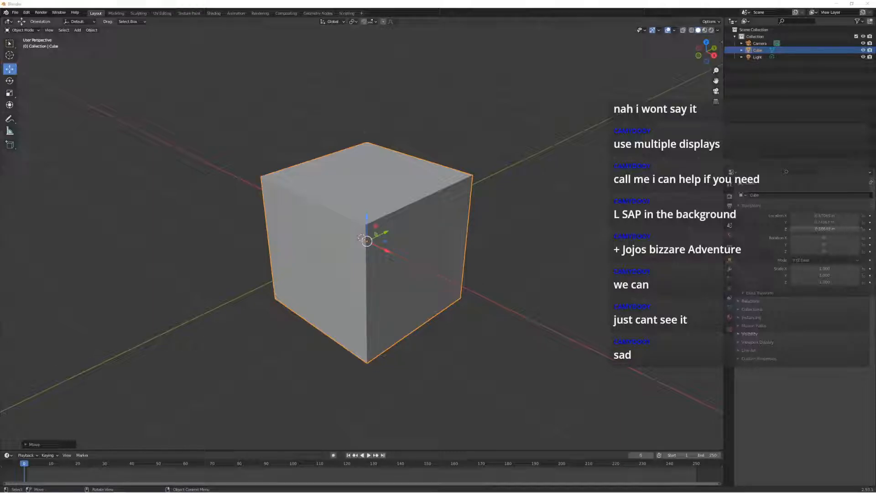
click(106, 291)
right_click(301, 282)
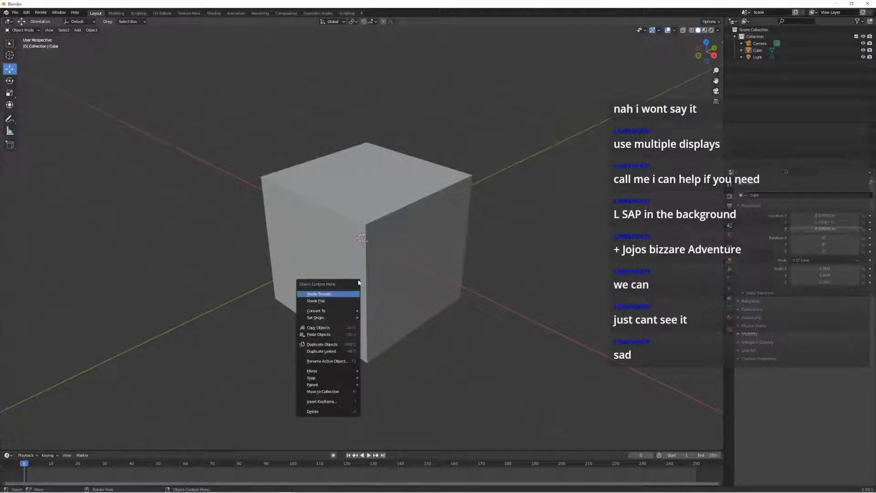
click(280, 237)
mouse_move(280, 236)
middle_down()
mouse_move(216, 237)
mouse_move(292, 201)
mouse_move(269, 228)
middle_up()
scroll(343, 245, down, 4)
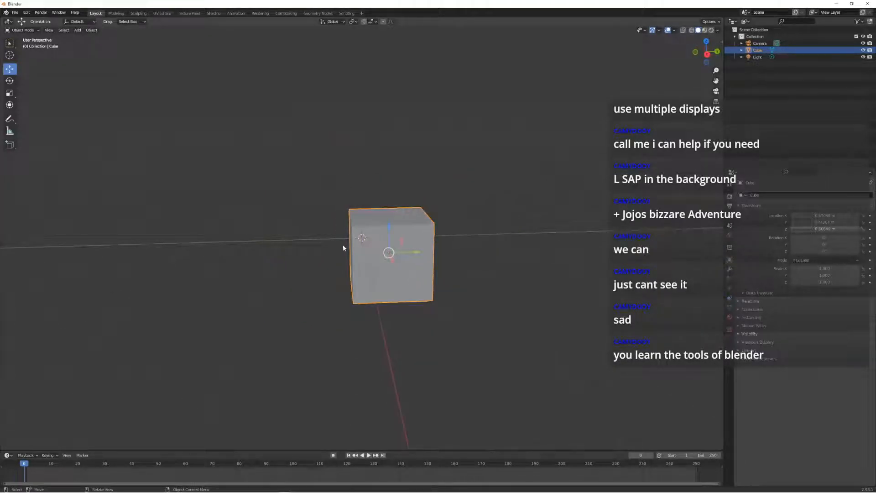
middle_drag(343, 245, 289, 236)
click(289, 235)
scroll(358, 241, up, 3)
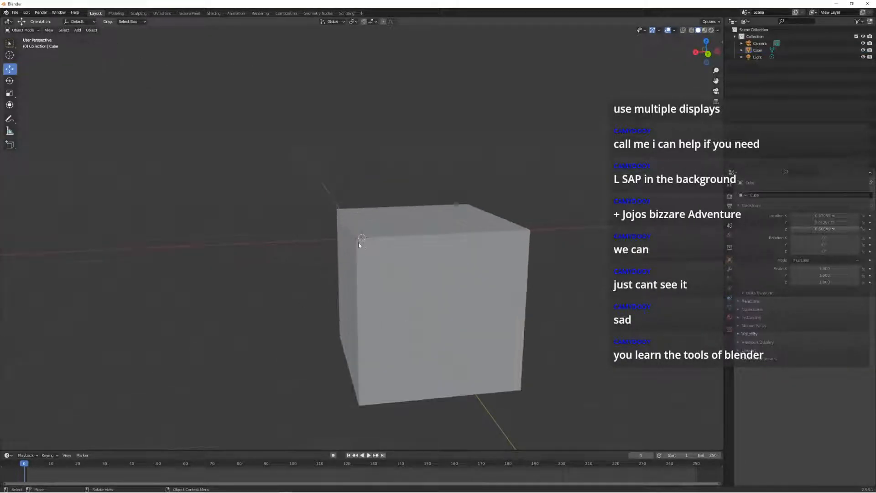
scroll(357, 242, down, 6)
Try selecting the camera and the light, shift the light slightly along the X axis, and leave everything deselected
click(212, 128)
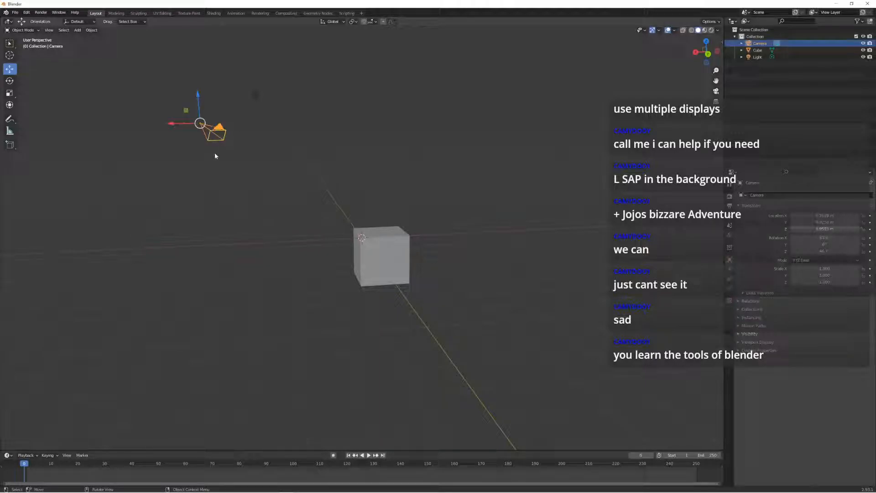
click(216, 155)
click(255, 95)
middle_drag(257, 97, 256, 121)
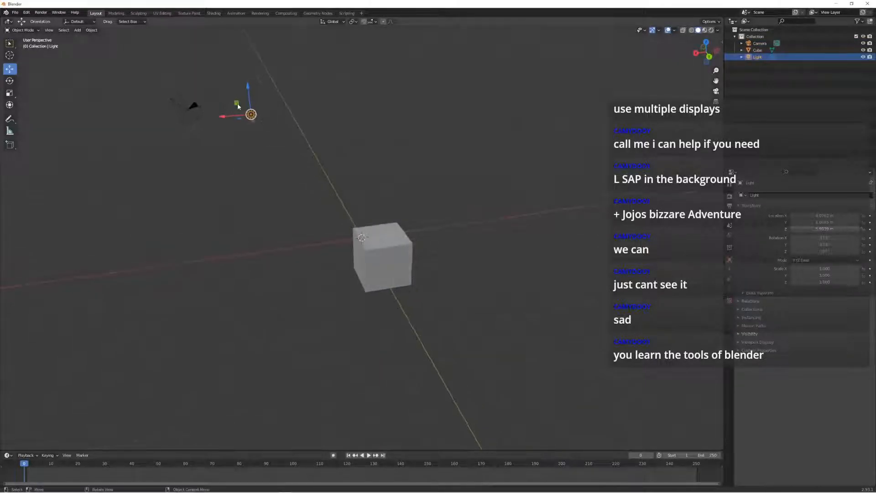
drag(230, 118, 227, 151)
click(191, 114)
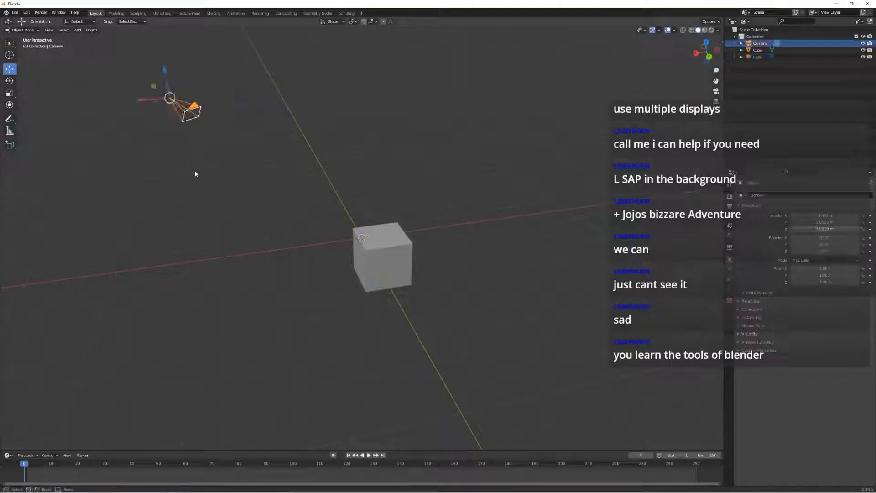
click(151, 61)
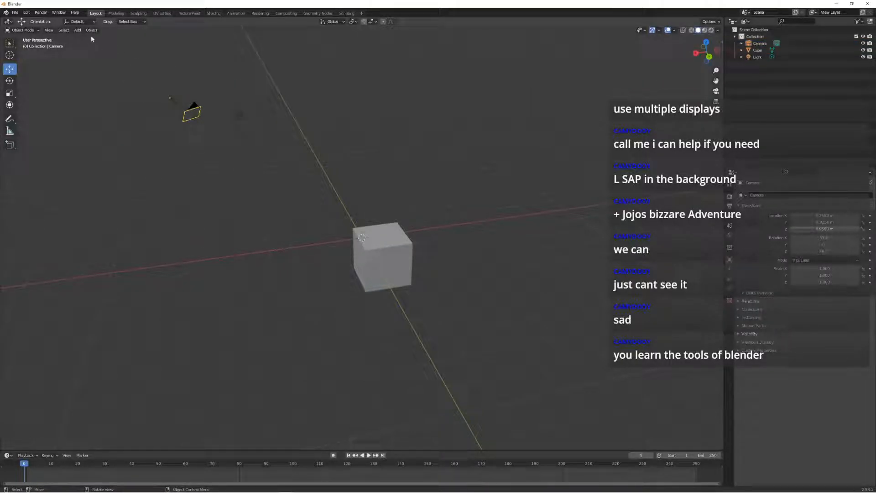
Render a still image of the cube through the scene camera, view the result and close the render window
click(49, 30)
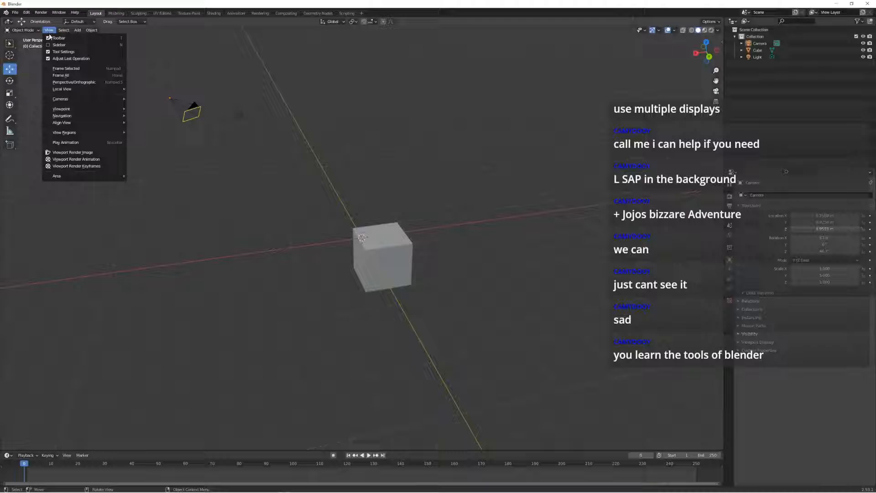
click(50, 31)
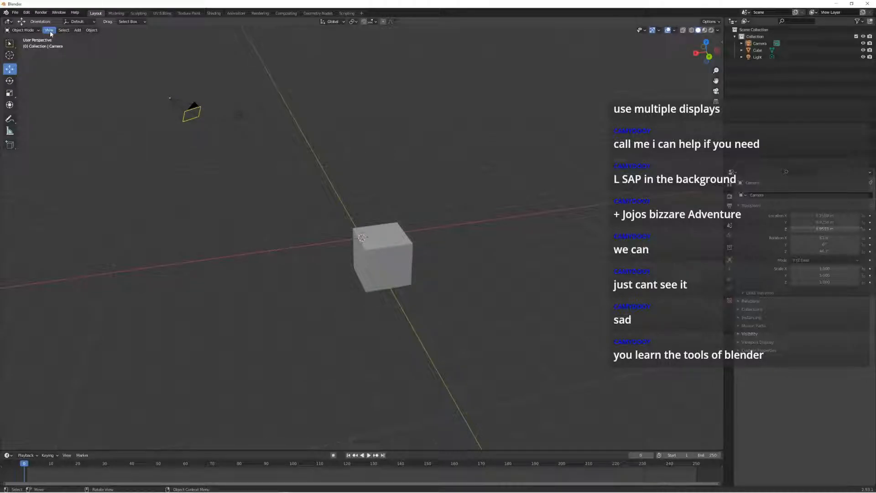
key(F12)
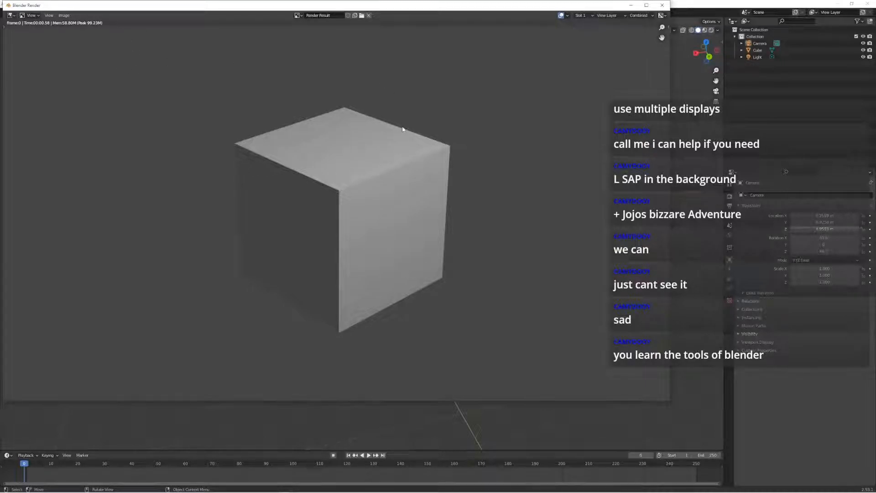
drag(412, 5, 445, 49)
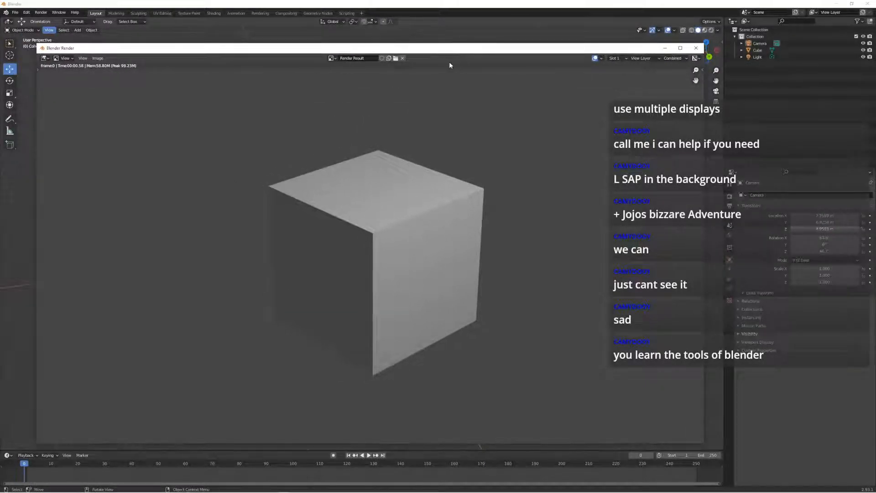
click(696, 47)
key(super)
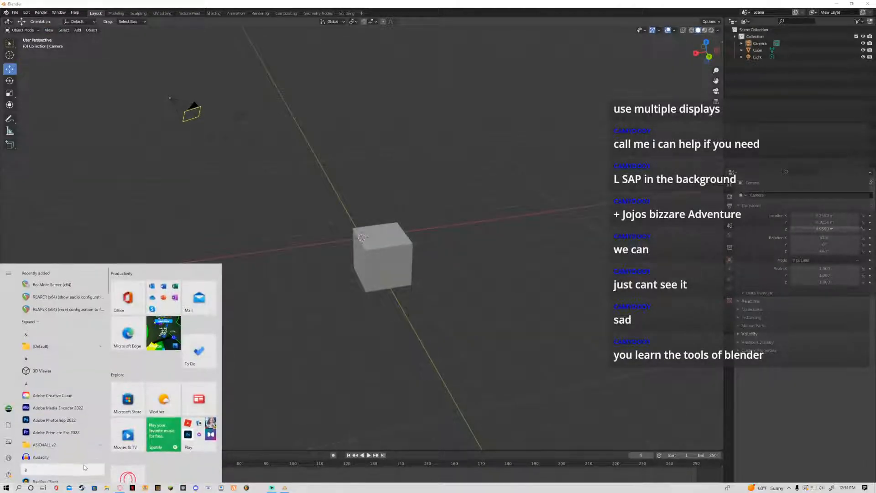
click(118, 488)
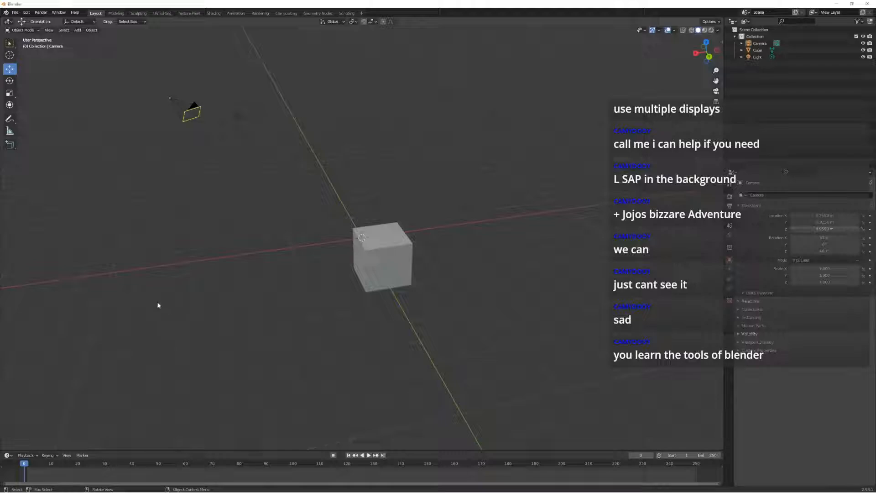
Render the cube through the scene camera again, view the result full screen and close the render window
key(F12)
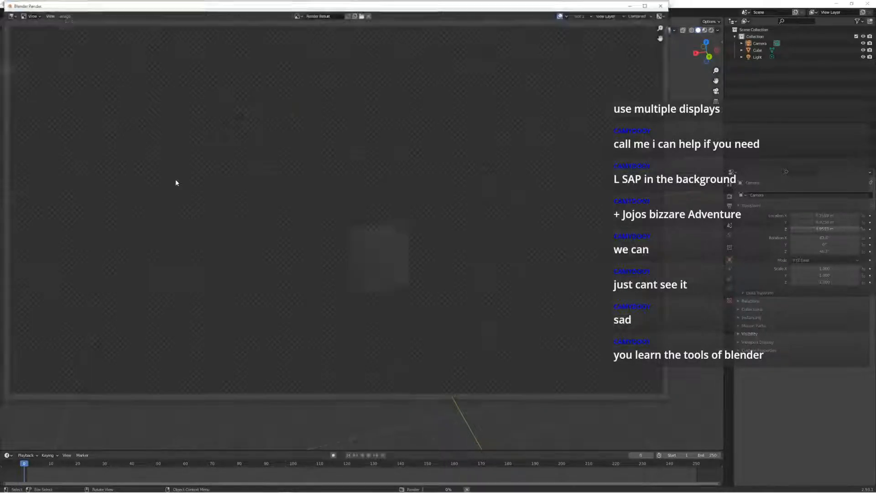
drag(406, 4, 424, 53)
double_click(425, 54)
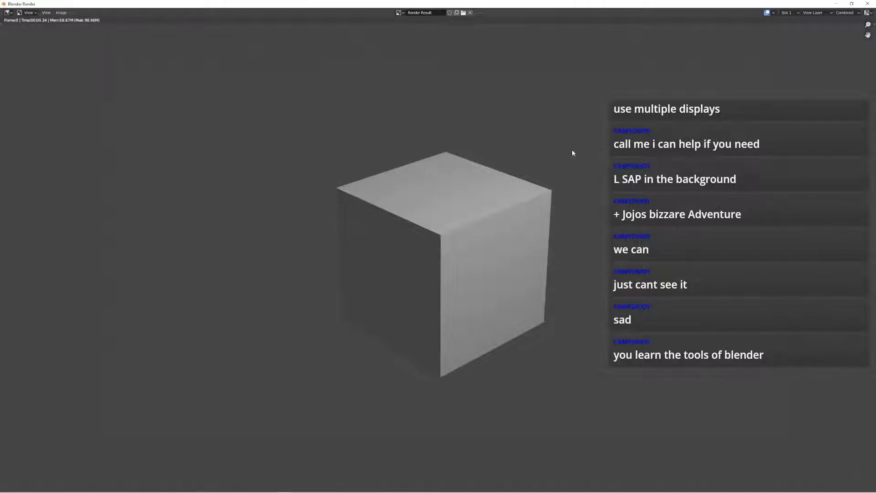
click(867, 4)
right_click(536, 204)
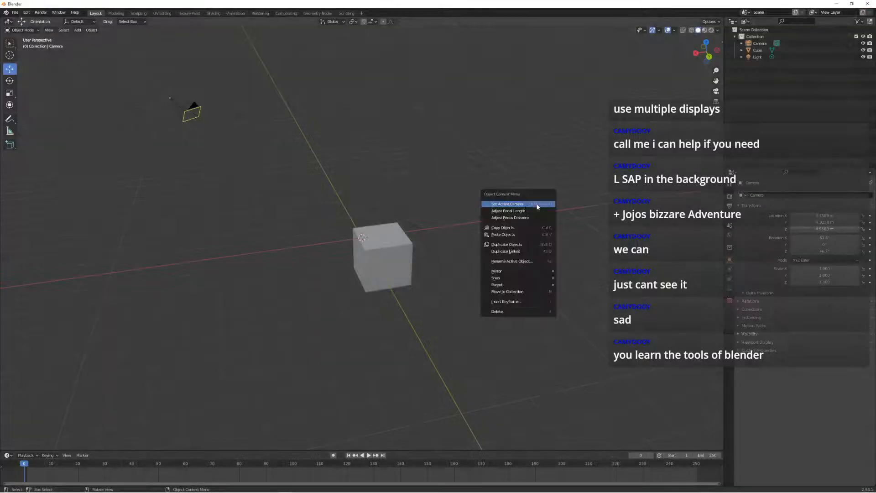
click(456, 215)
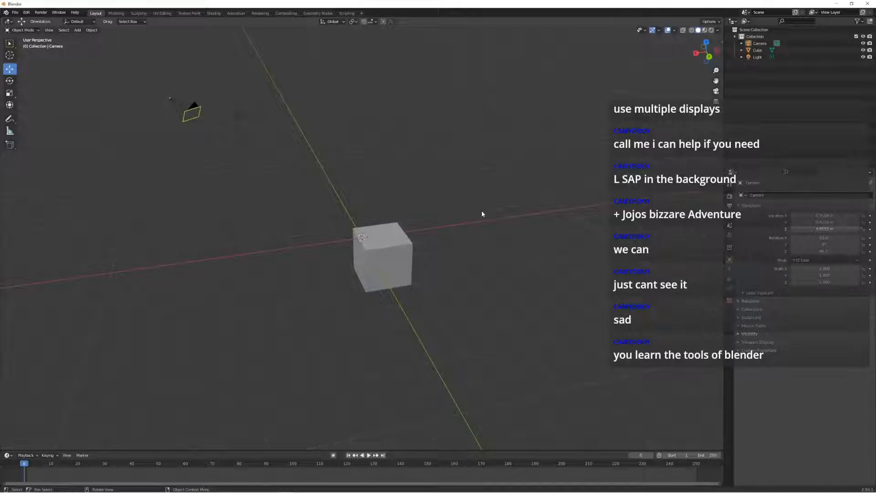
Examine the cube from several sides, both close up and from farther away
middle_drag(482, 212, 522, 201)
scroll(394, 277, up, 5)
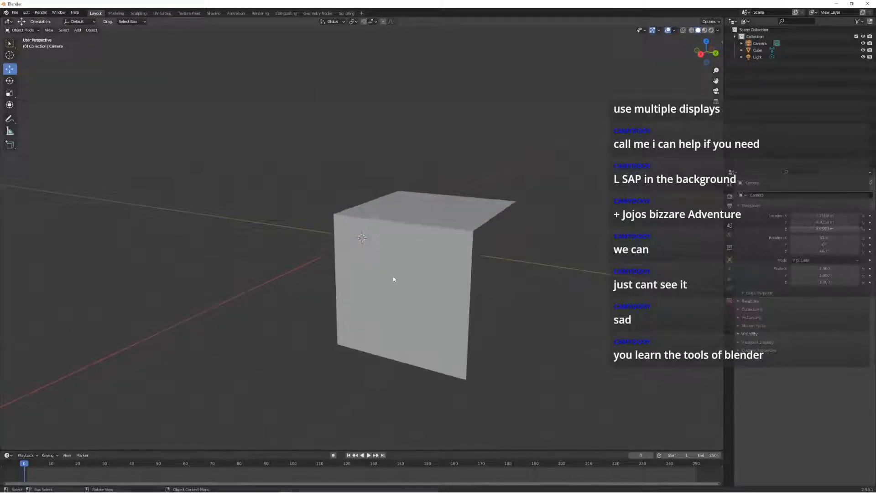
scroll(394, 279, up, 2)
scroll(396, 274, down, 7)
middle_drag(402, 272, 406, 246)
scroll(410, 248, up, 8)
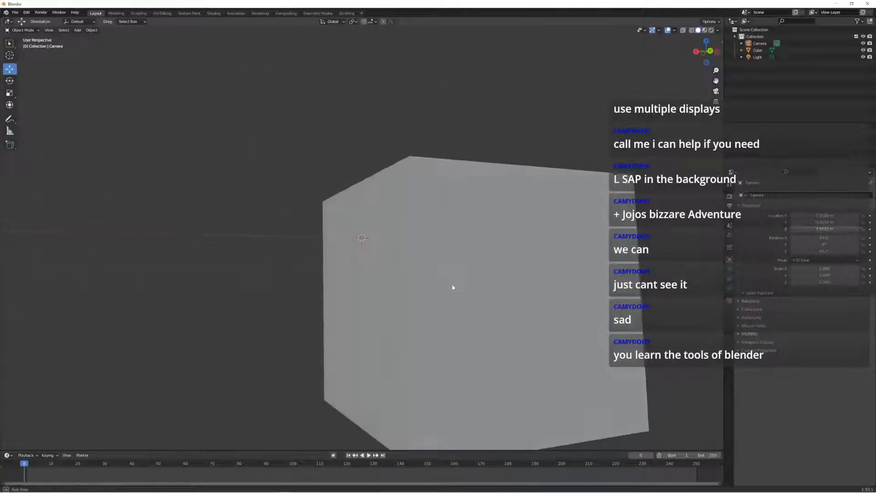
middle_drag(453, 287, 469, 293)
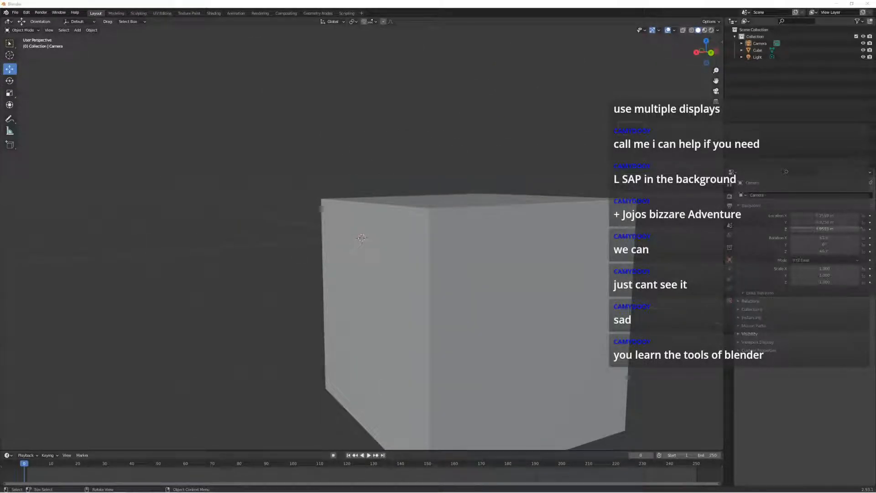
key(super)
key(super)
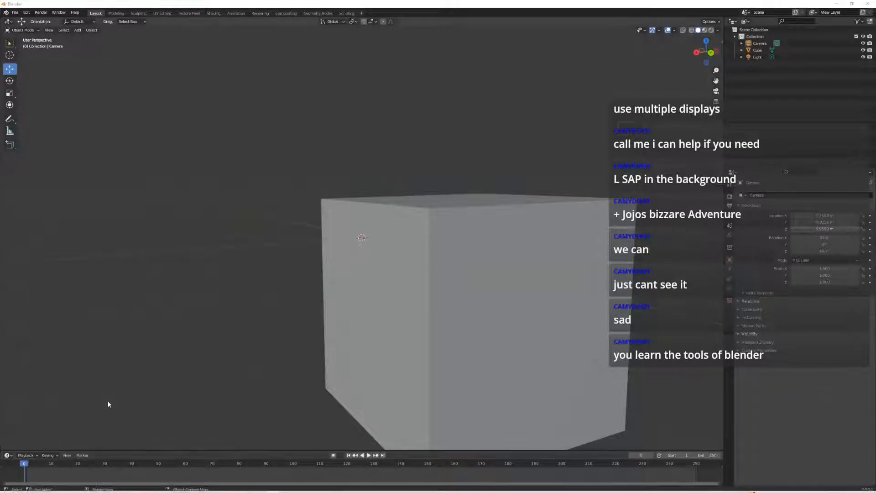
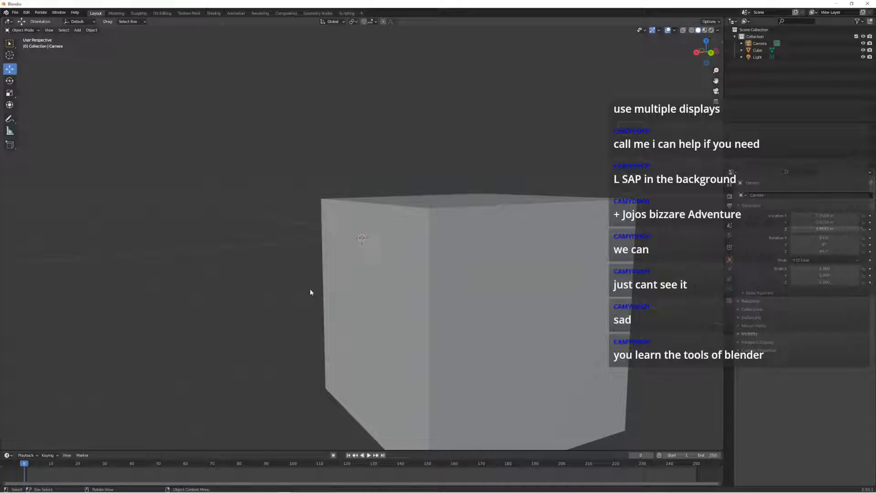
key(super)
key(super)
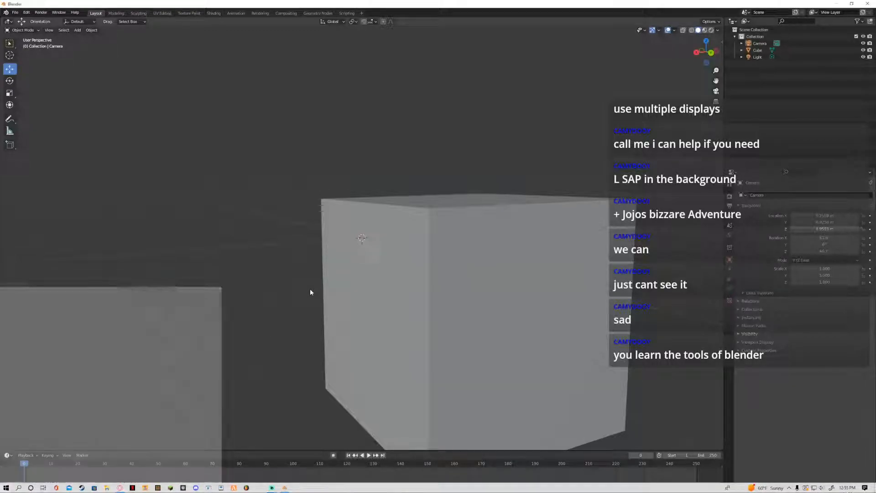
Lengthen the camera's focal length in the viewport, render the enlarged view of the cube and close the render window
scroll(305, 268, down, 8)
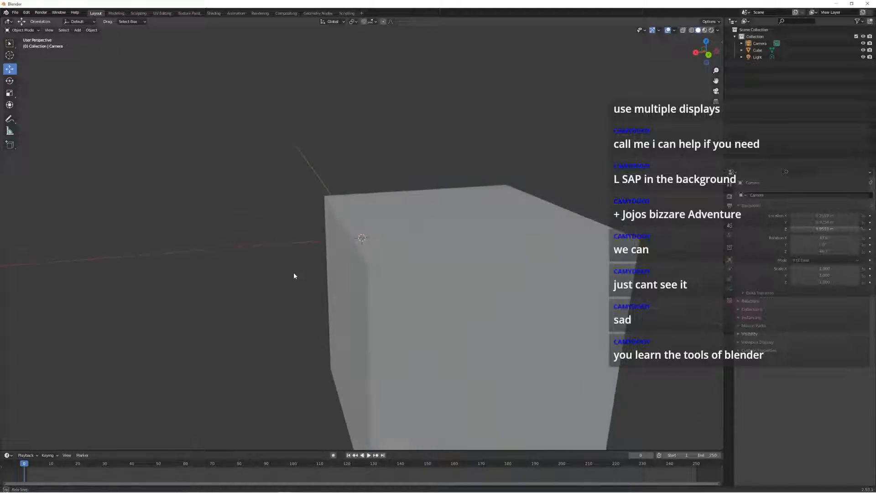
scroll(338, 274, up, 3)
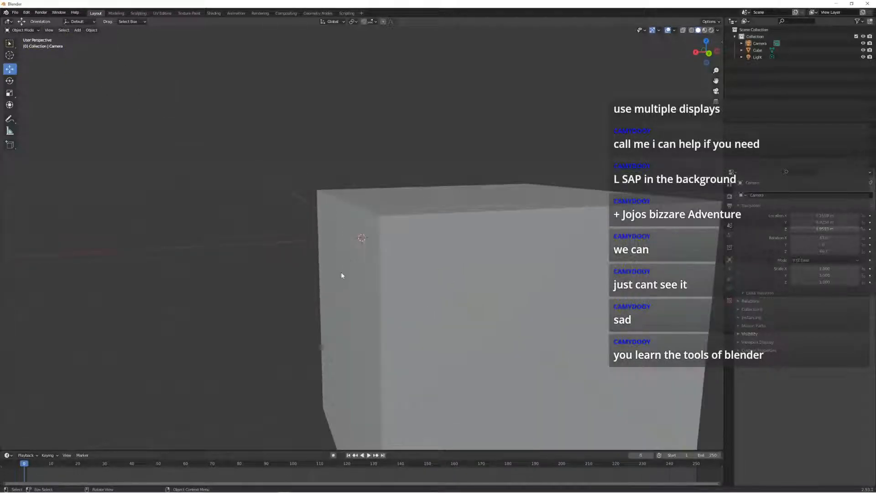
scroll(341, 272, down, 5)
scroll(315, 274, down, 2)
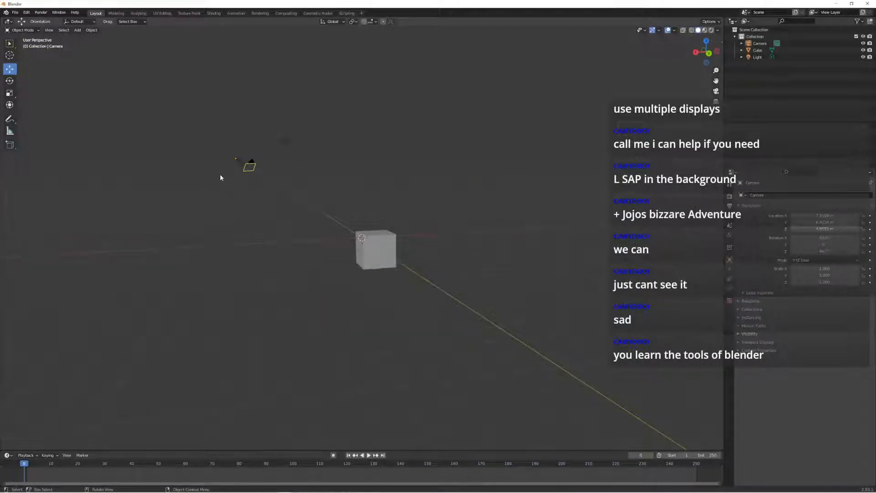
drag(245, 167, 195, 273)
key(F12)
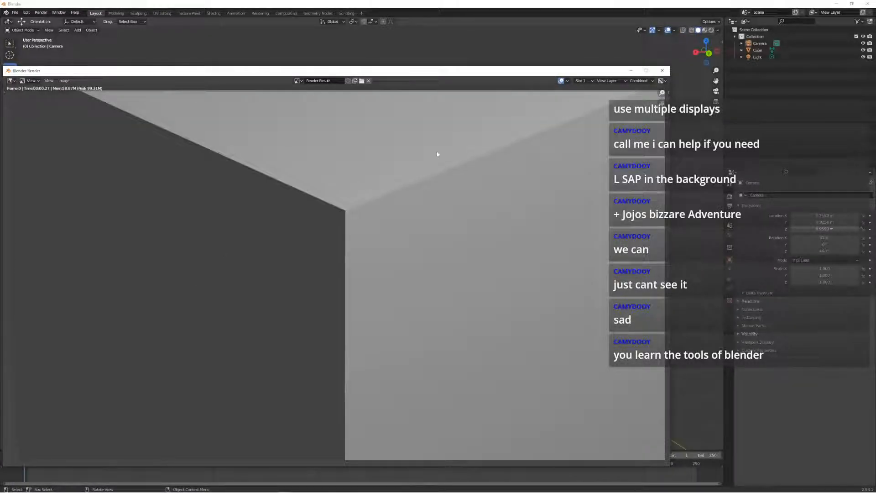
click(662, 70)
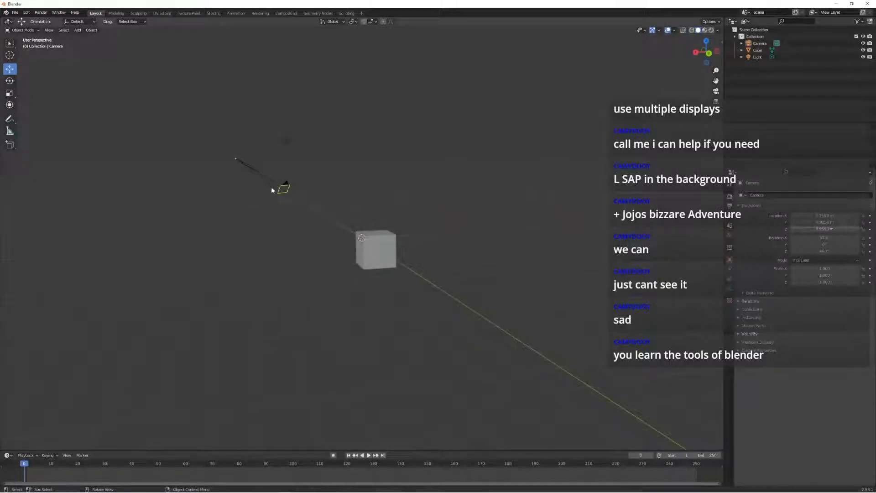
Shorten the camera's focal length so the whole cube fits the frame, render it again and close the render window
drag(278, 189, 239, 169)
key(F12)
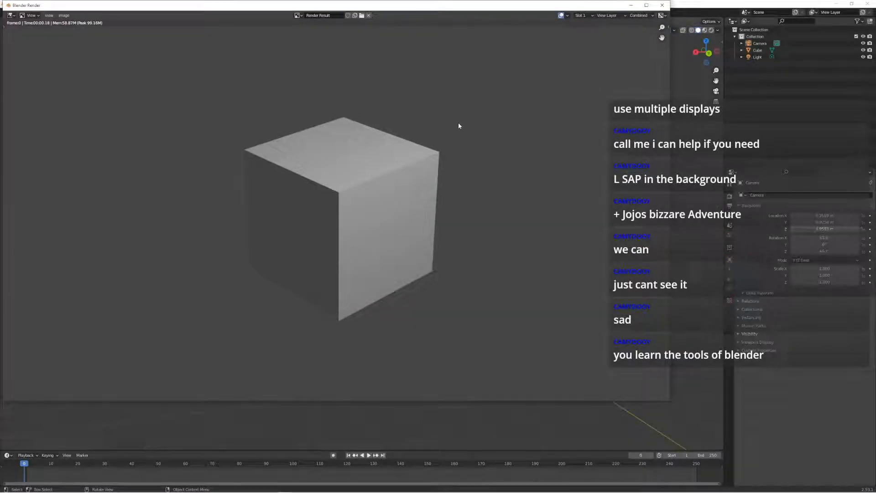
click(662, 5)
right_click(438, 174)
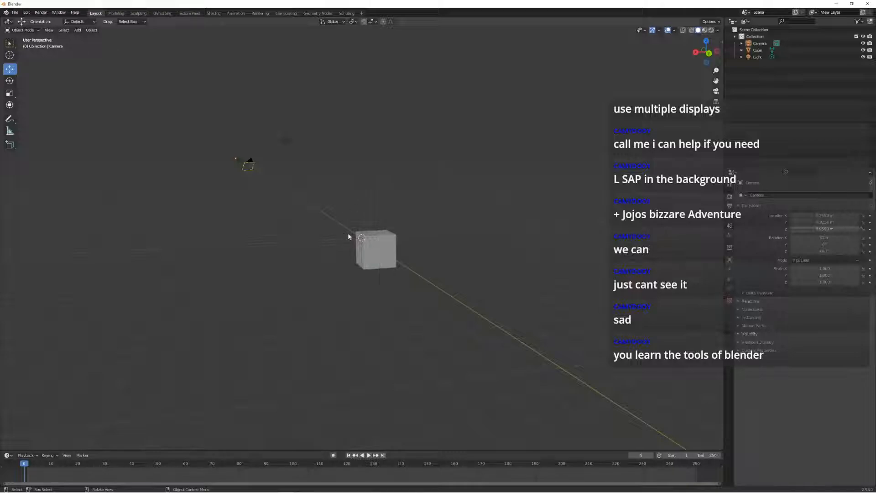
Select the cube, move it freely a short distance upward and sideways, and deselect it
scroll(393, 214, up, 8)
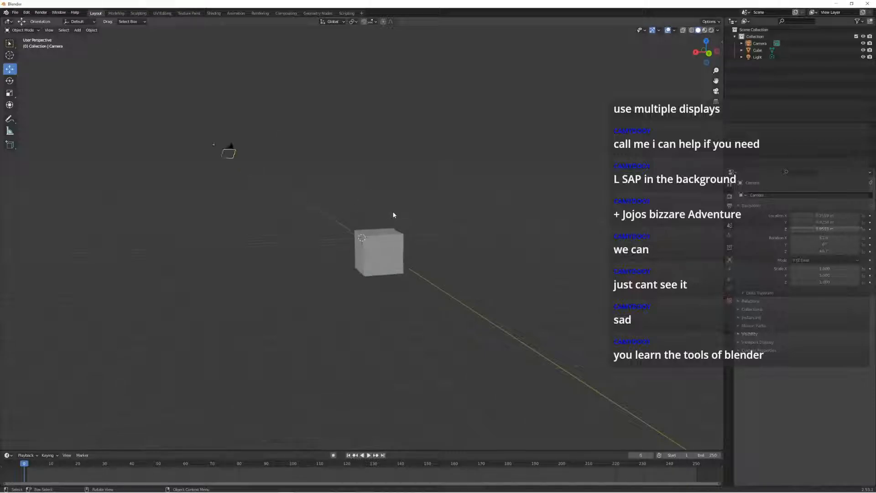
click(14, 70)
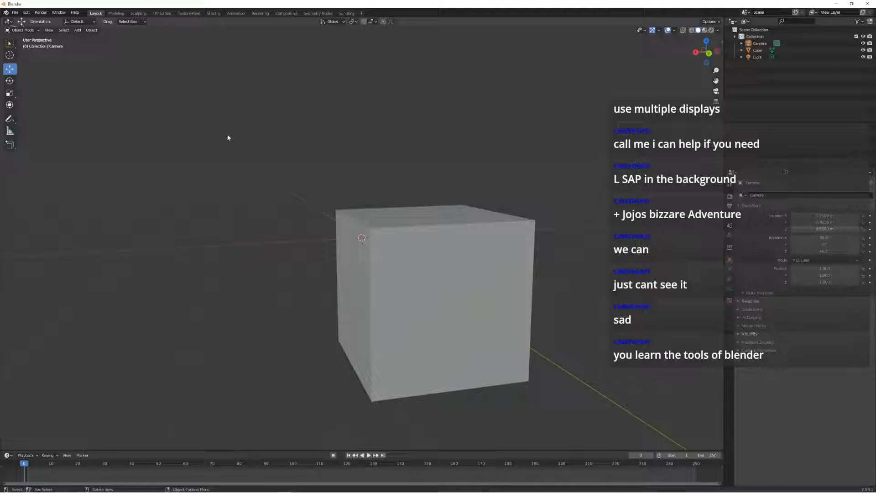
click(374, 256)
key(g)
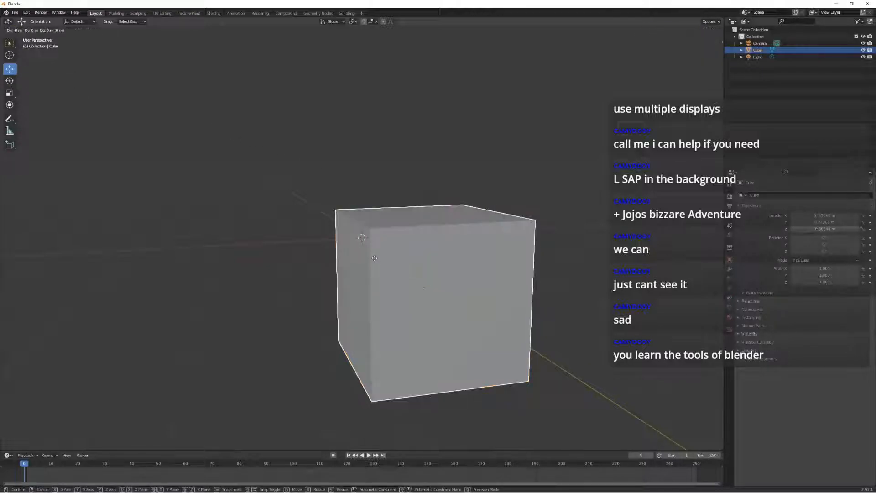
click(399, 228)
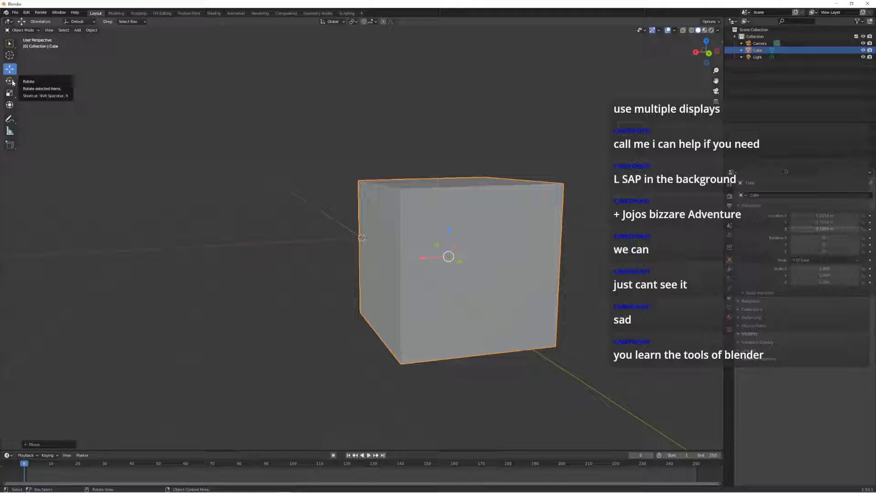
click(195, 220)
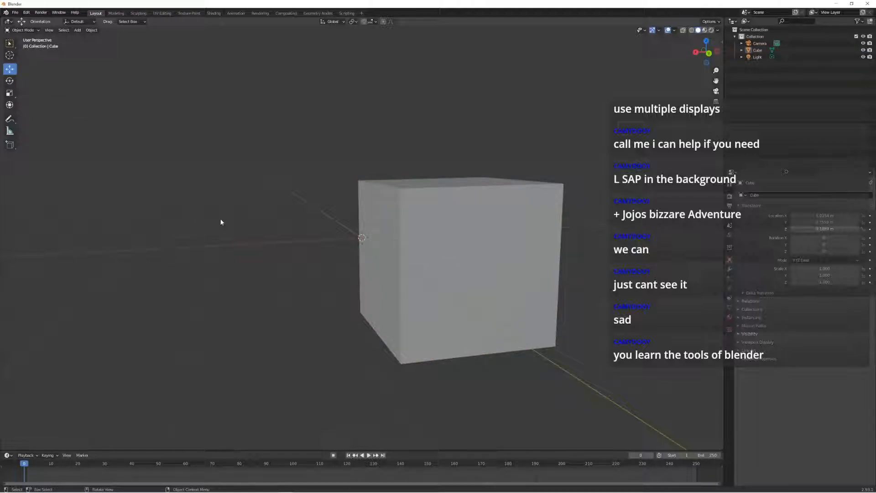
Switch to the Cursor tool and place the 3D cursor on the cube's narrow side face
key(shift+space)
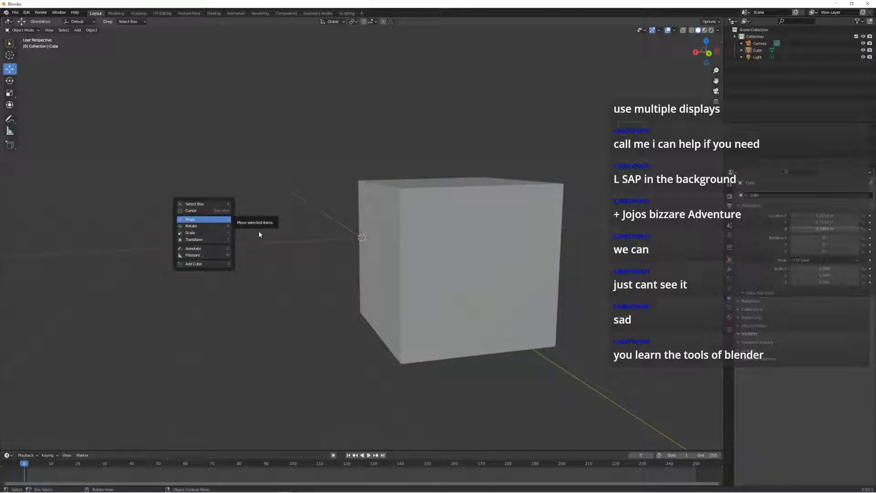
key(Escape)
key(shift+space)
key(space)
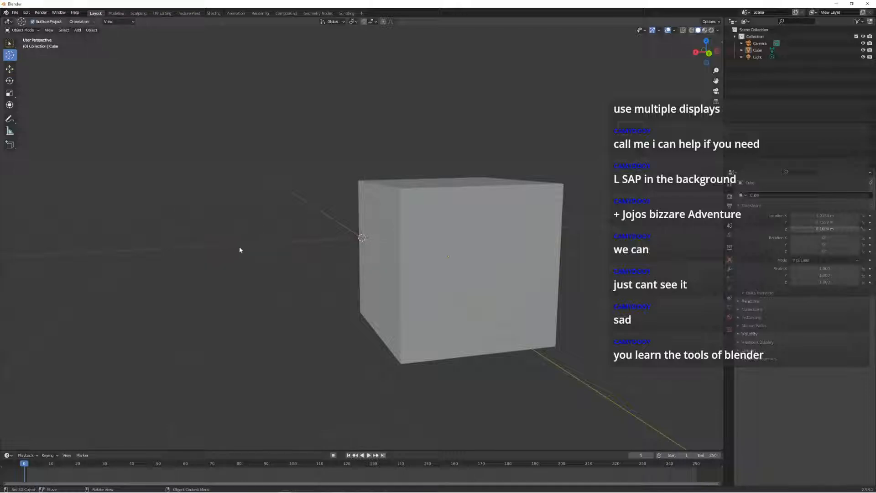
key(shift+space)
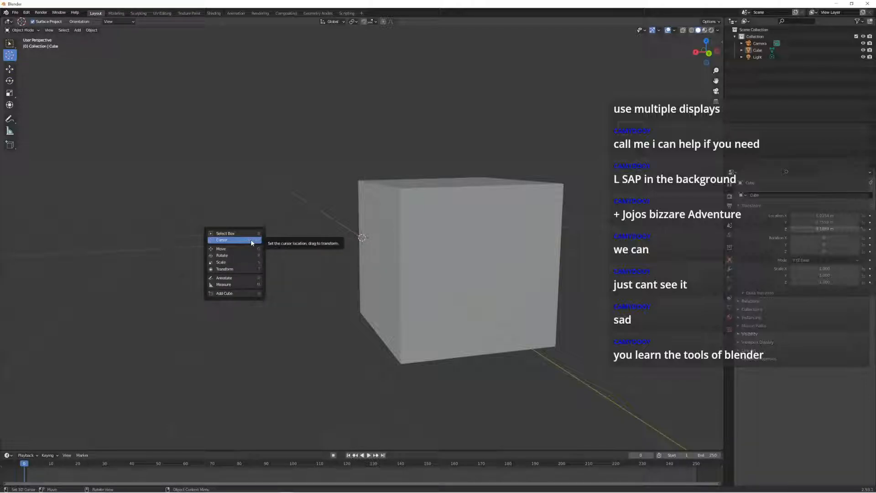
key(q)
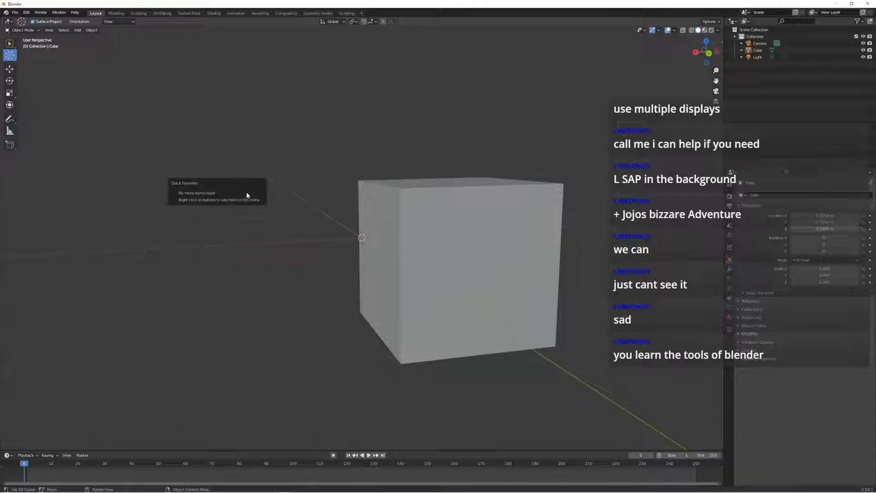
key(shift+space)
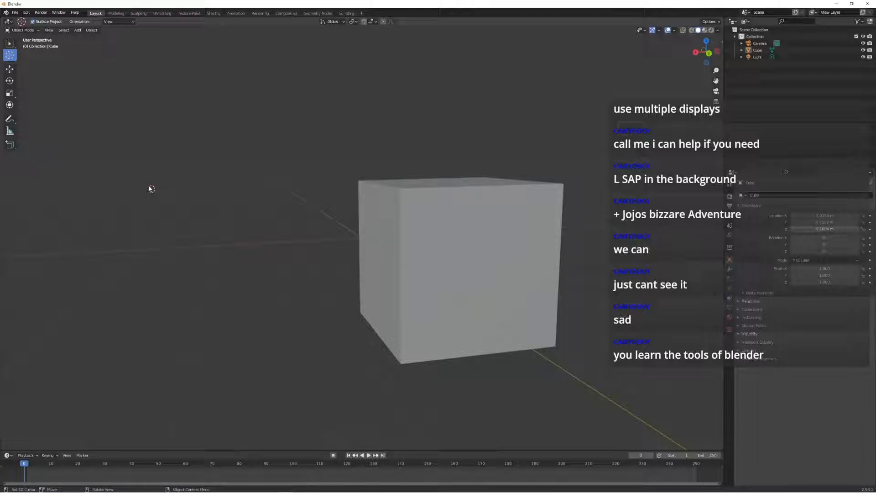
key(shift+space)
click(373, 250)
Move the cube freely to a slightly higher position, then leave it selected with the Select Box tool active
click(9, 79)
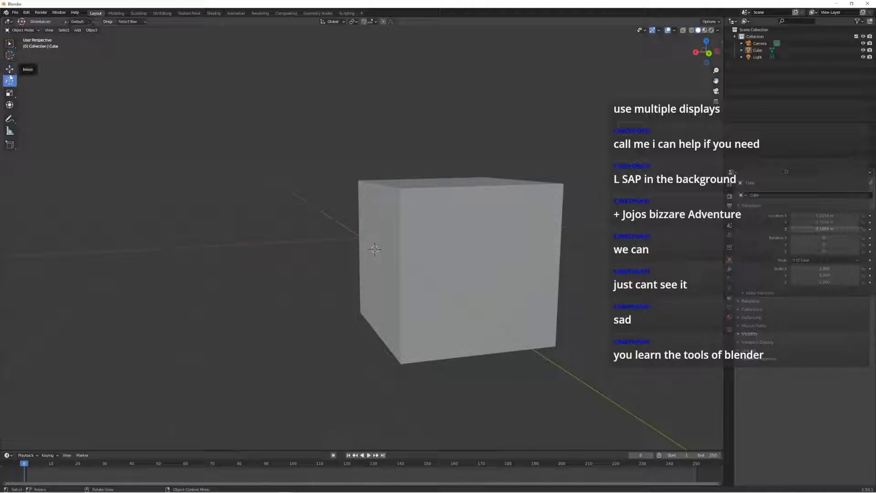
click(401, 238)
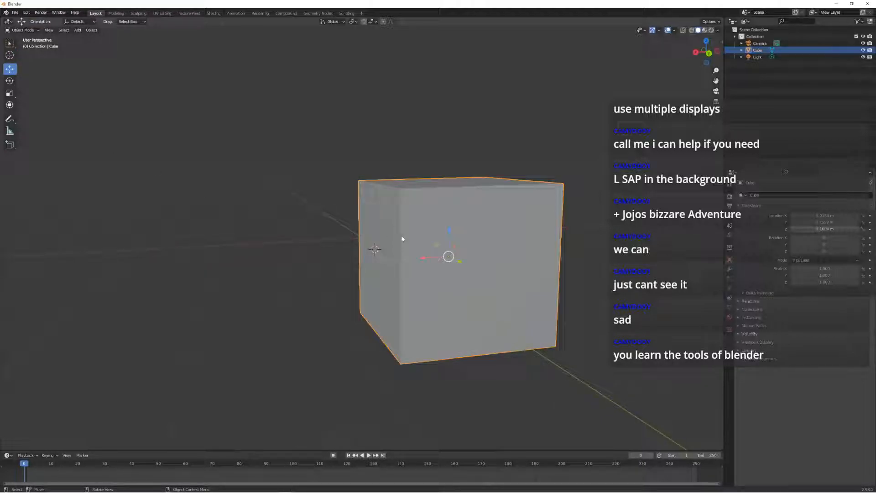
key(g)
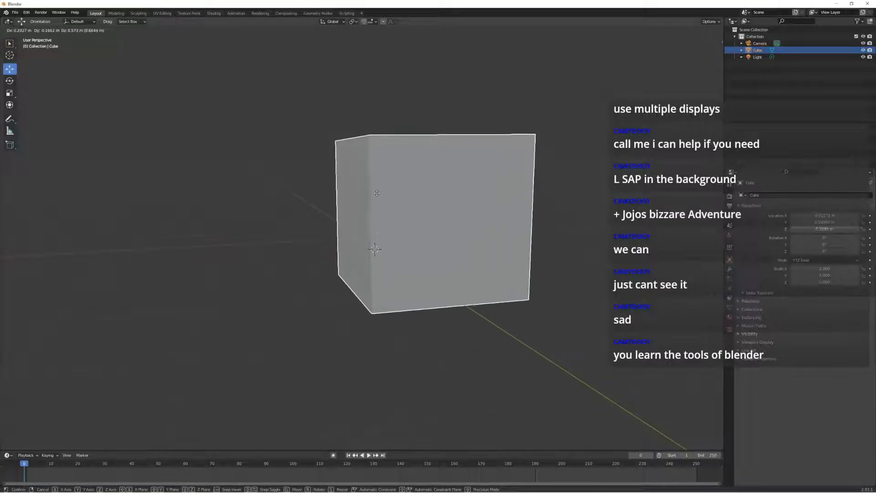
click(406, 217)
click(315, 263)
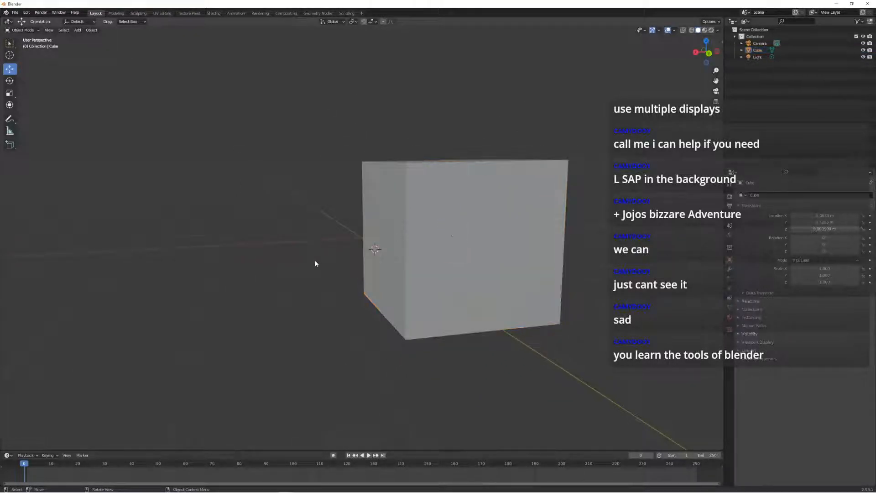
click(444, 235)
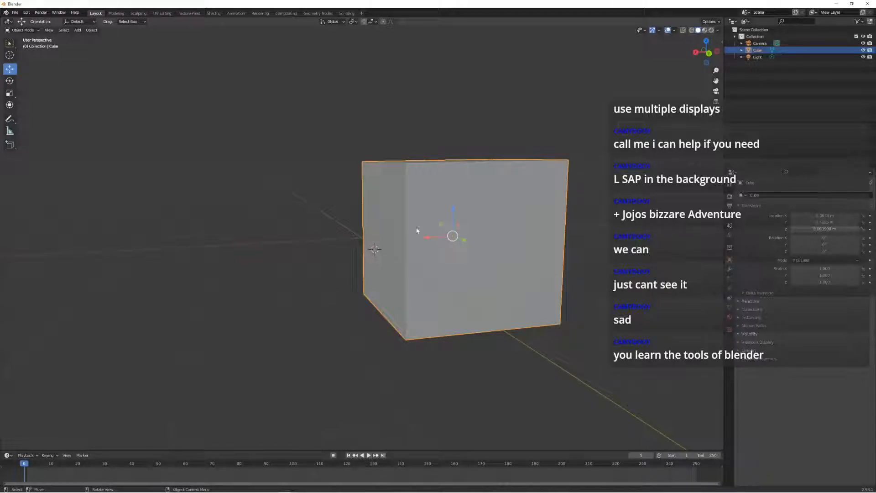
click(9, 44)
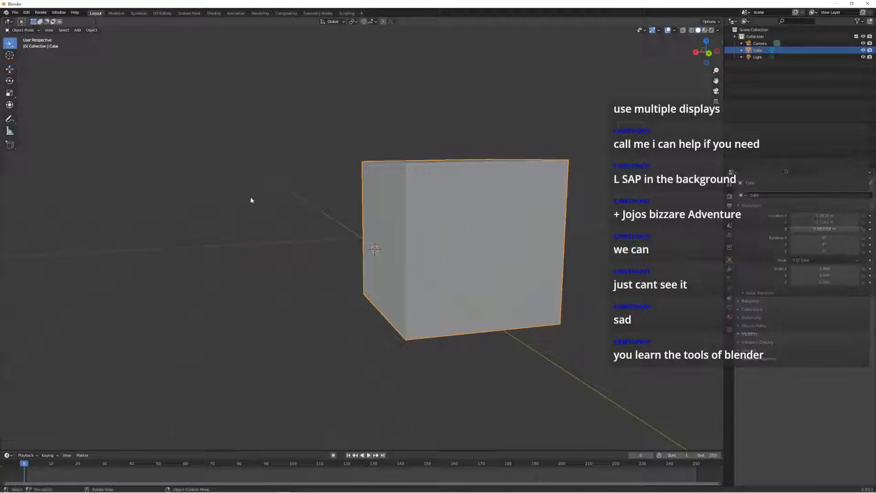
Move the cube freely to a slightly higher position and switch to the Move tool
key(g)
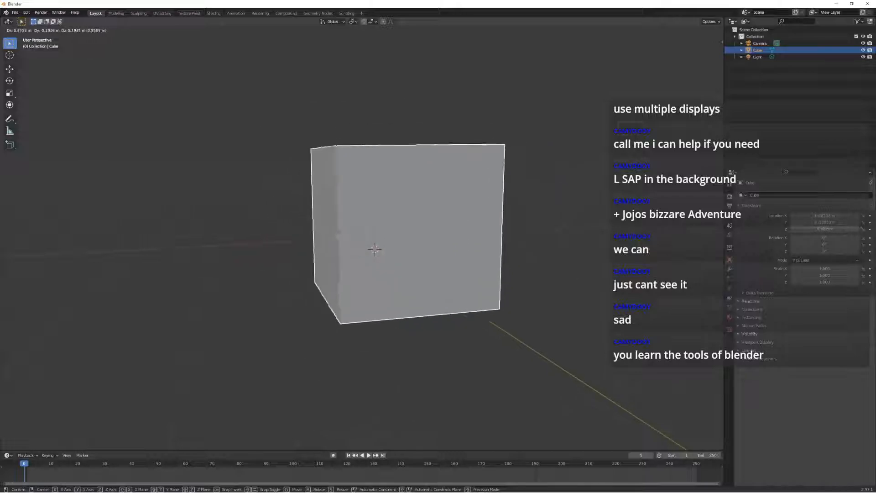
click(387, 211)
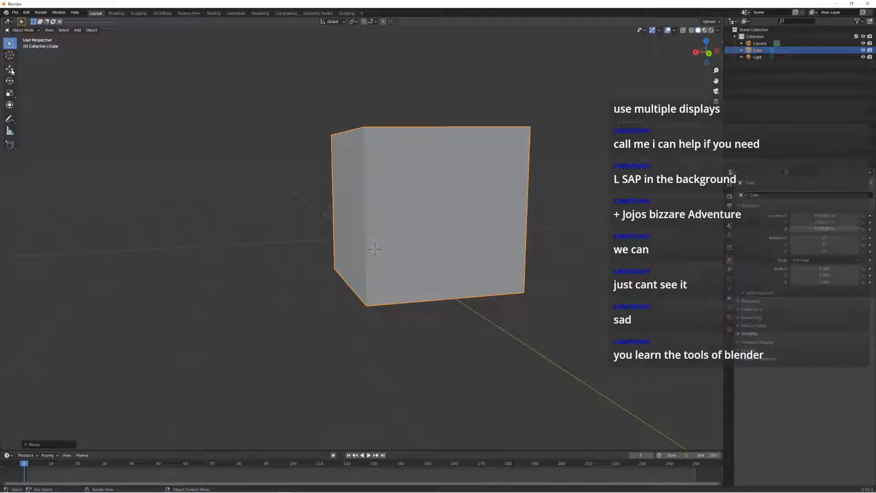
scroll(126, 222, down, 5)
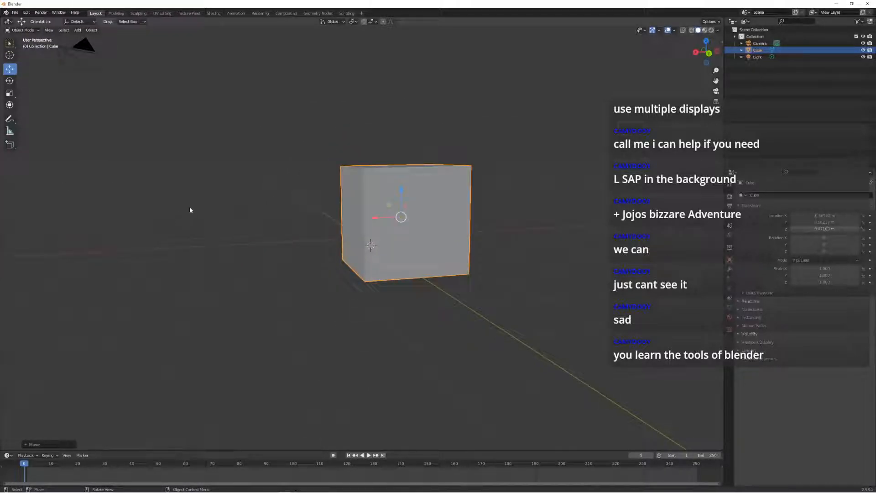
mouse_move(190, 206)
middle_down()
mouse_move(202, 207)
mouse_move(196, 215)
middle_up()
scroll(198, 216, up, 4)
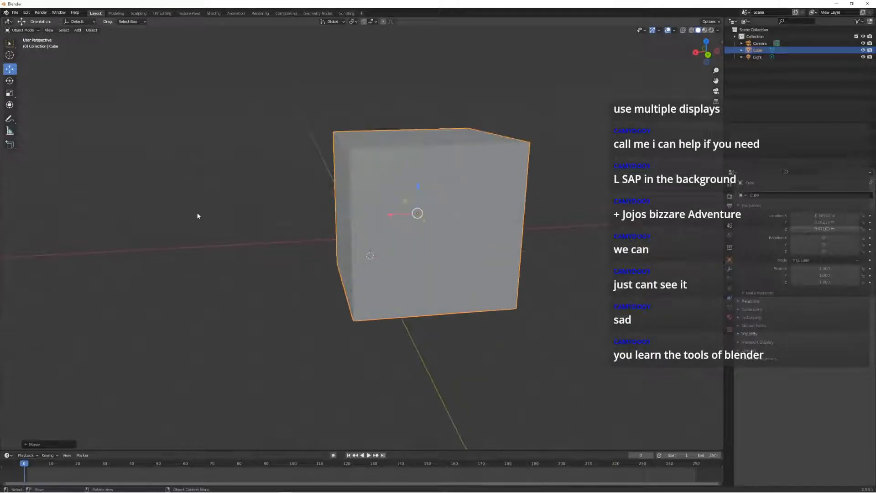
Move the cube freely far into the distance, then bring it back near the world origin and deselect it
key(g)
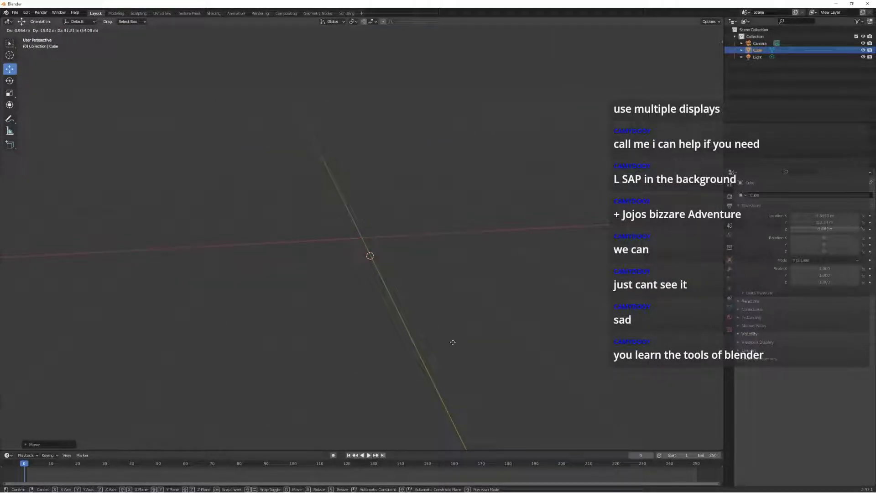
click(377, 391)
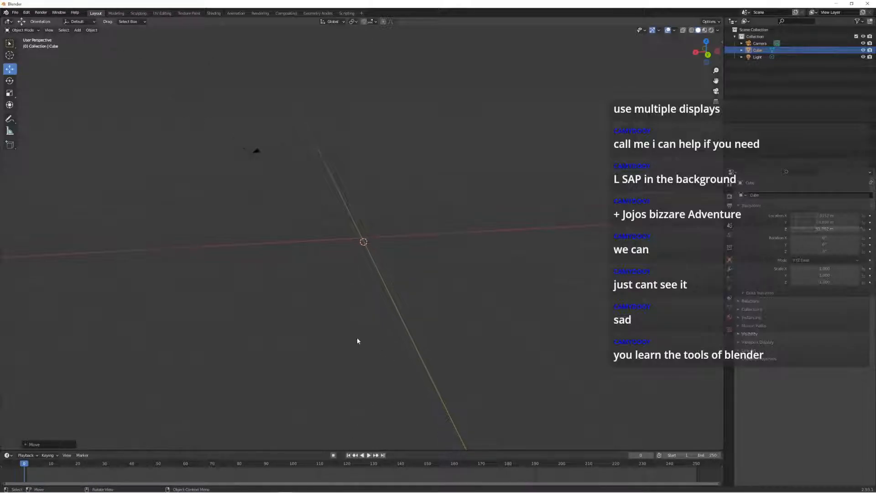
scroll(392, 201, up, 4)
drag(360, 98, 368, 209)
click(404, 240)
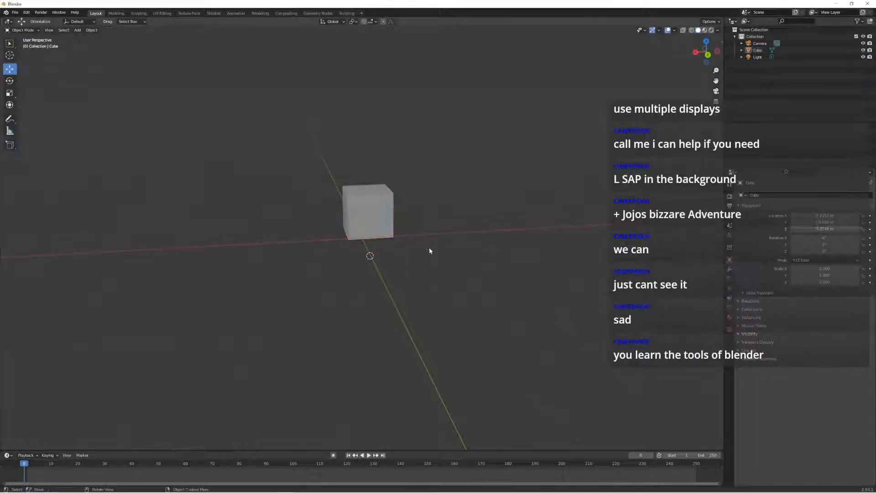
Render the scene before and after moving the cube slightly lower with the Move gizmo, closing each render window
key(F12)
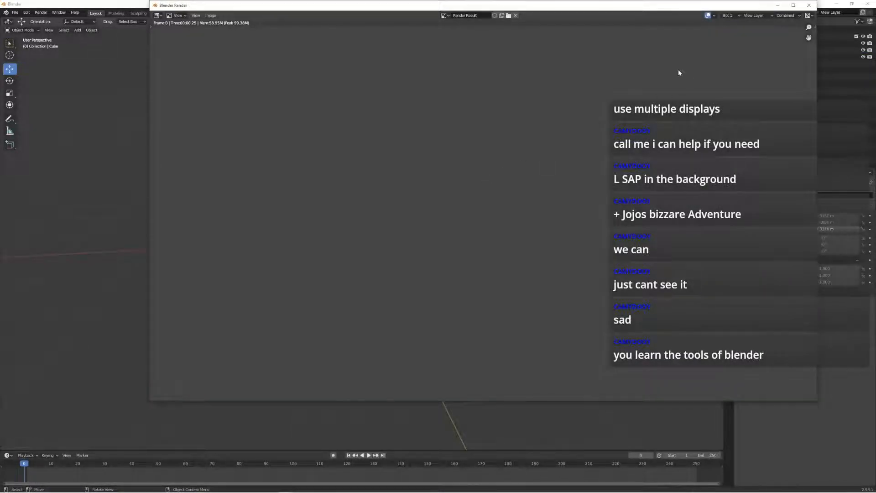
click(808, 5)
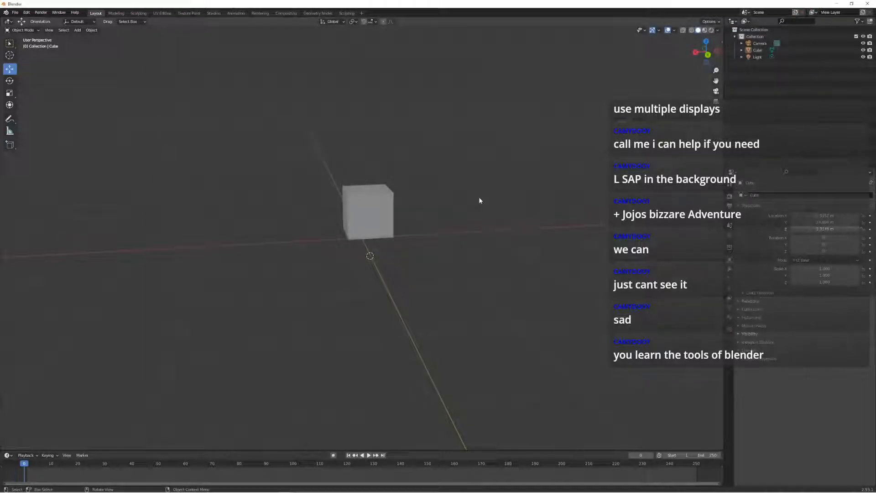
click(360, 224)
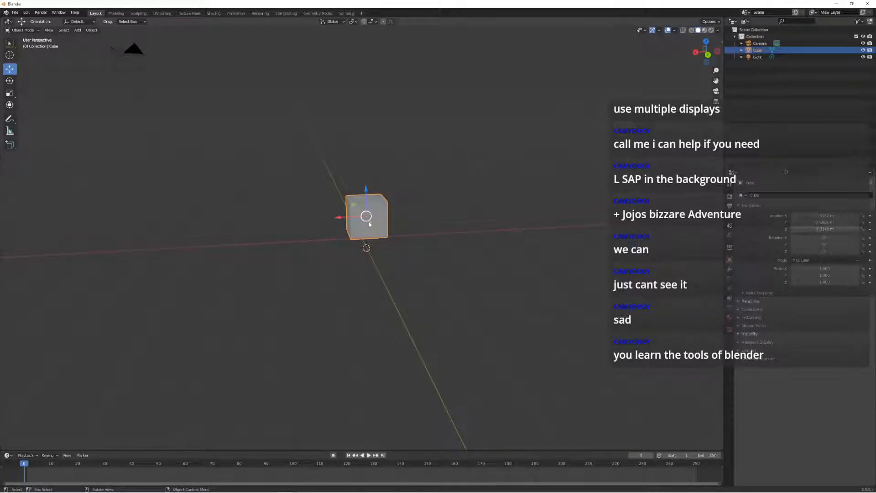
drag(369, 223, 383, 247)
key(F12)
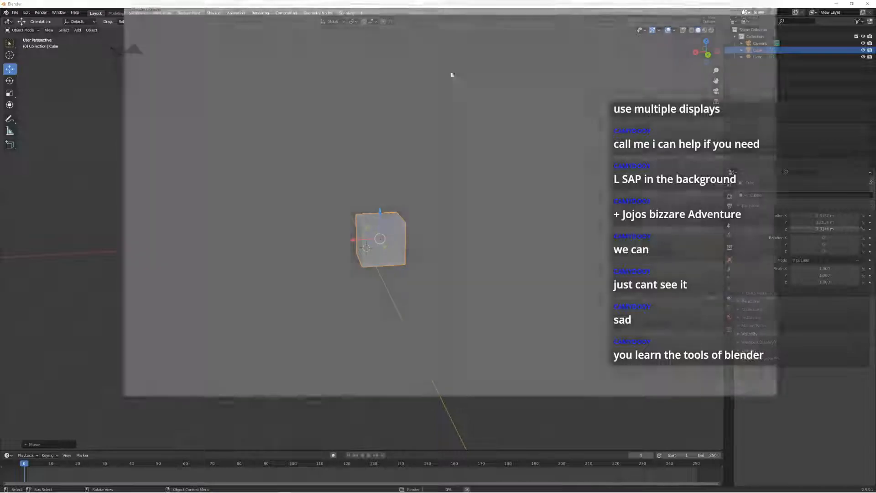
click(776, 5)
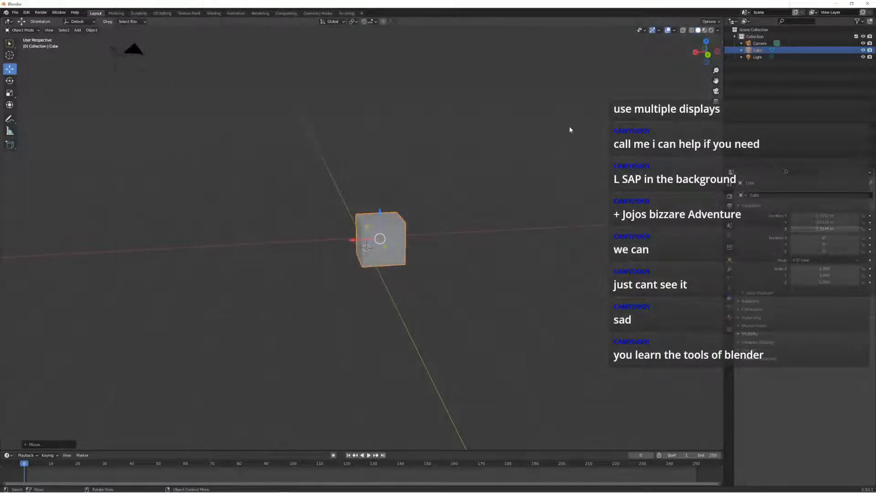
Reposition the cube just above the world origin using two viewing angles, deselect it, and render the scene, closing the render window
middle_drag(569, 131, 613, 130)
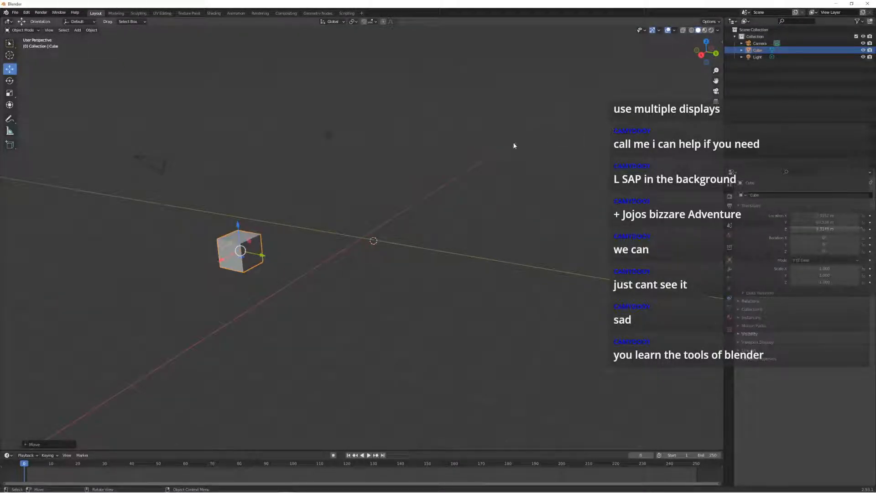
drag(258, 253, 355, 199)
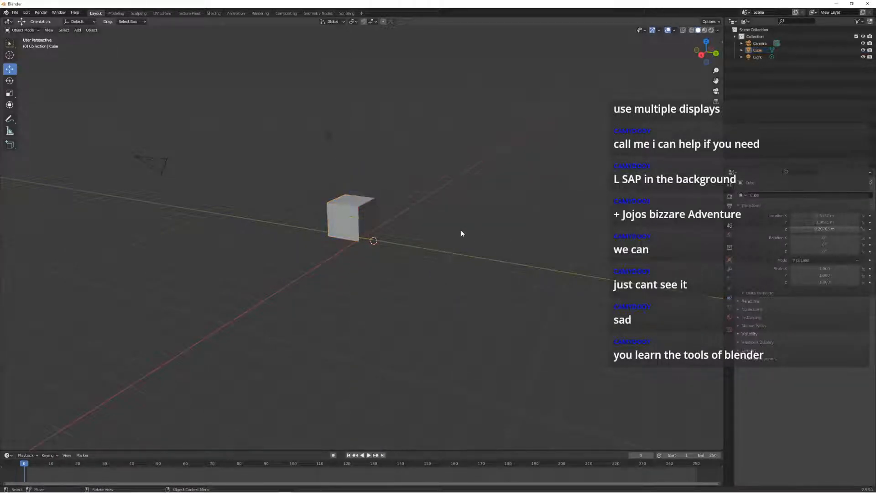
middle_drag(461, 235, 401, 237)
scroll(403, 217, up, 4)
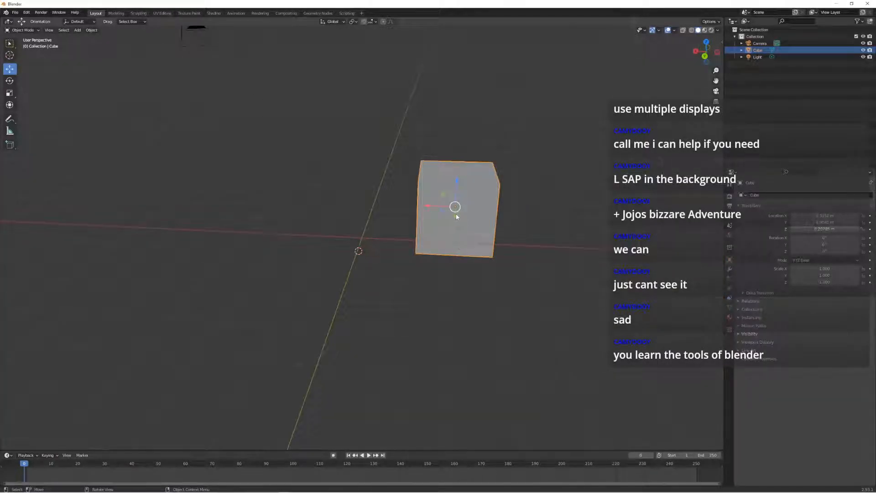
drag(456, 217, 342, 232)
key(alt+a)
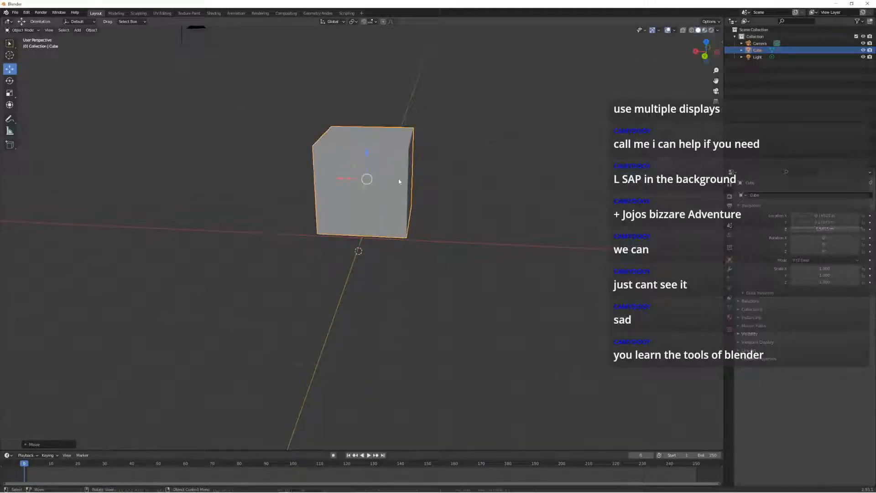
key(F12)
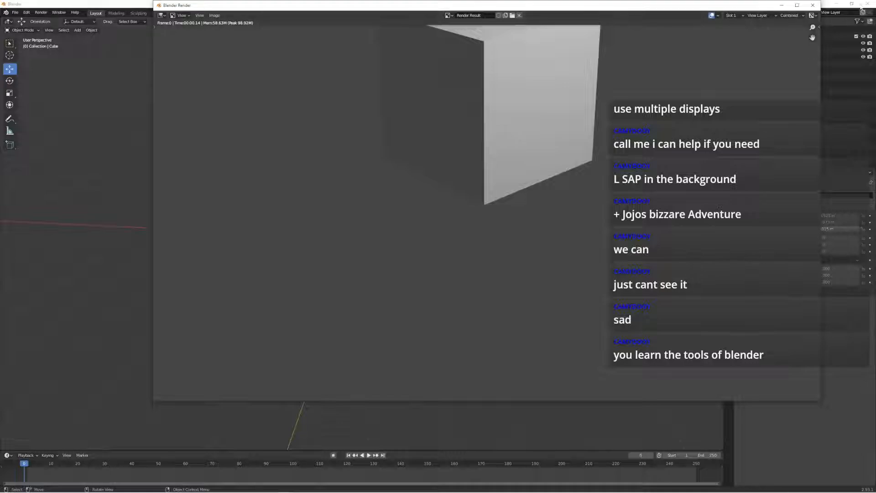
click(812, 6)
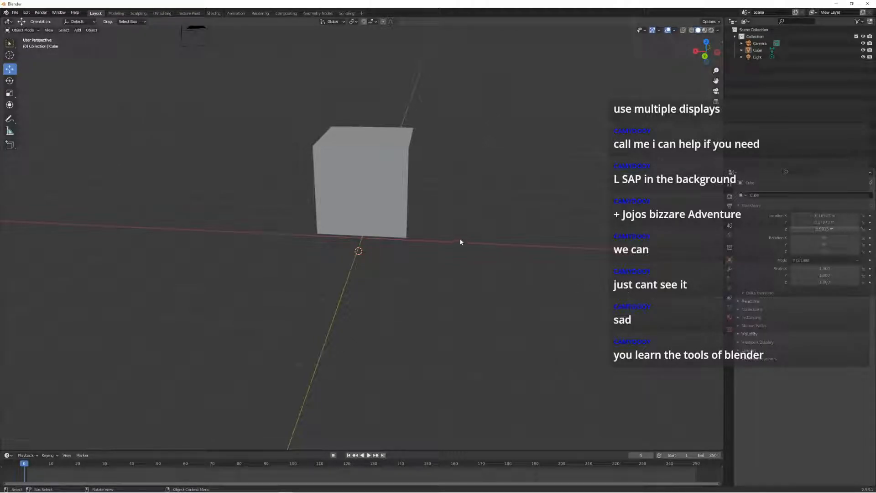
Select the cube, try moving it along the global X, Y and Z axes, and settle on about 0.47 m along Y
click(363, 187)
key(g)
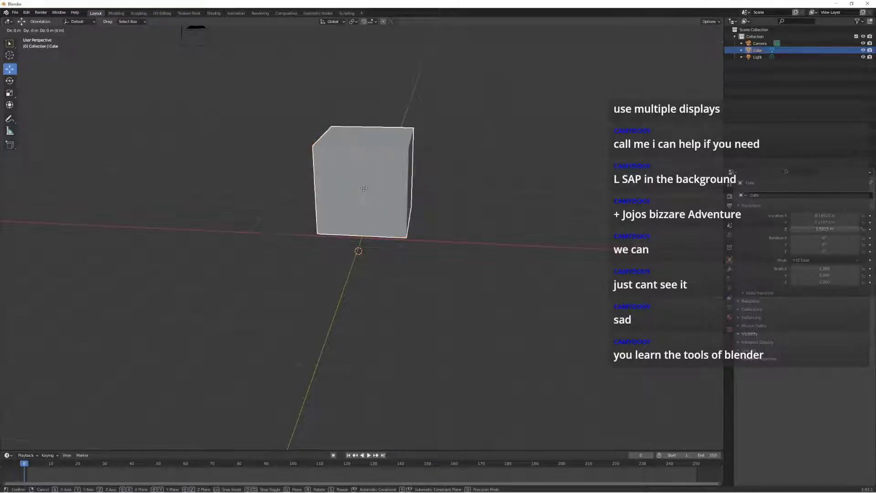
click(364, 188)
key(g)
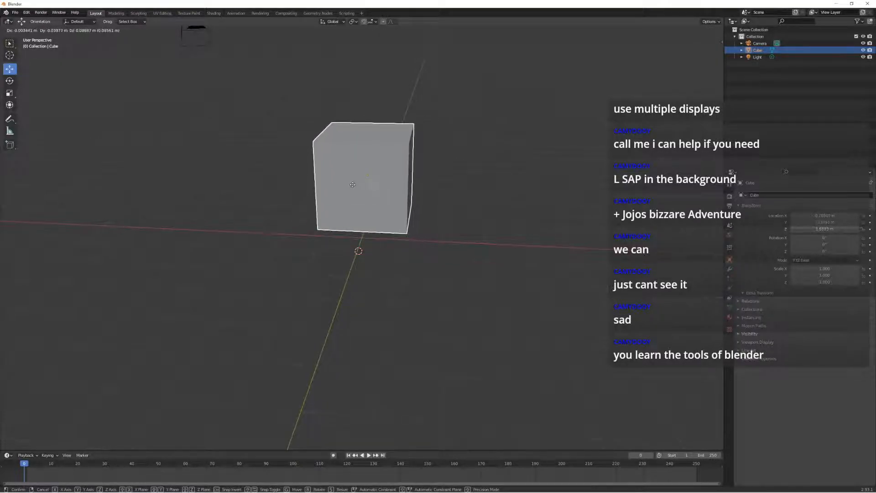
key(y)
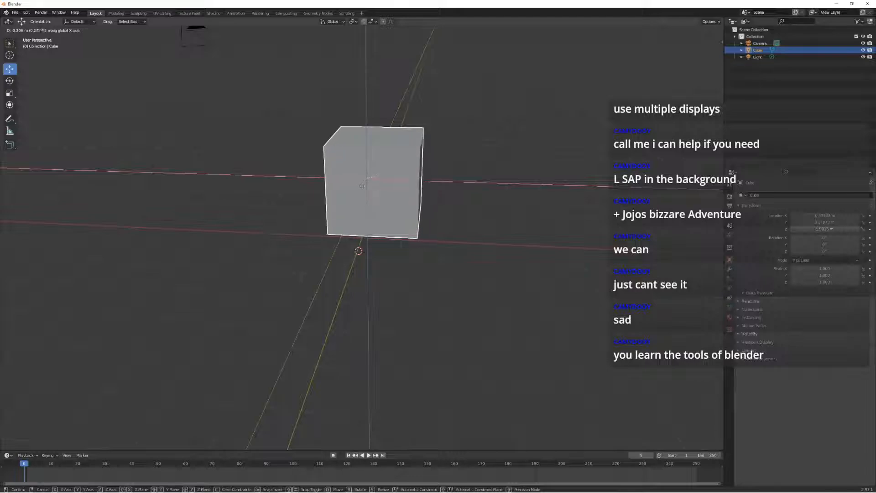
key(z)
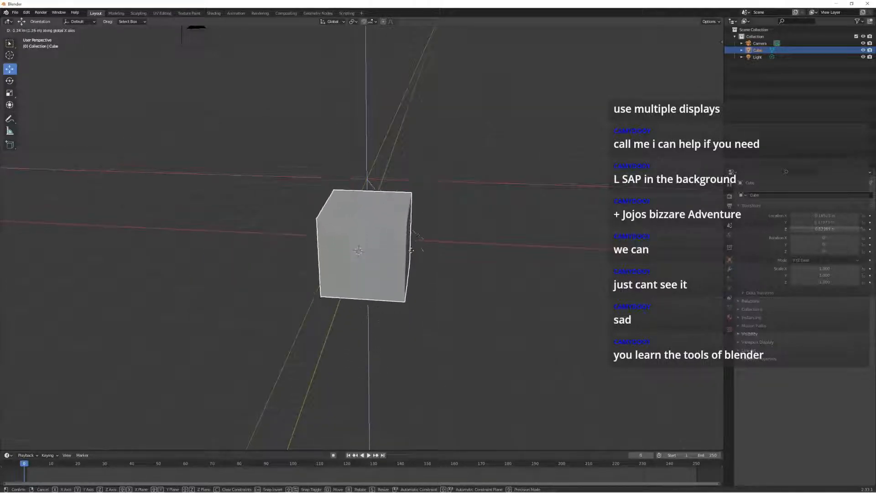
key(x)
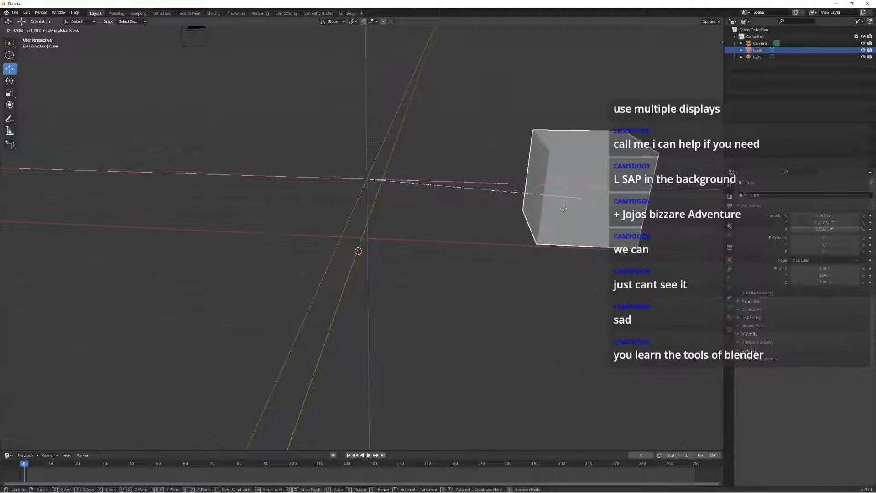
key(y)
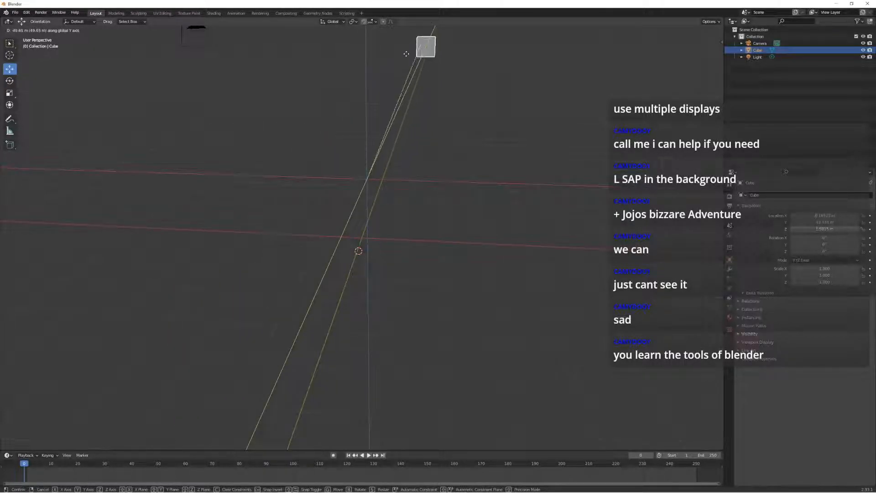
key(x)
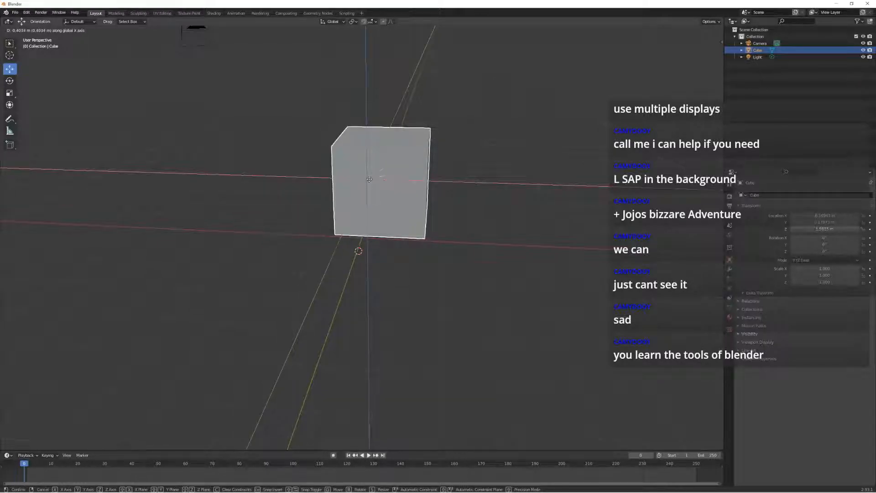
key(y)
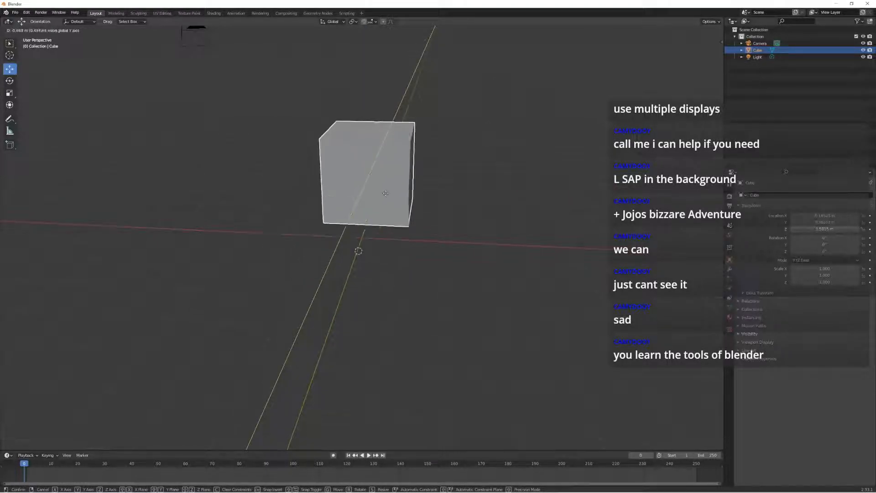
click(386, 193)
Render the scene with the cube in its new position, close the render window and deselect the cube
key(F12)
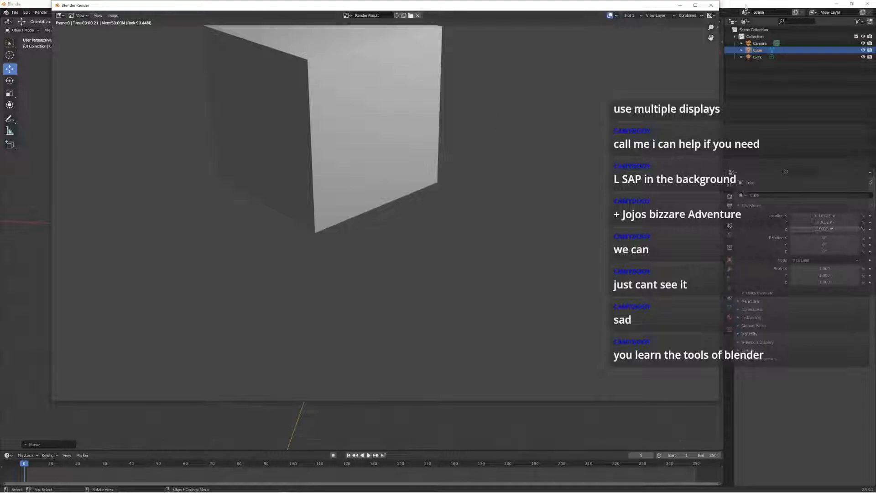
click(711, 7)
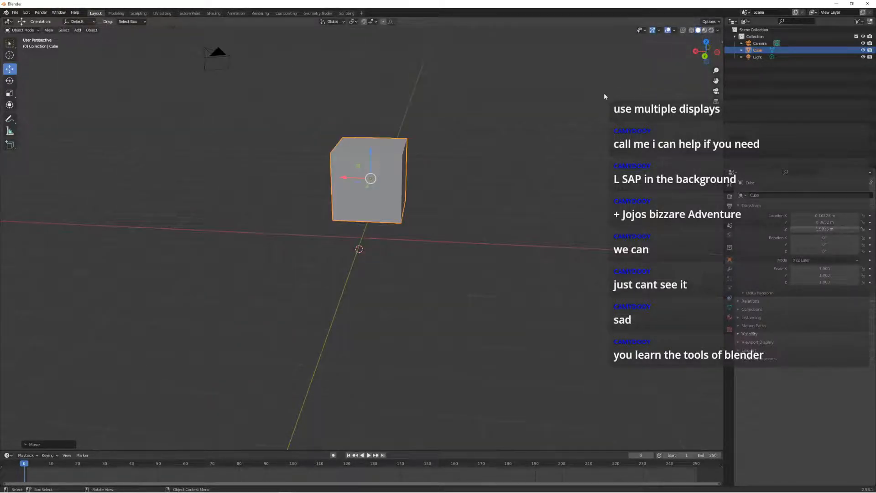
click(452, 164)
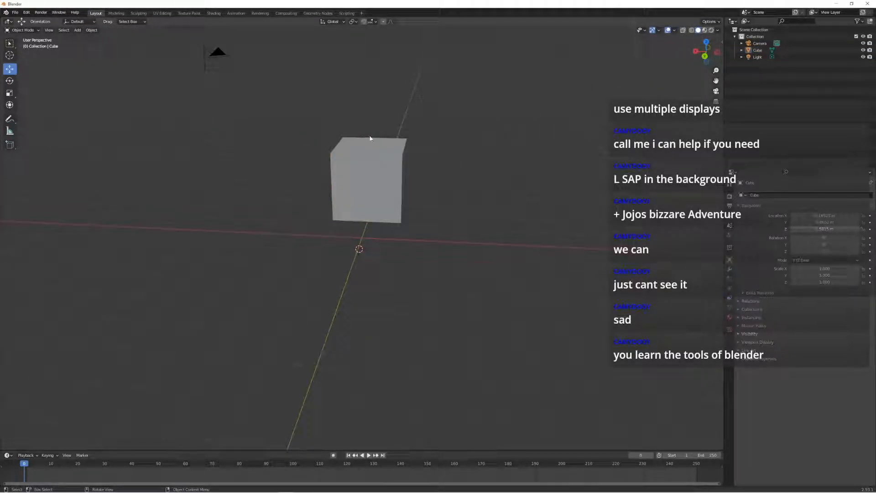
Try rotating the cube freely and in trackball mode, then undo the rotation
scroll(370, 138, up, 3)
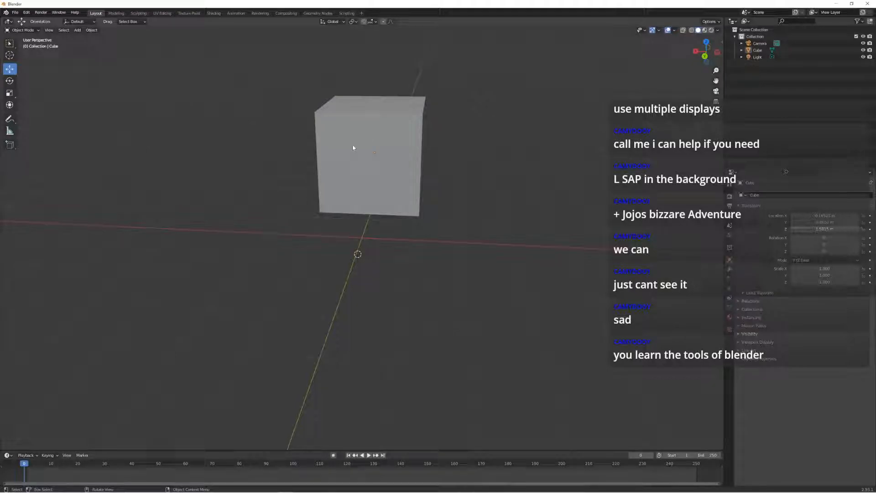
click(361, 149)
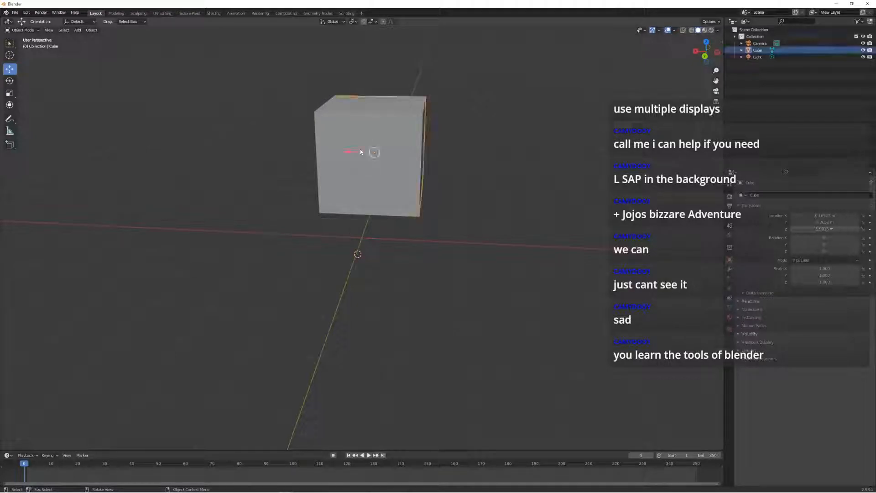
key(r)
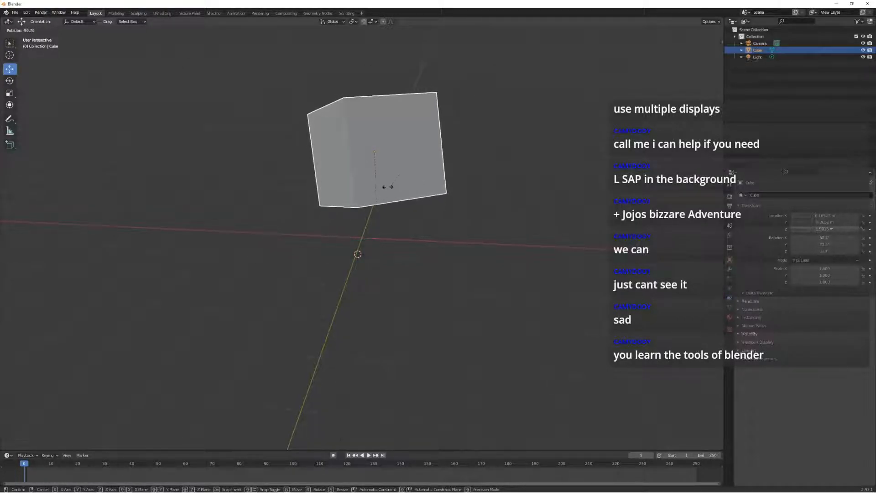
key(r)
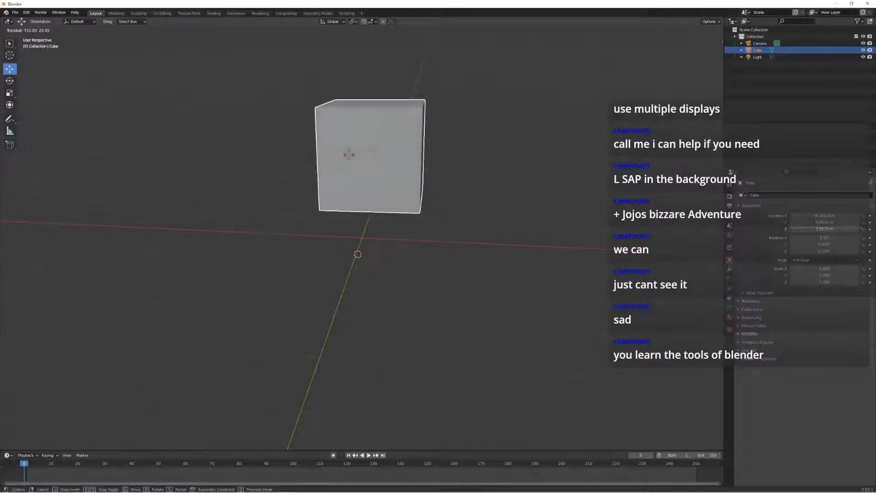
click(348, 155)
click(304, 250)
key(ctrl+z)
key(ctrl+z)
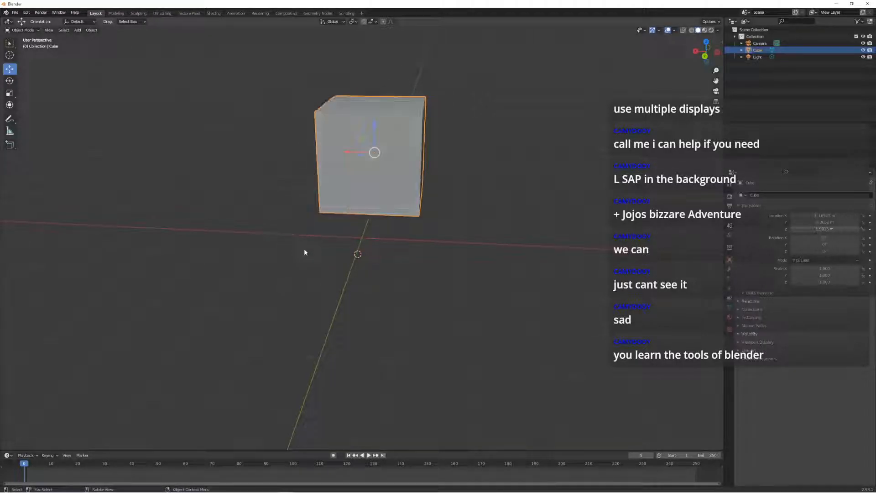
Select the cube from a more frontal view and switch to the Rotate tool
click(304, 249)
middle_drag(307, 248, 347, 193)
click(351, 181)
scroll(321, 64, up, 1)
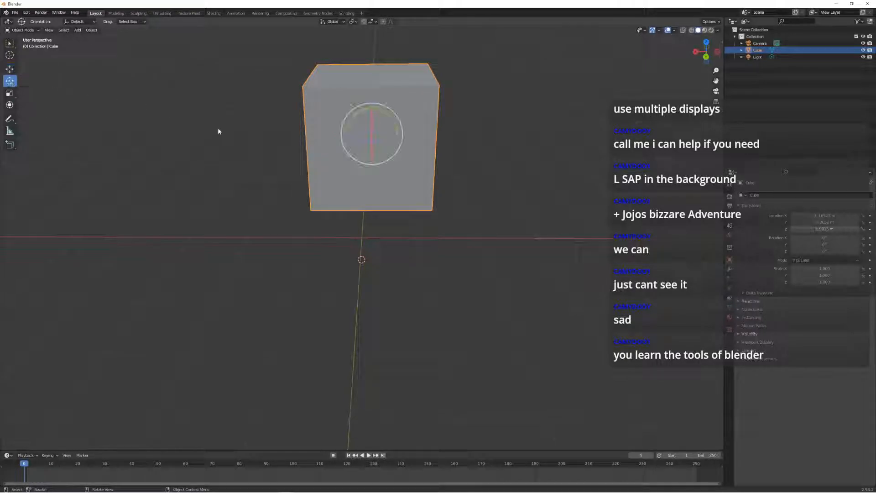
Reselect the cube and try rotating it freely, cancelling the rotation
right_click(362, 172)
click(243, 219)
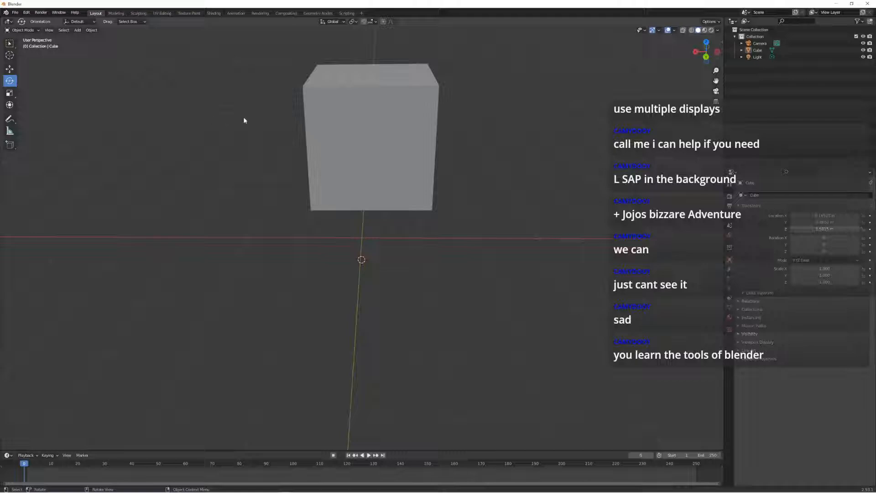
click(358, 122)
key(r)
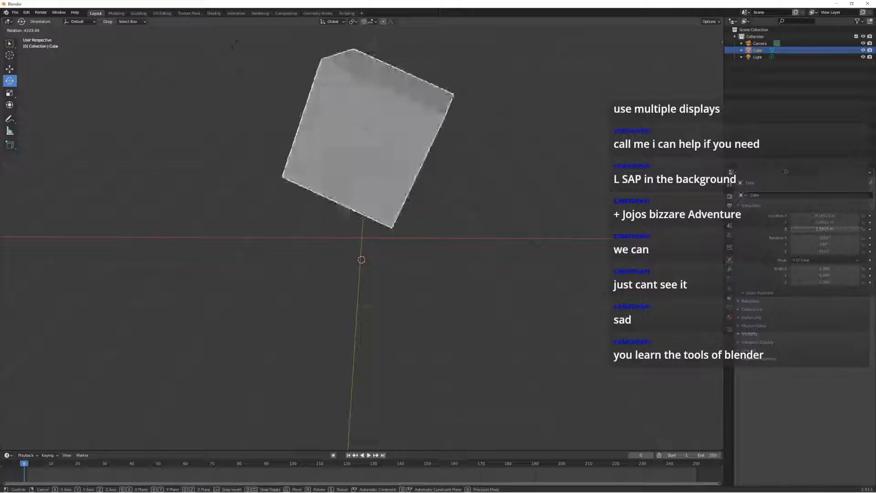
key(Escape)
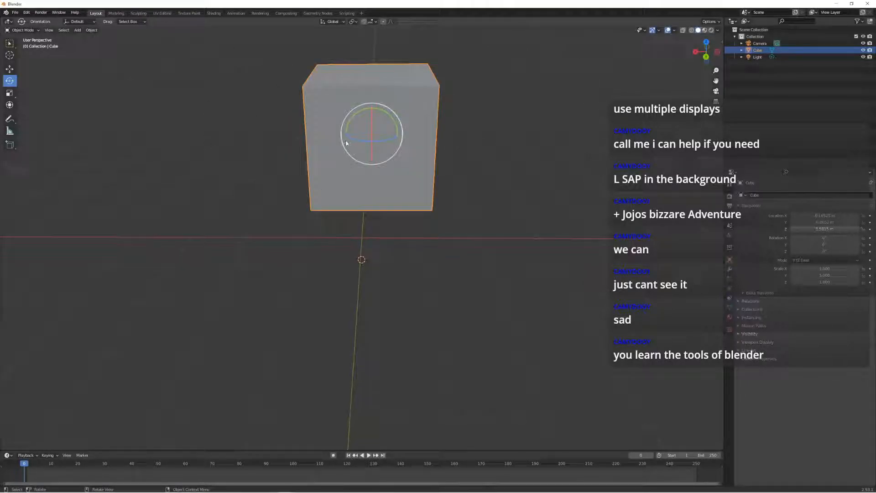
Scale the cube up uniformly to several times its size
click(295, 185)
middle_drag(311, 158, 363, 113)
click(362, 112)
scroll(361, 118, down, 5)
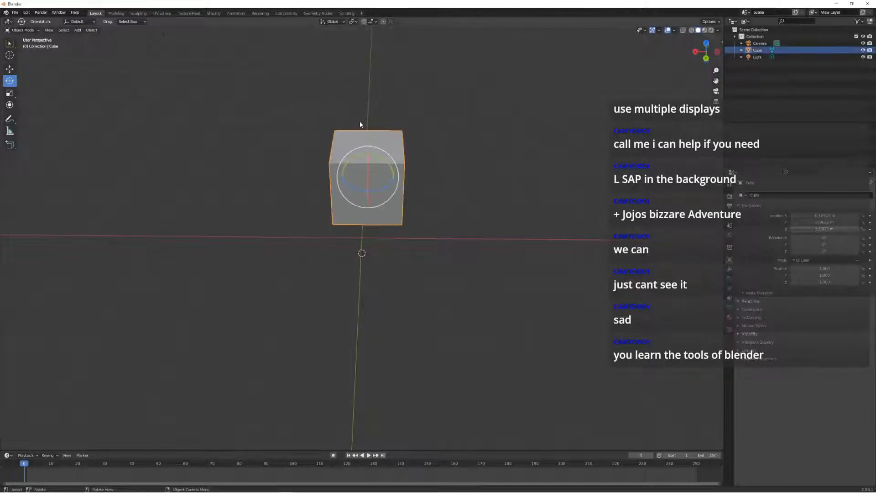
key(s)
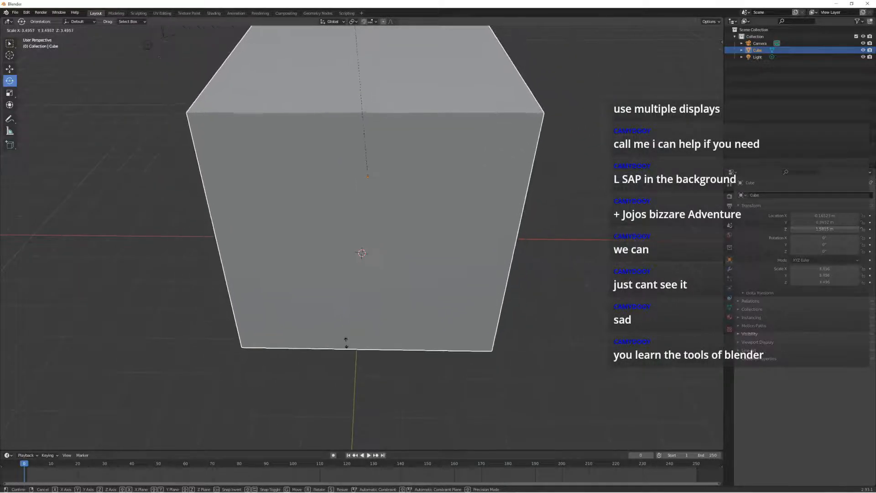
click(352, 277)
scroll(368, 165, down, 4)
scroll(369, 168, down, 3)
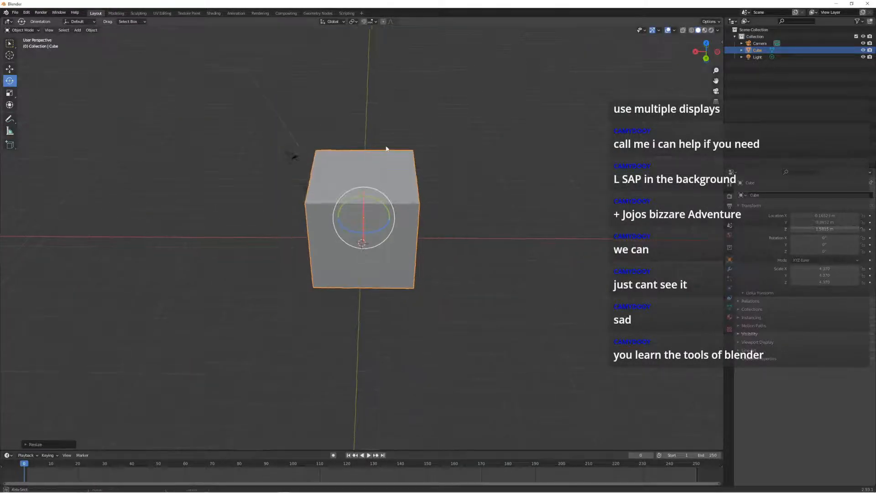
Render the scene with the enlarged cube and close the render window
middle_drag(389, 148, 432, 132)
key(F12)
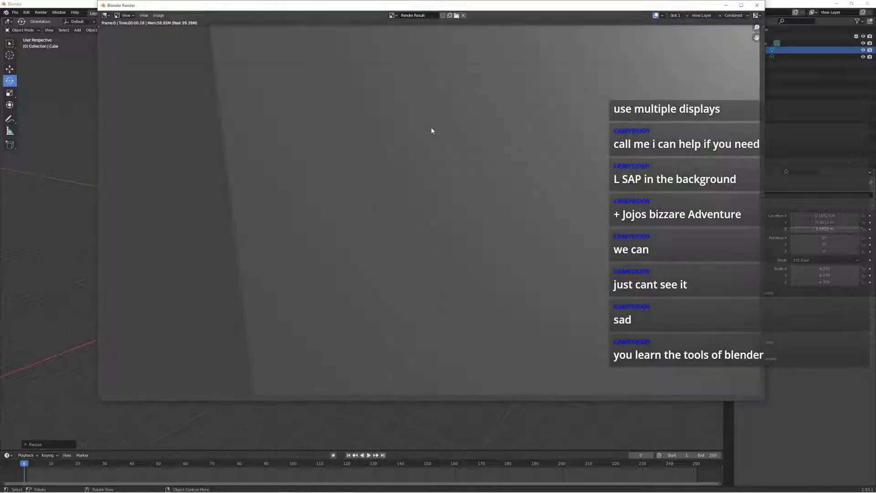
click(750, 9)
scroll(456, 127, up, 4)
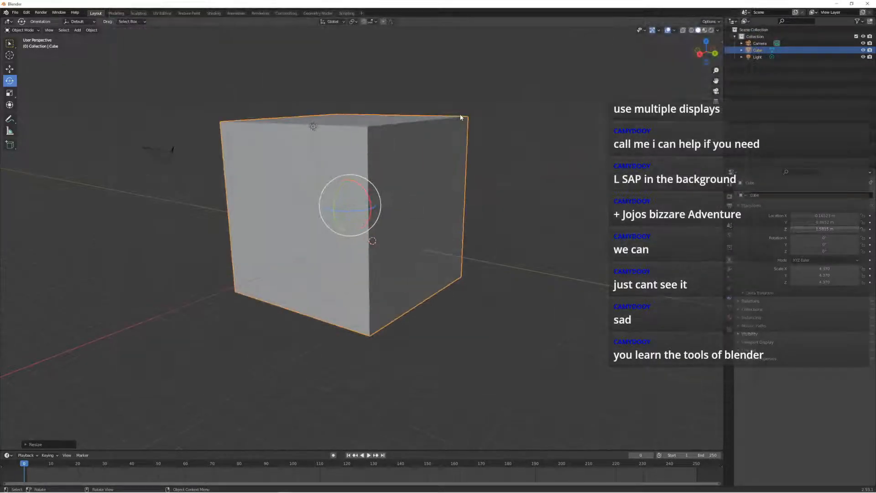
Scale the cube down uniformly to less than half its size, then render the scene and close the render window
key(s)
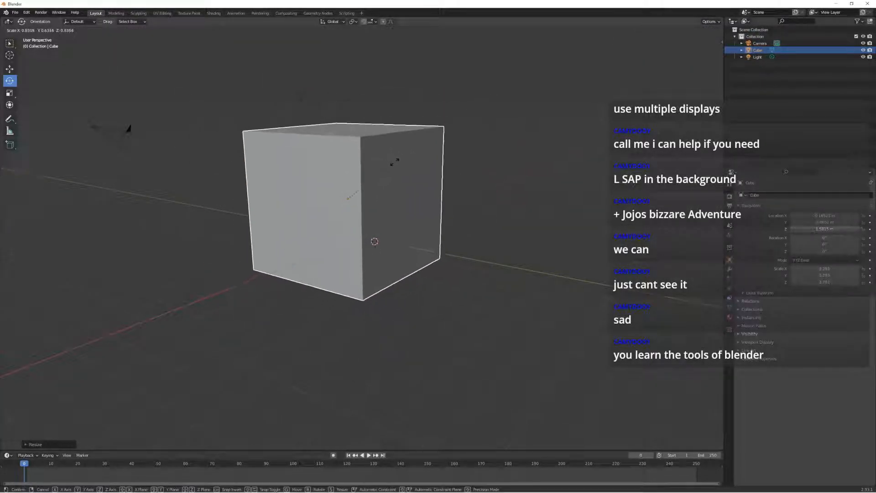
click(376, 194)
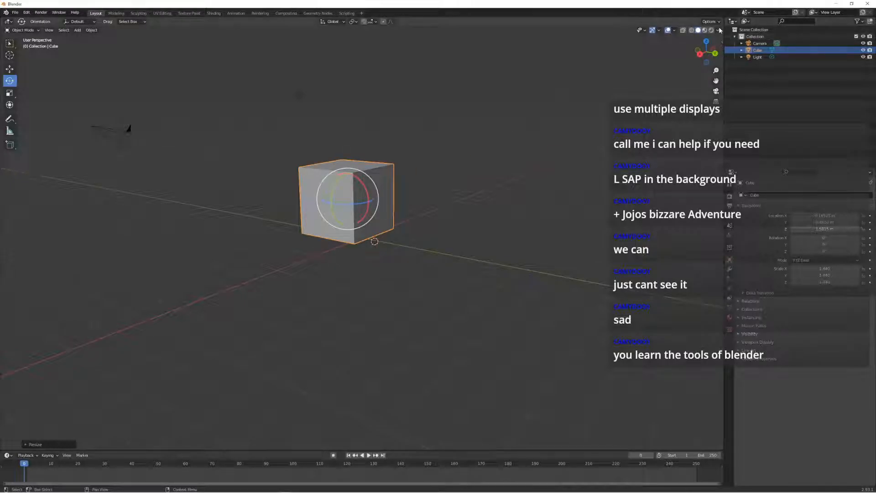
key(F12)
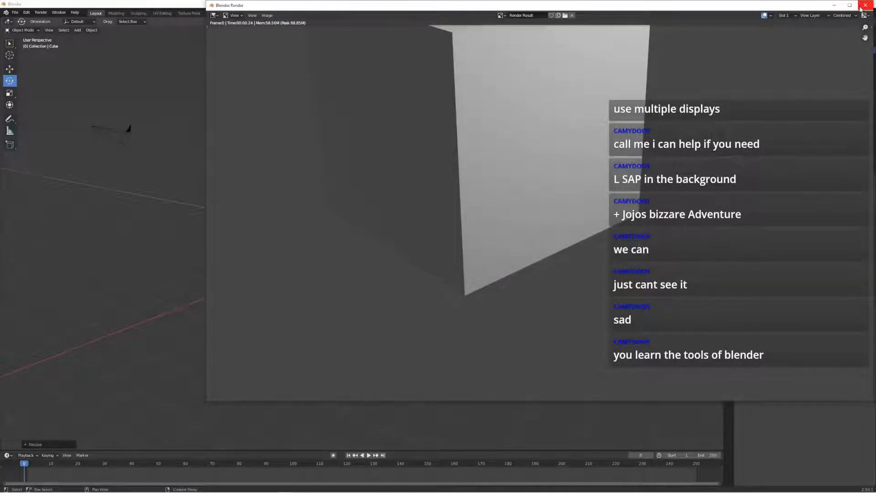
click(862, 6)
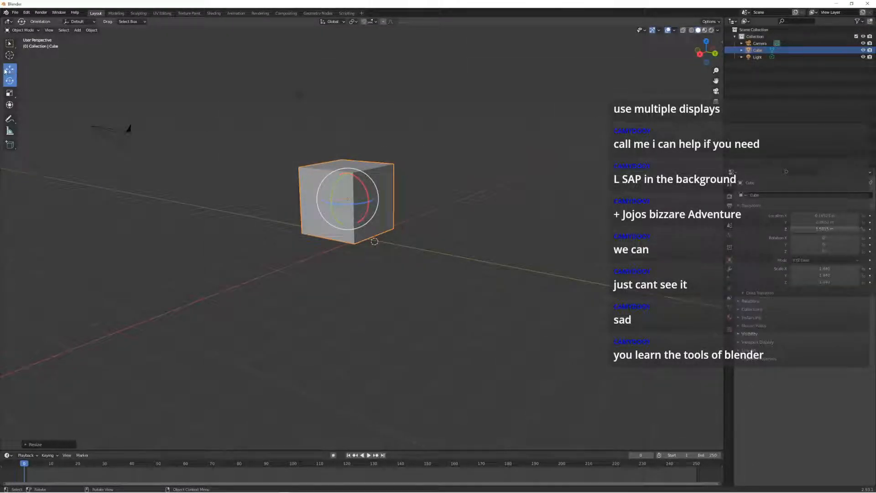
Move the cube down along the Z axis, deselect it, and render the scene, closing the render window
drag(345, 178, 346, 230)
click(392, 143)
key(F12)
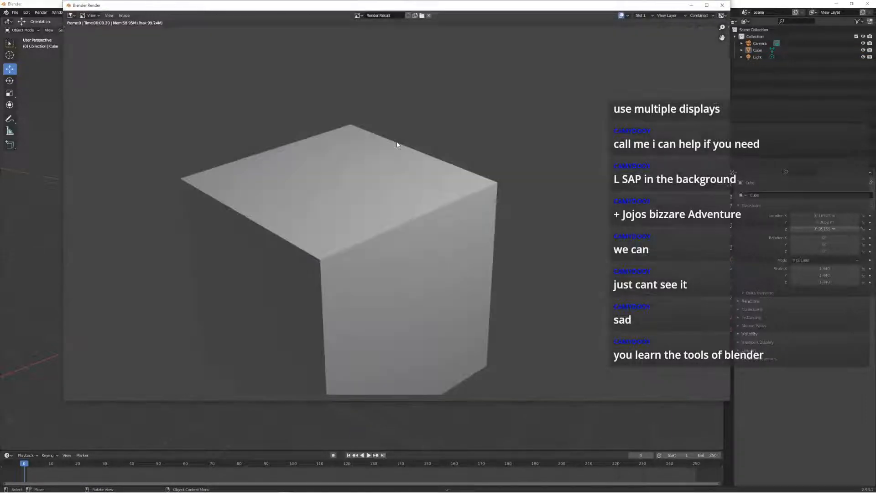
click(722, 5)
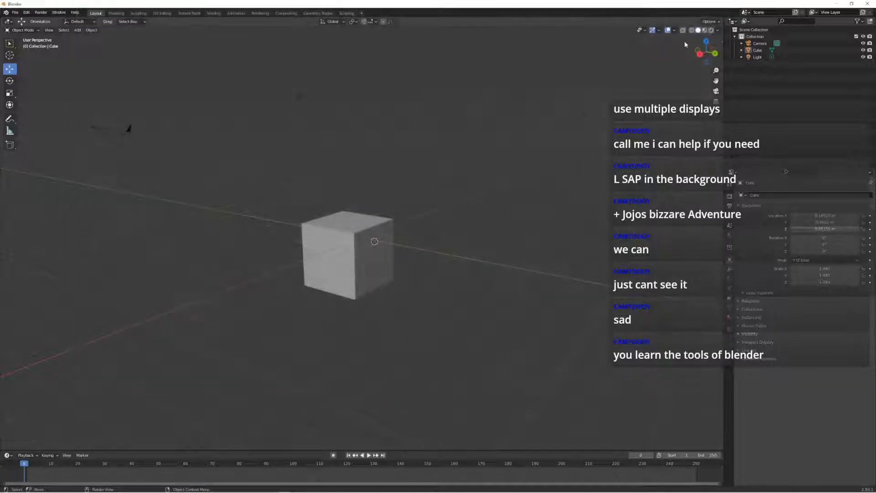
Examine the cube and camera from several sides, including from above and below, by orbiting around the scene
middle_drag(396, 183, 345, 193)
scroll(389, 173, up, 5)
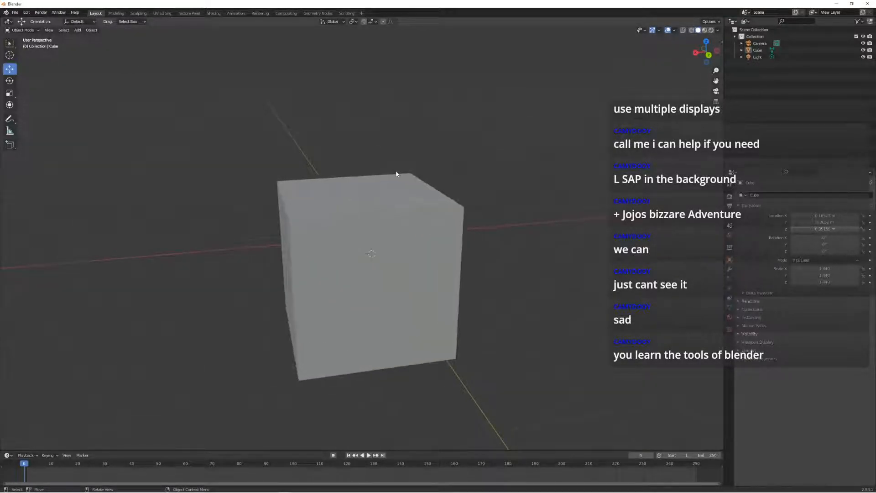
scroll(396, 173, down, 3)
middle_drag(396, 174, 403, 193)
middle_drag(290, 192, 540, 139)
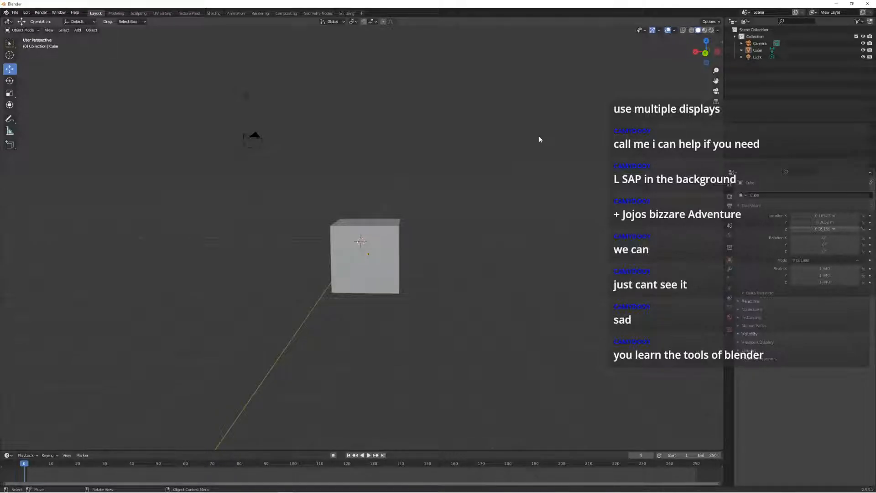
key(x)
drag(694, 50, 657, 59)
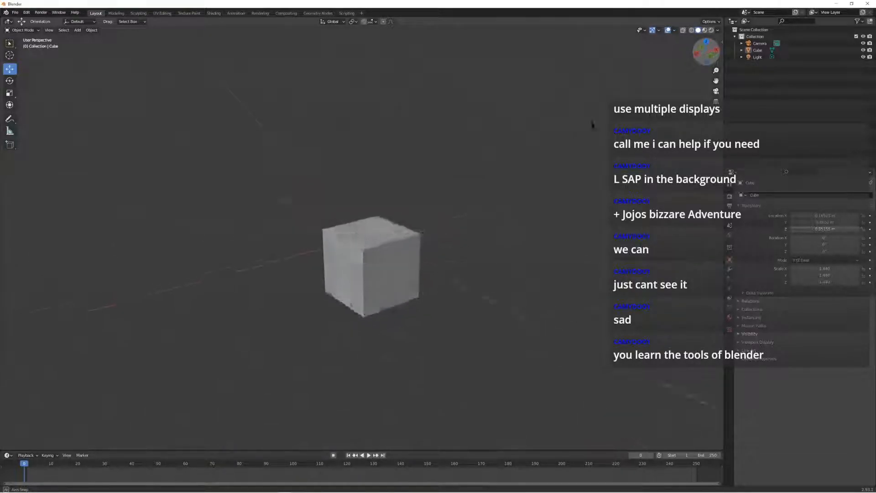
drag(592, 124, 364, 377)
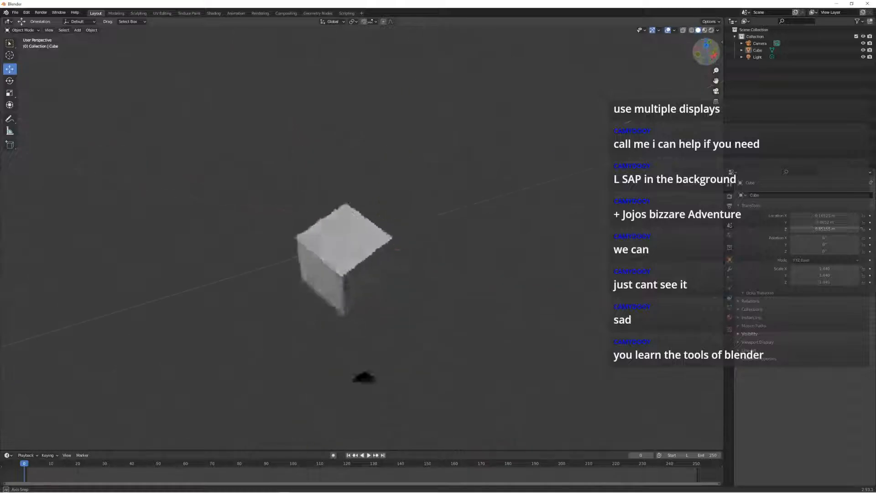
middle_drag(363, 377, 127, 134)
mouse_move(706, 63)
mouse_down()
mouse_move(693, 69)
mouse_move(709, 56)
mouse_up()
middle_drag(516, 204, 525, 130)
middle_drag(528, 174, 556, 75)
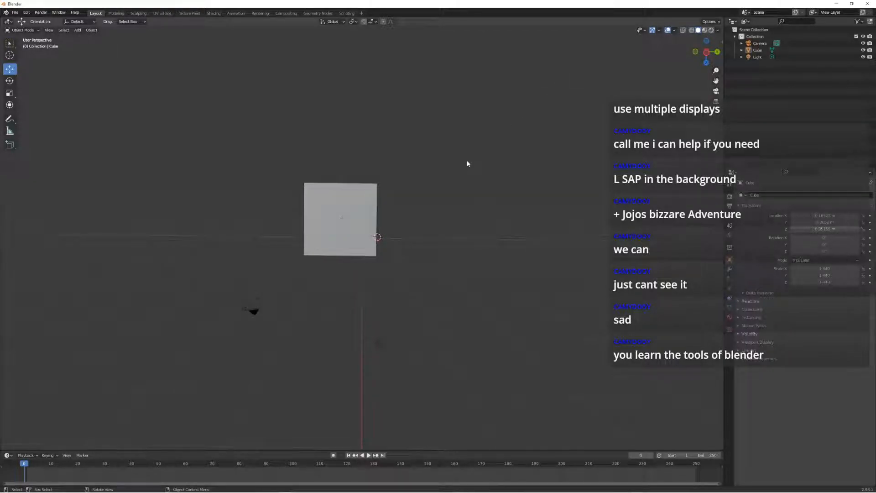
middle_drag(467, 162, 407, 272)
Select the cube, raise it along the Z axis, deselect it, and render the scene, closing the render window
click(362, 259)
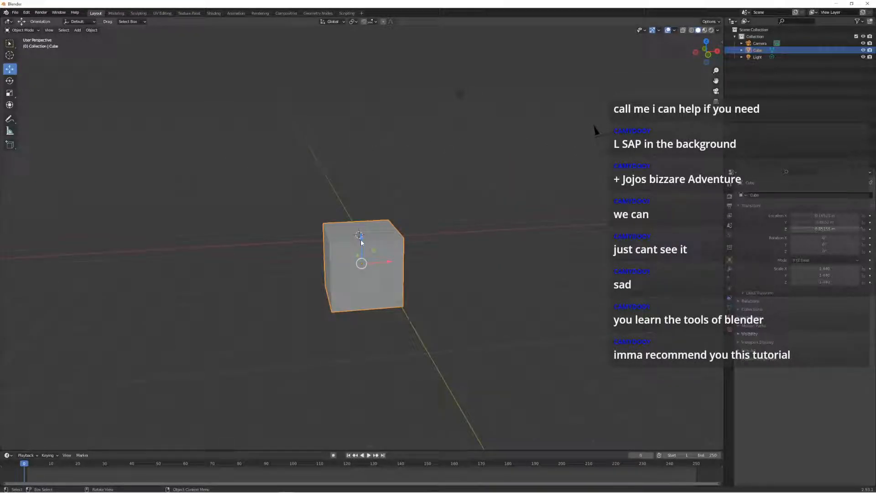
drag(361, 242, 406, 179)
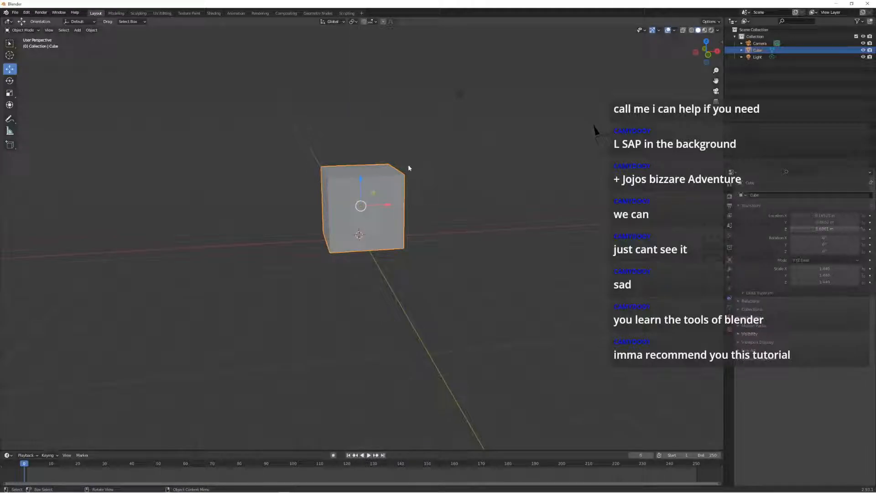
click(434, 160)
key(F12)
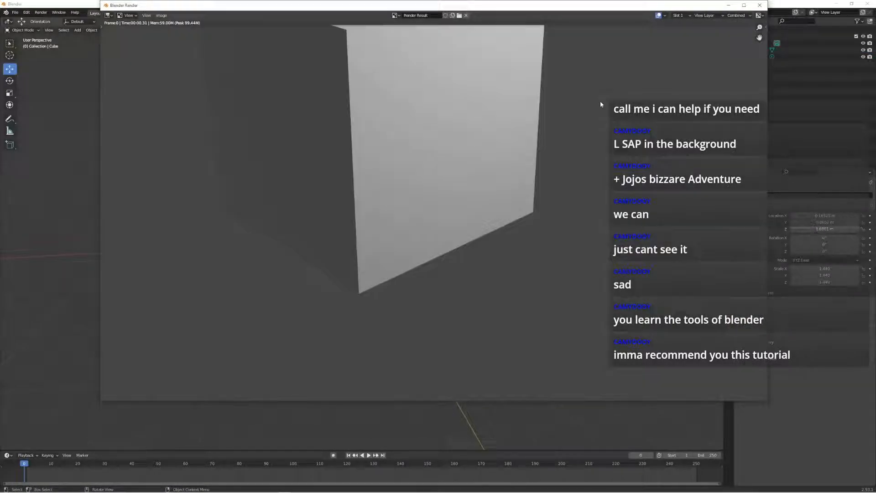
click(760, 5)
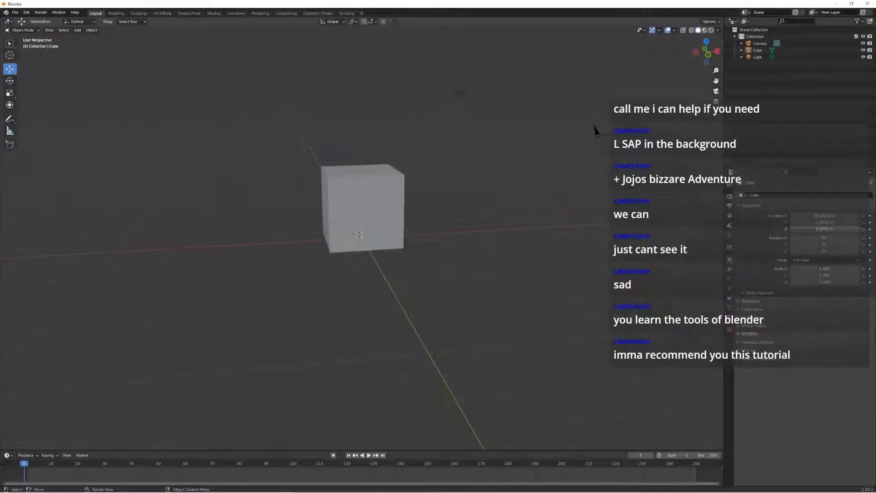
Switch to a new Opera GX window and open the "Learning The Basics of Blender" live stream on YouTube
key(super)
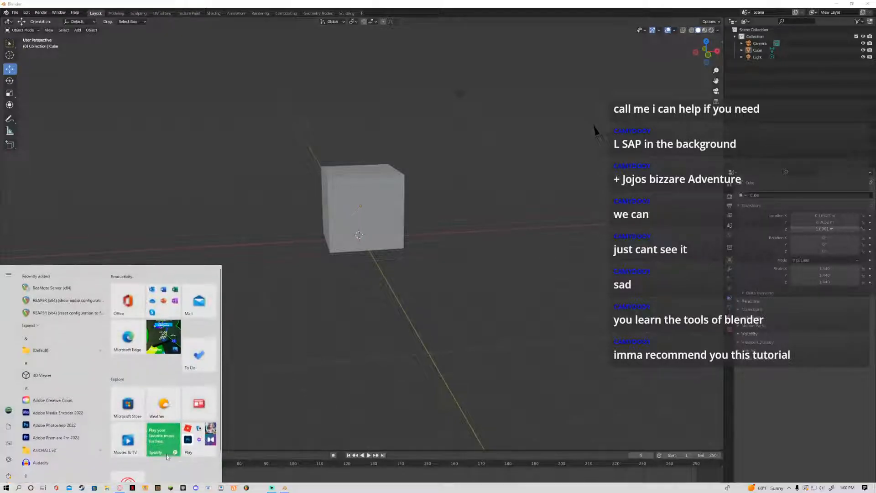
key(super)
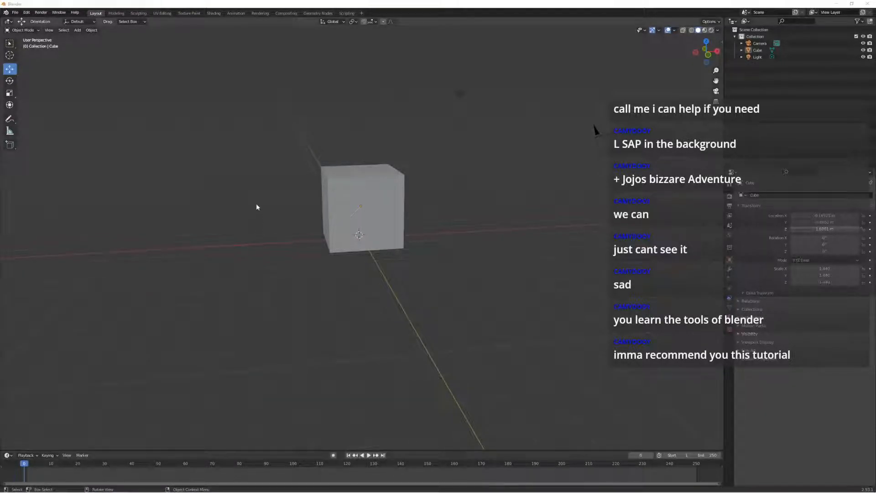
key(super)
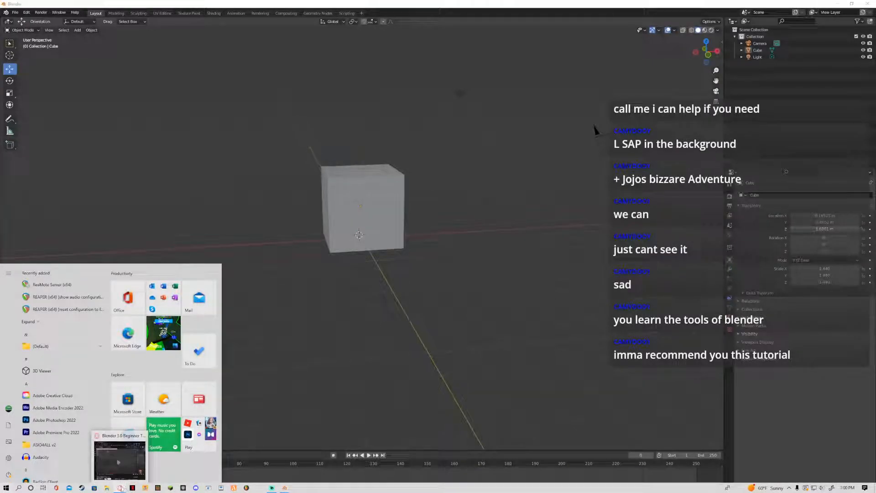
right_click(120, 489)
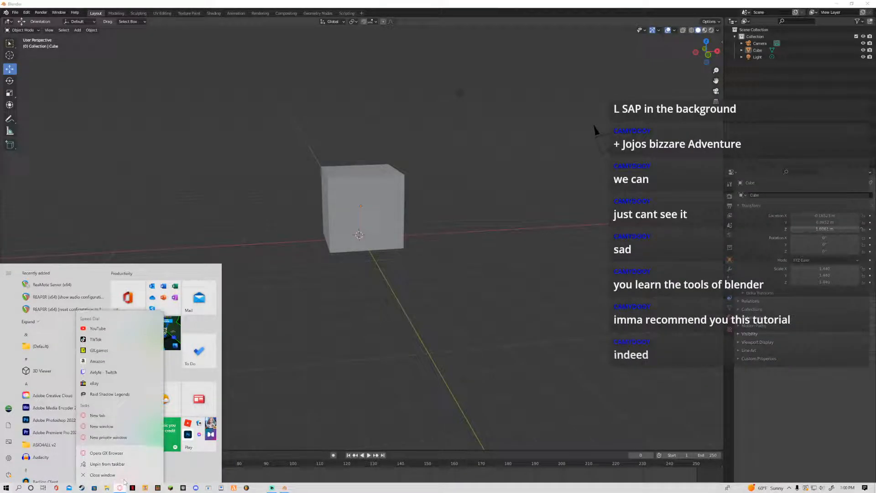
click(123, 453)
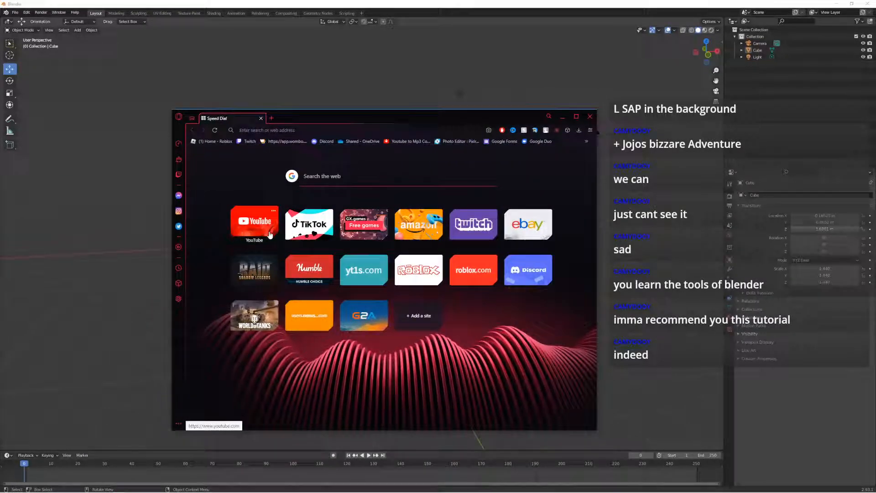
click(327, 213)
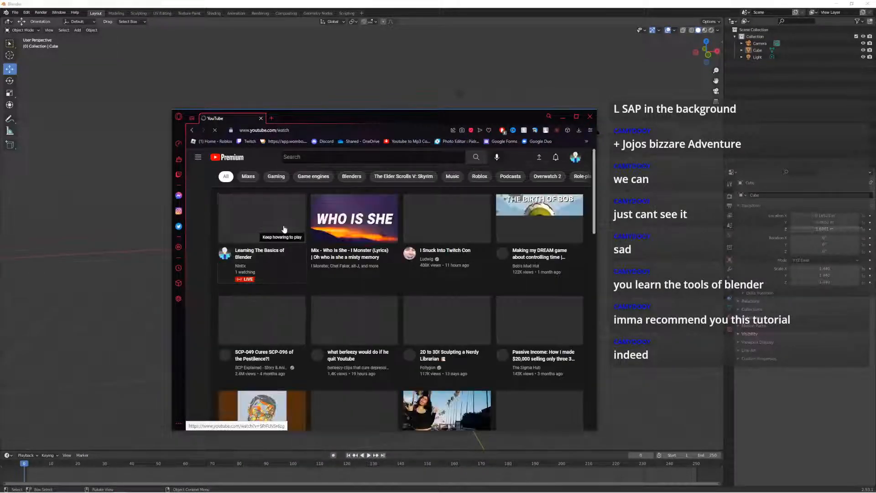
click(281, 227)
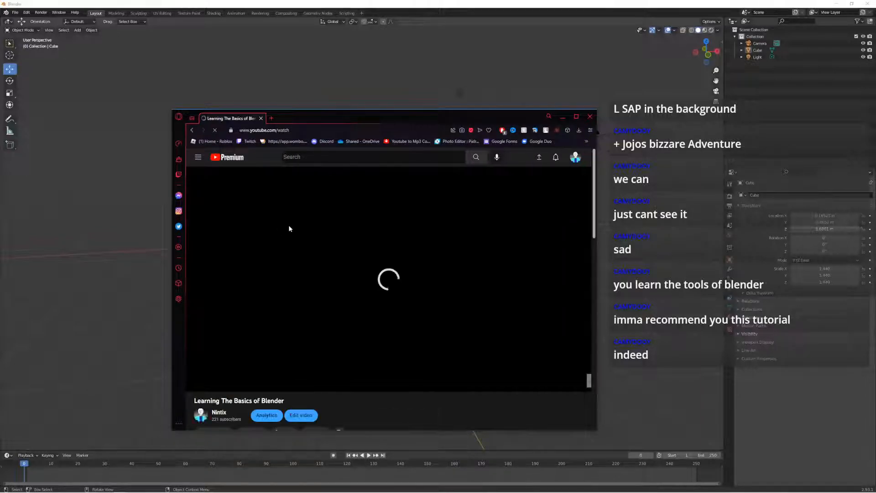
Check the live stream's details and top chat messages, then close the browser window
scroll(507, 299, down, 5)
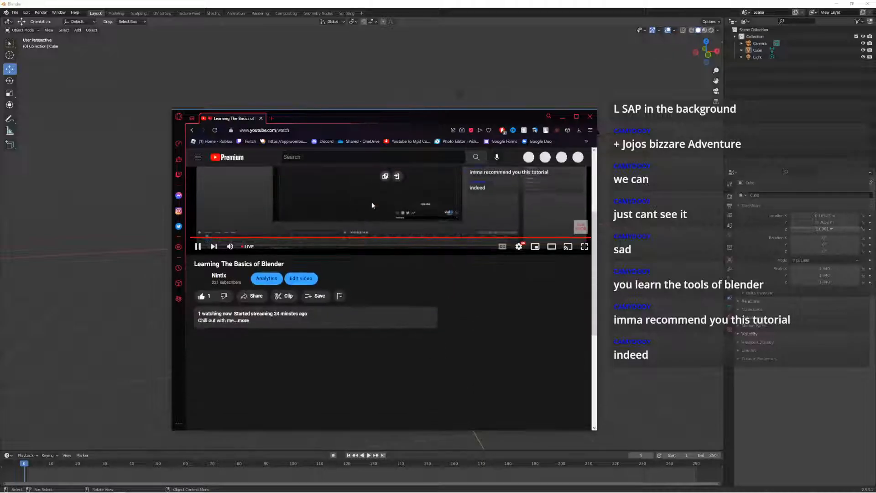
scroll(368, 206, down, 6)
scroll(369, 206, up, 4)
scroll(367, 210, down, 4)
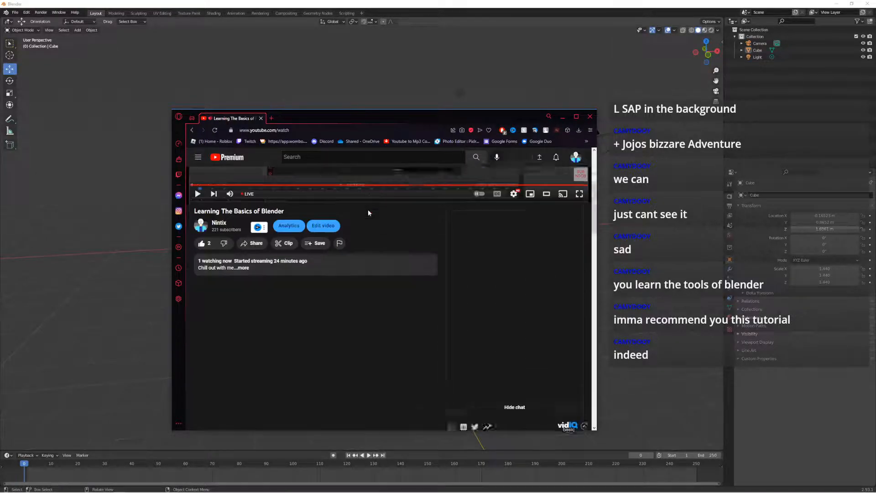
scroll(286, 168, up, 4)
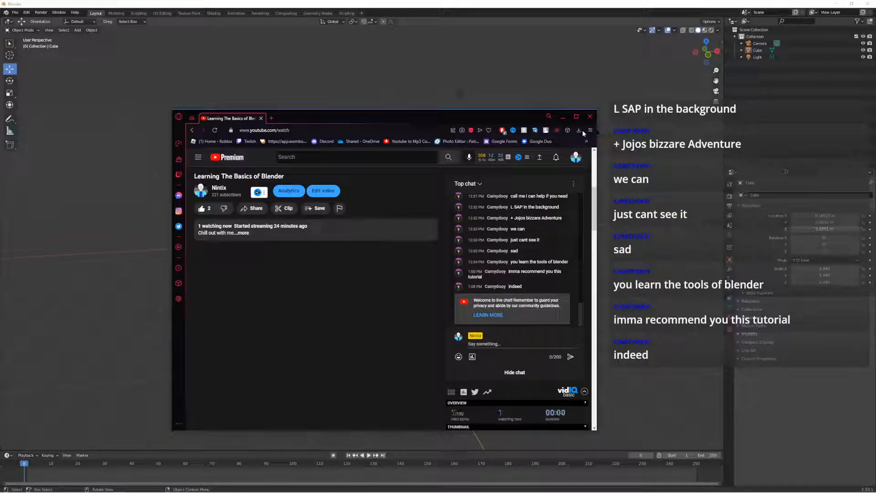
click(590, 116)
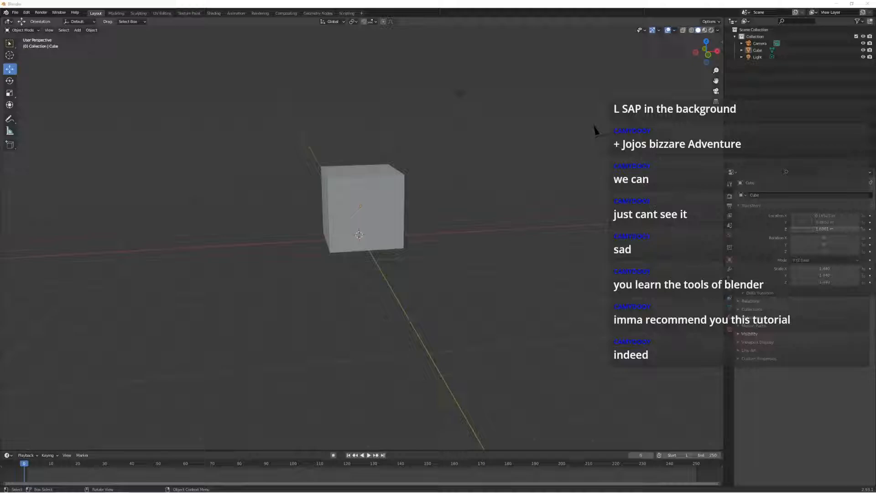
Switch to Discord, check the direct message linking the "Animation for Beginners! (Blender Tutorial)" video, and close the Discord window
key(super)
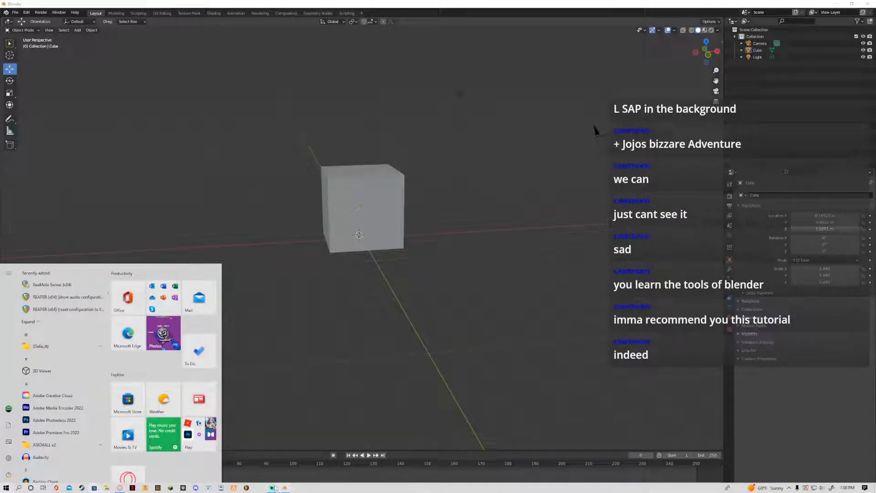
click(195, 488)
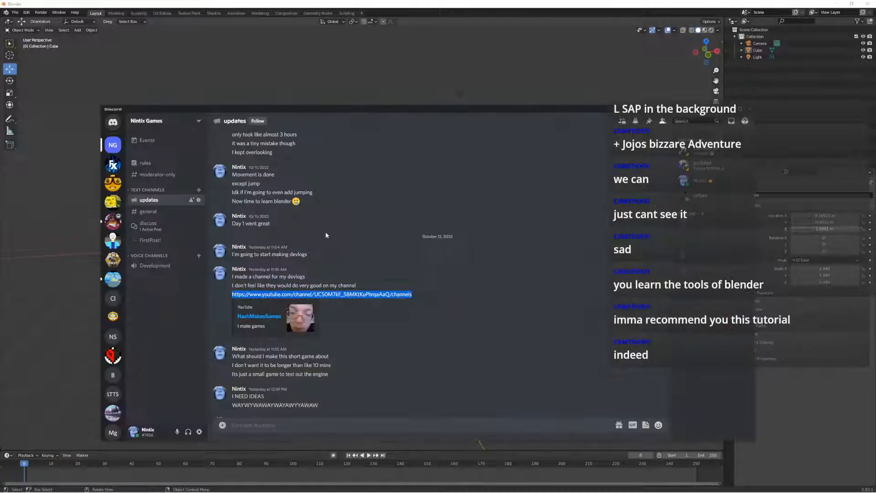
click(749, 110)
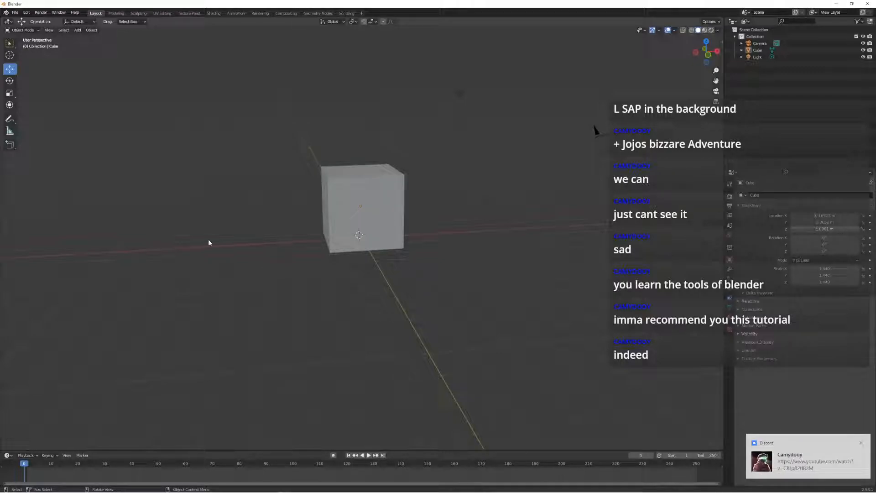
key(super)
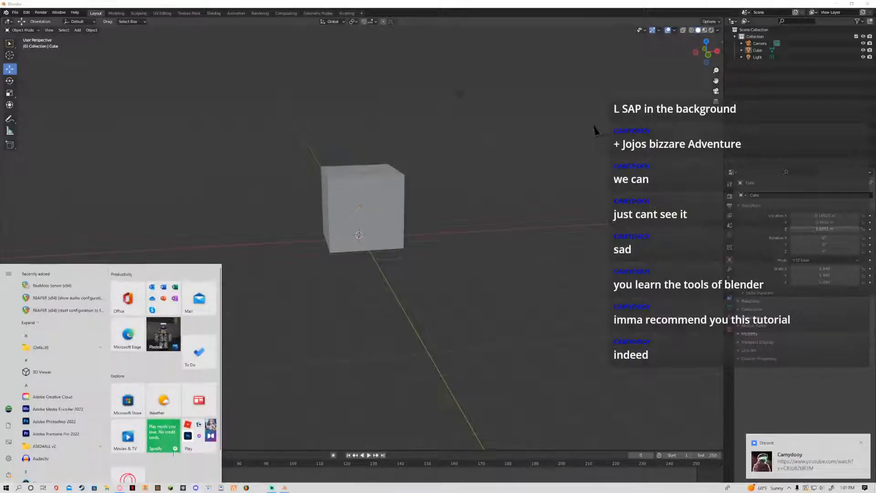
click(196, 488)
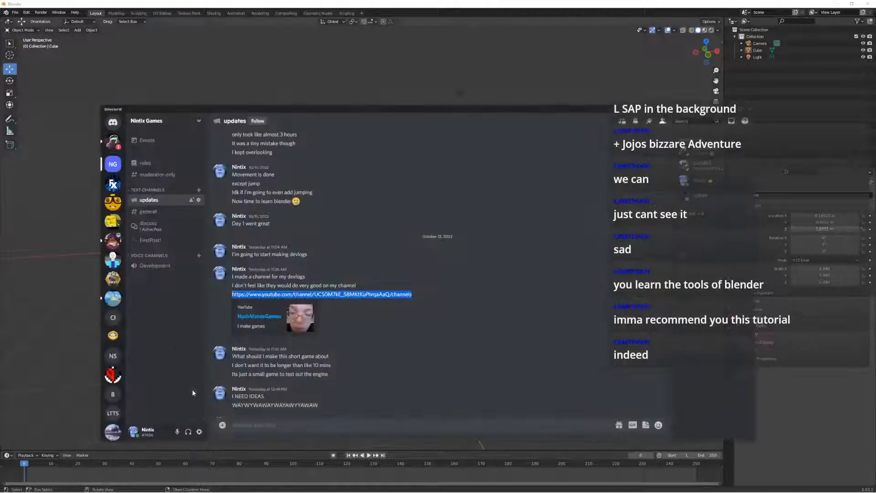
click(121, 149)
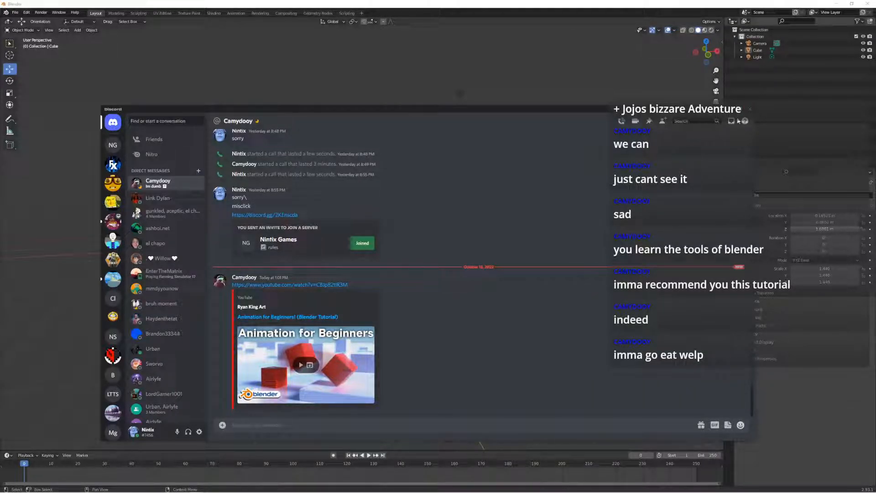
click(749, 109)
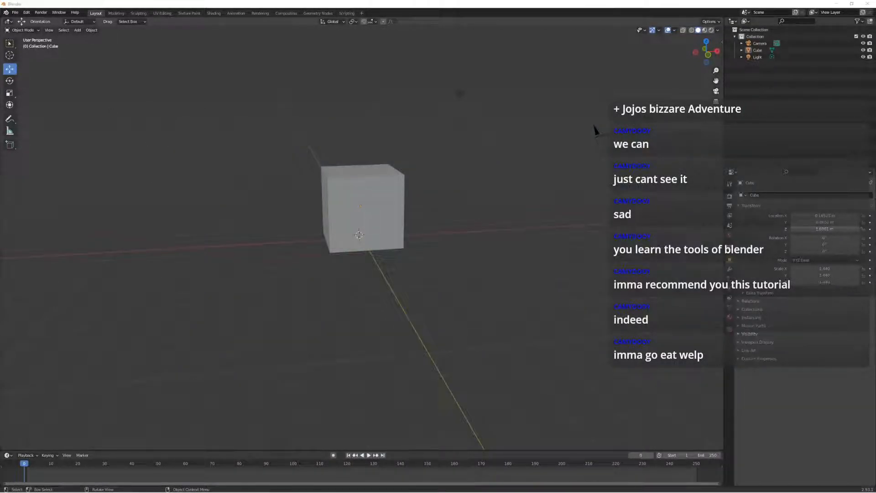
Advance the timeline to frame 2 while viewing the cube and camera from a different side
middle_drag(358, 177, 132, 232)
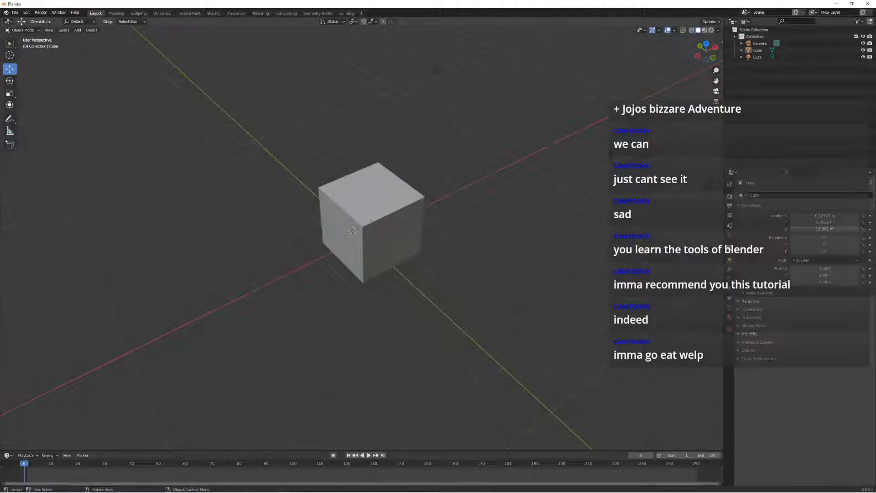
key(Right)
key(Right)
middle_drag(172, 182, 438, 206)
shift+middle_drag(396, 258, 394, 274)
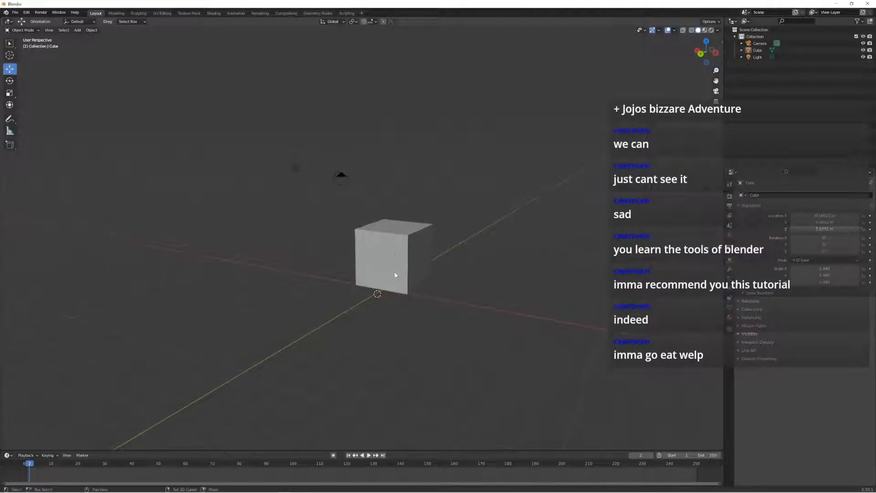
Fly closer to the cube in walk navigation and accept the new viewpoint
key(shift+grave)
key(a)
key(w)
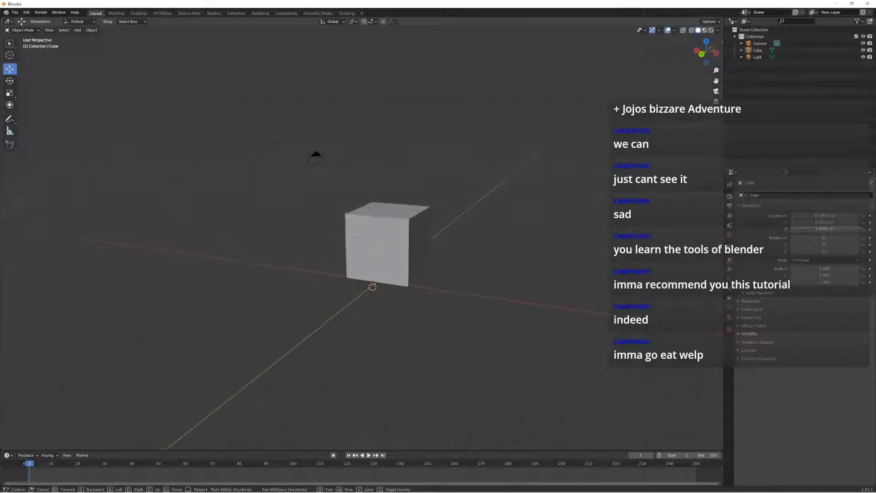
key(w)
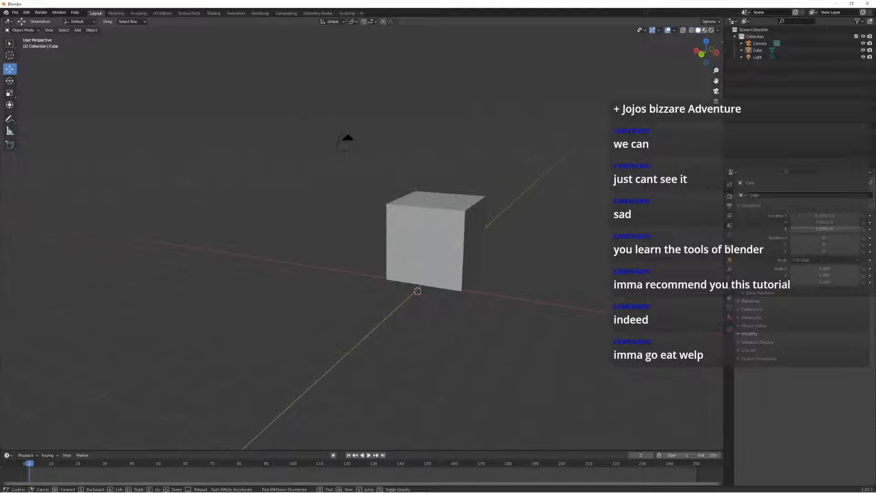
click(361, 237)
Cycle the selection tool to Select Circle and return to the Move tool
key(w)
key(w)
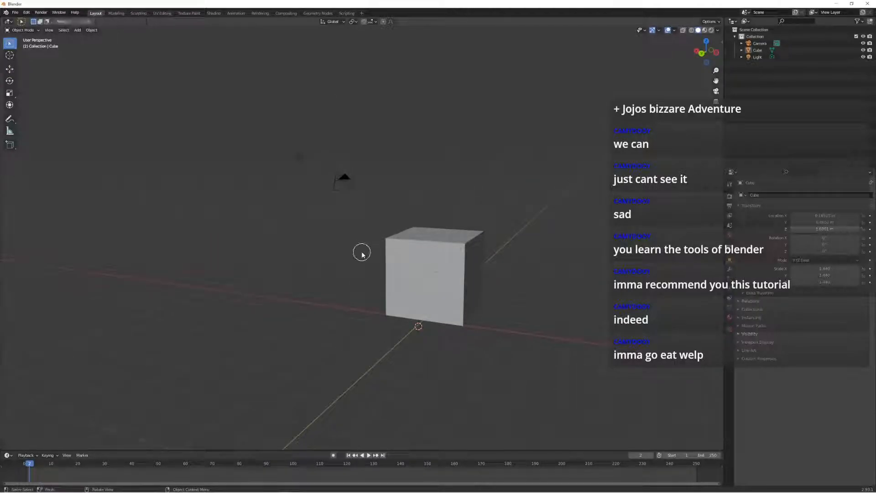
right_click(336, 231)
click(10, 68)
mouse_move(179, 144)
middle_down()
mouse_move(118, 158)
mouse_move(178, 151)
middle_up()
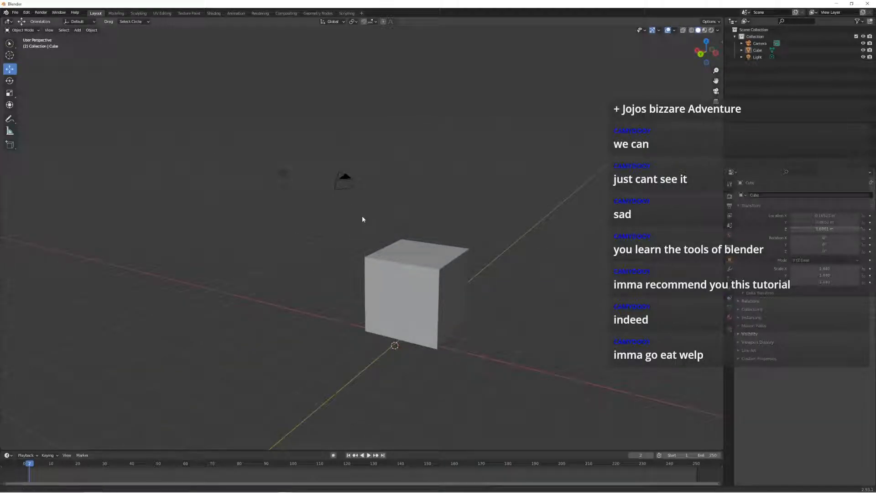
Select the cube and orbit around it to view it from another side
middle_drag(362, 215, 141, 275)
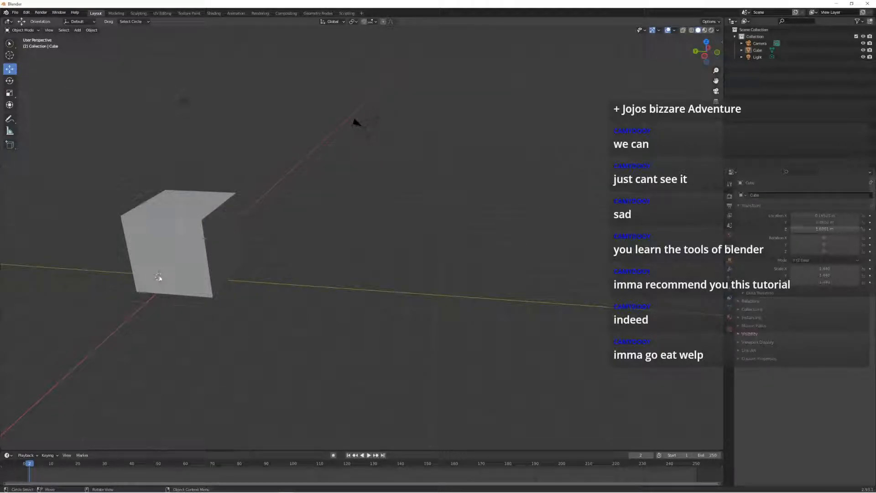
click(161, 276)
middle_drag(258, 196, 358, 148)
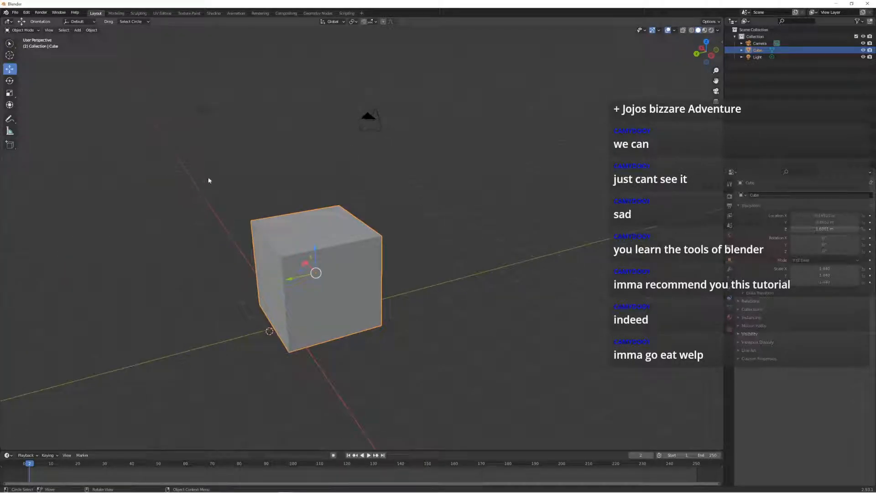
key(super)
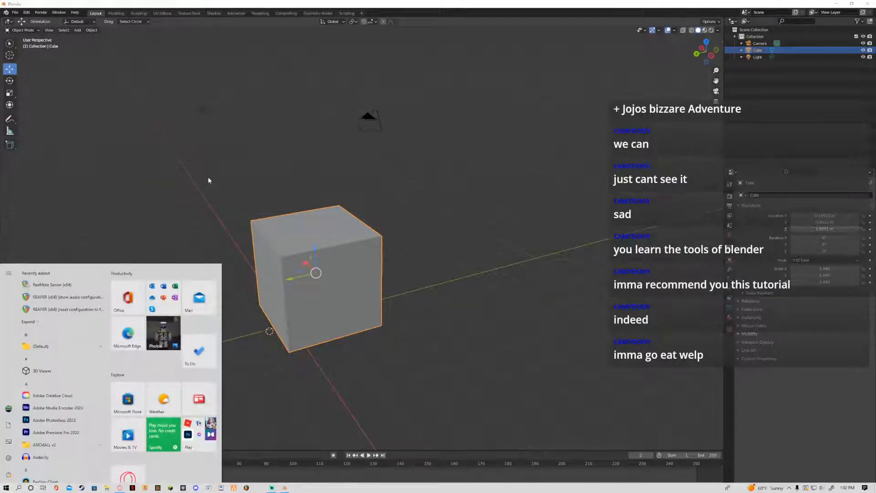
key(super)
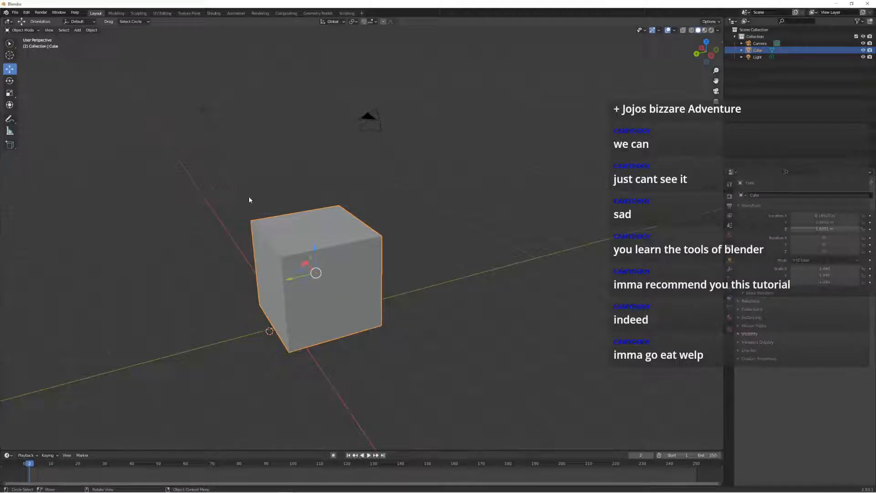
Scale the cube with the Scale tool so it is narrower along the X axis, and deselect it
scroll(293, 242, up, 3)
scroll(215, 198, down, 2)
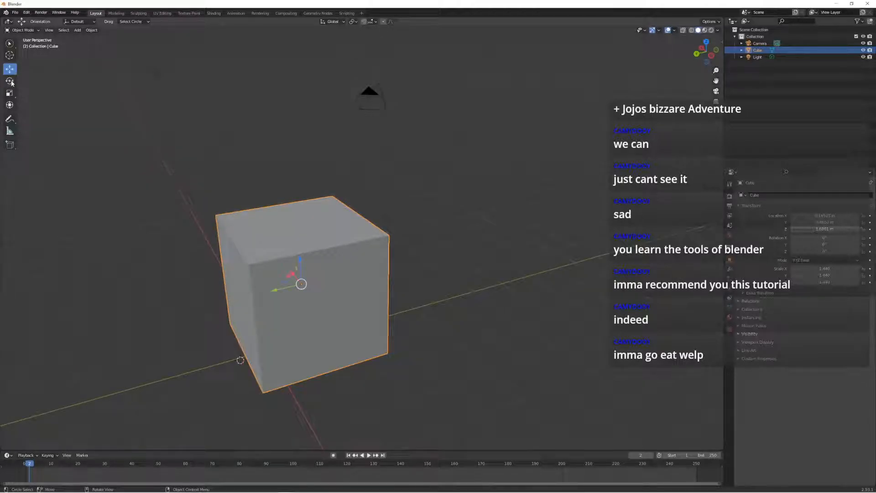
click(9, 94)
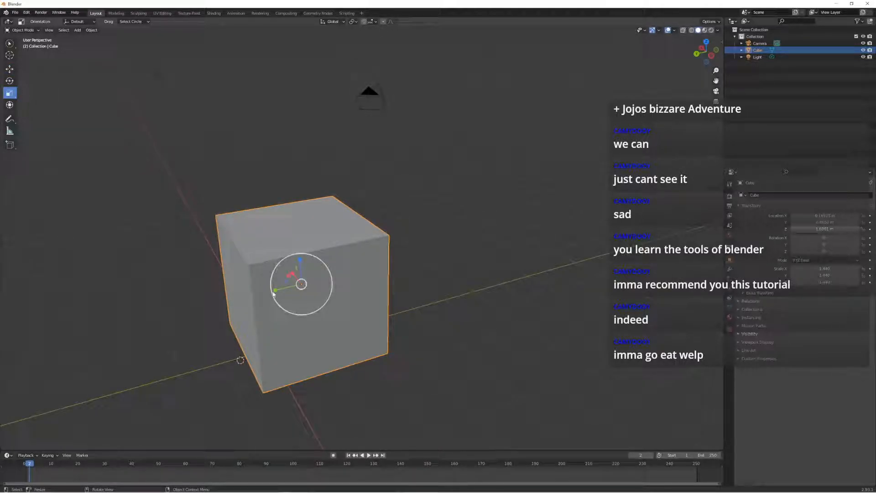
drag(272, 294, 295, 283)
middle_drag(296, 283, 337, 279)
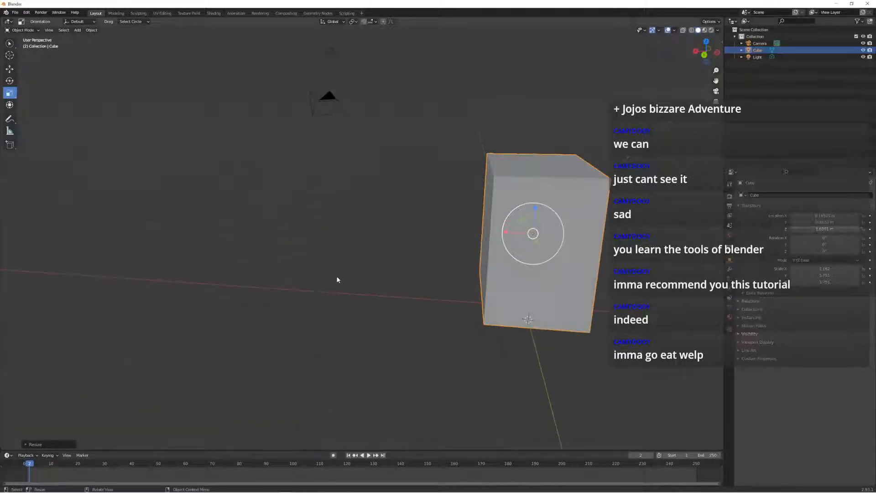
click(519, 232)
click(406, 247)
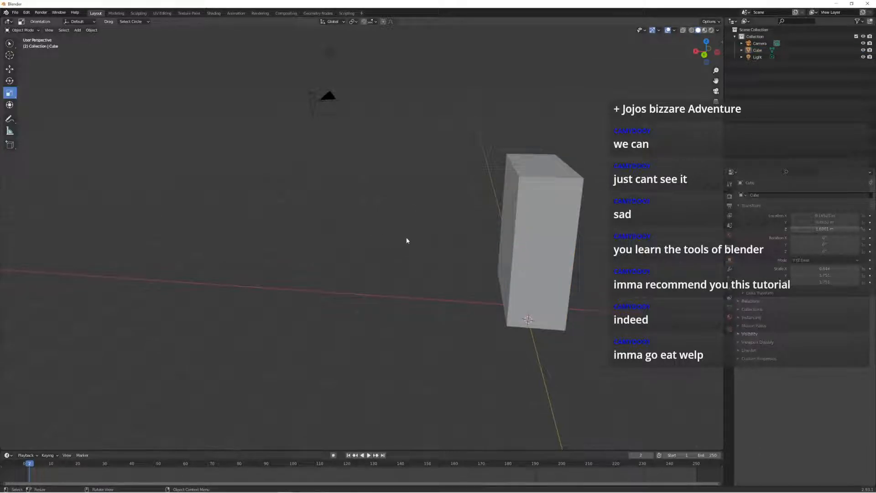
Activate the Move tool and try to select the camera directly in the viewport
scroll(389, 245, down, 1)
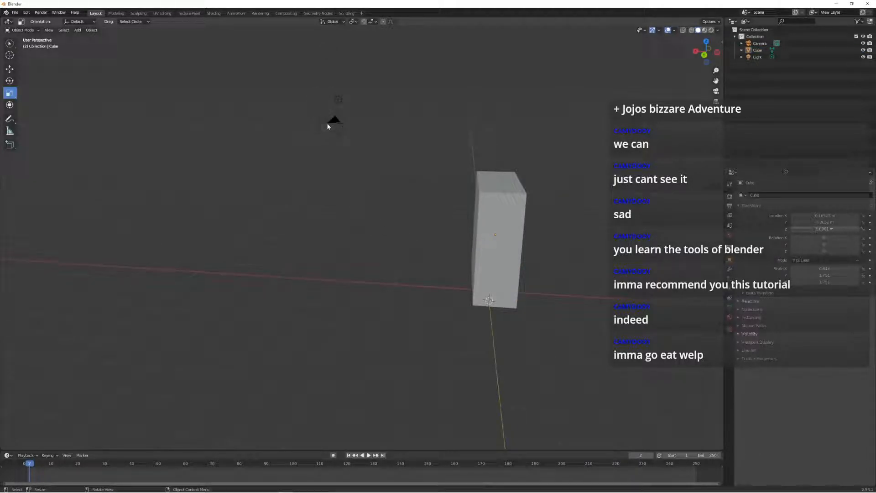
right_click(328, 126)
click(320, 132)
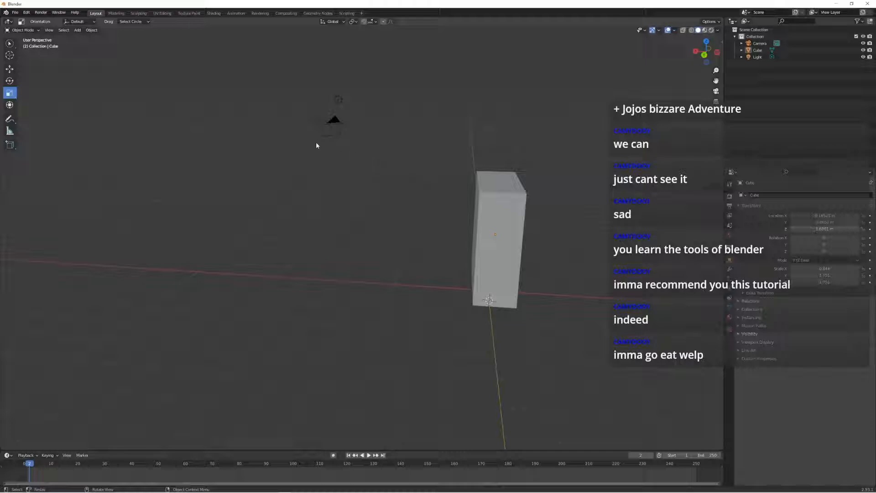
click(11, 71)
drag(333, 120, 334, 122)
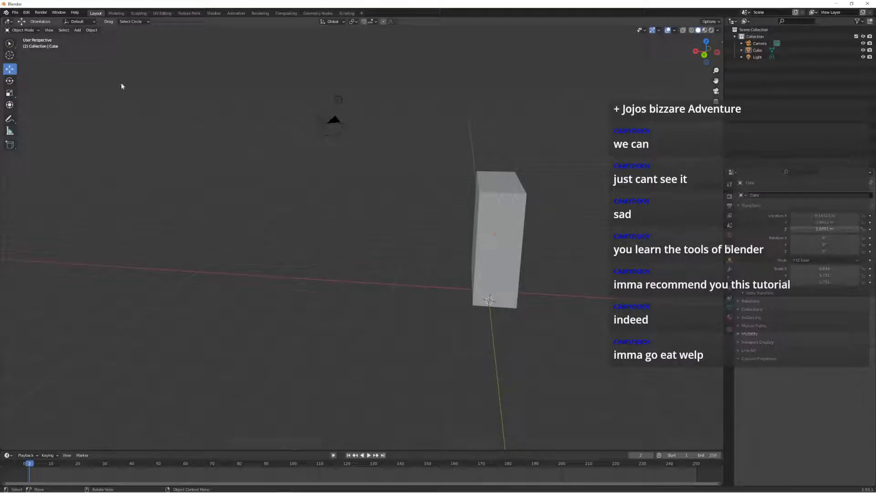
right_click(291, 128)
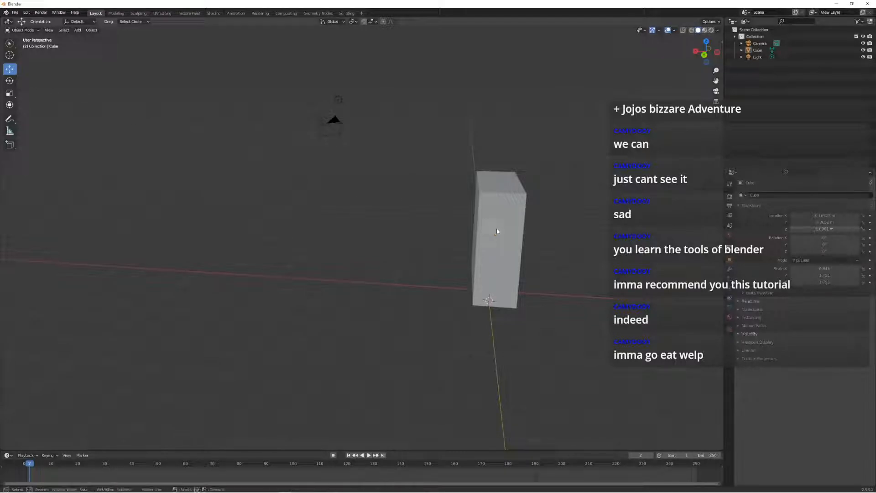
click(495, 228)
click(452, 217)
right_click(445, 214)
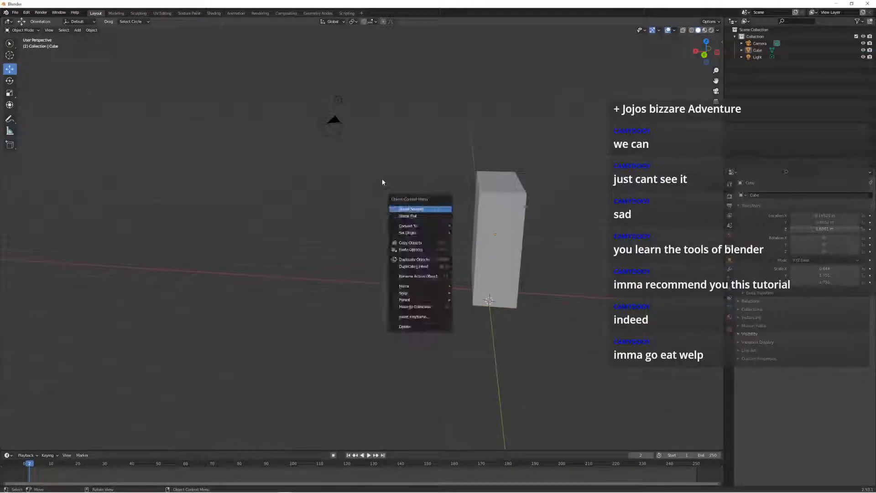
right_click(380, 182)
right_click(378, 124)
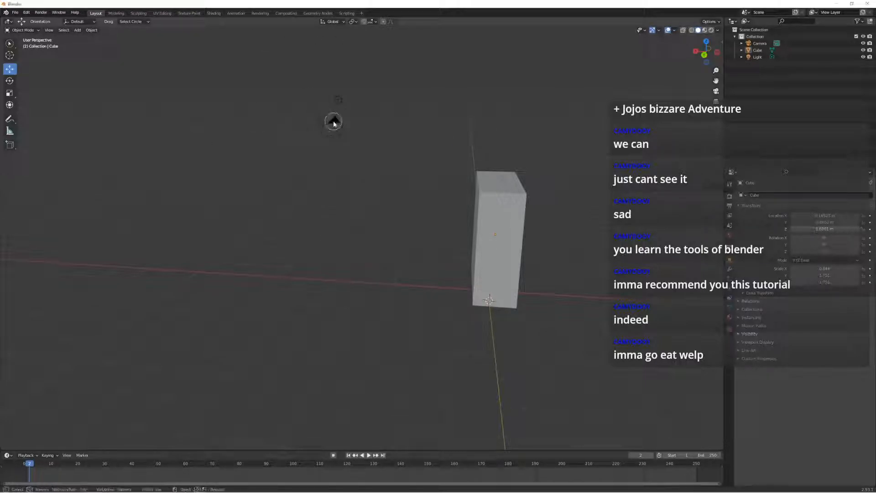
Select the camera, view the scene from the left, and return to a perspective view with nothing selected
click(760, 43)
key(grave)
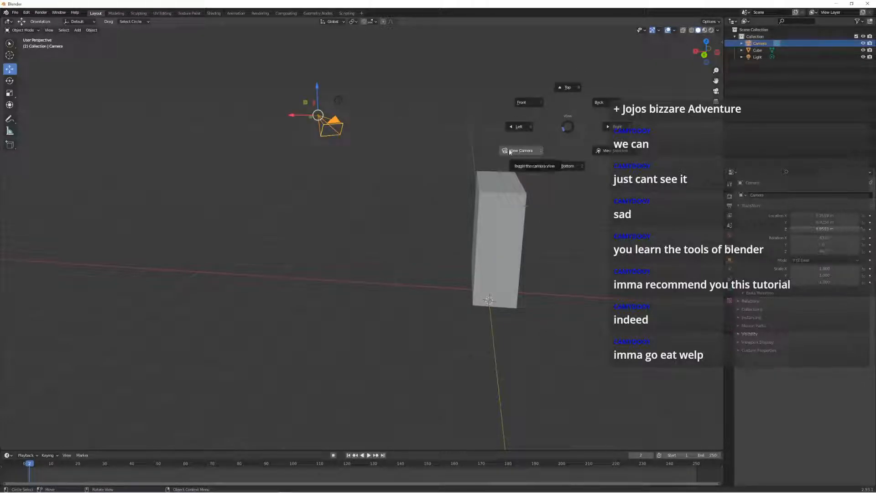
click(450, 132)
right_click(438, 133)
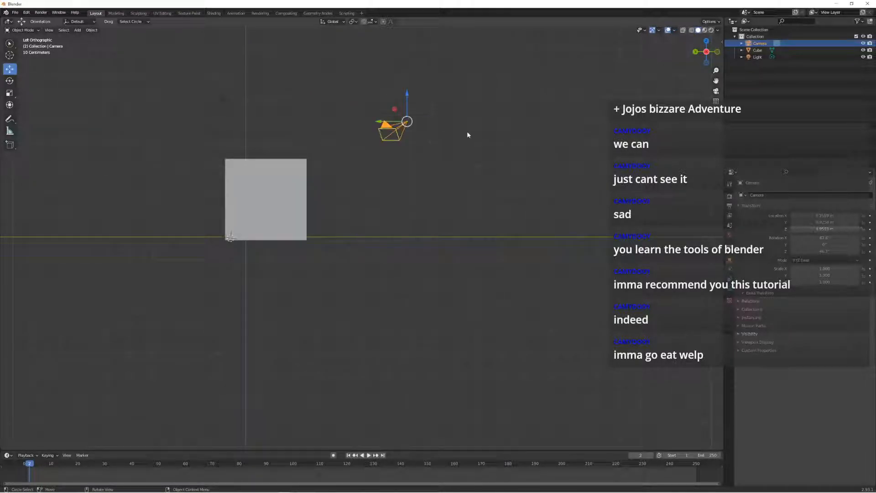
middle_drag(467, 131, 419, 113)
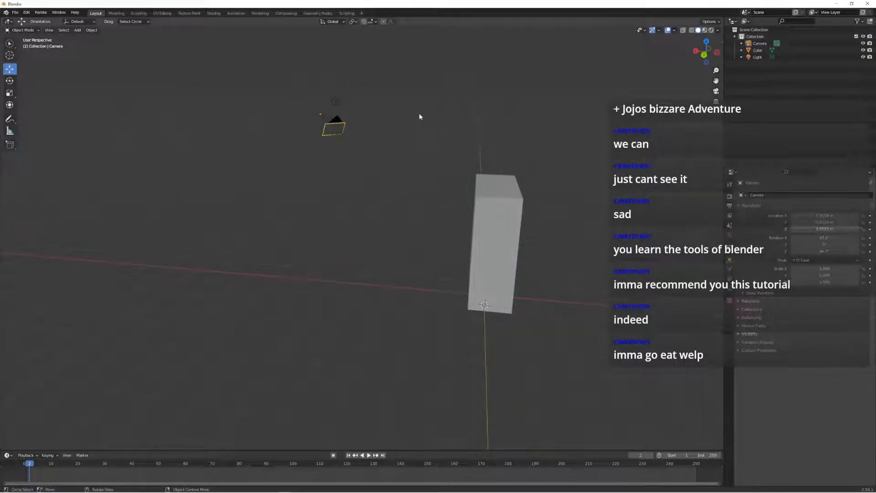
Play the timeline, select the camera and the cube in turn, and stop playback at frame 135 with nothing selected
key(space)
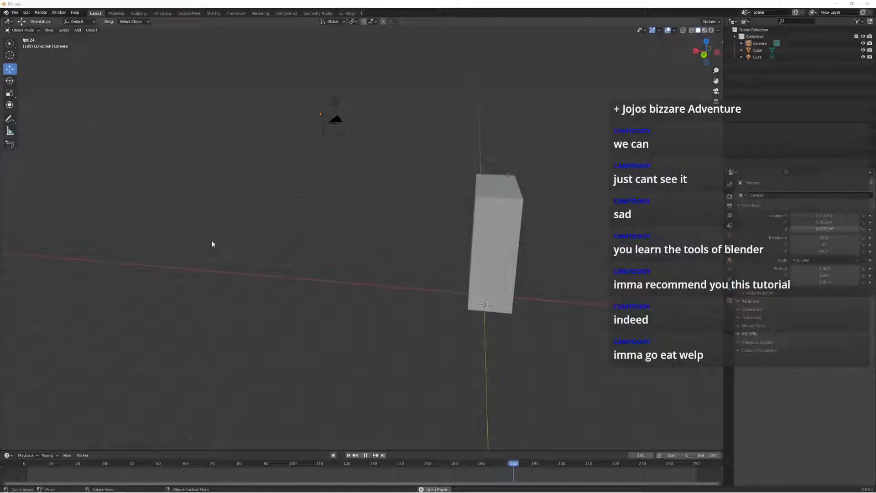
right_click(324, 126)
click(754, 44)
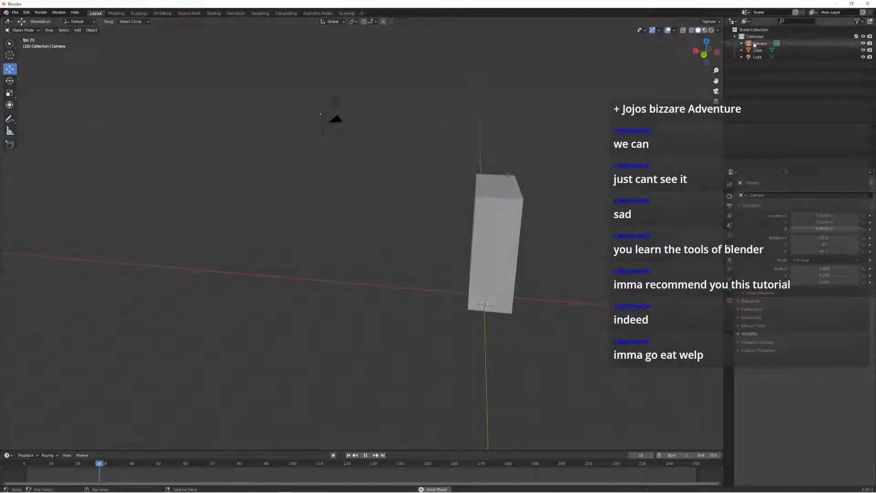
click(754, 44)
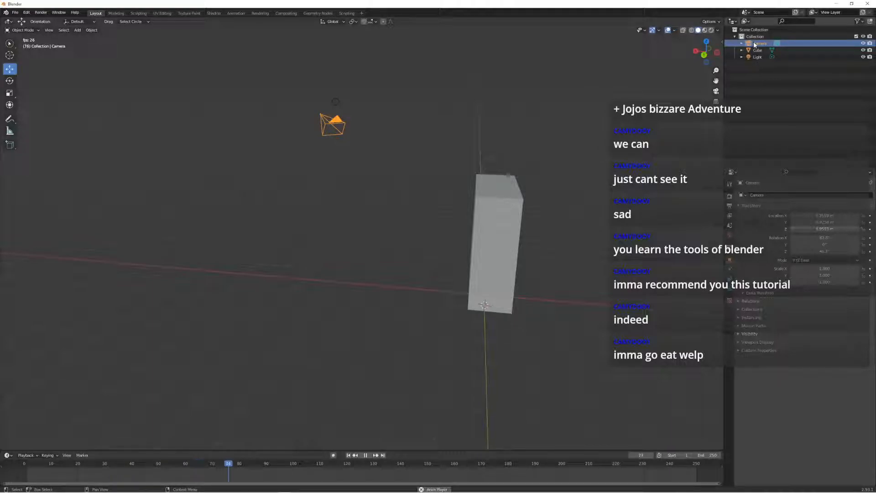
click(510, 205)
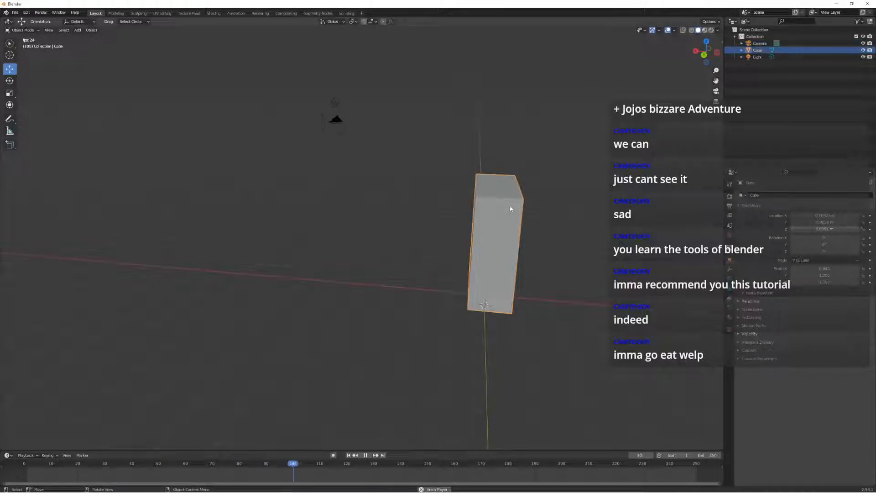
click(365, 455)
click(428, 220)
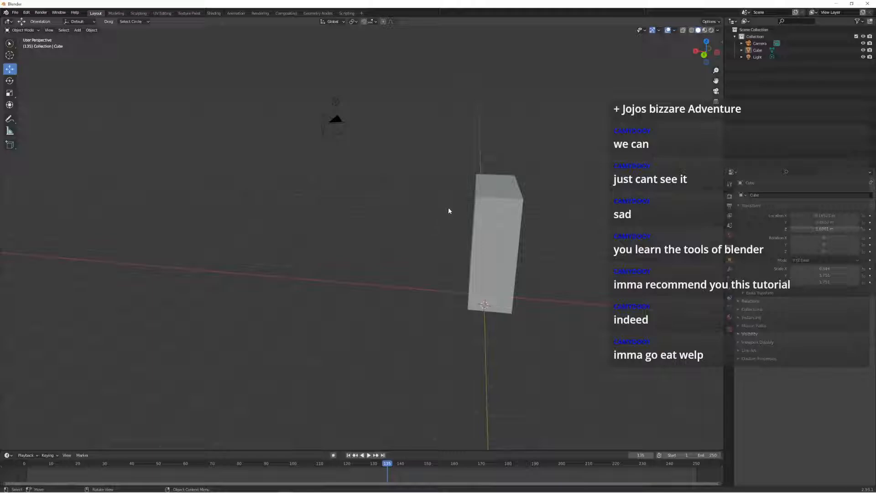
Select the cube and move it slightly upward
right_click(481, 235)
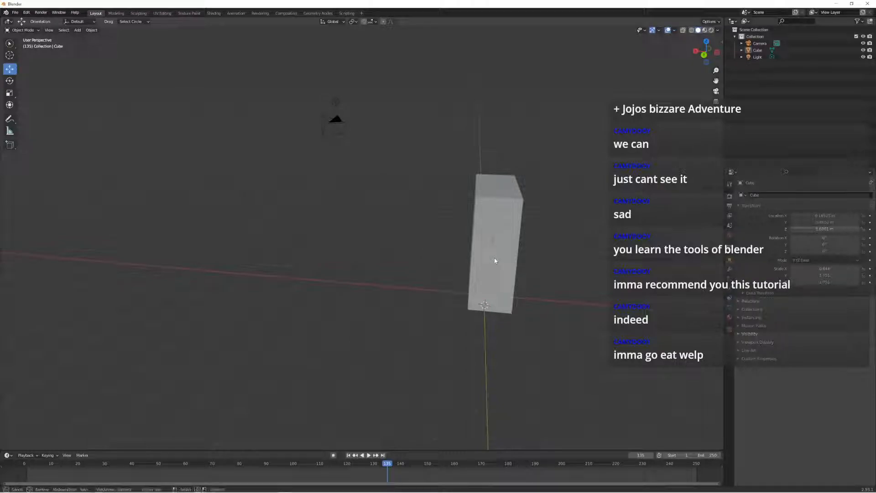
drag(491, 239, 490, 234)
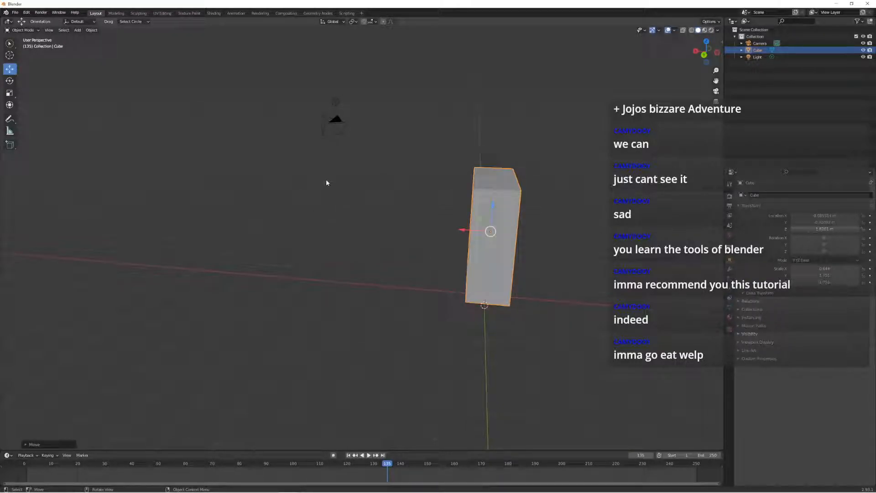
mouse_move(326, 182)
middle_down()
mouse_move(376, 183)
mouse_move(358, 188)
mouse_move(336, 172)
middle_up()
Duplicate the cube, place the copy beside the original, and delete that copy
key(shift+d)
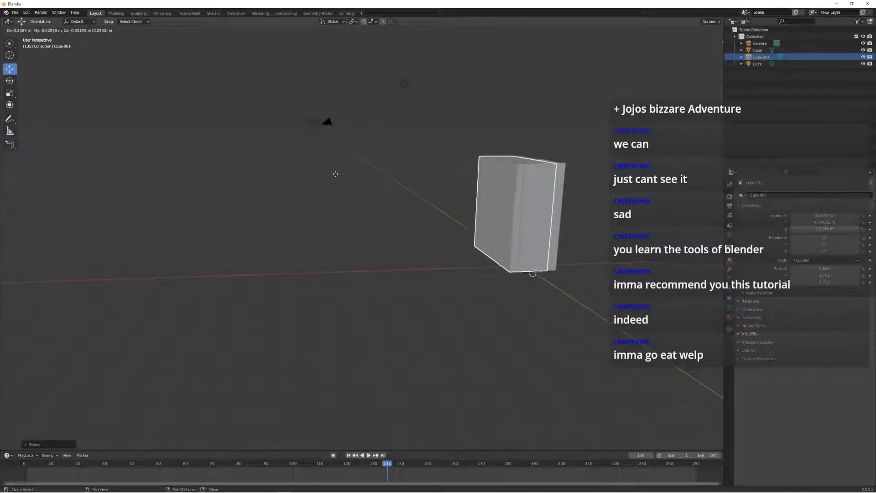
click(279, 152)
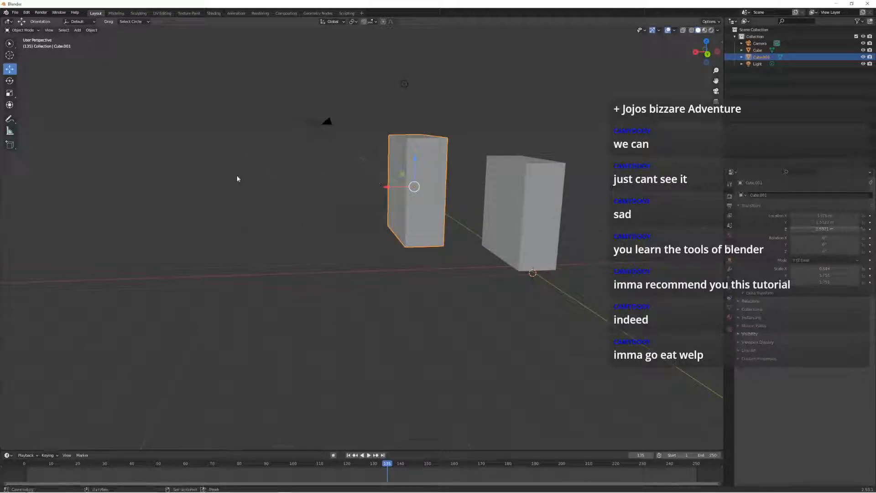
right_click(404, 163)
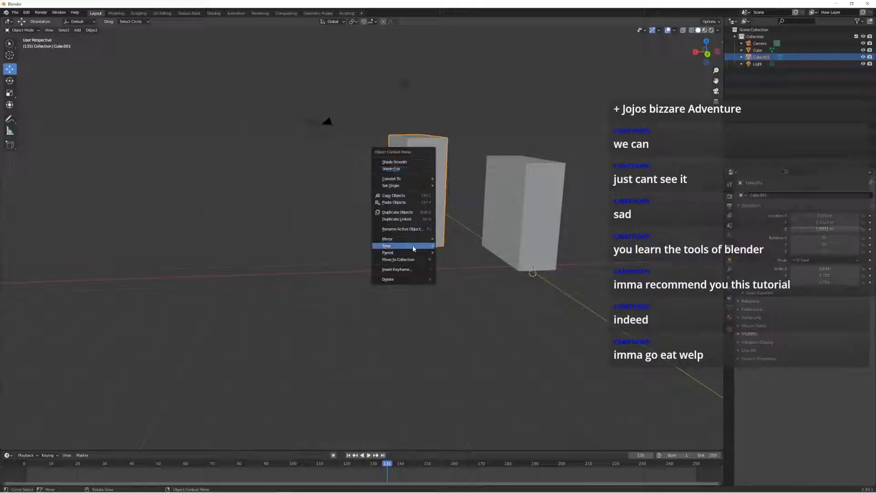
click(397, 279)
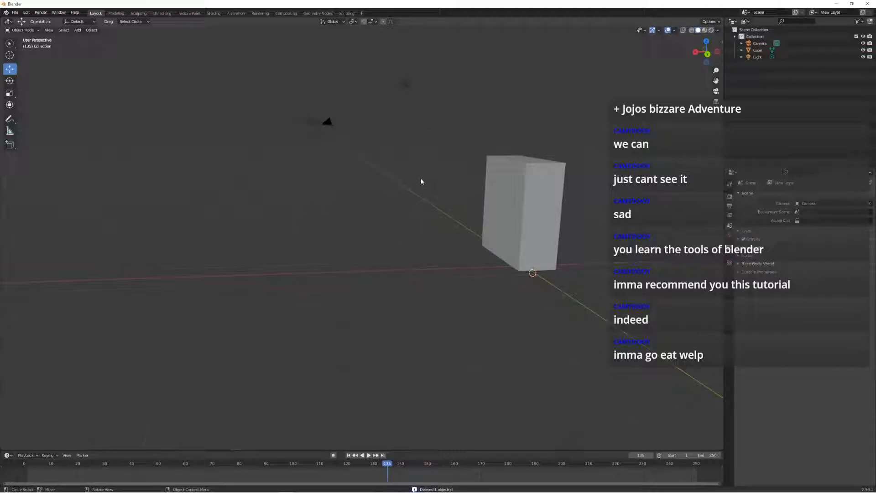
View the scene from the bottom and from the left, and return to a perspective view
mouse_move(420, 181)
middle_down()
mouse_move(406, 184)
mouse_move(412, 180)
middle_up()
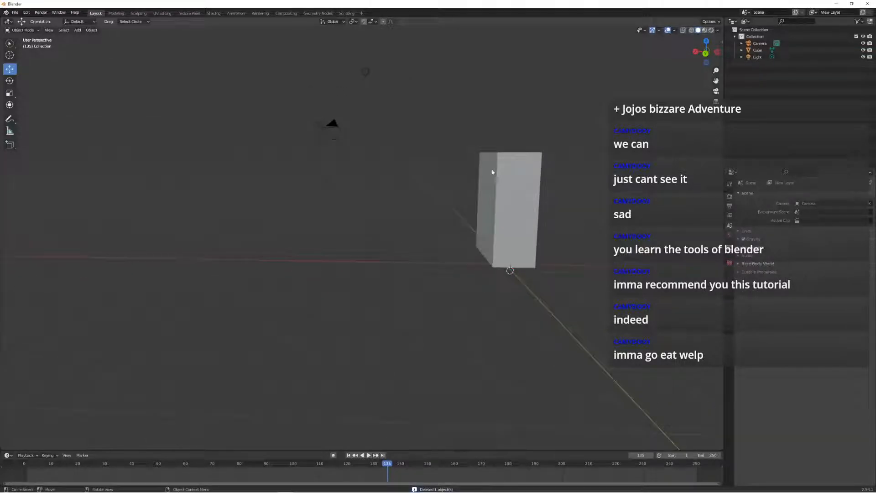
click(704, 42)
click(707, 53)
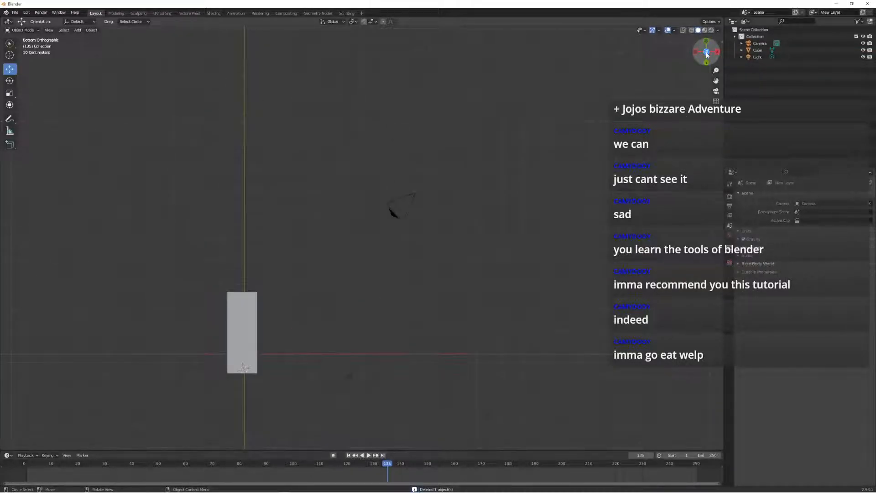
click(696, 54)
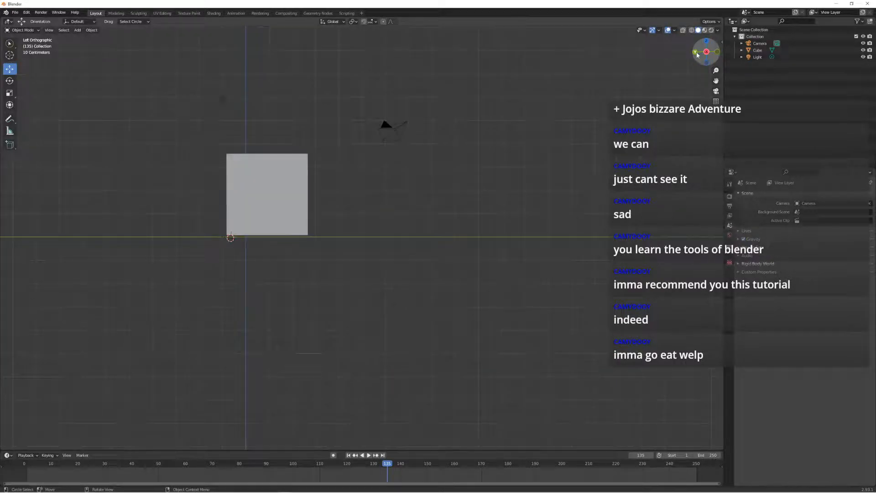
middle_drag(611, 138, 644, 147)
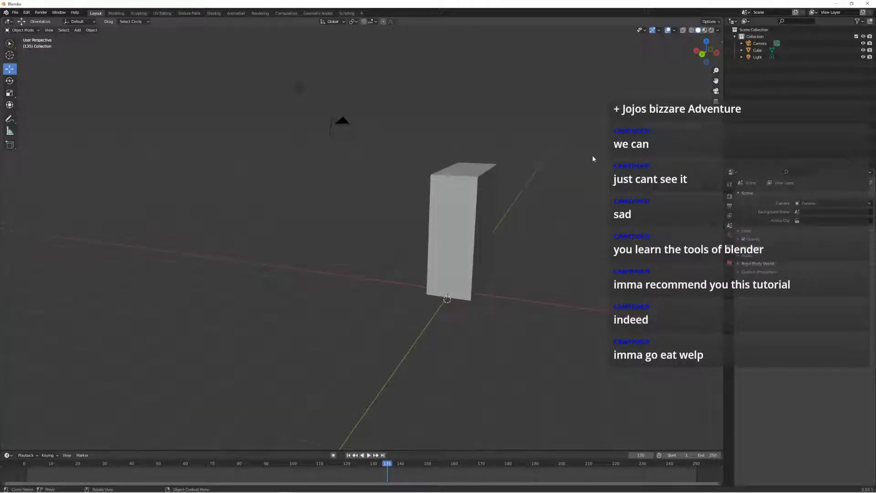
mouse_move(592, 158)
middle_down()
mouse_move(612, 150)
mouse_move(579, 158)
middle_up()
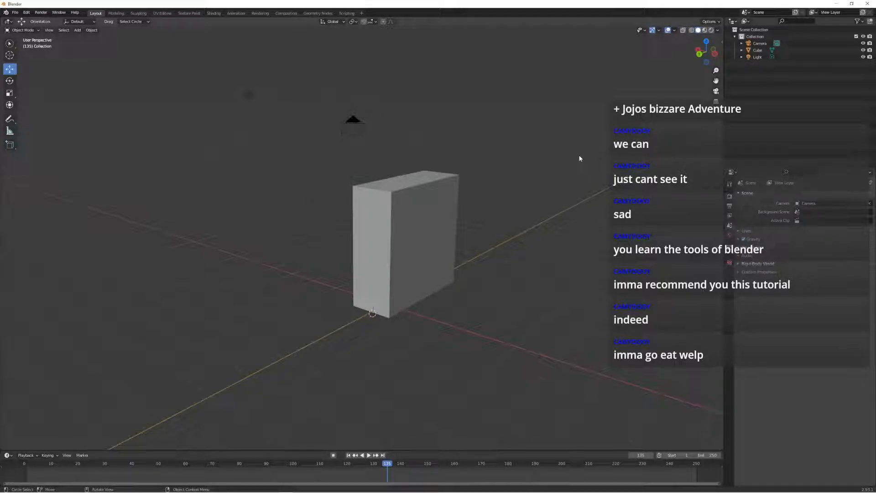
Look at the scene in the front, right and top views, and return to a perspective view
key(KP_1)
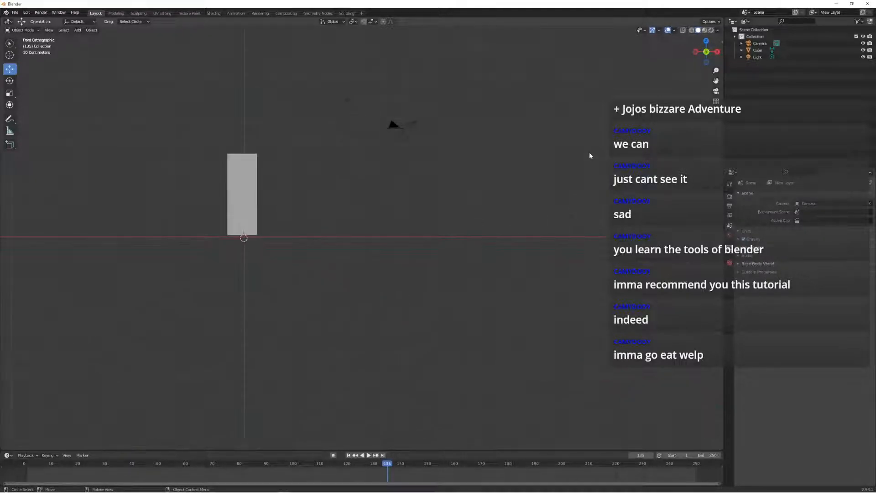
key(KP_2)
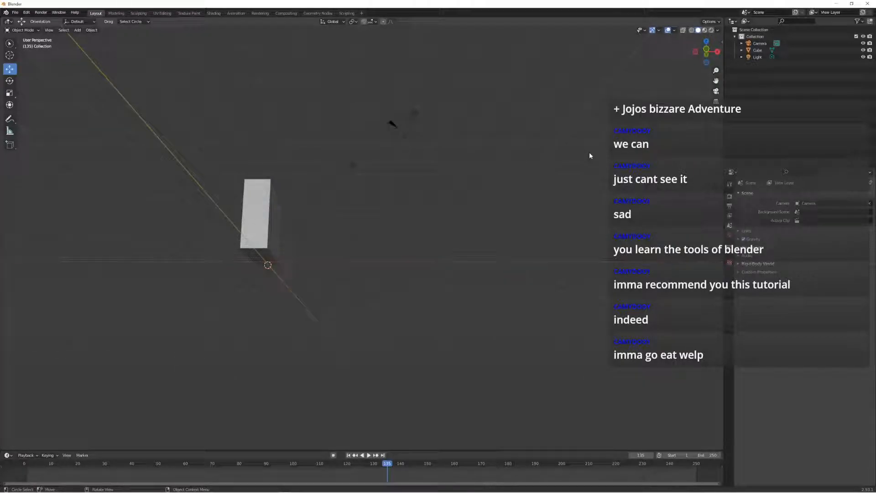
key(KP_3)
key(KP_6)
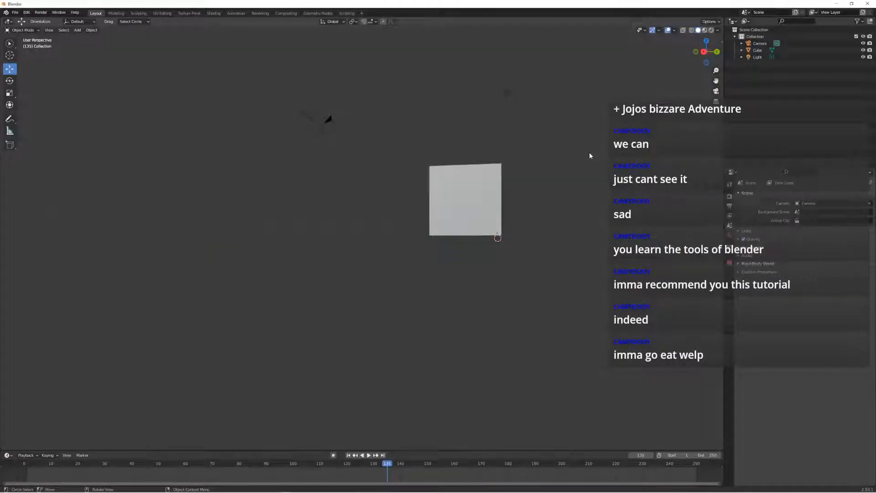
key(KP_7)
right_click(589, 154)
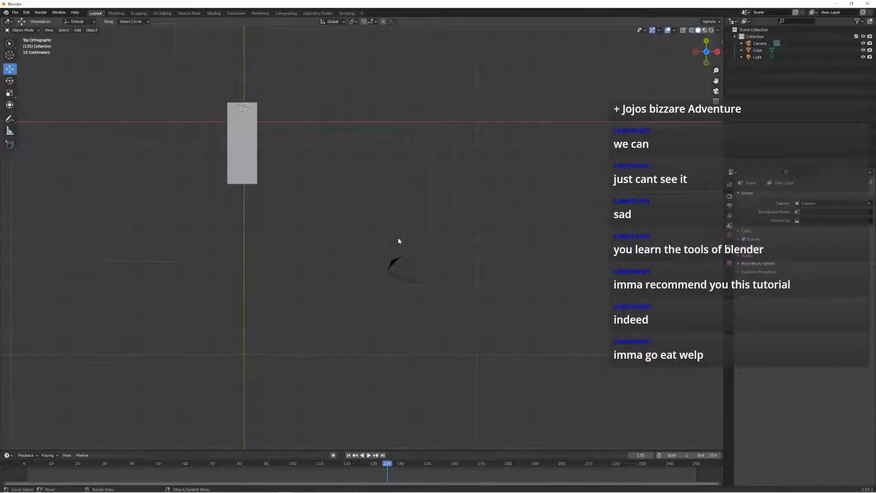
middle_drag(399, 242, 482, 178)
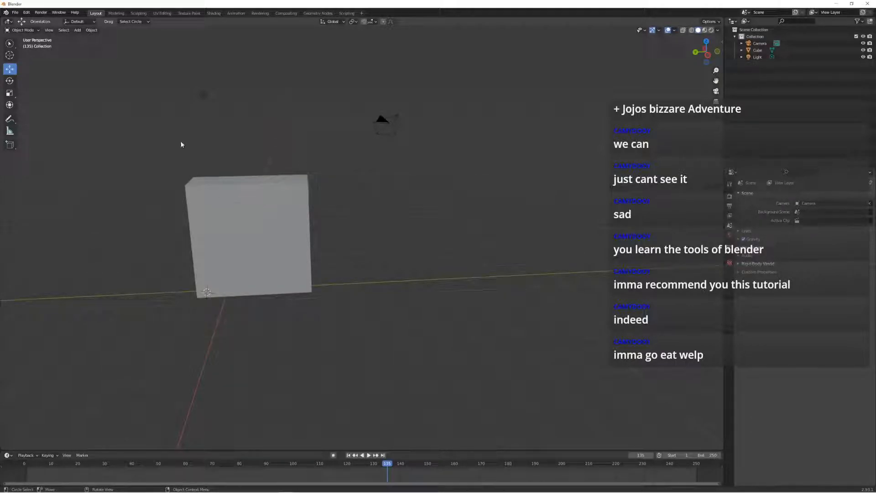
Select and deselect the camera, and try to circle-select the cube
click(756, 43)
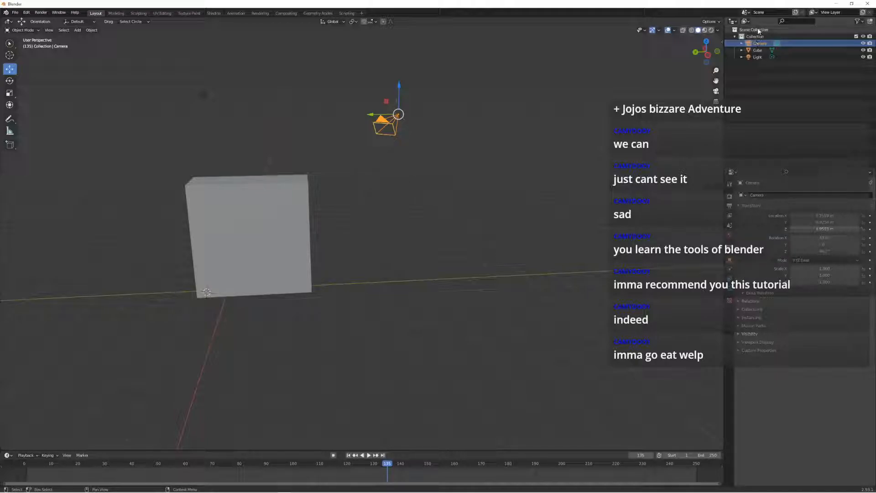
click(517, 237)
mouse_move(335, 250)
middle_down()
mouse_move(293, 234)
mouse_move(308, 233)
middle_up()
key(c)
drag(241, 216, 349, 241)
click(416, 183)
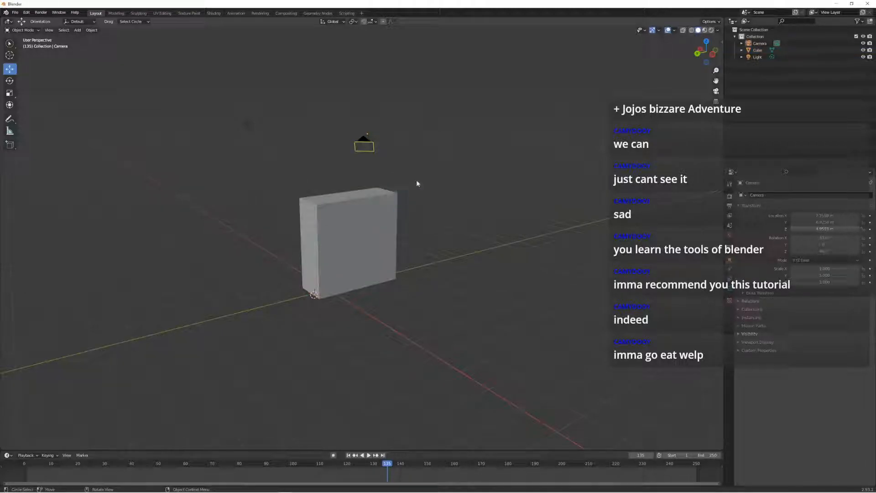
Compare the wireframe, solid, material preview and rendered viewport shading modes, and return to solid shading
click(691, 31)
click(698, 30)
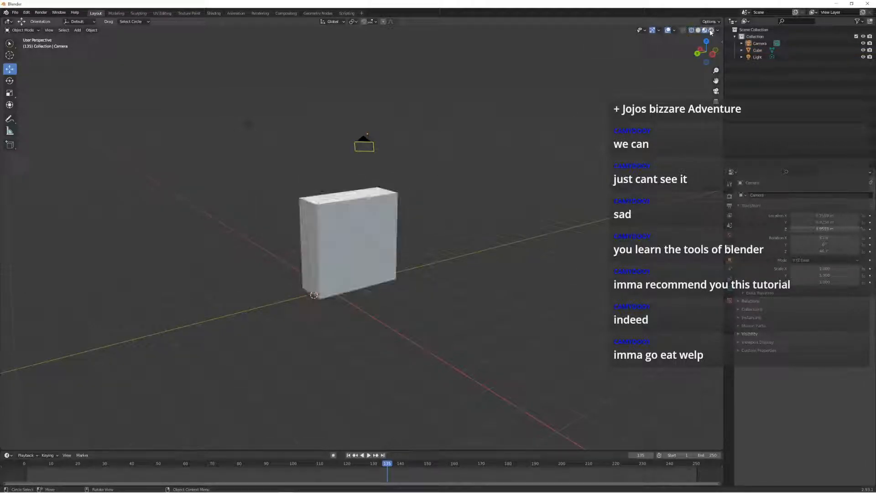
click(711, 30)
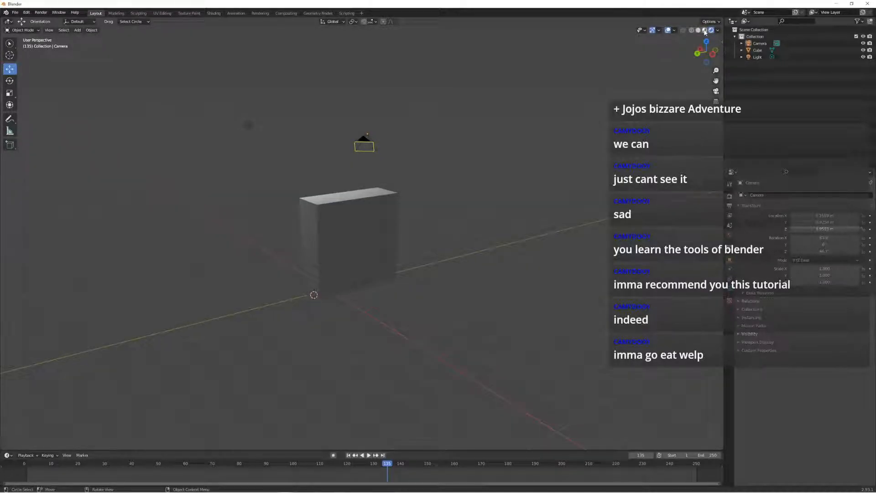
click(698, 30)
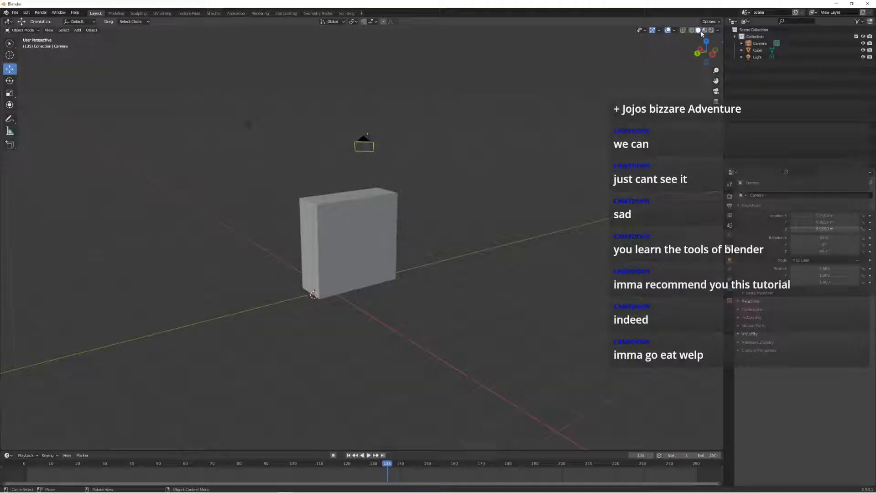
click(705, 31)
click(699, 31)
click(710, 30)
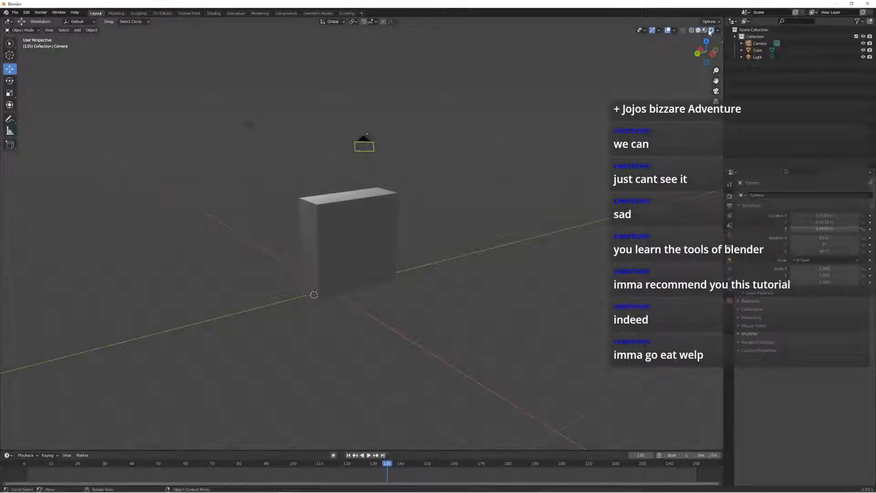
mouse_move(568, 116)
middle_down()
mouse_move(625, 108)
mouse_move(609, 113)
middle_up()
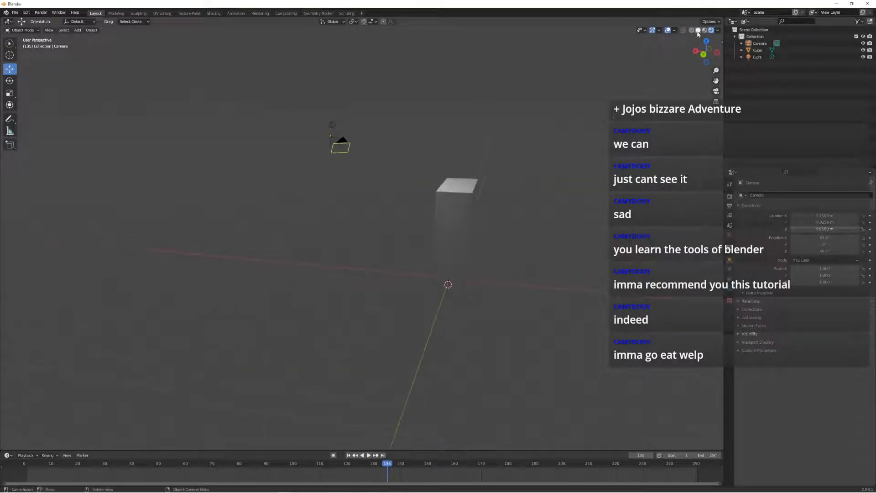
click(698, 30)
Select the cube and look through the scene, tool and output properties
middle_drag(529, 116, 469, 147)
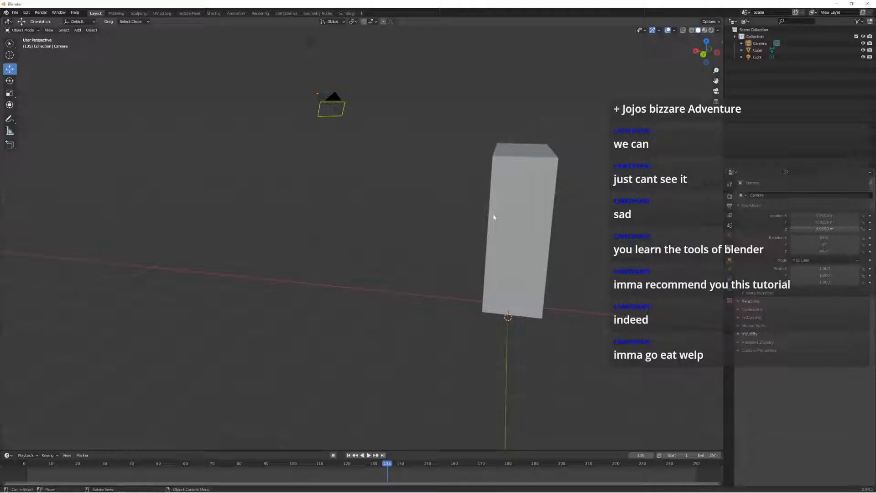
middle_drag(520, 211, 555, 205)
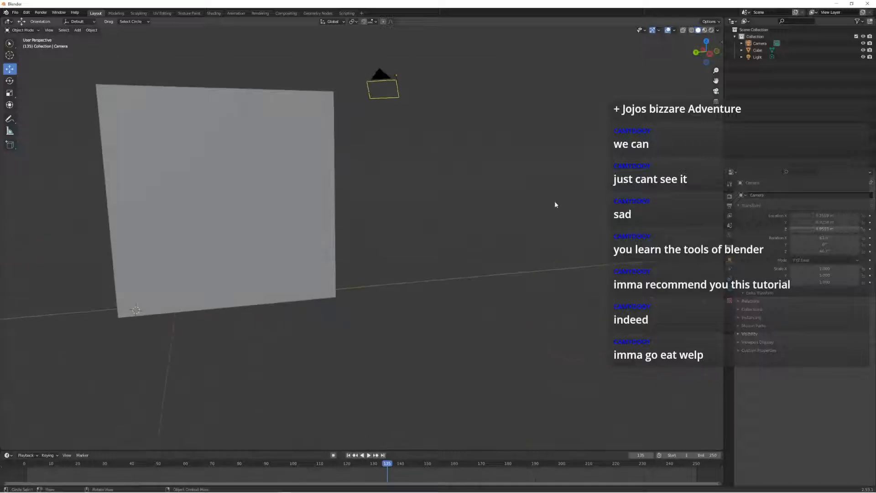
click(758, 50)
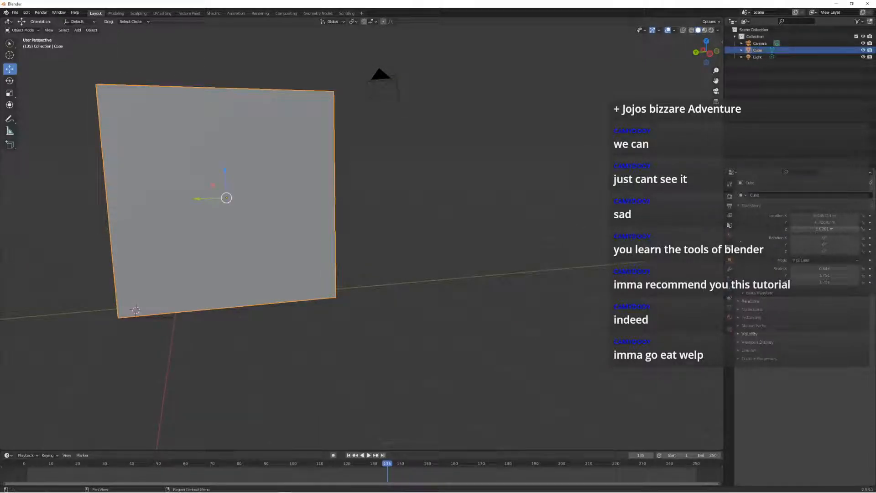
click(729, 225)
click(730, 184)
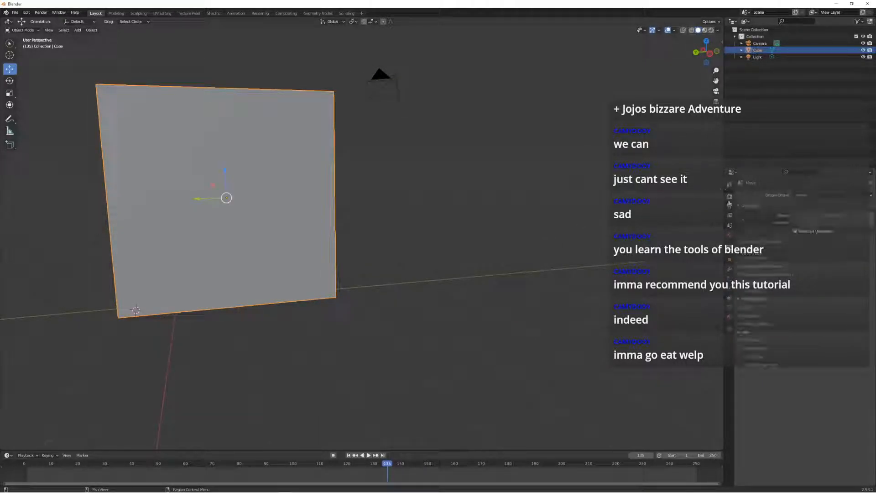
click(730, 206)
middle_drag(600, 217, 645, 227)
scroll(645, 226, down, 4)
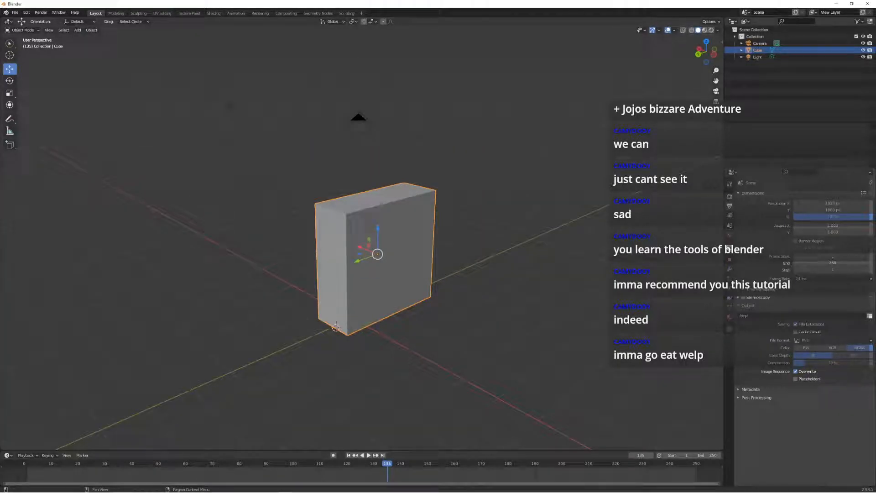
Look through the cube's property categories, from object settings through to its material settings
click(729, 249)
click(728, 264)
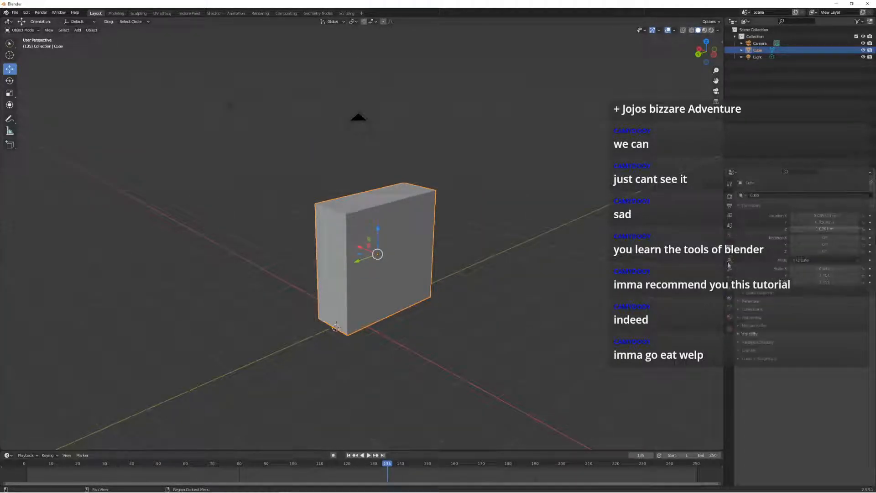
click(729, 272)
click(730, 279)
click(730, 288)
click(730, 298)
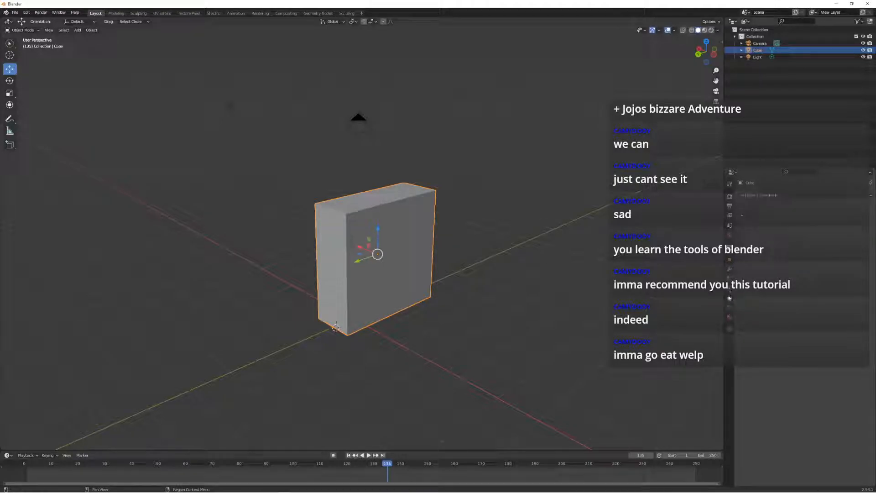
click(730, 309)
click(730, 316)
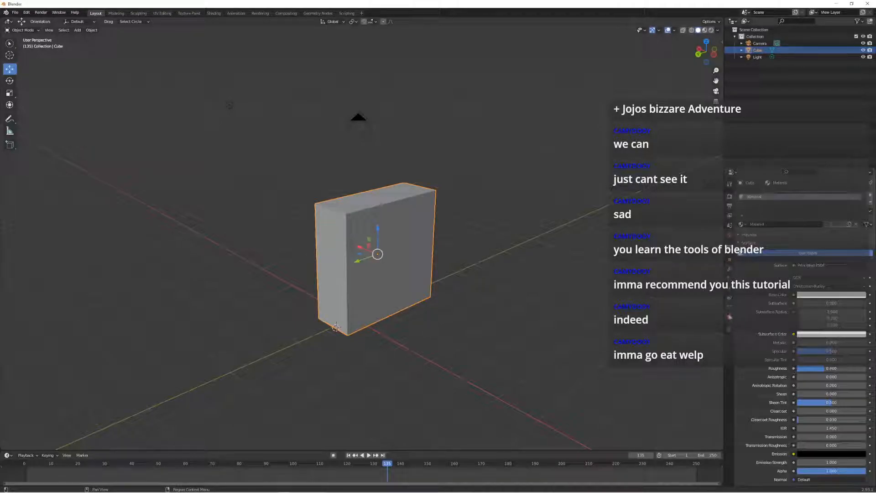
Set the cube material's base color to blue and its subsurface color to a brighter blue
click(820, 295)
drag(818, 231, 843, 213)
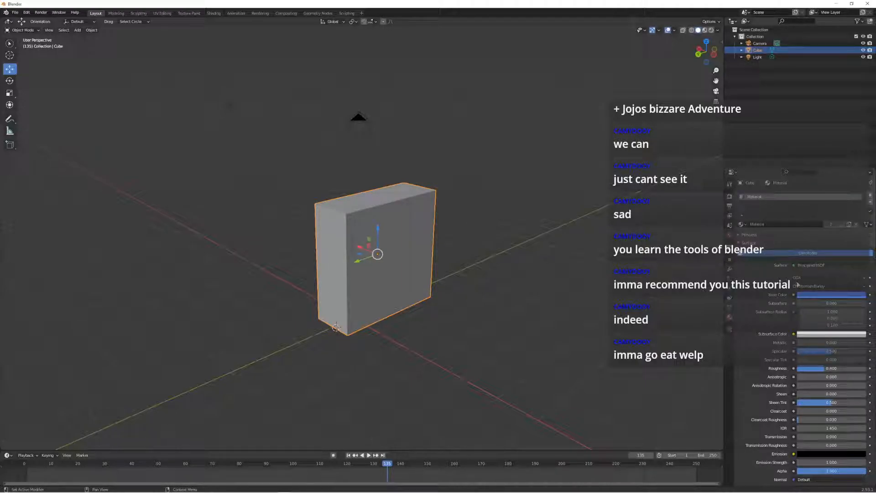
click(806, 335)
drag(828, 263, 842, 242)
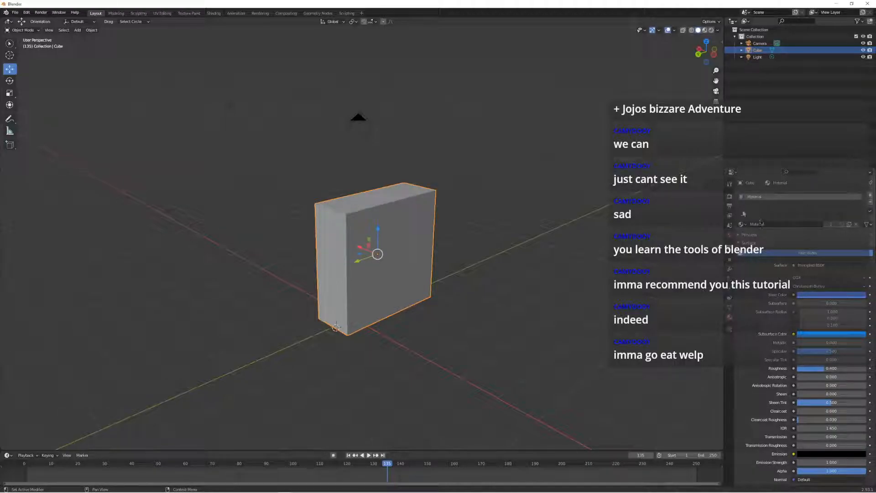
Compare the blue cube in Solid, Material Preview, Rendered and Wireframe viewport shading
drag(706, 49, 699, 62)
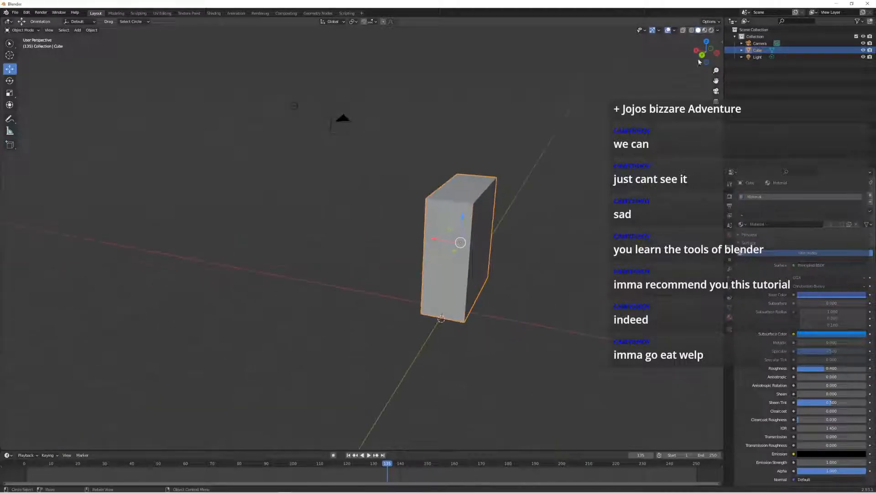
click(704, 30)
click(710, 30)
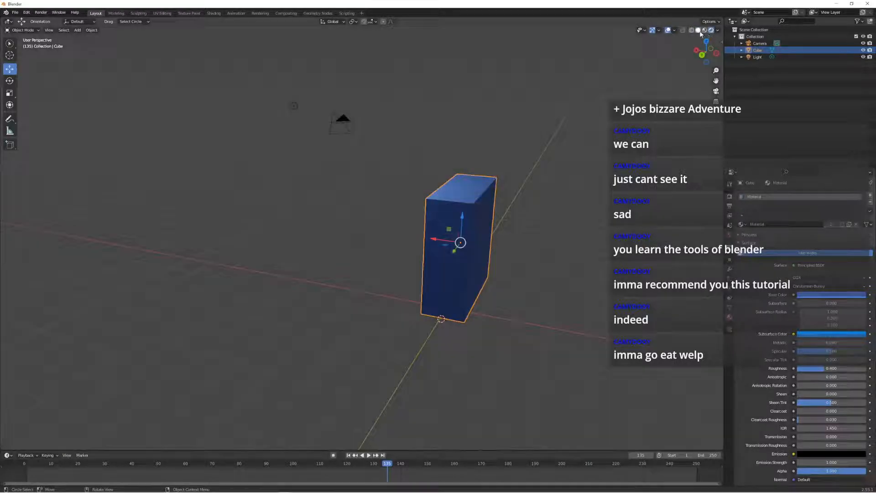
click(698, 30)
click(704, 30)
click(711, 30)
click(704, 30)
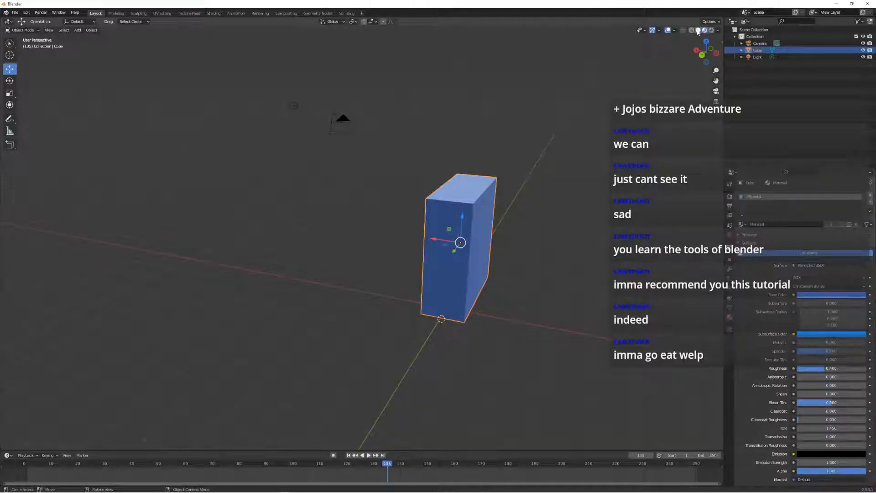
click(698, 31)
click(704, 30)
click(711, 31)
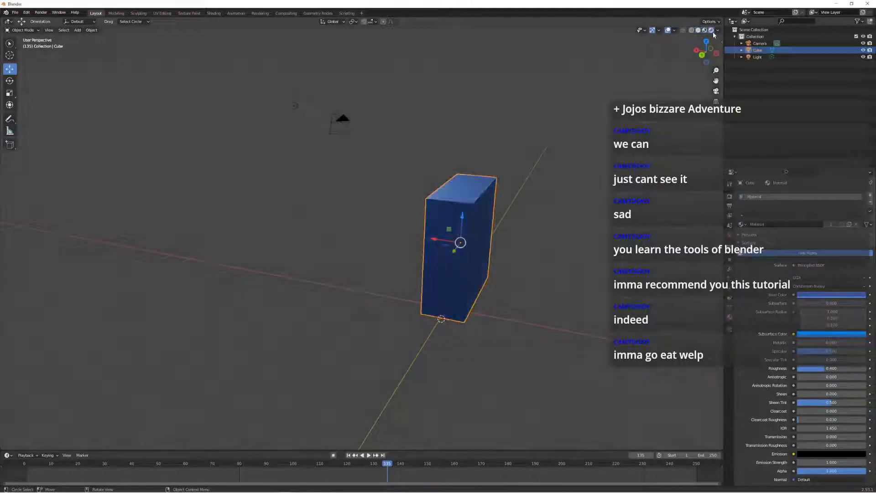
click(691, 30)
click(698, 30)
click(704, 30)
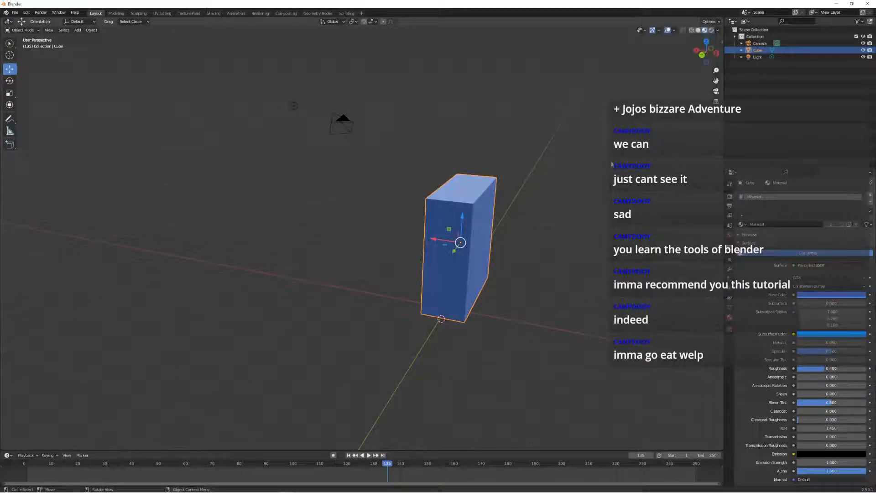
Deselect the cube, inspect it up close in Material Preview, and return the viewport to Solid shading
click(596, 199)
middle_drag(597, 200, 592, 200)
scroll(593, 199, up, 2)
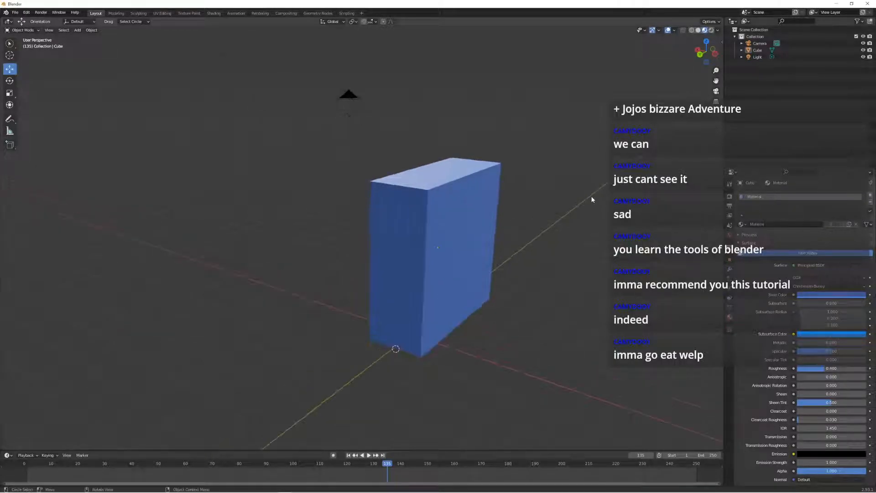
scroll(590, 199, down, 3)
click(697, 30)
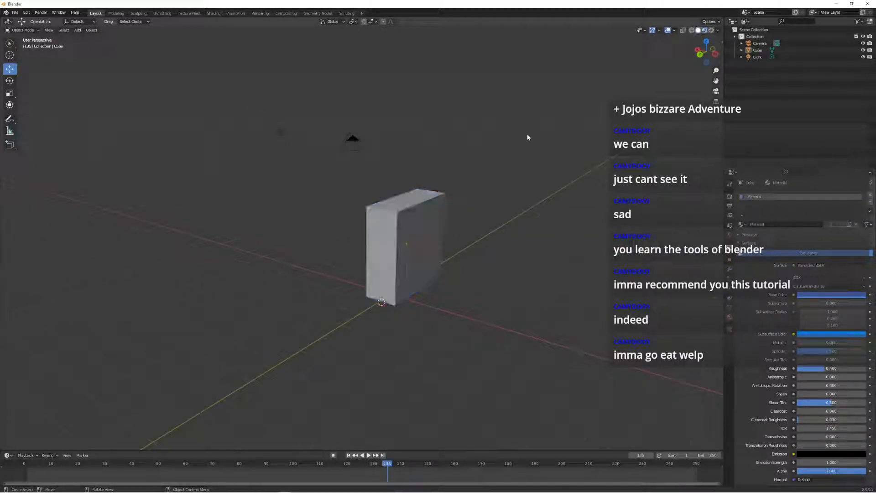
Render the current frame from the camera and close the render window
mouse_move(528, 137)
middle_down()
mouse_move(565, 141)
mouse_move(536, 143)
middle_up()
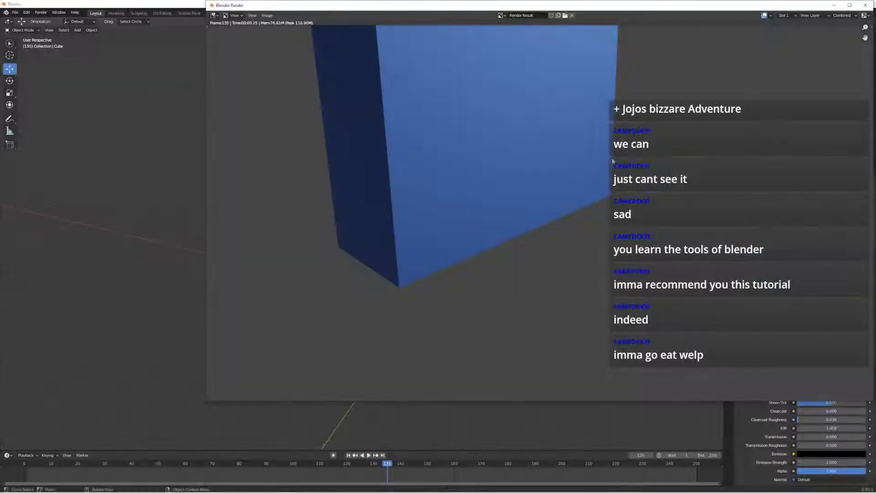
key(Escape)
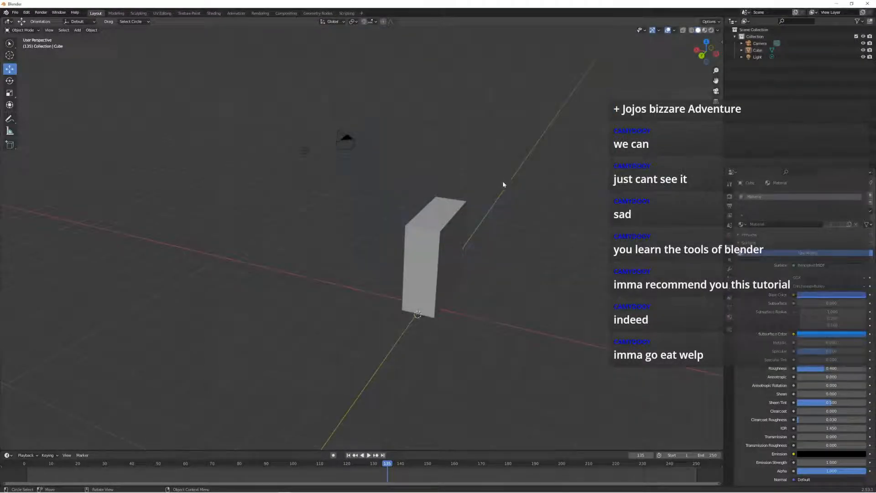
Enlarge the outliner area by lowering its border with the properties editor
middle_drag(503, 169, 506, 168)
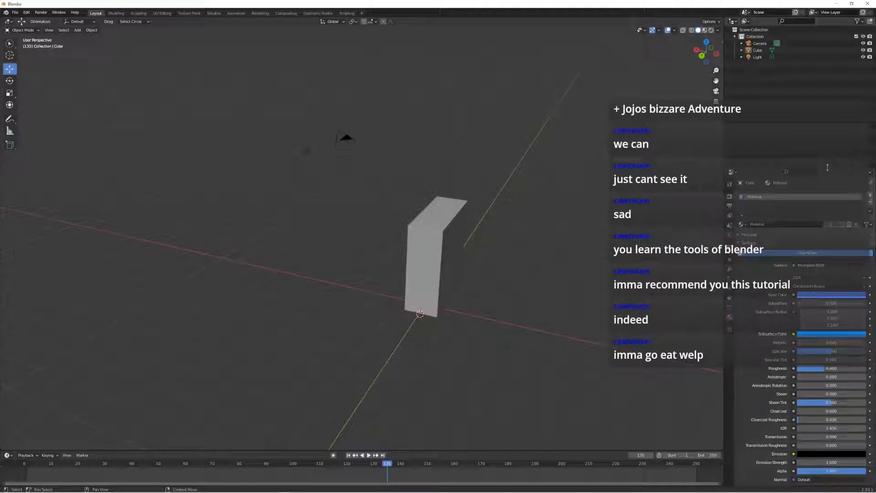
drag(827, 168, 821, 242)
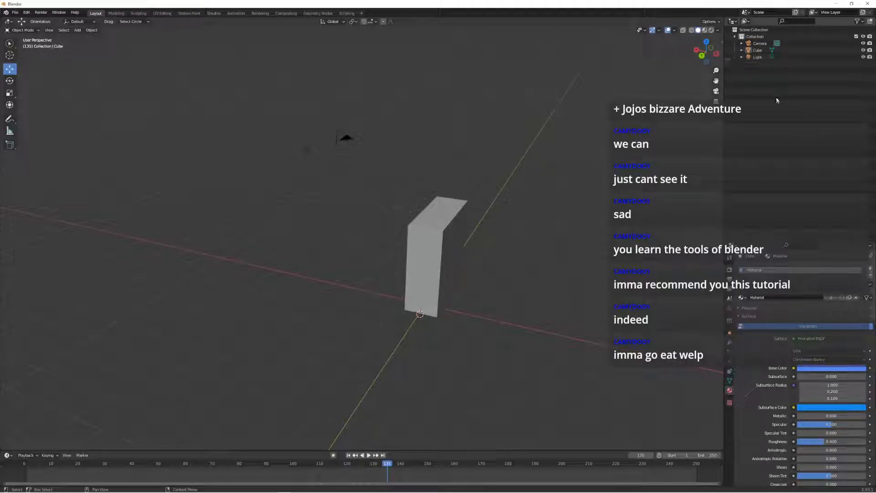
key(super)
key(super)
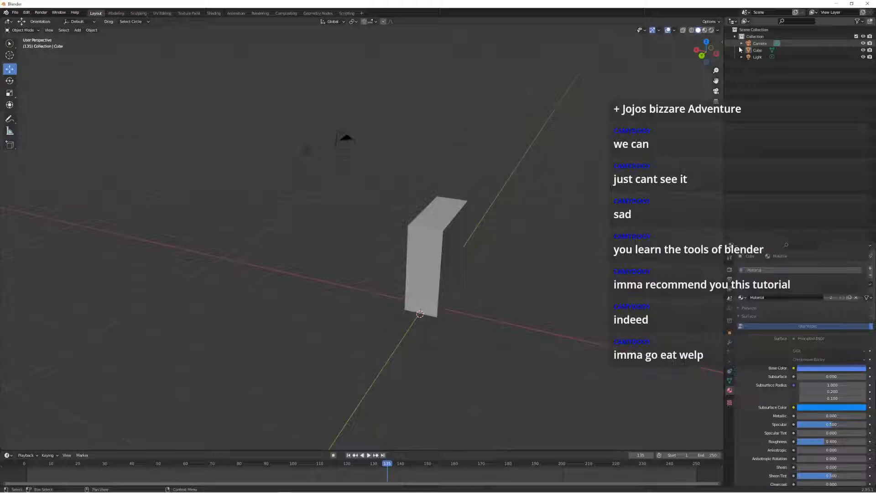
click(437, 255)
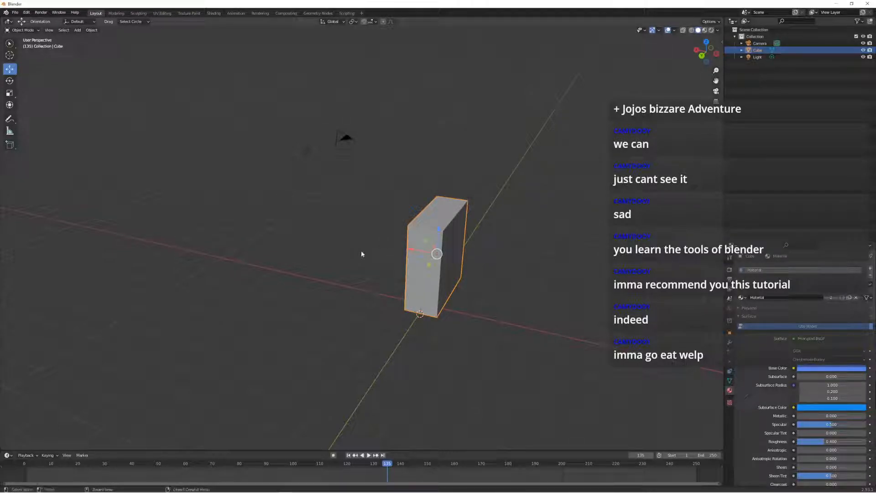
click(319, 232)
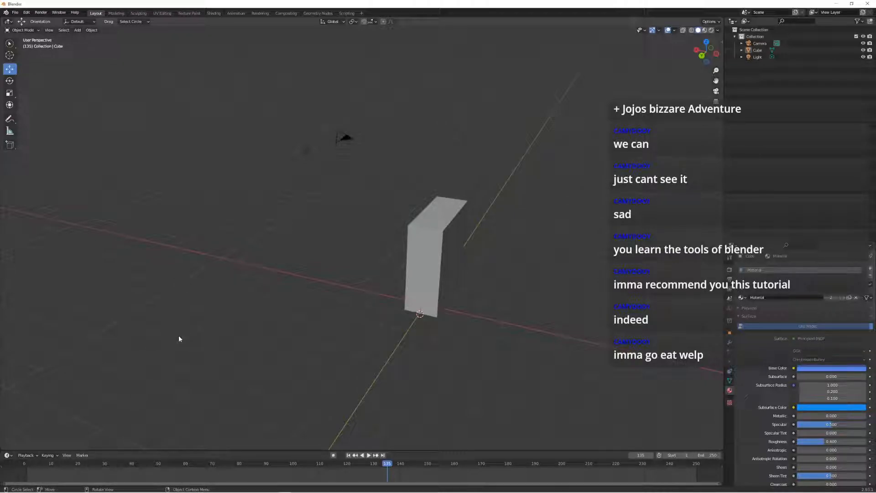
Look through the camera and fly it to a new position that frames the whole cube from its other side
key(KP_0)
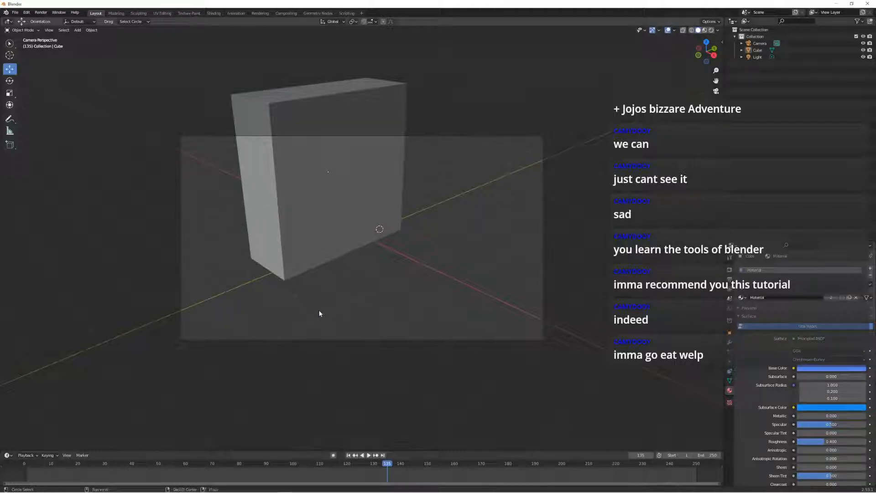
key(shift+grave)
key(d)
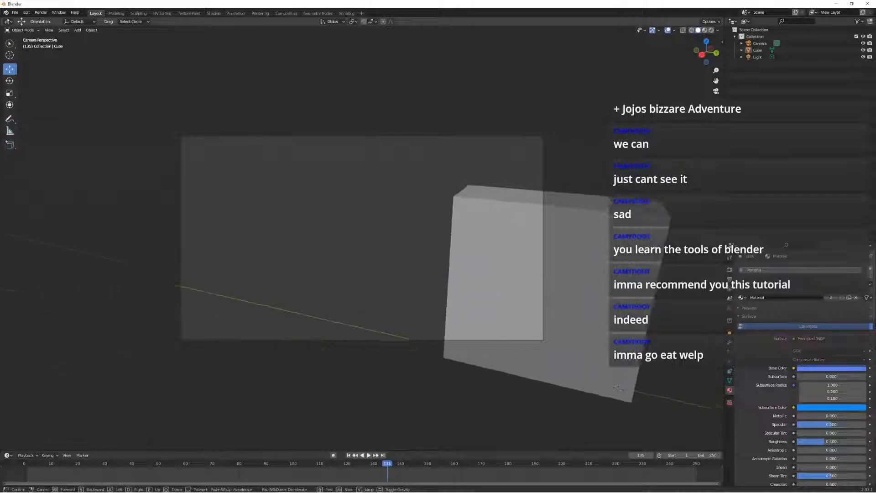
key(s)
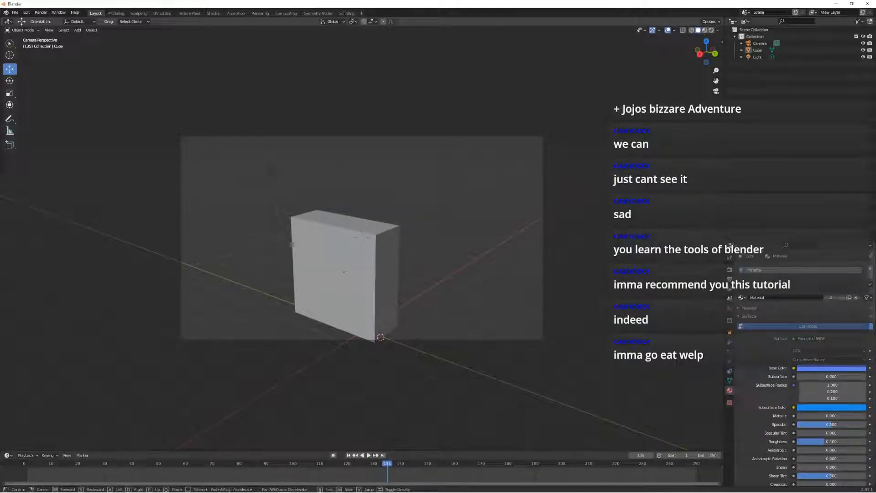
click(362, 238)
Leave the camera view, render the cube from the repositioned camera, and close the render window
middle_drag(498, 257, 475, 227)
right_click(473, 223)
middle_drag(429, 292, 498, 221)
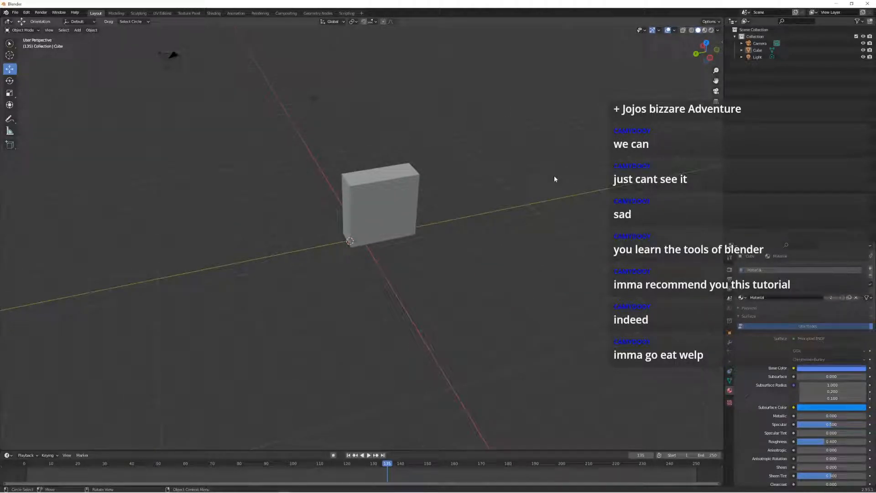
key(F12)
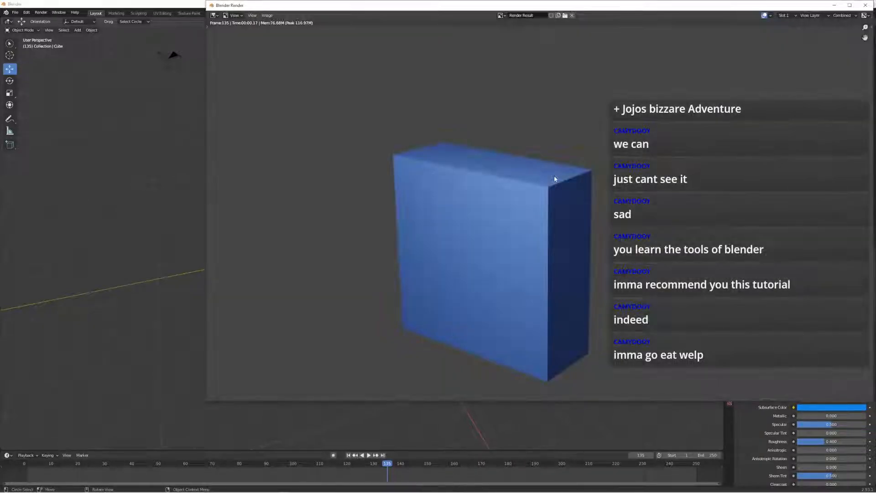
click(865, 5)
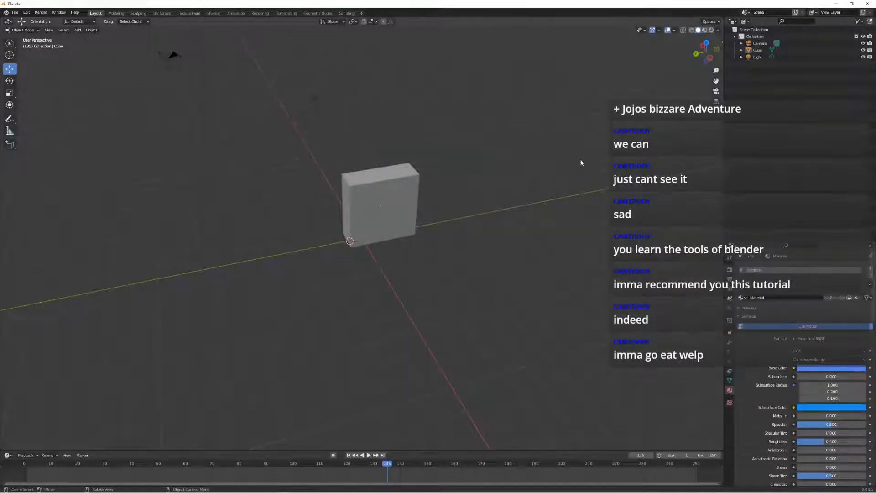
mouse_move(580, 162)
middle_down()
mouse_move(520, 158)
mouse_move(537, 147)
mouse_move(569, 145)
middle_up()
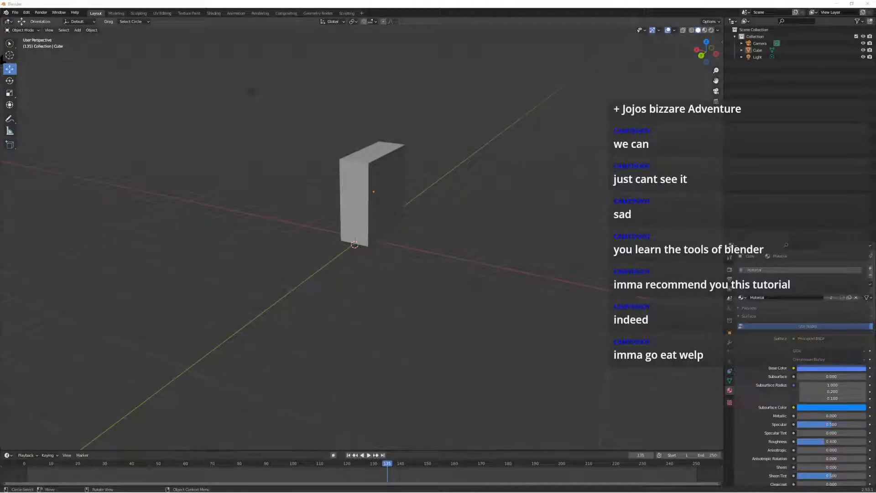
Bring the web browser over Blender and search the web for "solidworks"
drag(0, 291, 473, 127)
click(274, 121)
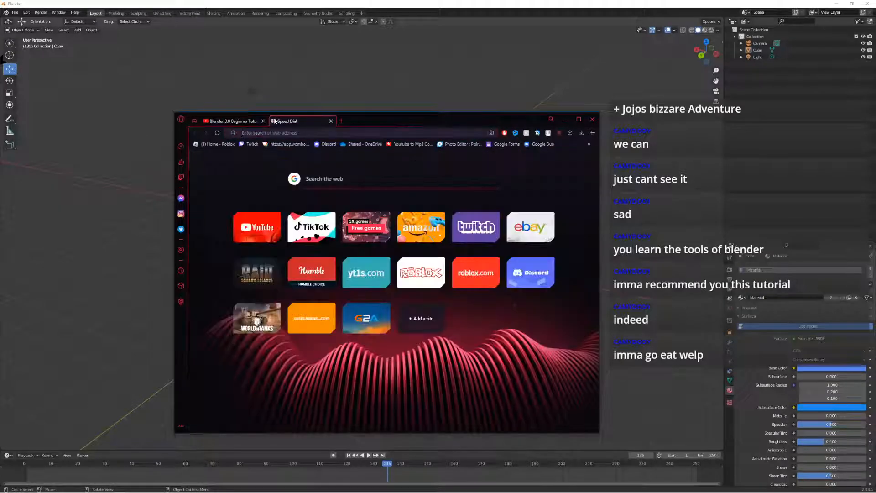
text(solidwork)
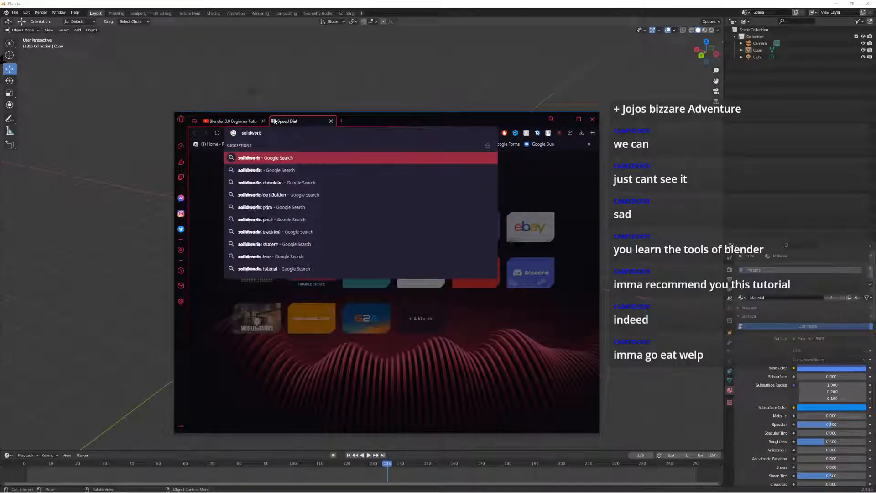
text(s)
key(Return)
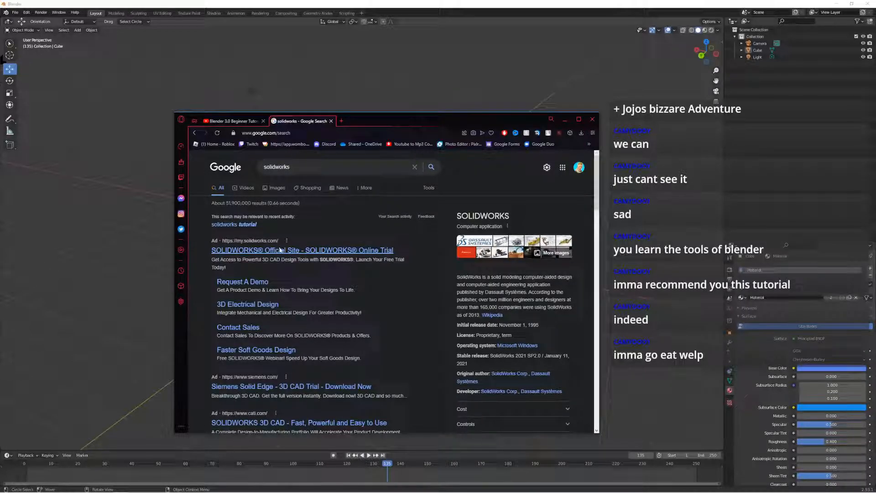
Review the official SOLIDWORKS online trial page with all cookies accepted, and close its tab
click(280, 251)
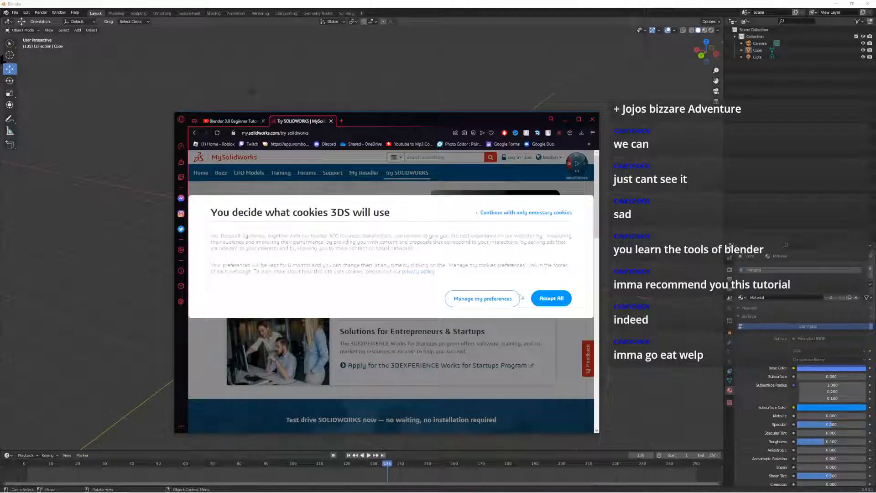
click(547, 299)
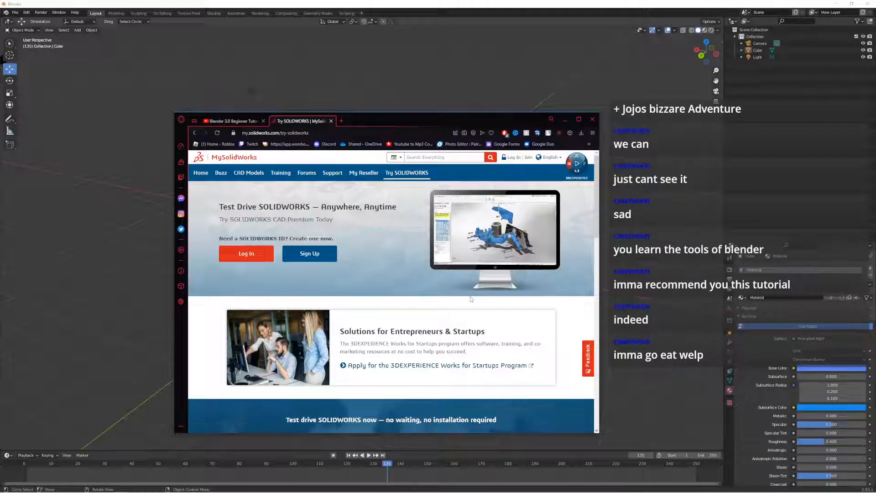
scroll(456, 298, down, 15)
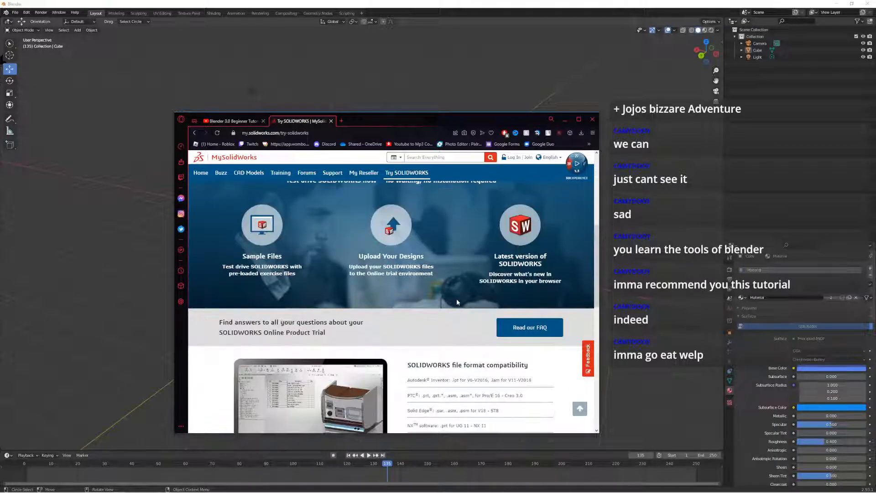
scroll(454, 295, down, 1)
scroll(453, 296, up, 1)
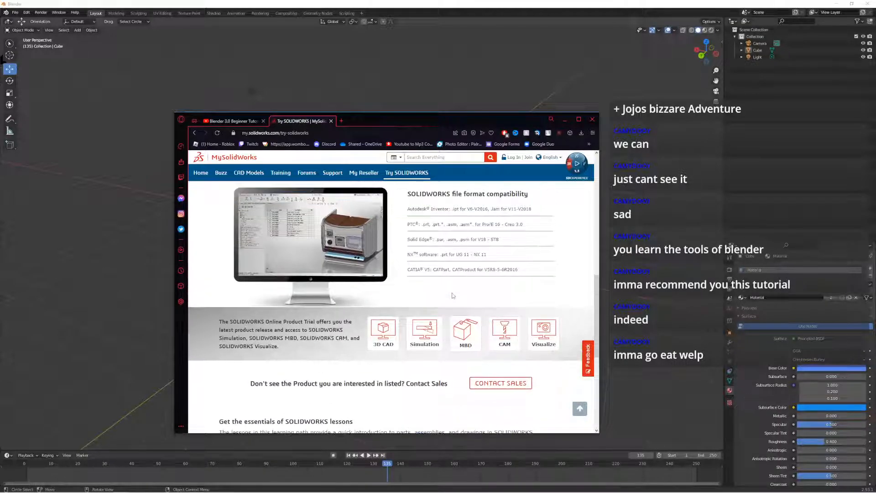
scroll(435, 283, up, 10)
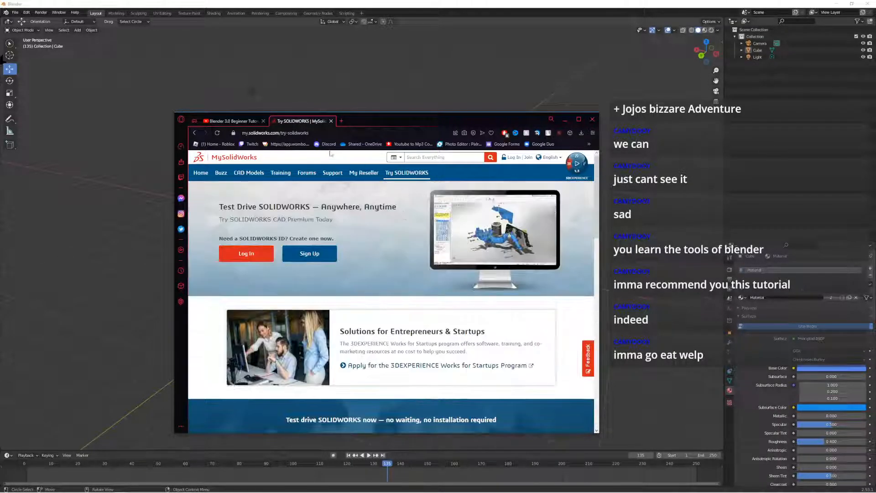
click(331, 122)
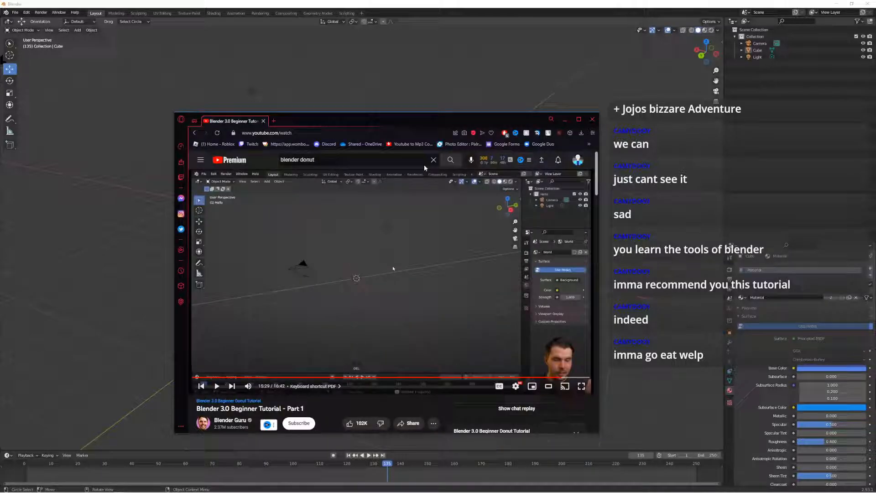
Resume the Blender 3.0 beginner donut tutorial video and move the browser window off the Blender viewport
click(446, 231)
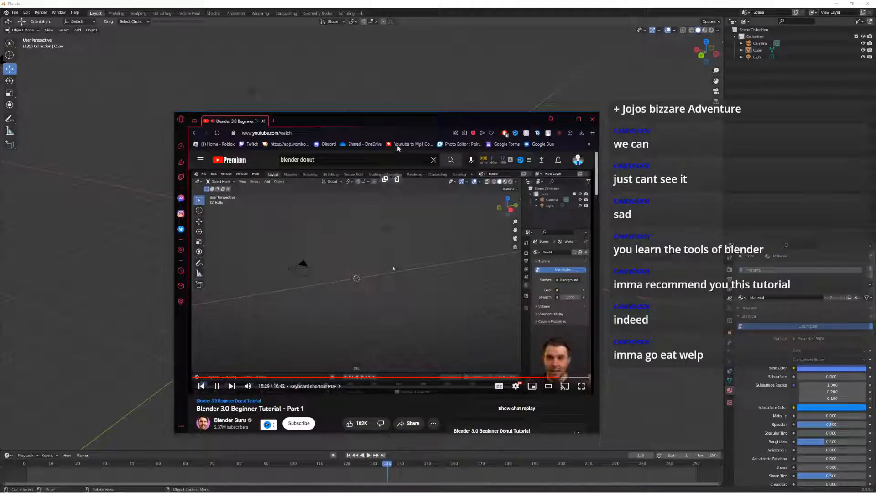
drag(405, 124, 363, 134)
drag(124, 134, 0, 137)
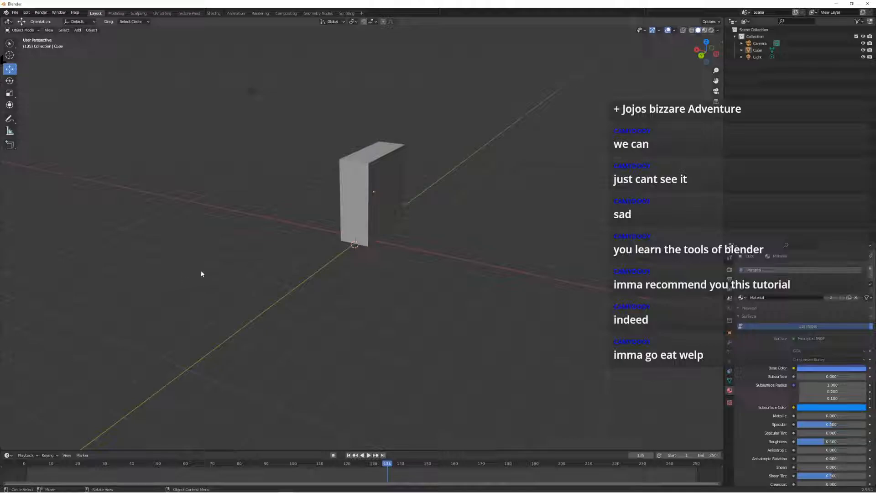
Place the 3D cursor on the floor just in front of the cube
shift+right_click(352, 277)
shift+right_click(359, 276)
middle_drag(355, 280, 329, 273)
scroll(327, 277, down, 2)
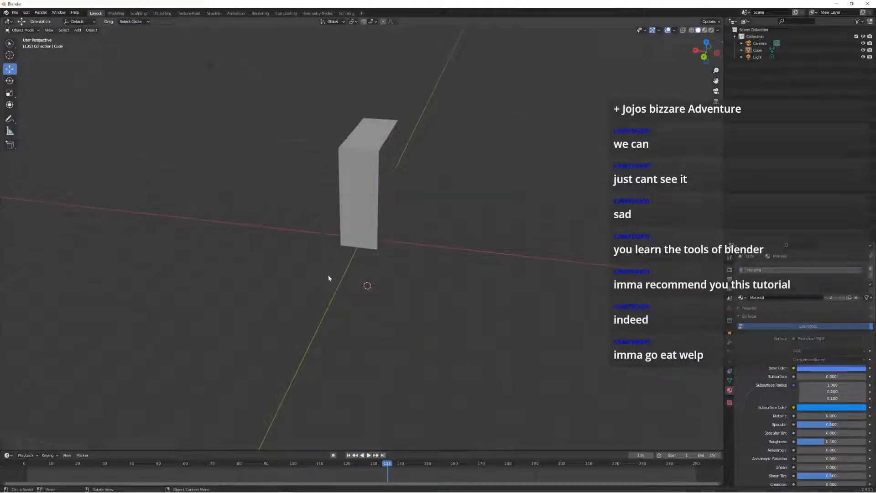
key(super)
key(super)
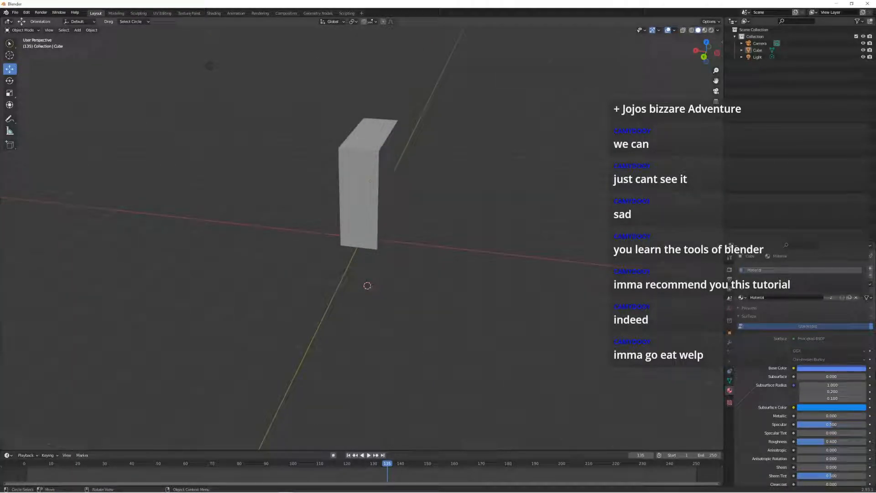
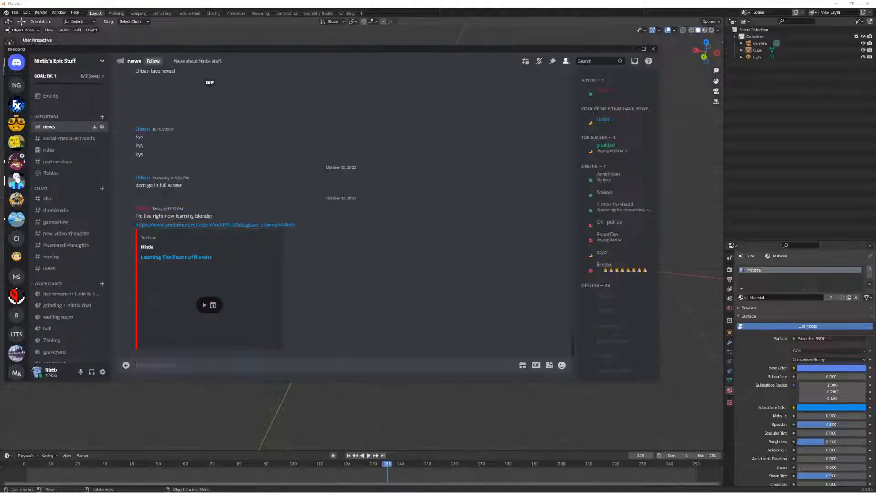
text(@ev)
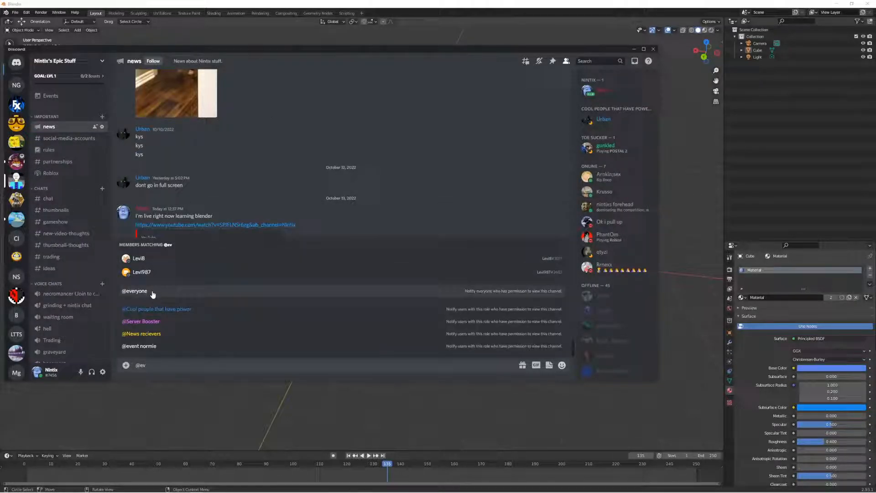
click(153, 294)
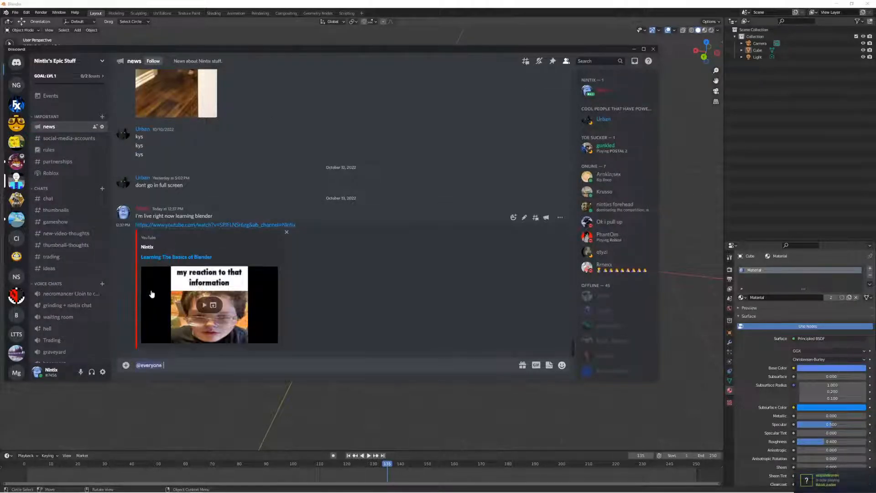
text(IM)
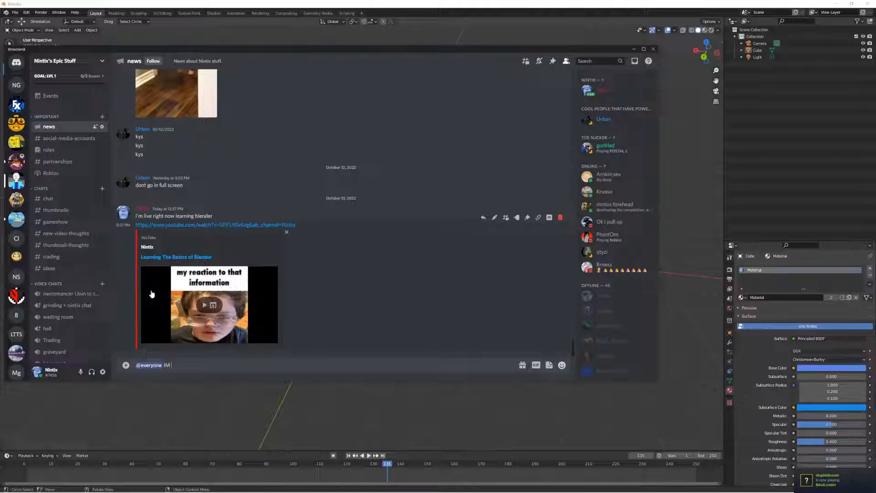
text( BAC)
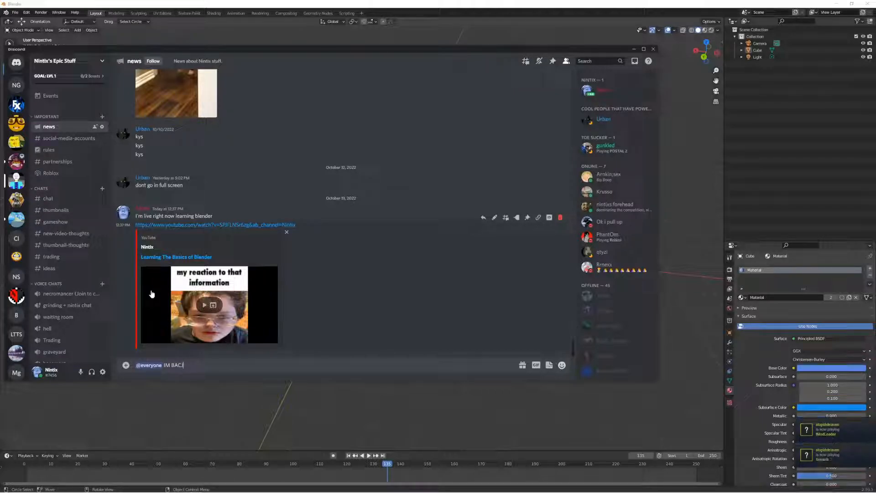
text(K)
key(Return)
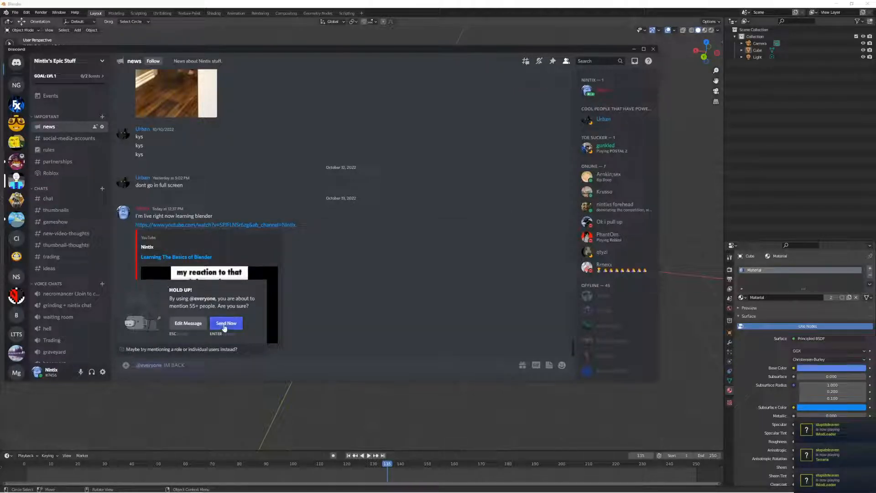
click(225, 324)
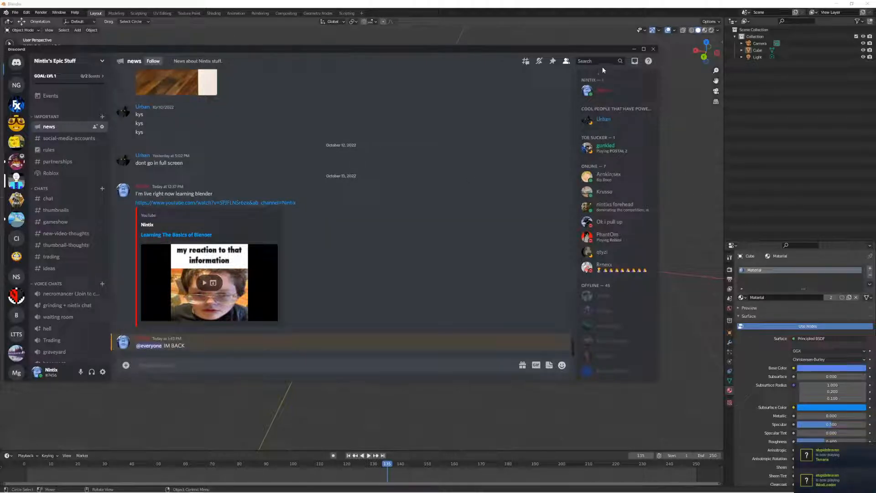
click(653, 48)
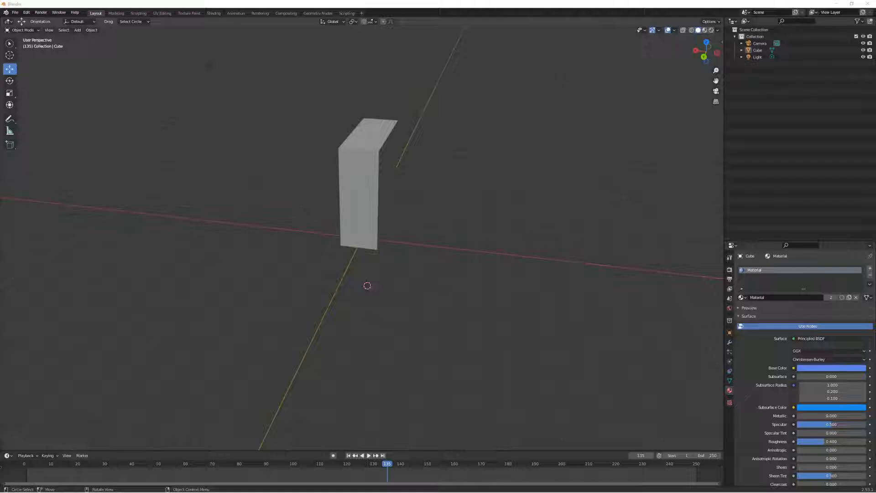
key(super)
key(super)
key(super)
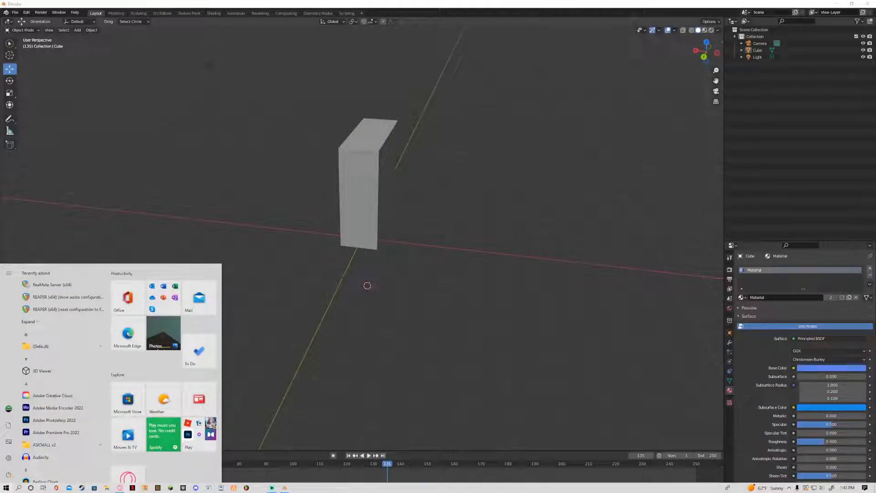
click(120, 486)
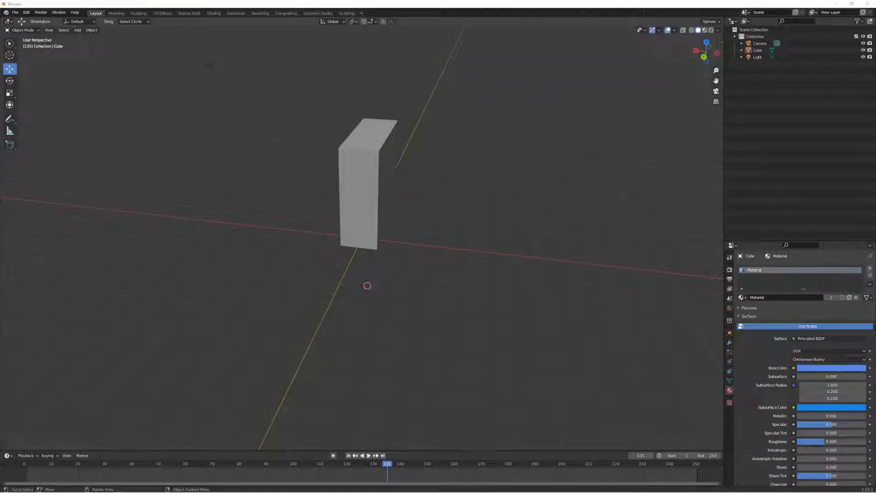
Quit Blender and discard the unsaved practice scene containing the cube
click(366, 180)
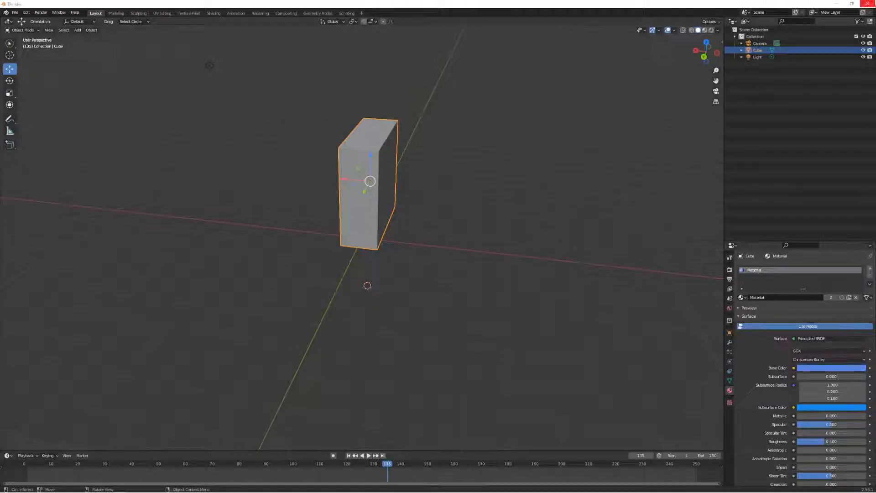
click(867, 4)
click(451, 262)
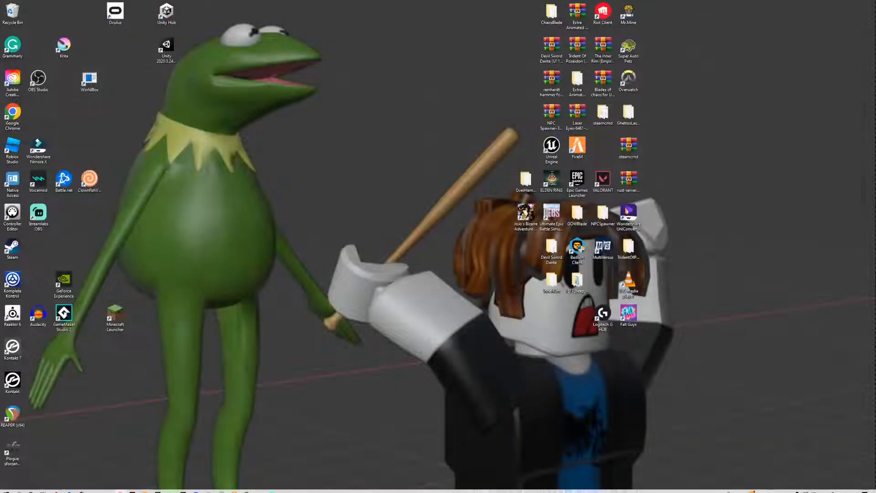
Find and relaunch Blender from the desktop, and start a new General file
click(22, 490)
text(blender)
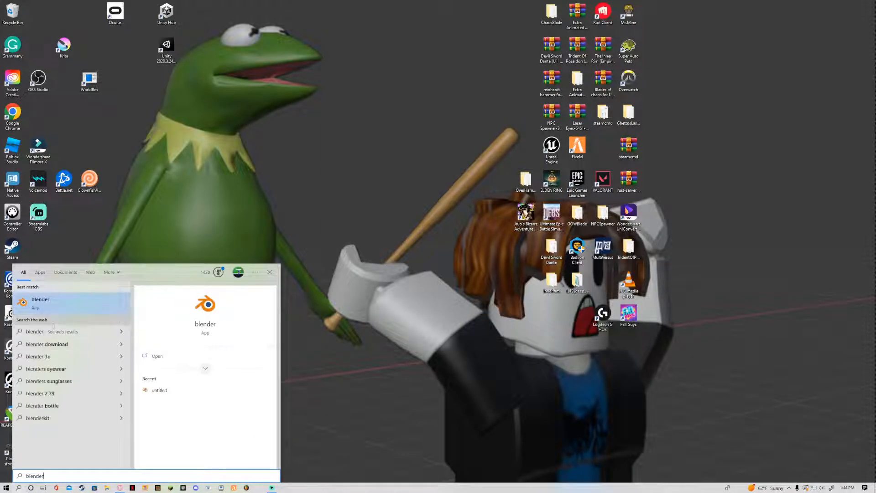
click(77, 308)
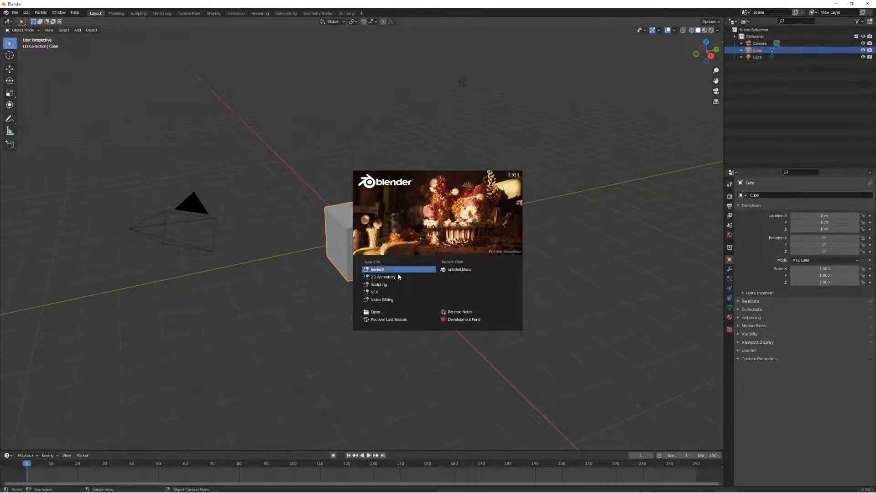
click(396, 269)
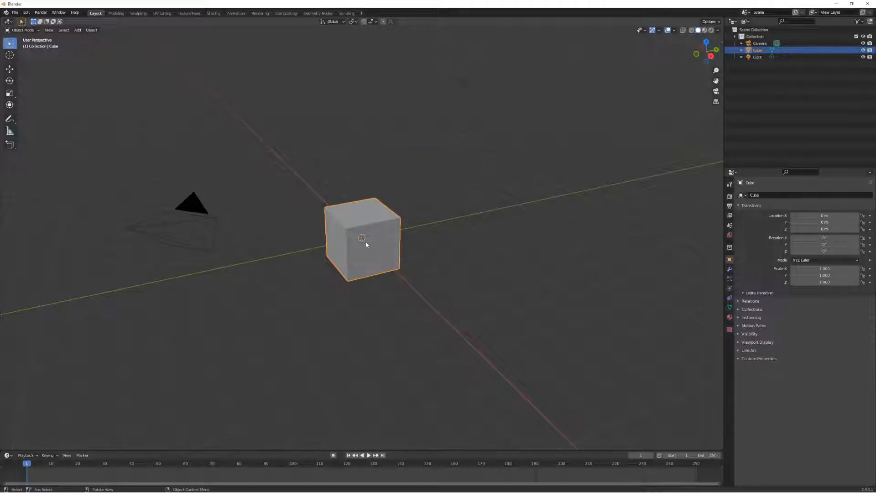
Render the default cube twice, closing each result and previewing the Rendered viewport shading between the two renders
key(F12)
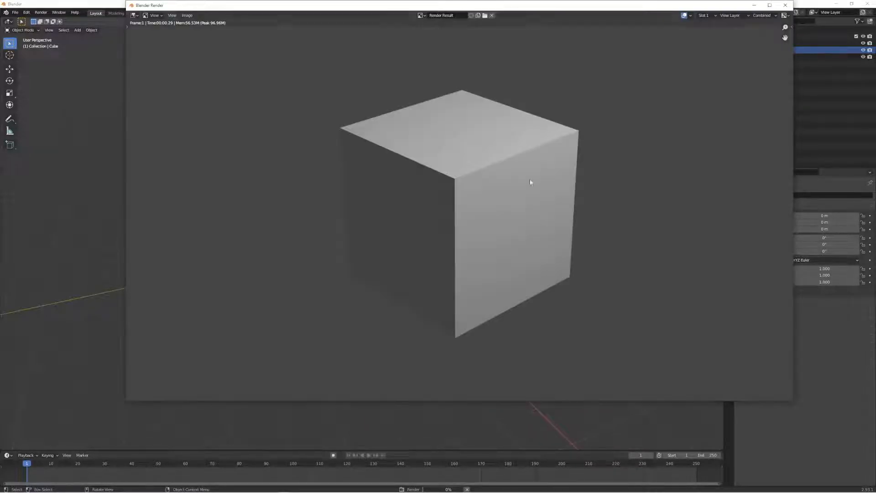
key(Escape)
click(711, 30)
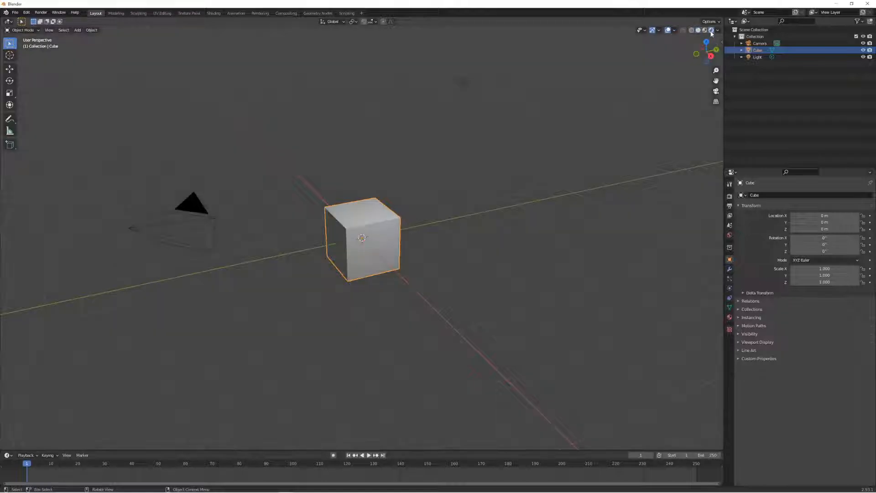
click(698, 30)
key(F12)
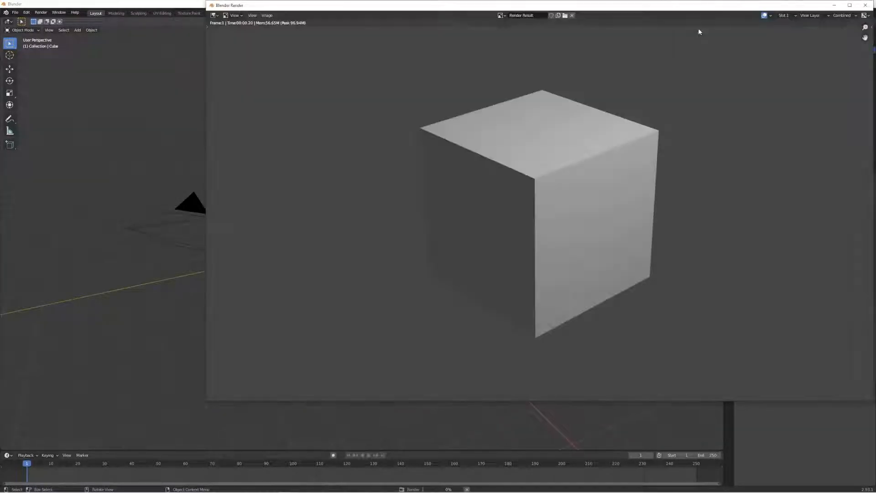
key(Escape)
Compare the cube in Rendered and Material Preview viewport shading, and return to Solid shading
click(711, 31)
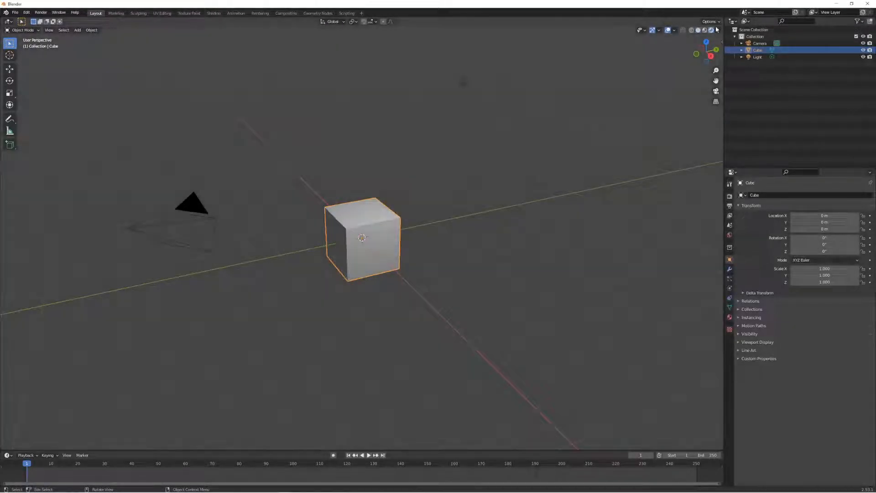
right_click(593, 138)
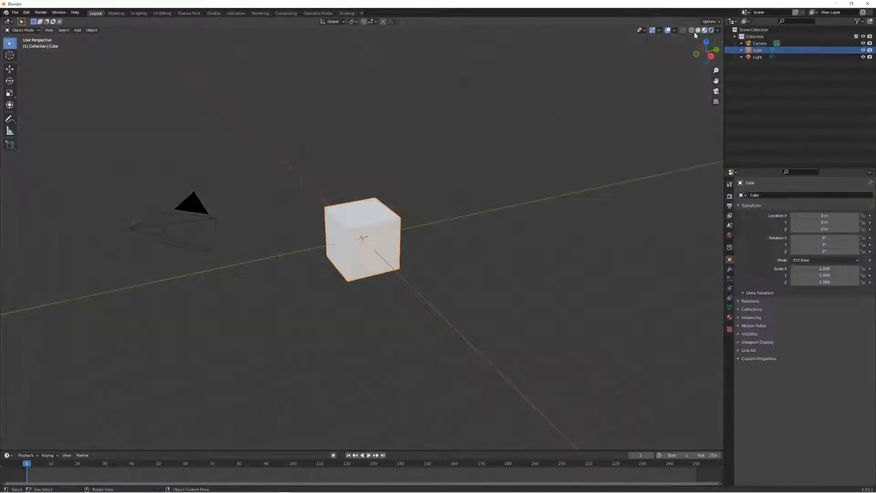
click(698, 30)
Render the default cube again after orbiting the viewport, and close the render window
middle_drag(491, 232, 420, 148)
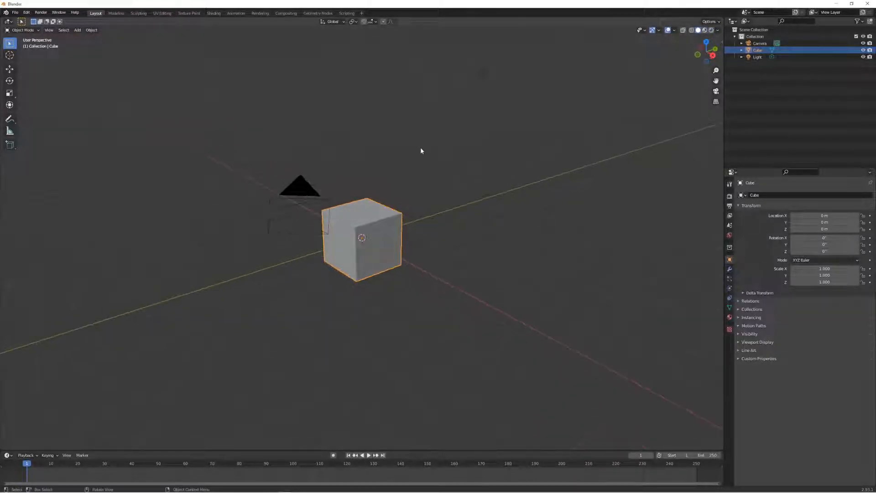
key(F12)
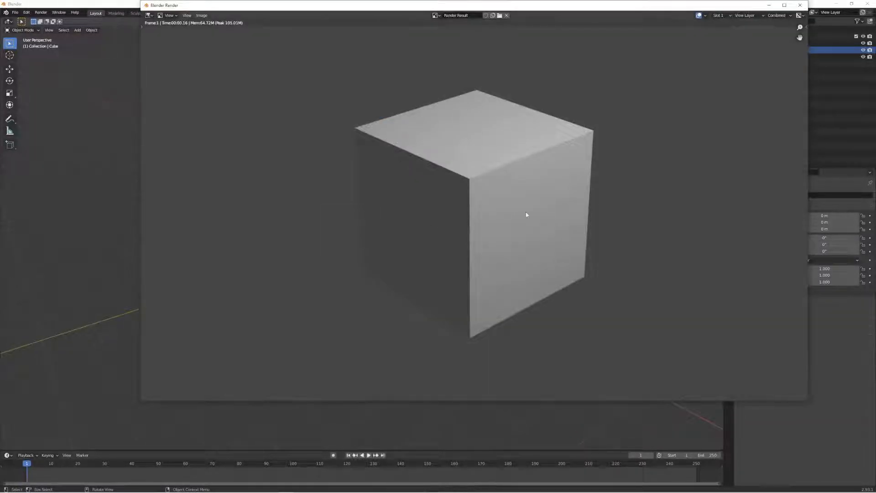
click(800, 5)
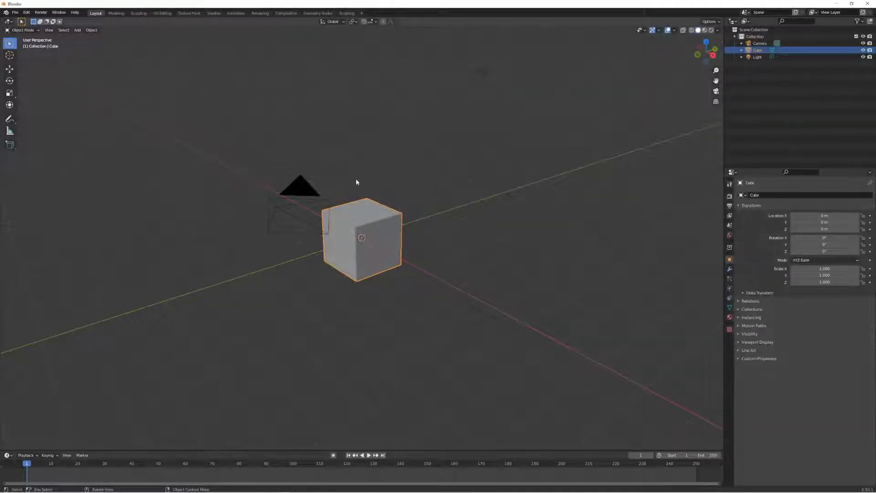
Select the default cube and delete it from the scene
middle_drag(356, 181, 328, 181)
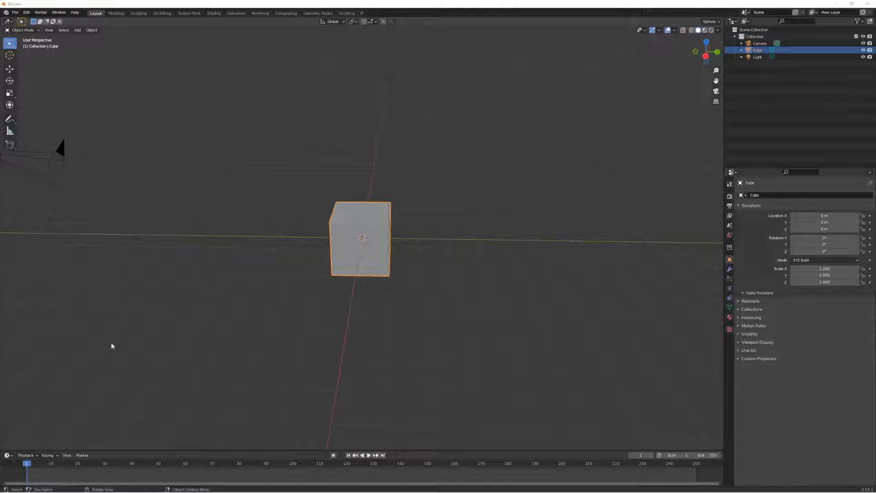
click(388, 243)
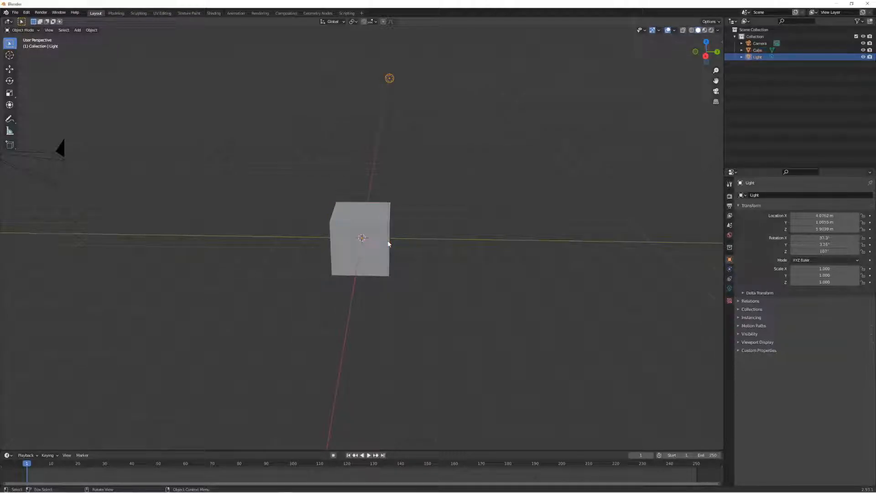
click(362, 238)
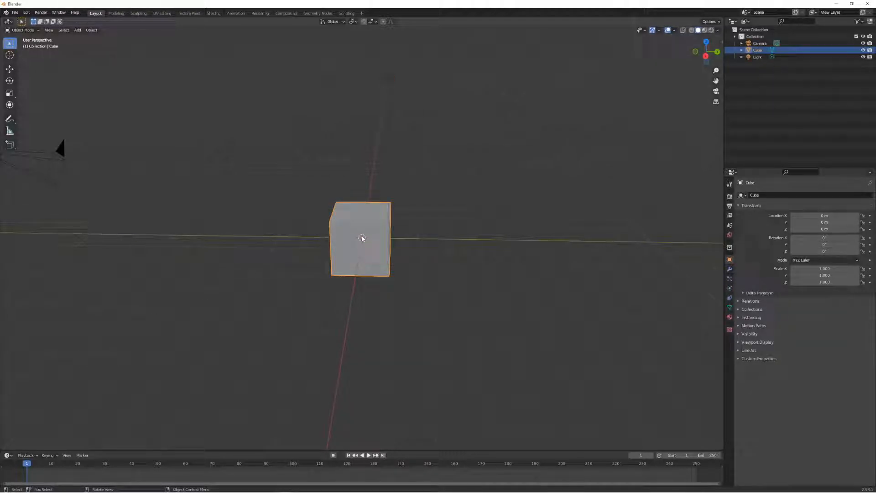
key(Delete)
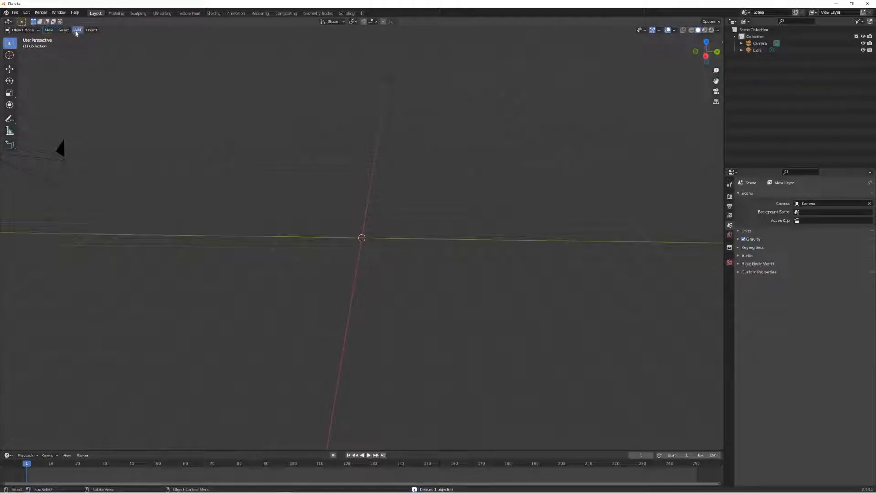
Add a torus mesh at the center of the empty scene
click(77, 33)
mouse_move(91, 47)
key(shift+a)
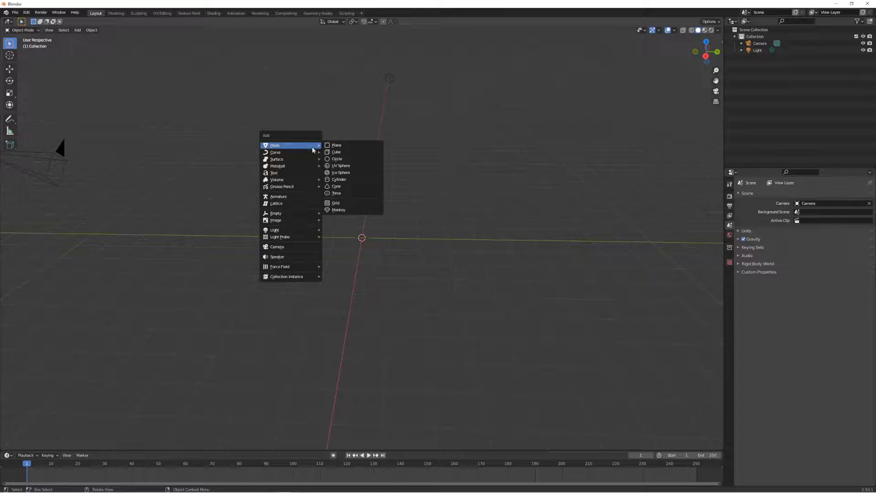
mouse_move(311, 153)
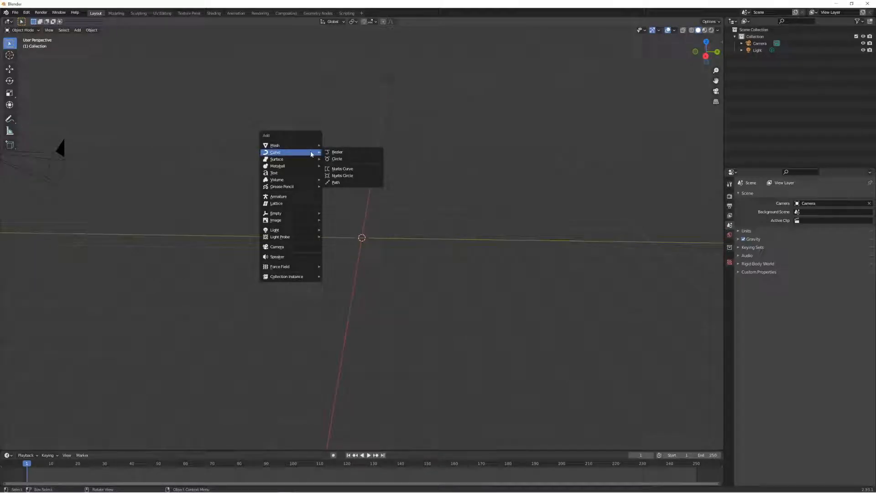
mouse_move(294, 192)
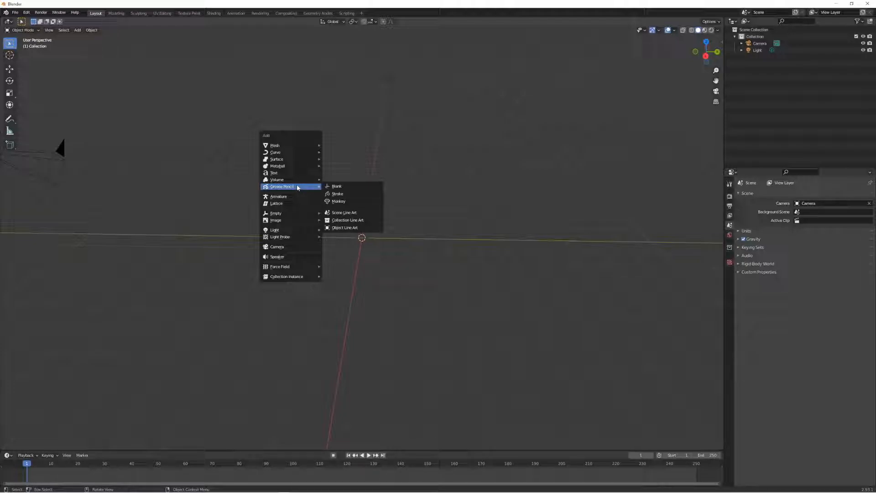
mouse_move(278, 145)
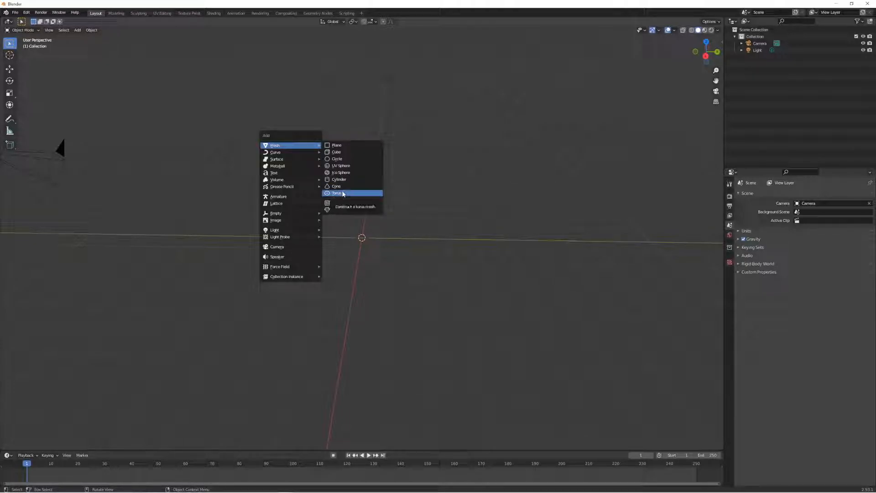
click(343, 194)
Examine the torus's faceted surface and hole from above, at an angle, close up and from a distance
middle_drag(349, 195, 355, 240)
scroll(368, 232, up, 6)
scroll(355, 240, up, 3)
scroll(354, 234, down, 1)
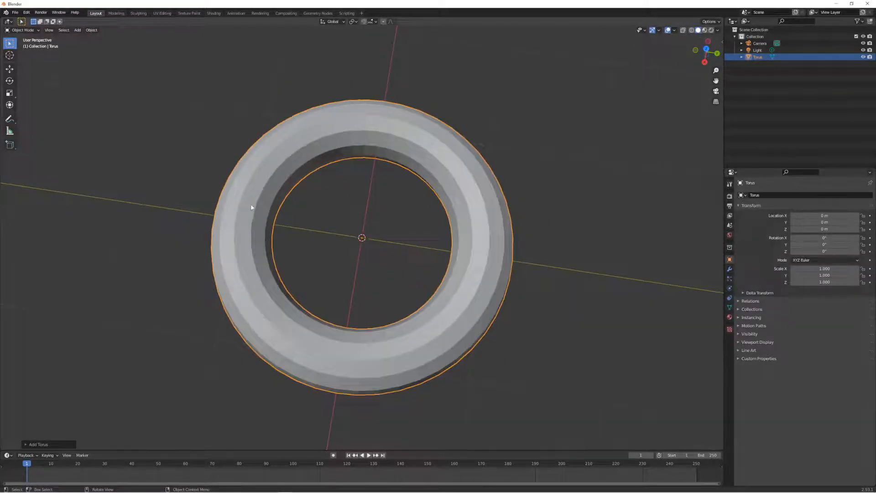
click(245, 215)
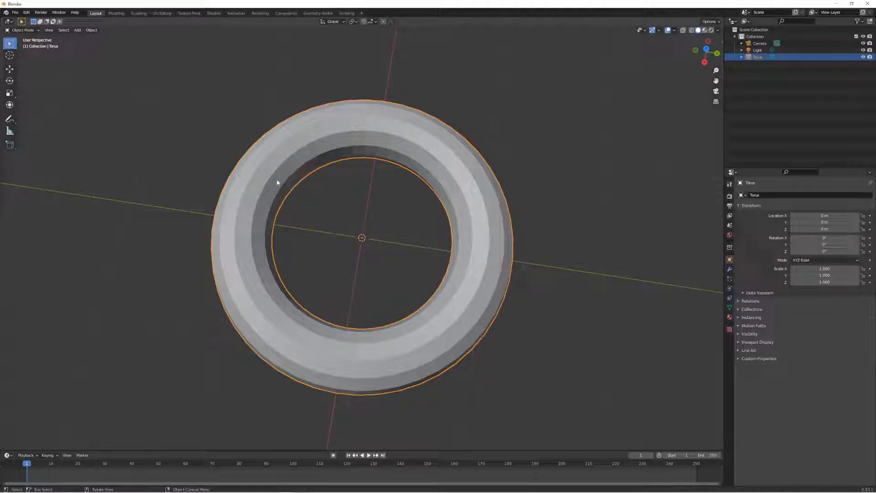
middle_drag(277, 183, 321, 198)
scroll(320, 194, down, 5)
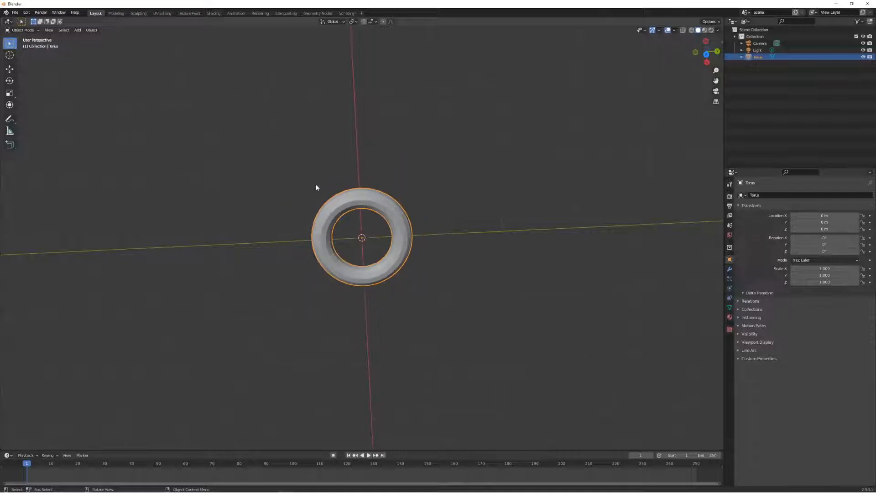
scroll(315, 180, down, 2)
middle_drag(313, 166, 313, 151)
scroll(313, 164, up, 3)
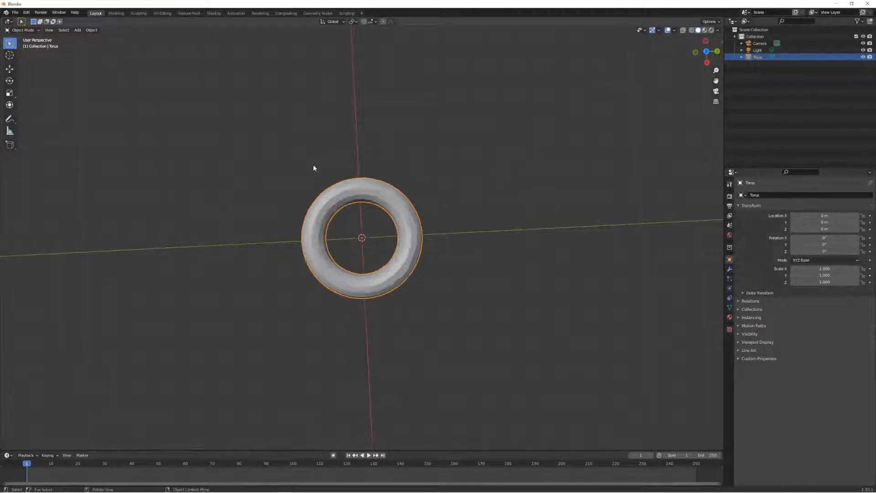
scroll(313, 174, up, 6)
scroll(313, 180, down, 6)
scroll(313, 180, up, 9)
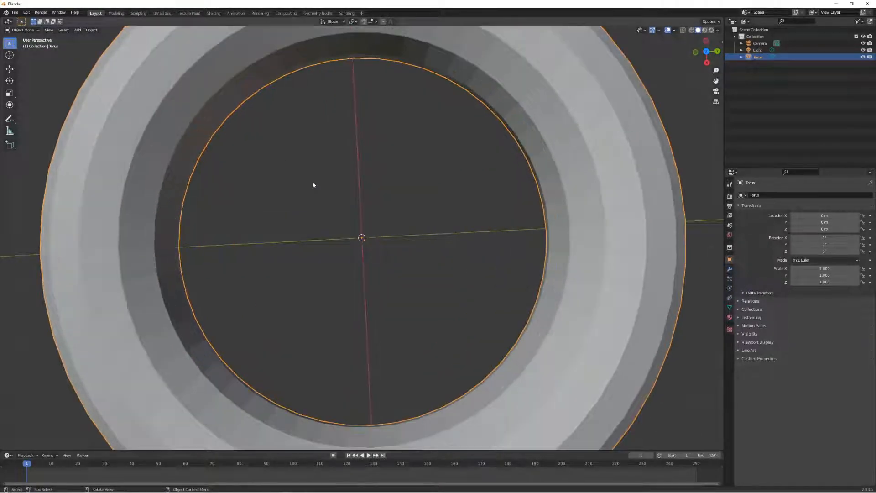
scroll(313, 184, up, 3)
scroll(309, 189, down, 9)
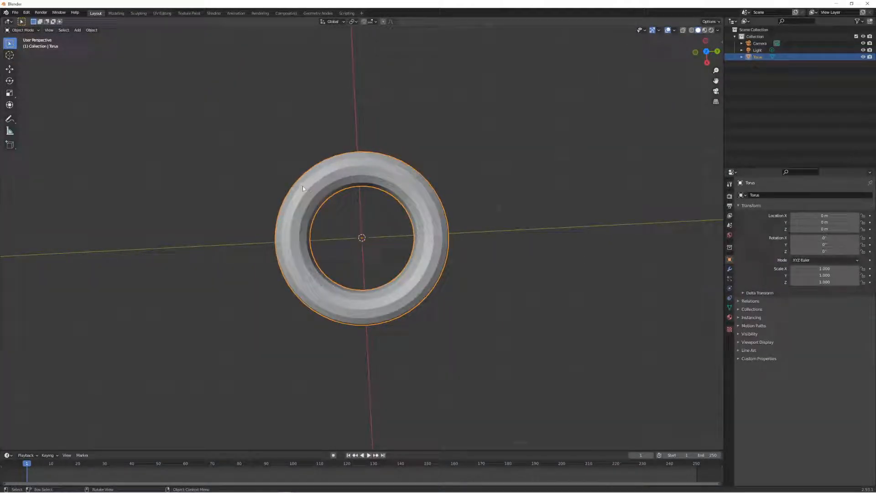
scroll(310, 193, down, 7)
middle_drag(310, 193, 289, 126)
scroll(292, 133, up, 9)
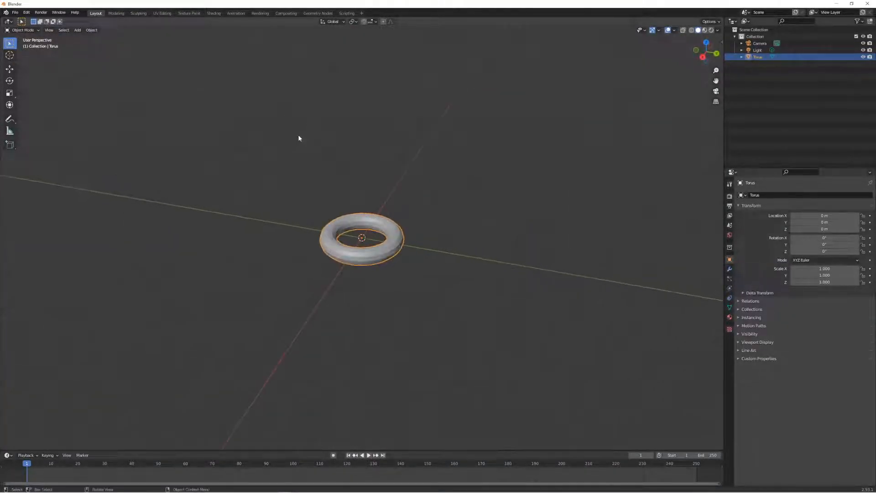
middle_drag(316, 243, 307, 302)
scroll(302, 204, up, 4)
scroll(291, 211, down, 10)
scroll(307, 292, up, 5)
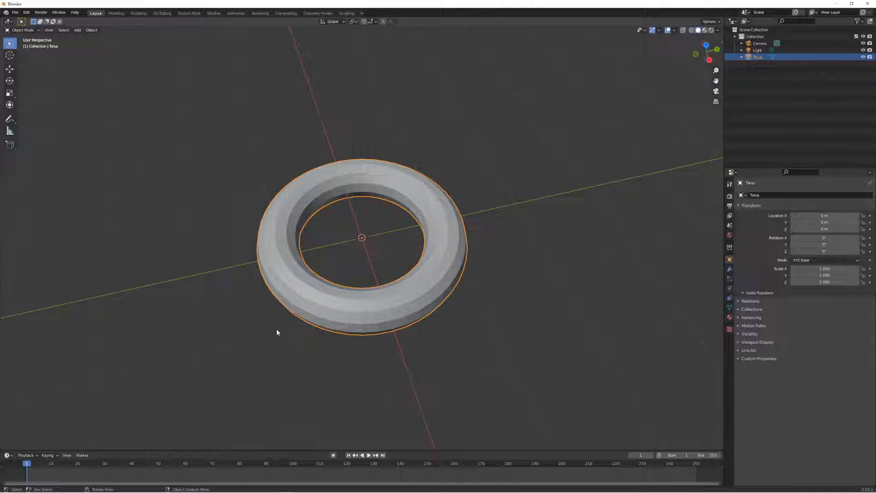
middle_drag(275, 331, 270, 337)
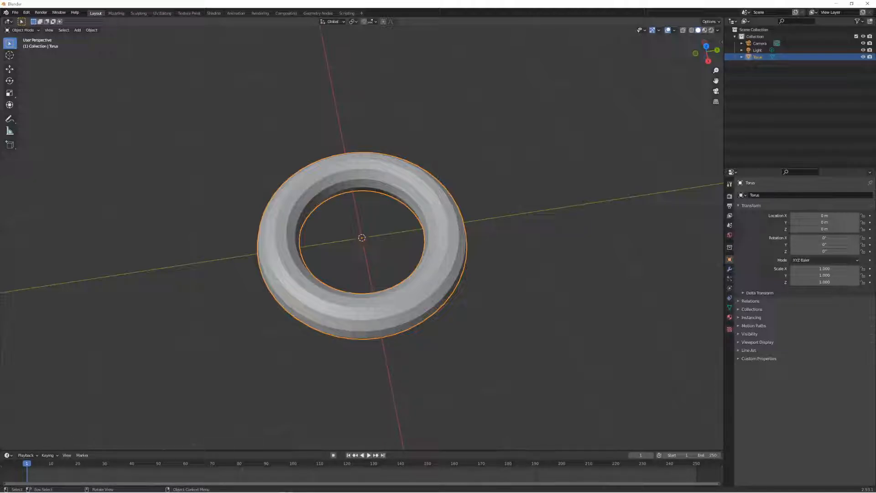
click(67, 456)
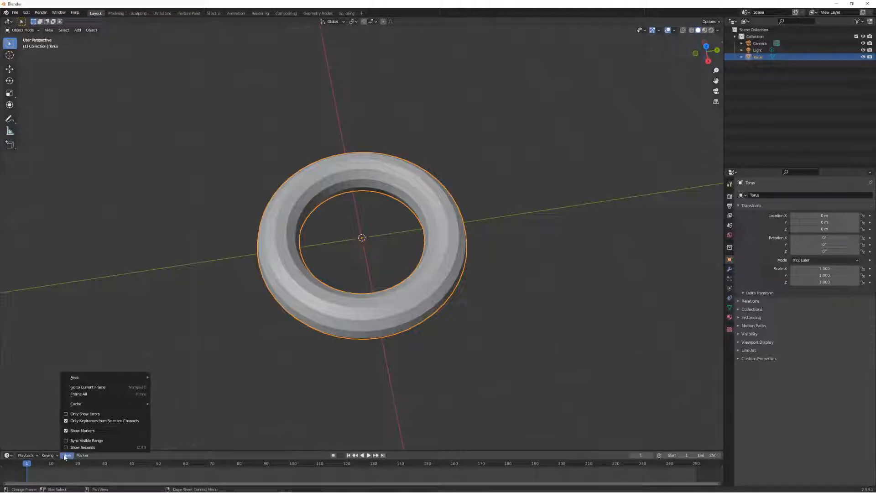
mouse_move(38, 459)
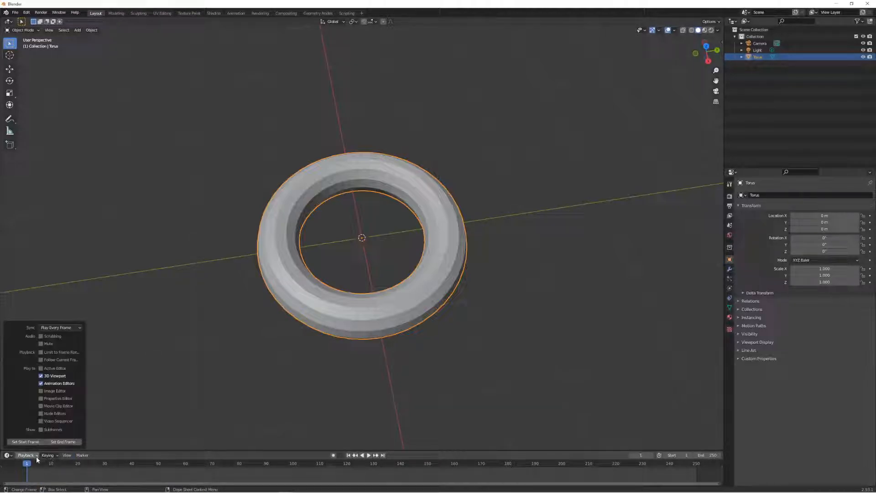
click(9, 456)
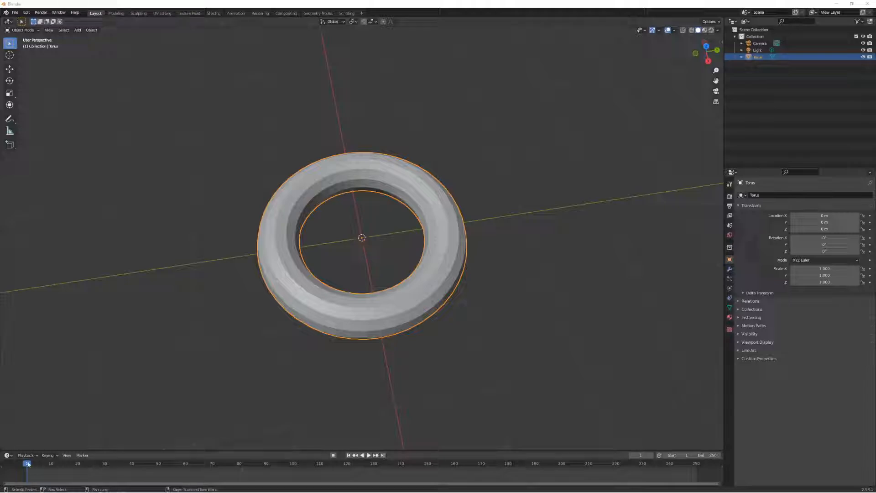
click(25, 443)
right_click(24, 443)
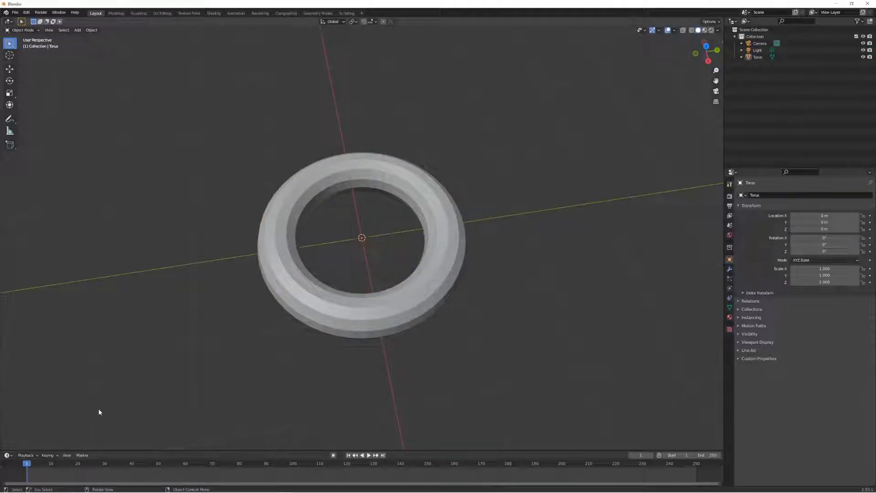
click(273, 271)
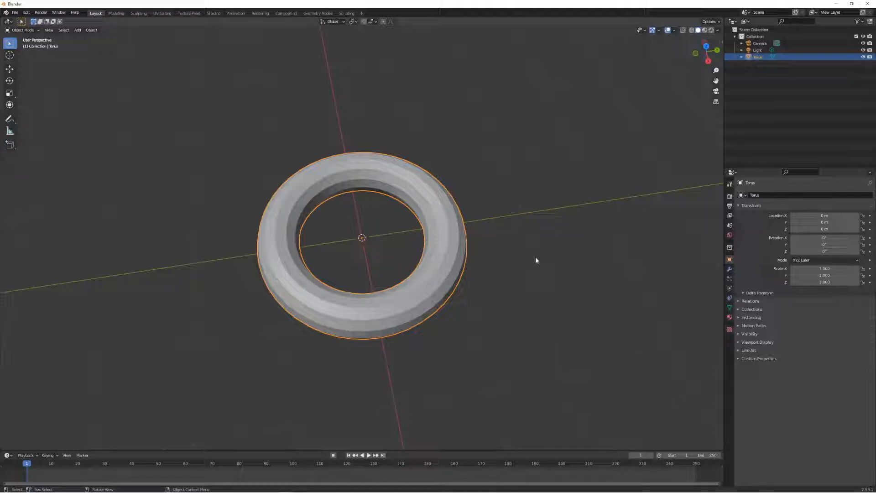
Select the torus and delete it from the scene
scroll(359, 320, down, 1)
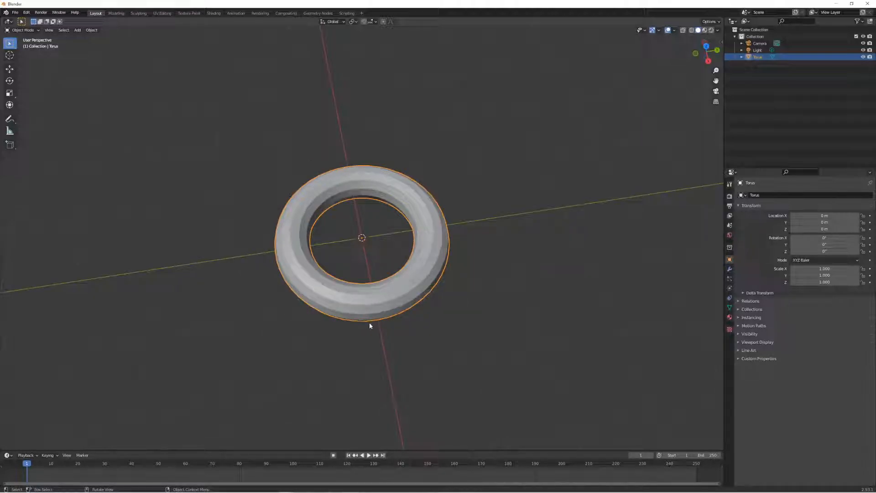
mouse_move(369, 325)
middle_down()
mouse_move(382, 307)
mouse_move(371, 314)
middle_up()
click(372, 318)
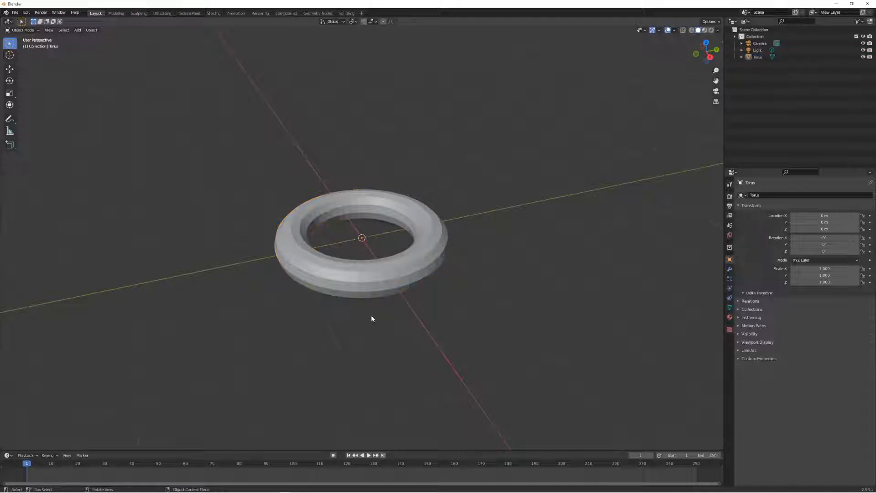
click(364, 275)
scroll(362, 287, up, 3)
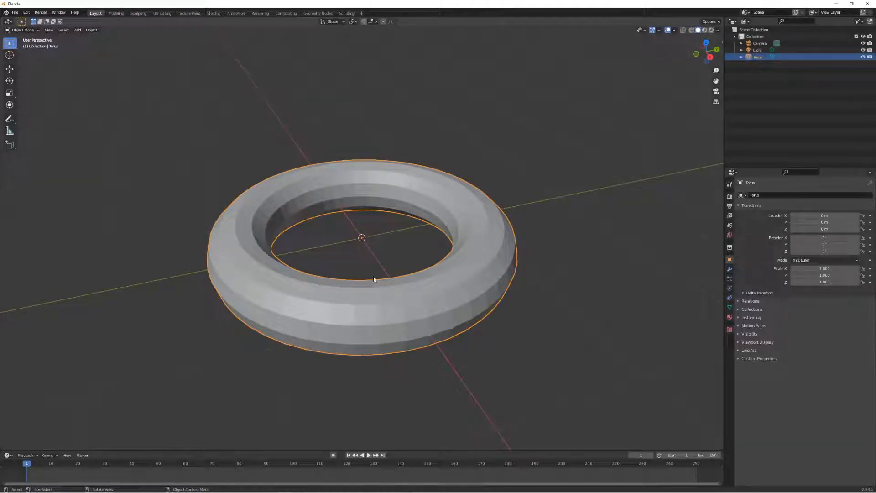
key(Delete)
right_click(361, 241)
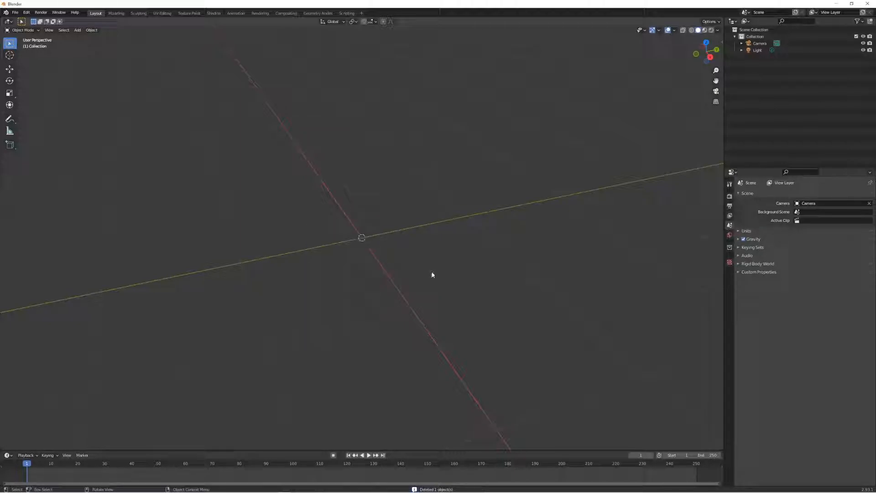
right_click(385, 236)
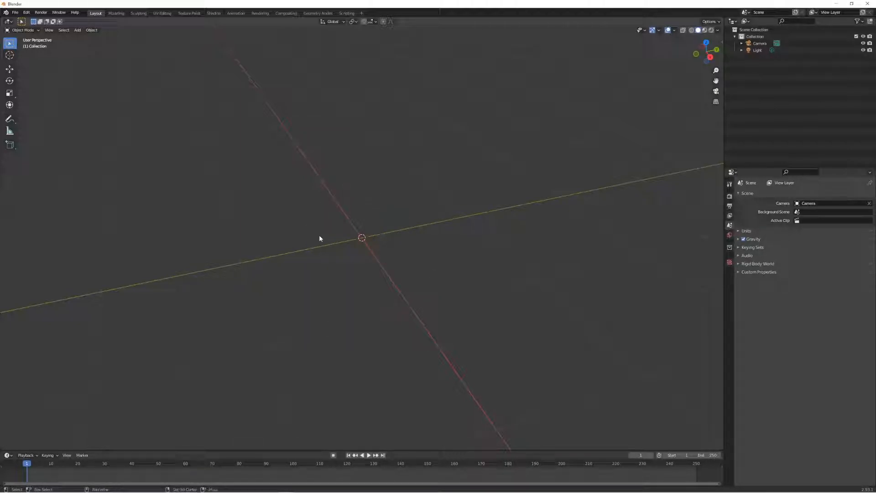
Add a new torus mesh at the center of the scene and set its major segments to 25
key(shift+a)
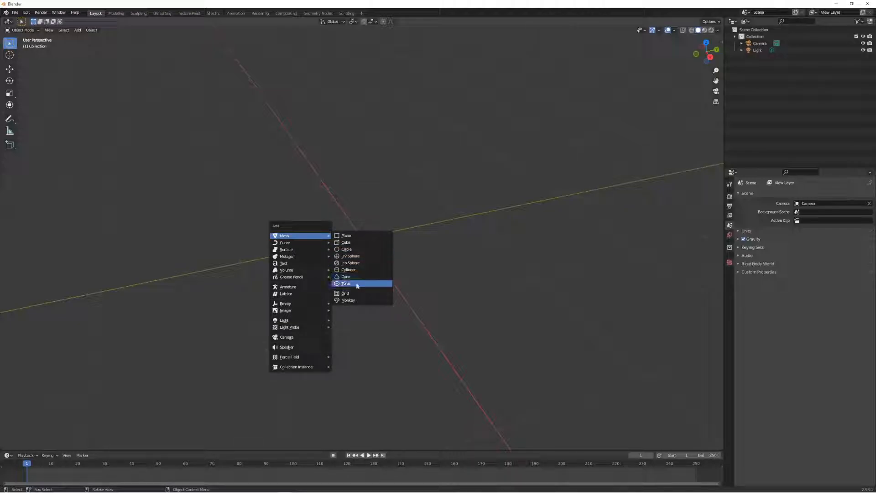
click(356, 283)
click(33, 445)
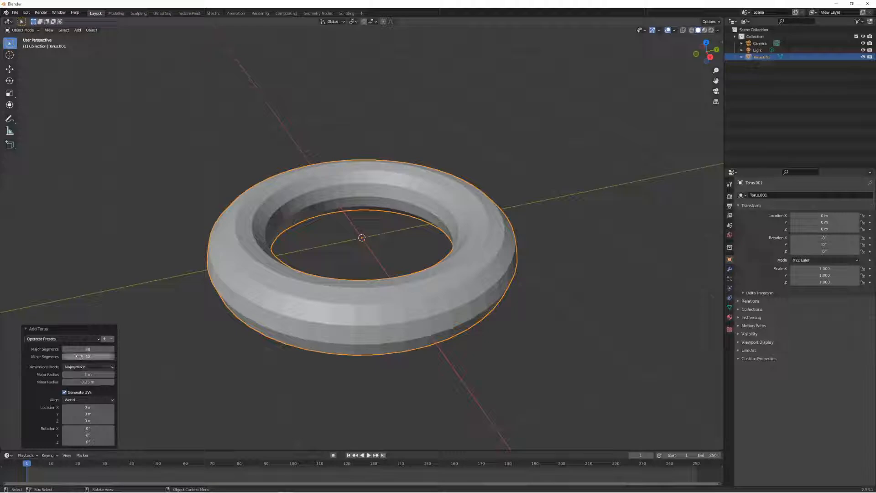
drag(99, 351, 81, 350)
double_click(102, 349)
text(3)
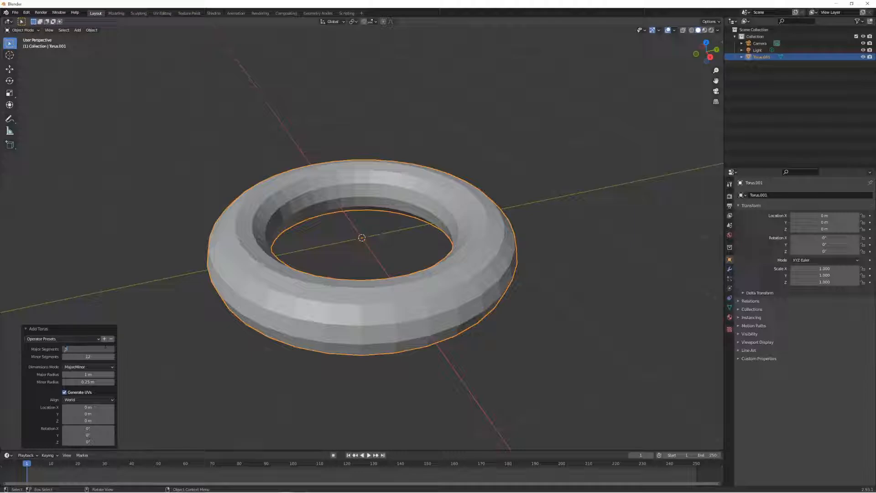
text(5)
key(Return)
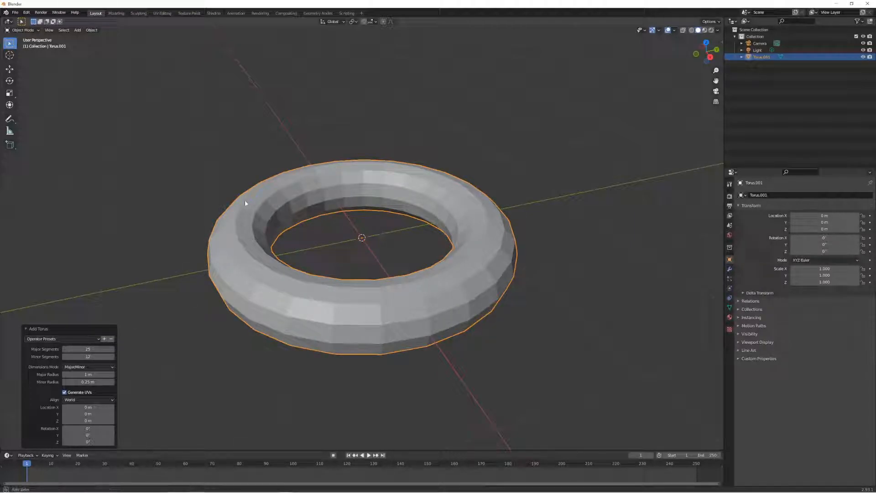
Deselect the new torus and undo the deselection, three times in a row
middle_drag(245, 199, 162, 201)
scroll(254, 235, up, 4)
scroll(249, 231, down, 5)
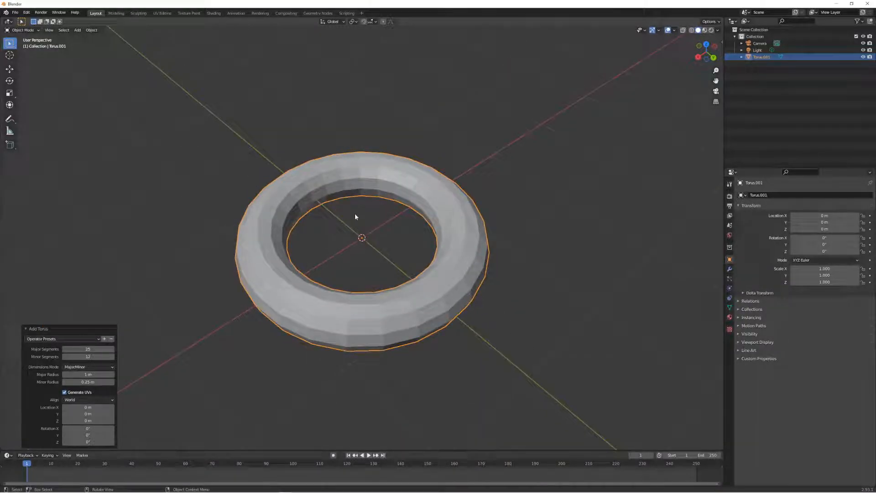
click(357, 239)
key(ctrl+z)
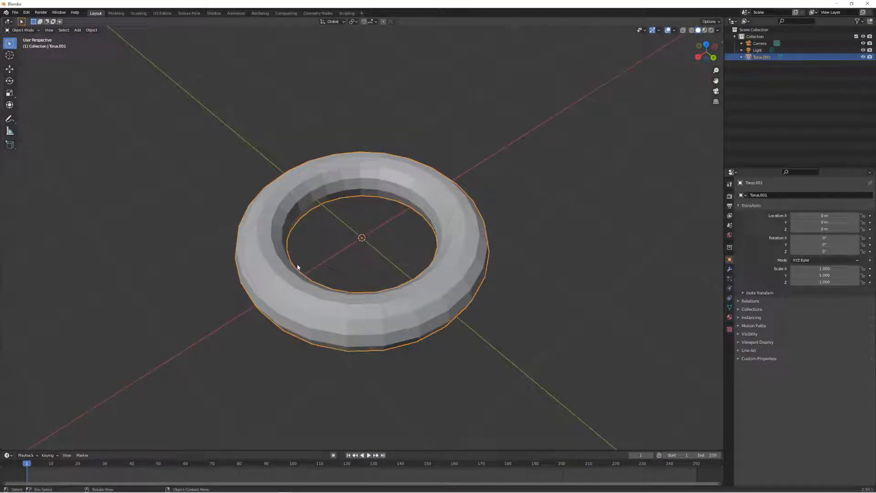
click(329, 248)
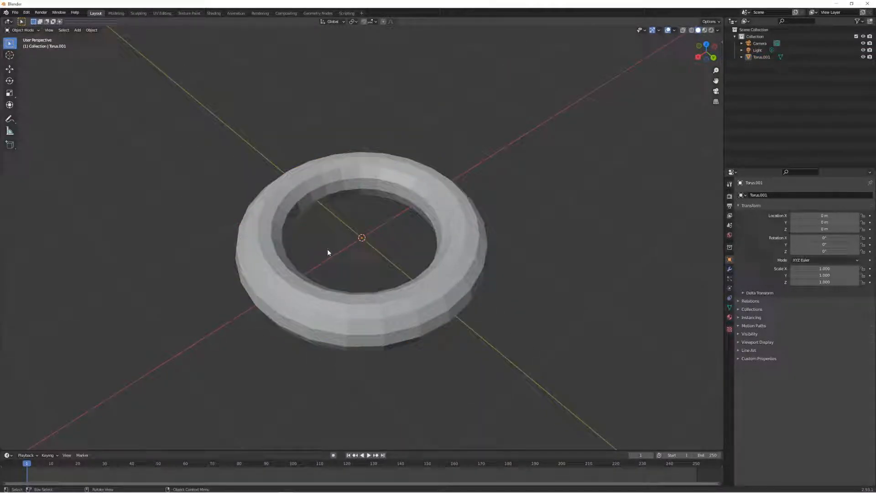
key(ctrl+z)
click(352, 232)
key(ctrl+z)
Render the 25-segment torus twice, closing the render window after each result
middle_drag(348, 240, 346, 276)
scroll(330, 251, up, 5)
scroll(330, 251, up, 6)
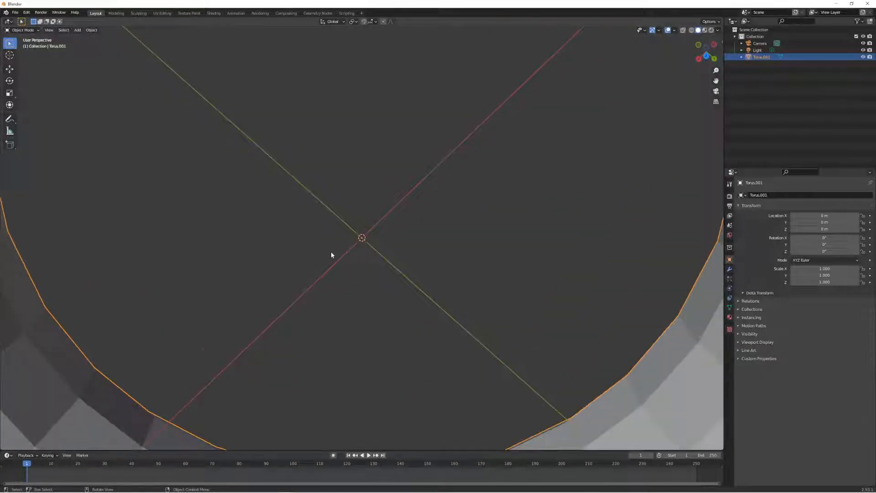
scroll(331, 256, down, 6)
middle_drag(335, 248, 318, 236)
scroll(316, 188, down, 10)
key(F12)
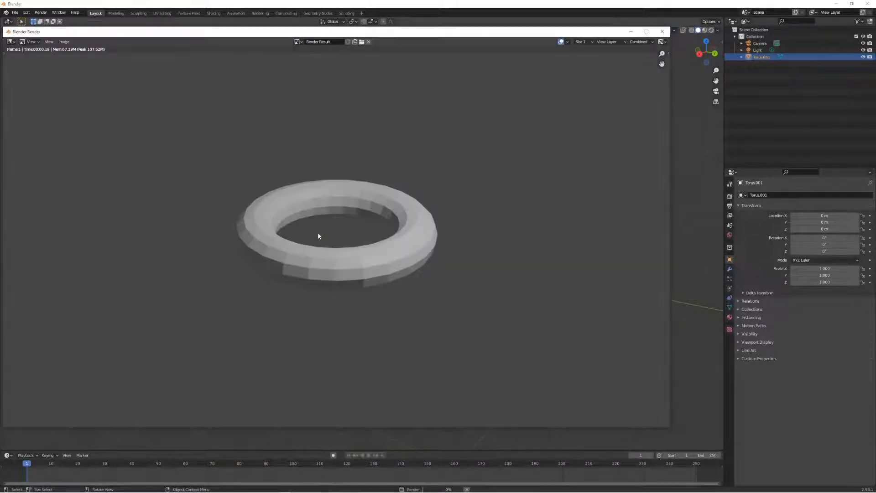
click(662, 31)
key(F12)
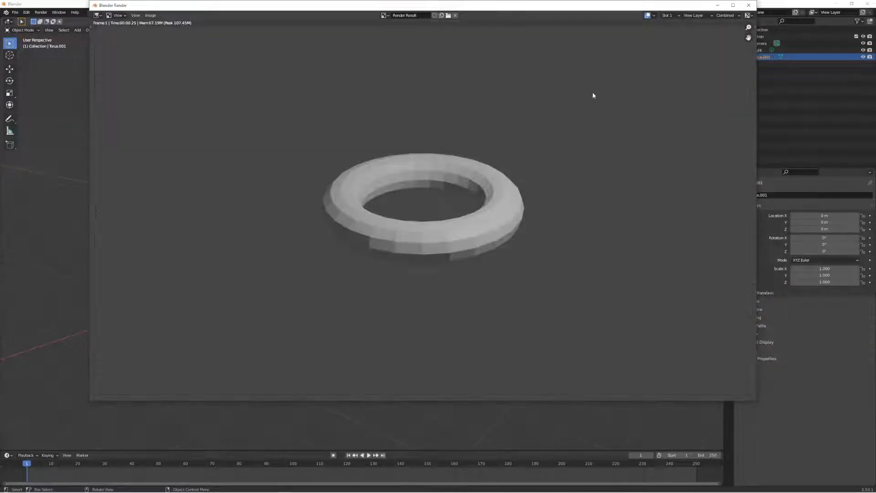
click(748, 5)
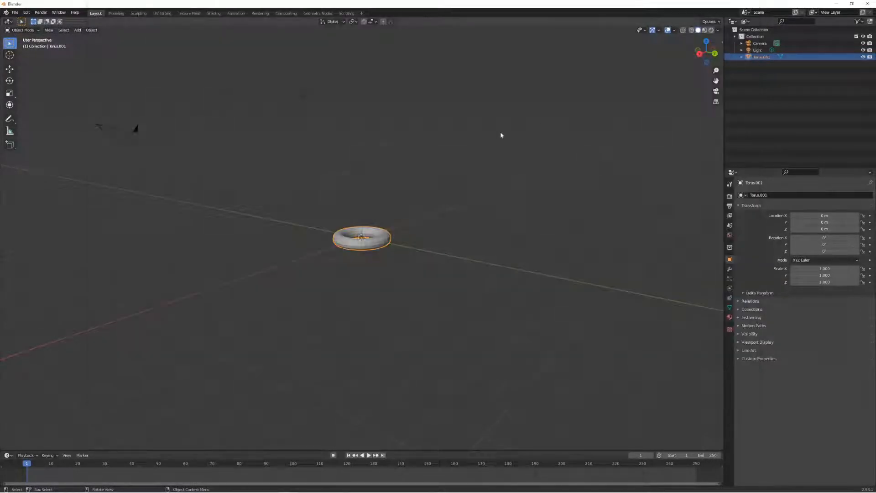
middle_drag(379, 169, 371, 196)
scroll(372, 197, up, 4)
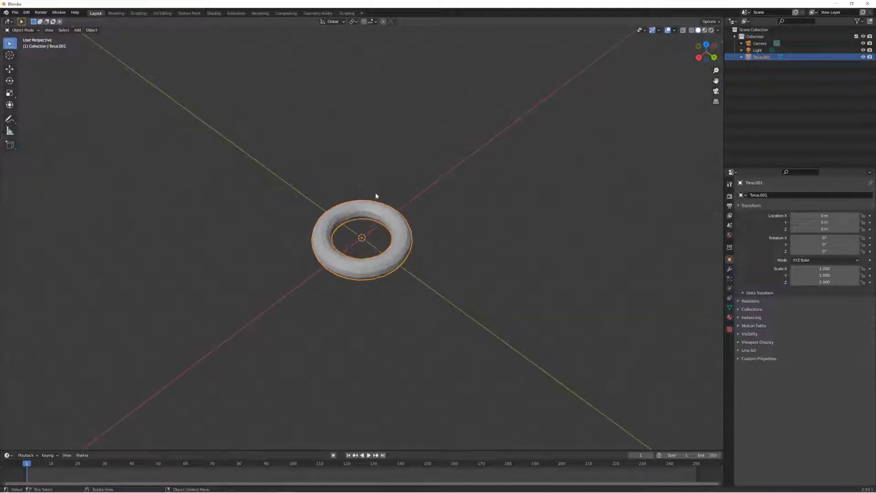
Delete the existing torus and add a new torus mesh at the center of the scene
scroll(379, 193, up, 4)
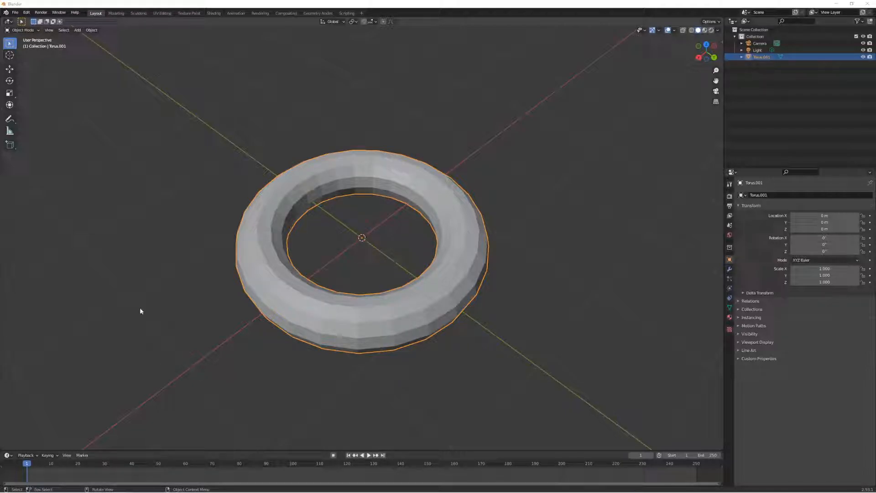
key(Delete)
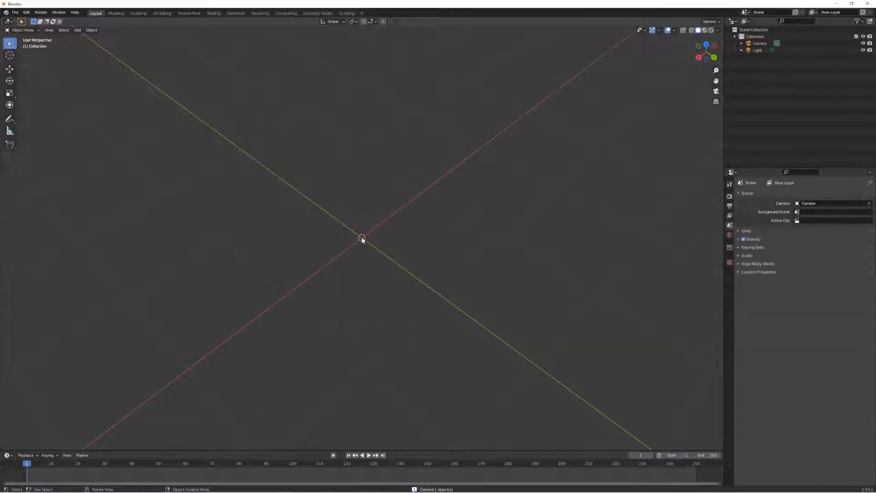
right_click(362, 237)
key(ctrl+a)
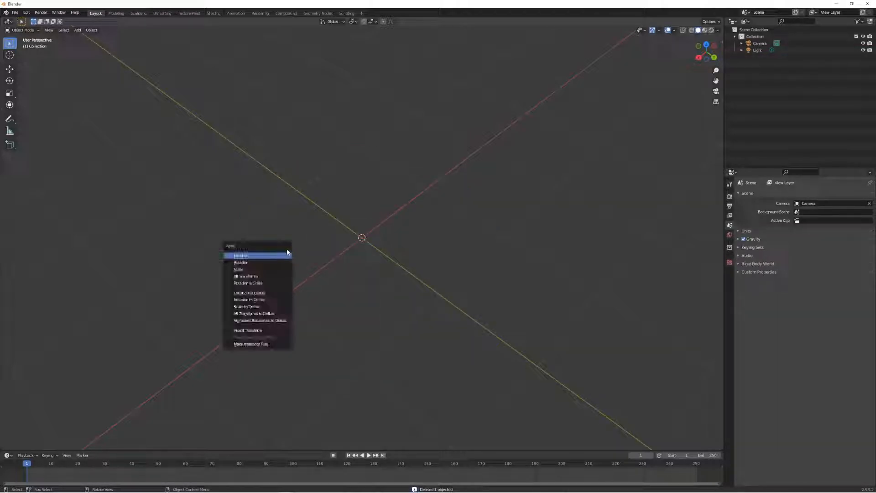
key(ctrl+a)
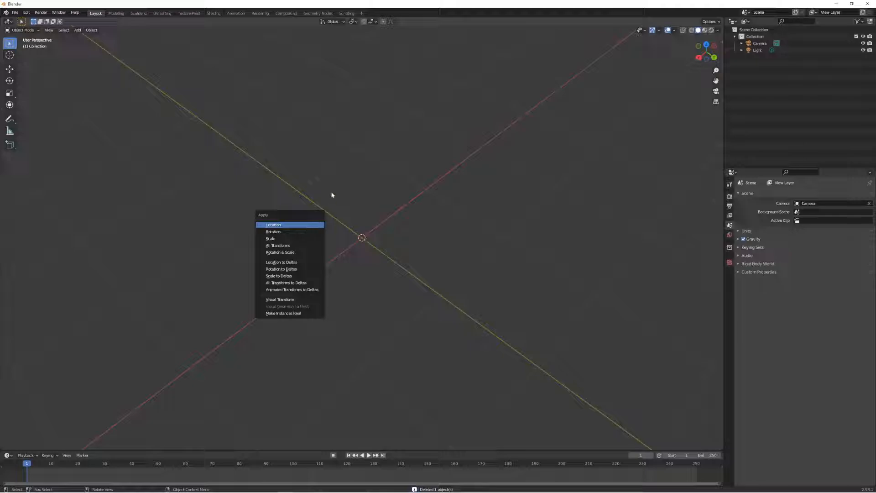
key(shift+a)
mouse_move(331, 193)
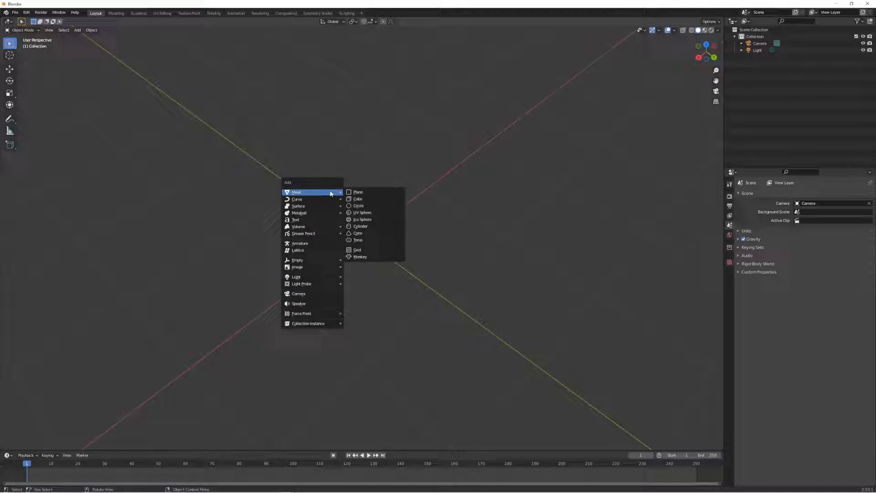
click(359, 240)
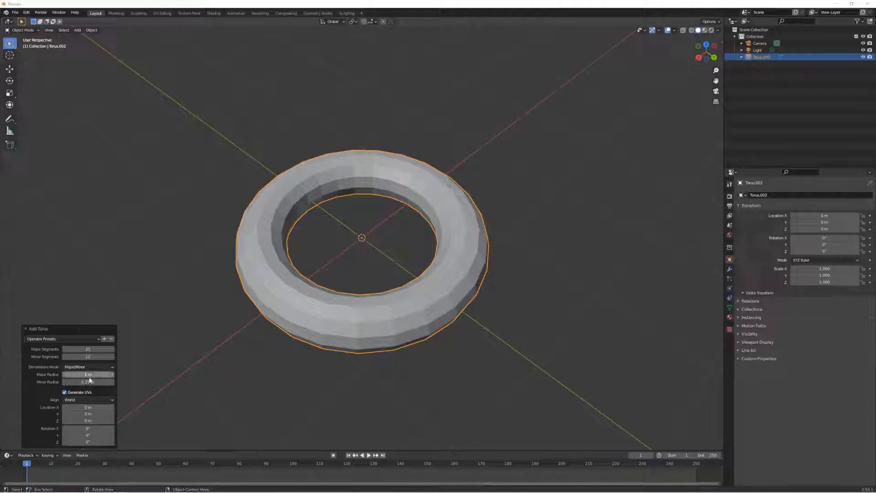
Thicken the new torus by setting its major radius to 1.2 m and its minor radius to 0.62 m
drag(89, 378, 133, 374)
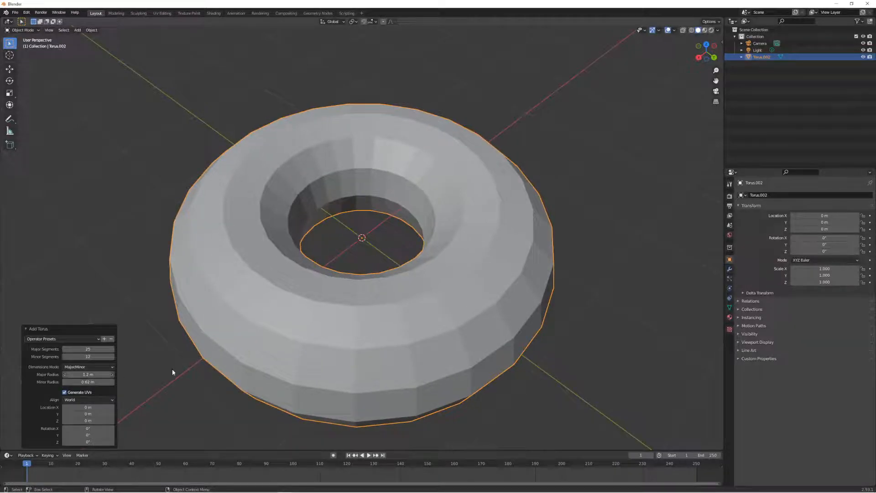
middle_drag(287, 360, 306, 319)
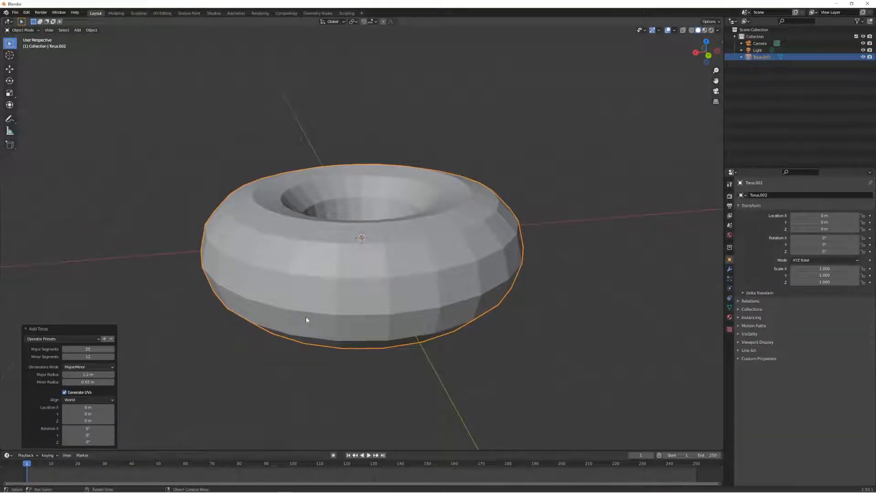
Set the torus's major segments to 30 and its minor segments to 16
click(88, 348)
key(BackSpace)
key(Return)
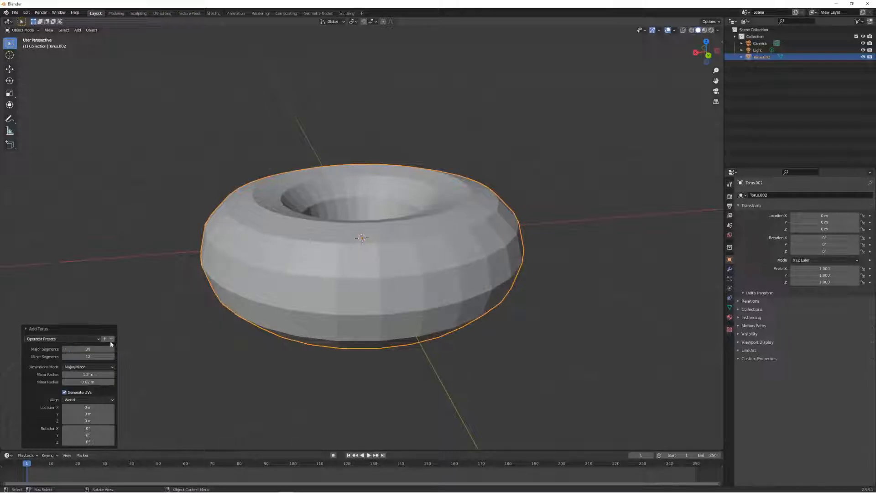
click(98, 356)
key(BackSpace)
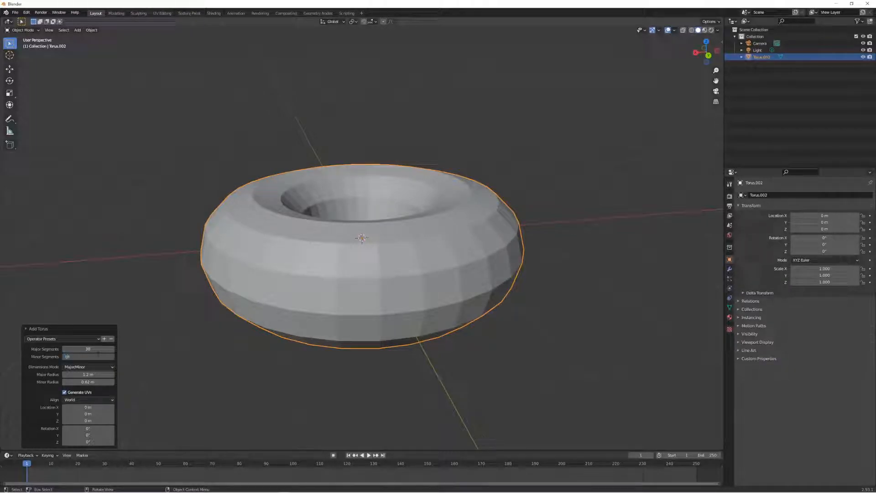
text(16)
key(Return)
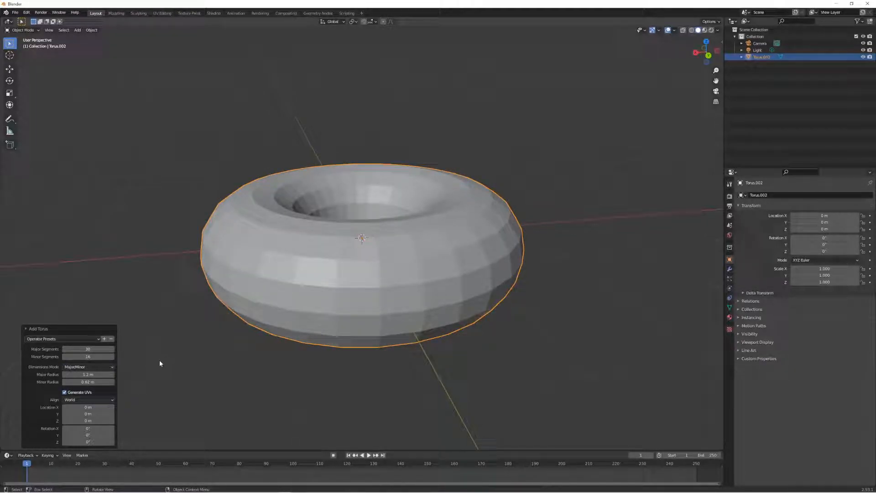
Raise the torus's major and minor segments to 256 each to try out a very smooth surface
middle_drag(160, 363, 122, 371)
drag(91, 351, 137, 351)
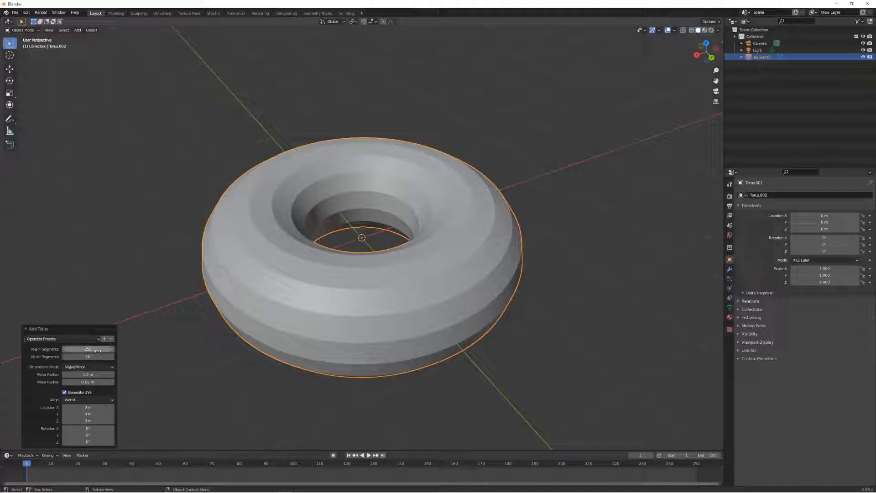
drag(94, 356, 163, 356)
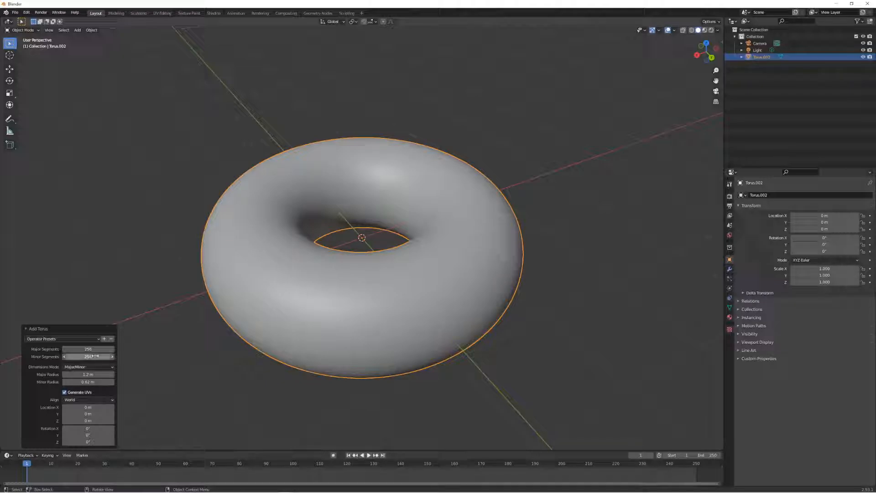
middle_drag(184, 315, 219, 311)
middle_drag(218, 325, 217, 308)
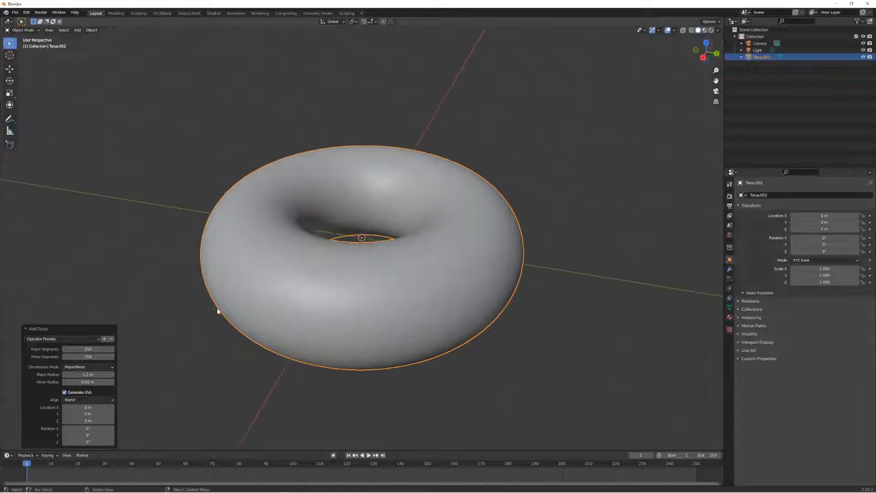
Reduce the torus's major segments to 32 and its minor segments to 16
click(98, 348)
key(BackSpace)
text(32)
key(Return)
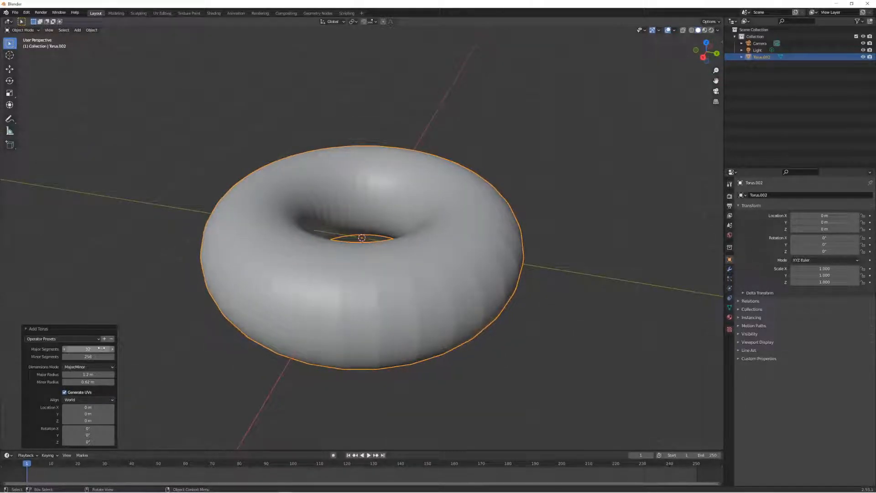
click(95, 356)
text(15)
key(Return)
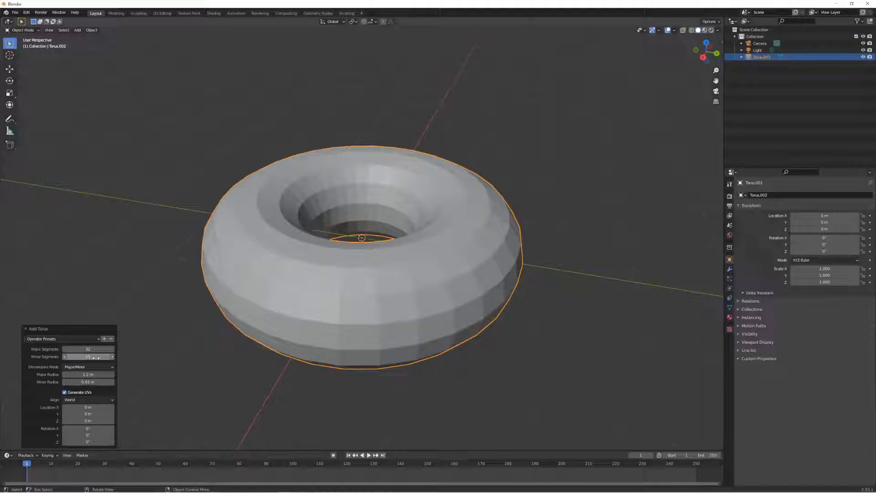
click(96, 356)
text(16)
key(Return)
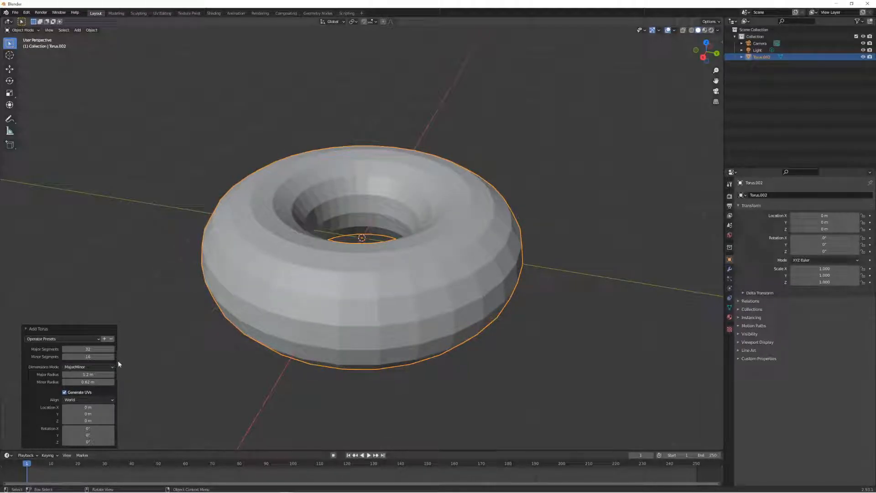
Check the torus's faceting up close and set its major segments to 48
scroll(173, 311, down, 1)
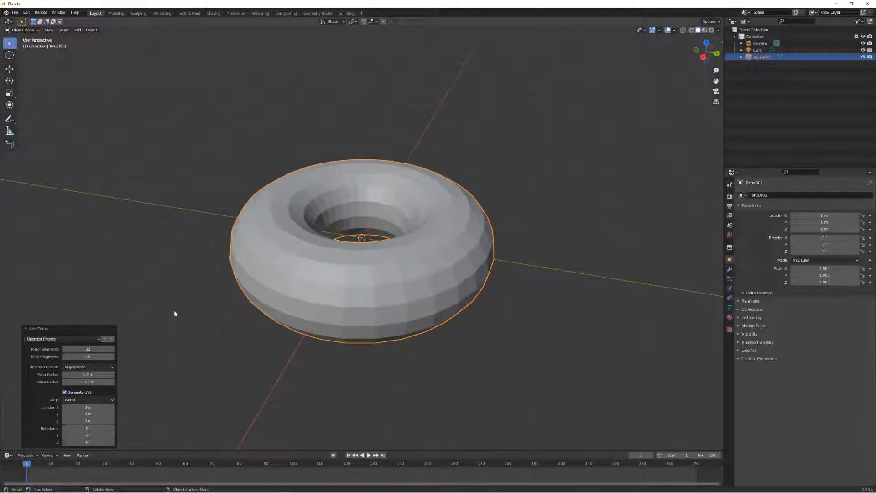
mouse_move(174, 314)
middle_down()
mouse_move(145, 358)
mouse_move(173, 300)
middle_up()
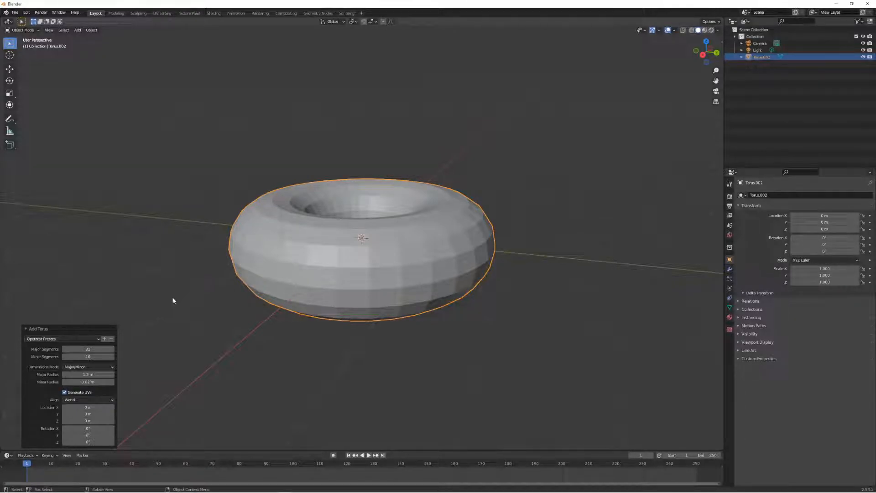
scroll(172, 299, up, 2)
scroll(173, 300, up, 2)
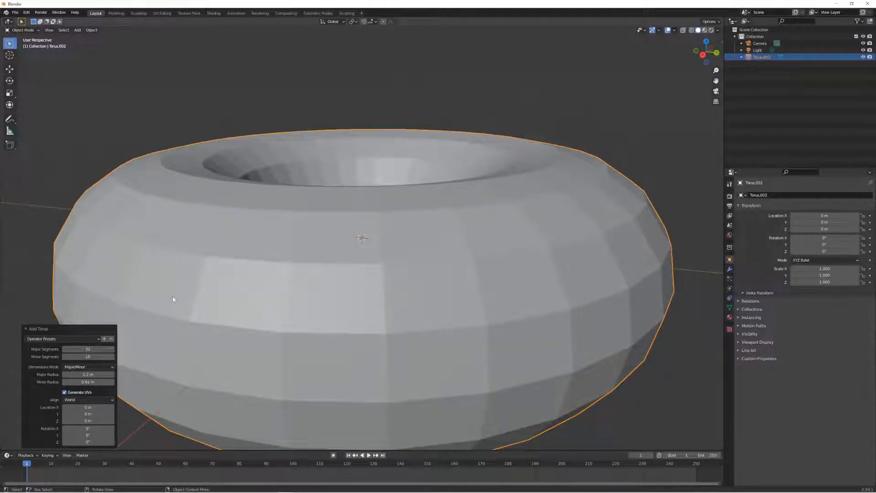
scroll(173, 299, down, 2)
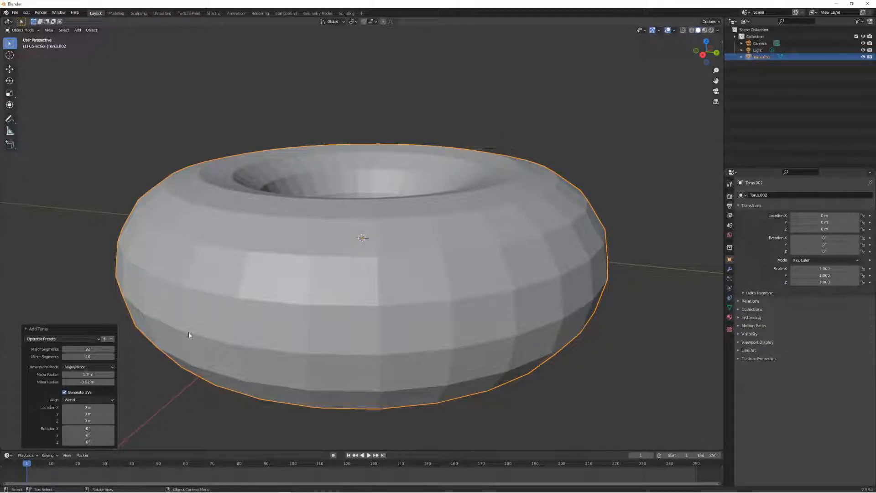
click(98, 350)
key(BackSpace)
text(48)
key(Return)
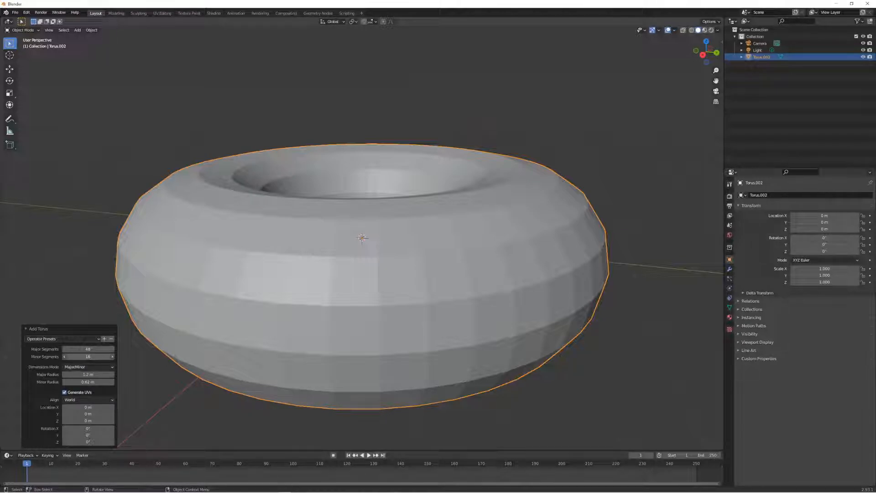
Set the torus's major segments to 40, keeping 16 minor segments
mouse_move(88, 357)
mouse_down()
mouse_move(101, 356)
mouse_move(91, 357)
mouse_up()
click(94, 350)
text(40)
key(Return)
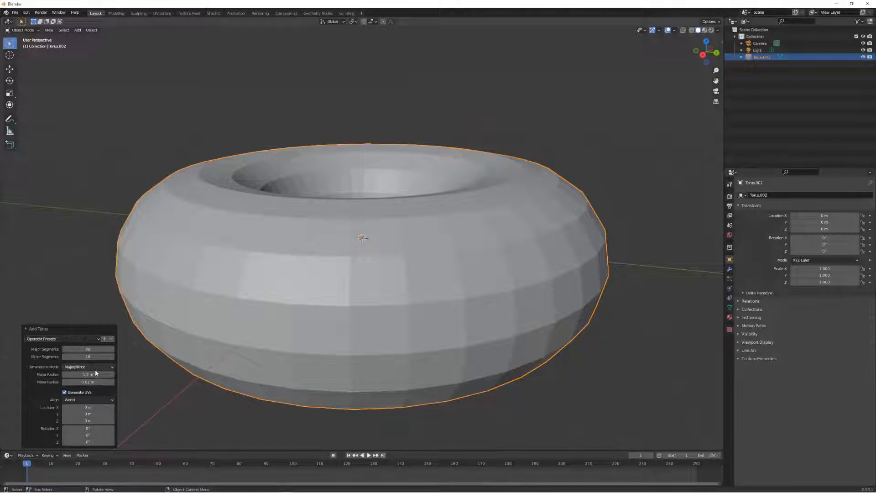
Narrow the donut's hole by setting the torus's major radius to 0.95 m
mouse_move(96, 372)
mouse_down()
mouse_move(137, 373)
mouse_move(93, 372)
mouse_up()
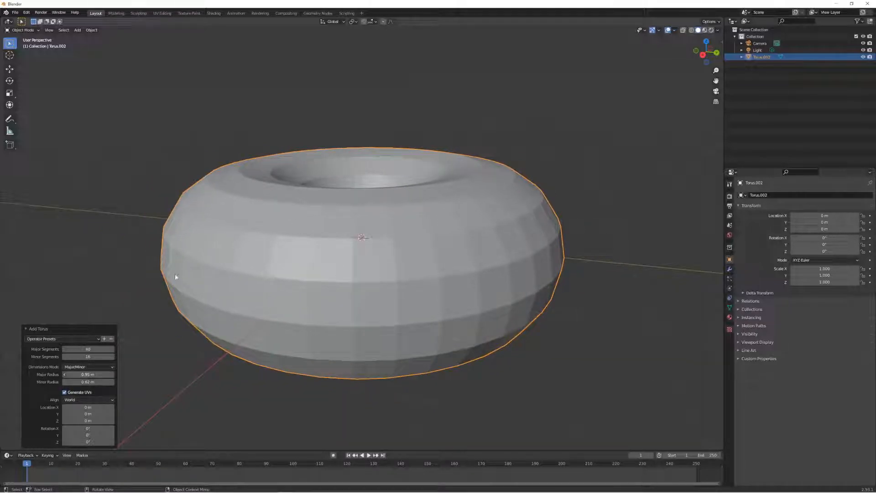
middle_drag(176, 277, 205, 313)
scroll(225, 301, down, 1)
Deselect the torus, view it from the side, and undo the deselection
click(147, 335)
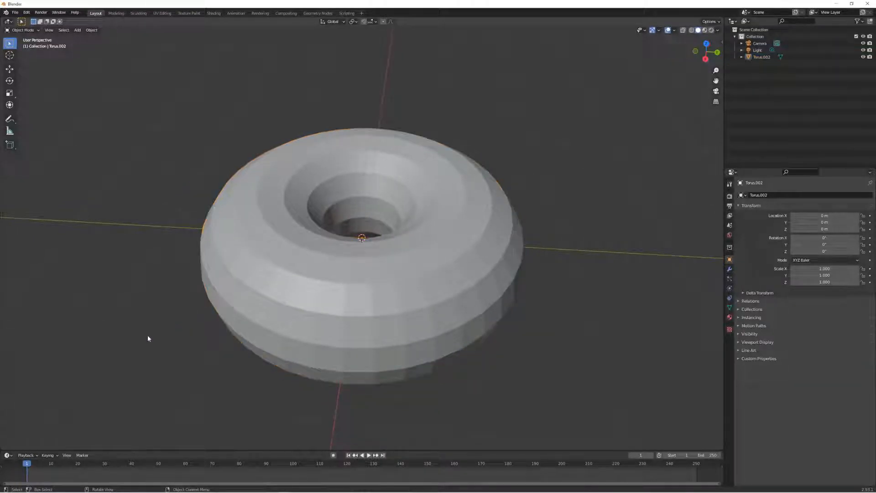
middle_drag(147, 335, 201, 302)
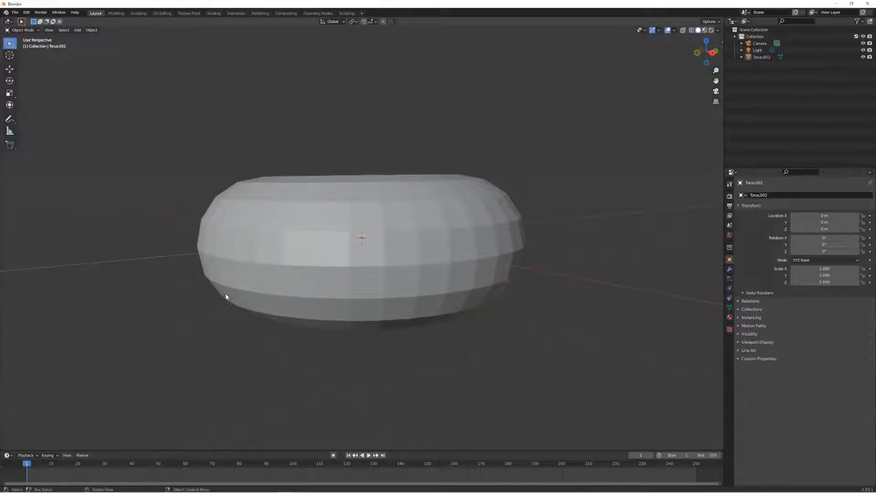
key(ctrl+z)
Reopen the torus's creation settings to review them, then dismiss them without changes
key(F9)
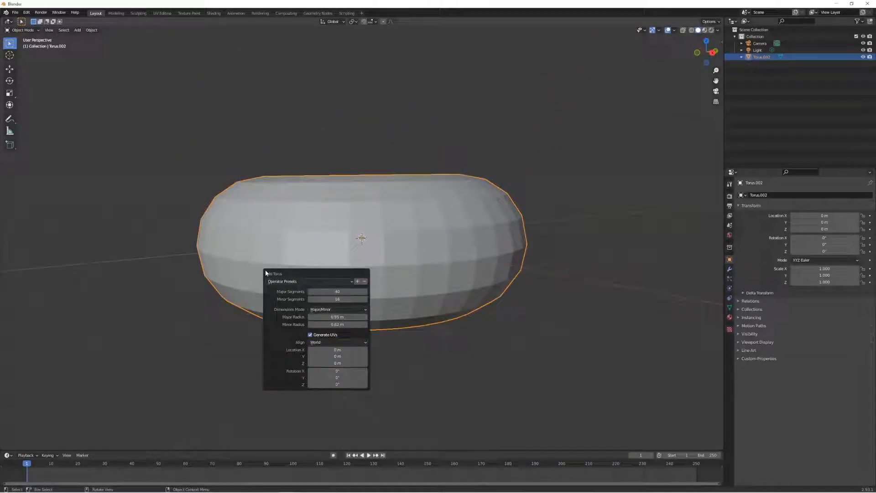
key(F9)
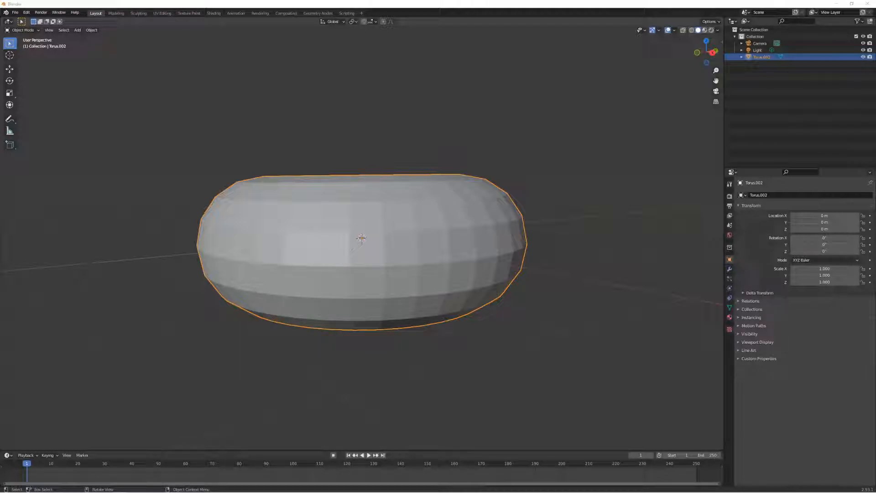
key(F9)
key(F9)
middle_drag(293, 245, 287, 276)
key(super)
key(super)
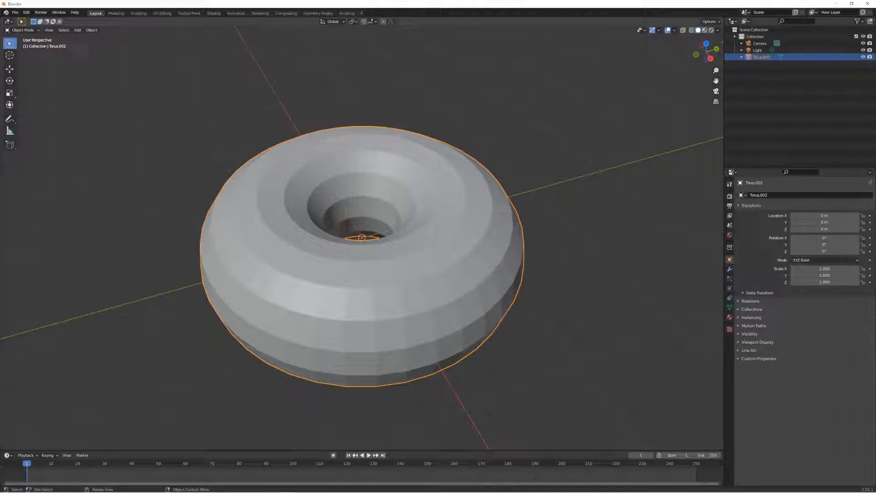
key(super)
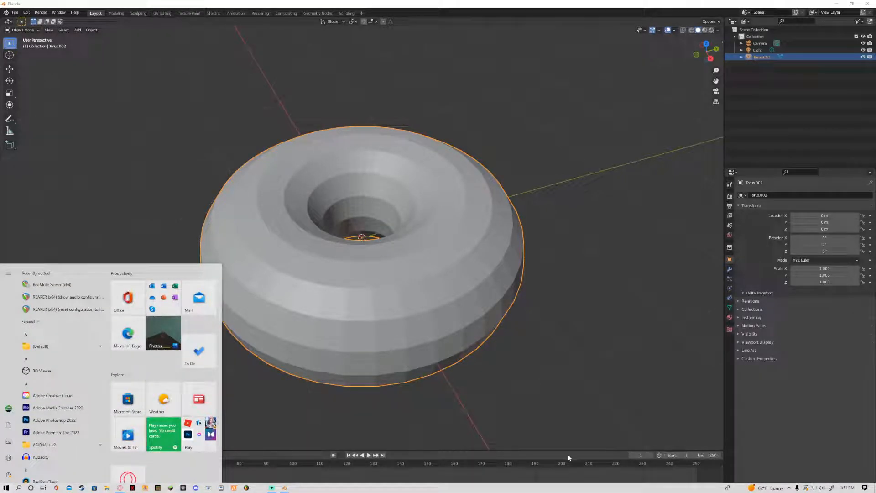
key(super)
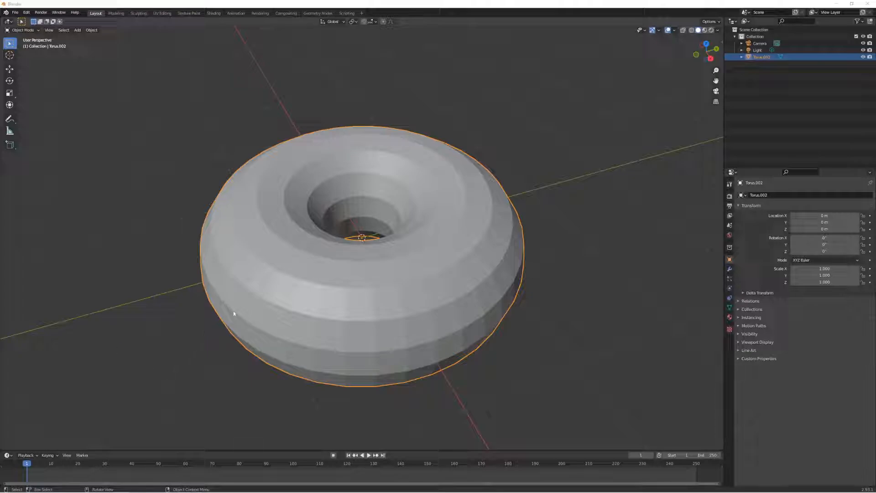
Render the reshaped torus through the scene camera and close the render result
scroll(245, 283, down, 12)
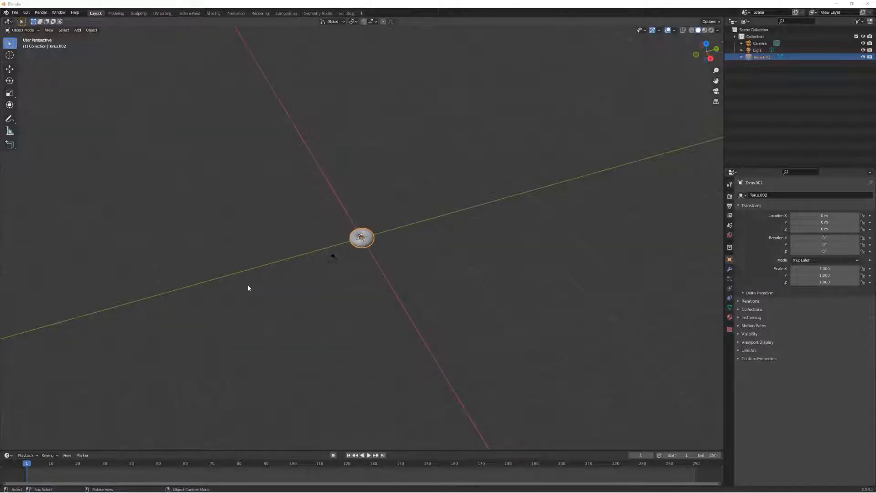
middle_drag(247, 319, 284, 293)
scroll(284, 290, up, 6)
key(F12)
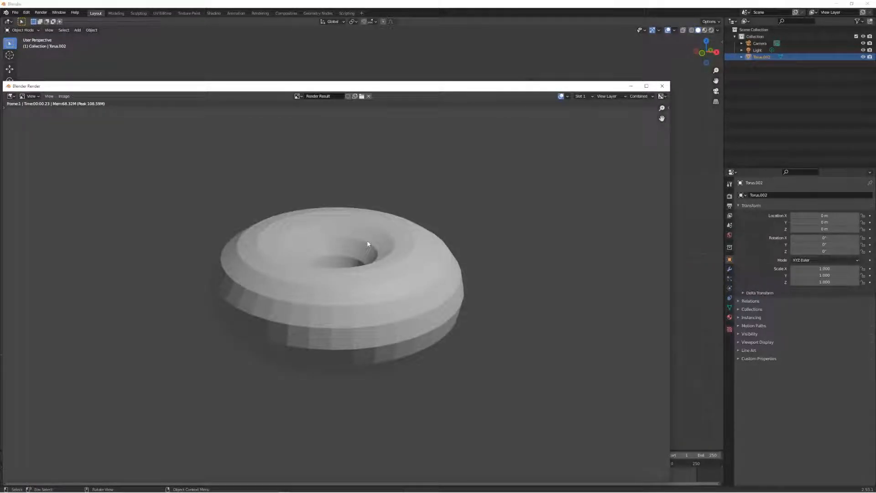
key(Escape)
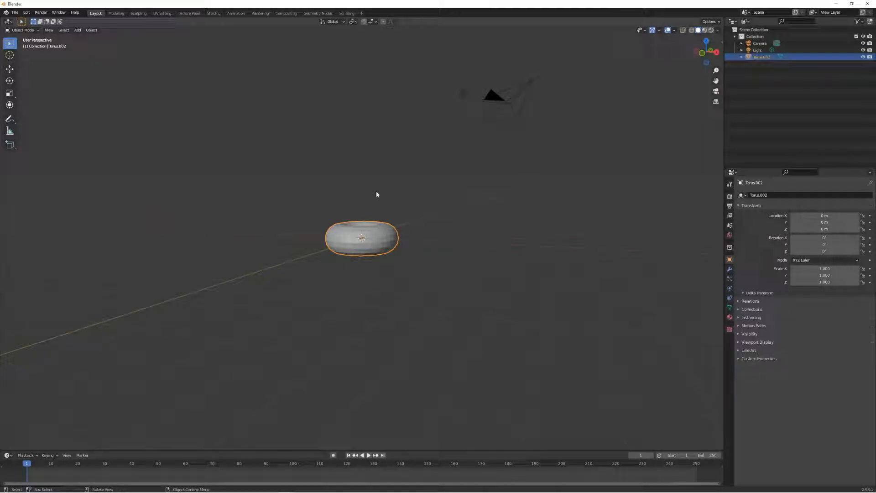
middle_drag(466, 172, 436, 225)
scroll(436, 226, up, 7)
scroll(428, 211, down, 1)
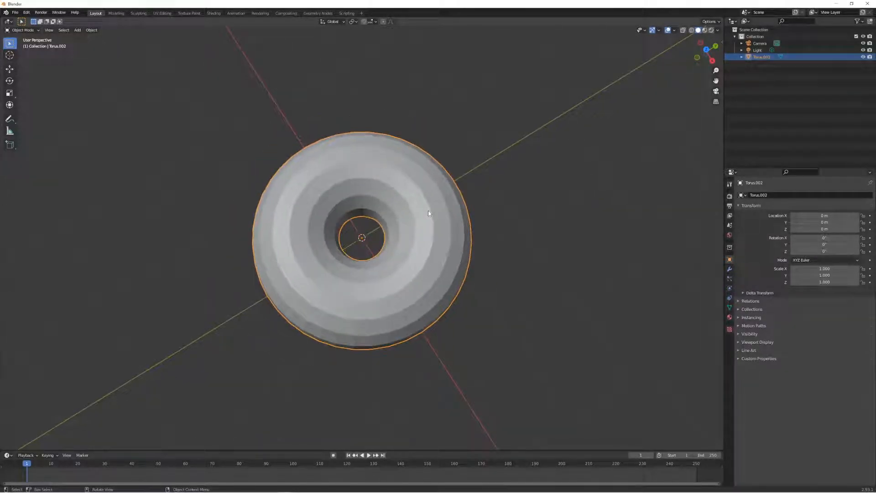
Display the selected torus's location, rotation, scale and dimensions alongside the viewport
middle_drag(428, 206, 408, 200)
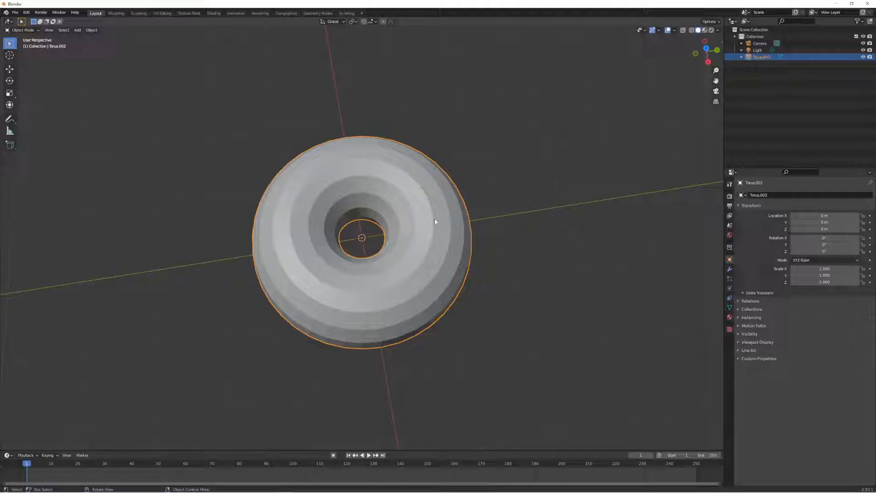
middle_drag(434, 221, 419, 167)
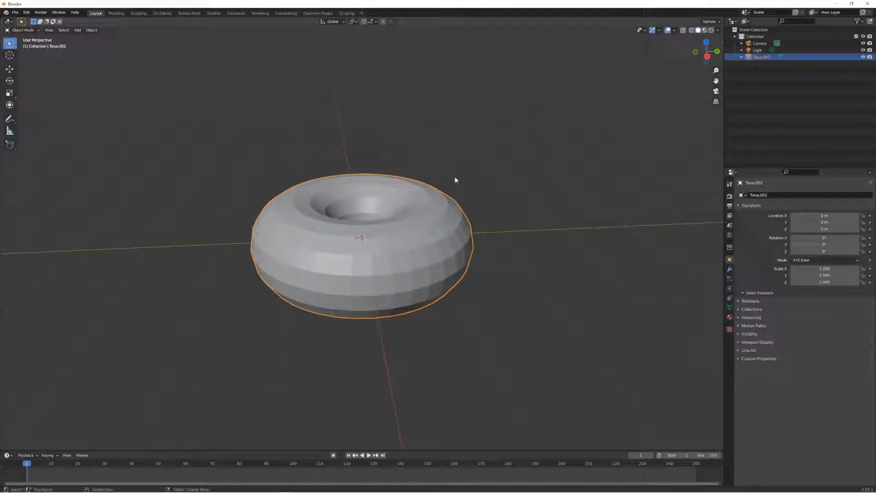
key(n)
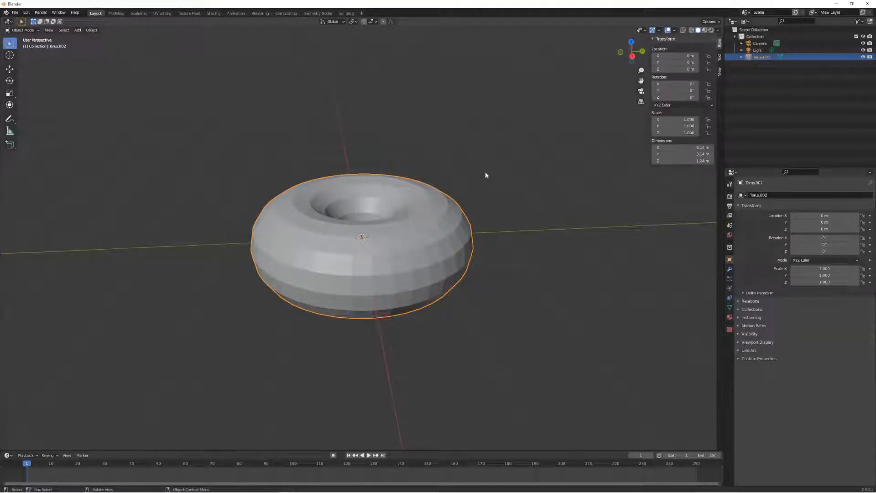
key(n)
key(n)
key(n)
key(n)
key(n)
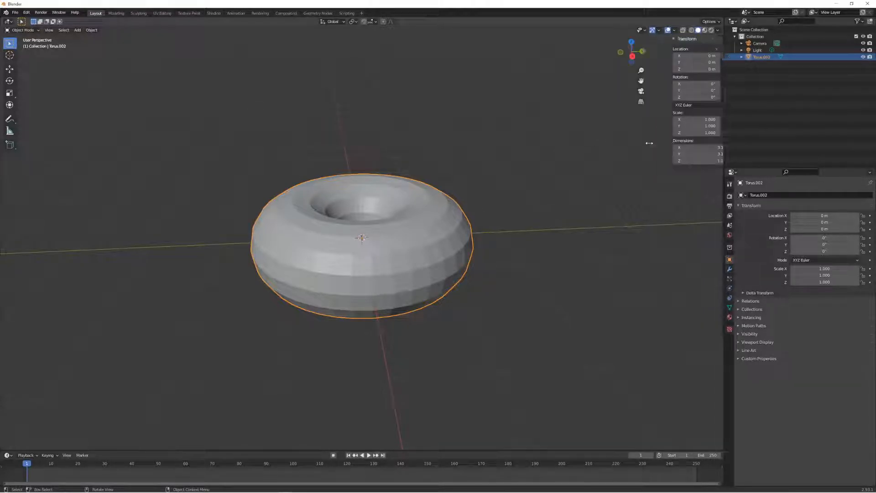
key(n)
key(n)
key(n)
key(n)
key(n)
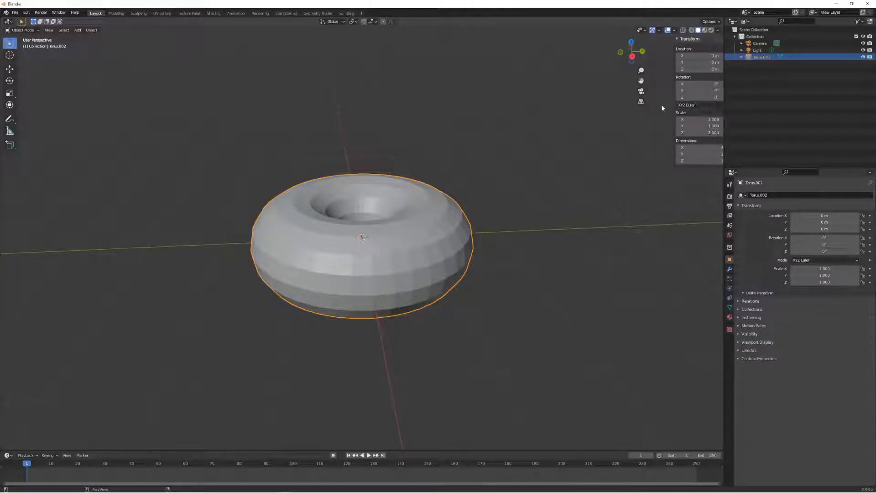
key(n)
key(n)
key(n)
key(n)
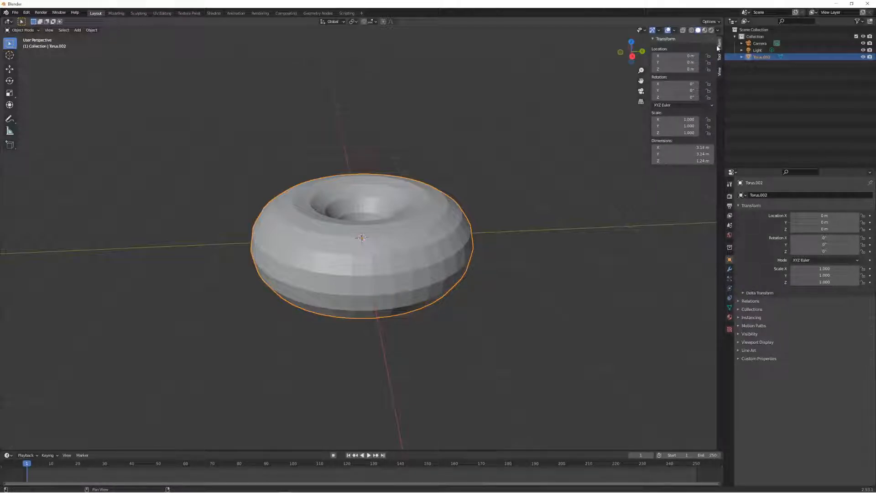
scroll(719, 46, down, 2)
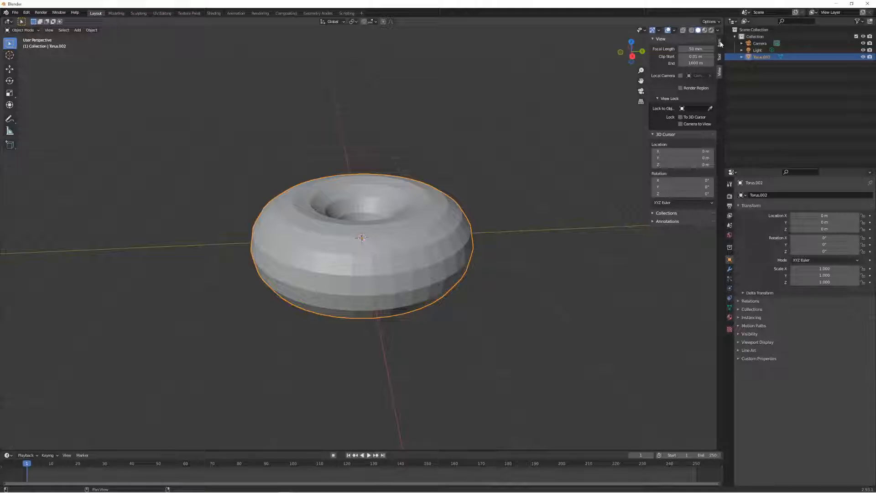
click(719, 43)
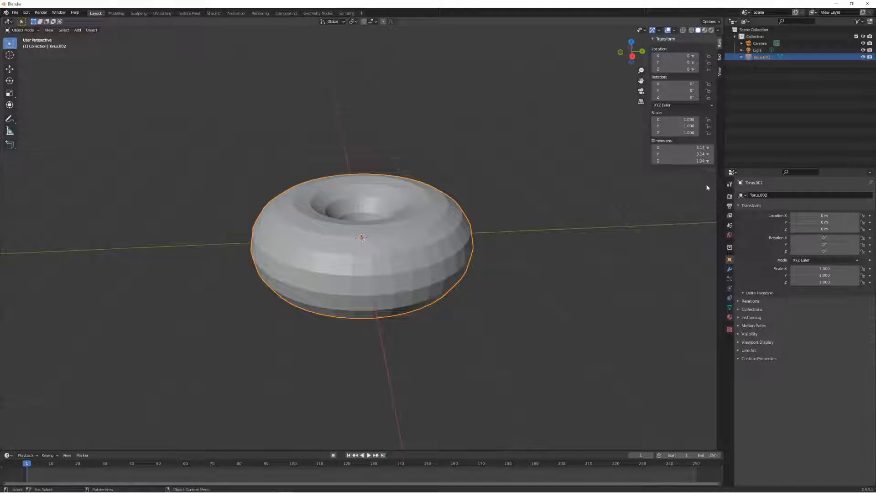
Examine the scene's unit settings without changing them, and return to the render settings
click(729, 206)
click(729, 215)
click(729, 199)
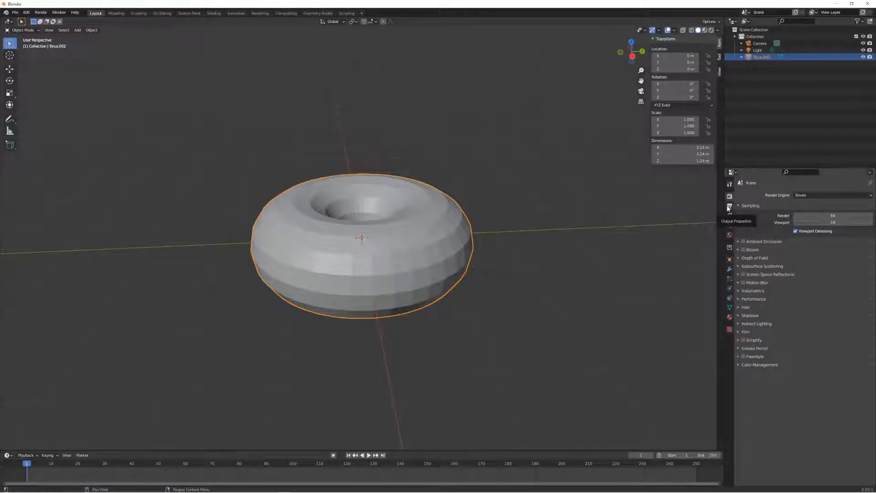
click(729, 225)
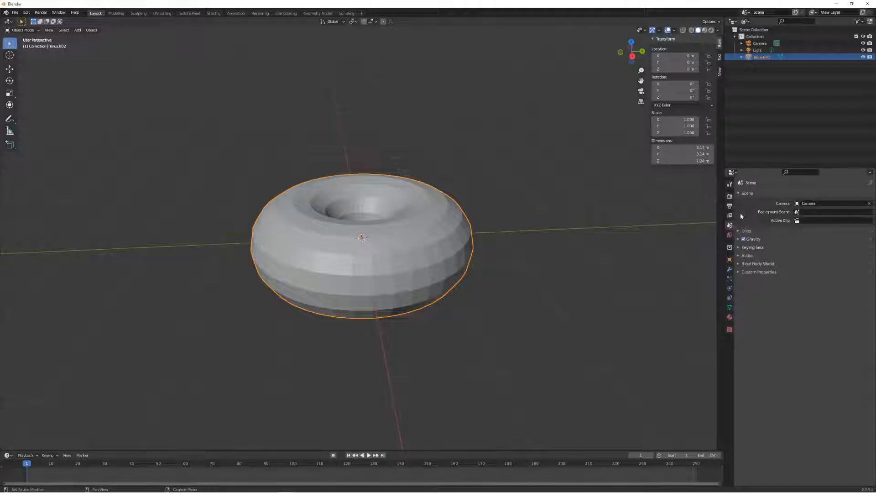
click(753, 230)
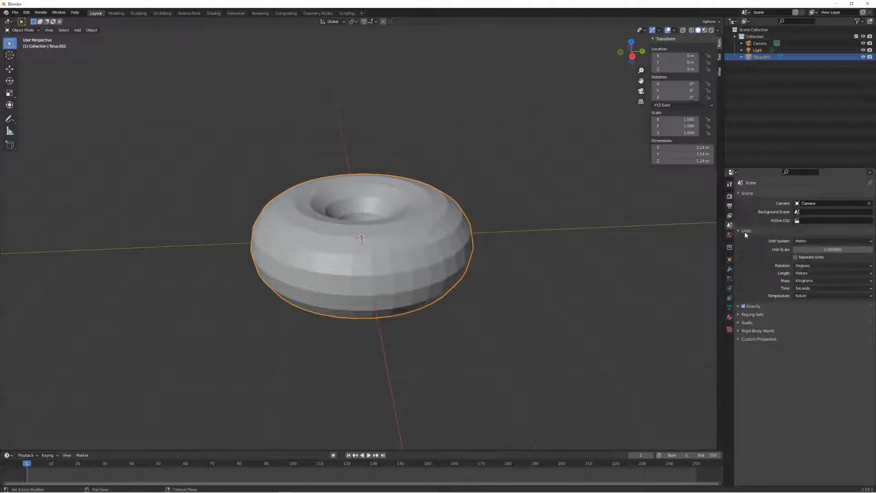
click(801, 242)
click(788, 240)
click(740, 232)
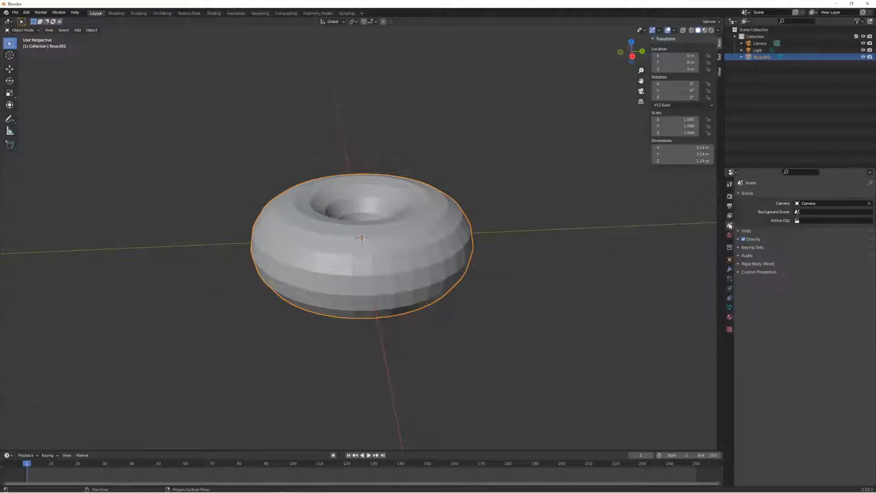
click(729, 186)
click(732, 172)
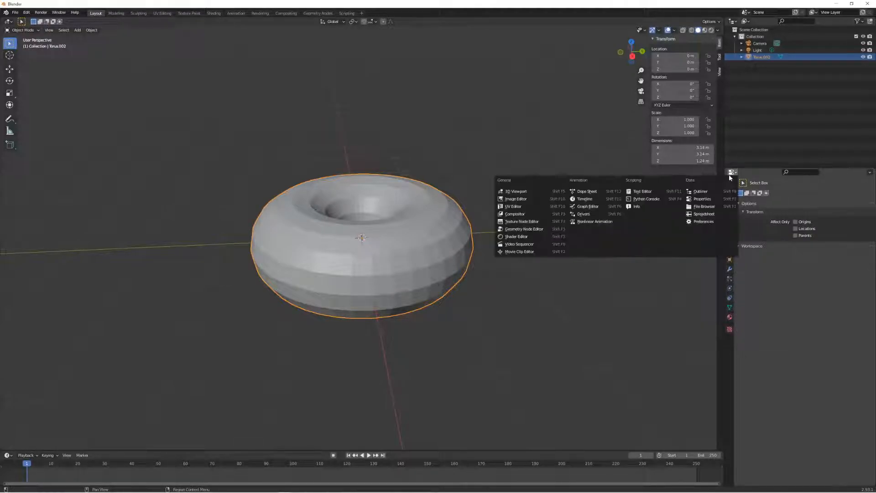
click(732, 174)
click(729, 195)
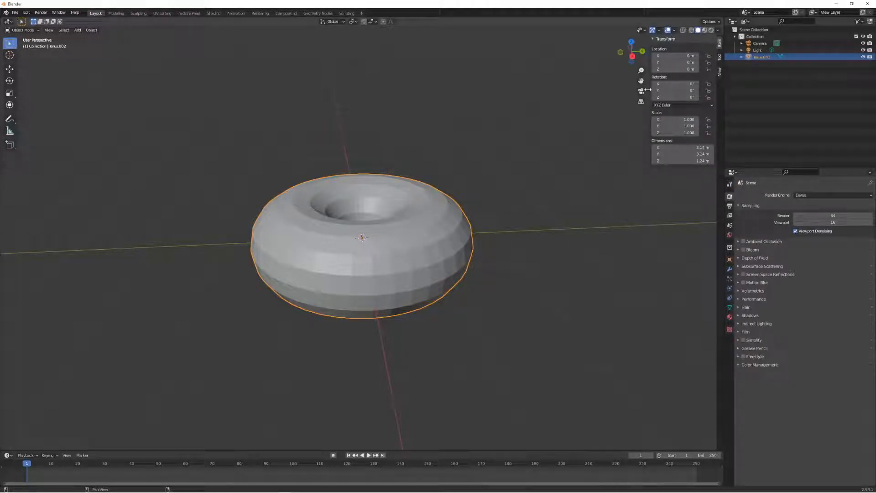
Try stretching the torus along the Y axis by a factor of about 1.8, and undo it
key(s)
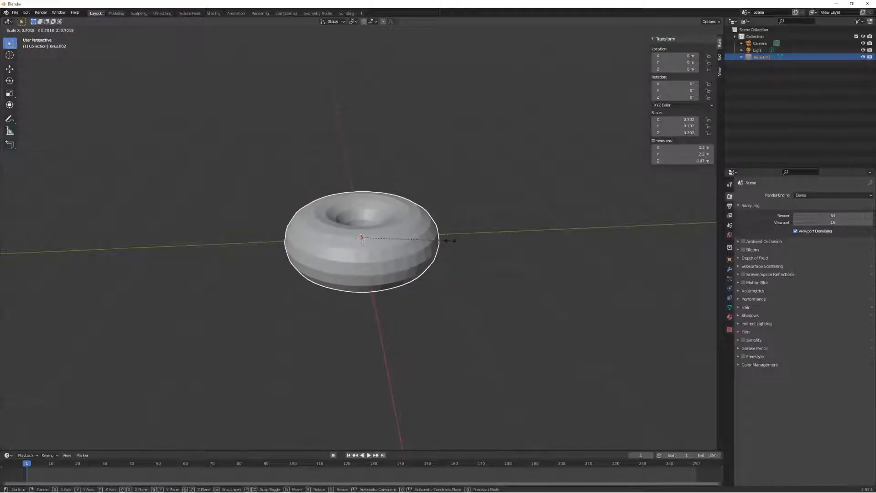
key(y)
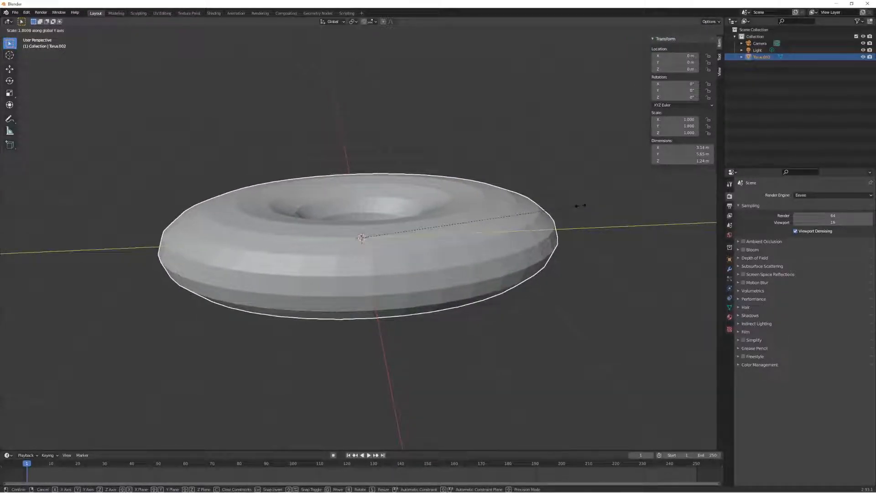
click(570, 196)
key(ctrl+z)
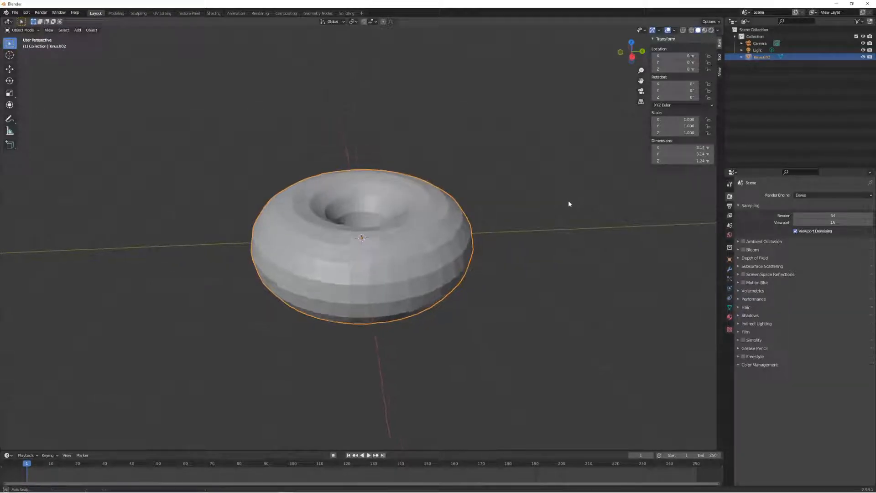
middle_drag(568, 204, 567, 238)
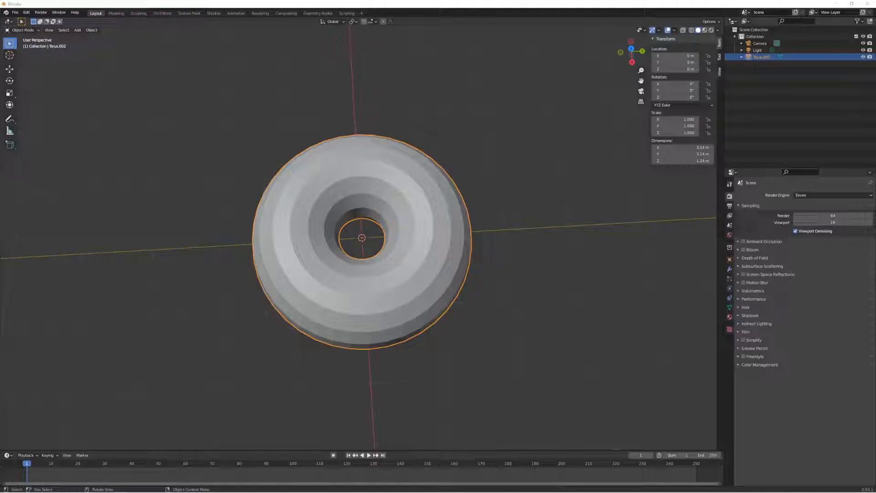
key(s)
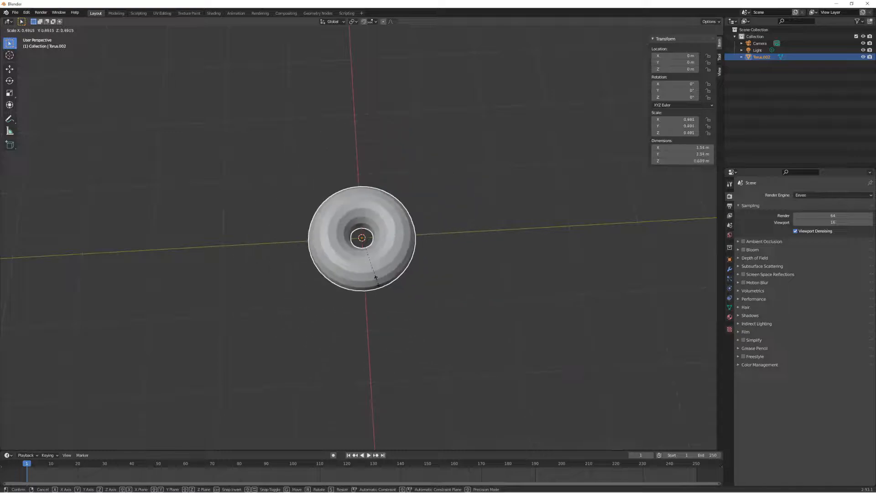
right_click(372, 258)
mouse_move(332, 193)
middle_down()
mouse_move(333, 170)
mouse_move(329, 192)
mouse_move(347, 192)
middle_up()
Scale the torus down uniformly in two passes, by about 0.107 and about 0.333, to roughly 0.112 m across
key(s)
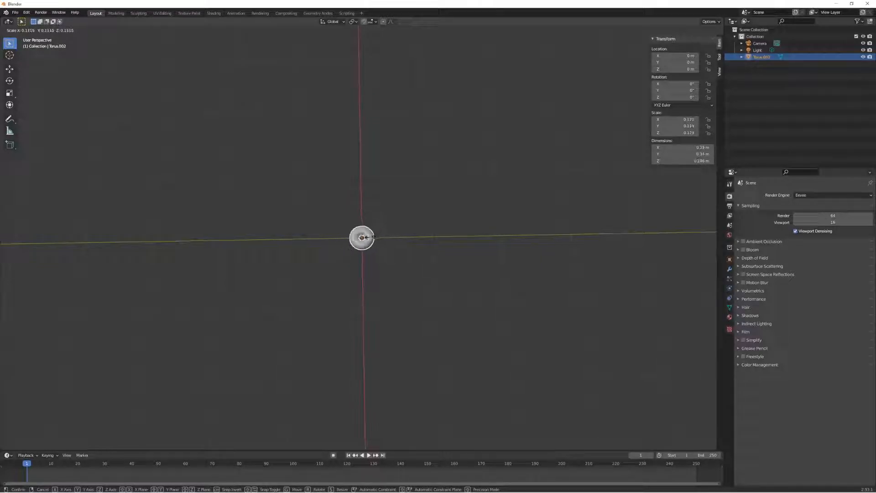
click(370, 236)
scroll(371, 236, up, 10)
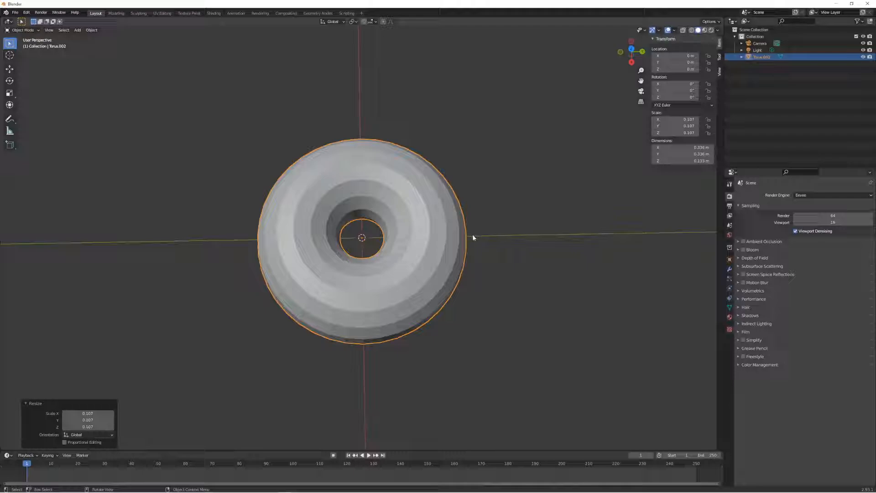
key(s)
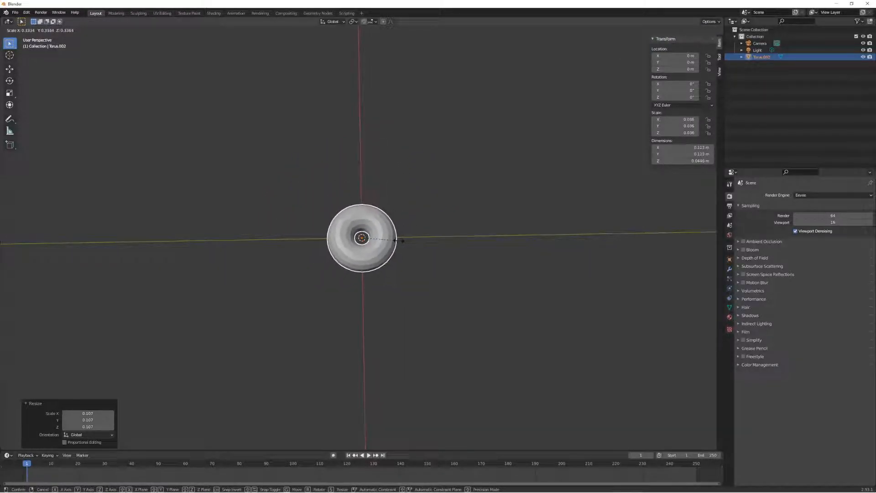
click(404, 235)
scroll(406, 233, up, 3)
scroll(406, 234, up, 2)
middle_drag(439, 224, 457, 190)
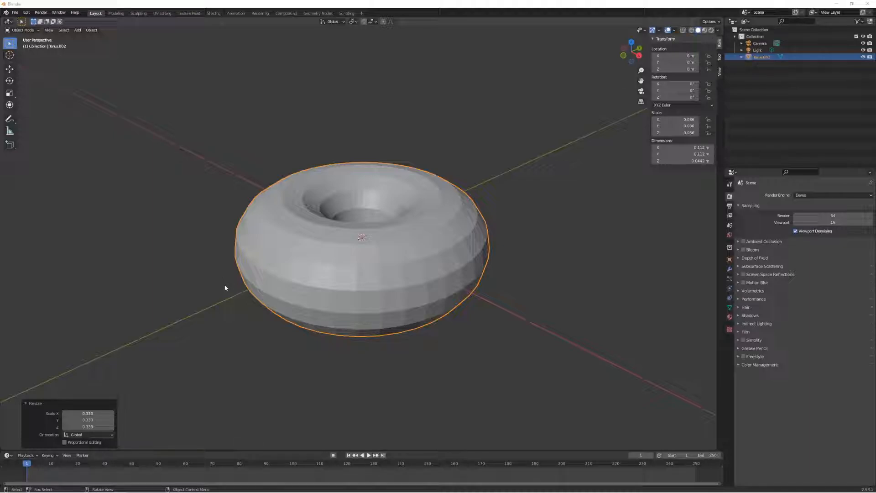
Apply the scale transform to the resized torus
middle_drag(224, 292, 207, 309)
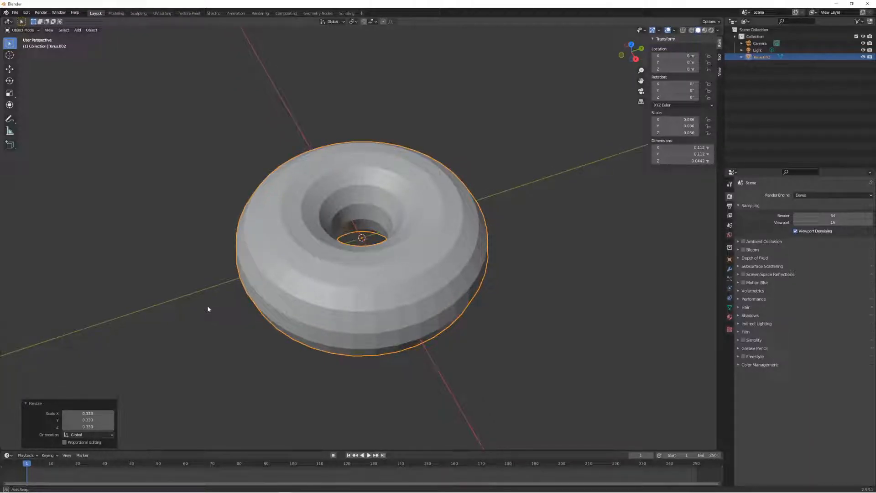
scroll(208, 307, down, 4)
scroll(200, 287, up, 8)
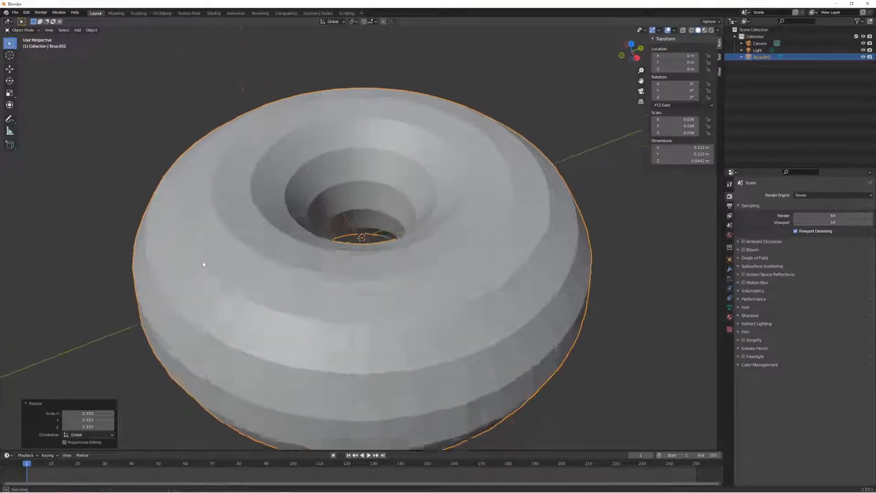
mouse_move(203, 264)
middle_down()
mouse_move(246, 227)
mouse_move(167, 248)
mouse_move(174, 271)
mouse_move(187, 271)
middle_up()
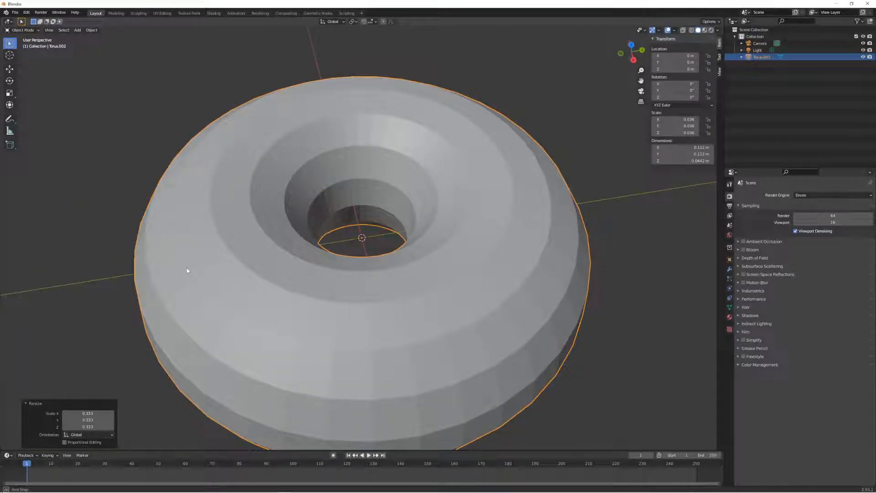
middle_drag(187, 270, 183, 270)
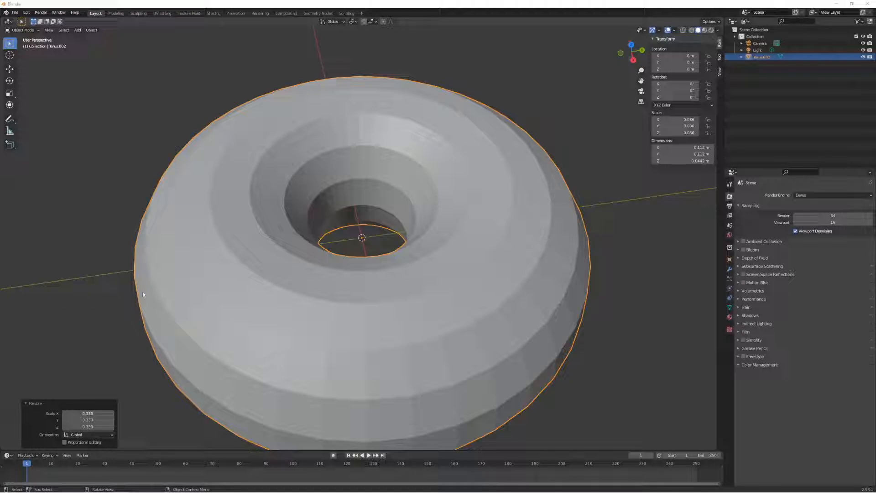
click(158, 290)
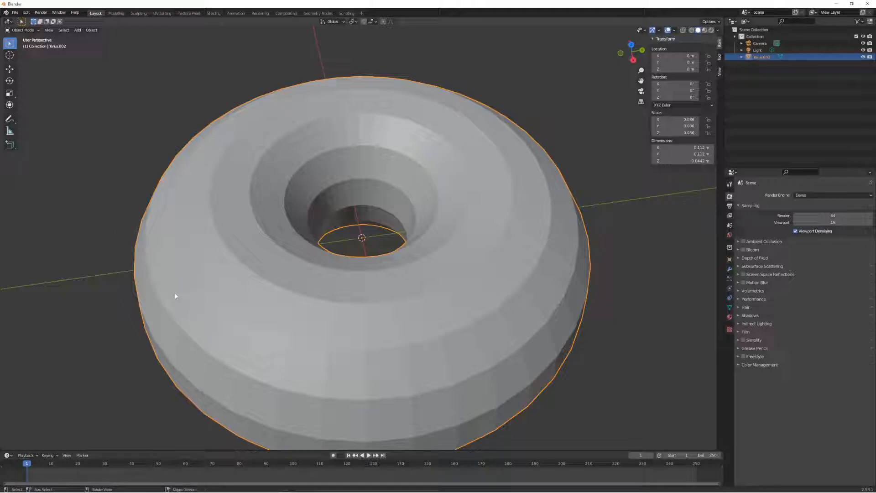
key(ctrl+a)
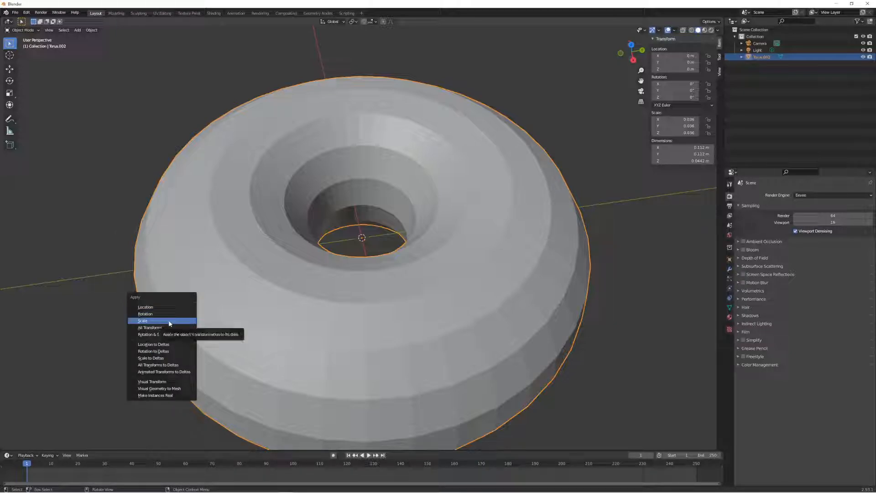
click(171, 320)
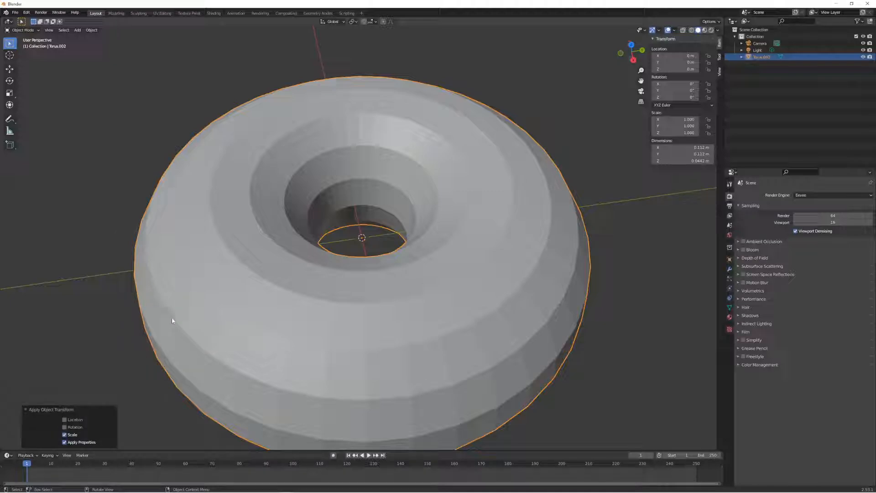
Deselect the torus, inspect its surface from several angles and distances, and select it again
click(131, 307)
scroll(121, 321, down, 1)
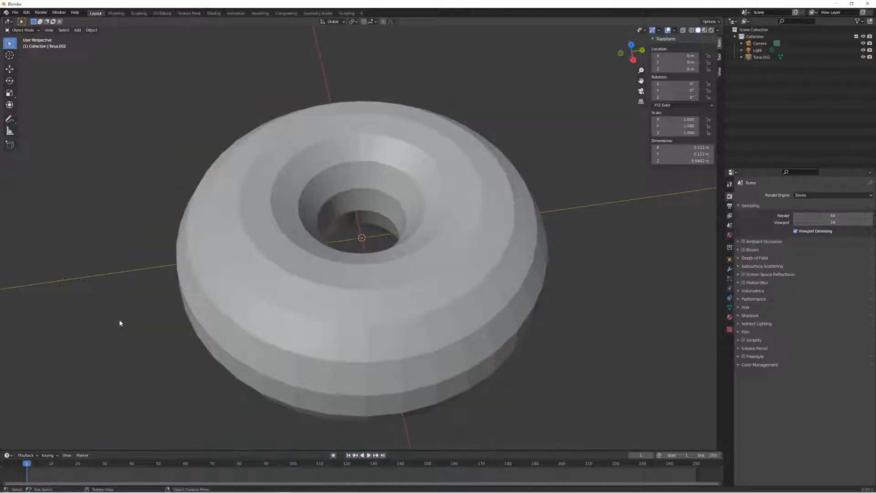
scroll(119, 321, up, 1)
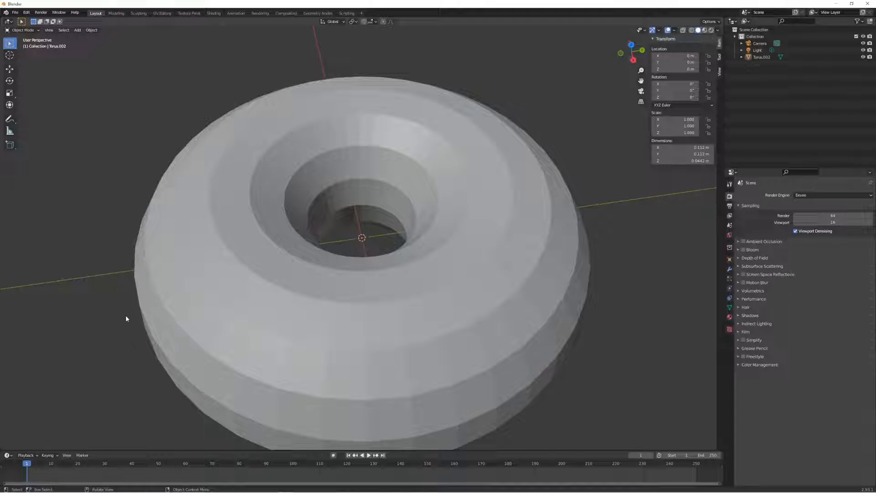
scroll(127, 316, up, 1)
scroll(137, 314, down, 3)
middle_drag(138, 313, 124, 208)
middle_drag(217, 235, 292, 309)
scroll(242, 317, up, 1)
click(293, 308)
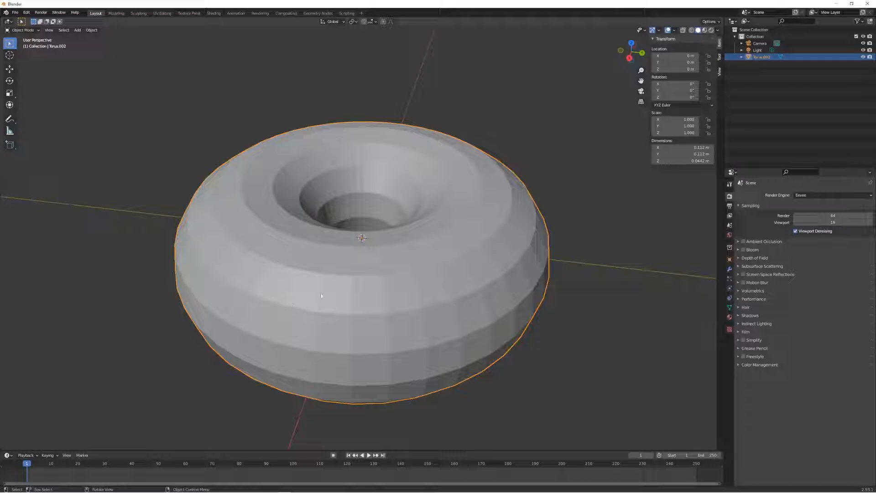
Preview the torus in Material Preview and Rendered shading, and return to Solid shading
click(704, 30)
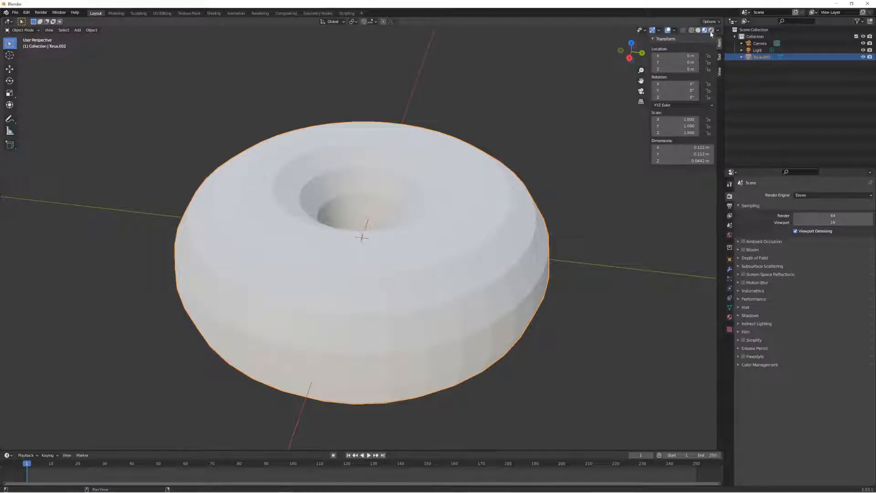
click(710, 30)
click(698, 30)
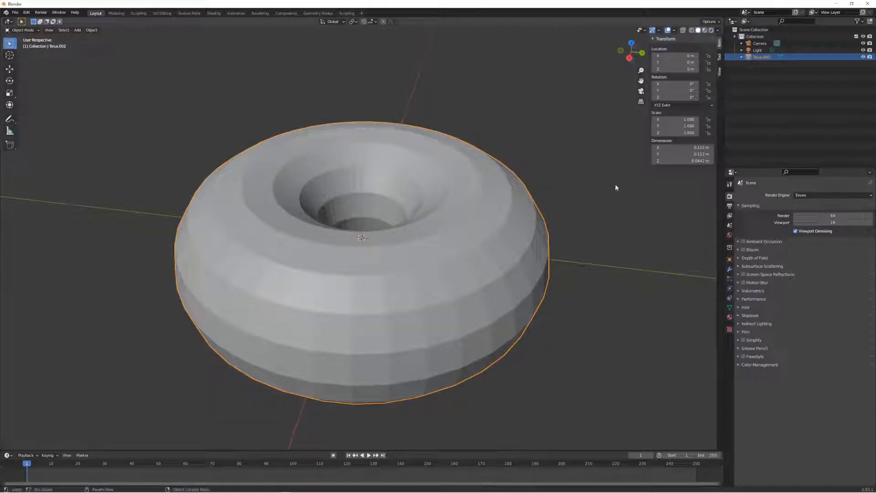
Shade the torus smooth to remove its visible facets
right_click(470, 250)
click(469, 250)
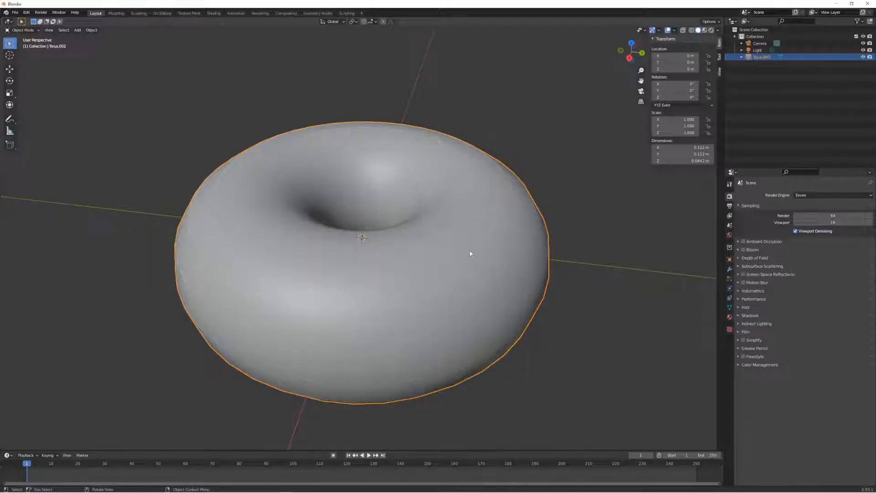
middle_drag(470, 251, 507, 231)
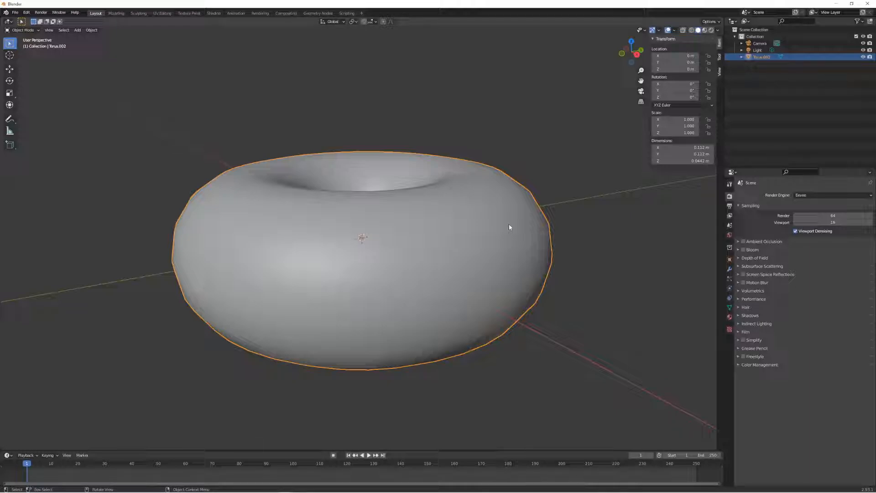
Inspect the smooth-shaded torus from the side, from above and at several distances, deselecting it along the way
scroll(509, 223, up, 1)
scroll(493, 221, down, 1)
middle_drag(490, 225, 474, 277)
scroll(474, 277, up, 2)
scroll(474, 271, down, 1)
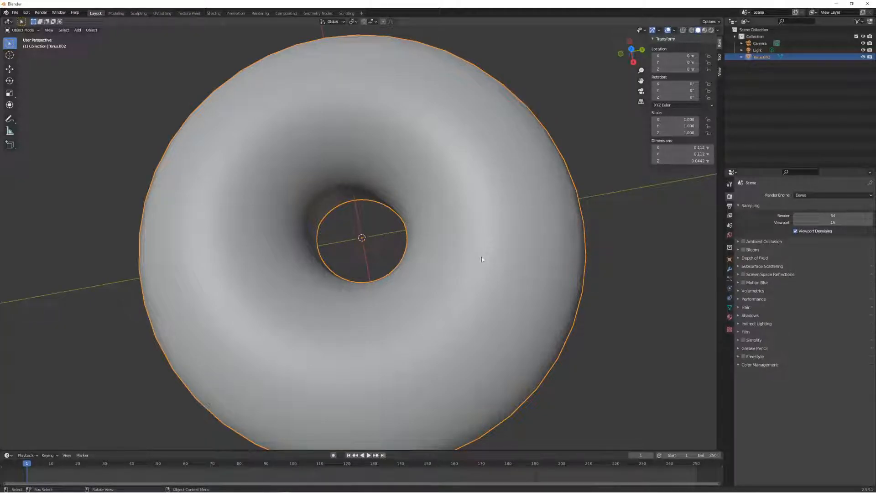
middle_drag(482, 259, 520, 195)
click(547, 139)
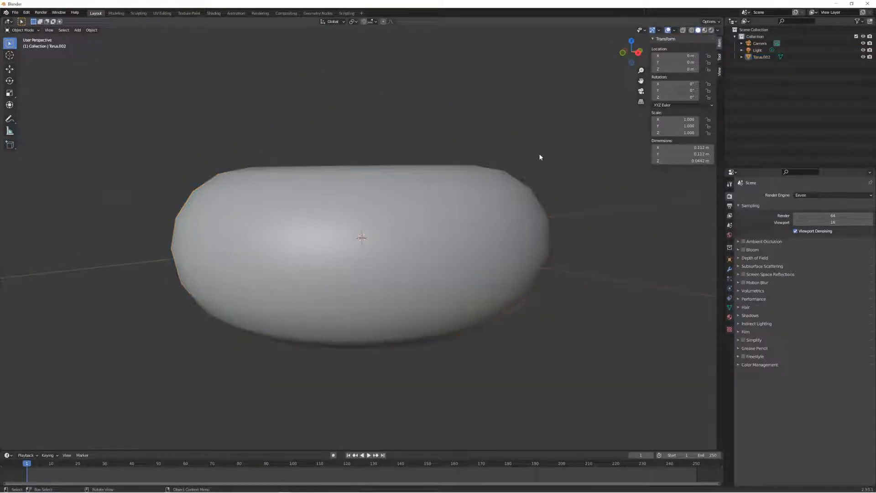
middle_drag(540, 157, 493, 190)
scroll(495, 191, down, 8)
scroll(496, 191, down, 10)
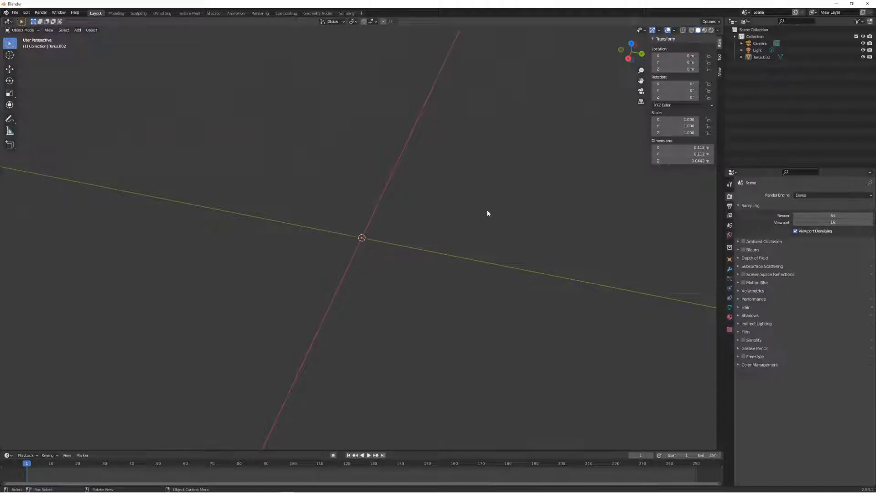
scroll(462, 210, up, 10)
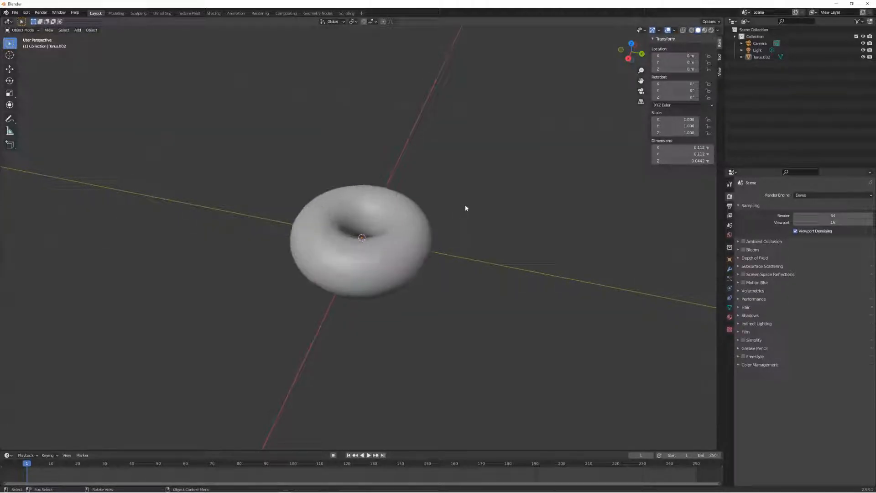
Render the current frame, examine the donut in the render result at several magnifications, and close the render window
key(F12)
scroll(454, 217, up, 11)
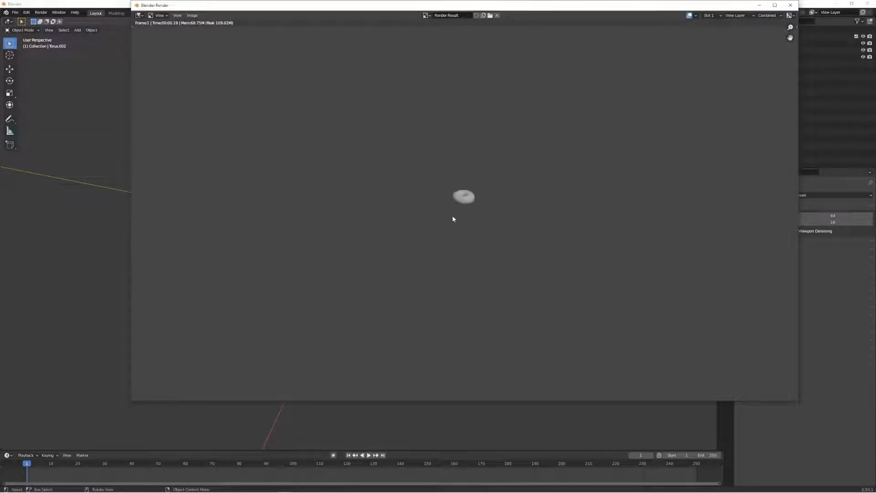
scroll(482, 182, down, 1)
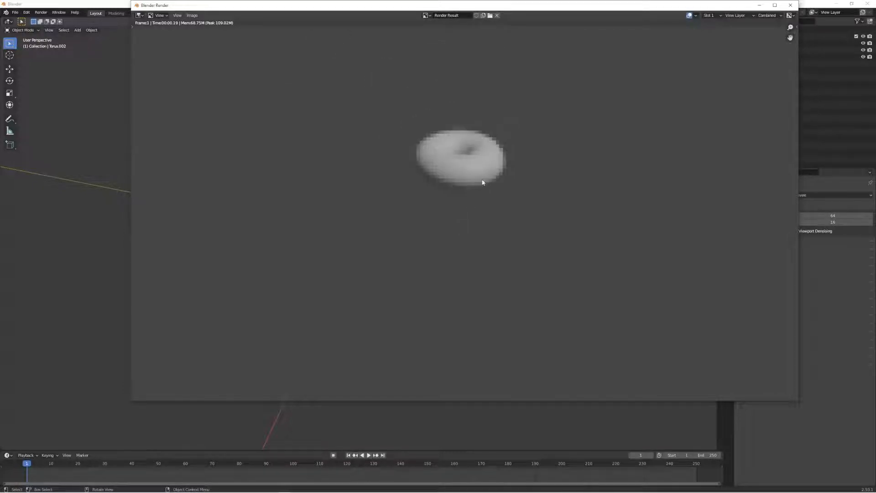
scroll(589, 180, down, 8)
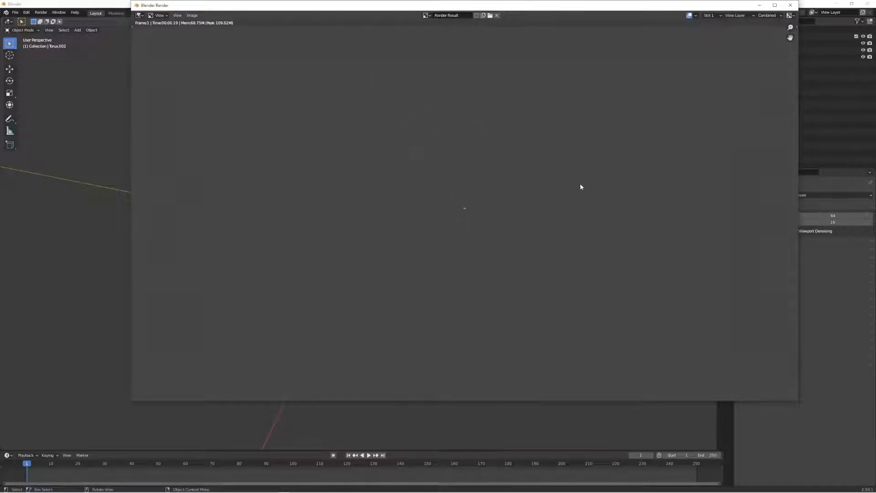
scroll(579, 187, up, 10)
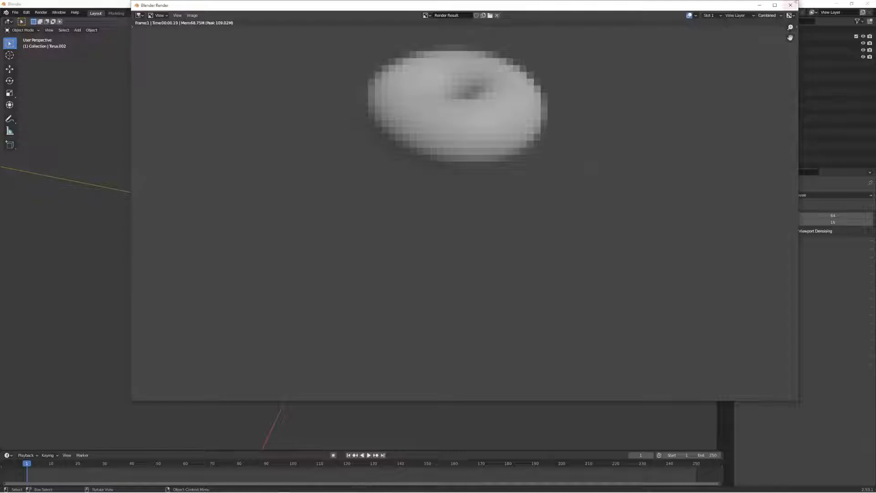
click(790, 5)
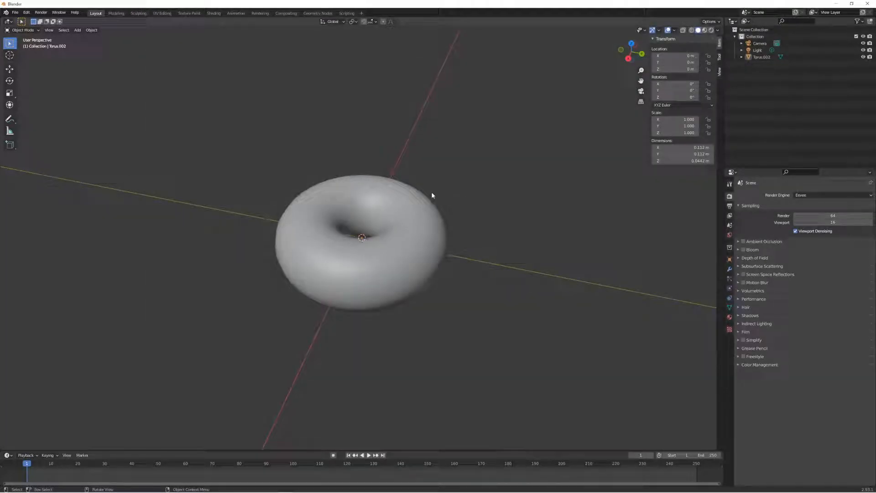
Select the torus and add a Subdivision Surface modifier to it
middle_drag(432, 195, 412, 209)
click(403, 232)
scroll(404, 234, up, 2)
scroll(404, 231, up, 3)
scroll(413, 204, down, 4)
scroll(412, 207, down, 3)
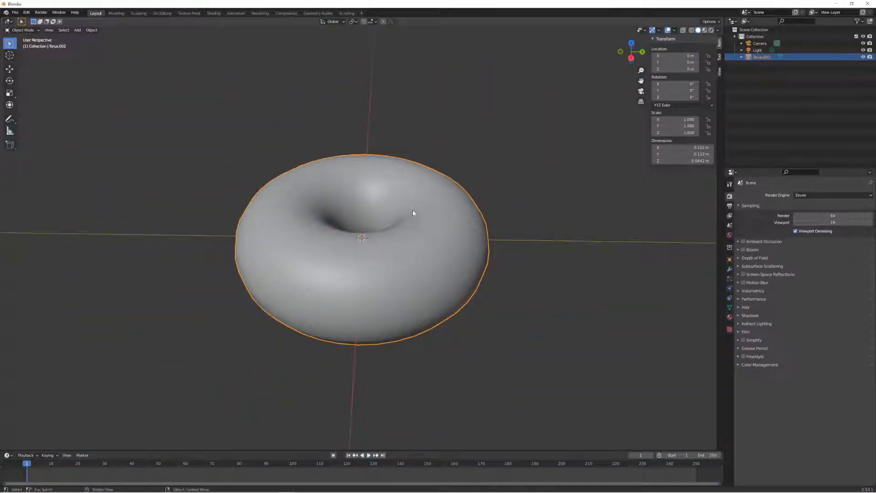
key(super)
key(super)
click(728, 270)
click(794, 196)
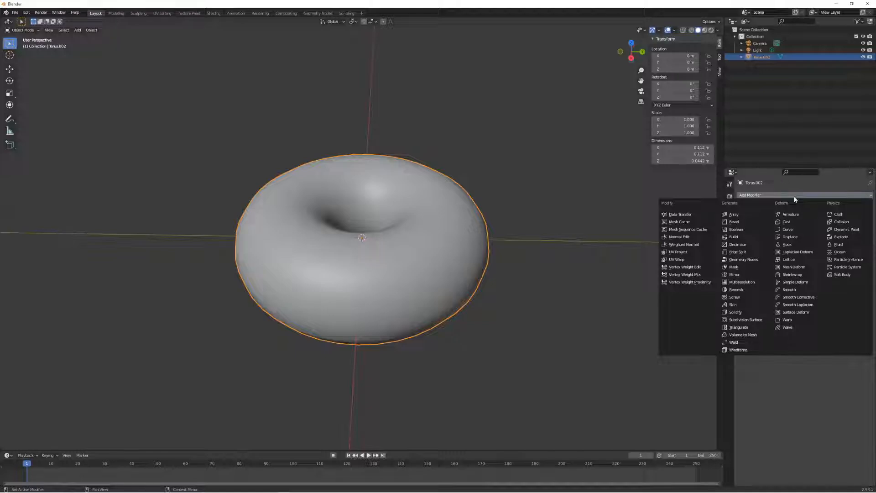
click(794, 197)
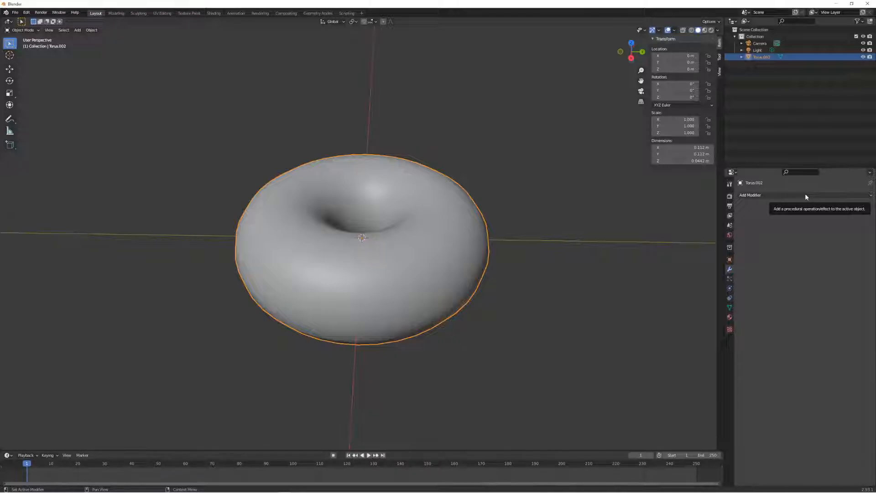
click(805, 196)
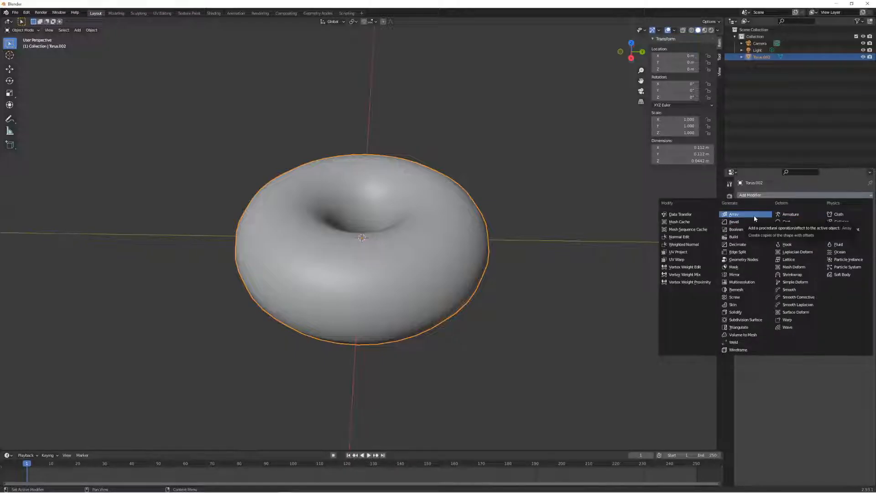
click(746, 319)
Examine the subdivided torus's outline from the side and up close, both deselected and selected
scroll(603, 237, down, 2)
middle_drag(603, 237, 608, 210)
scroll(593, 233, up, 2)
click(591, 232)
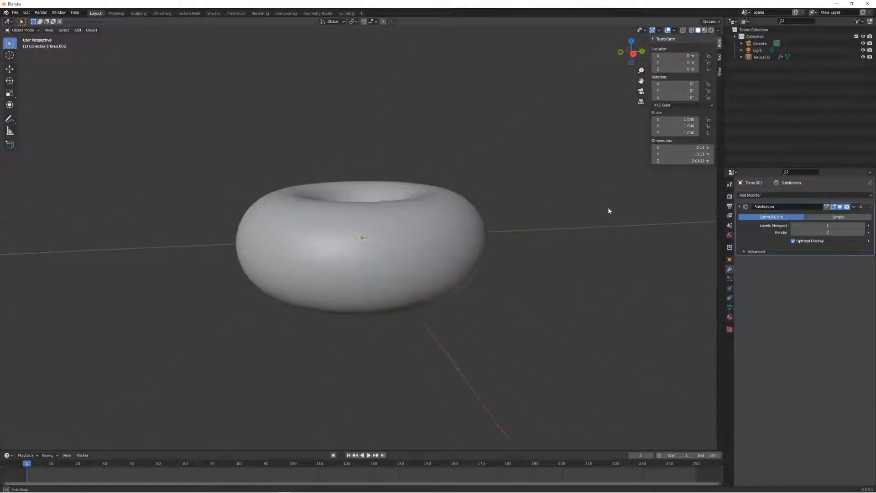
click(470, 234)
scroll(560, 213, up, 4)
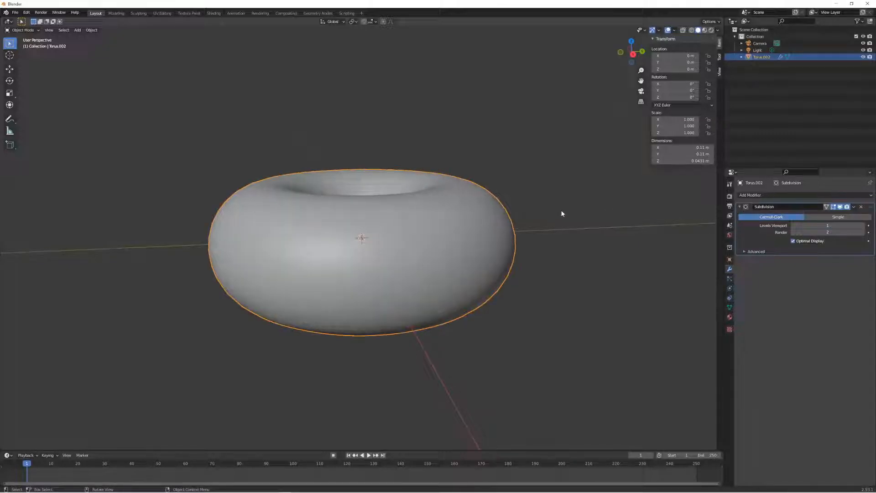
scroll(561, 212, down, 2)
middle_drag(559, 213, 573, 235)
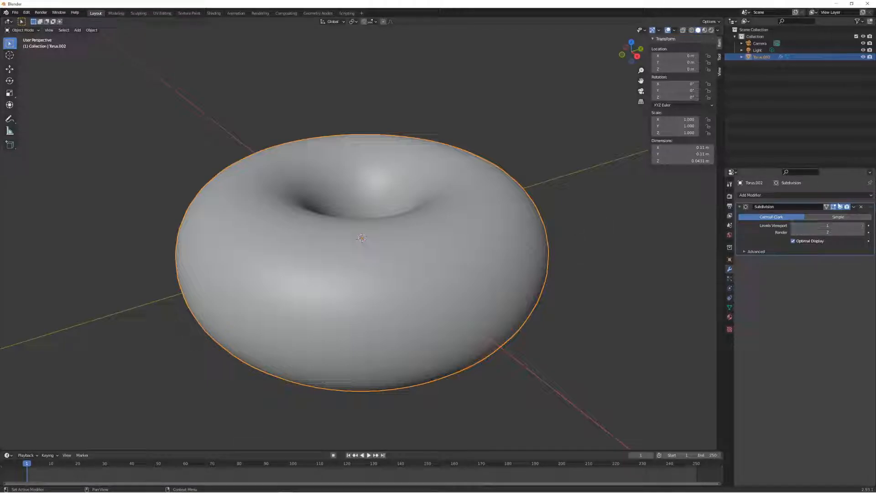
Toggle the Subdivision modifier's viewport display off and on to compare the torus's outline
click(841, 207)
click(841, 208)
click(840, 209)
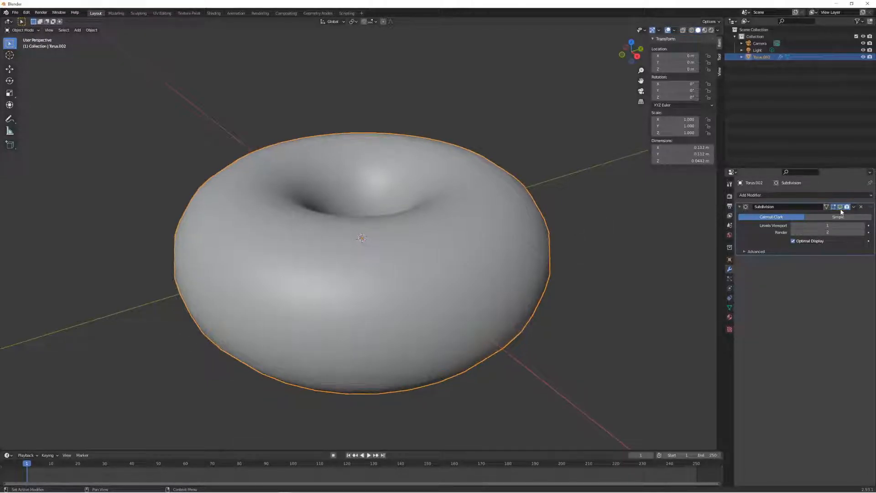
click(840, 209)
click(840, 209)
click(840, 208)
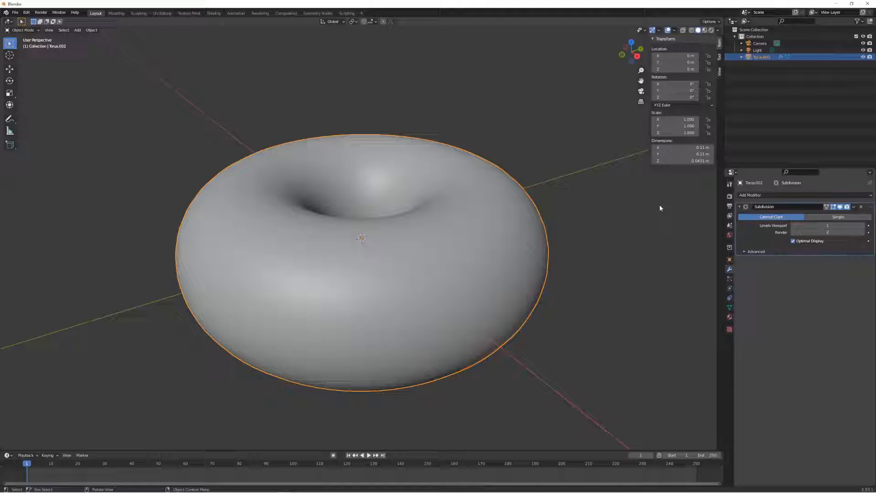
Examine the torus's silhouette and inner hole from above, deselecting and reselecting it
middle_drag(652, 221, 608, 270)
click(602, 253)
middle_drag(594, 237, 619, 225)
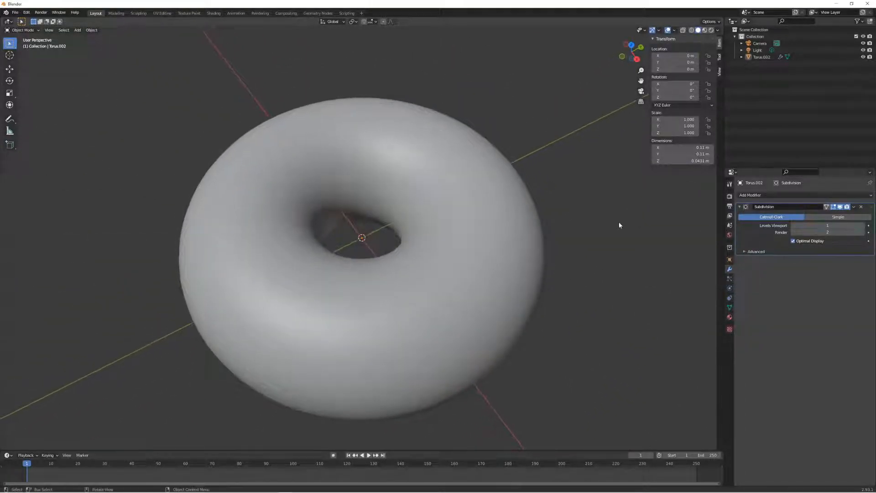
click(543, 248)
click(592, 254)
click(494, 252)
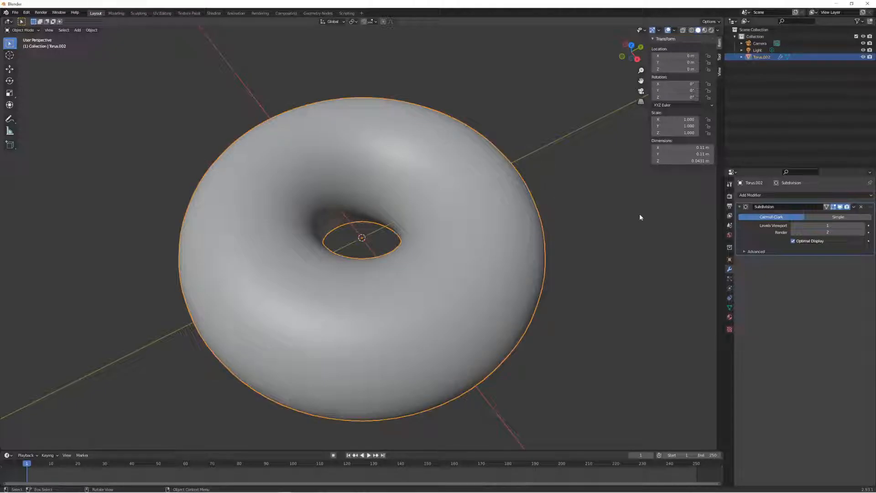
click(664, 239)
click(455, 268)
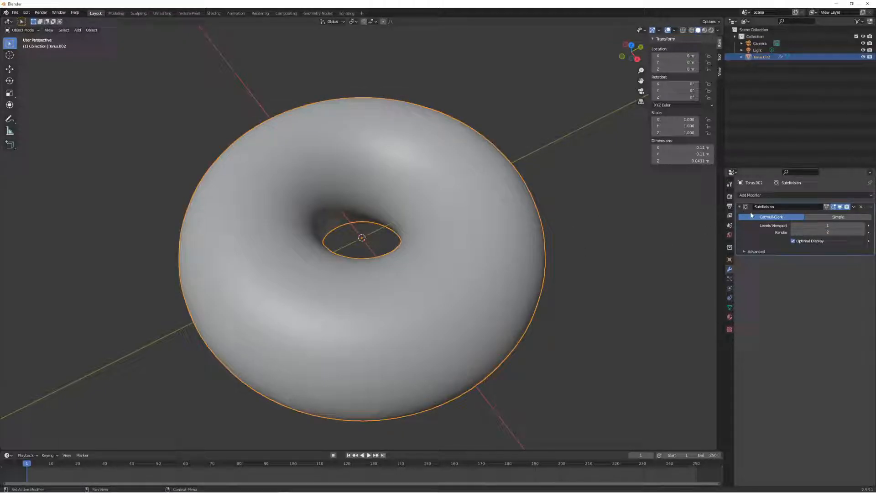
Compare the torus with and without the Subdivision modifier in the viewport from above, leaving the modifier shown
click(840, 208)
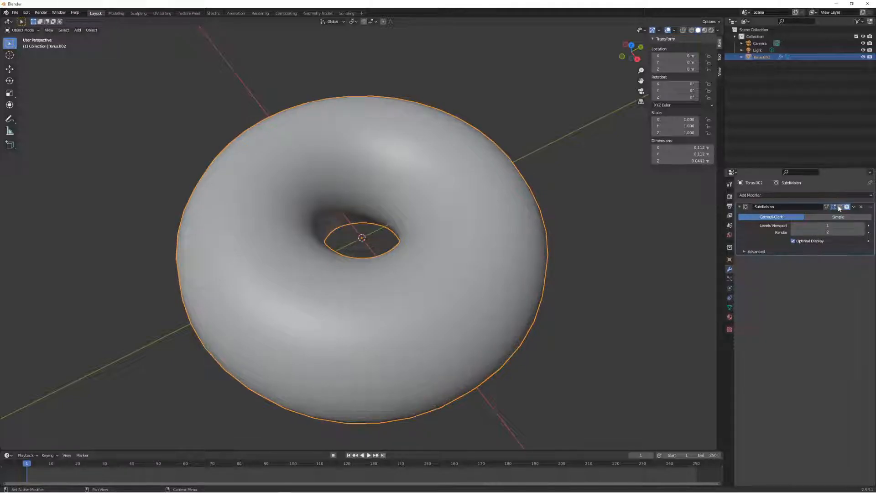
click(839, 208)
click(839, 208)
click(839, 207)
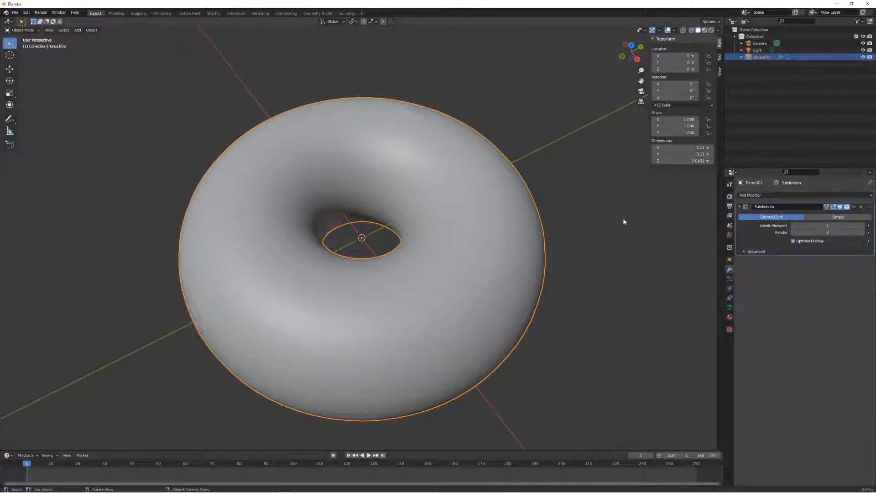
Compare the Simple and Catmull-Clark subdivision types on the torus, return to Catmull-Clark, and look over the modifier's advanced options
middle_drag(653, 215, 657, 181)
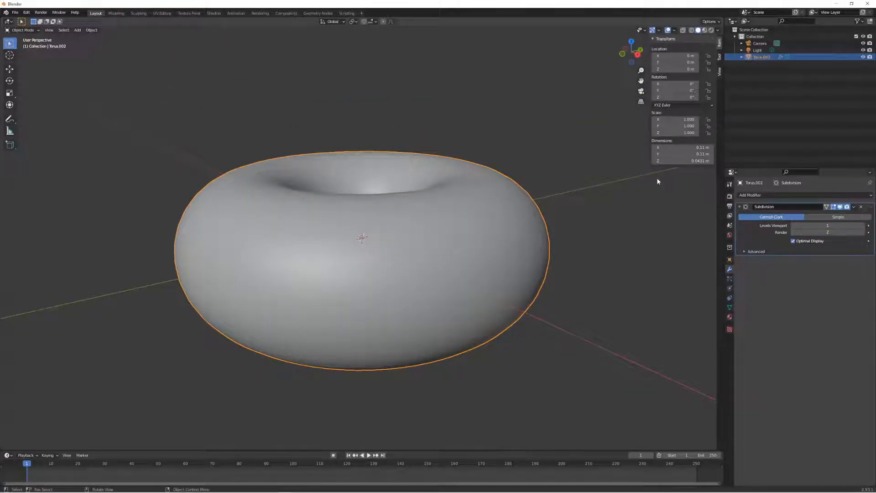
scroll(657, 180, up, 3)
click(839, 217)
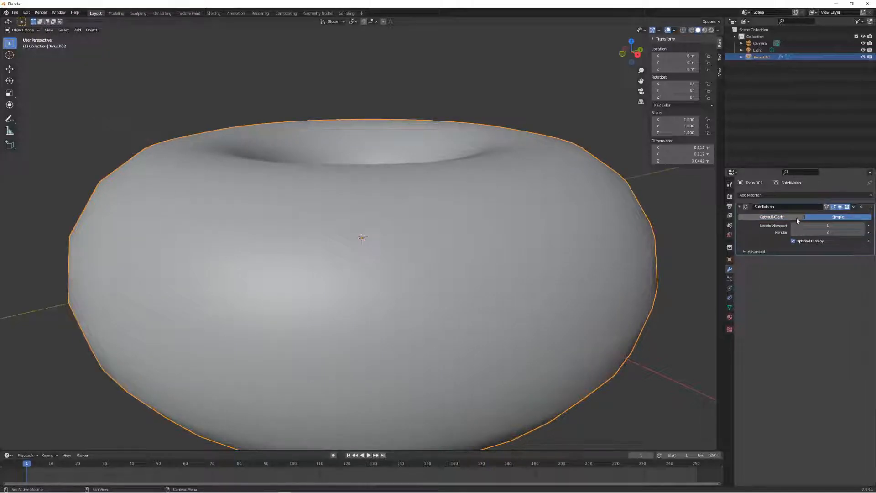
click(796, 218)
click(820, 218)
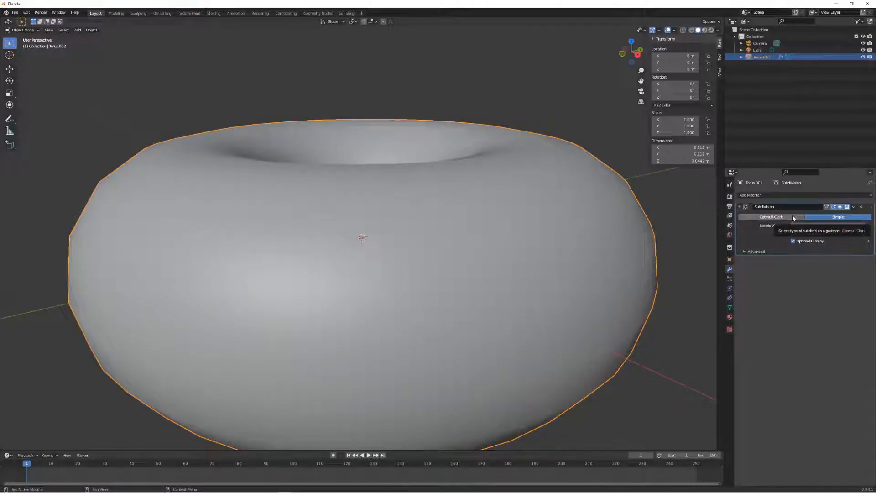
click(792, 217)
scroll(661, 226, down, 3)
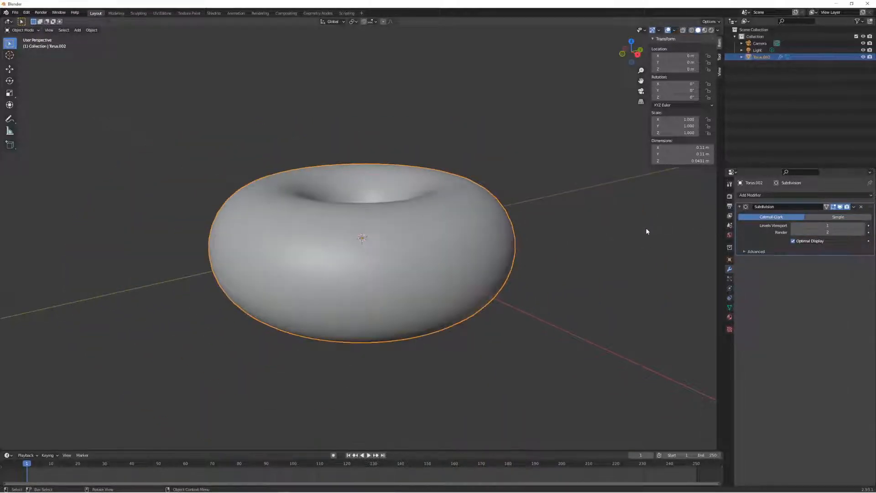
click(754, 252)
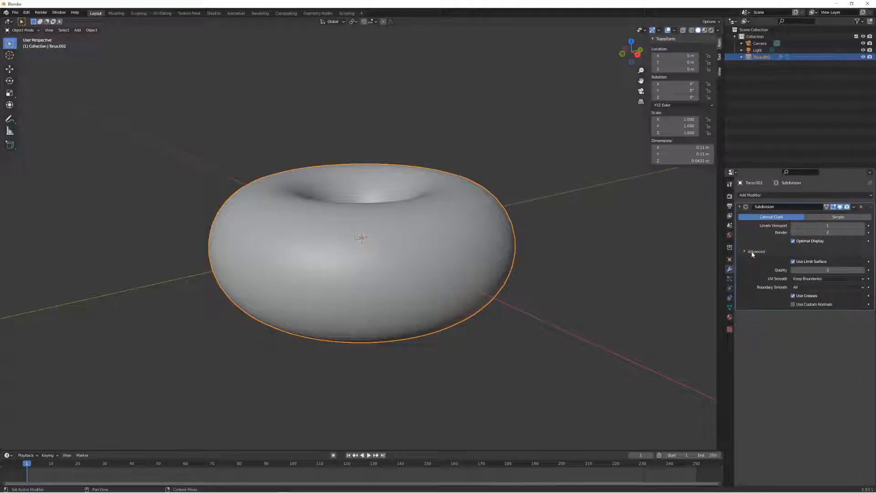
click(754, 252)
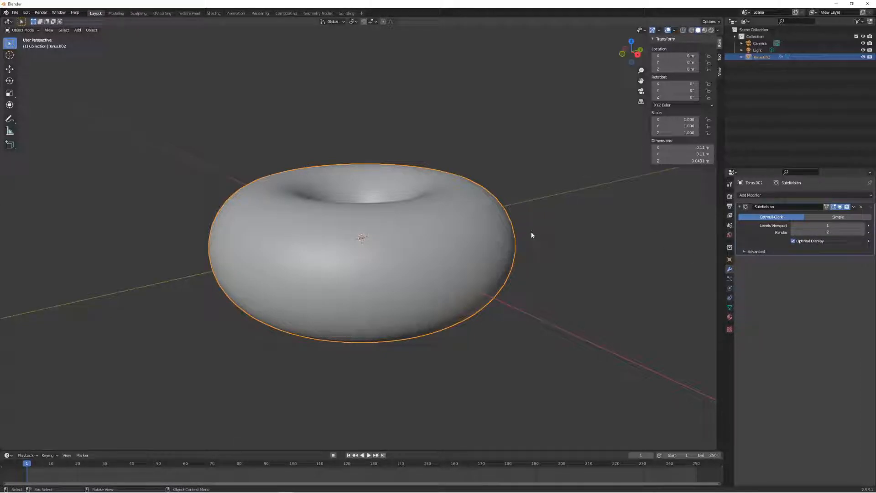
Set the Subdivision modifier's viewport levels to 2, then deselect the torus and check its surface from above and the side
middle_drag(531, 234, 538, 234)
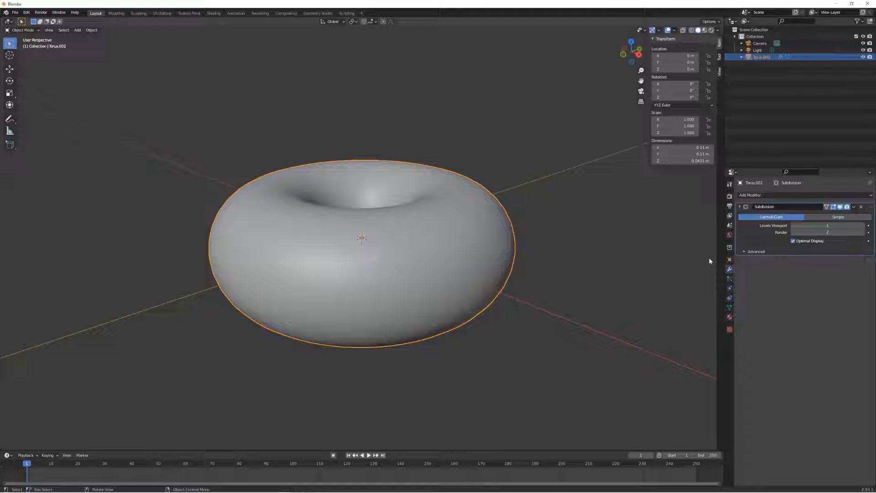
click(863, 225)
middle_drag(604, 242, 442, 259)
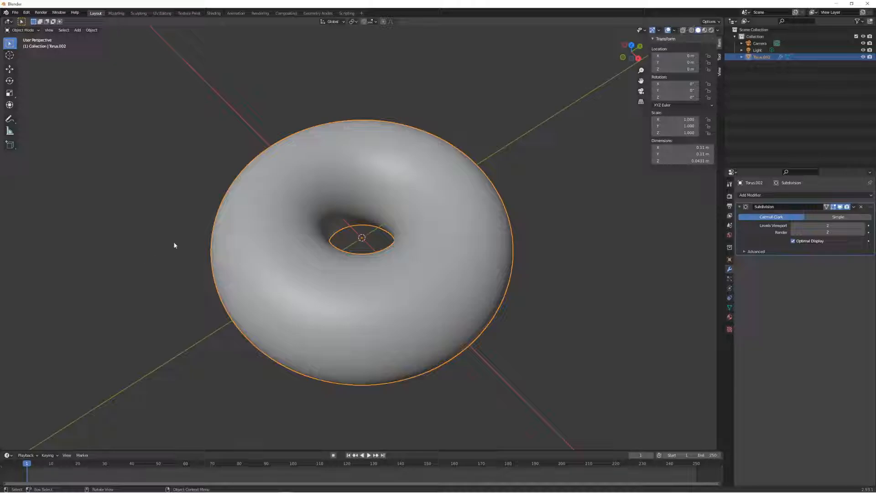
middle_drag(199, 250, 193, 282)
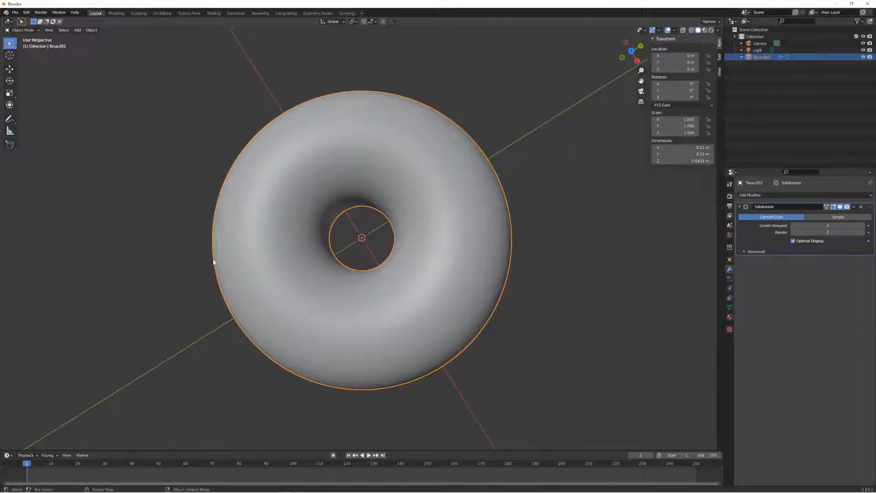
click(355, 238)
middle_drag(269, 254, 301, 188)
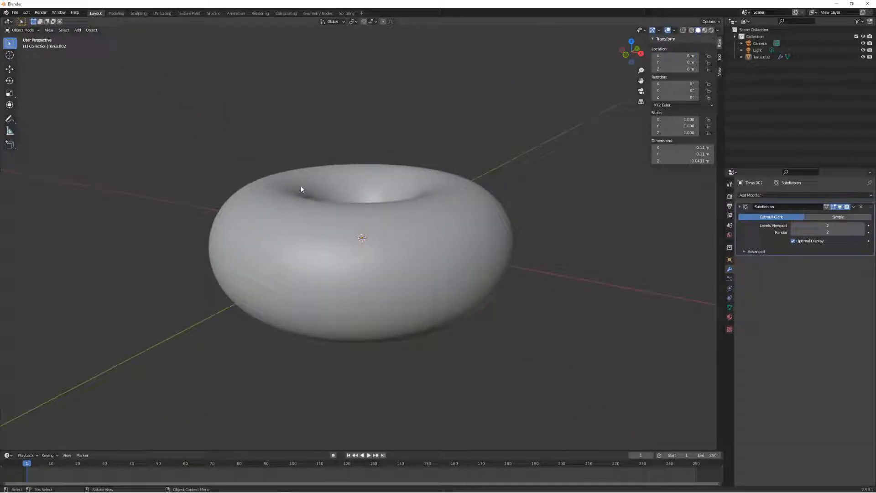
Select the torus and enter Edit Mode on its mesh
click(286, 216)
middle_drag(289, 221, 292, 233)
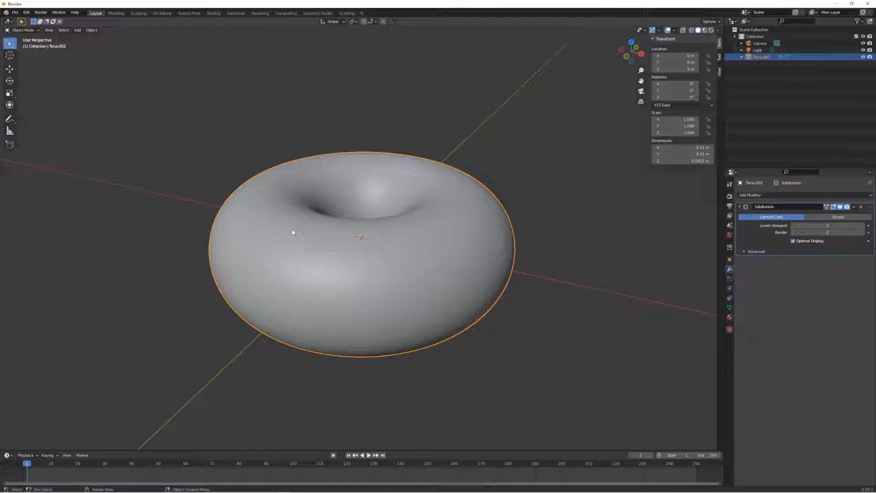
key(Tab)
scroll(301, 200, up, 5)
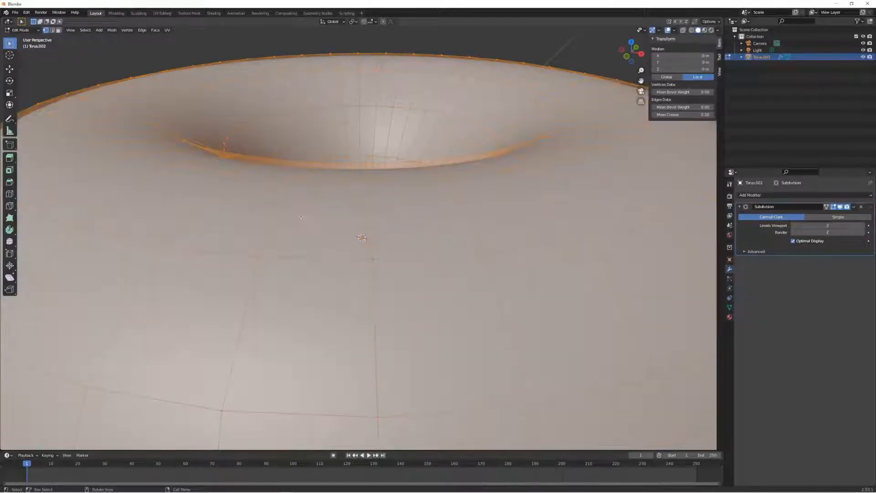
scroll(301, 228, down, 4)
middle_drag(301, 232, 265, 219)
scroll(264, 219, down, 8)
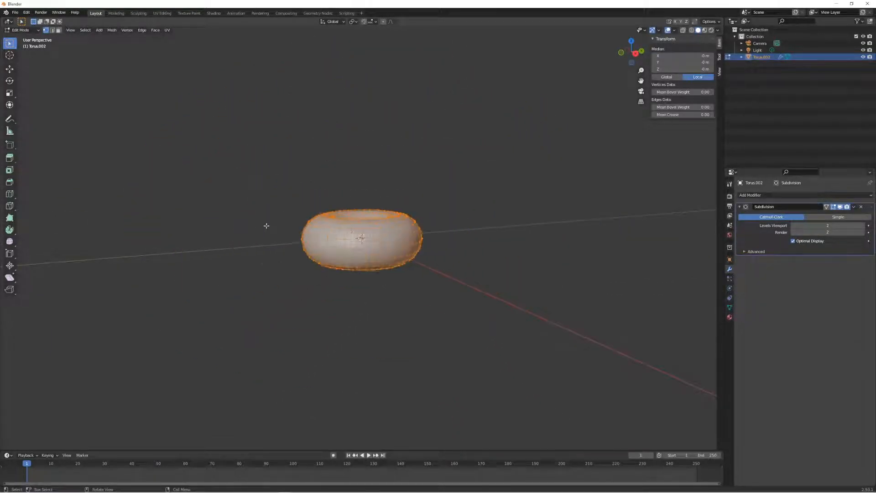
Inspect the fully selected torus mesh up close and from a distance, from the side and from above
scroll(323, 228, up, 8)
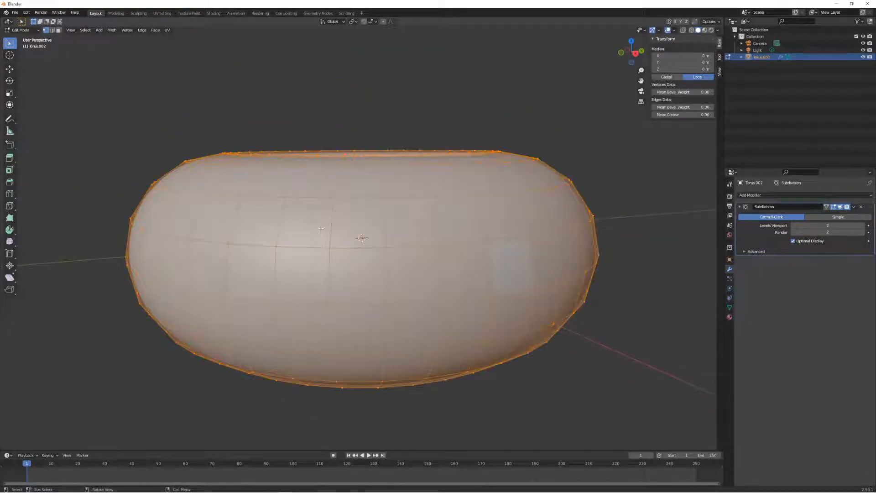
middle_drag(322, 228, 280, 213)
scroll(280, 212, down, 8)
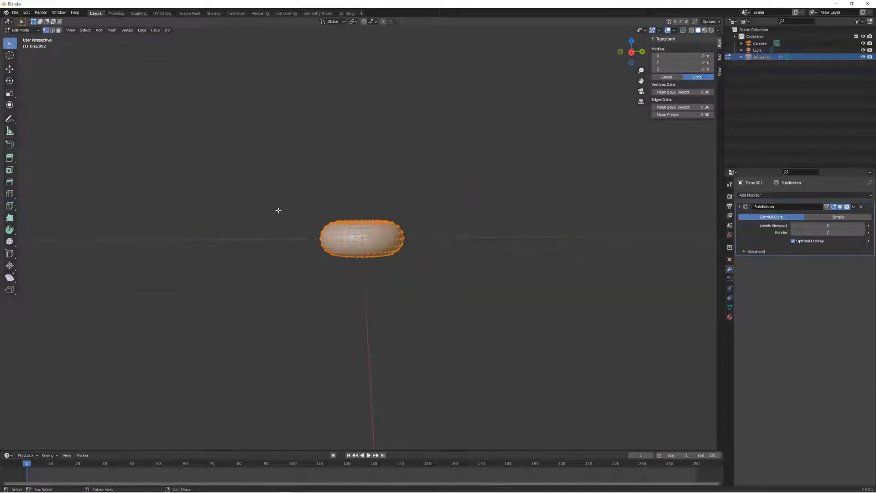
scroll(278, 210, up, 12)
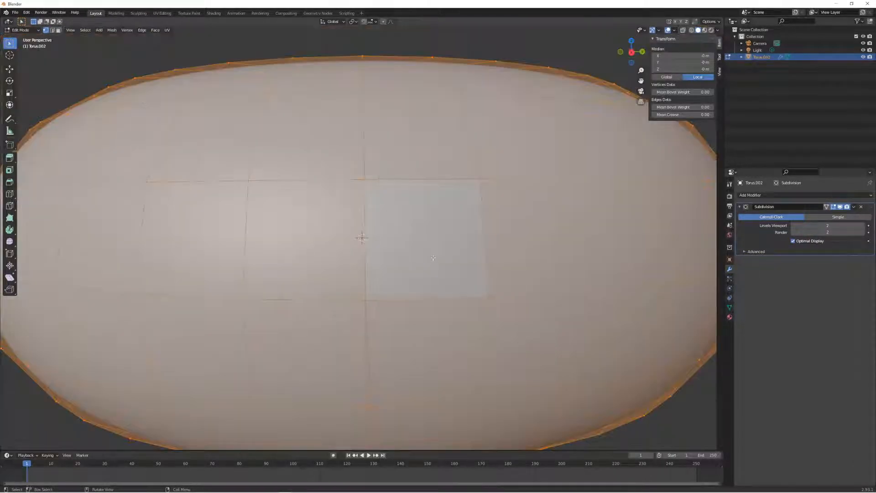
middle_drag(433, 258, 458, 272)
scroll(413, 259, down, 5)
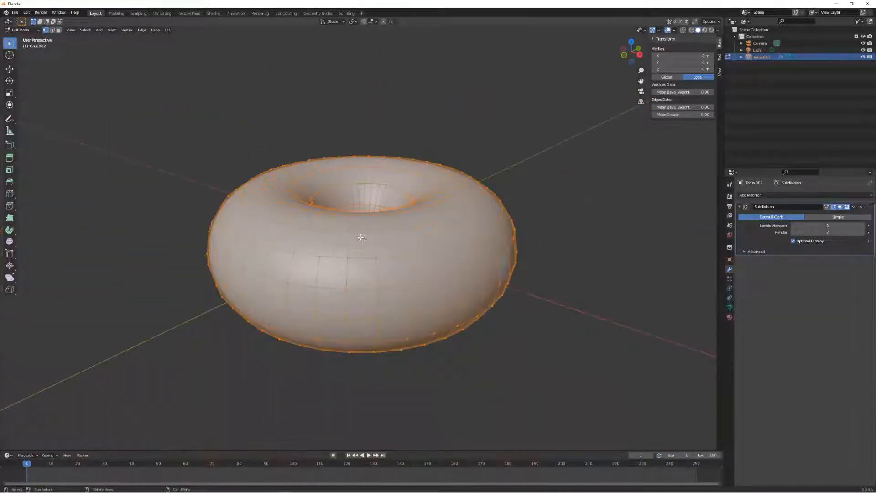
middle_drag(361, 237, 363, 240)
scroll(363, 240, up, 4)
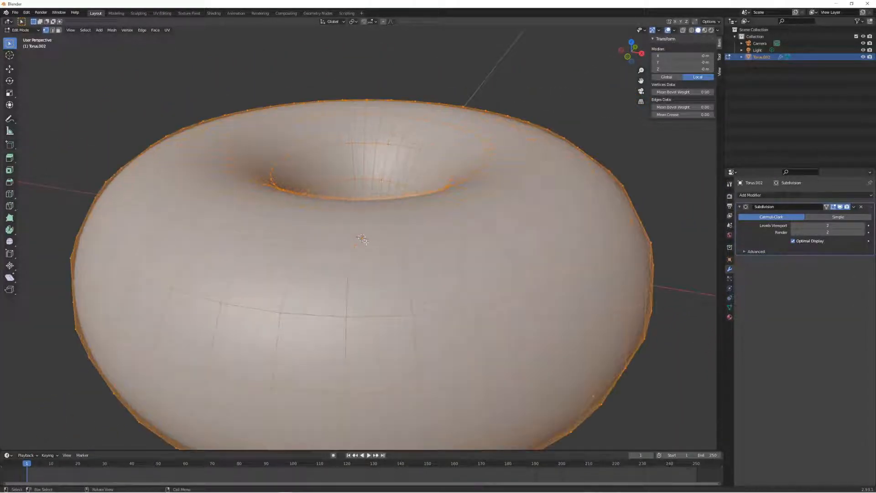
Deselect all the torus's vertices and compare the shape in Object Mode and Edit Mode, ending in Edit Mode
key(alt+a)
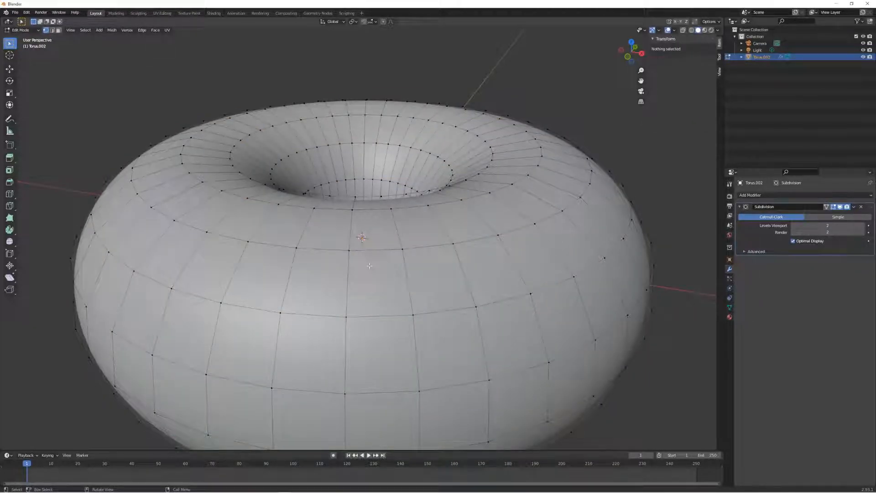
key(Tab)
key(Tab)
middle_drag(369, 252, 370, 251)
key(Tab)
key(Tab)
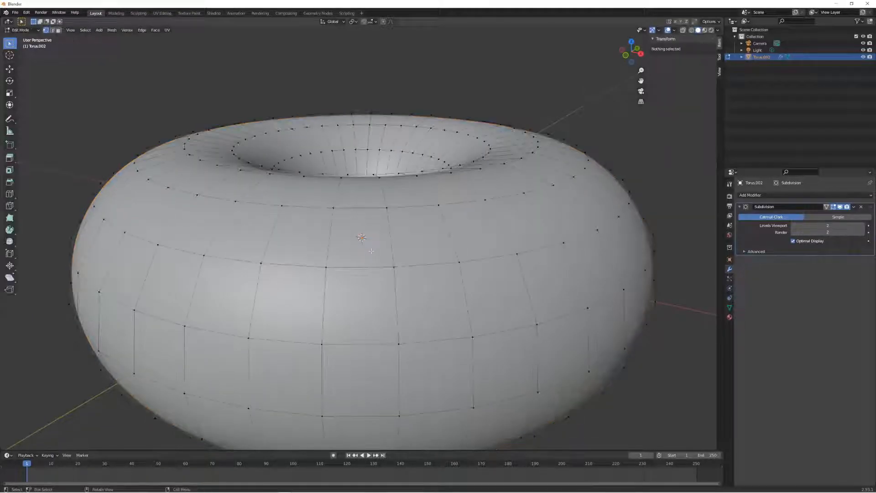
key(Tab)
key(Tab)
key(Tab)
key(Tab)
Examine the torus's vertices from the front and down through the hole, selecting one front vertex and clearing the selection
middle_drag(383, 240, 431, 247)
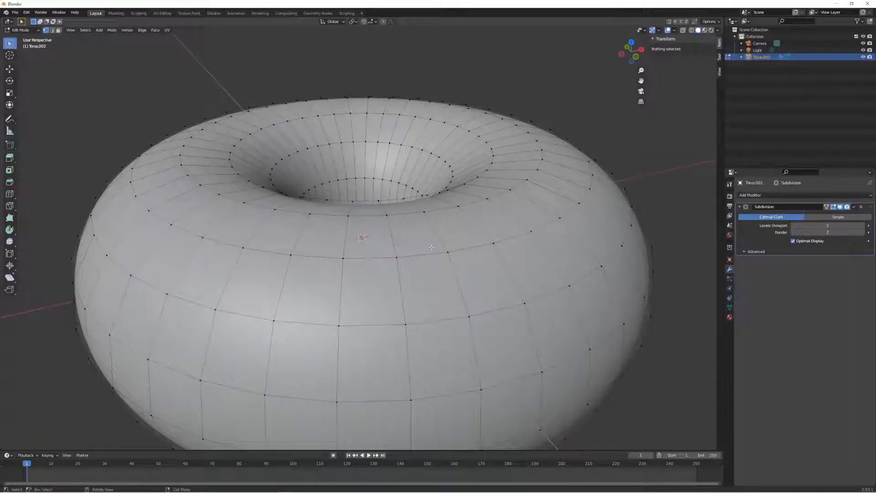
click(432, 248)
click(382, 238)
middle_drag(385, 269, 391, 305)
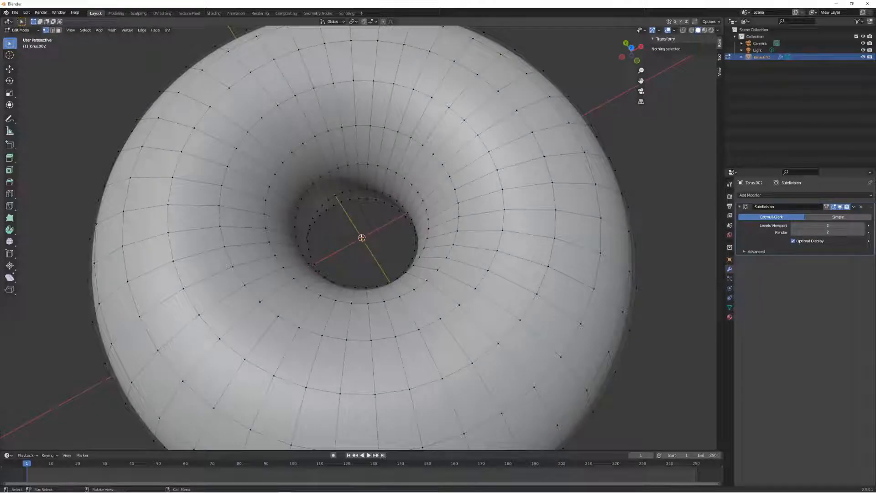
middle_drag(365, 233, 347, 193)
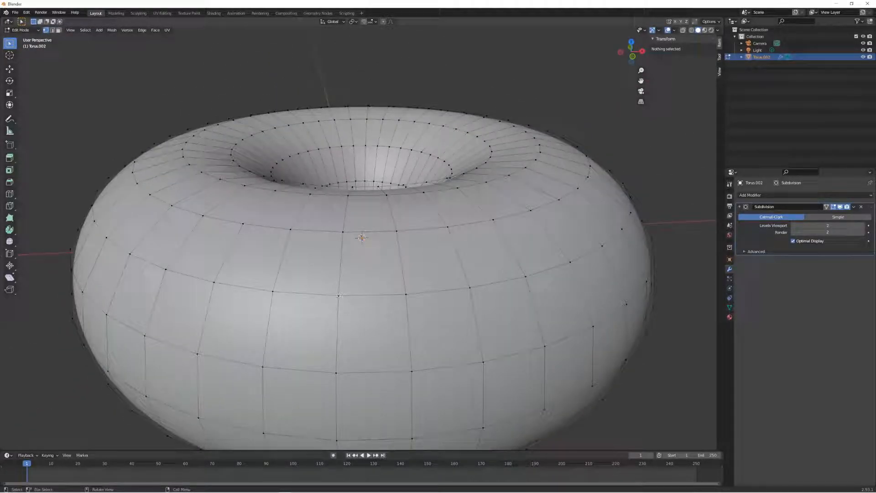
click(338, 296)
key(alt+a)
Examine the vertex grid around the torus up close and from farther away, and look over the available vertex operations
middle_drag(357, 288, 422, 316)
scroll(391, 311, down, 1)
scroll(353, 219, up, 5)
scroll(354, 230, up, 6)
middle_drag(407, 304, 374, 240)
middle_drag(389, 287, 383, 315)
scroll(366, 276, down, 11)
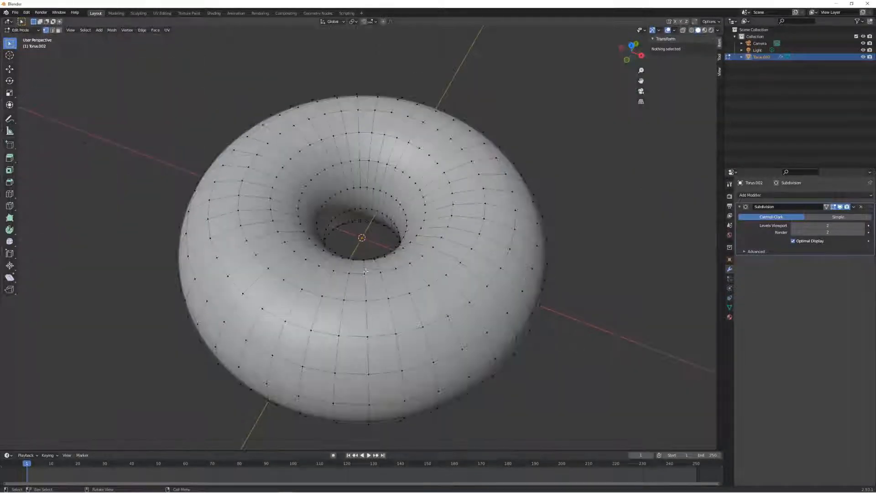
middle_drag(365, 273, 353, 239)
scroll(353, 239, down, 4)
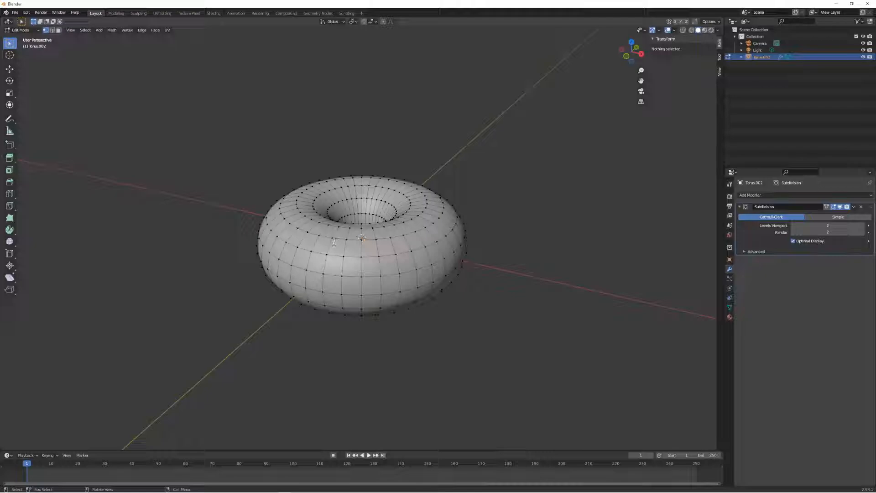
middle_drag(331, 249, 342, 287)
scroll(342, 290, up, 4)
right_click(342, 290)
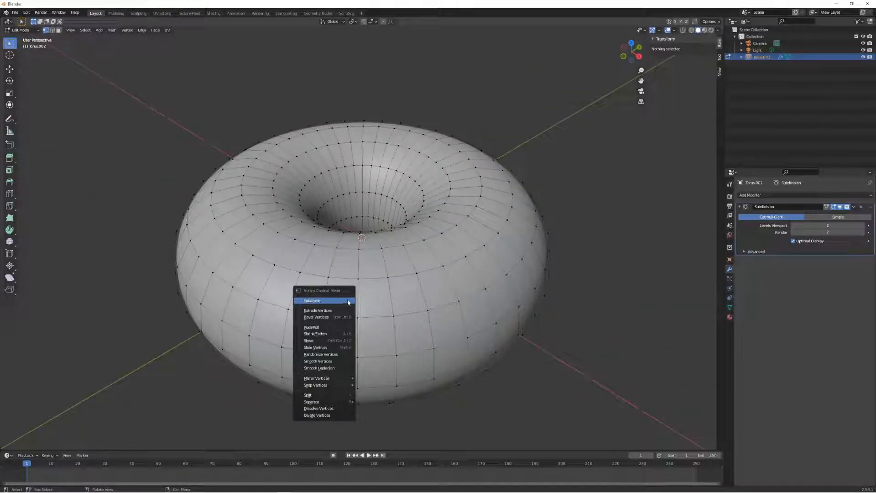
key(Escape)
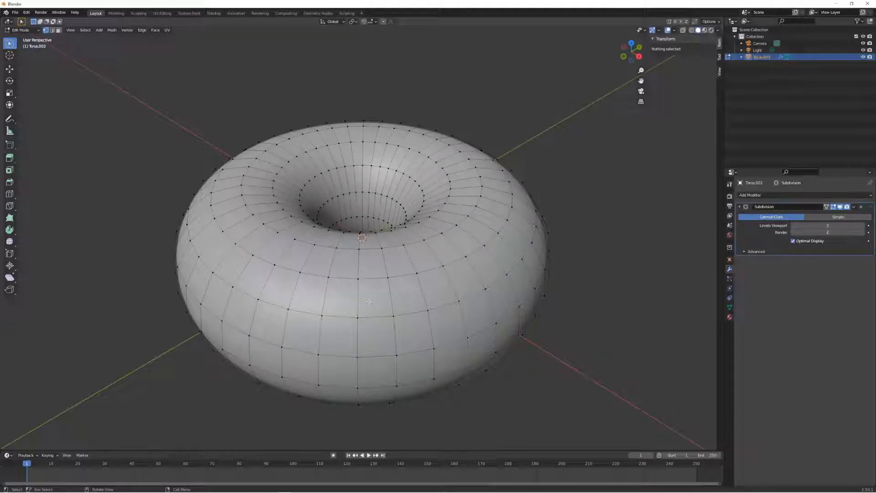
Box-select vertices on the torus's upper front, then select a single vertex there instead
middle_drag(369, 301, 387, 278)
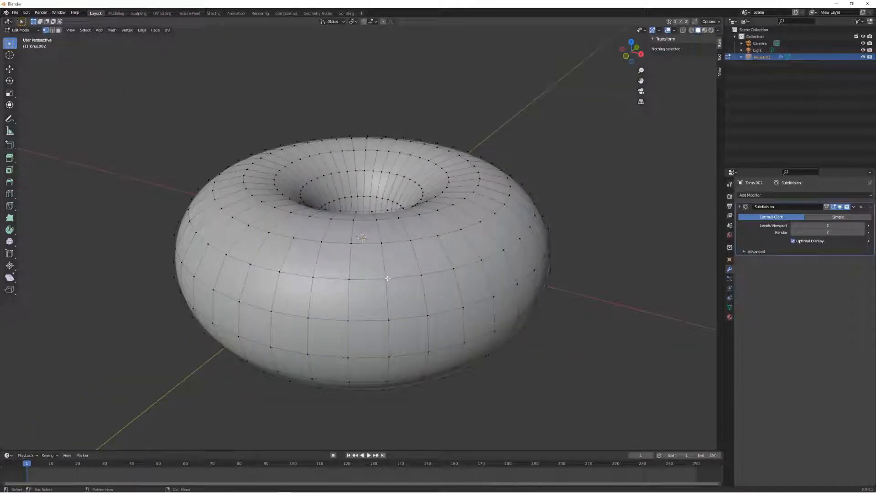
scroll(387, 278, up, 5)
drag(305, 251, 421, 422)
click(418, 312)
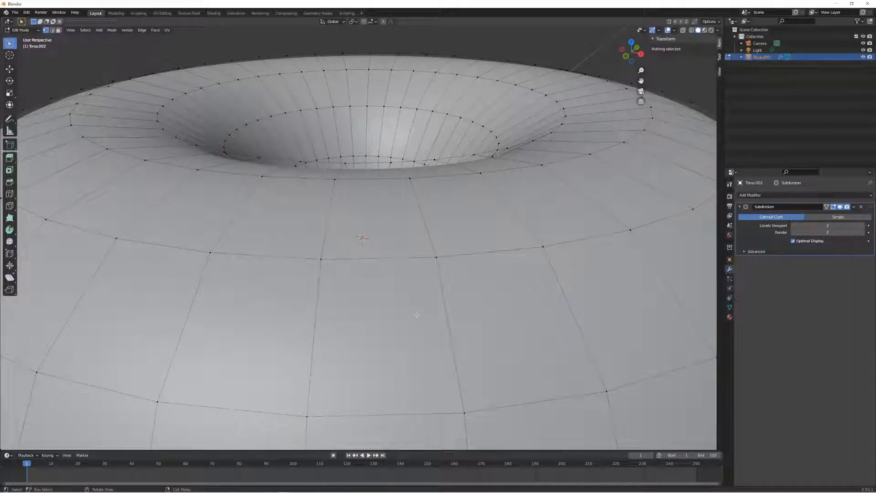
scroll(417, 312, down, 3)
drag(330, 245, 396, 328)
drag(429, 362, 429, 363)
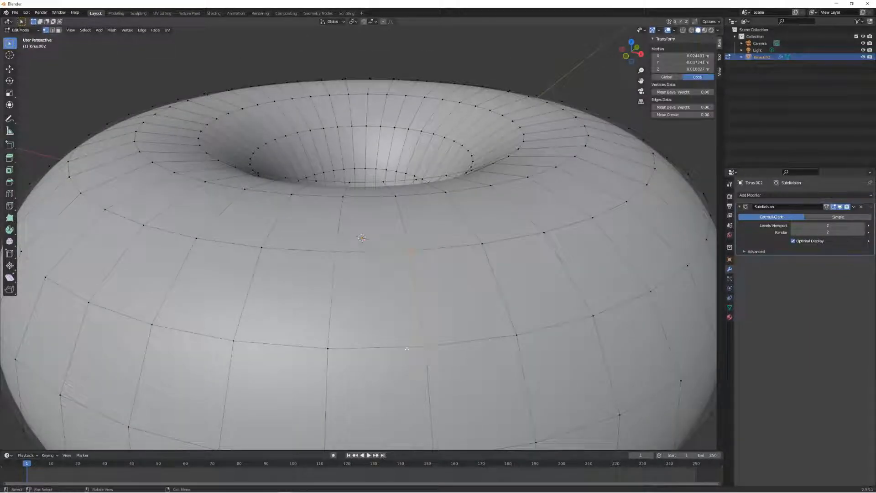
click(321, 329)
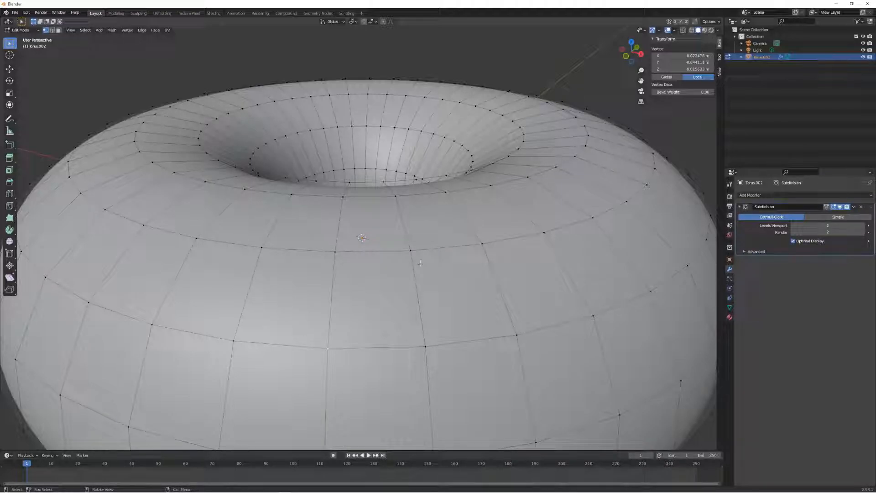
Move one vertex on the torus's upper front about 4 mm upward toward the hole, then deselect it
middle_drag(420, 266, 434, 246)
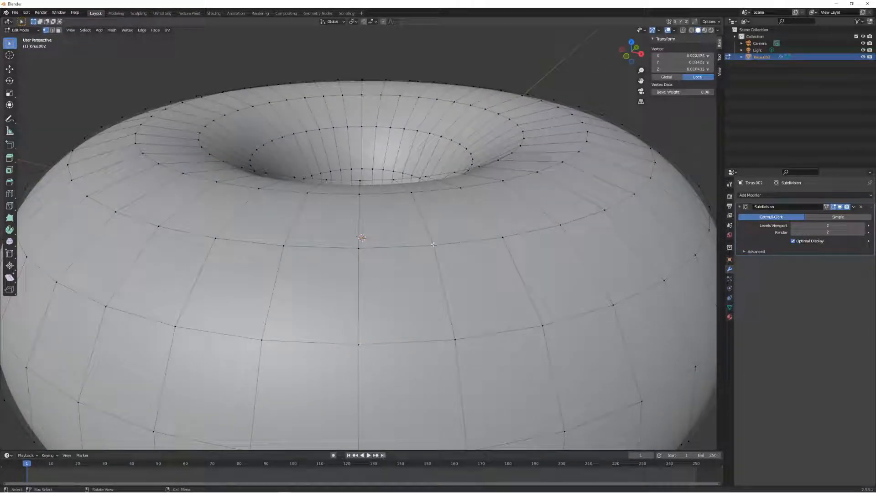
key(g)
click(441, 200)
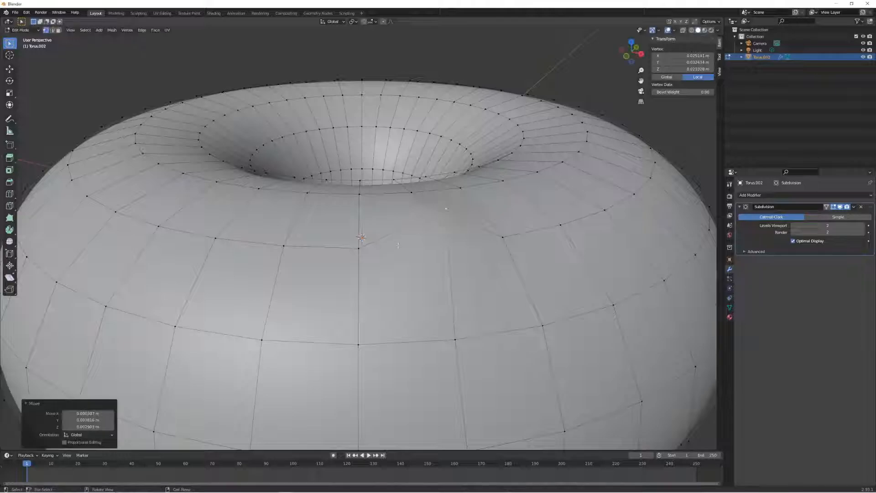
middle_drag(442, 199, 449, 191)
click(444, 70)
Check the displaced vertex's effect on the smoothed torus in Object Mode, in perspective and from the orthographic bottom view
middle_drag(444, 69, 473, 90)
middle_drag(472, 163, 447, 150)
key(Tab)
scroll(454, 148, down, 1)
scroll(453, 148, down, 1)
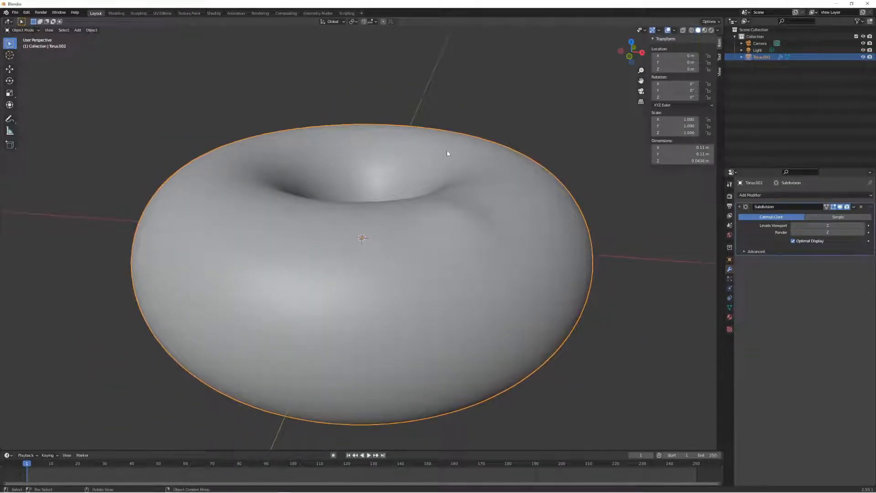
key(grave)
click(412, 243)
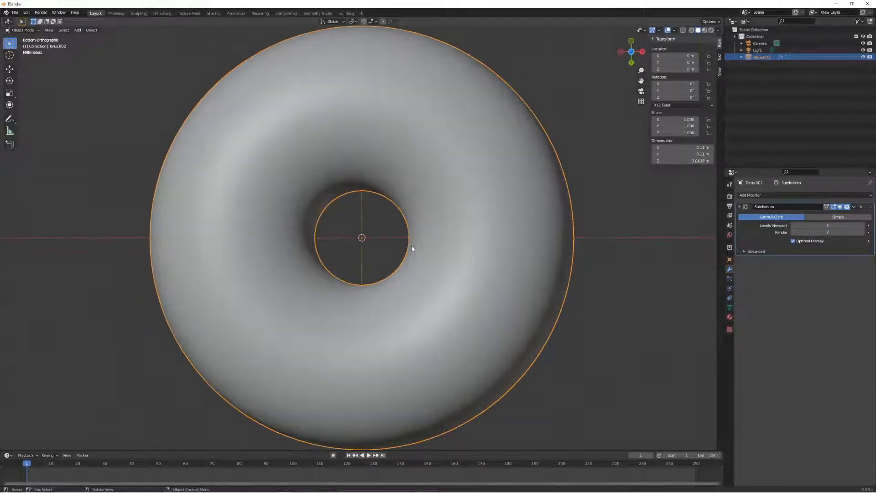
Return to Edit Mode, move the displaced vertex back down in line with its neighbours, and deselect it
key(Tab)
middle_drag(420, 227, 402, 330)
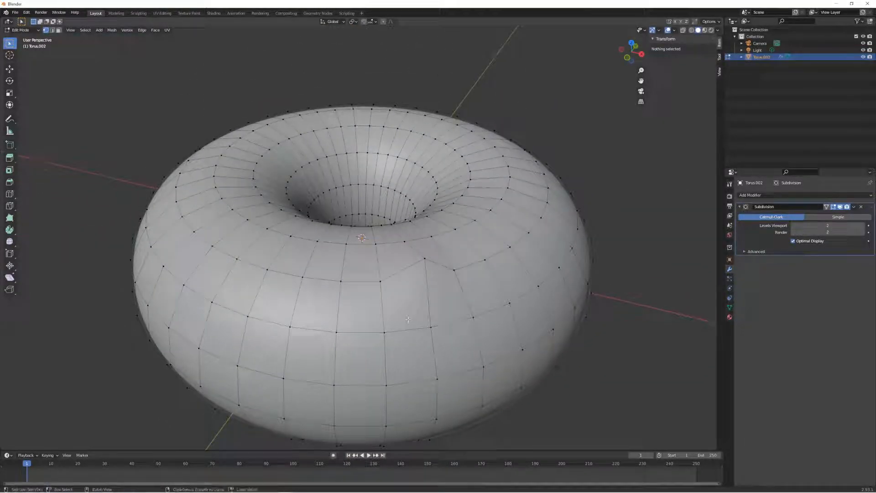
key(Tab)
key(Tab)
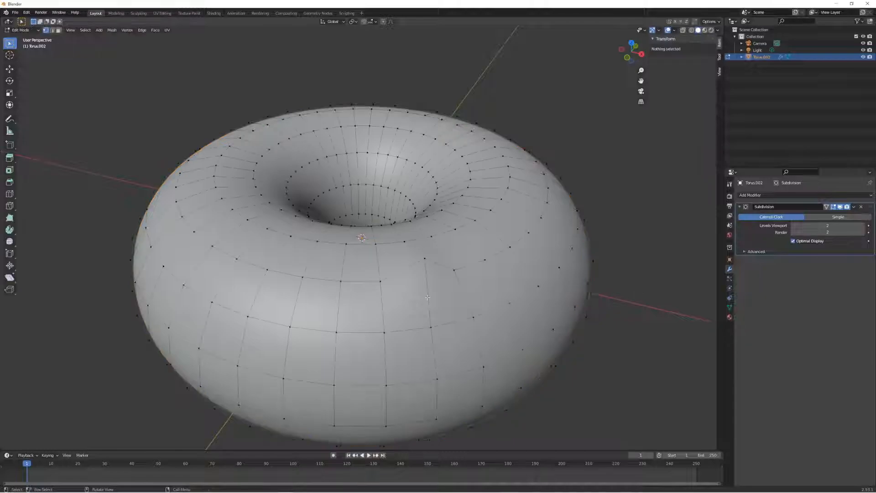
scroll(451, 274, up, 1)
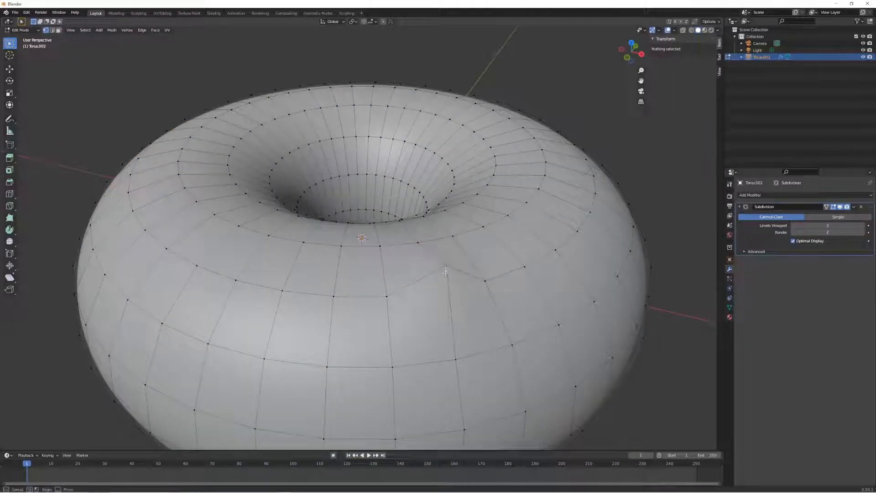
click(446, 271)
drag(446, 271, 446, 267)
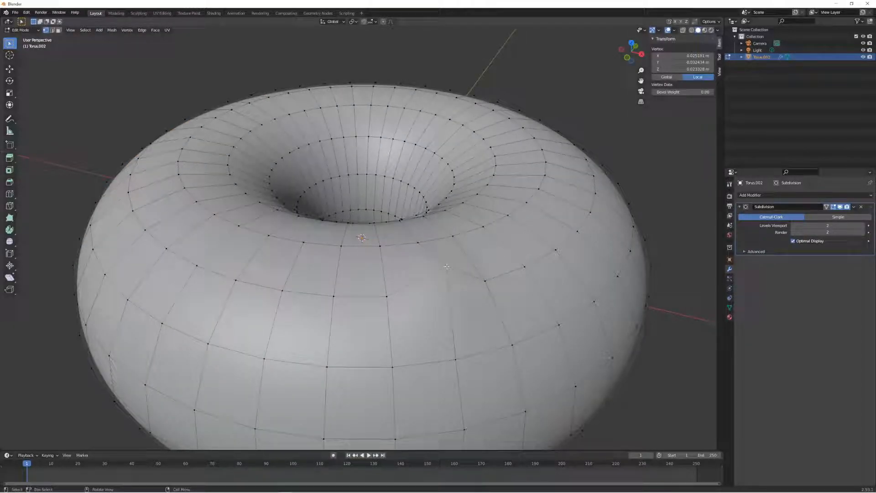
key(g)
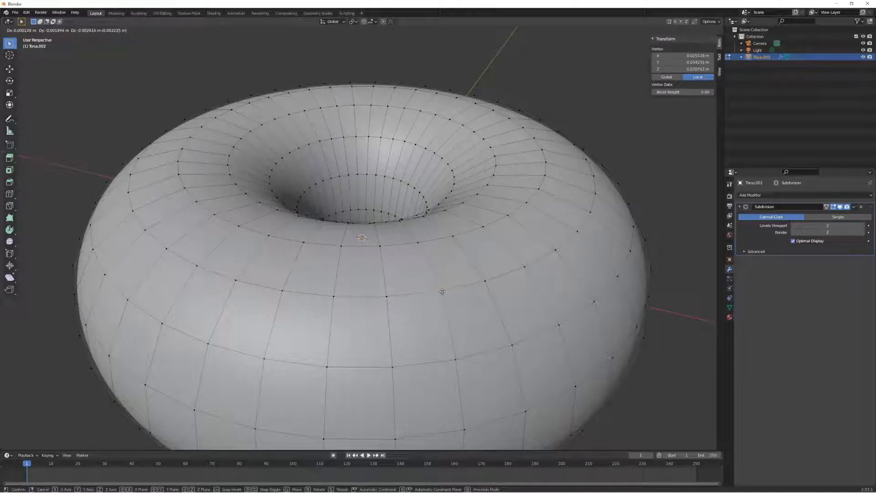
click(441, 293)
click(410, 332)
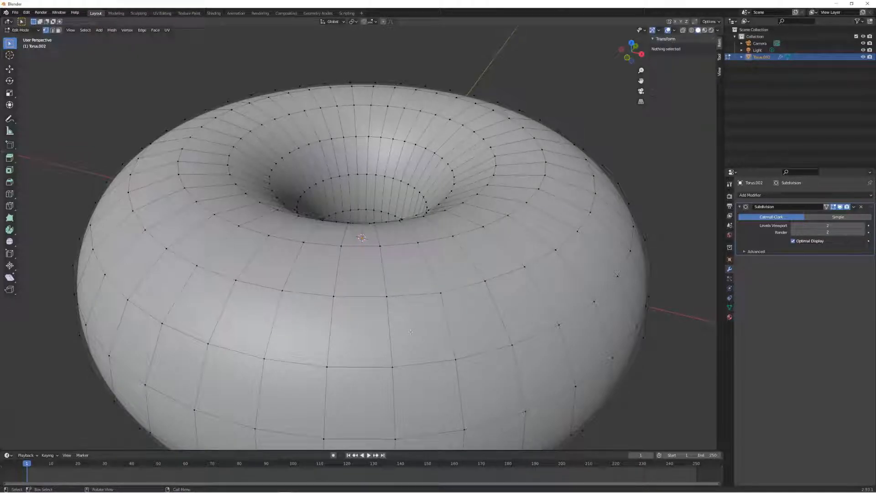
Turn on proportional editing with Smooth falloff in Edit Mode and select one vertex on the torus's front
middle_drag(524, 123, 503, 134)
key(Tab)
key(Tab)
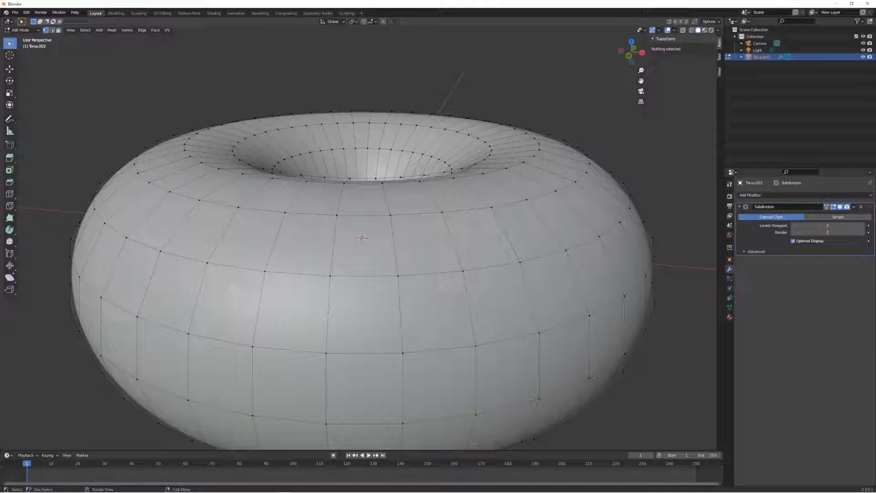
click(393, 21)
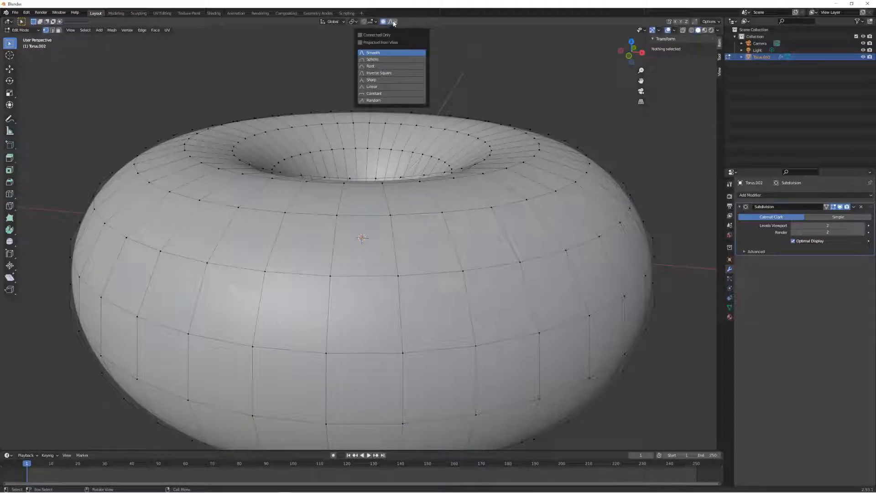
click(393, 24)
mouse_move(403, 166)
middle_down()
mouse_move(412, 156)
mouse_move(389, 163)
mouse_move(406, 176)
middle_up()
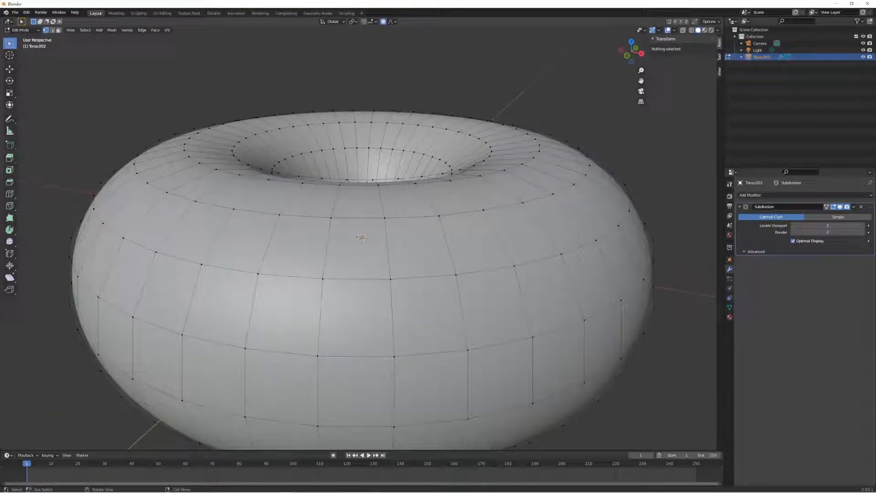
click(394, 291)
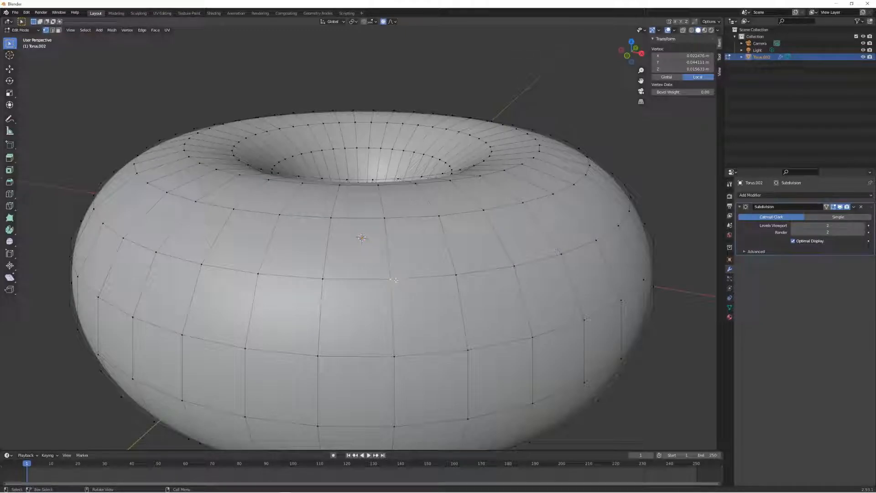
Try to move the selected front vertex up with Smooth proportional editing at size 1.000, then undo the move
drag(395, 280, 464, 136)
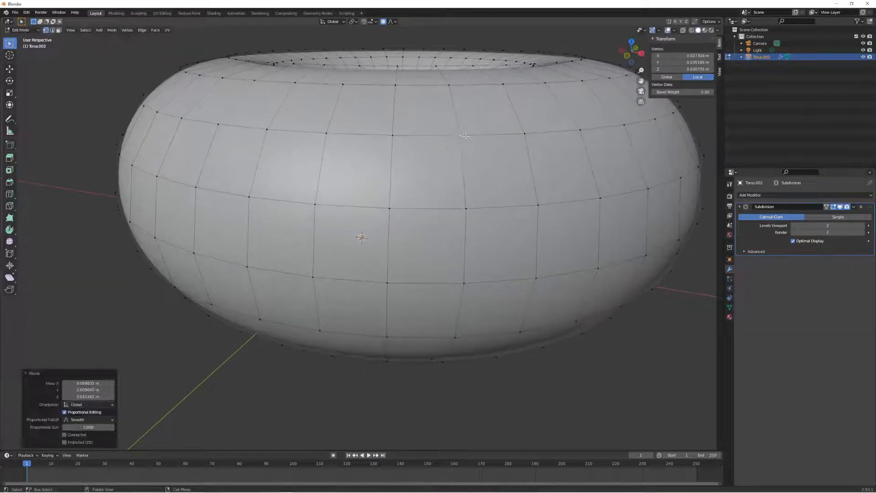
scroll(420, 297, down, 4)
click(413, 341)
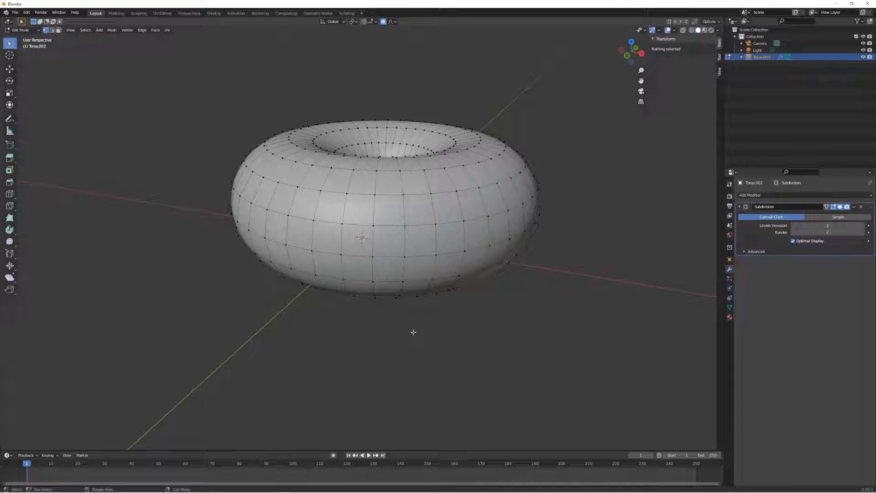
key(ctrl+z)
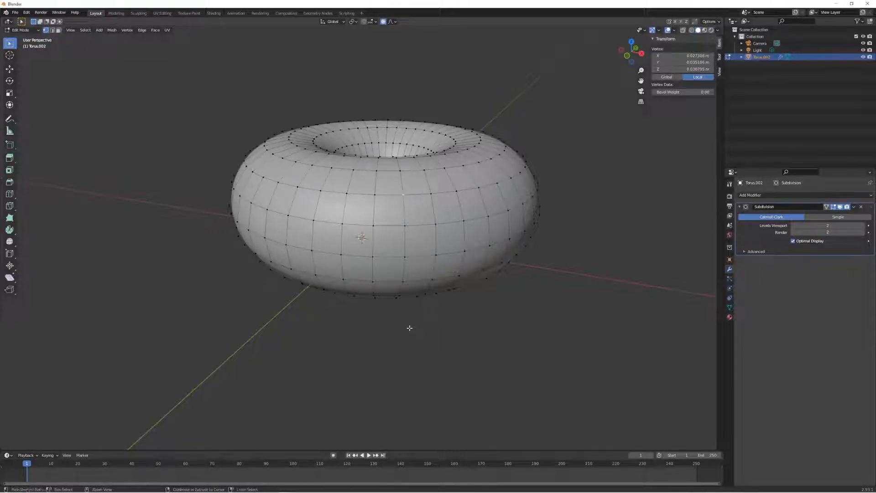
key(ctrl+z)
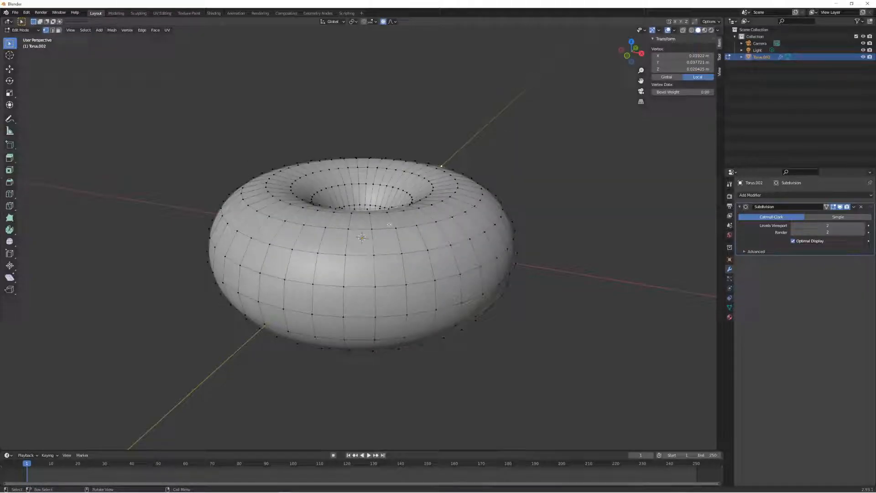
Try the same proportional move on the vertex again while viewing the torus from another side, then undo it
scroll(374, 248, up, 2)
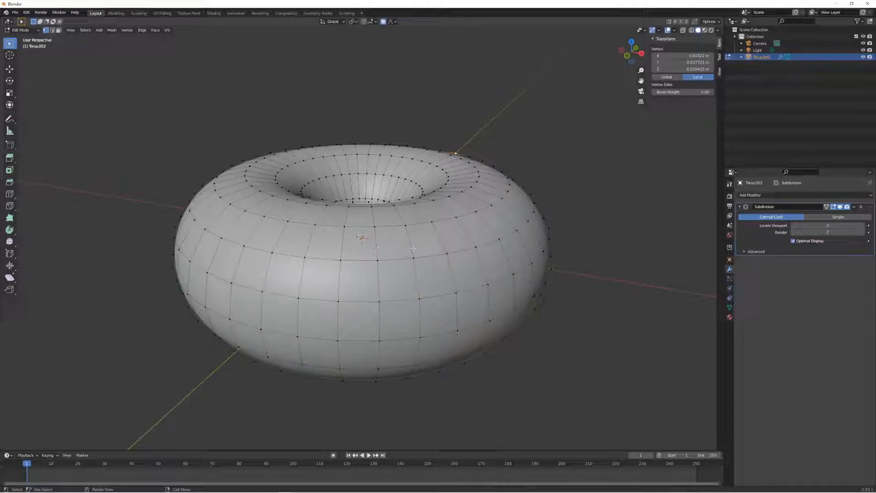
middle_drag(413, 249, 507, 224)
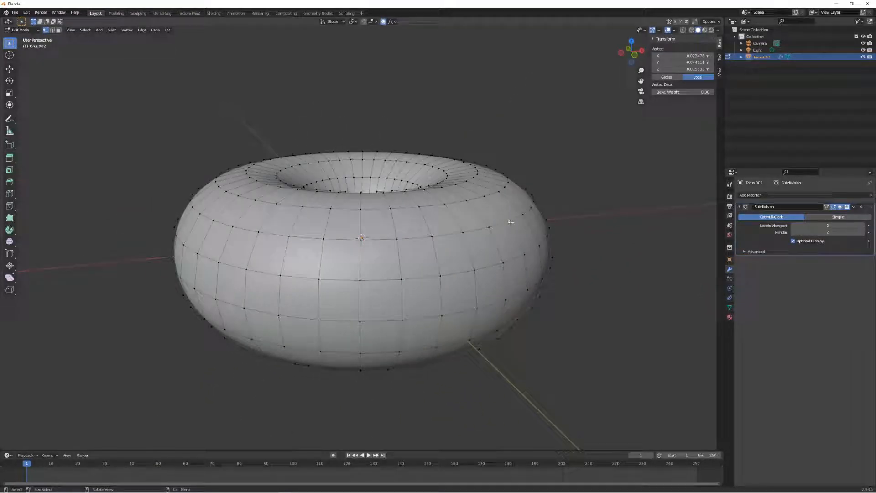
key(g)
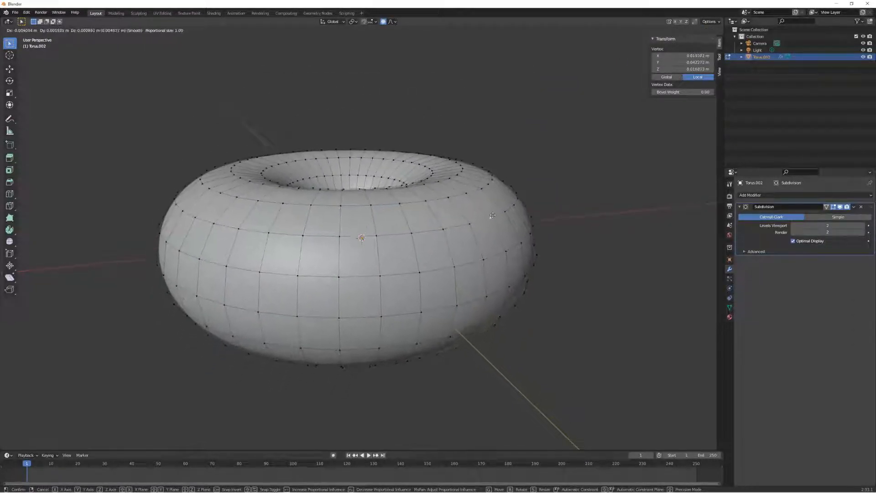
click(534, 178)
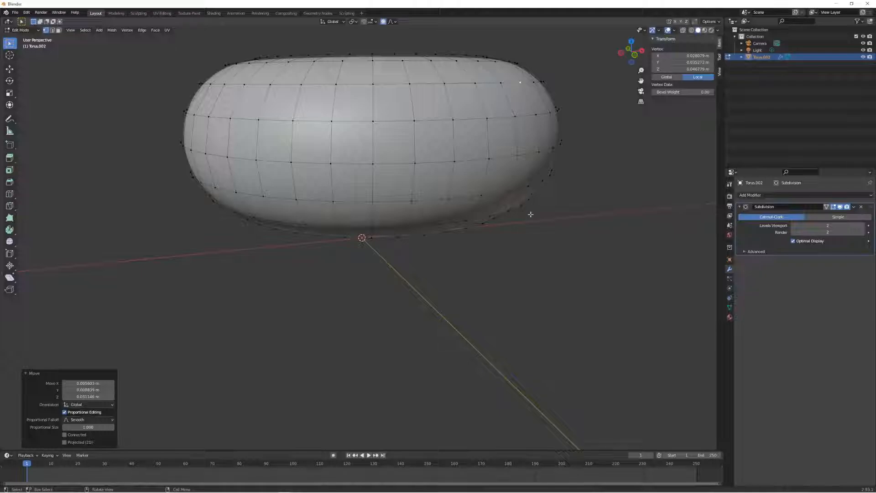
key(ctrl+z)
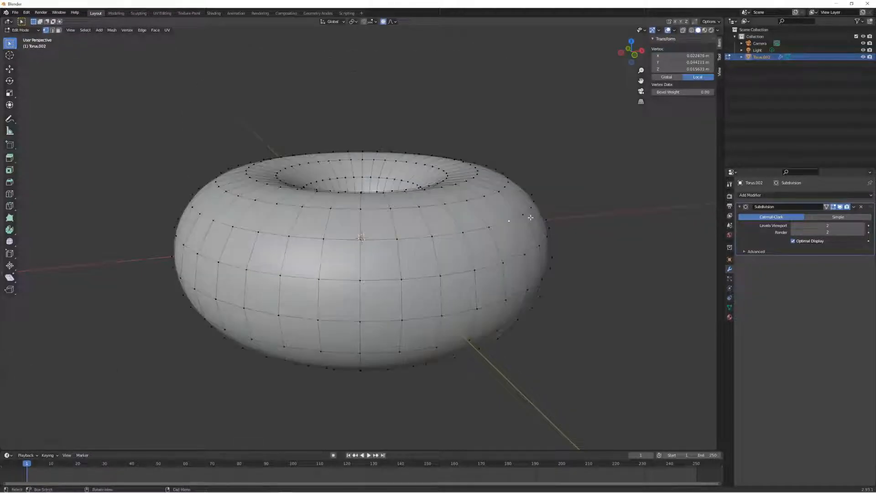
Move another front vertex about 8 mm up and 4 mm along Y, reducing the proportional size to about 0.75
middle_drag(540, 205, 498, 211)
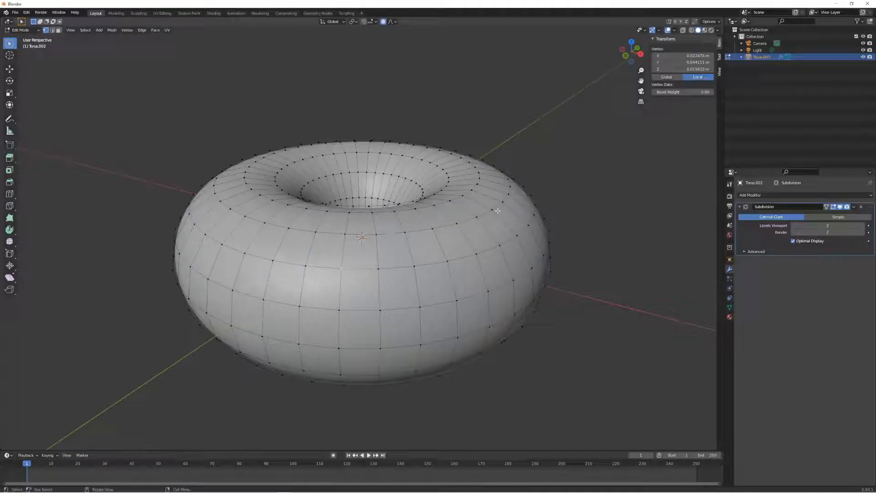
scroll(414, 274, down, 1)
scroll(416, 270, up, 1)
click(417, 268)
key(g)
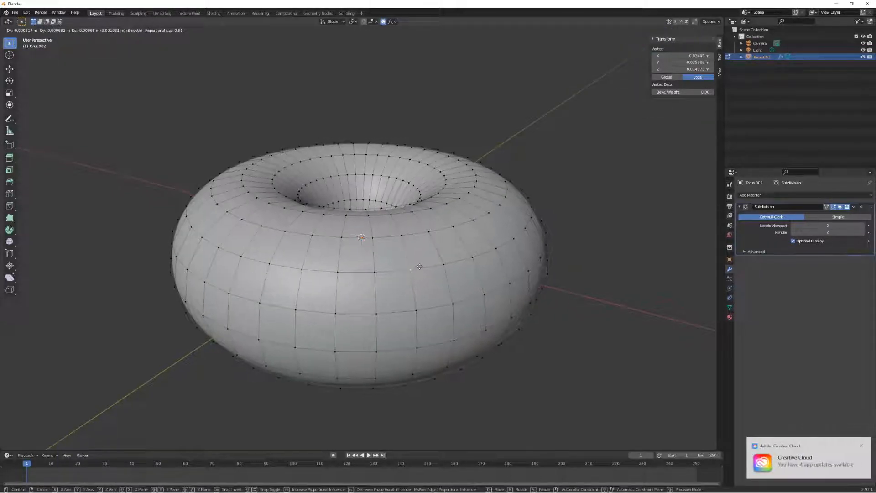
scroll(419, 267, down, 3)
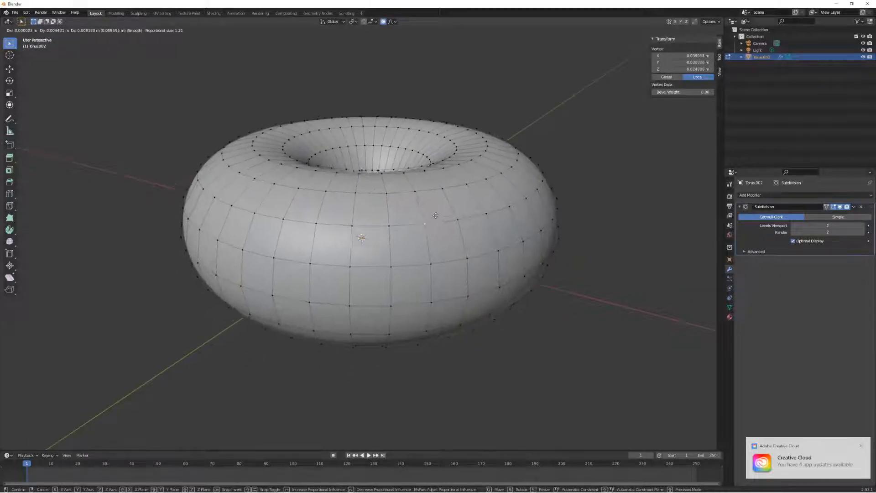
scroll(436, 217, up, 5)
click(434, 222)
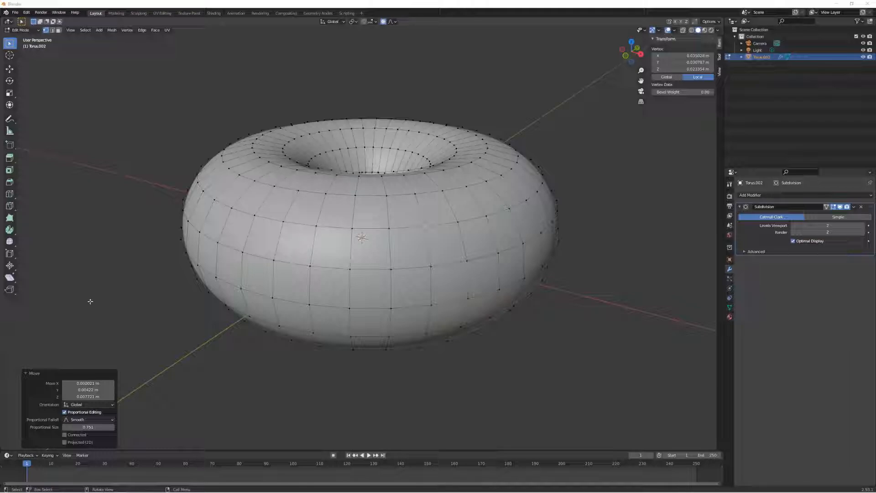
Deselect the vertex, check the torus's shape from several sides in Object Mode, and return to Edit Mode
key(alt+a)
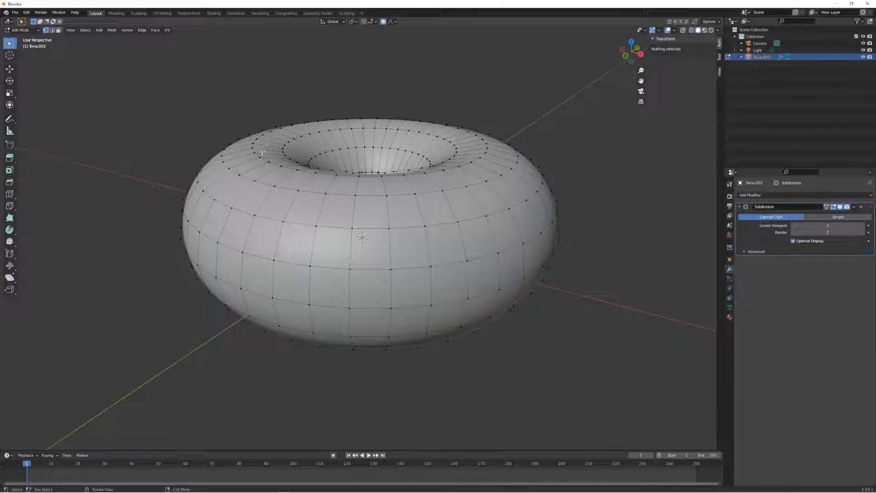
click(383, 21)
middle_drag(354, 256, 312, 189)
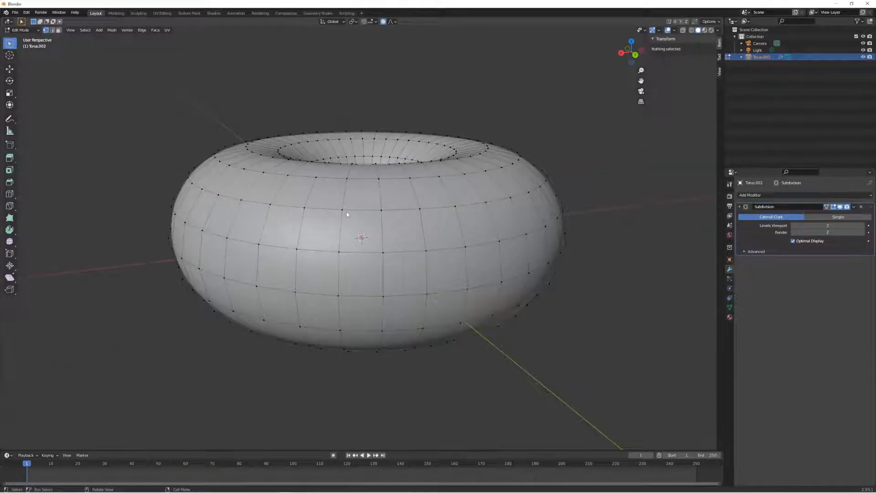
key(Tab)
middle_drag(347, 212, 443, 222)
key(Tab)
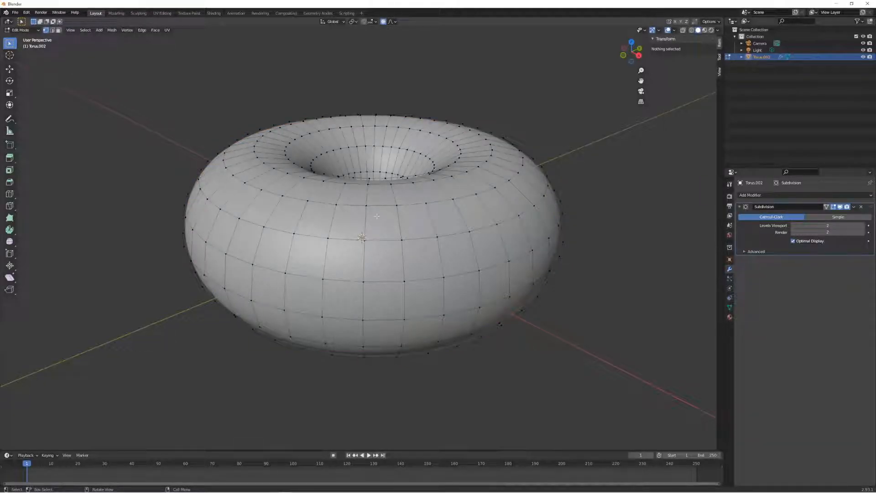
Move one vertex on the torus's upper side about 4 mm along X with proportional size 0.75, then deselect it
scroll(375, 238, up, 2)
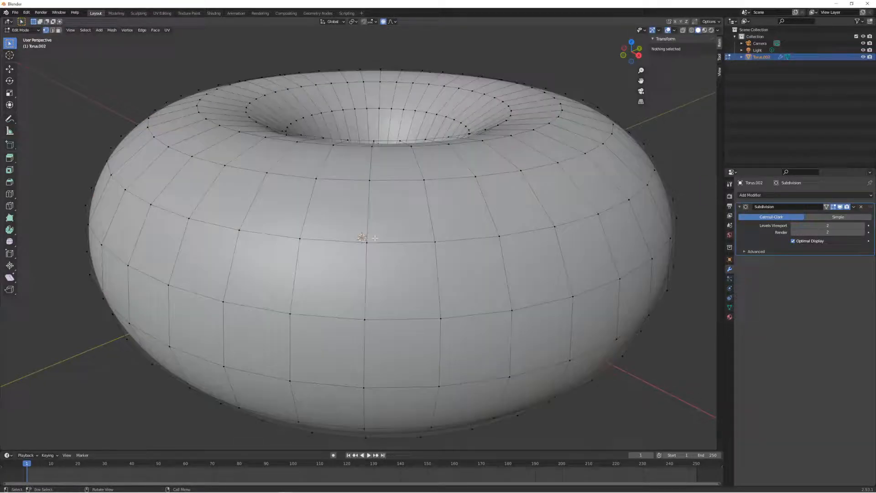
click(435, 242)
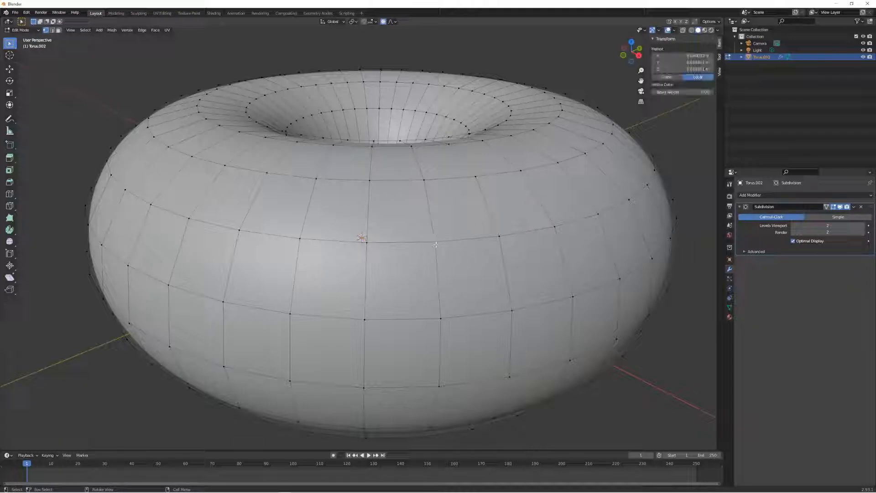
middle_drag(398, 229, 497, 222)
scroll(498, 222, down, 3)
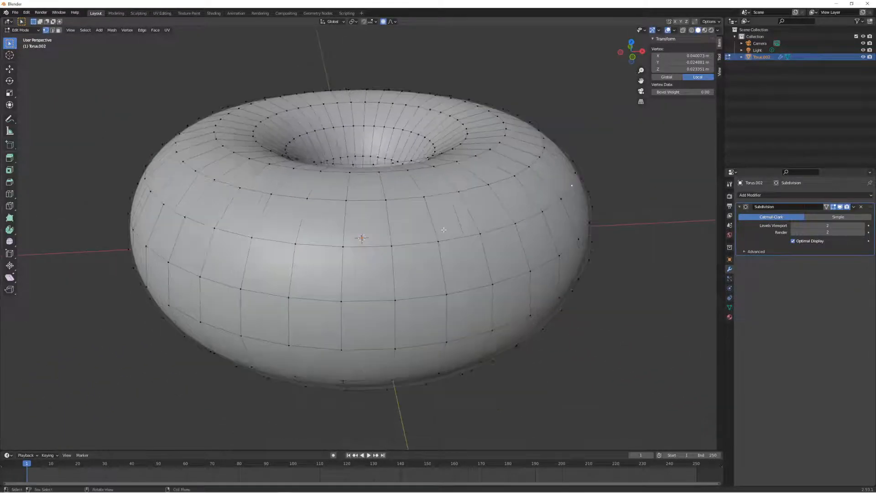
key(g)
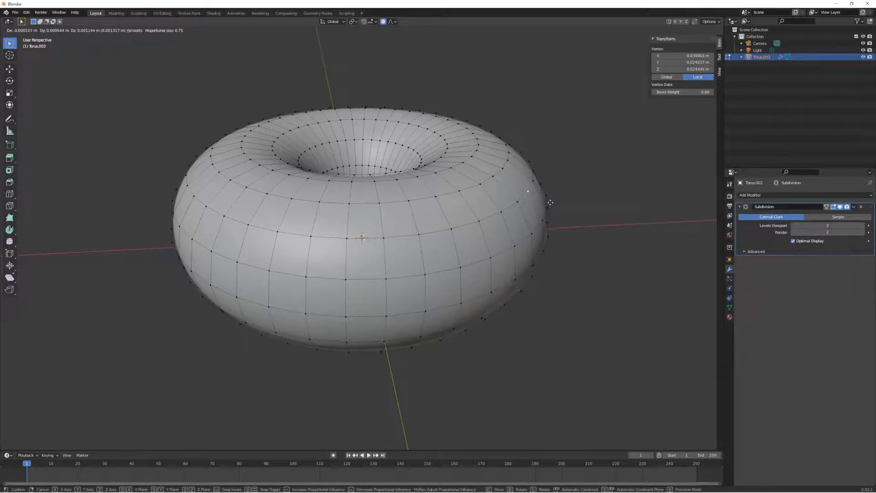
click(561, 203)
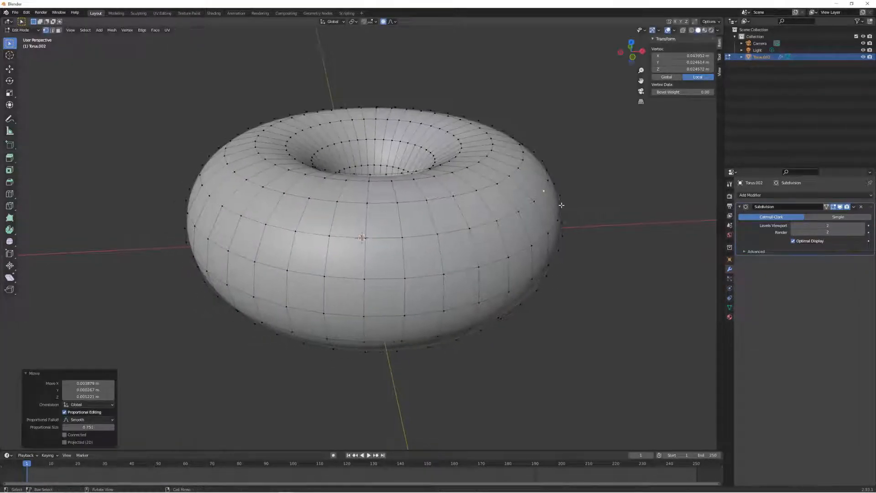
click(604, 208)
middle_drag(602, 206, 587, 207)
key(Left)
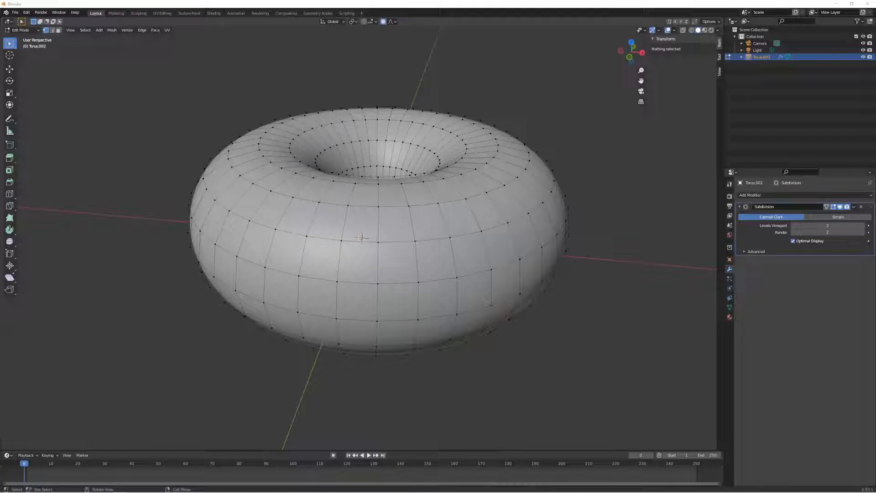
Move one vertex on the torus's front about 1 mm, enlarging the proportional size to about 385
click(377, 241)
scroll(376, 241, down, 1)
scroll(387, 244, up, 3)
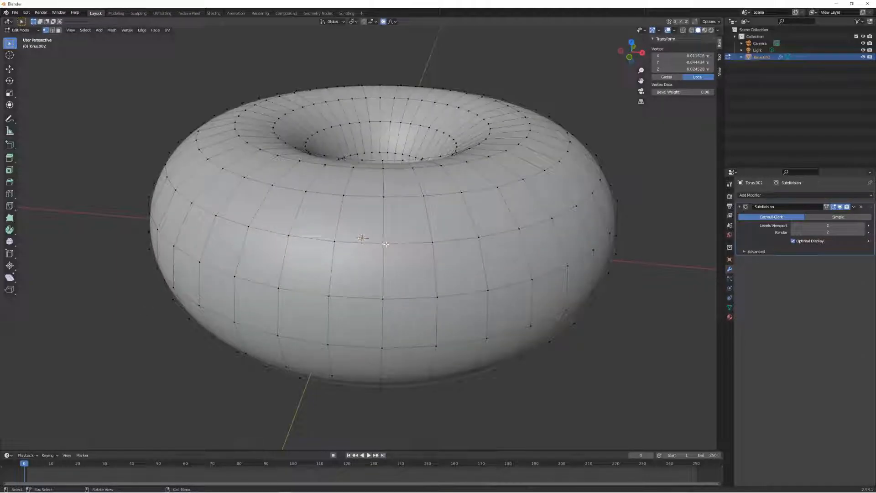
key(g)
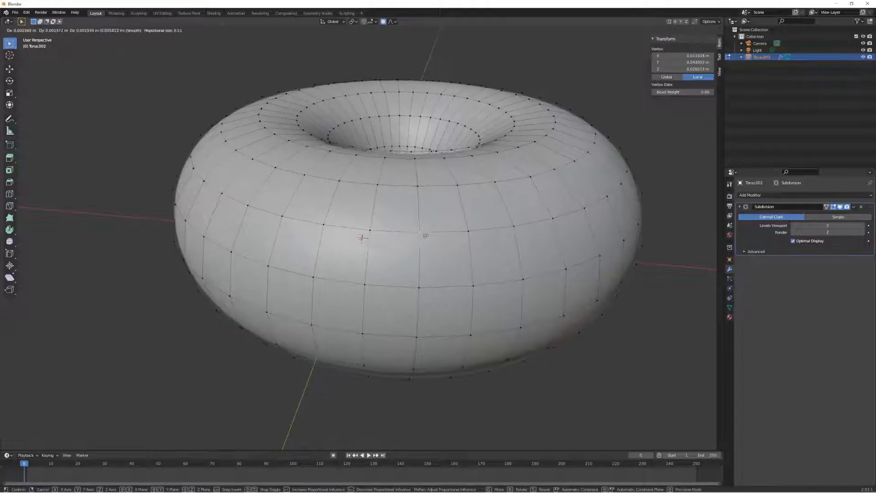
scroll(398, 253, down, 20)
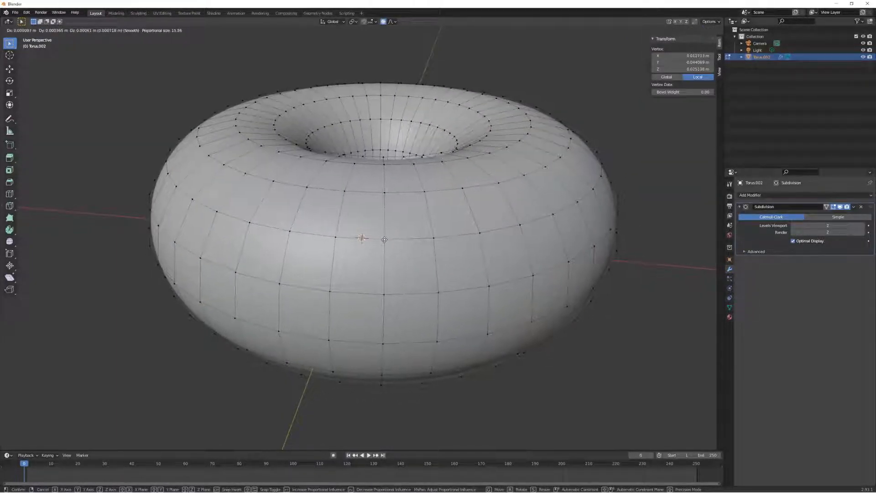
scroll(384, 239, down, 20)
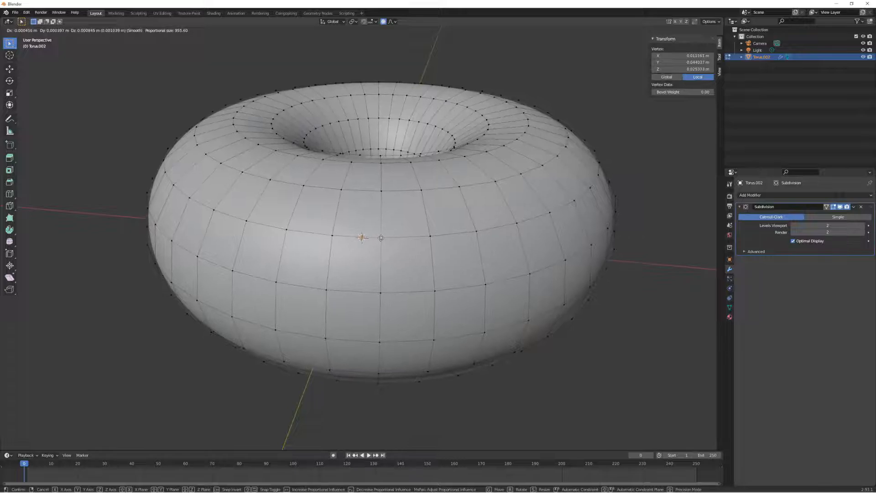
scroll(381, 238, up, 1)
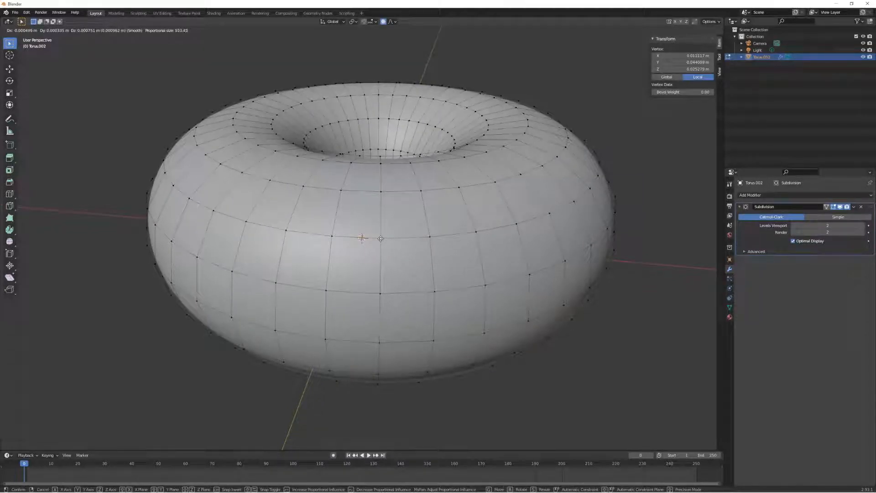
click(381, 238)
Move the neighbouring front vertex about 1.5 mm, setting the proportional size to about 290
middle_drag(381, 239, 425, 250)
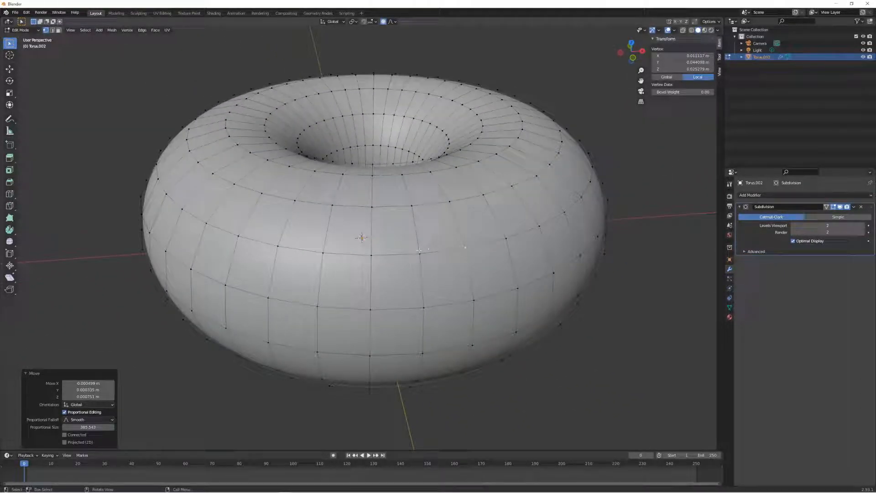
click(418, 254)
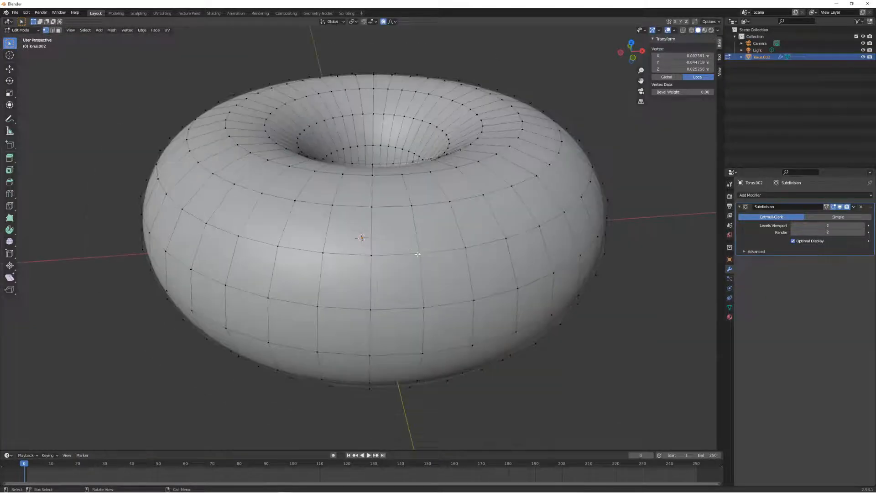
key(g)
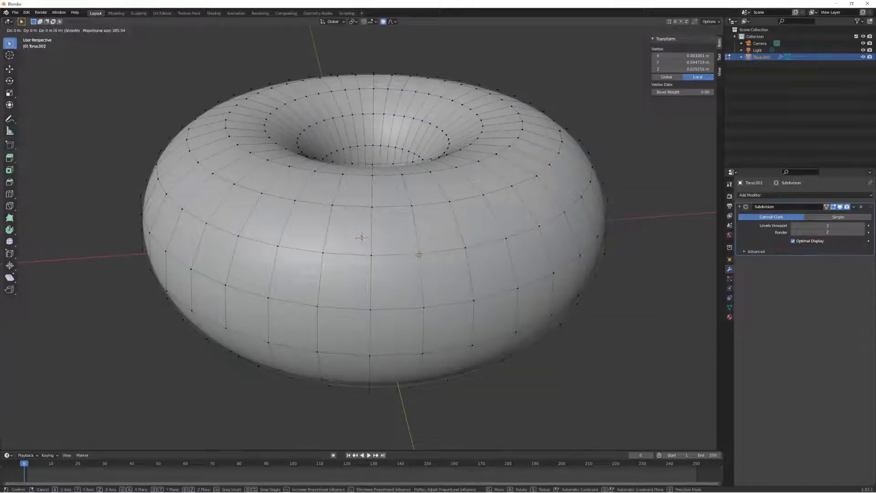
scroll(417, 255, down, 20)
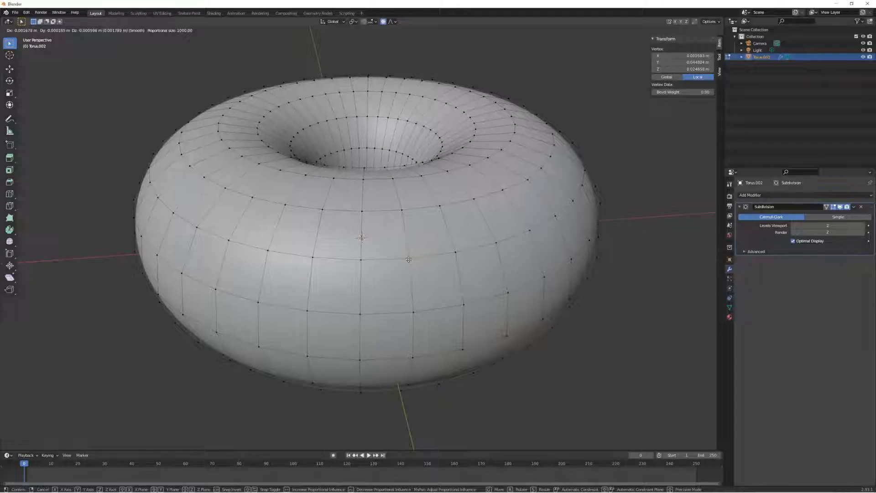
scroll(410, 254, up, 1)
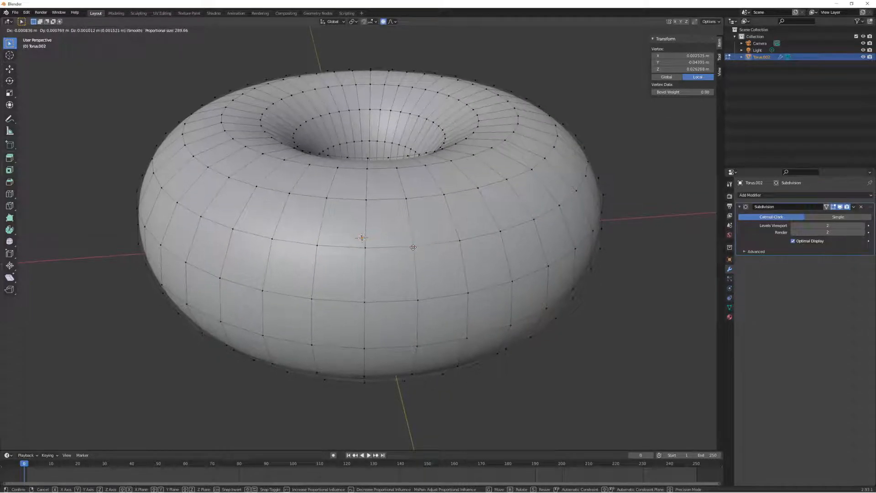
click(413, 247)
Activate the Move tool and shift the selected vertex slightly upward with its gizmo, keeping proportional editing on
click(9, 69)
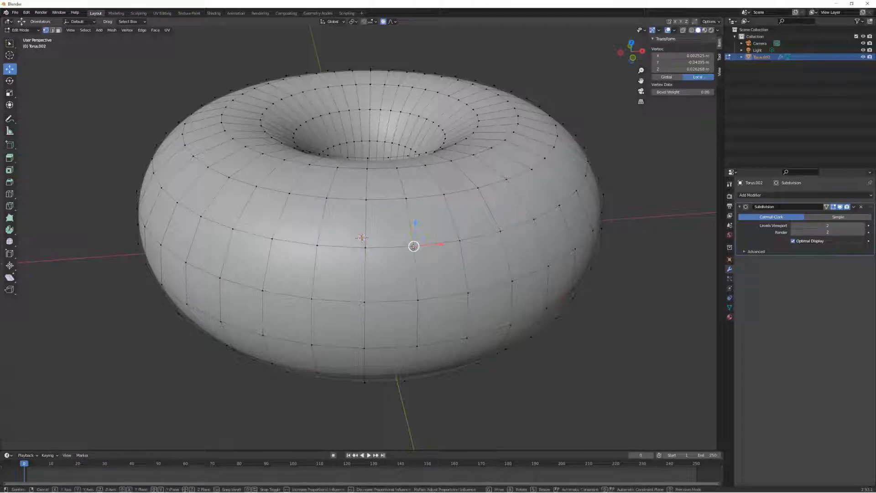
drag(414, 245, 415, 222)
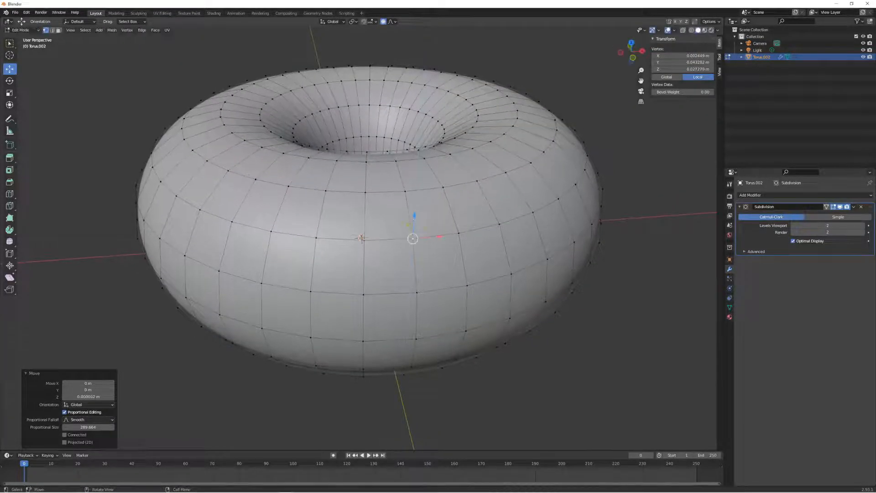
Turn off proportional editing, try raising the selected front vertex about 18 mm along Z, and undo the move
click(383, 22)
key(g)
key(z)
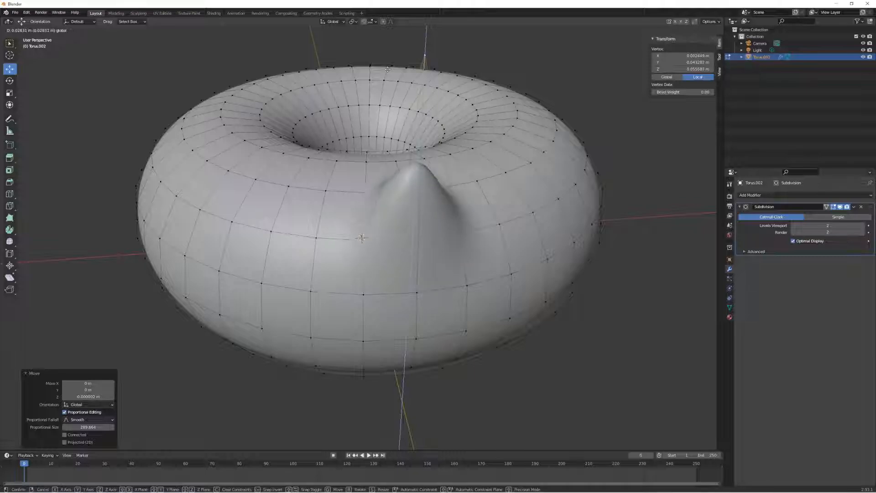
click(392, 140)
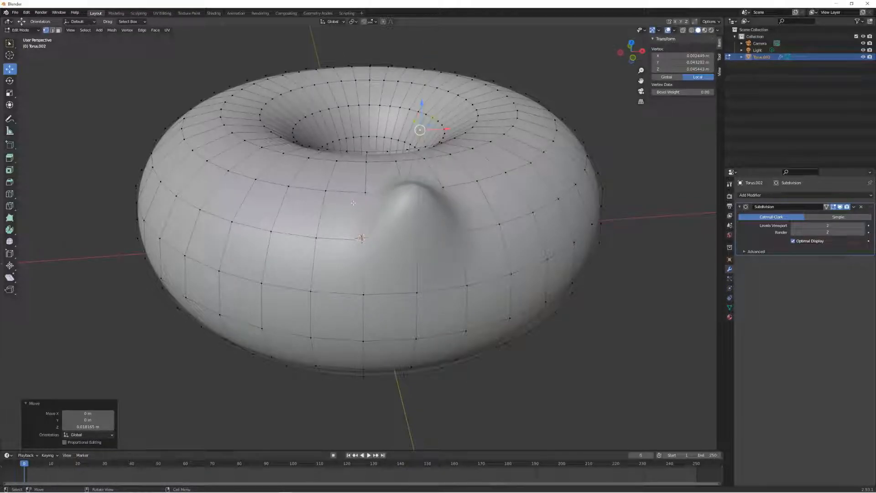
key(ctrl+z)
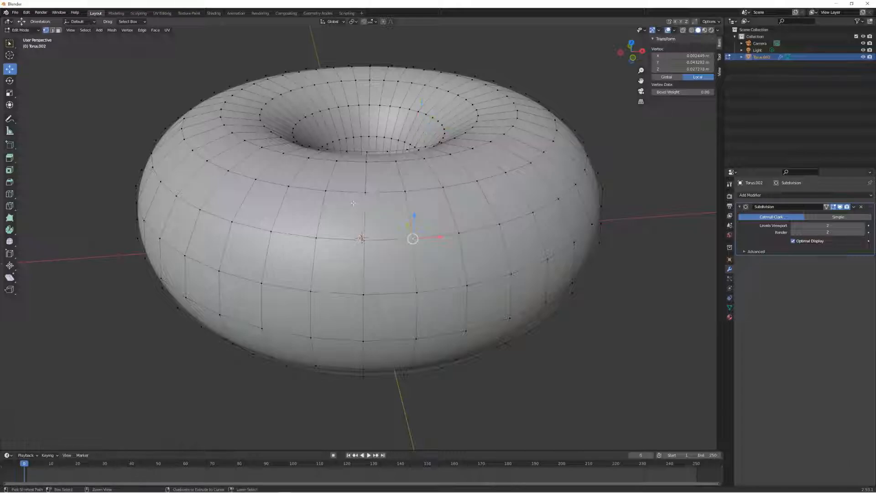
Try pulling the selected vertex about 44 mm outward along Y, and undo the move
middle_drag(410, 209, 448, 215)
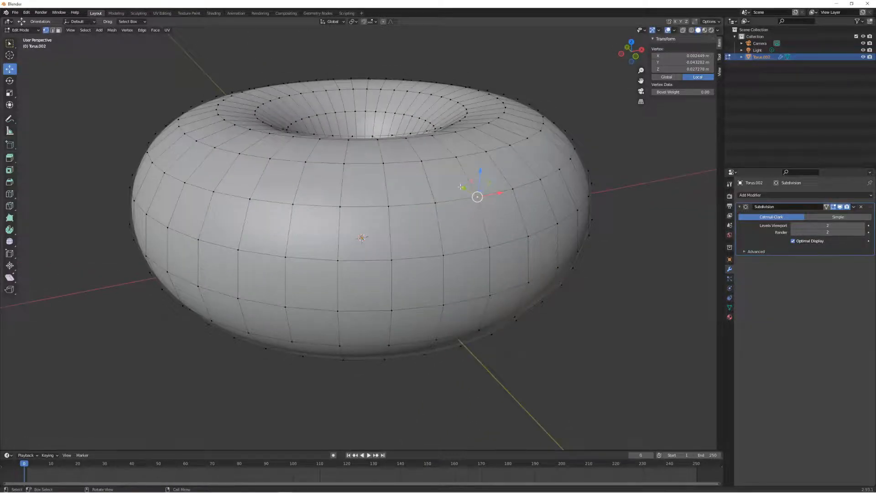
drag(460, 187, 525, 344)
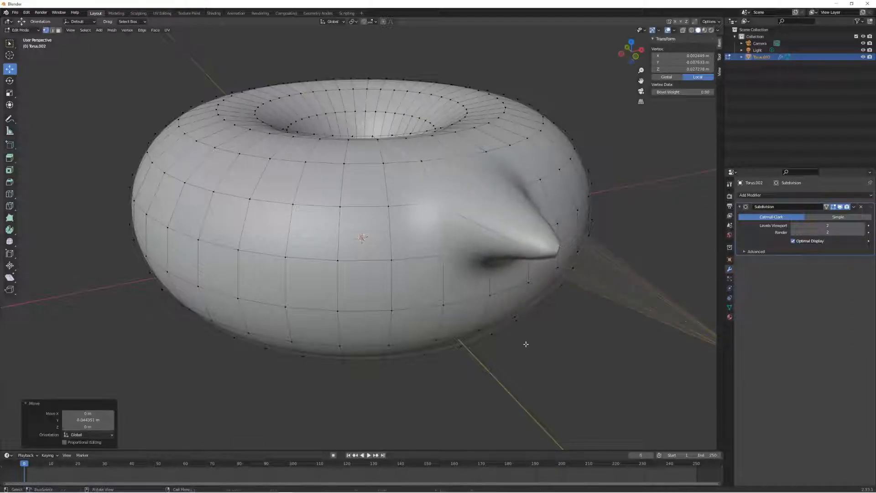
key(ctrl+z)
Try shifting the selected vertex slightly upward along Z on its own, and undo the move
middle_drag(436, 235, 390, 239)
scroll(390, 240, up, 2)
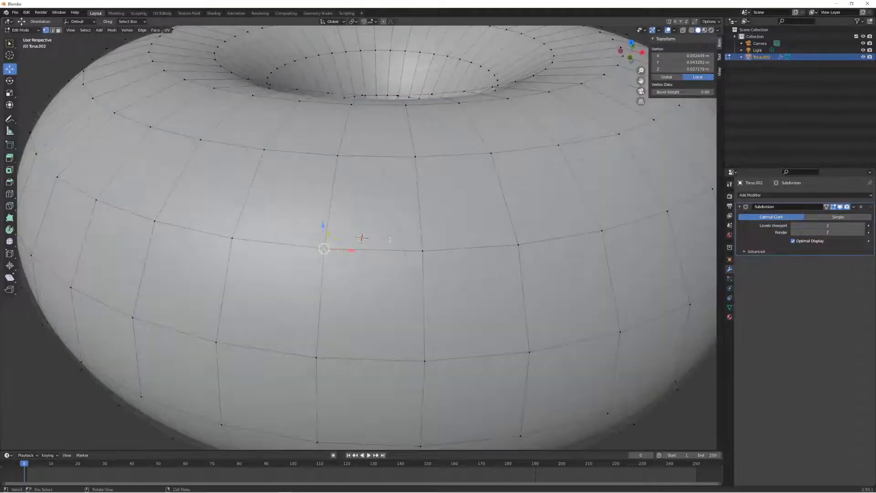
drag(322, 228, 323, 214)
middle_drag(322, 213, 374, 176)
key(ctrl+z)
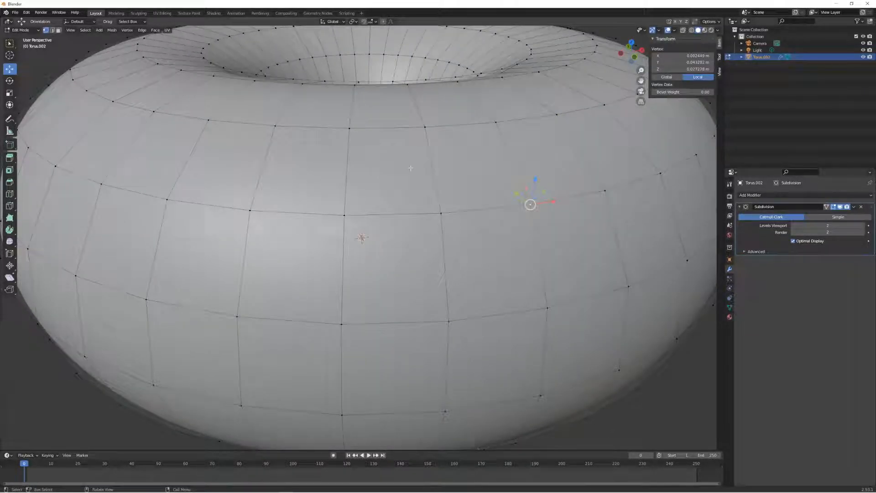
Pull the vertex sideways and upward, deselect it, and check the deformed surface in Object Mode
drag(548, 200, 572, 137)
click(461, 179)
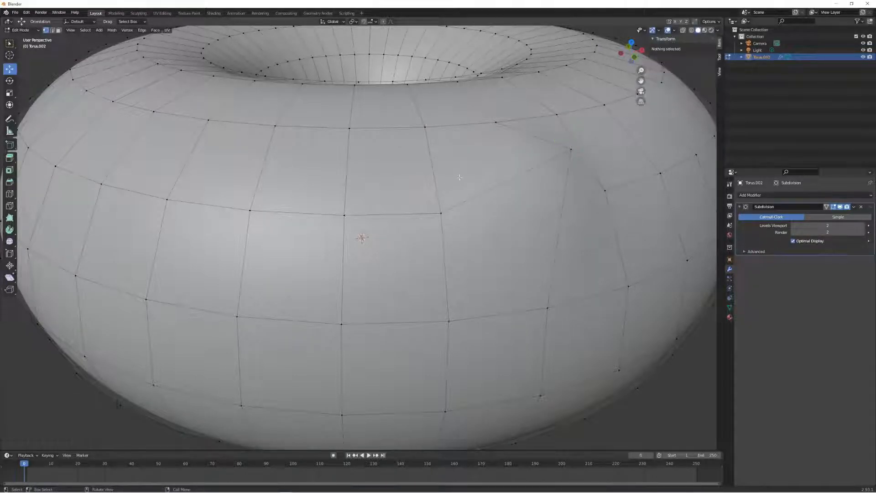
middle_drag(462, 182, 457, 206)
key(Tab)
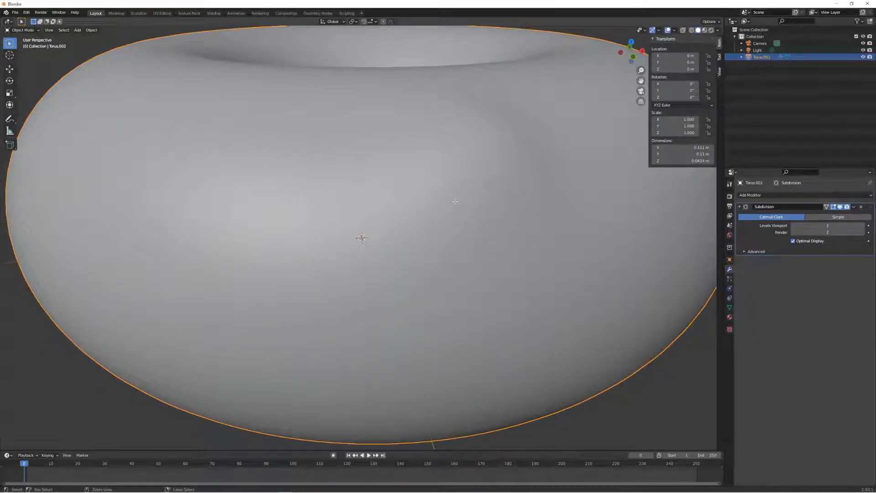
Return to Edit Mode and undo the recent sideways and upward moves of the front vertex
key(Tab)
key(ctrl+z)
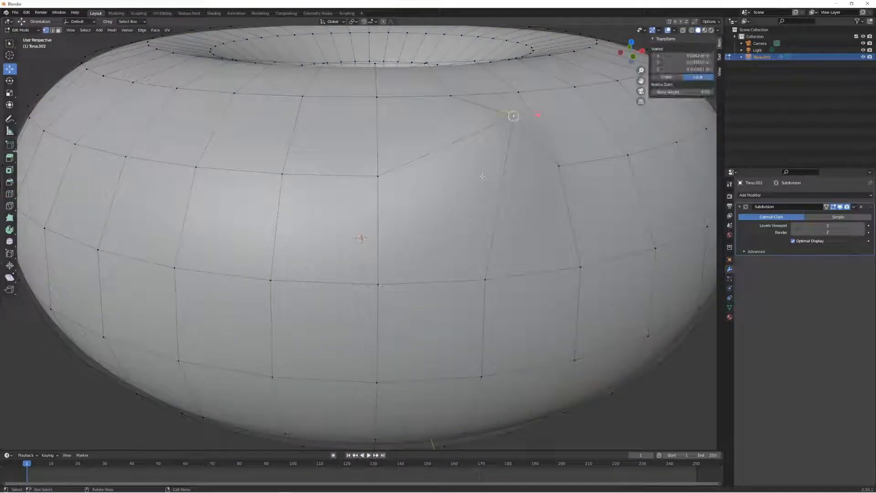
key(ctrl+z)
middle_drag(458, 155, 446, 164)
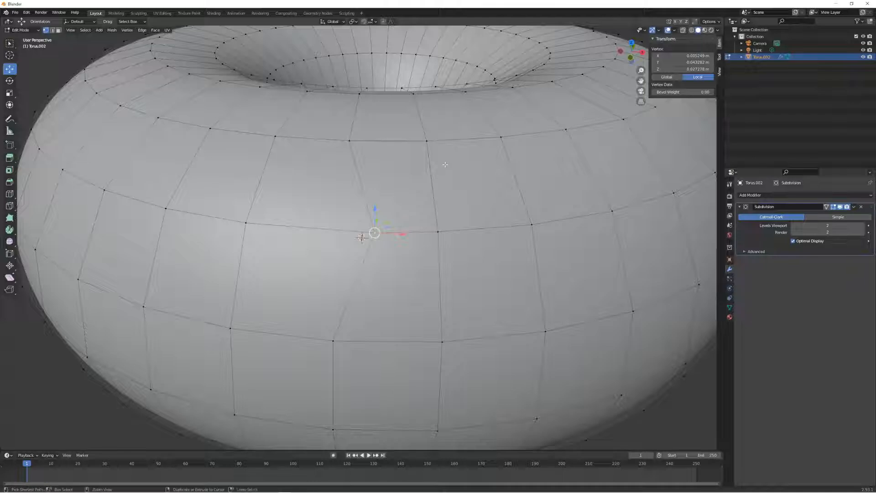
key(ctrl+z)
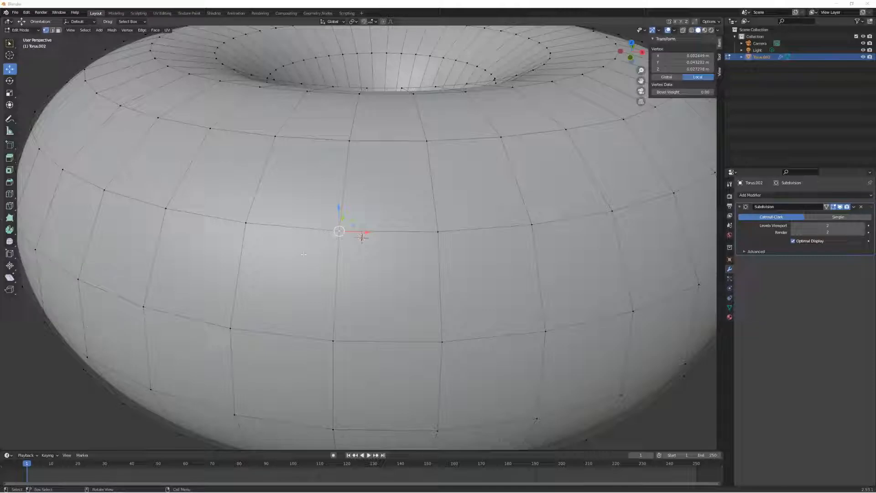
Nudge the front vertex about 0.1 mm freely with the gizmo and turn proportional editing back on
mouse_move(339, 232)
mouse_down()
mouse_move(309, 265)
mouse_move(341, 230)
mouse_up()
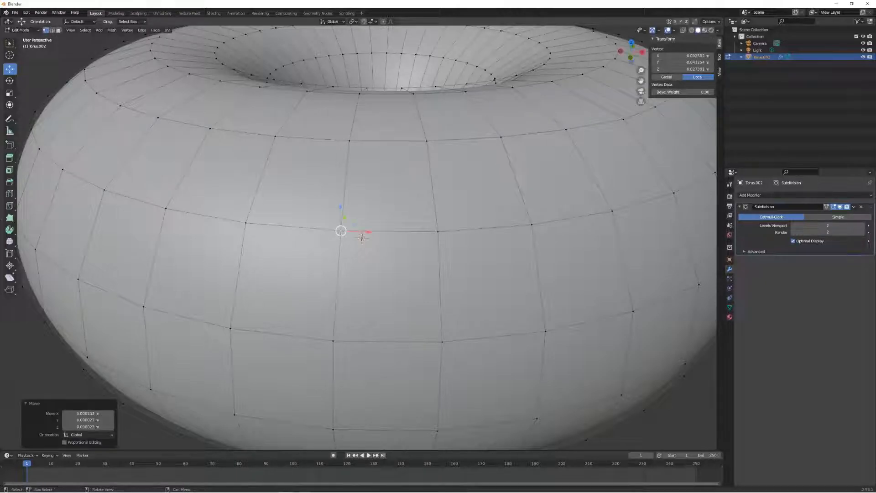
middle_drag(345, 268, 349, 285)
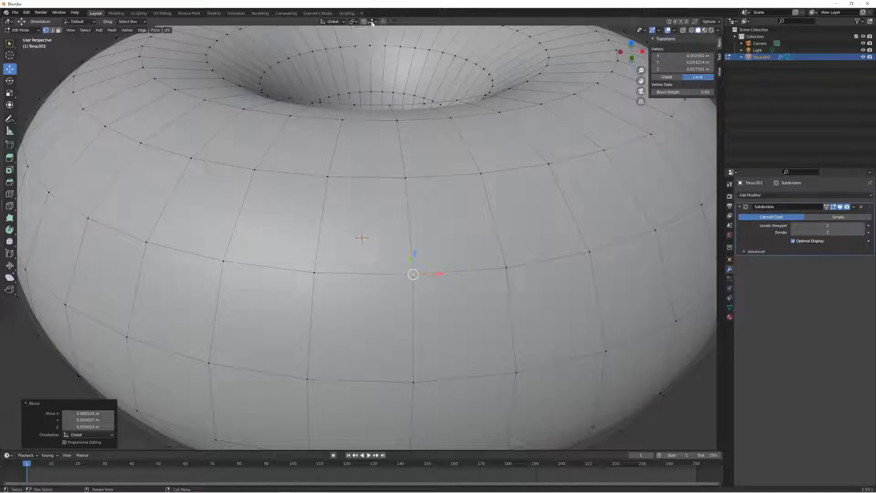
click(364, 21)
click(382, 22)
click(392, 22)
Shift the vertex about 0.7 mm along negative X without proportional influence, move it about 0.3 mm back with proportional editing, and deselect it
drag(431, 273, 423, 274)
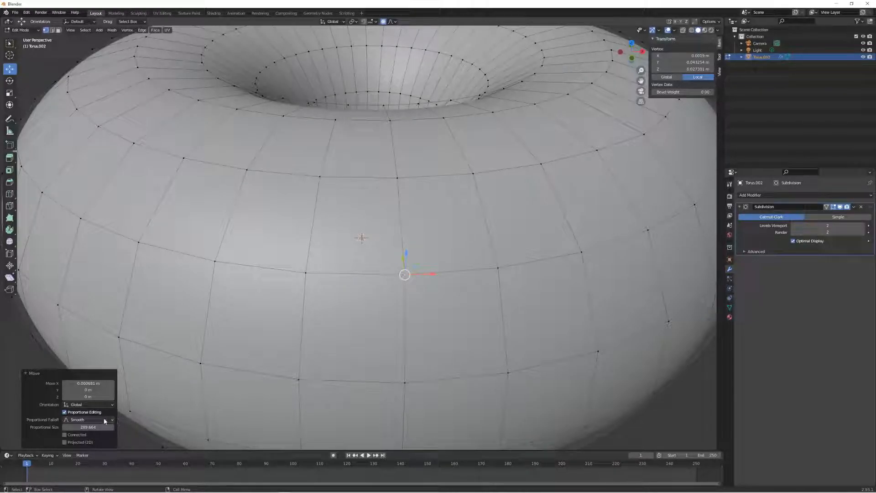
click(85, 412)
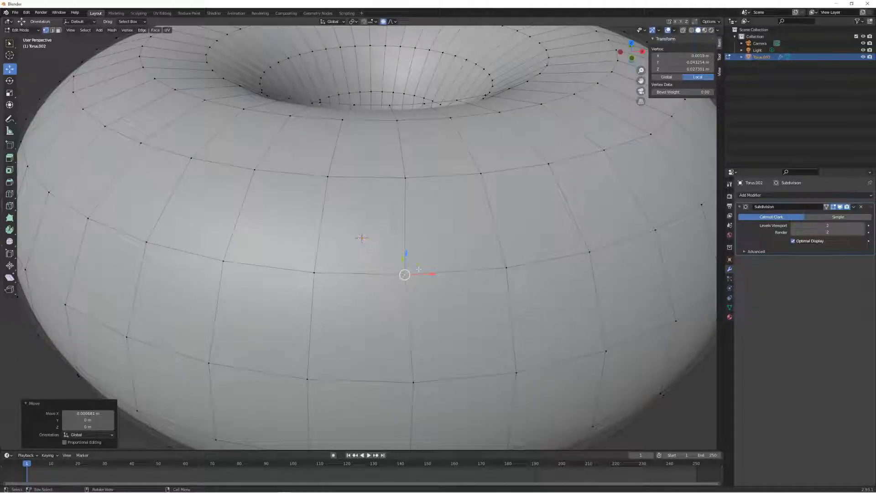
drag(431, 274, 434, 275)
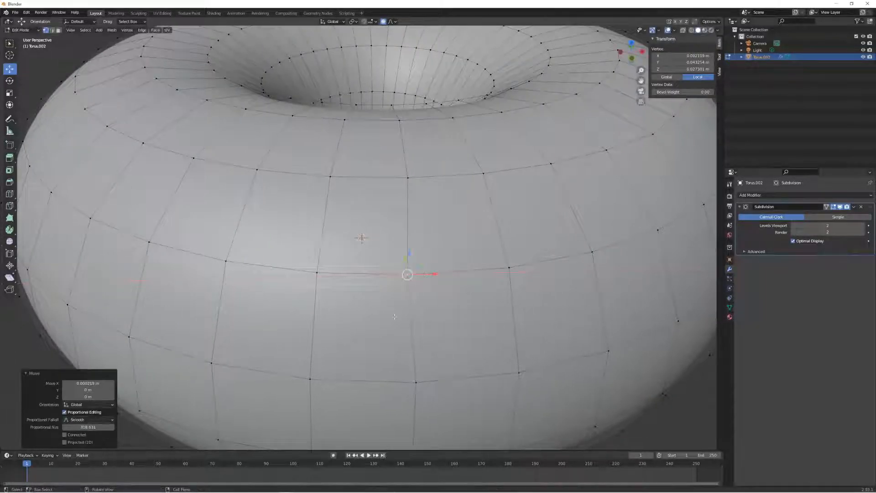
click(395, 316)
middle_drag(396, 316, 243, 303)
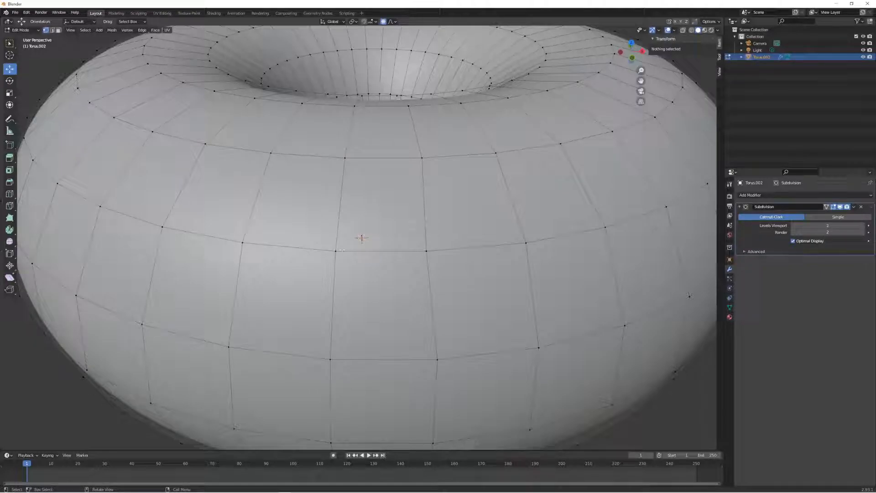
Select one of the front vertices and slide it slightly along its connected edges twice with Vertex Slide
click(339, 250)
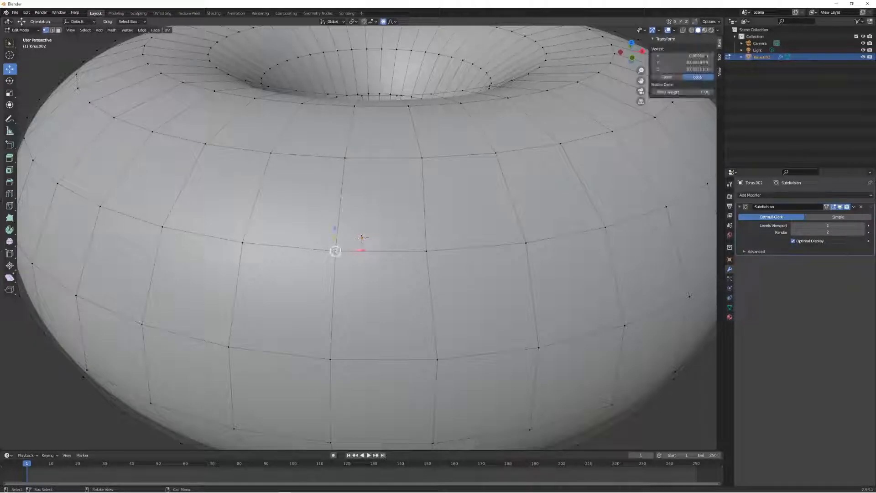
click(427, 250)
key(g)
key(g)
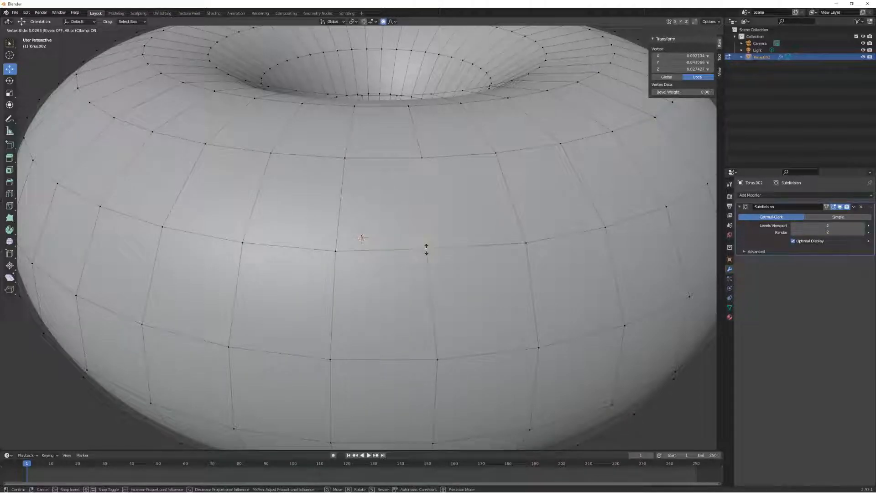
click(427, 249)
key(g)
key(g)
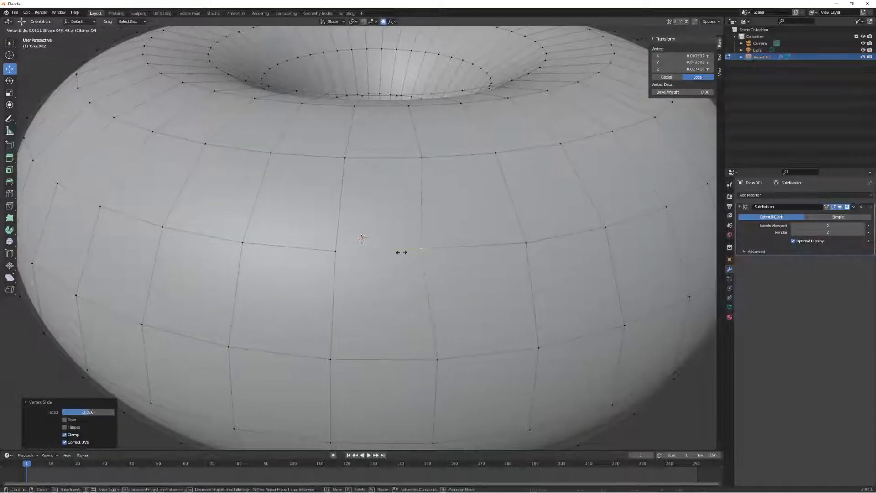
click(407, 257)
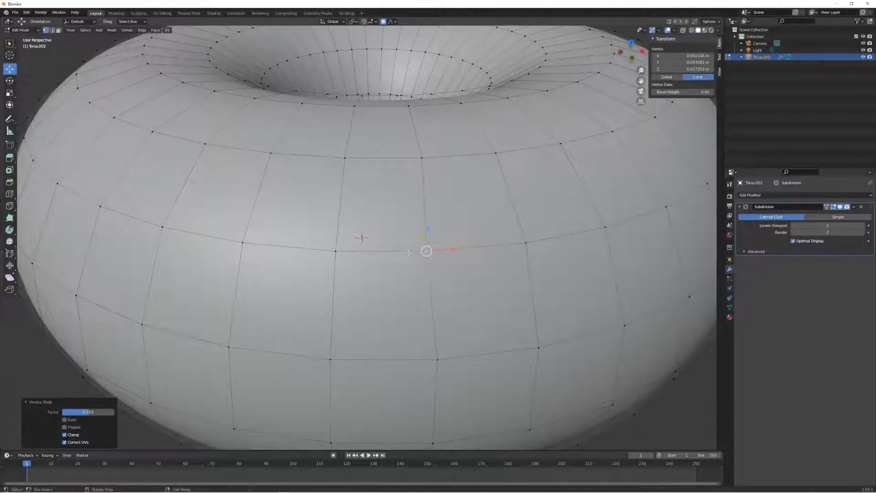
Move the same front vertex slightly downward in two free moves, keeping proportional editing on at a size of about 319
key(g)
click(404, 261)
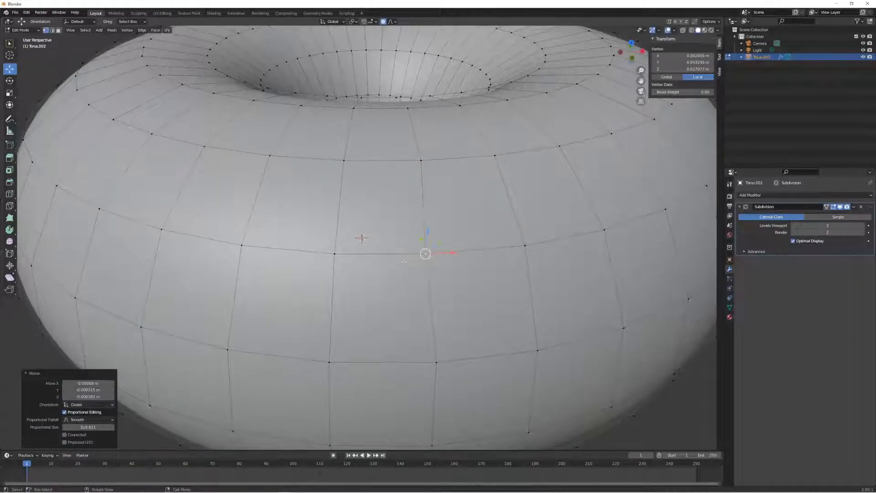
click(400, 255)
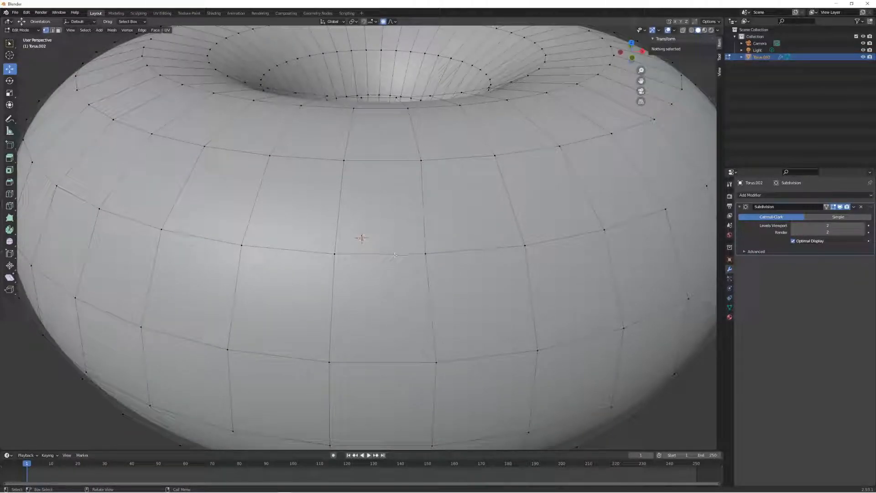
click(425, 253)
key(g)
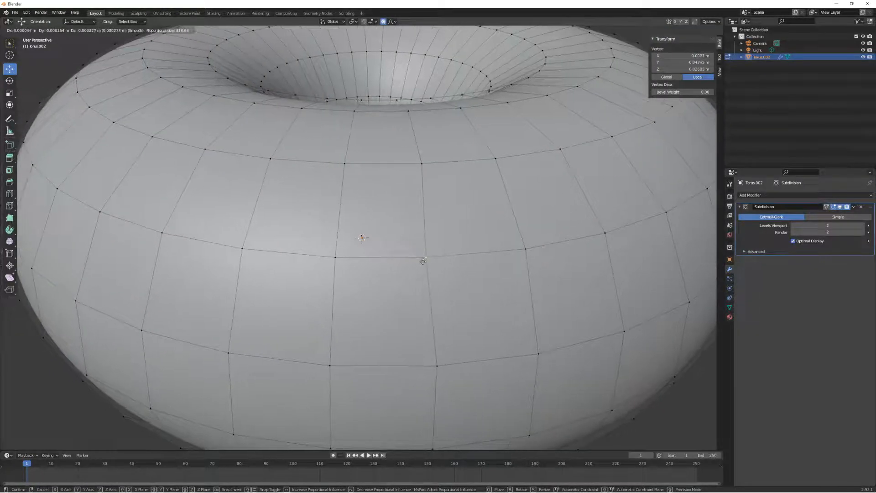
click(423, 262)
scroll(412, 260, down, 2)
scroll(262, 197, up, 1)
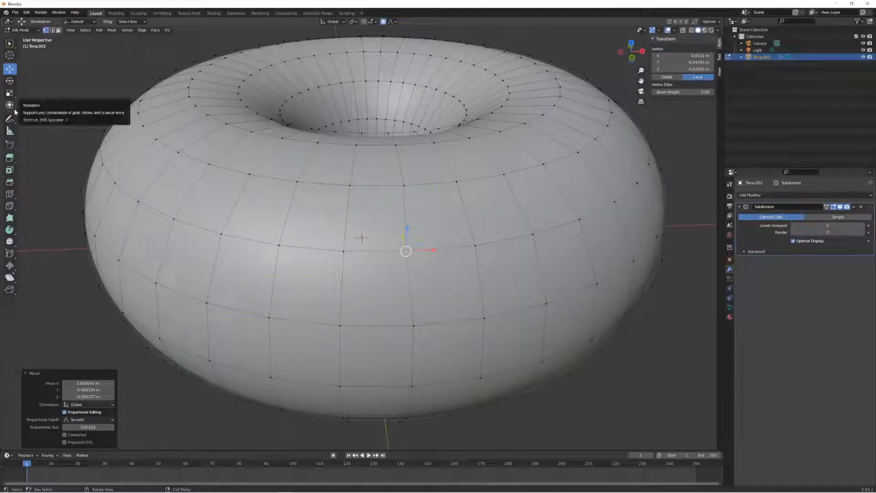
Examine the torus's shape in Object Mode and return to Edit Mode facing another side
key(Tab)
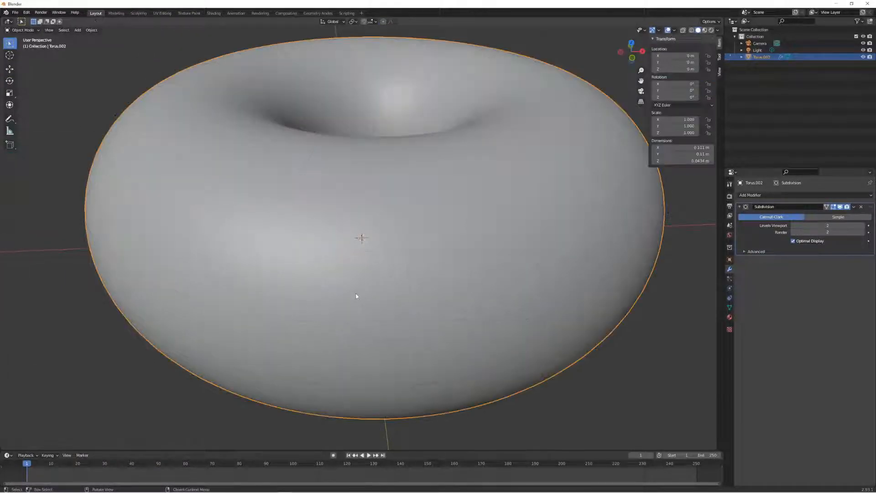
scroll(356, 295, down, 2)
middle_drag(368, 294, 327, 305)
key(Tab)
middle_drag(310, 237, 314, 248)
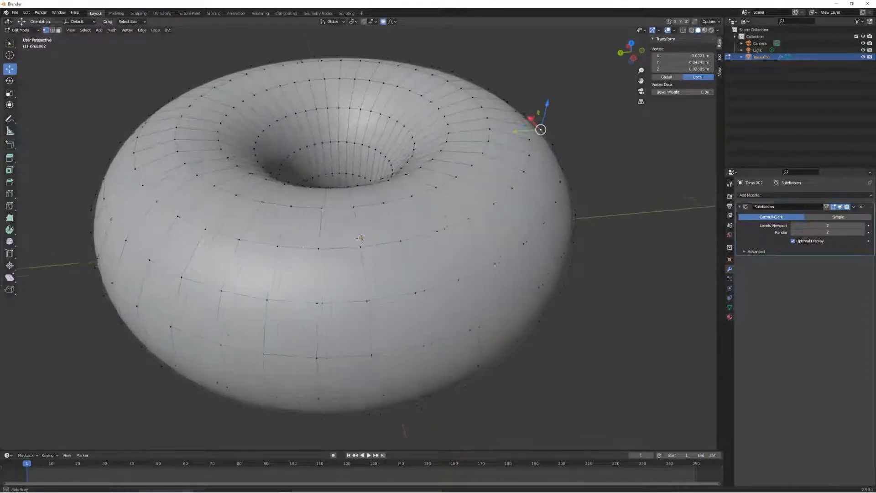
Box-select a group of vertices on the torus's side, try moving them about 8 mm along Y with proportional editing, and deselect everything
scroll(314, 249, down, 2)
drag(313, 241, 394, 315)
scroll(322, 313, up, 5)
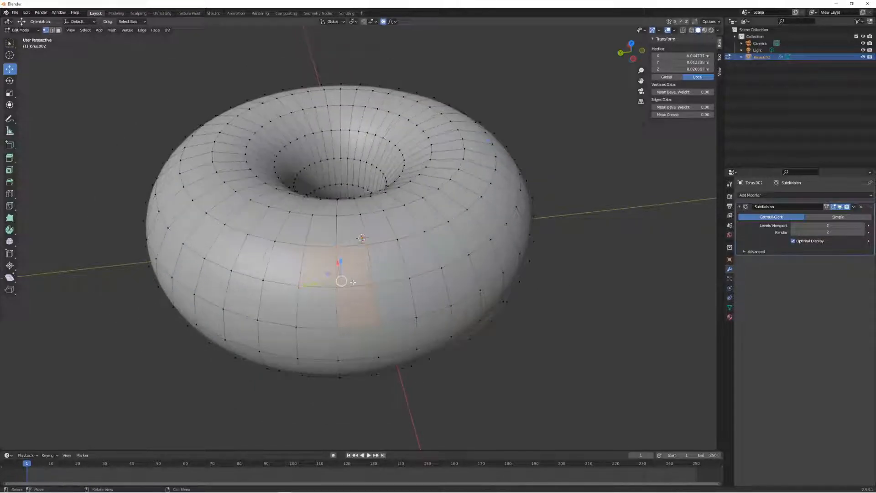
key(g)
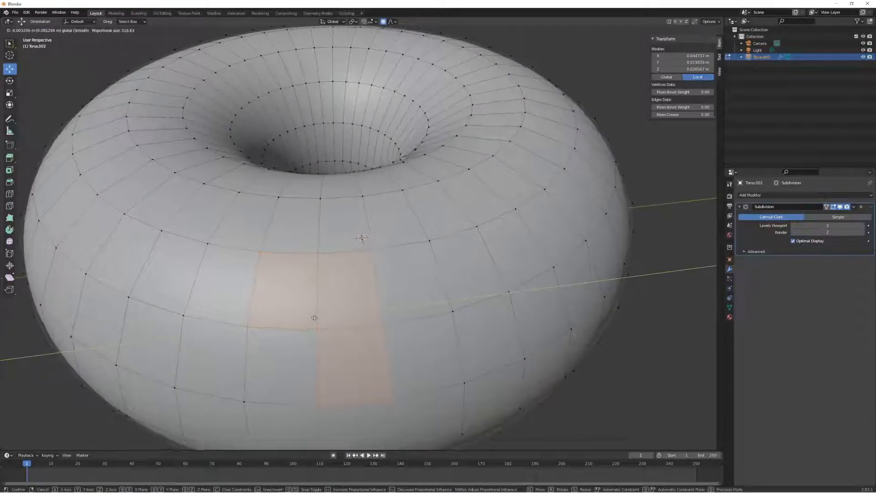
click(352, 267)
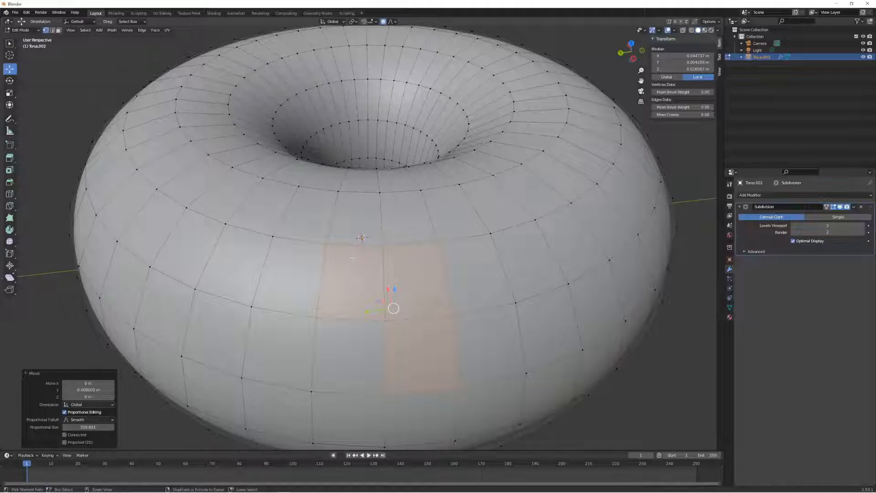
middle_drag(352, 266, 323, 313)
key(alt+a)
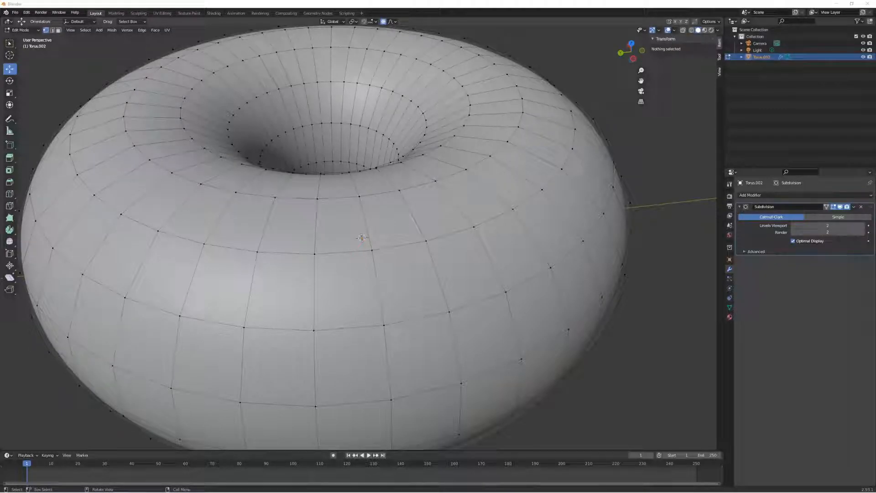
key(super)
key(super)
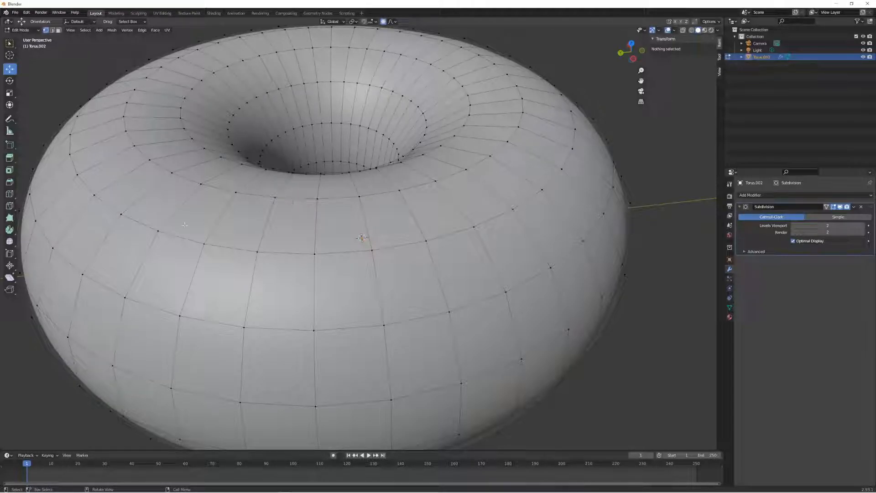
Try to move a single front vertex freely with the proportional size at about 319, and undo the move
click(11, 83)
click(243, 326)
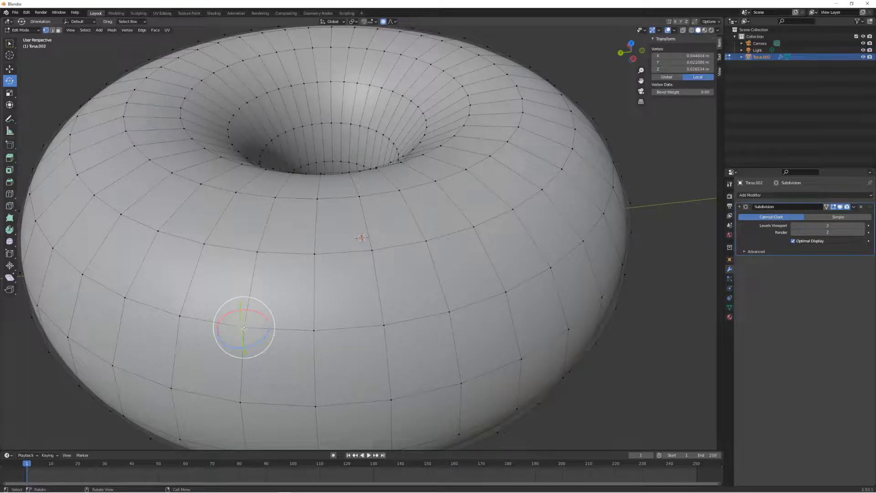
key(g)
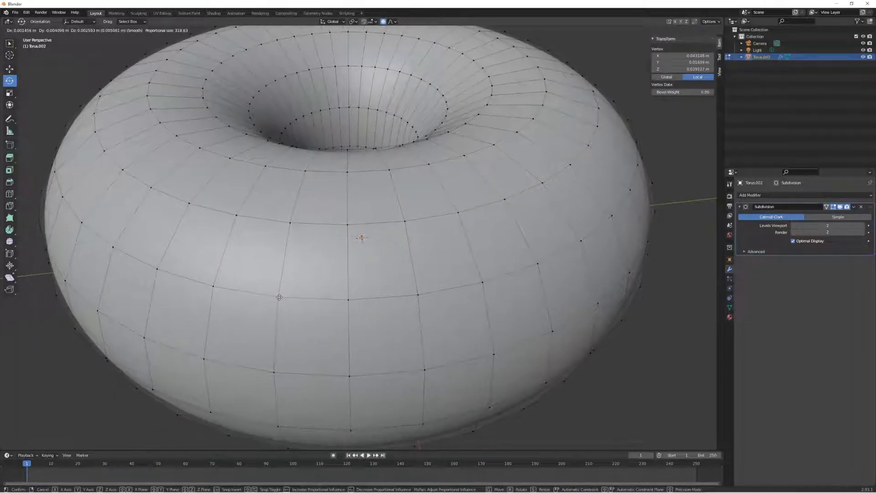
click(279, 297)
key(ctrl+z)
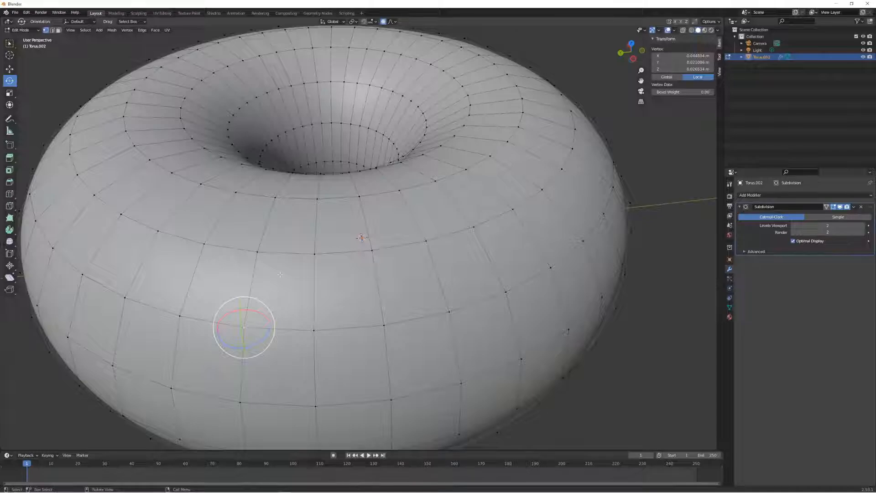
Select one vertex on the upper front side of the torus and activate the Move tool
scroll(280, 274, down, 4)
click(190, 338)
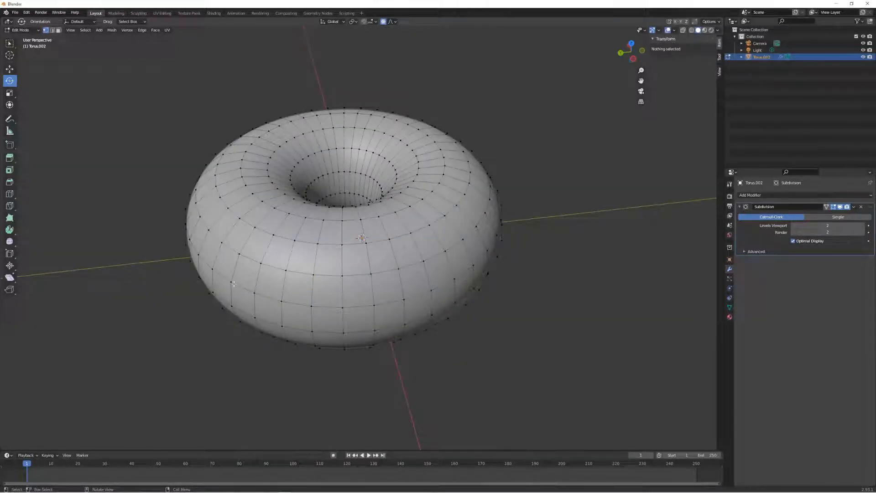
scroll(234, 284, up, 1)
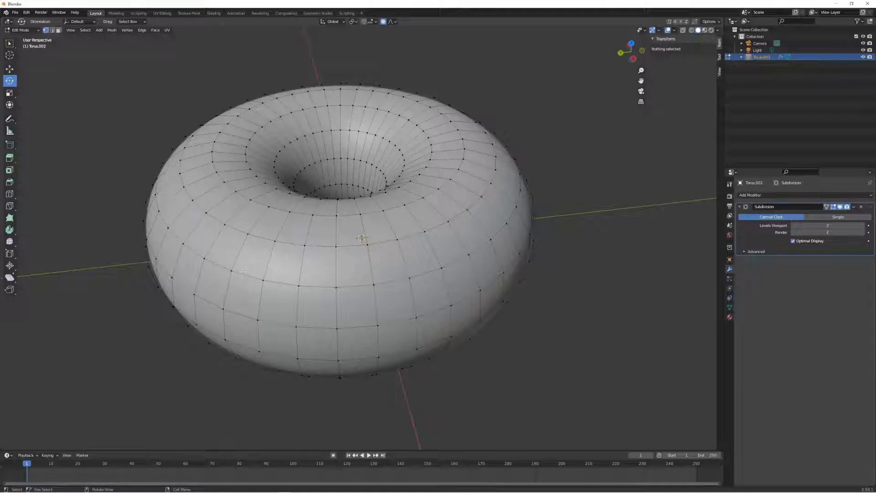
click(297, 287)
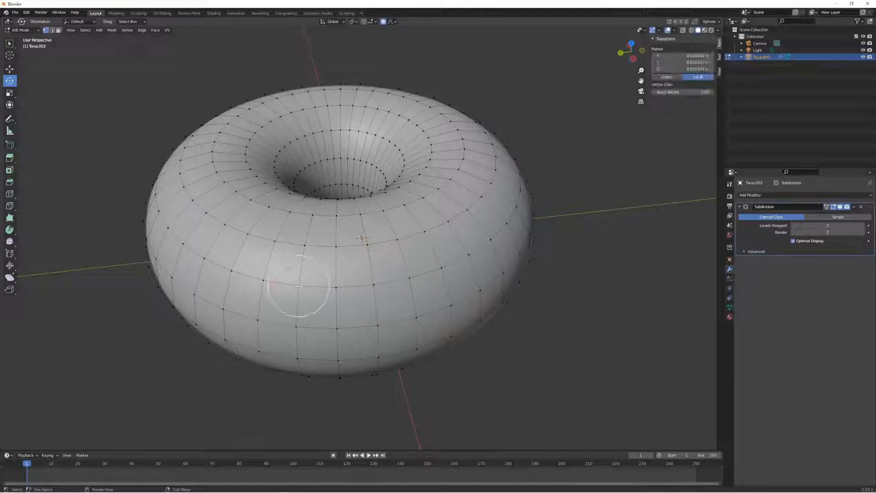
click(9, 68)
scroll(316, 273, down, 6)
scroll(316, 273, down, 5)
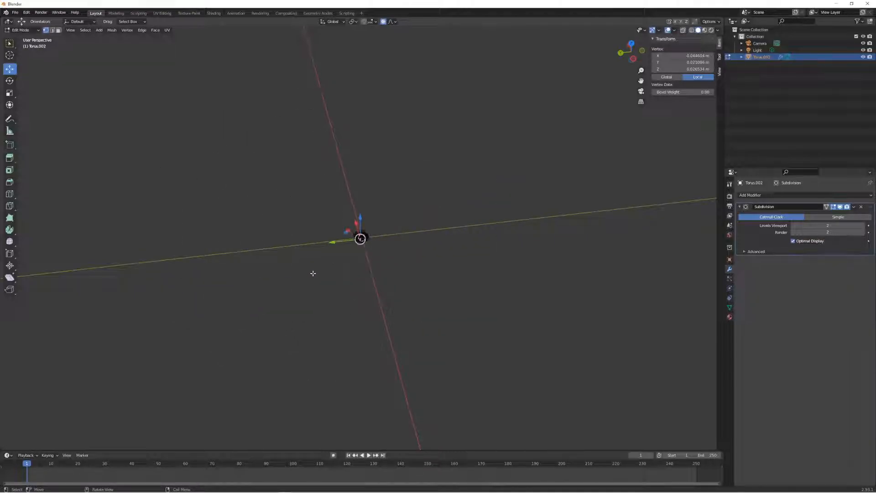
scroll(325, 250, up, 10)
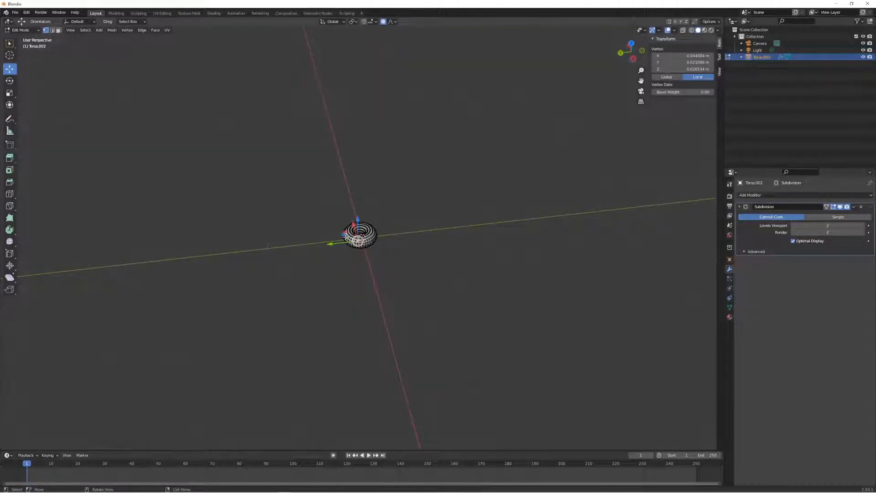
middle_drag(295, 283, 297, 270)
scroll(297, 271, up, 7)
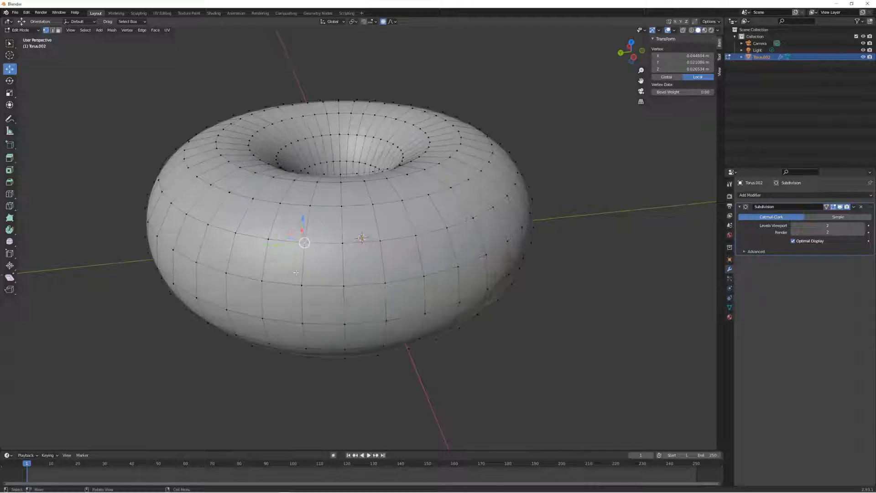
scroll(297, 270, down, 7)
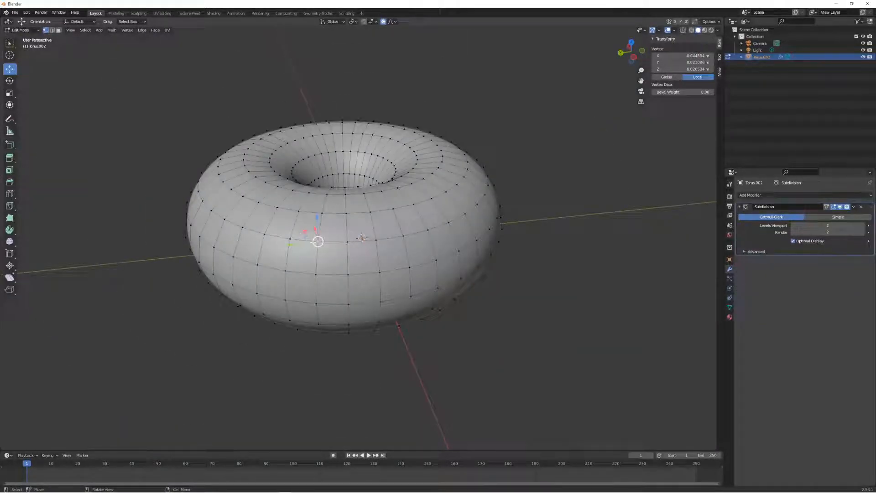
Reduce the proportional size to about 0.023 and move the selected front vertex about 1.8 mm along X
drag(313, 242, 367, 211)
scroll(323, 240, up, 7)
scroll(330, 238, down, 20)
scroll(340, 234, down, 13)
scroll(345, 235, down, 20)
scroll(374, 228, down, 11)
scroll(365, 211, down, 16)
scroll(367, 211, down, 5)
key(x)
drag(383, 319, 386, 300)
scroll(385, 306, down, 4)
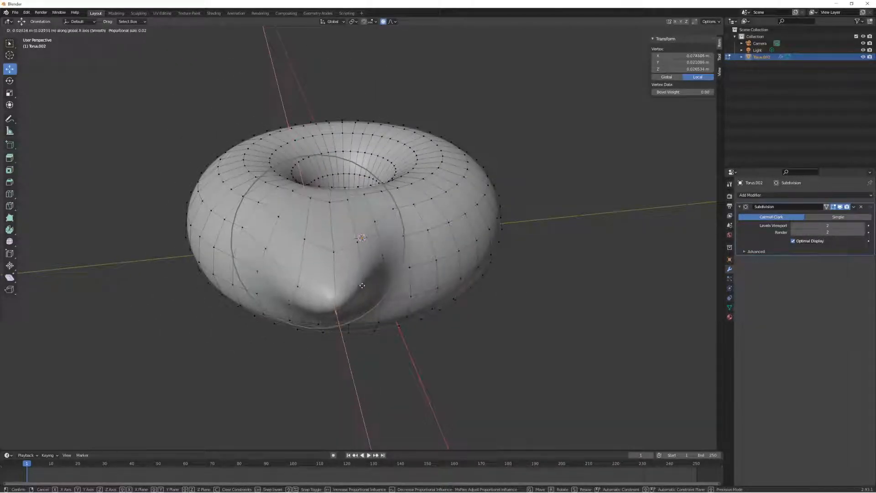
drag(353, 273, 330, 240)
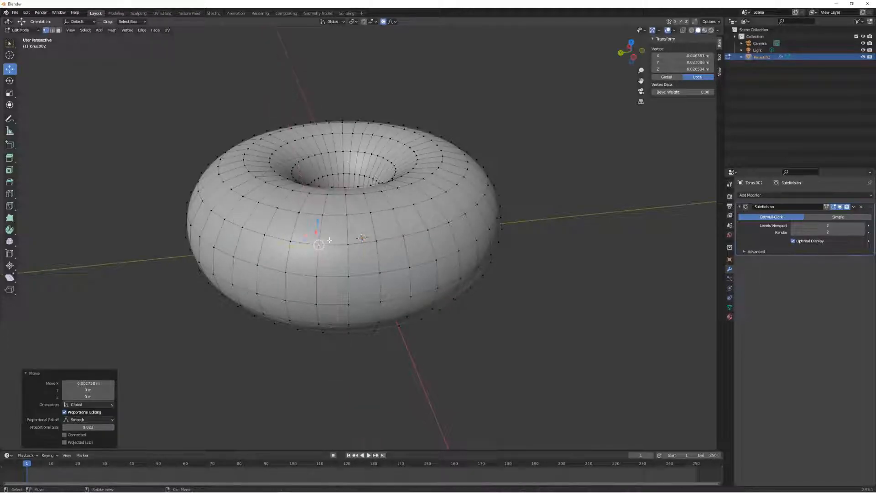
Pull the vertex about 49 mm upward into a spike with proportional editing, and inspect the shape in Object Mode
middle_drag(329, 240, 409, 240)
key(g)
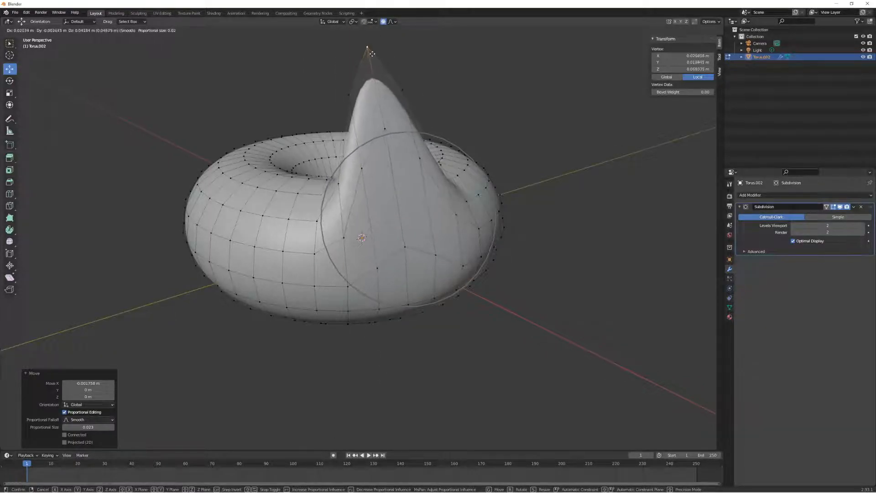
click(371, 54)
middle_drag(313, 123, 353, 121)
key(Tab)
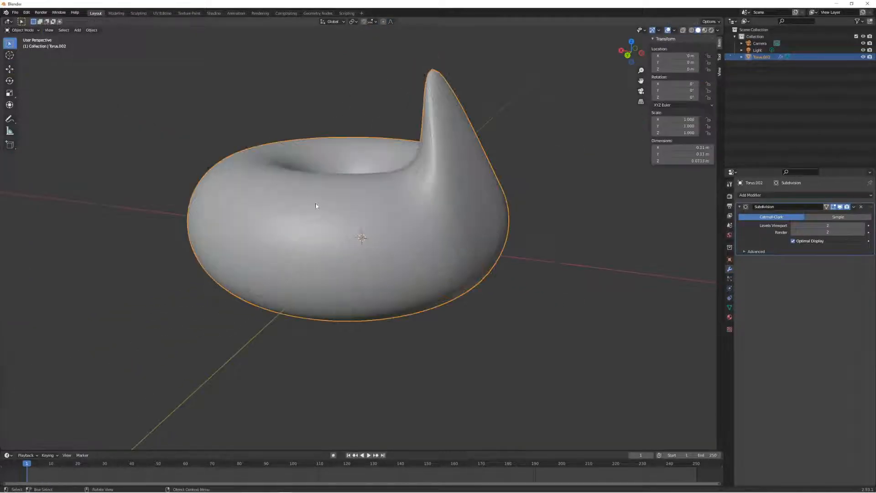
middle_drag(315, 205, 286, 210)
key(Tab)
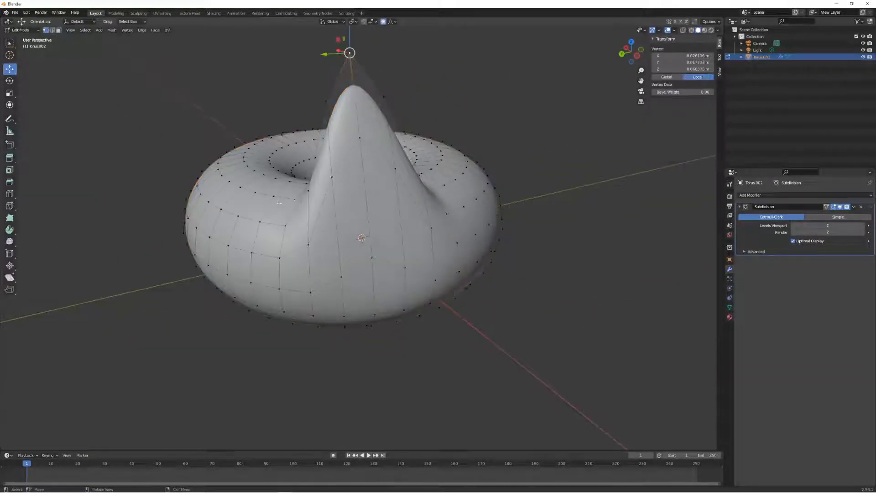
Undo the upward spike deformation of the torus
key(ctrl+z)
key(ctrl+z)
key(ctrl+z)
Move the same vertex freely by about 3 mm with a proportional size of about 0.023
scroll(330, 128, up, 3)
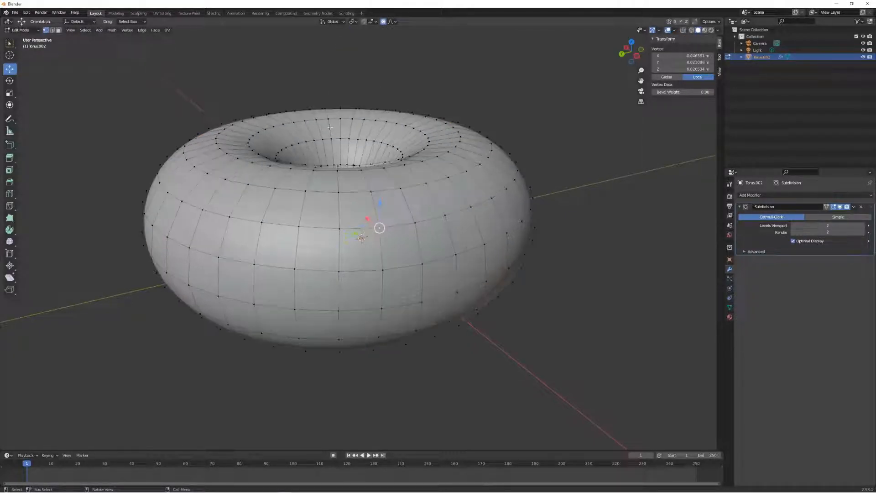
middle_drag(358, 196, 286, 214)
key(g)
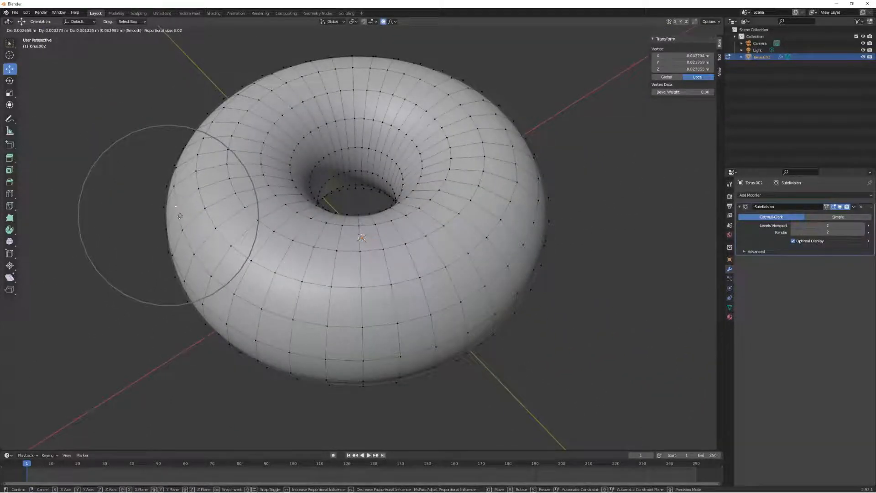
click(179, 216)
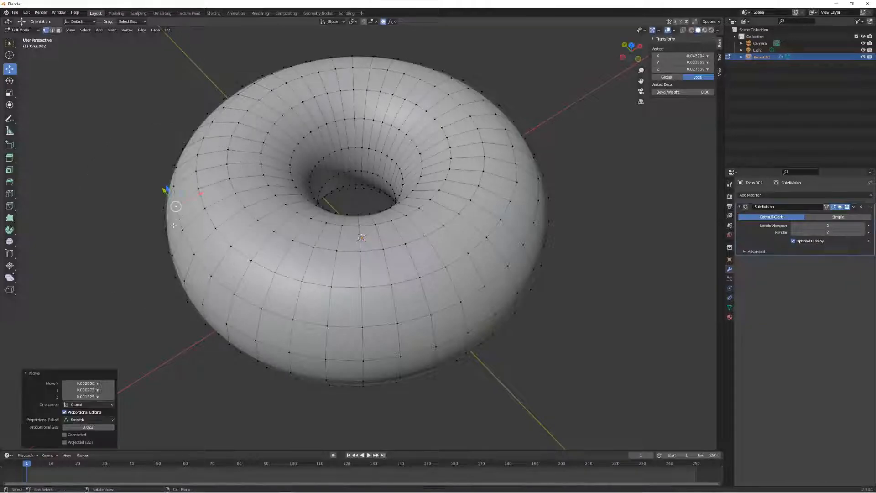
Raise the vertex about 7 mm along Z with a proportional size of 0.031, after trying influence sizes up to 0.11
middle_drag(180, 216, 224, 226)
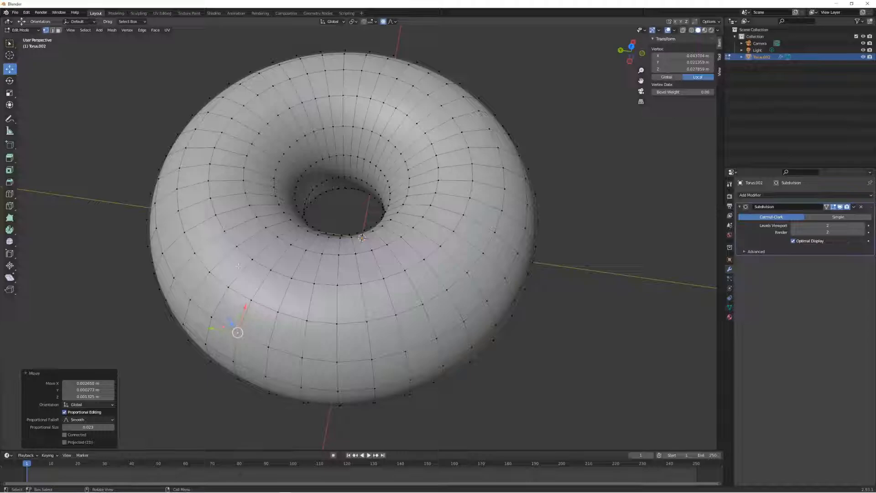
key(g)
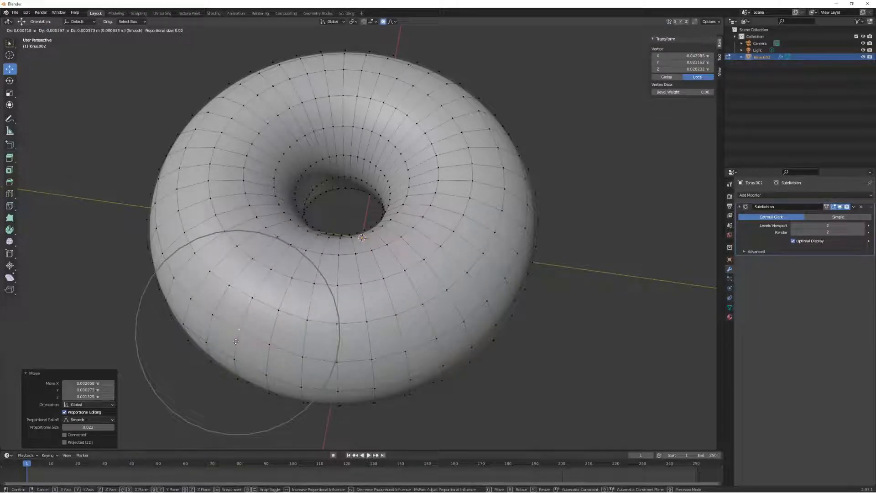
scroll(236, 341, down, 1)
scroll(236, 340, up, 2)
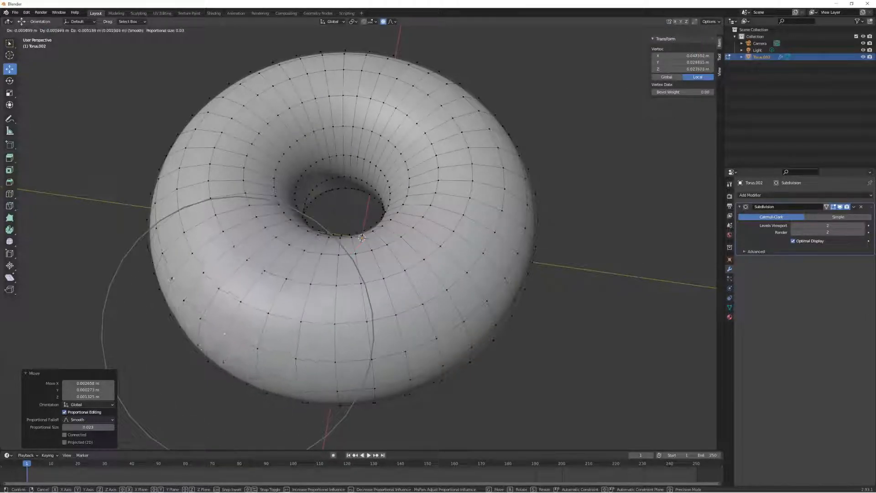
scroll(237, 311, down, 15)
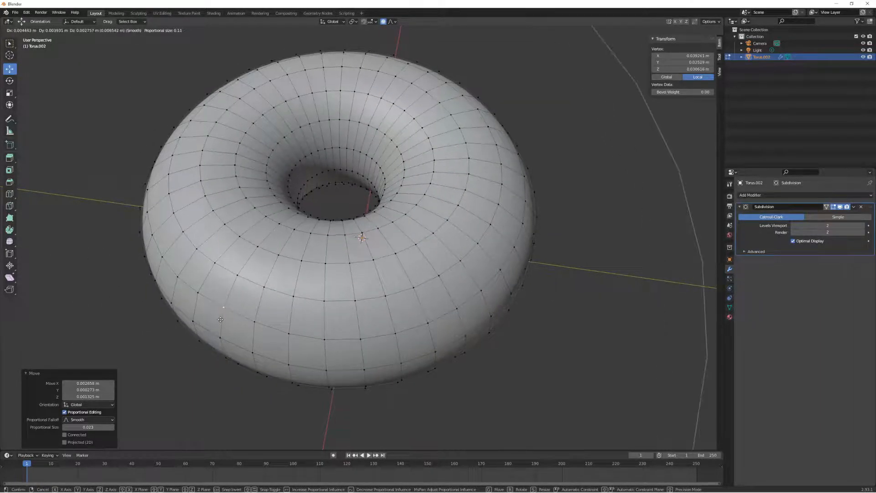
scroll(214, 324, up, 10)
scroll(220, 320, up, 7)
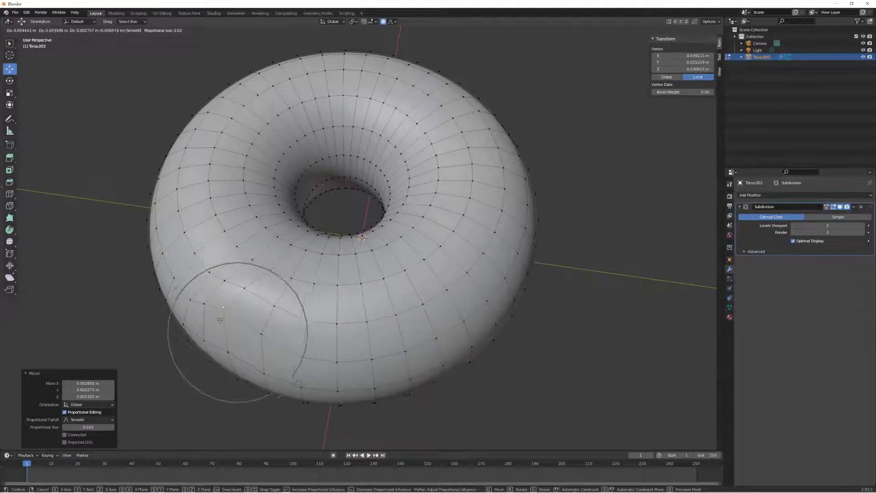
key(z)
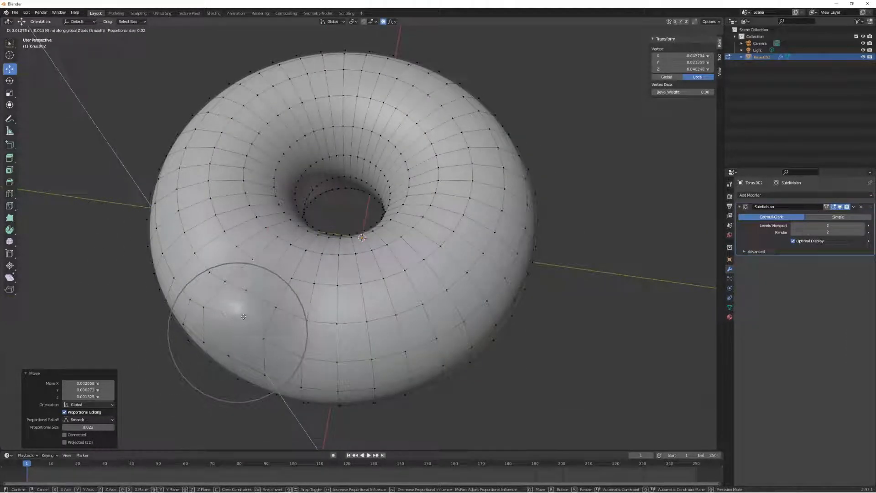
scroll(233, 324, up, 2)
scroll(234, 325, down, 7)
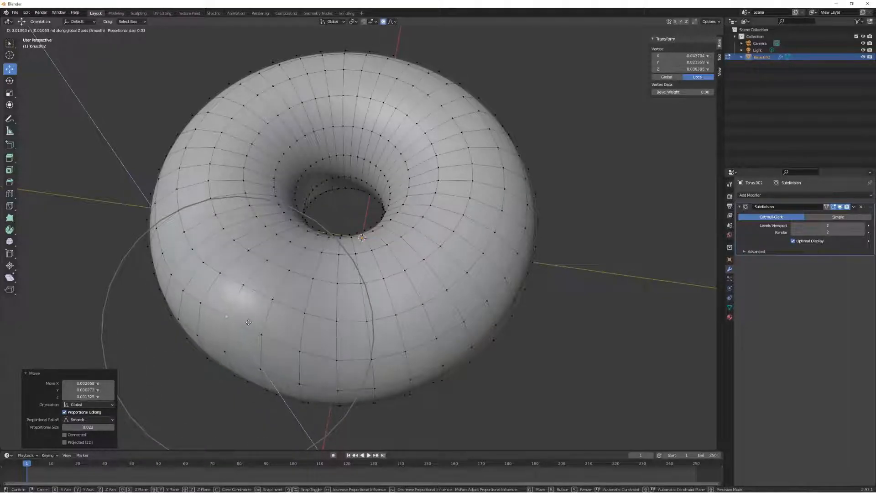
click(249, 321)
View the torus from above and push the same vertex about 8 mm toward the hole with proportional editing
middle_drag(249, 321, 207, 348)
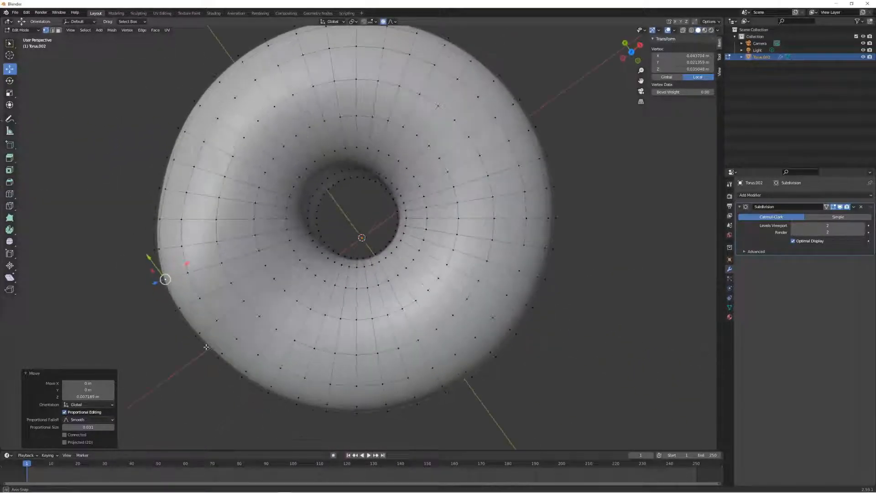
scroll(216, 336, down, 4)
middle_drag(260, 305, 328, 298)
scroll(316, 192, up, 2)
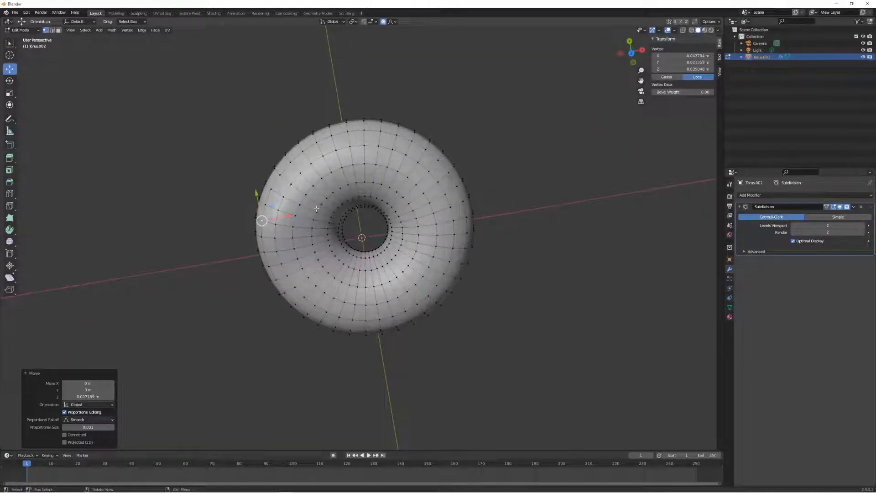
scroll(316, 192, down, 1)
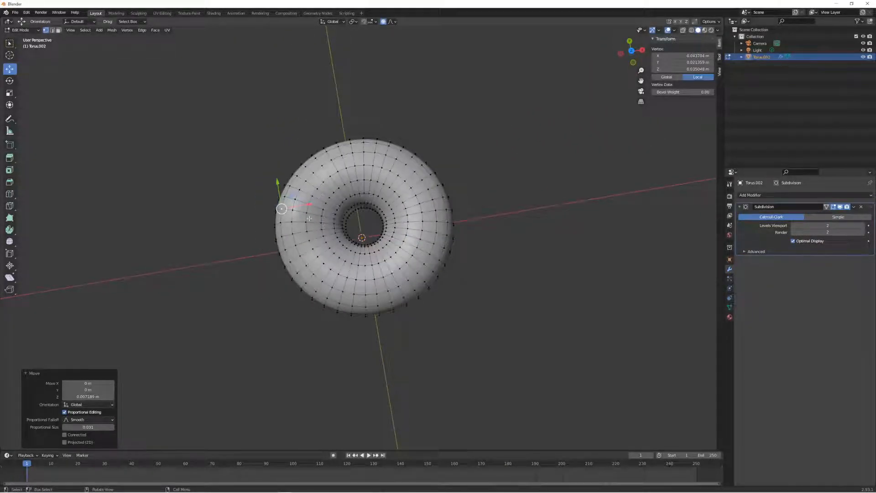
key(g)
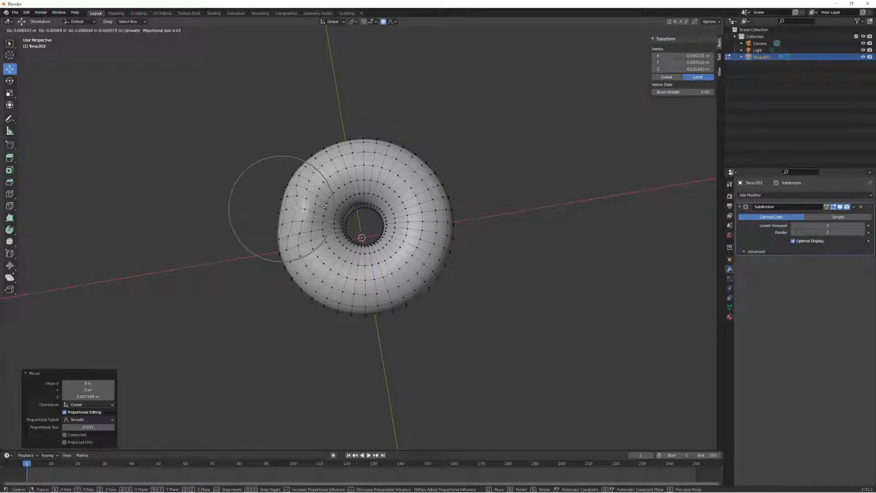
click(324, 205)
Select another vertex further around the ring and push it about 11 mm toward the hole with proportional editing
click(325, 282)
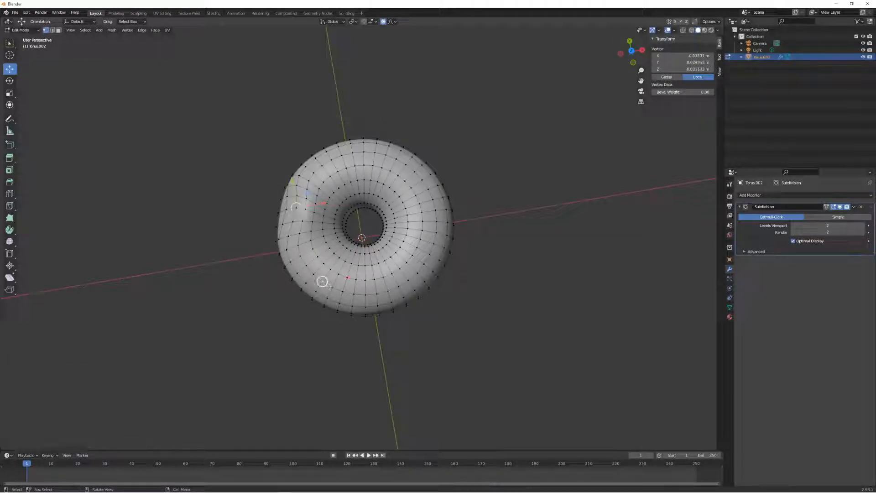
scroll(333, 288, up, 2)
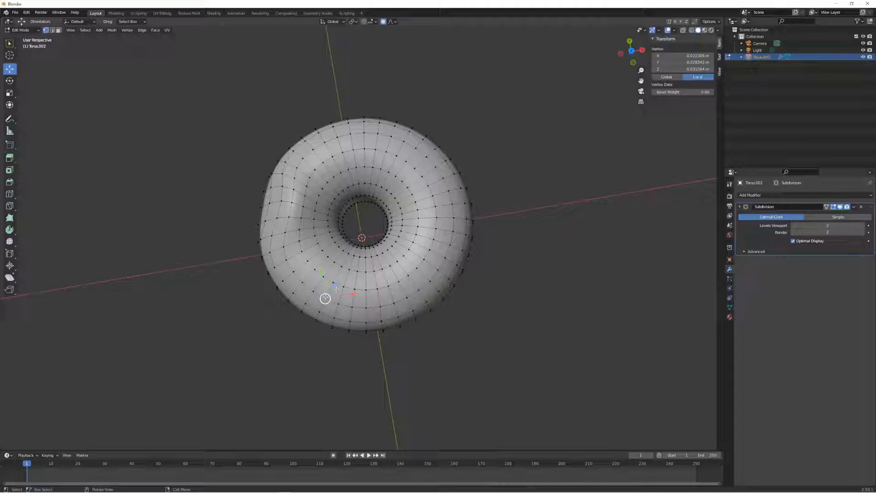
key(g)
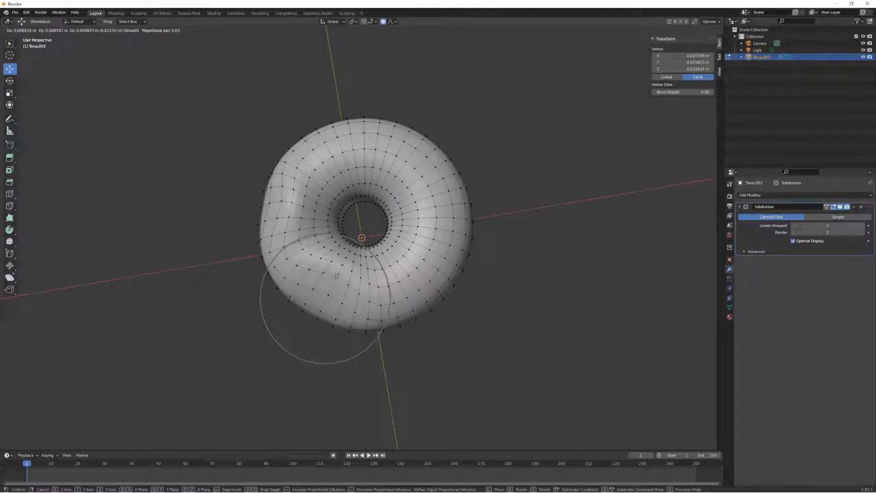
click(336, 275)
Undo both inward dents and the earlier Z move of the vertex
middle_drag(337, 277, 353, 246)
click(385, 247)
key(ctrl+z)
key(ctrl+z)
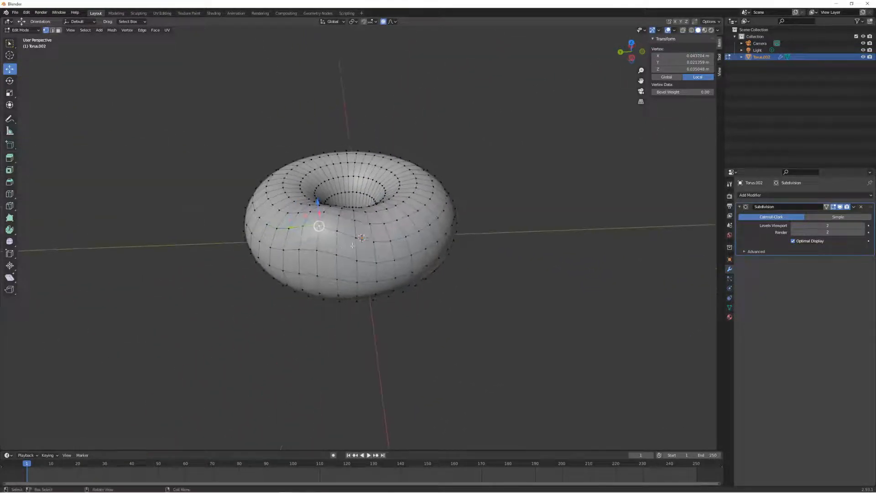
key(ctrl+z)
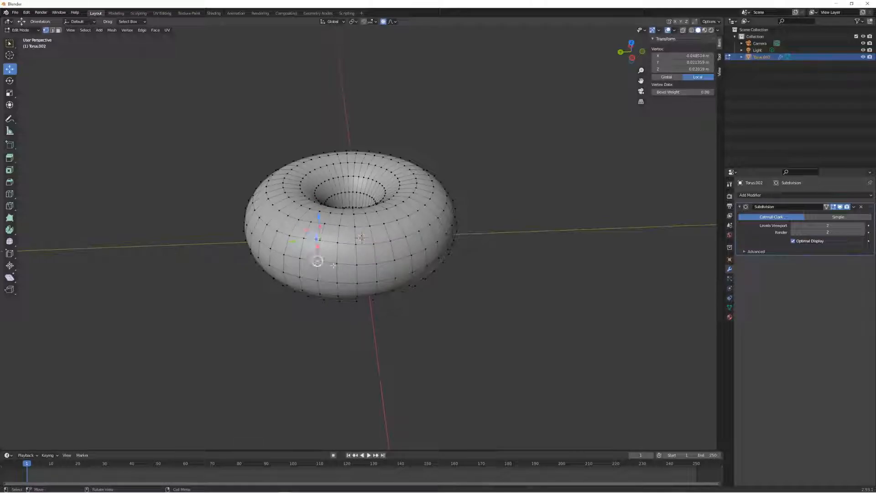
Reshape the torus's outer side by moving one vertex and then a second about 13 mm with proportional editing
scroll(334, 264, up, 1)
drag(306, 266, 297, 282)
middle_drag(297, 282, 341, 315)
click(362, 311)
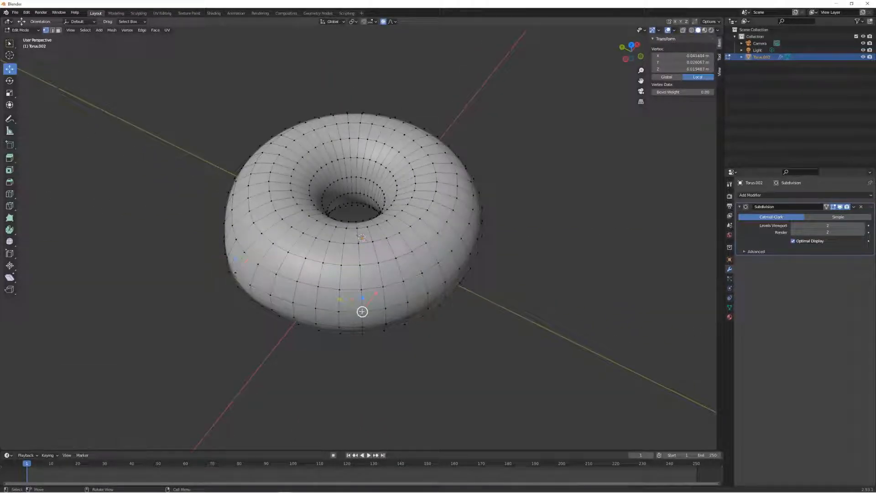
drag(361, 312, 401, 303)
middle_drag(401, 302, 303, 346)
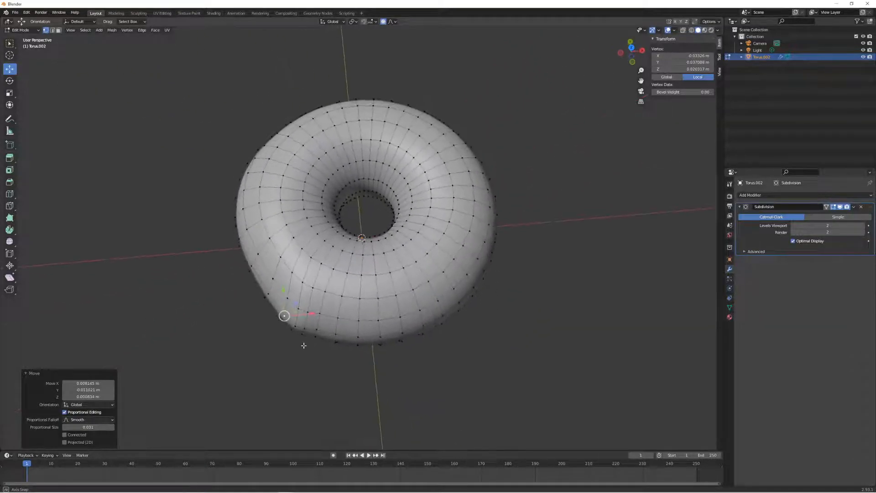
Push an outer-side vertex toward the hole with proportional size 0.034, and slightly adjust a vertex further around the ring
click(401, 331)
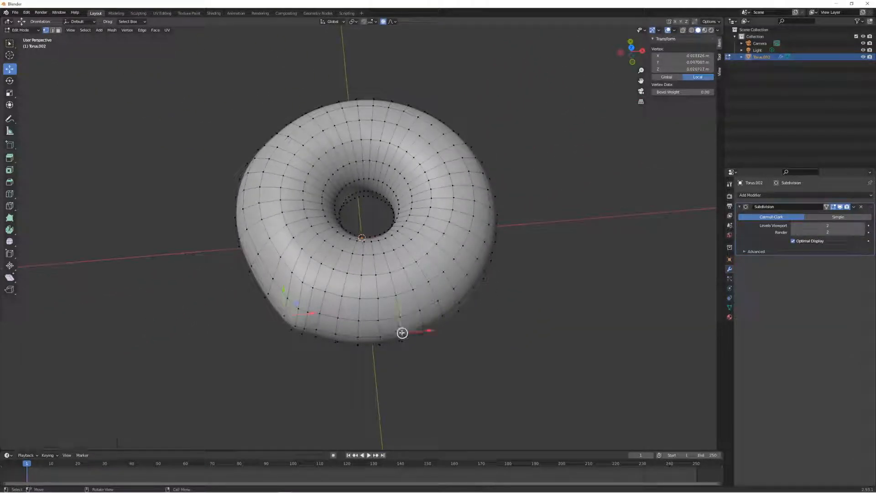
drag(401, 331, 404, 309)
drag(403, 309, 401, 307)
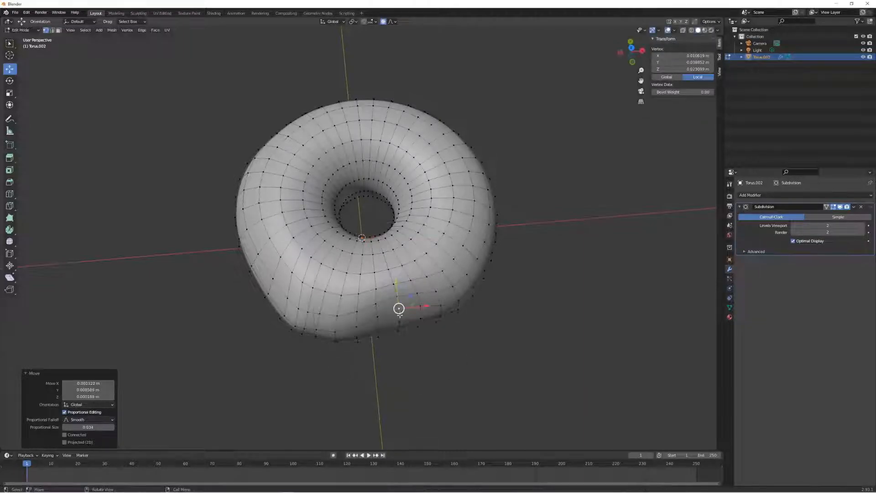
middle_drag(400, 307, 384, 284)
click(385, 284)
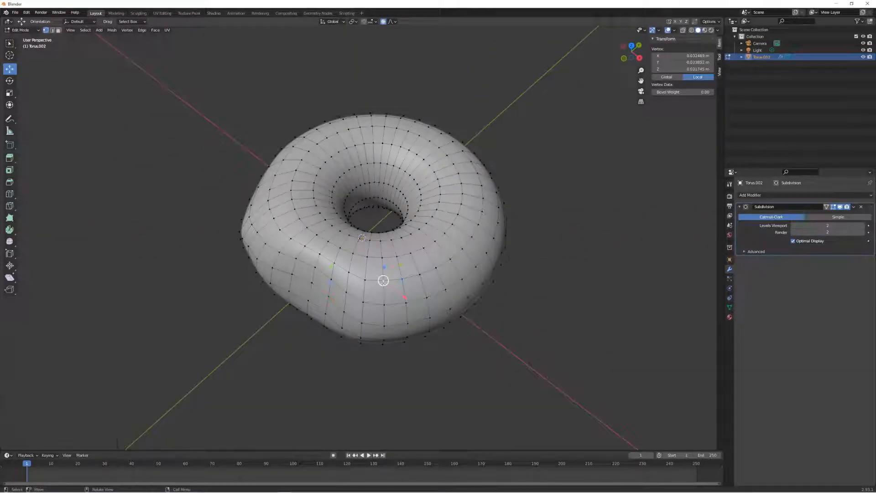
mouse_move(385, 284)
mouse_down()
mouse_move(387, 257)
mouse_move(381, 286)
mouse_up()
Adjust the vertex beside the dent, and push a vertex further around the outer side about 8 mm inward
middle_drag(382, 301, 362, 323)
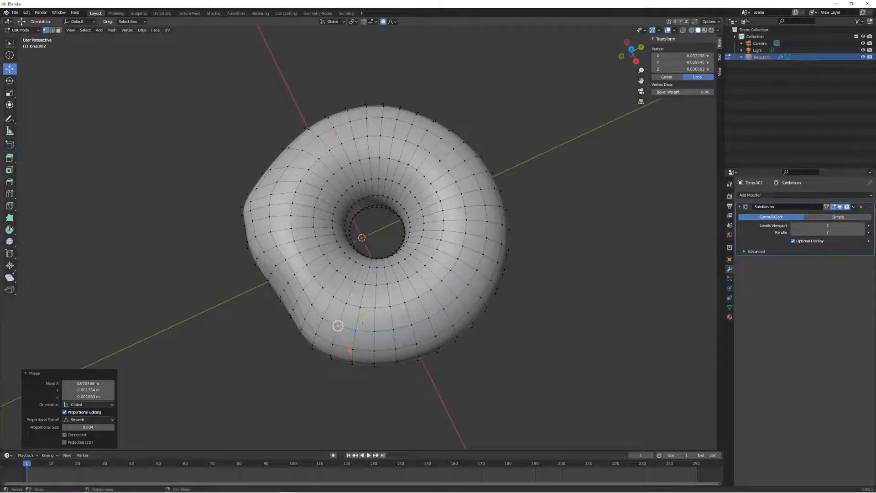
click(288, 283)
key(g)
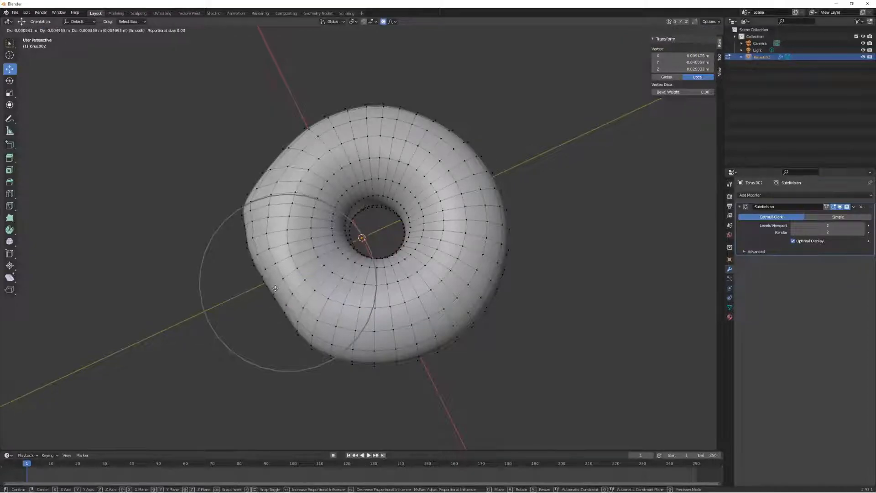
click(287, 290)
click(466, 315)
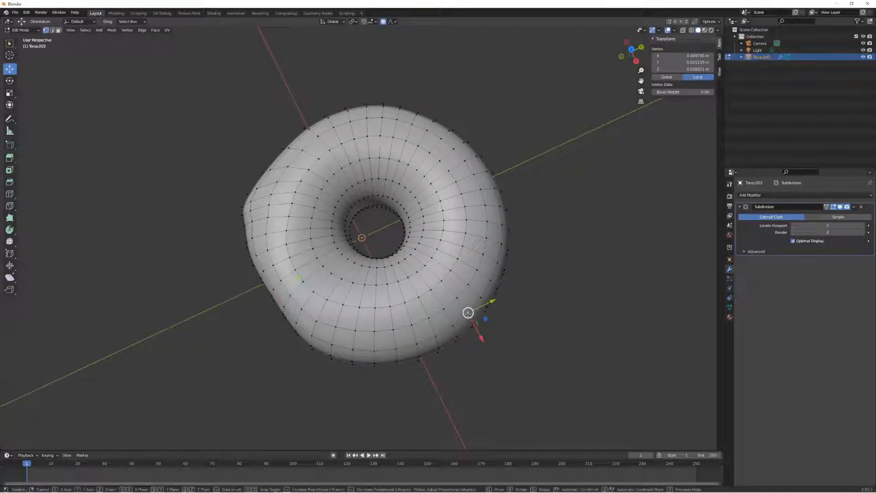
key(g)
click(450, 310)
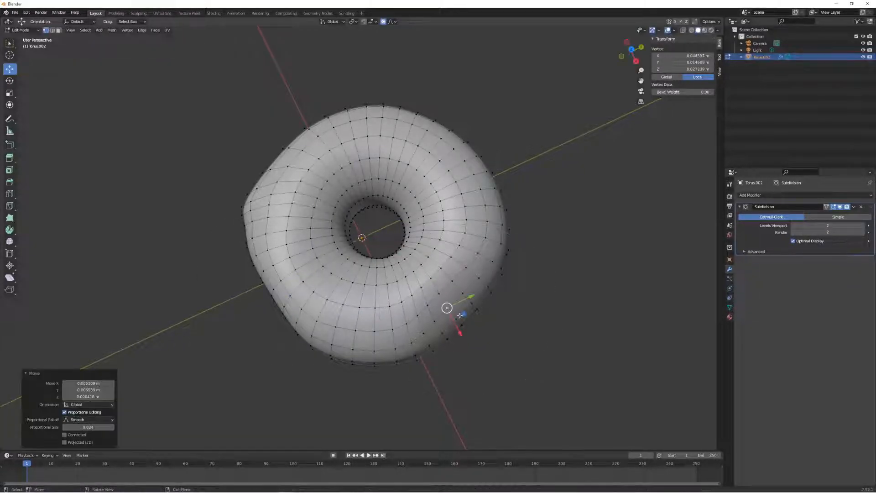
Shift the same vertex sideways, and move a lower outer vertex about 7 mm up and inward with proportional editing
middle_drag(449, 309, 433, 279)
key(g)
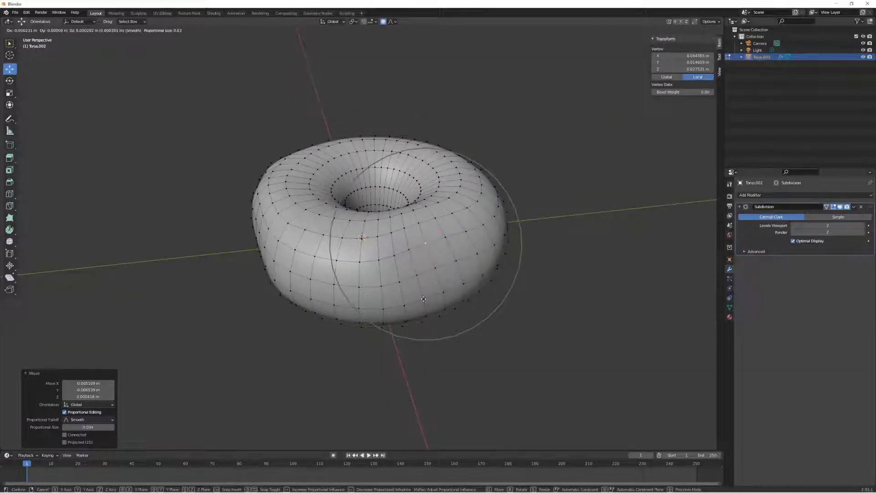
click(429, 301)
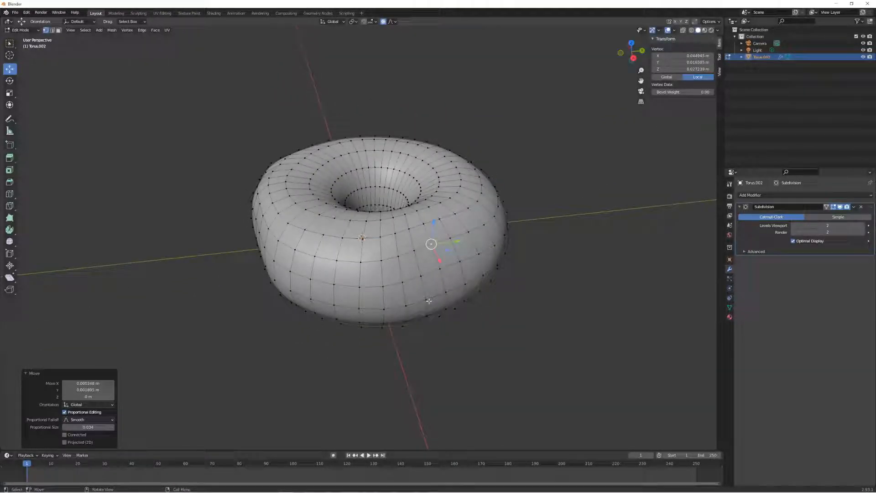
click(385, 307)
key(g)
click(383, 292)
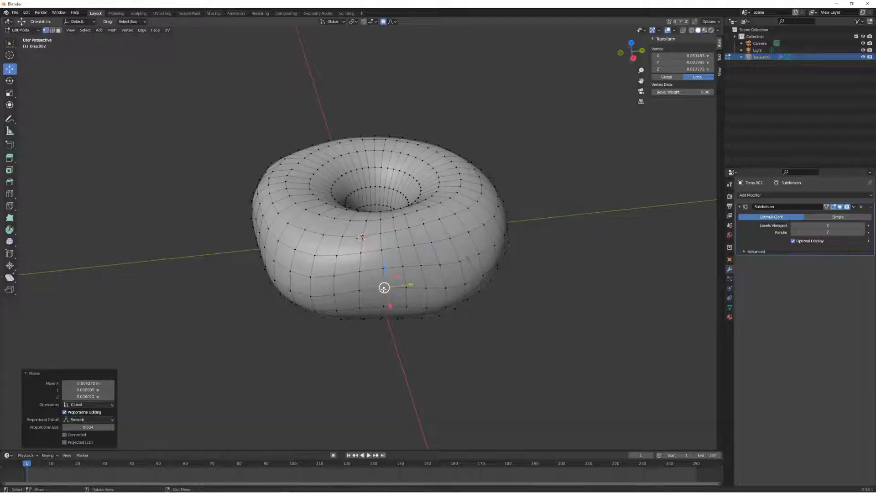
Push two more outer-side vertices up and inward, about 6 mm and 9 mm, with proportional size 0.034
middle_drag(385, 289, 381, 318)
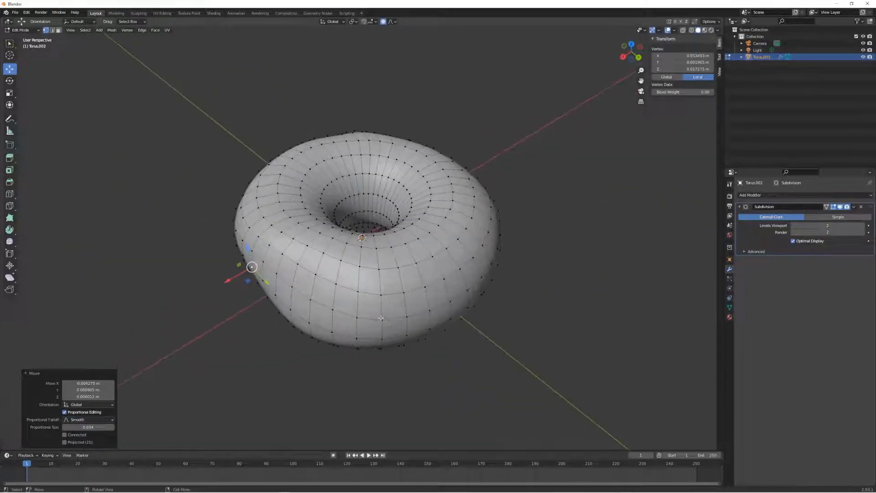
click(386, 297)
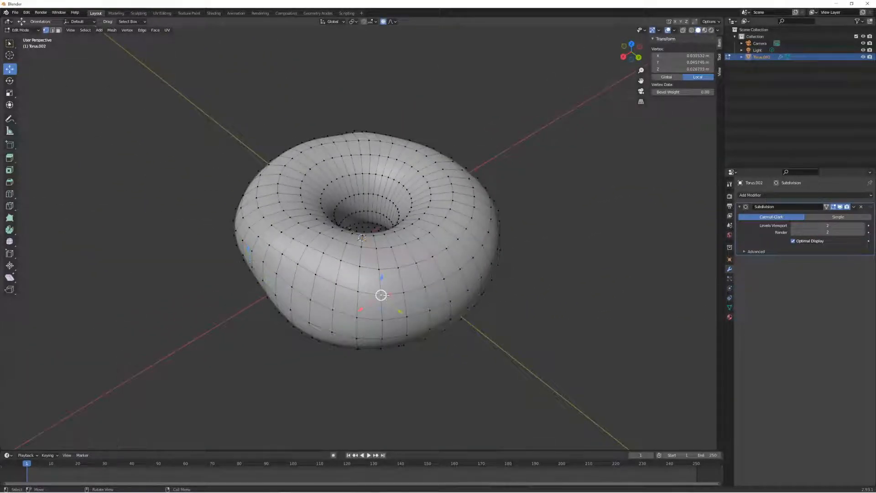
key(g)
click(382, 285)
middle_drag(382, 285, 399, 294)
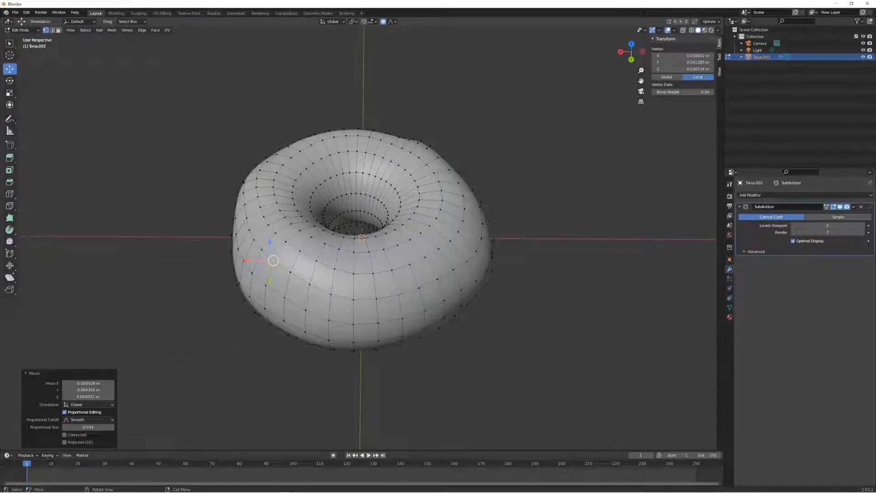
click(329, 319)
key(g)
click(342, 304)
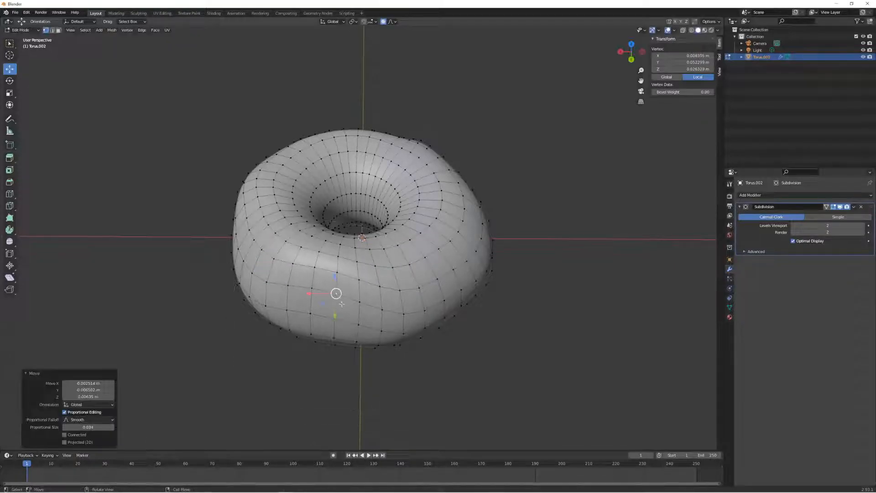
Slide a lower outer vertex slightly along its edge, and move it inward and sideways with proportional editing
middle_drag(341, 303, 350, 353)
click(365, 352)
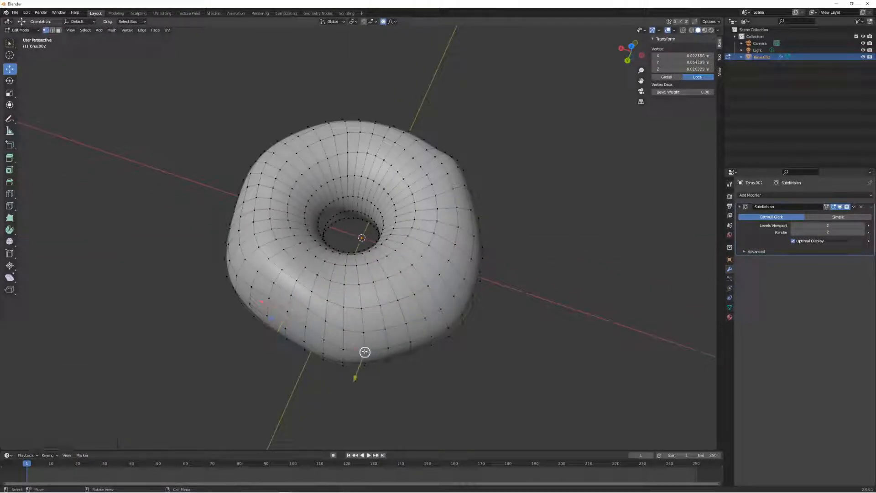
key(shift+v)
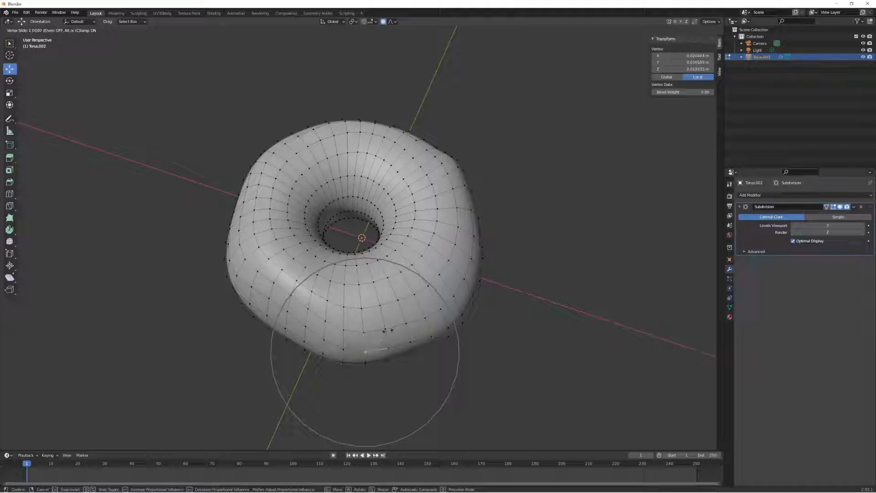
click(364, 347)
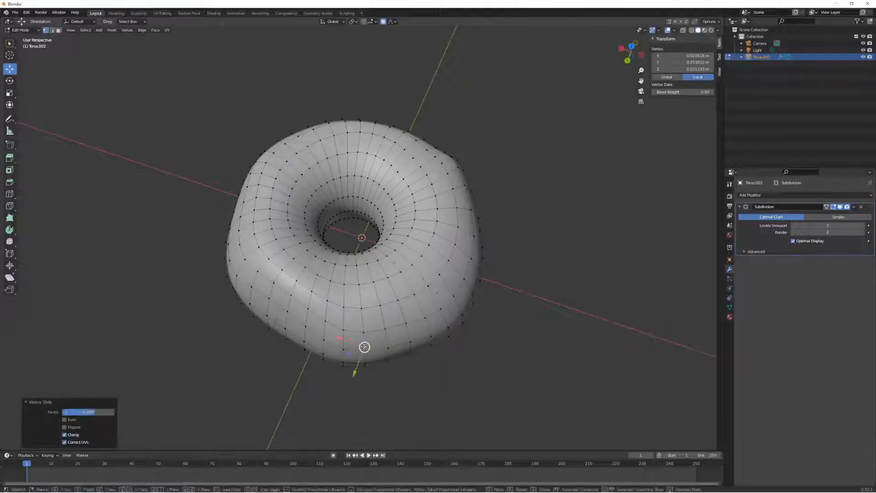
key(g)
click(370, 323)
key(g)
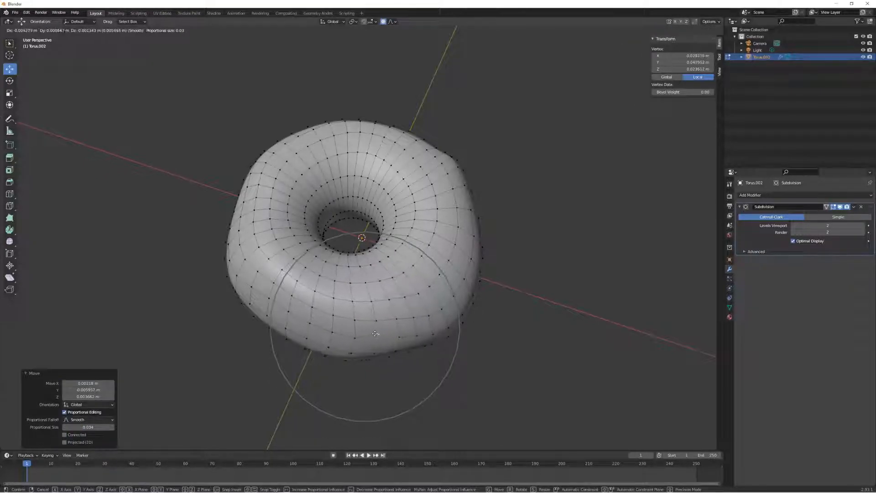
click(402, 326)
Move a vertex on the adjacent outer side about 7 mm up and inward with proportional editing
middle_drag(401, 326, 378, 300)
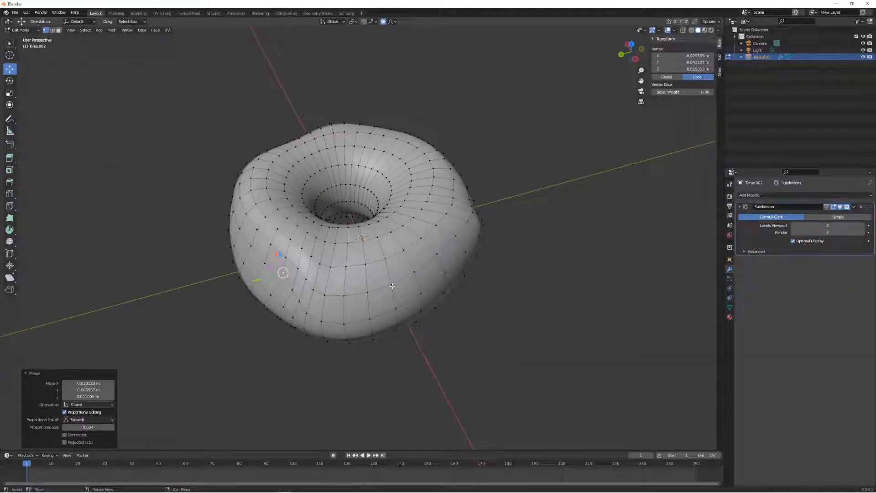
click(391, 285)
drag(391, 284, 382, 272)
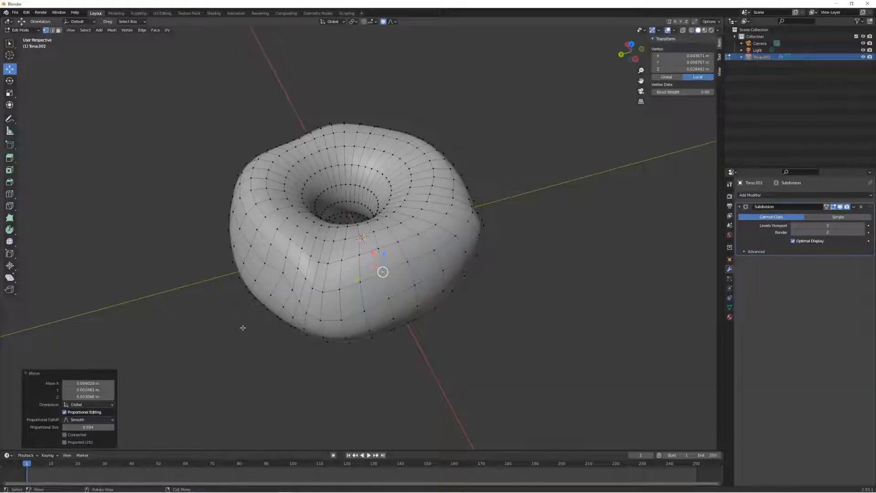
Inspect the deformed donut shape in Object Mode from different angles, and return to Edit Mode
click(271, 322)
middle_drag(274, 320, 305, 352)
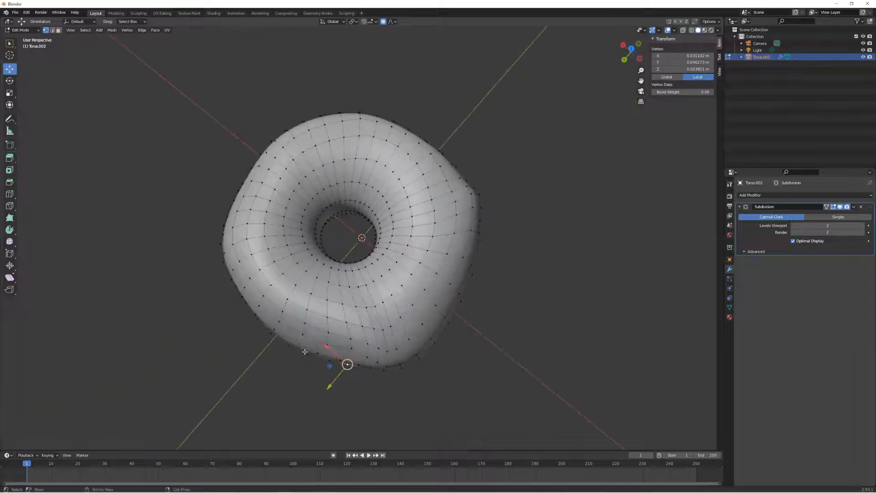
key(Tab)
middle_drag(260, 307, 317, 226)
key(Tab)
Widen the hole irregularly by pulling three vertices around its inner rim outward with proportional size 0.034
scroll(317, 226, up, 3)
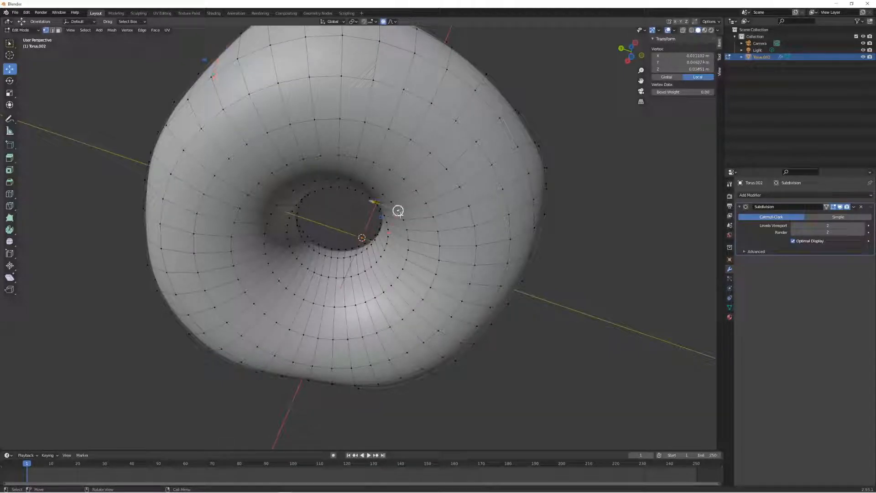
drag(398, 210, 427, 212)
click(299, 259)
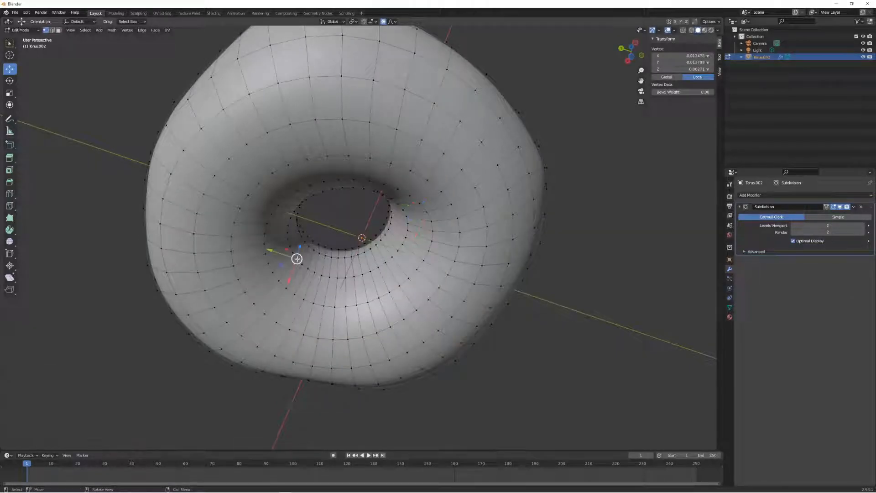
key(g)
click(284, 263)
middle_drag(301, 256, 325, 264)
key(g)
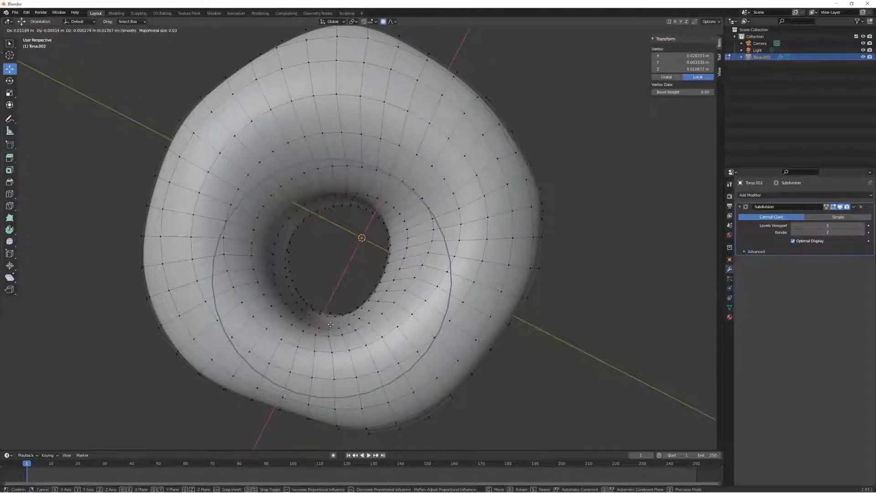
click(333, 313)
Smooth the flattened outer side by repositioning two of its lower vertices with proportional editing
mouse_move(330, 315)
middle_down()
mouse_move(333, 426)
mouse_move(348, 294)
mouse_move(254, 360)
mouse_move(314, 283)
mouse_move(334, 314)
middle_up()
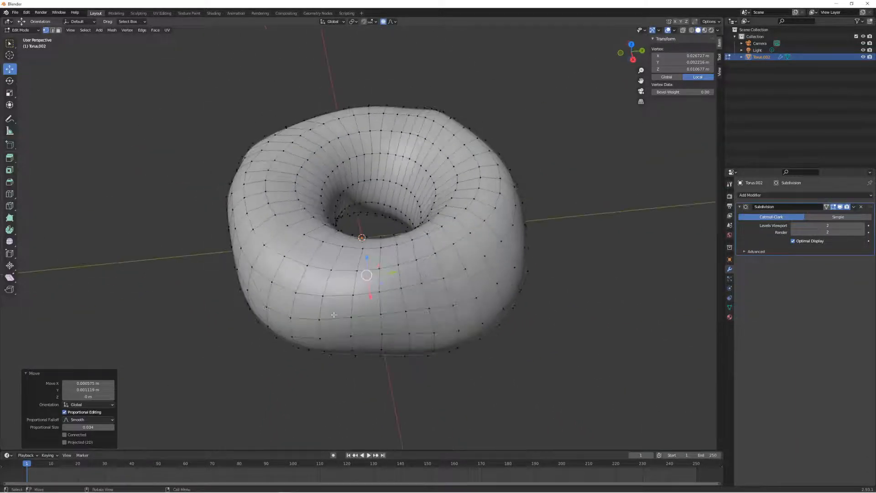
click(359, 319)
key(g)
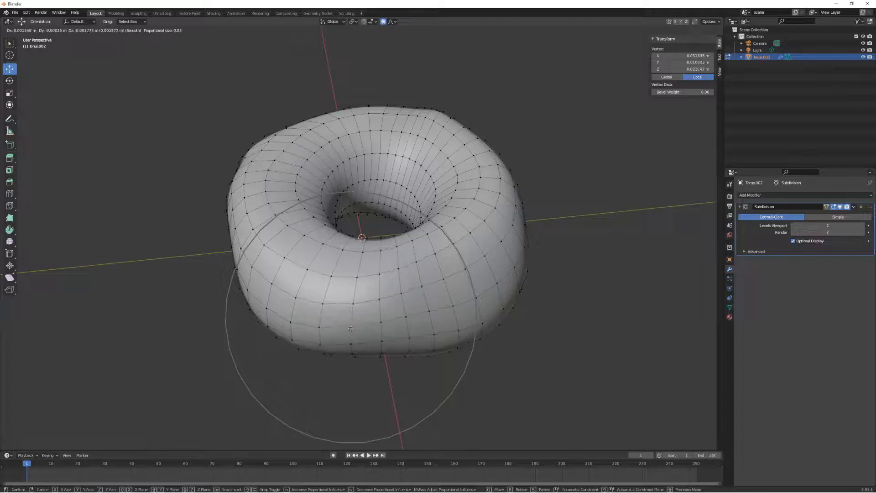
click(400, 322)
key(g)
click(402, 323)
Move another outer-side vertex sideways and downward with proportional editing, and fine-tune its height along Z
click(420, 290)
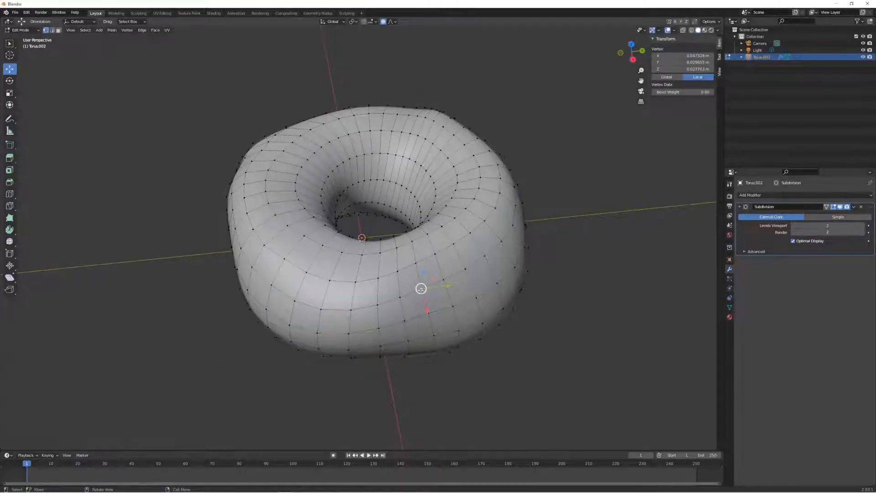
key(g)
click(452, 300)
key(g)
key(z)
click(452, 302)
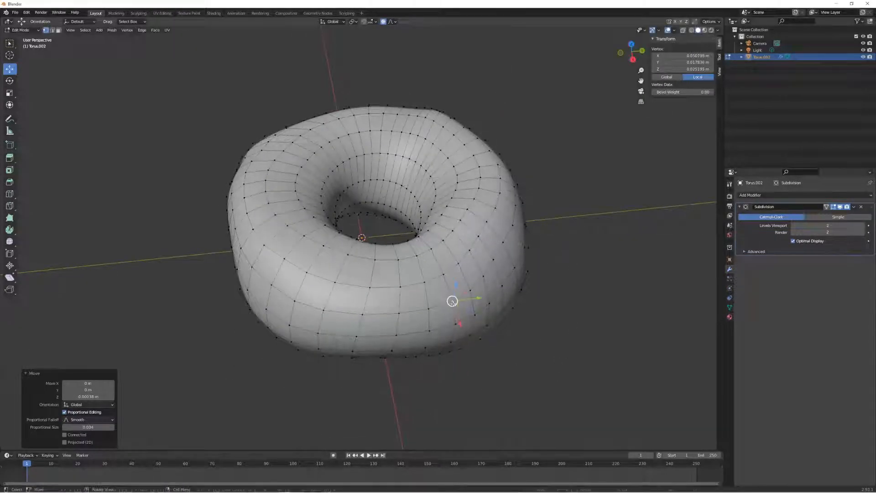
Push the vertex at the tip of the pointed outer bulge inward with proportional editing
middle_drag(452, 303, 484, 303)
middle_drag(527, 275, 500, 302)
click(494, 312)
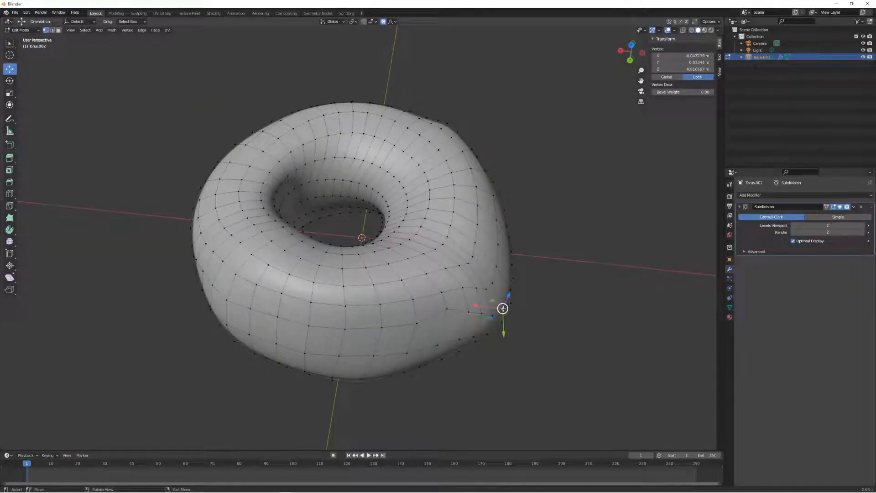
key(g)
click(482, 295)
Push an outer-edge vertex on another side of the ring inward with proportional editing
mouse_move(482, 295)
middle_down()
mouse_move(528, 307)
mouse_move(494, 313)
mouse_move(478, 285)
middle_up()
click(507, 227)
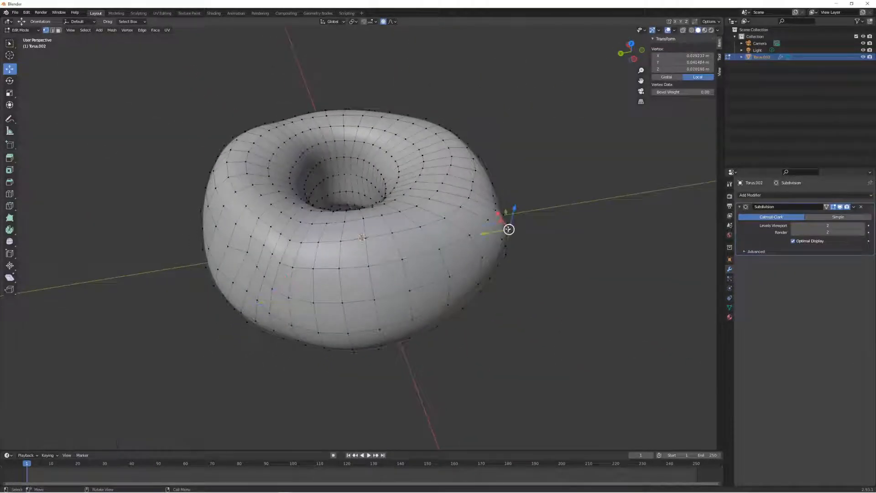
key(g)
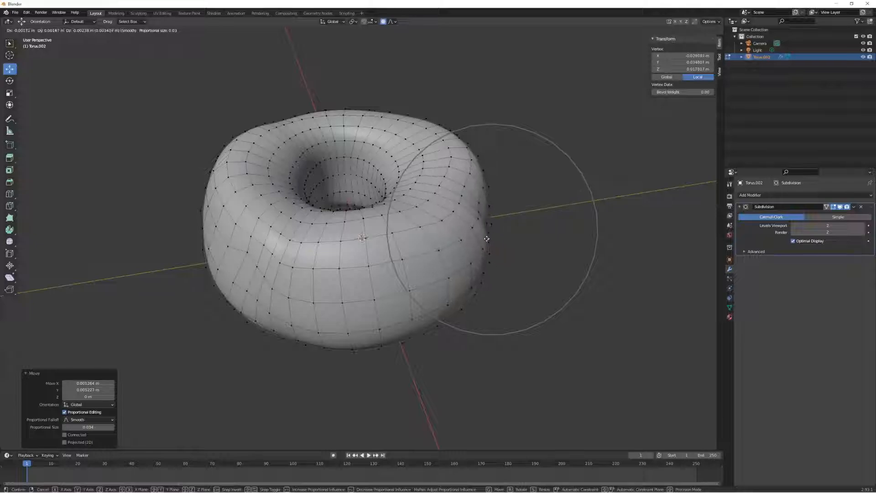
click(500, 247)
mouse_move(500, 246)
middle_down()
mouse_move(511, 235)
mouse_move(506, 274)
mouse_move(521, 299)
mouse_move(506, 292)
mouse_move(524, 257)
mouse_move(559, 254)
mouse_move(555, 276)
mouse_move(516, 252)
mouse_move(467, 272)
mouse_move(473, 256)
mouse_move(532, 256)
mouse_move(506, 255)
middle_up()
Check the donut in Object Mode, and in Edit Mode slide a vertex on the hole's inner wall slightly along its edge
key(Tab)
key(Tab)
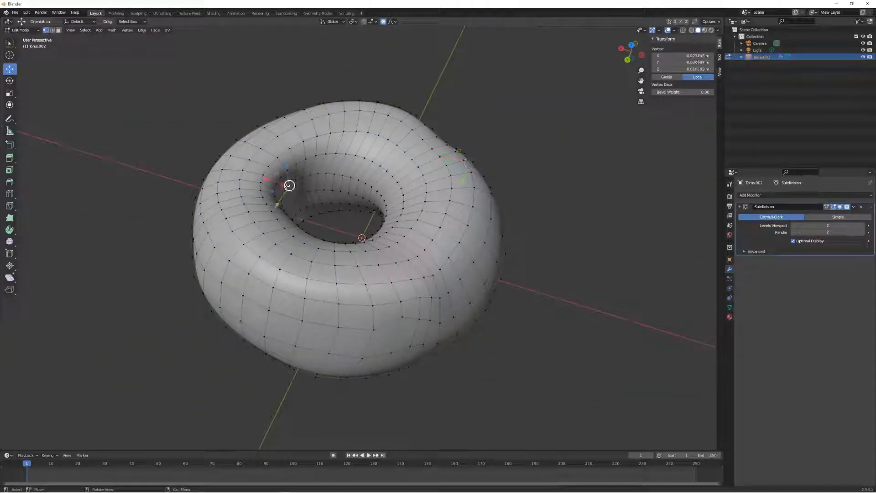
key(shift+v)
click(289, 188)
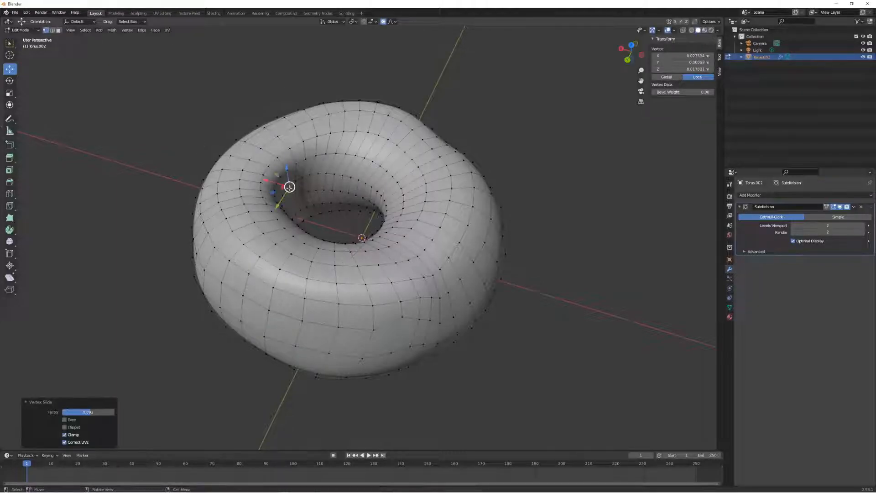
Move the selected vertex on the hole's inner wall toward the hole's centre with proportional editing, and return to Object Mode
key(g)
click(308, 191)
middle_drag(309, 200, 305, 228)
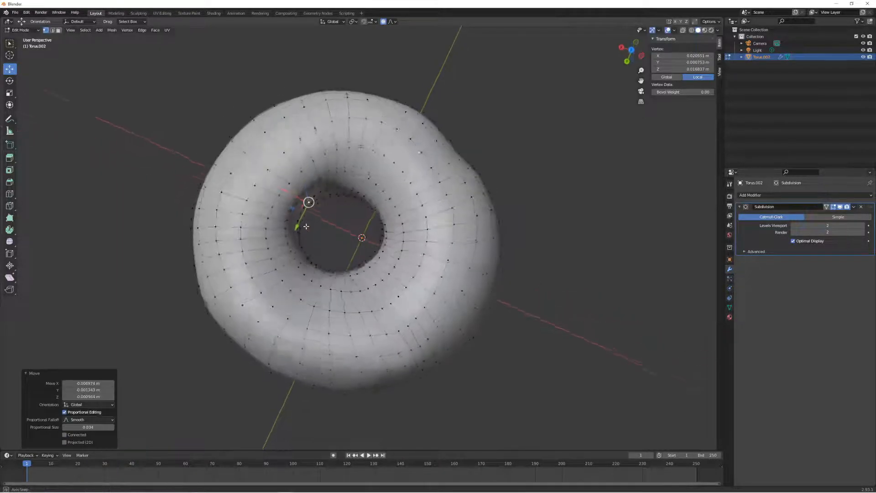
click(173, 178)
middle_drag(173, 178, 236, 150)
key(Tab)
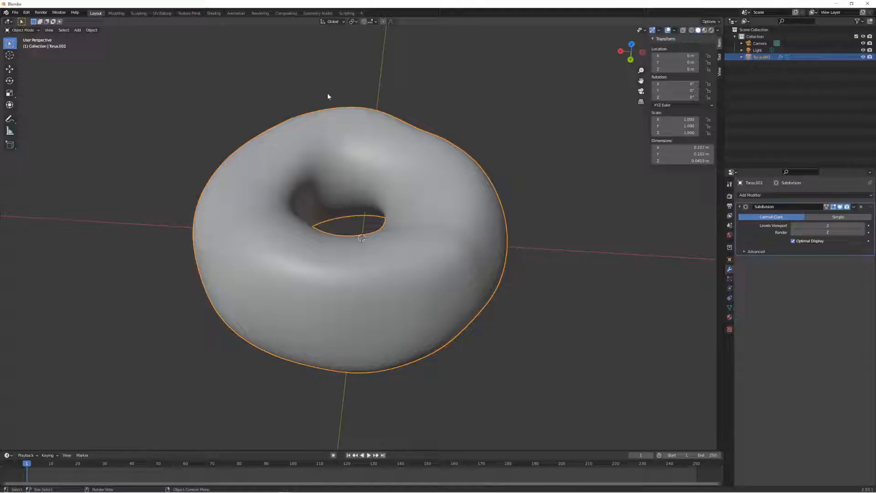
Review the available interaction modes, switching between Object Mode and Edit Mode and ending in Object Mode
click(34, 30)
key(Tab)
key(Tab)
click(39, 30)
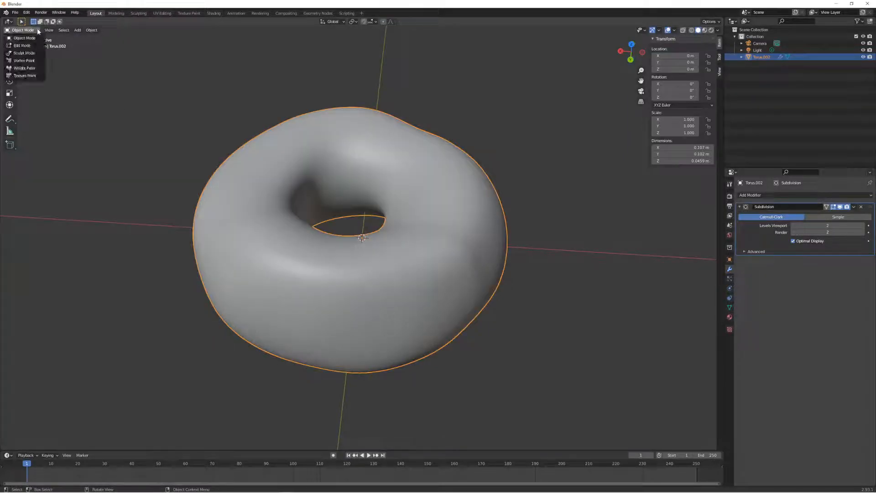
key(Tab)
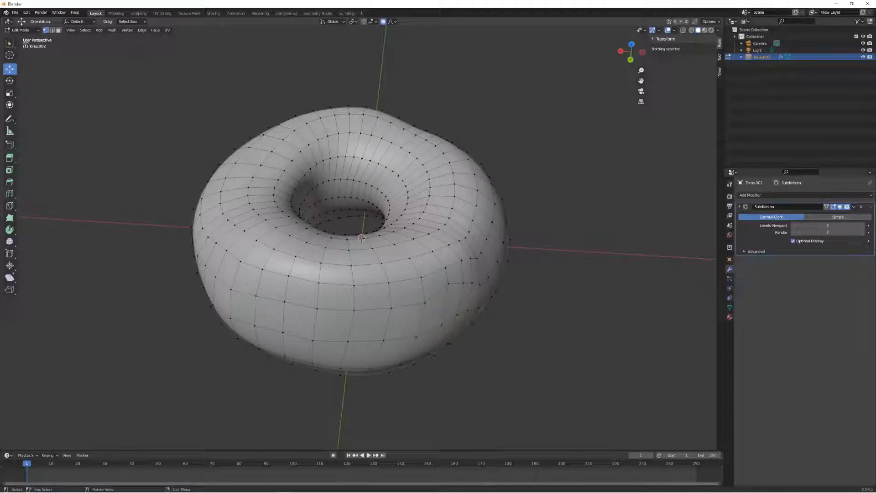
click(20, 30)
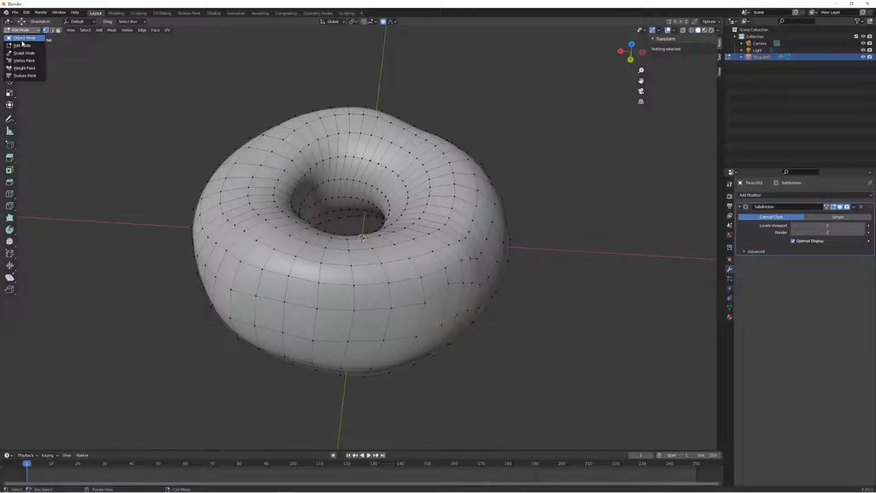
click(23, 38)
In Edit Mode, shift a vertex on the donut's outer side wall slightly outward in two small moves with proportional editing
click(114, 125)
middle_drag(114, 125, 89, 113)
key(Tab)
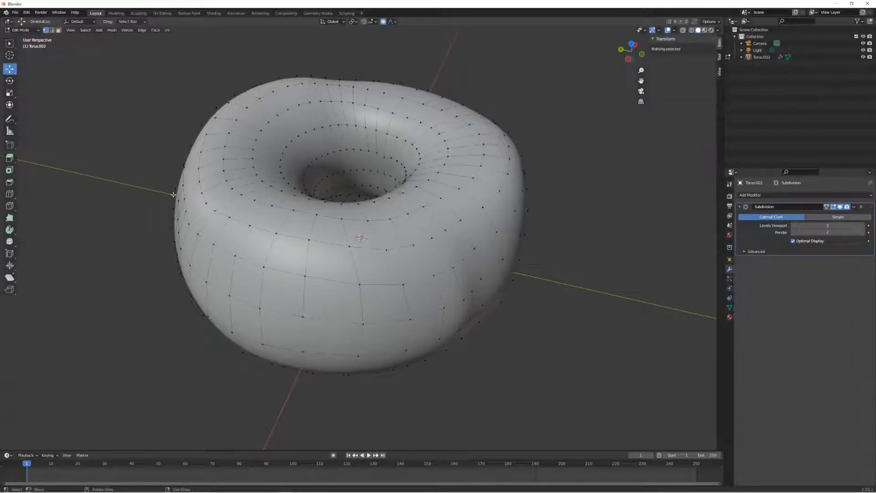
click(471, 291)
key(g)
click(489, 297)
key(g)
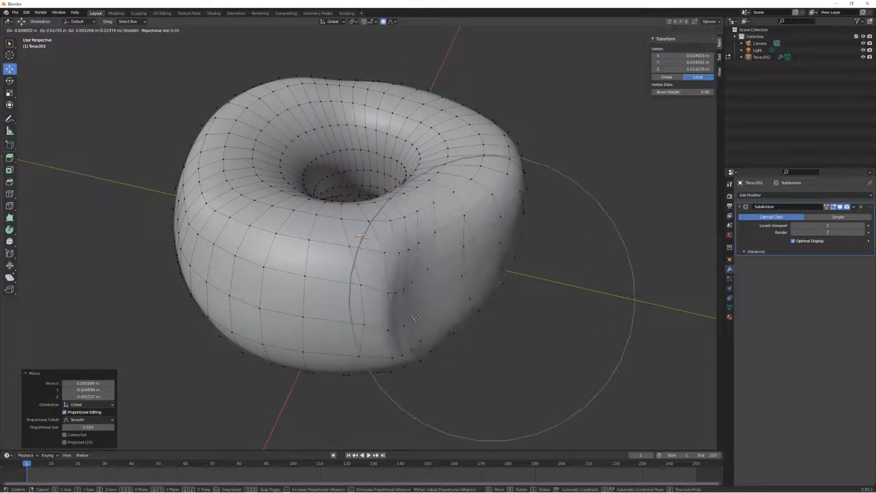
click(496, 298)
Return to Object Mode and examine the donut's overall shape from different angles and distances
middle_drag(497, 295, 323, 254)
key(Tab)
scroll(328, 245, down, 4)
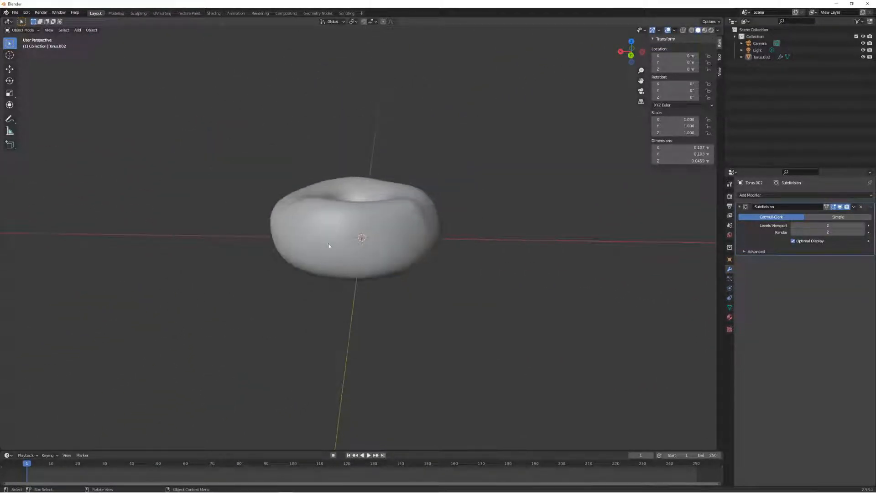
scroll(369, 192, down, 4)
middle_drag(340, 220, 327, 234)
scroll(326, 234, up, 8)
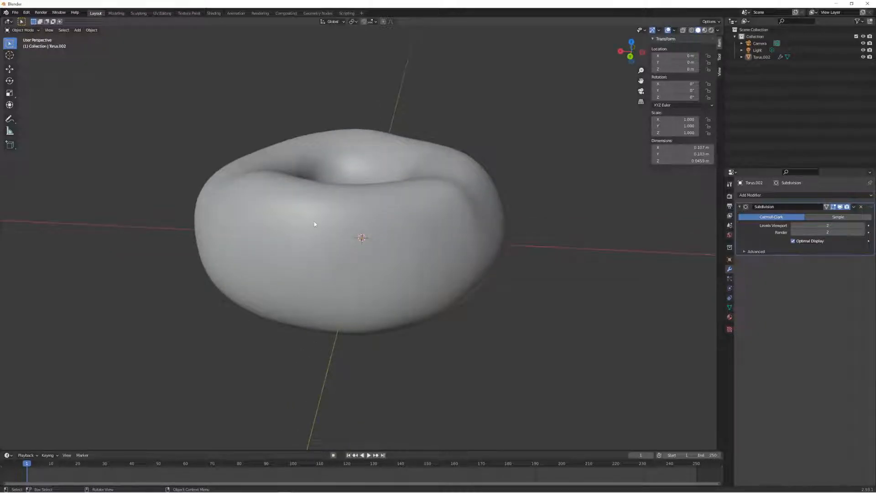
scroll(298, 210, up, 4)
key(super)
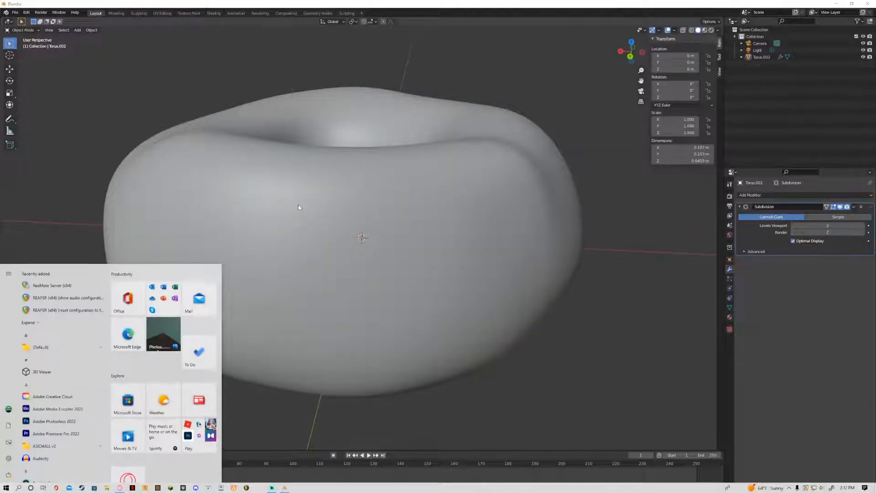
key(Escape)
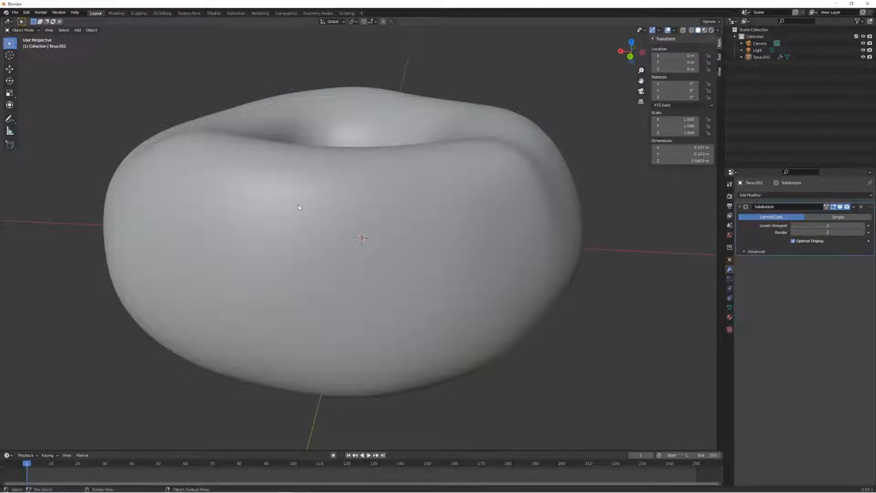
key(super)
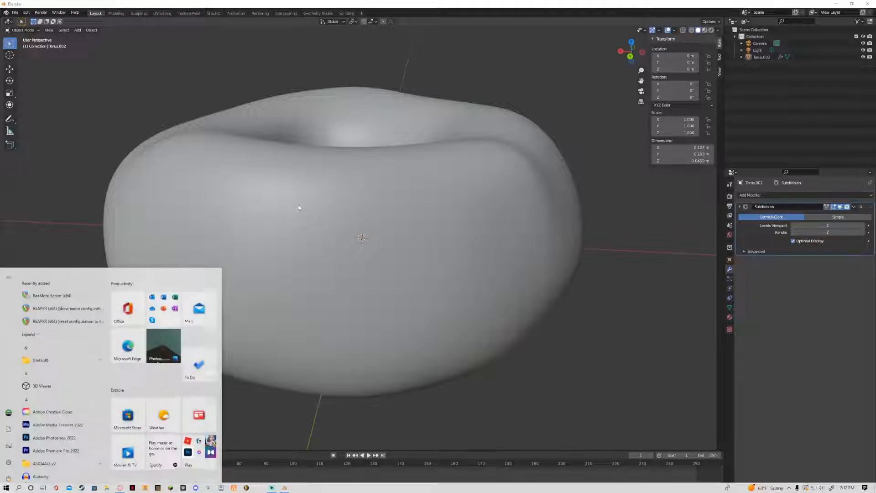
key(Escape)
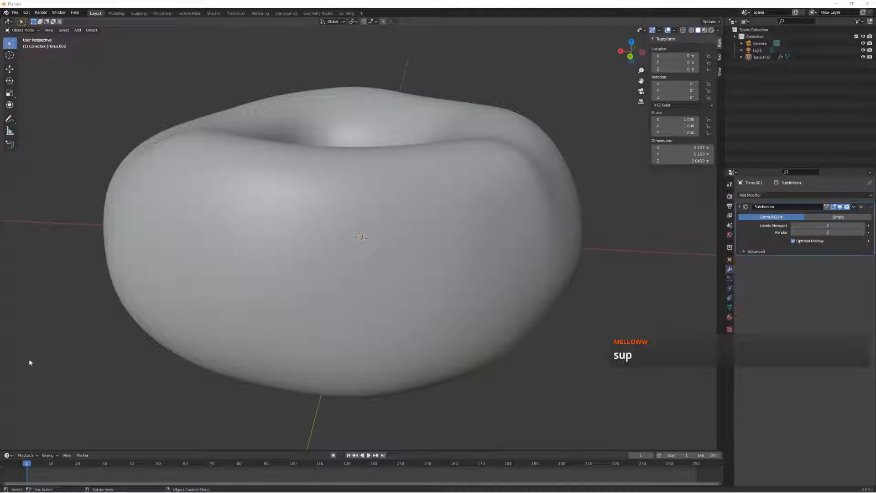
Select the donut, enter Edit Mode and set the proportional editing falloff to Sharp
click(268, 288)
middle_drag(268, 288, 297, 166)
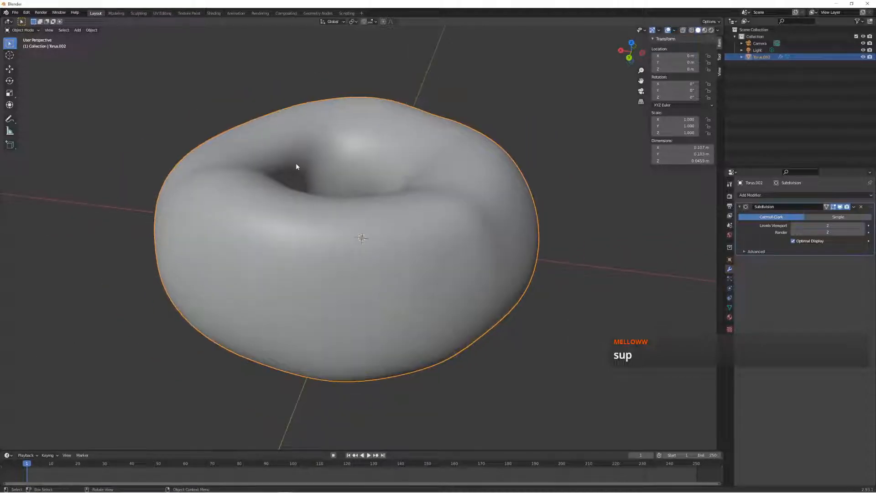
click(391, 21)
scroll(362, 153, down, 3)
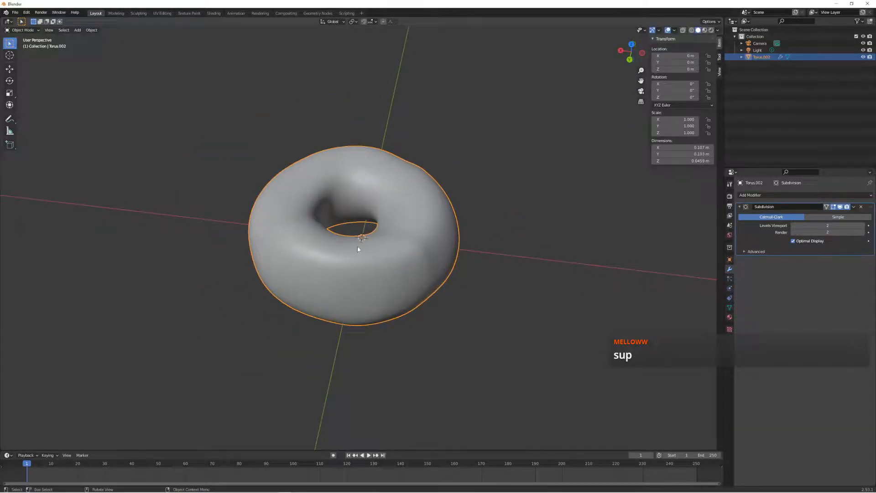
key(Tab)
Move an upper outer-edge vertex away from the hole and upward, enlarging the proportional size to about 0.49
key(g)
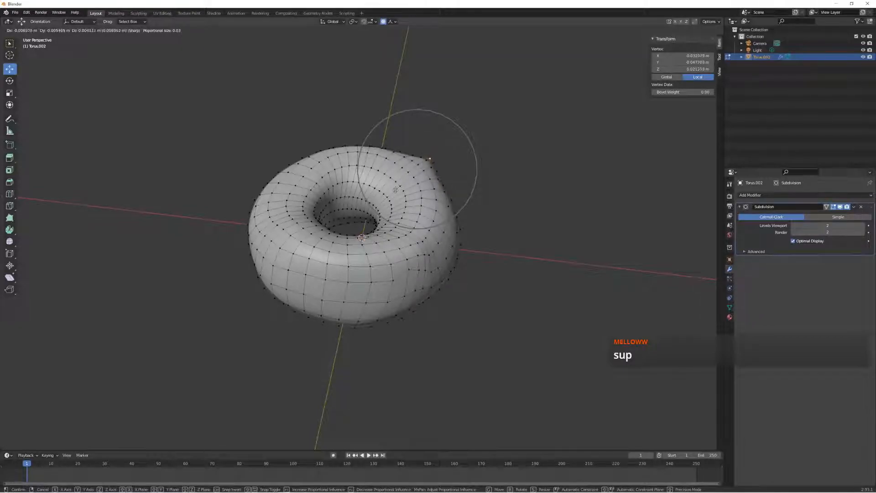
scroll(391, 193, down, 20)
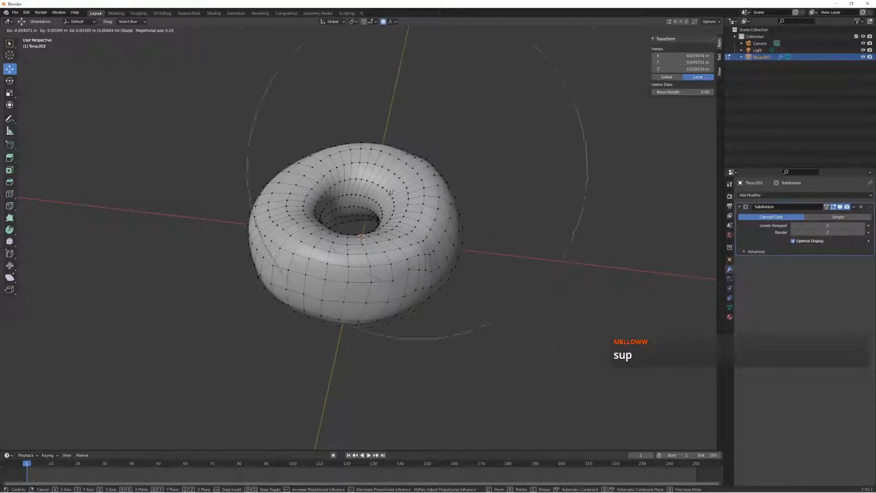
scroll(393, 81, down, 9)
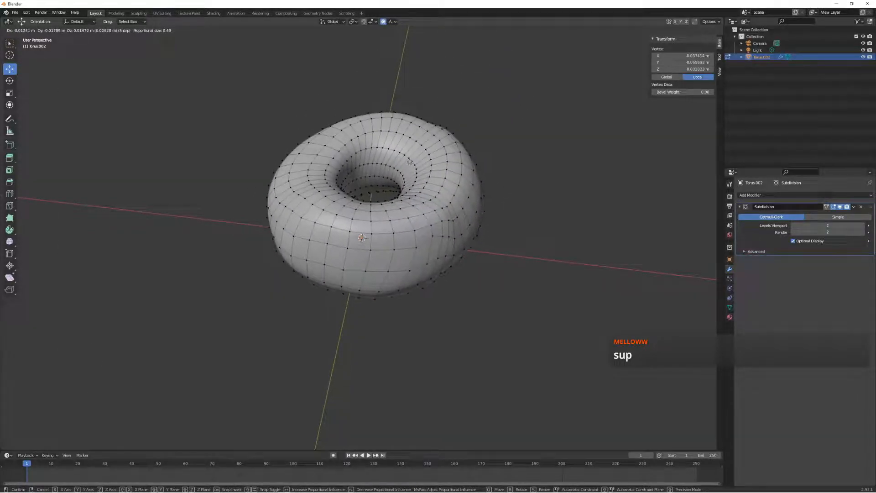
click(411, 162)
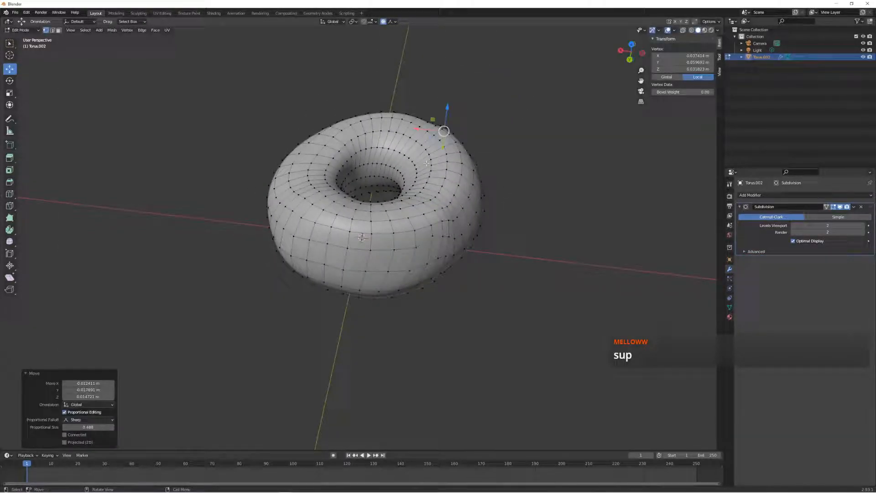
Undo the last sharp-falloff vertex move on the donut and clear the selection
key(ctrl+z)
click(491, 188)
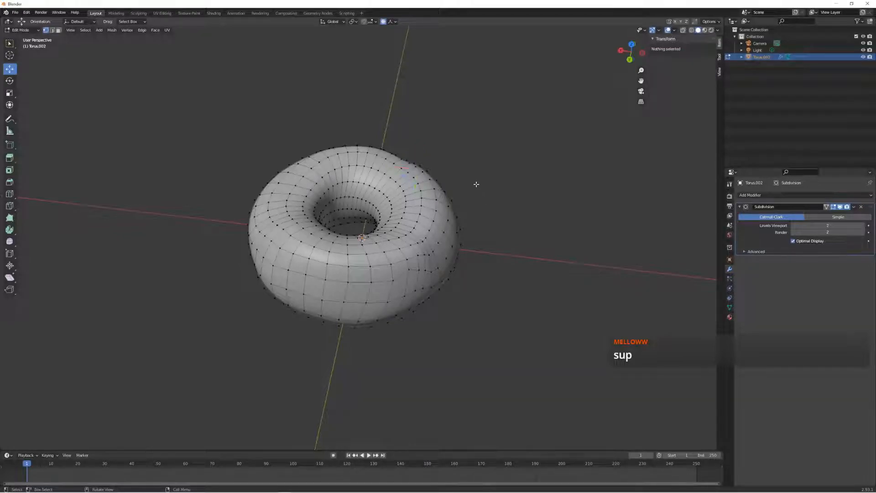
middle_drag(474, 185, 443, 215)
middle_drag(401, 172, 481, 174)
key(Tab)
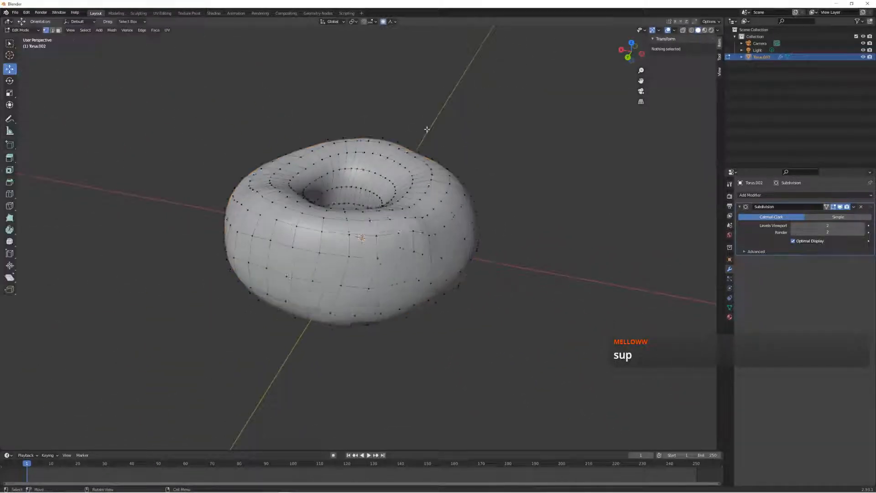
scroll(481, 173, up, 2)
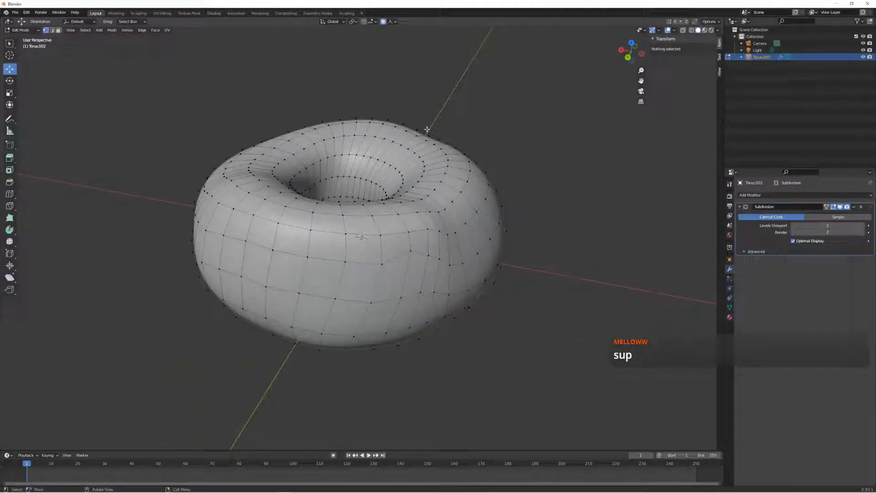
Set the proportional editing falloff to Smooth, keeping proportional editing enabled, and return to Object Mode
click(383, 21)
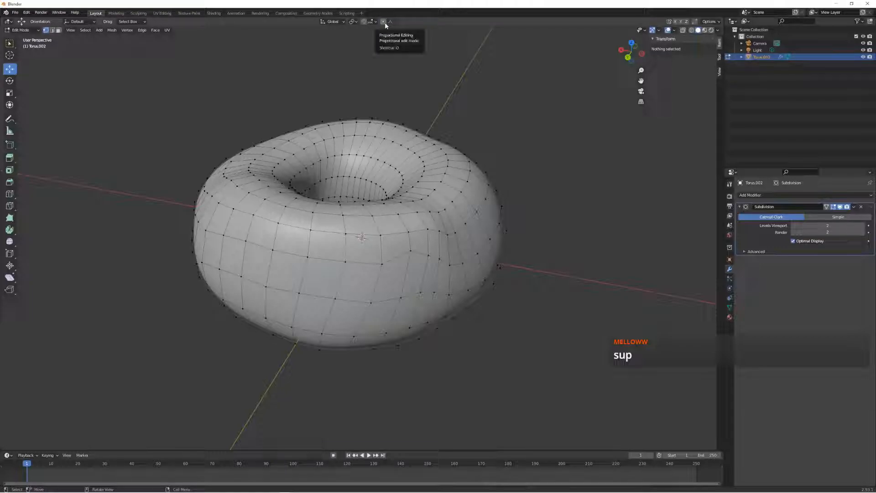
click(383, 21)
click(392, 22)
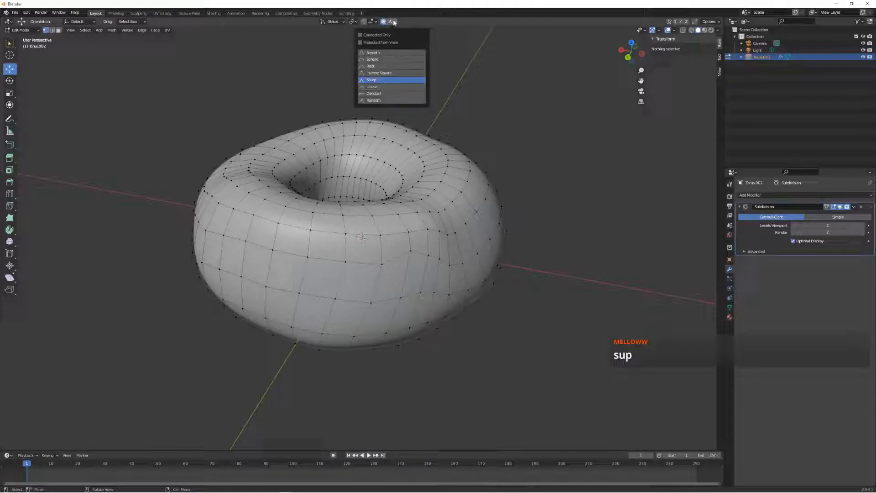
click(385, 54)
click(439, 95)
key(Tab)
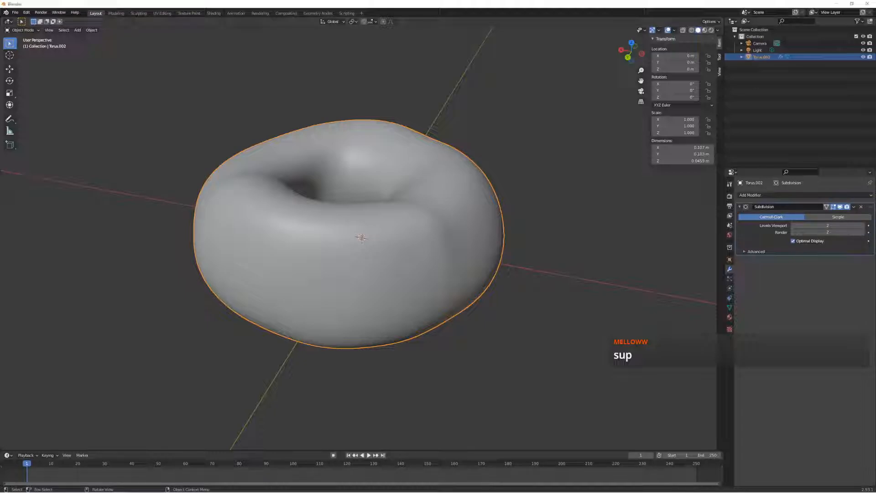
middle_drag(201, 314, 198, 342)
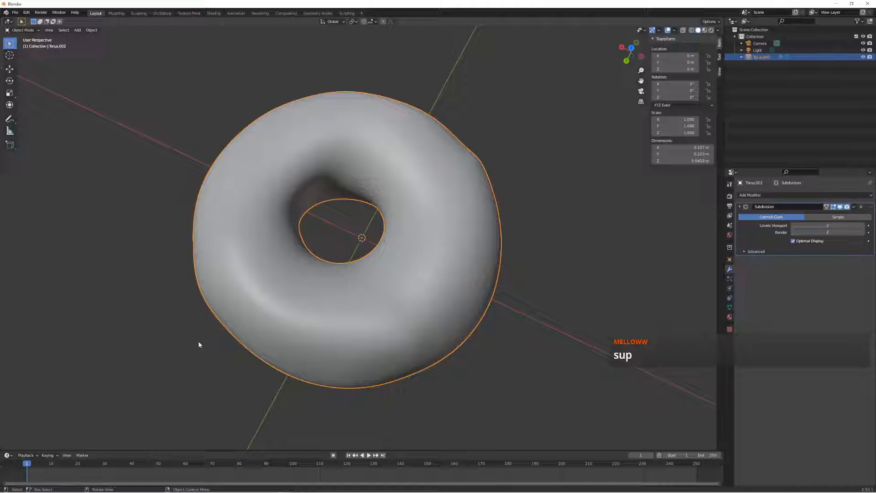
key(super)
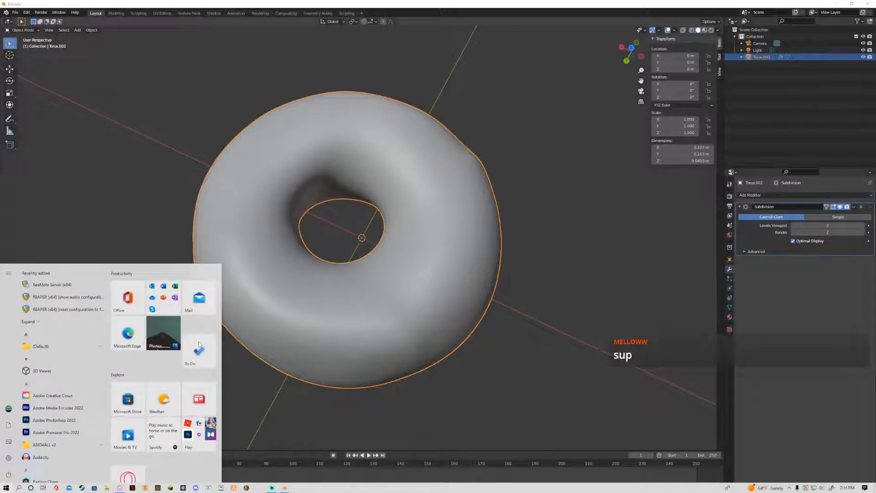
key(super)
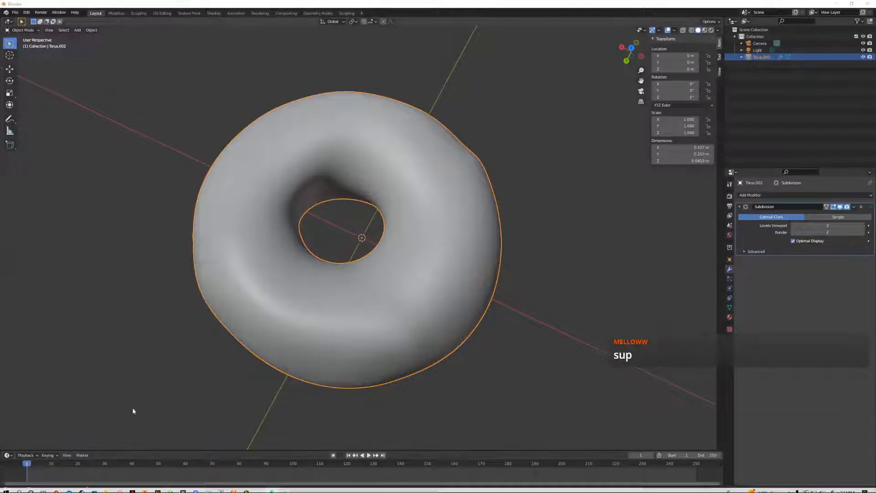
key(super)
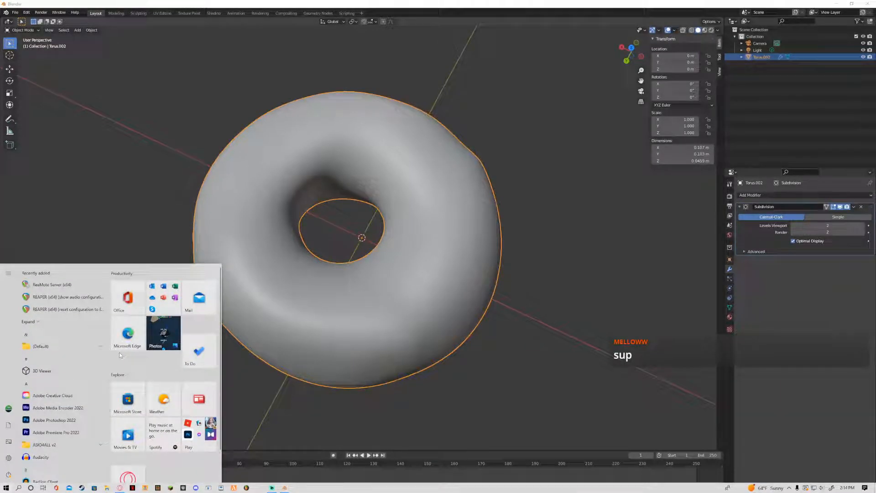
key(super)
key(super)
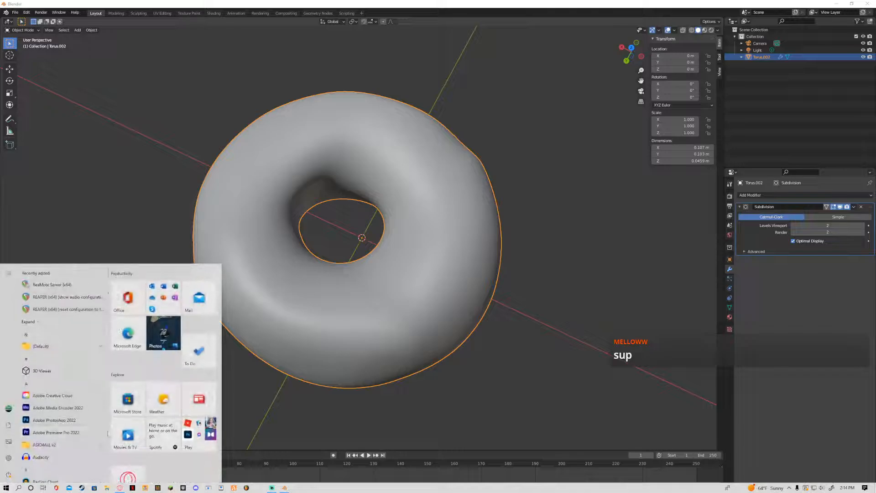
key(super)
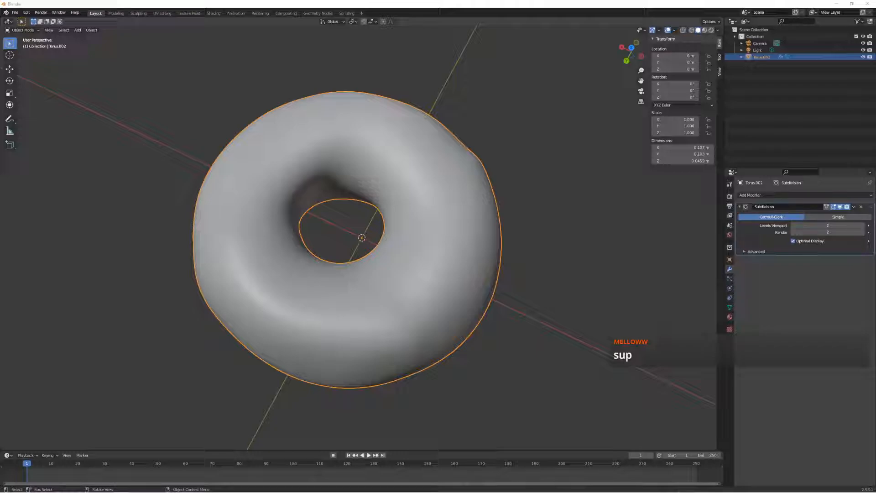
key(super)
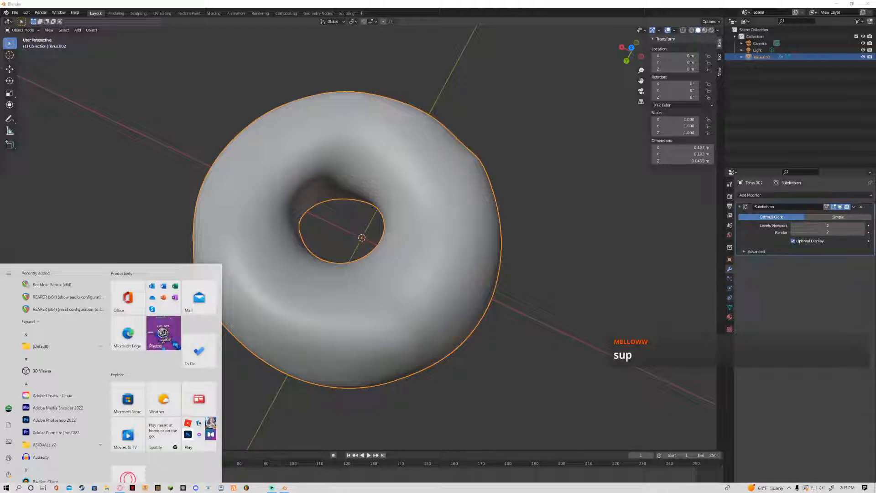
key(super)
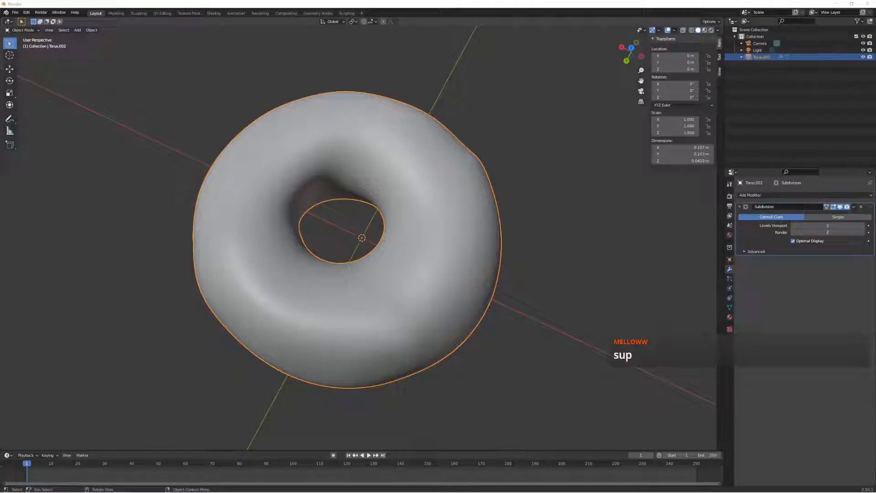
middle_drag(80, 390, 75, 346)
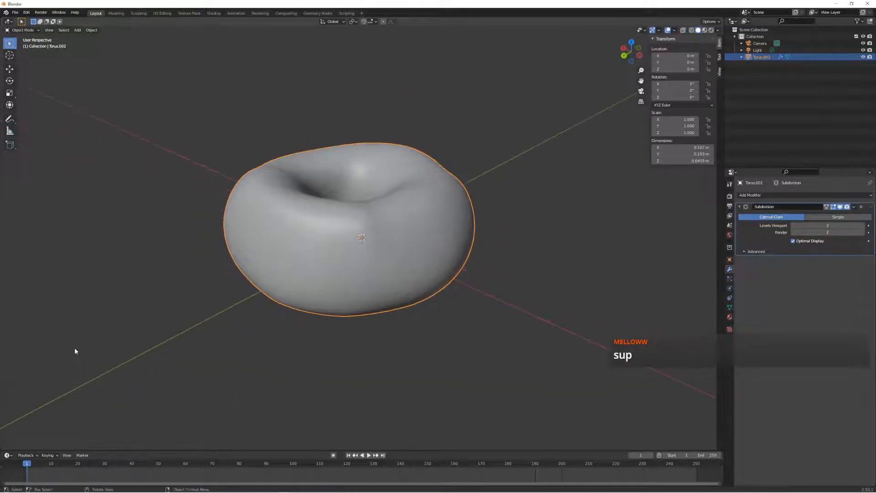
scroll(75, 347, up, 4)
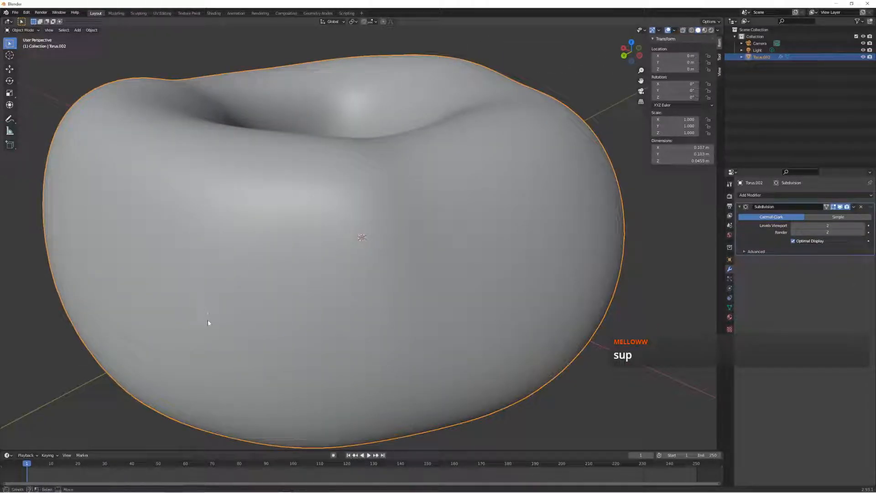
mouse_move(214, 313)
middle_down()
mouse_move(221, 343)
mouse_move(170, 322)
mouse_move(150, 333)
mouse_move(135, 364)
mouse_move(152, 314)
mouse_move(133, 377)
mouse_move(135, 364)
mouse_move(203, 309)
mouse_move(224, 310)
middle_up()
scroll(172, 321, down, 3)
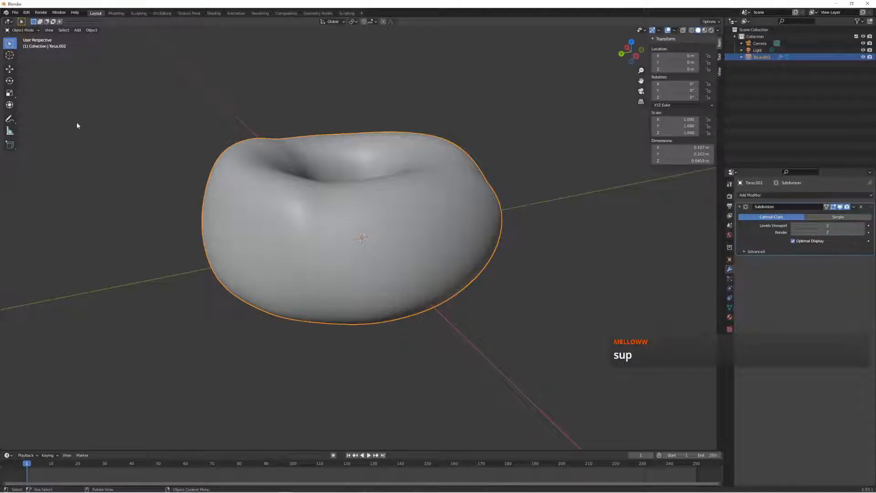
In Edit Mode, try pulling a vertex out of the donut's outer side with a proportional size of about 0.019, and undo the move
key(Tab)
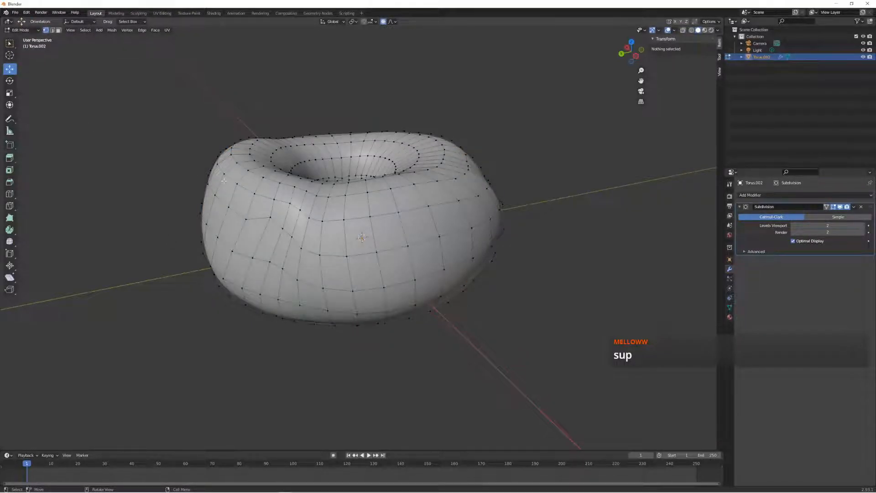
middle_drag(224, 181, 199, 191)
click(240, 237)
key(g)
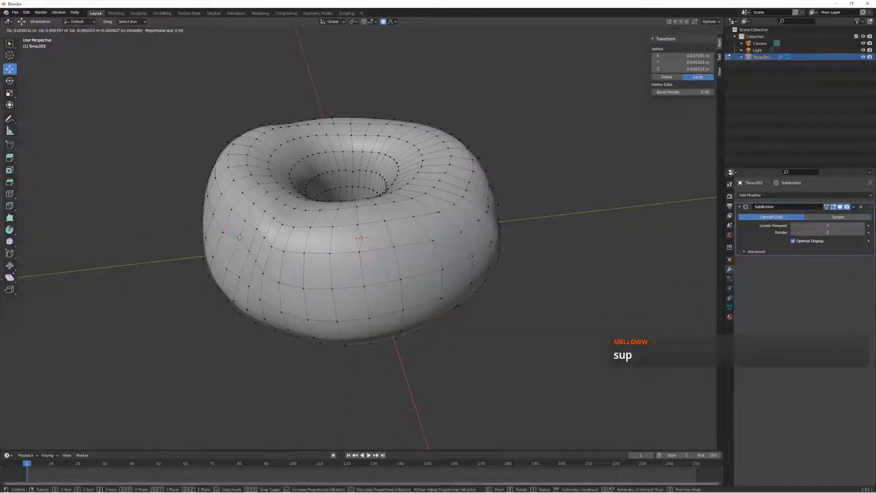
scroll(242, 236, down, 2)
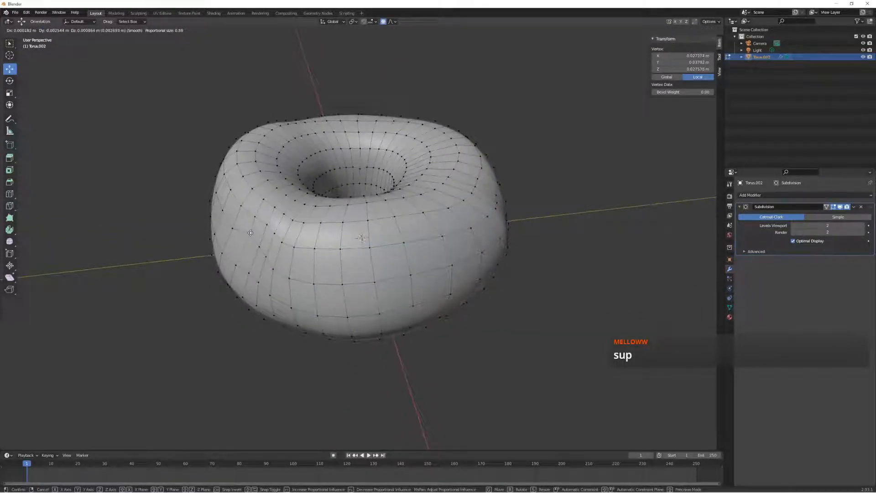
scroll(252, 232, up, 15)
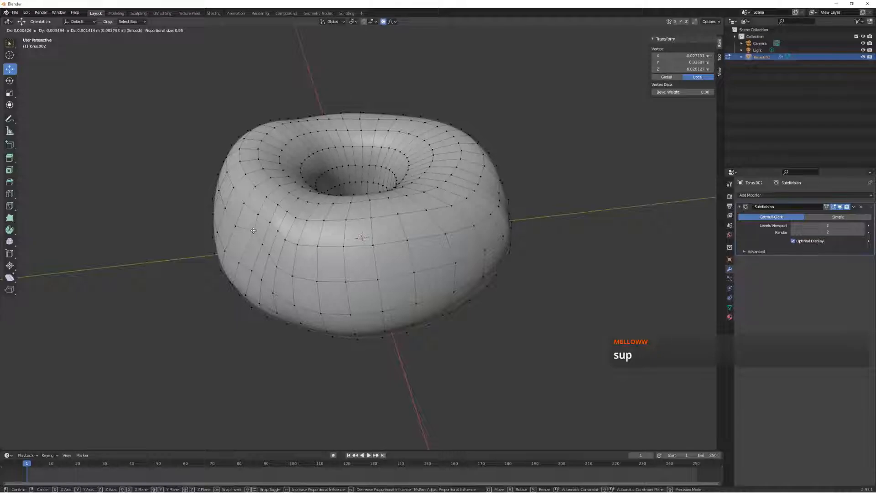
scroll(255, 231, up, 20)
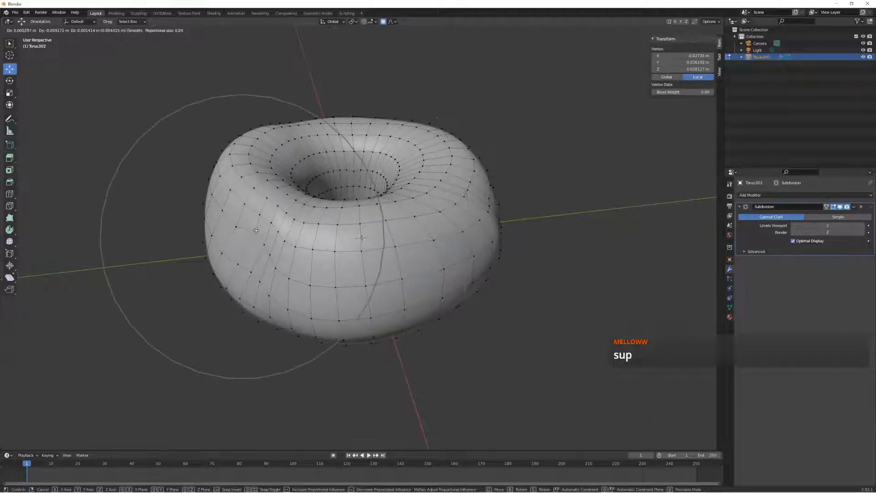
click(235, 242)
key(g)
click(190, 291)
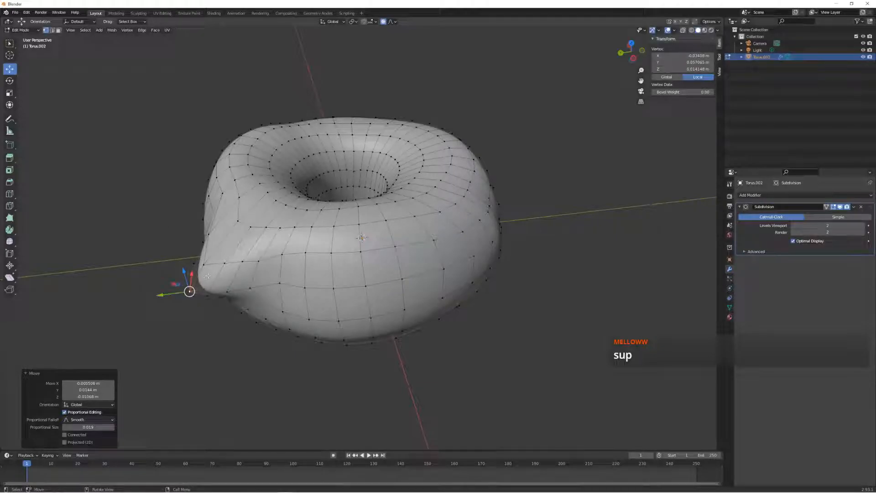
key(ctrl+z)
key(alt+a)
Try box-selecting the donut's upper-half vertices in the right orthographic view without X-ray, and clear the selection
middle_drag(195, 327, 232, 323)
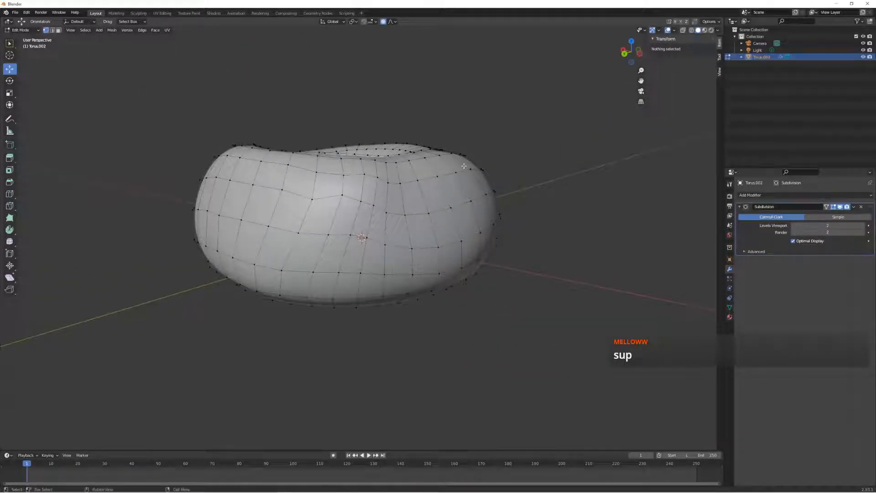
key(KP_3)
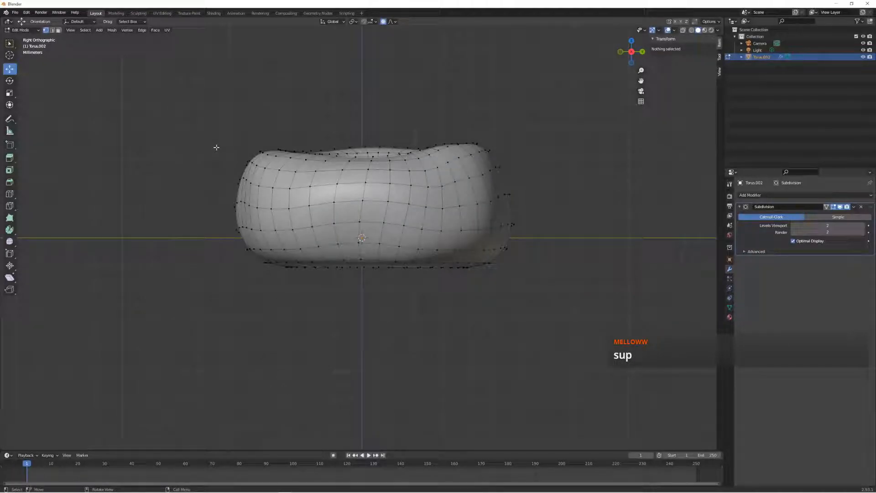
drag(222, 93, 538, 206)
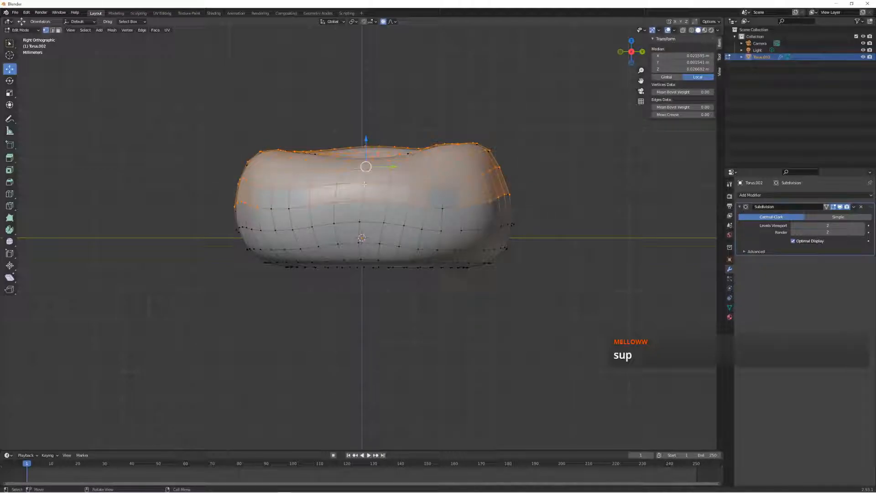
click(200, 93)
drag(202, 95, 562, 205)
middle_drag(562, 205, 501, 275)
click(492, 272)
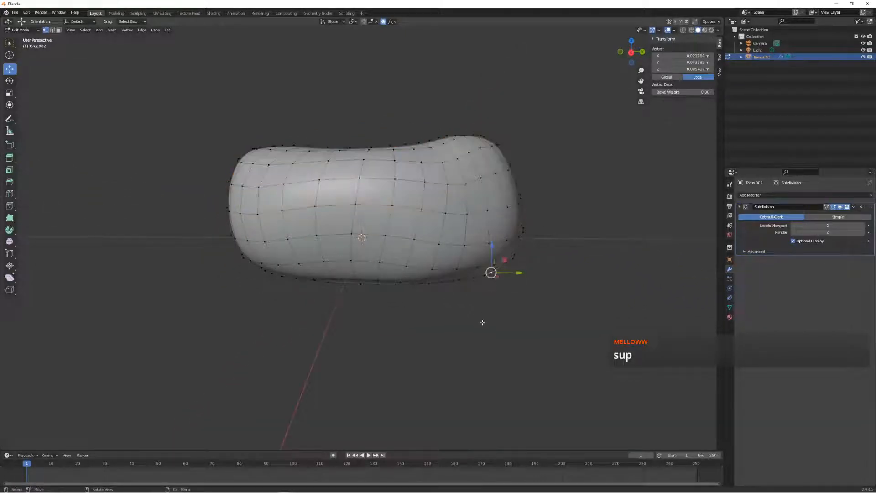
click(482, 322)
Try box-selecting the donut's upper half again from other side angles, checking which vertices are picked without X-ray
middle_drag(486, 324, 508, 256)
drag(138, 78, 507, 219)
click(540, 197)
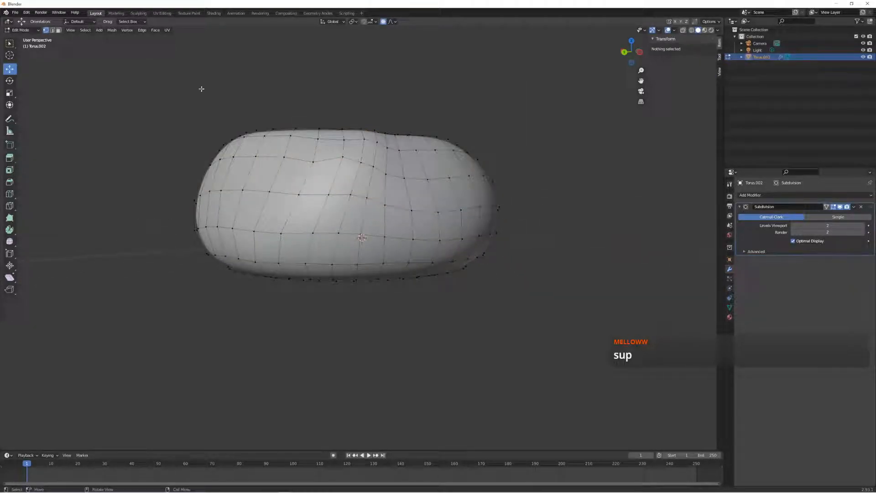
drag(178, 94, 574, 208)
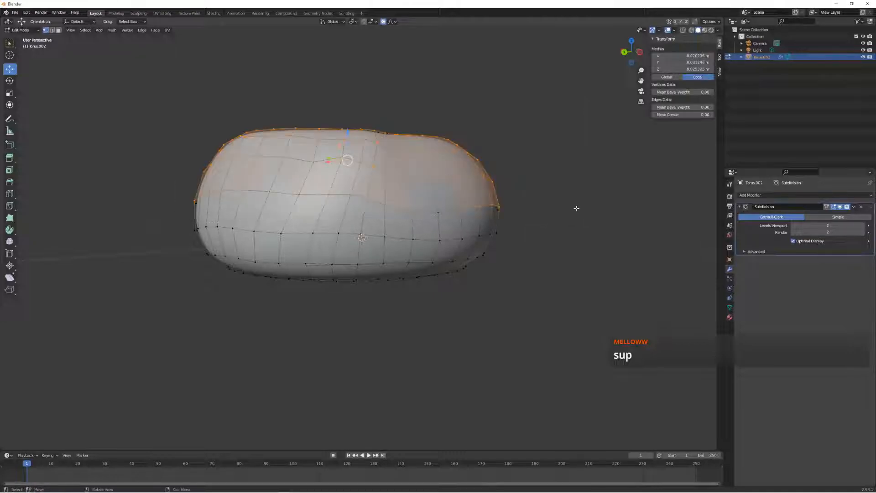
middle_drag(570, 207, 612, 203)
click(543, 225)
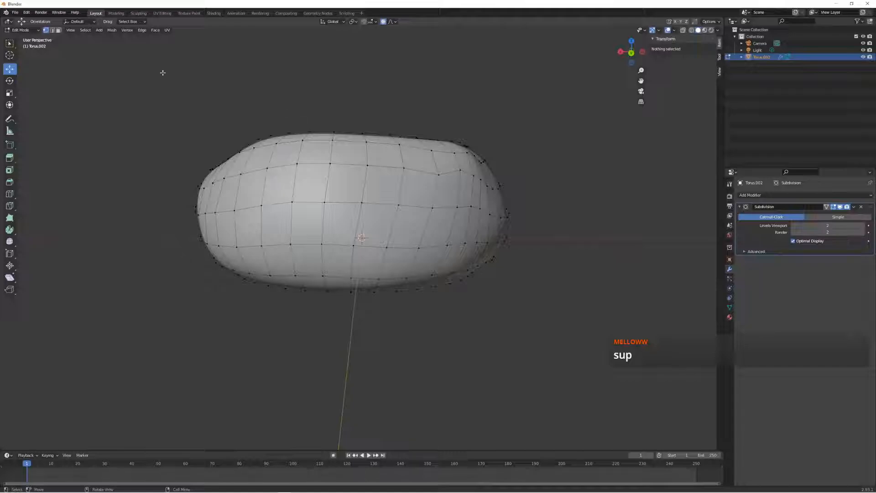
drag(170, 83, 560, 218)
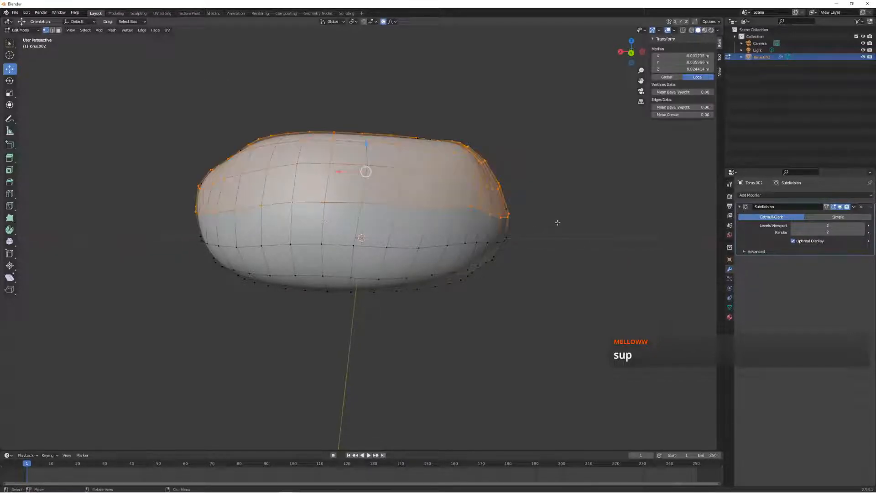
mouse_move(562, 219)
middle_down()
mouse_move(512, 237)
mouse_move(485, 261)
mouse_move(561, 231)
middle_up()
key(super)
key(super)
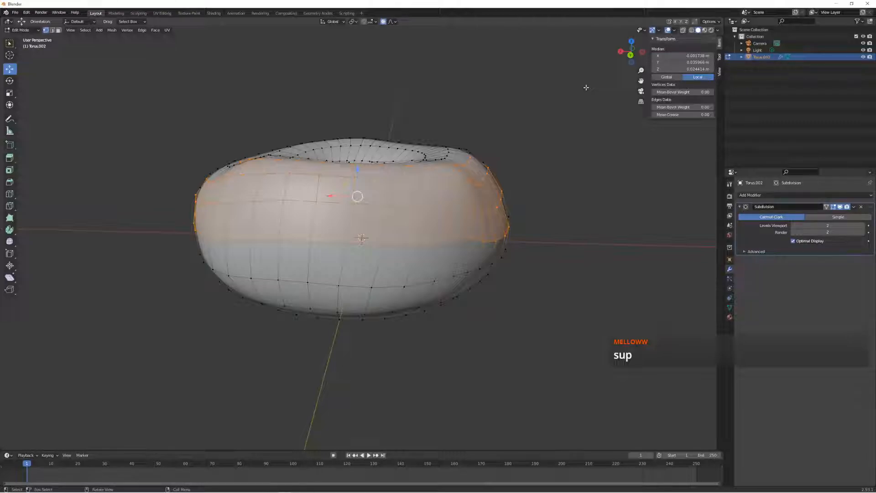
Try box-selecting the donut's upper half with X-ray enabled in a perspective side view, check the picked vertices, and clear the selection
key(alt+z)
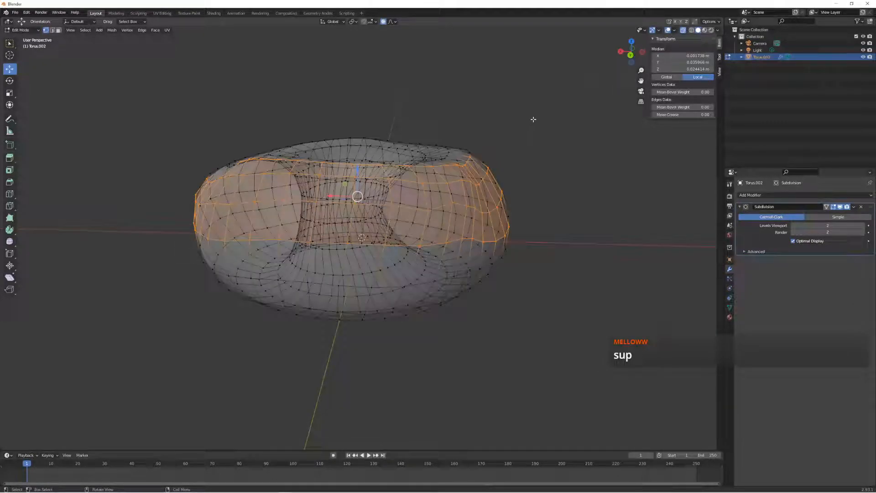
click(215, 130)
middle_drag(213, 131, 214, 120)
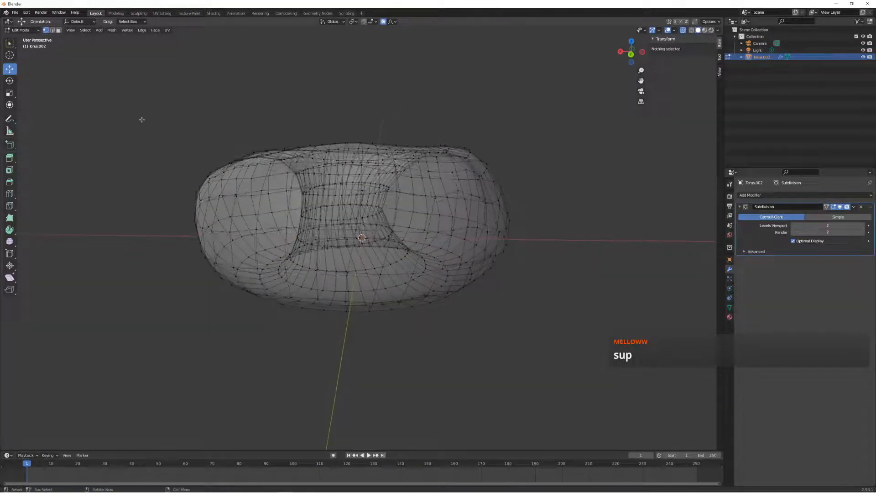
drag(142, 120, 557, 236)
mouse_move(559, 234)
middle_down()
mouse_move(450, 261)
mouse_move(465, 228)
mouse_move(455, 237)
middle_up()
key(z)
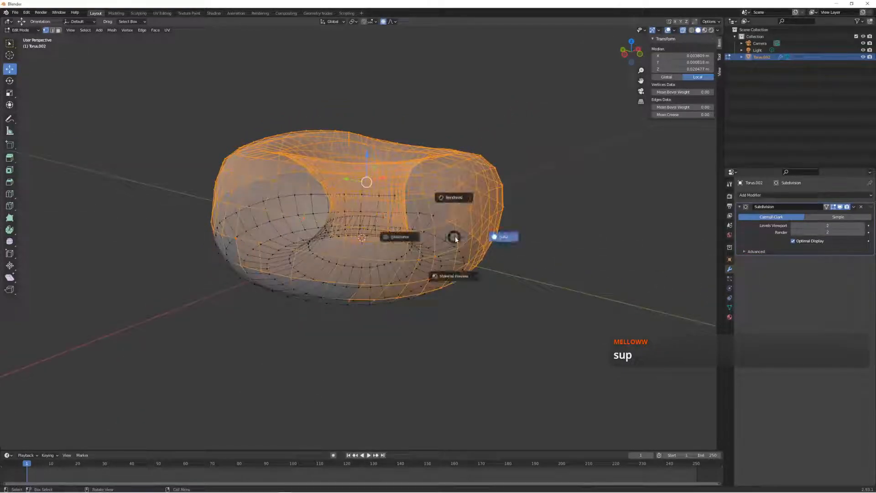
middle_drag(489, 273, 467, 261)
click(447, 344)
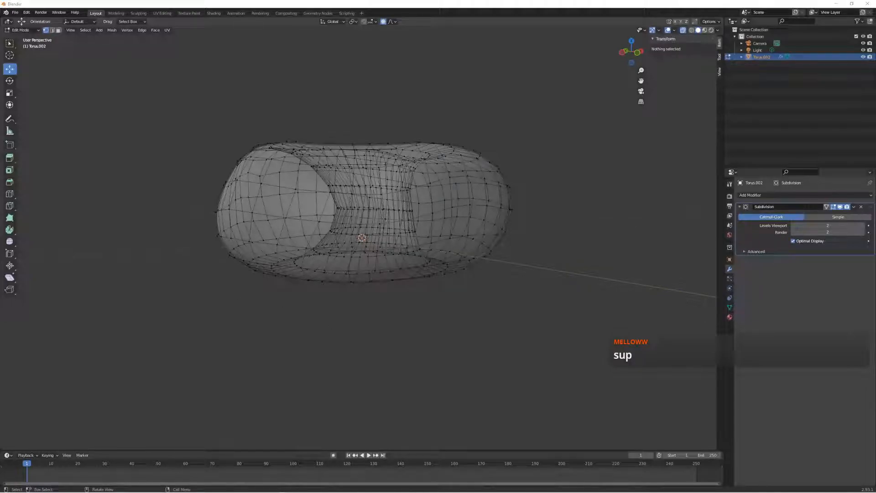
Turn X-ray off, try box-selecting the donut's upper half from another side in perspective view, and clear the selection
middle_drag(190, 306, 389, 284)
key(Tab)
key(Tab)
key(alt+z)
drag(146, 83, 566, 204)
click(564, 203)
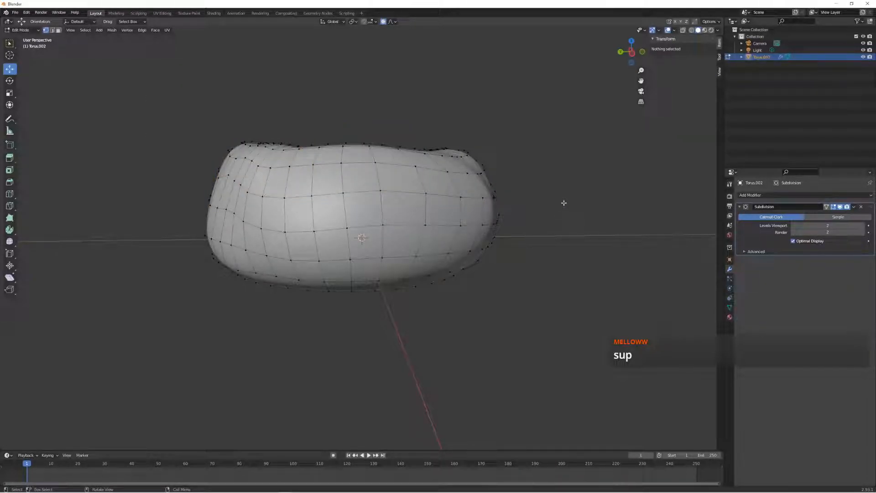
In the right orthographic view, box-select the donut's upper-half vertices with X-ray enabled, and turn X-ray off
key(KP_3)
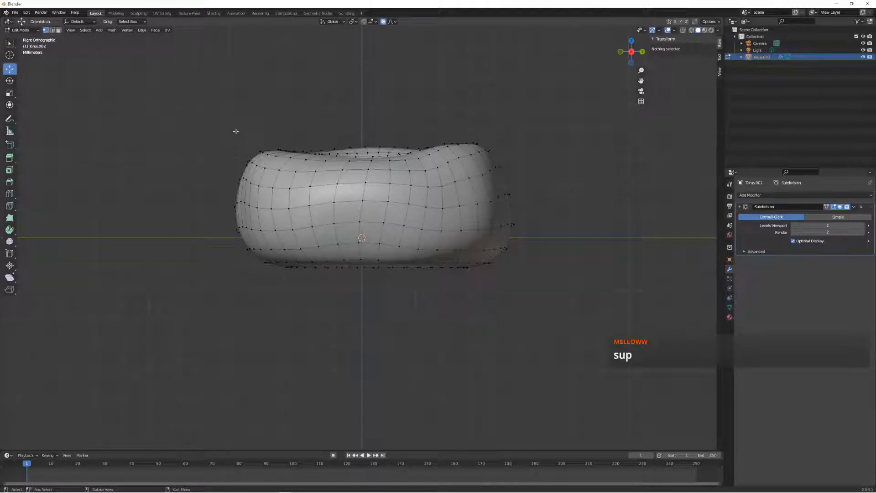
key(alt+z)
drag(212, 124, 522, 214)
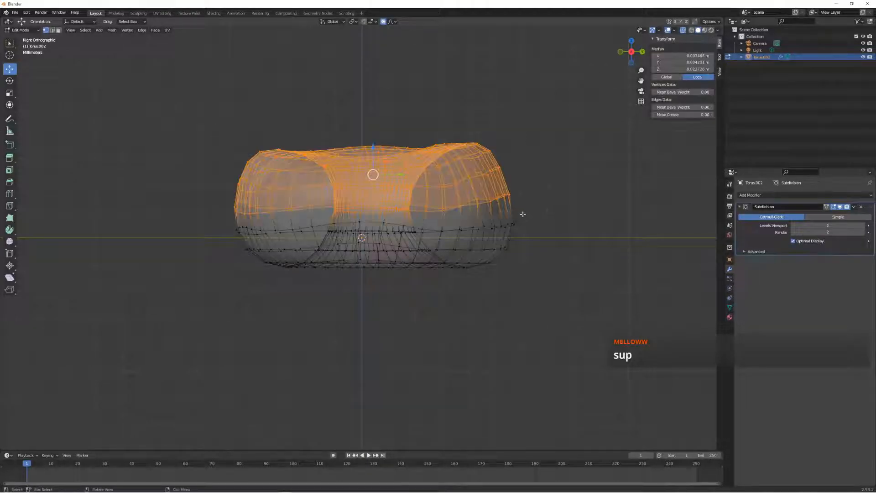
mouse_move(522, 214)
middle_down()
mouse_move(487, 234)
mouse_move(376, 241)
mouse_move(350, 227)
middle_up()
key(alt+z)
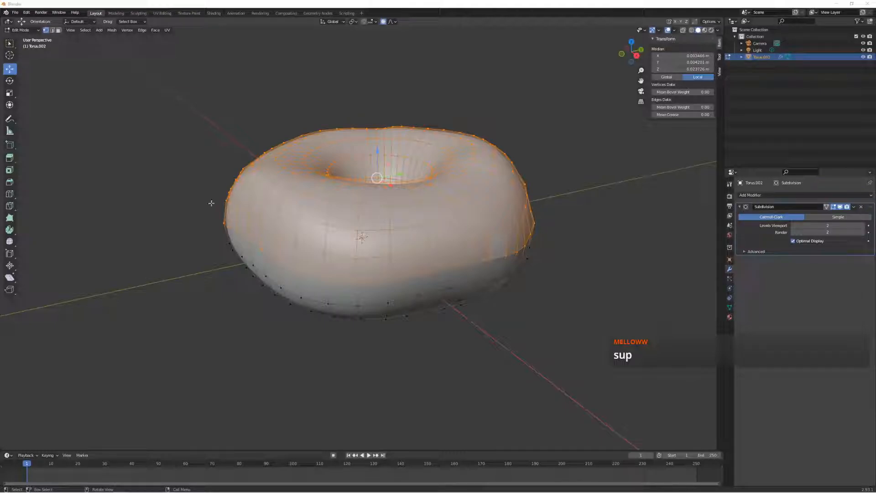
Duplicate the selected upper-half geometry of the donut in place, cancelling the move that follows
click(111, 31)
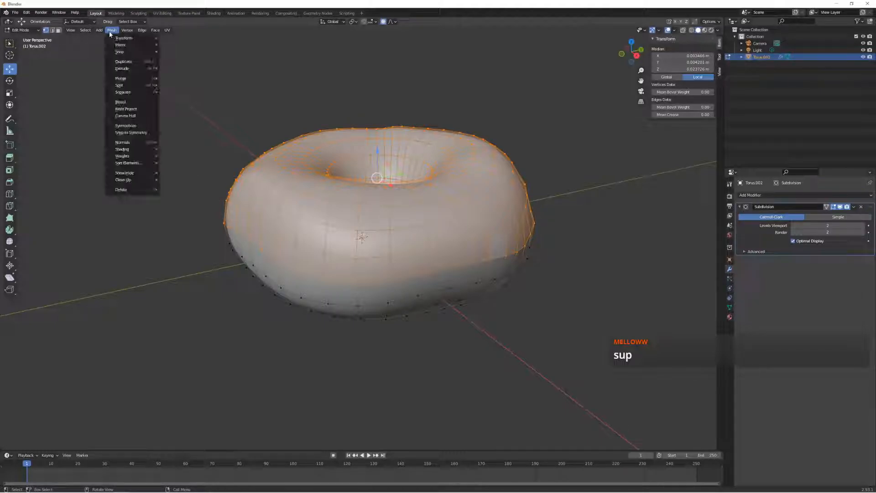
click(123, 62)
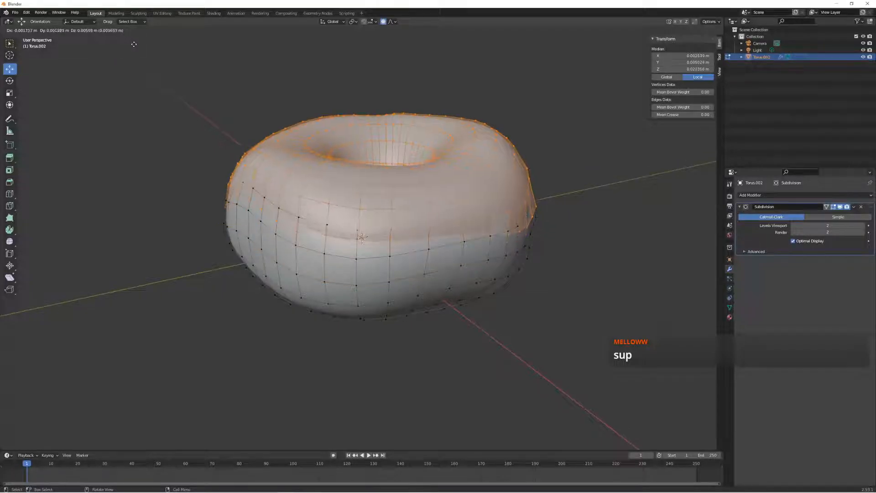
key(Escape)
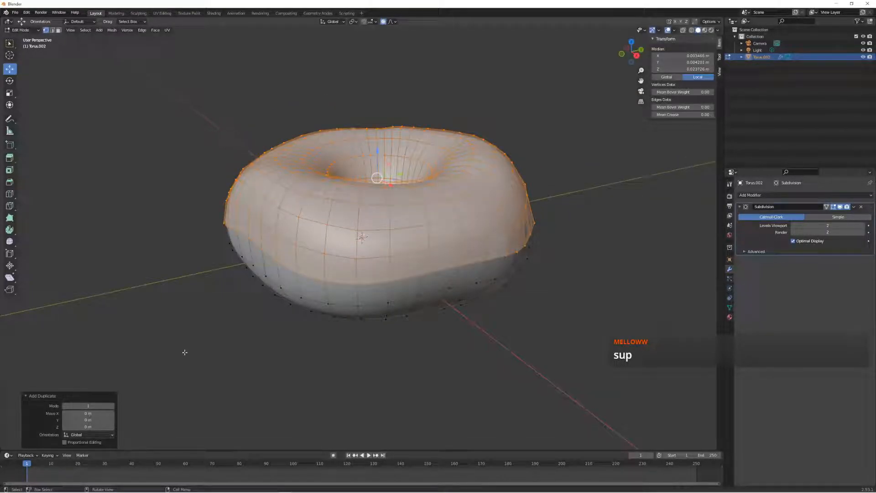
middle_drag(185, 352, 257, 320)
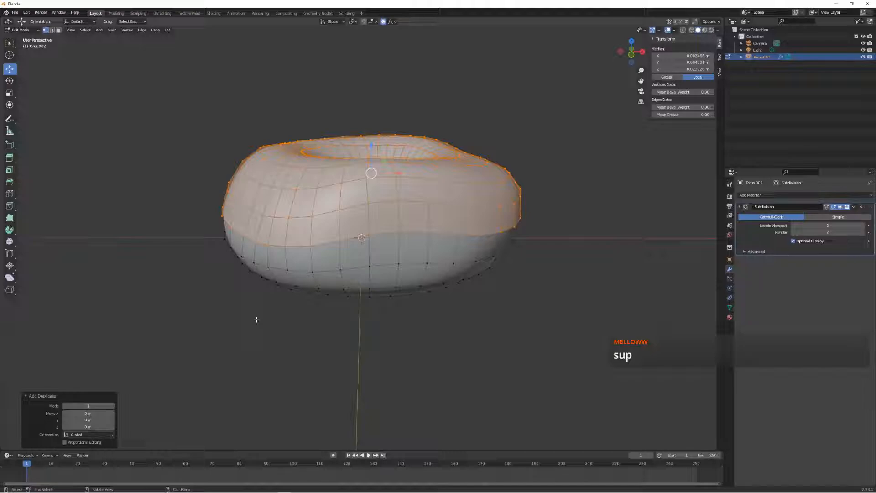
Check the torus object's contents in the scene hierarchy and collapse the entry again
key(super)
key(super)
scroll(268, 306, up, 1)
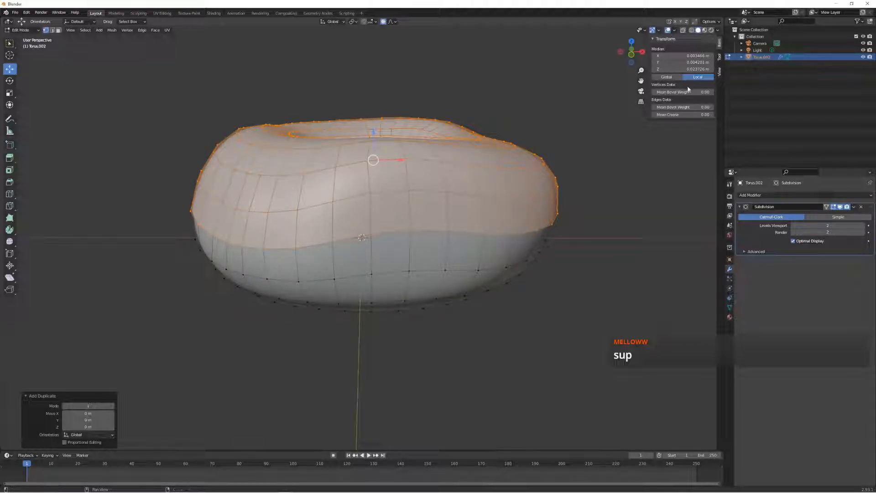
click(741, 56)
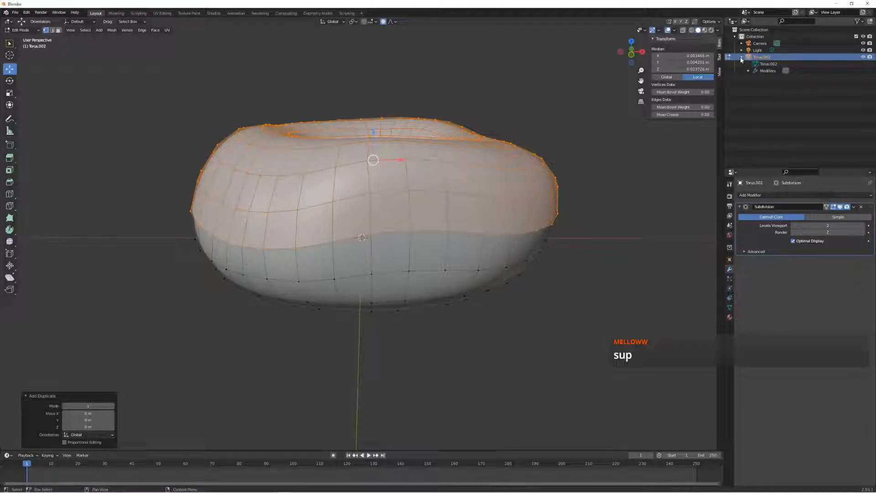
click(741, 56)
middle_drag(594, 130, 600, 135)
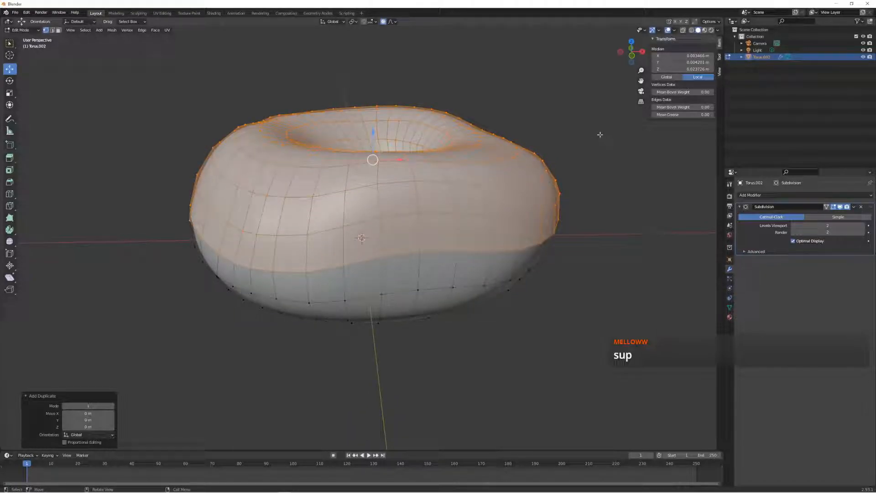
Separate the duplicated upper half into its own object with the Selection option
key(p)
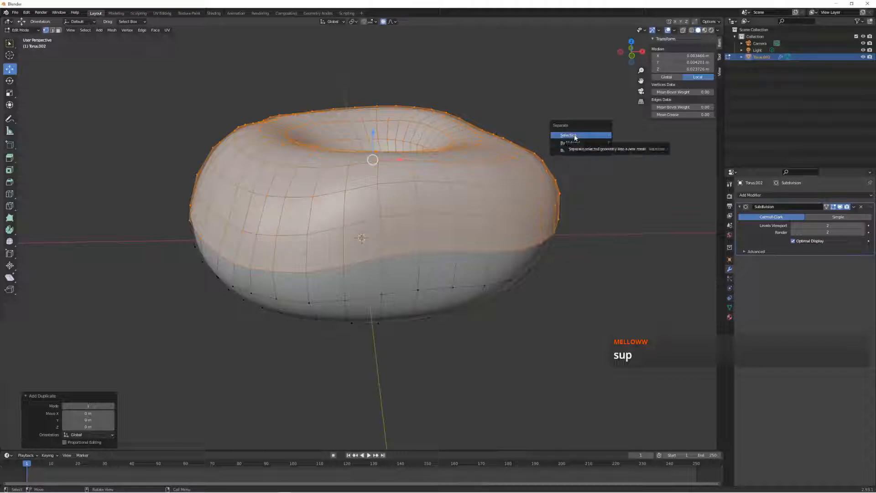
click(574, 135)
middle_drag(573, 149, 610, 137)
scroll(527, 145, up, 2)
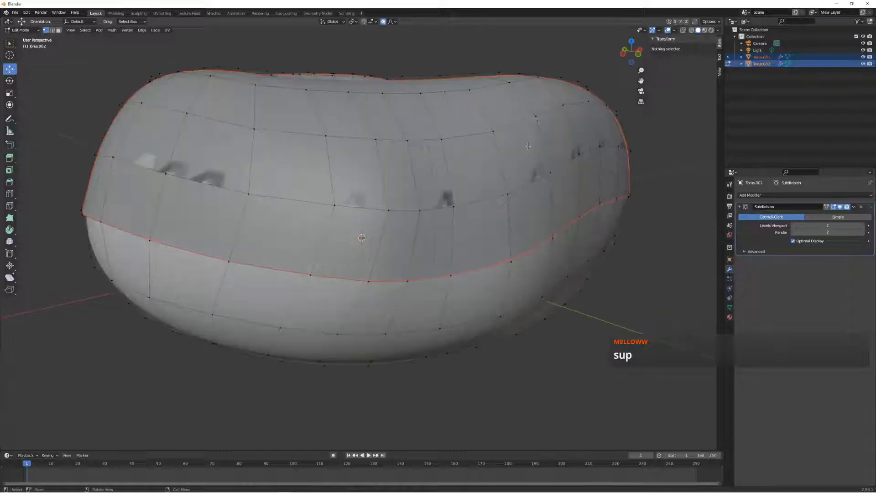
Examine the separated upper shell and its overlap with the donut from several sides
mouse_move(528, 144)
middle_down()
mouse_move(567, 142)
mouse_move(509, 140)
mouse_move(524, 149)
mouse_move(525, 133)
mouse_move(527, 160)
mouse_move(521, 129)
mouse_move(512, 142)
mouse_move(573, 135)
mouse_move(524, 154)
mouse_move(571, 135)
mouse_move(539, 151)
middle_up()
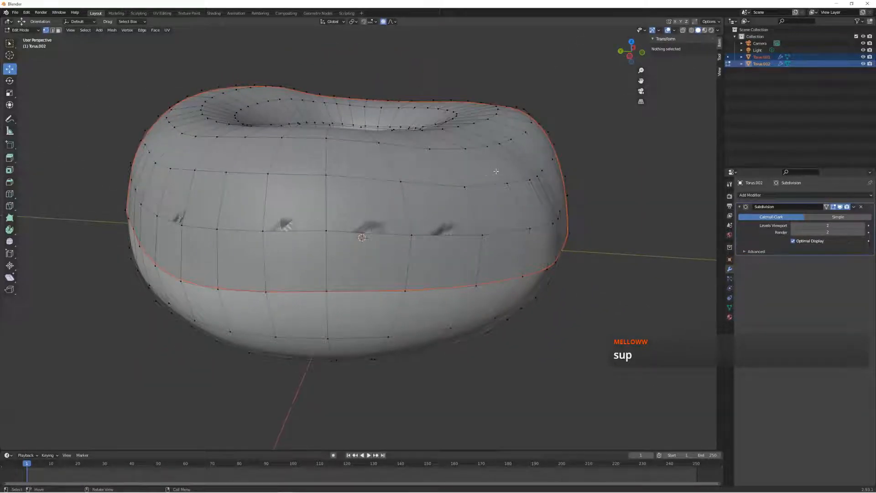
middle_drag(496, 171, 453, 176)
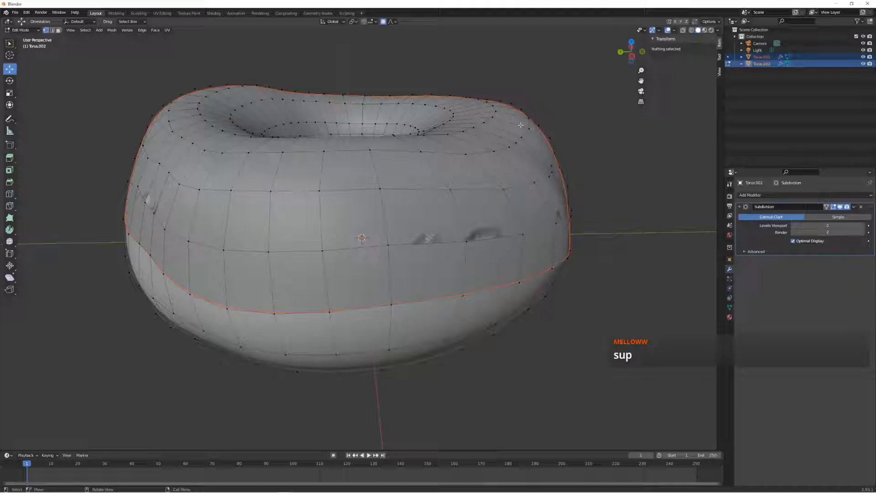
scroll(474, 145, down, 2)
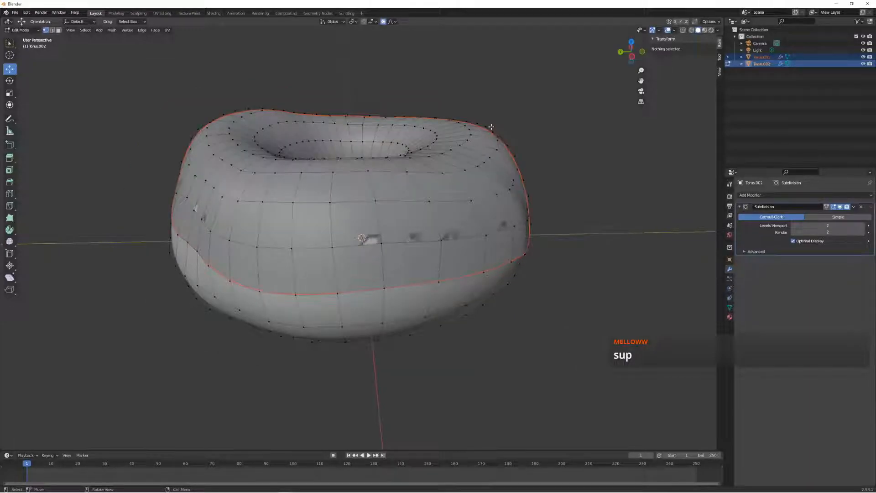
middle_drag(485, 135, 527, 116)
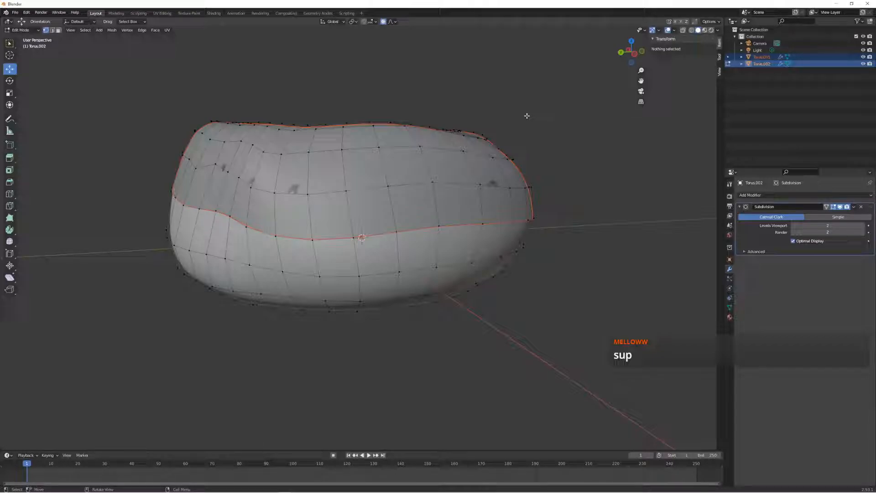
key(super)
key(super)
mouse_move(481, 97)
middle_down()
mouse_move(466, 104)
mouse_move(489, 103)
middle_up()
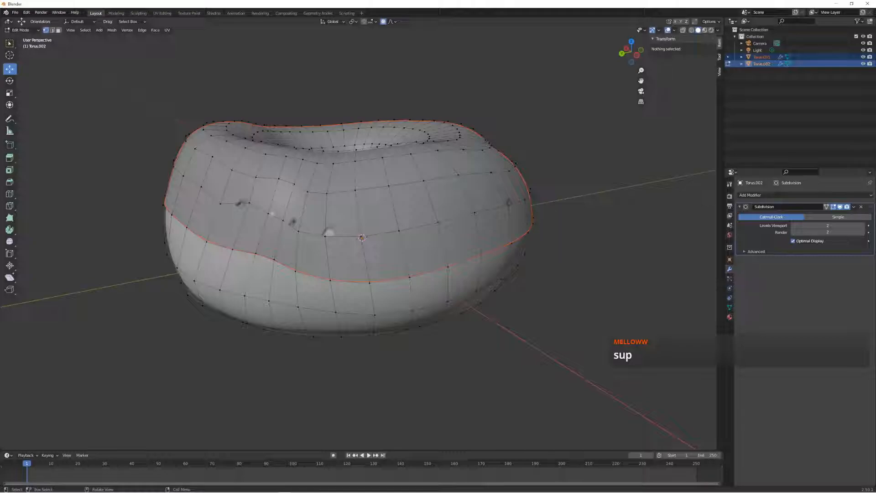
middle_drag(215, 217, 223, 213)
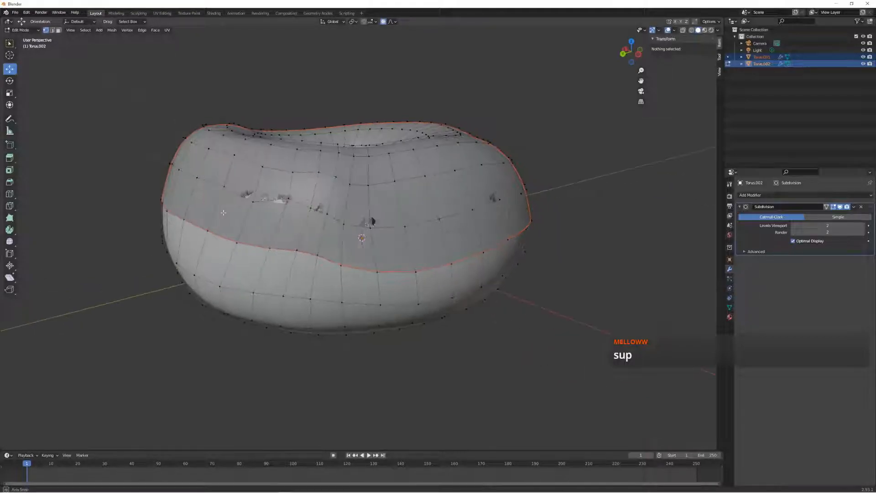
Undo the separation and the duplication of the donut's upper half, and clear the vertex selection
key(ctrl+z)
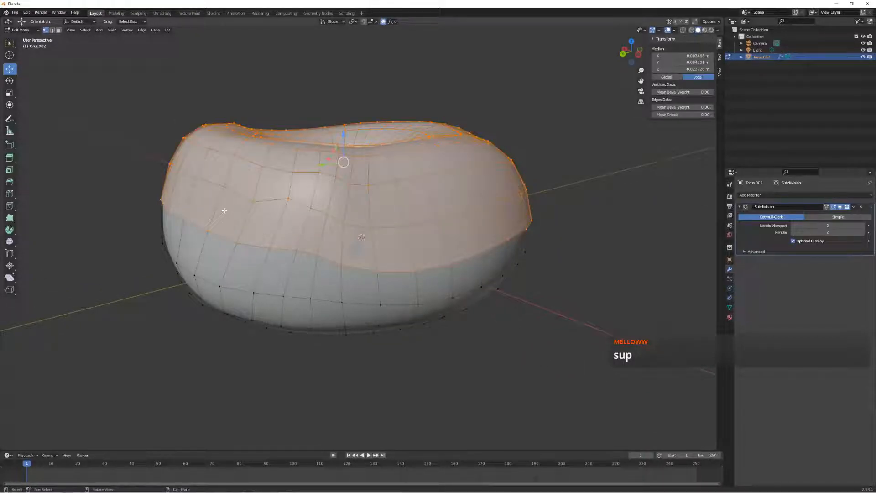
key(alt+a)
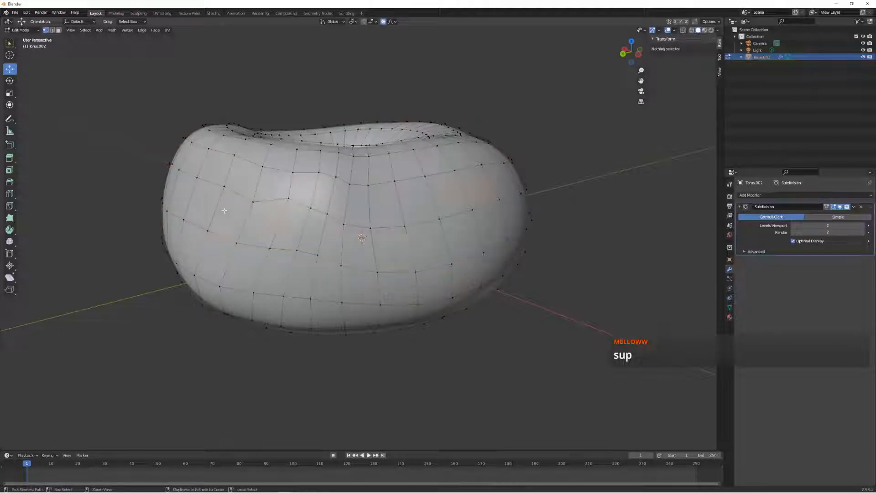
key(alt+a)
key(Tab)
key(Tab)
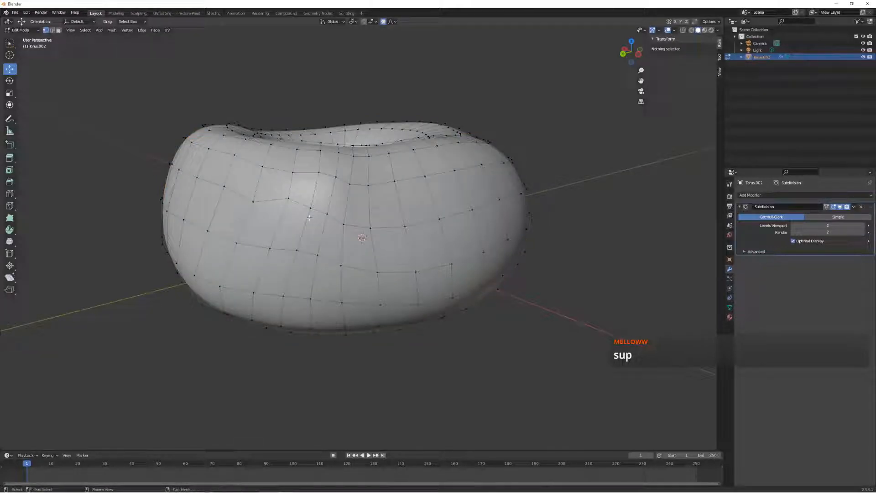
key(a)
key(alt+a)
key(ctrl+z)
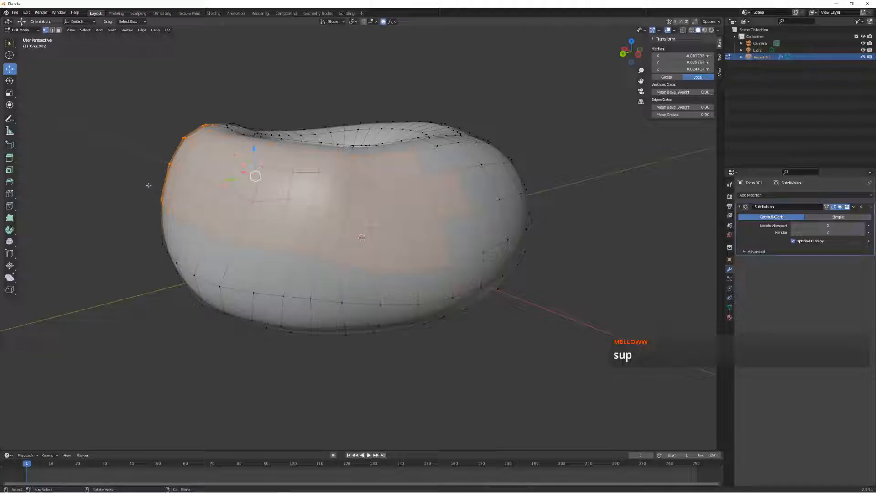
click(116, 172)
middle_drag(124, 176, 125, 201)
key(super)
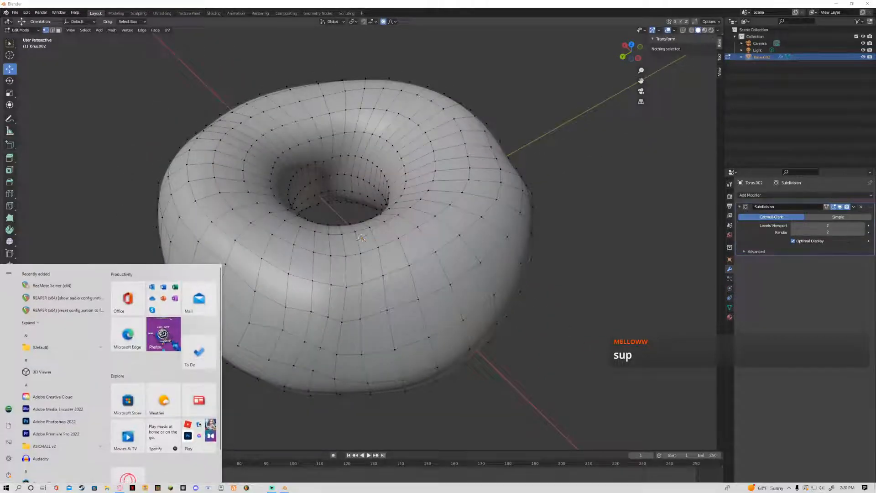
click(120, 488)
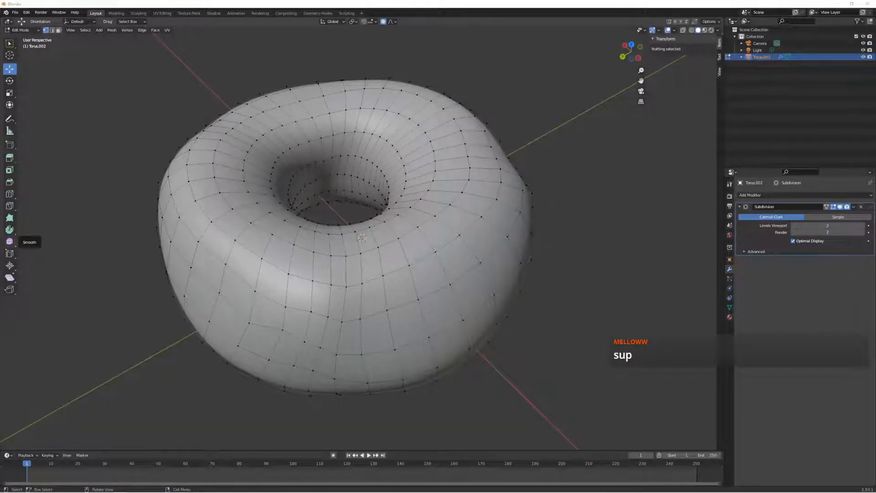
Try Dissolve Selection on the donut mesh without any vertices selected, and select a single vertex on its outer side
mouse_move(141, 273)
middle_down()
mouse_move(159, 255)
mouse_move(156, 275)
middle_up()
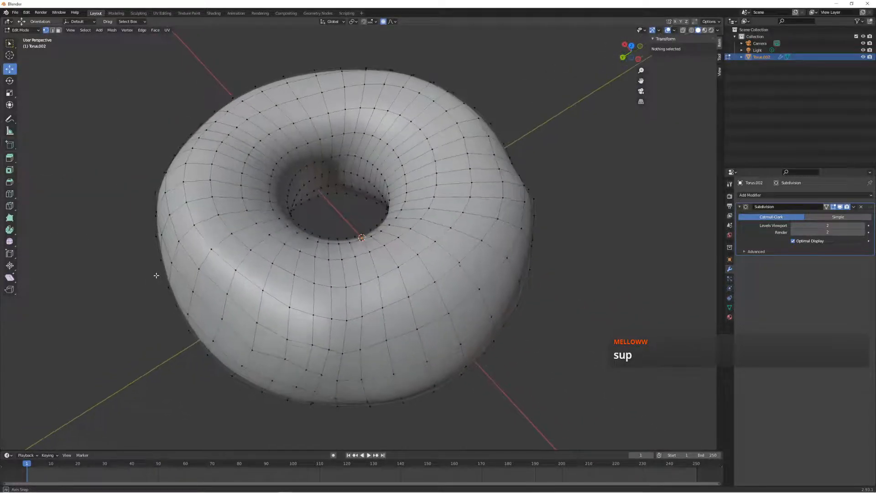
key(ctrl+x)
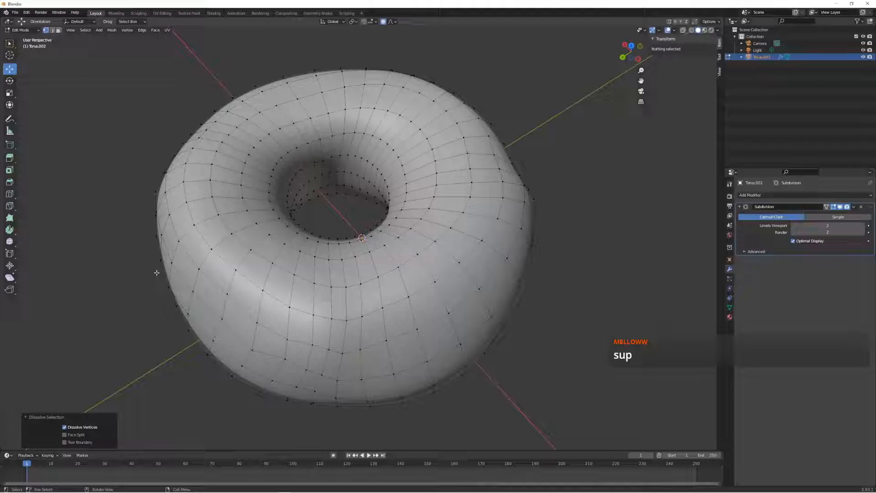
click(159, 261)
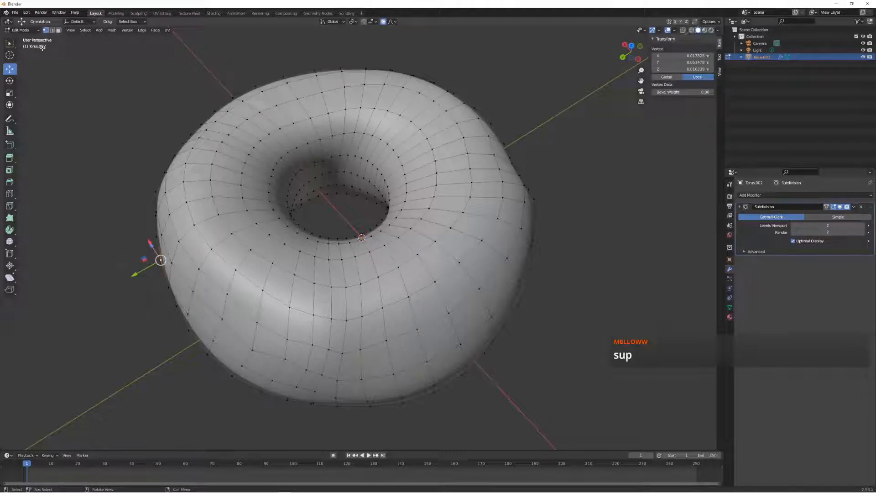
click(15, 12)
key(super)
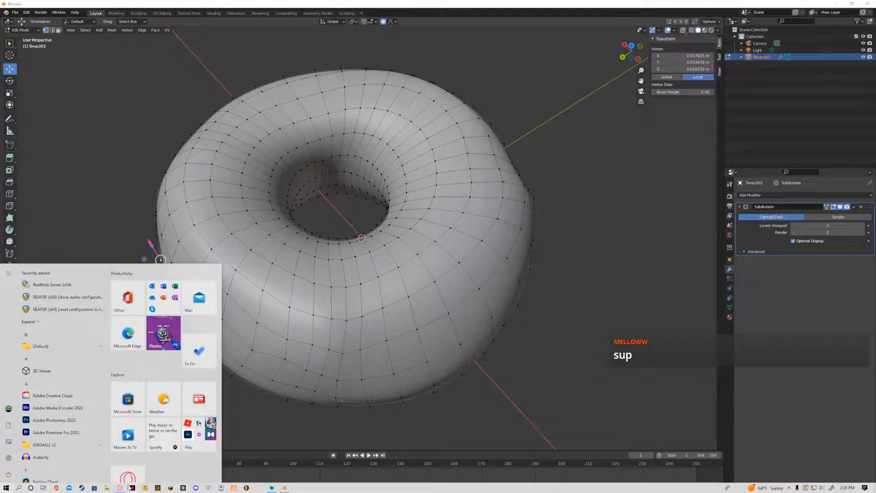
click(127, 490)
key(super)
mouse_move(128, 491)
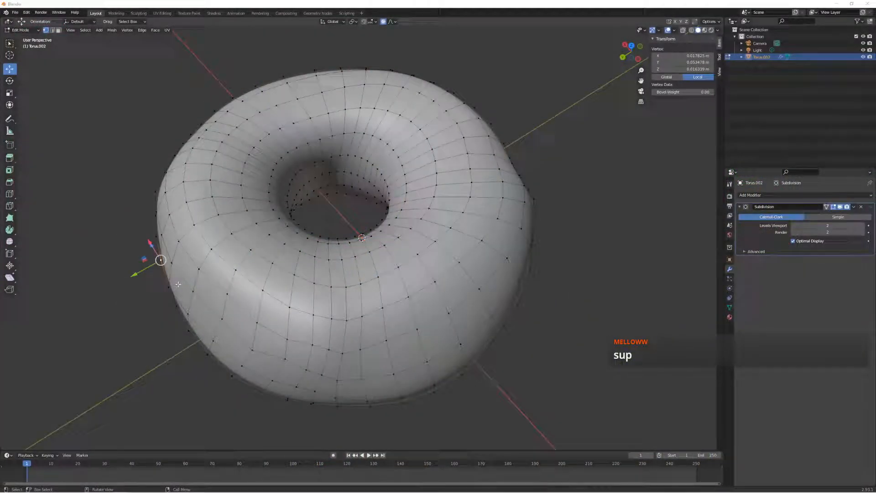
key(super)
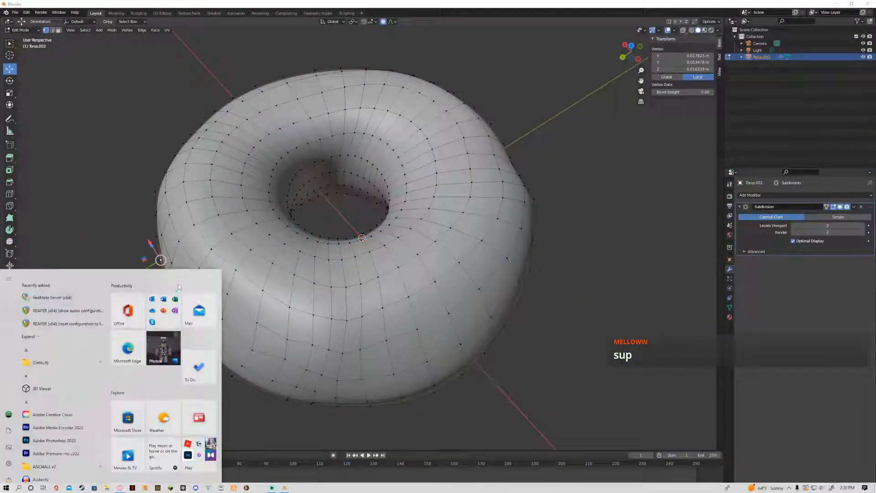
Bring the browser window over from the other display and search Google for "blender hotkeys" in a new tab
key(super)
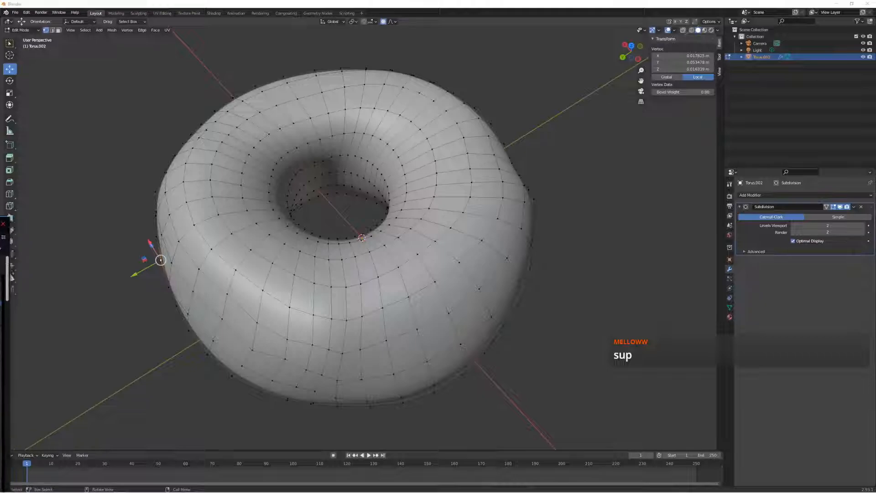
drag(0, 222, 477, 126)
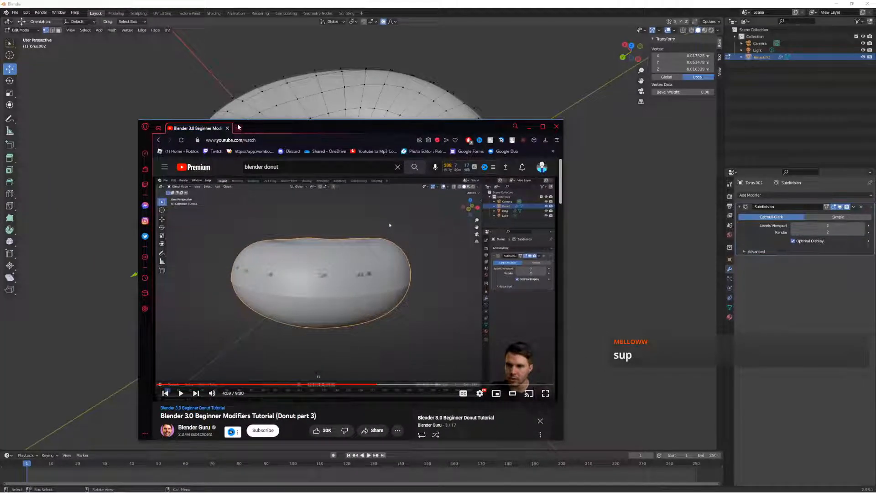
click(238, 127)
text(blender)
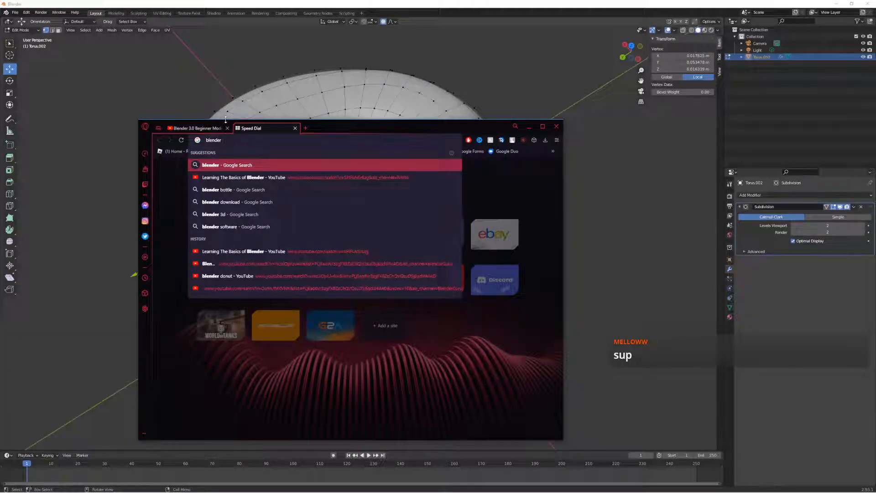
text( hotkeys)
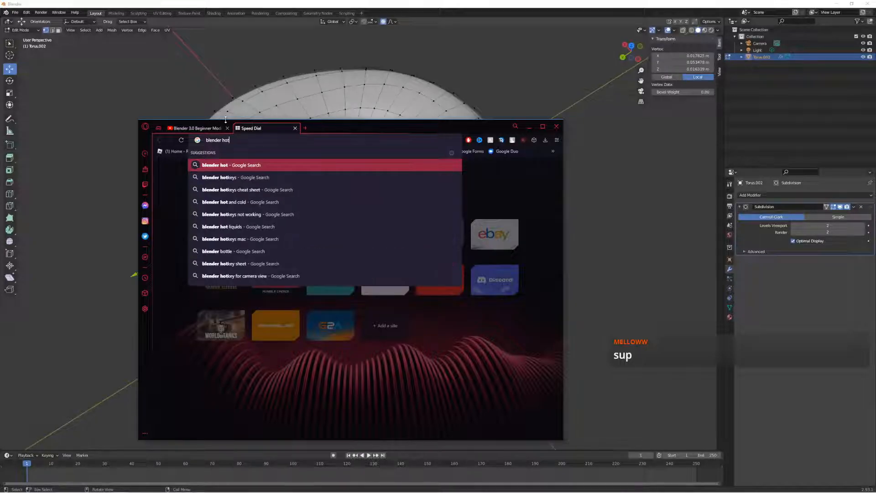
key(Return)
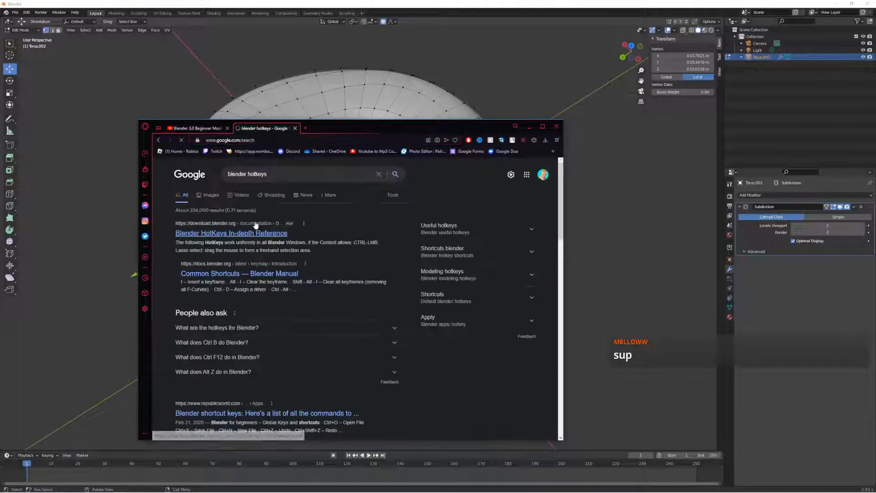
Read the first pages of the Blender HotKeys In-depth Reference PDF, and close its tab
click(242, 233)
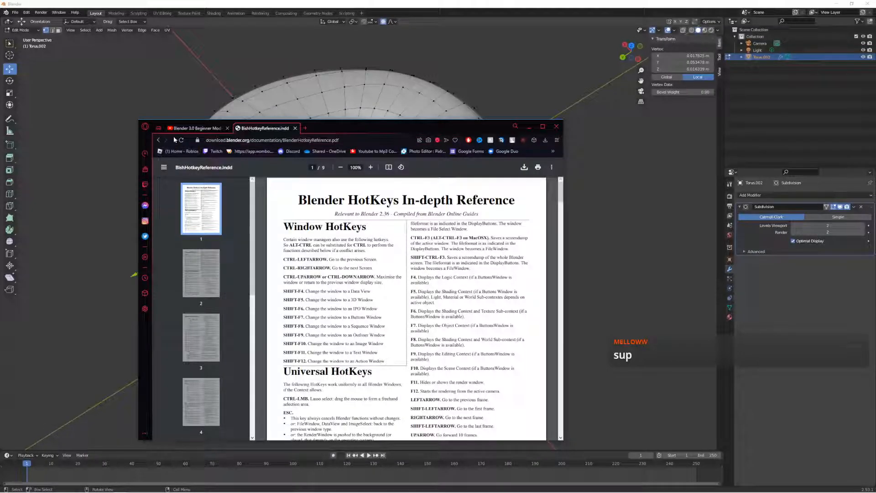
scroll(273, 224, down, 3)
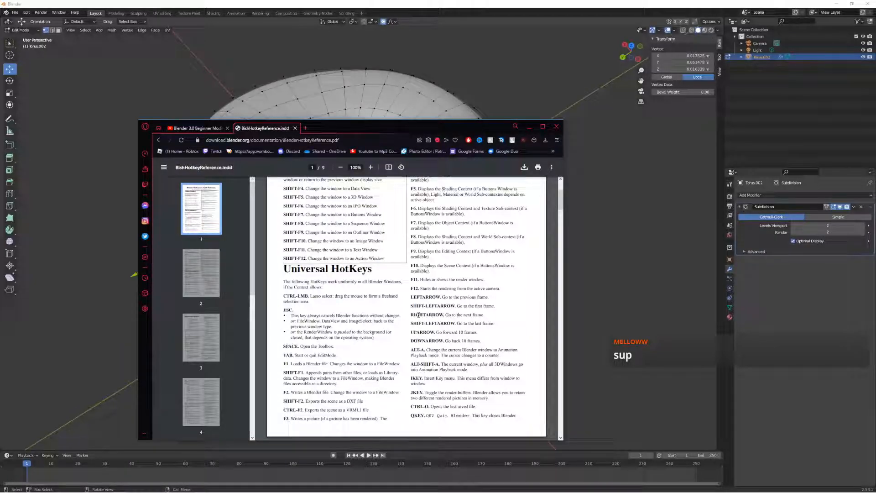
scroll(418, 312, down, 8)
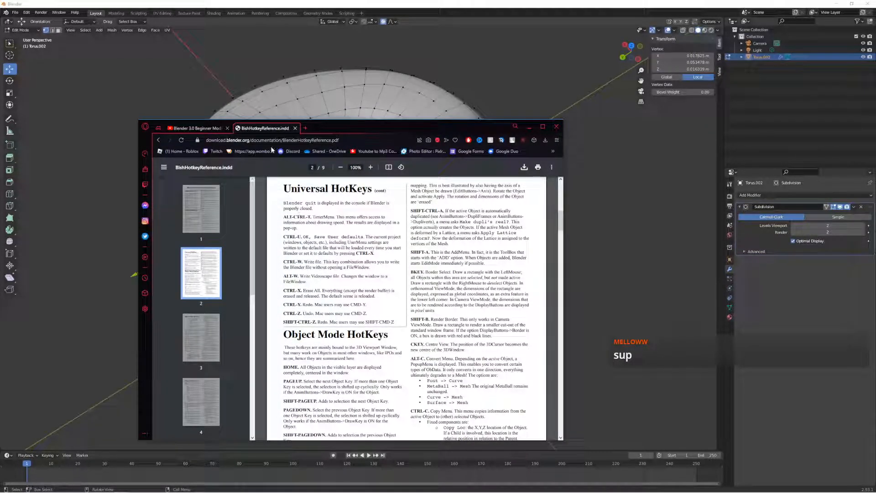
click(295, 128)
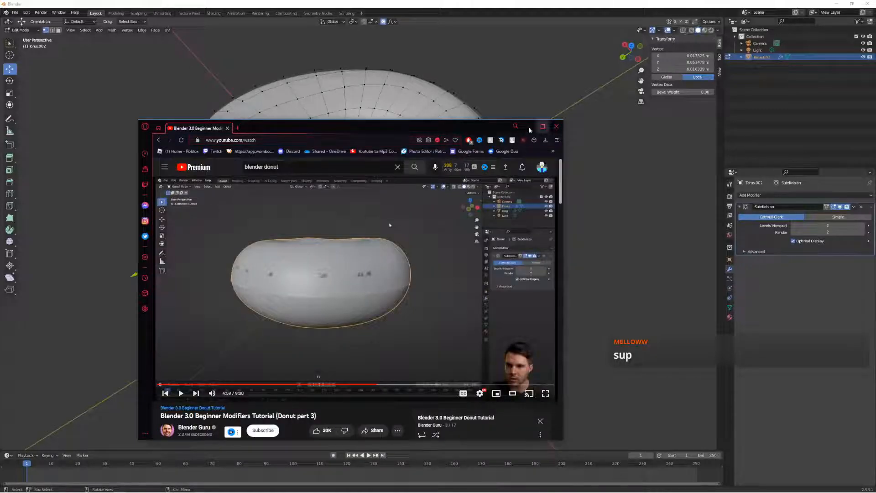
Move the tutorial browser window back to the neighbouring display and return to the donut in Blender
drag(463, 127, 1, 87)
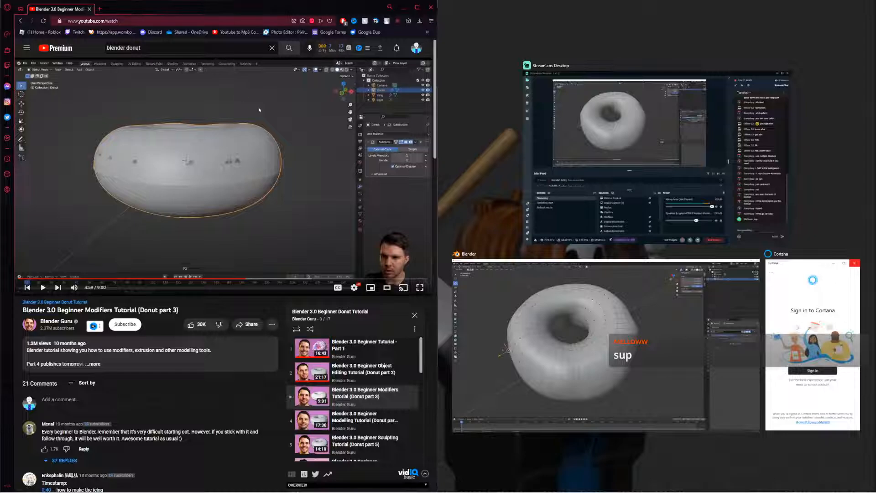
click(234, 11)
drag(234, 10, 0, 165)
key(super)
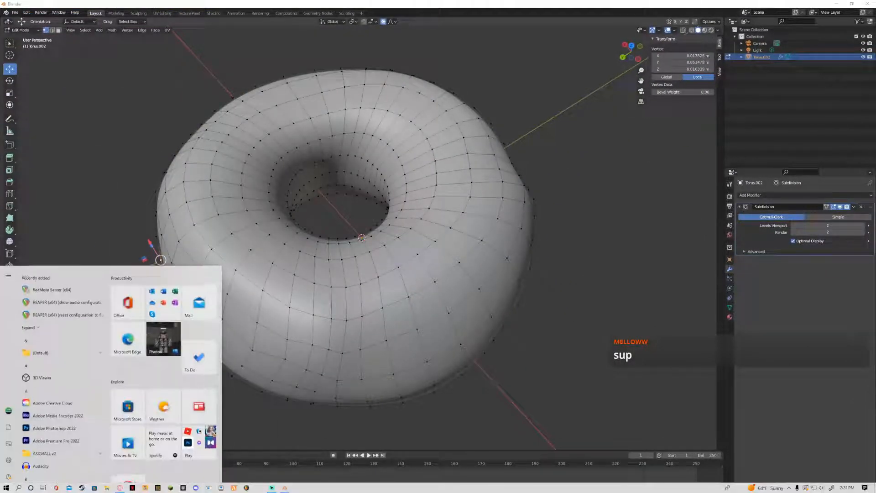
click(272, 488)
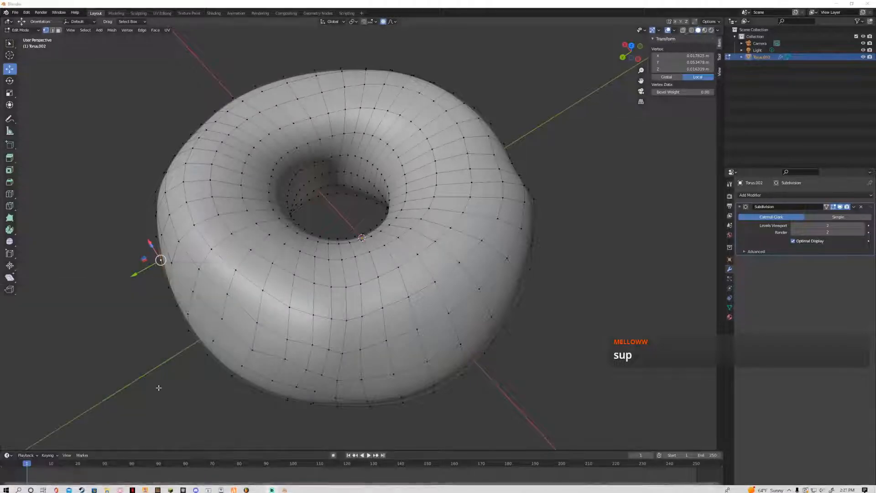
key(super)
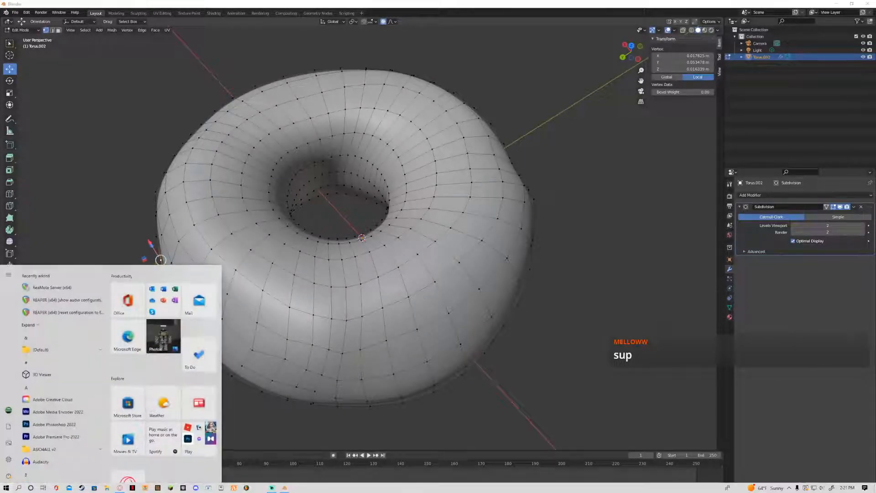
click(123, 487)
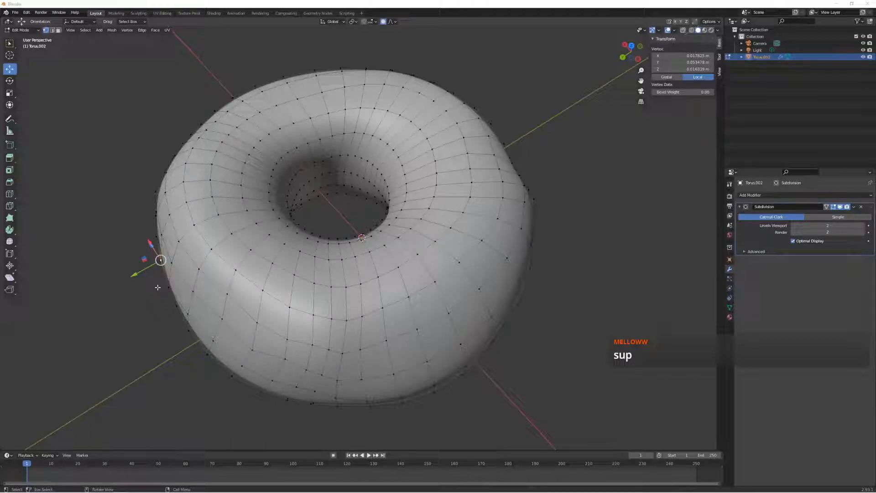
click(139, 296)
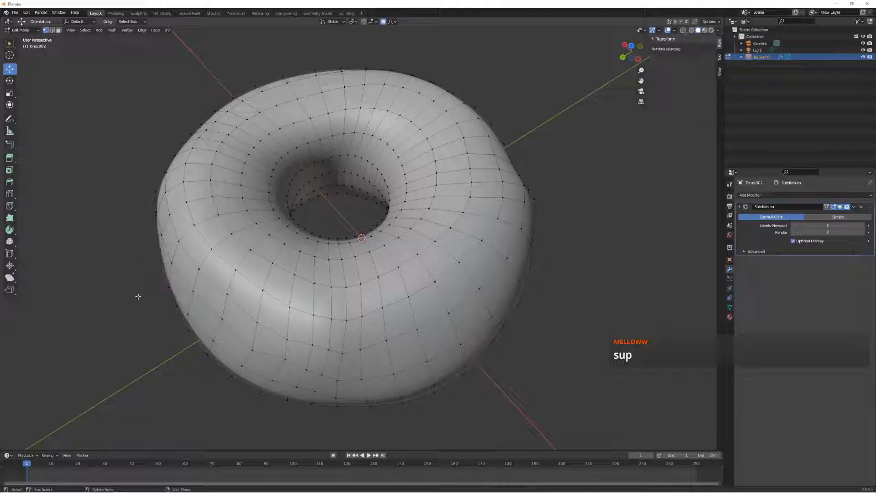
key(ctrl)
key(ctrl)
key(ctrl)
key(ctrl)
key(ctrl)
key(ctrl)
key(alt)
key(alt)
key(alt+z)
key(alt+z)
click(142, 295)
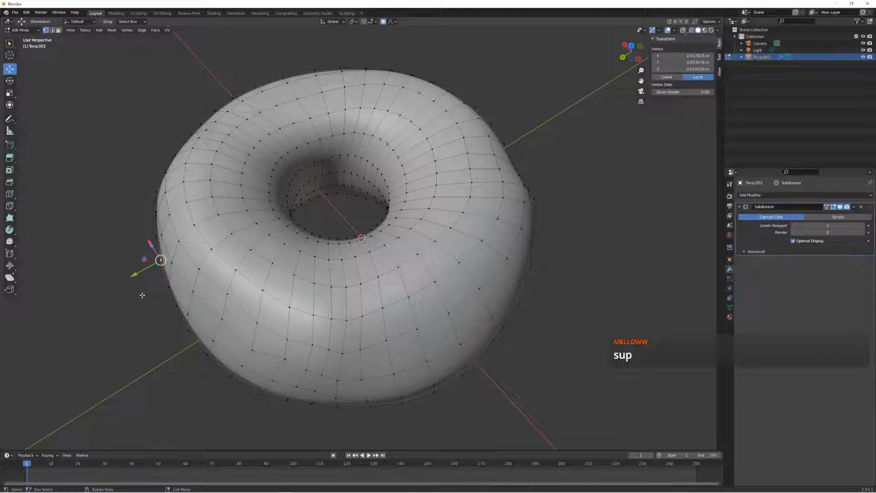
key(ctrl)
Bring the browser back beside the donut and run an image search for "blender hotkeys" in a new tab
key(super)
click(121, 488)
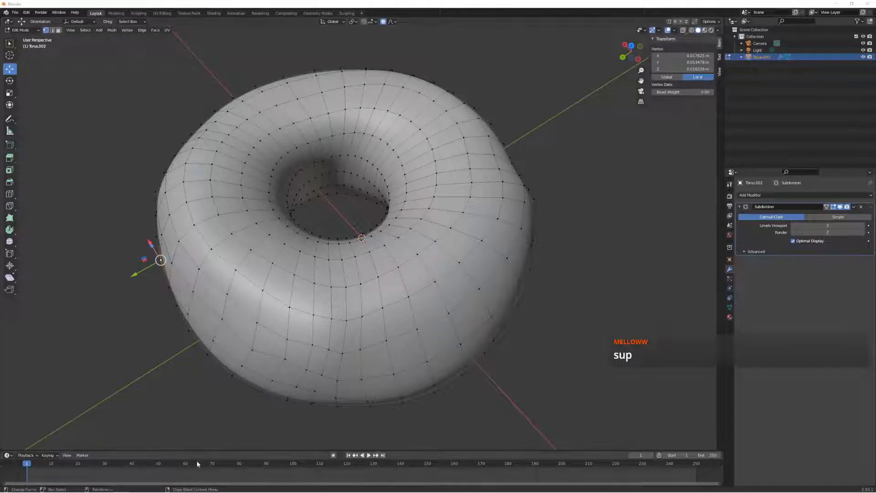
mouse_move(166, 488)
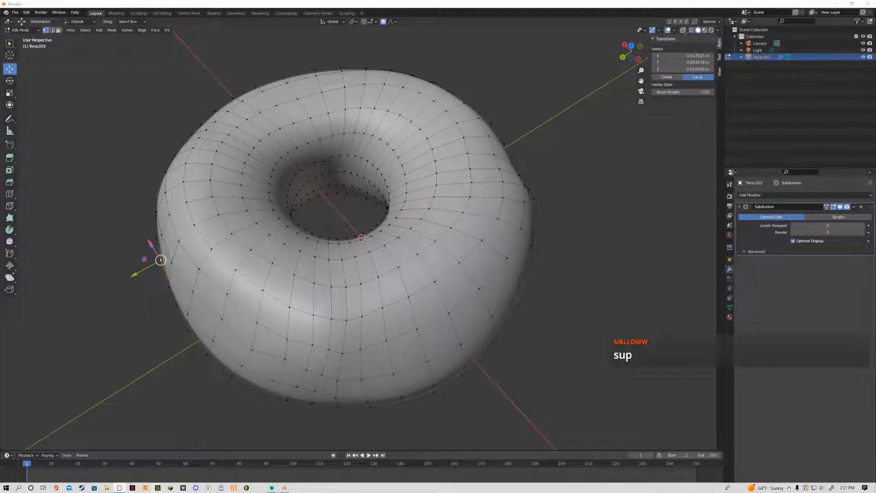
drag(0, 268, 384, 79)
click(199, 83)
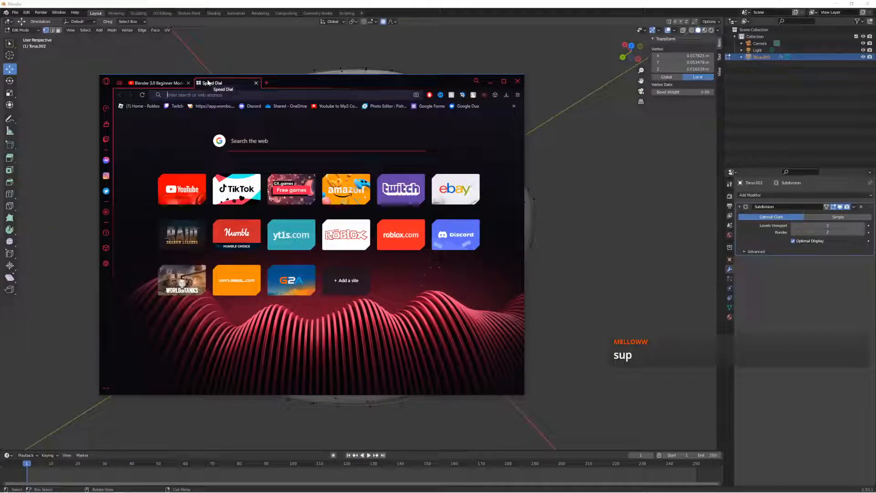
text(bledner hot)
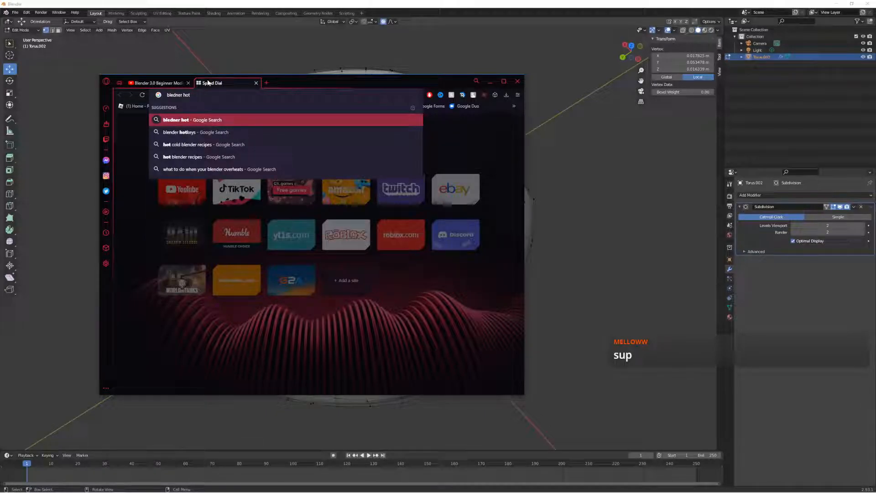
click(191, 132)
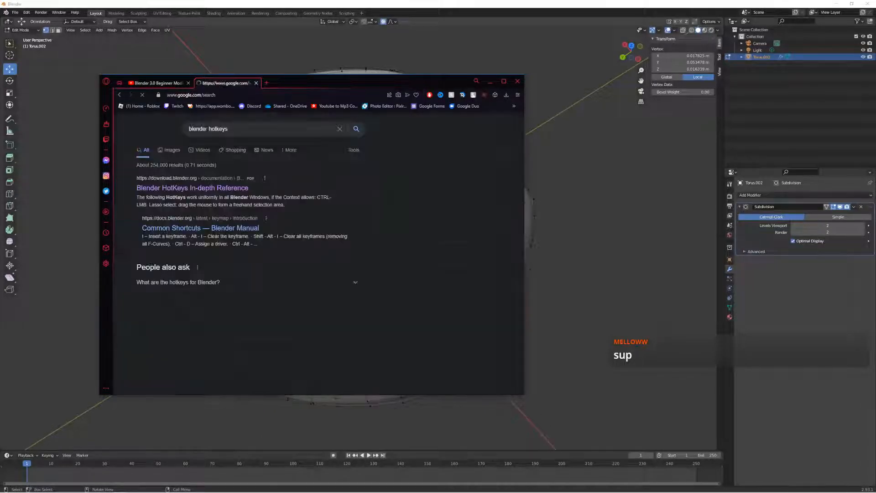
click(173, 151)
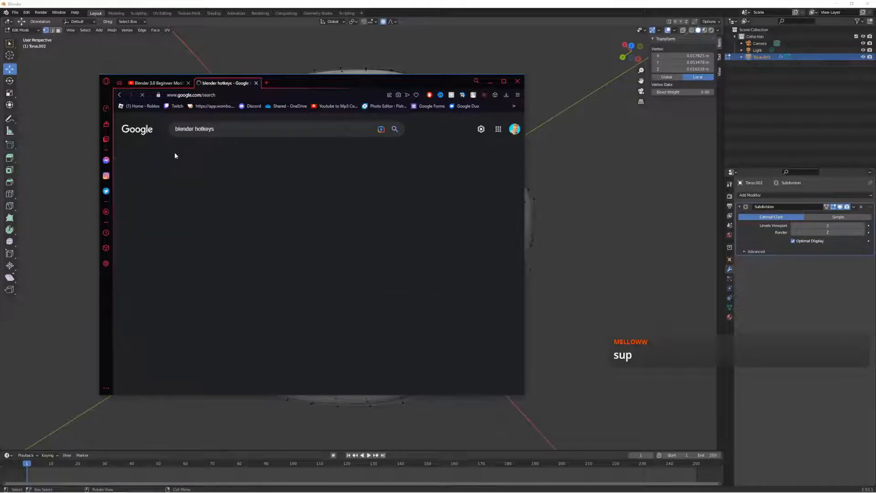
Preview the Blender shortcuts keyboard image and the KatsBits hotkey map chart in the image results
click(163, 198)
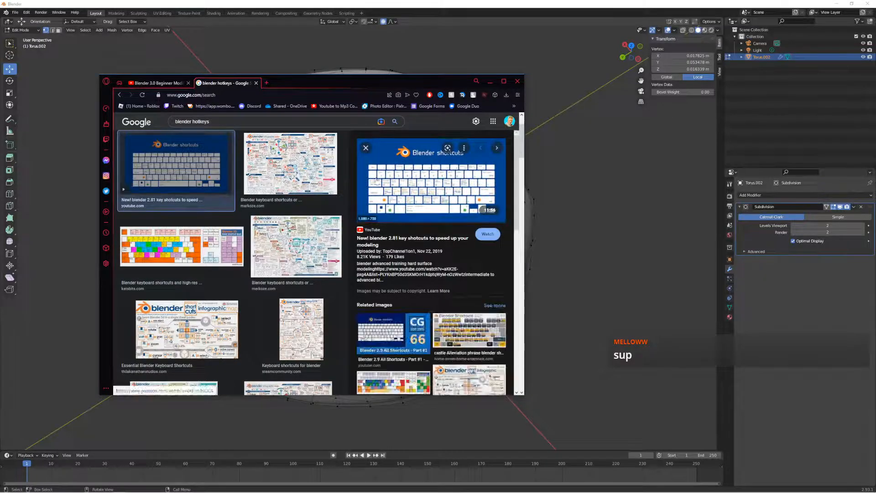
scroll(312, 199, up, 1)
click(204, 272)
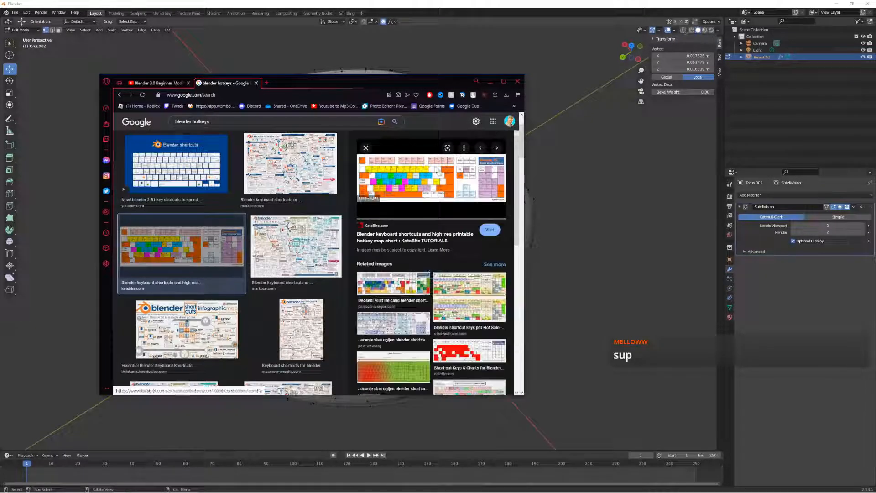
click(516, 95)
click(516, 95)
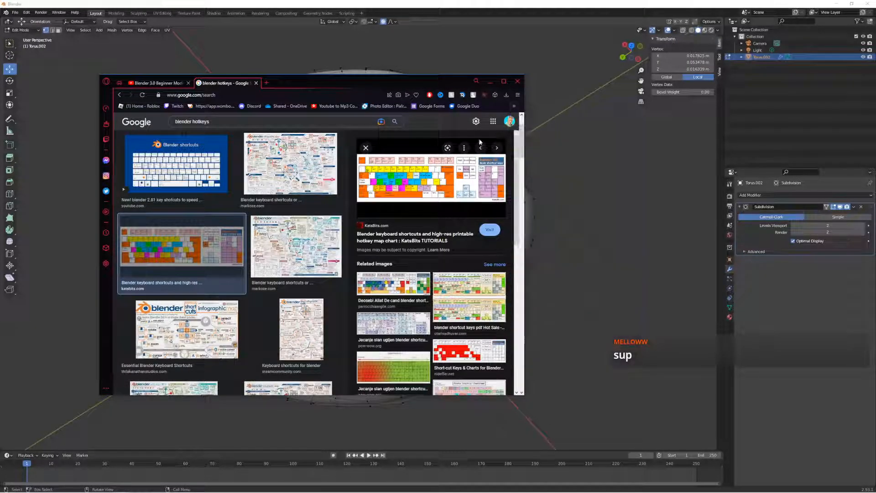
click(185, 184)
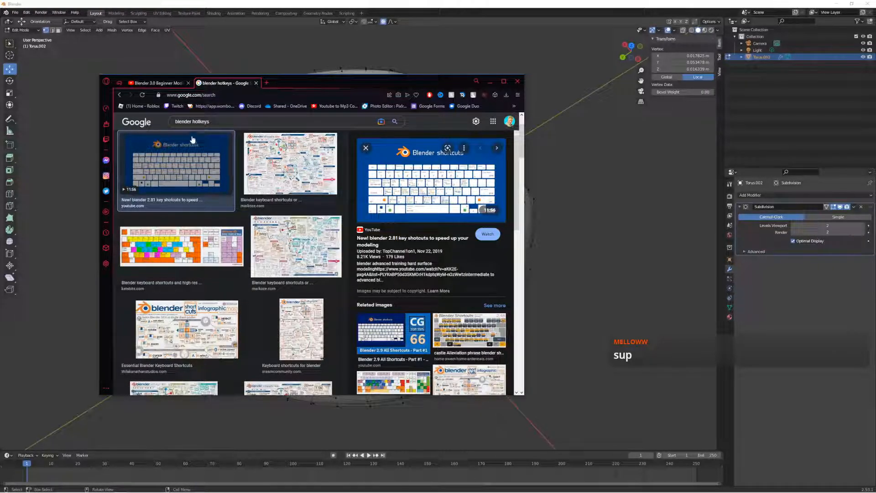
scroll(192, 139, up, 1)
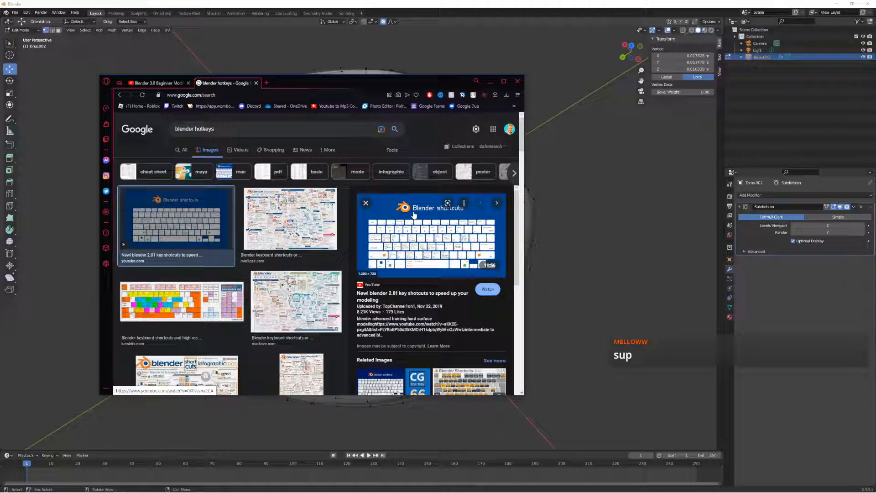
Try to save the Blender shortcuts keyboard picture from its Google Lens page, and return to the image results
drag(414, 215, 390, 216)
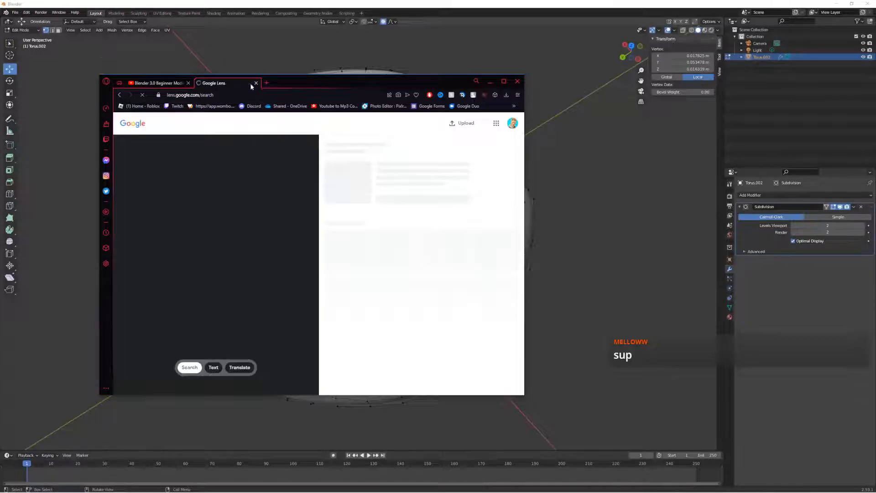
right_click(118, 95)
click(243, 305)
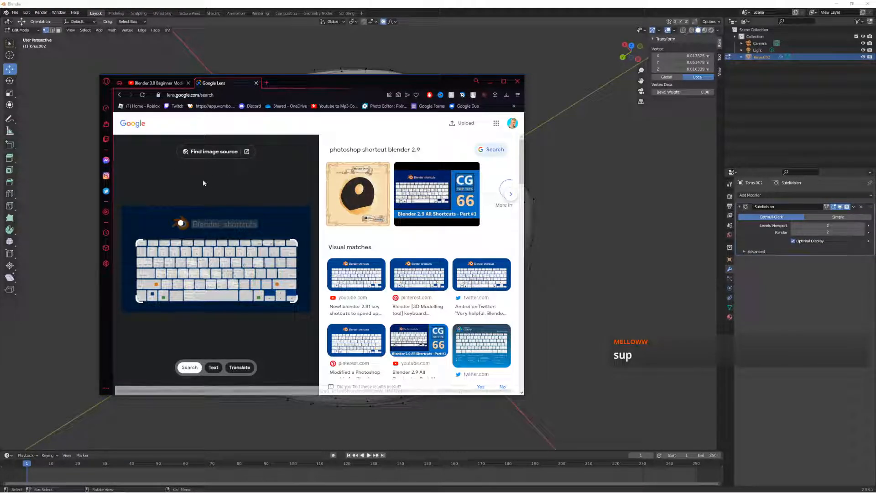
right_click(233, 292)
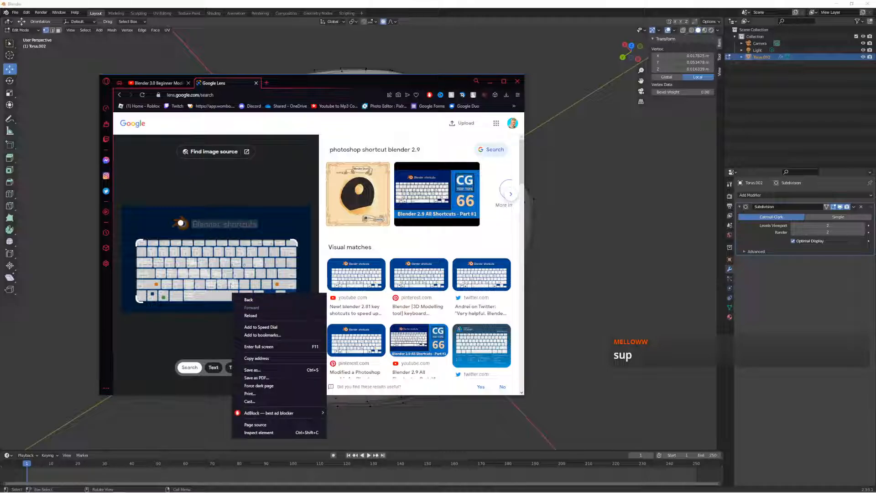
click(261, 368)
click(368, 246)
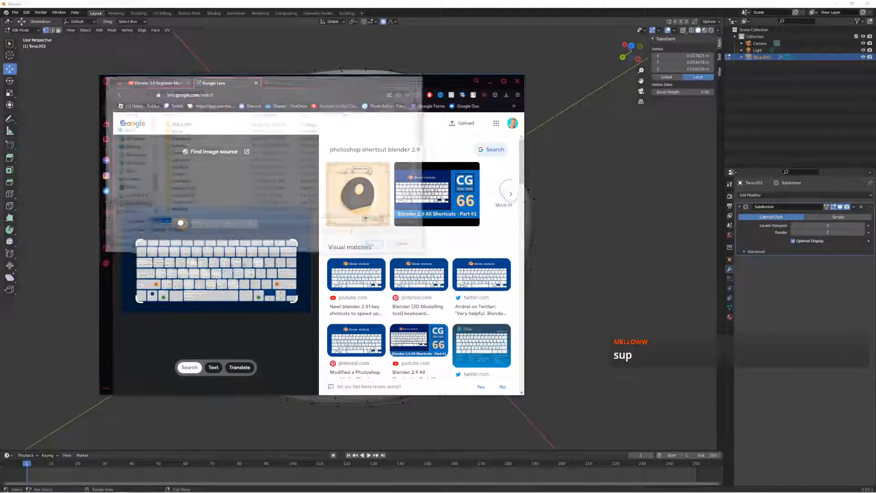
click(119, 96)
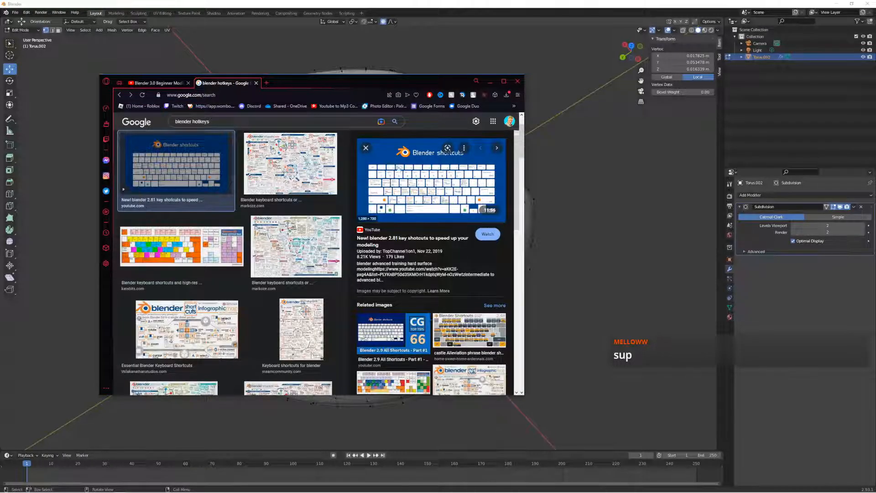
Save the previewed Blender shortcuts keyboard image as a JPEG on New Volume (D:)
right_click(410, 169)
click(438, 252)
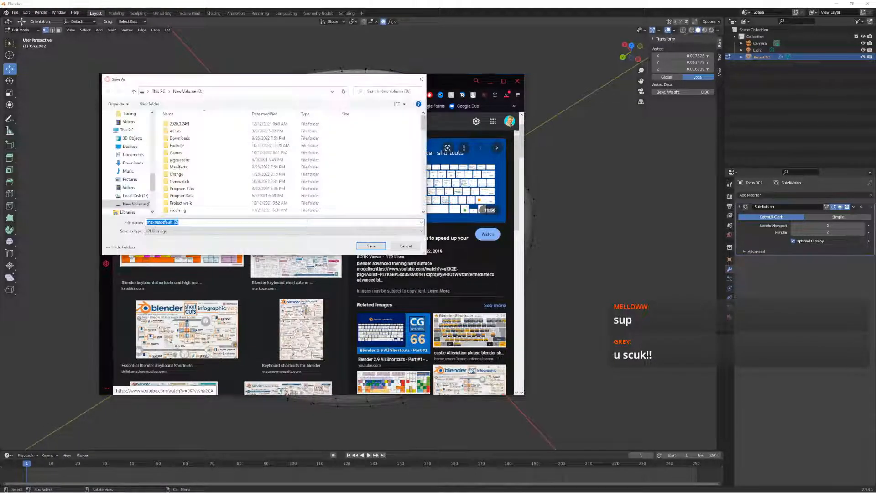
click(370, 246)
Open the Pixlr X photo editor in a new tab and close the hotkeys image search tab
click(266, 82)
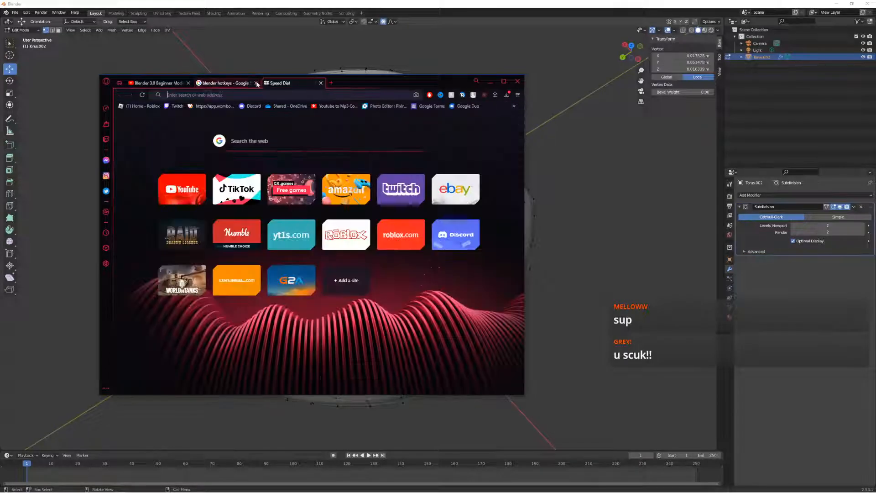
click(256, 83)
click(363, 108)
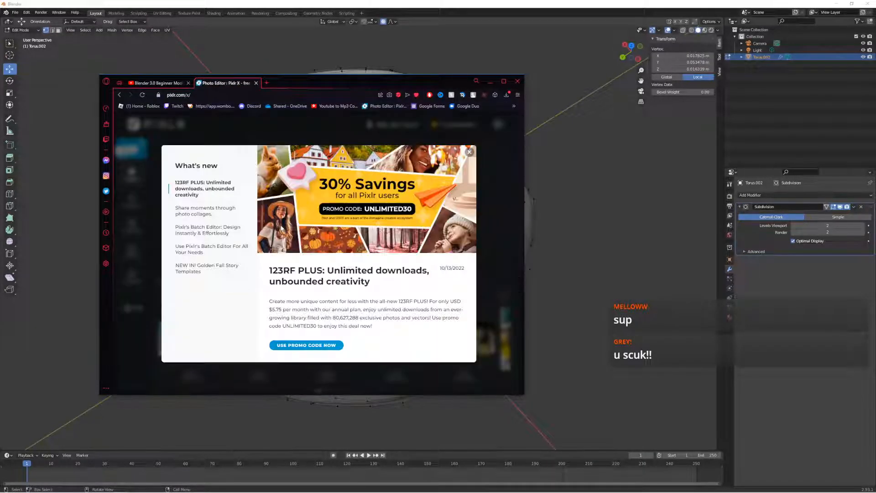
Dismiss the What's new announcement
click(470, 152)
click(317, 243)
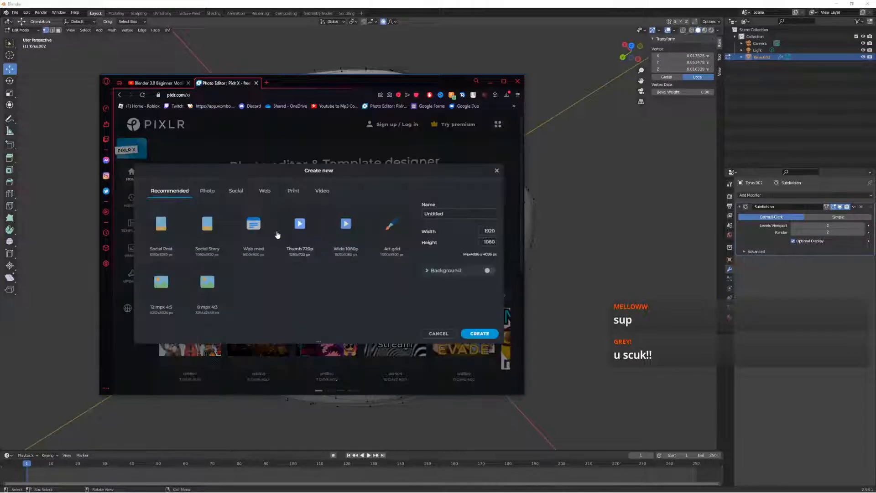
click(236, 191)
click(496, 171)
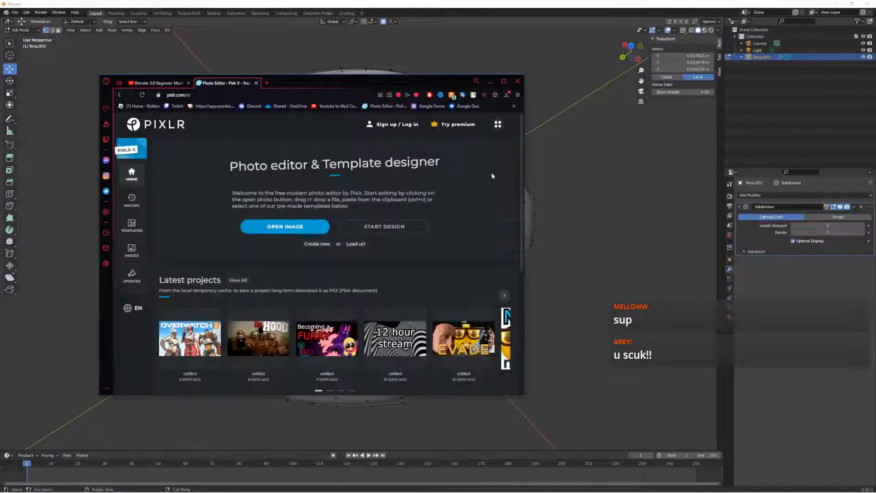
Open the saved Blender shortcuts keyboard image in the photo editor and examine the functions labelled on its keys up close
click(292, 225)
click(262, 275)
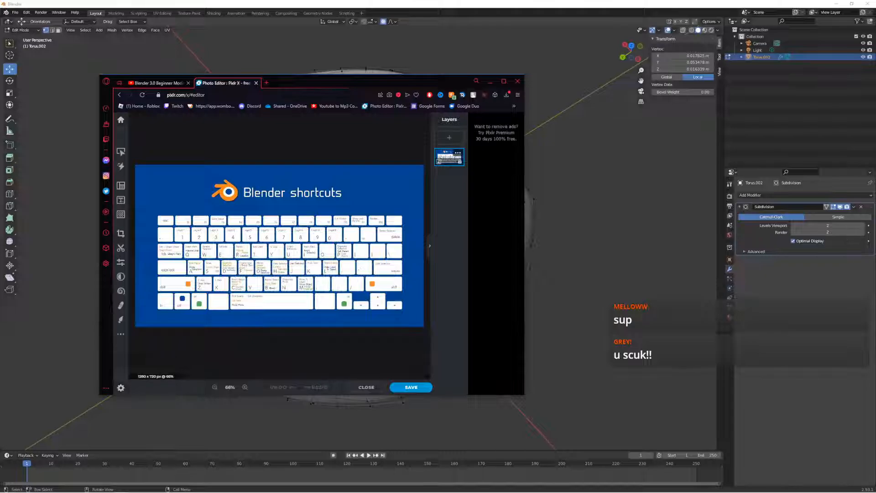
scroll(237, 288, up, 5)
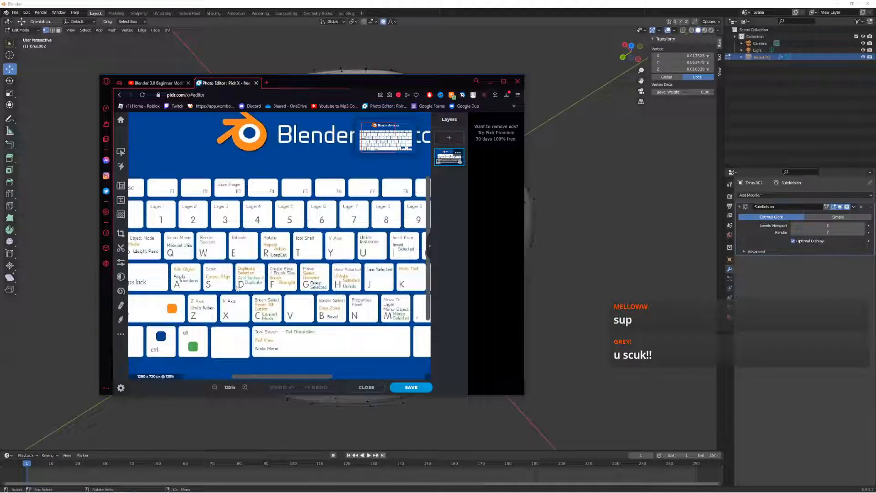
scroll(232, 288, down, 1)
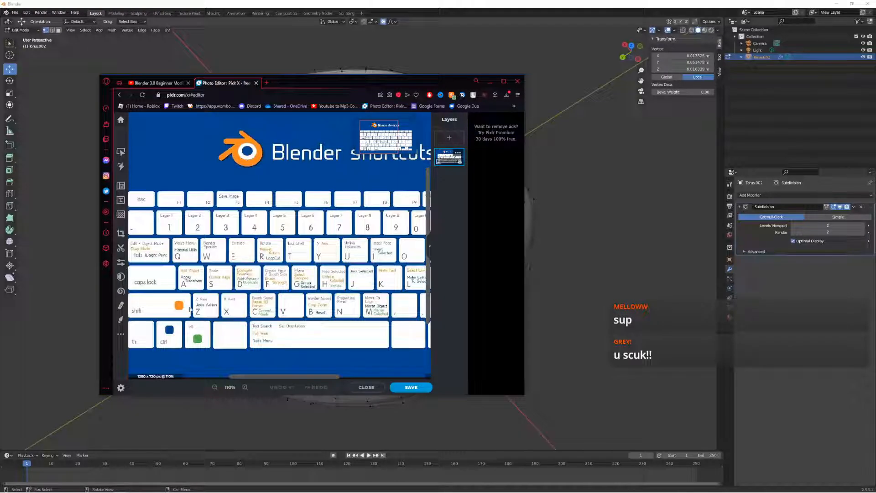
scroll(190, 309, up, 5)
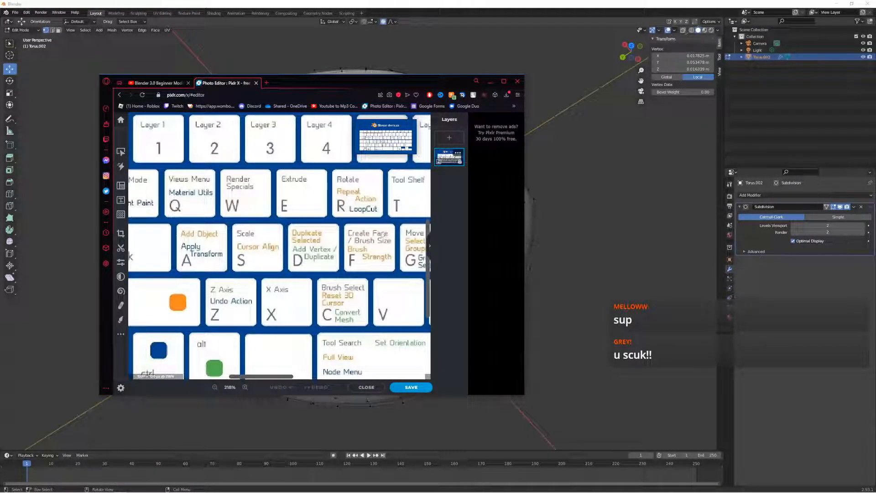
scroll(370, 237, down, 6)
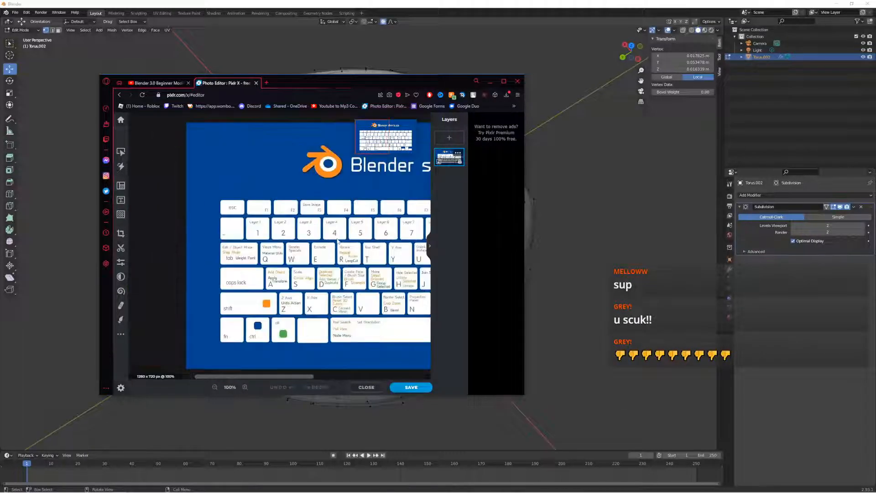
scroll(338, 240, up, 6)
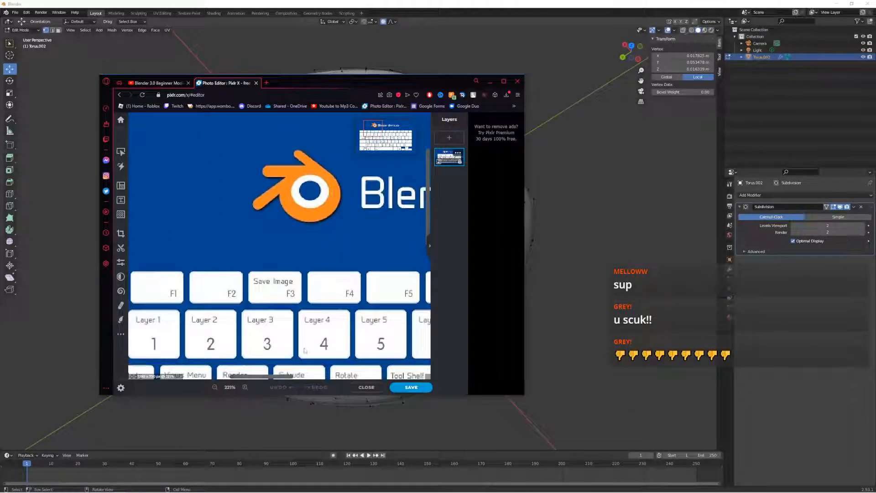
scroll(414, 272, down, 2)
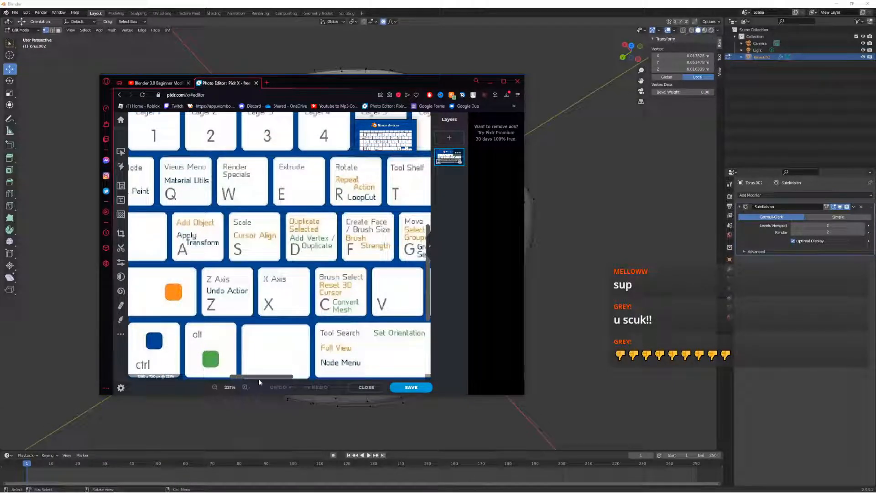
drag(264, 379, 247, 352)
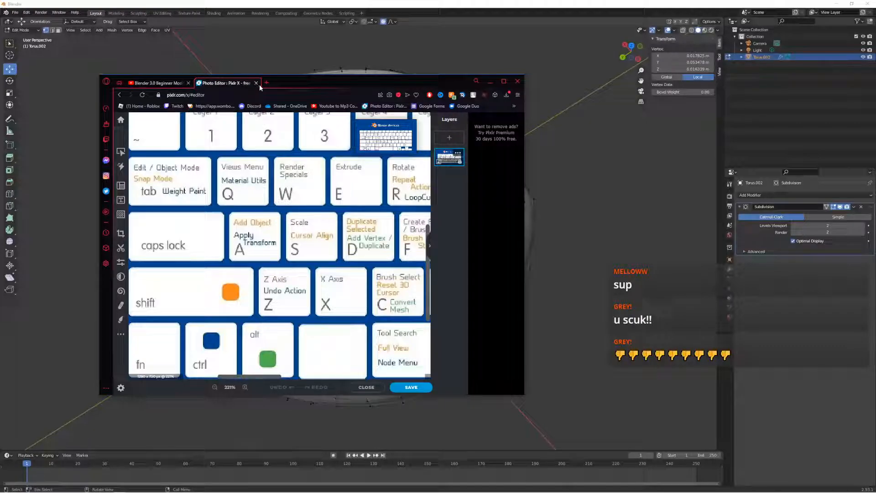
Close the photo editor tab and return to Blender with no donut vertices selected
click(255, 83)
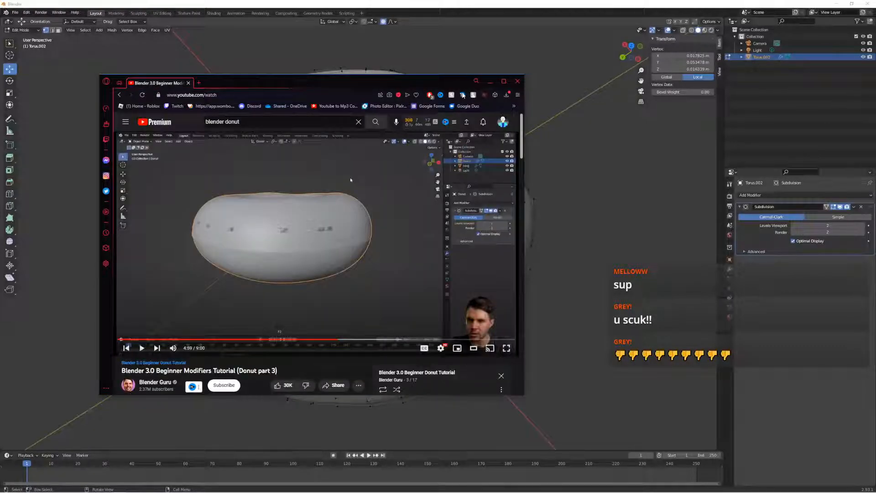
click(490, 83)
middle_drag(476, 132, 452, 151)
click(451, 97)
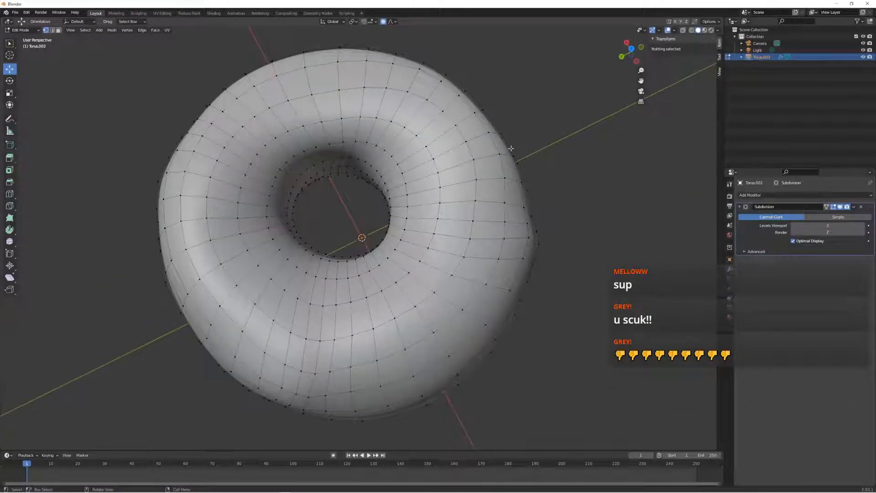
Inspect the donut mesh's profile in the right orthographic view and from a low angle
middle_drag(511, 149, 554, 102)
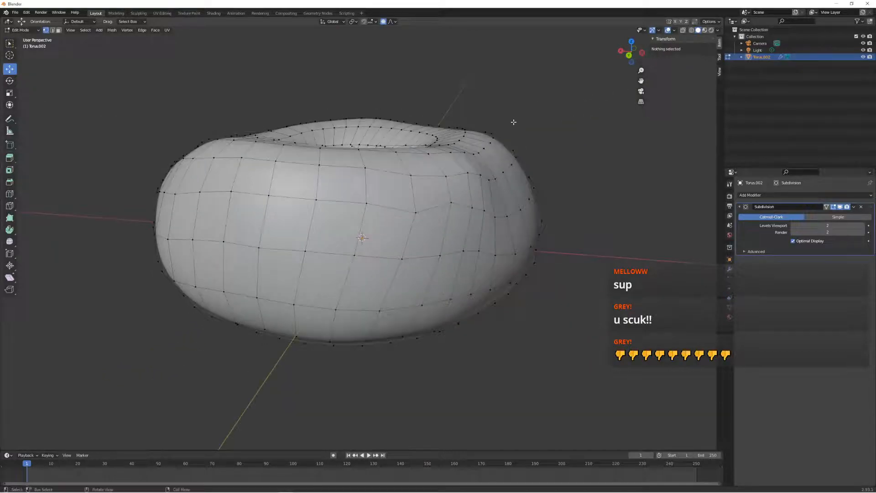
scroll(516, 119, up, 1)
scroll(524, 118, down, 2)
key(KP_3)
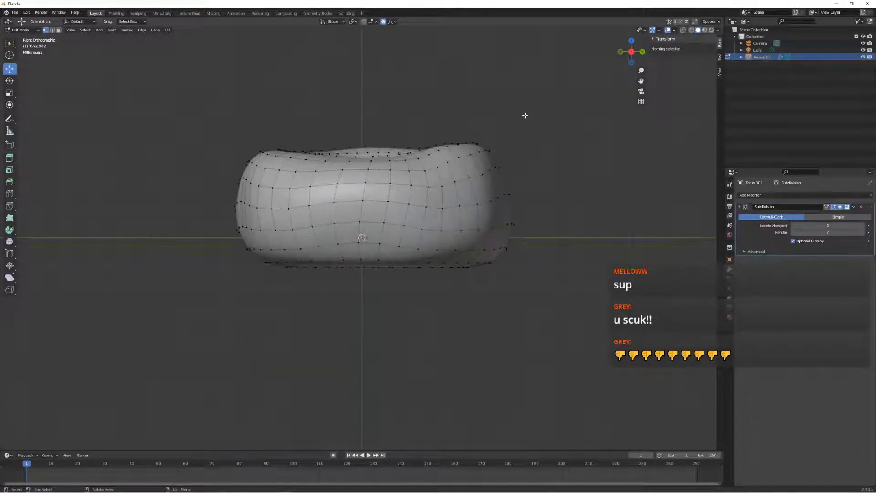
scroll(525, 115, up, 2)
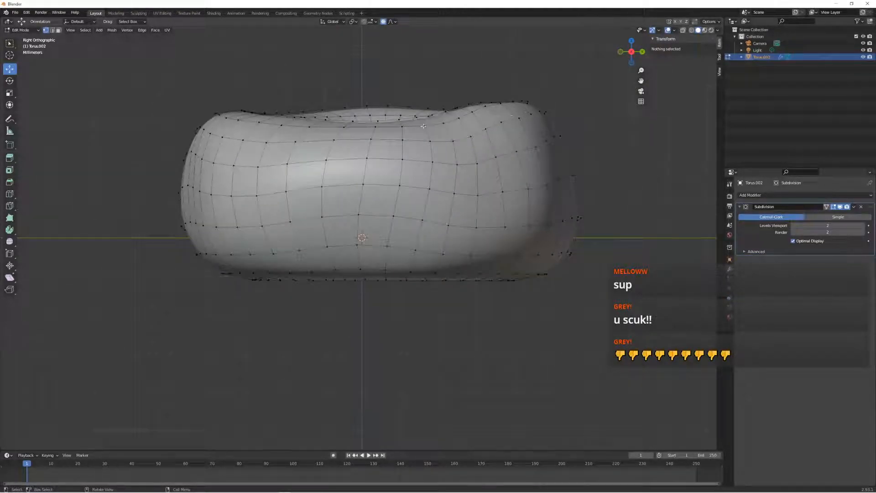
click(567, 175)
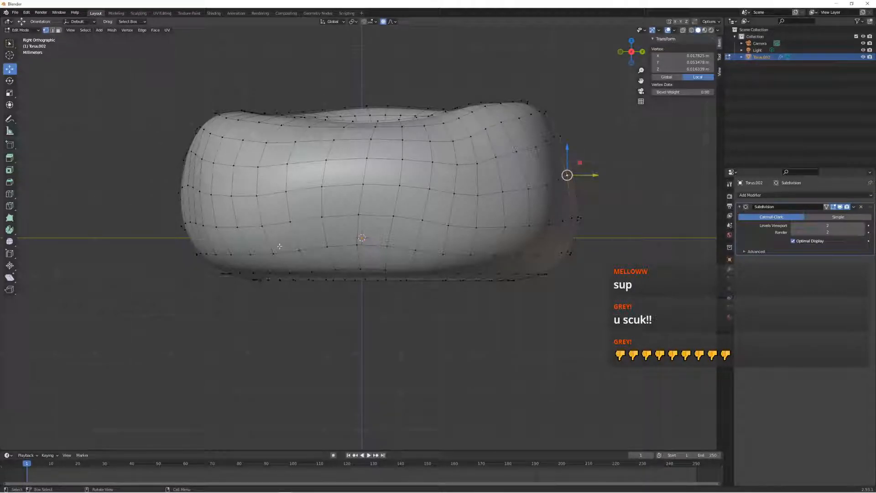
middle_drag(260, 280, 233, 318)
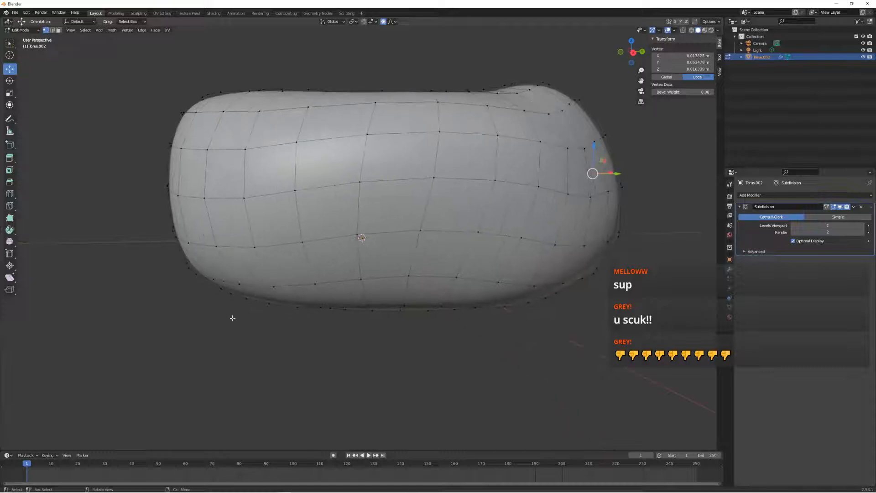
click(233, 318)
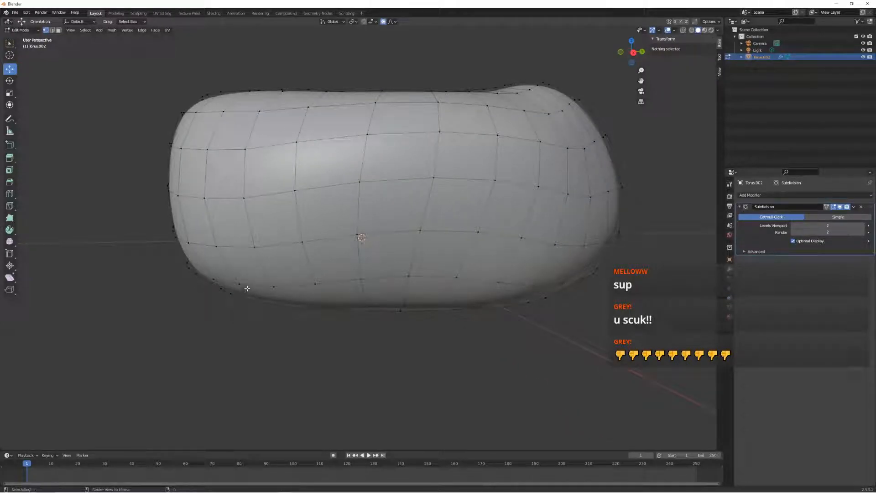
Select the vertices of the donut's entire upper half, front and back, with X-ray enabled
key(alt+z)
key(alt+z)
key(alt+z)
scroll(246, 173, down, 2)
drag(206, 107, 555, 215)
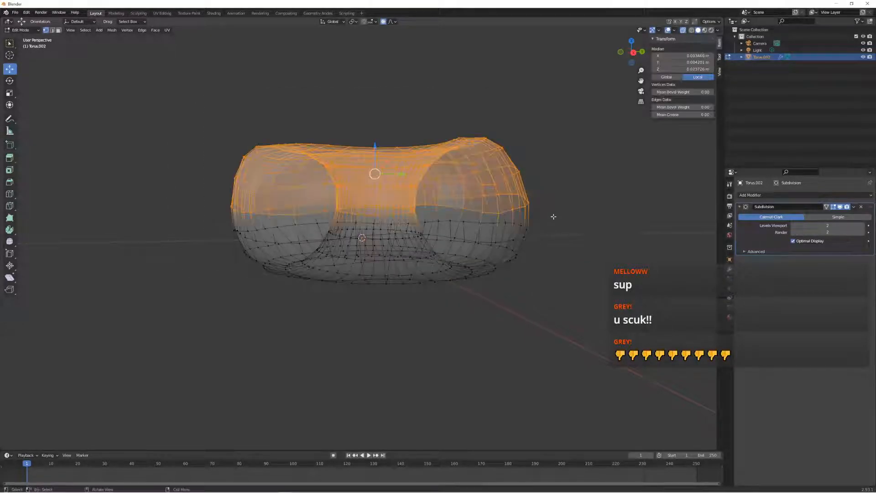
Separate the selected upper half into its own object and return to Object Mode
middle_drag(527, 213, 440, 235)
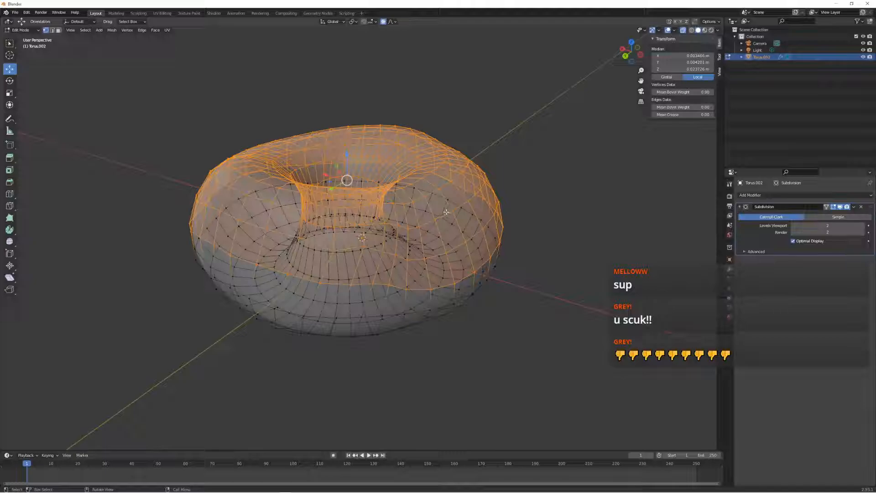
key(p)
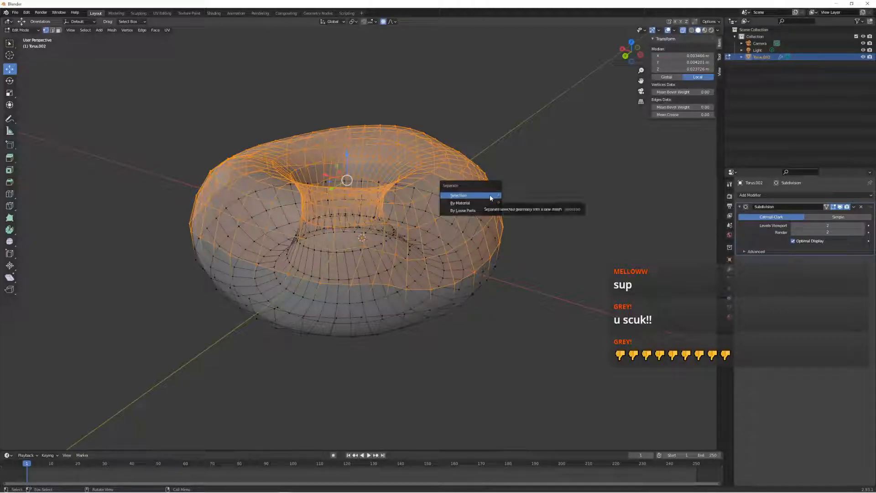
click(489, 195)
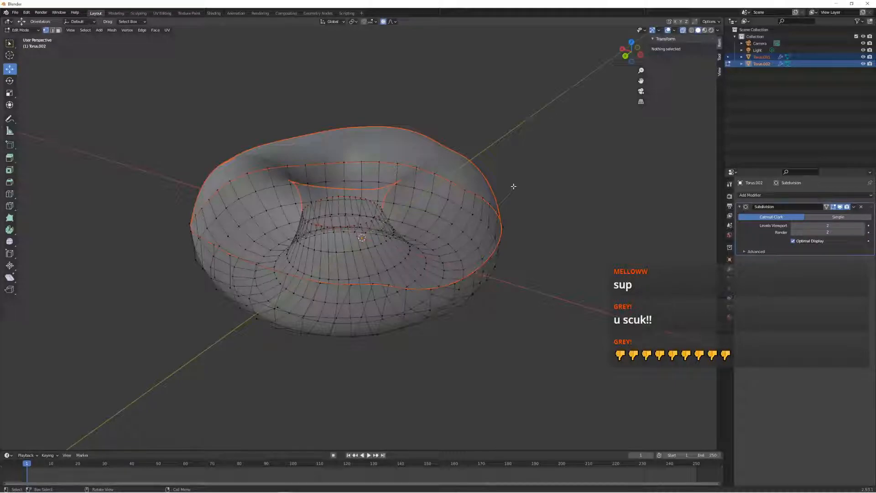
middle_drag(512, 188, 561, 162)
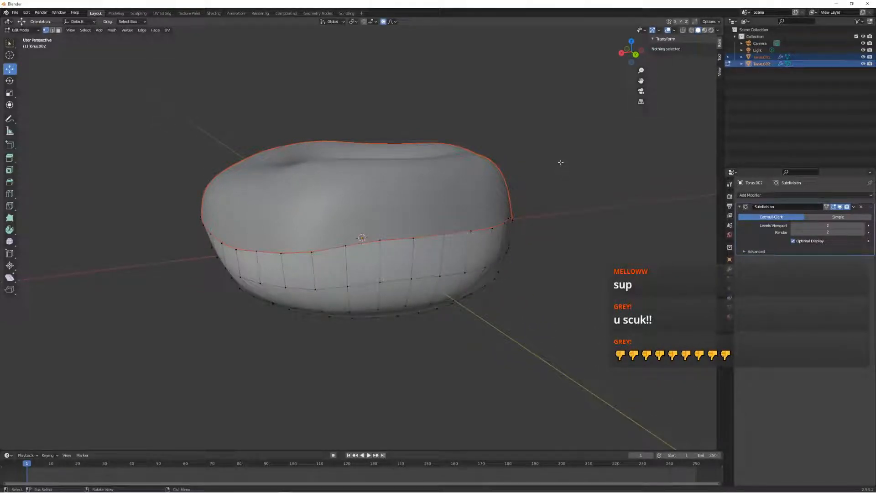
click(32, 30)
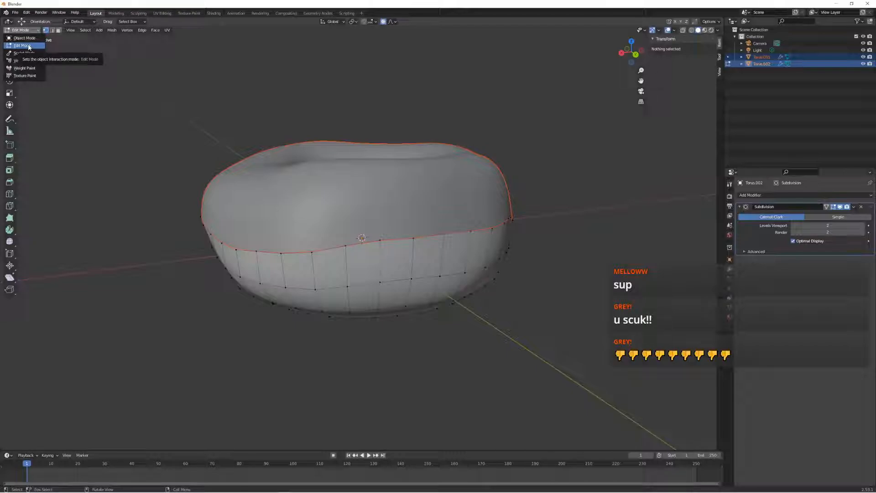
click(23, 38)
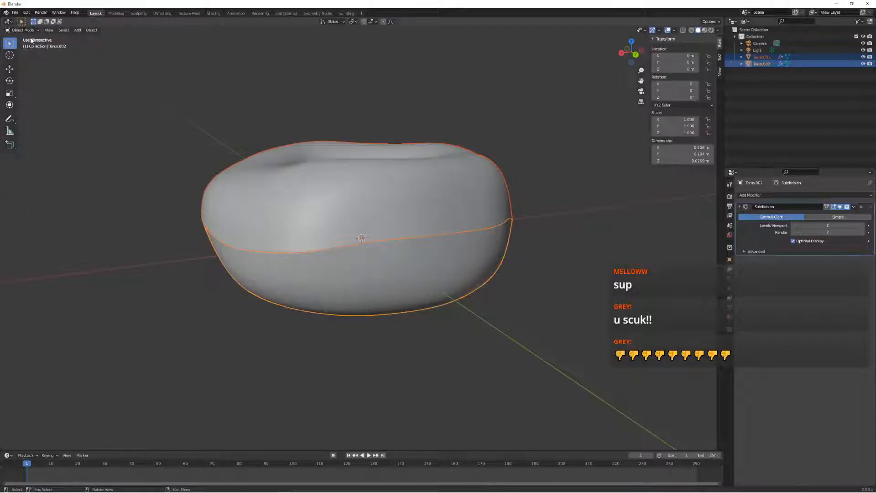
middle_drag(165, 131, 254, 135)
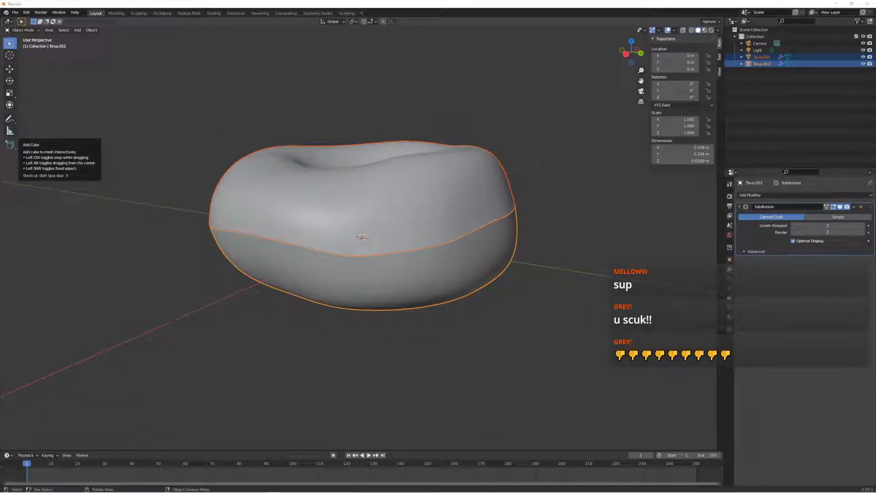
Bring up the browser window with the donut tutorial video and move it clear of the Blender window
key(super)
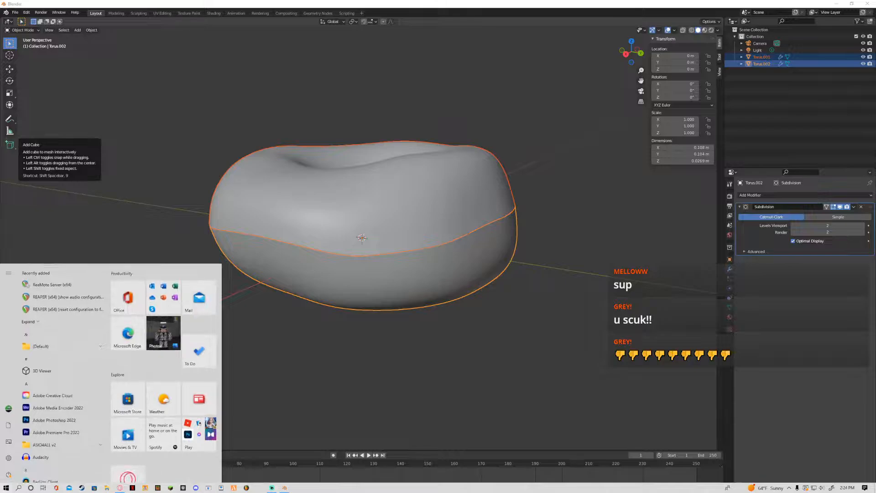
mouse_move(120, 487)
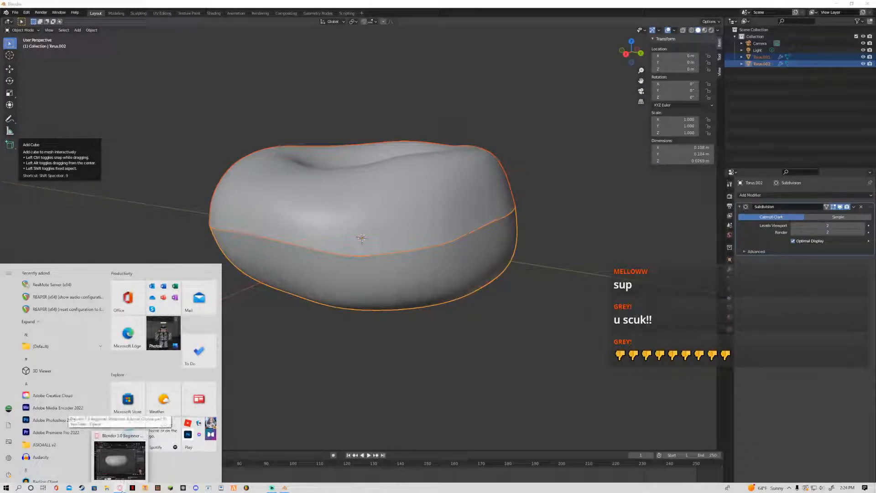
click(121, 461)
drag(274, 78, 0, 152)
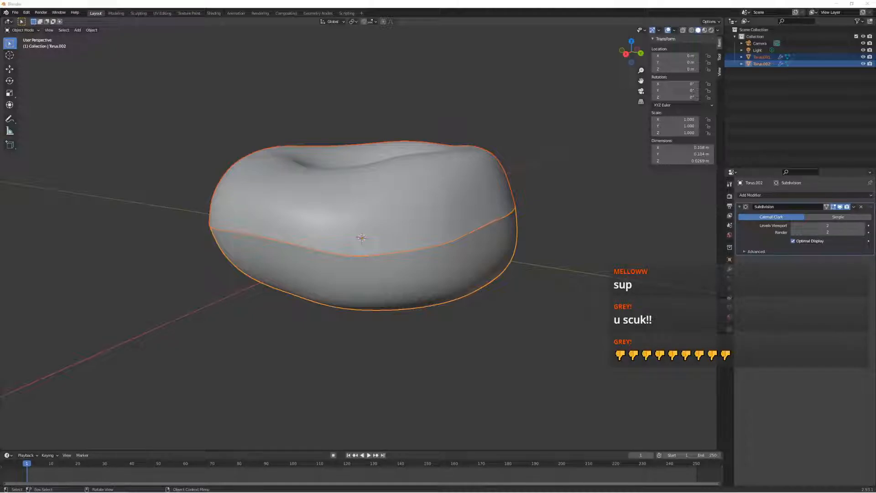
Clear the object selection and select only the separated upper half of the donut
click(46, 305)
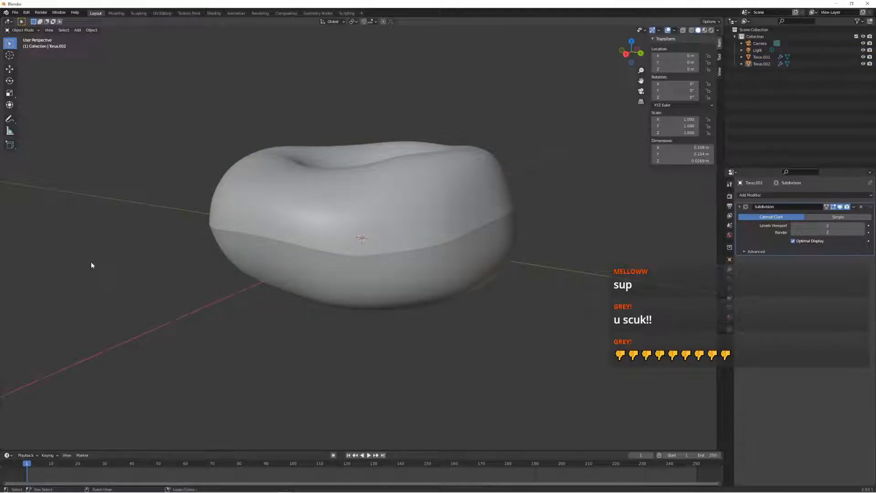
key(ctrl+l)
click(245, 229)
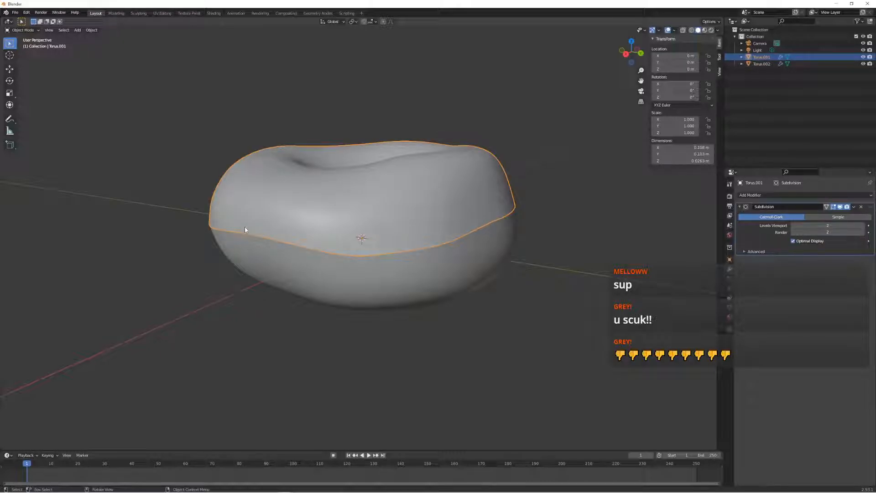
middle_drag(244, 227, 227, 202)
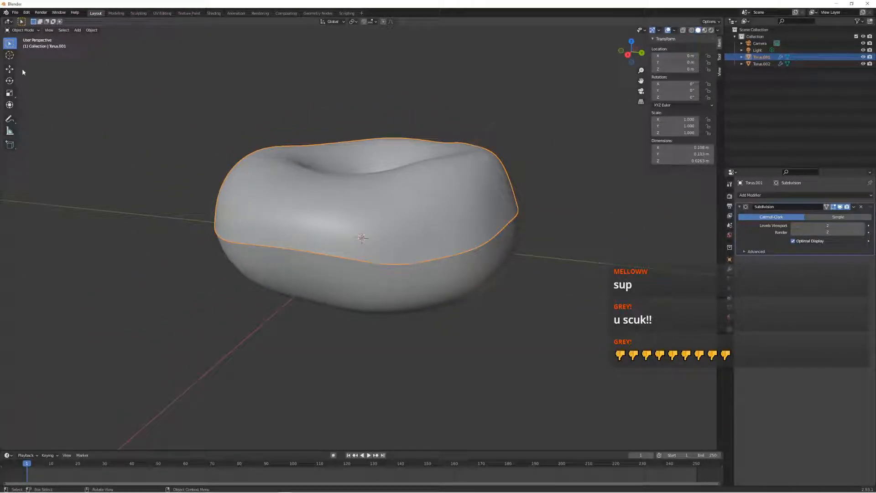
Try lifting the separated upper half about 0.037 m along Z with the Move tool, and undo the move
click(10, 69)
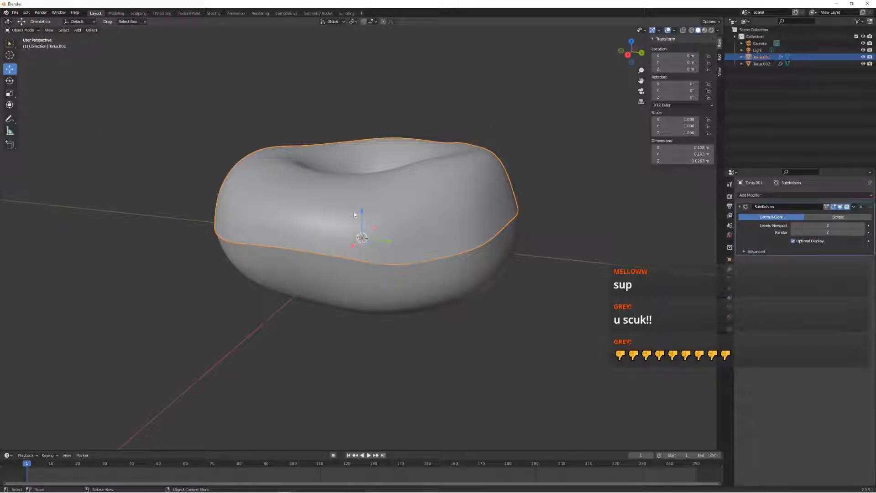
drag(354, 214, 372, 121)
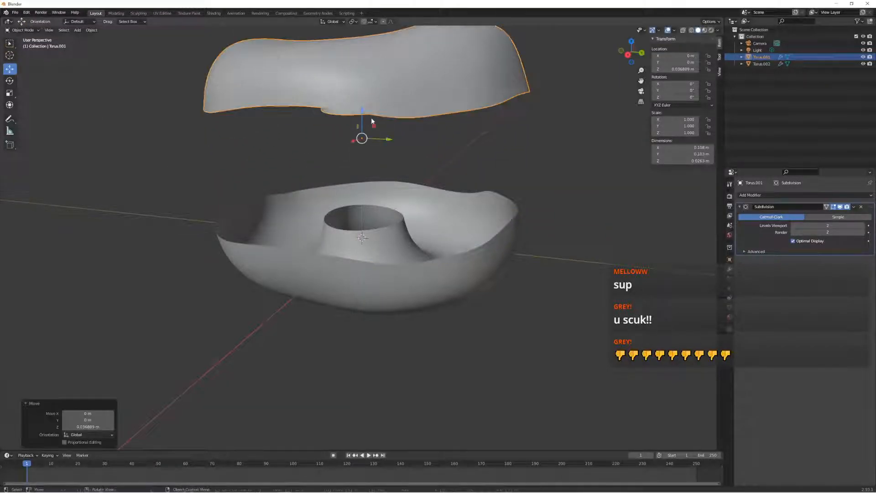
key(ctrl+z)
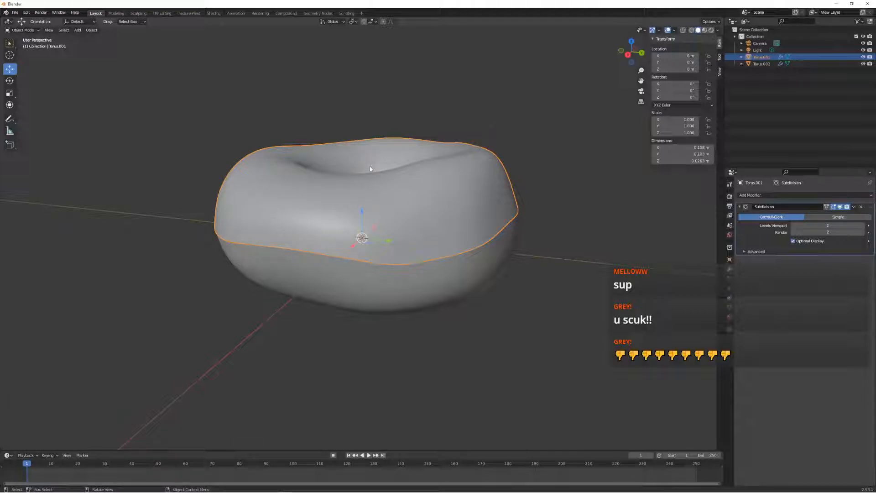
mouse_move(370, 169)
middle_down()
mouse_move(371, 137)
mouse_move(387, 164)
middle_up()
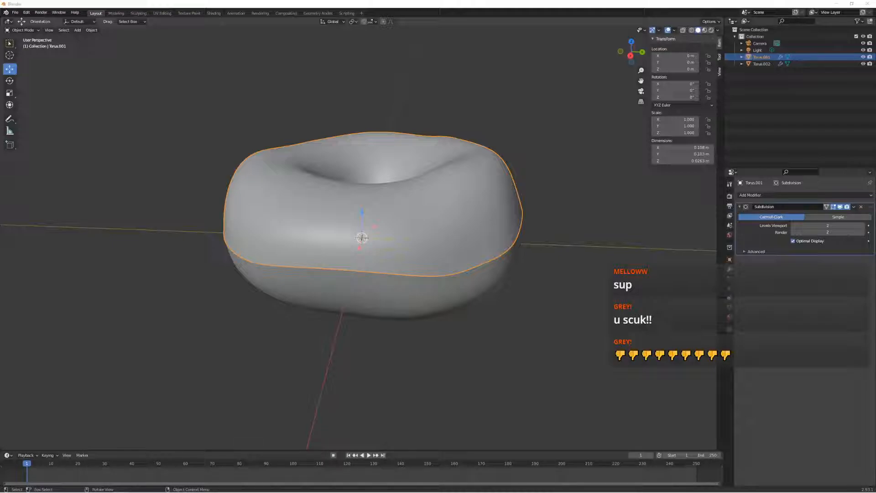
right_click(377, 232)
click(51, 32)
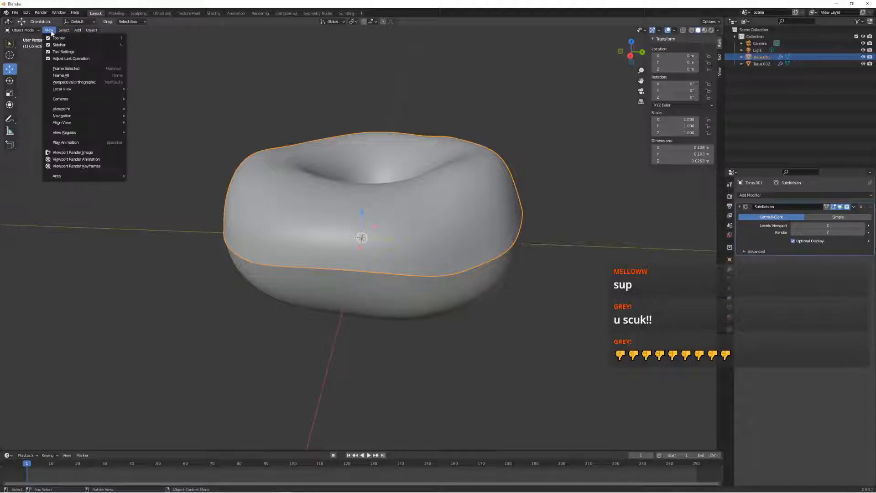
mouse_move(77, 32)
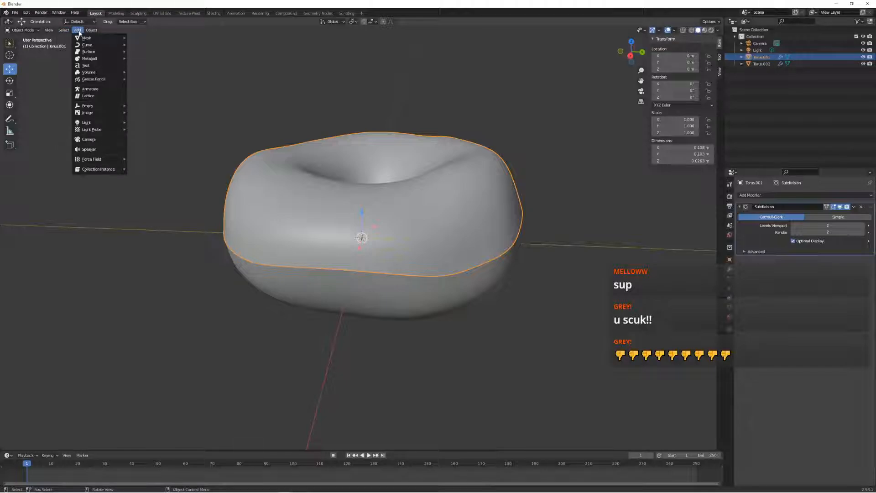
click(55, 13)
mouse_move(23, 16)
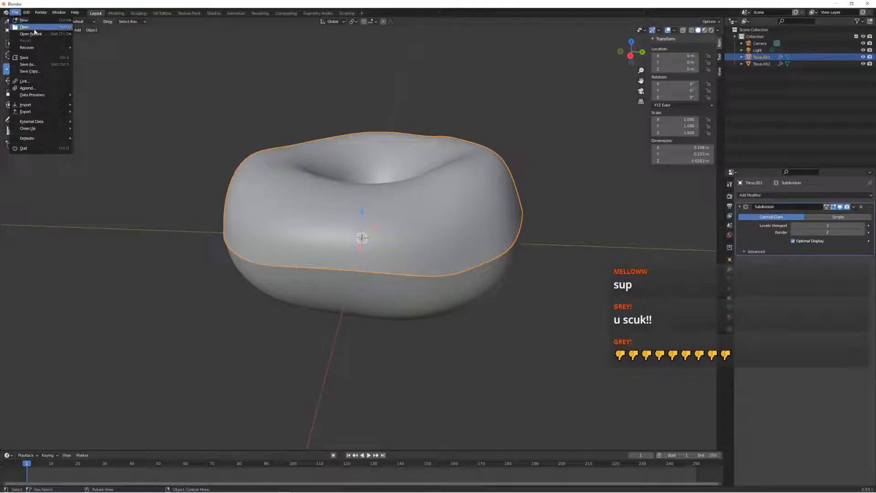
click(66, 32)
mouse_move(55, 32)
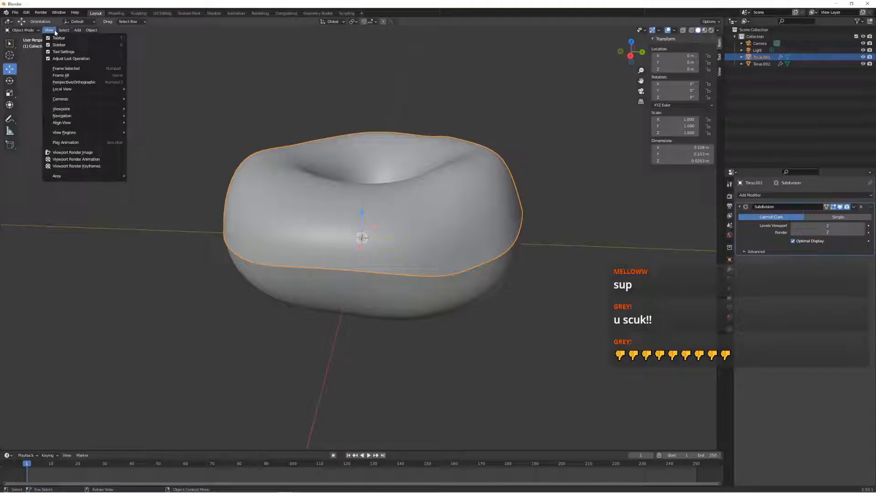
mouse_move(96, 31)
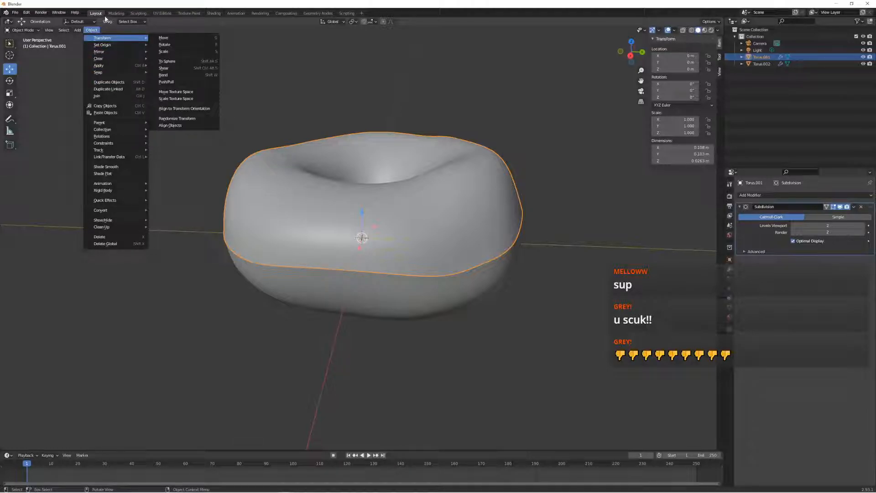
click(90, 21)
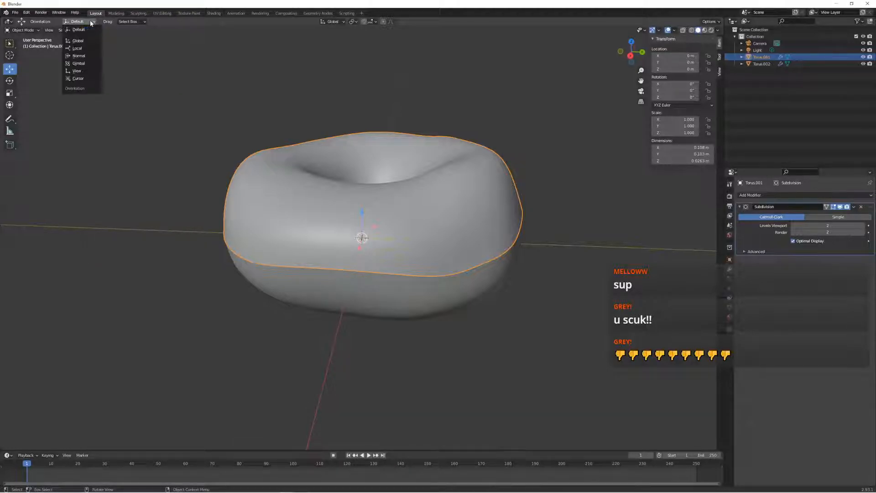
right_click(425, 224)
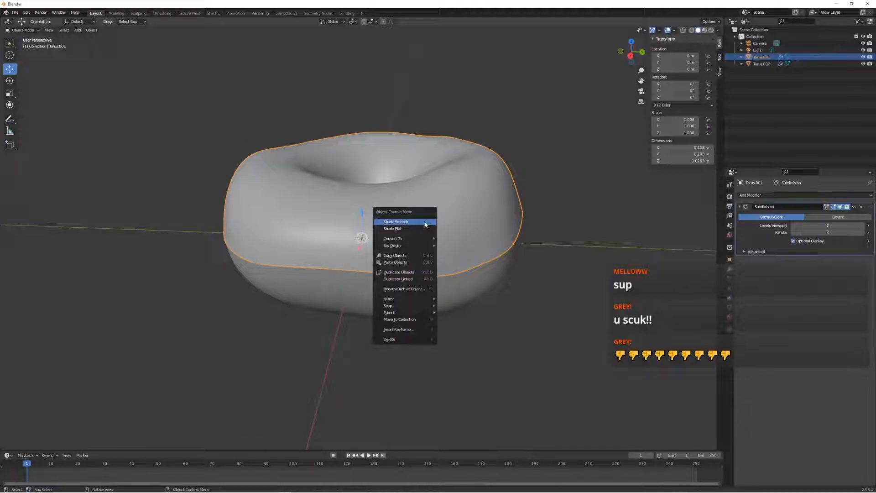
Copy the separated upper half of the donut and paste a duplicate of it into the collection
right_click(763, 61)
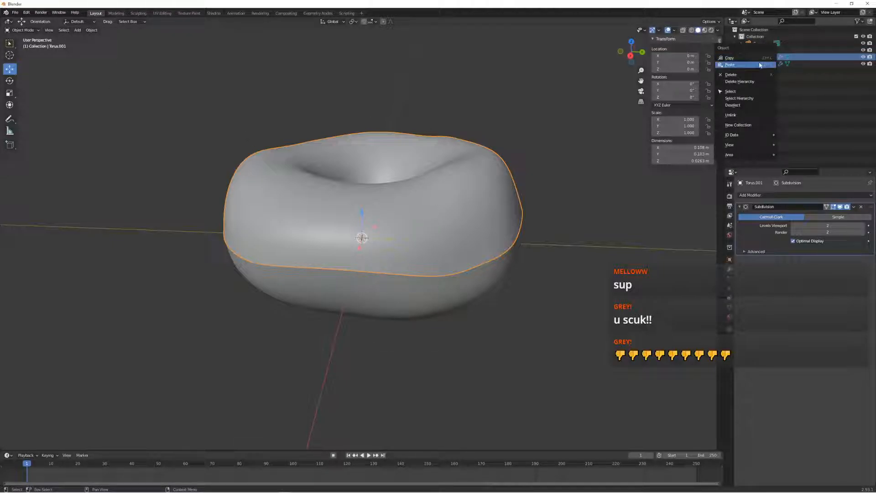
right_click(798, 60)
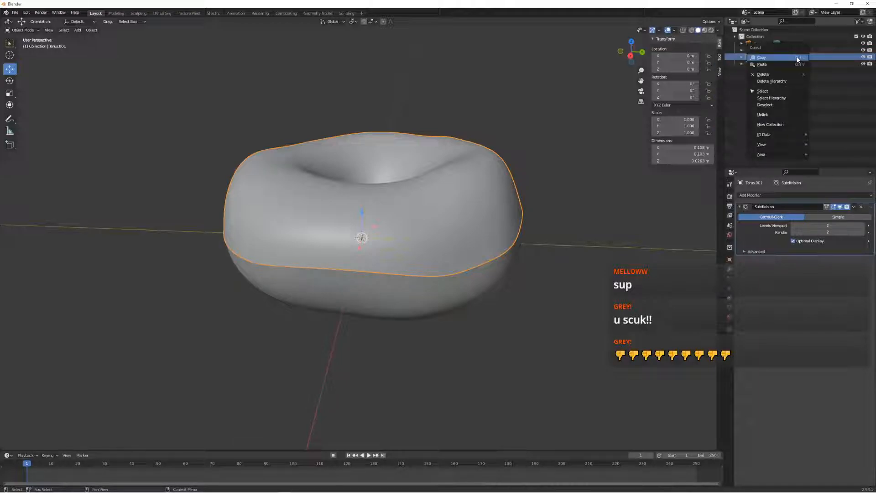
click(798, 57)
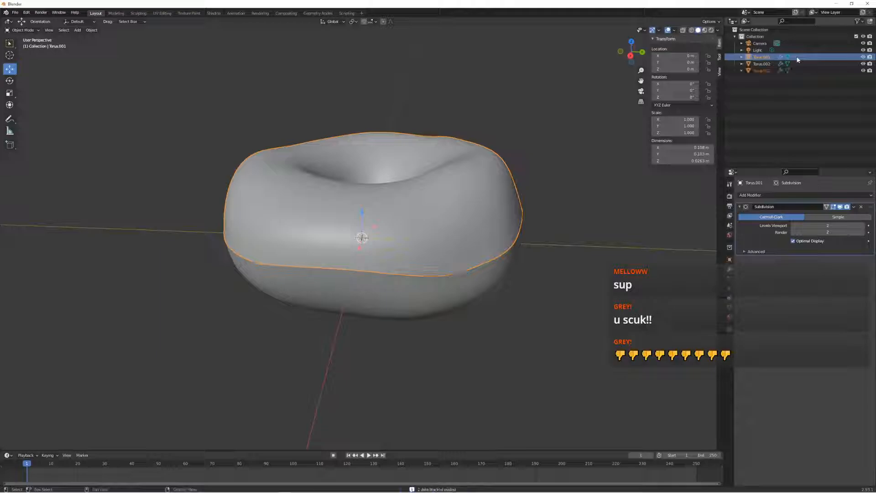
key(ctrl+v)
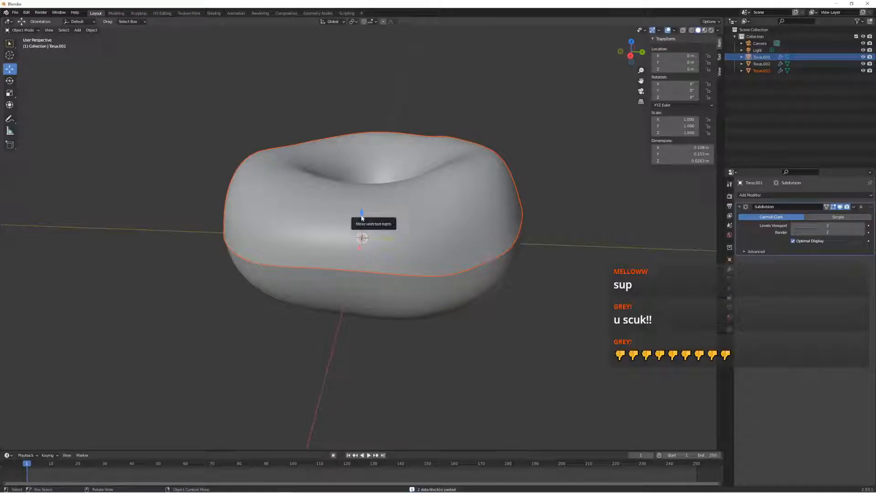
Try lifting the pasted duplicate about 0.063 m along Z, and undo the move
drag(361, 214, 421, 54)
scroll(432, 142, up, 1)
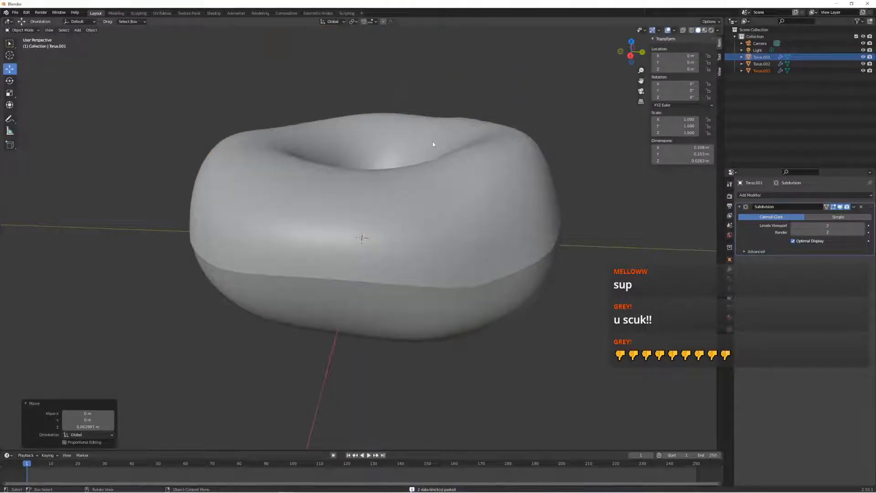
mouse_move(432, 142)
middle_down()
mouse_move(444, 113)
mouse_move(441, 129)
middle_up()
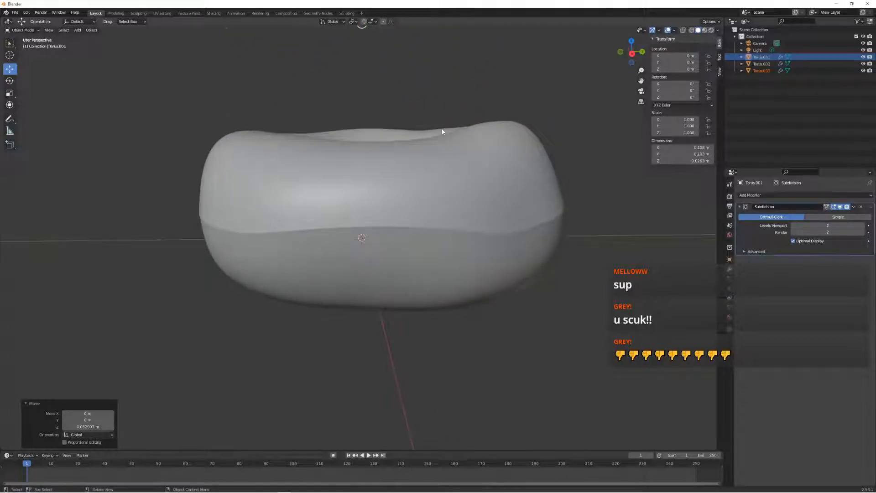
scroll(442, 131, down, 1)
middle_drag(443, 101, 447, 120)
click(445, 124)
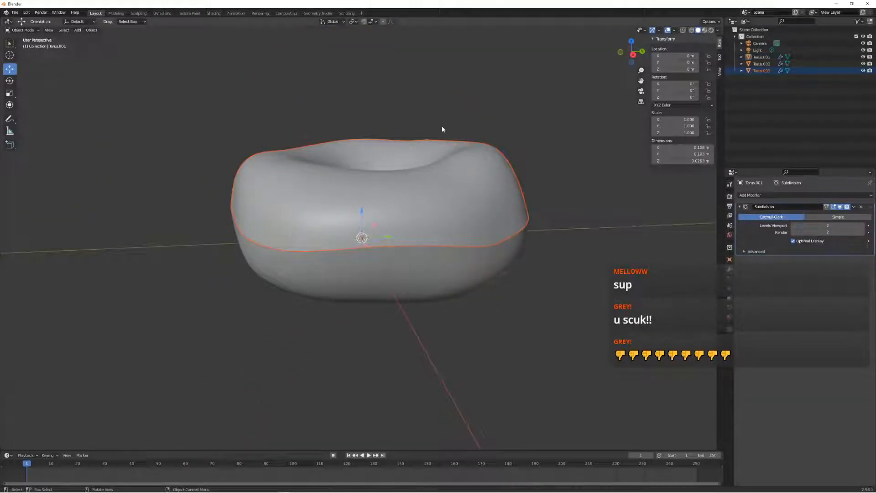
Select the original upper half of the donut, try lifting it along Z, and undo the move
click(472, 120)
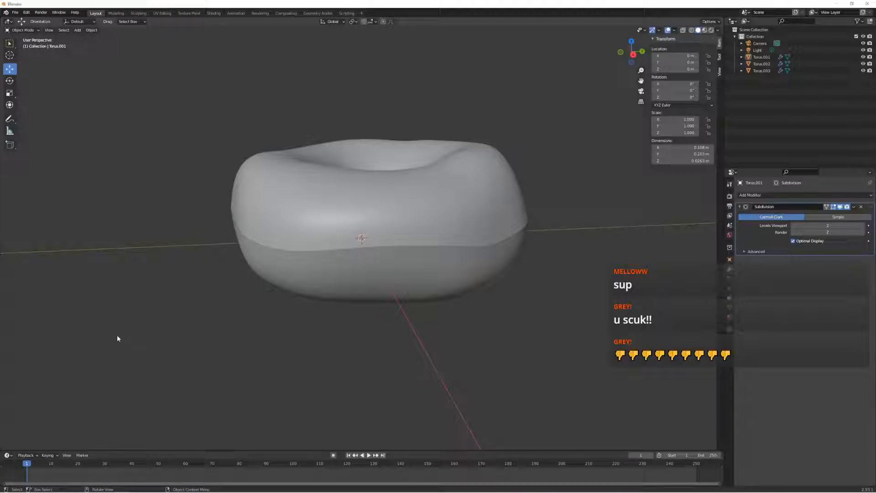
click(317, 234)
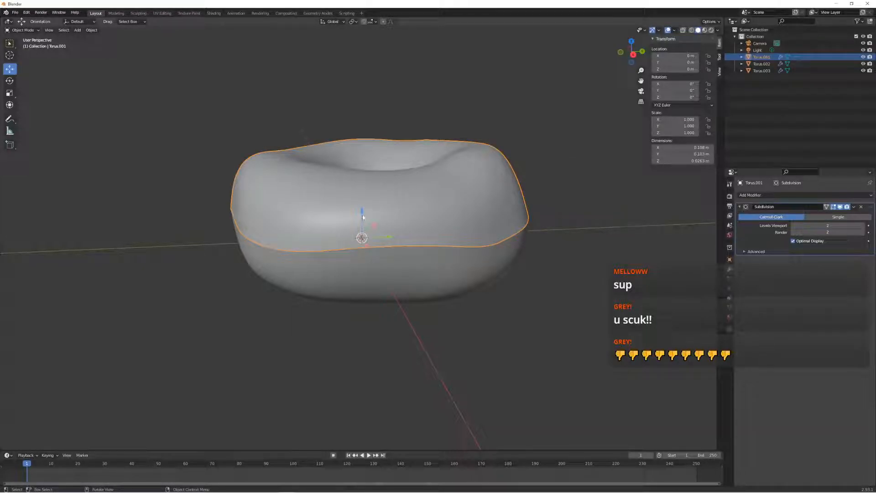
drag(363, 218, 395, 113)
key(ctrl+z)
Rename the original upper half, Torus.001, as "Iceing"
right_click(765, 57)
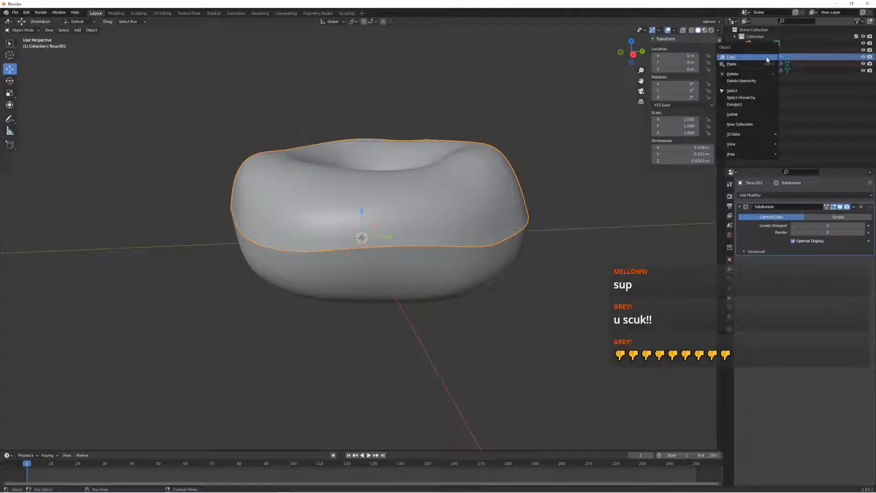
double_click(804, 54)
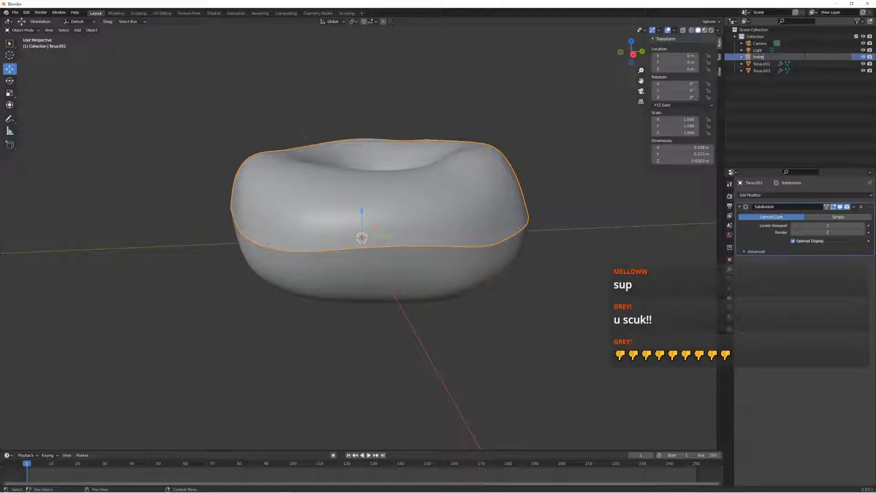
text(Iceing)
key(Return)
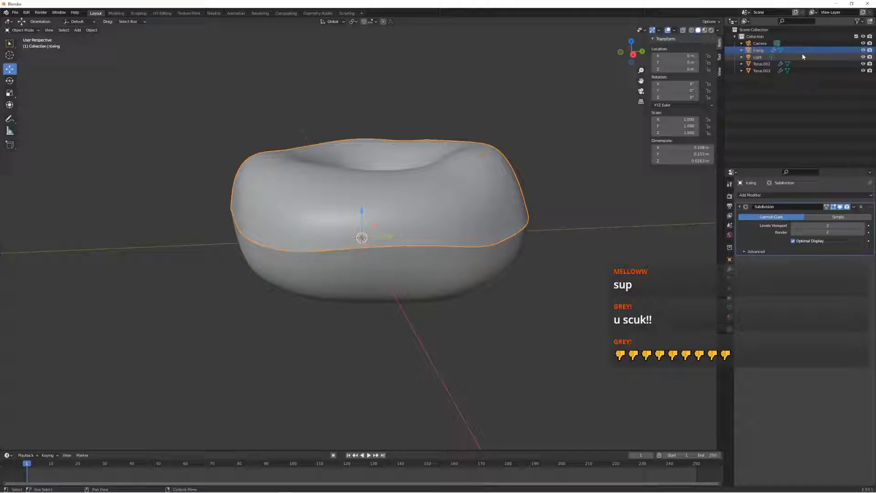
click(762, 63)
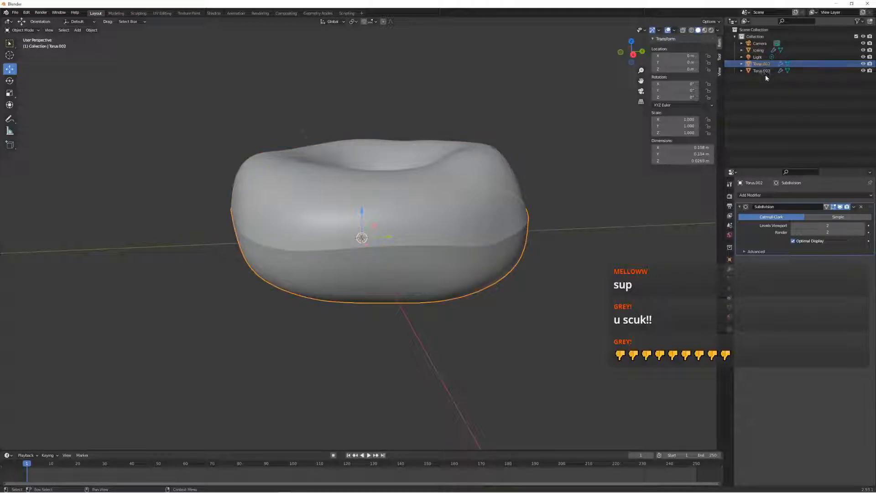
click(766, 77)
drag(765, 76, 759, 64)
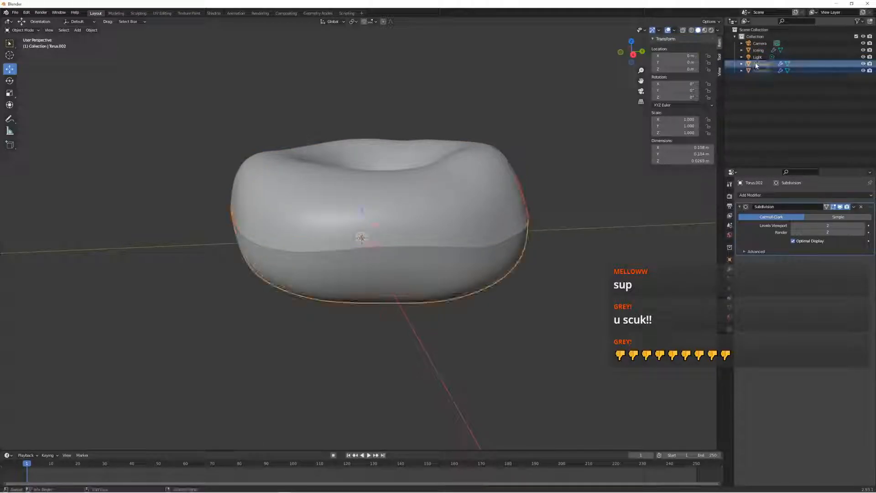
right_click(752, 72)
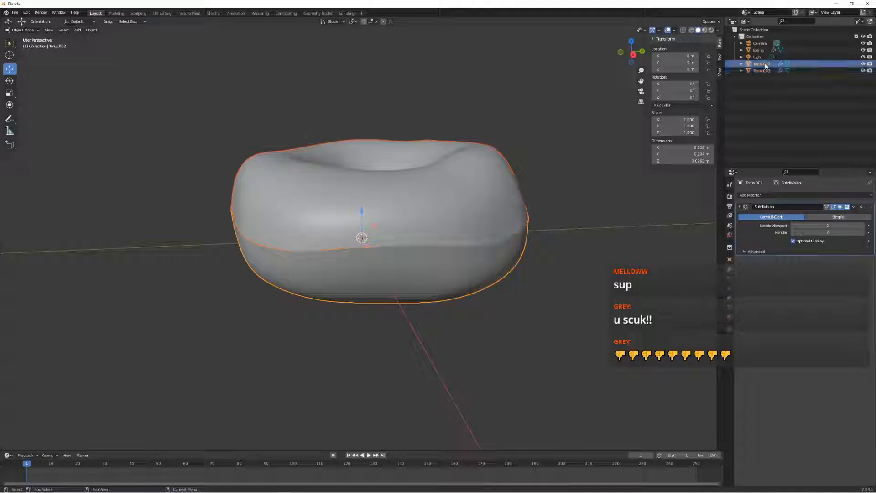
click(758, 98)
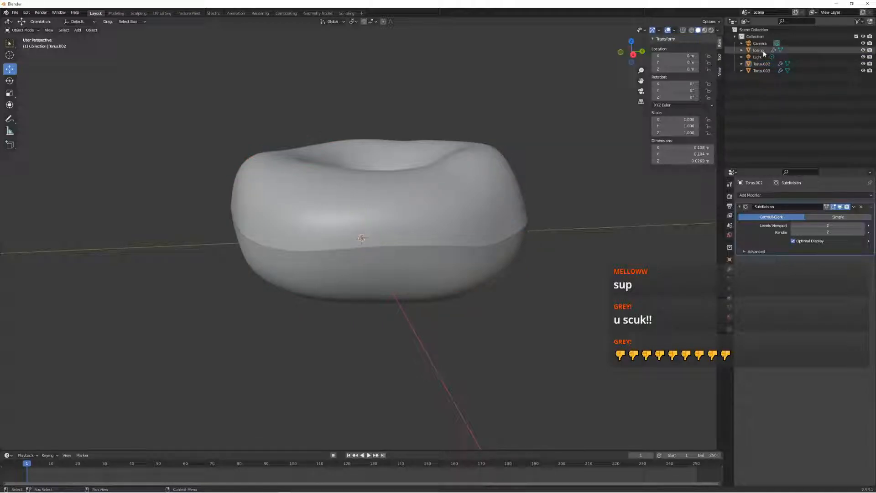
Select the Iceing object and add a Solidify modifier to it
click(763, 50)
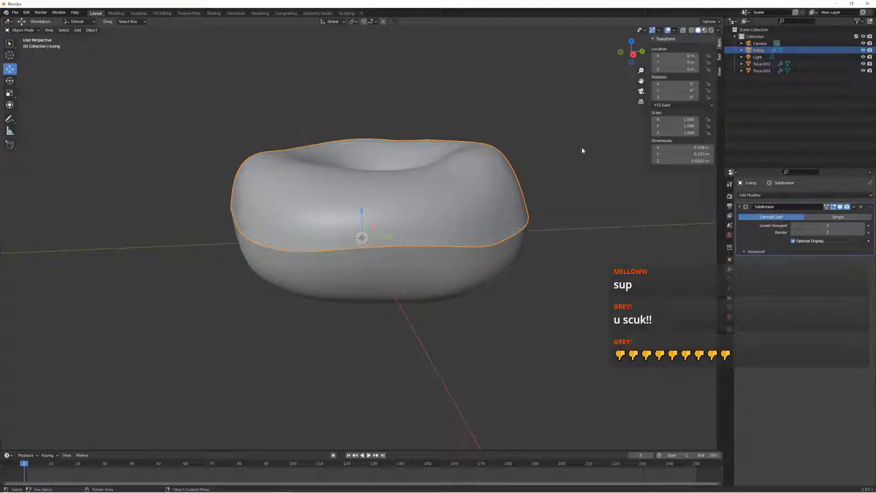
click(759, 196)
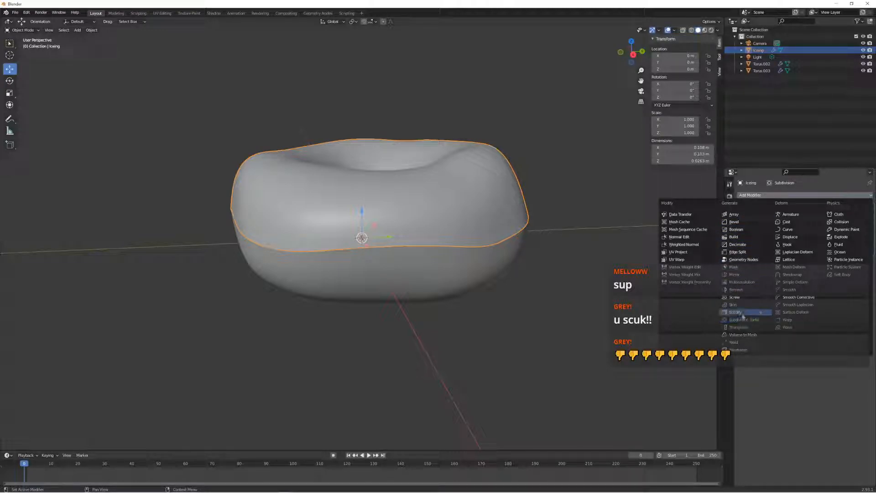
click(736, 312)
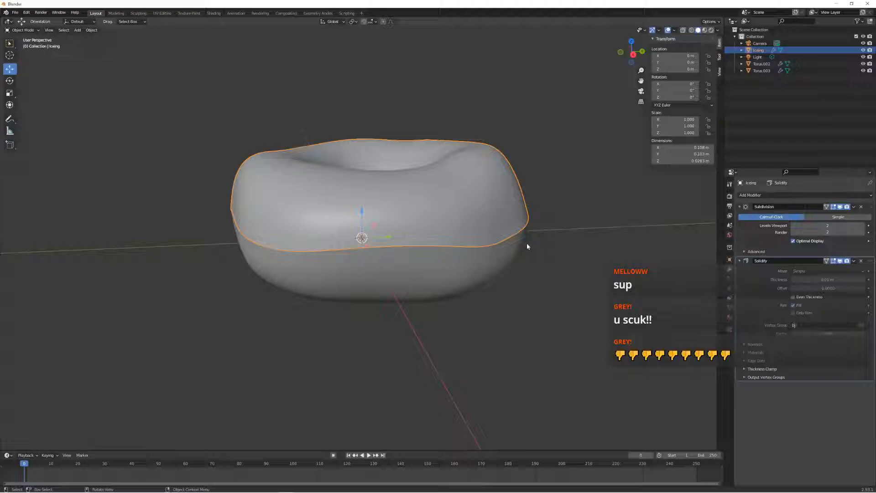
Show the donut in wireframe shading and set the Iceing object's Solidify offset to 1
middle_drag(527, 243, 550, 237)
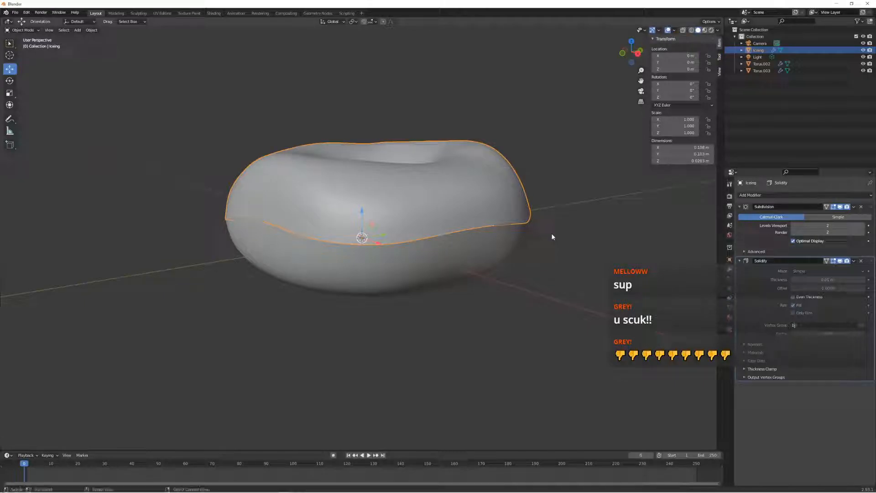
key(z)
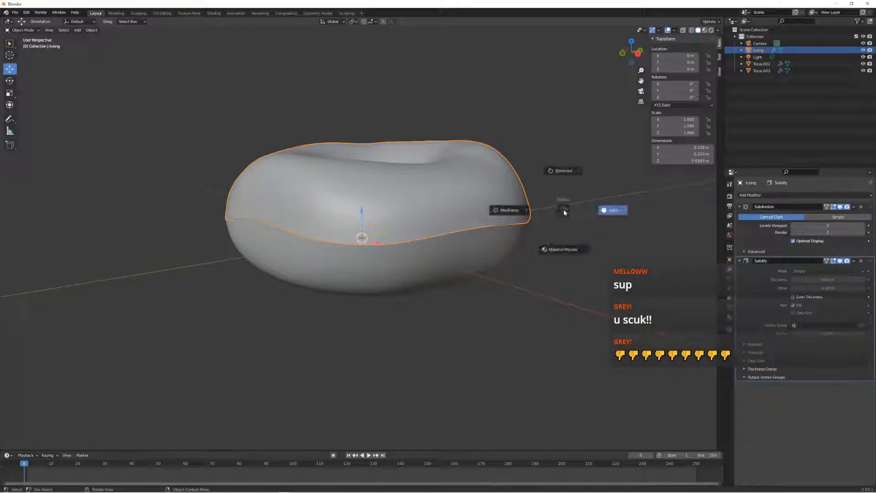
click(507, 213)
middle_drag(506, 213, 540, 194)
scroll(568, 179, up, 3)
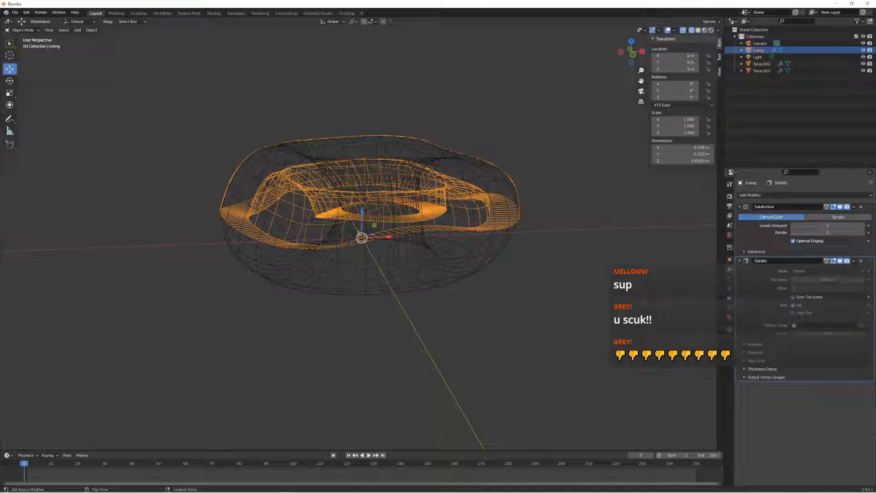
text(1)
key(Return)
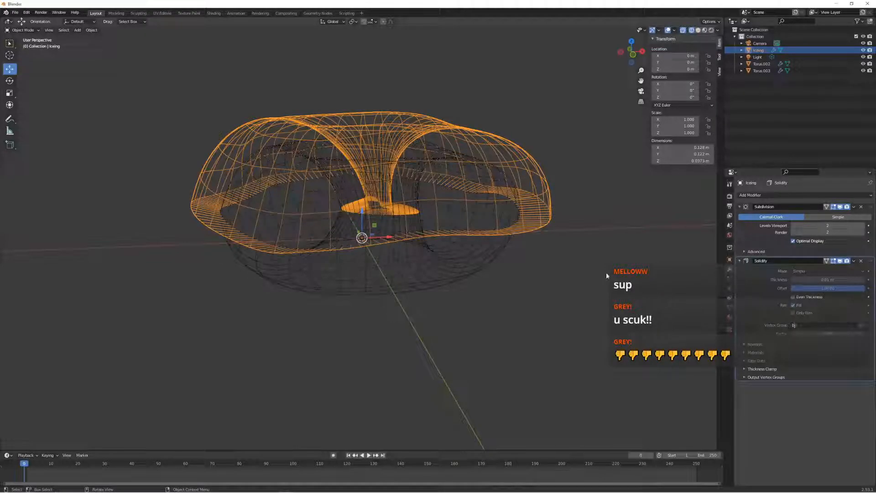
Clear the object selection and return the viewport to solid shading
click(614, 269)
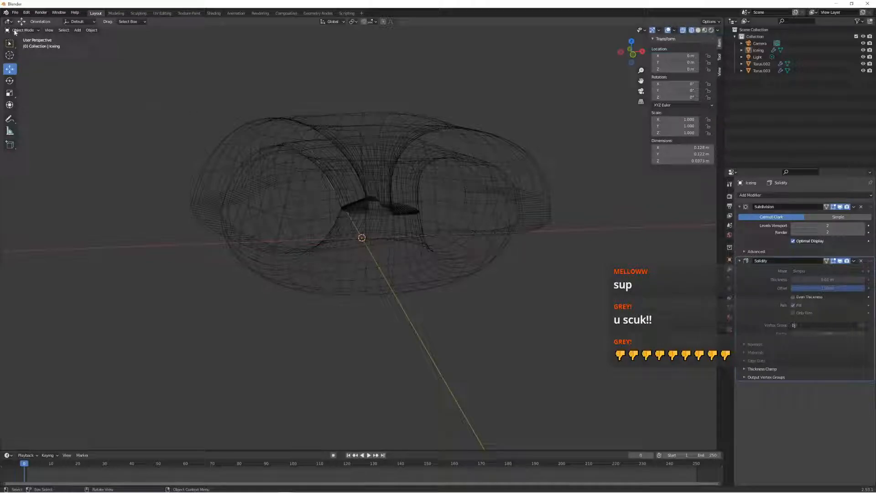
click(16, 32)
click(19, 37)
key(z)
click(194, 126)
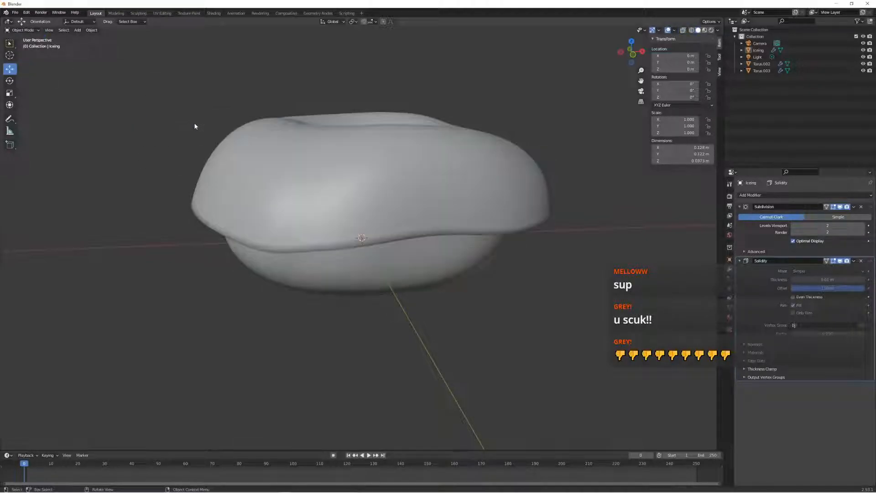
key(z)
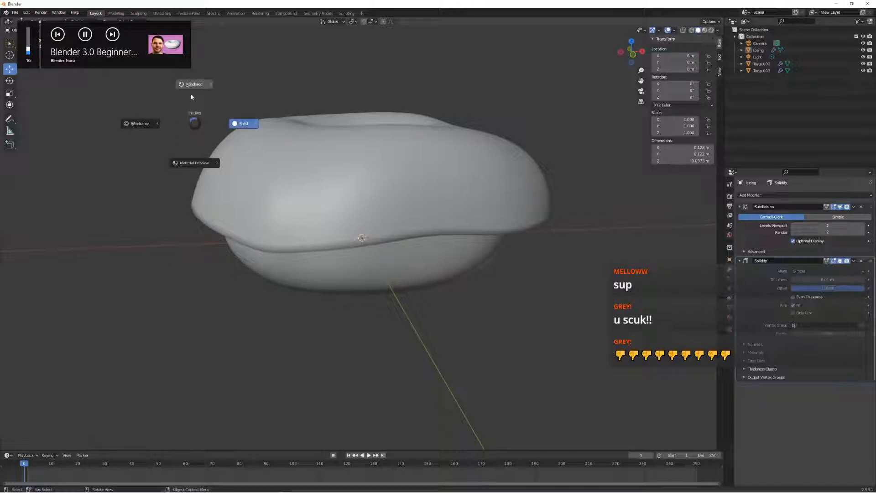
click(238, 123)
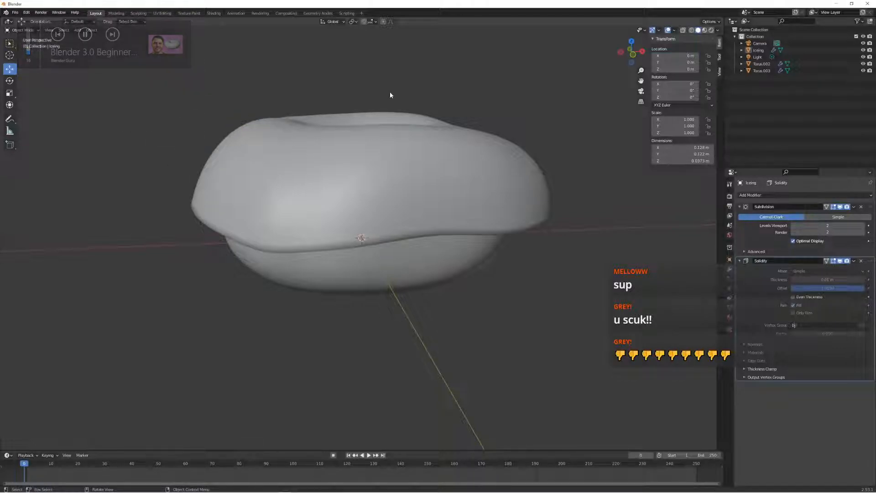
Compare the donut in wireframe and solid shading, and examine the icing's shape from above and around the hole
click(691, 30)
click(697, 30)
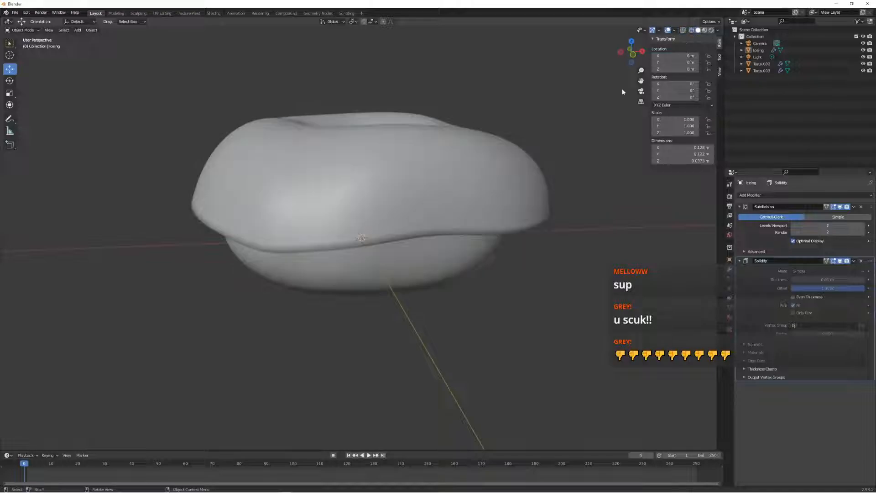
click(692, 30)
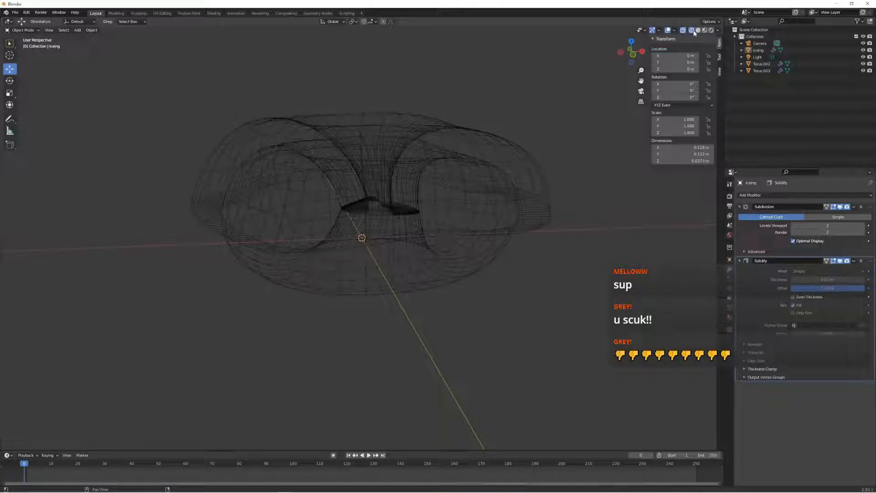
click(698, 30)
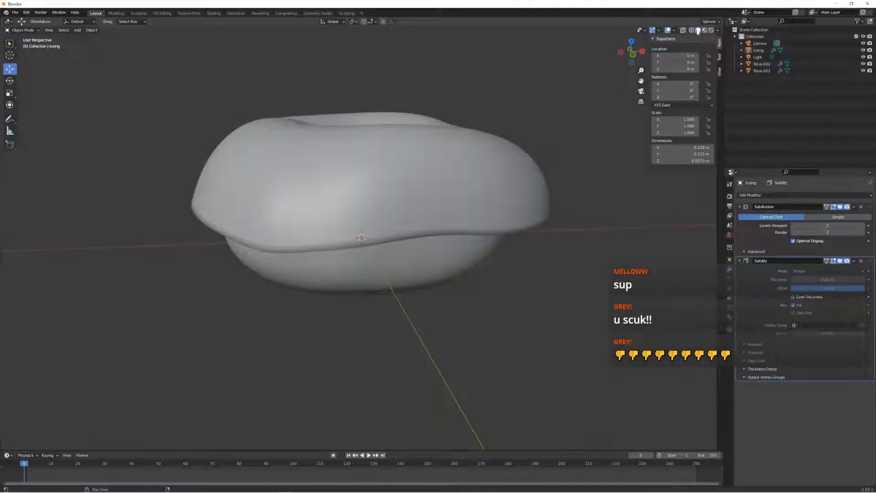
middle_drag(544, 121, 514, 148)
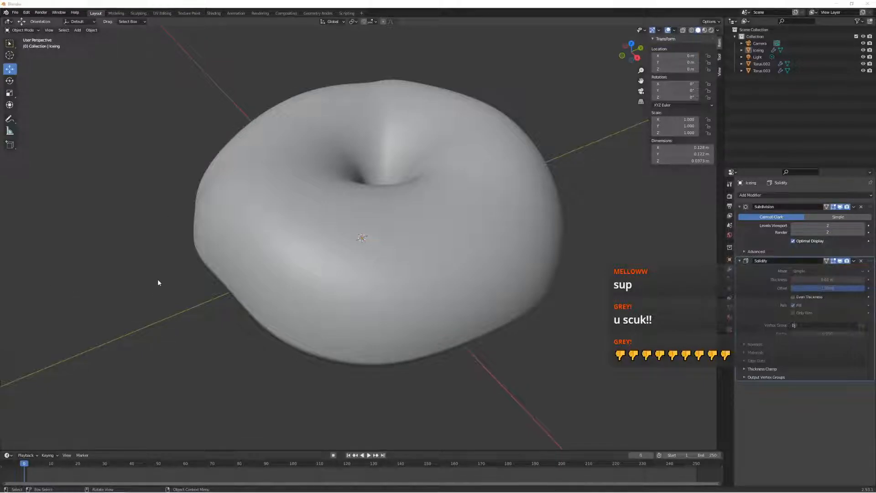
middle_drag(158, 283, 147, 190)
scroll(368, 174, up, 5)
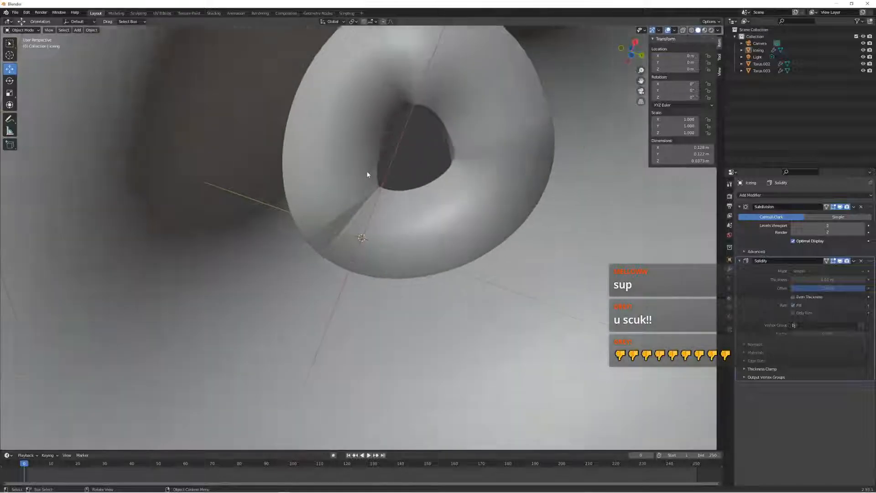
middle_drag(367, 174, 366, 205)
scroll(316, 212, down, 9)
scroll(373, 212, up, 5)
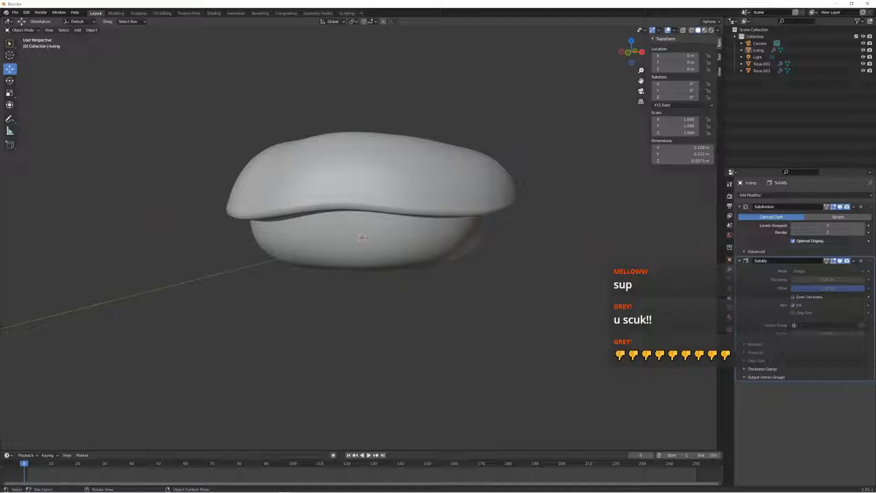
Select the Iceing object and set its Solidify thickness to 0.001 m
click(362, 172)
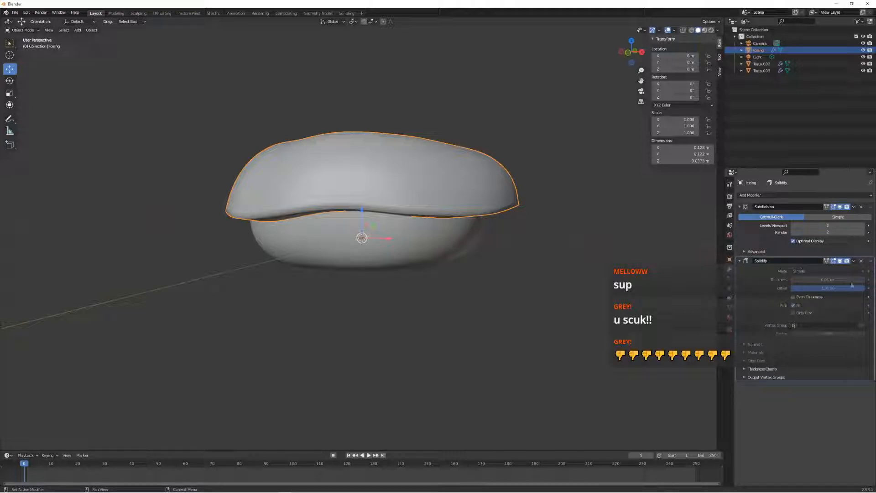
drag(851, 280, 830, 280)
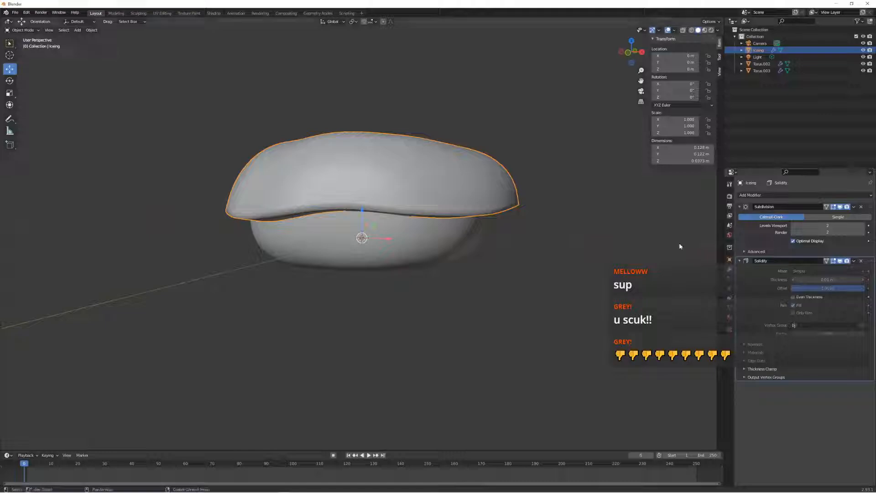
middle_drag(680, 246, 704, 253)
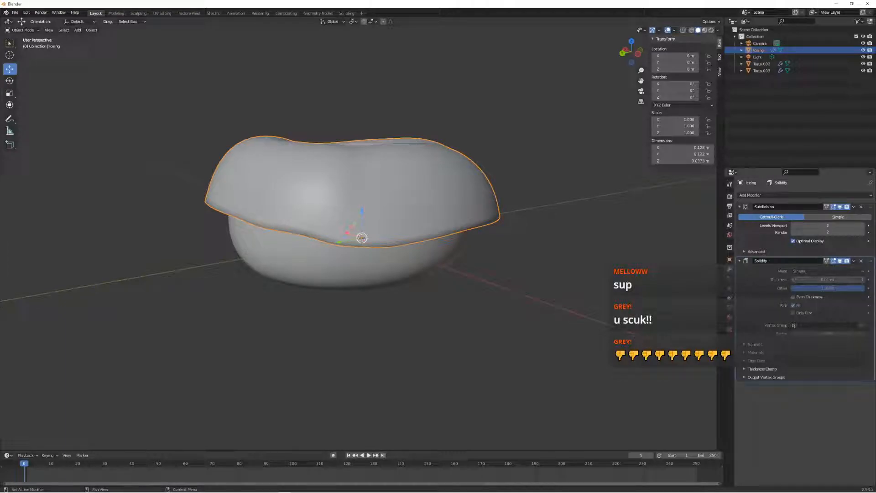
click(828, 280)
text(0.01)
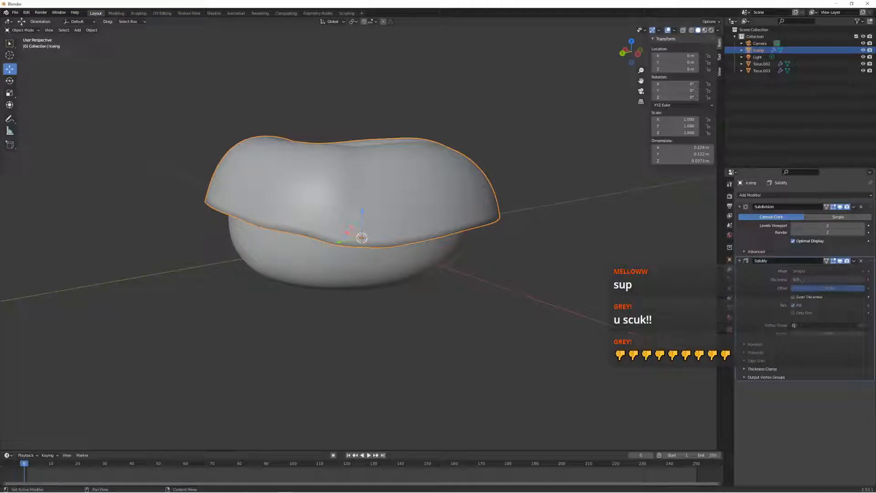
key(BackSpace)
text(01)
key(Return)
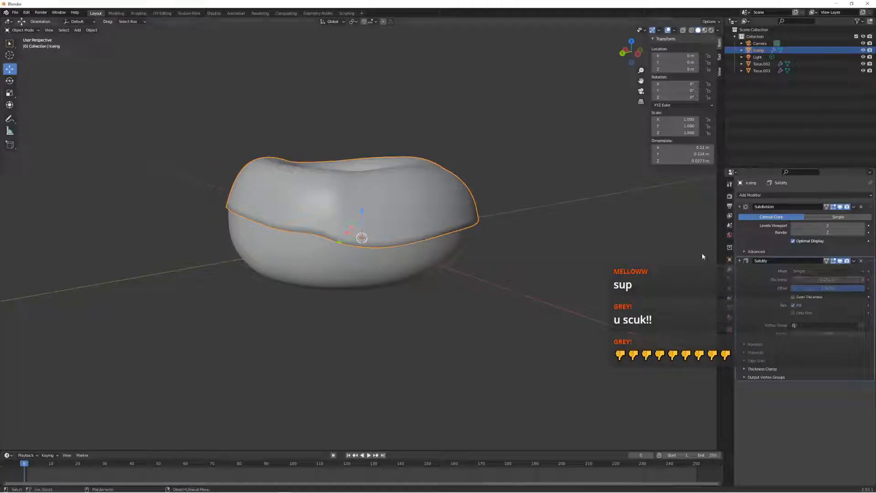
middle_drag(702, 253, 643, 247)
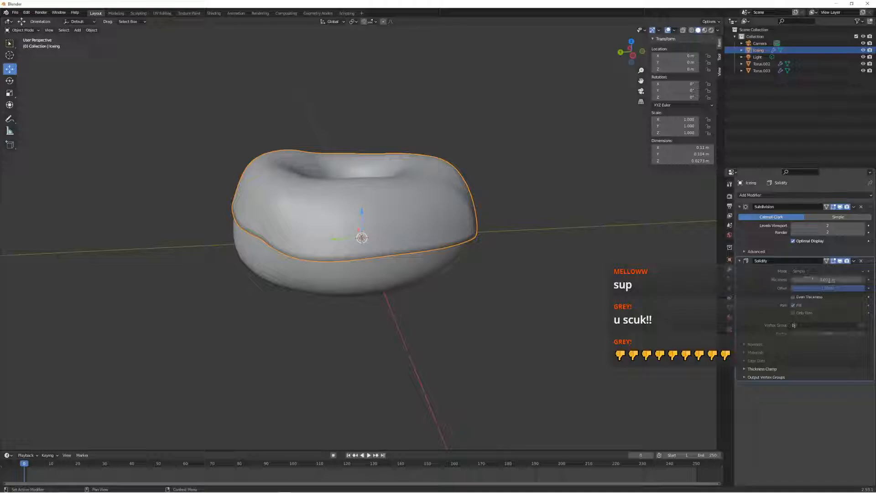
Set the Iceing object's Solidify thickness to 0.0015 m, check the rim at the hole, and reselect the object
click(841, 280)
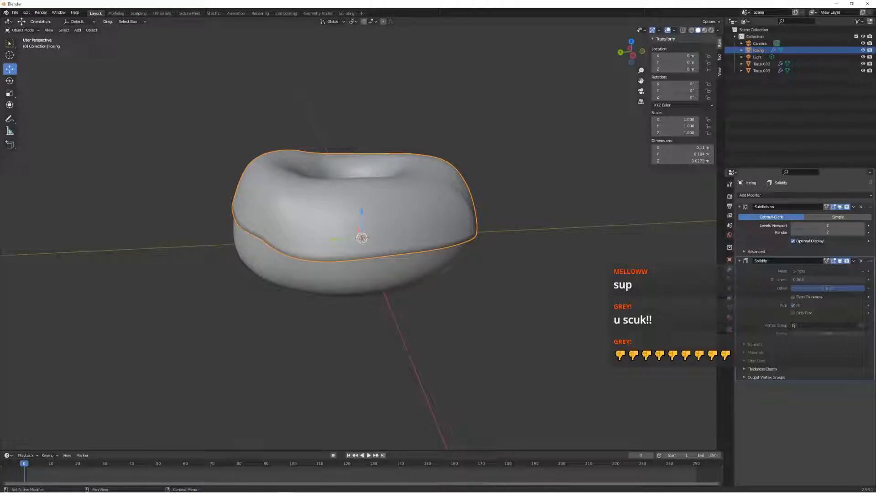
key(Return)
middle_drag(705, 228, 710, 139)
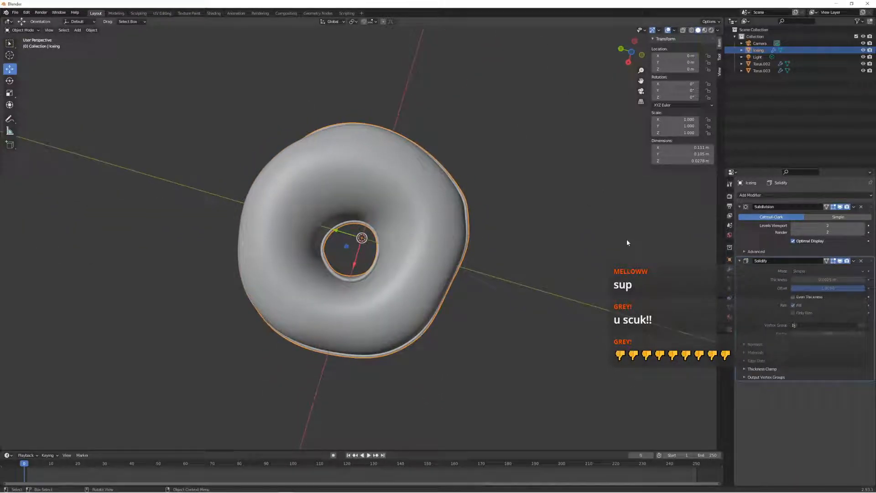
click(650, 252)
scroll(648, 251, up, 10)
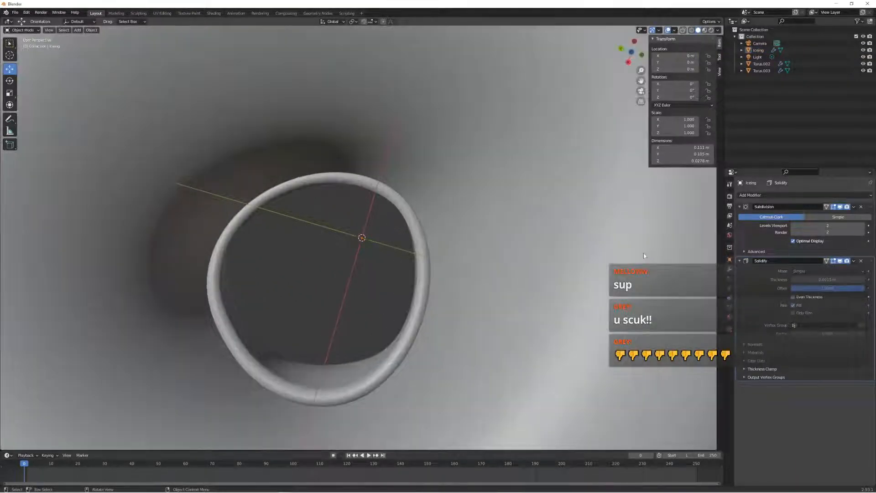
middle_drag(645, 255, 589, 313)
click(754, 51)
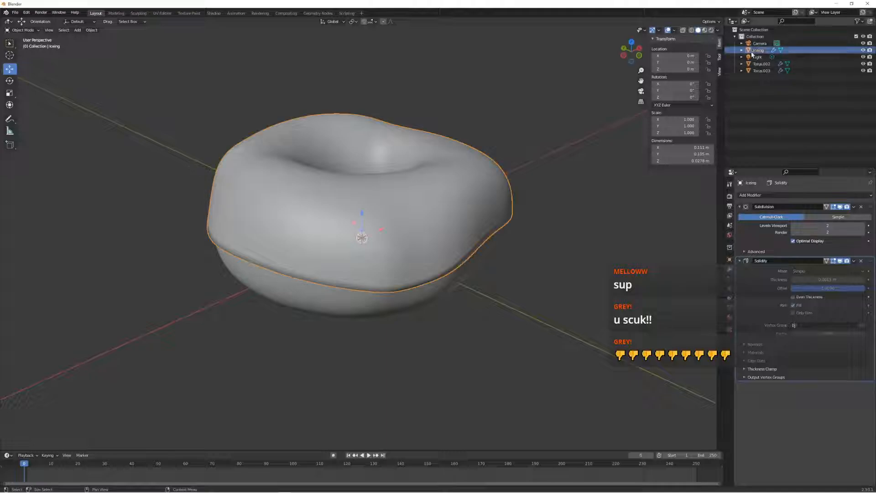
mouse_move(619, 277)
middle_down()
mouse_move(548, 303)
mouse_move(616, 288)
middle_up()
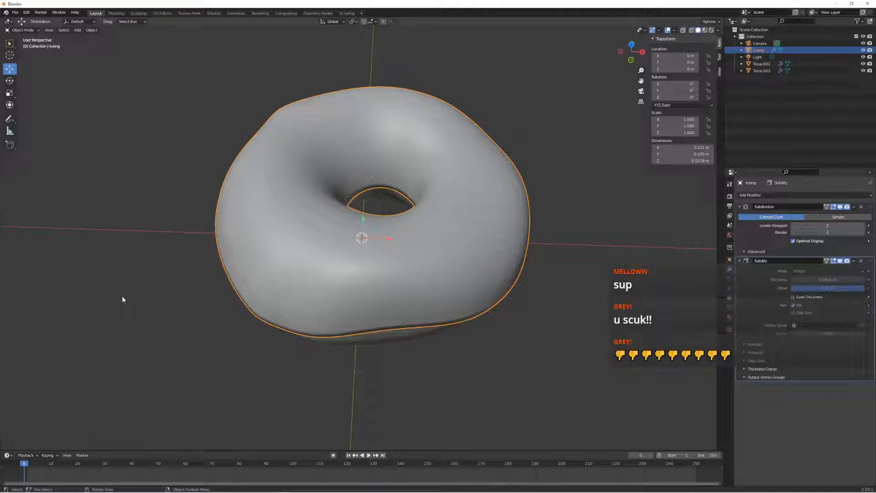
key(XF86AudioPlay)
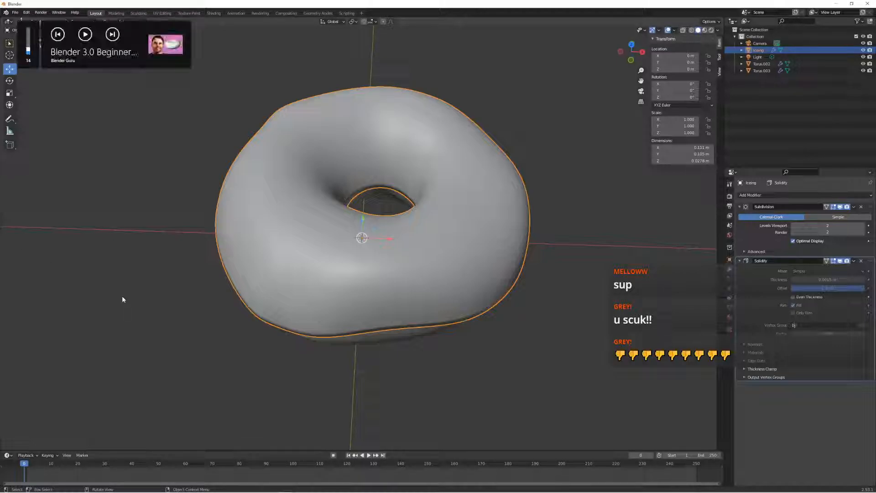
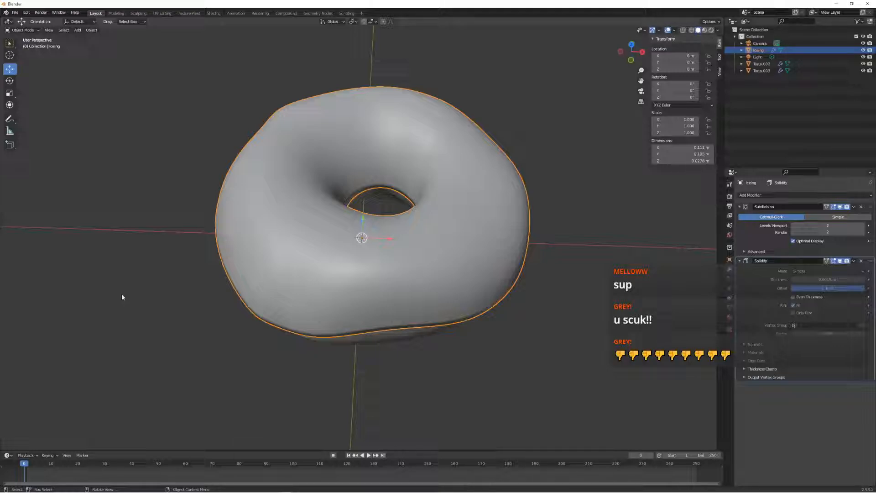
middle_drag(131, 391, 414, 259)
click(92, 310)
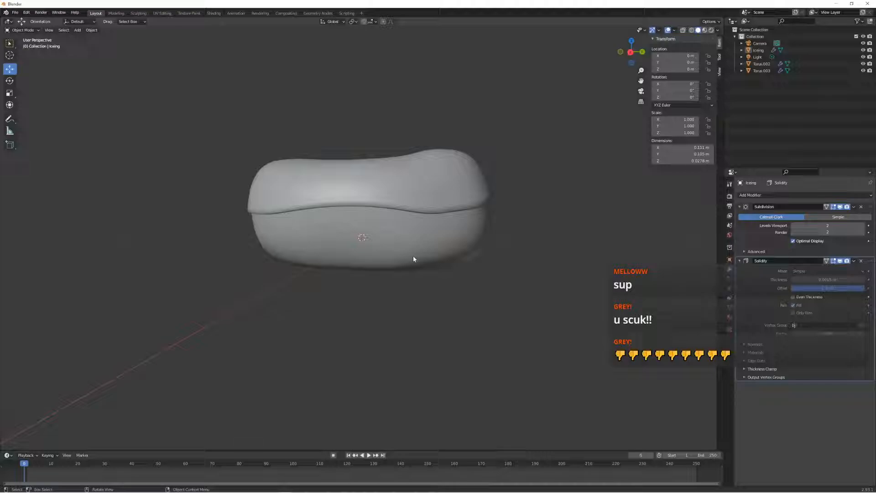
key(super)
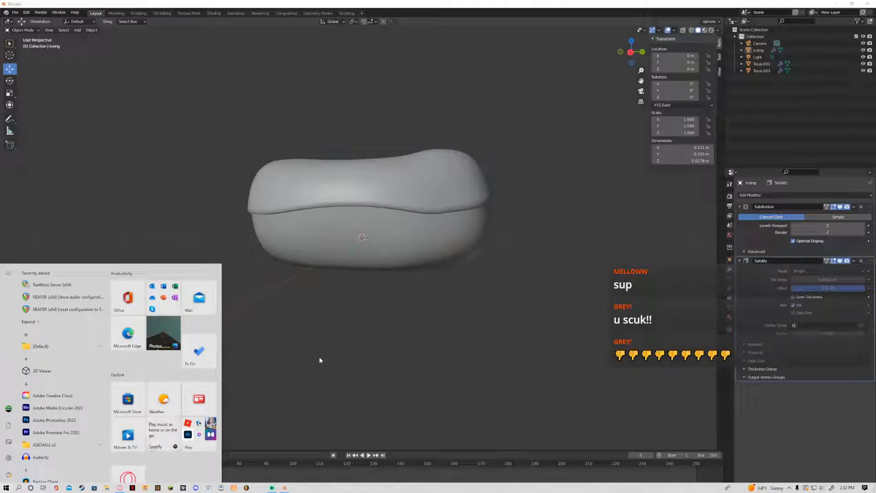
click(272, 488)
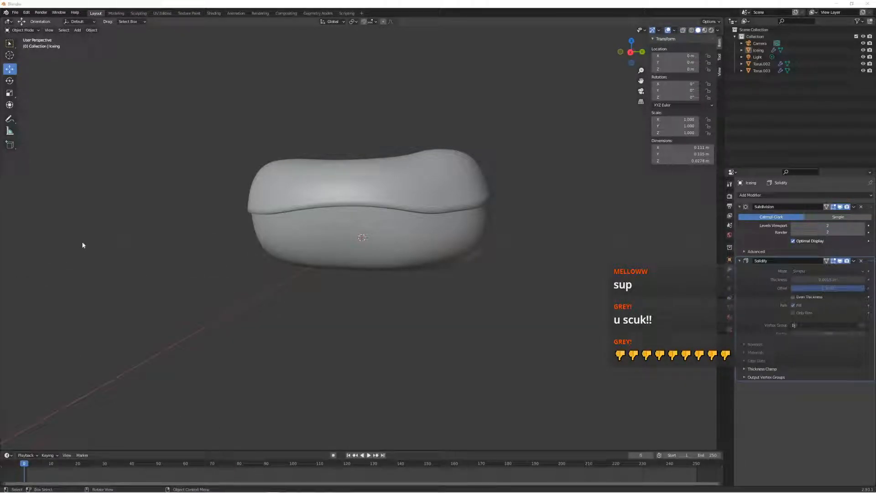
key(super)
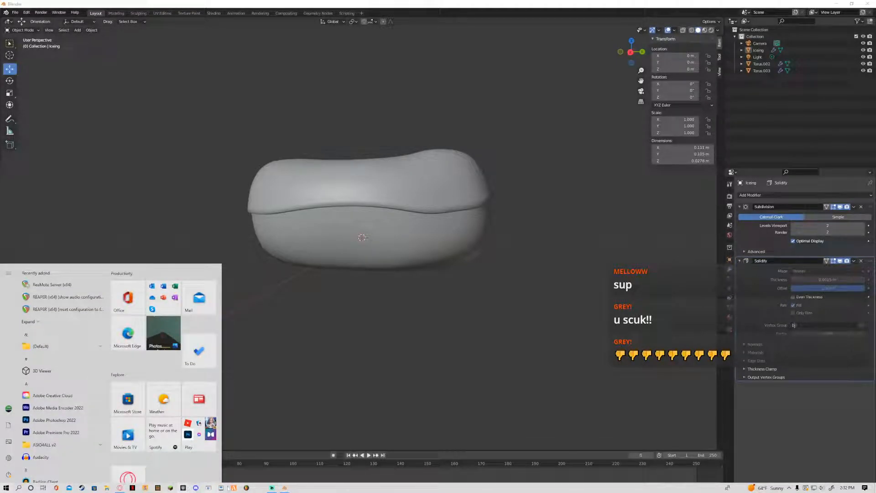
click(122, 491)
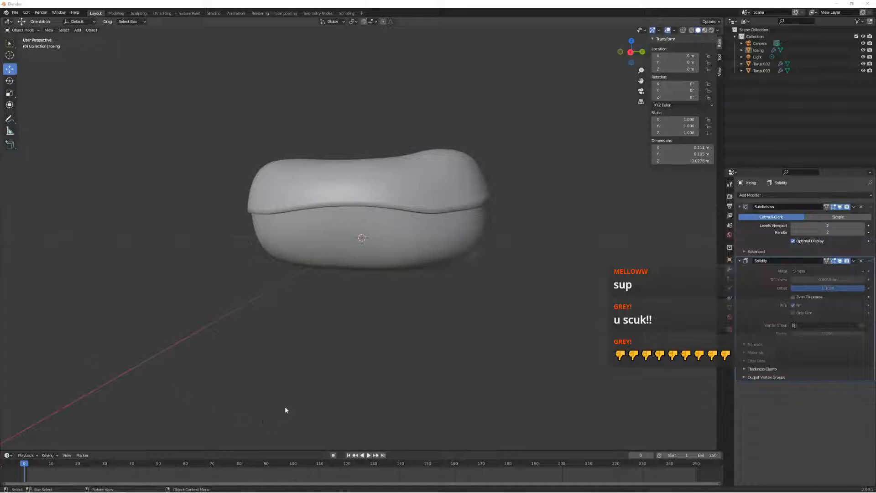
key(super)
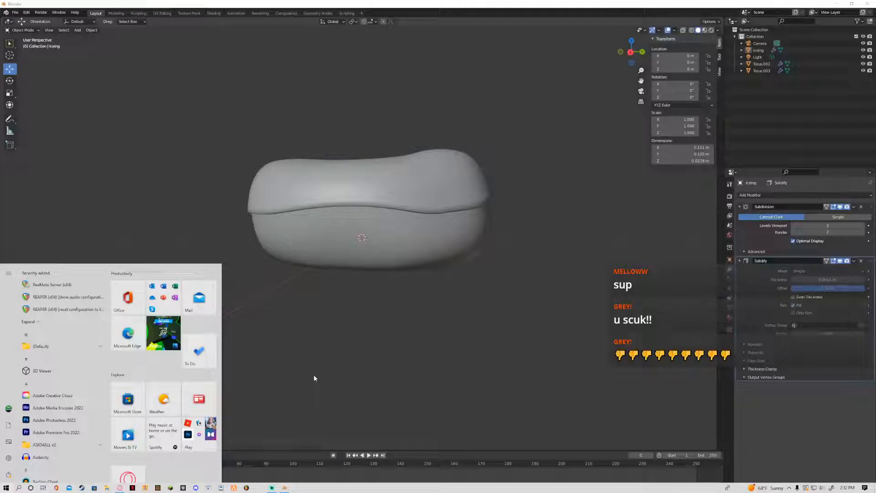
click(314, 378)
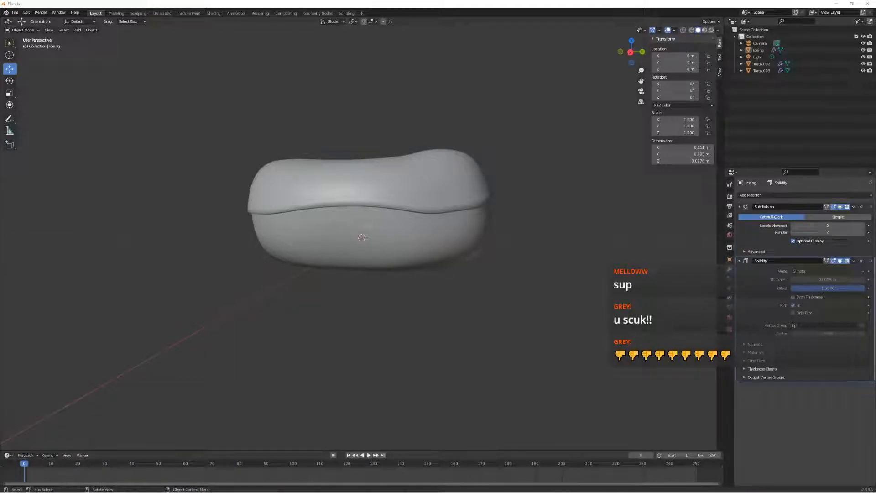
key(super)
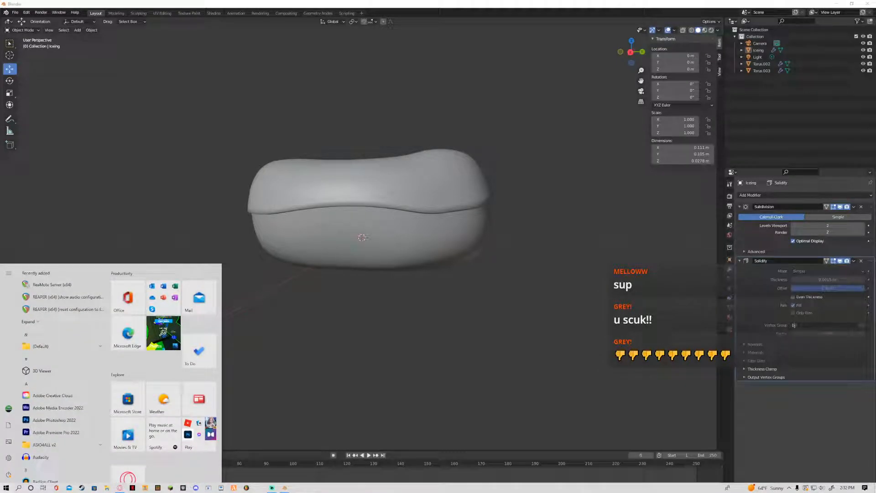
key(super)
key(super)
key(super)
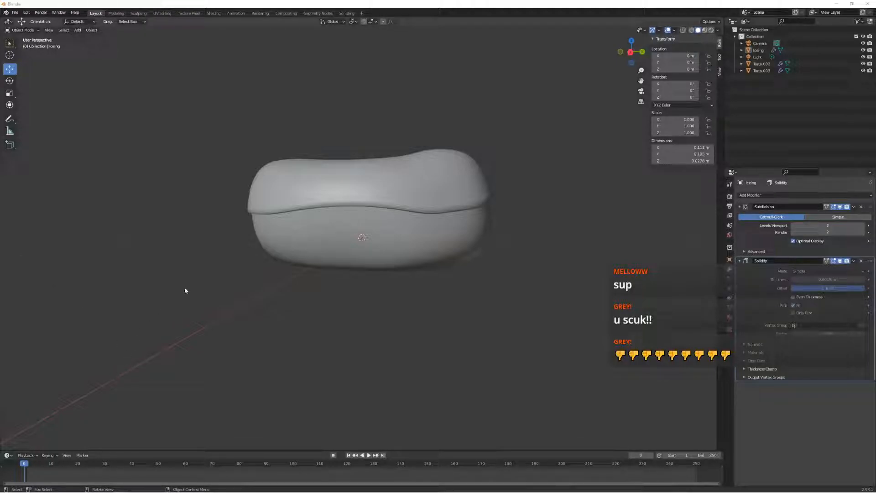
Select the Iceing object and move its Solidify modifier above the Subdivision modifier in the stack
middle_drag(185, 290, 255, 290)
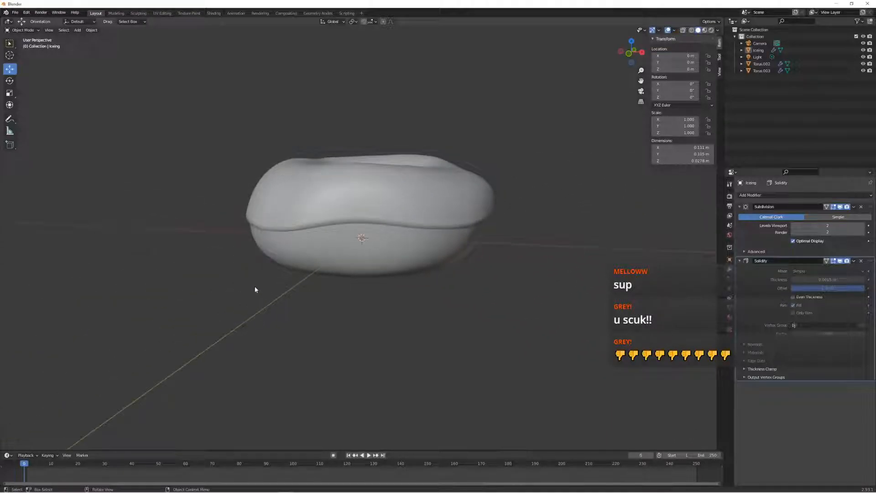
click(316, 226)
key(KP_Decimal)
middle_drag(302, 289, 313, 185)
middle_drag(378, 225, 323, 318)
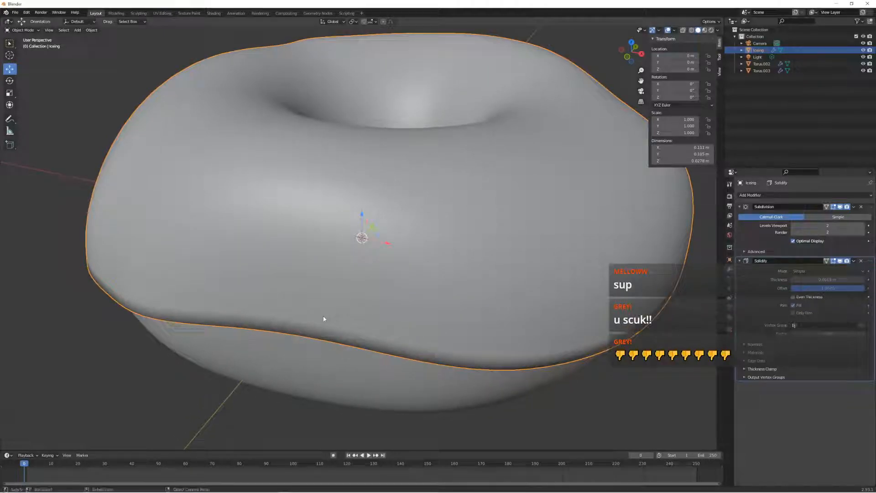
scroll(323, 319, down, 4)
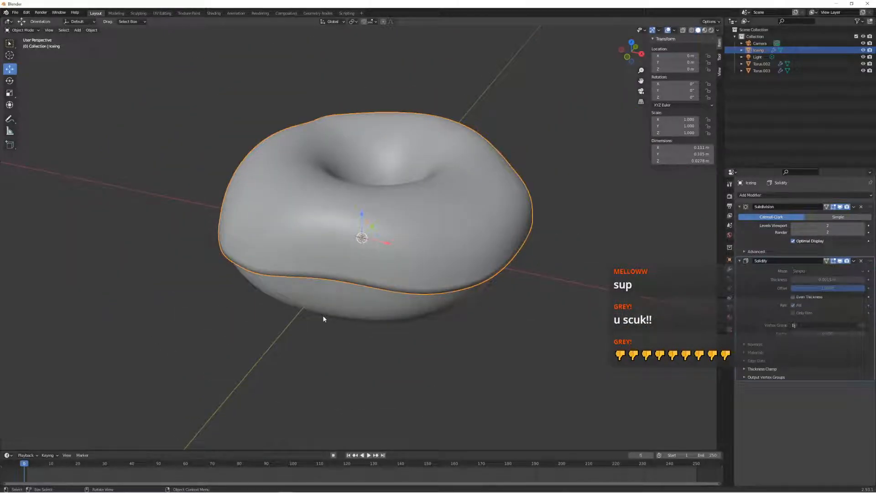
middle_drag(323, 318, 301, 312)
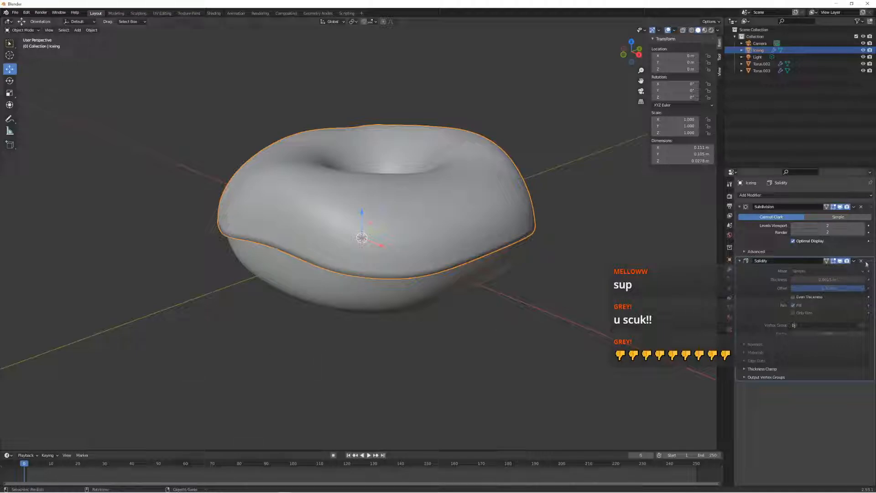
drag(868, 261, 867, 208)
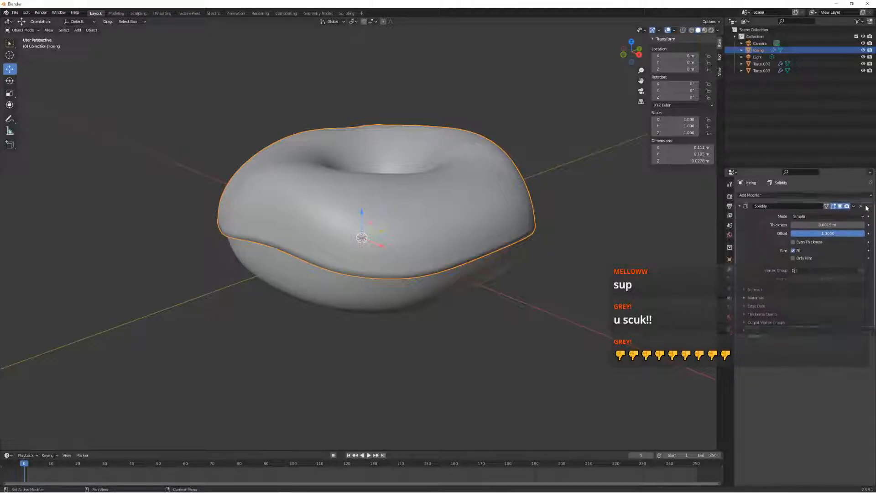
Deselect the icing and examine its edge against the donut up close and from the side
middle_drag(672, 205, 633, 142)
scroll(628, 163, up, 6)
middle_drag(628, 185, 682, 237)
scroll(632, 256, down, 6)
click(607, 269)
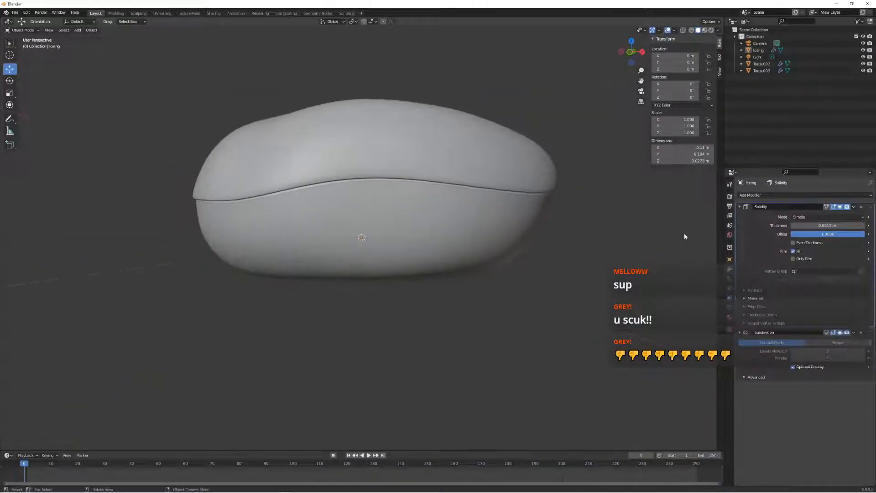
scroll(549, 228, up, 8)
middle_drag(556, 221, 537, 249)
scroll(542, 236, down, 5)
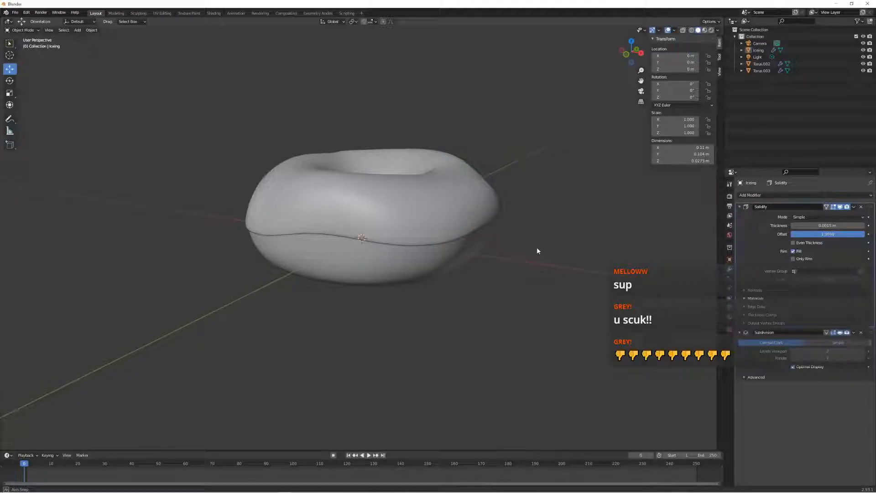
Select the Iceing object, set its Solidify thickness to 0.0025 m, and deselect it
click(447, 204)
scroll(499, 218, up, 3)
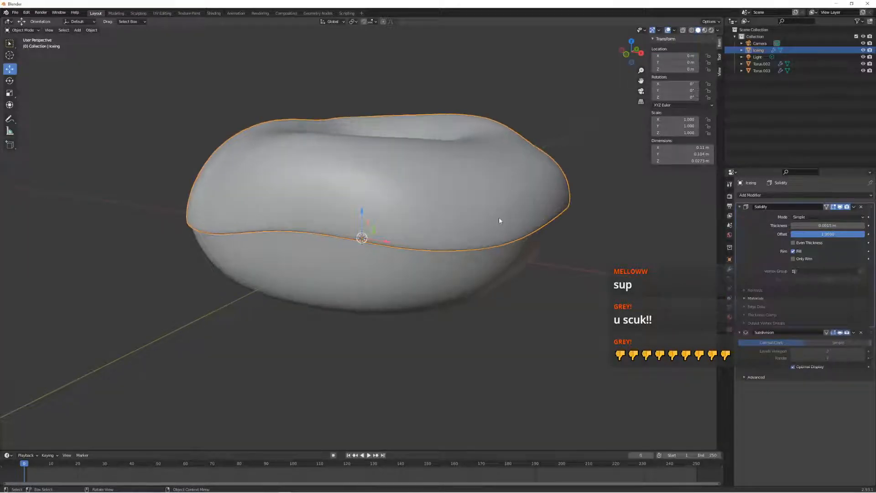
middle_drag(499, 220, 456, 233)
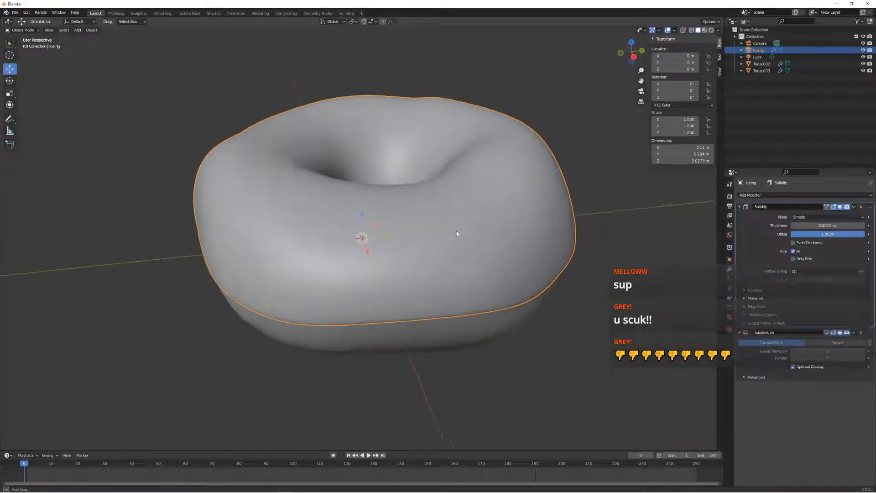
click(839, 224)
text(0.00)
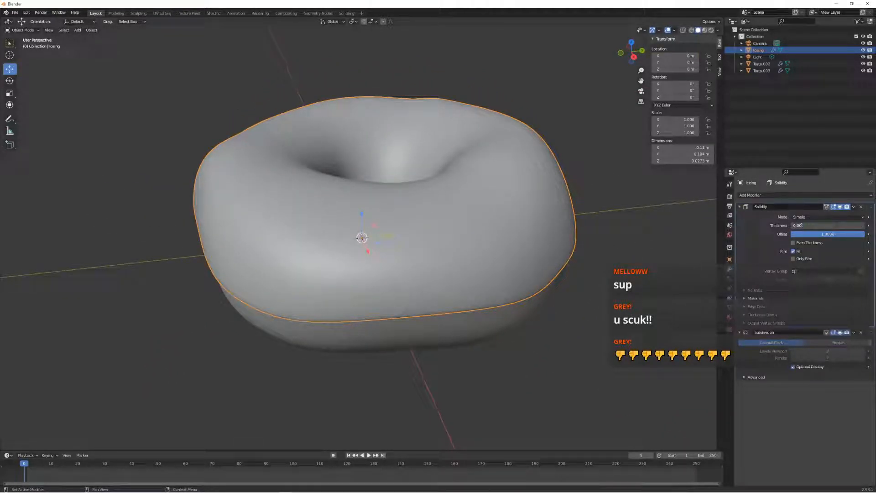
text(125)
key(Return)
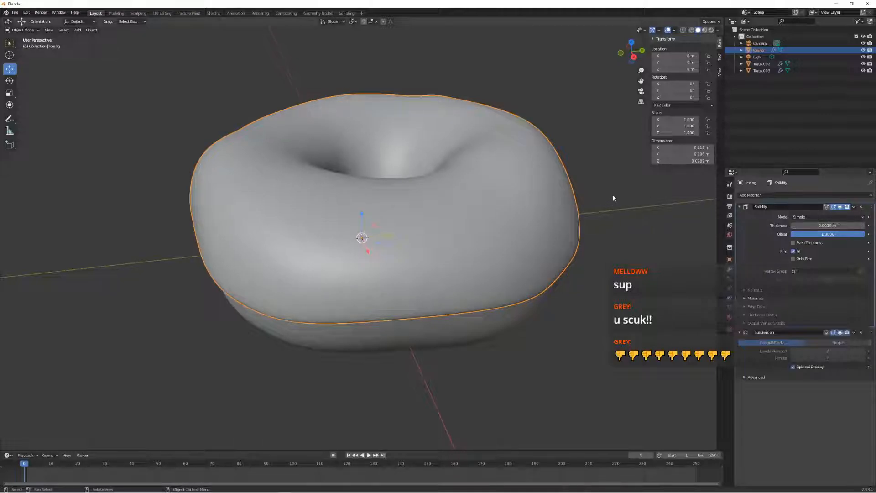
middle_drag(613, 198, 711, 219)
middle_drag(195, 250, 158, 237)
click(130, 246)
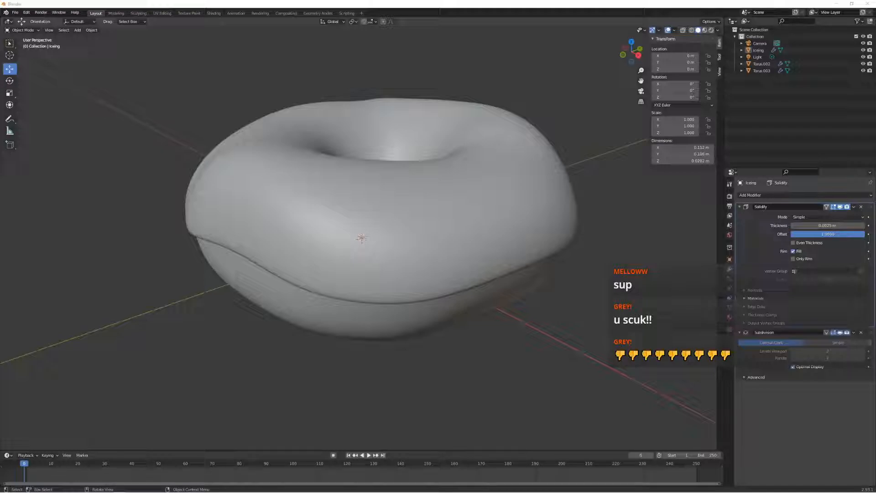
Examine the thickened icing rim around the donut hole up close from below
key(super)
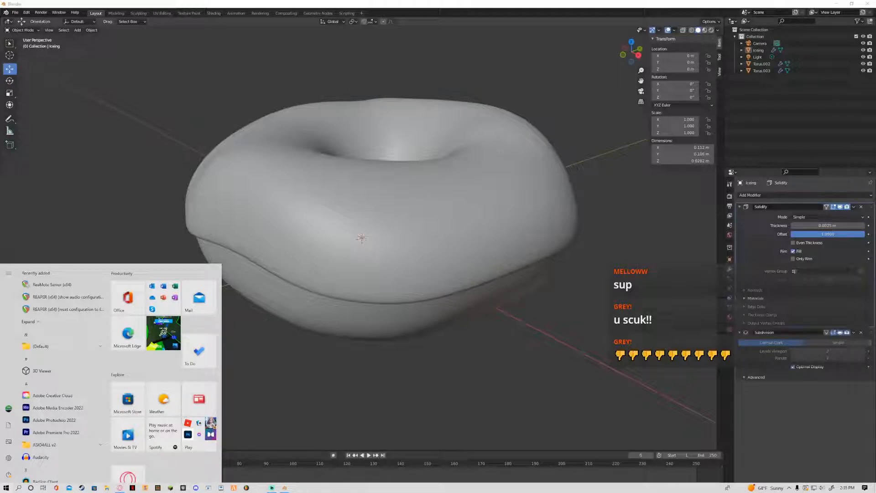
key(super)
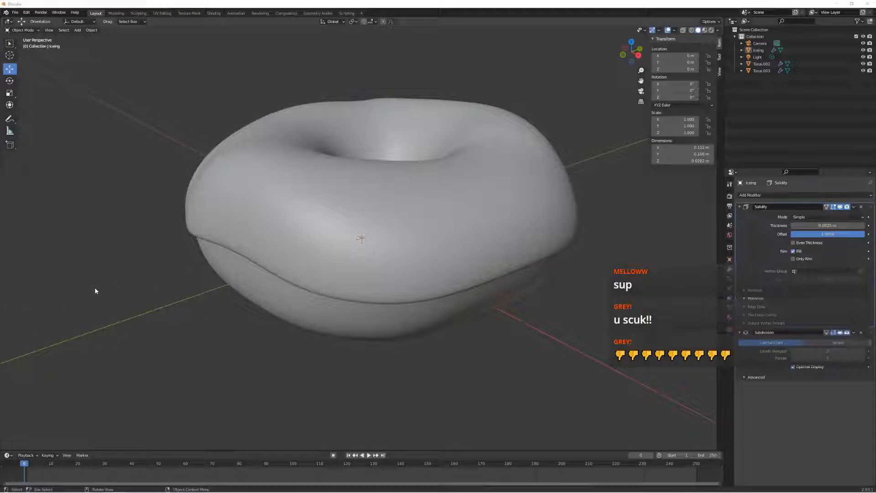
click(253, 262)
middle_drag(215, 284, 227, 180)
click(153, 277)
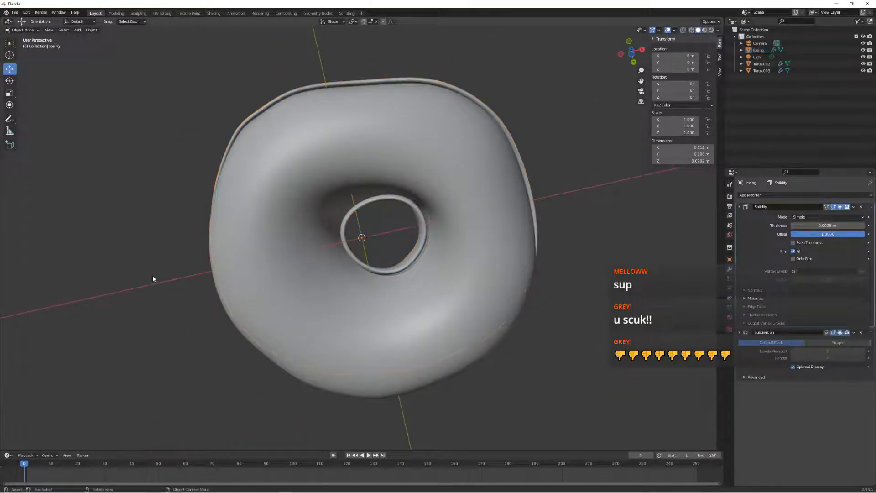
scroll(364, 278, up, 3)
scroll(363, 275, up, 4)
middle_drag(355, 269, 360, 206)
scroll(341, 290, up, 1)
scroll(358, 207, up, 6)
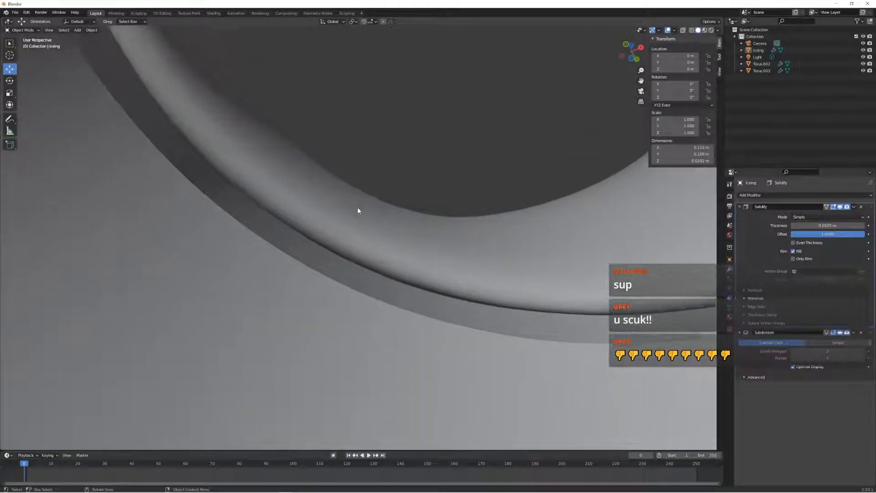
scroll(339, 242, up, 2)
scroll(357, 231, down, 4)
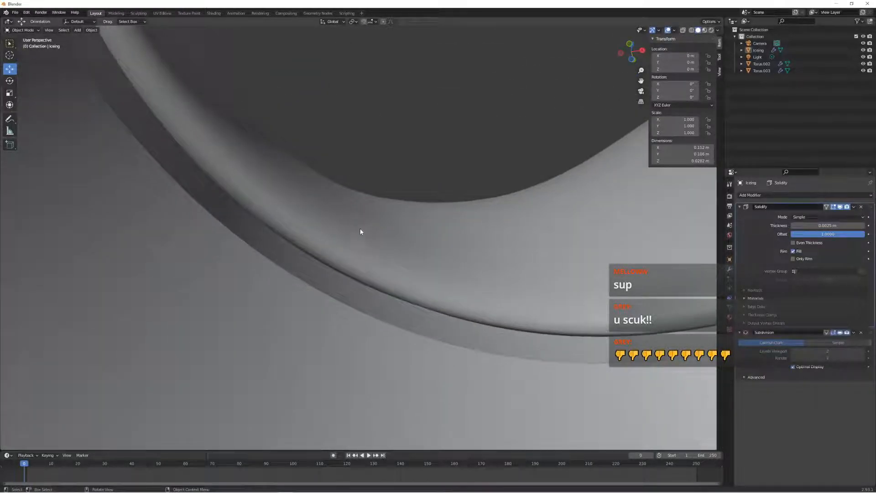
scroll(354, 238, up, 2)
Examine the icing's outer edge against the donut from several sides, both up close and from a distance
middle_drag(350, 243, 479, 419)
scroll(414, 243, down, 8)
scroll(455, 363, down, 3)
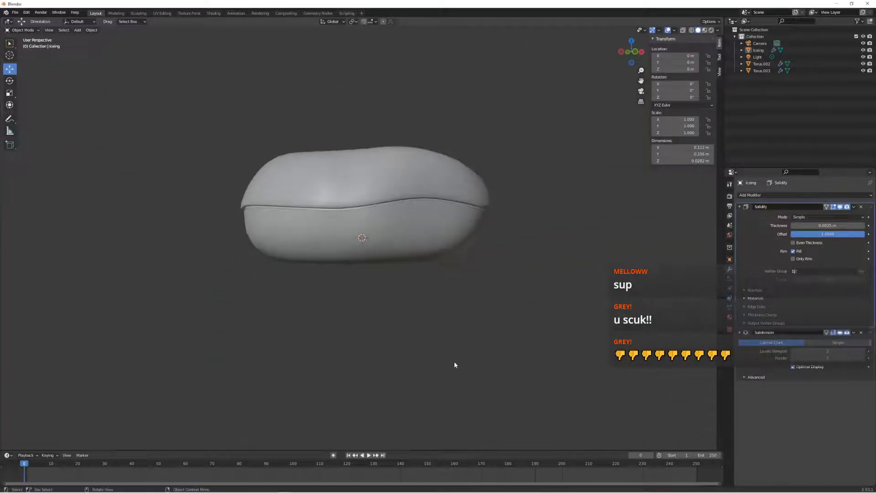
scroll(454, 358, up, 5)
middle_drag(451, 342, 488, 374)
scroll(403, 367, down, 6)
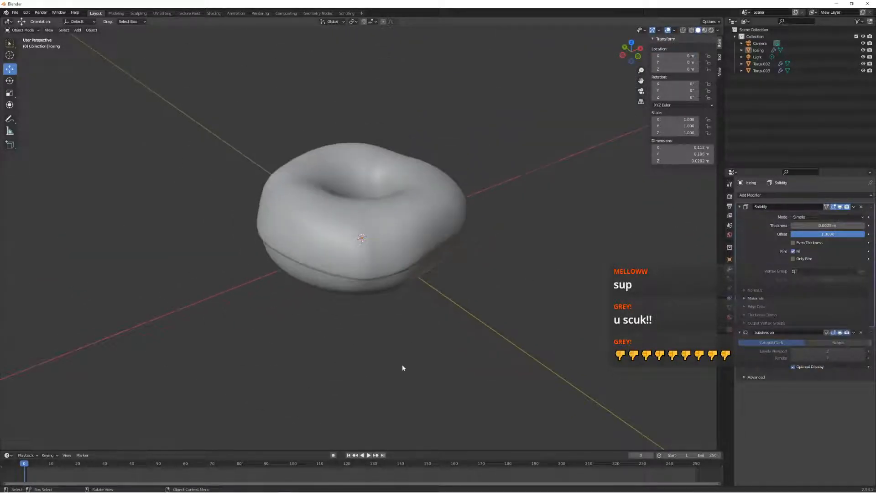
middle_drag(410, 344, 378, 313)
scroll(363, 349, up, 5)
scroll(360, 364, down, 6)
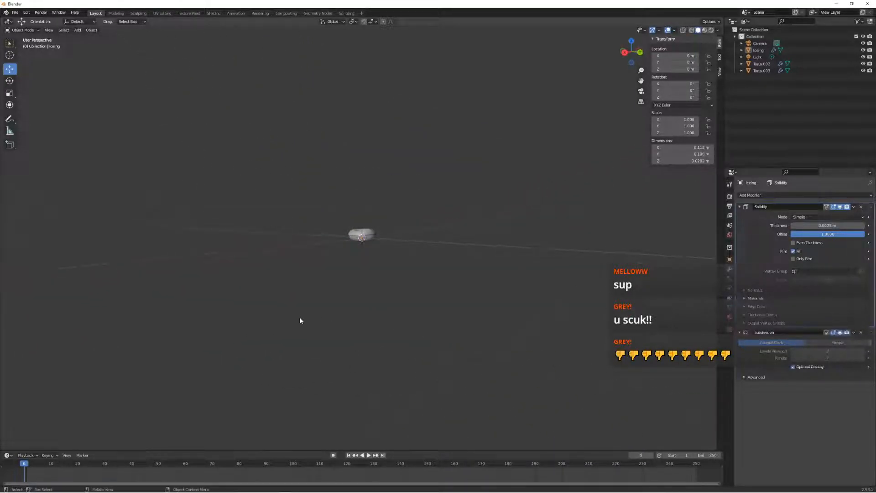
scroll(306, 320, up, 3)
scroll(307, 321, up, 10)
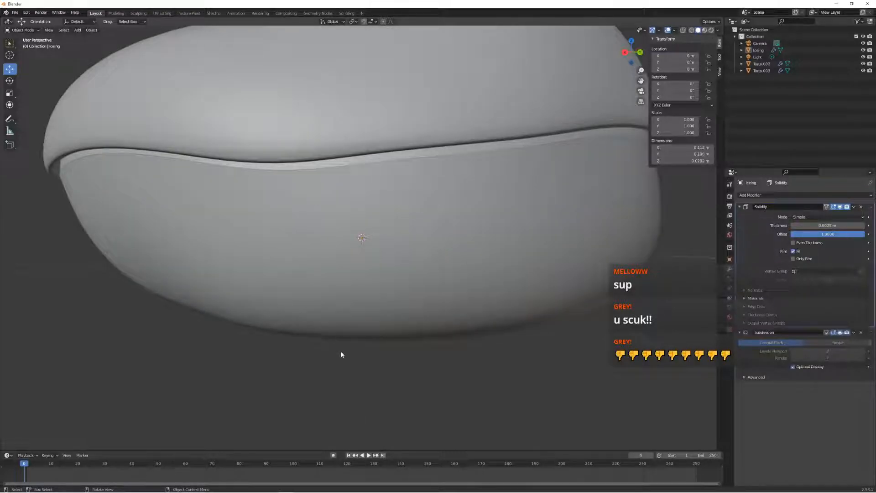
scroll(341, 354, down, 8)
middle_drag(342, 354, 373, 368)
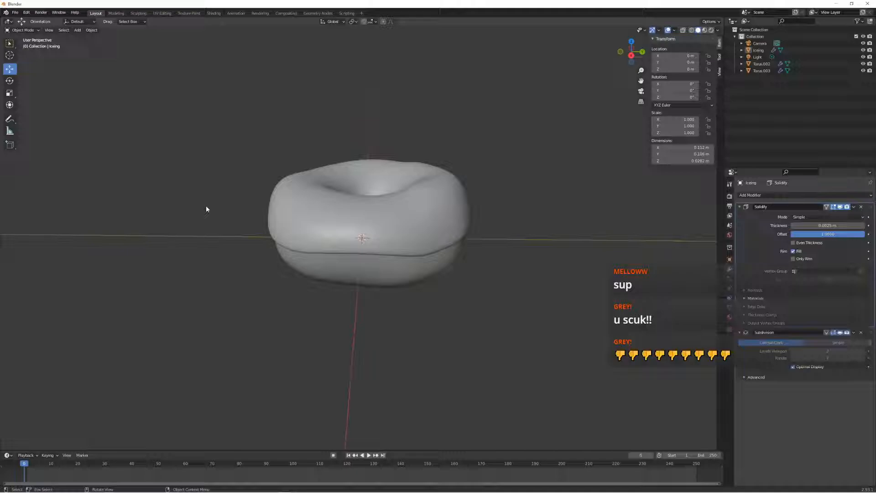
Select the Iceing object and check its inner shell with X-ray display switched on, restoring the solid display when done
click(335, 224)
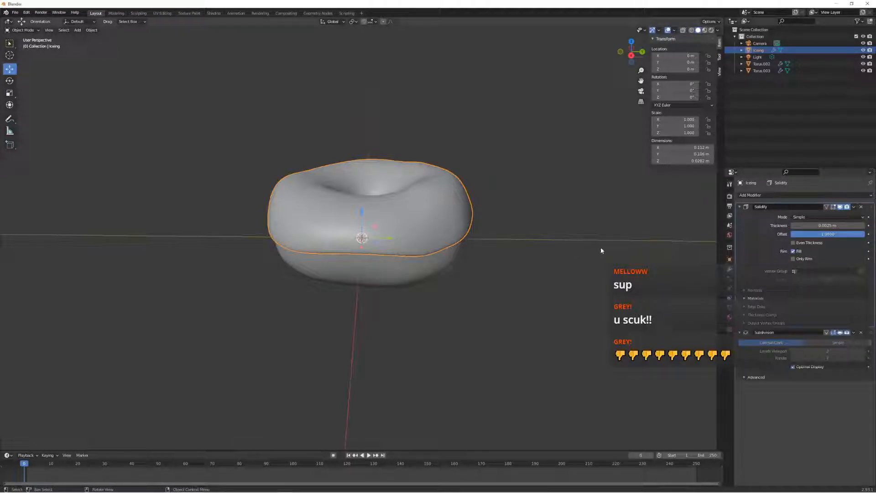
middle_drag(585, 238, 585, 248)
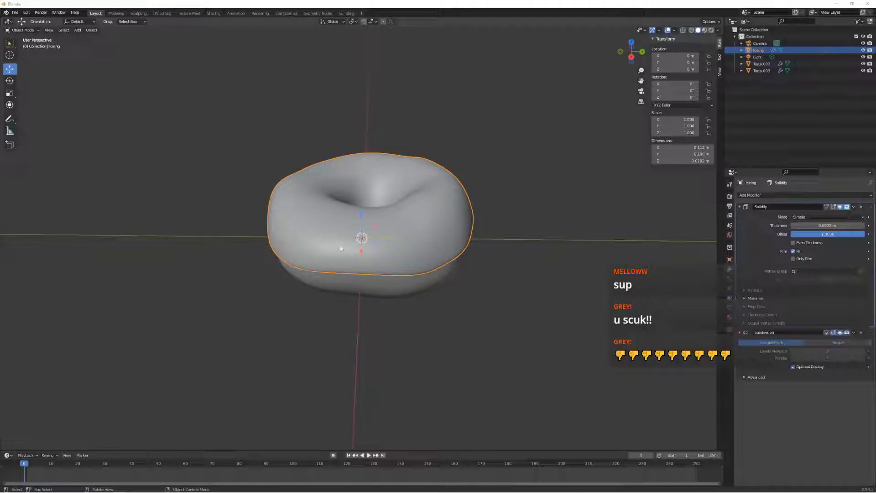
scroll(340, 248, up, 2)
middle_drag(340, 248, 346, 232)
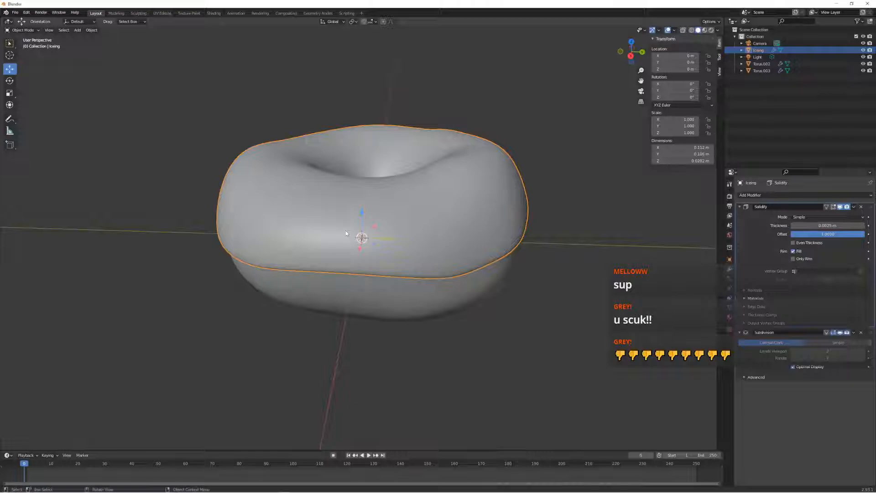
key(alt+z)
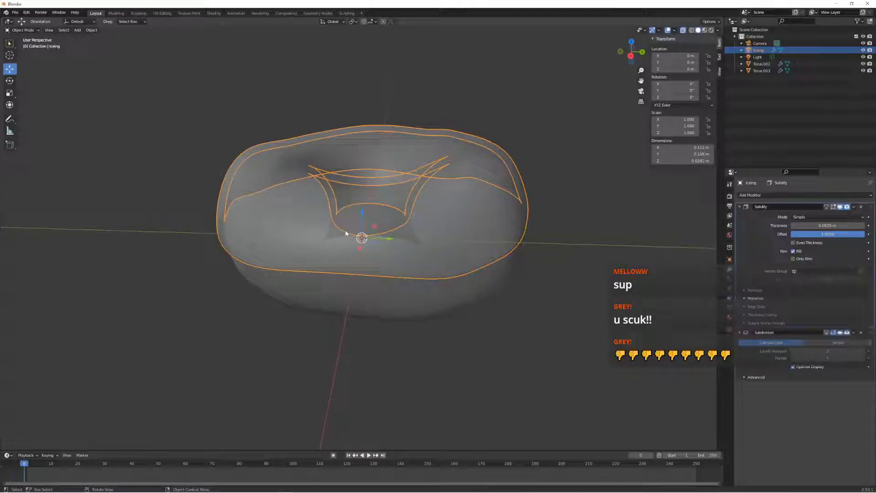
mouse_move(345, 233)
middle_down()
mouse_move(362, 194)
mouse_move(349, 214)
mouse_move(356, 220)
middle_up()
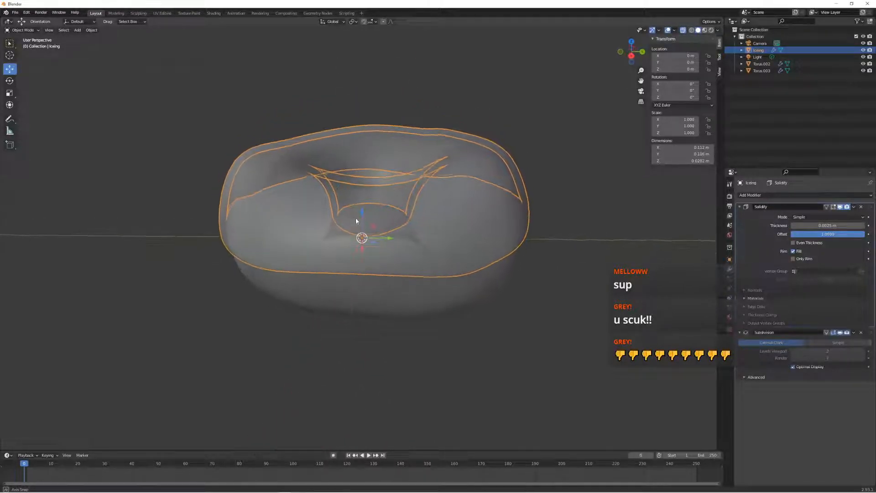
key(alt+z)
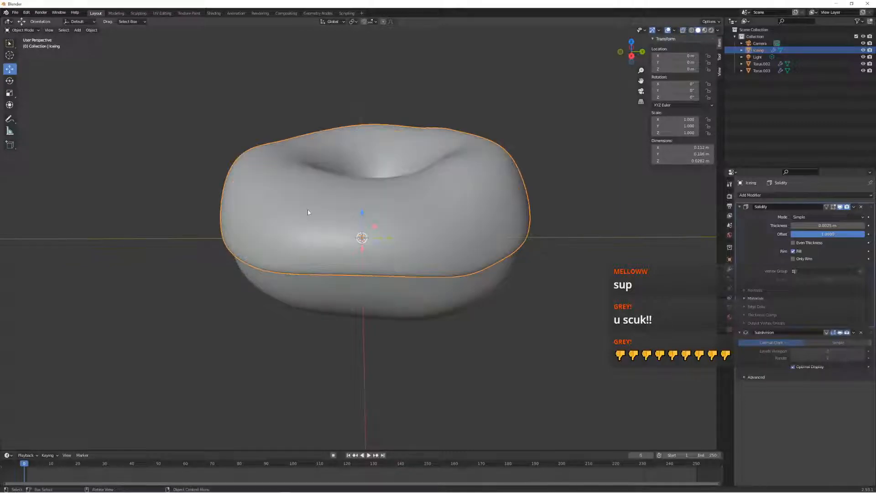
Switch the Iceing object to Edit Mode and select one vertex on its lower rim
click(25, 30)
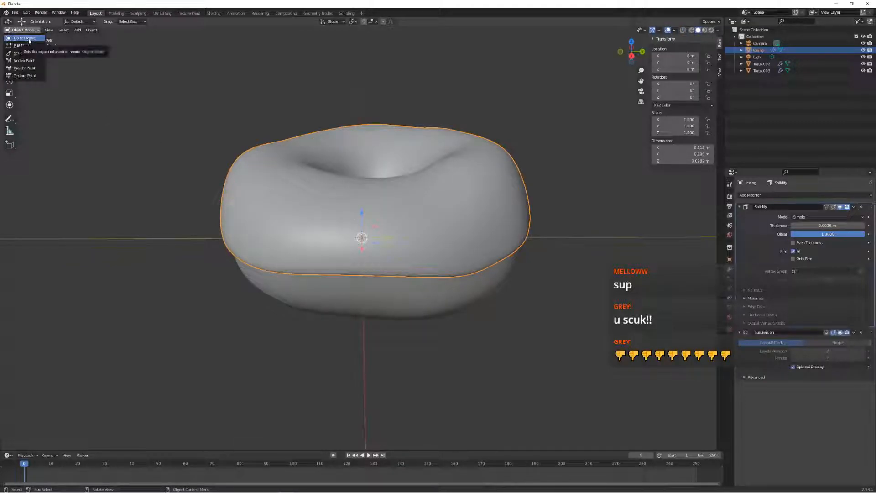
click(23, 45)
middle_drag(89, 101, 135, 89)
middle_drag(190, 114, 214, 107)
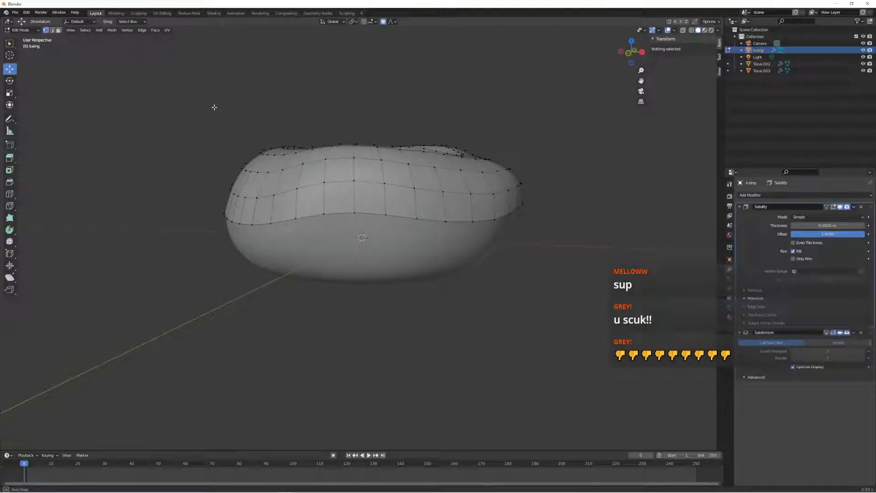
scroll(215, 107, up, 3)
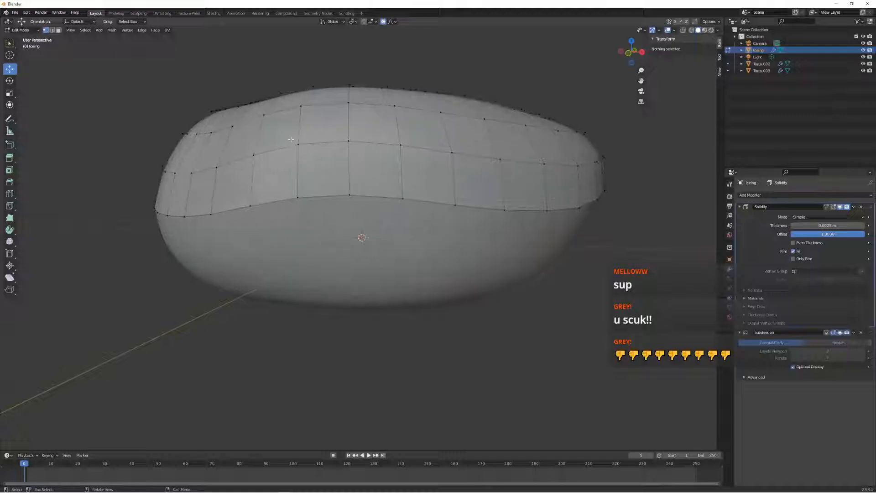
click(348, 195)
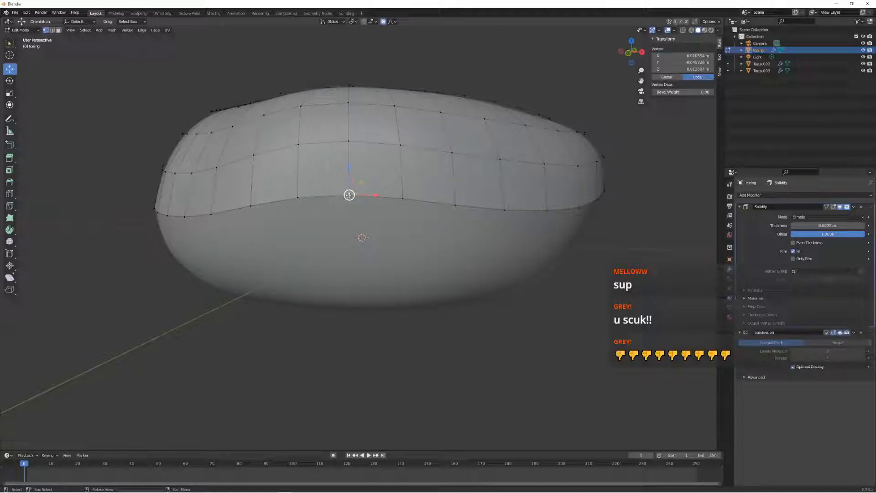
Try pulling the selected rim vertex down with proportional editing, and undo the move
key(g)
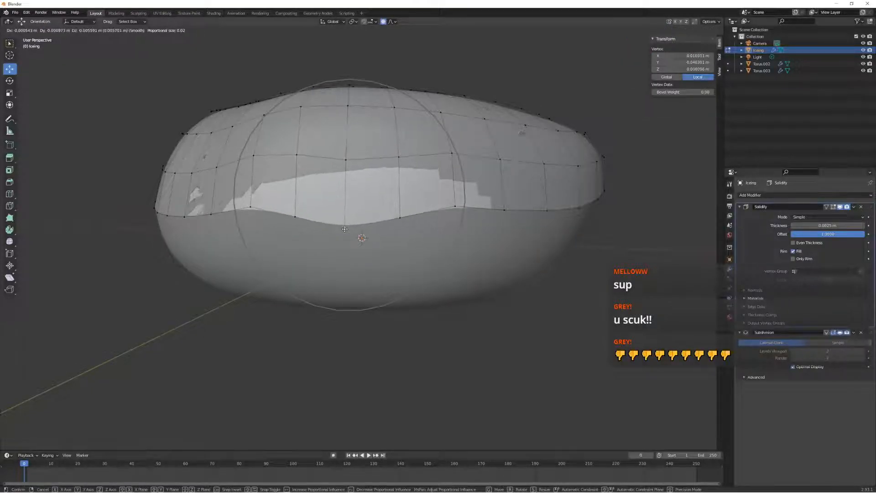
click(350, 179)
key(ctrl+z)
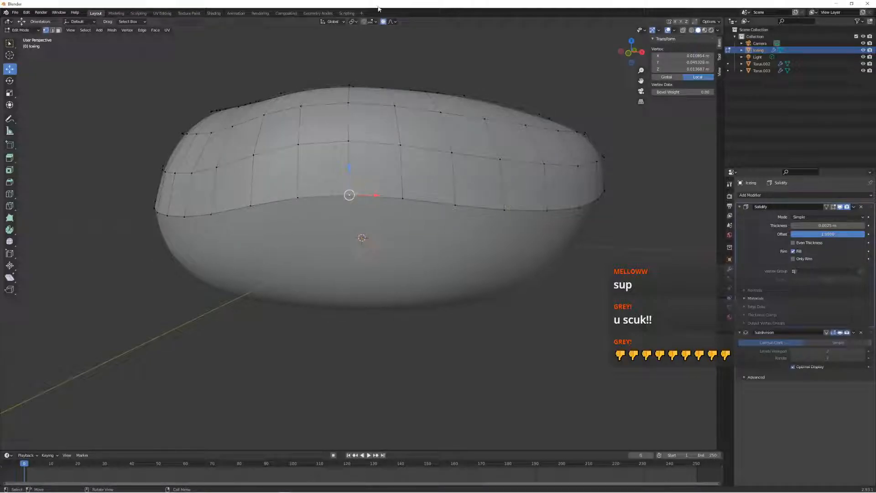
Turn off proportional editing and pull the selected rim vertex down about 0.009 m over the donut's side
click(383, 21)
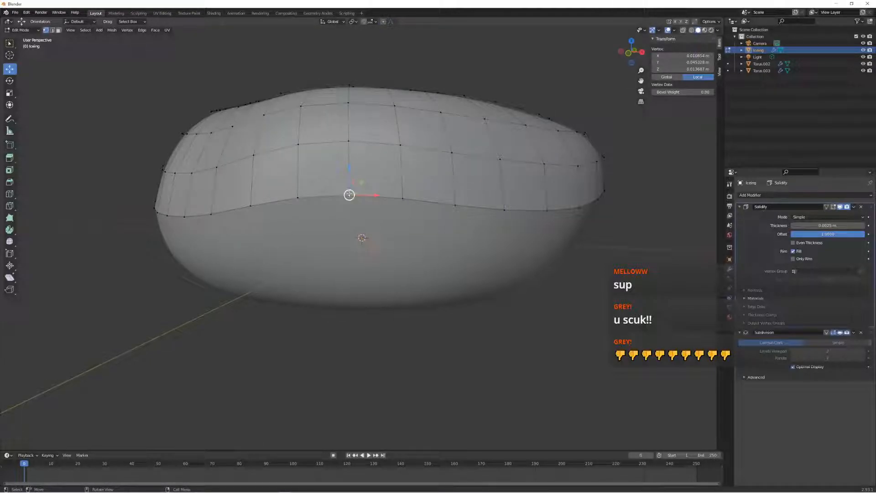
drag(349, 195, 349, 252)
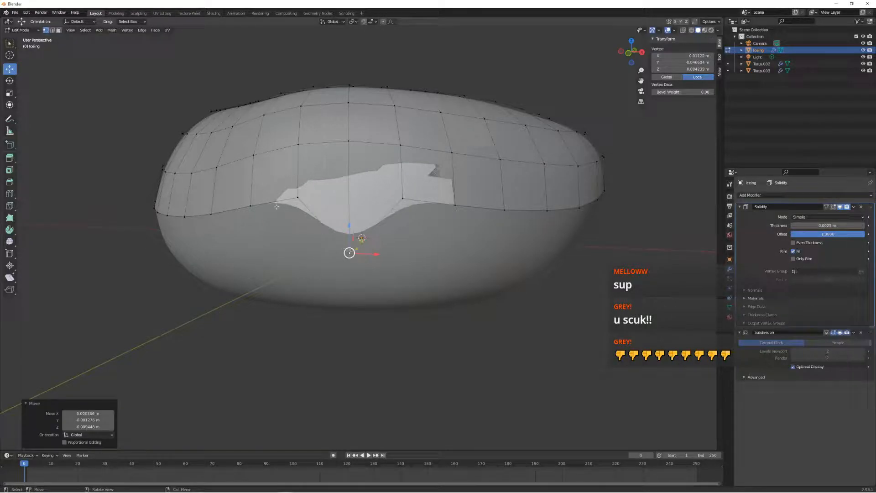
mouse_move(277, 207)
middle_down()
mouse_move(276, 237)
mouse_move(274, 212)
middle_up()
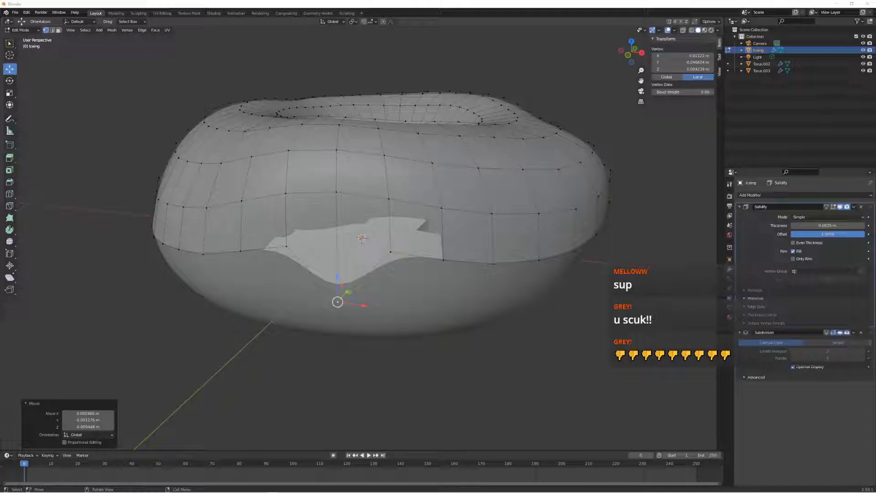
key(super)
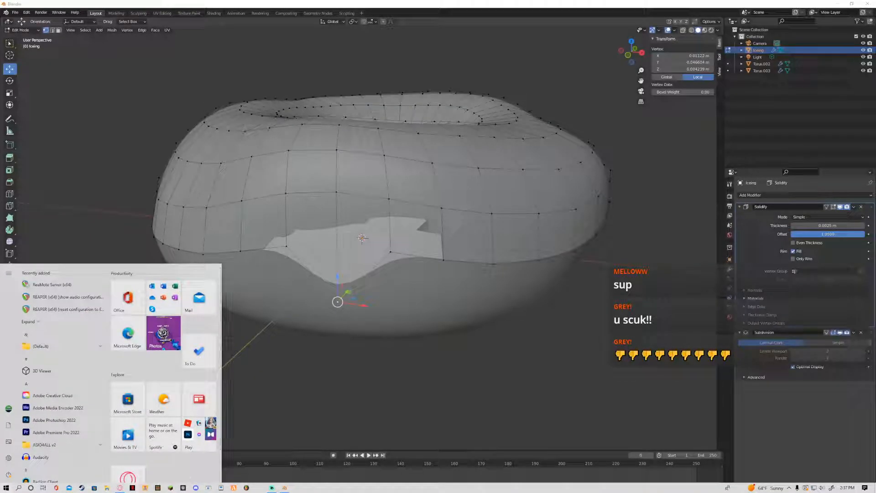
key(super)
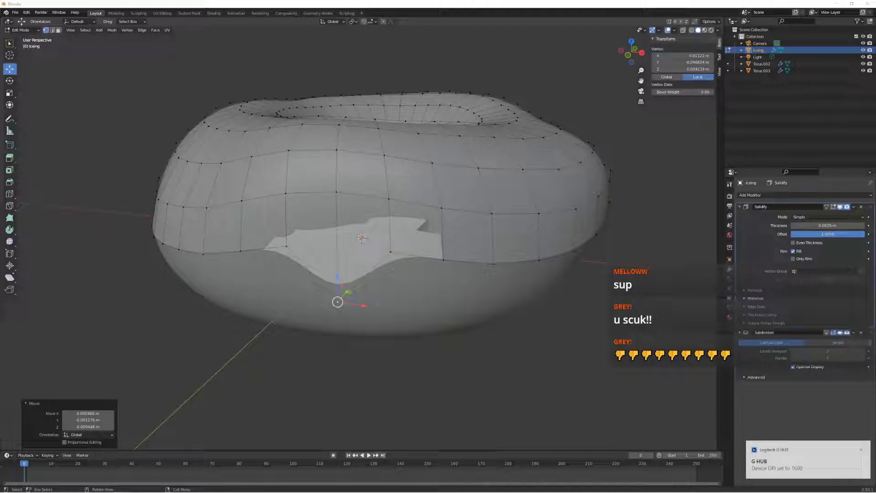
key(super)
key(super)
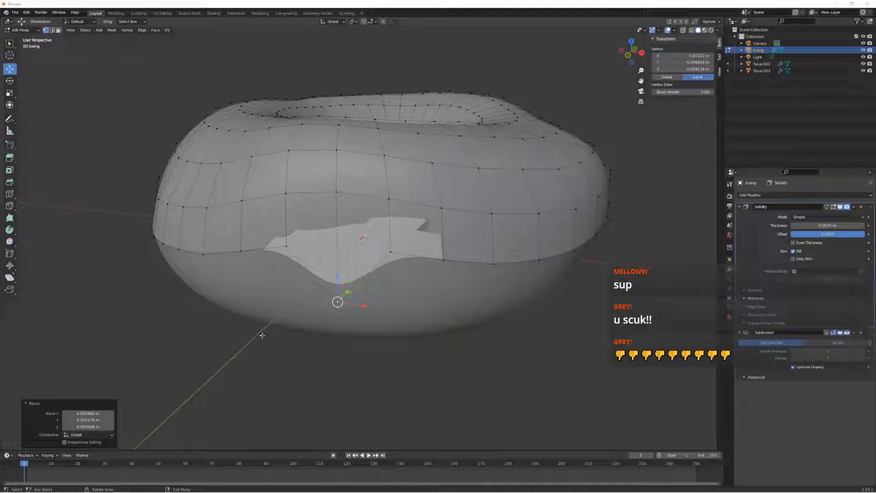
Undo the last move of the rim vertex and view the icing's lower rim from the side
middle_drag(265, 332, 273, 241)
scroll(274, 241, up, 2)
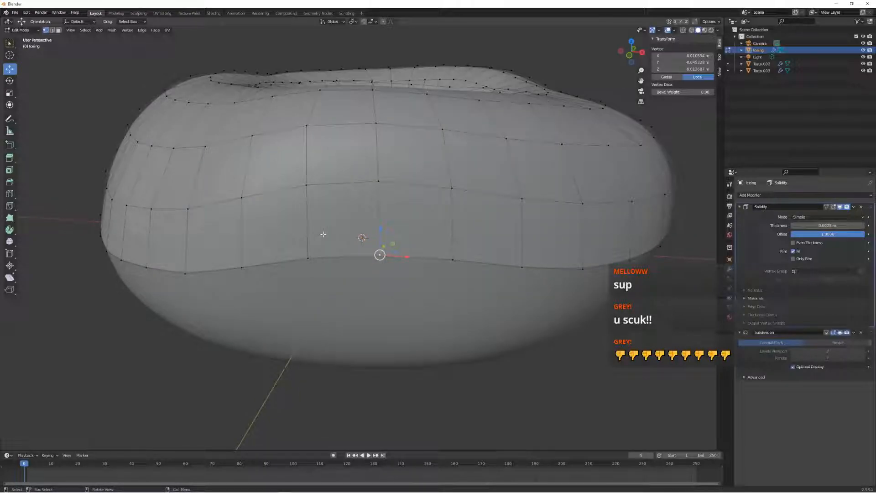
middle_drag(330, 234, 334, 228)
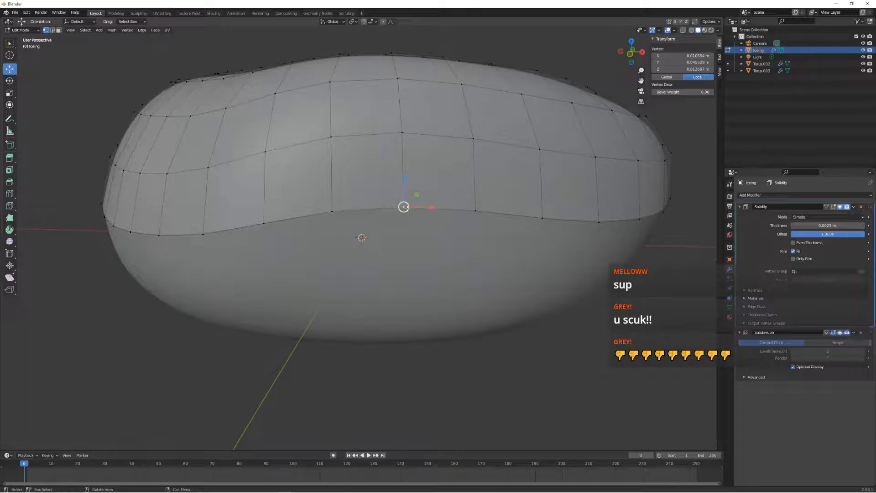
Deselect the icing's rim vertex and return the Iceing object to Object Mode
middle_drag(405, 207, 409, 123)
middle_drag(474, 208, 467, 291)
key(alt+z)
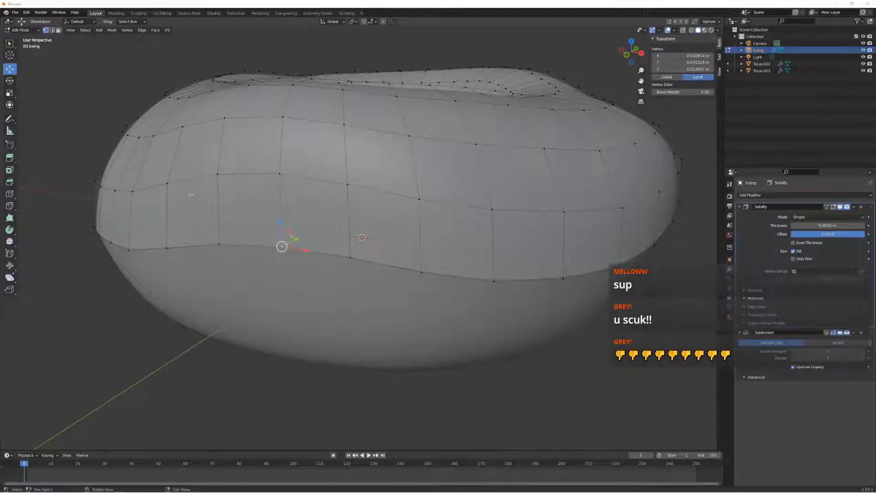
middle_drag(76, 121, 102, 141)
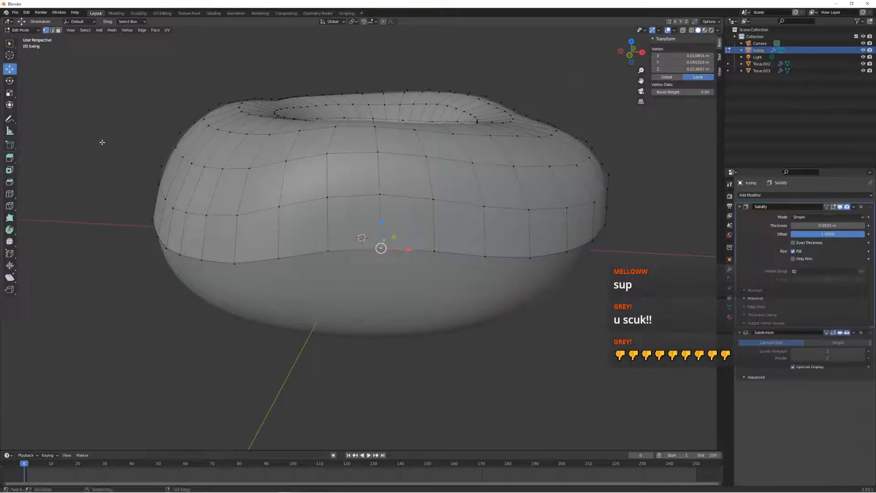
click(135, 221)
click(107, 252)
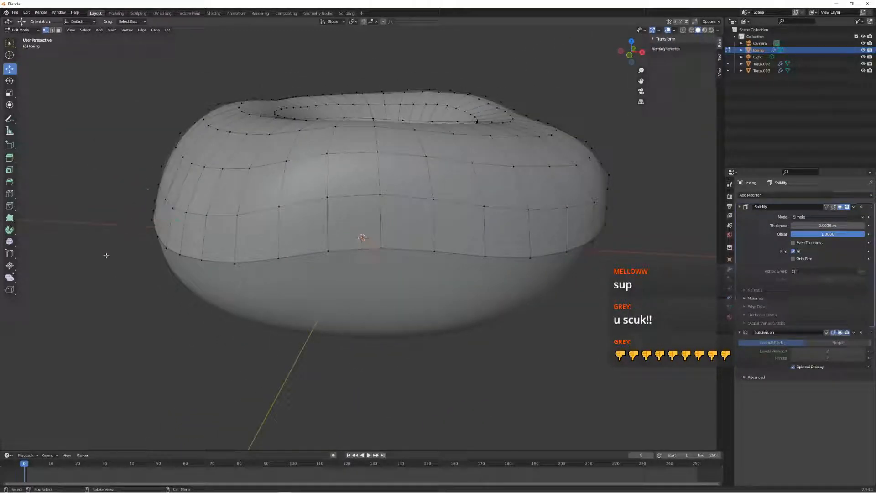
middle_drag(163, 236, 160, 201)
click(28, 34)
click(22, 38)
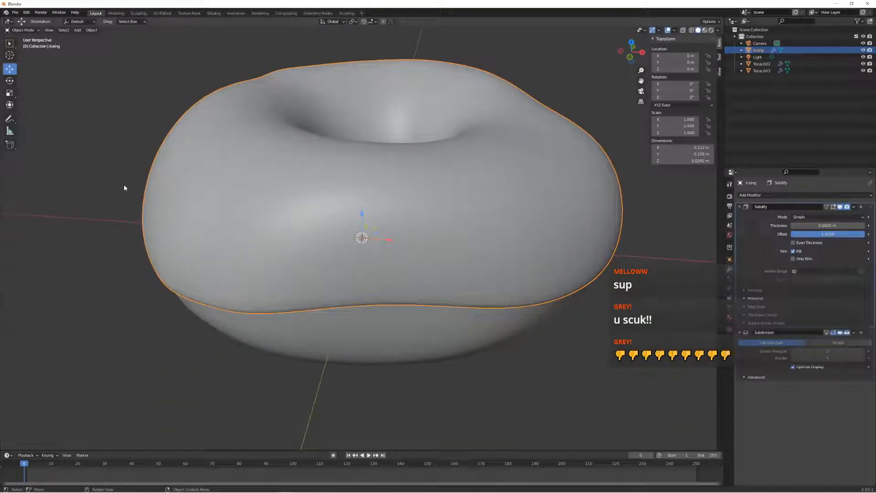
Select the Torus.003 object and switch it to Edit Mode
click(162, 191)
click(23, 29)
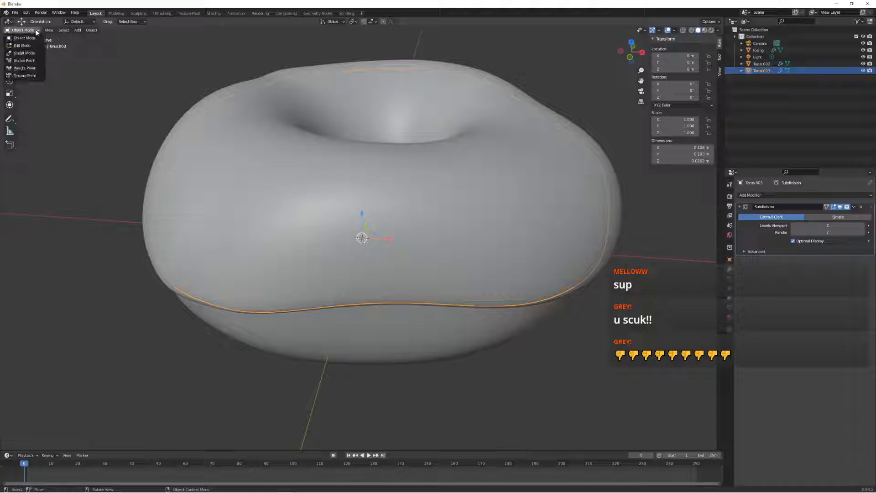
click(22, 45)
middle_drag(146, 106, 170, 99)
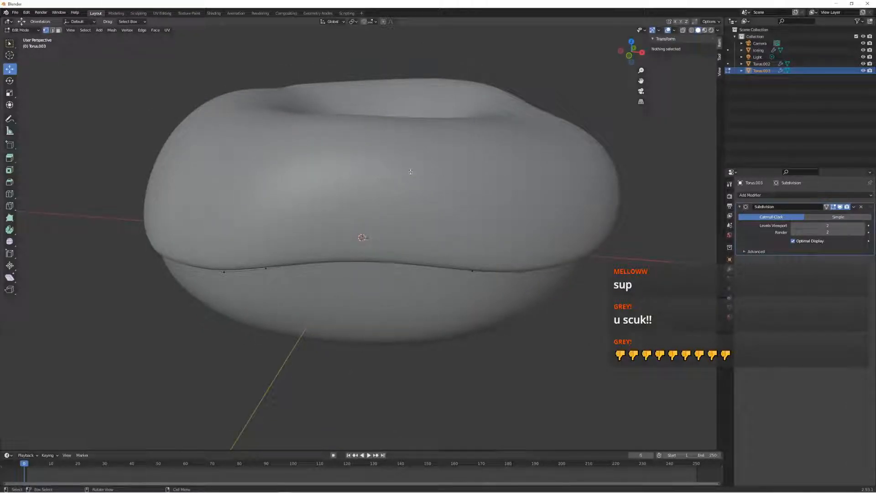
Add the Iceing object to the selection and re-enter Edit Mode with both Iceing and Torus.003
click(758, 50)
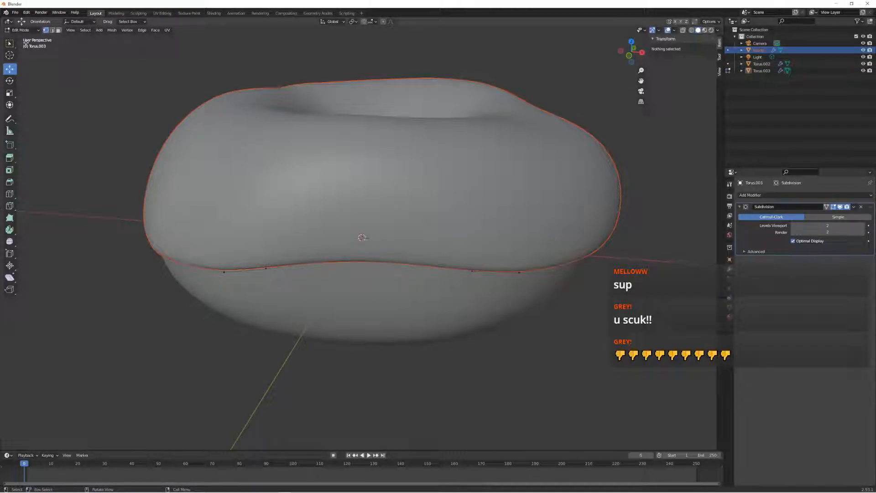
click(21, 30)
click(21, 29)
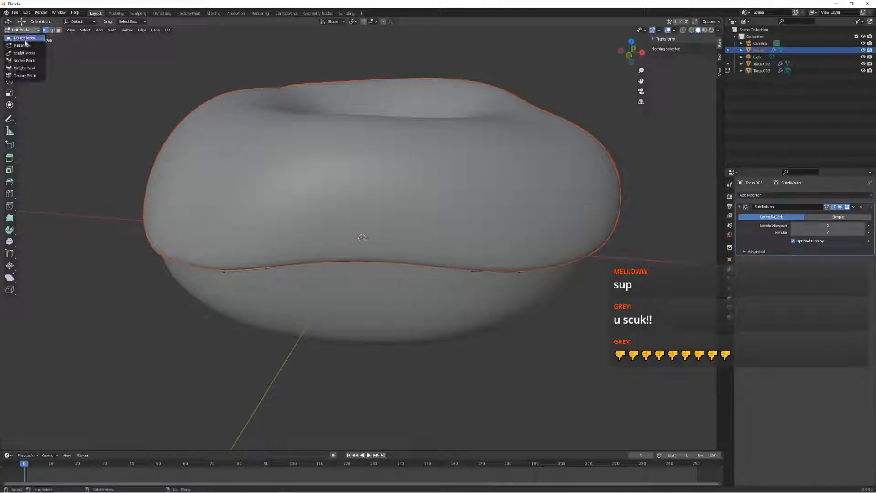
click(24, 38)
click(22, 30)
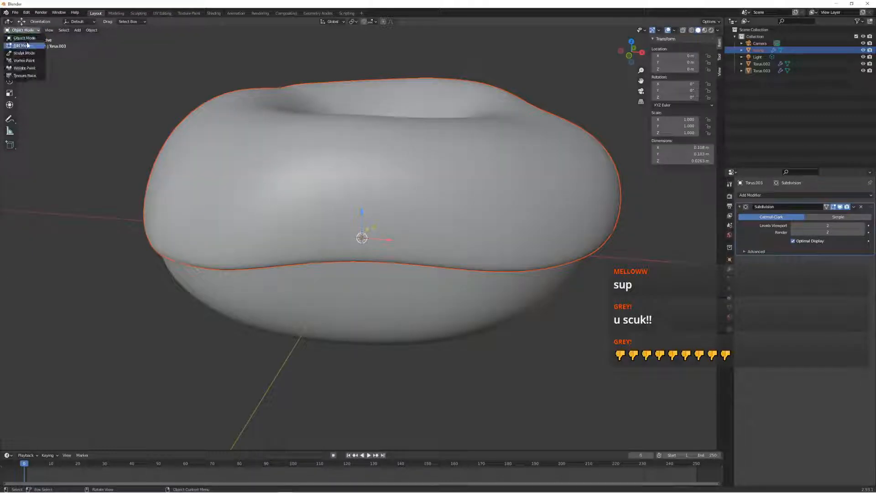
click(22, 46)
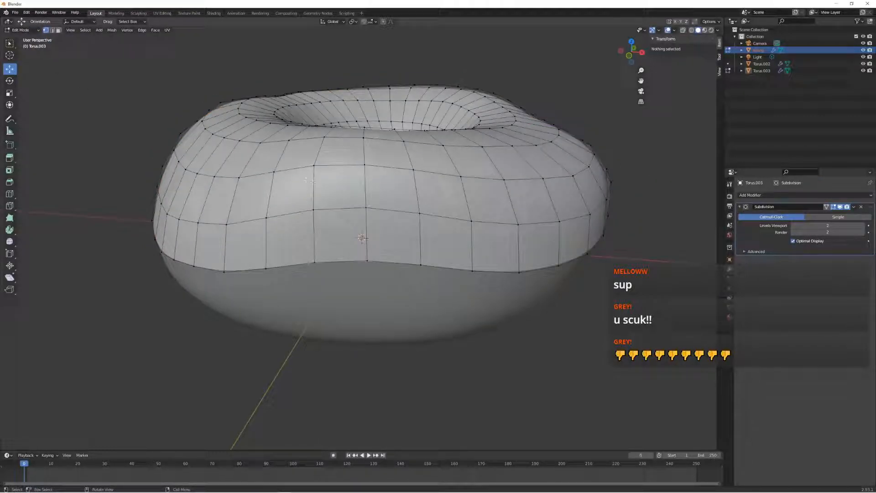
Select a front vertex on the lower rim of Torus.003 and pull it down about 0.005 m over the donut's side
middle_drag(310, 178, 166, 196)
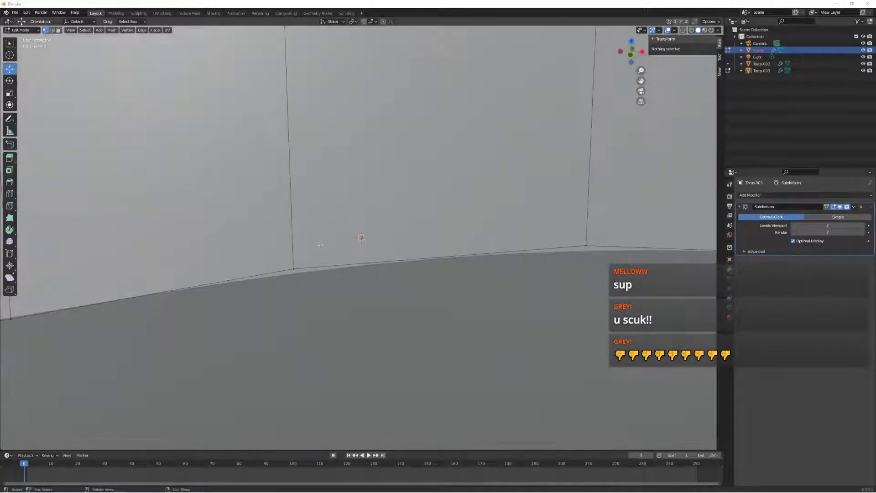
scroll(296, 274, up, 8)
click(294, 271)
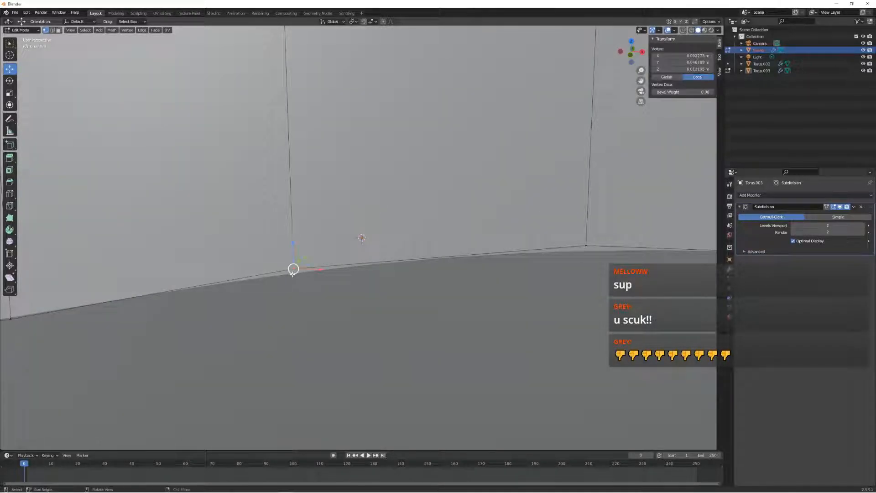
scroll(319, 269, down, 3)
drag(333, 249, 332, 348)
scroll(331, 329, down, 3)
scroll(329, 307, down, 2)
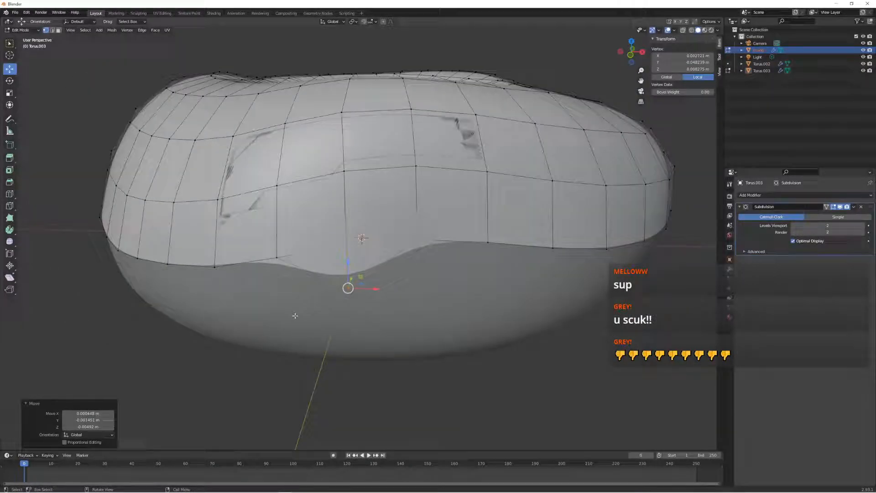
click(223, 395)
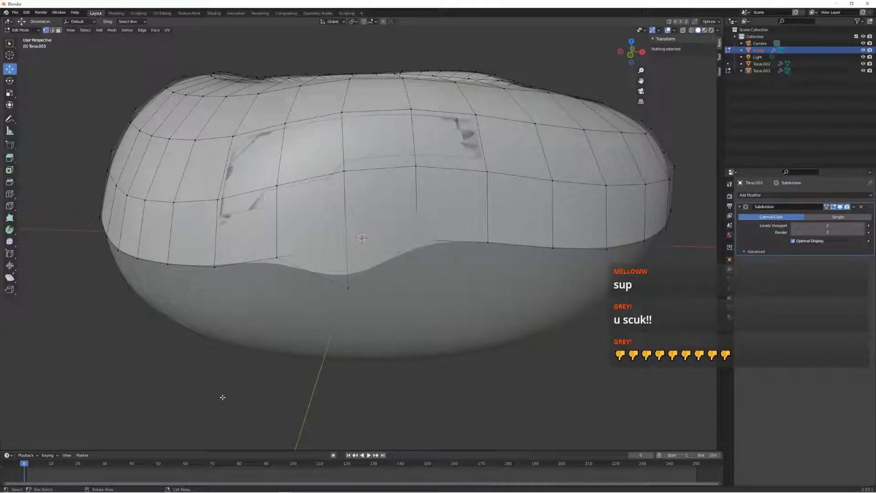
Inspect the pulled-down rim in Object Mode and return both objects to Edit Mode
click(20, 30)
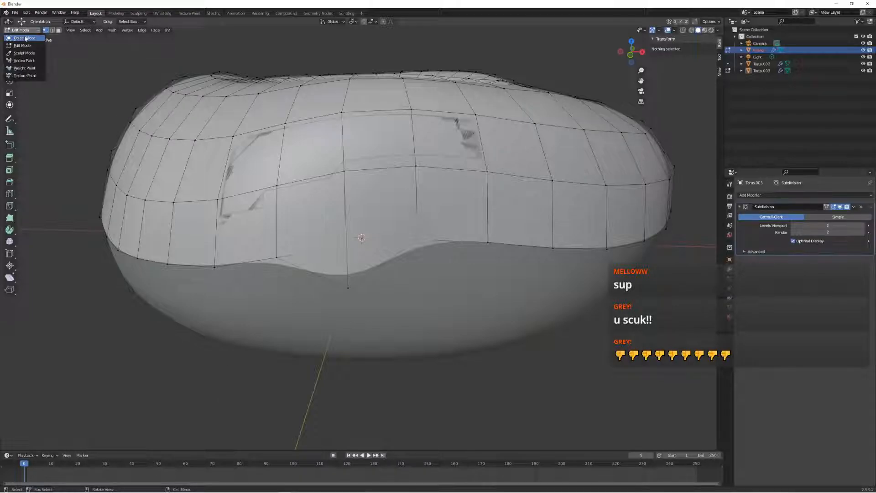
click(20, 34)
scroll(97, 81, up, 1)
middle_drag(102, 77, 80, 62)
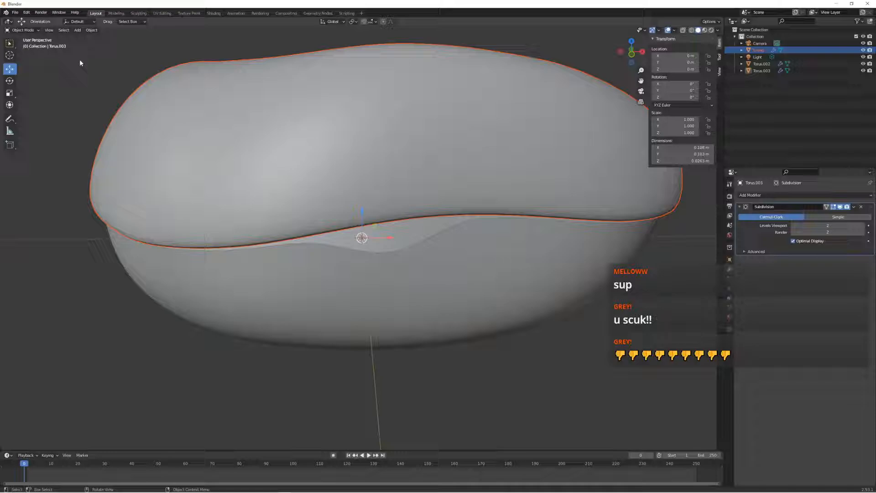
click(31, 30)
click(21, 40)
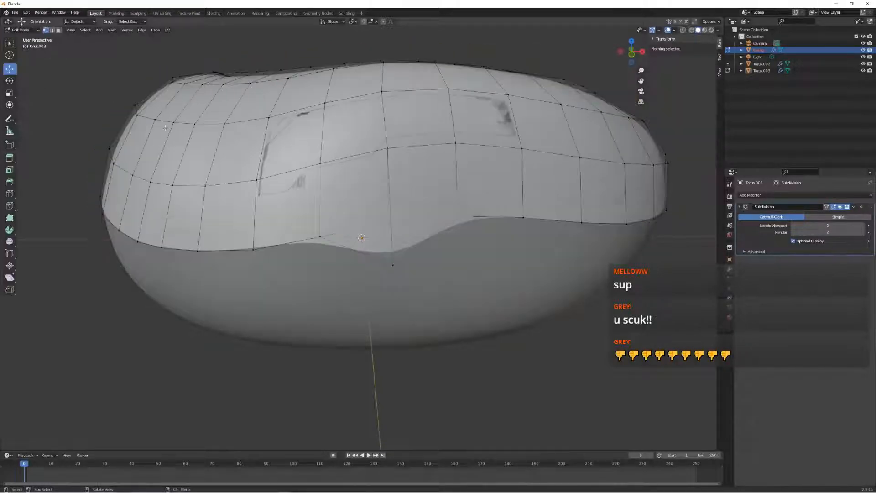
middle_drag(330, 175, 367, 165)
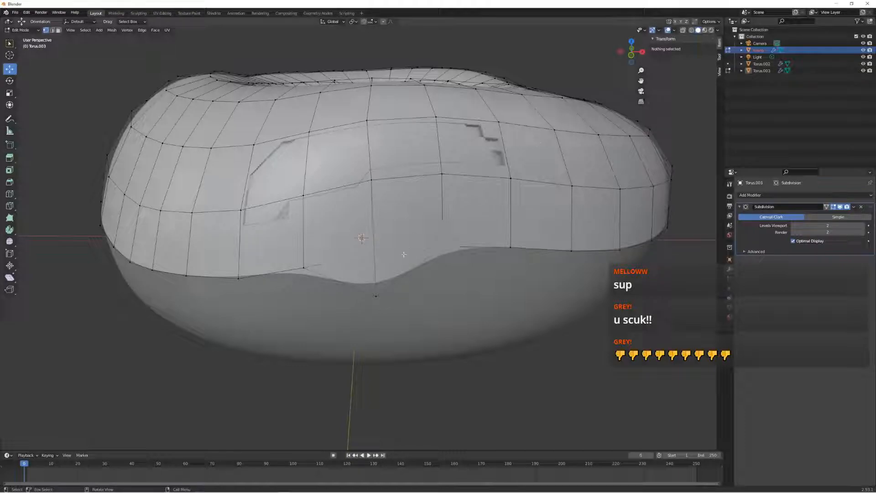
Reselect the lowered rim vertex and undo its downward move
click(376, 295)
key(g)
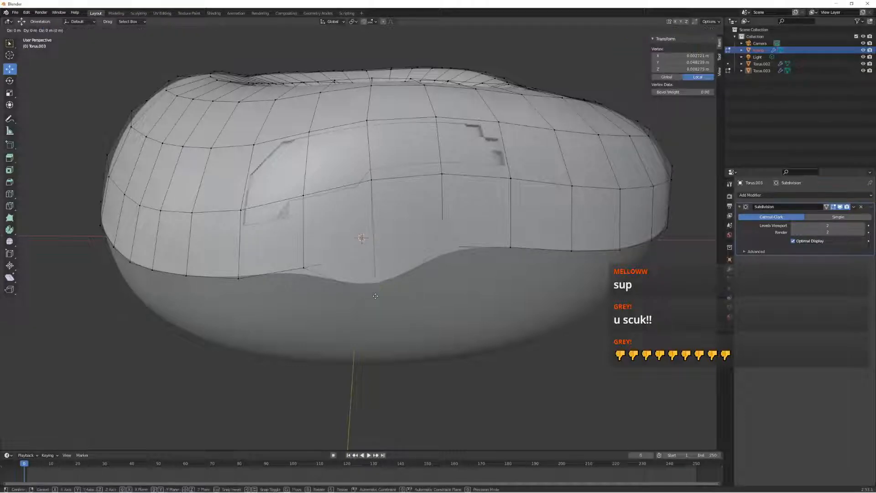
click(376, 296)
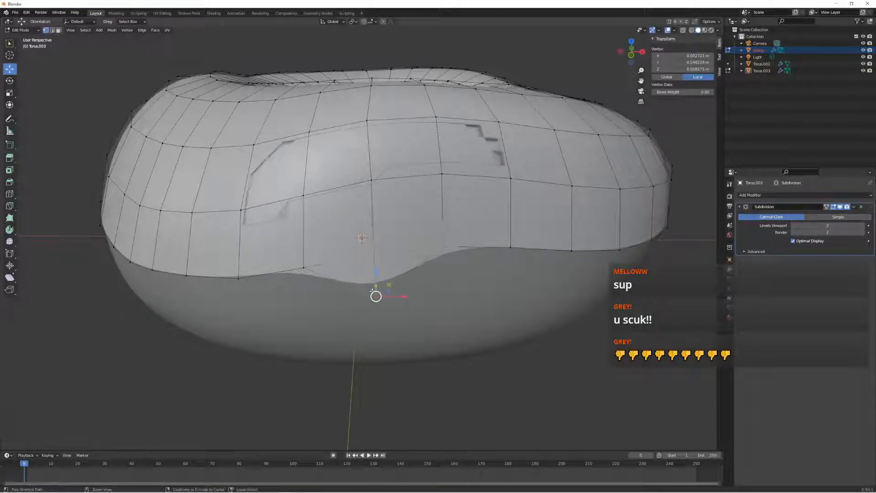
key(Tab)
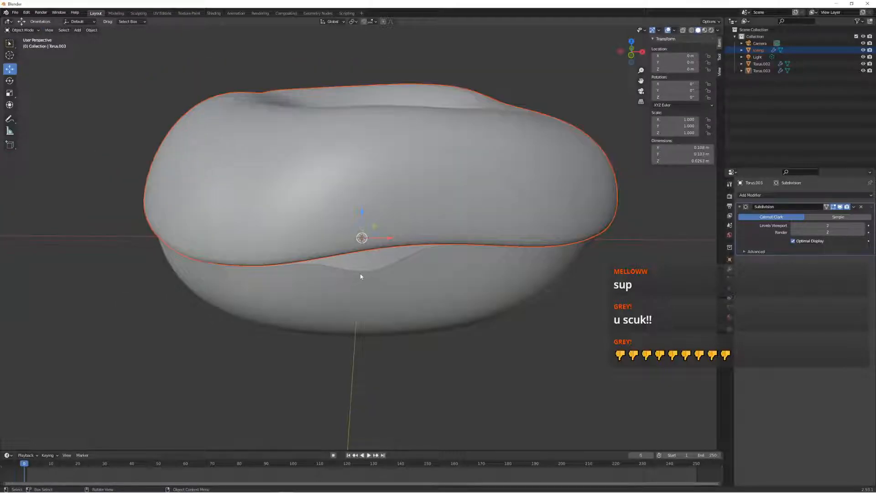
key(ctrl+z)
key(ctrl+z)
key(ctrl+z)
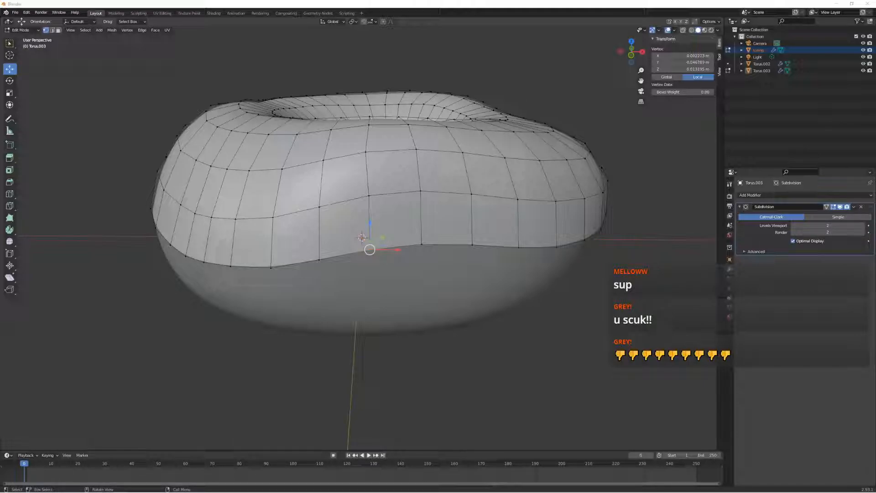
Rename the Iceing object as Ok
click(759, 49)
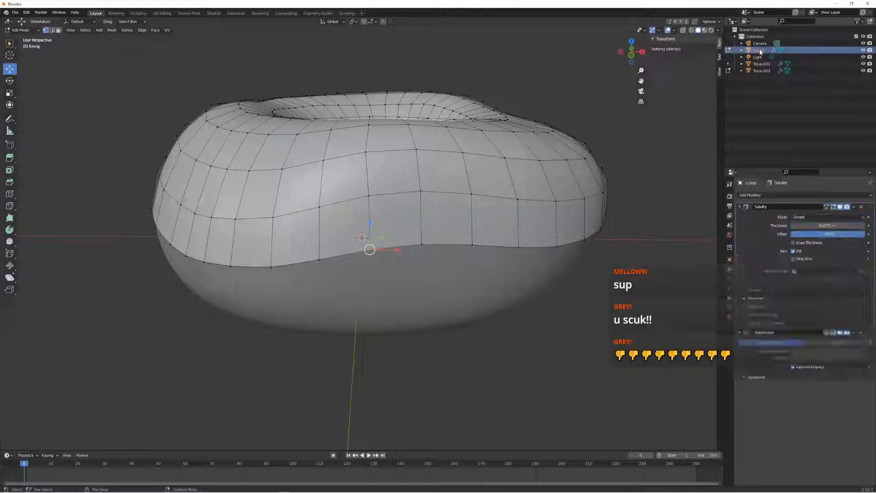
double_click(760, 49)
key(BackSpace)
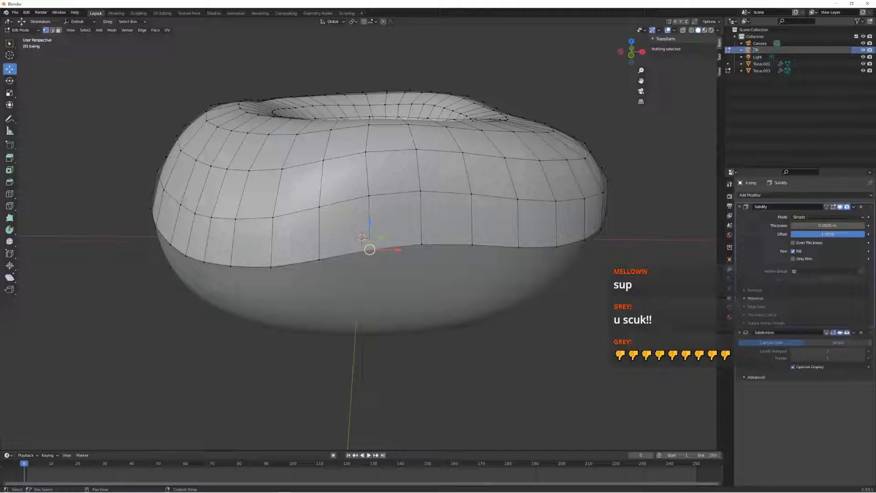
text(Ok)
key(Return)
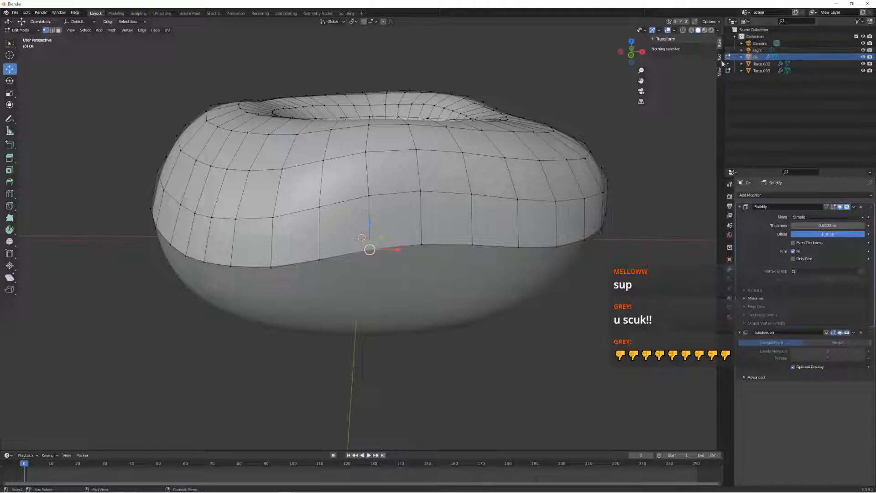
Make Torus.003 the active object for editing
click(762, 64)
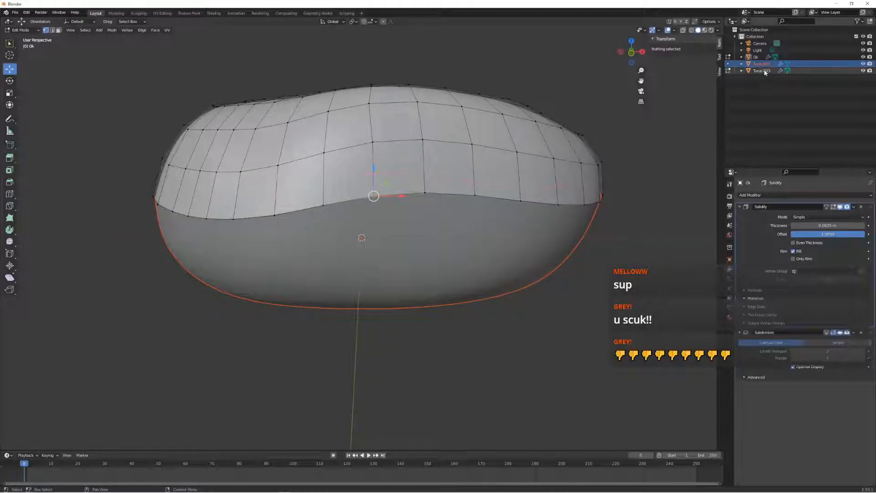
click(761, 71)
middle_drag(585, 144, 604, 180)
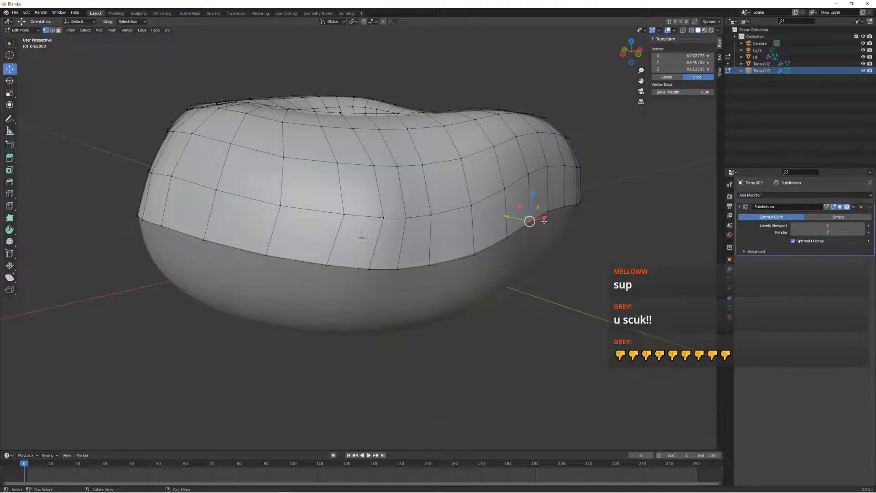
Try moving the selected rim vertex along X and along Y, undoing each move
drag(544, 221, 637, 194)
key(ctrl+z)
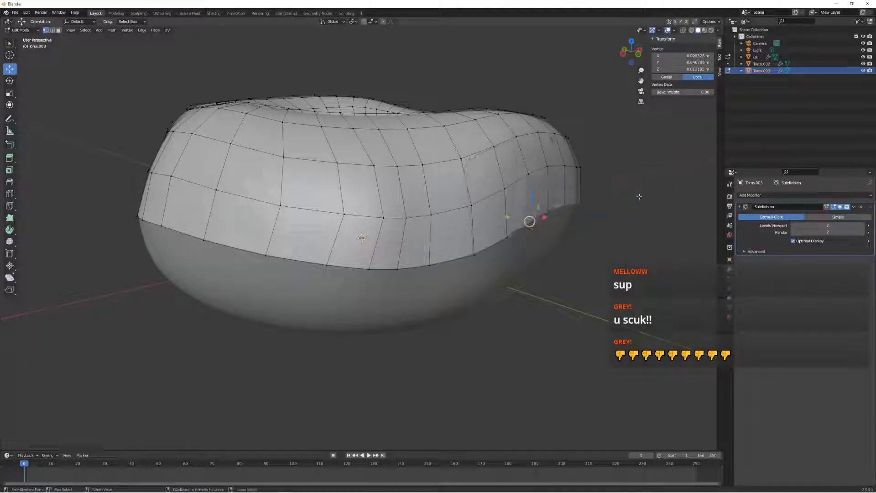
middle_drag(627, 193, 588, 212)
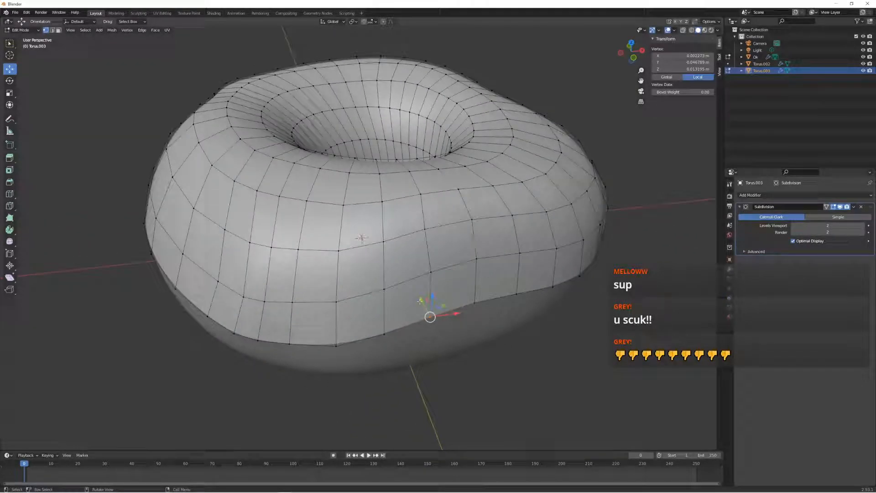
drag(423, 302, 456, 411)
key(ctrl+z)
Pull the selected rim vertex of Torus.003 down about 0.014 m to form a long drip
middle_drag(450, 355, 426, 301)
drag(371, 183, 386, 266)
mouse_move(403, 219)
middle_down()
mouse_move(479, 210)
mouse_move(413, 232)
middle_up()
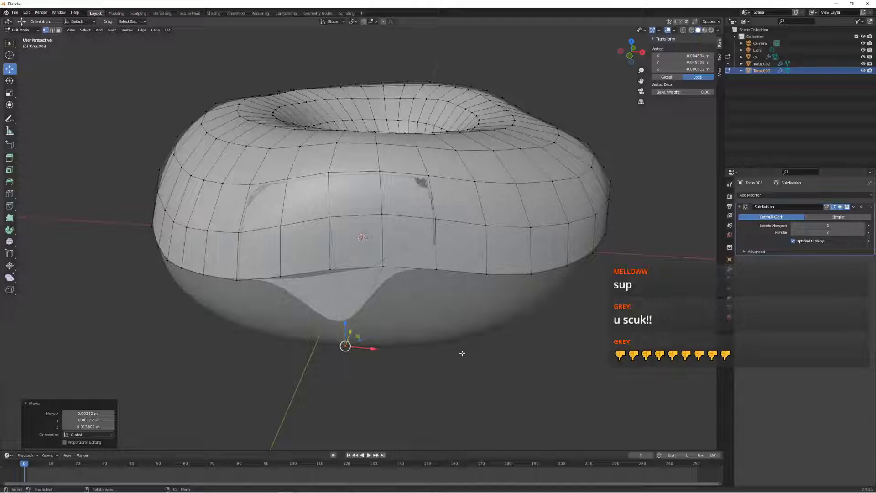
Inspect the long drip from the side in Object Mode and return Torus.003 to Edit Mode
click(22, 30)
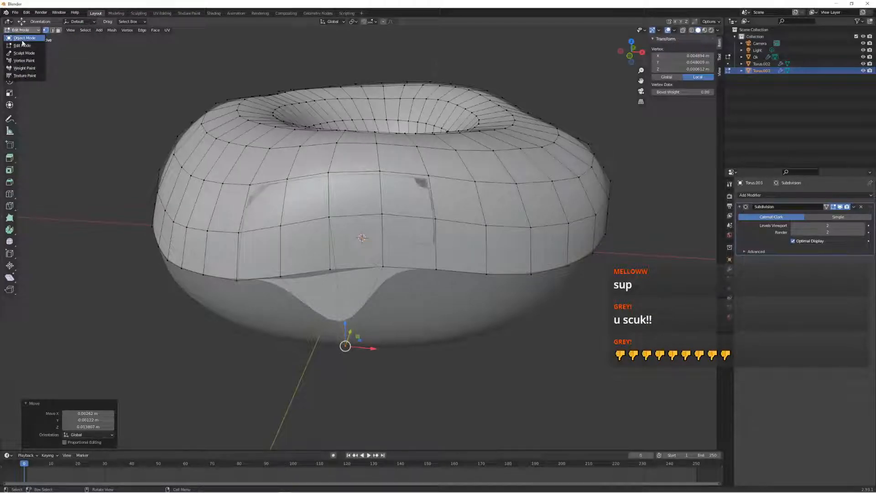
click(23, 38)
mouse_move(137, 93)
middle_down()
mouse_move(135, 41)
mouse_move(132, 81)
middle_up()
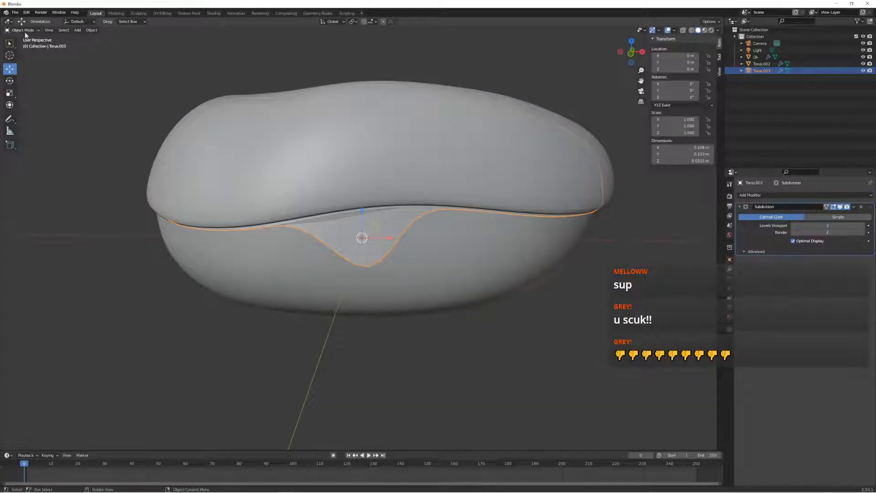
click(25, 31)
click(26, 46)
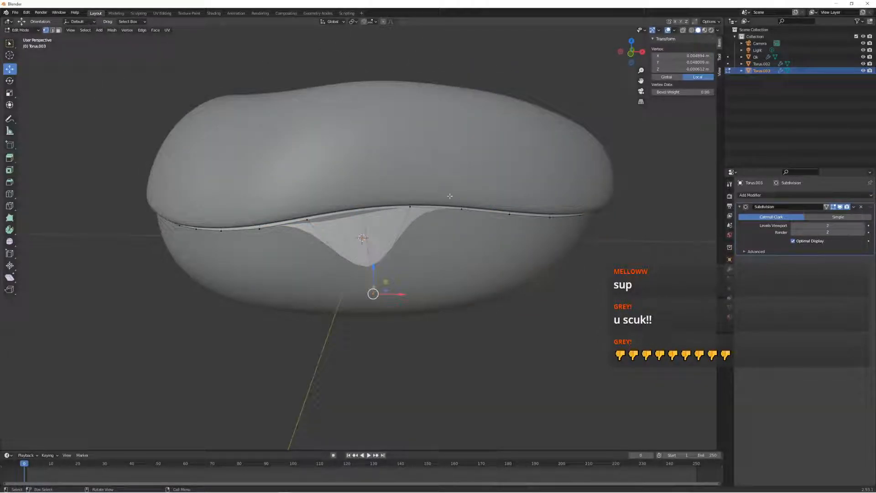
Undo the recent vertex edits back to before the long drip was pulled from the Torus.003 rim
key(alt+a)
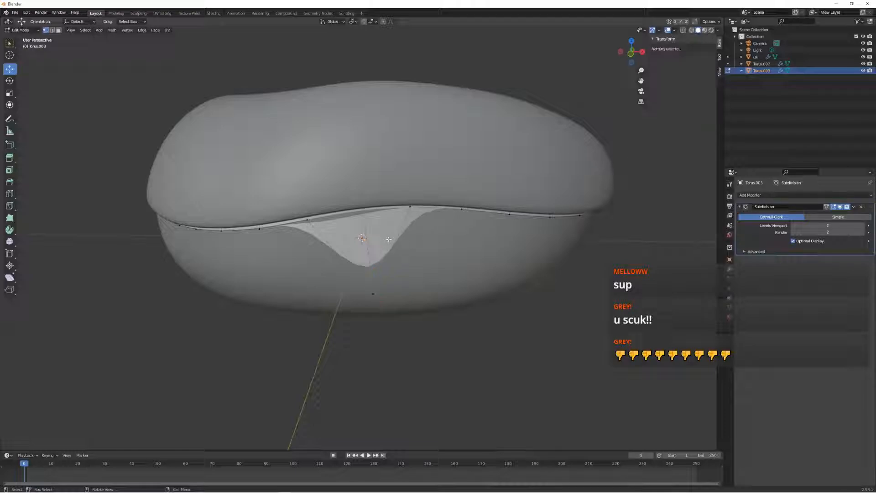
click(373, 292)
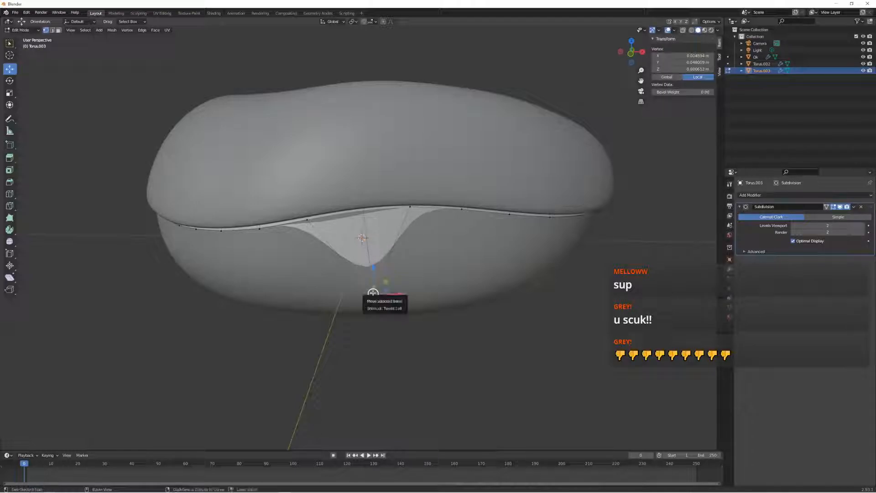
key(ctrl+z)
click(372, 290)
key(ctrl+z)
key(ctrl+z)
key(ctrl+z)
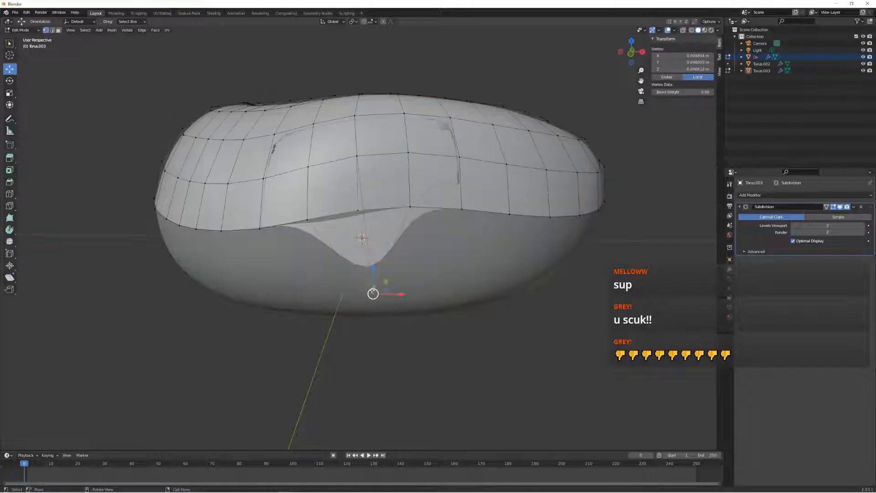
Delete the duplicate icing object Torus.003 from the scene
click(766, 73)
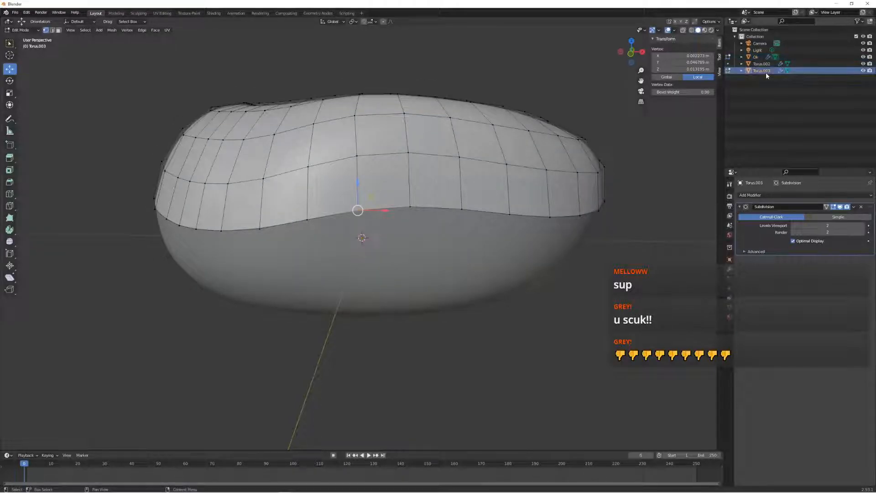
right_click(765, 70)
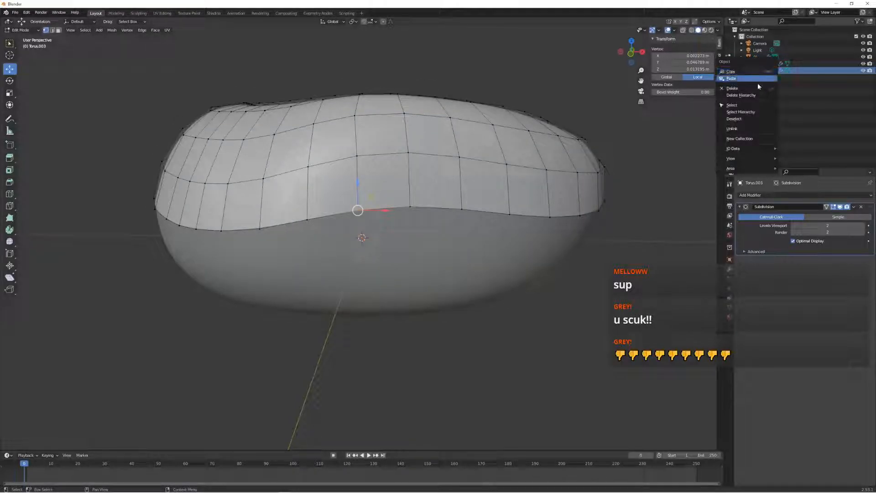
click(755, 90)
Examine the seam between the remaining icing and the donut up close along the lower rim
middle_drag(605, 126, 595, 86)
scroll(602, 146, up, 6)
middle_drag(602, 146, 455, 209)
click(470, 197)
click(558, 197)
scroll(562, 160, up, 6)
scroll(558, 192, down, 4)
scroll(557, 193, down, 5)
scroll(434, 208, up, 6)
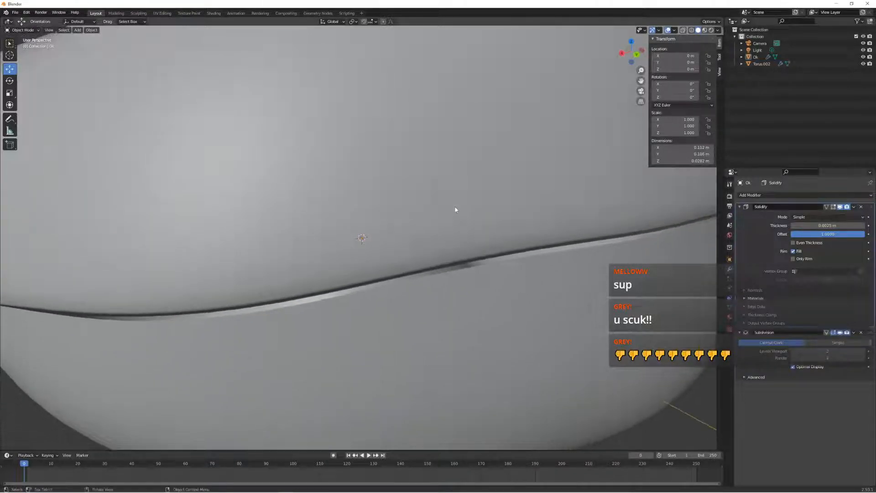
scroll(455, 209, down, 6)
Move the Ok icing object straight down about 0.0038 m onto the donut and check the fit from underneath
click(430, 235)
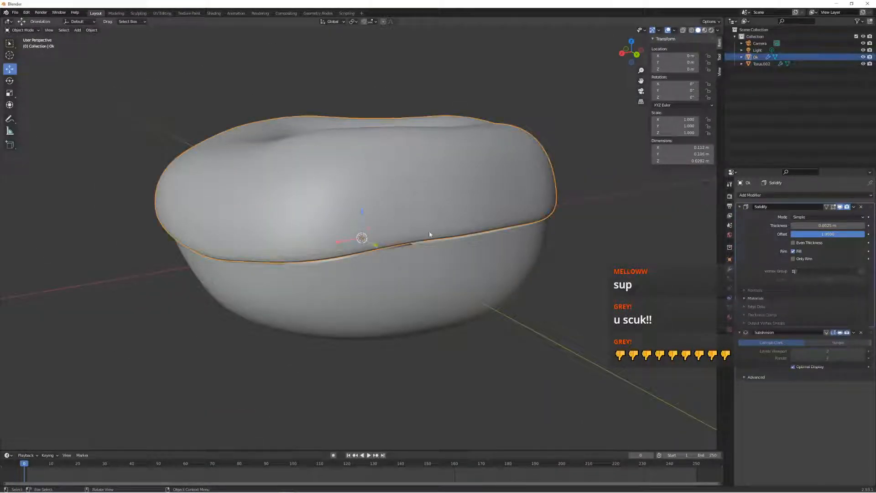
drag(363, 215, 360, 225)
click(494, 341)
middle_drag(494, 341, 422, 342)
scroll(396, 284, up, 5)
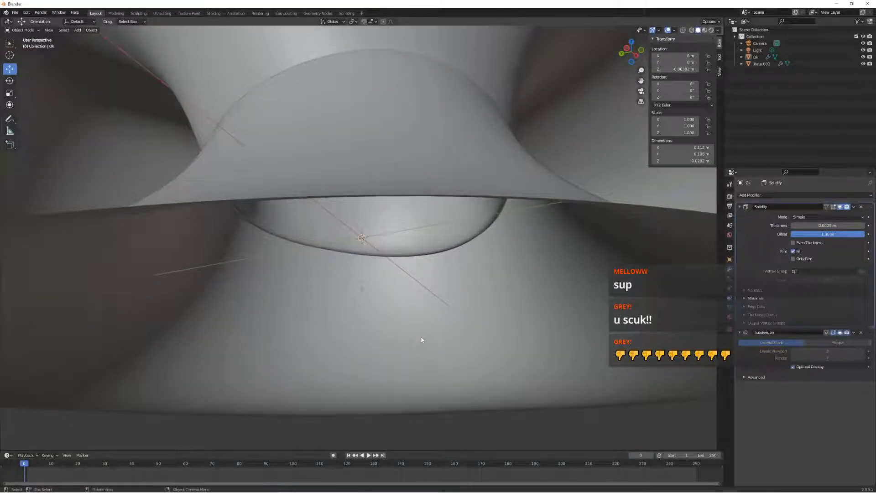
middle_drag(419, 283, 429, 270)
scroll(448, 207, down, 4)
middle_drag(448, 207, 418, 243)
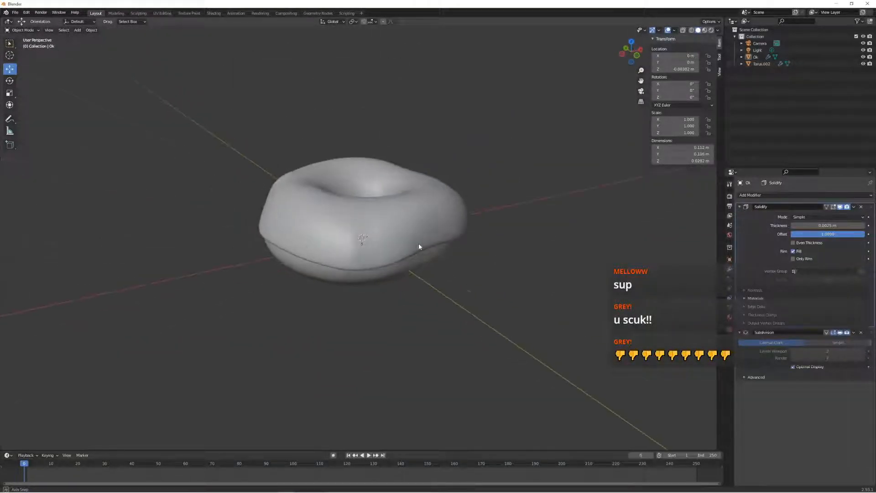
Put the Ok icing into Edit Mode and bring its lower rim into close side view
click(410, 245)
scroll(441, 245, up, 3)
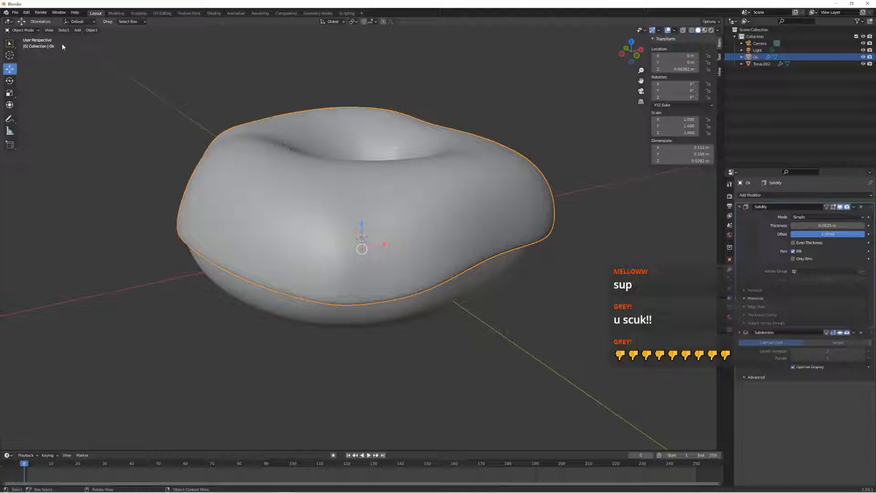
click(22, 29)
click(21, 40)
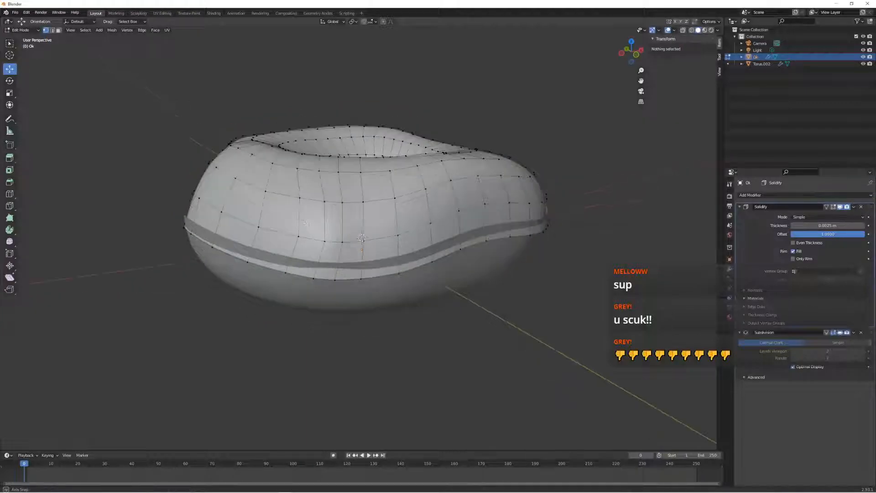
middle_drag(307, 224, 284, 247)
scroll(320, 253, up, 4)
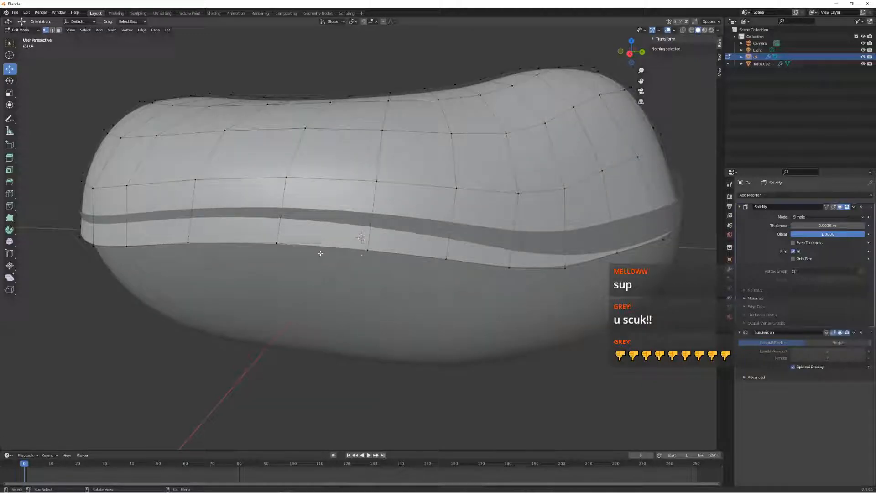
Try pulling a lower rim vertex of the icing down into a drip and check its shape in Object Mode
click(368, 250)
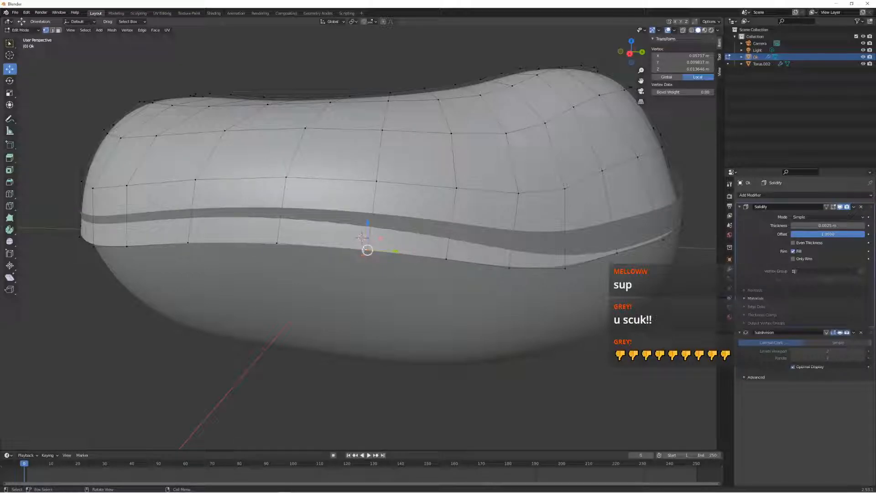
drag(367, 250, 359, 298)
click(369, 391)
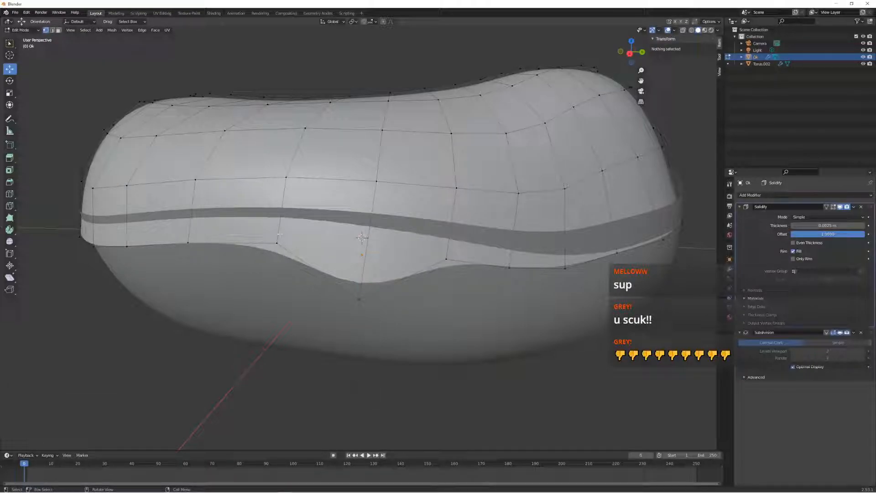
click(34, 31)
click(33, 40)
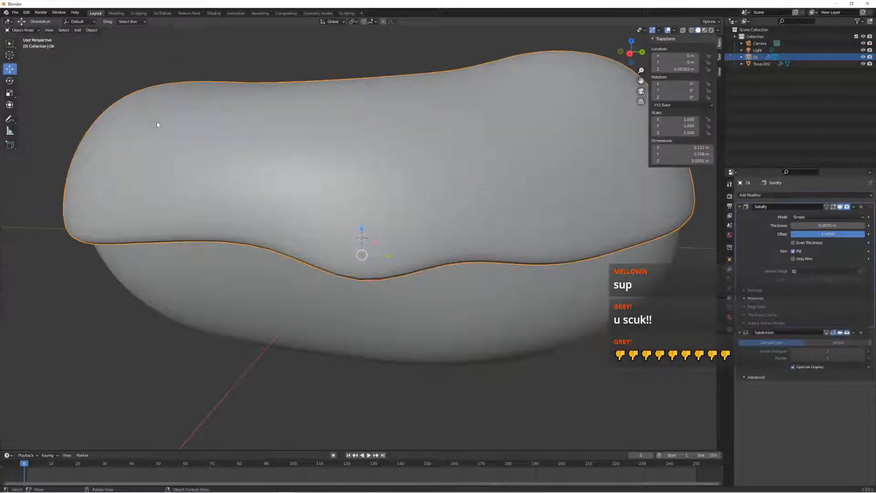
middle_drag(158, 124, 173, 146)
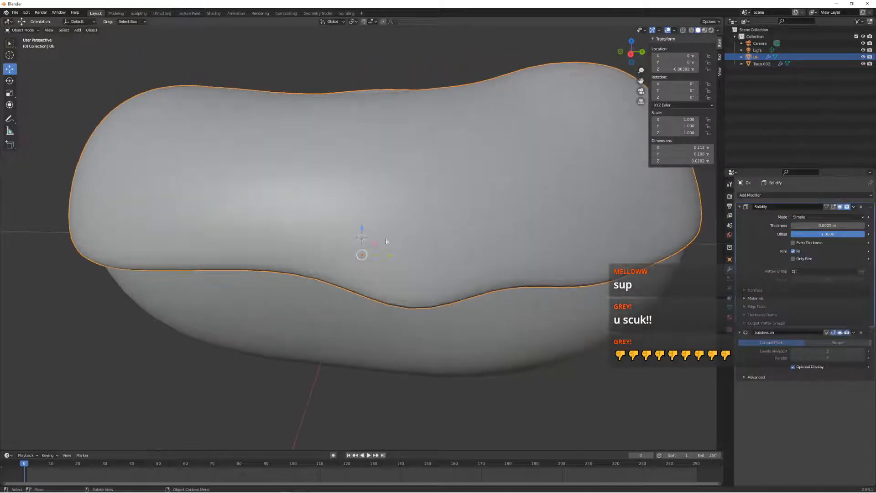
click(401, 265)
click(401, 273)
key(Tab)
click(400, 271)
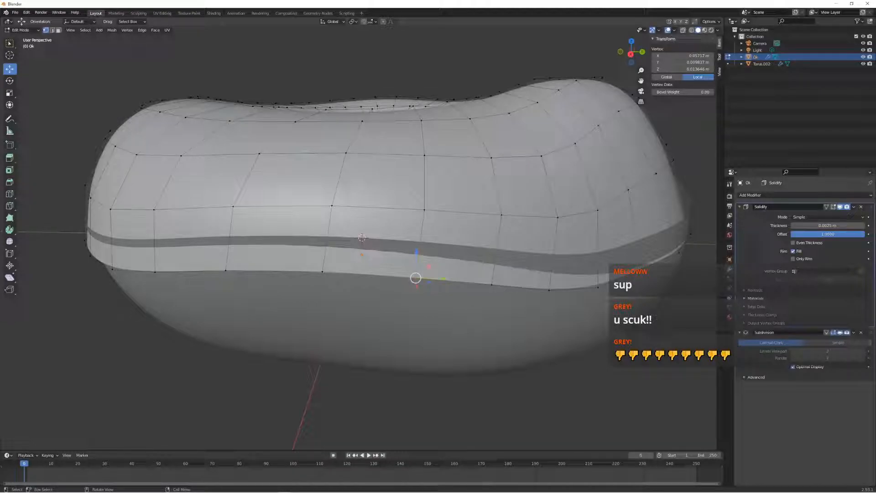
Switch to Discord, post "DONUT!!!" in the updates channel of the Nintix Games server, and close the Discord window
key(super)
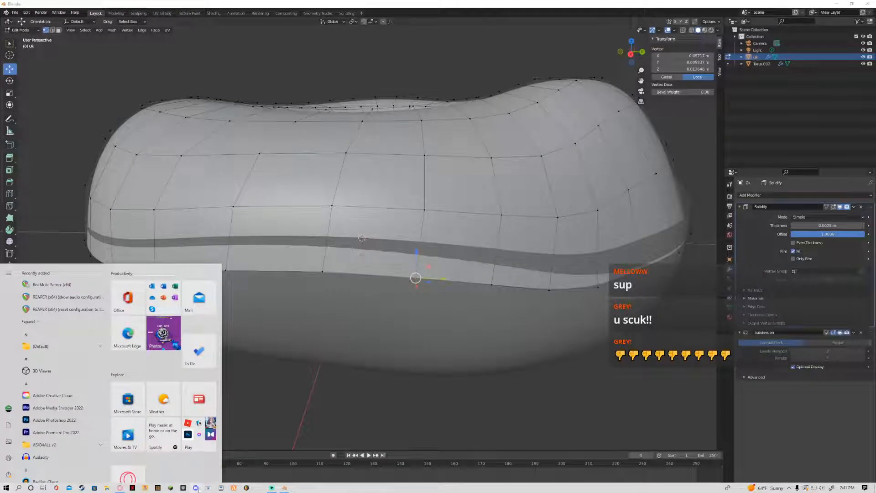
click(196, 487)
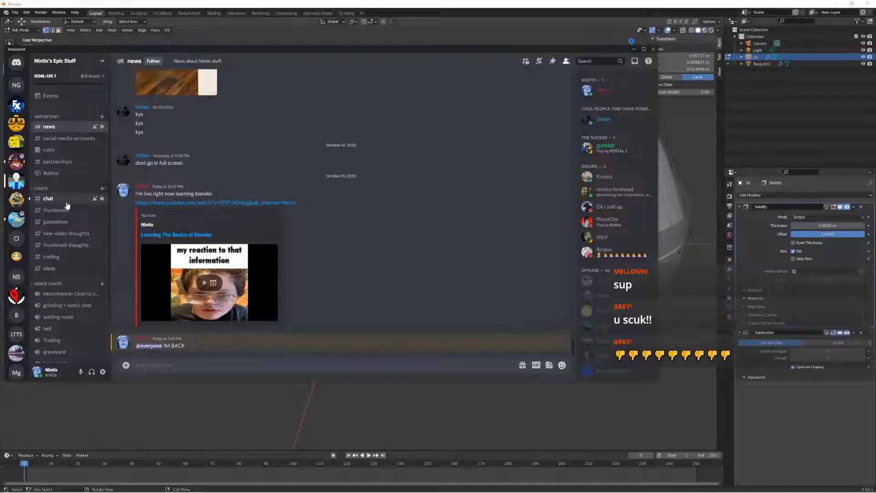
click(67, 205)
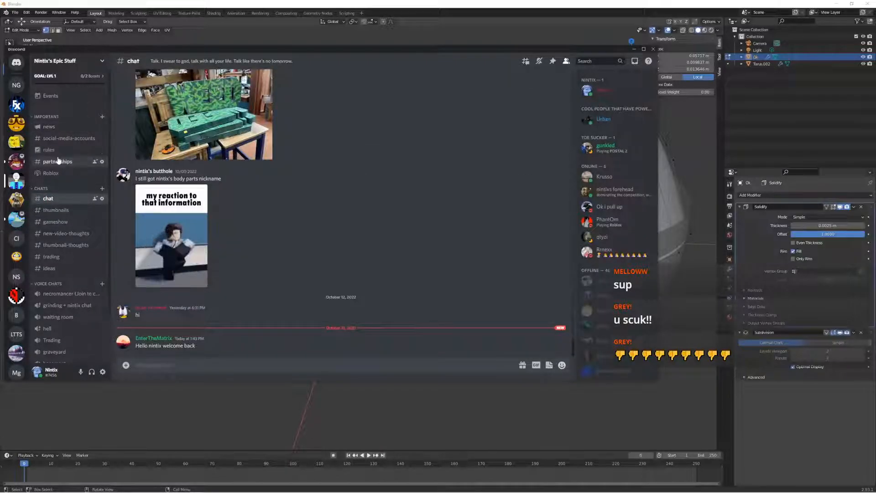
click(16, 85)
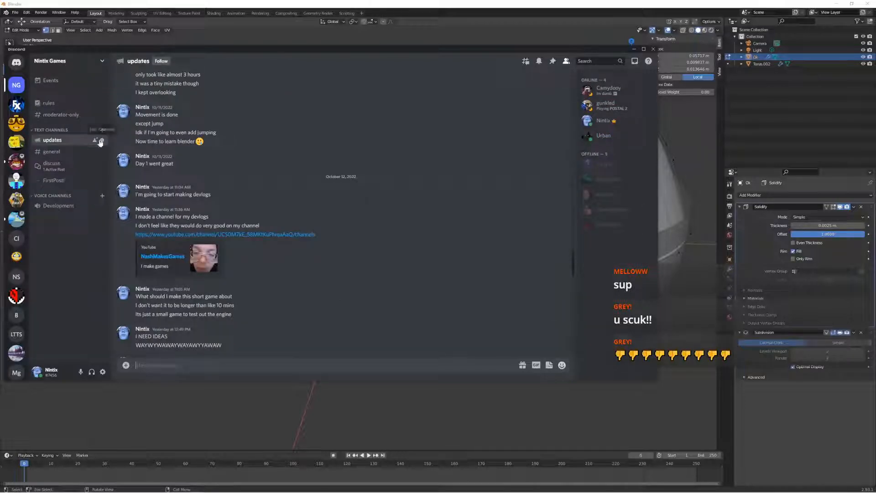
text(DONUT!!!)
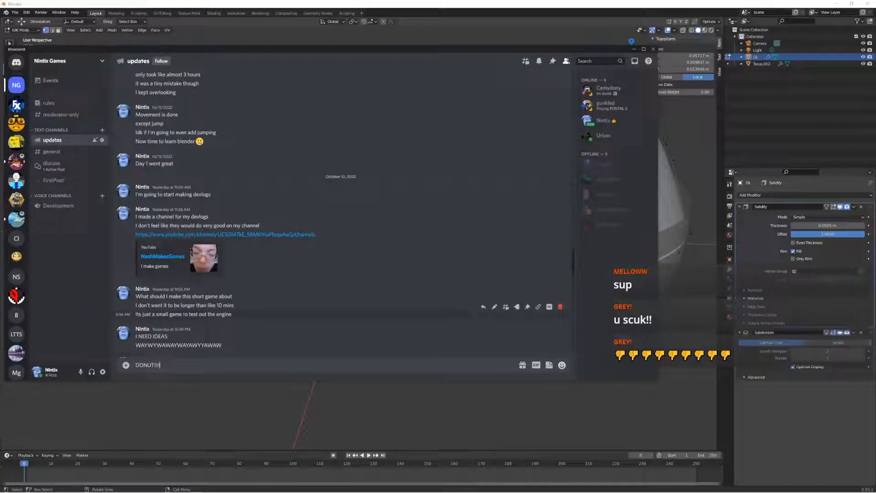
key(Return)
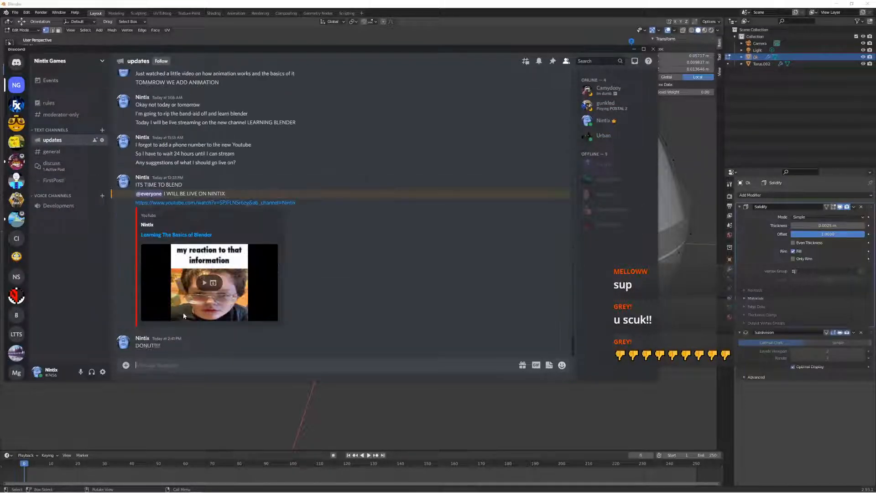
click(651, 51)
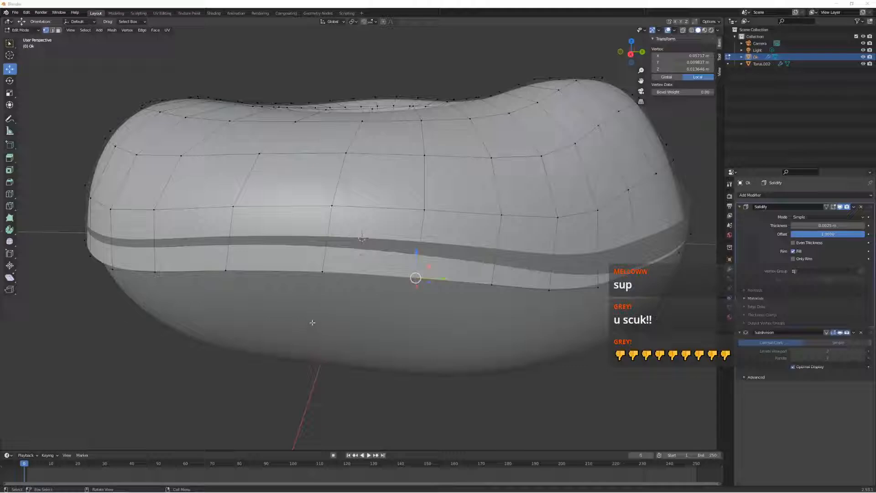
Grab the selected lower rim vertex and nudge it up by about 0.0001 m
middle_drag(300, 316, 300, 312)
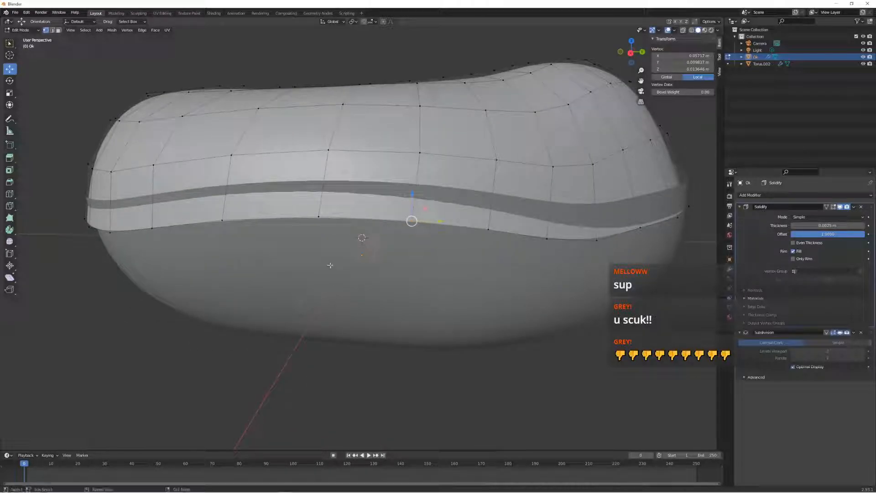
scroll(364, 118, up, 2)
scroll(406, 190, down, 2)
key(g)
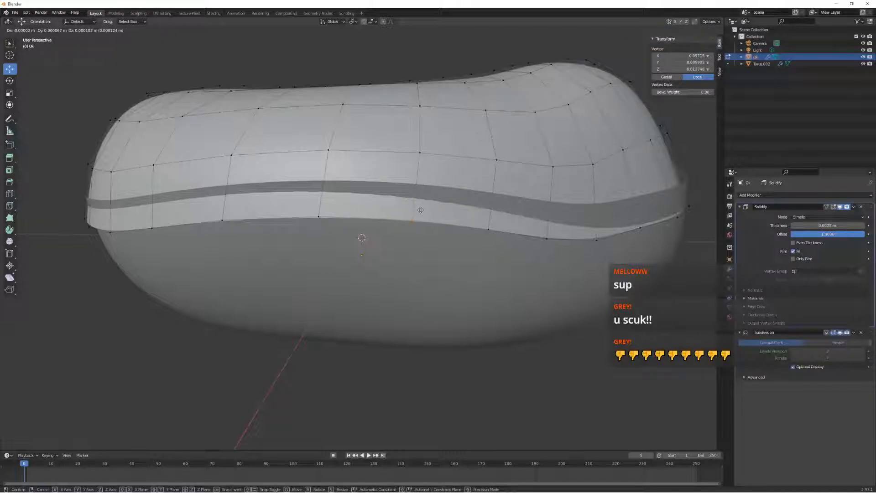
click(420, 210)
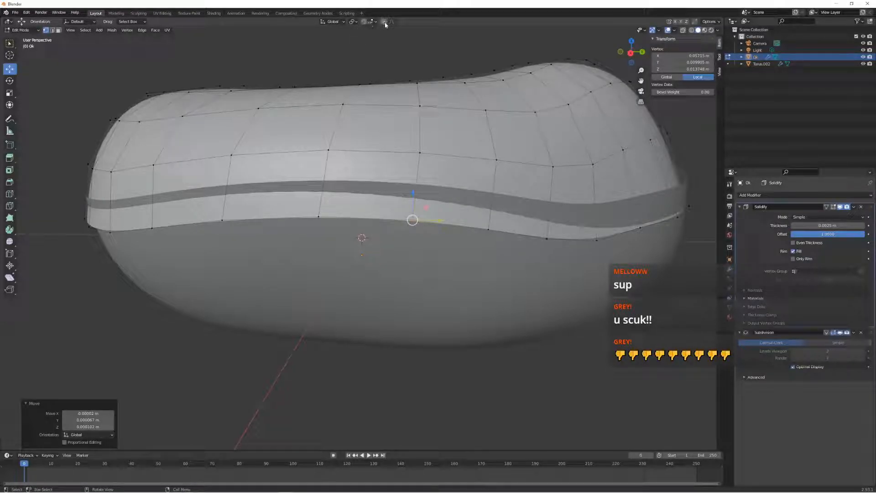
Move the rim vertex down with proportional editing at a size of about 0.01, raise it again and deselect it
key(g)
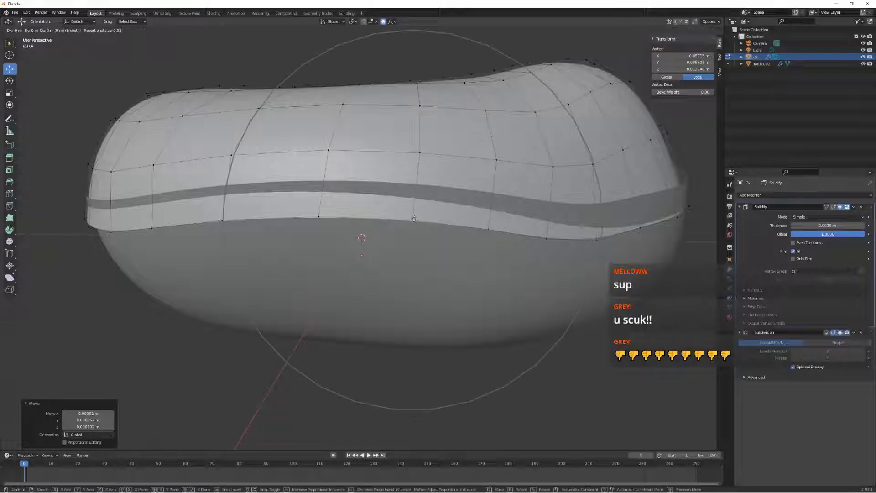
scroll(414, 218, up, 7)
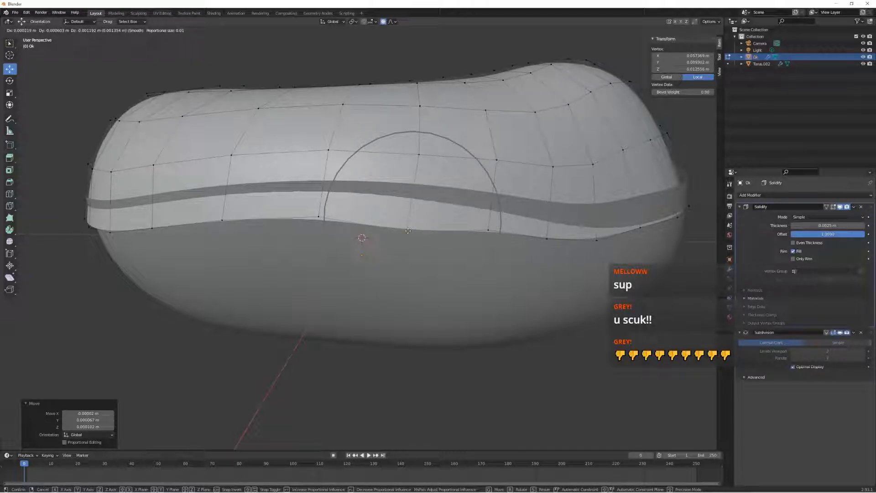
click(400, 240)
drag(401, 232, 403, 211)
click(388, 266)
Check the reshaped rim from the side in Object Mode and return the icing to Edit Mode
middle_drag(366, 358, 379, 347)
click(21, 29)
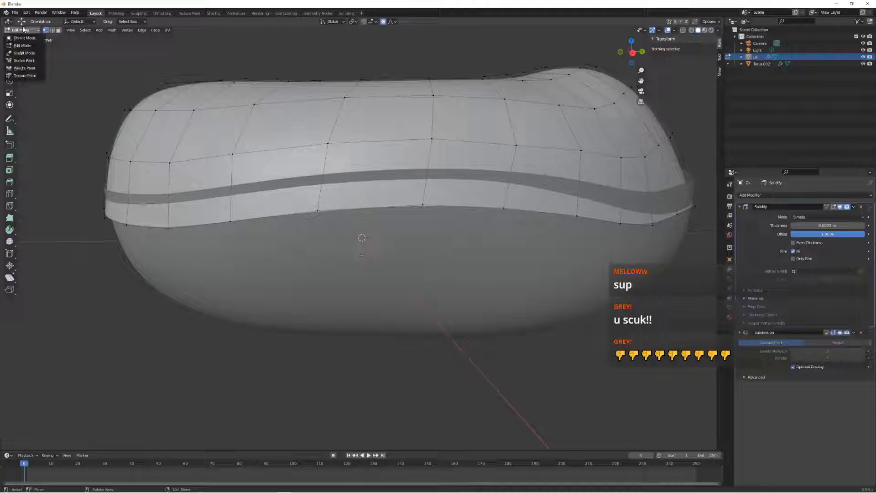
click(22, 38)
scroll(130, 110, down, 1)
middle_drag(130, 110, 49, 58)
click(34, 30)
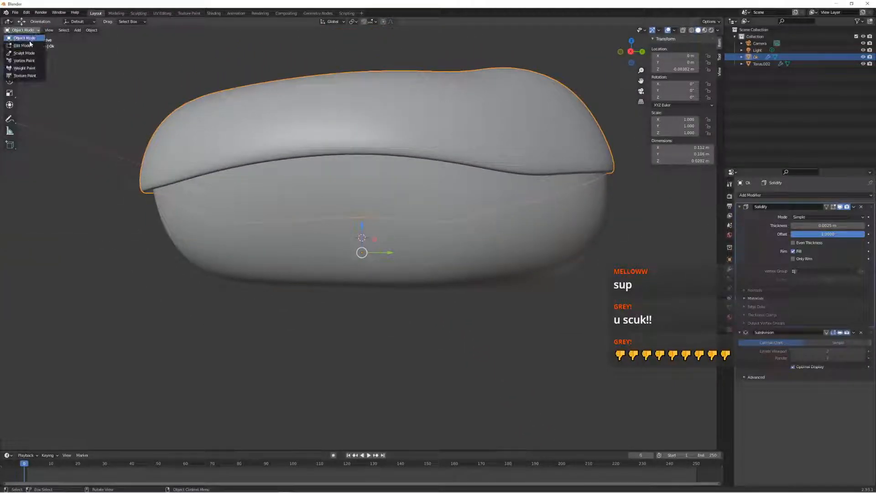
click(22, 46)
Return the icing to Object Mode and enable proportional editing there
middle_drag(114, 91, 243, 181)
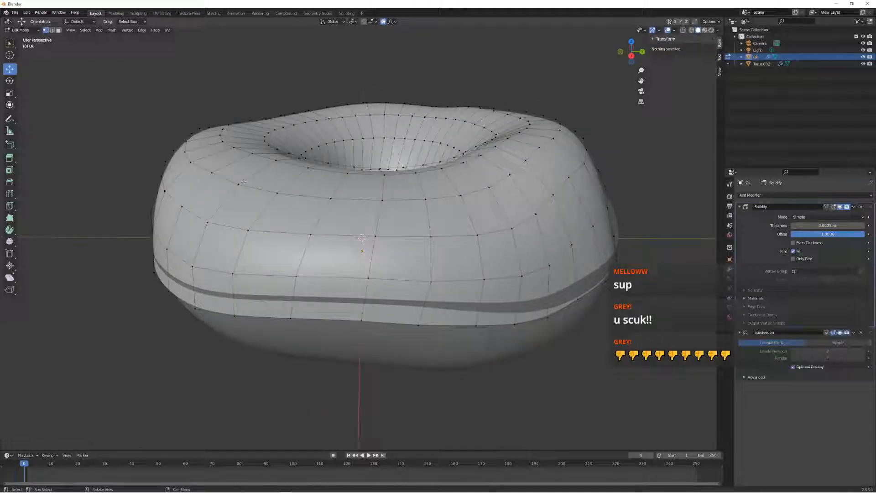
click(268, 209)
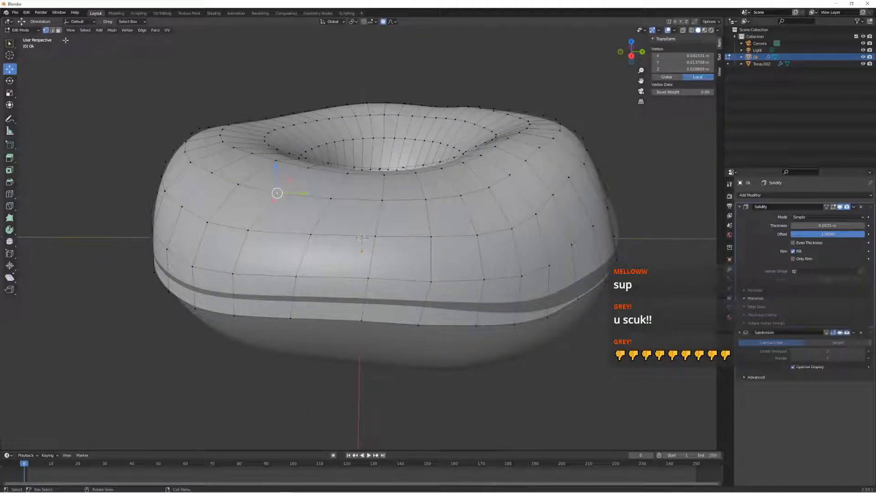
click(35, 30)
click(23, 38)
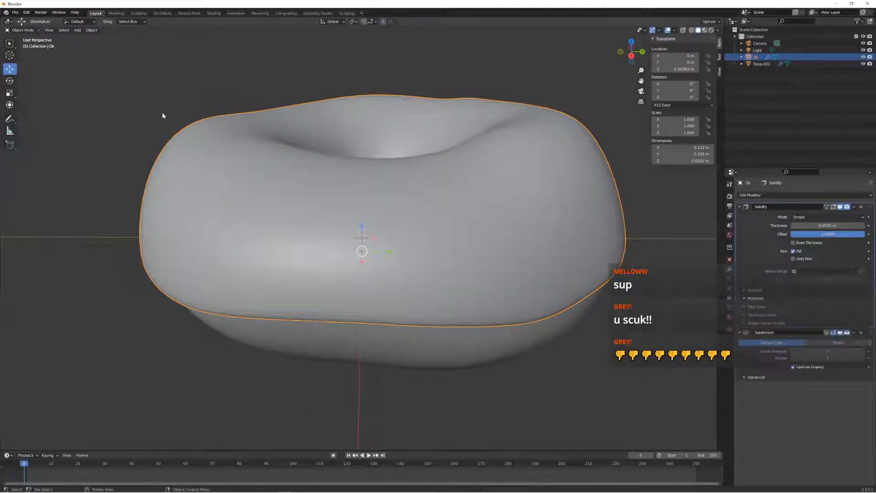
click(244, 189)
click(230, 185)
click(383, 21)
middle_drag(374, 44, 335, 401)
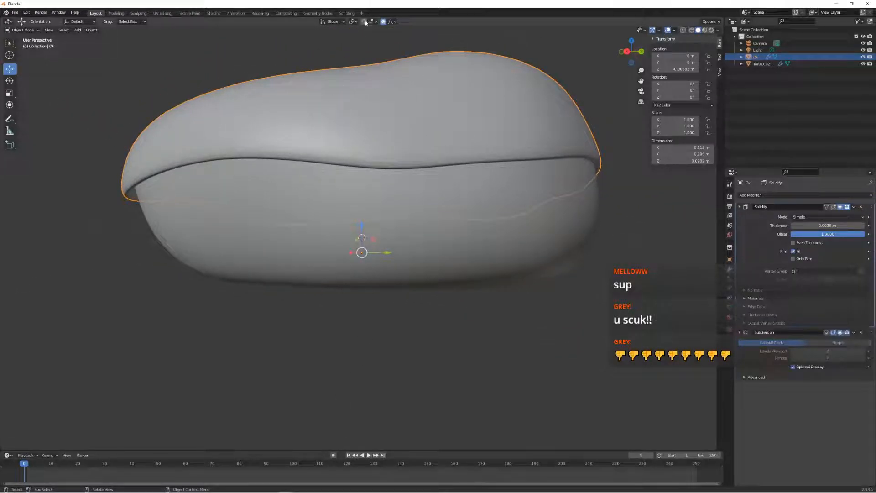
Render a test image of the donut and close the render result
middle_drag(361, 78, 364, 128)
scroll(364, 128, down, 10)
middle_drag(363, 128, 357, 190)
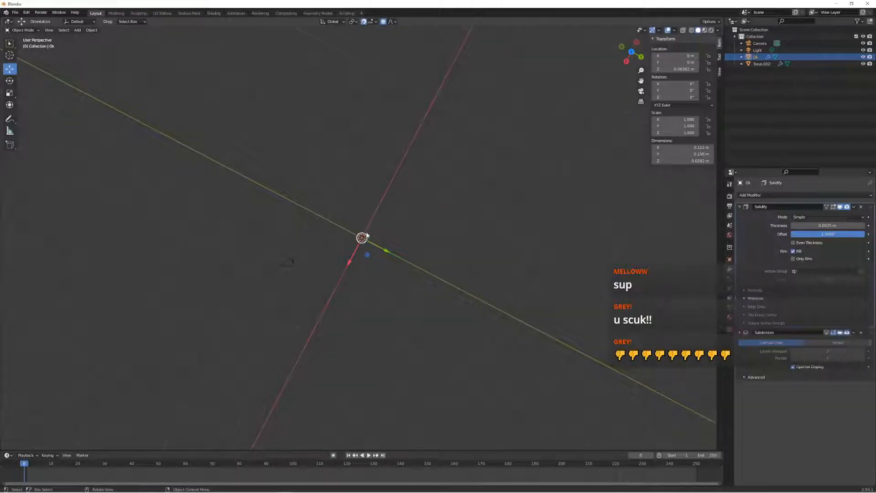
scroll(363, 239, up, 10)
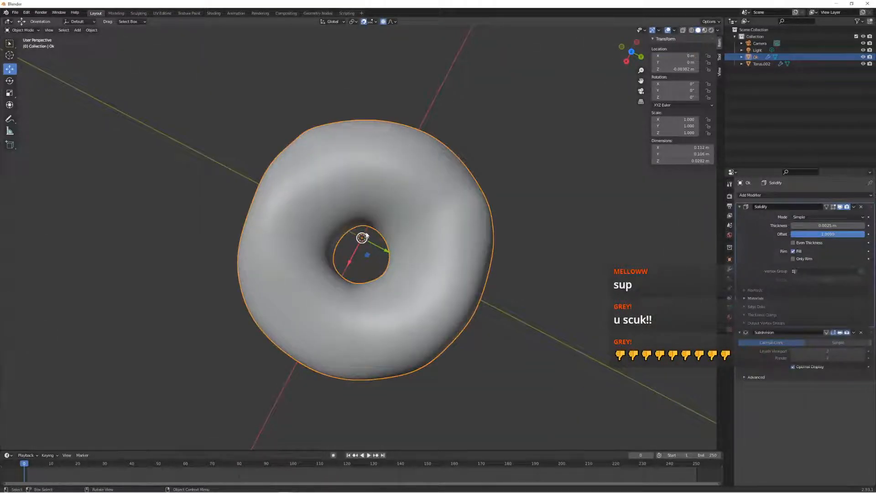
key(F12)
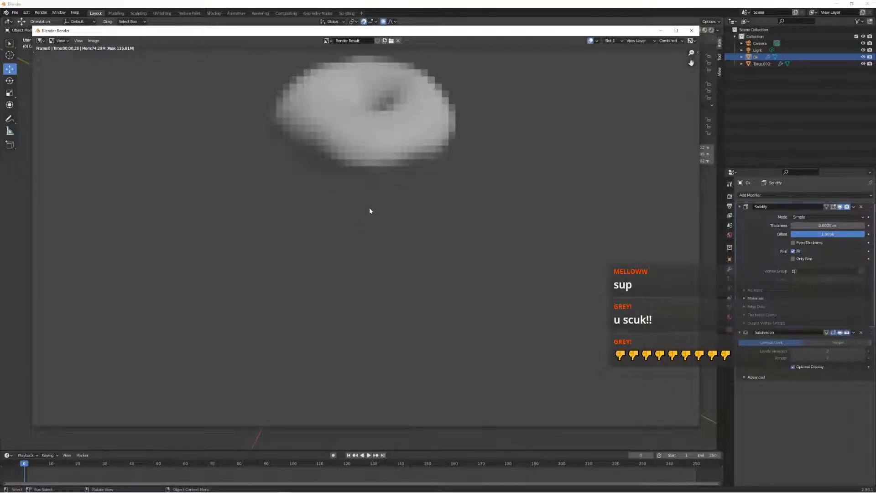
click(691, 31)
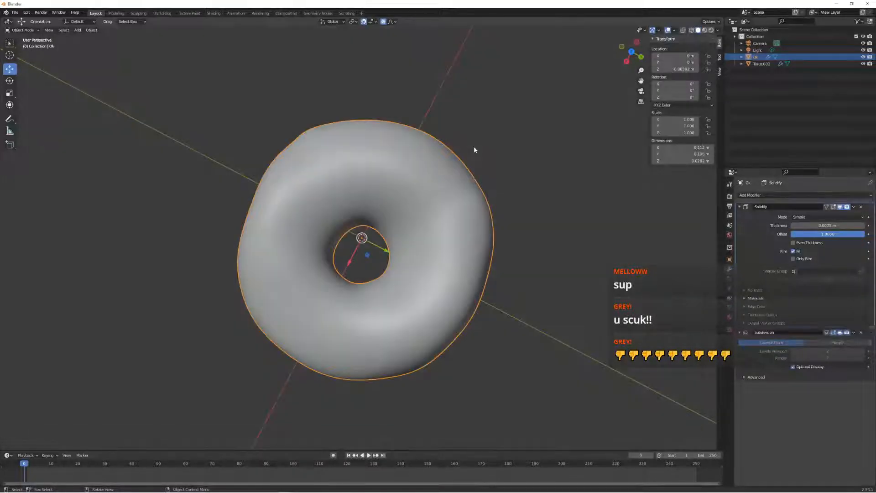
Examine the icing's lower rim from several sides in Object Mode and Edit Mode, ending in Object Mode
middle_drag(477, 143, 474, 78)
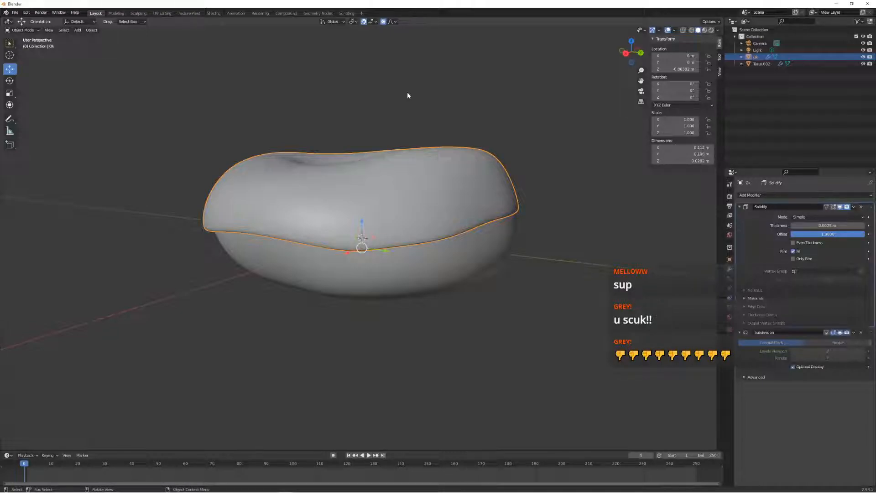
scroll(406, 94, up, 5)
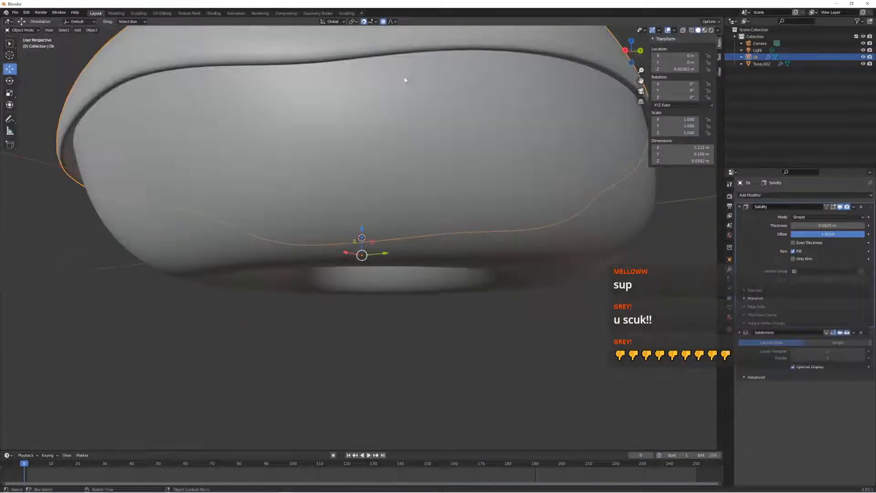
scroll(404, 79, down, 5)
middle_drag(406, 88, 504, 106)
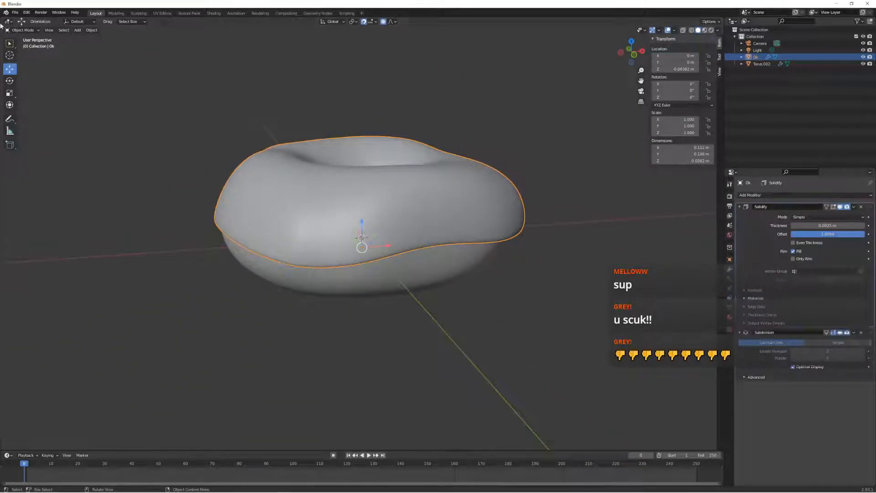
click(13, 31)
click(23, 46)
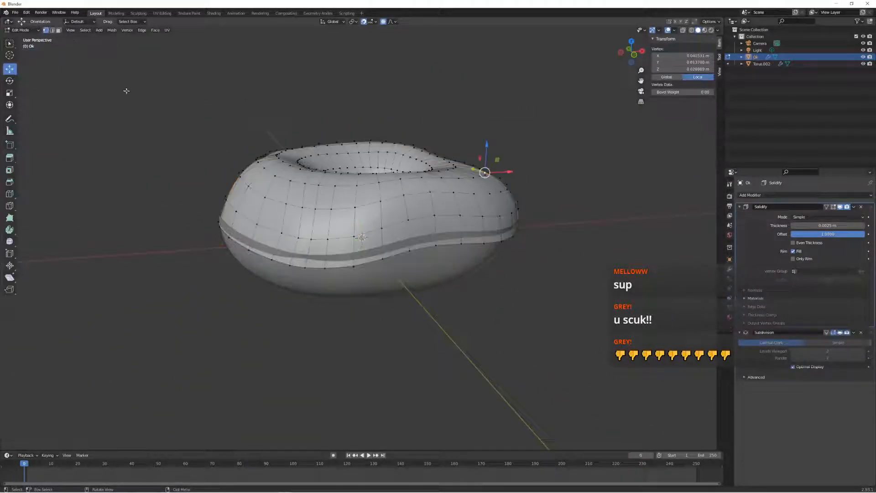
middle_drag(150, 112, 84, 111)
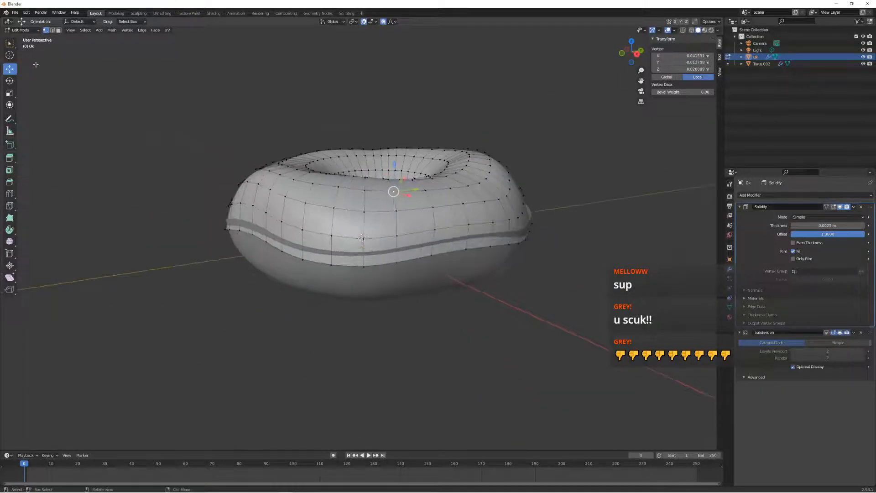
click(23, 31)
click(25, 38)
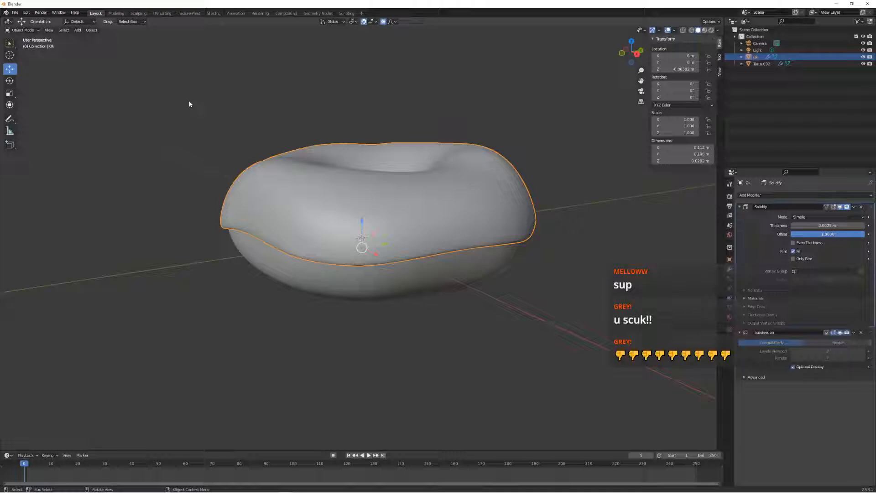
Select the icing object and set the snapping target to Face
scroll(224, 112, up, 1)
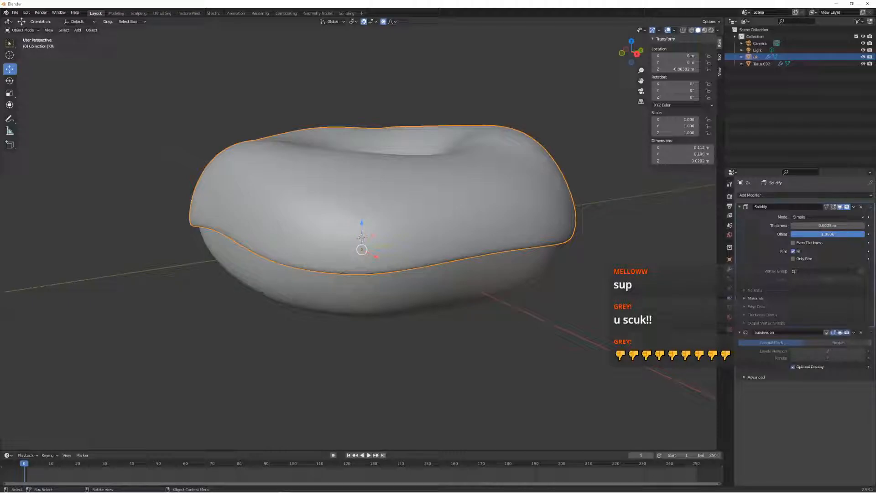
click(266, 229)
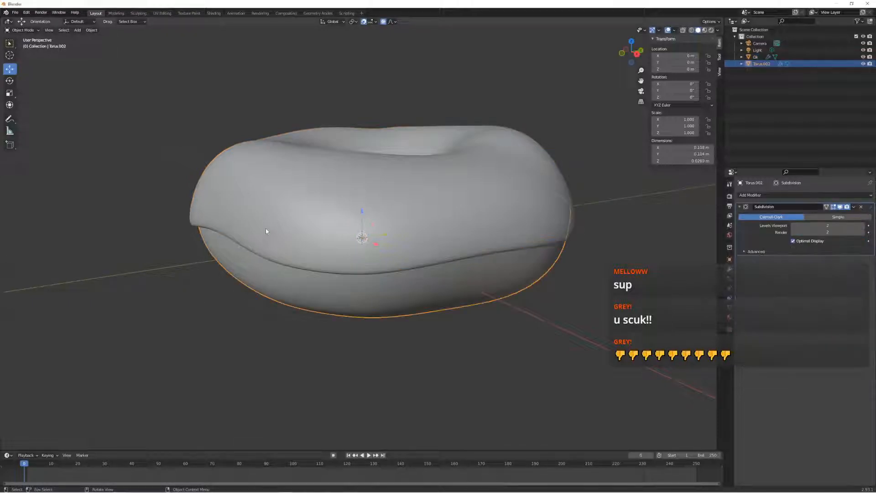
click(267, 218)
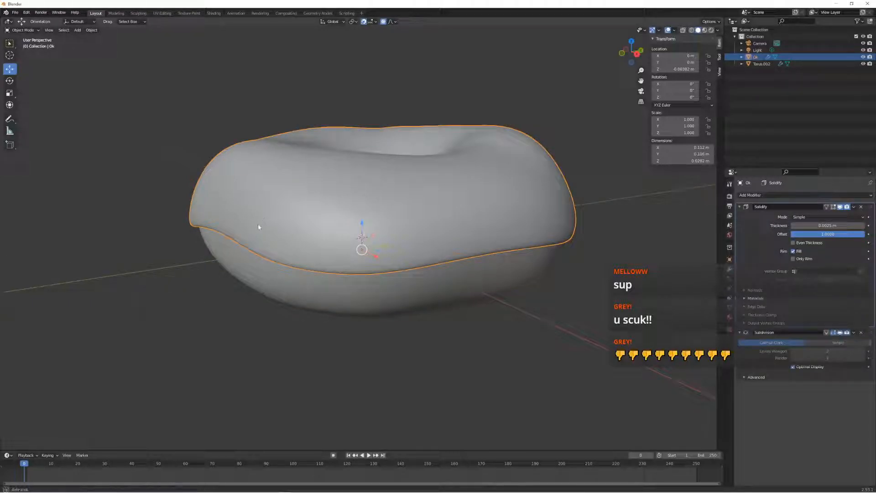
scroll(245, 225, up, 4)
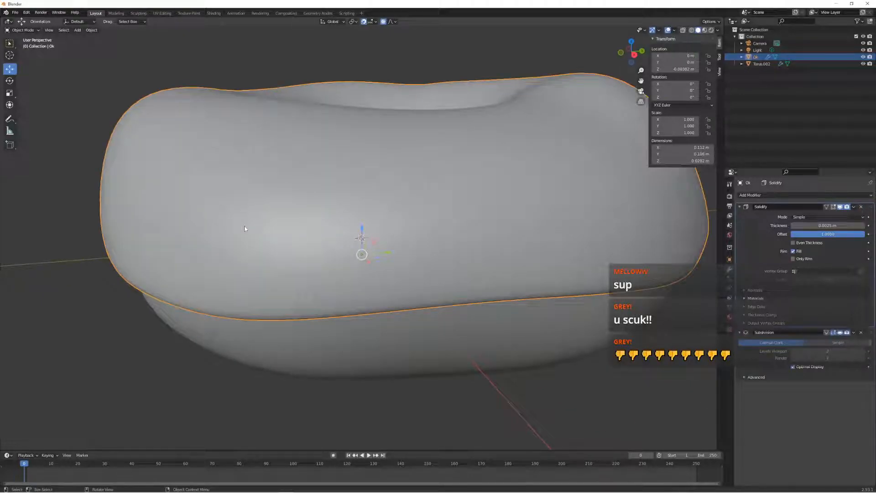
scroll(245, 228, down, 1)
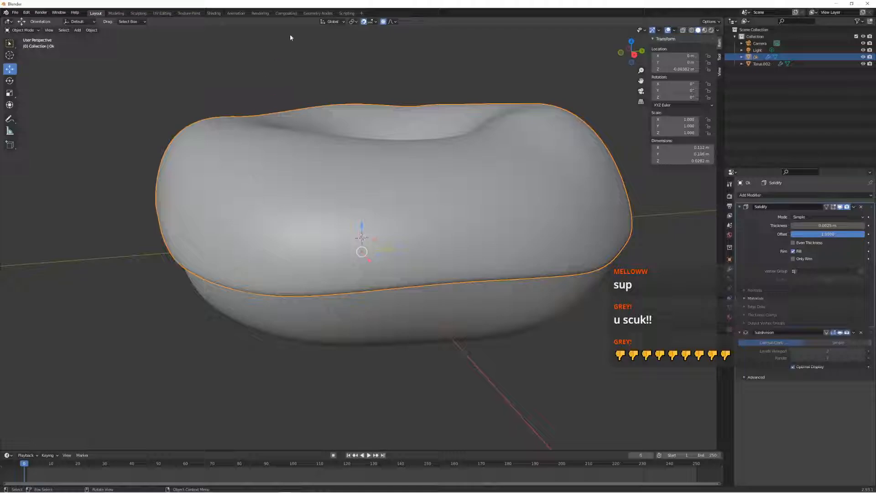
click(373, 21)
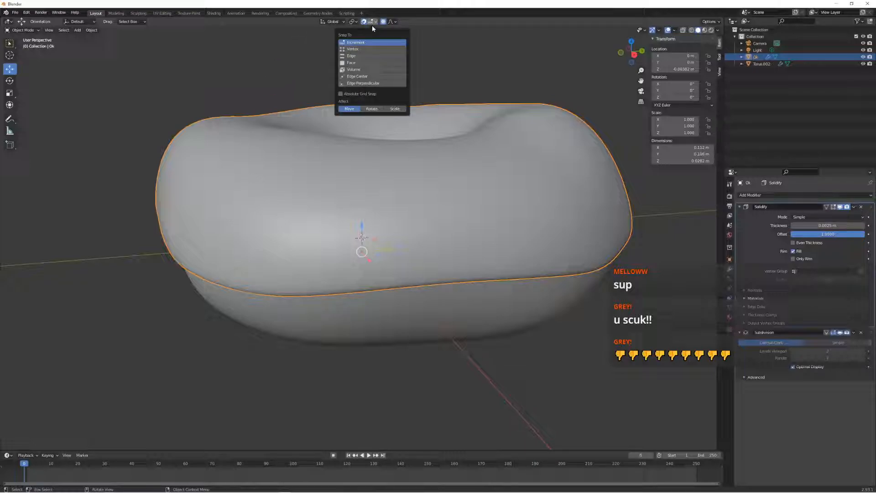
click(364, 62)
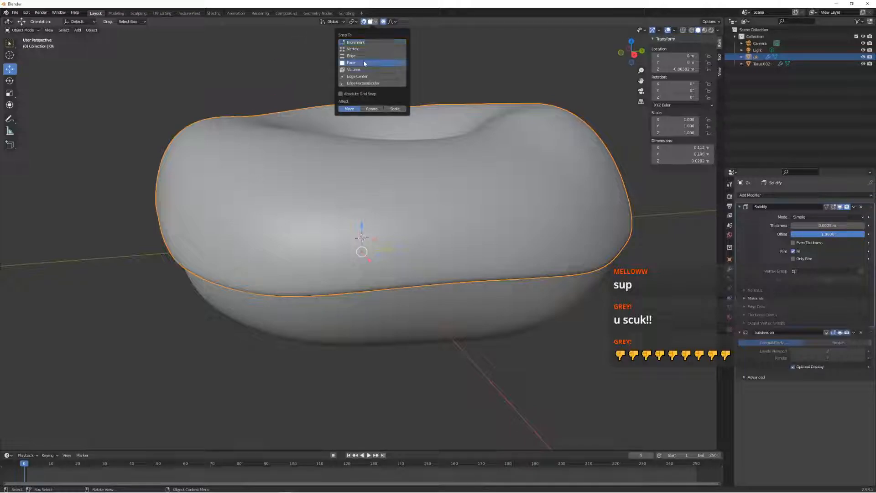
click(376, 21)
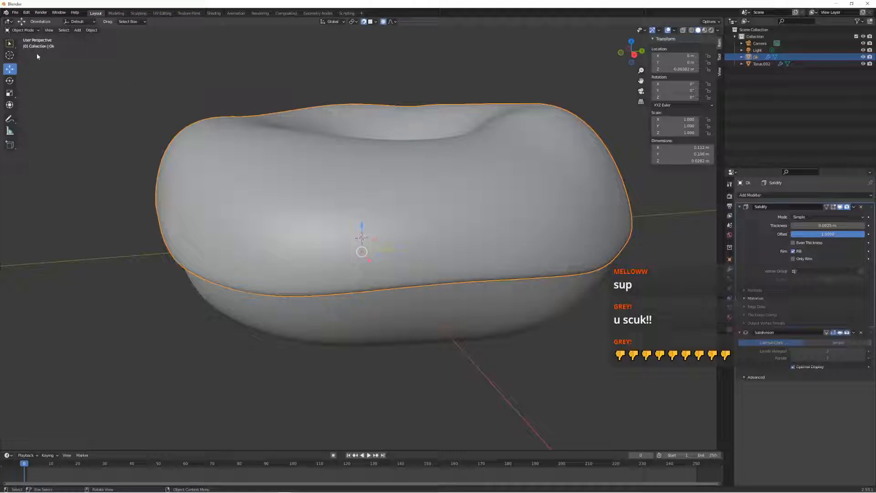
In Edit Mode, move one lower rim vertex of the icing up about 0.0012 m with proportional editing at a size of 0.009
click(22, 30)
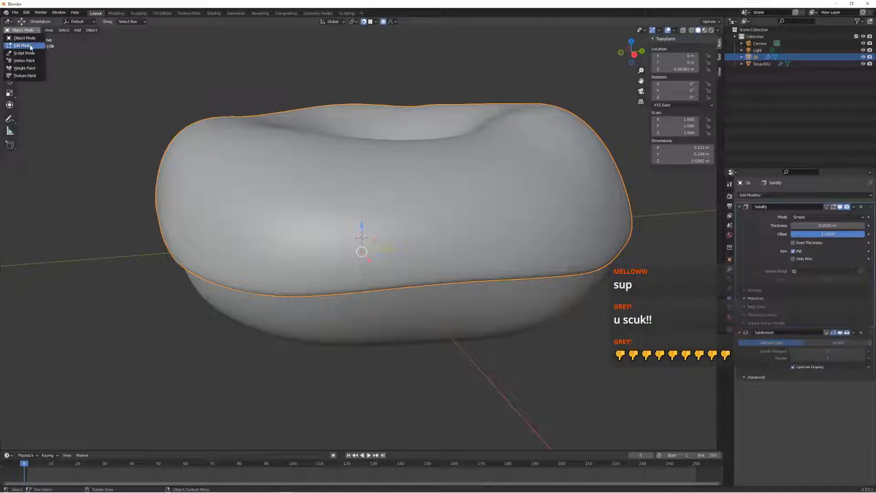
click(22, 46)
middle_drag(378, 279, 373, 230)
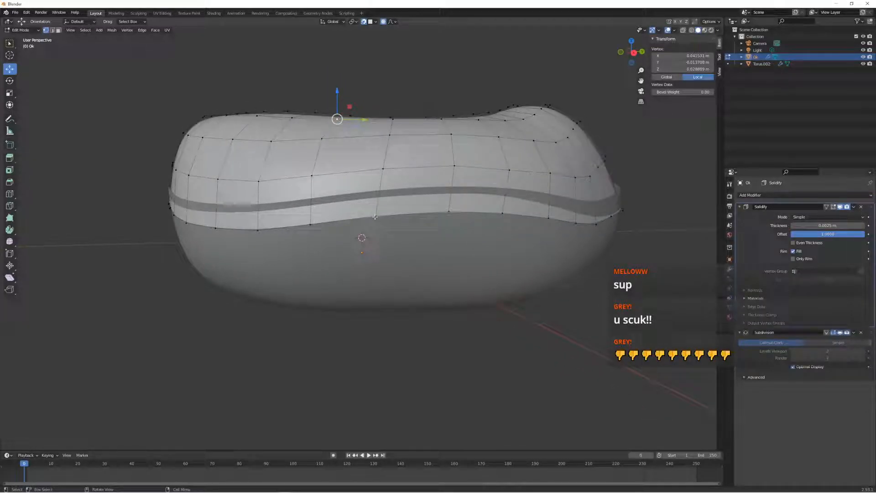
click(375, 215)
key(f)
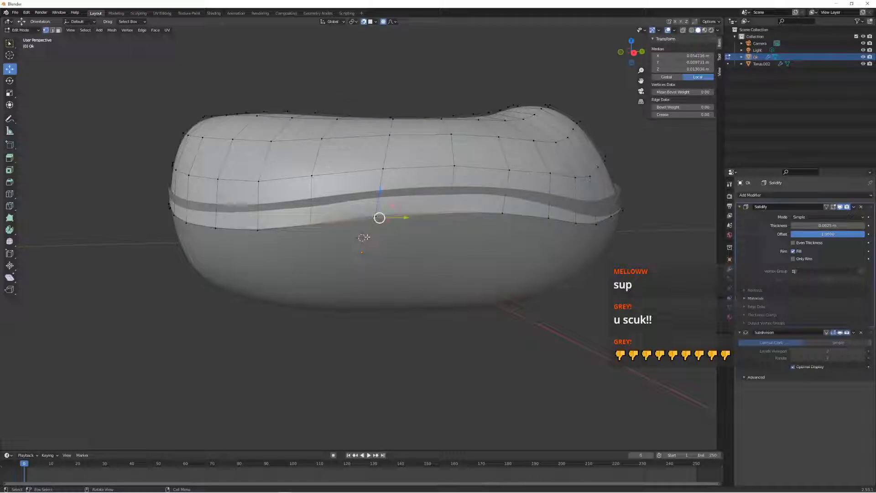
click(374, 216)
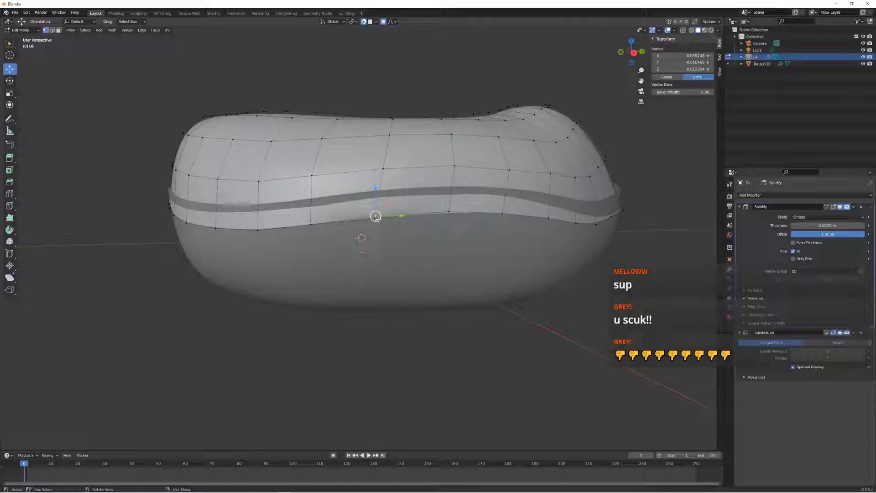
mouse_move(376, 216)
mouse_down()
mouse_move(374, 245)
mouse_move(376, 207)
mouse_up()
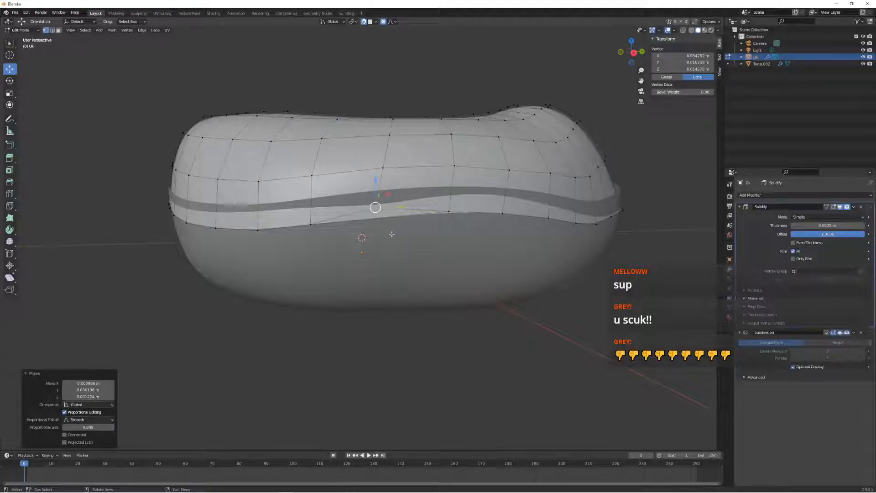
Make the icing the active object again in place of the donut base and deselect all its vertices
scroll(391, 234, up, 4)
right_click(373, 251)
click(757, 64)
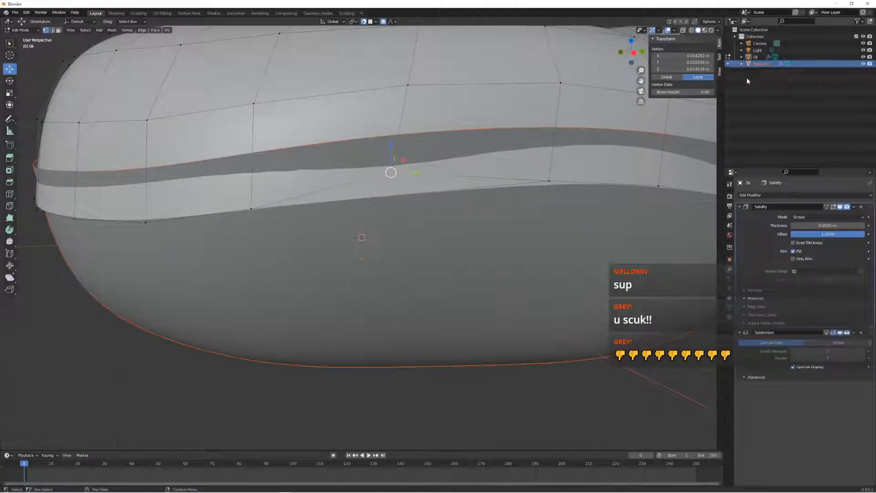
scroll(528, 197, down, 5)
middle_drag(528, 198, 476, 202)
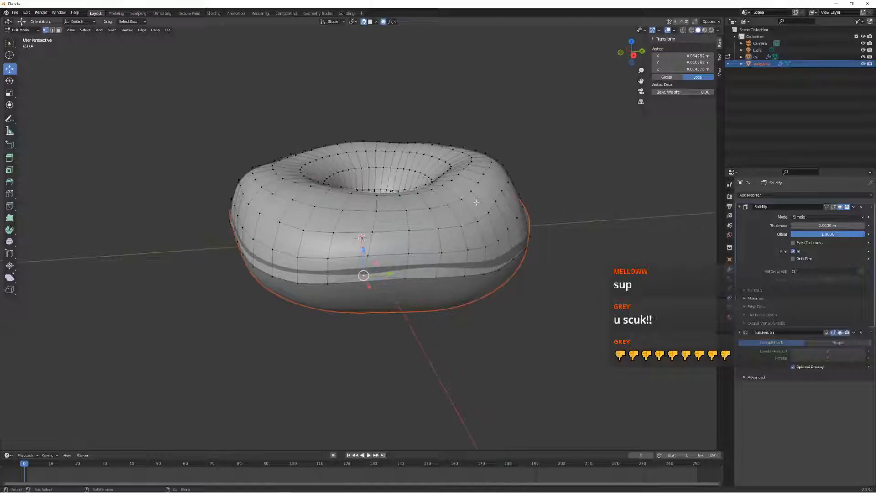
click(490, 167)
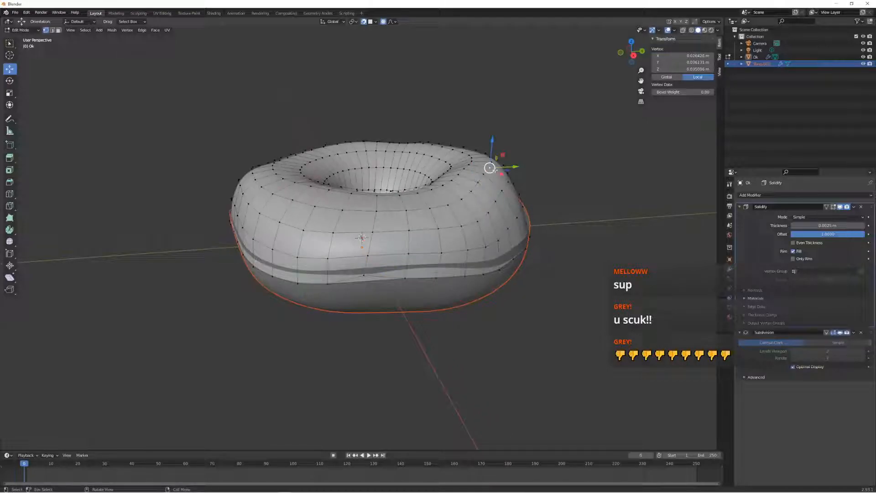
click(755, 58)
middle_drag(600, 194, 614, 182)
click(557, 182)
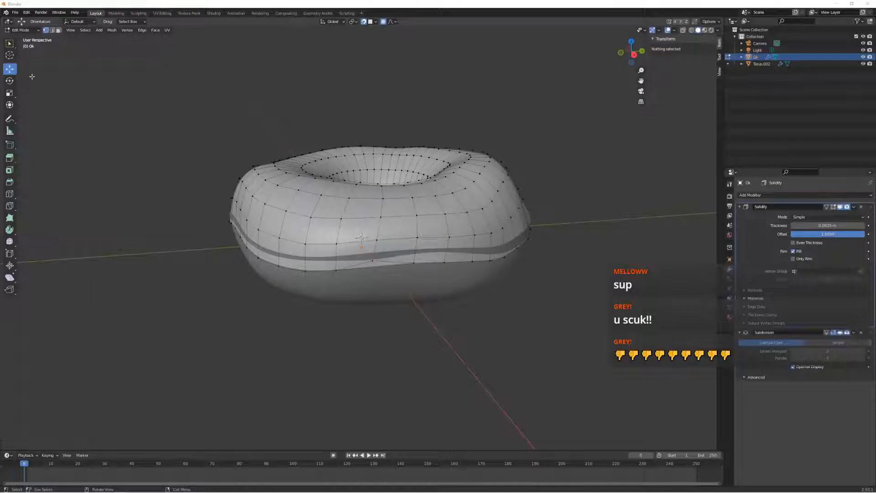
Compare the reshaped rim in Object Mode and Edit Mode from several angles, finishing in Object Mode
click(20, 30)
click(20, 36)
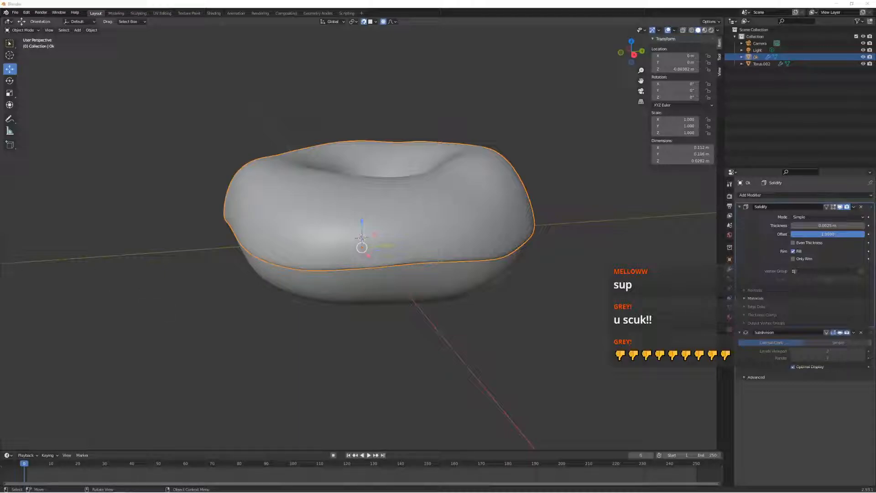
click(32, 30)
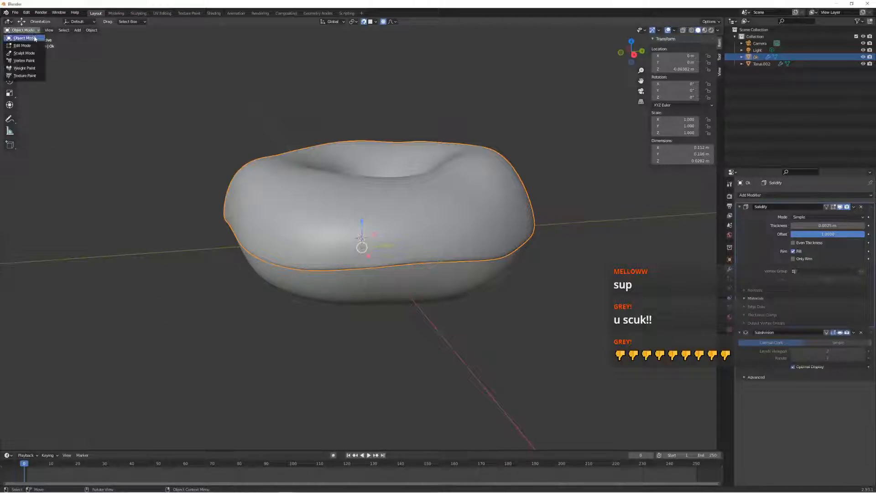
click(30, 45)
middle_drag(257, 154, 262, 139)
scroll(303, 160, up, 2)
scroll(304, 160, up, 1)
scroll(372, 181, down, 1)
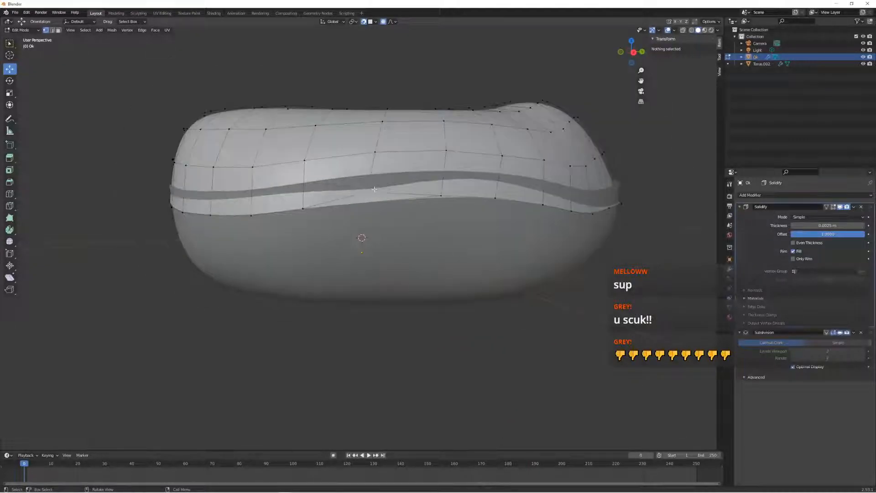
middle_drag(372, 181, 44, 98)
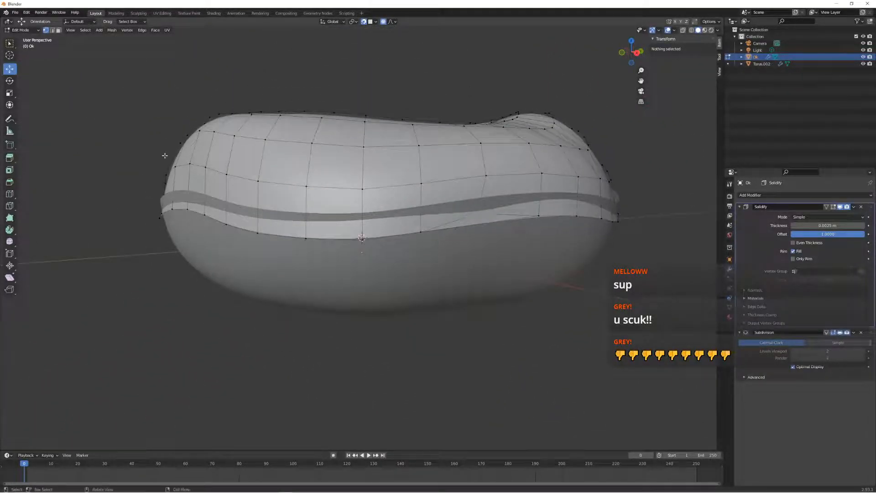
click(29, 28)
click(26, 37)
mouse_move(154, 136)
middle_down()
mouse_move(160, 106)
mouse_move(139, 88)
mouse_move(136, 111)
mouse_move(153, 151)
middle_up()
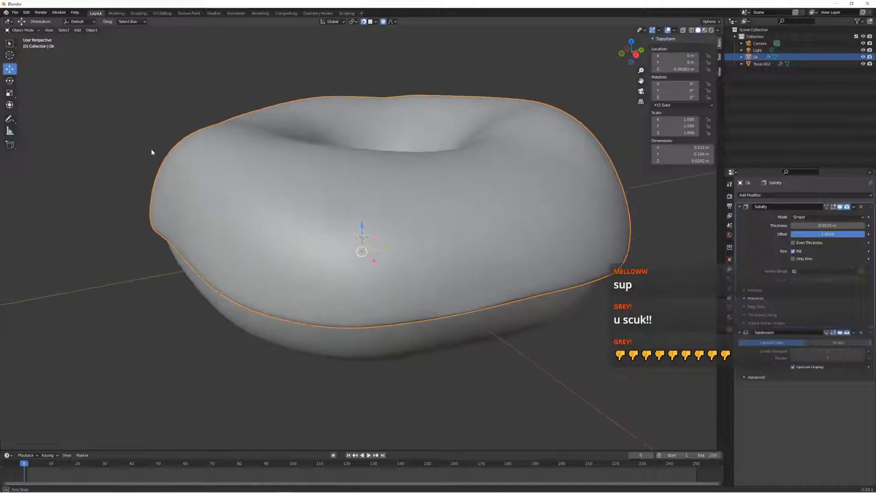
Try a smaller Solidify thickness on the icing
scroll(151, 149, down, 2)
click(834, 225)
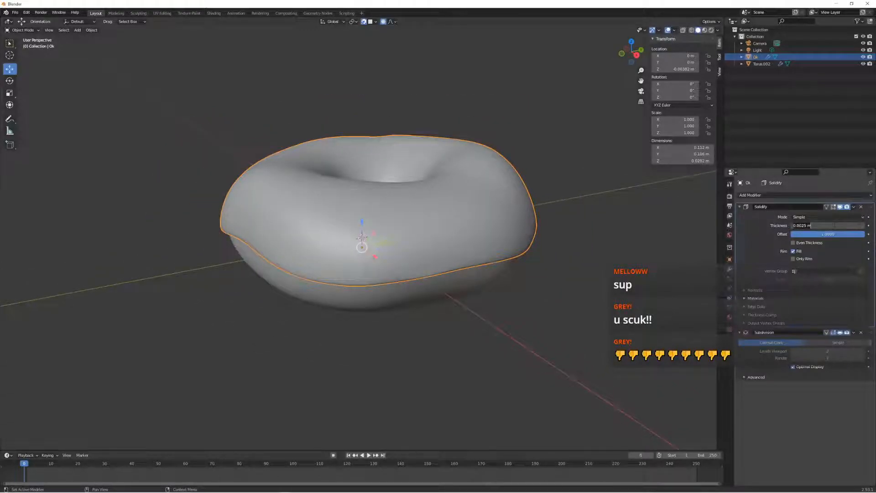
key(ctrl+a)
key(BackSpace)
key(BackSpace)
key(BackSpace)
key(Return)
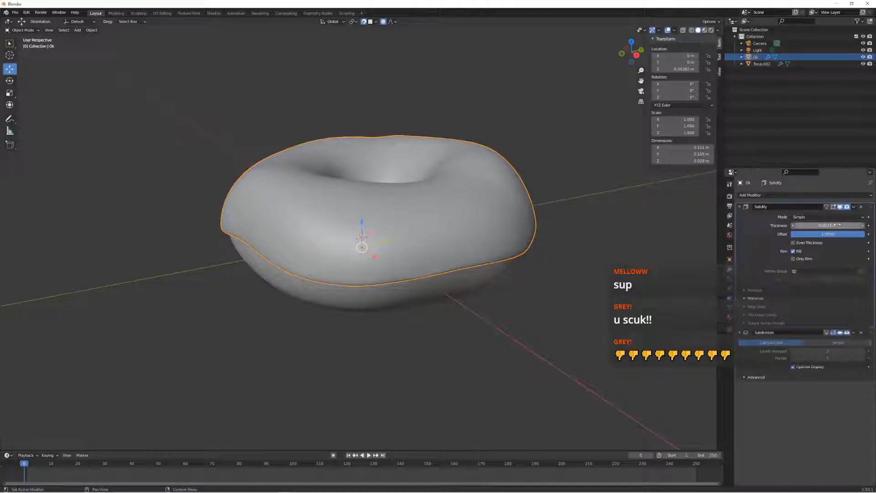
Set the icing's Solidify thickness to 0.0035 m
click(837, 224)
click(838, 225)
key(BackSpace)
key(BackSpace)
key(BackSpace)
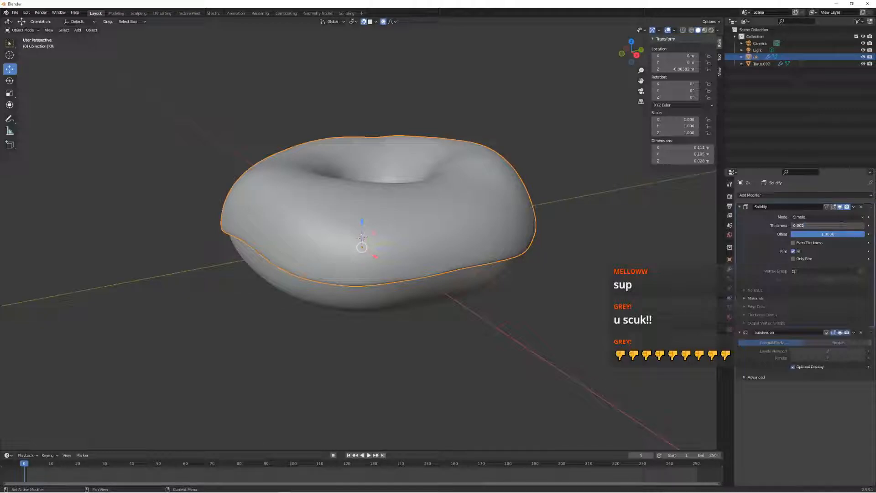
key(BackSpace)
text(35)
key(Return)
Examine how the thicker icing sits on the donut from several angles and distances
middle_drag(682, 197, 551, 222)
scroll(570, 146, up, 5)
scroll(602, 156, up, 3)
scroll(591, 200, down, 5)
click(551, 223)
click(424, 245)
middle_drag(449, 228, 371, 151)
scroll(372, 151, up, 4)
click(26, 28)
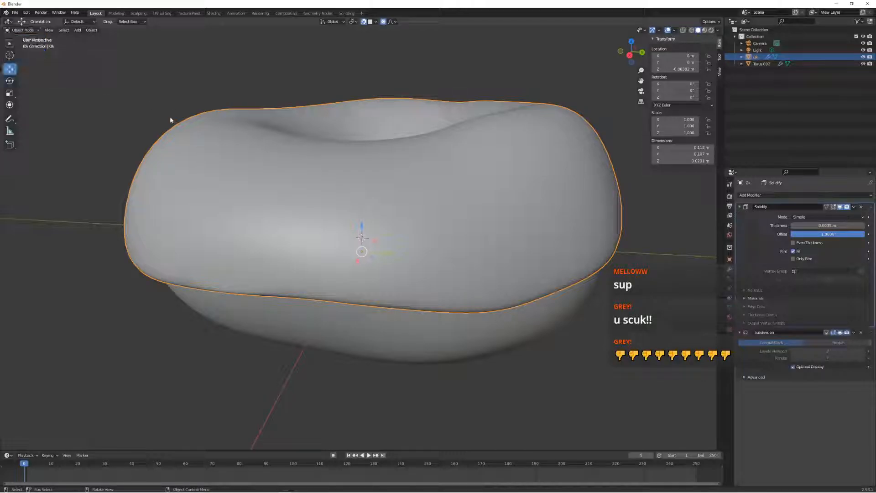
Move the whole icing down about 0.0028 m along the Z axis
key(g)
key(z)
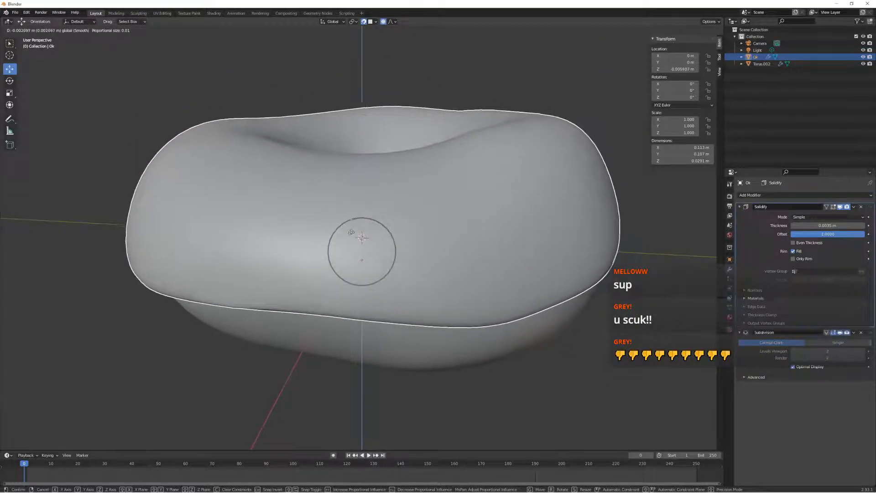
click(351, 231)
middle_drag(351, 230, 337, 205)
scroll(341, 212, down, 3)
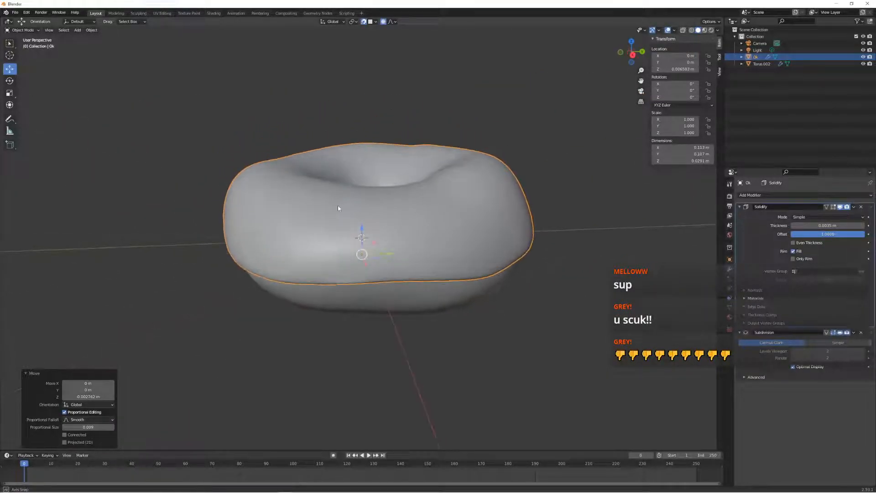
Try lifting the icing about 0.0233 m along the Z axis, and undo the move
key(g)
key(z)
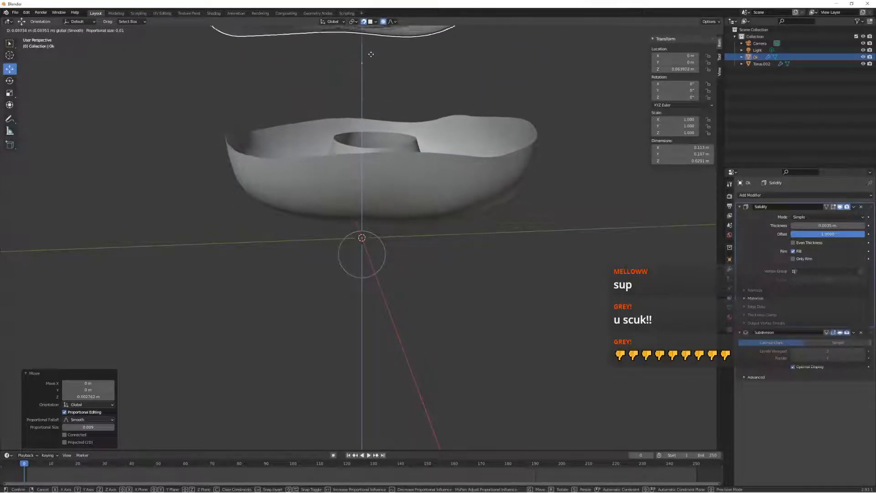
click(374, 169)
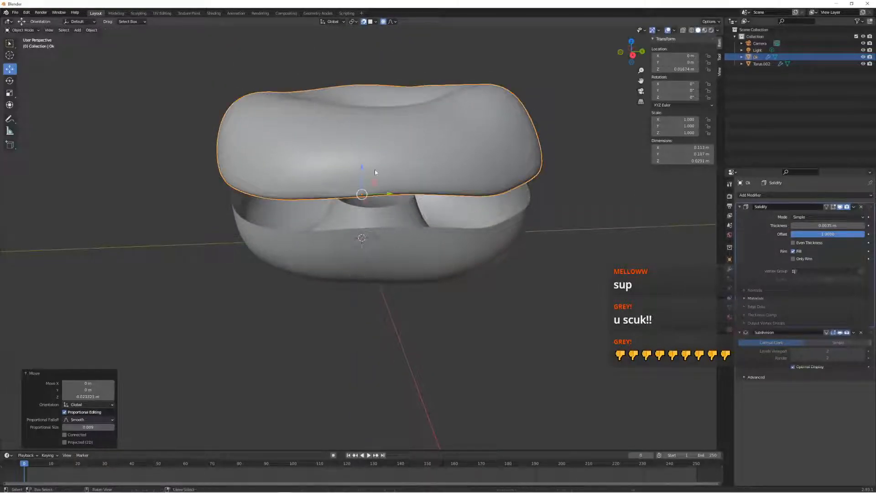
key(ctrl+z)
In Edit Mode, try pulling one front lower rim vertex of the icing down into a long drip with proportional editing
middle_drag(336, 145, 371, 183)
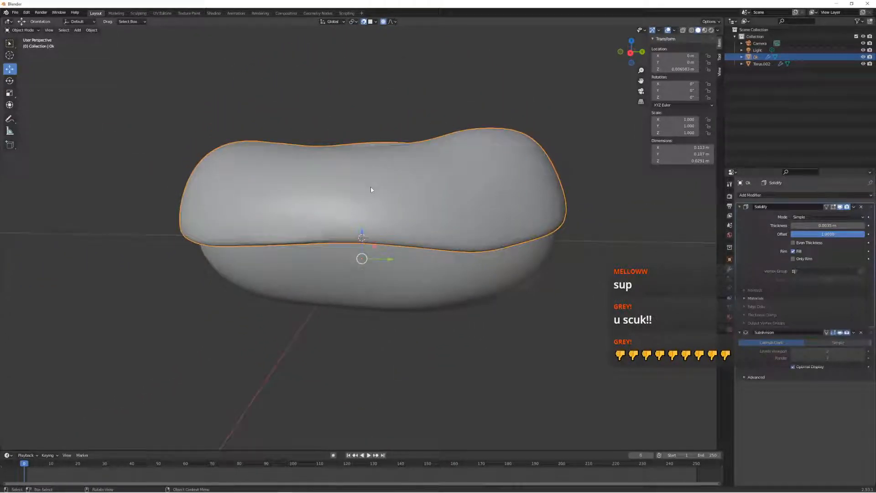
click(22, 30)
click(20, 45)
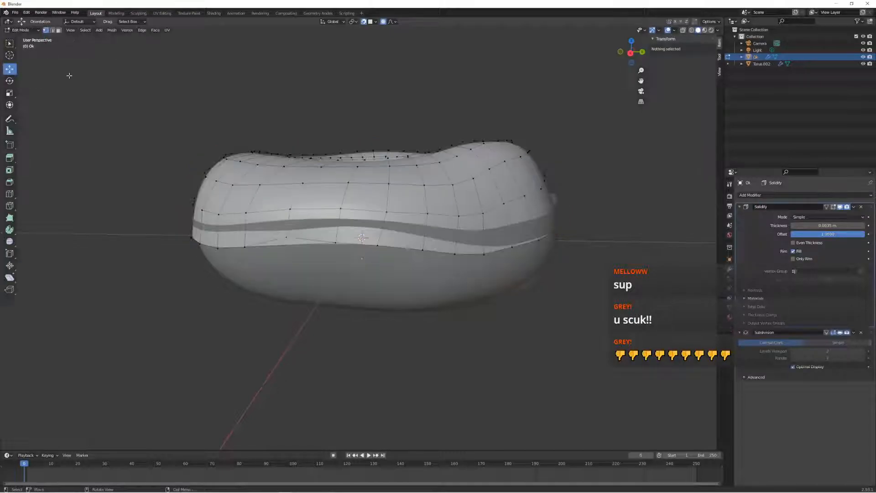
scroll(383, 252, up, 3)
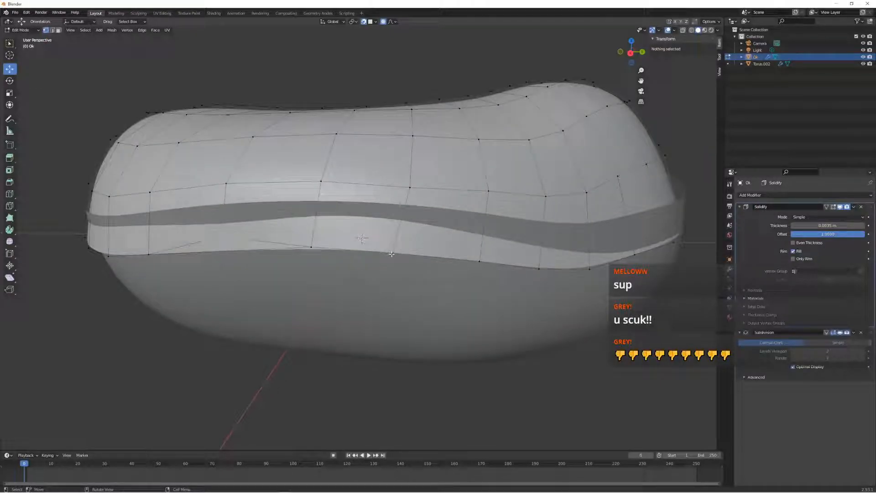
click(392, 254)
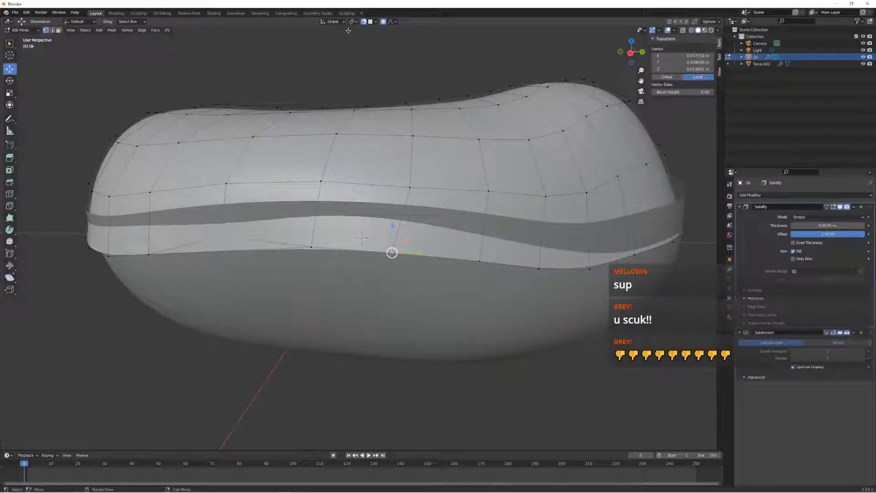
key(g)
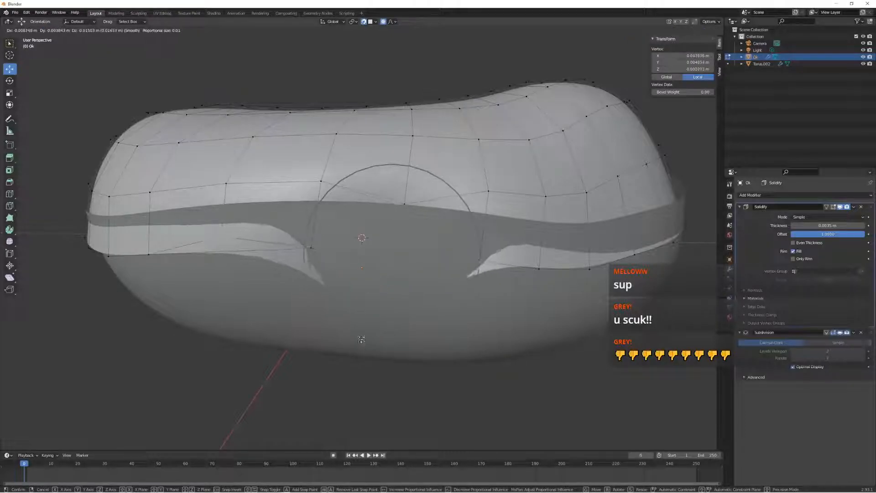
click(360, 320)
click(350, 375)
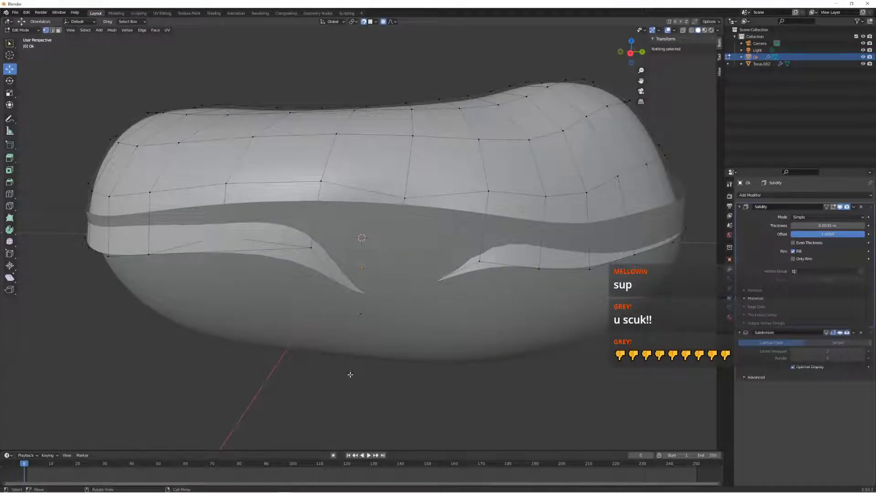
Compare the long front drip in Object Mode and Edit Mode, finishing in Edit Mode
scroll(350, 374, up, 3)
click(25, 30)
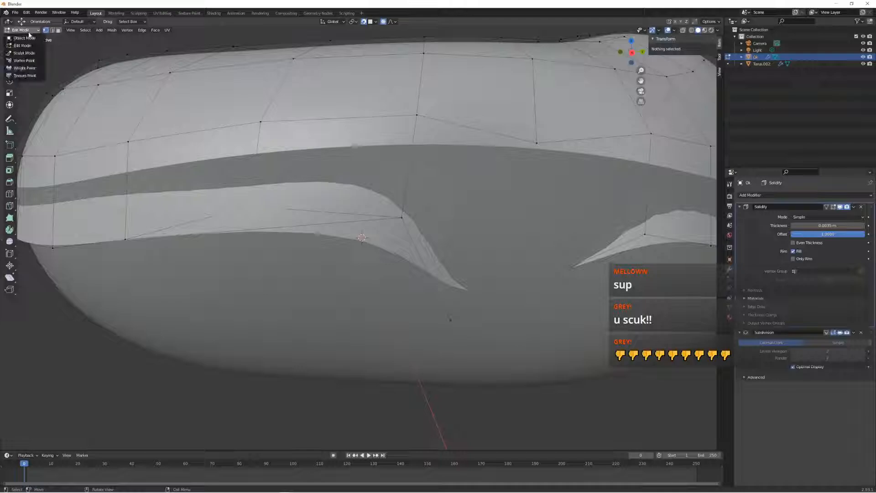
click(25, 38)
scroll(207, 147, down, 2)
mouse_move(216, 162)
middle_down()
mouse_move(220, 131)
mouse_move(199, 151)
mouse_move(170, 133)
mouse_move(135, 132)
mouse_move(178, 132)
mouse_move(208, 155)
middle_up()
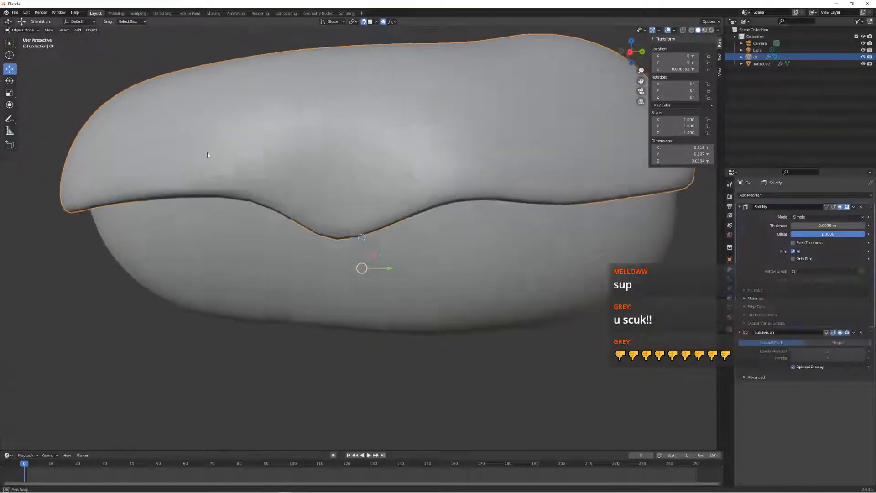
key(Tab)
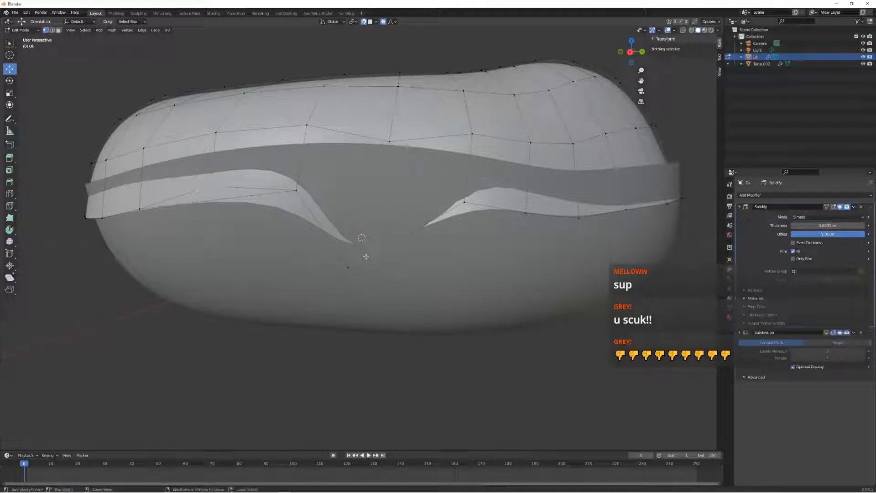
key(Tab)
key(Tab)
Restore the front rim vertex to its original position and pull it down again into a smoother, shorter drip
click(348, 268)
drag(348, 267, 376, 192)
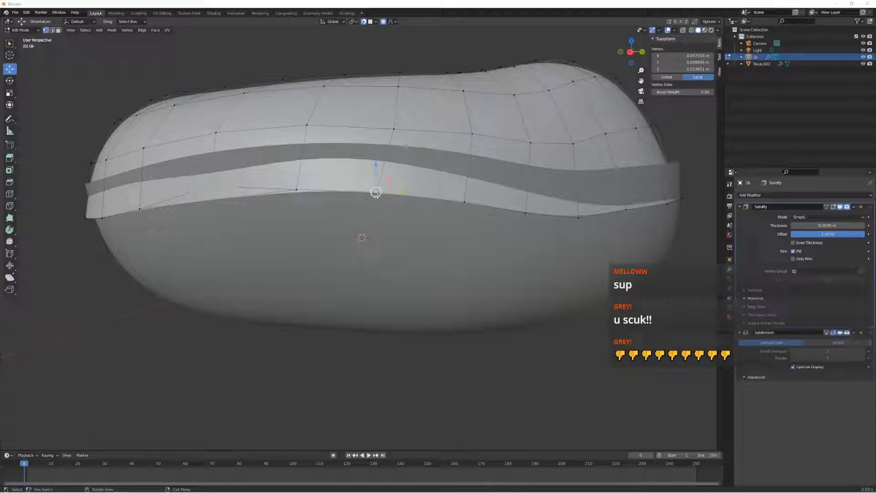
drag(376, 192, 372, 264)
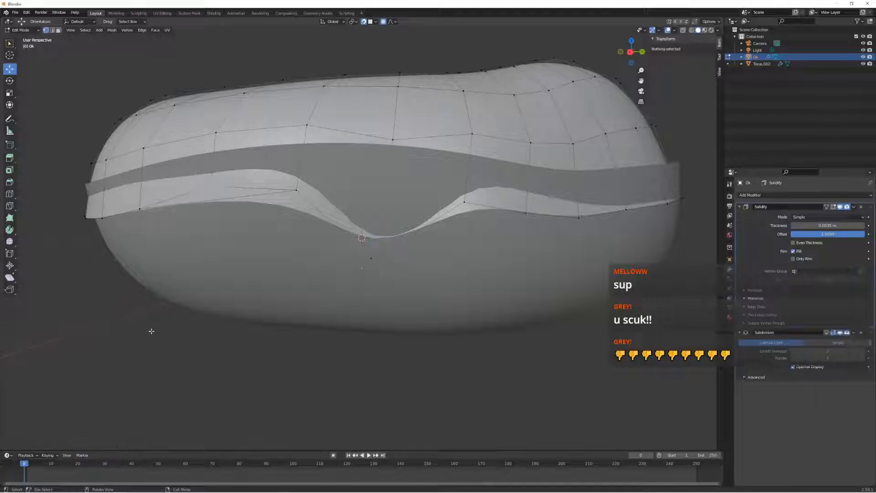
Check the reshaped front drip by switching repeatedly between Object Mode and Edit Mode
key(Tab)
key(Tab)
key(Tab)
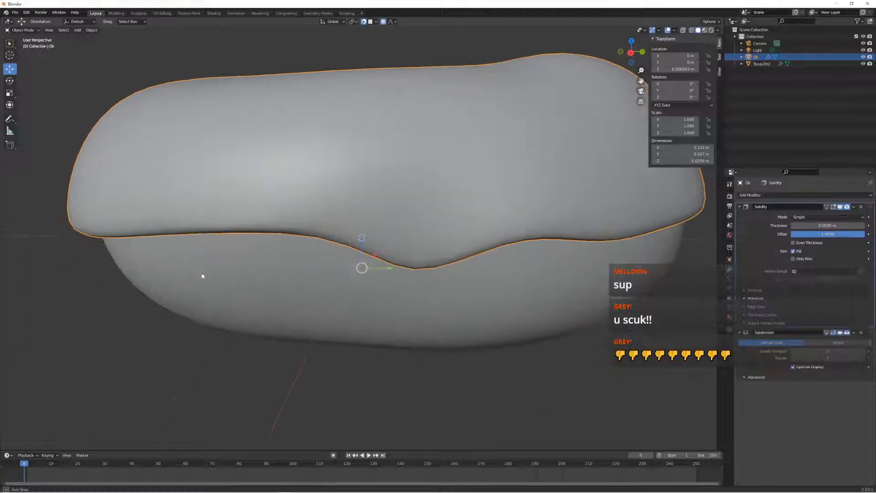
key(Tab)
key(Tab)
key(Tab)
key(Tab)
key(Tab)
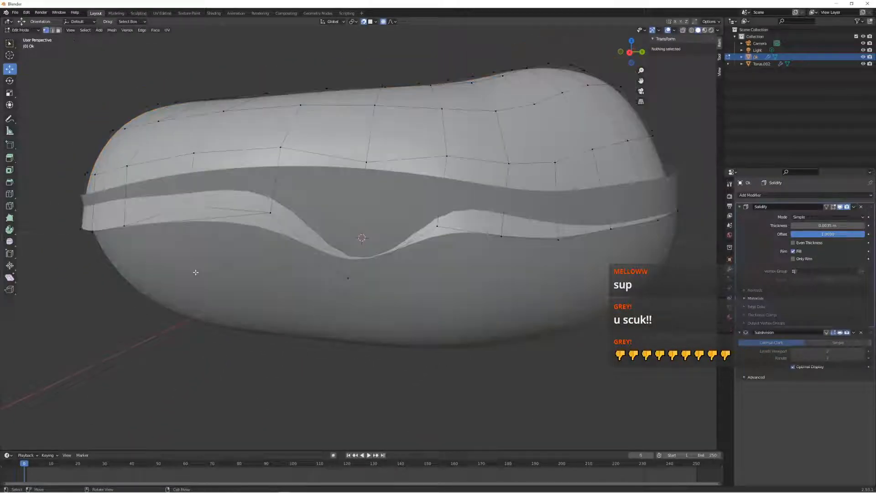
key(Tab)
key(Tab)
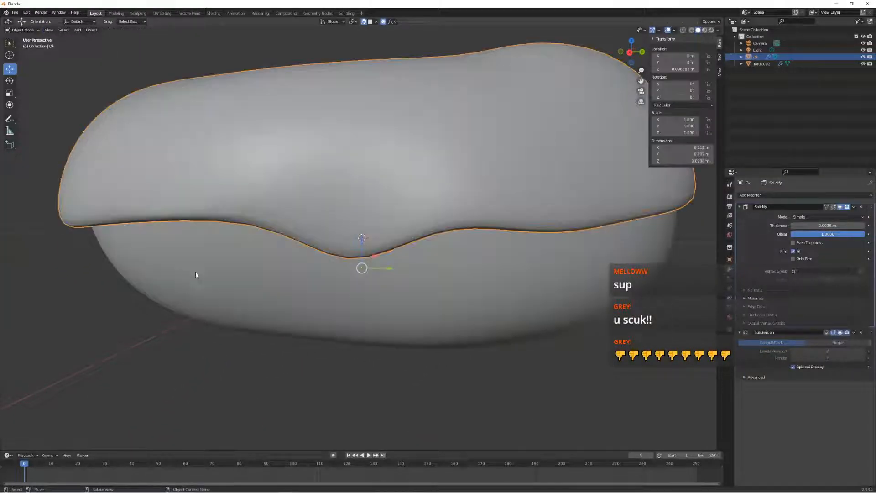
key(Tab)
Review the snapping options, including the Face target and Project Individual Elements
click(377, 22)
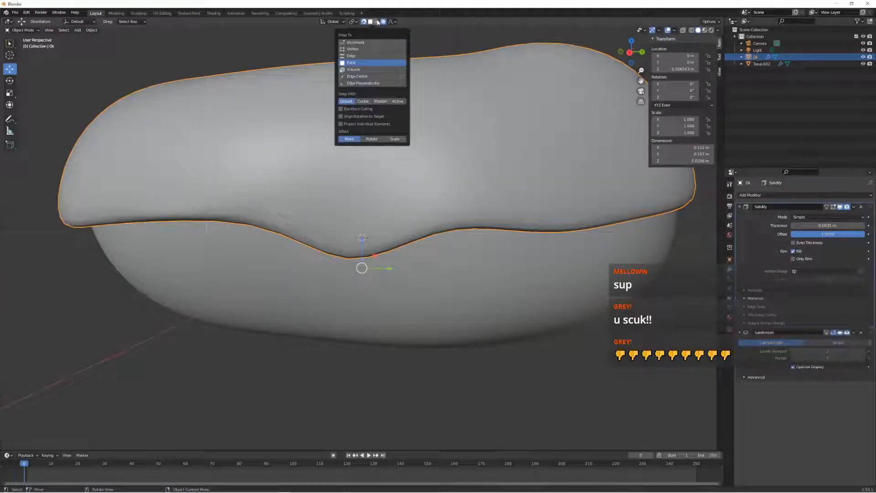
click(385, 124)
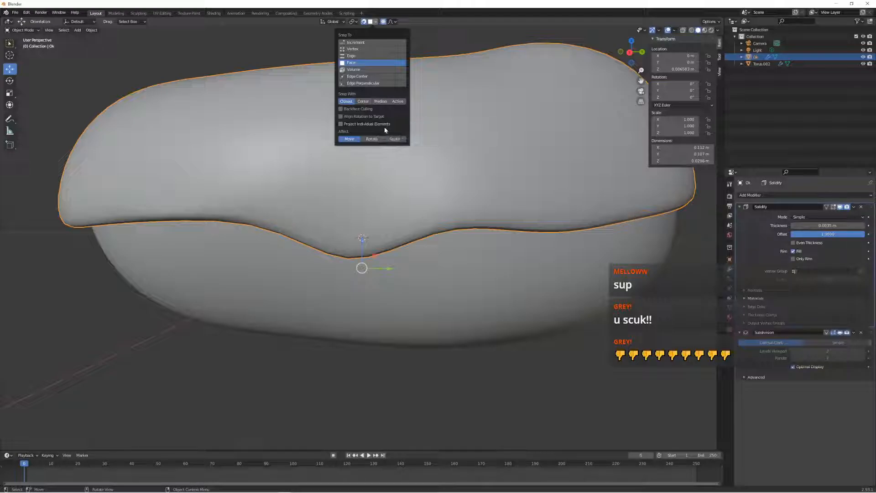
click(365, 22)
click(370, 22)
click(369, 23)
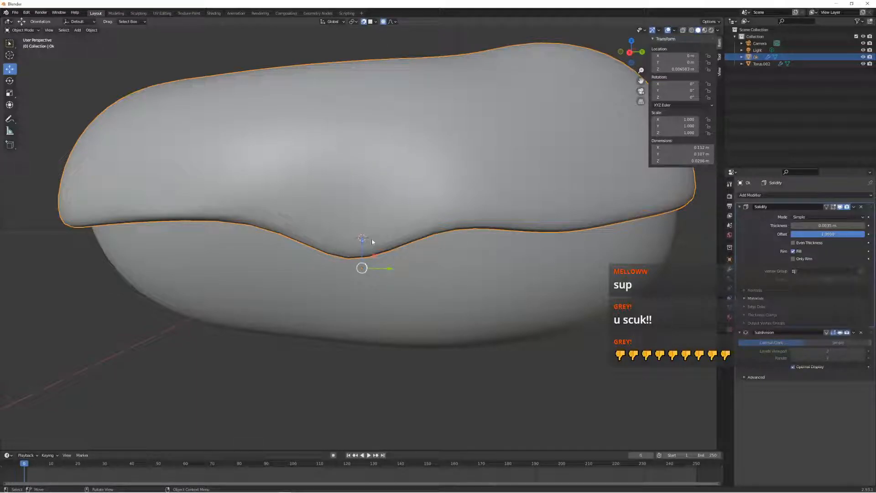
In Edit Mode, pull another lower rim vertex down about 0.0035 m with proportional editing at size 0.009, and return to Object Mode
middle_drag(378, 237, 335, 171)
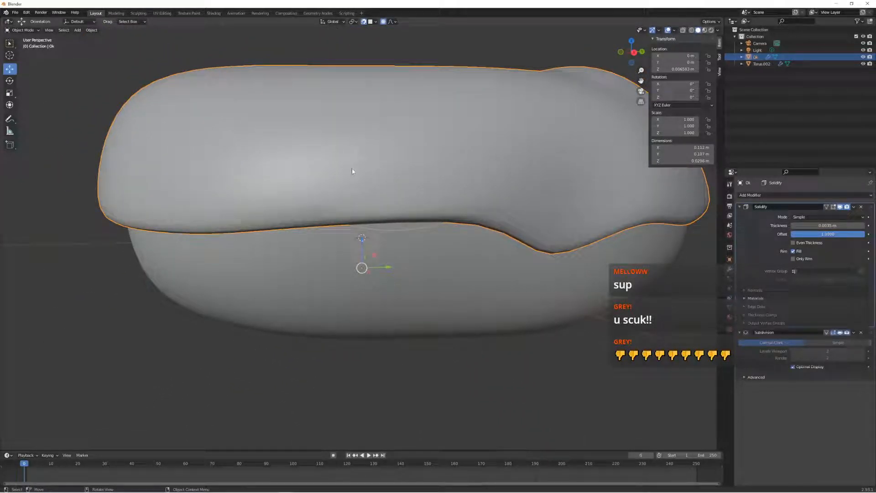
key(Tab)
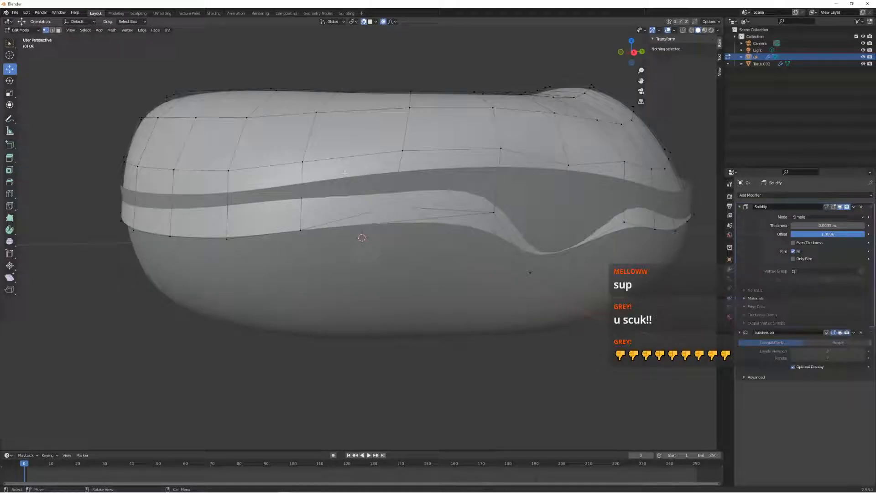
middle_drag(312, 246, 354, 200)
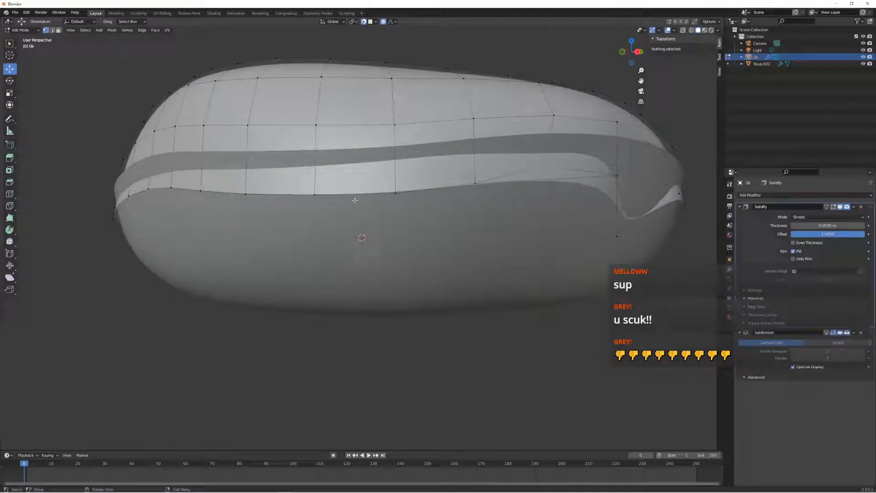
click(394, 195)
key(g)
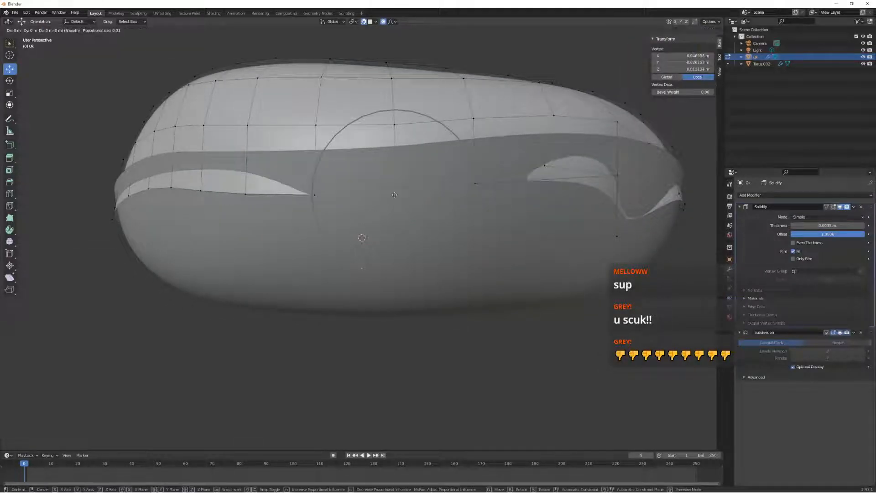
scroll(404, 212, up, 1)
click(255, 209)
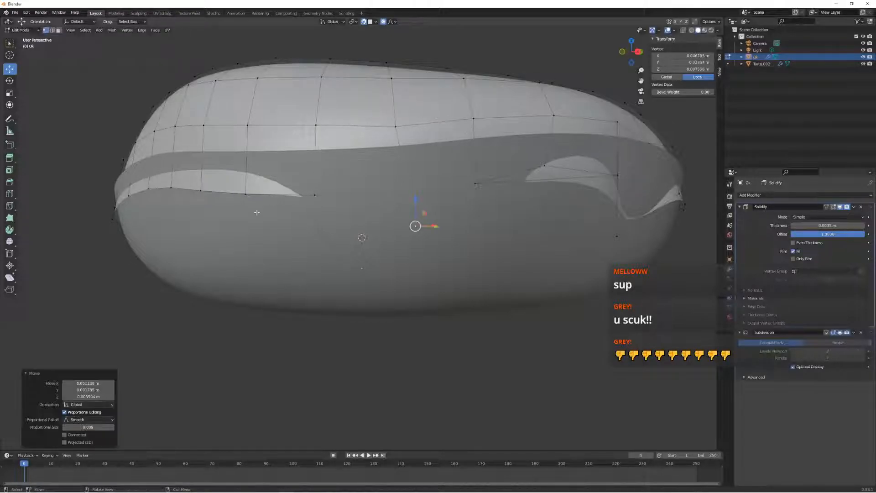
key(Tab)
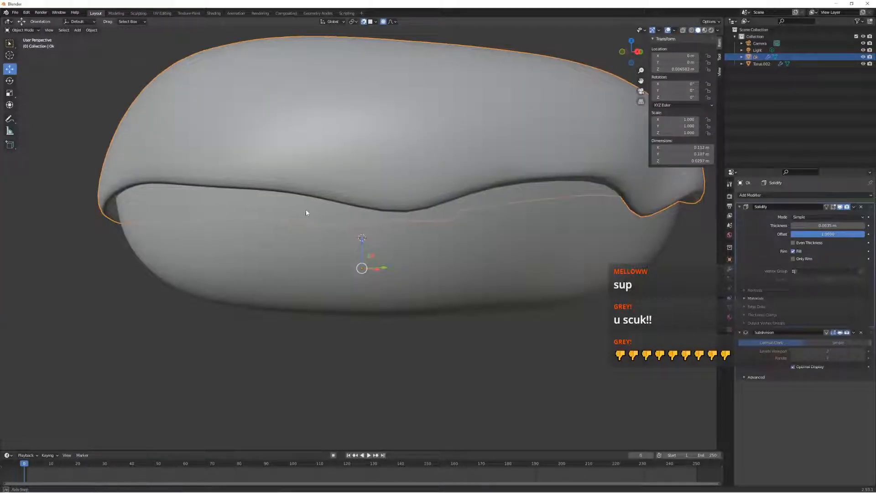
Reselect the icing, extrude its selected rim vertex down about 0.0096 m in Edit Mode, and return to Object Mode
click(296, 201)
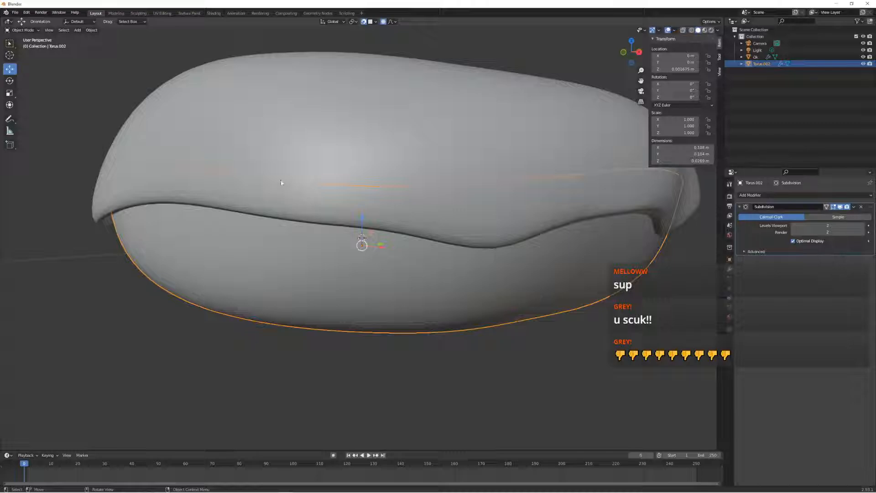
click(279, 142)
key(Tab)
key(e)
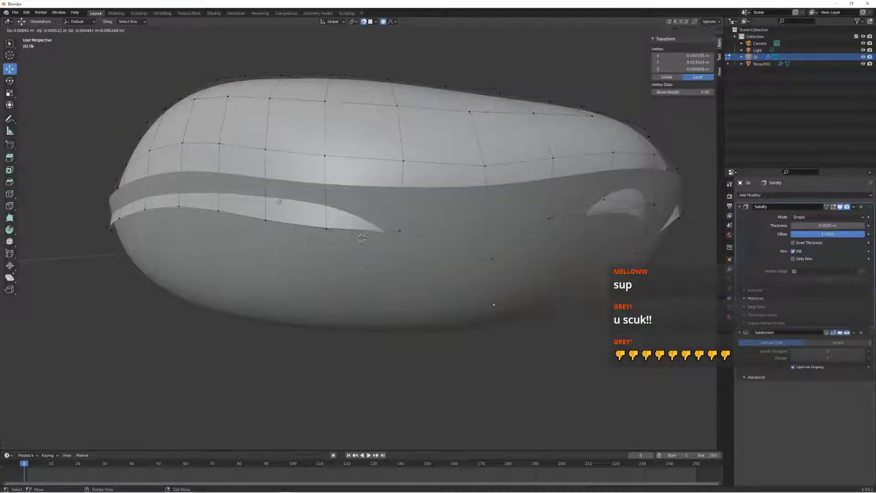
click(261, 224)
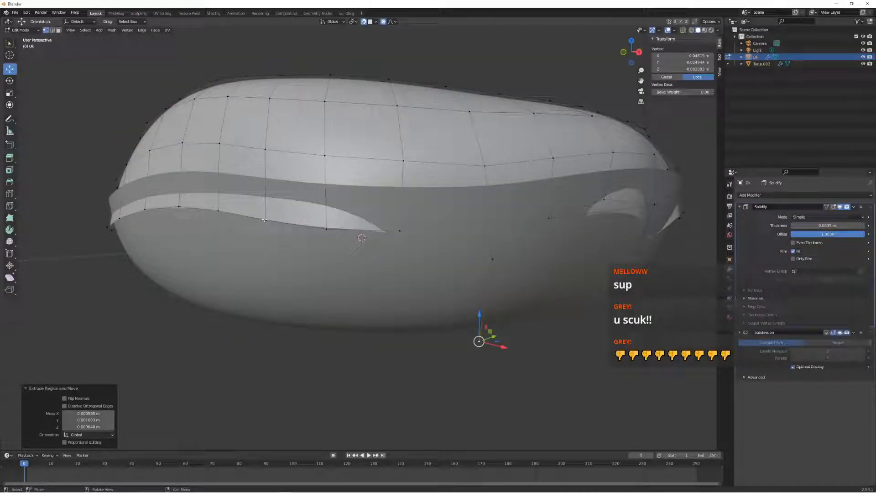
key(Tab)
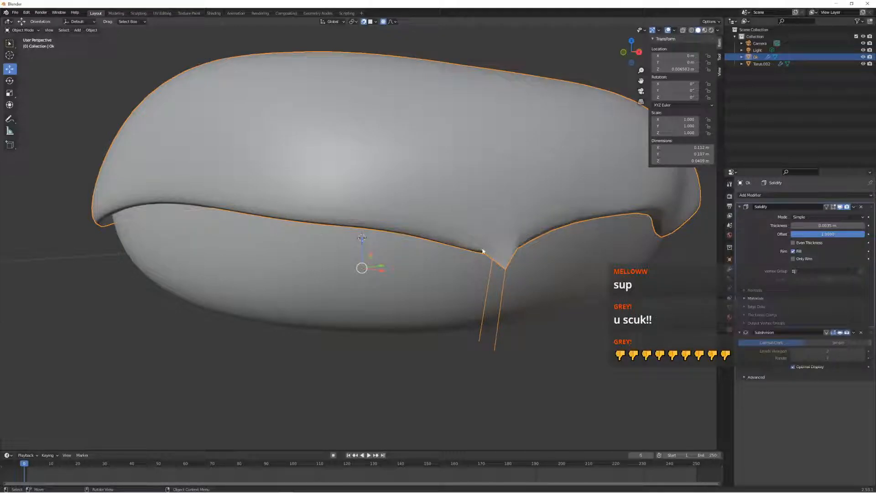
Undo the spike extrusion and pull the front rim edge down about 0.0029 m with proportional editing at size 0.009, returning to Object Mode
key(ctrl+z)
key(ctrl+z)
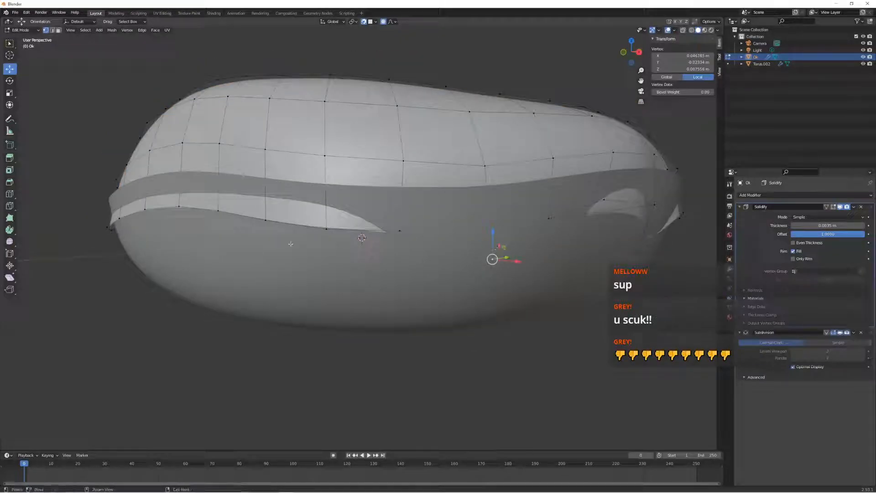
click(267, 222)
key(f)
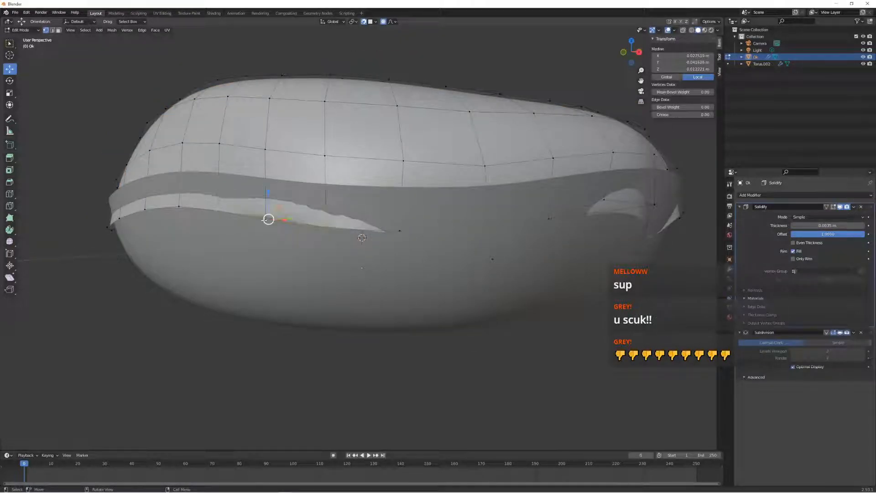
key(g)
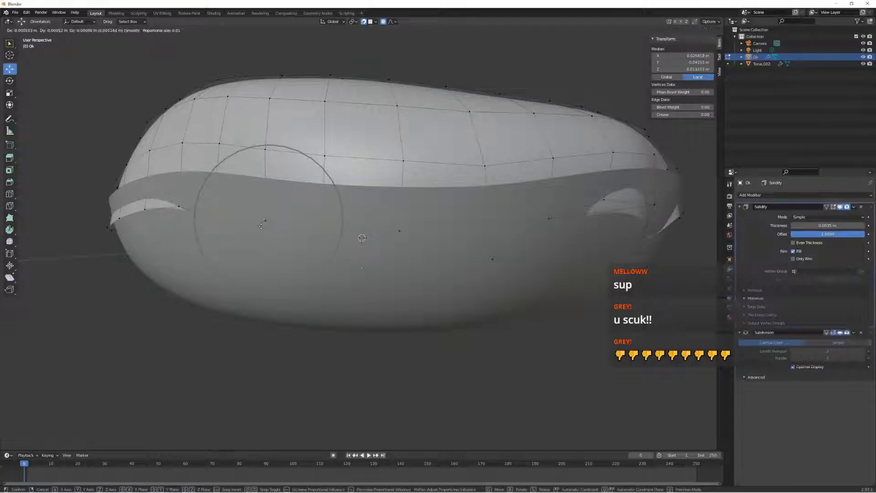
click(256, 241)
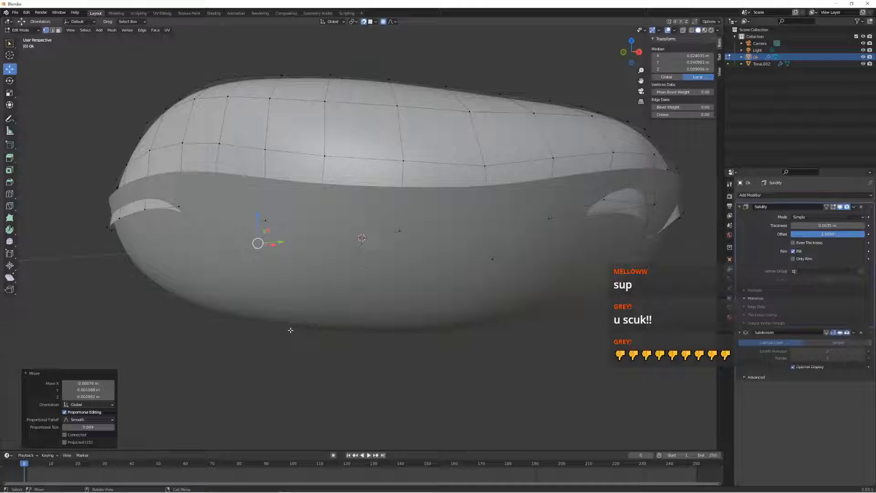
click(282, 280)
key(Tab)
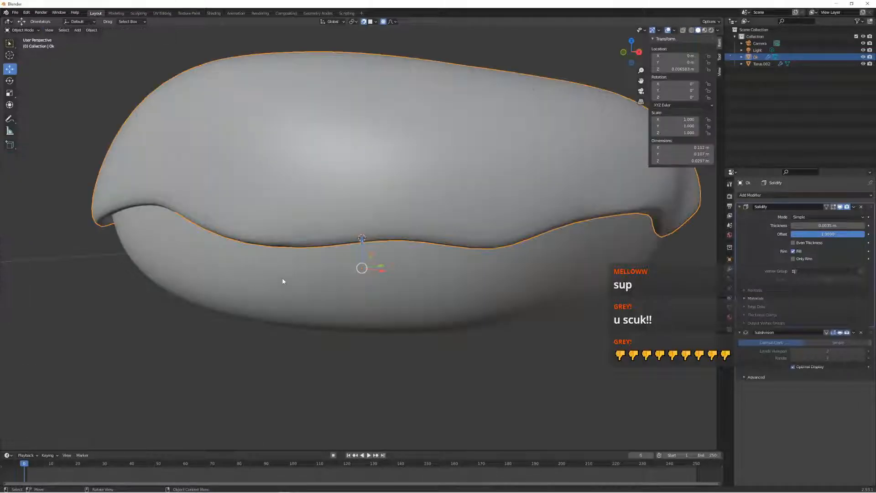
key(Tab)
key(Tab)
On another side of the icing, pull a lower rim vertex down into a drip with proportional editing, and return to Object Mode
scroll(279, 268, up, 1)
middle_drag(278, 268, 262, 269)
scroll(286, 248, down, 2)
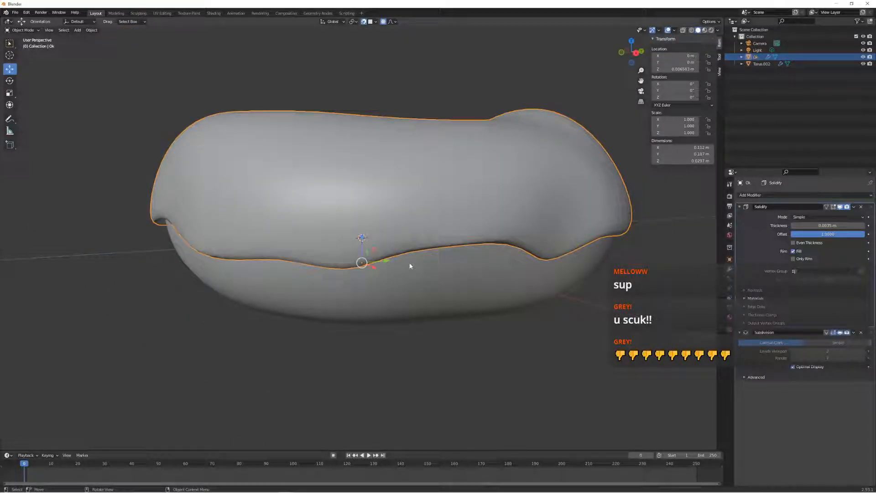
middle_drag(410, 266, 327, 266)
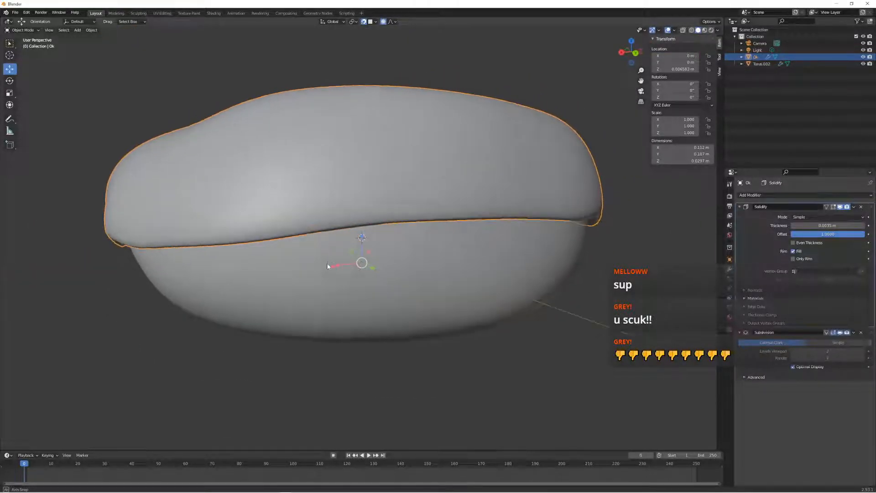
click(348, 206)
click(348, 177)
key(Tab)
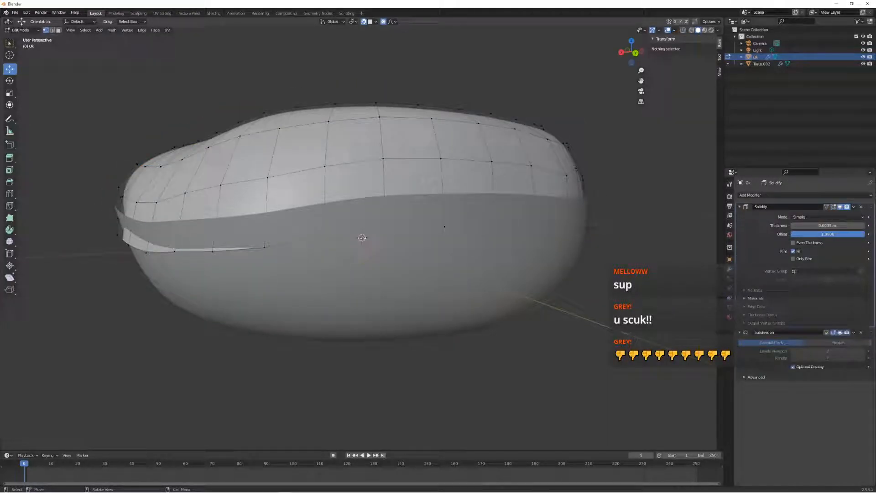
click(361, 235)
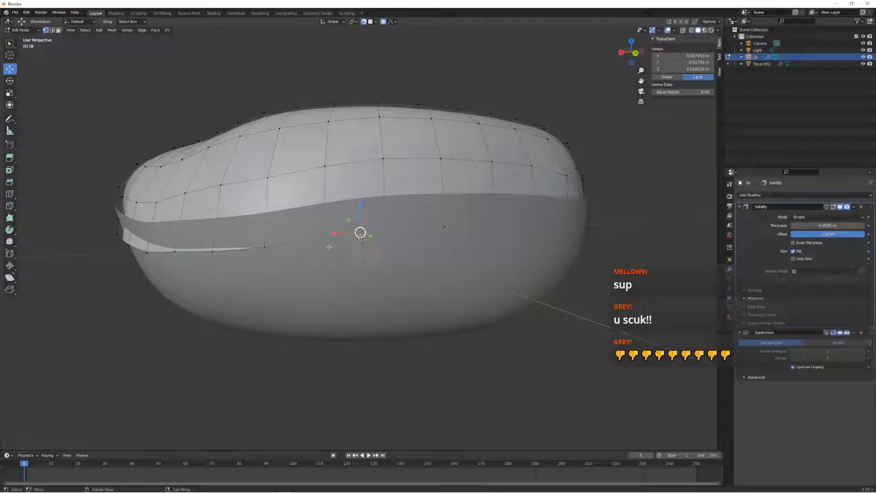
key(g)
scroll(265, 247, down, 4)
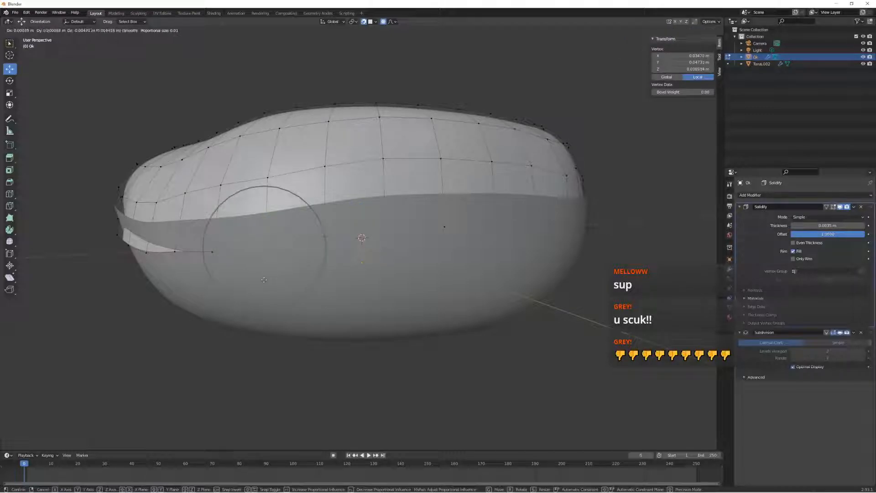
click(262, 297)
key(Tab)
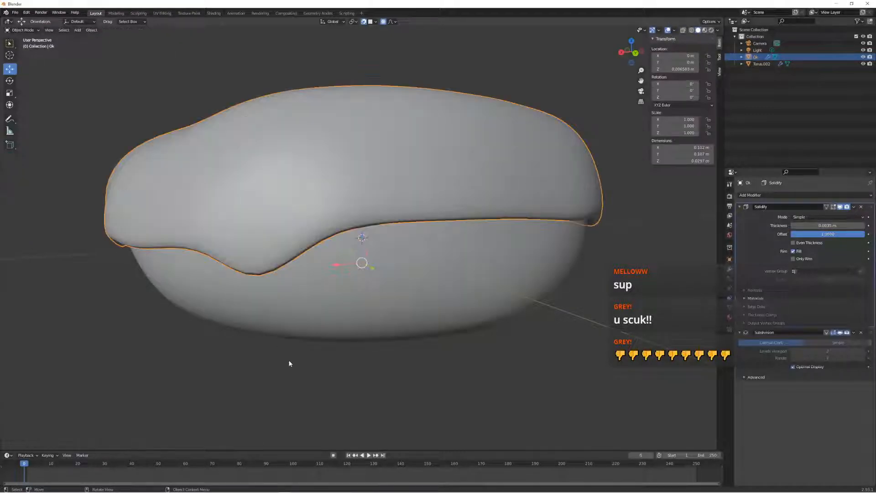
Extrude the new drip's selected rim vertex downward in Edit Mode and return to Object Mode
click(268, 265)
click(262, 263)
key(Tab)
key(g)
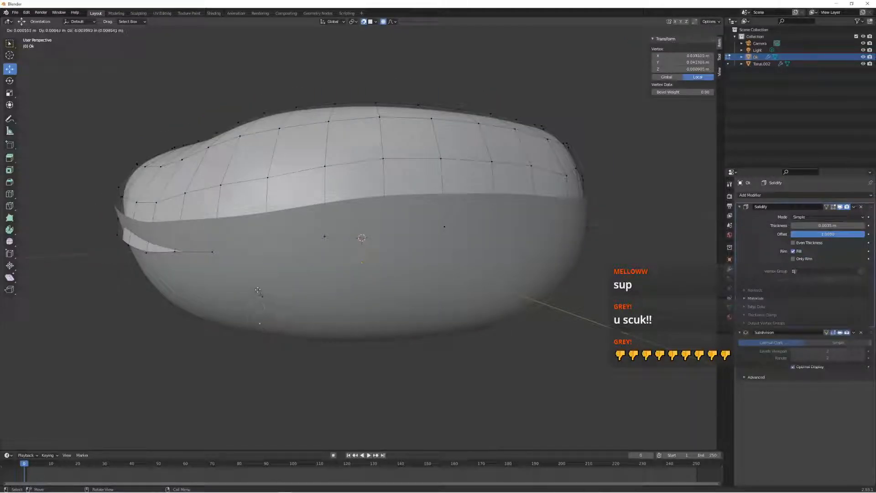
click(260, 311)
key(Tab)
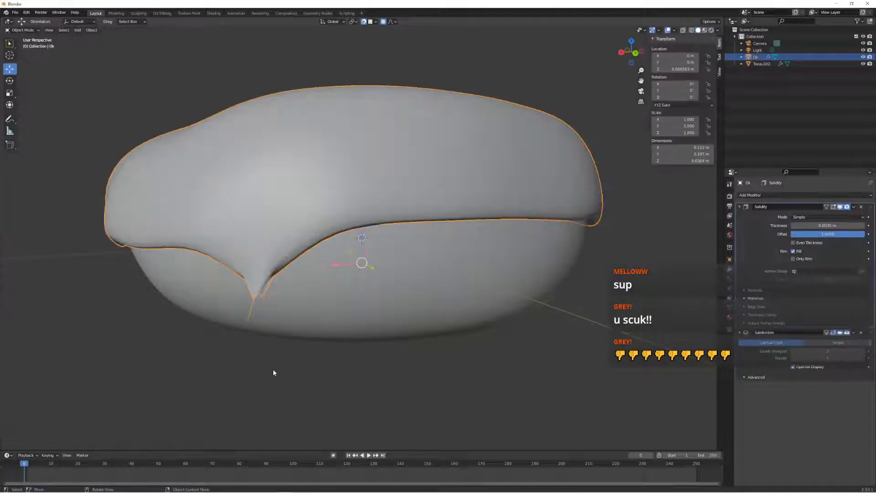
Try extruding the drip's tip vertex upward from its end in Edit Mode, and check the shape in Object Mode
click(283, 275)
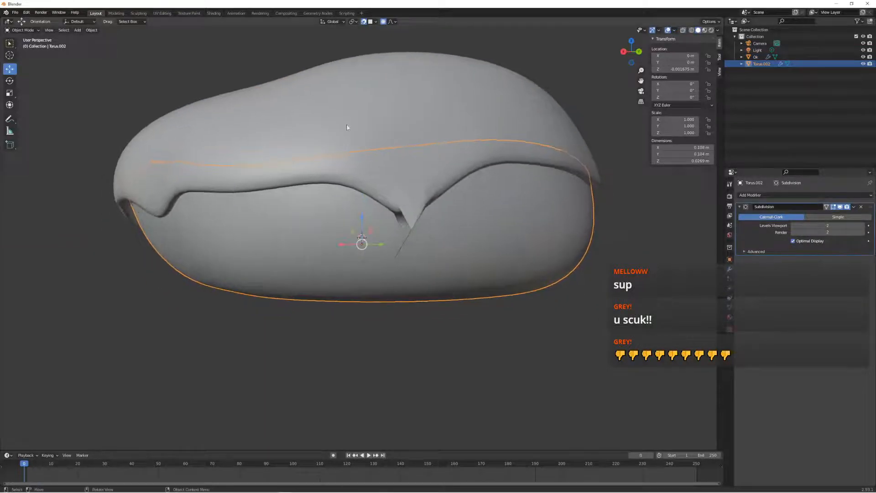
click(365, 172)
key(Tab)
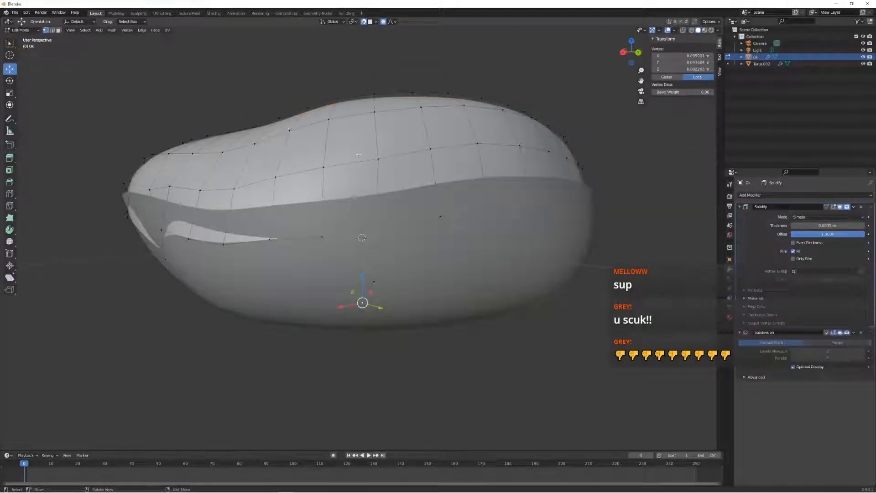
key(g)
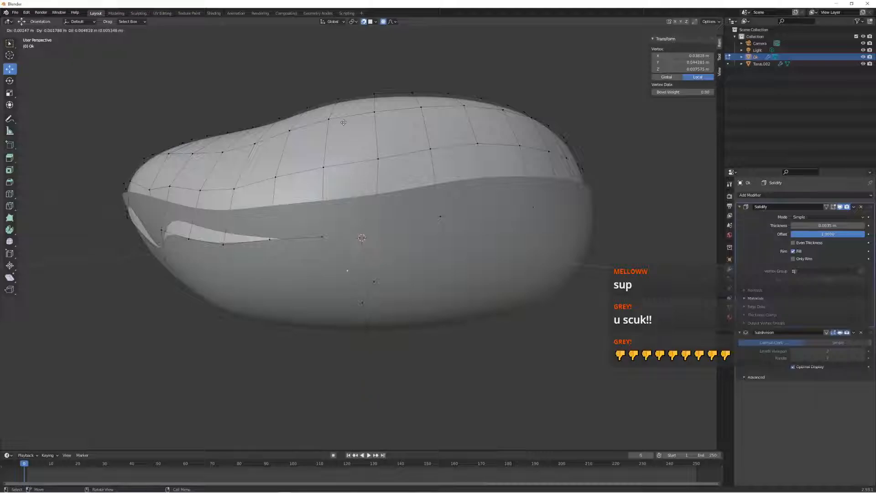
click(359, 142)
key(space)
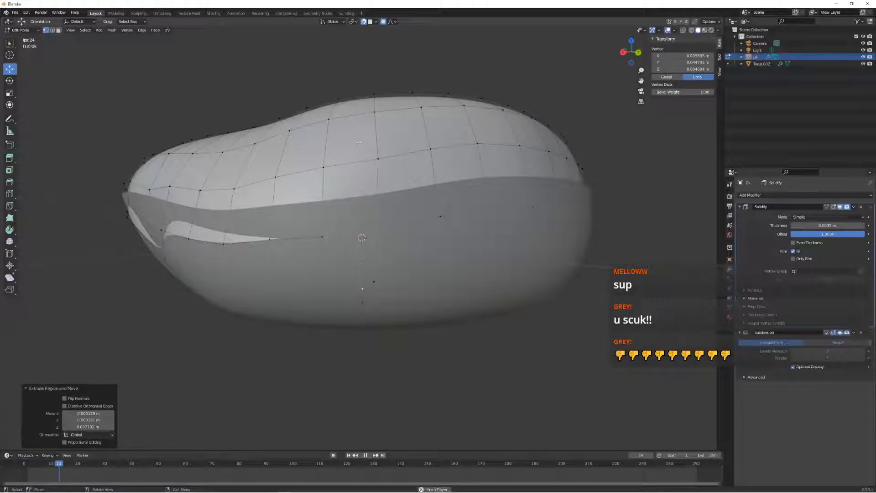
key(Tab)
click(372, 253)
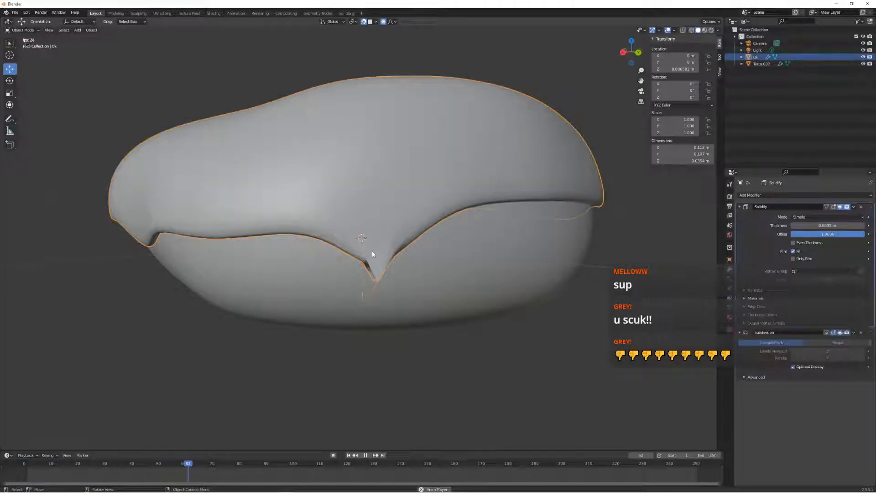
key(space)
Undo the upward extrusion at the drip's tip, keeping the downward one, and reopen the icing in Edit Mode
key(ctrl+z)
key(ctrl+z)
key(ctrl+z)
key(ctrl+z)
key(ctrl+z)
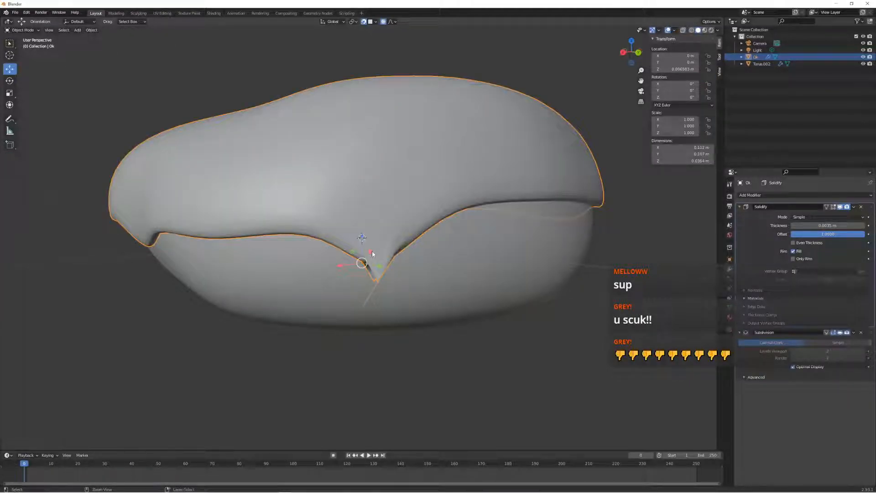
key(ctrl+z)
key(ctrl+shift+z)
key(Tab)
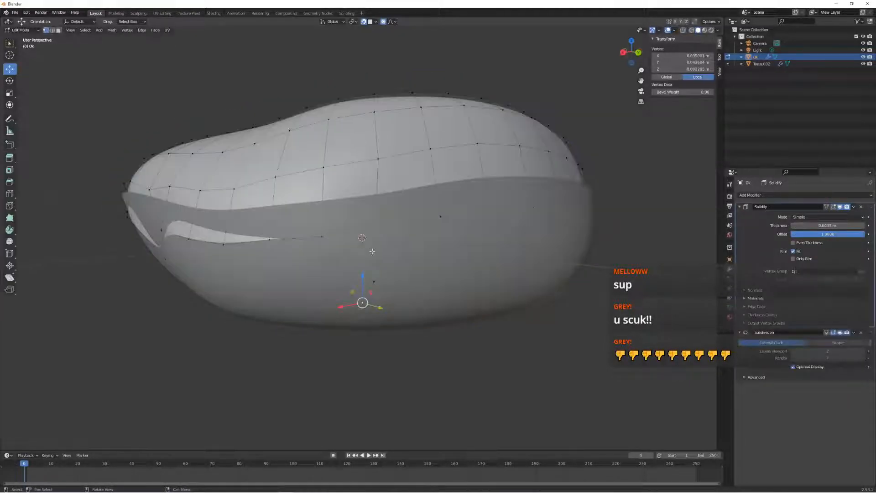
Pull the icing's front edge vertex slightly downward to lengthen the drip in the middle of the front side
click(374, 282)
click(376, 325)
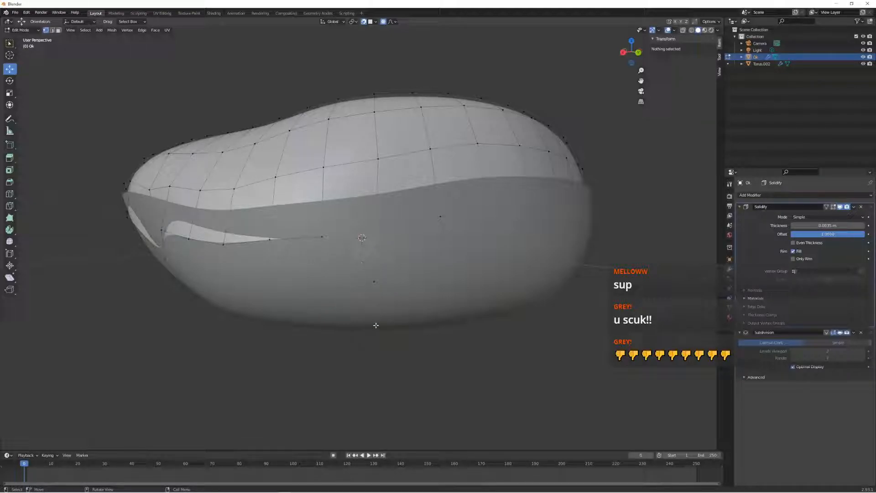
key(Tab)
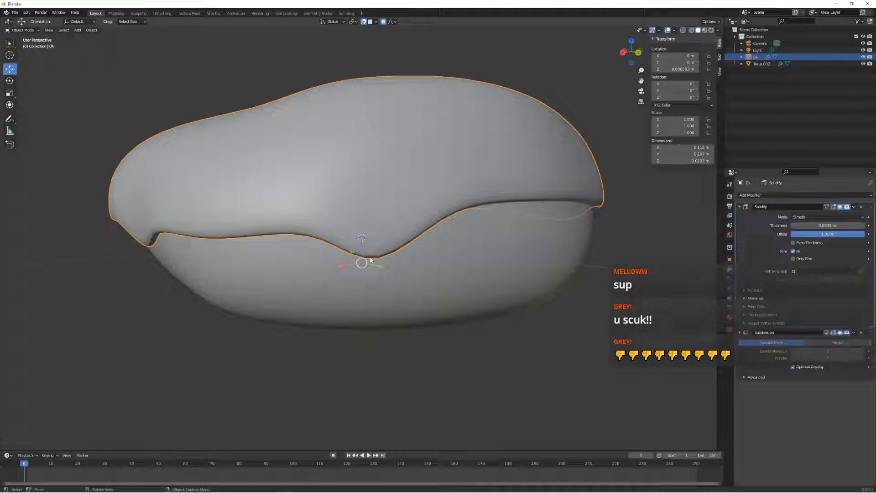
drag(362, 241, 361, 201)
mouse_move(358, 211)
middle_down()
mouse_move(347, 183)
mouse_move(362, 203)
middle_up()
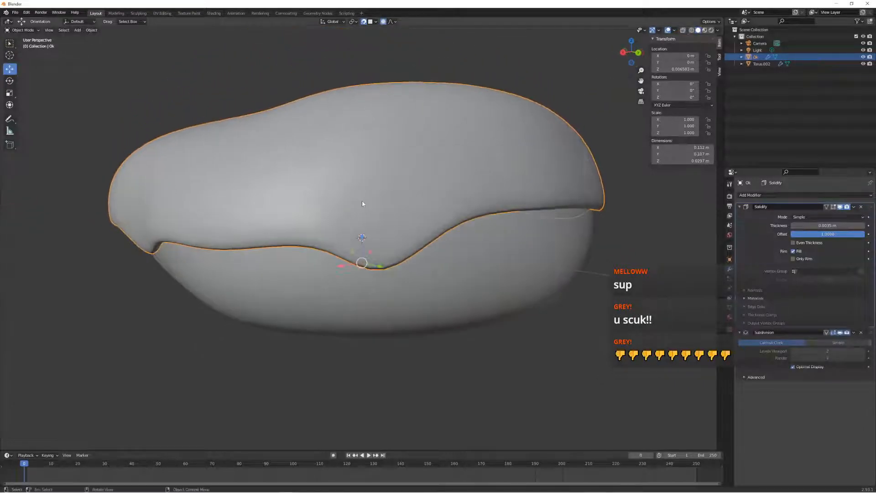
click(357, 236)
click(378, 169)
key(Tab)
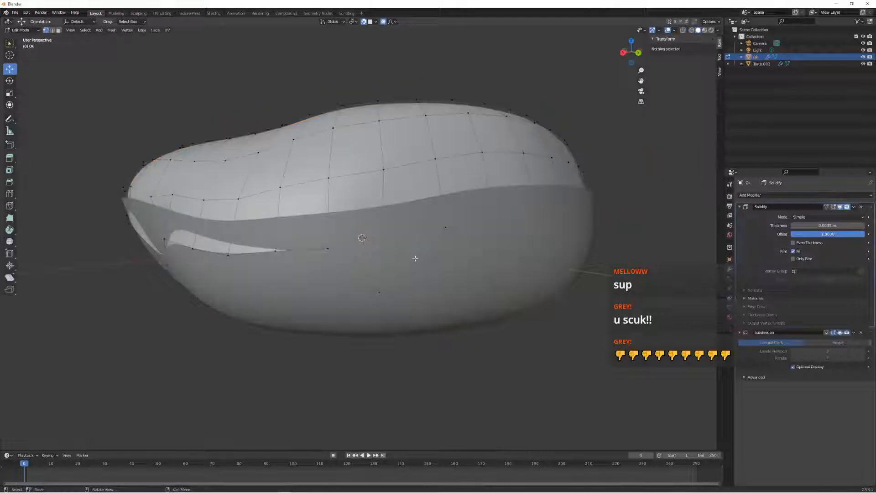
click(379, 291)
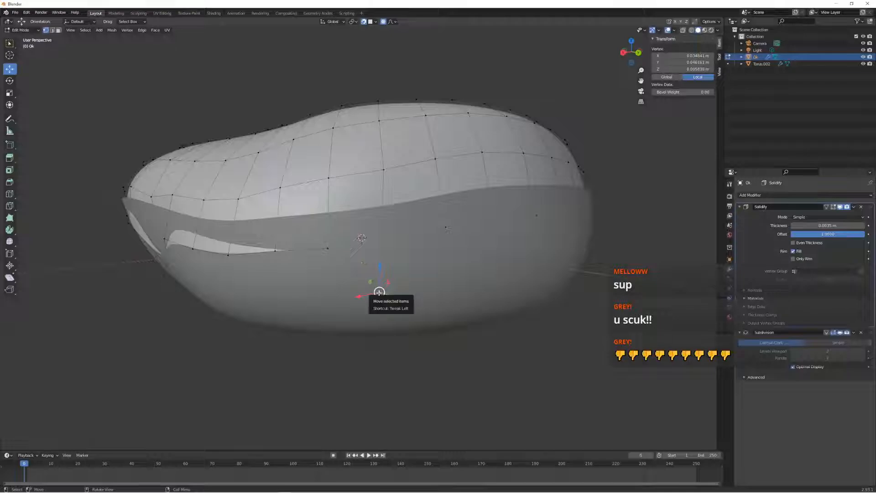
drag(379, 291, 379, 303)
key(Tab)
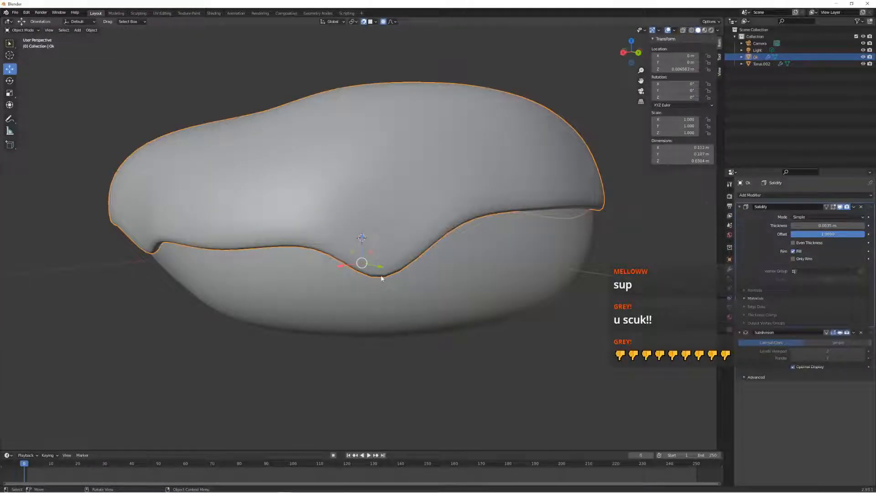
Move the whole icing object down onto the donut by about 0.0022 m
key(g)
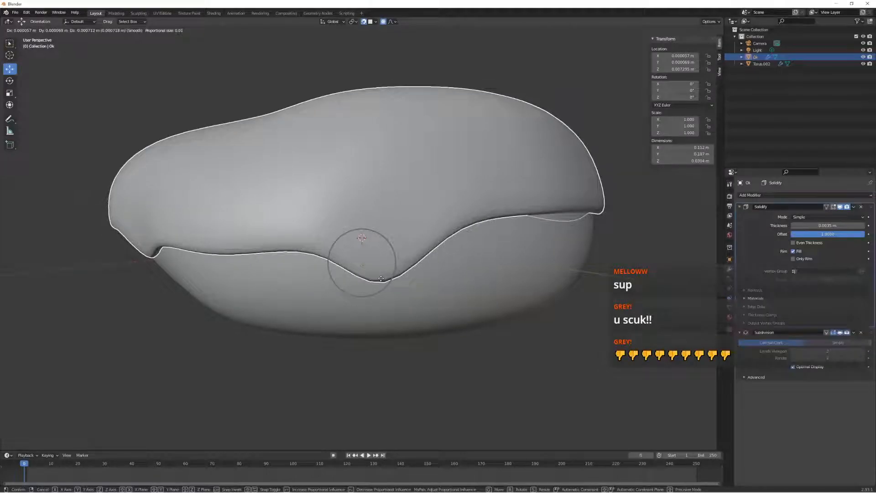
click(382, 284)
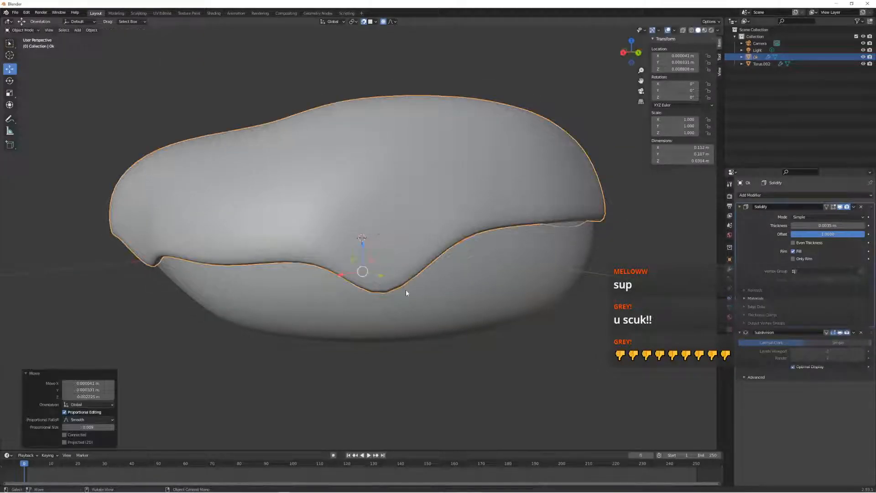
middle_drag(406, 291, 347, 282)
middle_drag(391, 280, 410, 284)
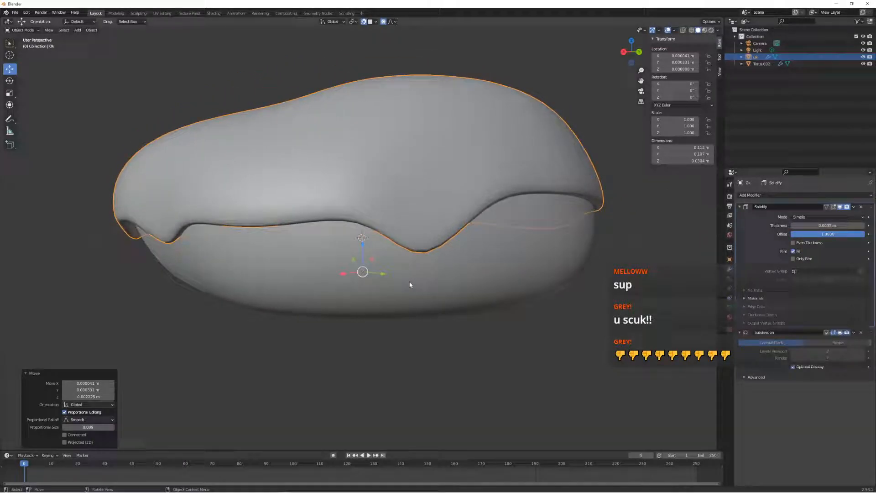
Nudge the whole icing object by about 0.0007 m to centre it better over the donut
click(410, 232)
click(394, 152)
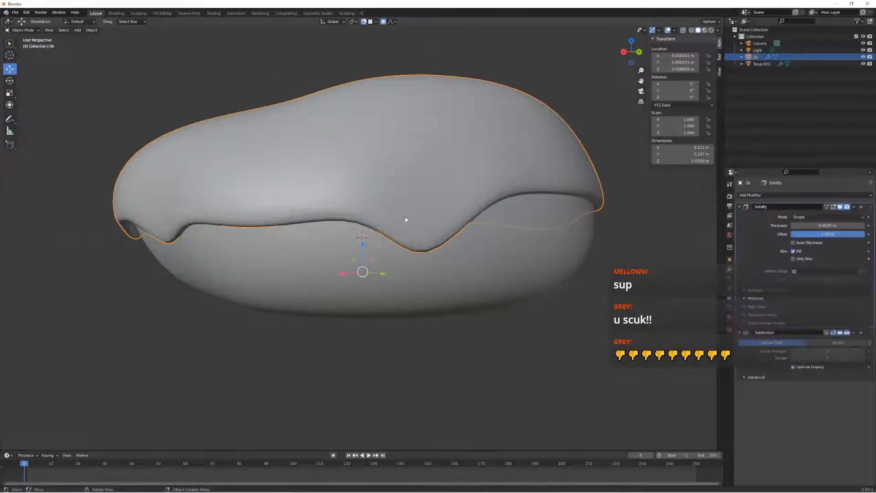
key(g)
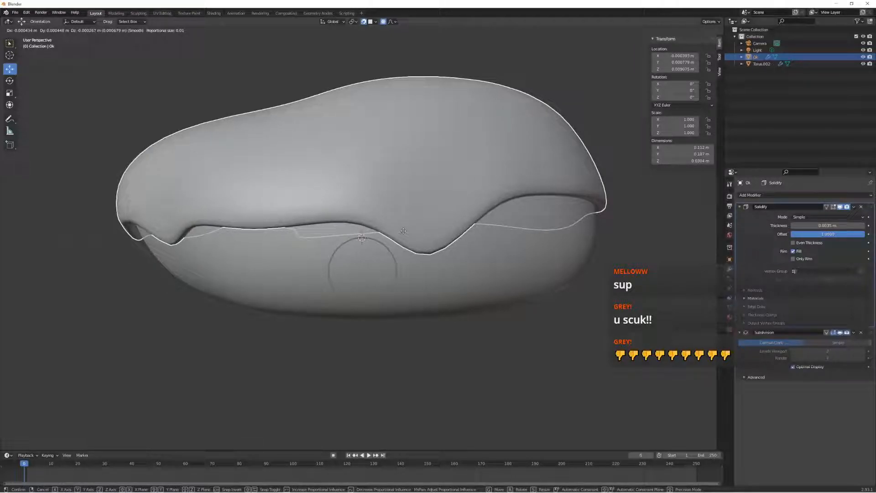
click(403, 231)
Try to extend the front drip by extruding the icing mesh's tip vertex and pulling it downward
click(425, 241)
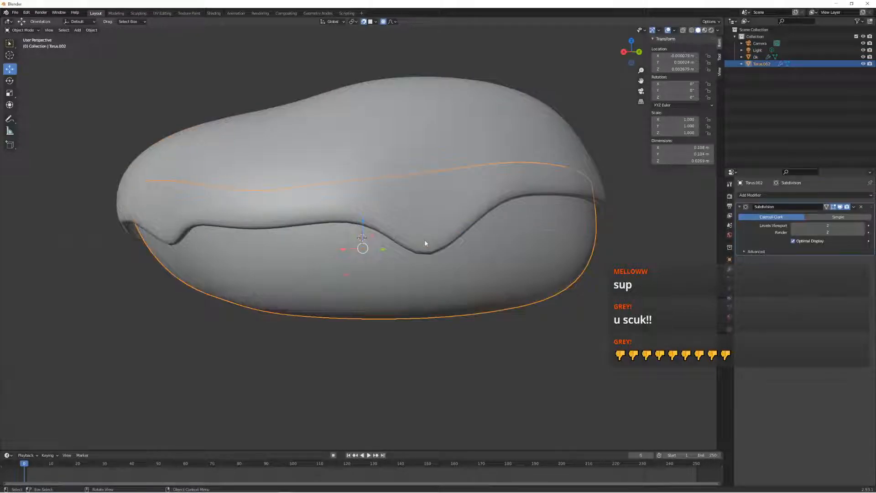
click(414, 193)
mouse_move(414, 193)
middle_down()
mouse_move(385, 179)
mouse_move(414, 188)
middle_up()
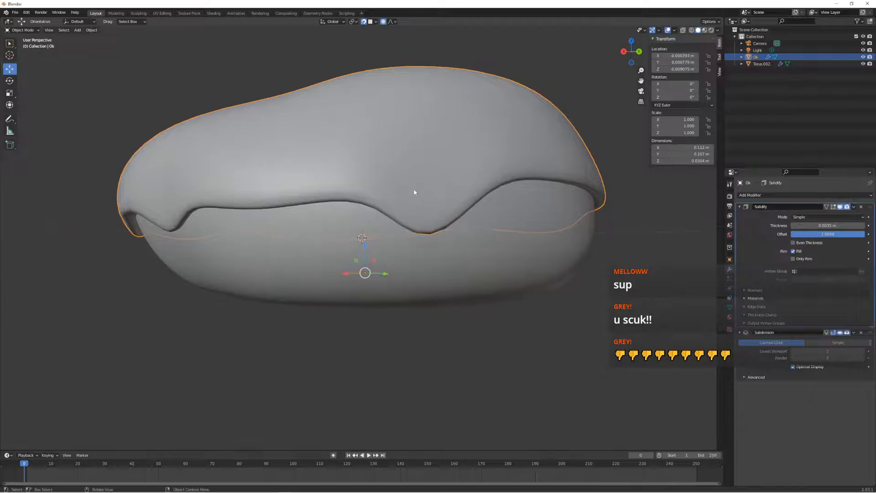
key(Tab)
key(g)
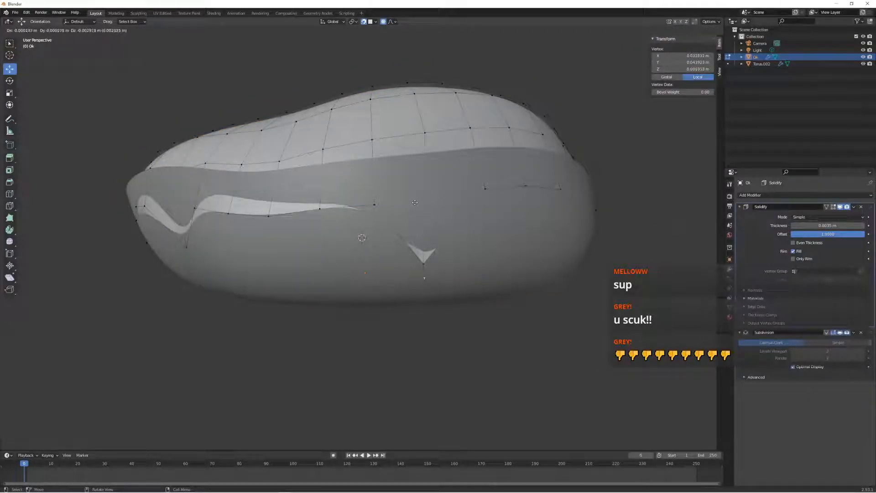
click(412, 198)
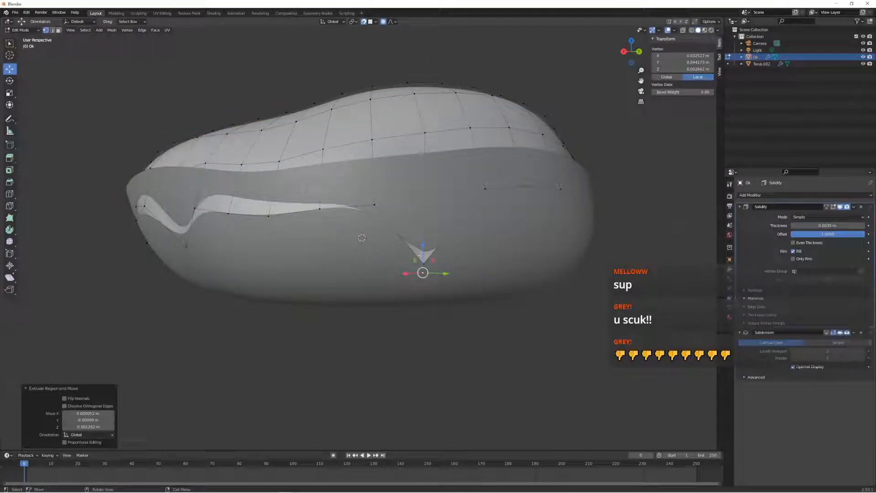
mouse_move(423, 272)
mouse_down()
mouse_move(422, 263)
mouse_move(424, 278)
mouse_up()
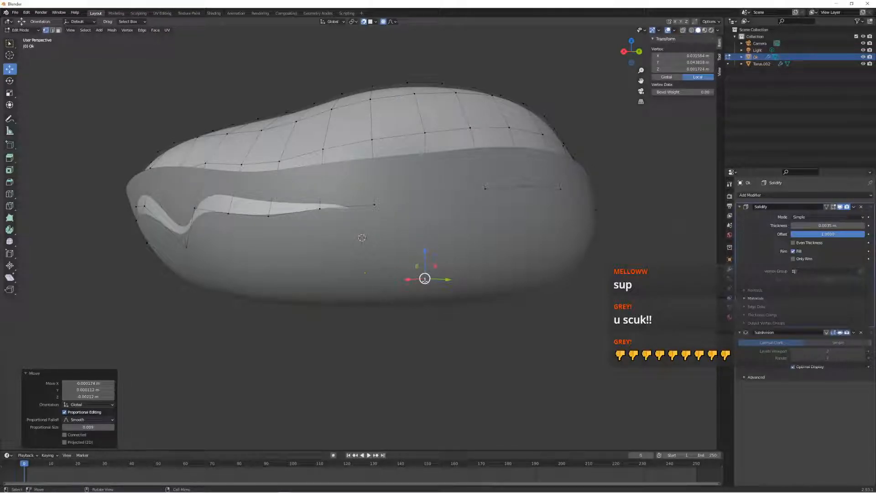
key(Tab)
Inspect the surface around the front drip and undo the vertex extrusion on the icing mesh
click(416, 227)
key(KP_Decimal)
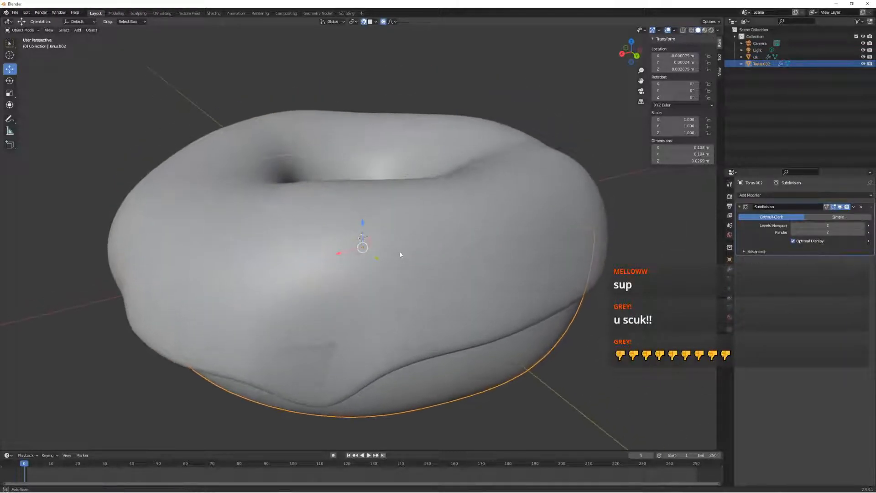
middle_drag(401, 254, 351, 246)
click(342, 242)
click(358, 253)
click(357, 252)
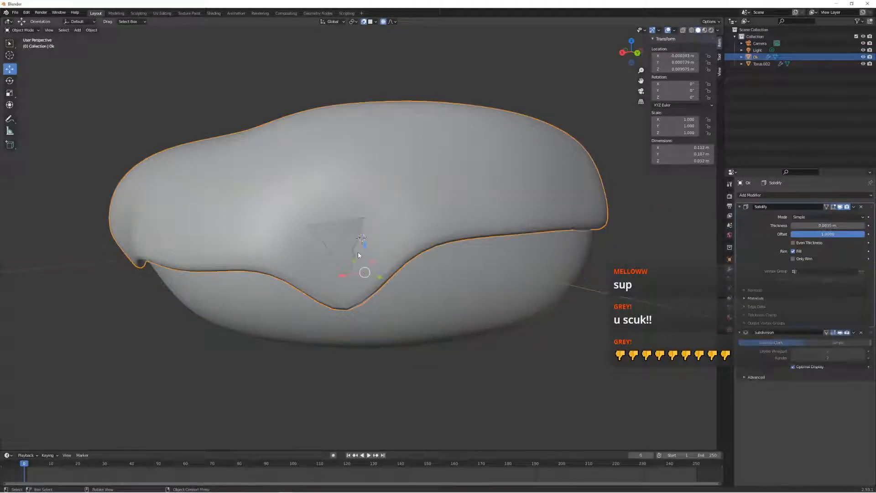
key(Tab)
click(380, 391)
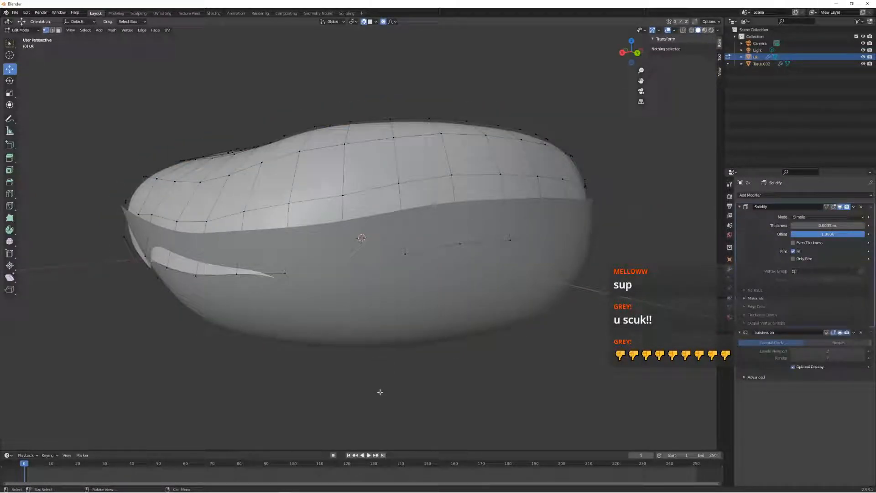
key(Tab)
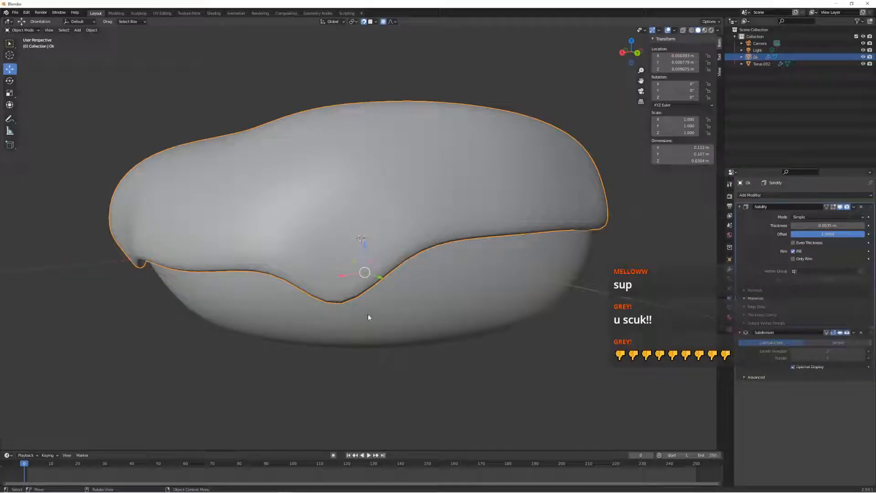
Shift the whole icing object upward by about 0.0013 m and slightly sideways over the donut
middle_drag(368, 317, 333, 321)
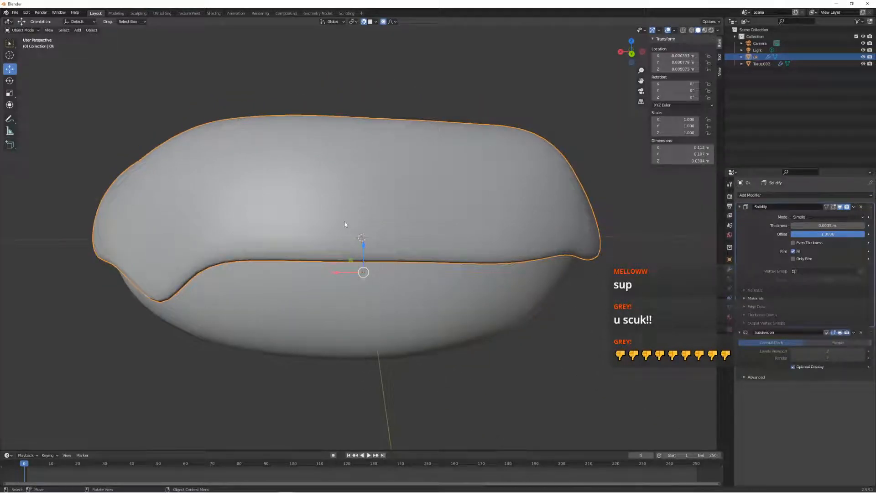
click(300, 251)
click(306, 212)
key(g)
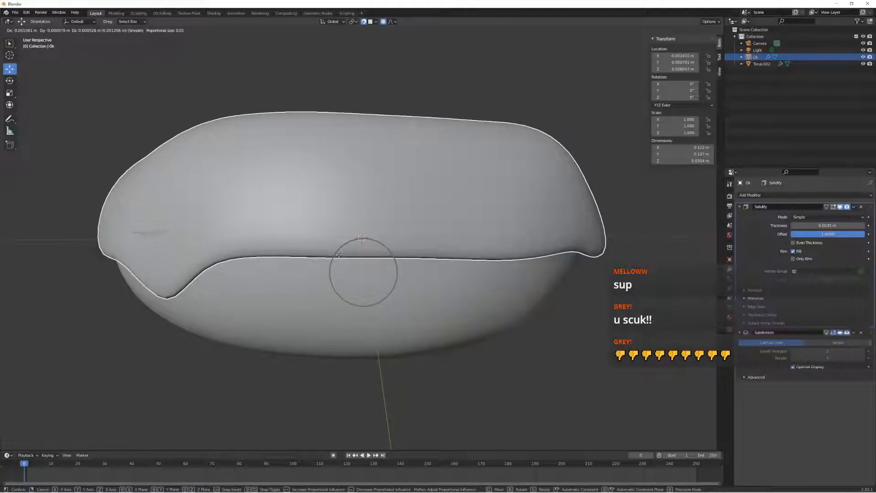
click(337, 254)
Pull a vertex in the middle of the icing's straight edge downward to form a second, shallow drip
middle_drag(337, 255, 362, 297)
click(364, 149)
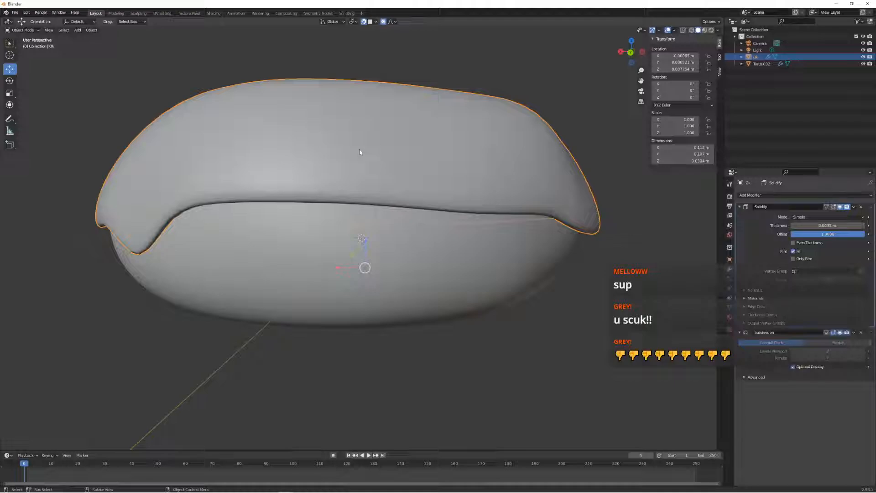
key(Tab)
middle_drag(360, 156, 322, 265)
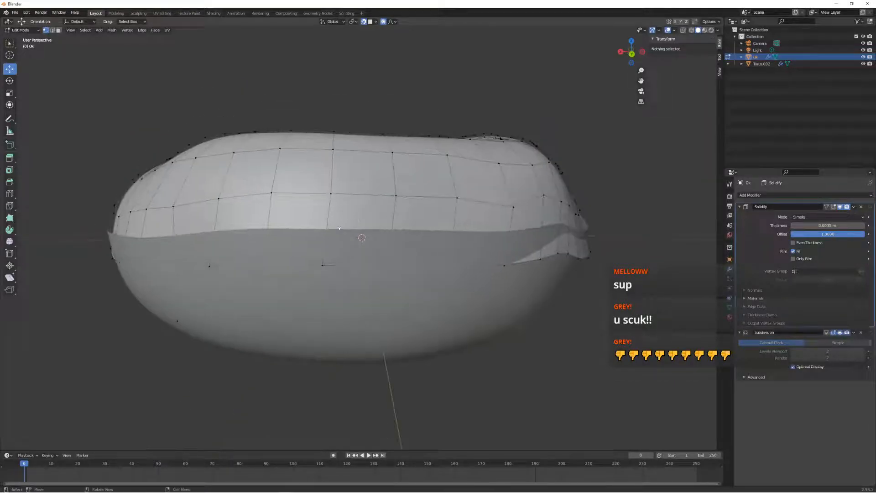
click(322, 264)
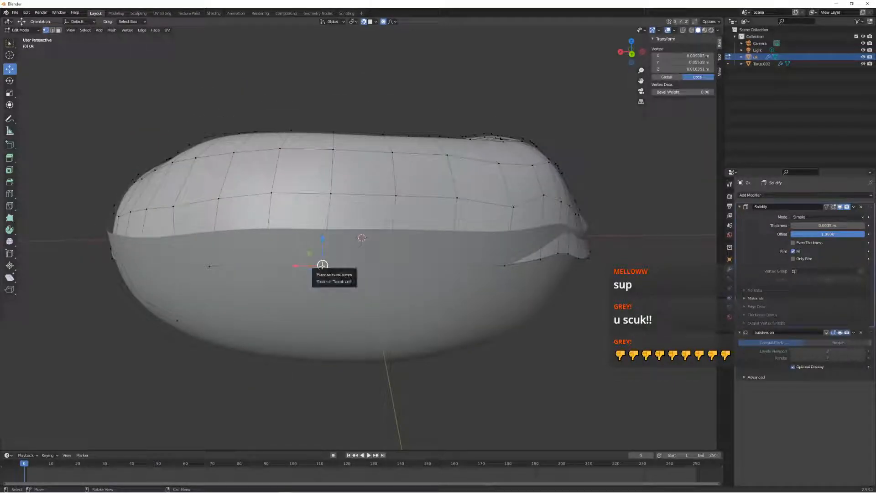
drag(322, 265, 340, 297)
key(Tab)
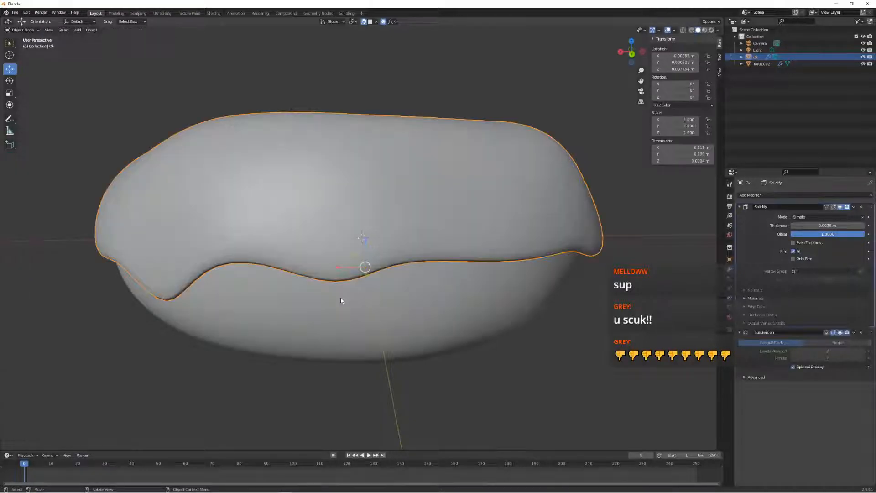
Extrude the new drip's tip vertex and pull it down to stretch the drip into a long point
click(338, 270)
click(352, 153)
key(Tab)
key(g)
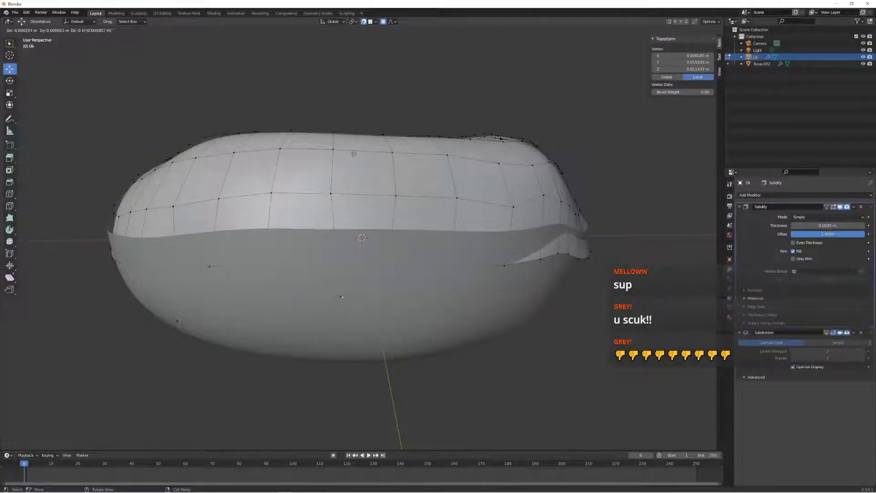
click(352, 155)
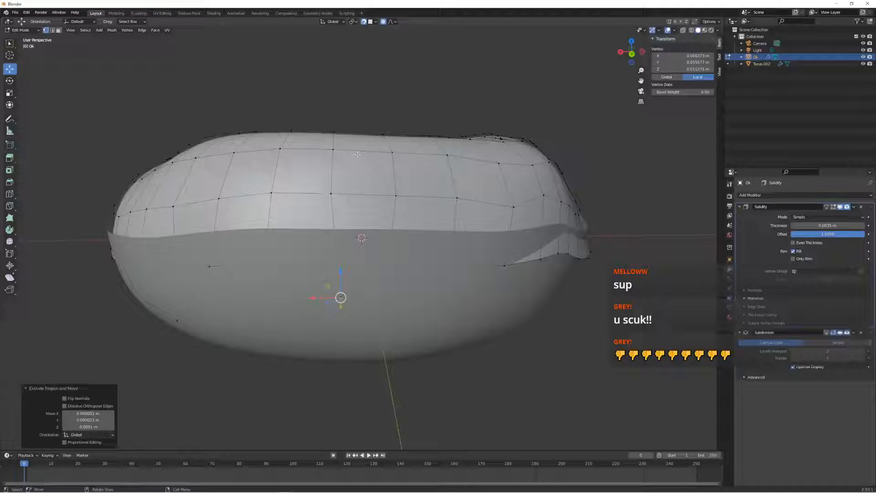
key(g)
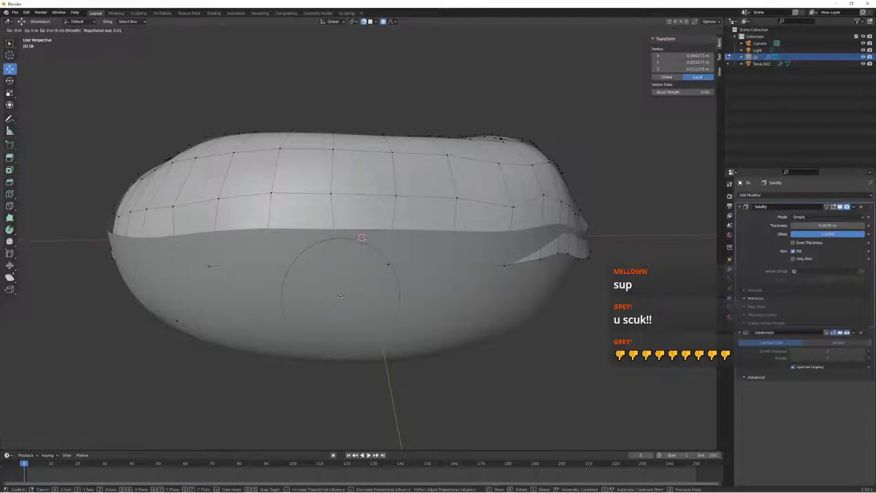
click(345, 333)
key(Tab)
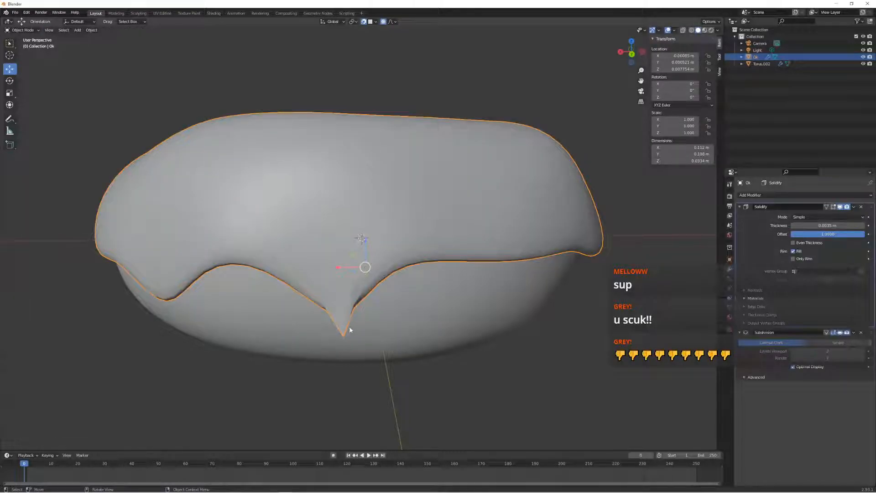
Pull the tip vertex of the pointed drip back up to shorten the drip
click(350, 330)
click(344, 308)
key(Tab)
key(g)
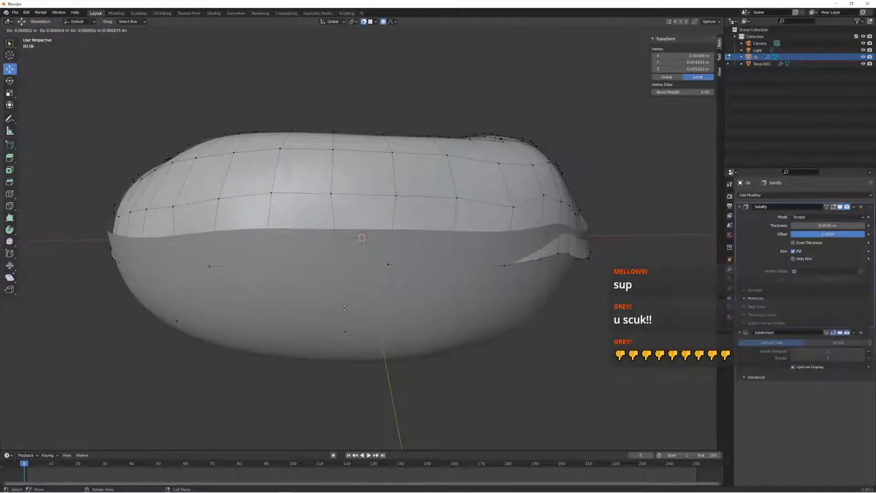
click(344, 307)
click(337, 326)
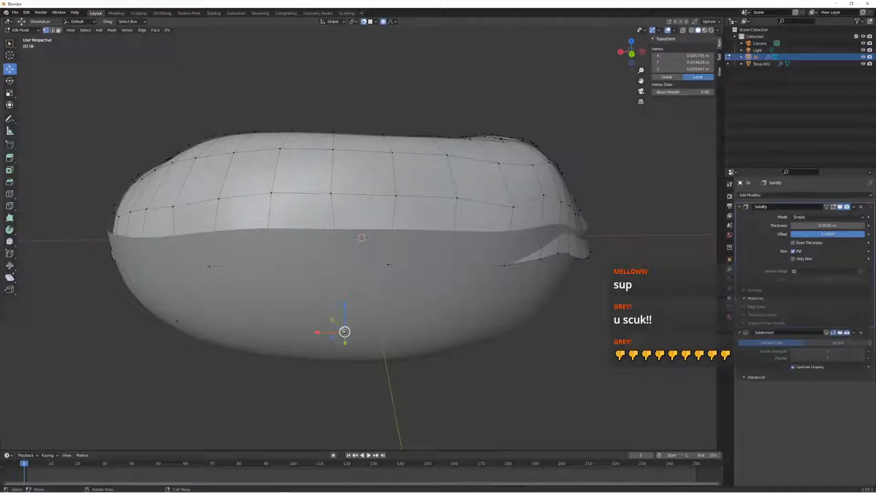
drag(344, 330, 336, 302)
key(Tab)
Nudge the shortened drip's tip vertex by about 0.0002 m using proportional editing
click(334, 294)
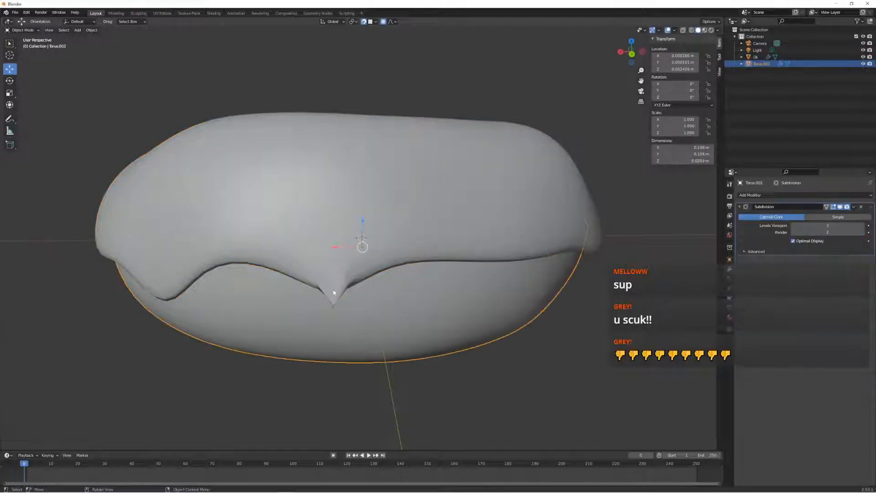
click(334, 295)
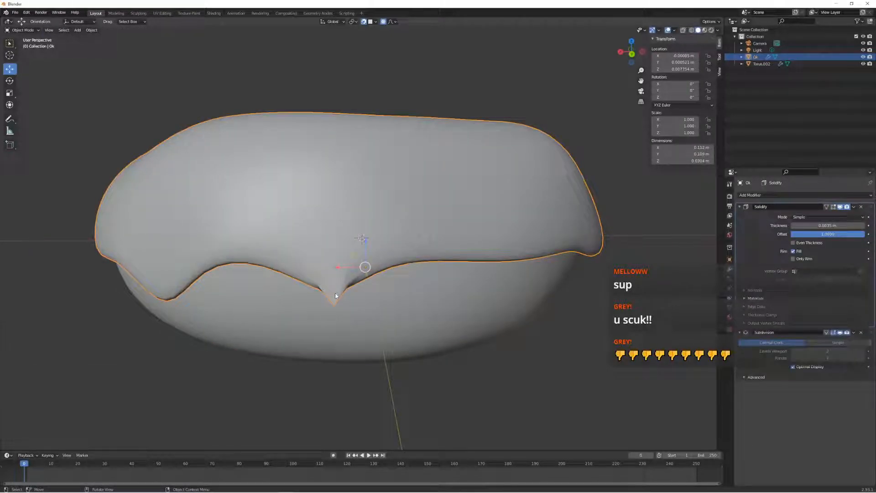
key(Tab)
key(g)
click(336, 294)
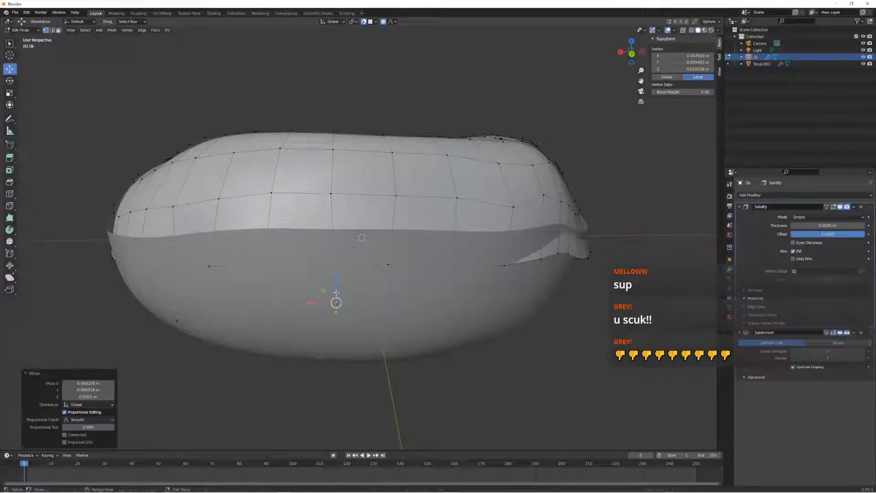
Try to pull the pointed drip's tip vertex farther up toward the icing's edge using proportional editing
key(g)
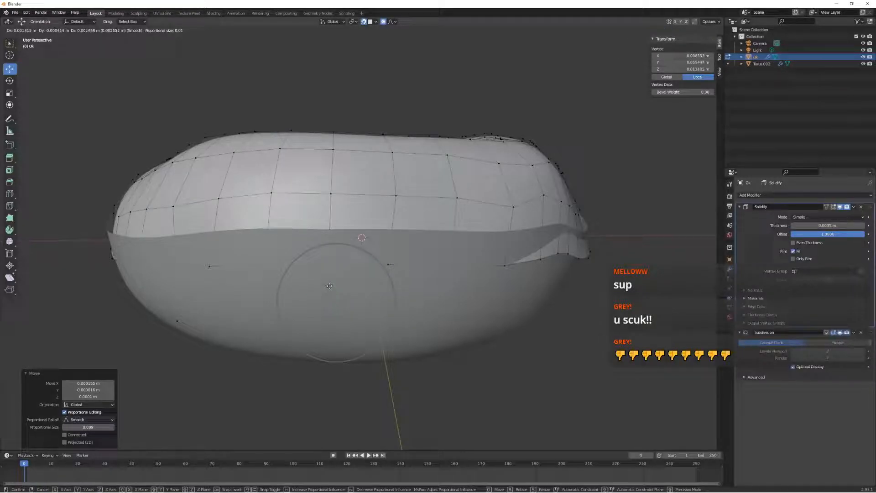
click(329, 286)
key(Tab)
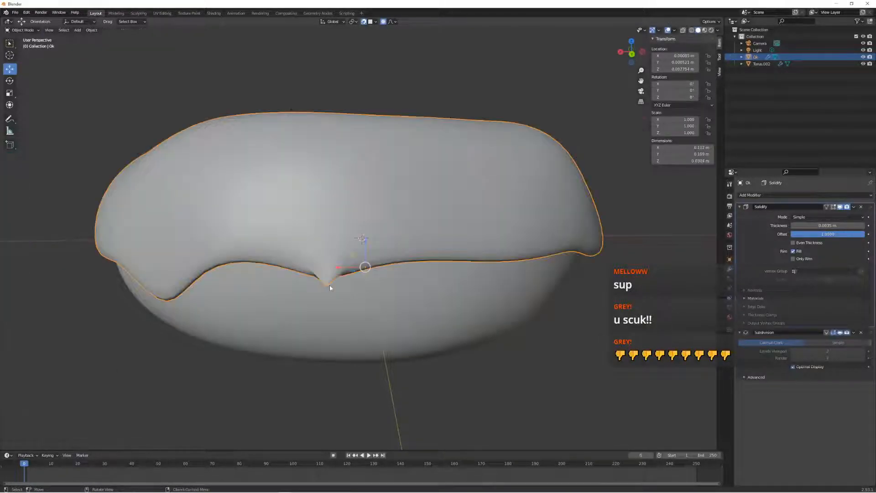
click(326, 279)
click(326, 280)
middle_drag(325, 280, 371, 252)
key(Tab)
Undo the tip vertex moves and the extrusion of the pointed drip, going back to the smooth, shallow second drip
key(ctrl+z)
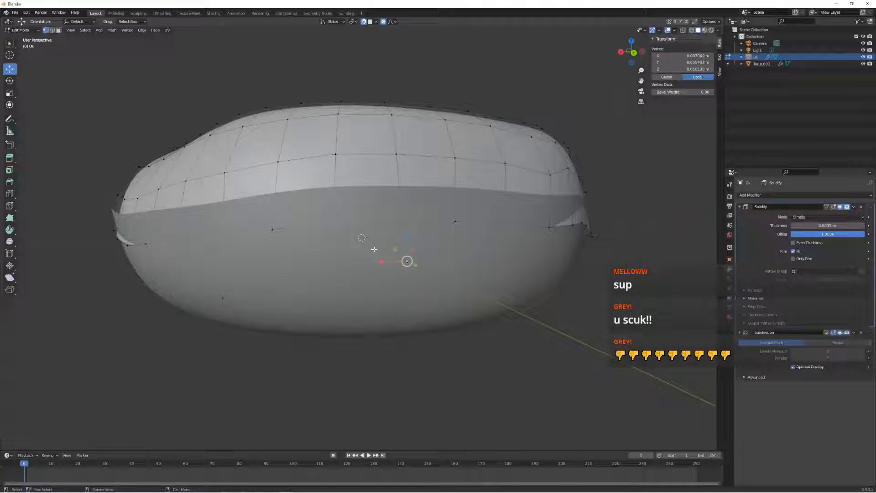
key(Tab)
key(ctrl+z)
key(ctrl+shift+z)
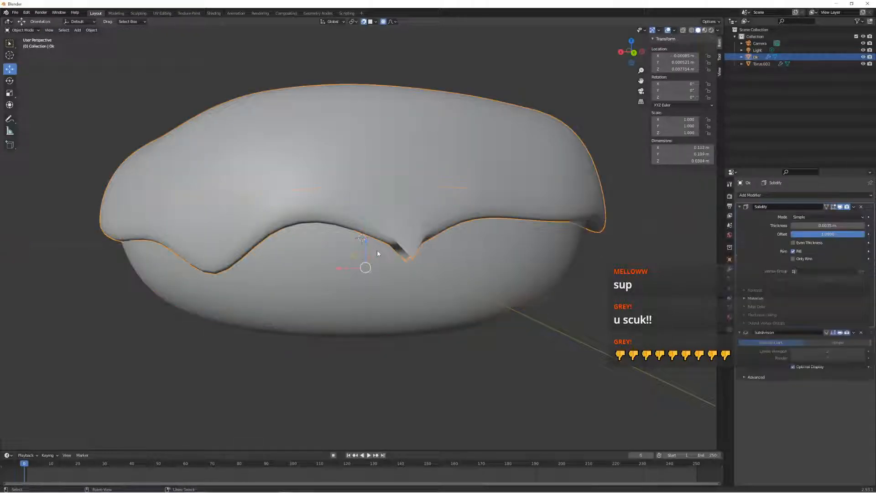
key(Tab)
key(ctrl+z)
key(ctrl+z)
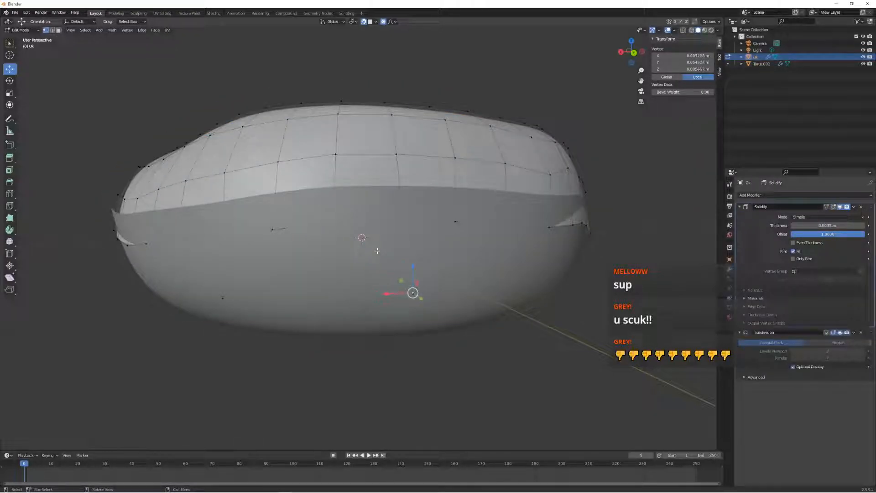
key(Tab)
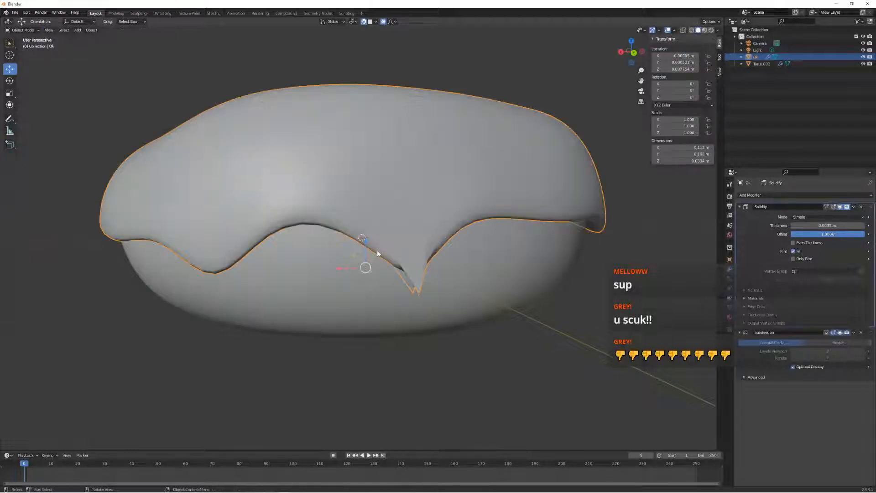
key(ctrl+z)
key(ctrl+shift+z)
key(Tab)
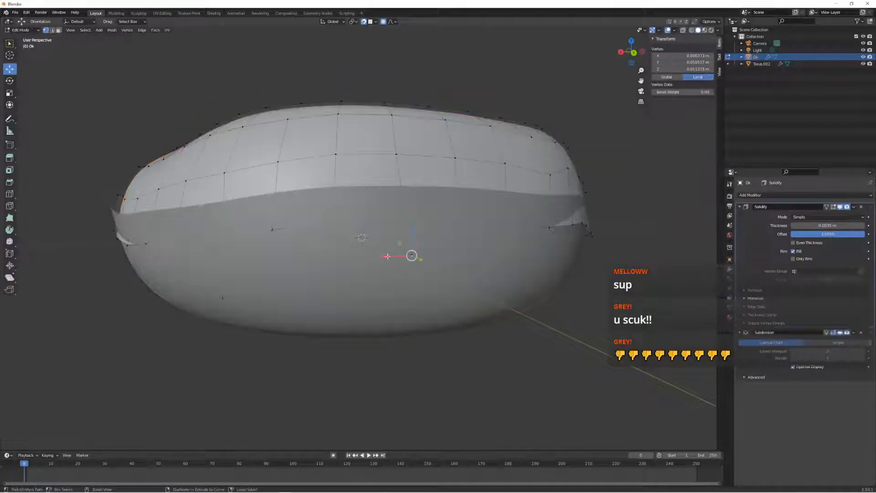
key(Tab)
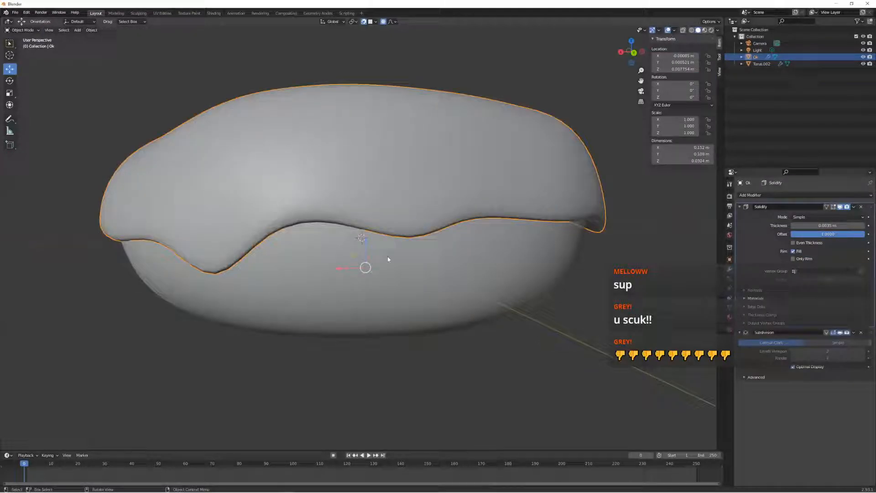
Pull an icing edge vertex beside the second drip down by about 0.006 m to form a third drip
click(413, 244)
click(404, 172)
middle_drag(404, 172, 468, 198)
scroll(414, 185, down, 2)
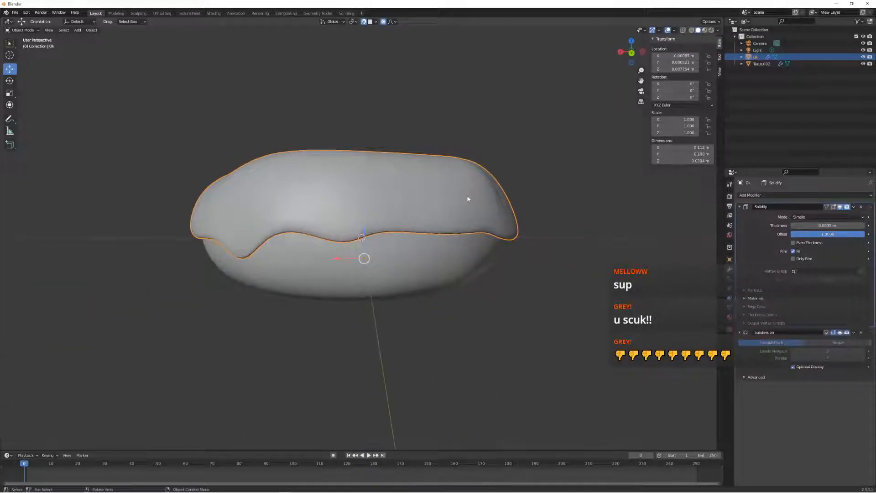
key(Tab)
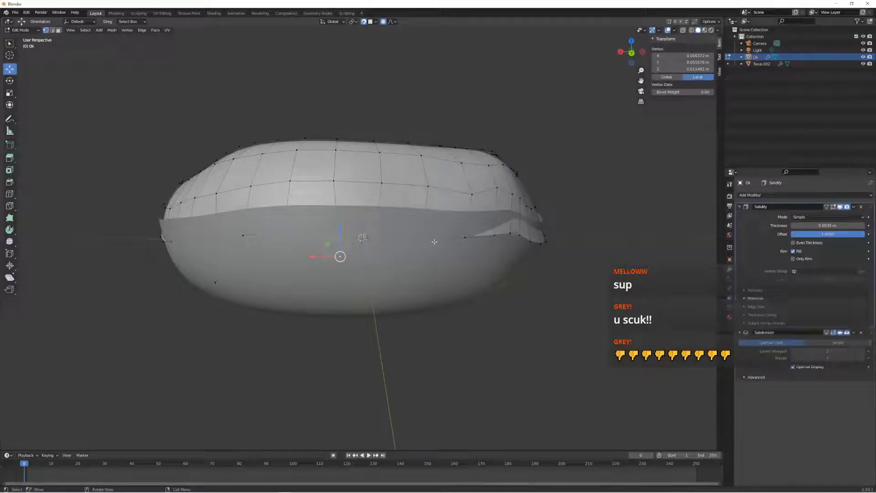
click(465, 238)
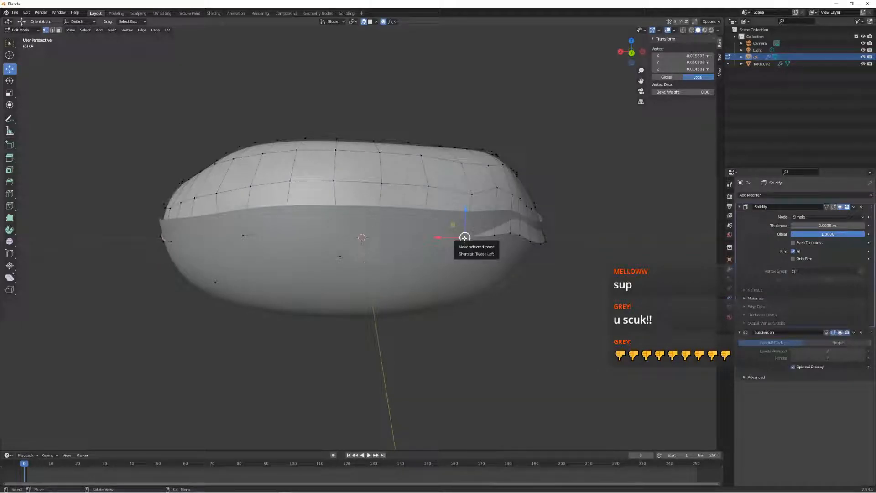
drag(464, 238, 455, 268)
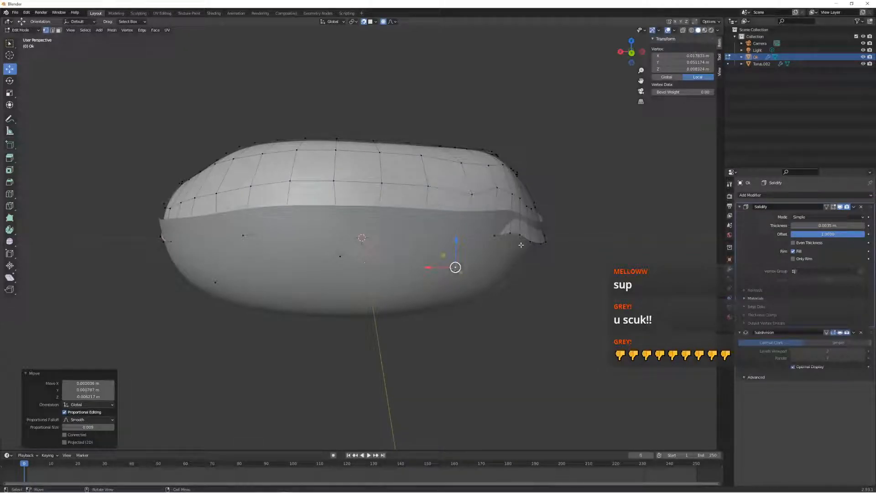
middle_drag(521, 245, 343, 260)
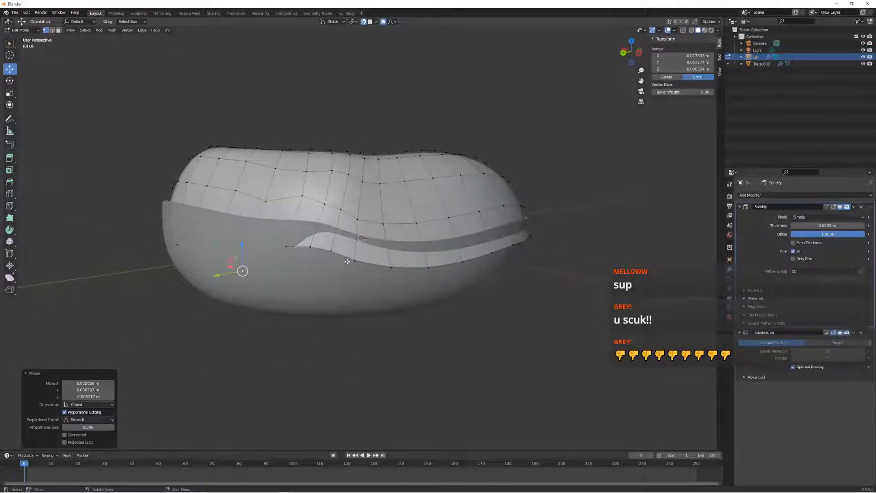
key(Tab)
key(Tab)
key(g)
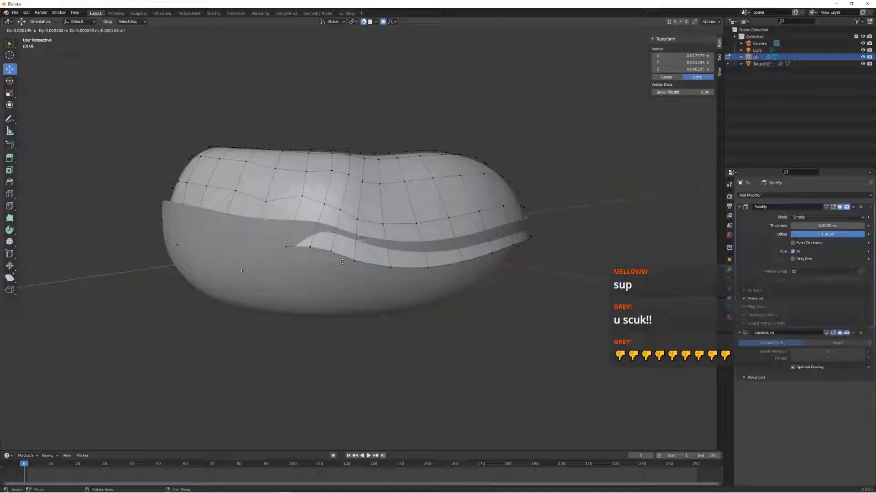
key(g)
click(344, 261)
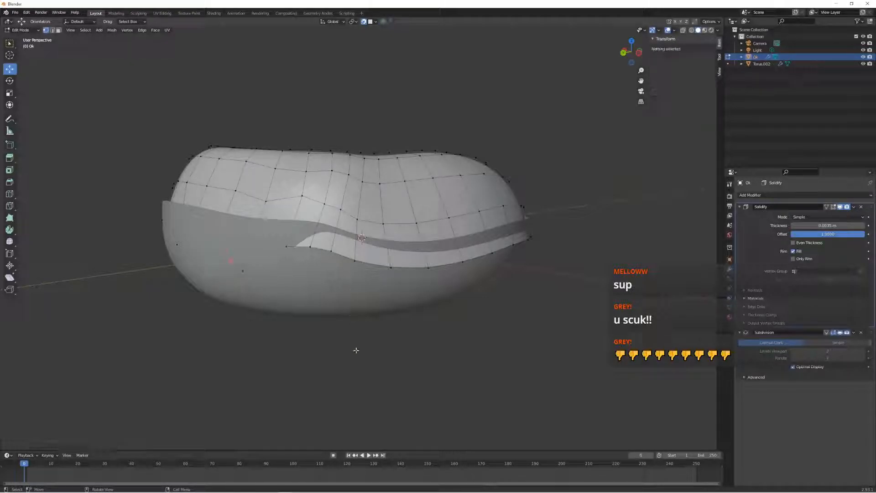
key(Tab)
middle_drag(356, 350, 387, 297)
key(Tab)
key(a)
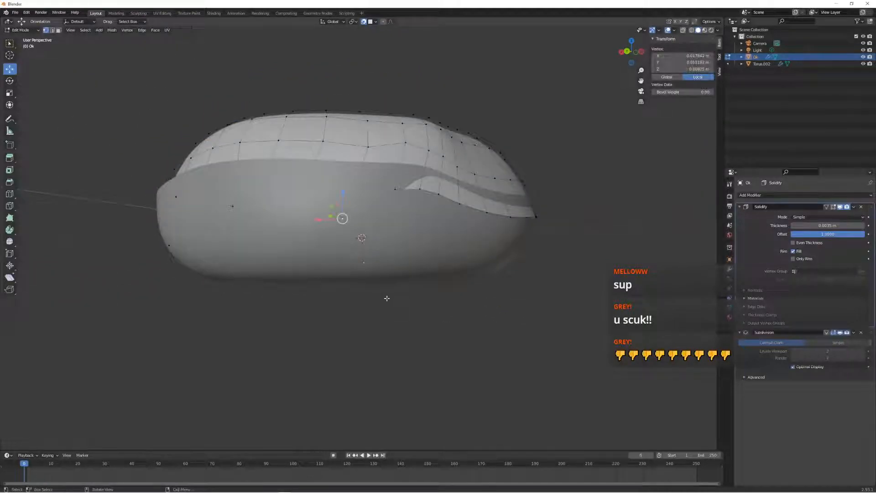
key(Tab)
mouse_move(351, 188)
middle_down()
mouse_move(382, 209)
mouse_move(382, 177)
middle_up()
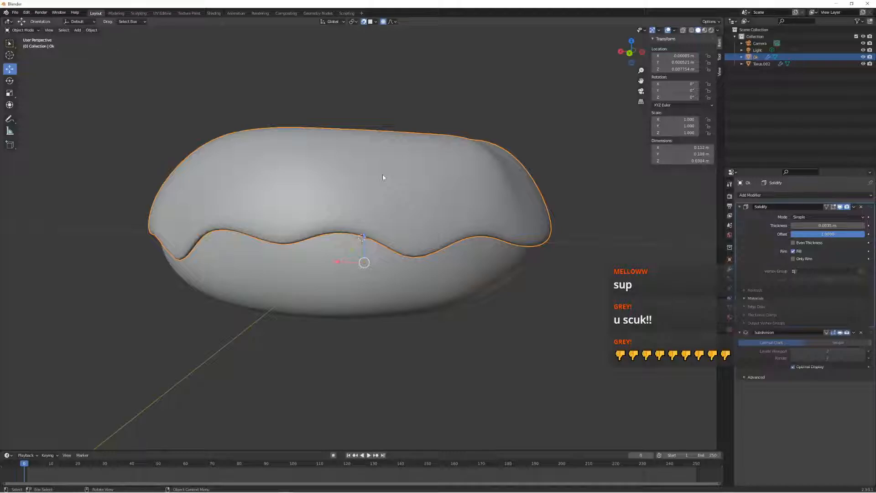
Pull the second drip's tip vertex slightly farther down to deepen that drip
key(Tab)
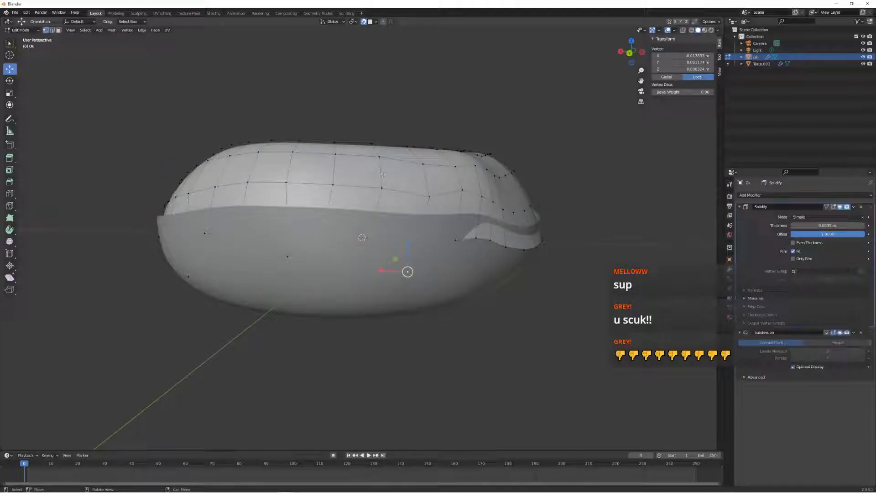
click(287, 257)
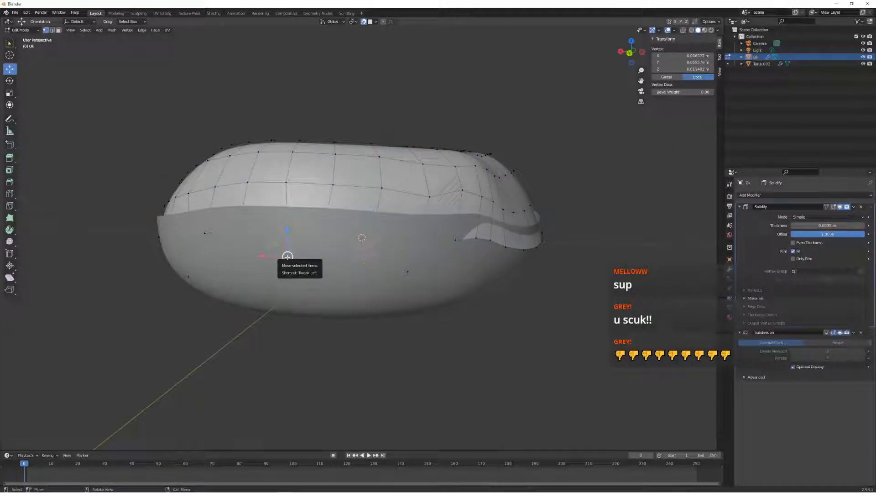
mouse_move(288, 257)
mouse_down()
mouse_move(285, 276)
mouse_move(327, 224)
mouse_move(282, 264)
mouse_up()
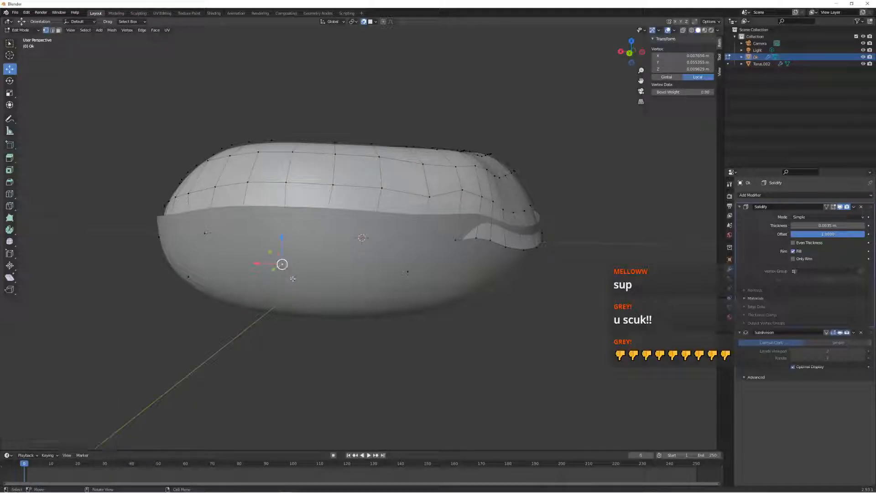
key(Tab)
Try to lift the whole icing object off the dough by about 0.0027 m
click(357, 222)
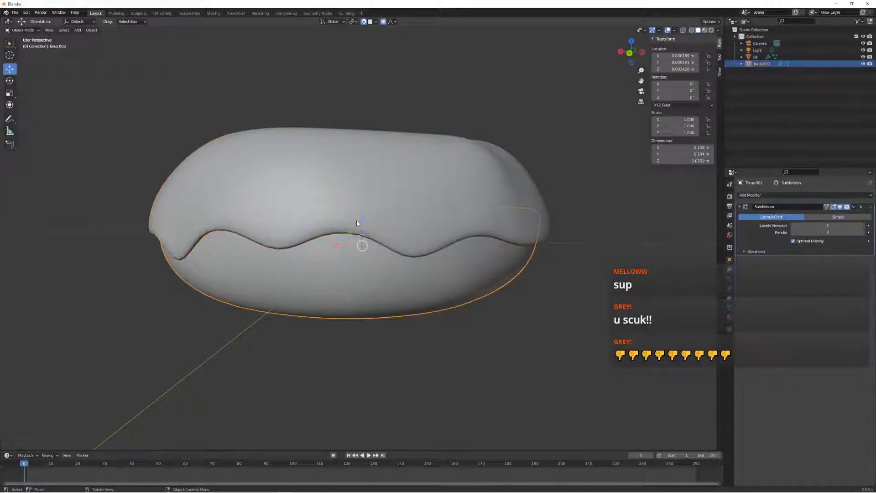
click(339, 179)
mouse_move(375, 217)
middle_down()
mouse_move(413, 214)
mouse_move(376, 215)
middle_up()
click(372, 214)
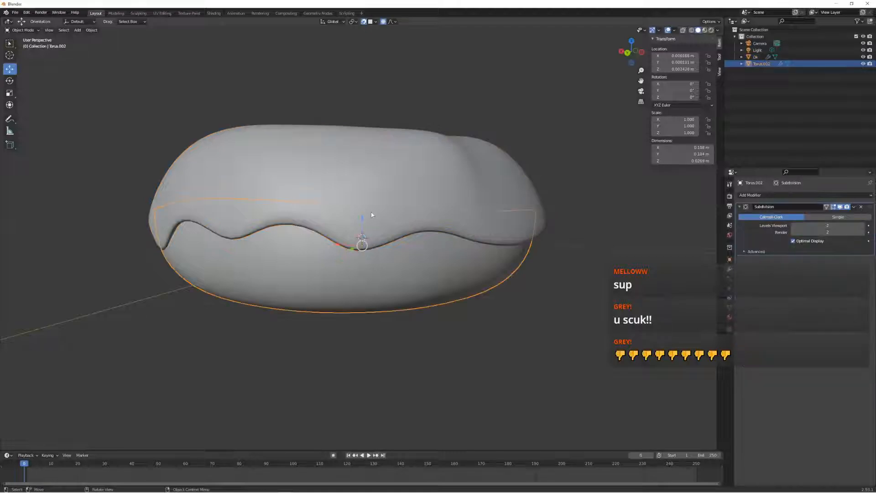
click(374, 177)
key(g)
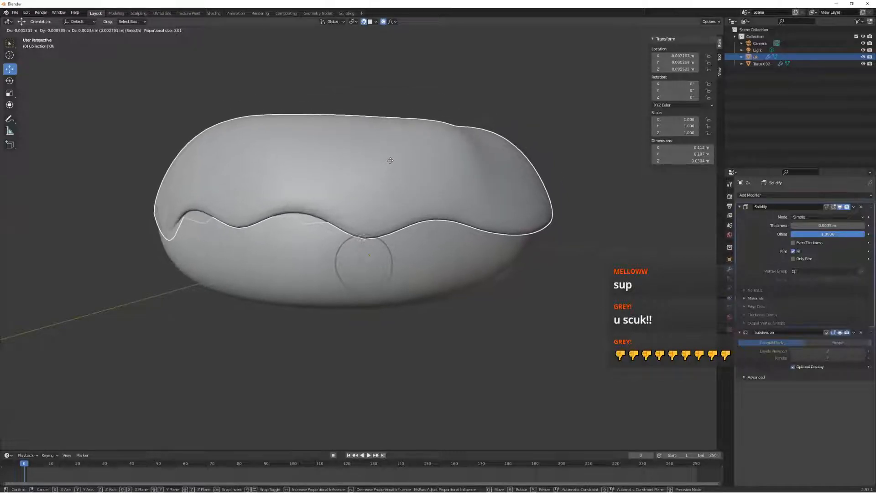
click(391, 164)
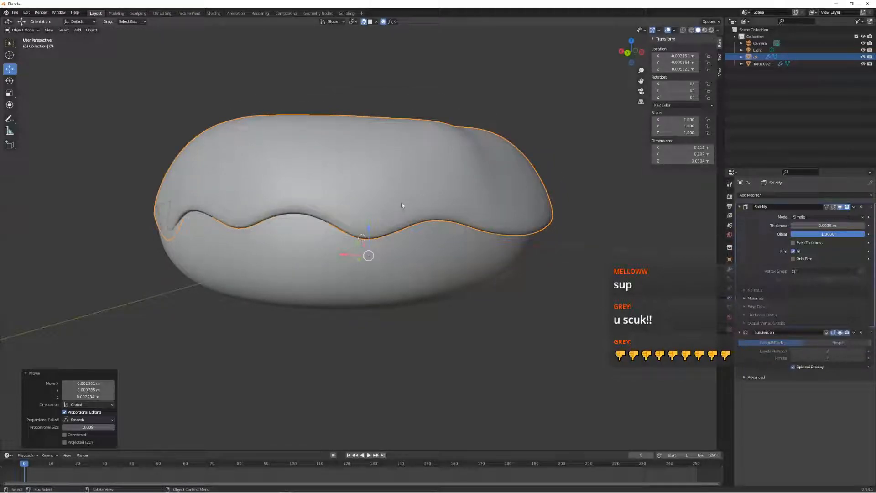
Nudge the whole icing object by about 0.0002 m over the dough
middle_drag(401, 191, 432, 176)
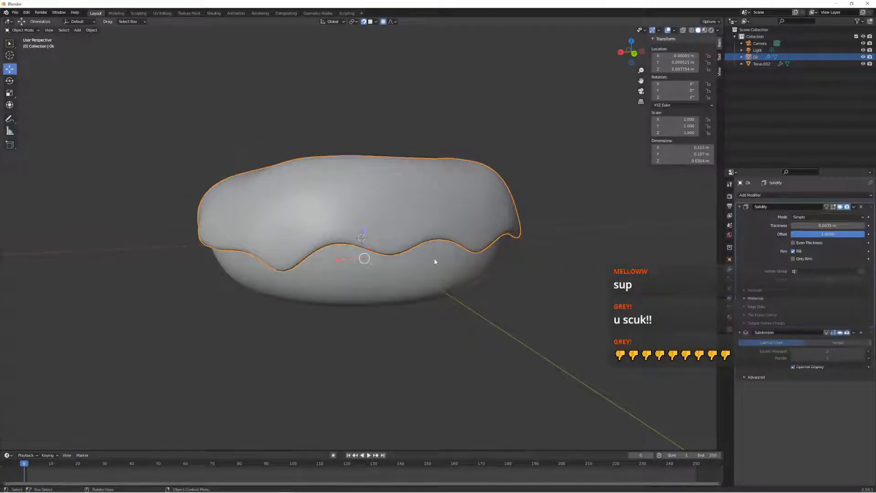
scroll(431, 261, up, 4)
middle_drag(429, 260, 386, 230)
scroll(400, 246, down, 2)
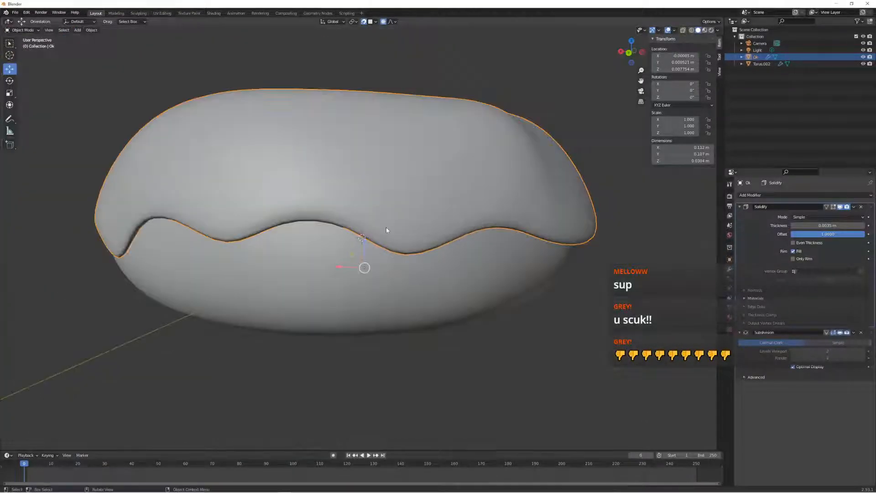
scroll(390, 229, down, 1)
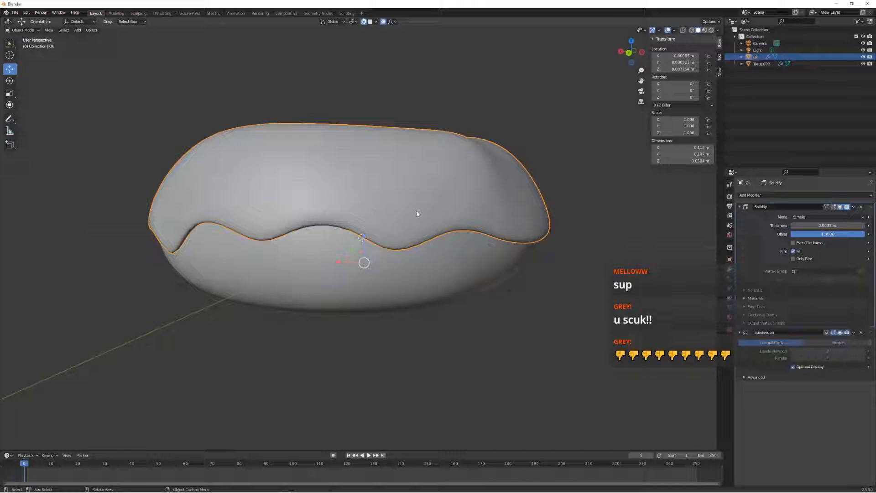
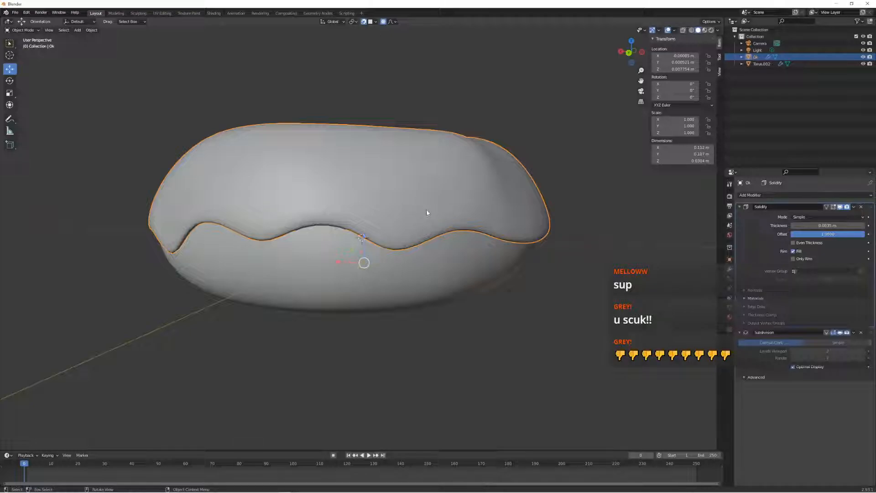
mouse_move(426, 213)
middle_down()
mouse_move(410, 211)
mouse_move(433, 215)
middle_up()
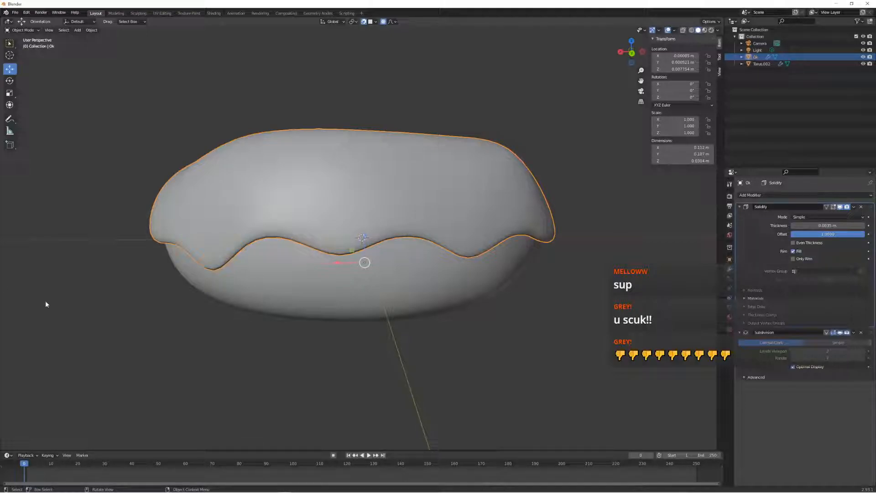
click(352, 221)
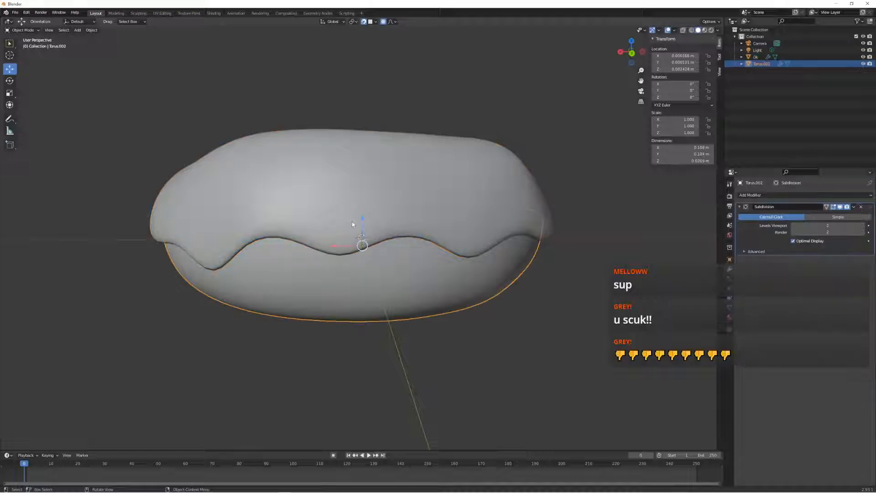
click(336, 188)
key(g)
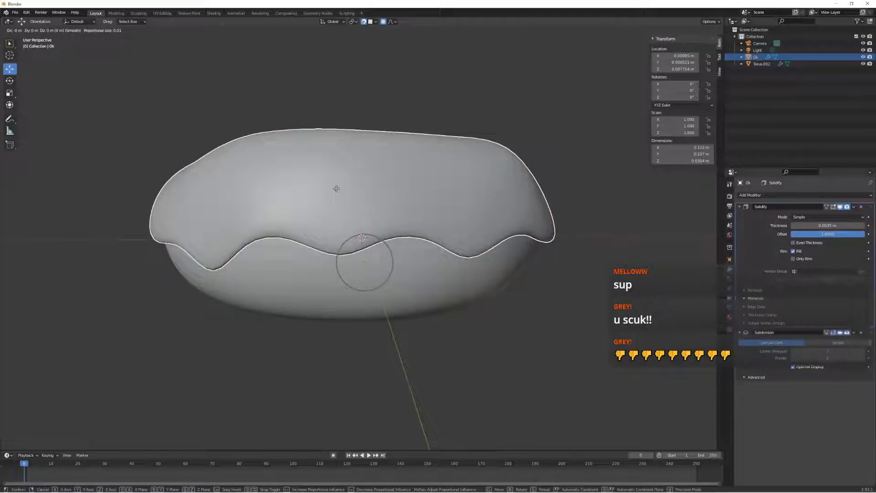
click(338, 191)
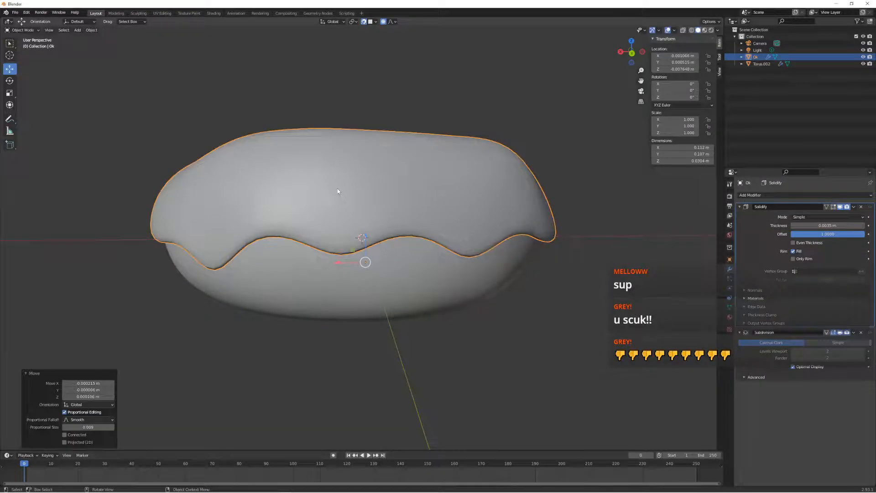
Try to extrude the second drip's tip vertex downward into a thin strand
key(Tab)
key(g)
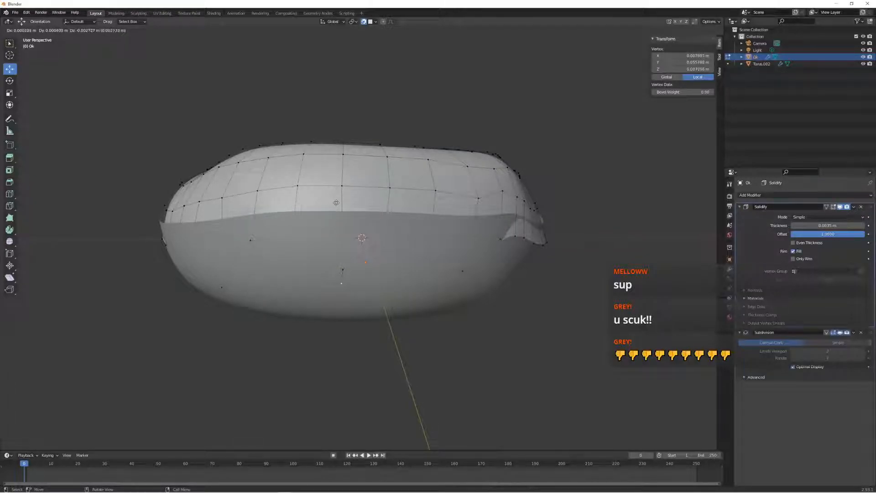
click(338, 208)
key(Tab)
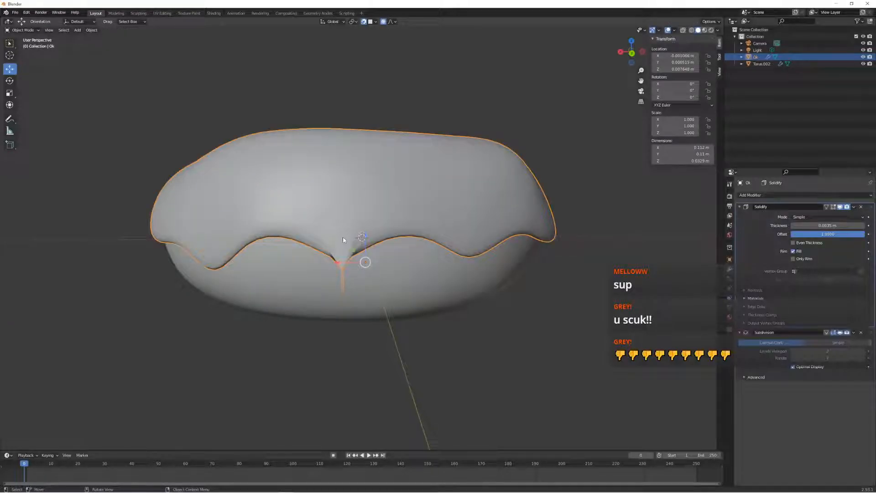
key(Tab)
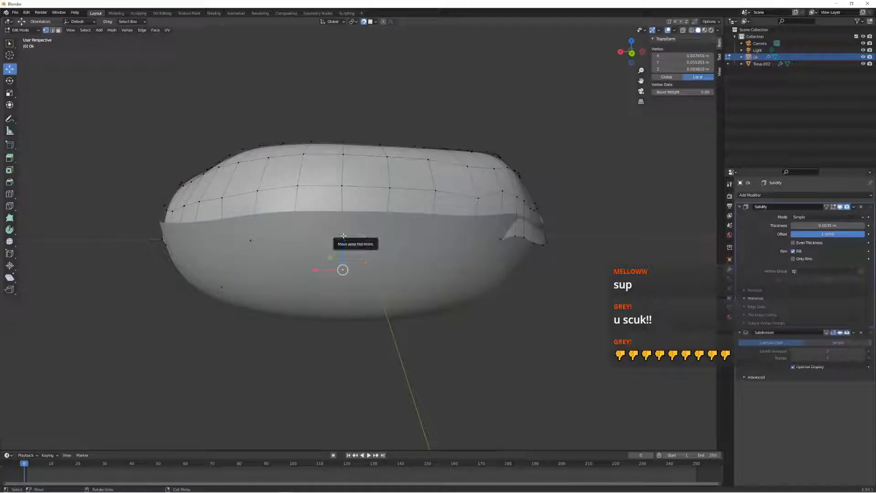
Pull the second drip's tip vertex down along the dough to restore a smooth, rounded drip
click(332, 238)
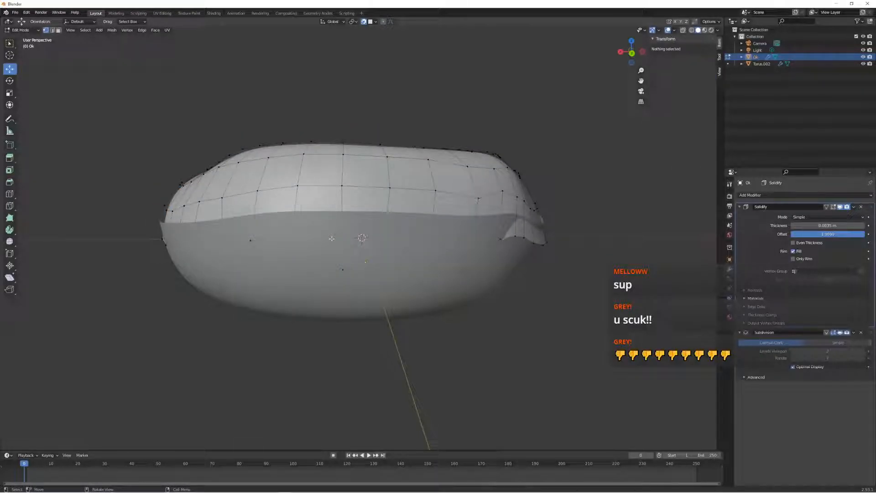
click(343, 269)
drag(343, 269, 343, 288)
key(Tab)
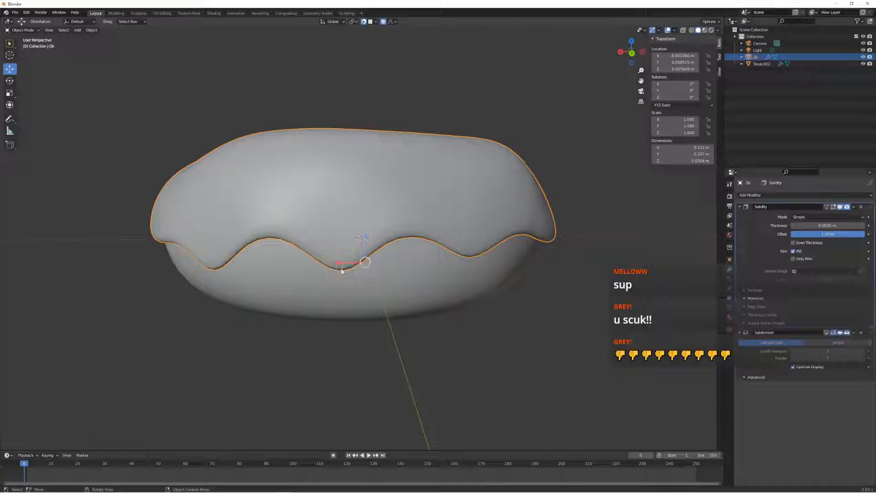
Try to extrude the second drip's tip vertex downward twice to form a long thin strand
key(Tab)
key(g)
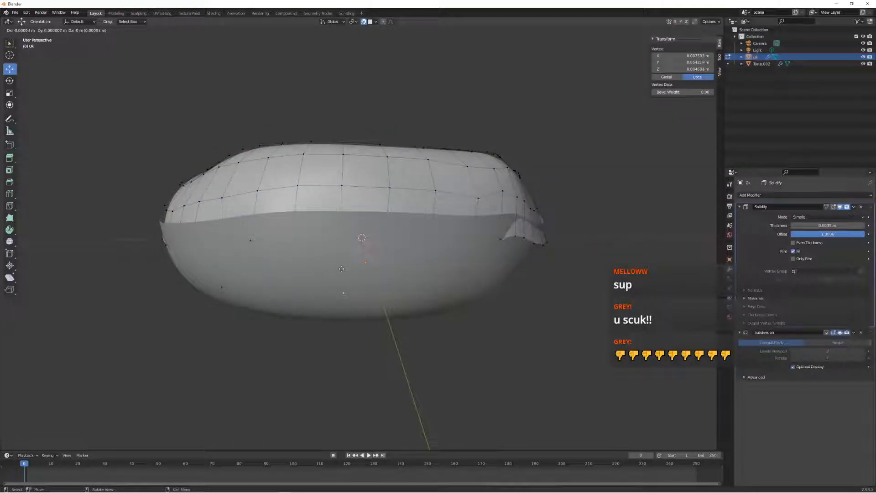
click(342, 269)
drag(344, 295, 346, 313)
key(Tab)
key(Tab)
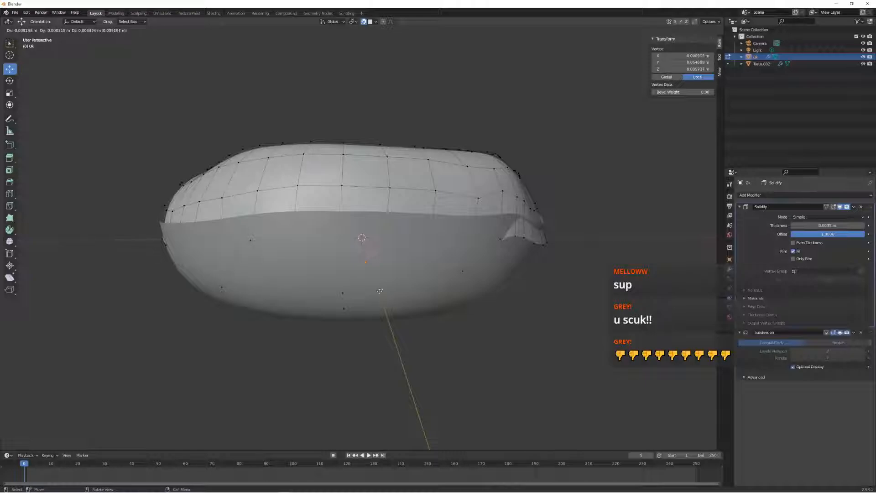
click(355, 325)
key(Tab)
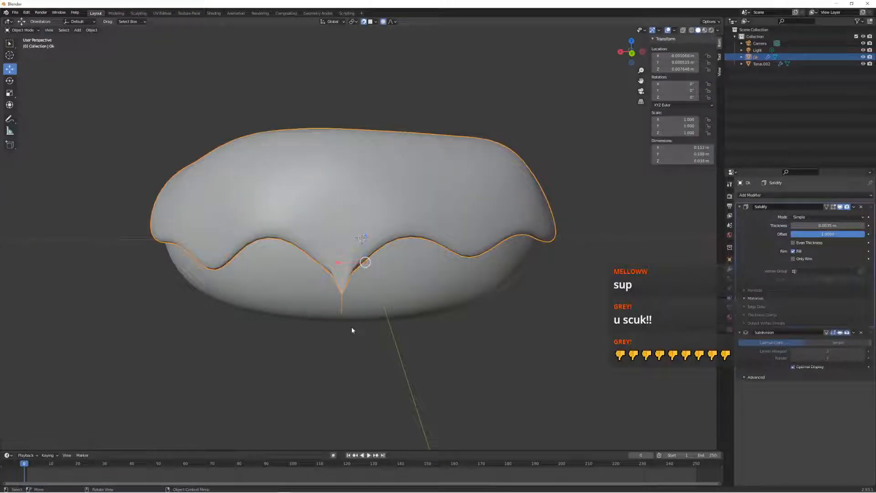
key(Tab)
key(Tab)
key(Tab)
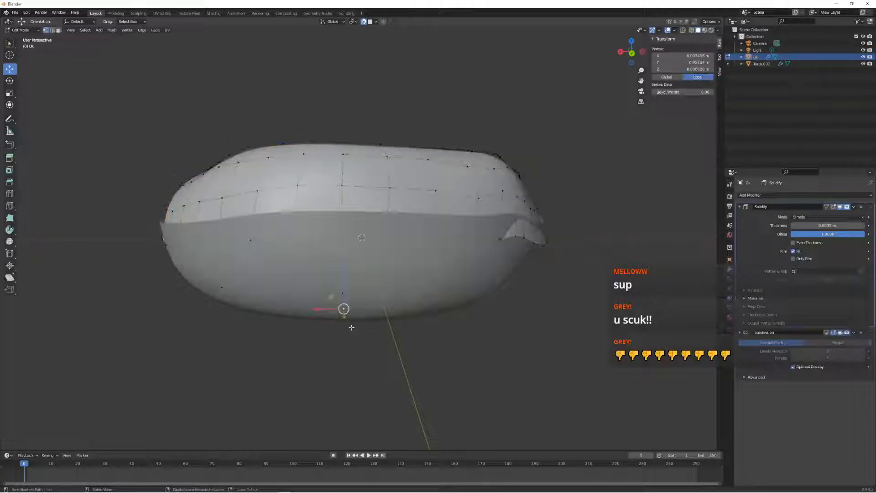
key(Tab)
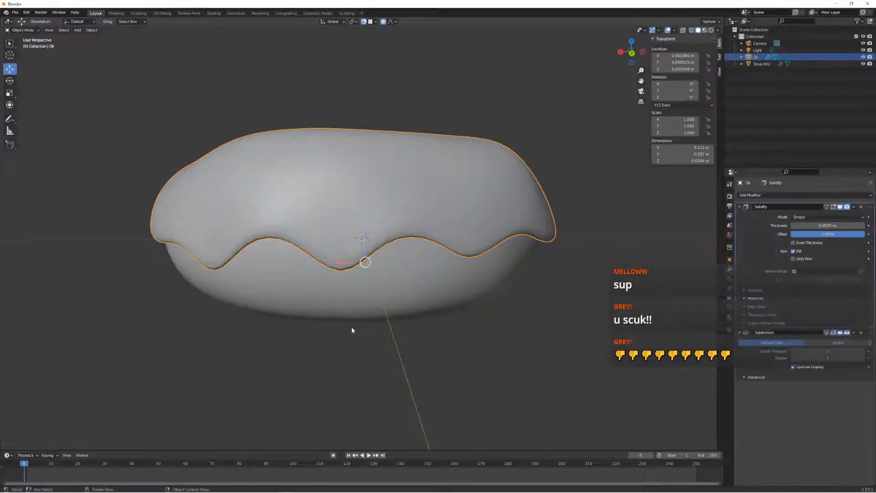
Try to slide the whole icing object sideways over the dough
click(326, 244)
click(331, 246)
key(g)
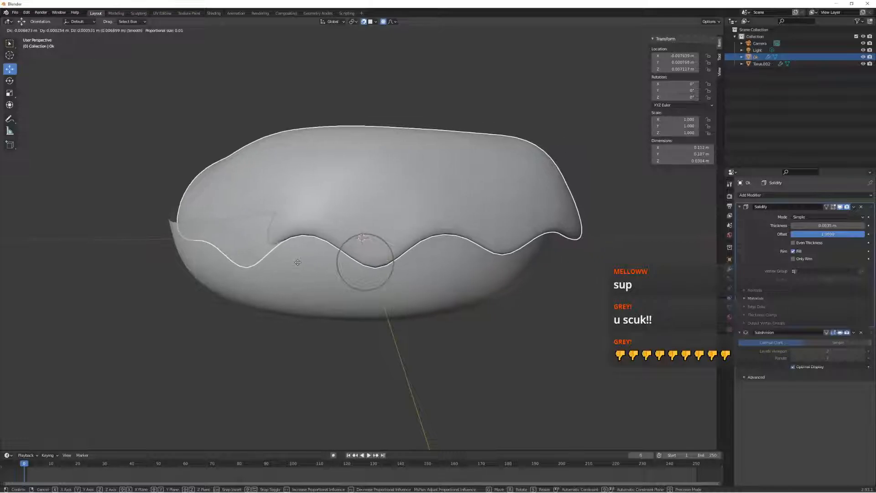
click(289, 263)
key(ctrl+z)
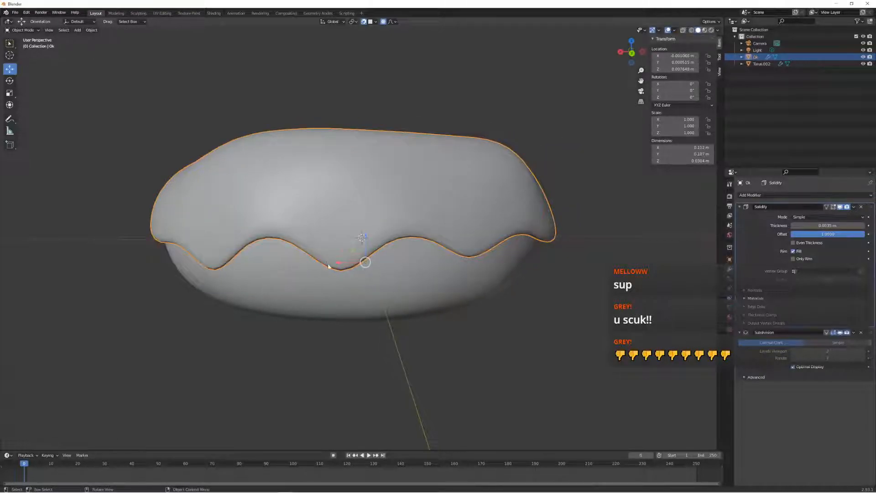
Try to extrude the second drip's tip vertex once more into a short point
click(332, 240)
click(337, 180)
key(Tab)
key(g)
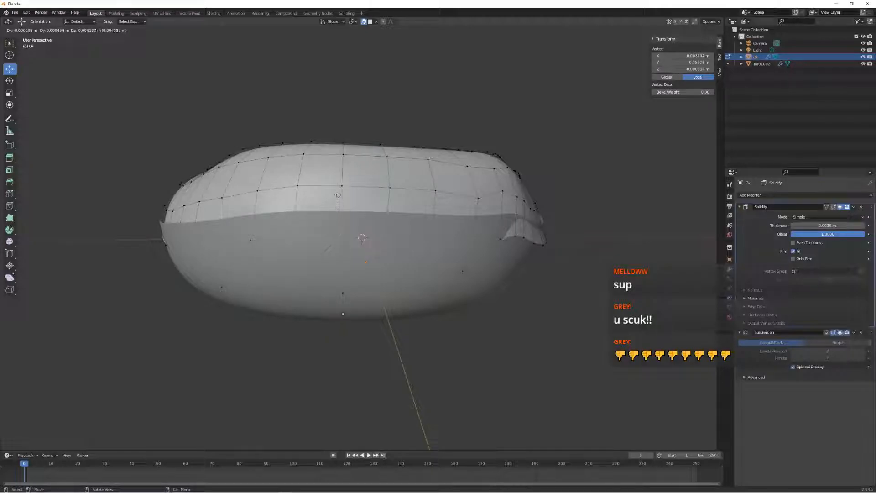
click(338, 176)
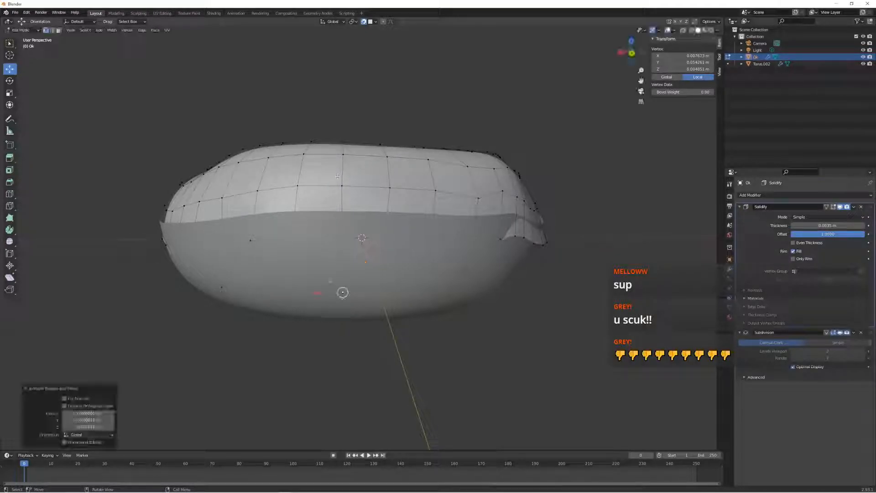
key(Tab)
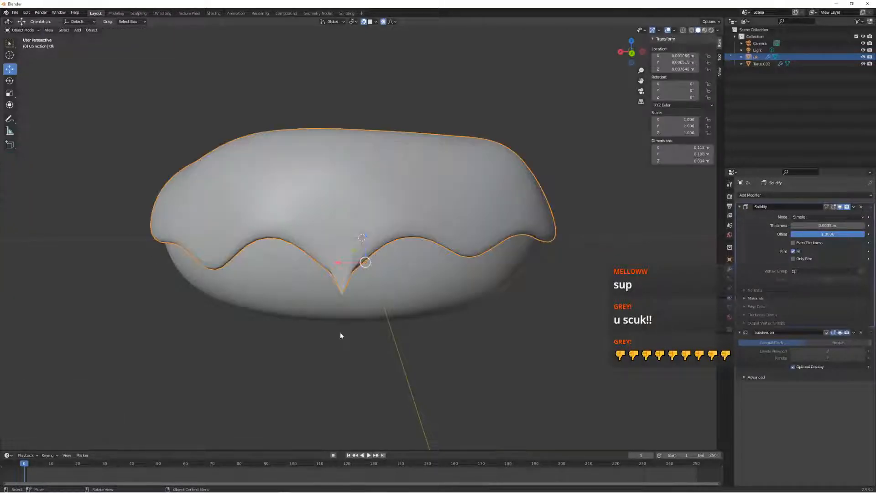
key(Tab)
click(341, 313)
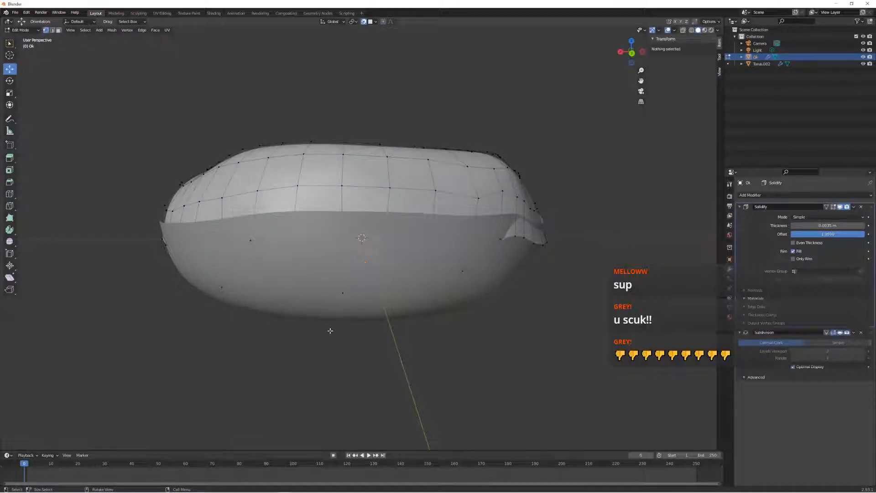
key(Tab)
Raise two neighbouring edge vertices on the icing's adjacent side by about 0.006 m to form an arch
middle_drag(336, 297, 386, 280)
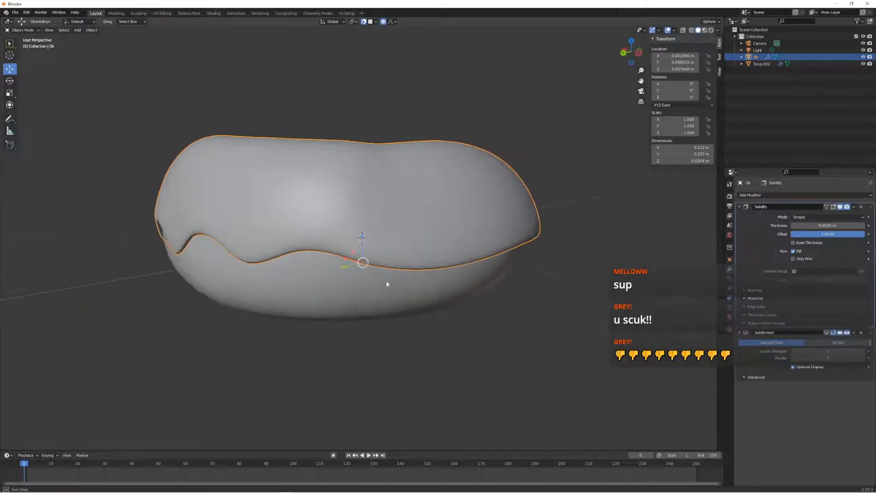
click(384, 273)
click(374, 247)
mouse_move(374, 247)
middle_down()
mouse_move(357, 259)
mouse_move(281, 251)
mouse_move(406, 270)
mouse_move(335, 277)
mouse_move(362, 238)
middle_up()
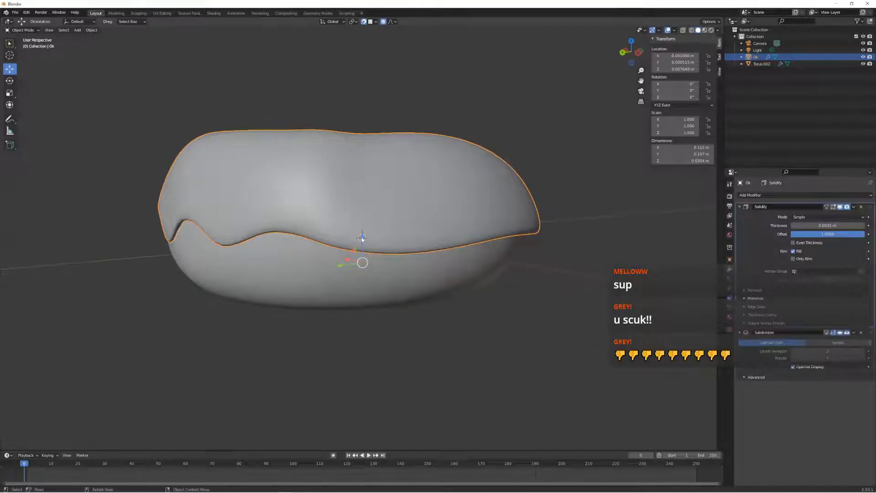
key(Tab)
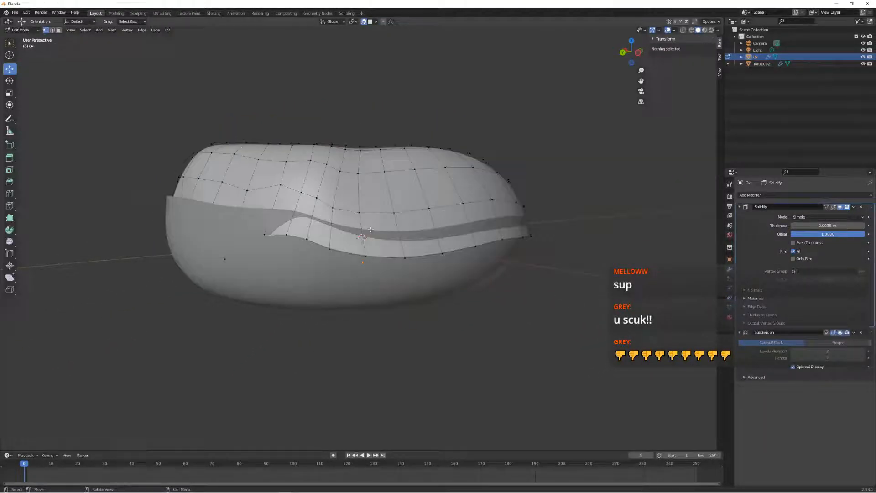
drag(323, 242, 368, 267)
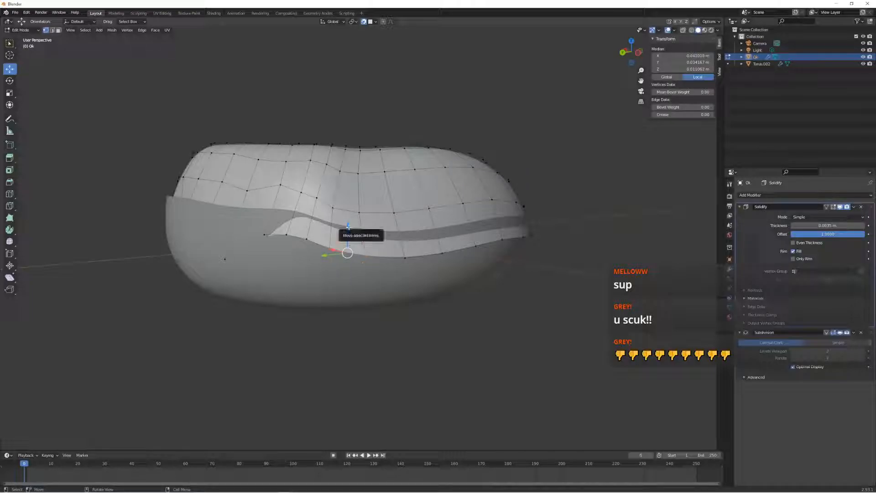
drag(348, 228, 348, 177)
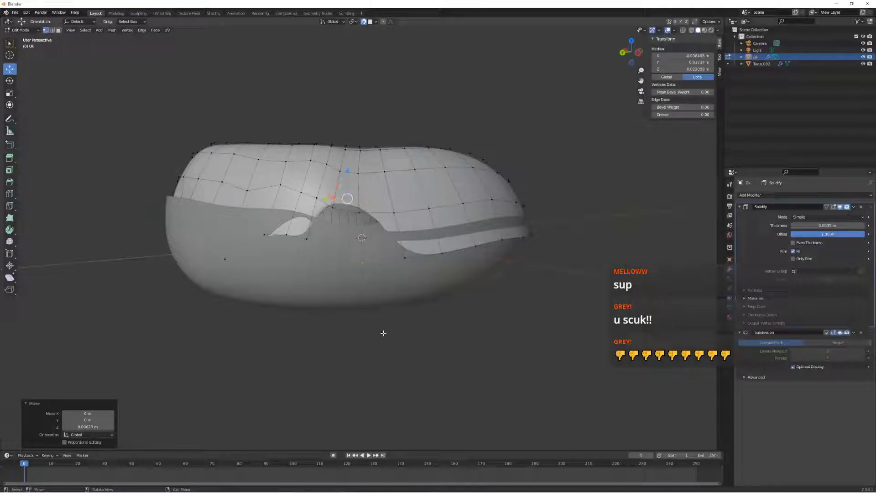
key(Tab)
mouse_move(379, 313)
middle_down()
mouse_move(377, 286)
mouse_move(377, 300)
middle_up()
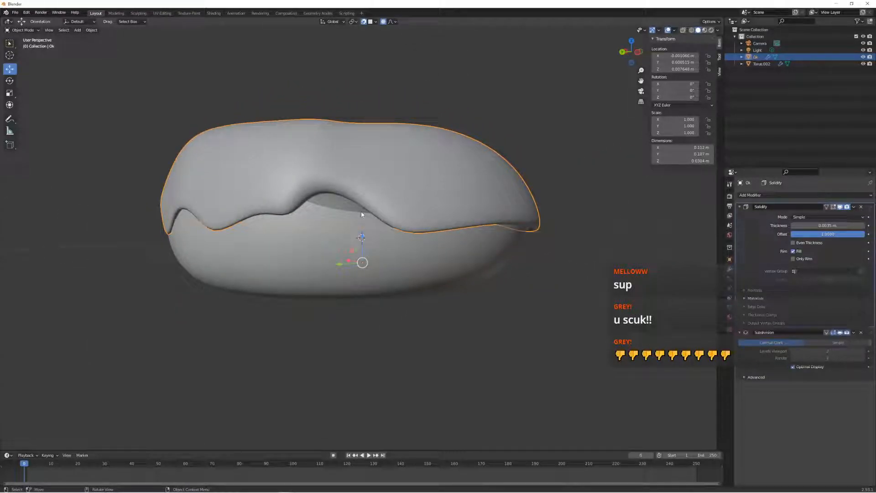
Try to extrude the two raised edge vertices from the arch in the icing's rim
click(384, 339)
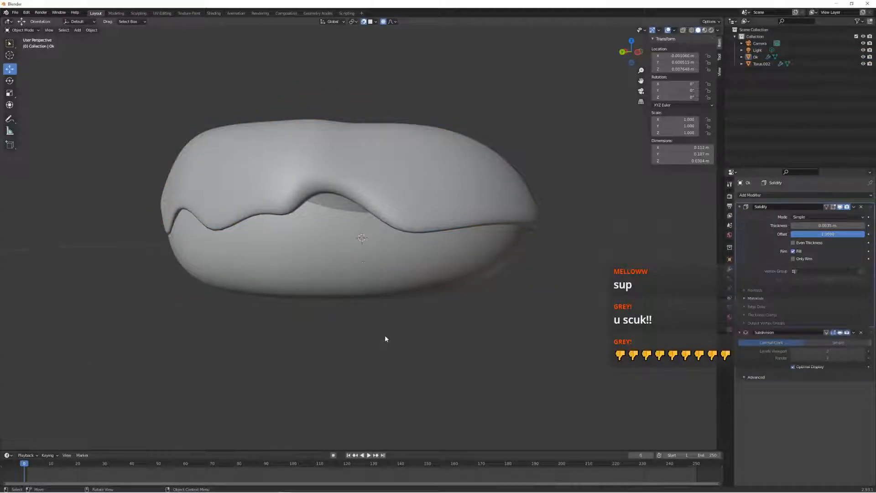
key(Tab)
key(g)
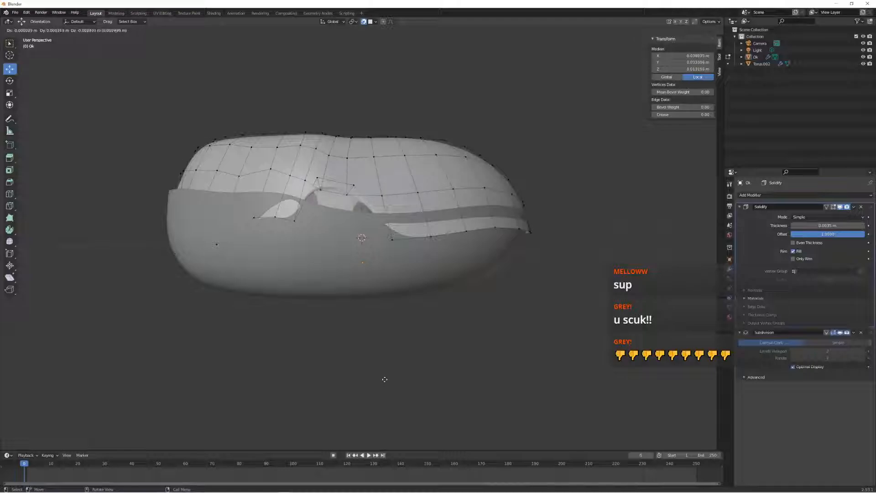
click(388, 363)
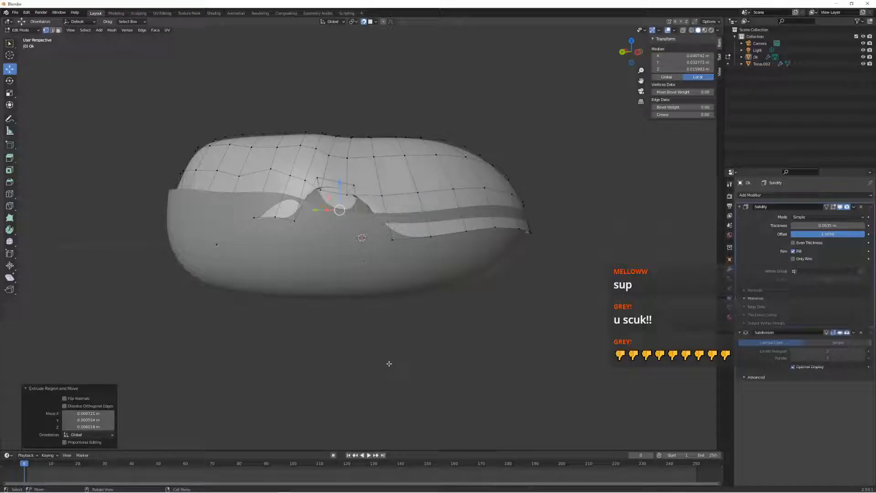
click(389, 364)
key(Tab)
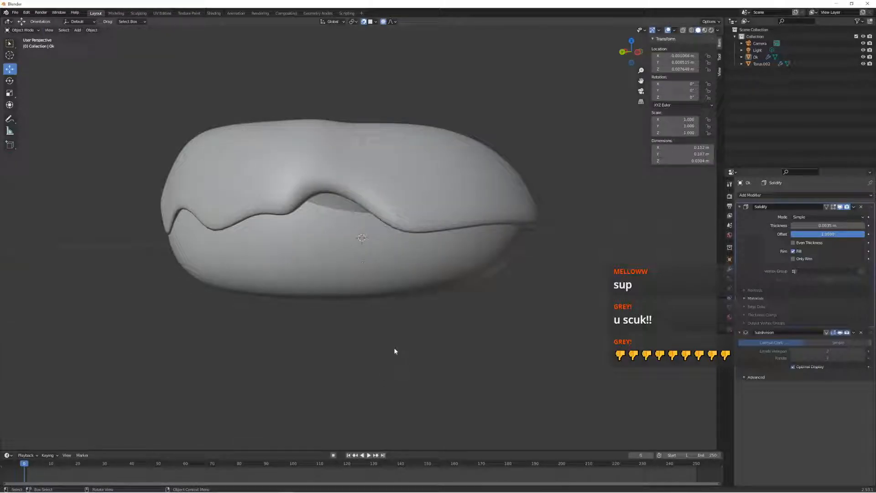
Bring the two raised edge vertices partway back down to make the arch shallower
click(432, 247)
click(431, 245)
key(Tab)
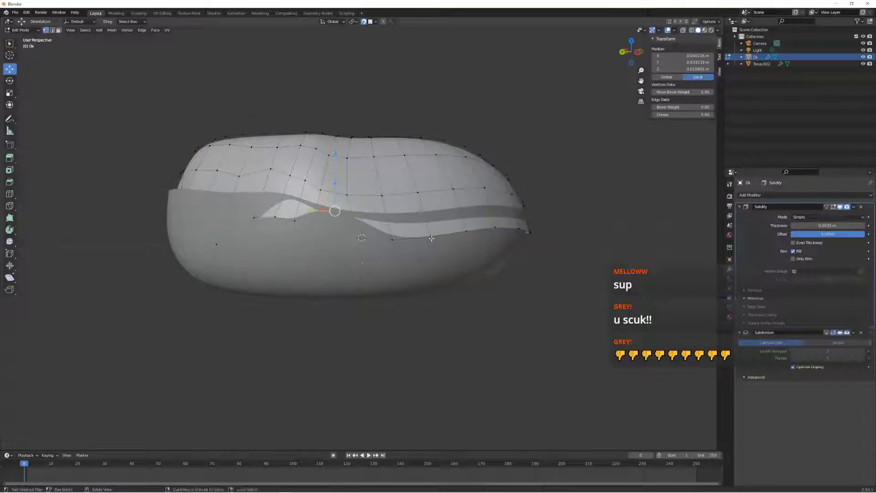
click(399, 297)
key(Tab)
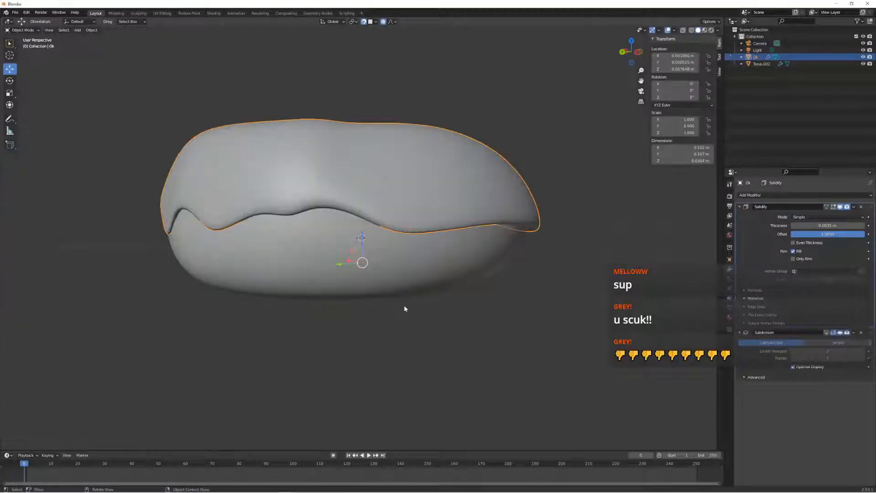
Pull the two edge vertices beside the shallow arch straight down to form a new drip
click(378, 235)
click(379, 236)
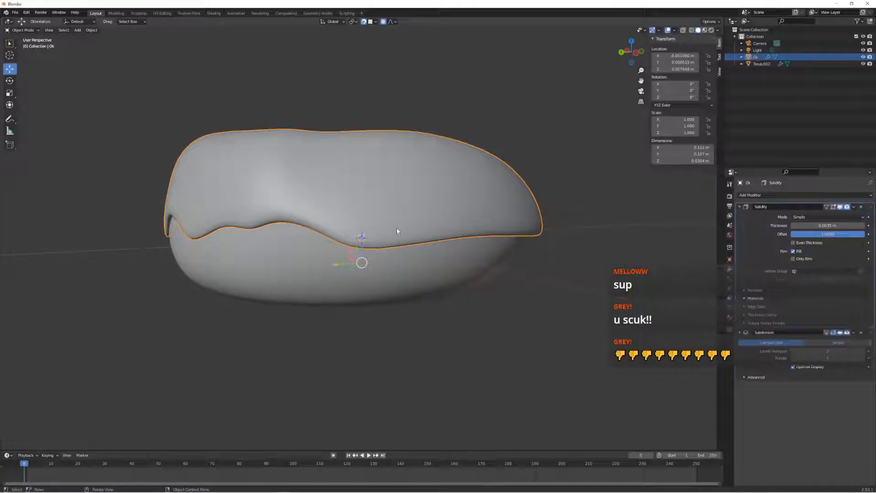
key(Tab)
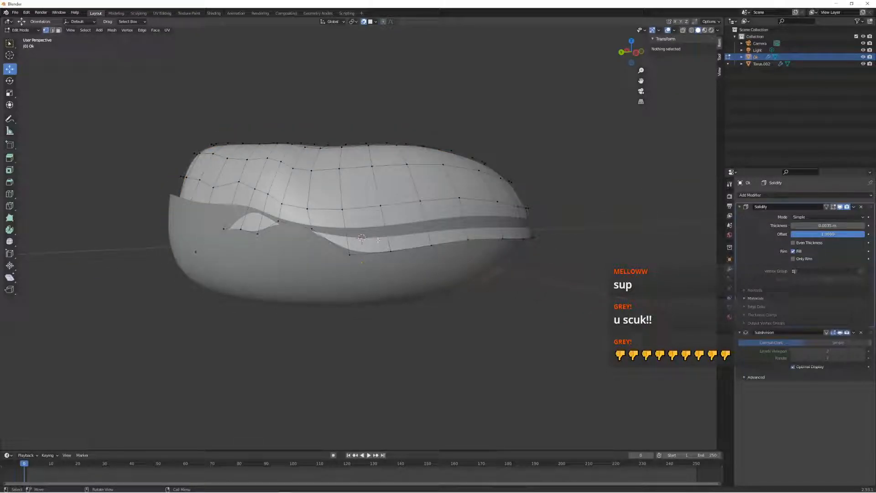
drag(345, 244, 373, 270)
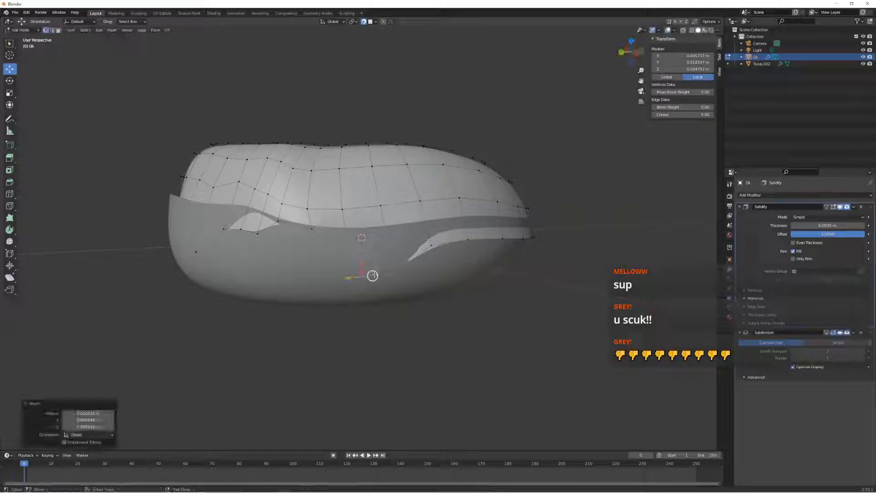
key(Tab)
Try to nudge the new drip's two tip vertices by about 0.0002 m
middle_drag(404, 318, 367, 217)
click(367, 215)
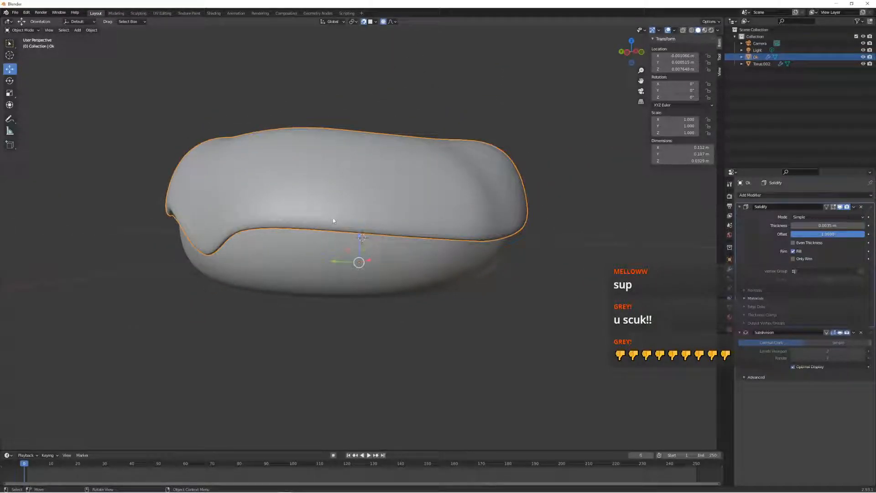
key(Tab)
key(g)
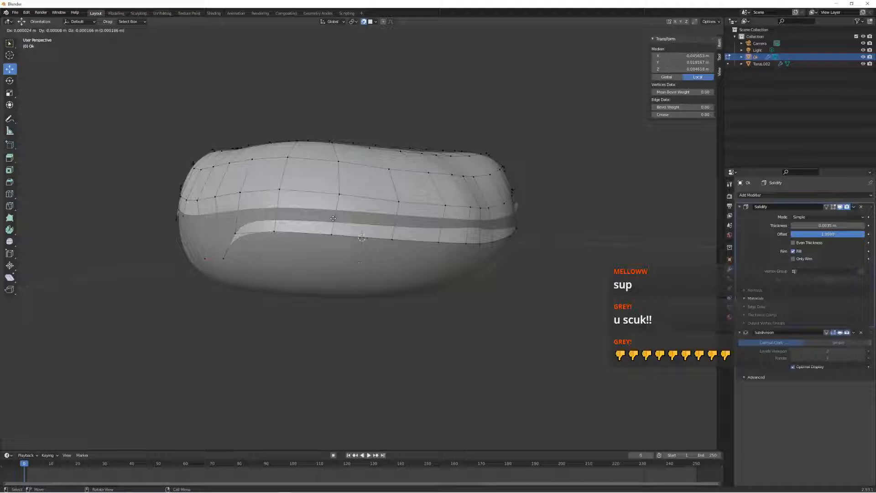
click(333, 218)
key(ctrl+z)
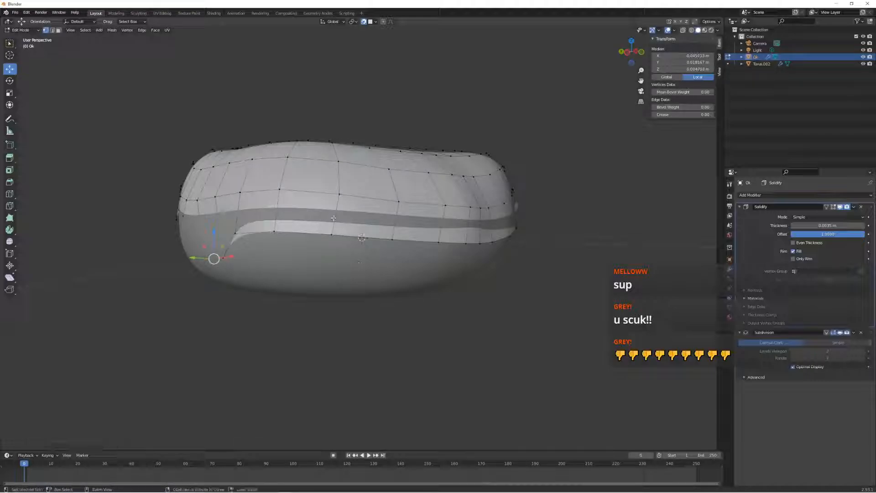
key(Tab)
middle_drag(336, 226, 346, 243)
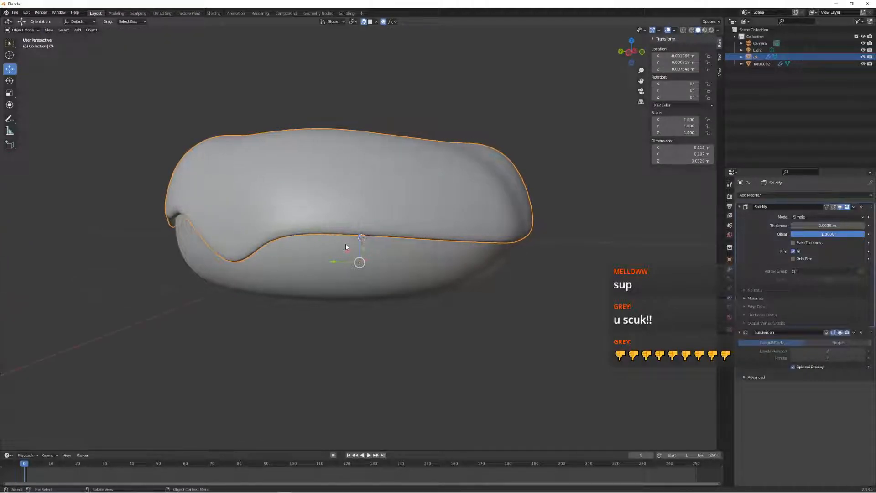
Try to lift the whole icing object off the dough by about 0.0028 m
click(350, 340)
click(386, 149)
key(g)
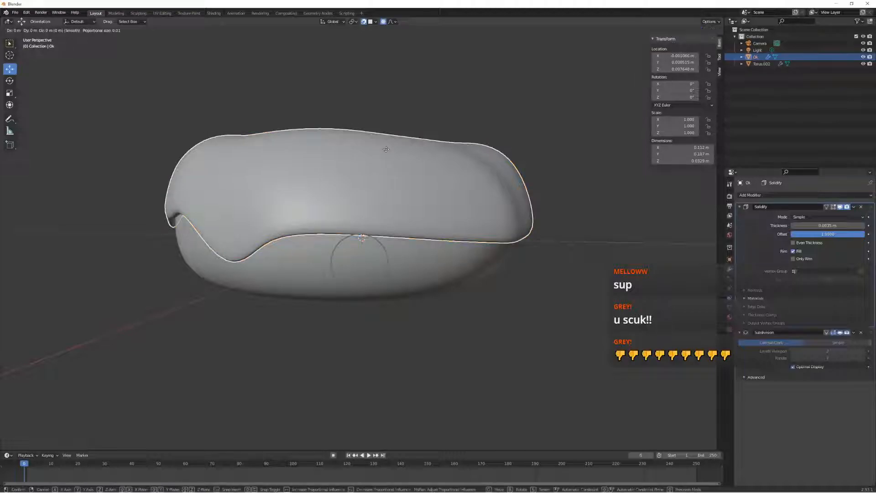
click(381, 141)
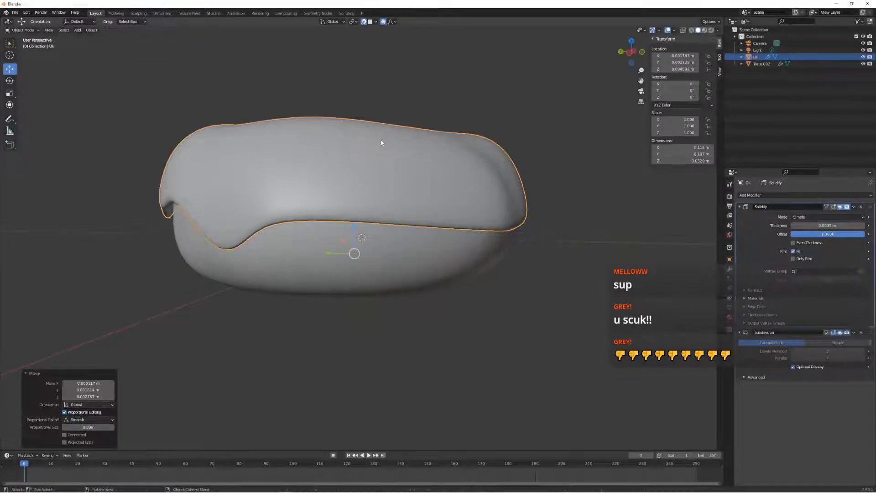
key(ctrl+z)
key(Tab)
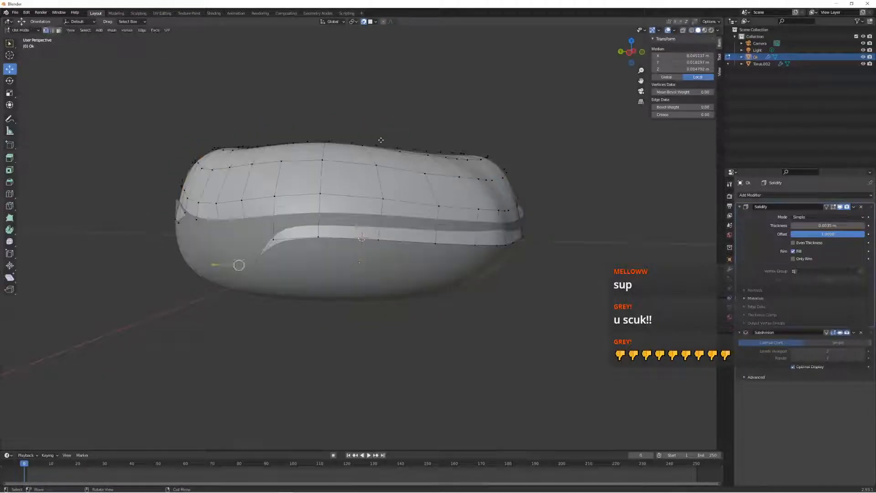
Try to extrude the drip's two tip vertices in place and check the shape of the icing edge
key(g)
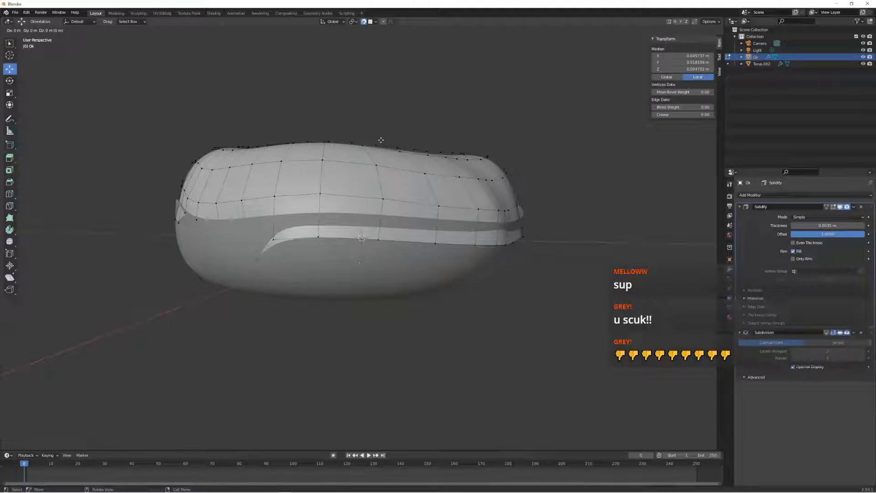
click(381, 140)
click(367, 332)
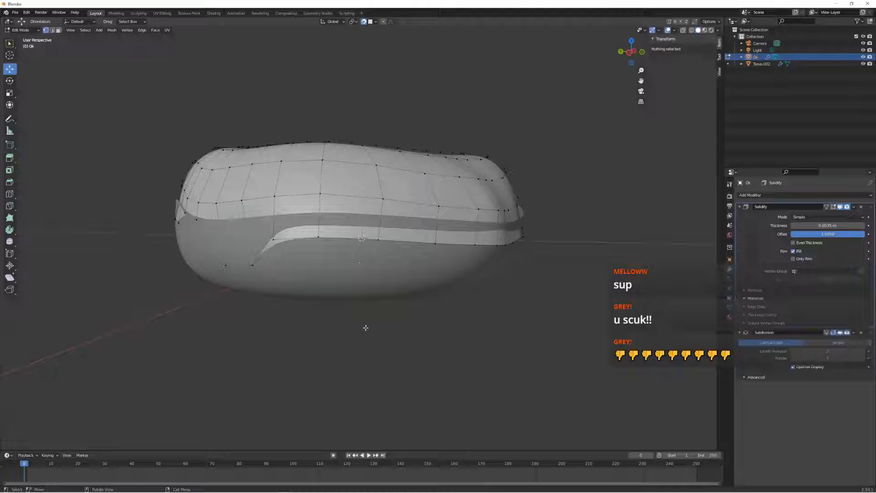
key(Tab)
click(365, 319)
middle_drag(365, 319, 389, 315)
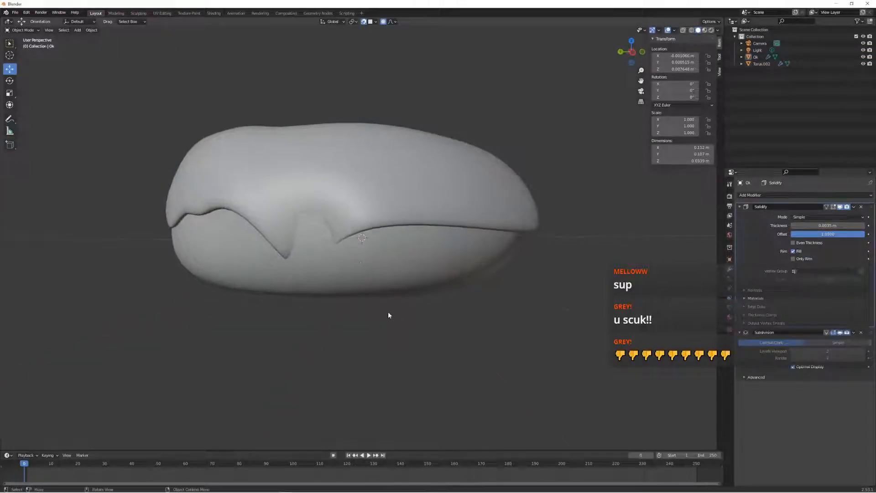
Undo the in-place extrusion of the drip's tip vertices and compare the icing in both modes
key(ctrl+z)
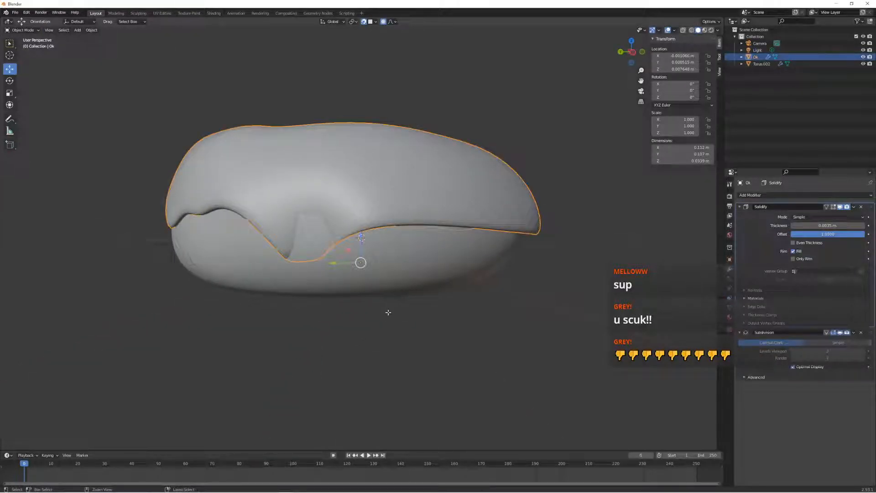
key(Tab)
click(354, 315)
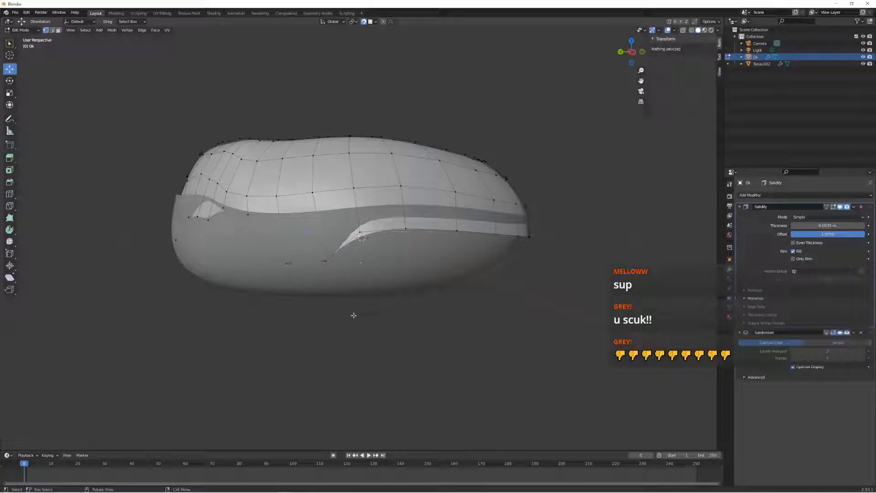
key(Tab)
key(Tab)
key(Tab)
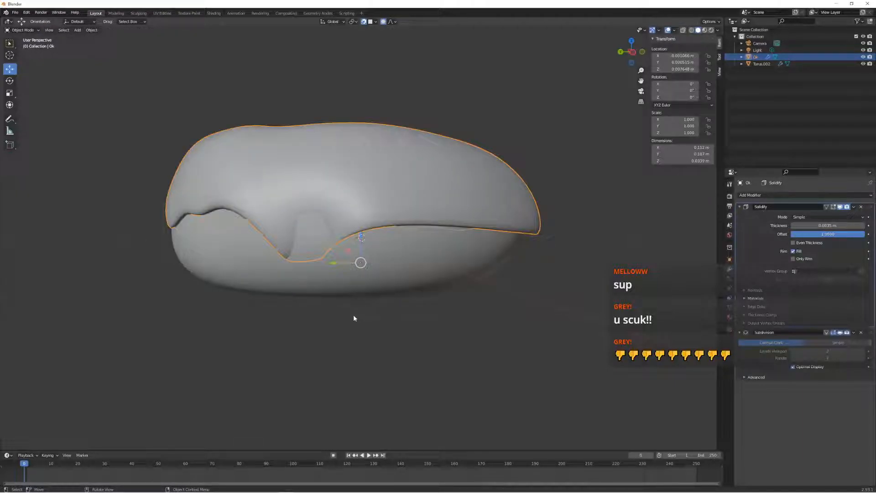
key(Tab)
key(Tab)
key(Tab)
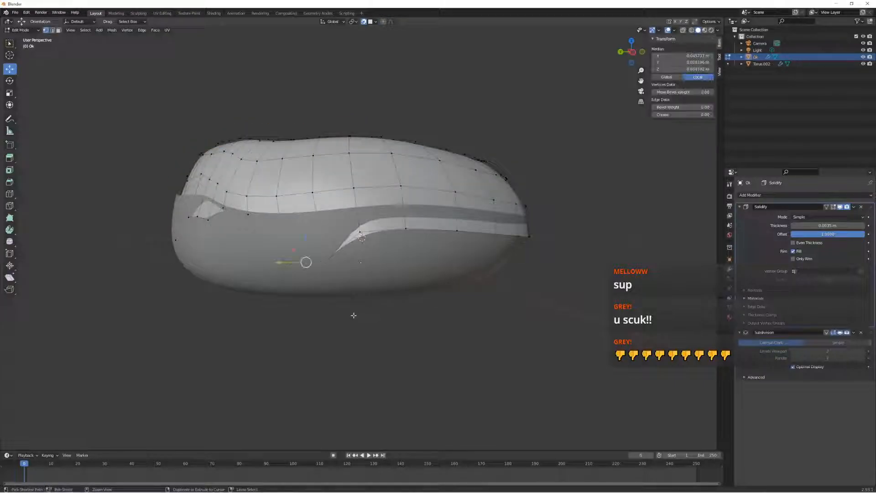
key(Tab)
click(365, 306)
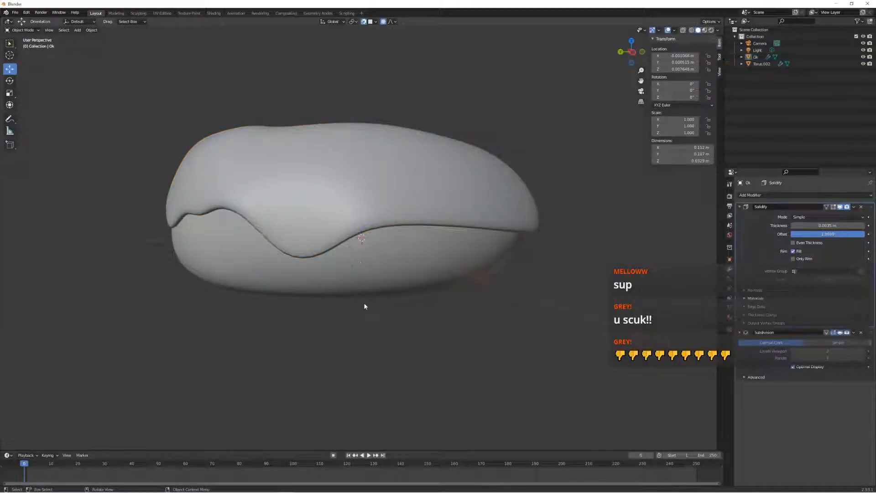
Try again to extrude the drip's two tip vertices with zero offset and inspect the drip from below
mouse_move(364, 306)
middle_down()
mouse_move(527, 279)
mouse_move(458, 289)
mouse_move(433, 312)
mouse_move(361, 287)
mouse_move(308, 289)
mouse_move(418, 291)
mouse_move(391, 293)
mouse_move(408, 204)
middle_up()
click(398, 224)
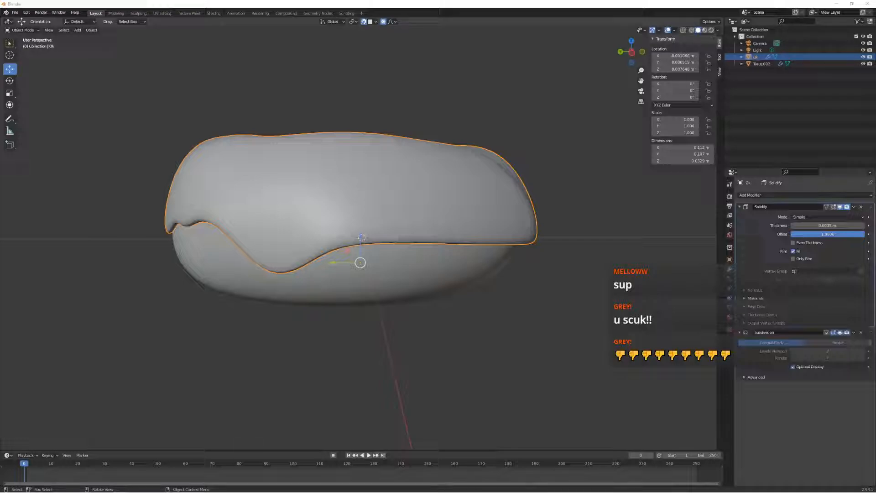
middle_drag(229, 297, 210, 293)
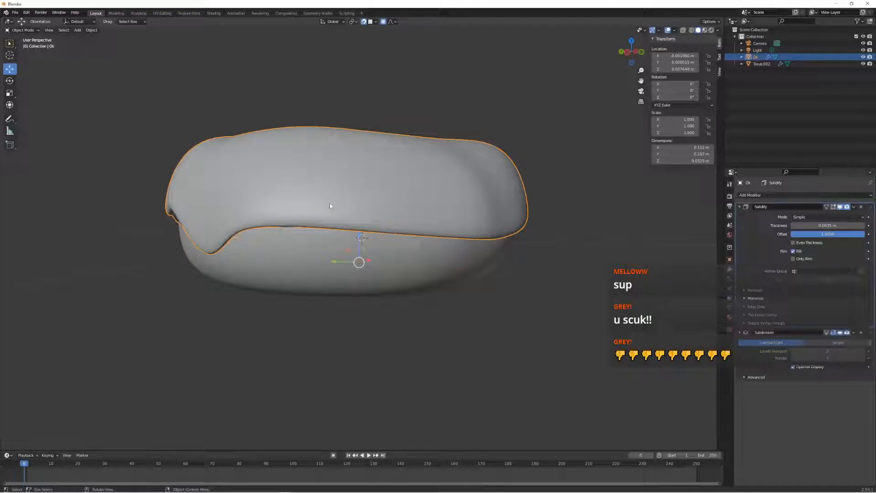
key(Tab)
key(g)
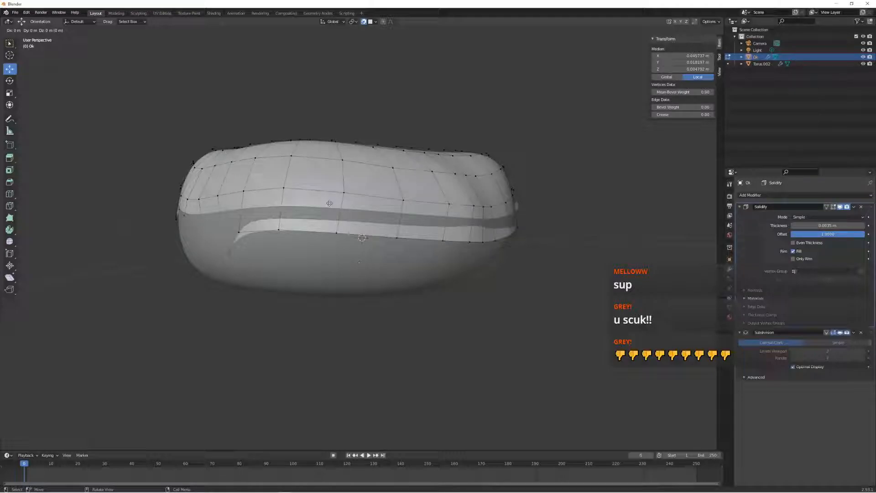
click(329, 203)
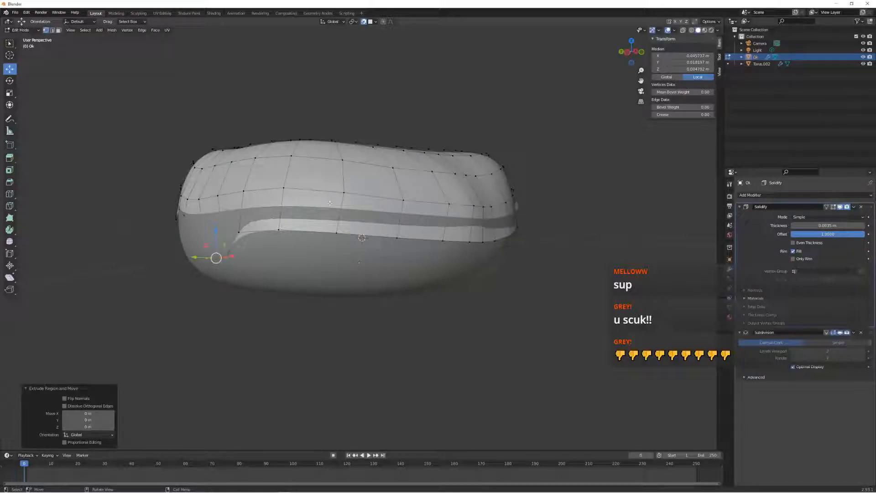
click(330, 203)
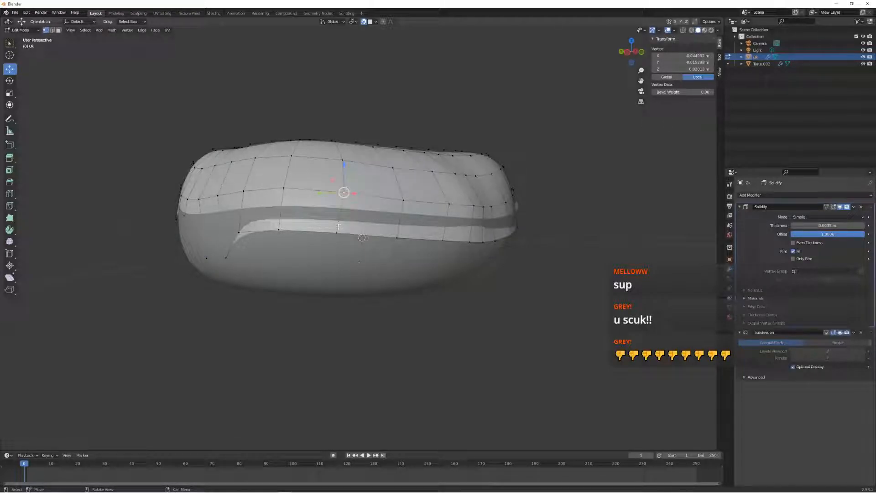
key(Tab)
middle_drag(338, 225, 319, 348)
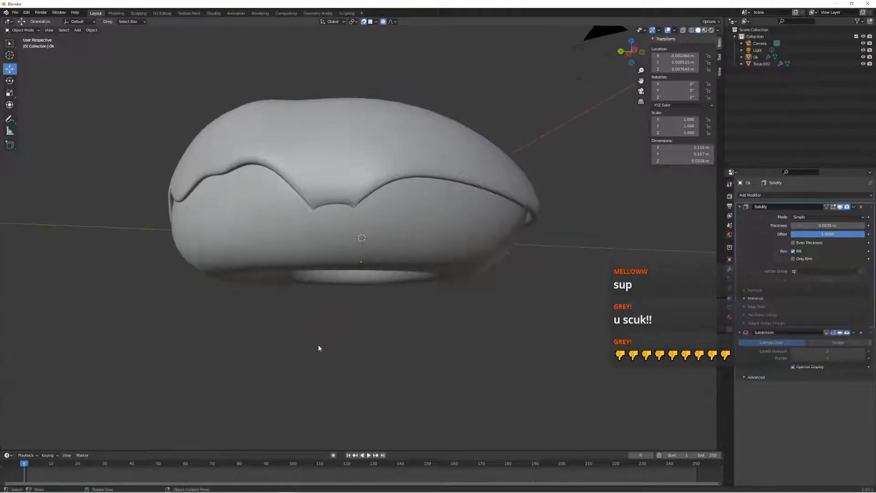
Undo the repeated zero-offset extrusion on the drip and deselect all vertices
key(a)
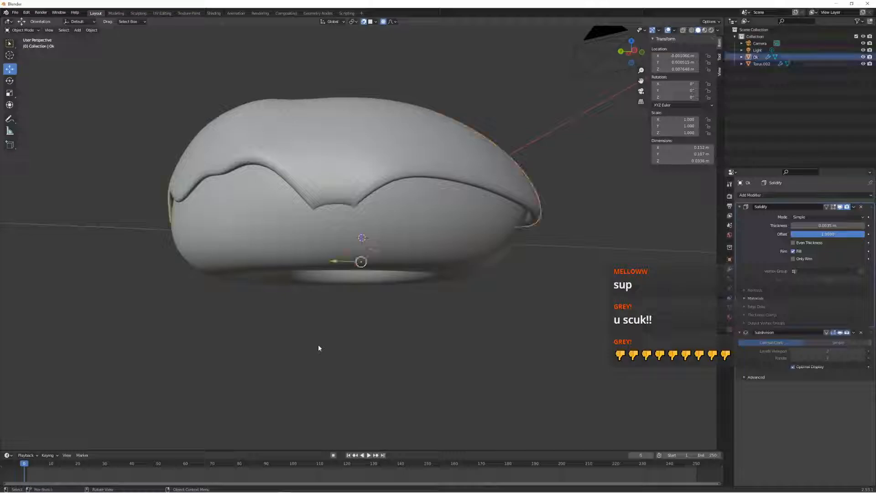
key(Tab)
key(alt+a)
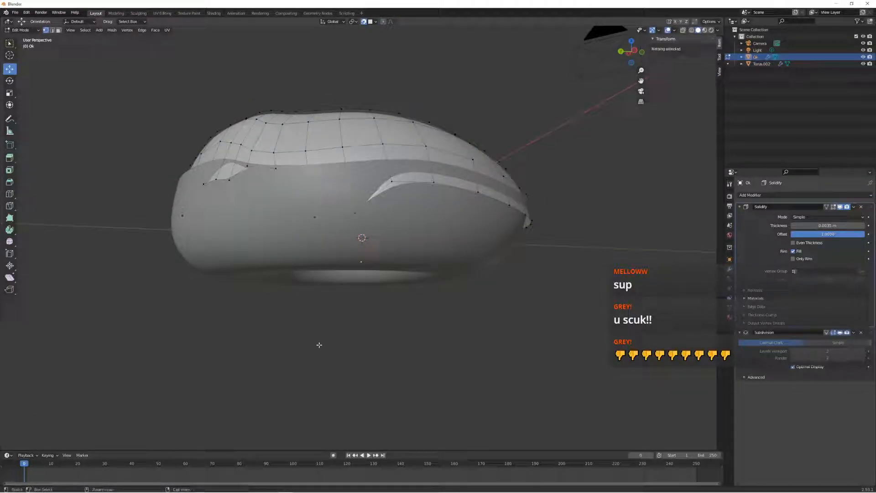
key(Tab)
middle_drag(319, 345, 301, 311)
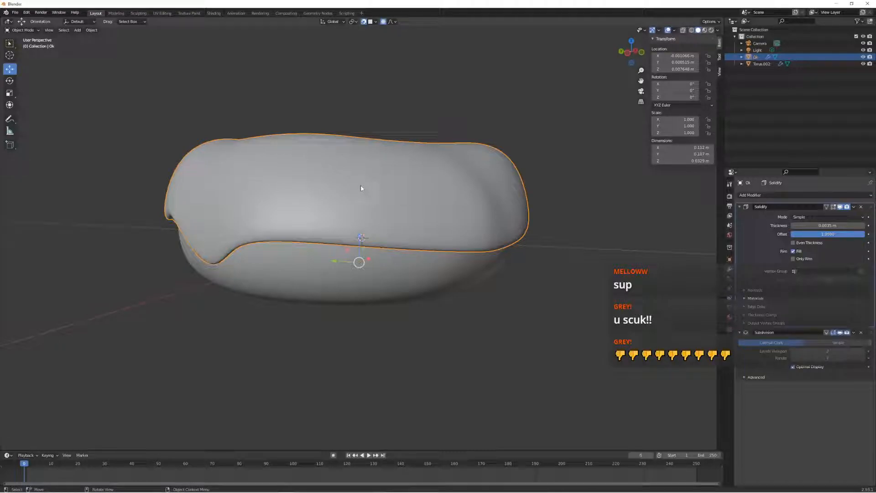
Raise two neighbouring vertices on the icing's straight lower edge to form a wide arch beside the drip
click(24, 30)
click(23, 43)
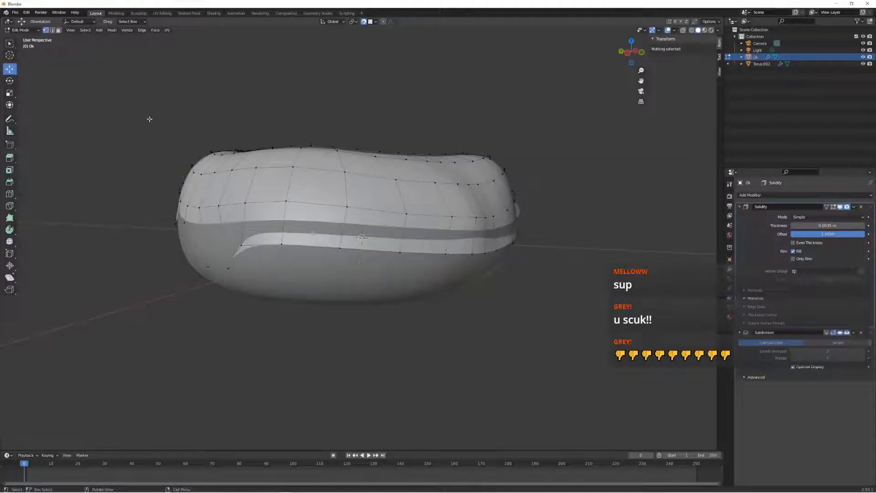
click(369, 251)
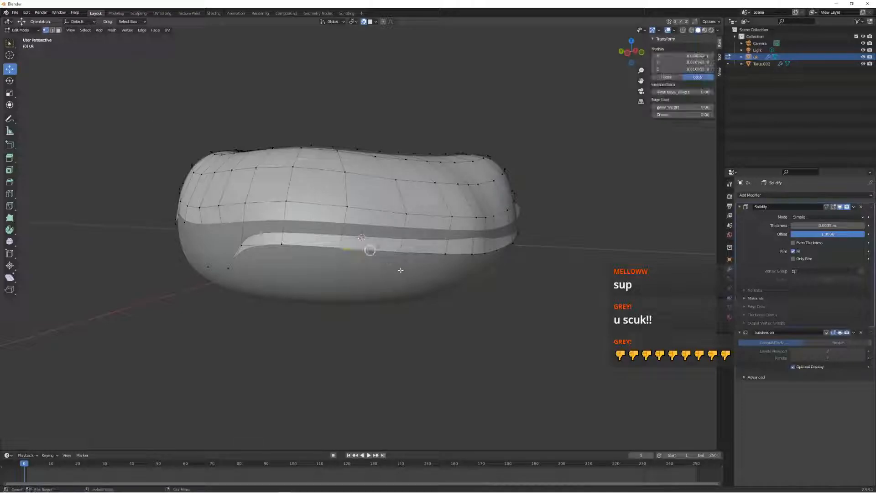
drag(371, 235, 371, 213)
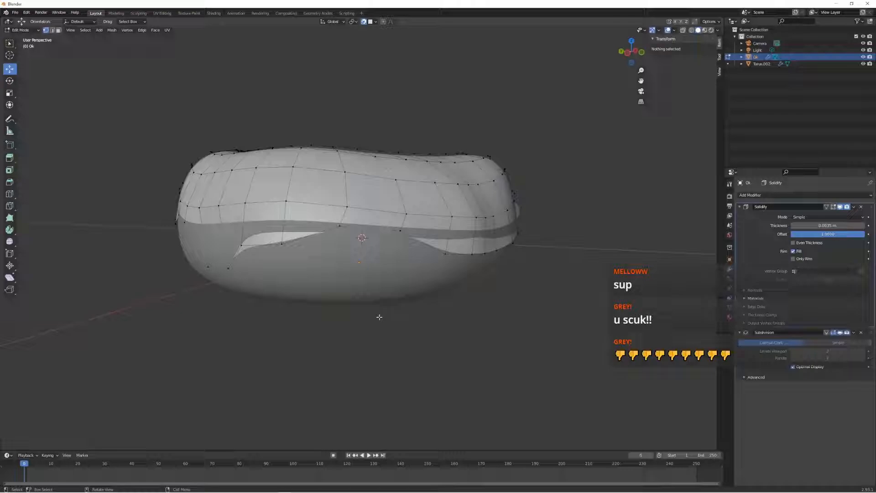
key(Tab)
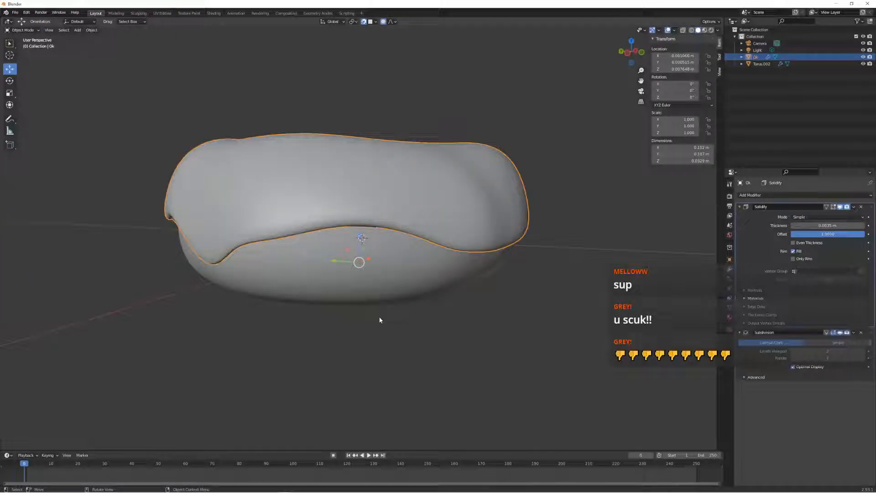
click(372, 312)
middle_drag(372, 312, 372, 288)
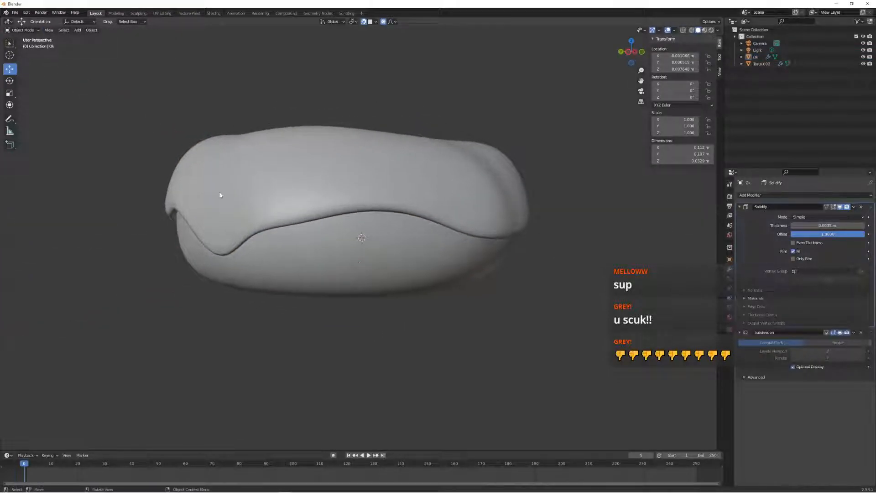
Pull the three edge vertices beyond the wide arch down by about 0.0095 m to form a long drip
middle_drag(76, 47, 71, 51)
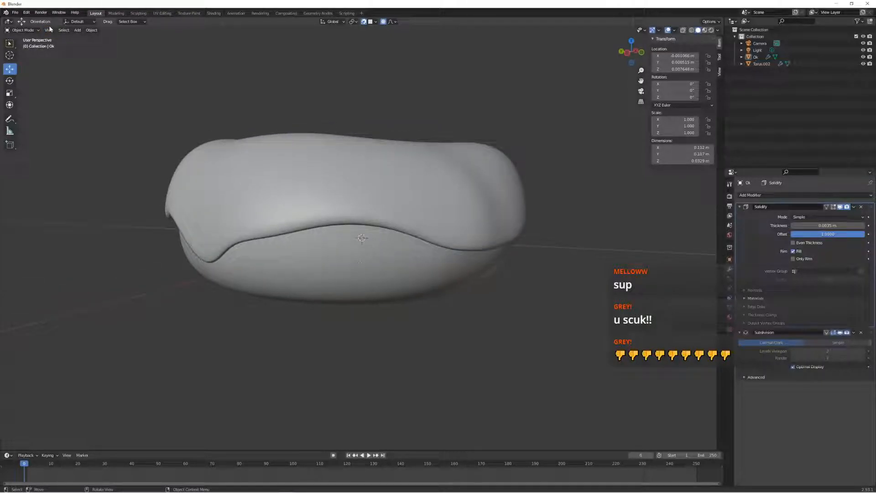
click(25, 30)
click(23, 40)
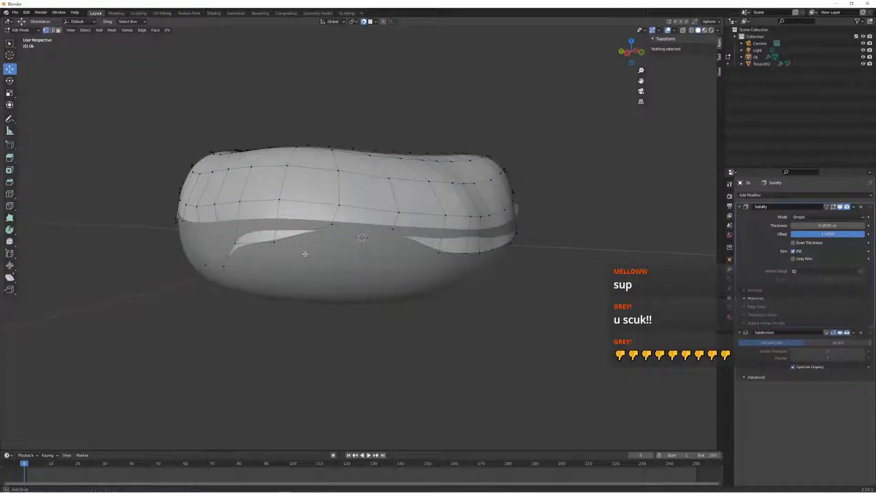
middle_drag(305, 253, 288, 233)
drag(297, 219, 348, 244)
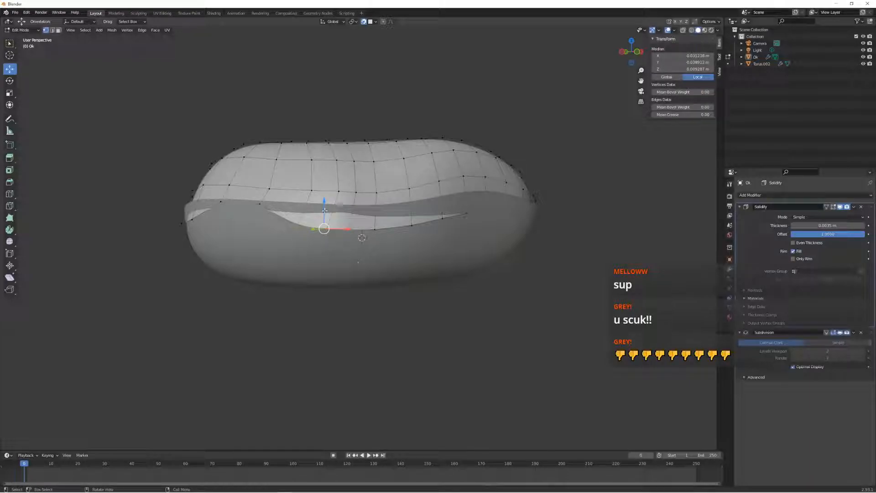
drag(325, 211, 325, 256)
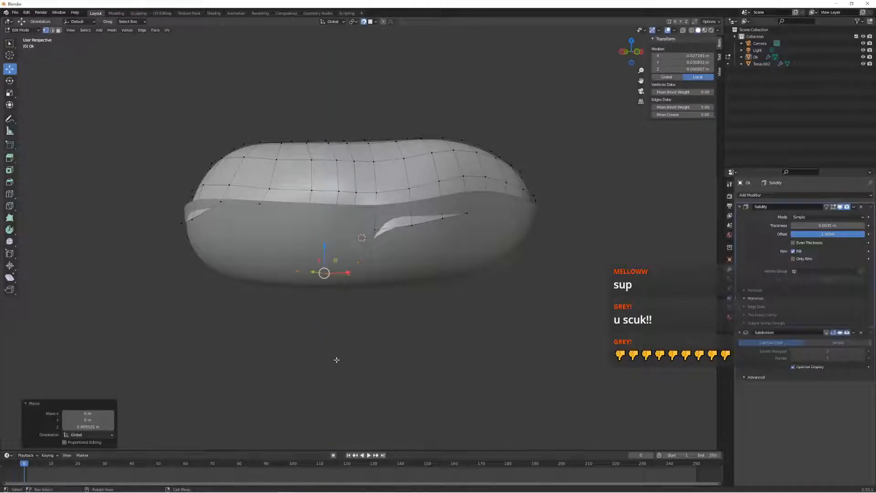
click(336, 365)
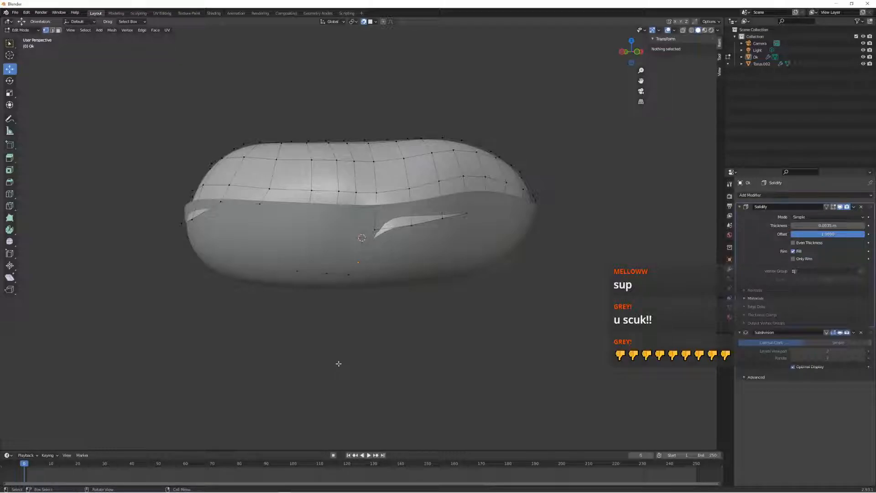
key(Tab)
middle_drag(335, 343, 321, 262)
Raise the long drip's three tip vertices partway back up to make the drip shorter
click(320, 263)
key(Tab)
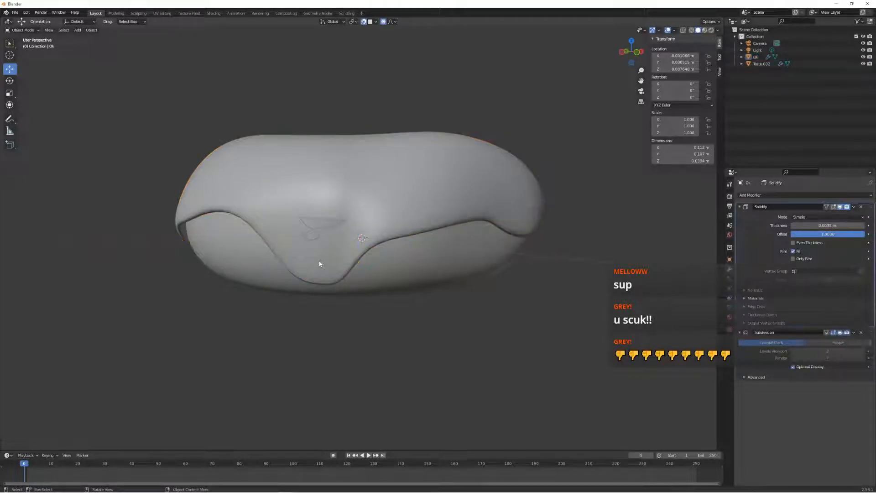
drag(292, 274, 353, 304)
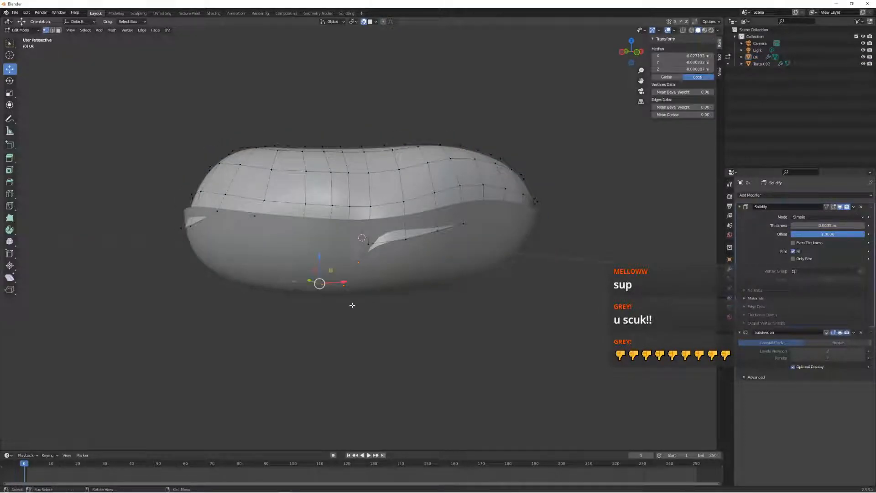
drag(319, 259, 322, 235)
click(330, 311)
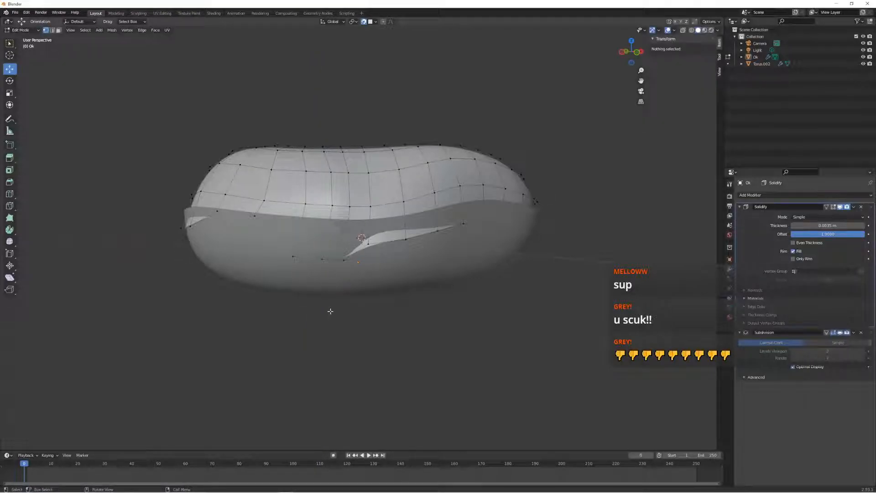
key(Tab)
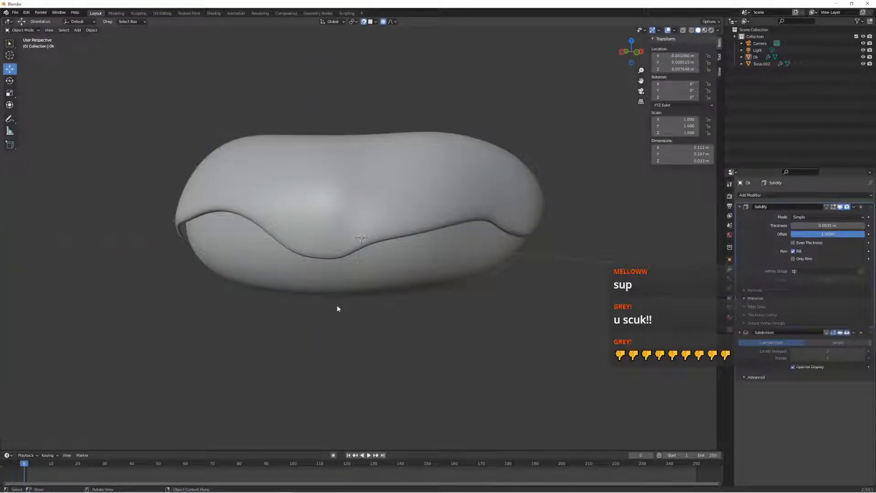
Pull two neighbouring edge vertices of the icing's wide arch downward to break the arch with a drip
middle_drag(336, 306, 246, 260)
click(307, 213)
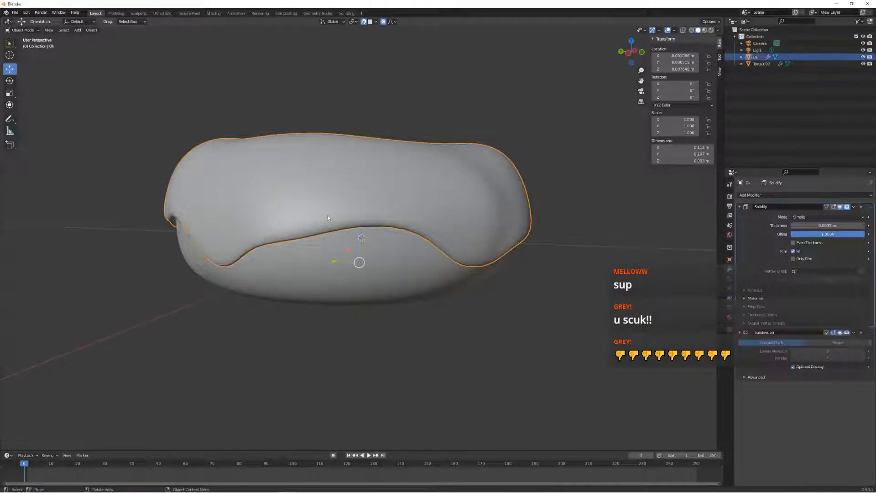
key(Tab)
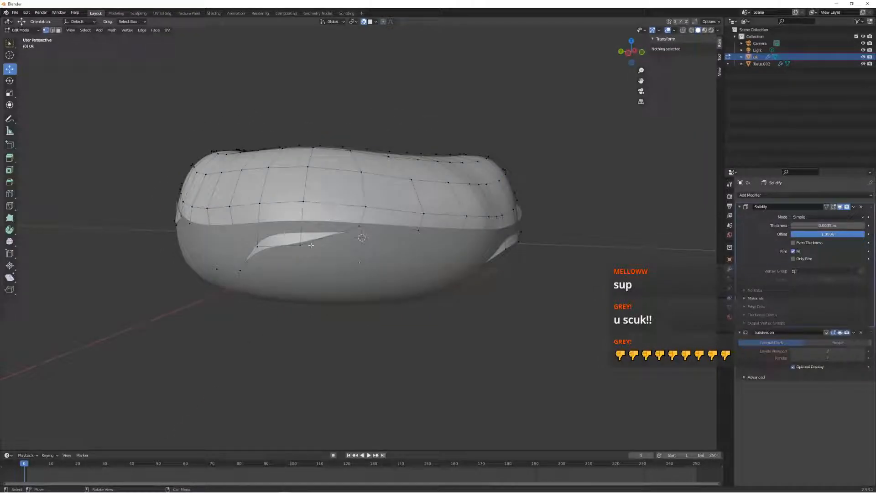
drag(311, 222, 383, 261)
click(303, 200)
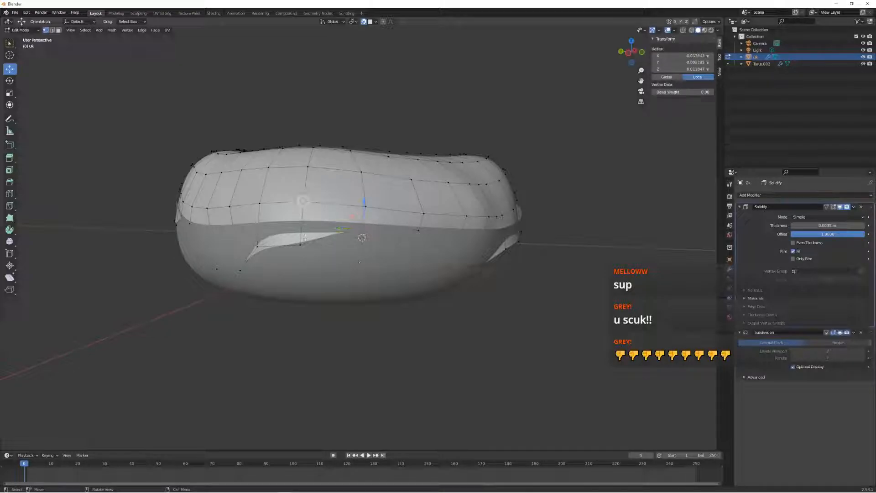
key(alt+a)
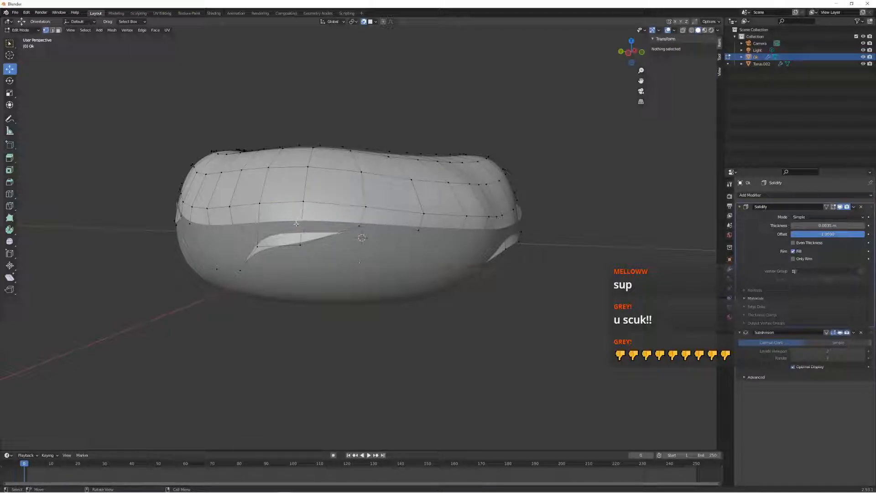
drag(296, 223, 369, 262)
drag(347, 216, 349, 248)
click(378, 331)
key(Tab)
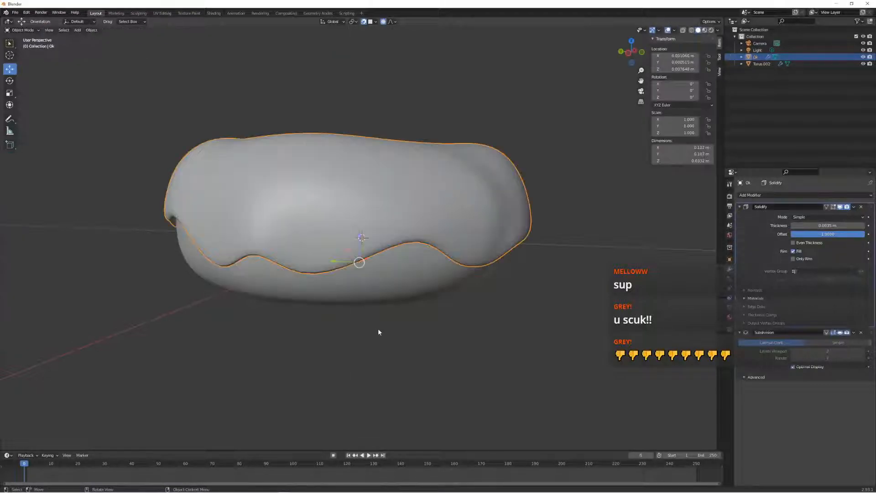
click(378, 326)
Try to lower the edge vertices on the slope of the next wide arch around the icing
middle_drag(378, 325, 352, 195)
click(354, 201)
key(Tab)
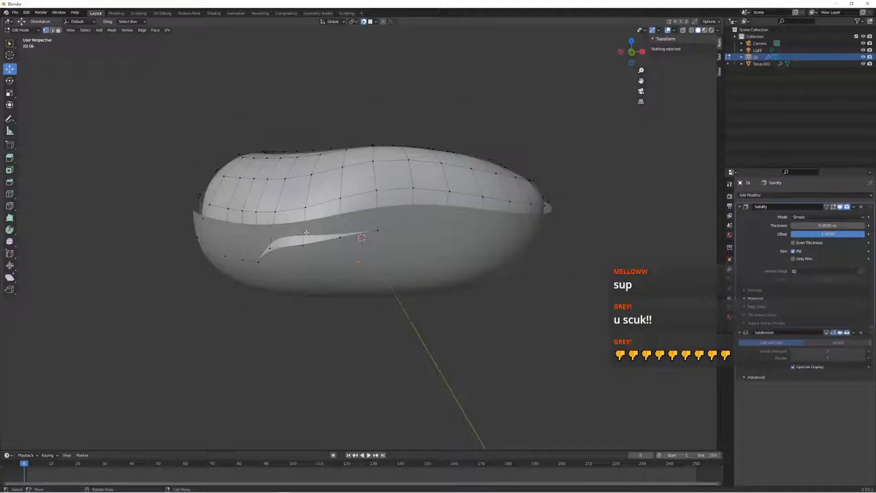
drag(306, 233, 377, 275)
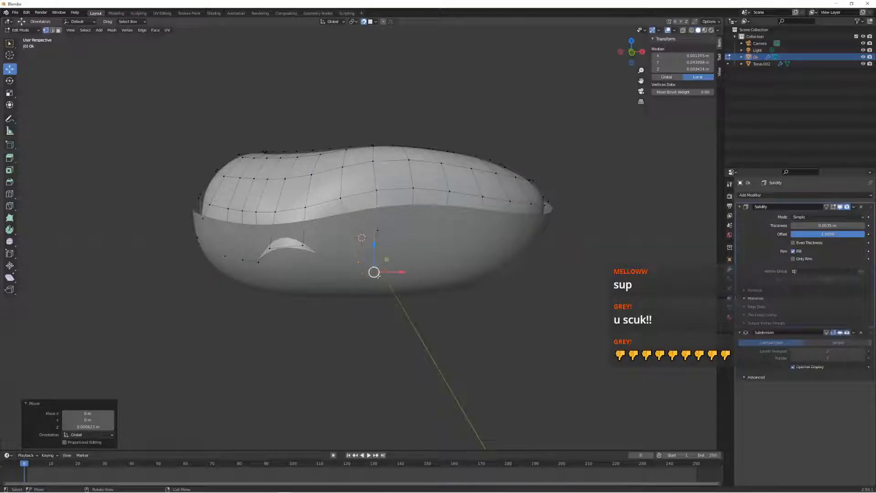
key(Tab)
click(381, 311)
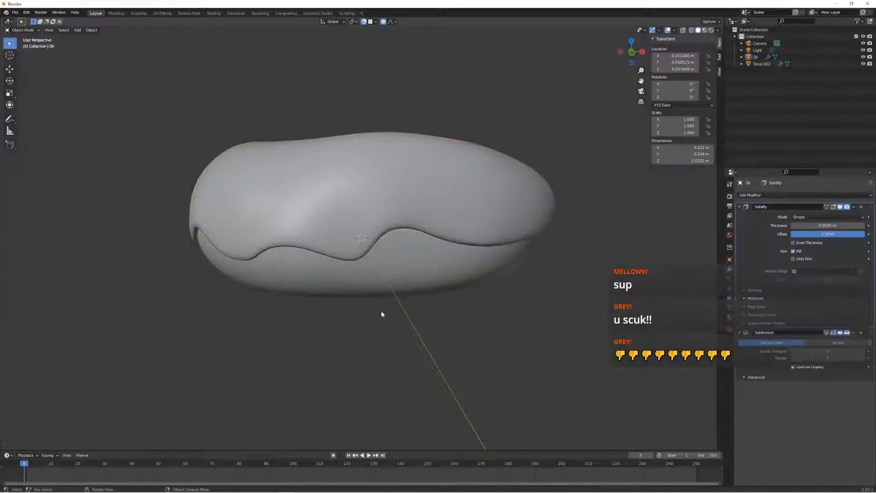
middle_drag(381, 310, 351, 305)
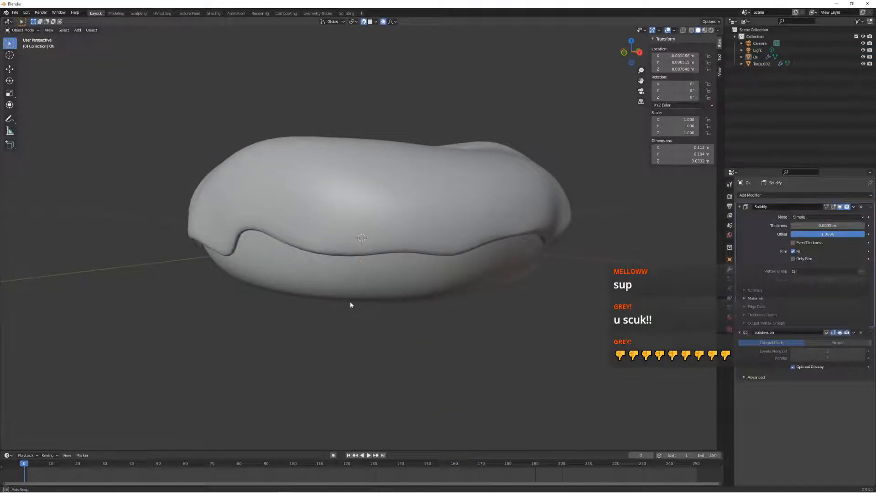
Try to pull another group of vertices down along the icing's next stretch of lower edge
click(349, 239)
middle_drag(349, 239, 354, 240)
key(Tab)
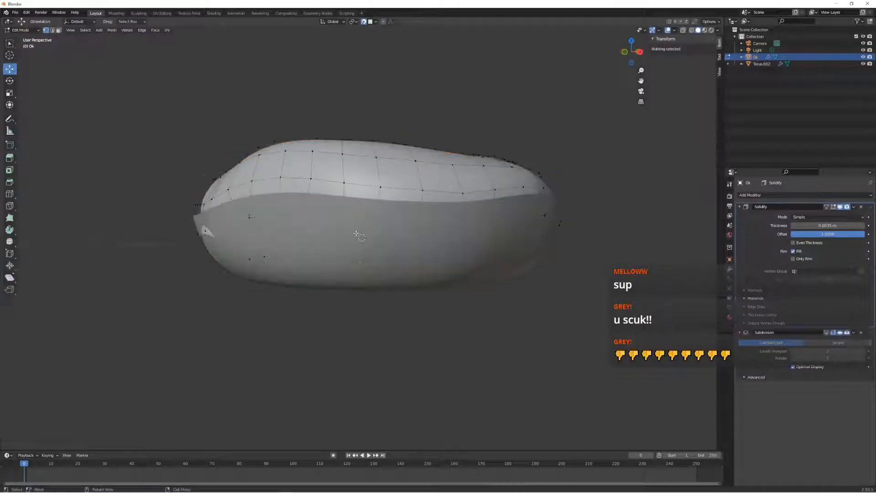
click(331, 221)
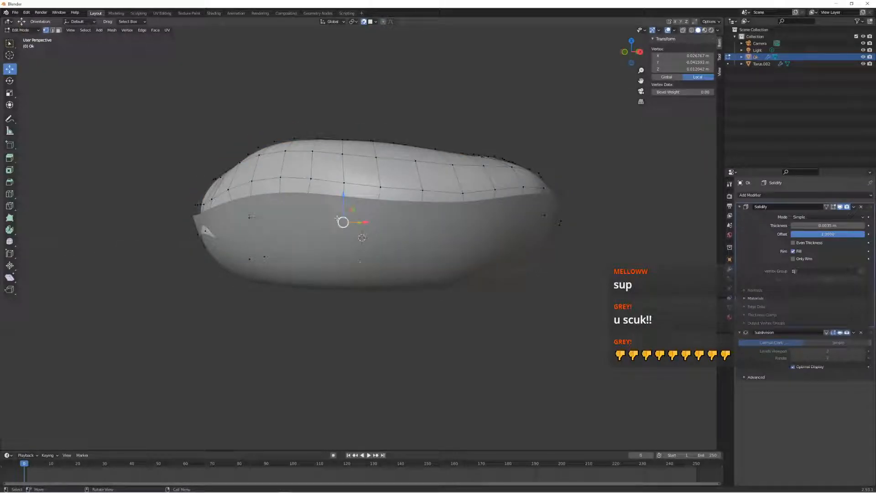
click(338, 297)
drag(332, 210, 412, 252)
drag(391, 214, 389, 235)
key(Tab)
middle_drag(398, 323, 336, 316)
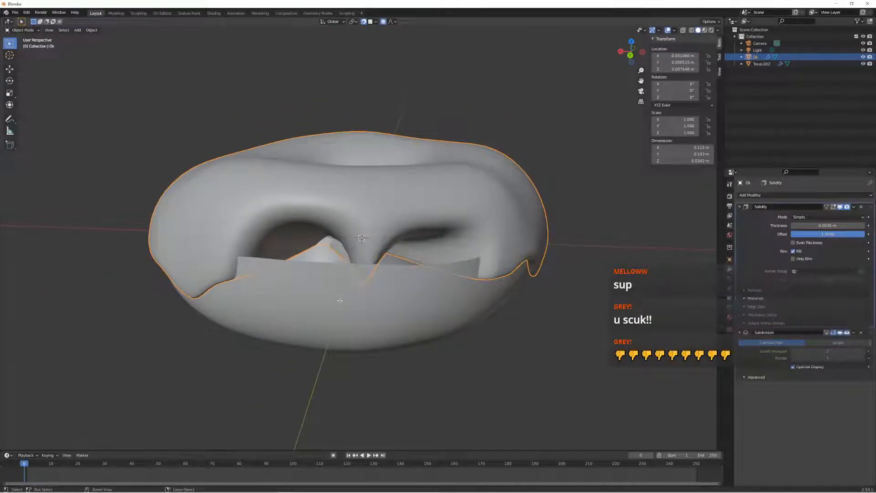
Undo the last vertex moves on the icing's lower edge and clear the vertex selection
key(Tab)
key(alt+a)
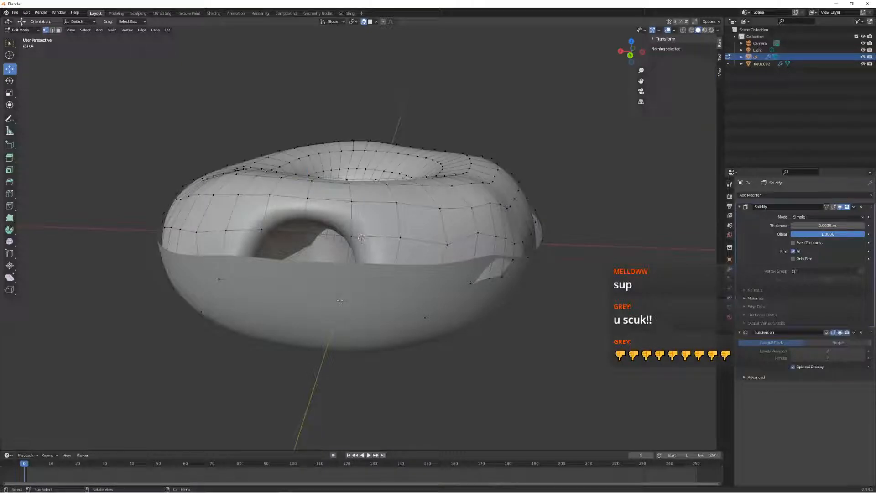
key(Tab)
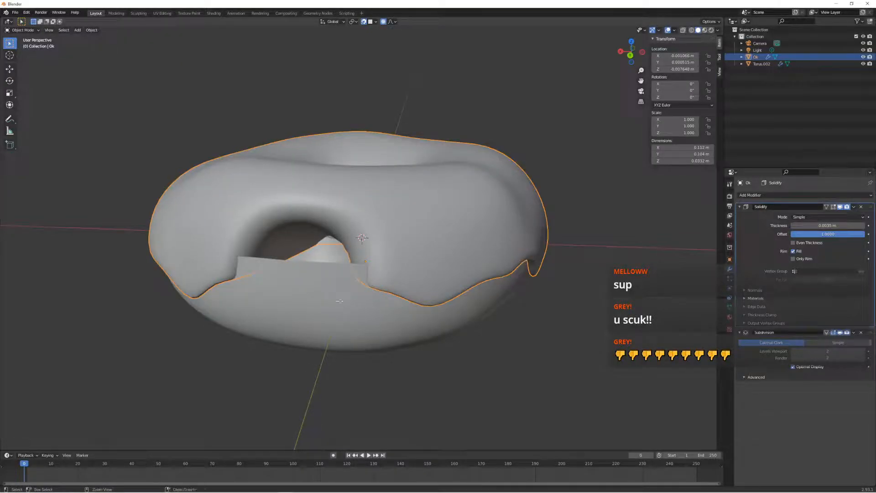
key(Tab)
middle_drag(340, 301, 471, 265)
key(ctrl+z)
key(ctrl+z)
key(ctrl+z)
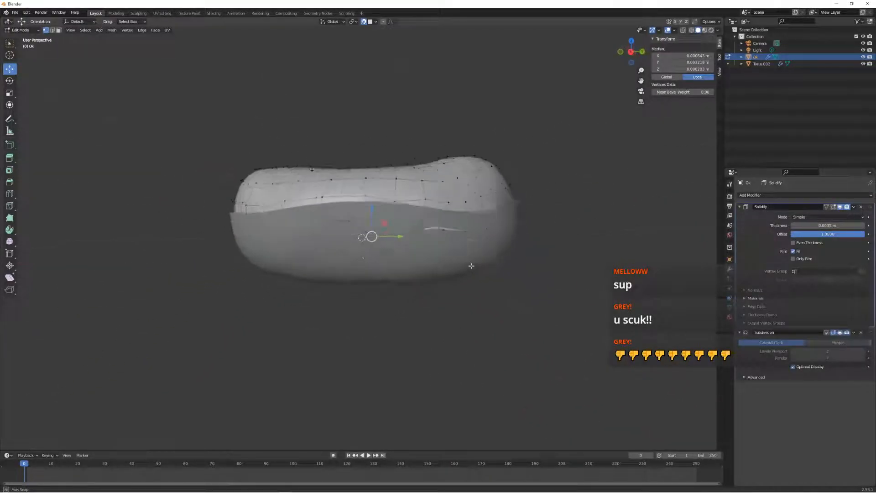
click(471, 312)
middle_drag(471, 312, 466, 329)
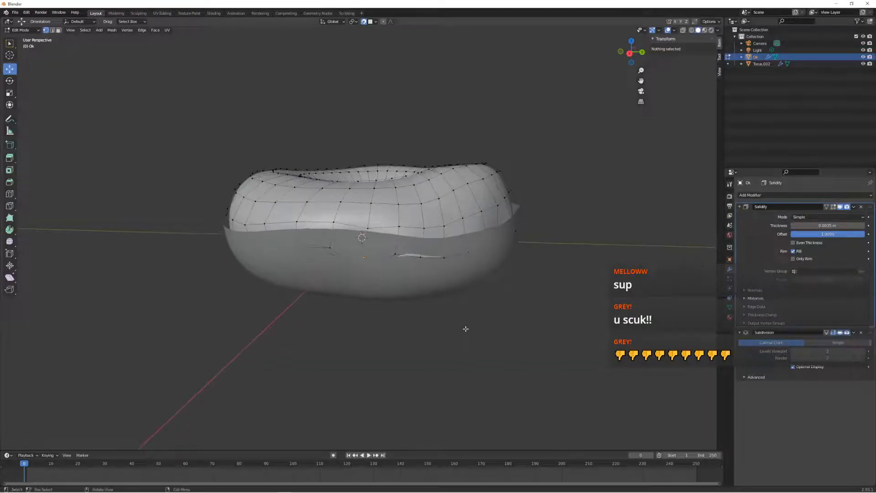
key(Tab)
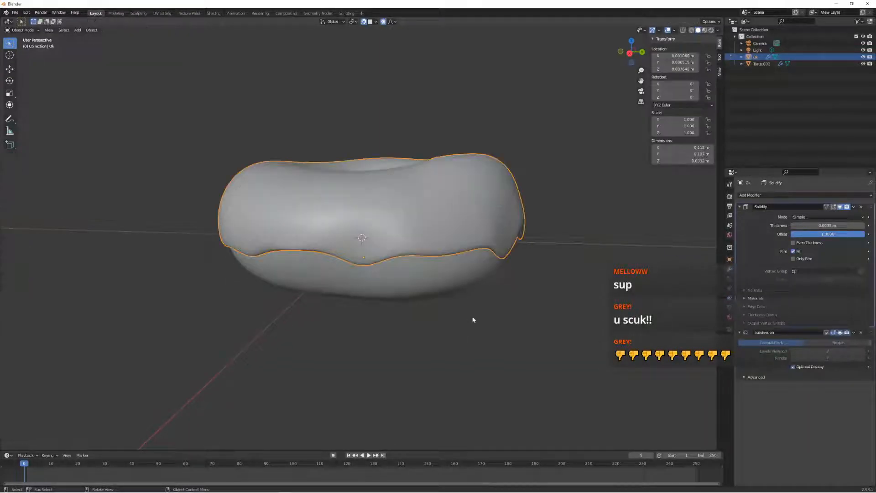
Reselect the icing and switch it to Edit Mode at the restored wide arch
middle_drag(453, 318, 507, 277)
scroll(409, 219, up, 2)
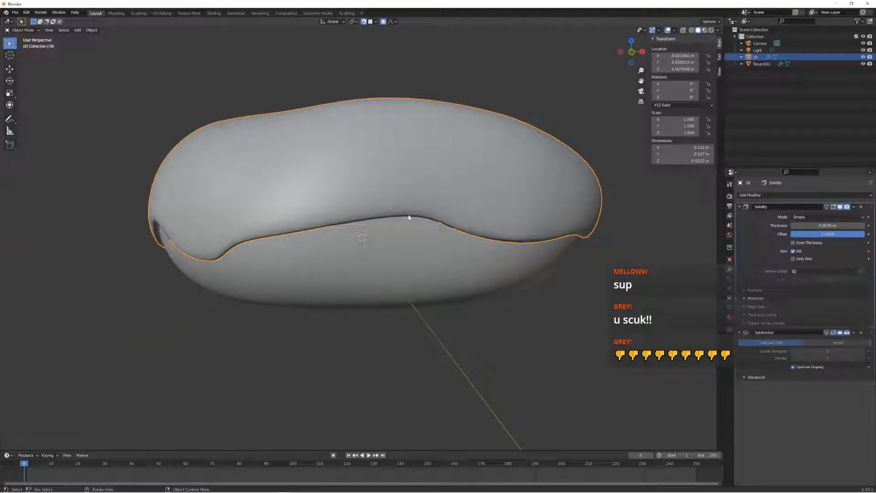
click(34, 35)
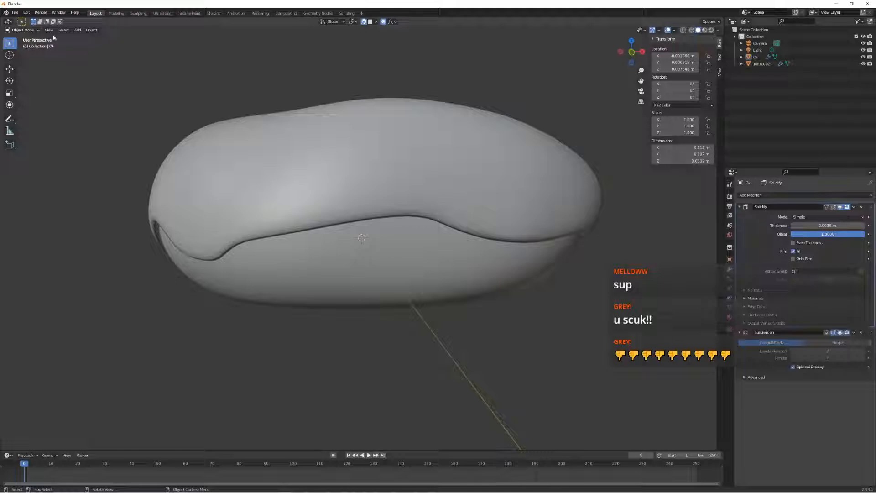
key(ctrl+z)
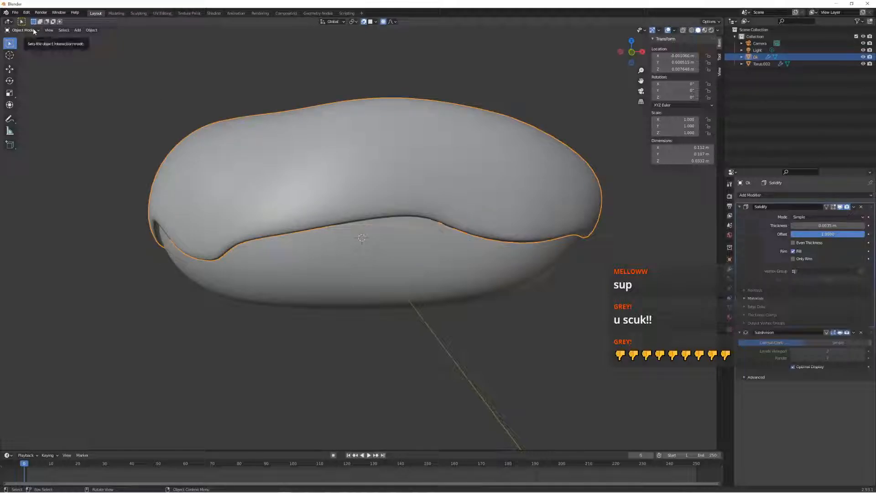
click(33, 29)
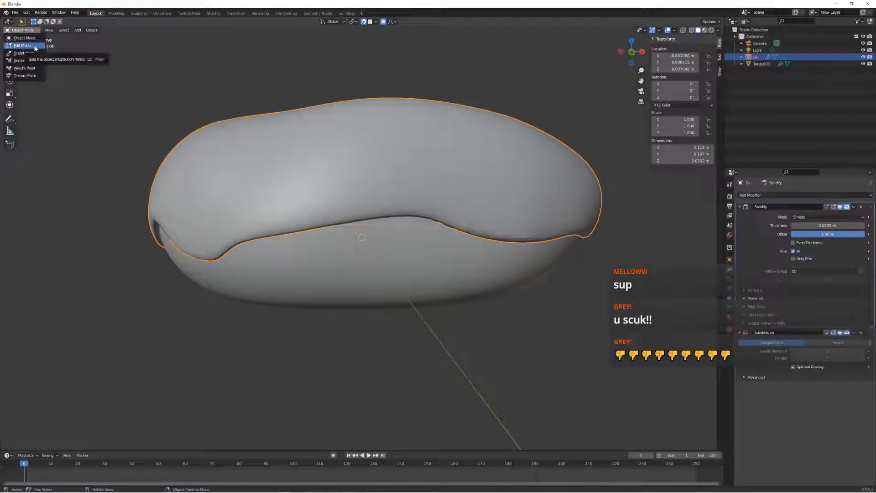
click(34, 45)
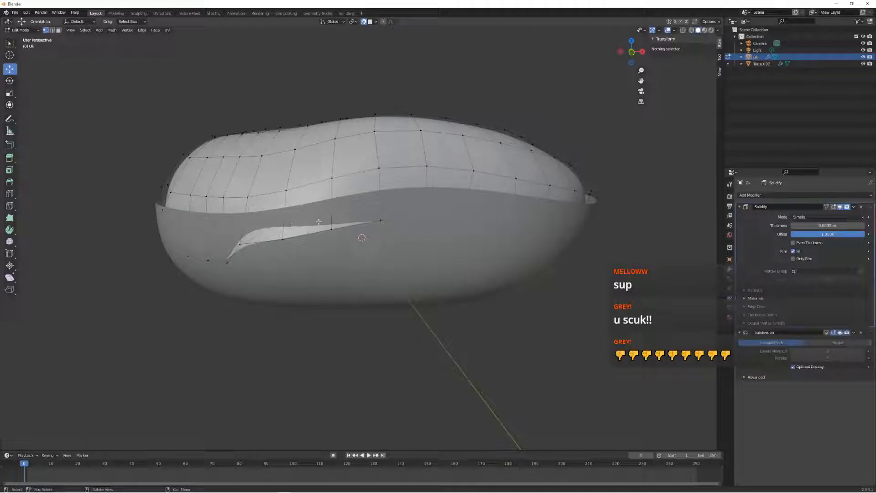
drag(319, 221, 420, 256)
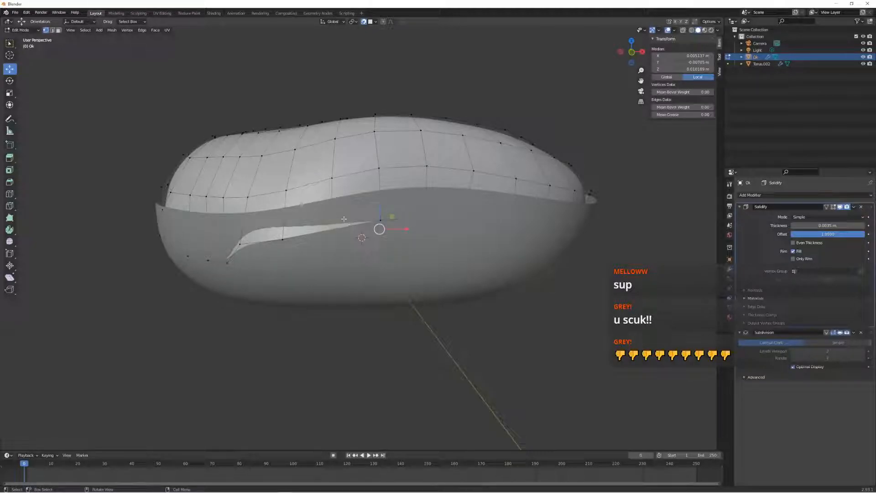
click(322, 217)
click(318, 210)
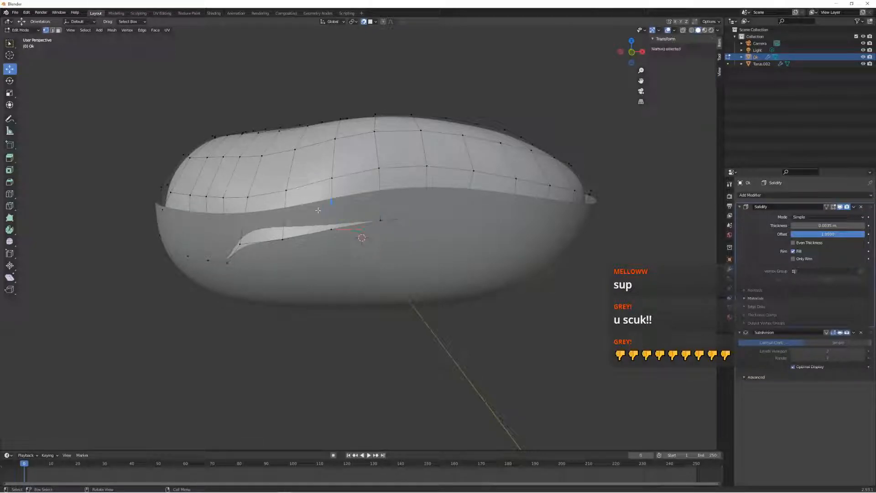
drag(322, 212, 398, 251)
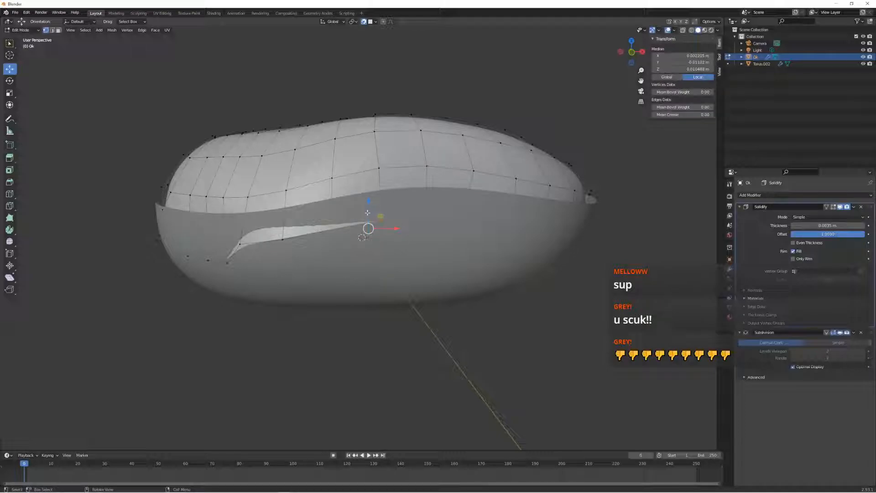
middle_drag(367, 212, 316, 230)
click(374, 386)
Lower two neighbouring edge vertices on the wide arch's slope to turn it into a gentle wave
scroll(374, 383, up, 3)
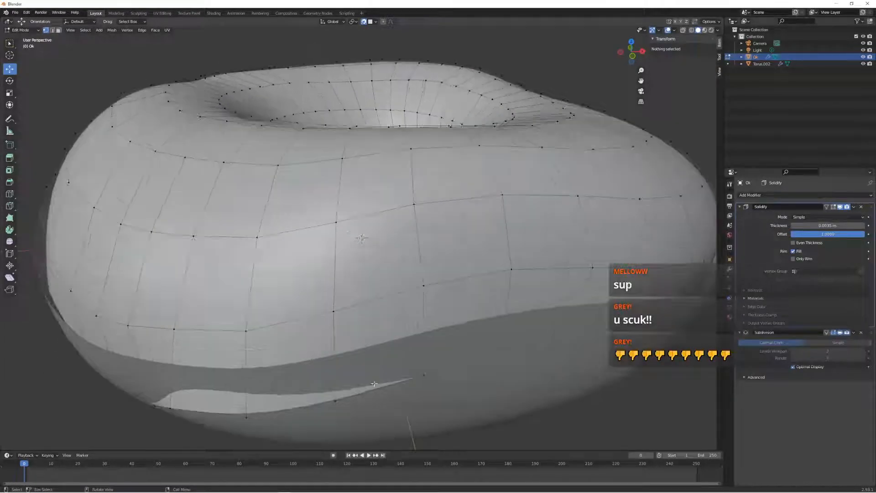
middle_drag(371, 371, 428, 381)
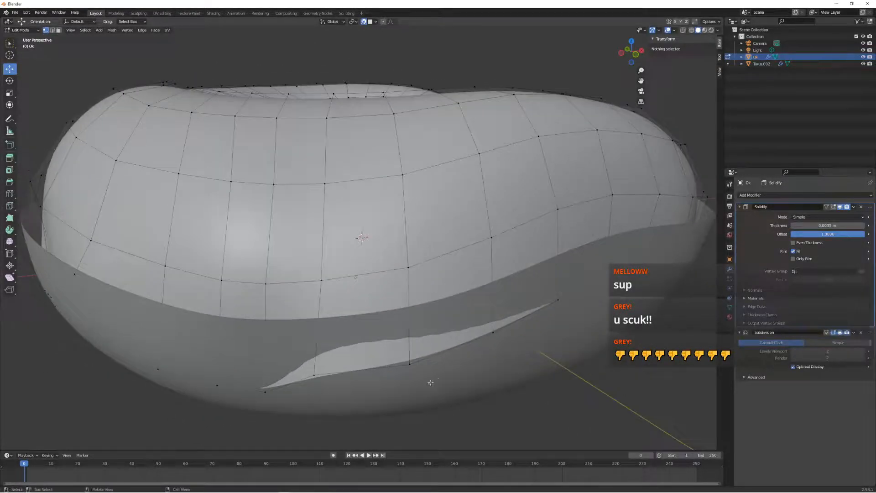
drag(472, 310, 600, 381)
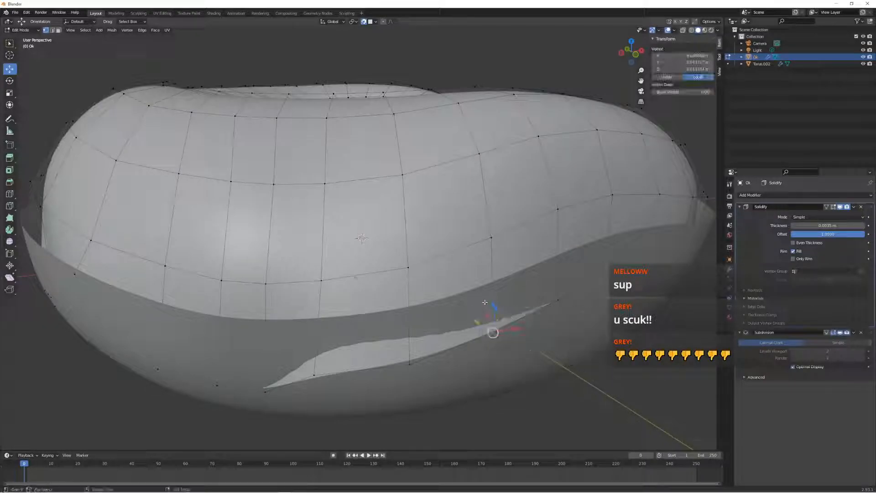
click(483, 301)
drag(479, 294, 585, 357)
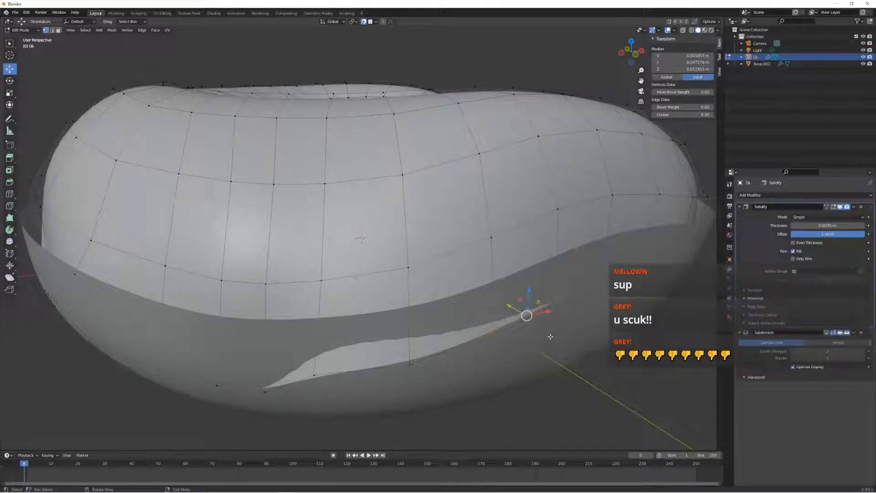
drag(529, 298, 525, 334)
key(Tab)
scroll(407, 283, down, 6)
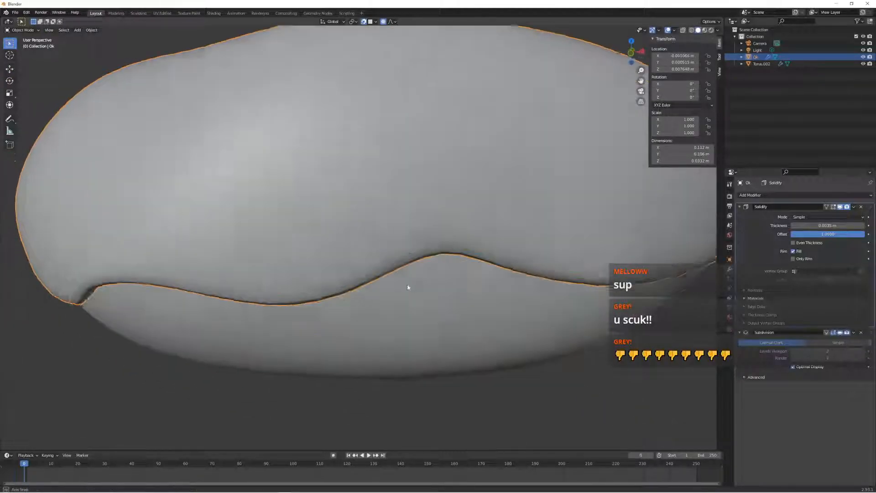
click(442, 320)
Move the two still-selected edge vertices down about 0.0075 m along the Z axis to form a long drip, and deselect the icing
middle_drag(459, 338, 343, 222)
click(367, 222)
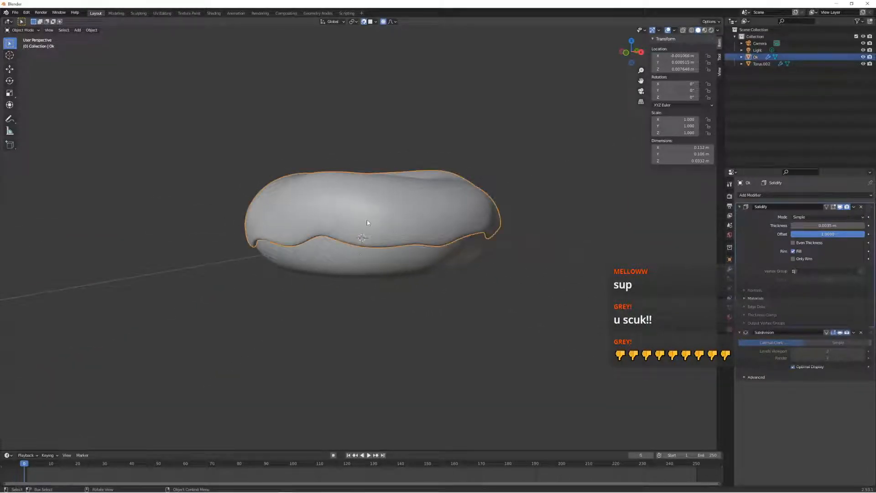
key(Tab)
key(g)
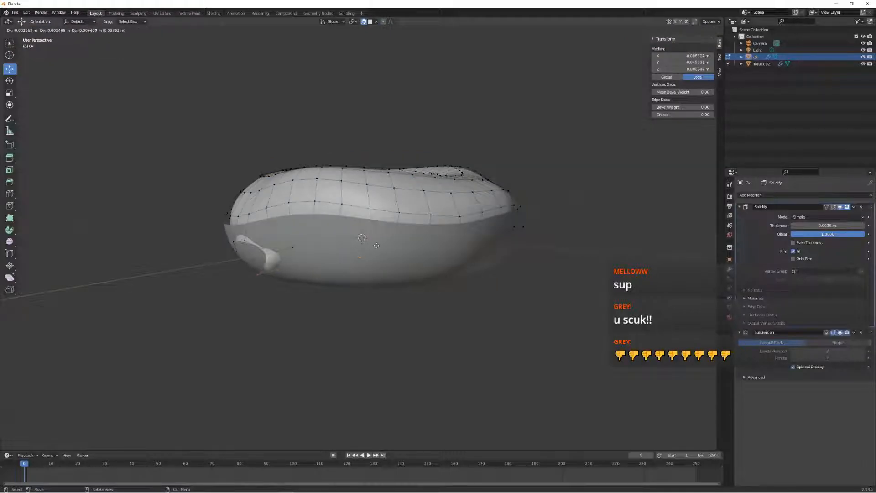
key(z)
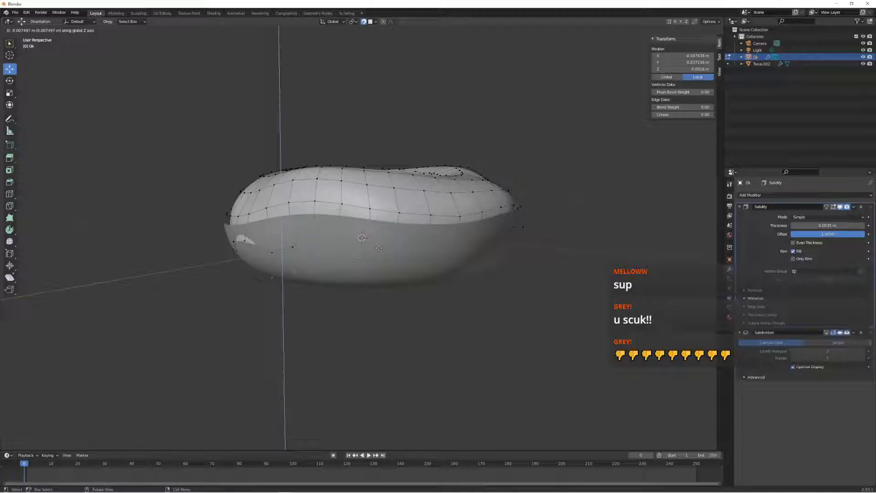
click(378, 248)
key(Tab)
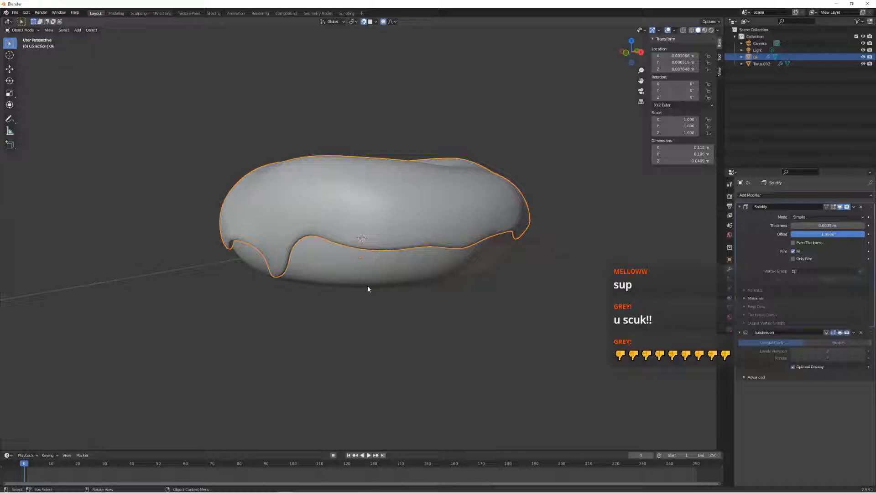
middle_drag(368, 289, 414, 265)
click(381, 304)
middle_drag(382, 304, 377, 320)
scroll(357, 265, up, 5)
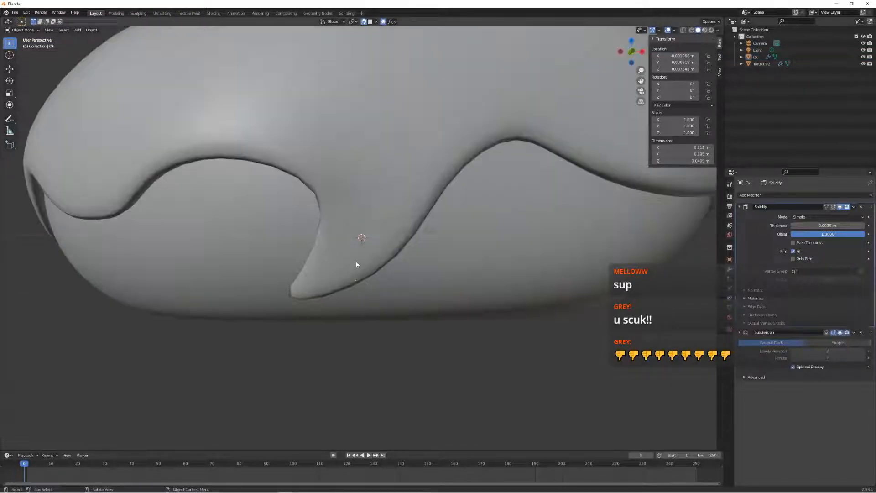
Try to move the vertices at the tip of the icing's long drip freely in Edit Mode
middle_drag(356, 264, 357, 244)
scroll(358, 242, down, 5)
click(366, 223)
middle_drag(388, 215, 373, 216)
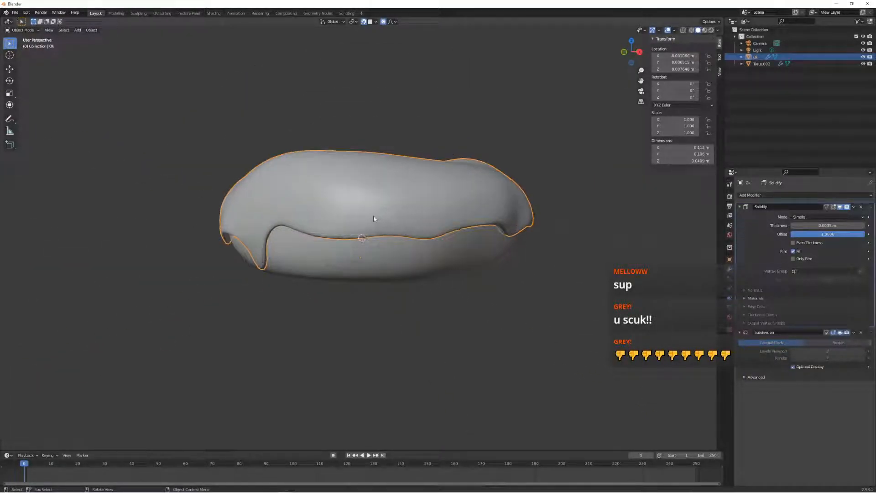
key(Tab)
key(g)
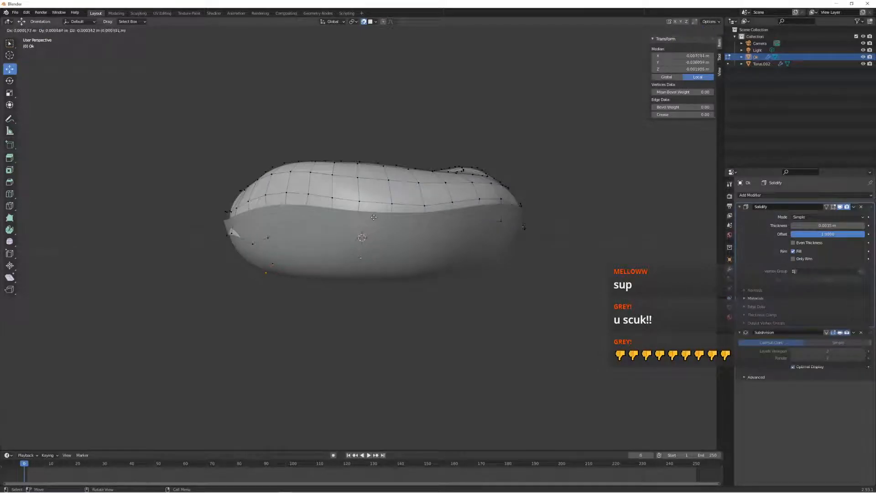
key(Escape)
key(Tab)
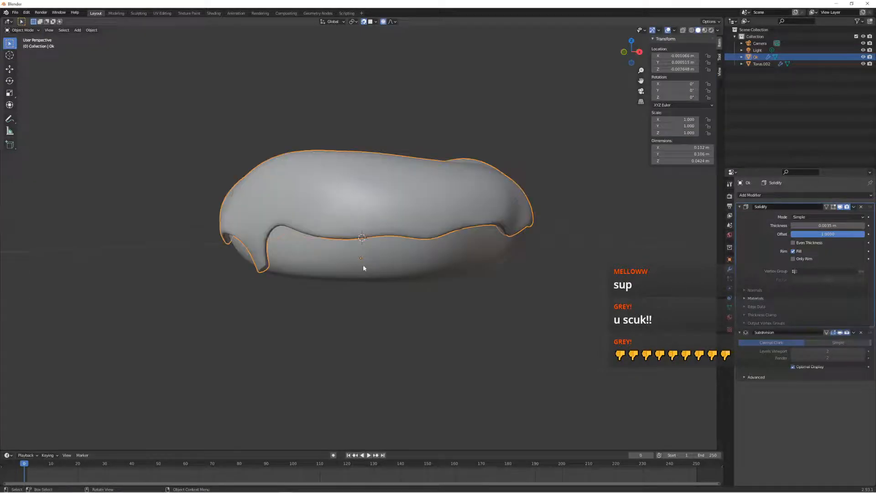
Pick a single edge vertex beside the icing's long drip in Edit Mode and return to Object Mode
middle_drag(363, 264, 412, 277)
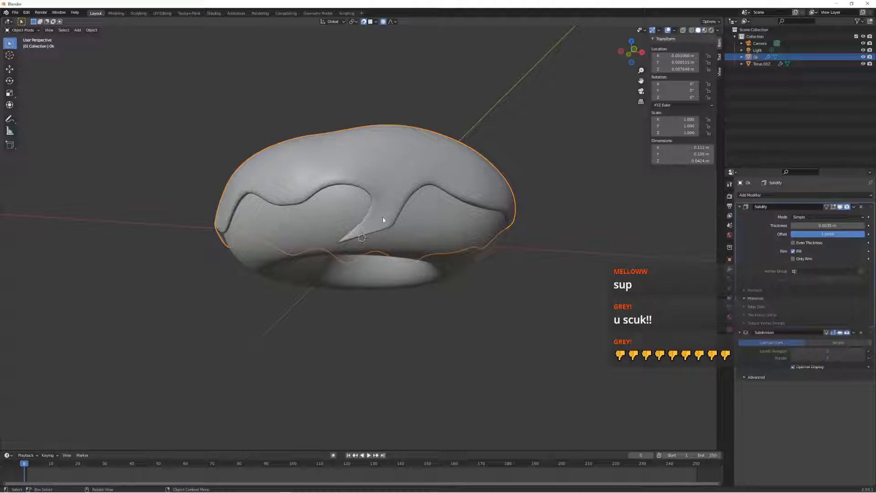
key(Tab)
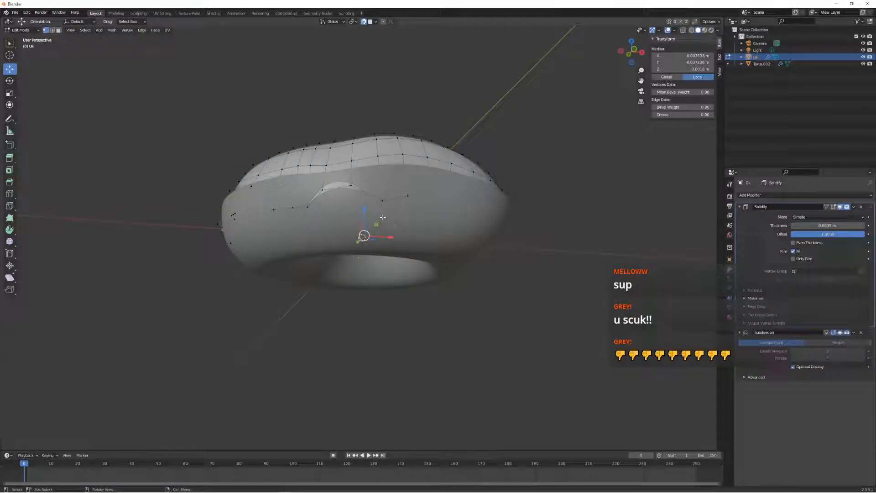
click(382, 216)
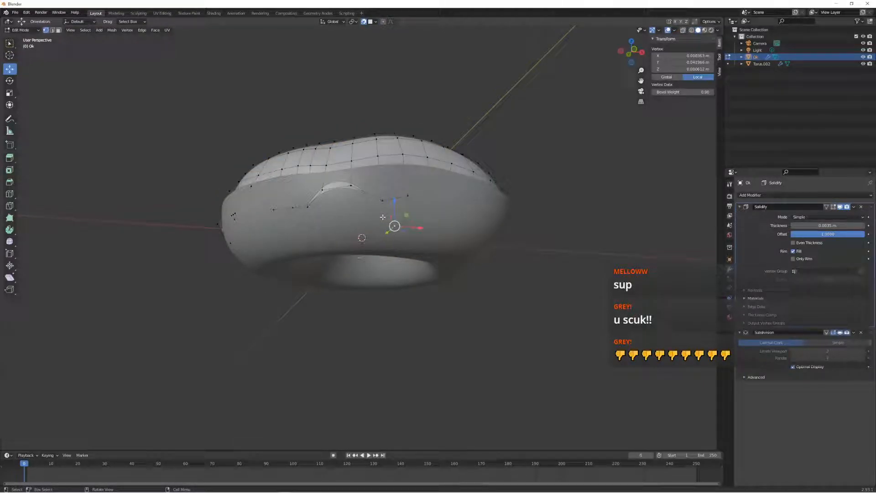
key(Tab)
Add a Shrinkwrap modifier to the icing and place it first in the modifier stack, above Solidify
middle_drag(381, 269, 343, 230)
click(349, 204)
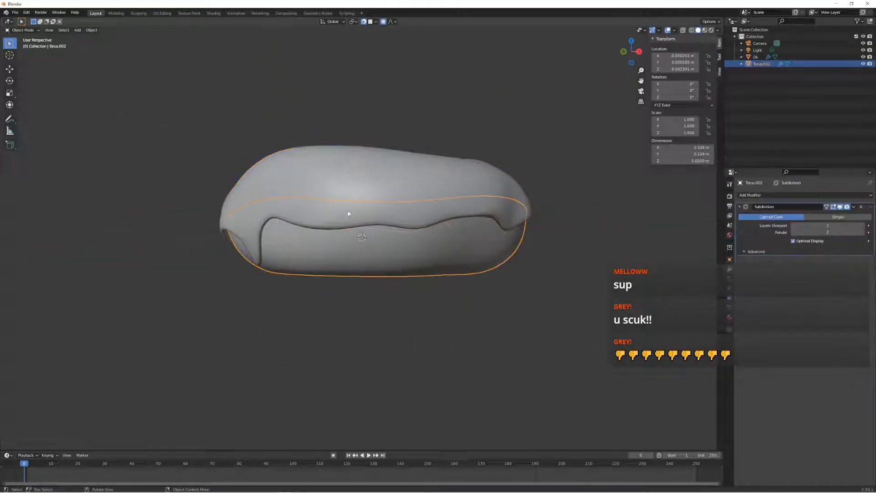
click(354, 196)
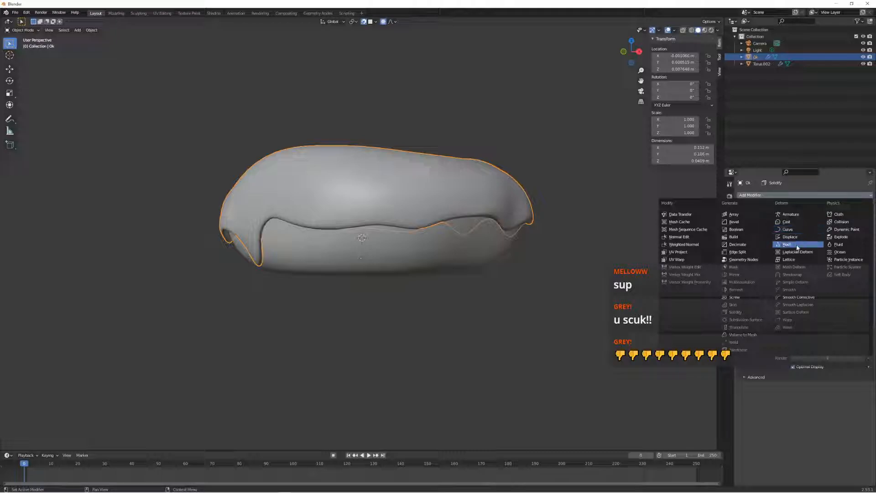
click(803, 275)
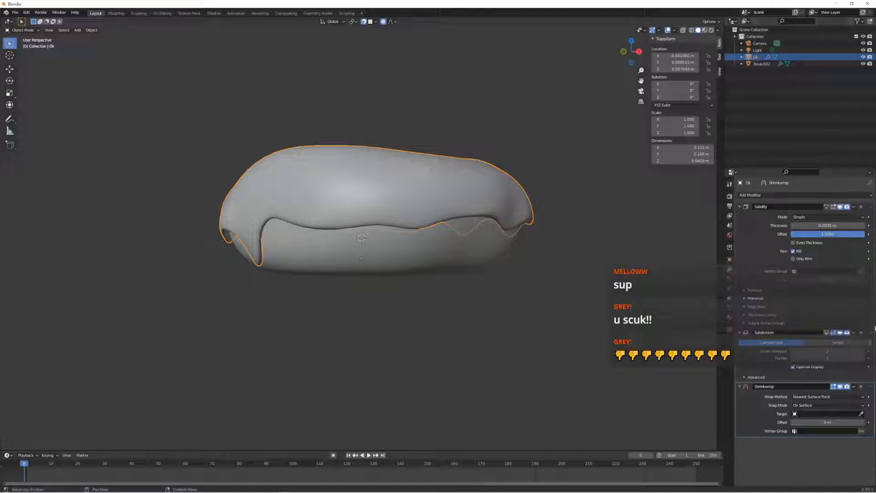
drag(869, 391, 820, 200)
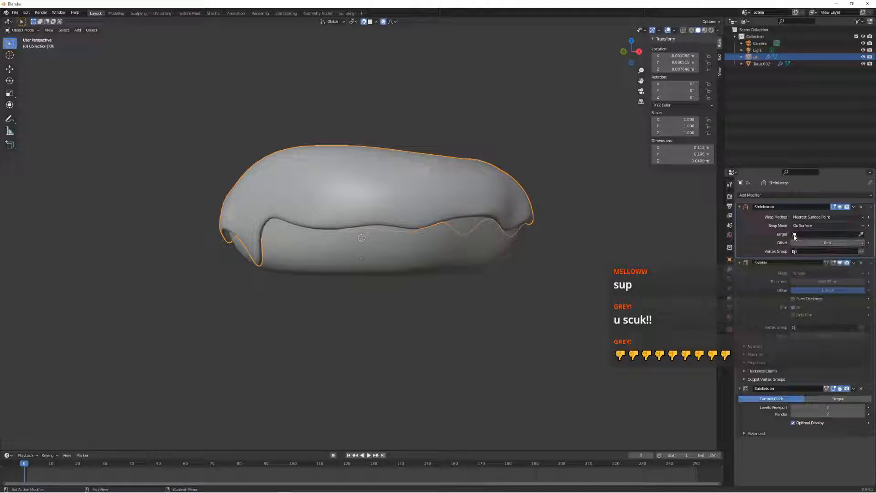
Try Torus.002 as the Shrinkwrap target for the icing and clear the target again
click(816, 234)
click(796, 245)
middle_drag(678, 245, 635, 254)
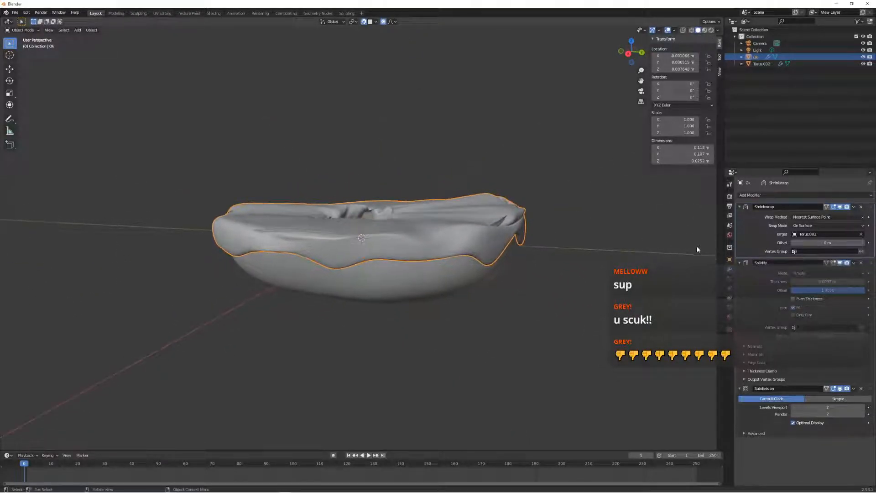
click(819, 234)
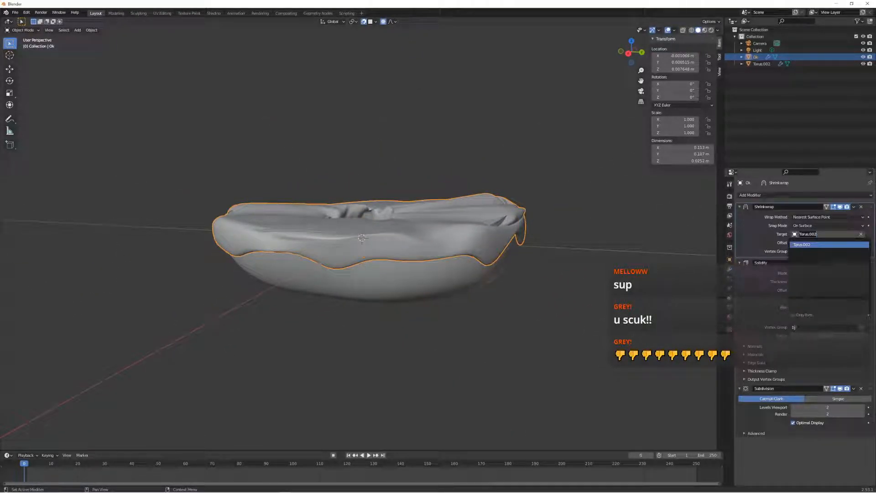
click(861, 234)
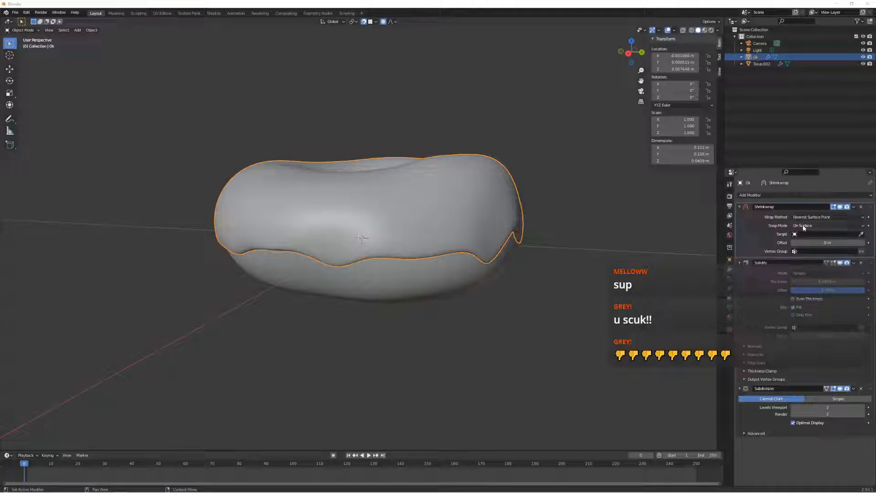
Lower a group of front edge vertices on the icing along the Z axis to deepen the wave beside the long drip
middle_drag(625, 274, 303, 141)
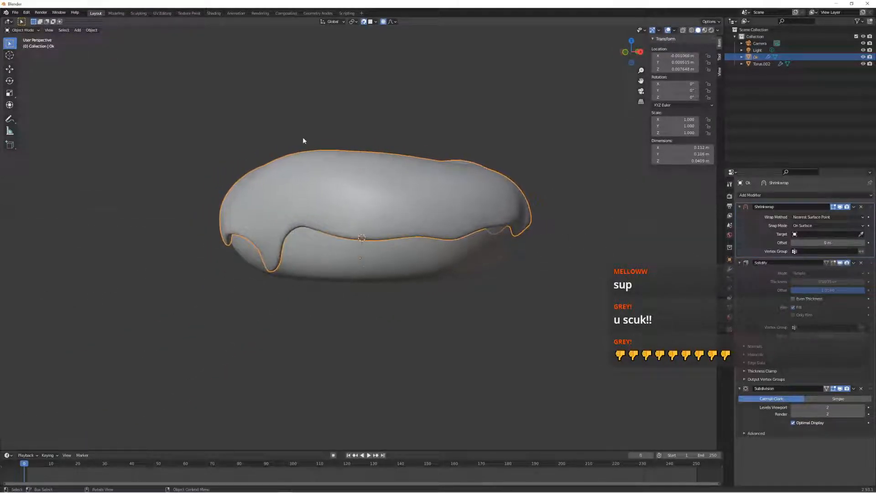
click(22, 29)
click(19, 42)
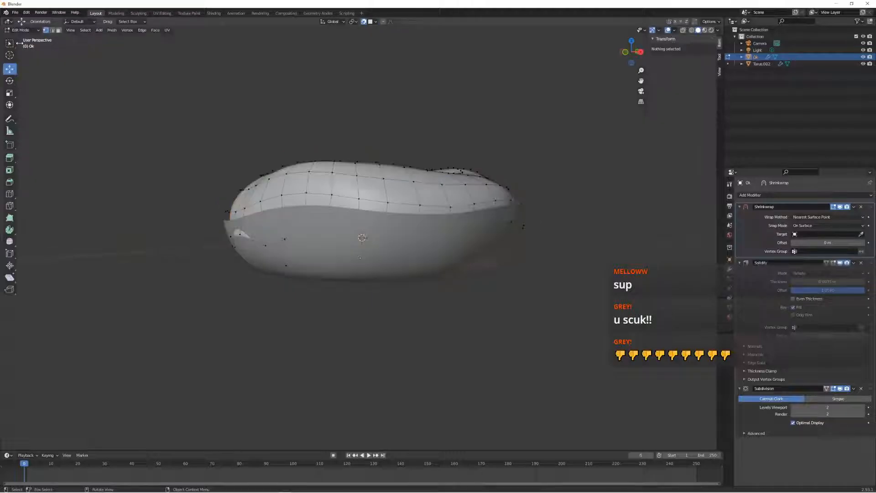
scroll(361, 240, up, 6)
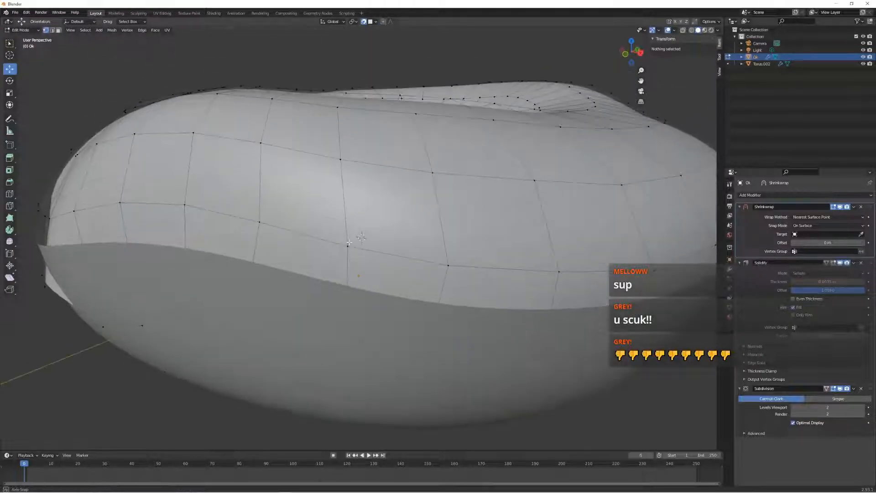
scroll(349, 242, down, 3)
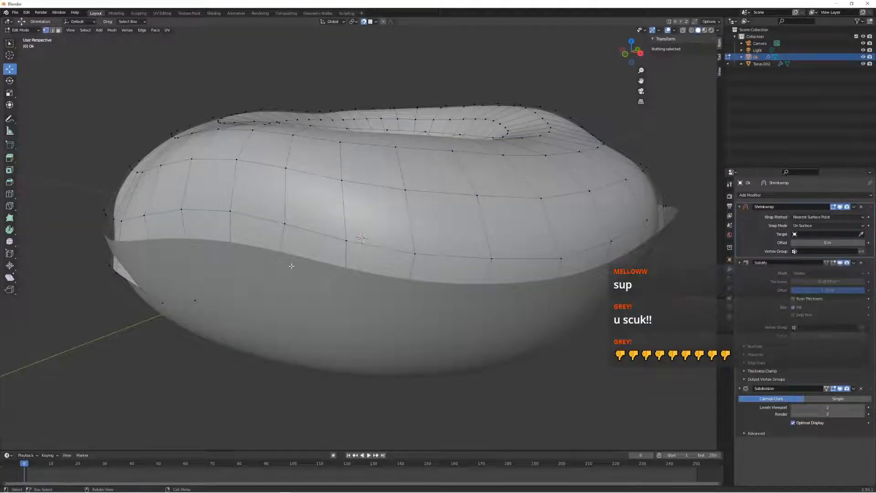
drag(305, 274, 447, 359)
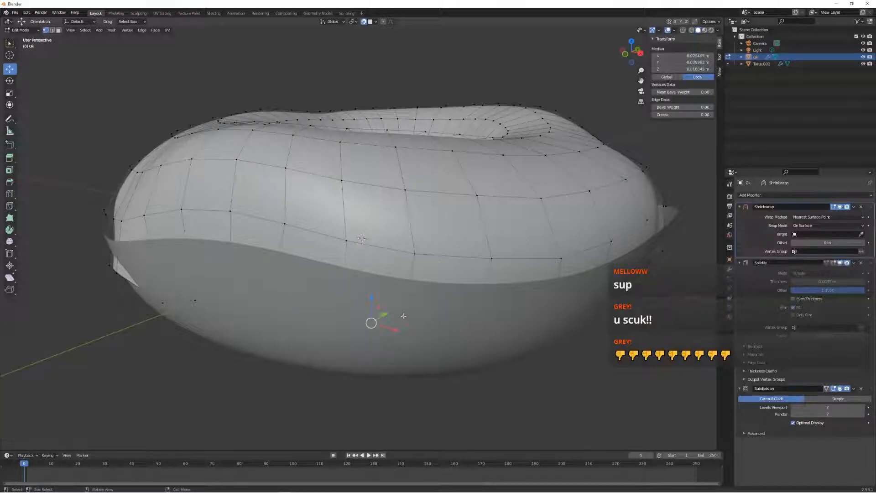
drag(372, 303, 370, 347)
key(Tab)
Lower the selected edge vertices on the next side of the icing along the Z axis in Edit Mode
scroll(413, 347, up, 3)
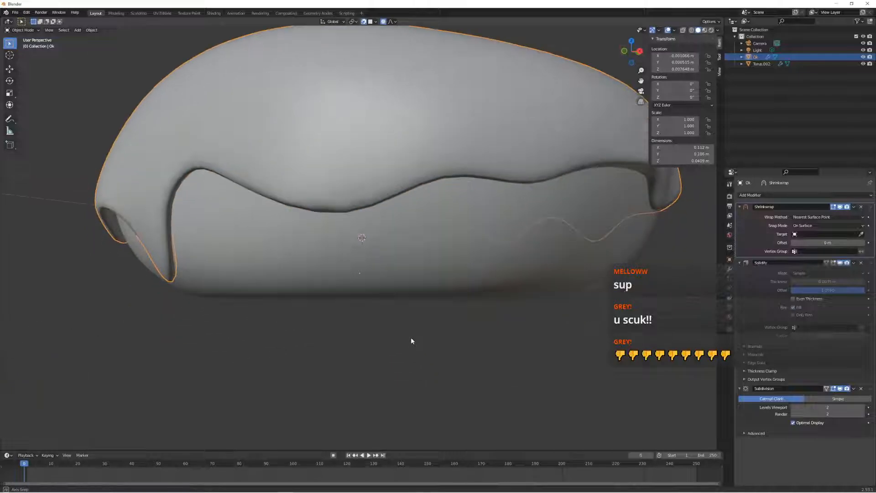
middle_drag(411, 337, 401, 315)
scroll(427, 332, down, 2)
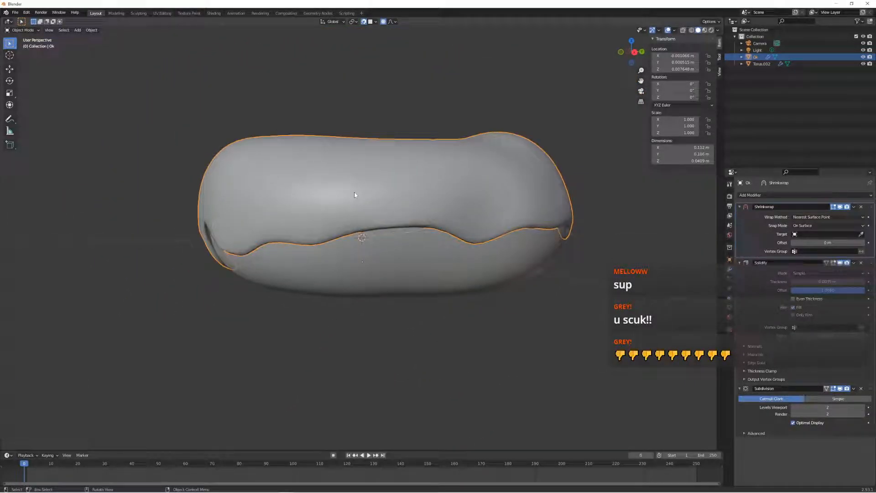
click(23, 30)
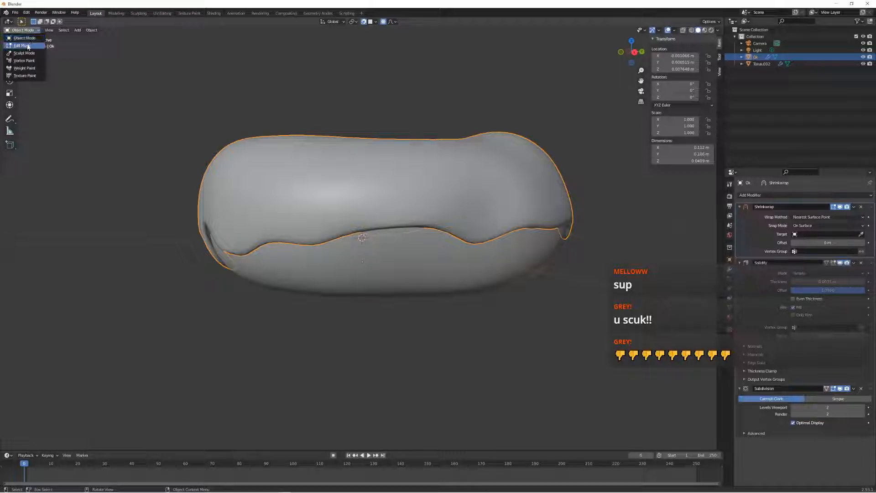
click(22, 45)
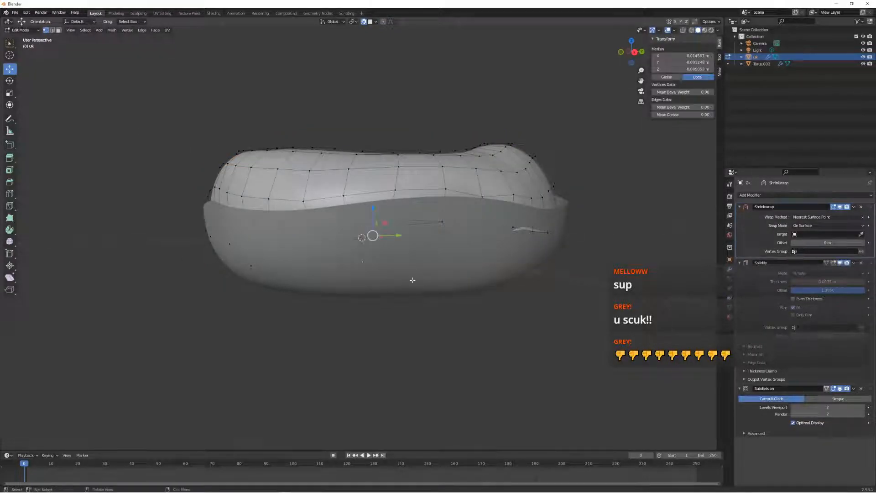
drag(371, 215, 371, 262)
key(h)
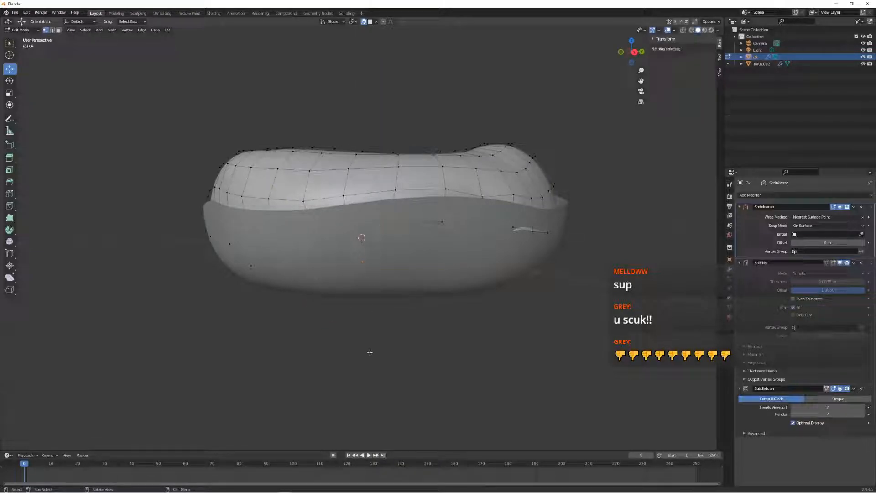
Nudge another group of the icing's lower edge vertices slightly downward, return to Object Mode and deselect the icing
middle_drag(370, 354, 366, 380)
drag(320, 345, 411, 400)
drag(359, 343, 355, 352)
click(375, 404)
middle_drag(376, 405, 378, 390)
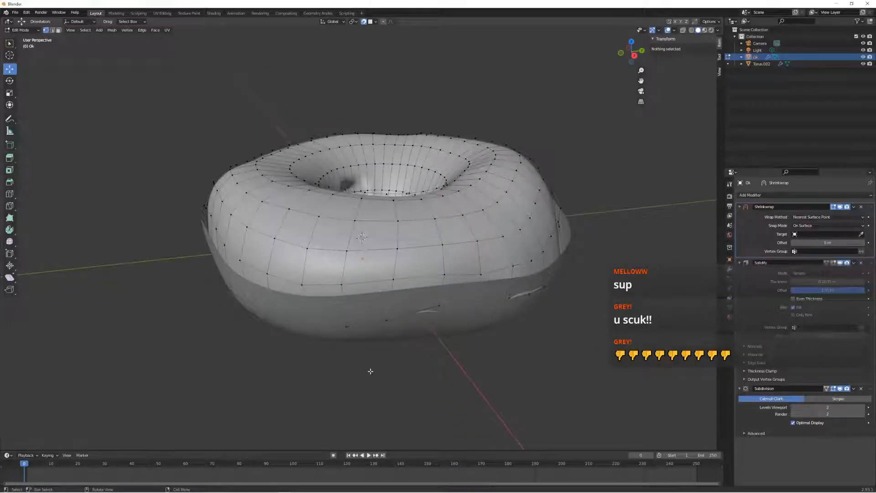
key(Tab)
middle_drag(377, 354, 354, 343)
click(378, 329)
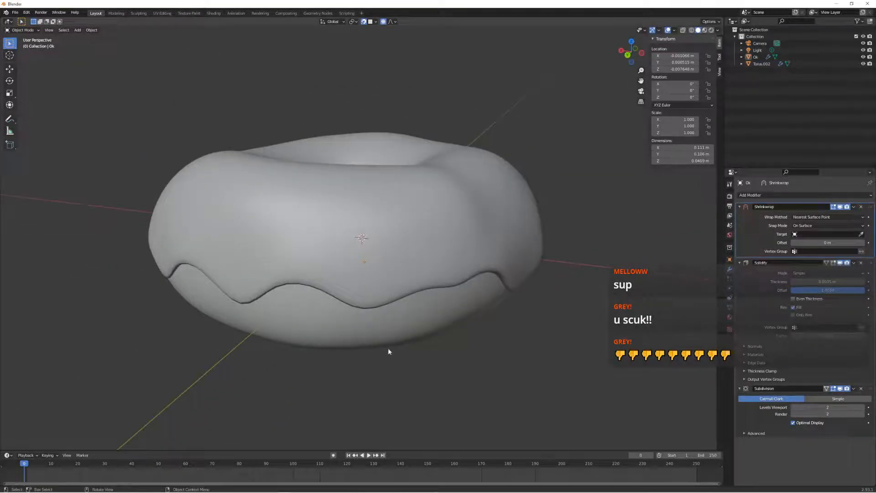
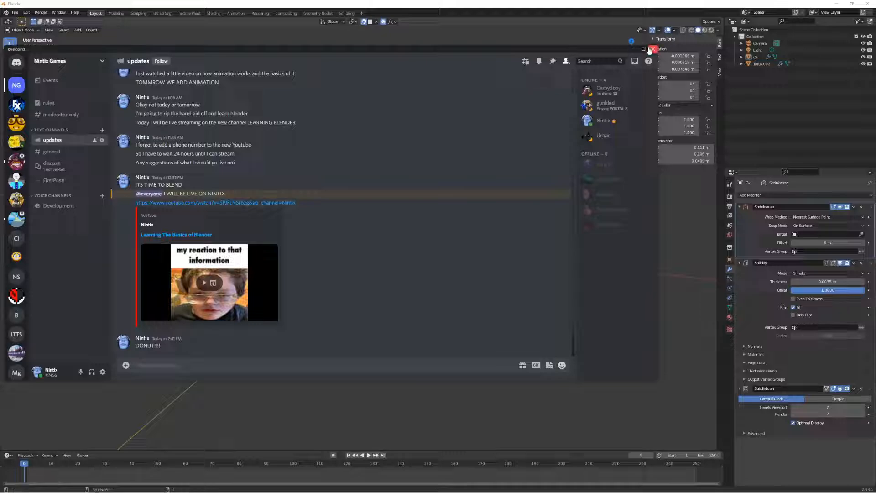
Close the Discord window to return to the donut model in Blender
click(653, 49)
key(super)
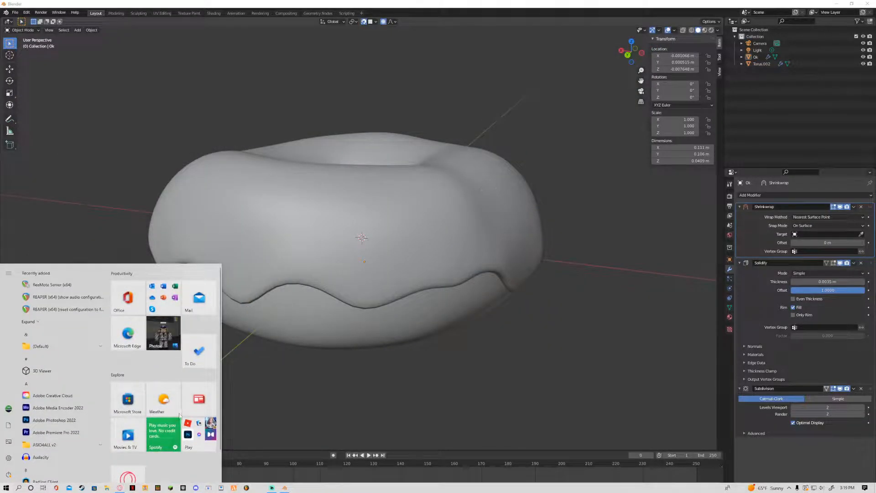
key(super)
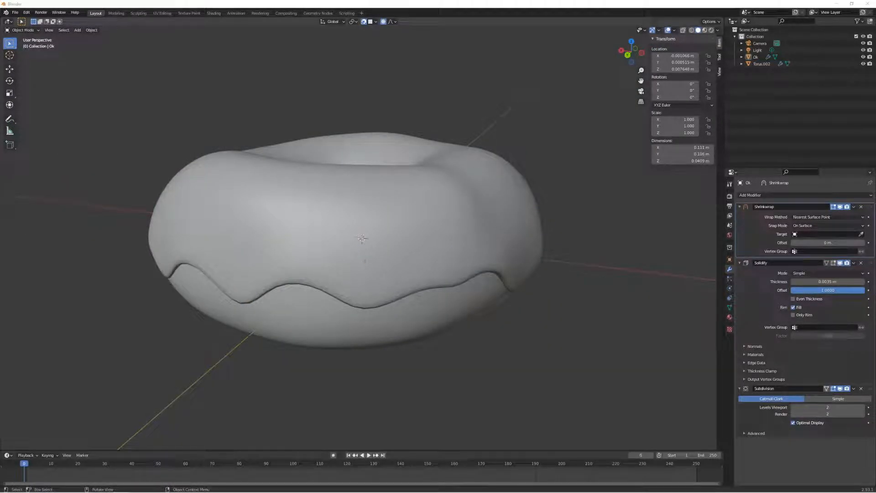
Examine the donut's underside and the icing's inner drip around the hole, selecting the icing
middle_drag(146, 324, 270, 282)
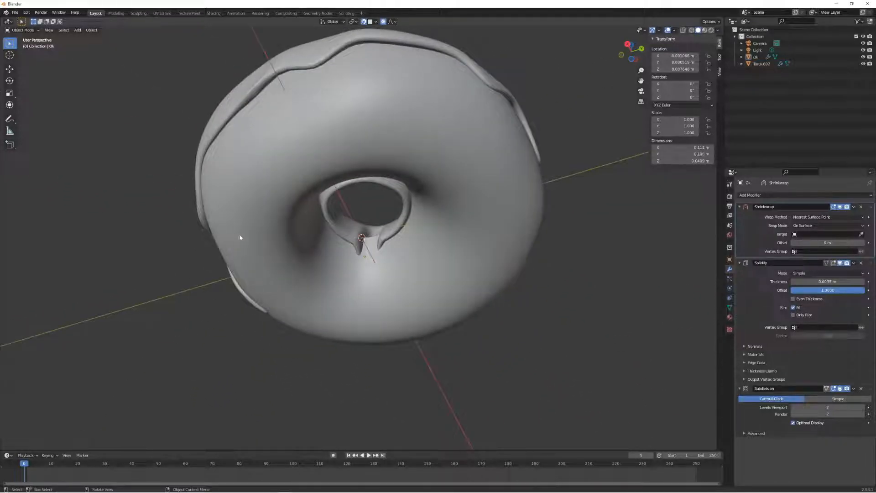
scroll(240, 238, up, 7)
middle_drag(249, 238, 410, 163)
scroll(400, 219, down, 5)
scroll(398, 218, up, 6)
click(409, 163)
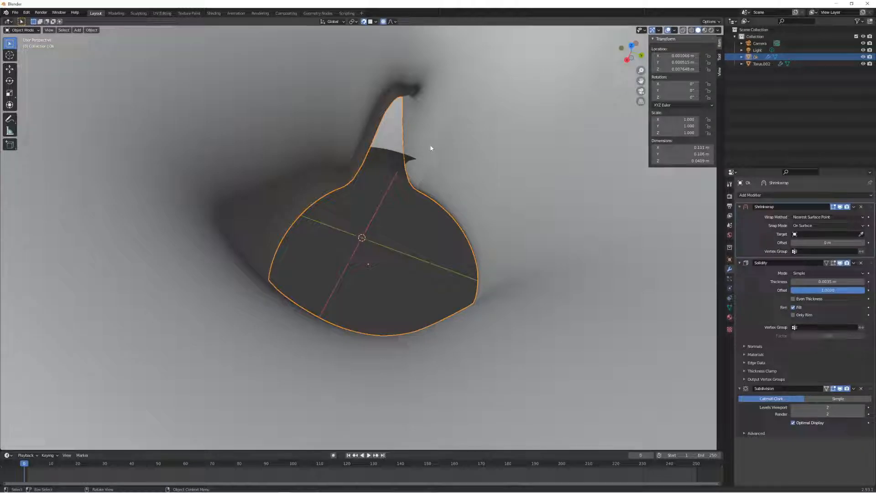
scroll(312, 194, down, 4)
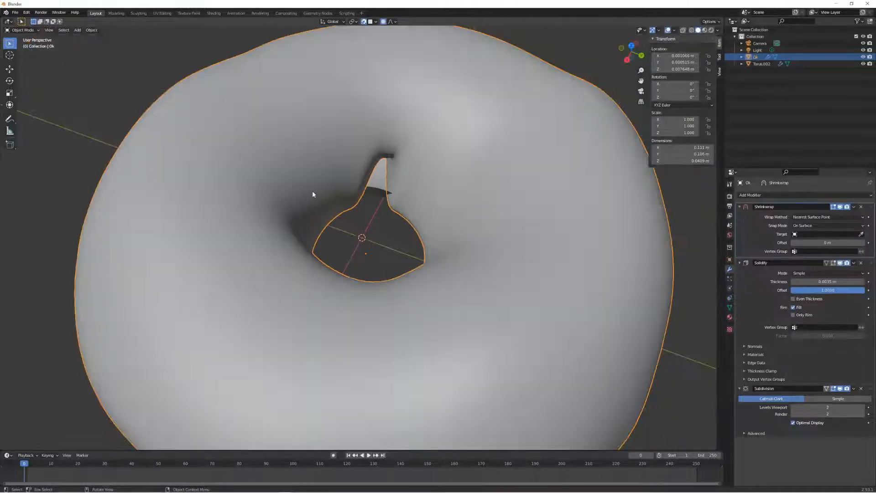
Inspect the icing's mesh around the hole in Edit Mode, and review the whole donut in Object Mode
click(22, 30)
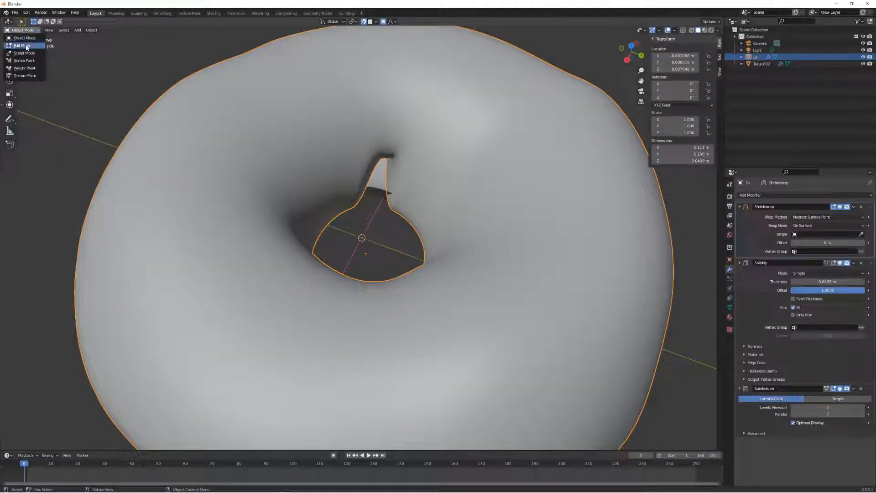
click(19, 39)
scroll(365, 107, up, 4)
middle_drag(381, 111, 377, 141)
scroll(377, 141, down, 5)
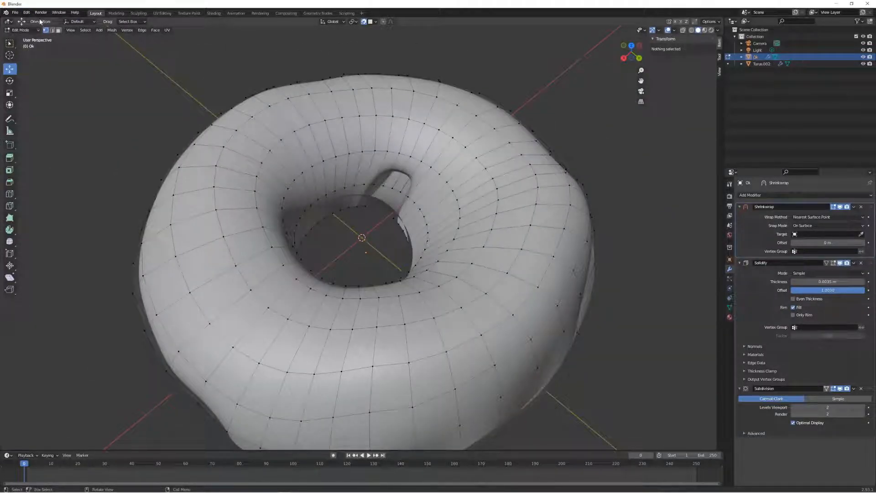
click(25, 30)
click(23, 38)
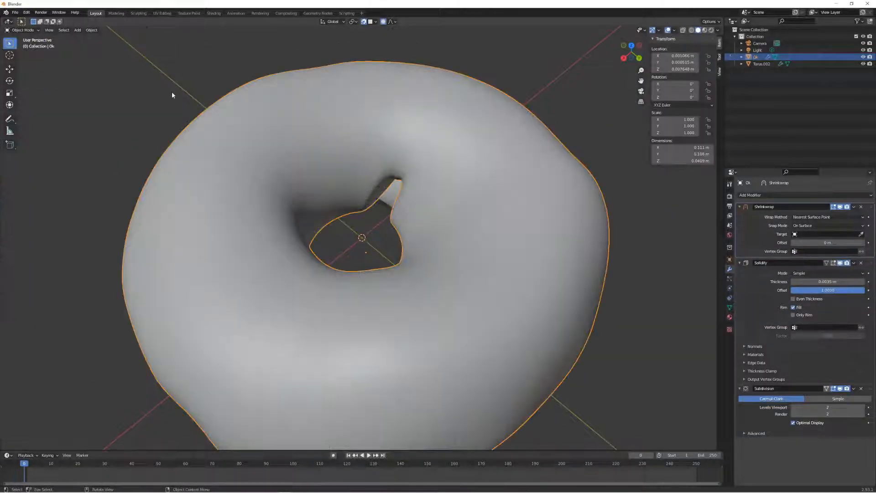
middle_drag(109, 109, 244, 122)
scroll(162, 92, up, 4)
scroll(243, 104, up, 4)
scroll(264, 139, down, 8)
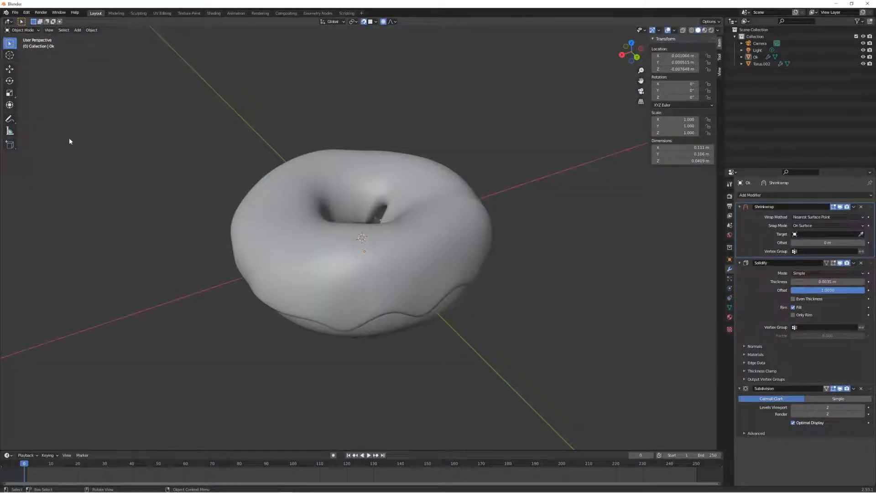
Select the icing and examine its wavy lower edge and drip from the side in Object Mode
middle_drag(223, 352, 135, 258)
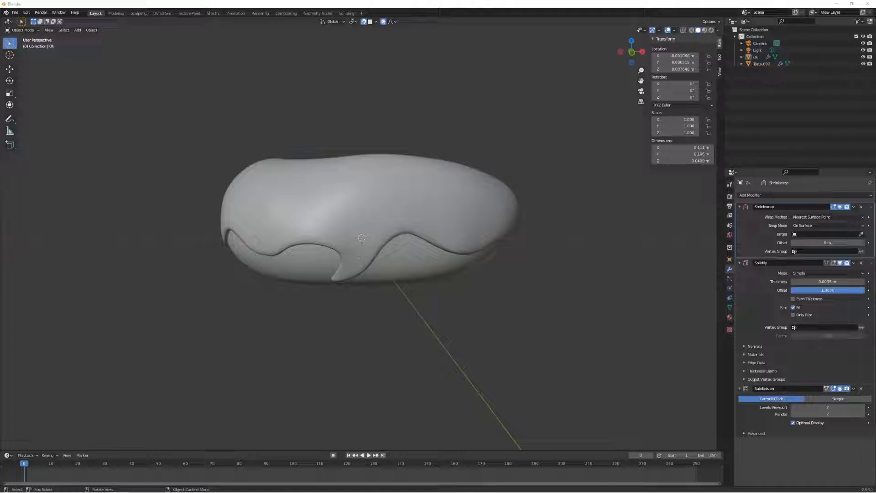
click(311, 230)
middle_drag(311, 230, 255, 238)
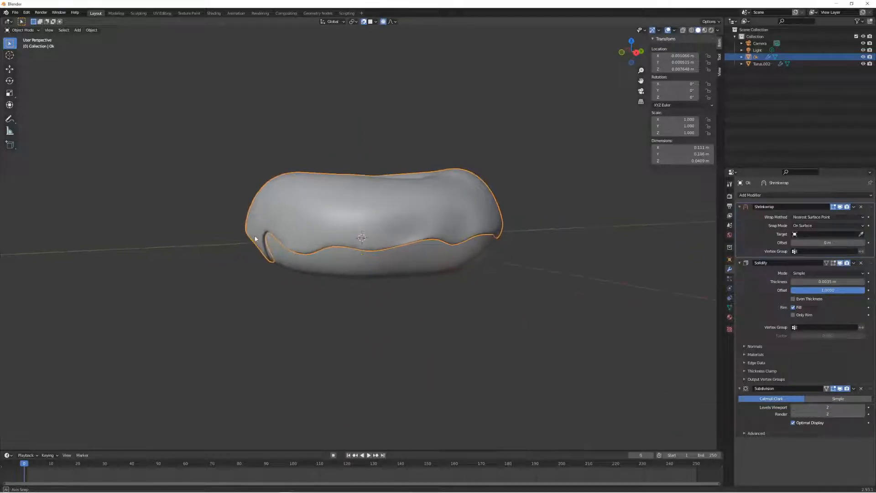
scroll(250, 232, up, 5)
click(7, 30)
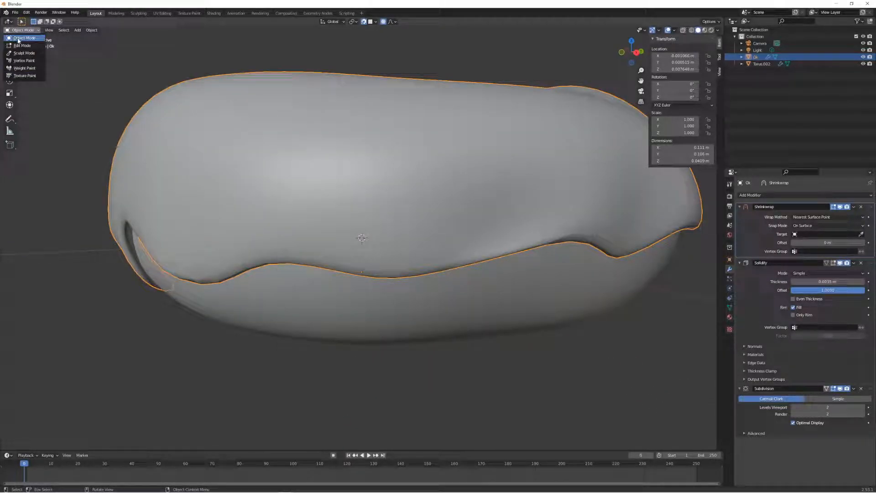
click(19, 40)
scroll(94, 127, down, 3)
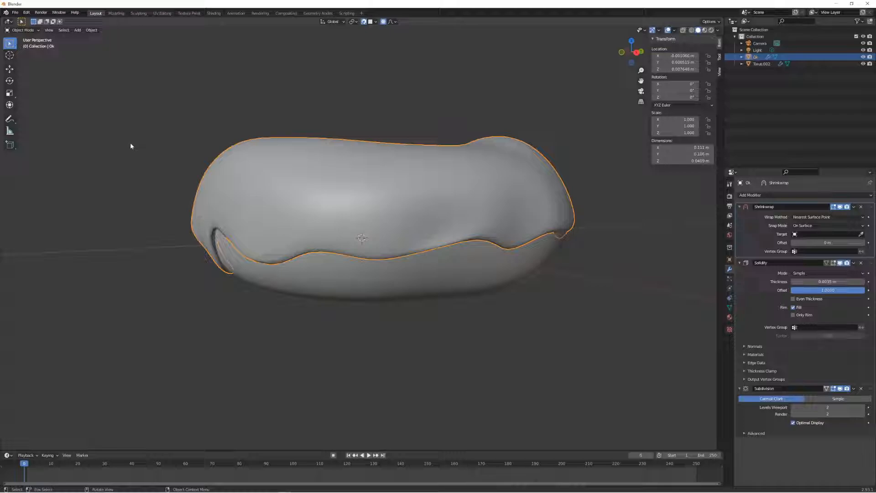
Try the Shrinkwrap modifier with On Surface snapping and Torus.002 as its target, inspect the icing, and clear the target
click(798, 225)
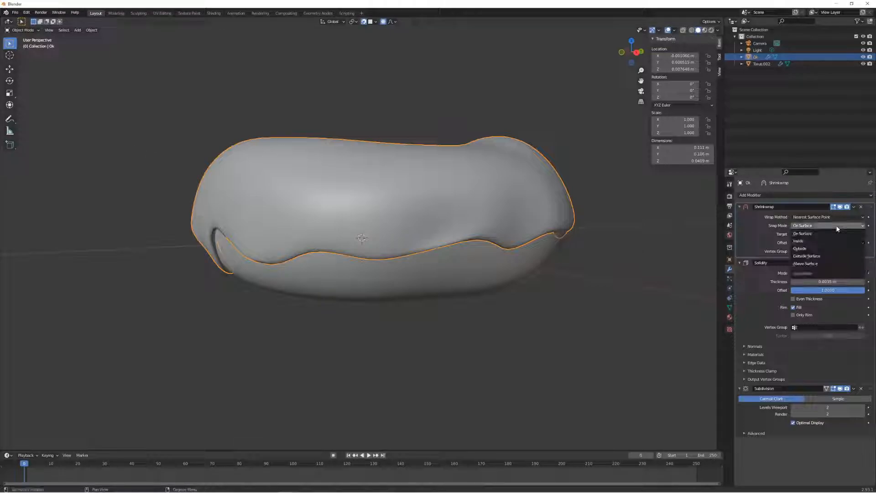
click(831, 232)
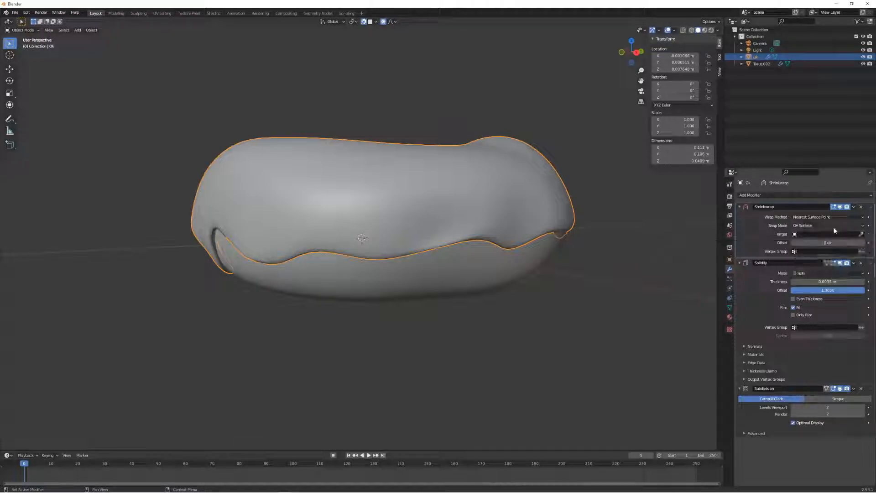
click(826, 233)
click(827, 243)
middle_drag(707, 200, 27, 220)
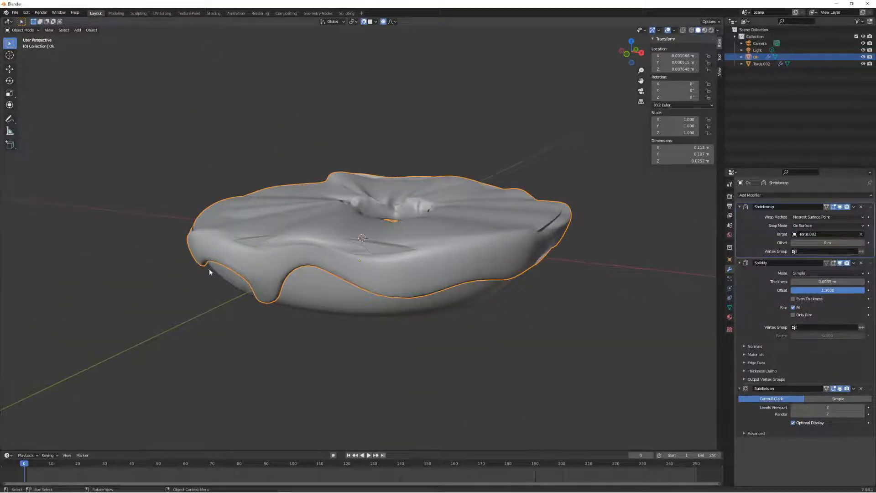
click(860, 234)
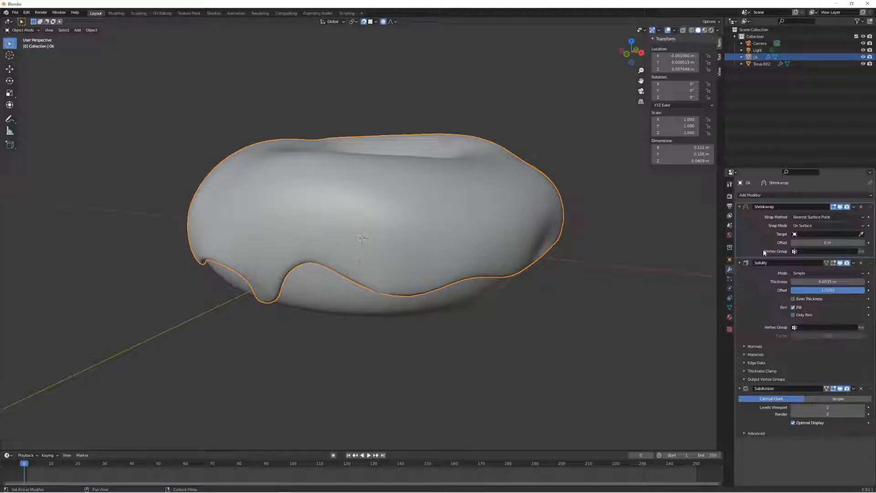
Try to apply the icing's Shrinkwrap modifier without a target
key(ctrl+a)
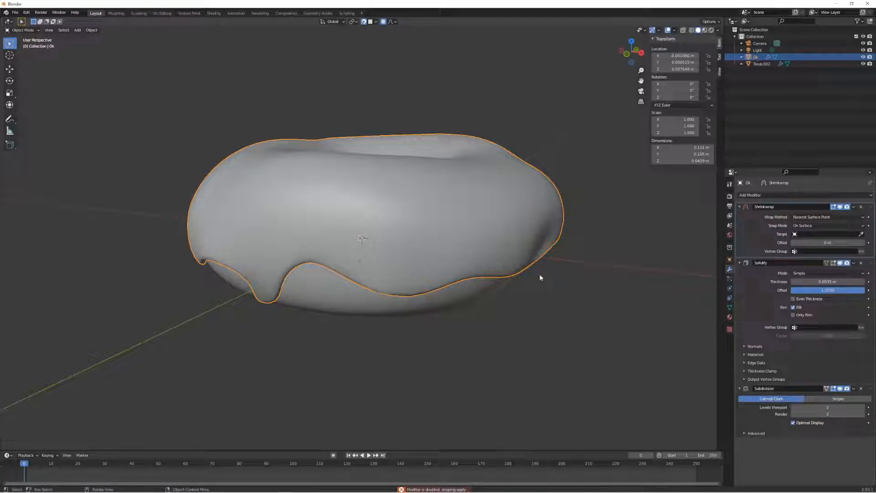
click(756, 313)
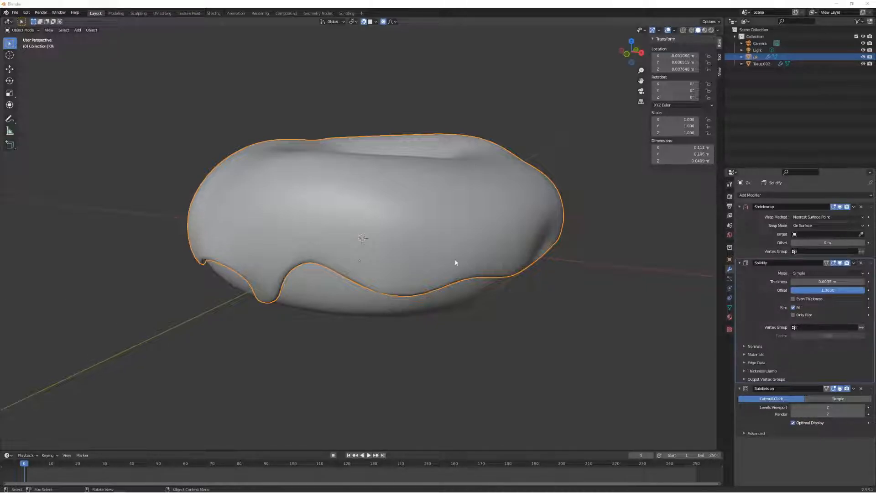
click(866, 206)
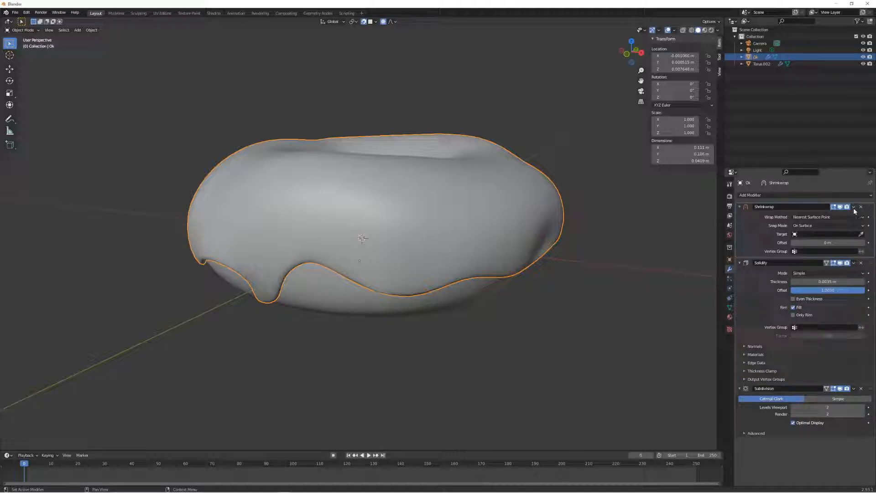
click(854, 207)
click(849, 213)
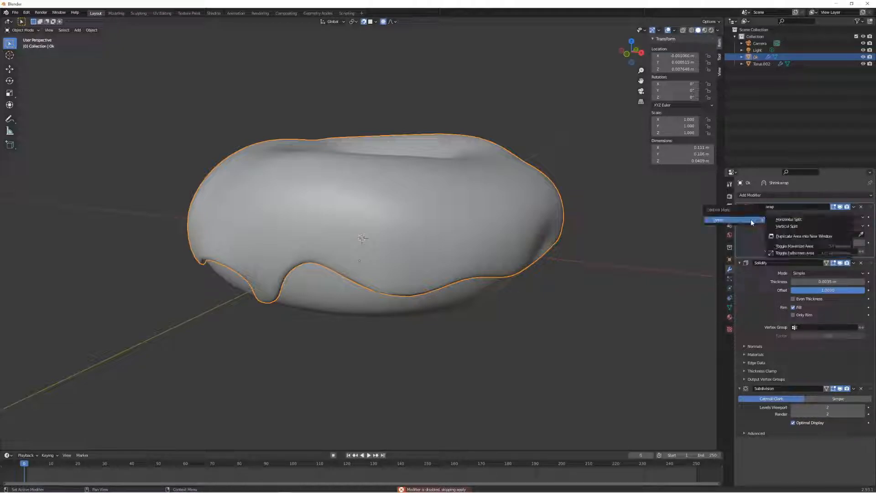
click(768, 294)
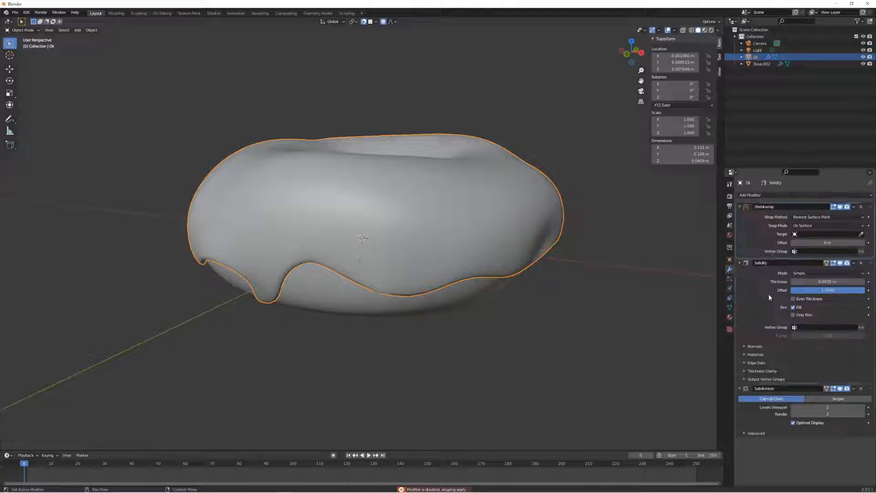
Apply the icing's Solidify and Subdivision modifiers and remove its Shrinkwrap modifier
click(853, 263)
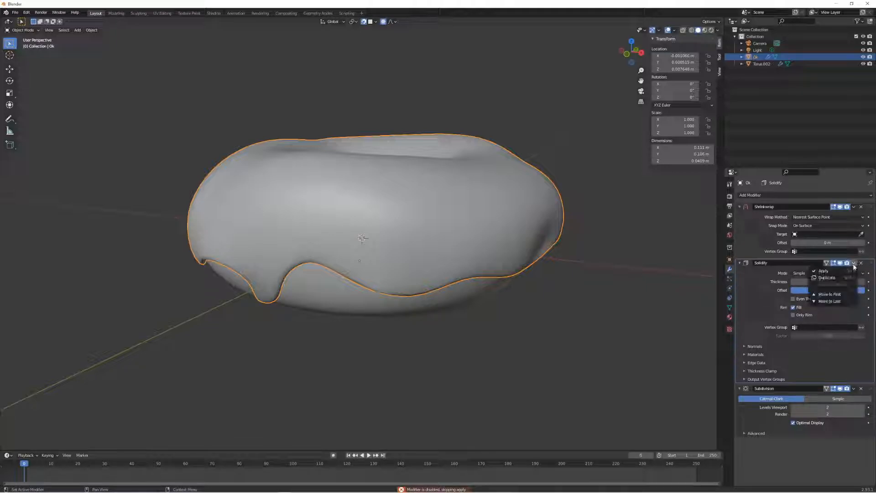
click(848, 272)
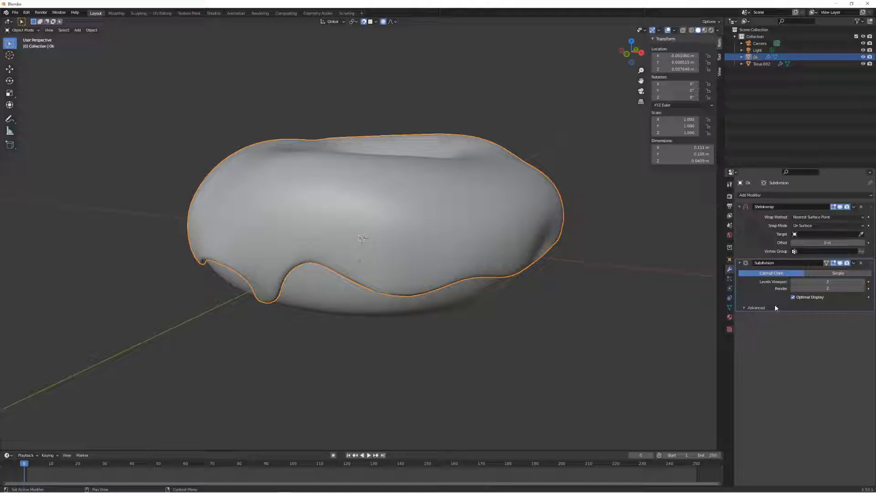
click(747, 307)
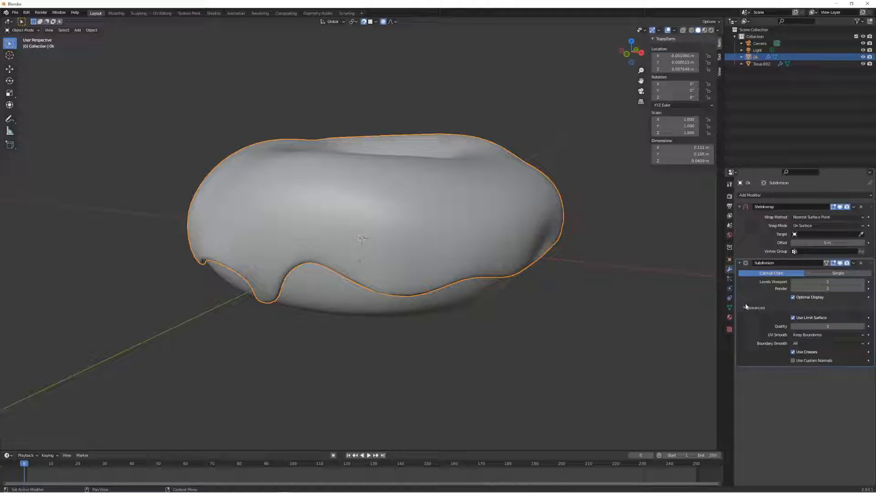
click(746, 307)
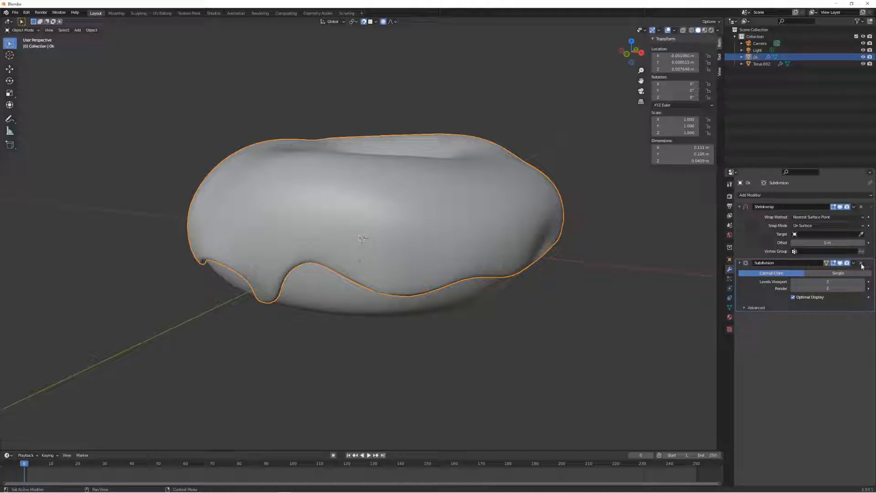
click(854, 263)
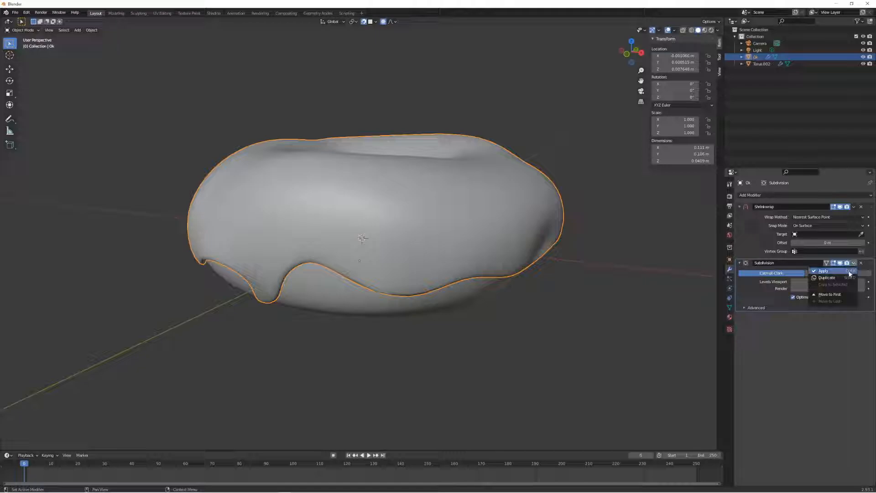
click(821, 270)
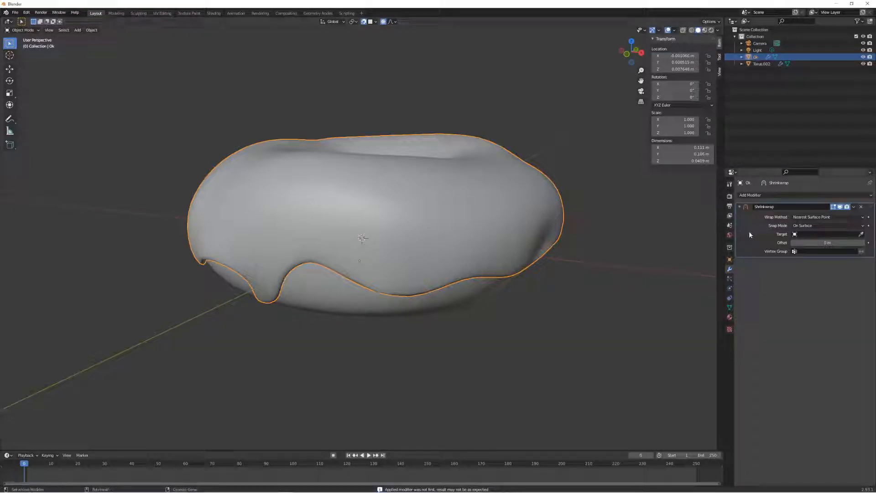
click(861, 207)
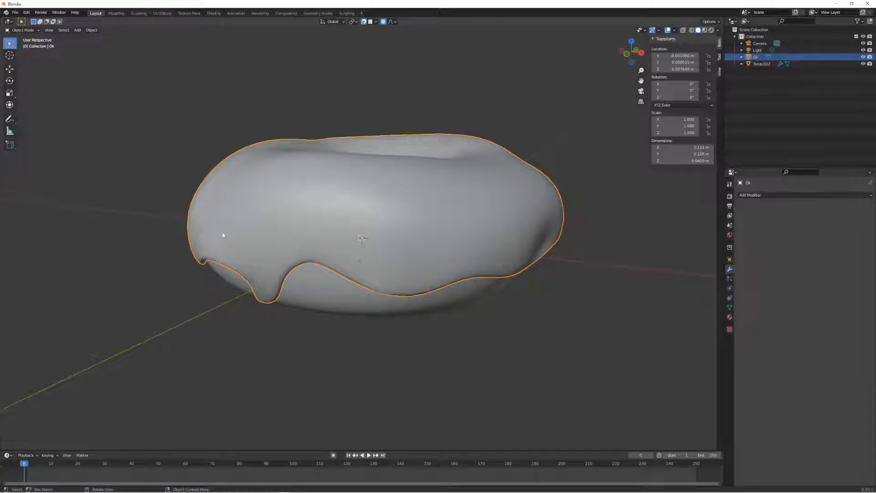
Open the Sculpting workspace for the icing and bring its drip into close view
click(138, 14)
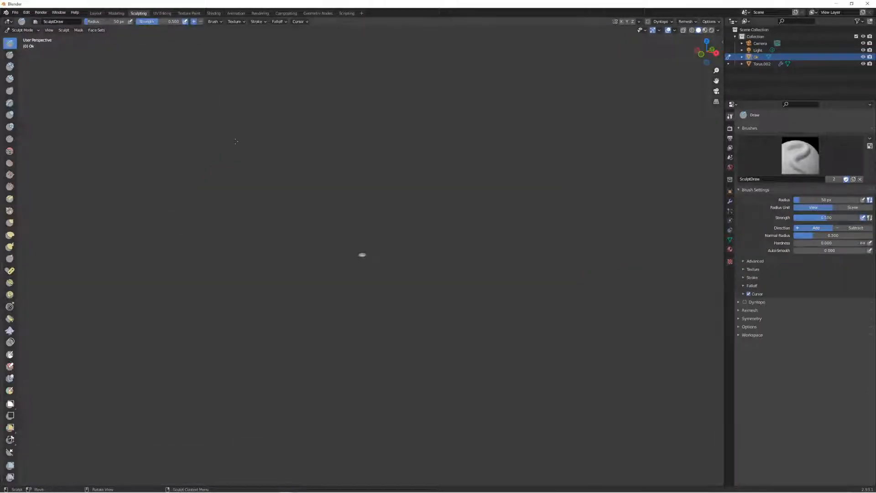
scroll(302, 199, up, 18)
middle_drag(293, 208, 348, 287)
scroll(369, 293, up, 5)
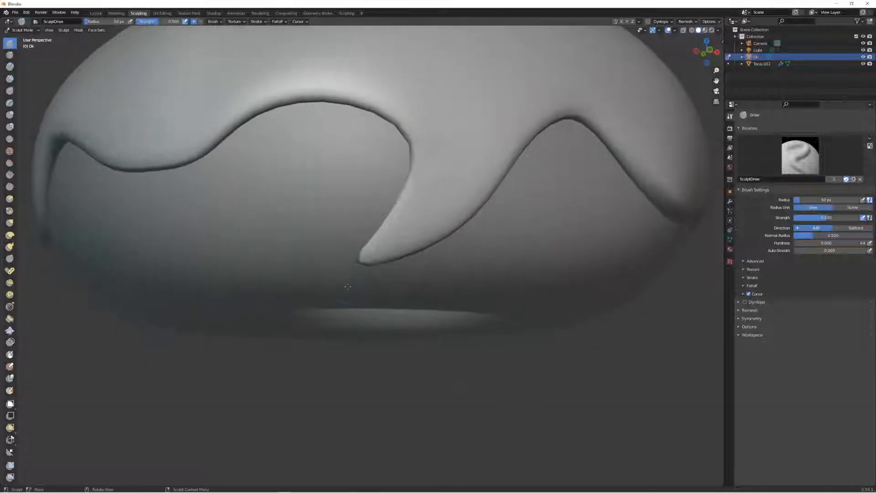
Leave Sculpt Mode for Object Mode and look over the whole icing
key(ctrl+Tab)
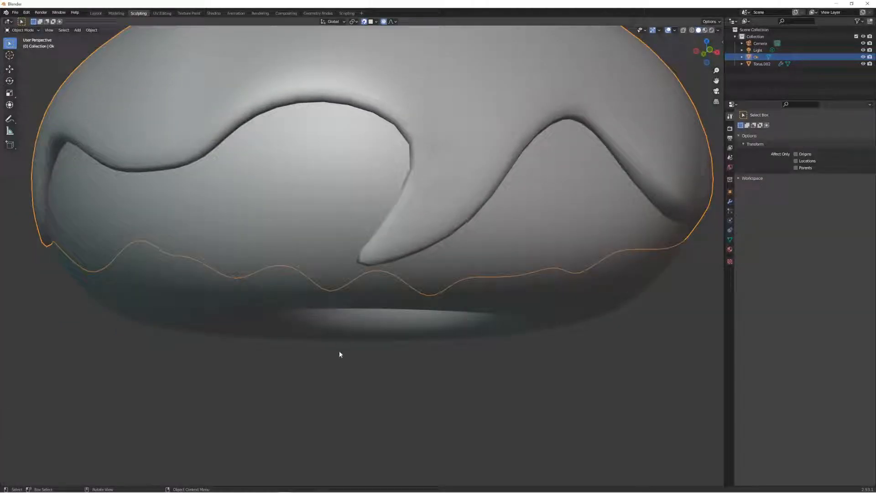
mouse_move(338, 351)
middle_down()
mouse_move(331, 411)
mouse_move(327, 368)
mouse_move(220, 391)
mouse_move(283, 379)
mouse_move(326, 382)
mouse_move(319, 397)
mouse_move(308, 384)
mouse_move(361, 336)
middle_up()
scroll(325, 383, down, 4)
click(278, 404)
click(364, 248)
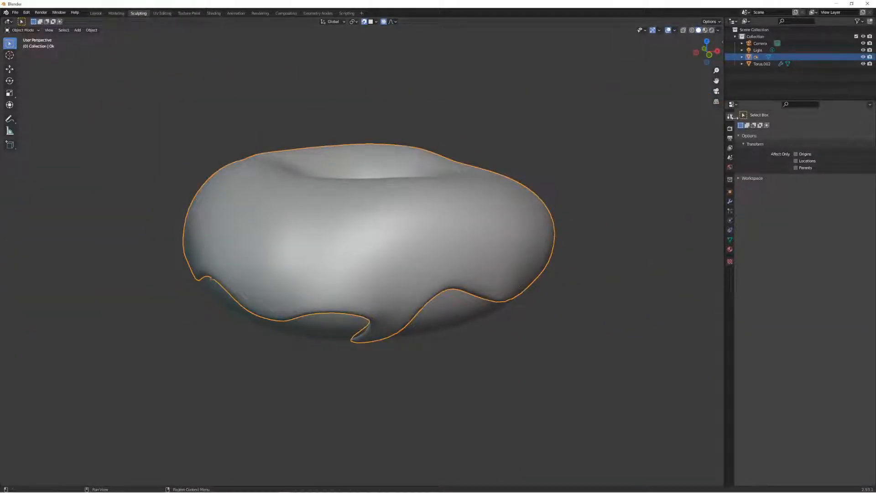
click(750, 144)
click(742, 137)
click(742, 137)
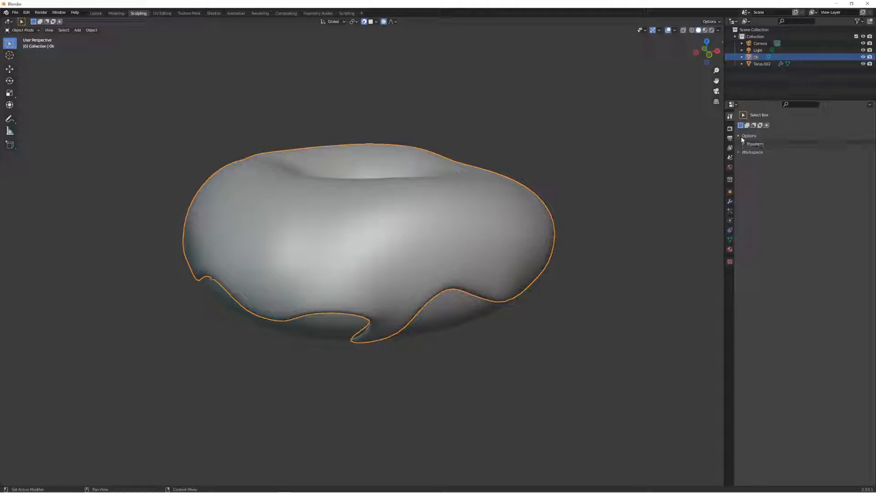
Put the icing back into Sculpt Mode with the Draw brush
click(137, 14)
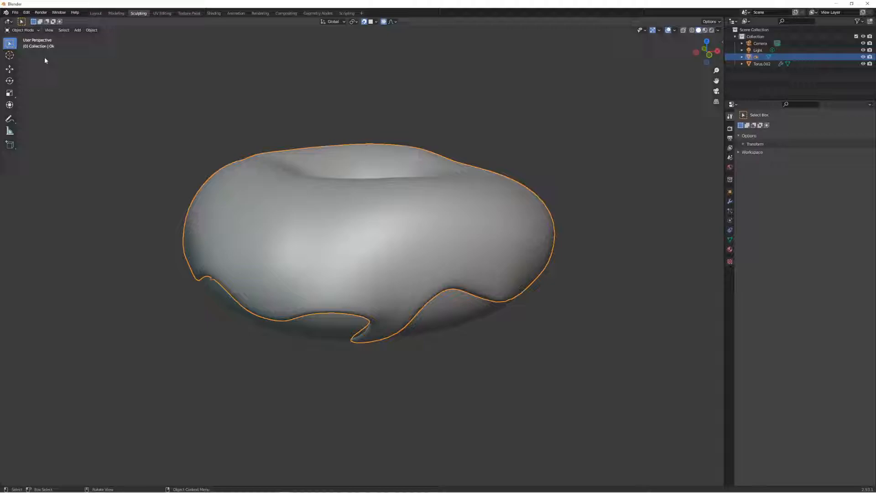
click(30, 37)
click(22, 30)
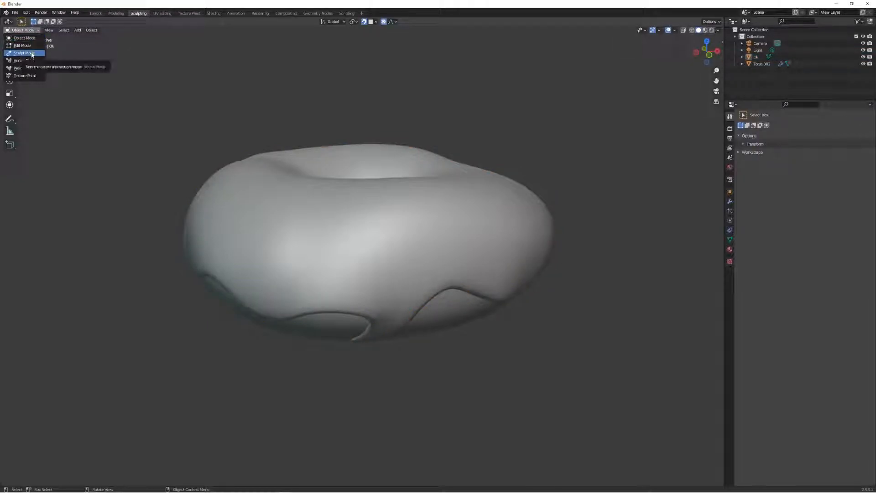
click(26, 53)
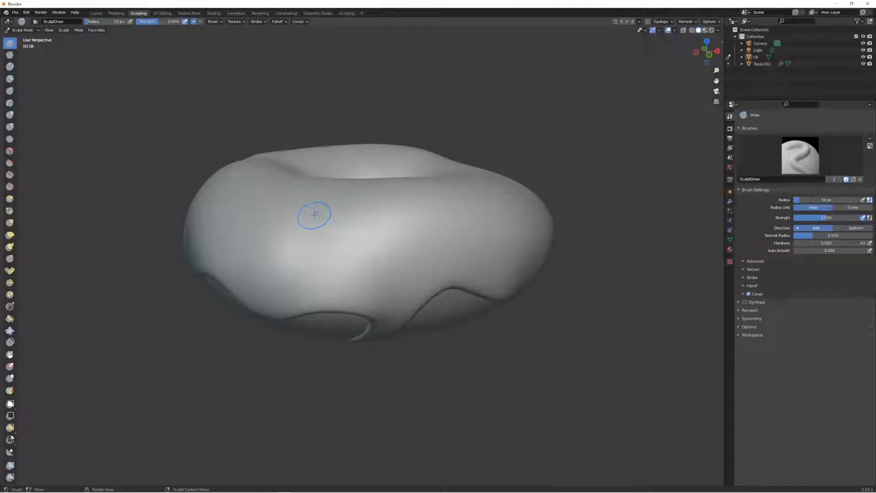
Try a Draw brush stroke across the upper outer side of the icing and inspect the lower edge
mouse_move(314, 214)
middle_down()
mouse_move(273, 274)
mouse_move(199, 233)
mouse_move(291, 225)
mouse_move(291, 197)
mouse_move(291, 238)
middle_up()
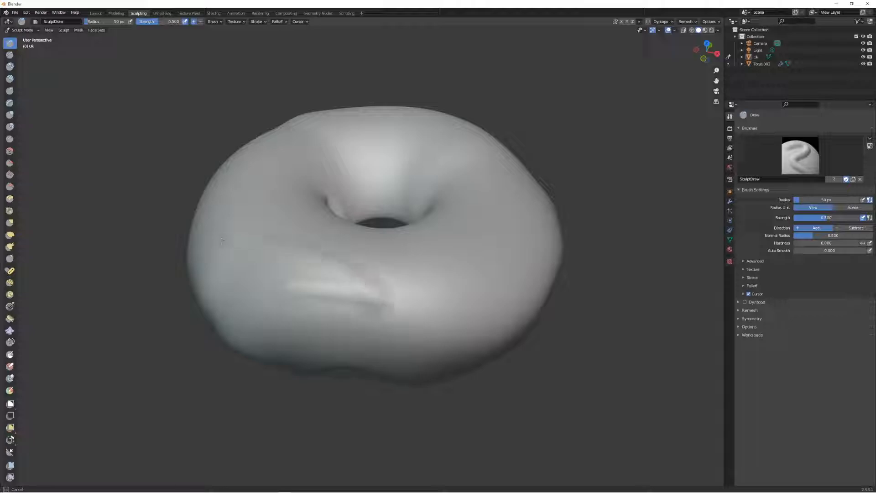
mouse_move(221, 240)
mouse_down()
mouse_move(314, 303)
mouse_move(350, 285)
mouse_up()
mouse_move(357, 280)
middle_down()
mouse_move(423, 248)
mouse_move(371, 227)
mouse_move(375, 204)
middle_up()
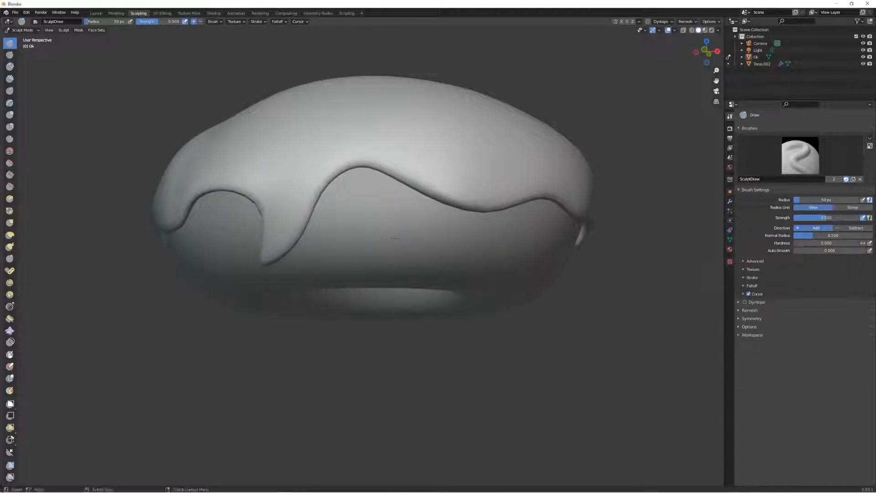
mouse_move(410, 230)
middle_down()
mouse_move(427, 214)
mouse_move(392, 229)
middle_up()
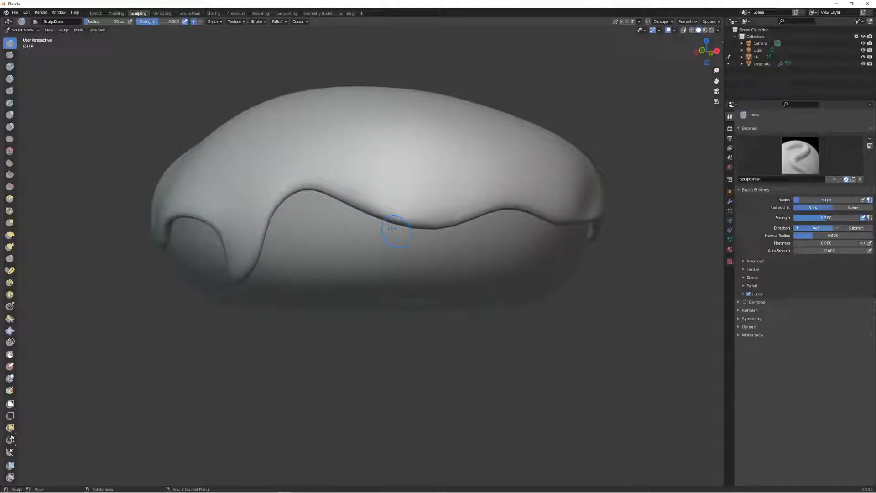
click(10, 55)
scroll(310, 246, down, 3)
mouse_move(311, 231)
middle_down()
mouse_move(323, 260)
mouse_move(301, 261)
mouse_move(385, 269)
mouse_move(379, 253)
mouse_move(321, 242)
middle_up()
scroll(324, 260, up, 4)
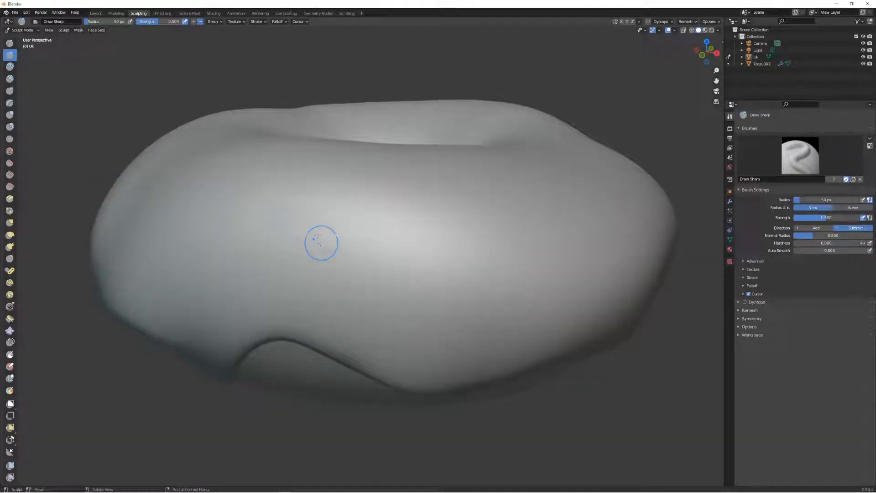
click(9, 43)
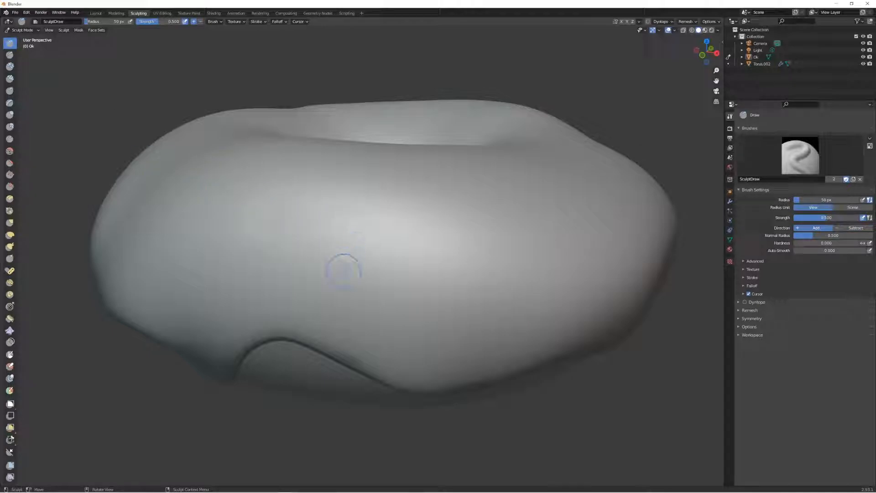
Reshape the slope of the icing's lower edge beside the middle arch with Grab brush strokes, enlarging the brush radius to 169 px
middle_drag(343, 272, 381, 245)
key(g)
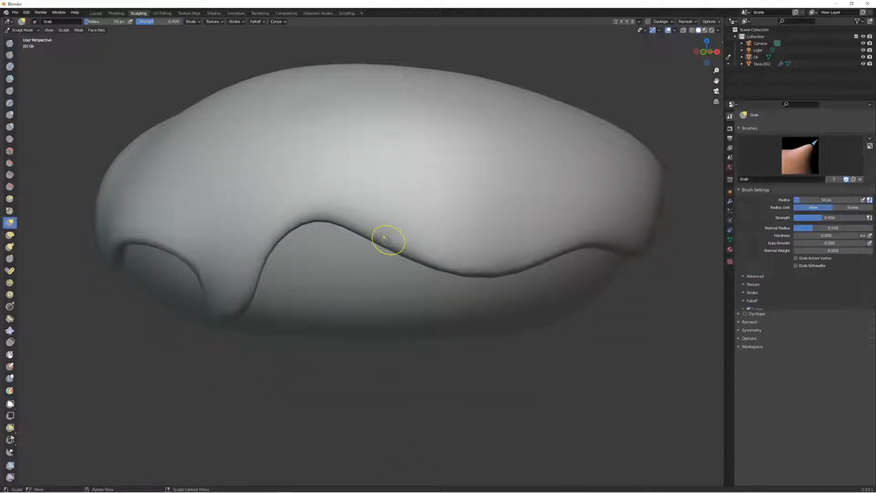
drag(378, 247, 379, 258)
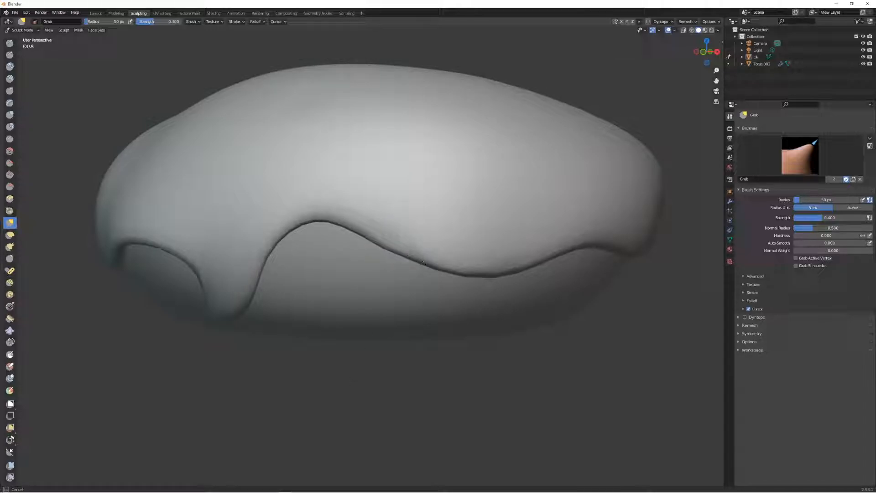
mouse_move(303, 254)
middle_down()
mouse_move(339, 257)
mouse_move(306, 268)
middle_up()
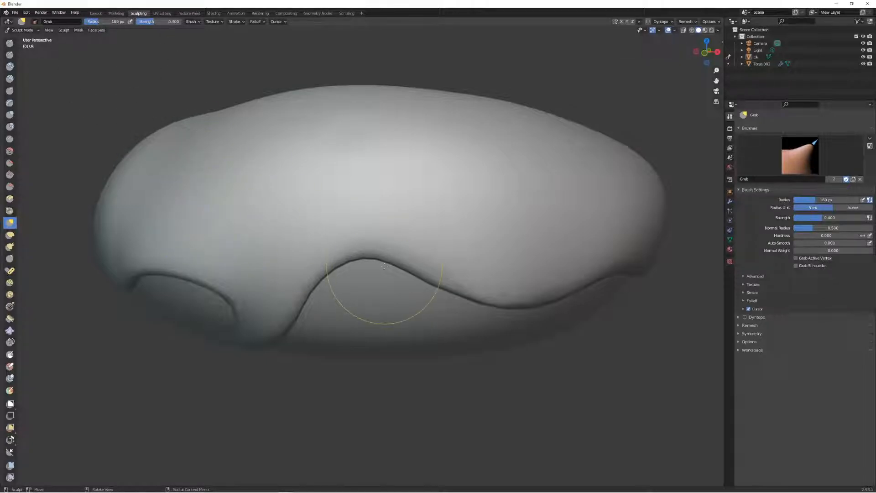
drag(408, 262, 435, 303)
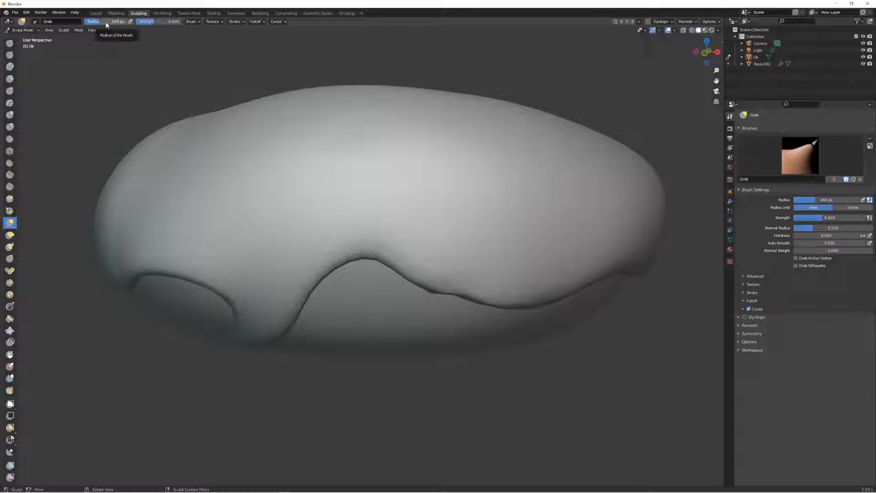
drag(431, 284, 440, 249)
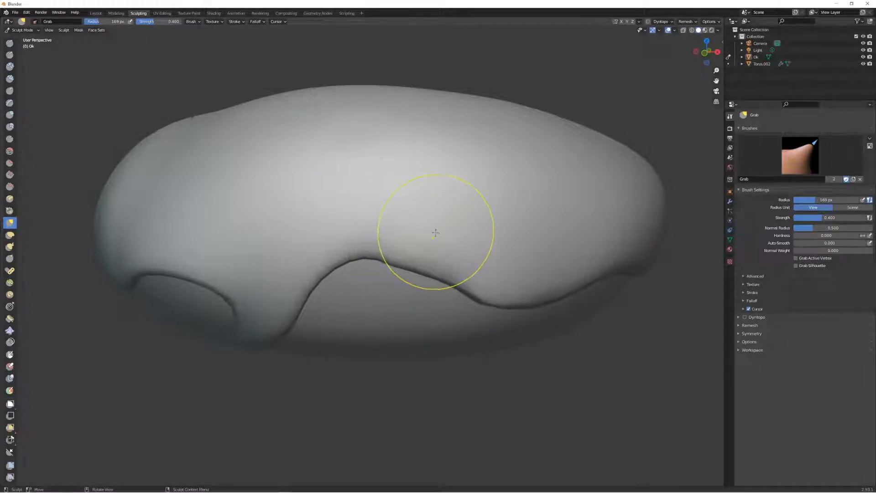
Set the Grab brush radius to 249 px and pull the shallow wave beside the arch down into a wider, deeper drip
middle_drag(435, 233, 417, 225)
key(f)
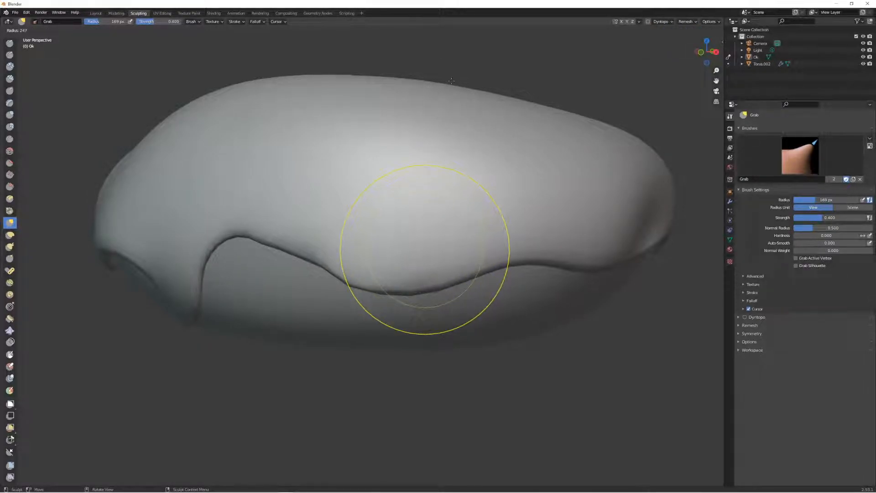
click(508, 243)
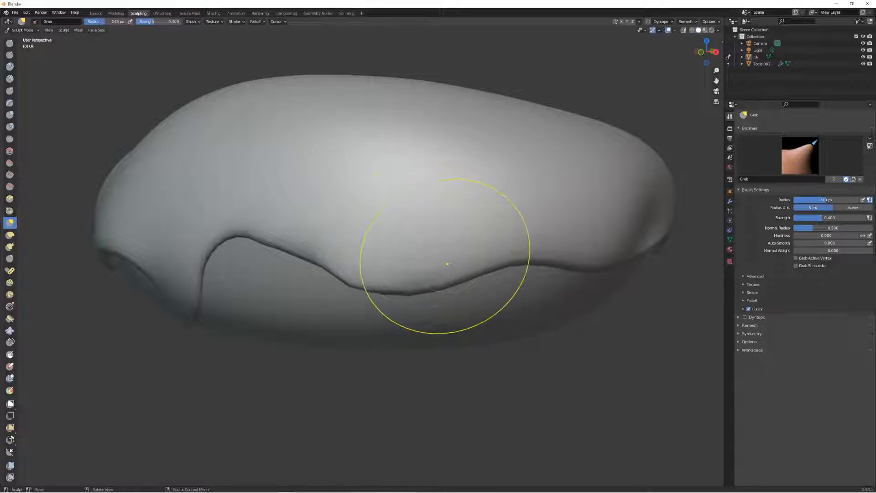
drag(365, 268, 407, 336)
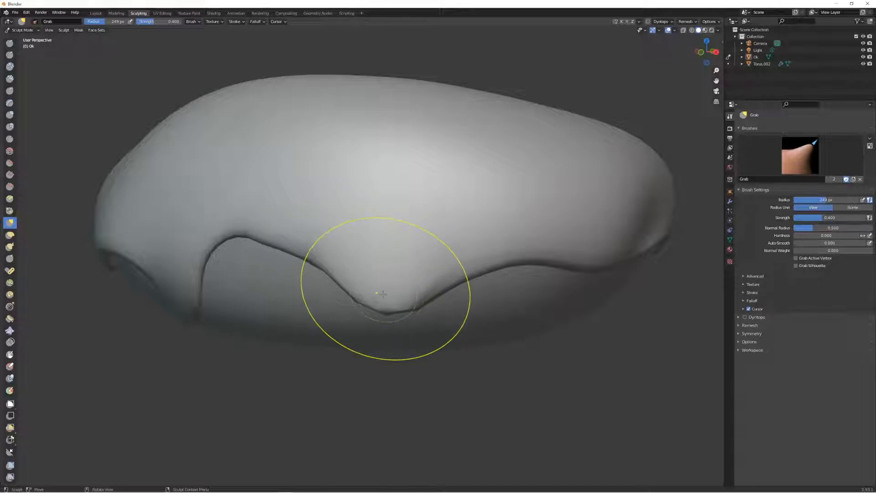
drag(418, 281, 446, 307)
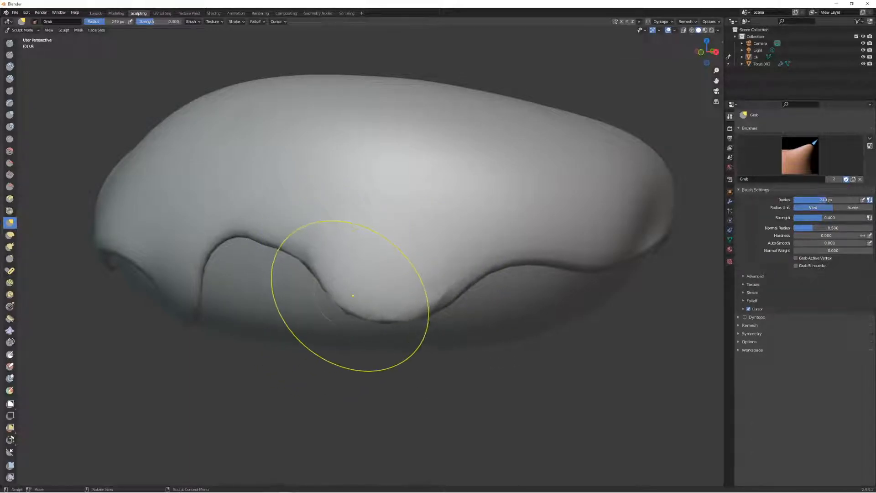
Pull the crest of the arch beside the slanted drip down into a new rounded lobe with the Grab brush
middle_drag(351, 274, 399, 272)
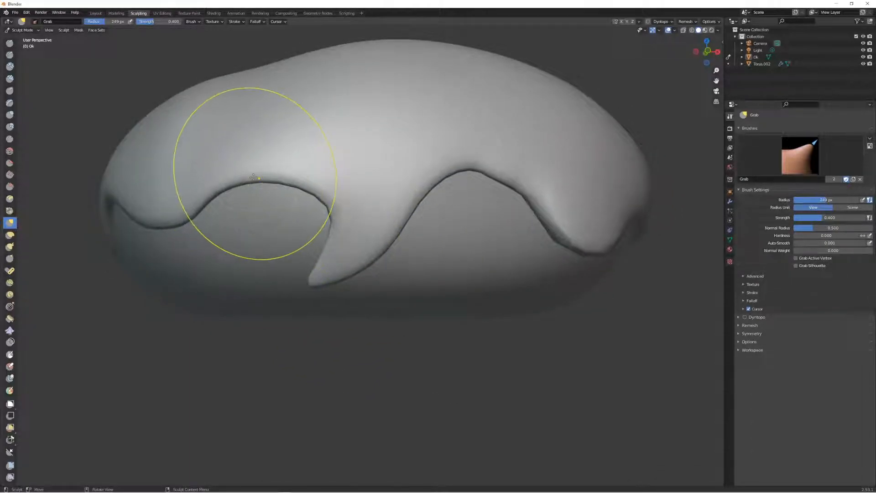
mouse_move(254, 167)
mouse_down()
mouse_move(266, 233)
mouse_move(266, 322)
mouse_up()
drag(322, 264, 323, 274)
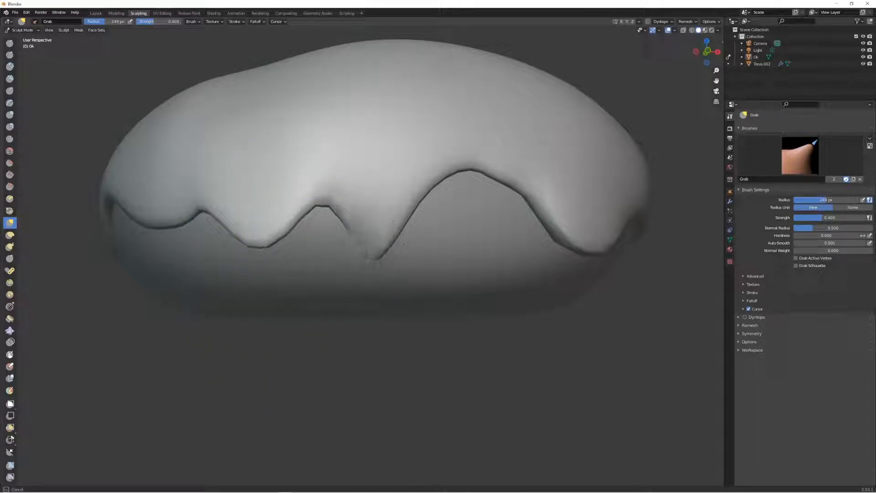
Try to stretch the slanted drip lower and wider with repeated Grab strokes around its tip
drag(393, 221, 386, 222)
drag(380, 217, 354, 268)
mouse_move(364, 261)
mouse_down()
mouse_move(367, 286)
mouse_move(348, 285)
mouse_move(405, 252)
mouse_move(388, 266)
mouse_up()
mouse_move(394, 251)
mouse_down()
mouse_move(395, 269)
mouse_move(357, 282)
mouse_up()
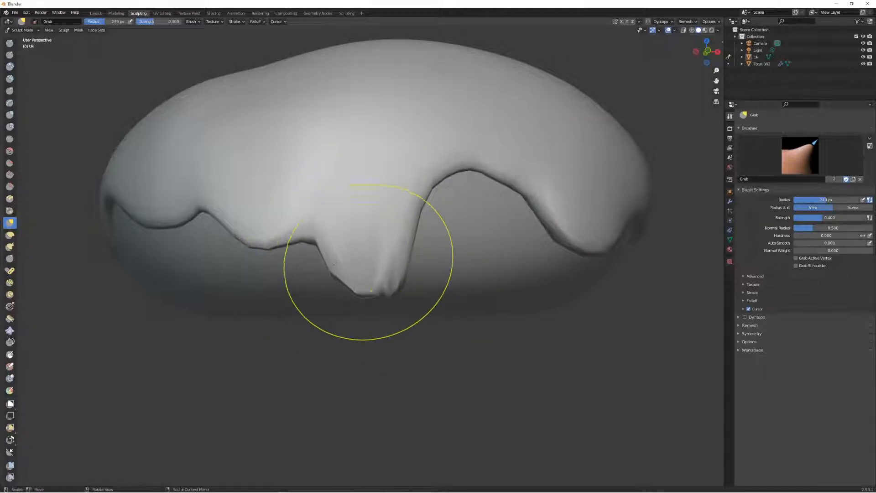
mouse_move(368, 264)
middle_down()
mouse_move(287, 274)
mouse_move(361, 270)
middle_up()
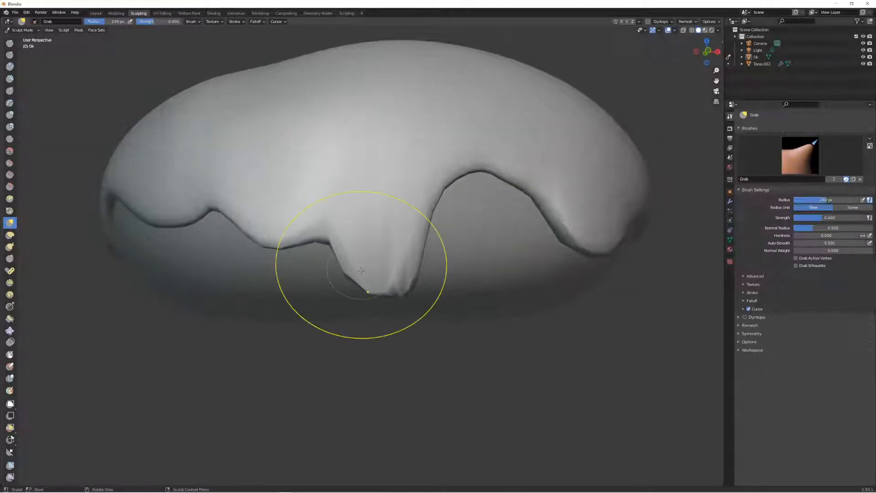
Undo the latest Grab strokes on the stretched drip, stepping back through its earlier shapes
key(ctrl+z)
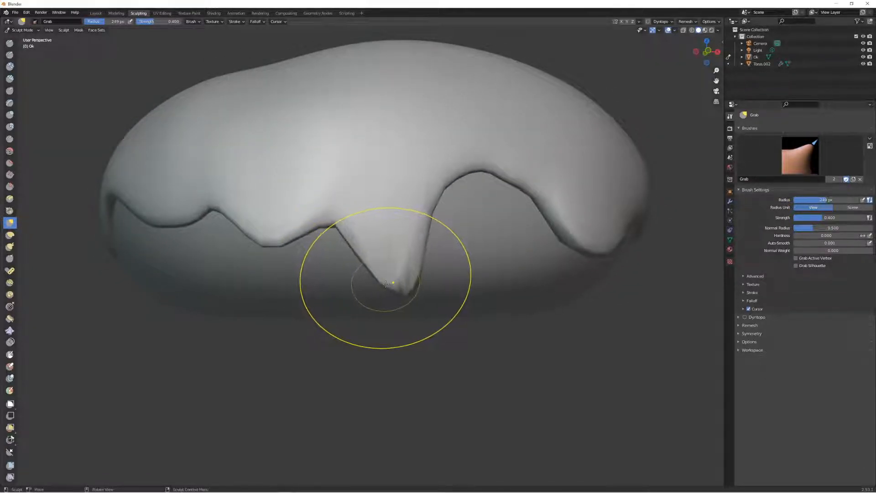
key(ctrl+z)
key(ctrl+shift+z)
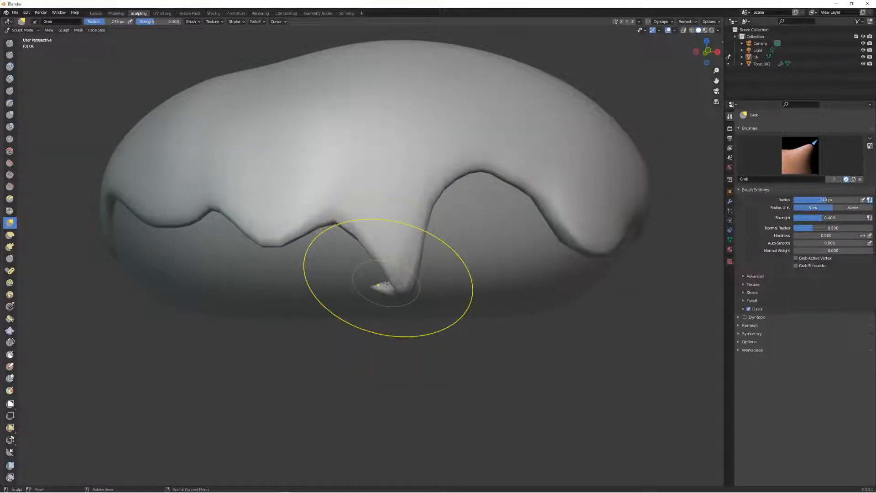
key(ctrl+z)
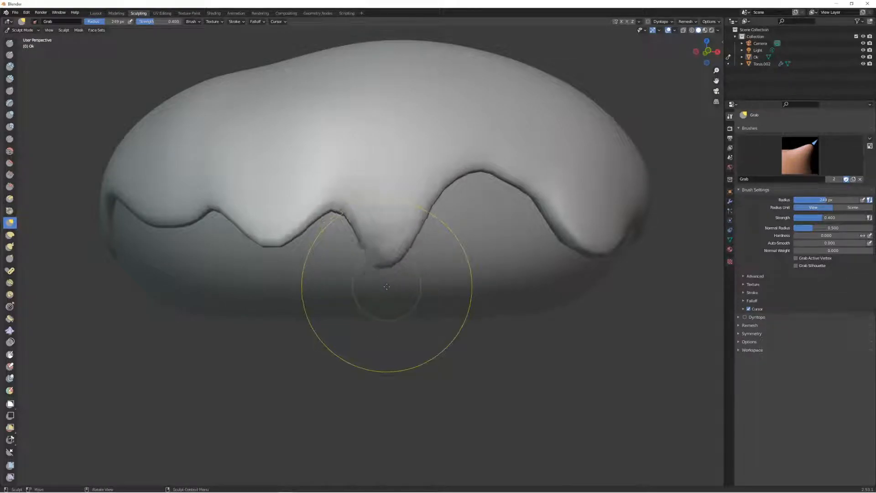
key(ctrl+z)
Raise the Grab brush strength to 1.000 and pull the flat stretch of icing edge down into a broad drip
middle_drag(386, 292, 342, 298)
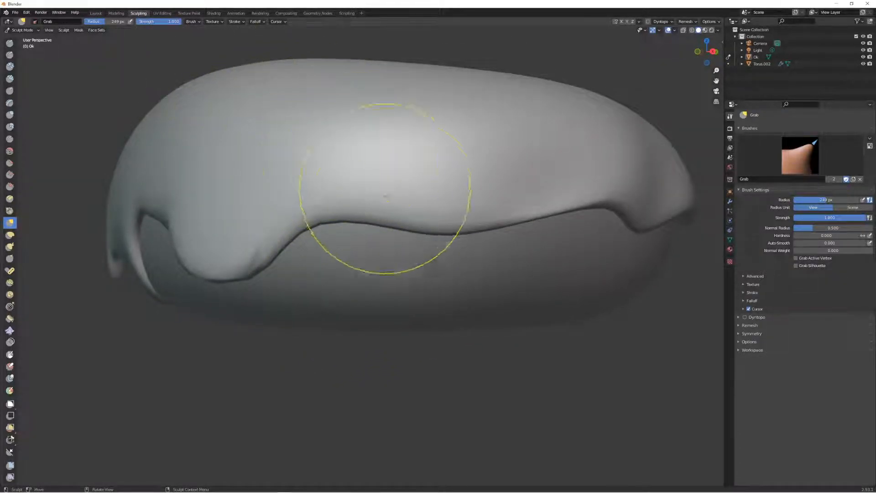
mouse_move(404, 228)
mouse_down()
mouse_move(406, 268)
mouse_move(476, 248)
mouse_up()
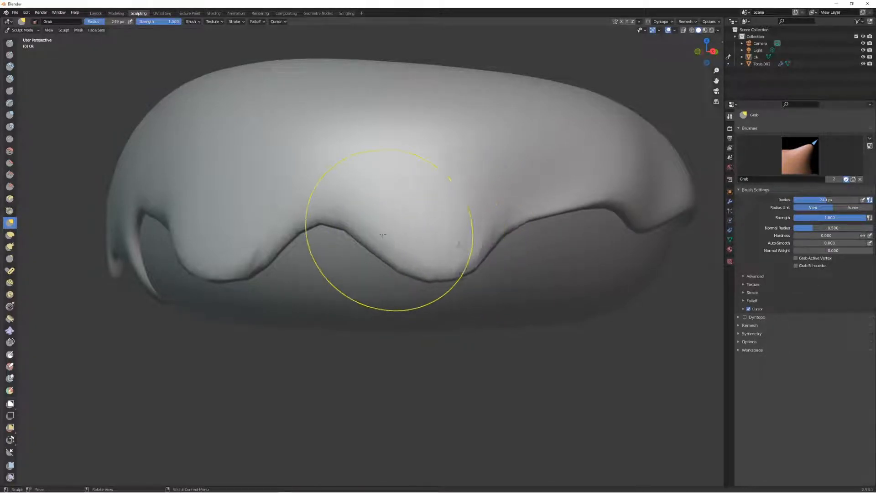
drag(382, 236, 360, 248)
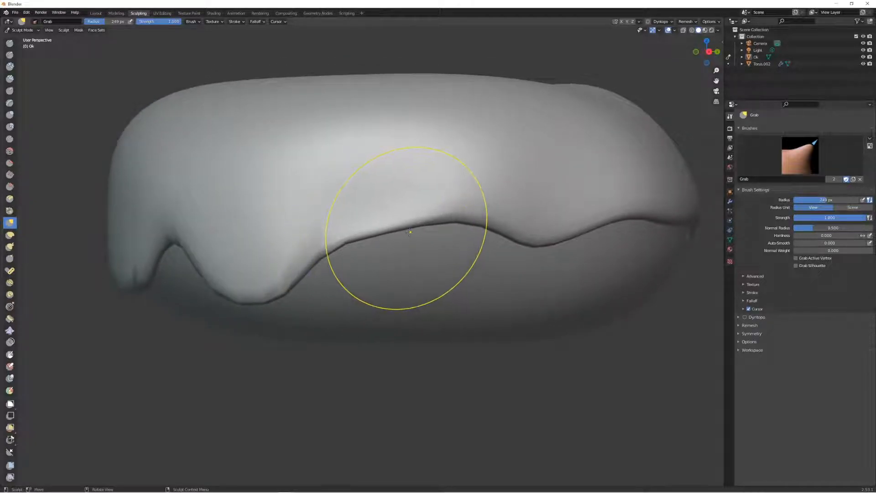
Lengthen the new broad drip from a low viewpoint by grabbing its tip and side downward
middle_drag(401, 225, 411, 195)
drag(420, 136, 413, 146)
drag(414, 155, 415, 178)
drag(452, 156, 459, 167)
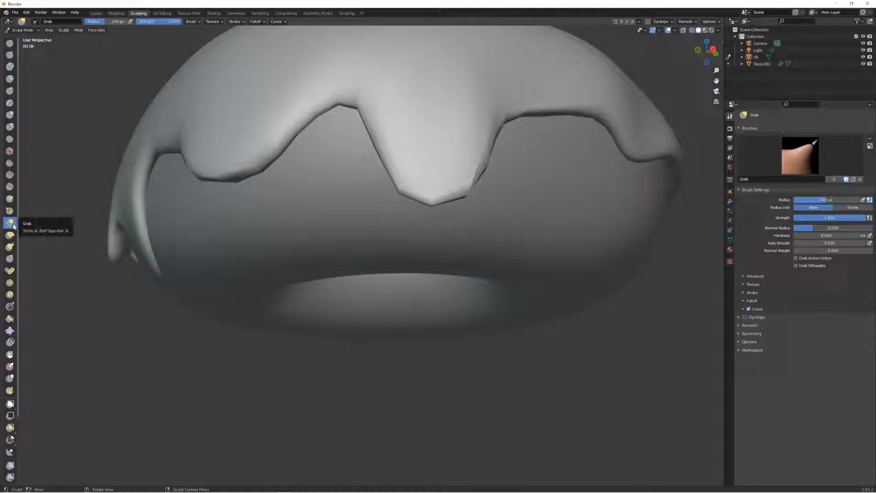
Try the Smooth brush at 0.700 strength on the rounded drip and neighbouring arch, and undo those strokes
click(9, 151)
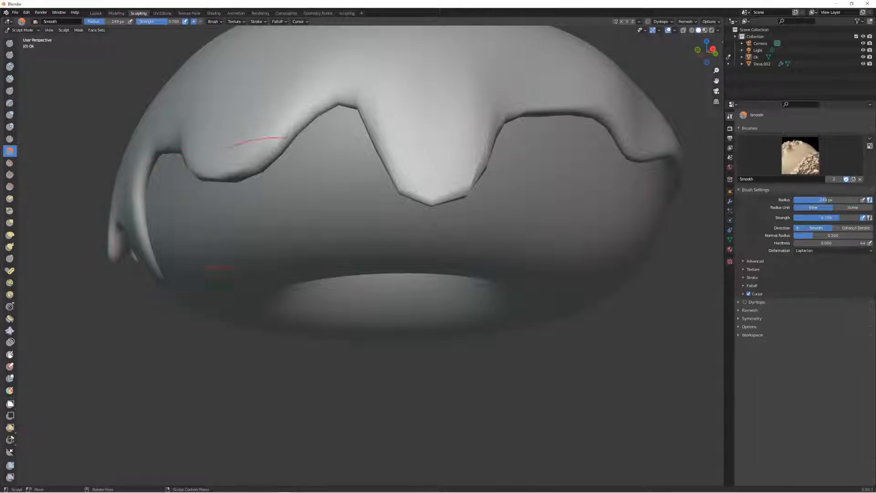
mouse_move(257, 147)
mouse_down()
mouse_move(229, 153)
mouse_move(335, 110)
mouse_up()
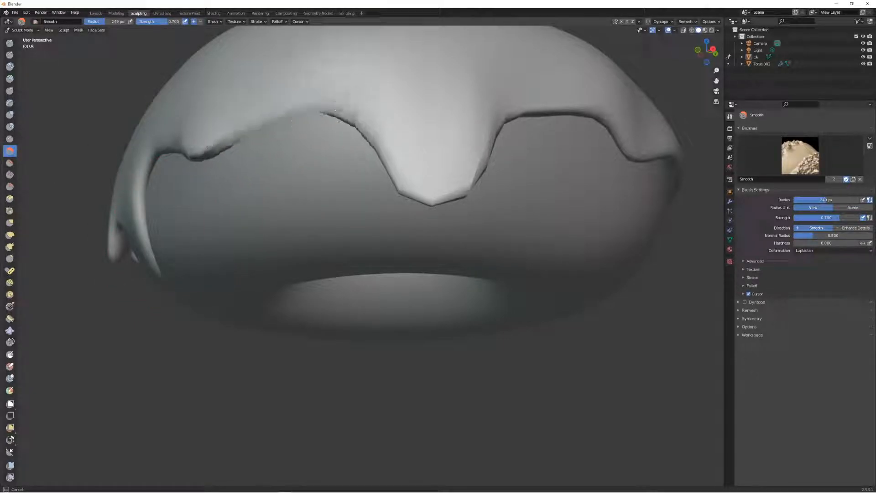
middle_drag(354, 167, 366, 204)
mouse_move(351, 279)
mouse_down()
mouse_move(274, 273)
mouse_move(229, 252)
mouse_move(256, 267)
mouse_up()
key(ctrl+z)
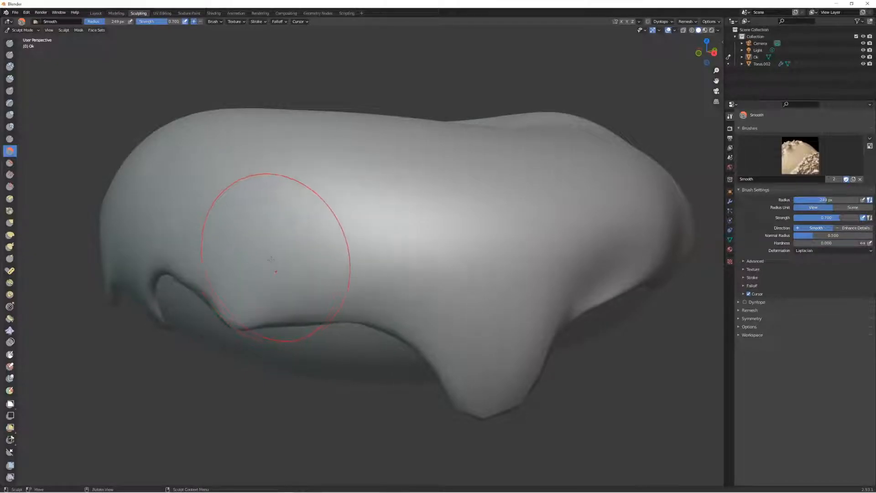
key(ctrl+z)
Lower the Smooth brush strength to 0.200 and try smoothing the rounded drip beside the long one
middle_drag(319, 294, 296, 271)
scroll(296, 271, down, 3)
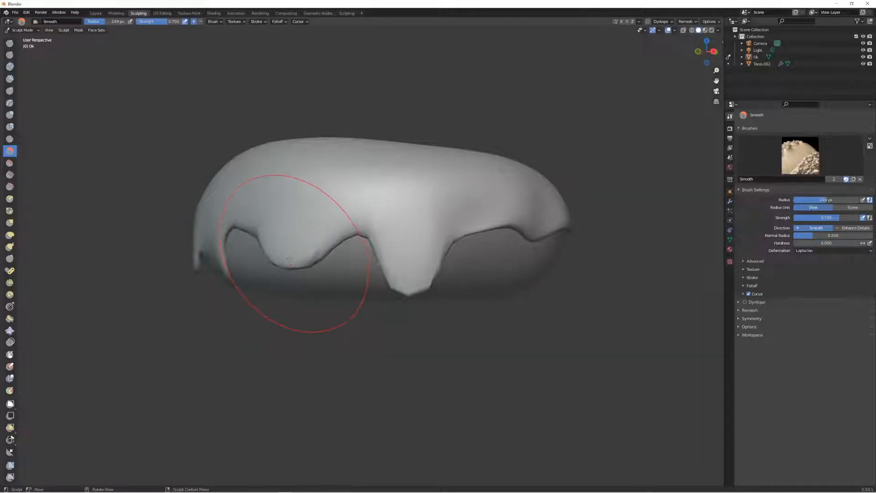
scroll(376, 259, up, 1)
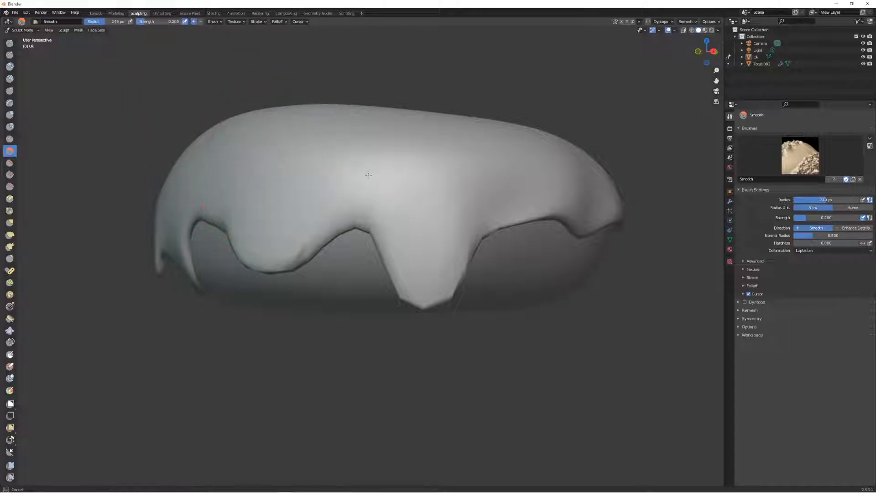
drag(368, 175, 362, 181)
drag(296, 266, 260, 284)
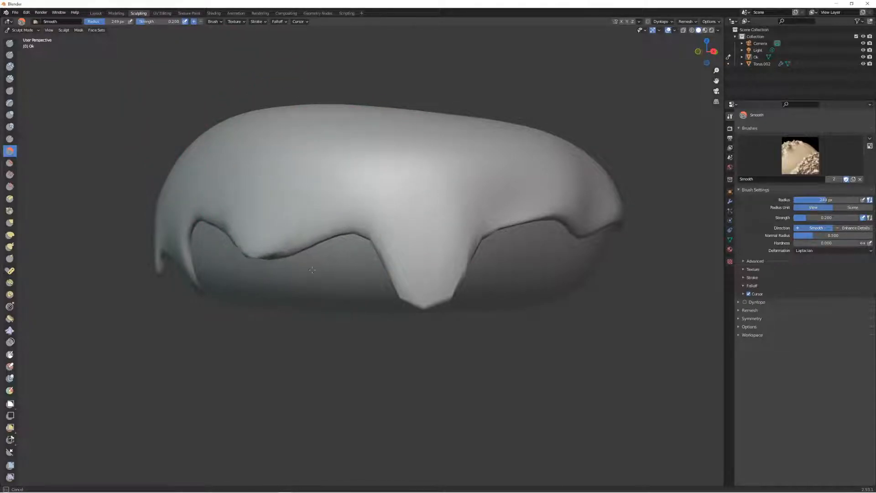
drag(312, 270, 315, 236)
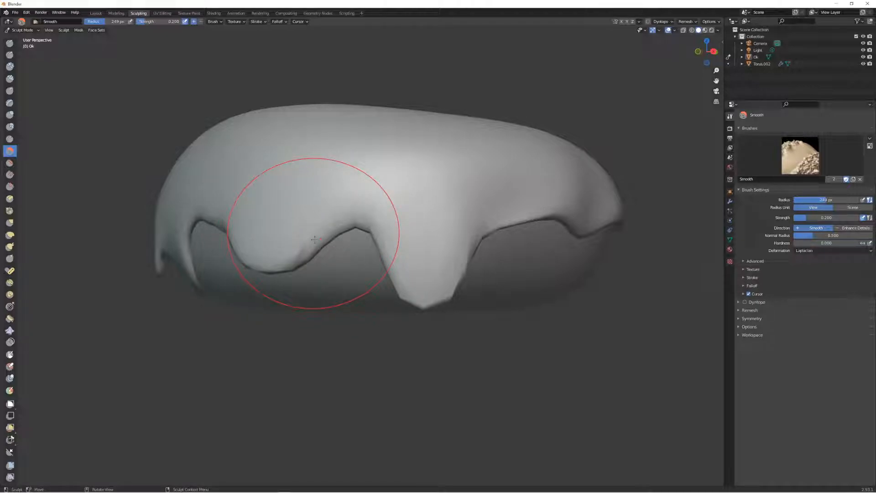
Switch back to the Grab brush and push the long drip's tip and sides upward to shorten it
middle_drag(314, 239, 294, 251)
scroll(292, 252, down, 4)
middle_drag(361, 247, 391, 245)
scroll(364, 232, up, 3)
scroll(411, 246, up, 5)
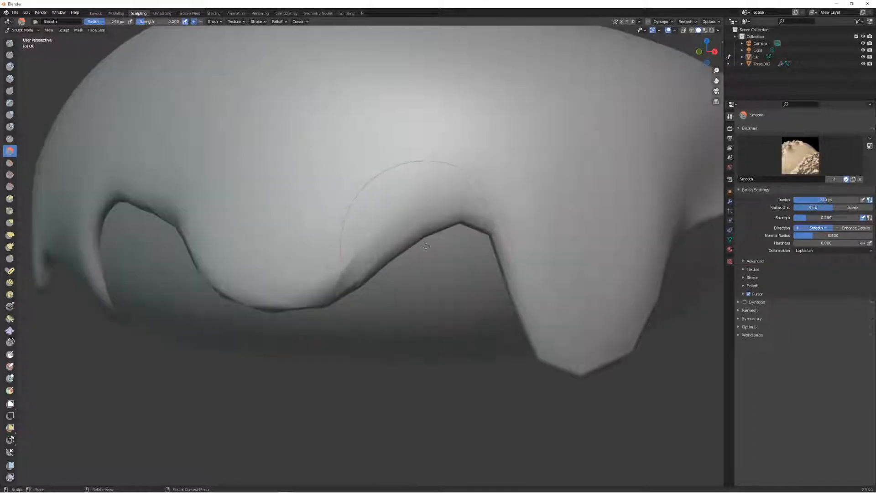
scroll(425, 246, down, 6)
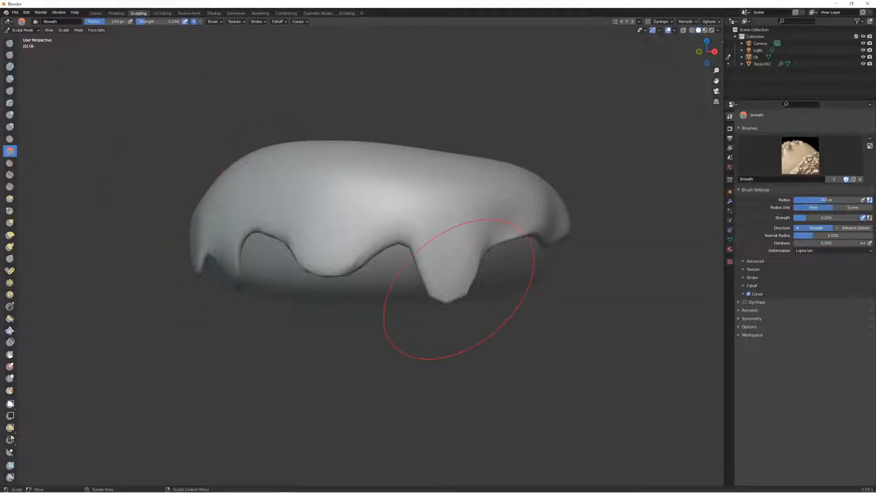
scroll(466, 339, up, 5)
key(g)
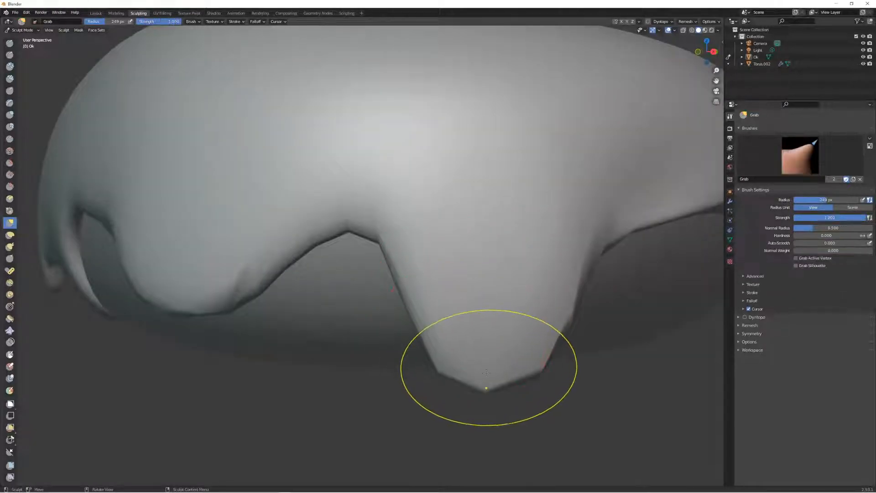
drag(486, 373, 492, 276)
drag(540, 339, 584, 256)
drag(433, 303, 475, 260)
scroll(479, 264, down, 4)
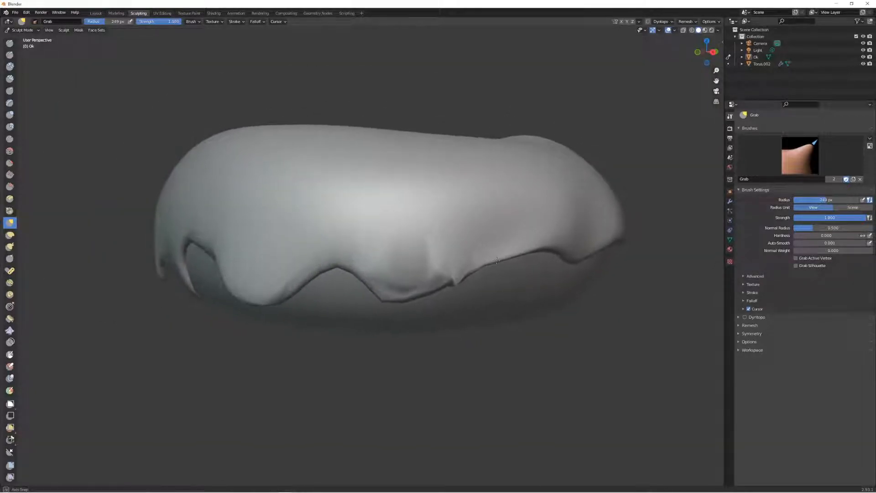
Nudge the shortened drip's pointed corner and lower edge upward with the Grab brush, undoing the last stroke
scroll(445, 259, up, 3)
middle_drag(456, 267, 469, 254)
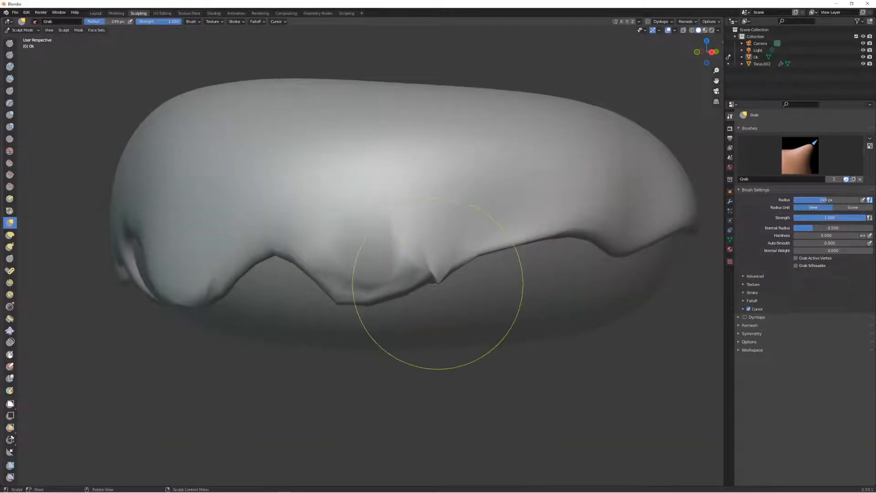
drag(438, 282, 433, 261)
drag(365, 300, 364, 266)
key(ctrl+z)
Pull the shortened drip's lower edge back down into a wide lobe with Grab strokes, undoing the surplus pulls
mouse_move(432, 248)
mouse_down()
mouse_move(443, 299)
mouse_move(408, 322)
mouse_up()
drag(348, 308, 341, 333)
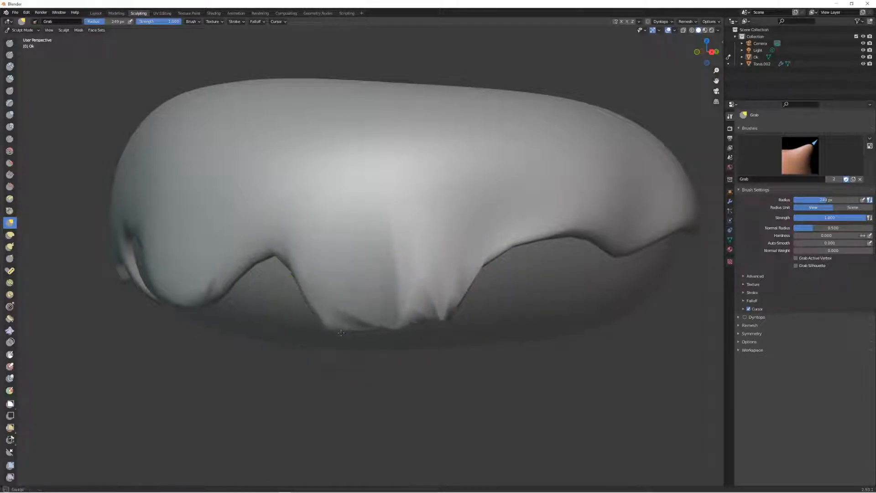
drag(423, 278, 422, 311)
key(ctrl+z)
key(ctrl+z)
Smooth the puckered lower edge of the wide icing lobe into an even curve with the Smooth brush
mouse_move(420, 278)
middle_down()
mouse_move(472, 221)
mouse_move(535, 193)
mouse_move(469, 164)
mouse_move(430, 221)
mouse_move(260, 251)
middle_up()
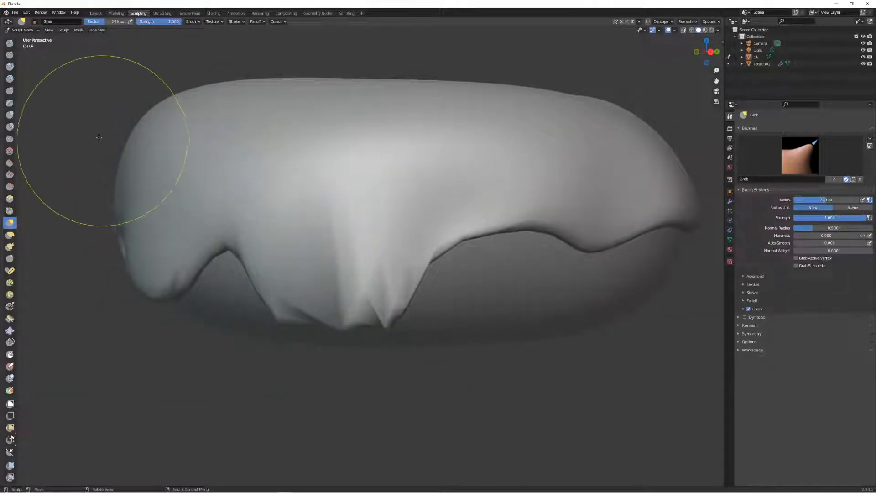
click(10, 155)
mouse_move(364, 288)
mouse_down()
mouse_move(352, 278)
mouse_move(375, 263)
mouse_up()
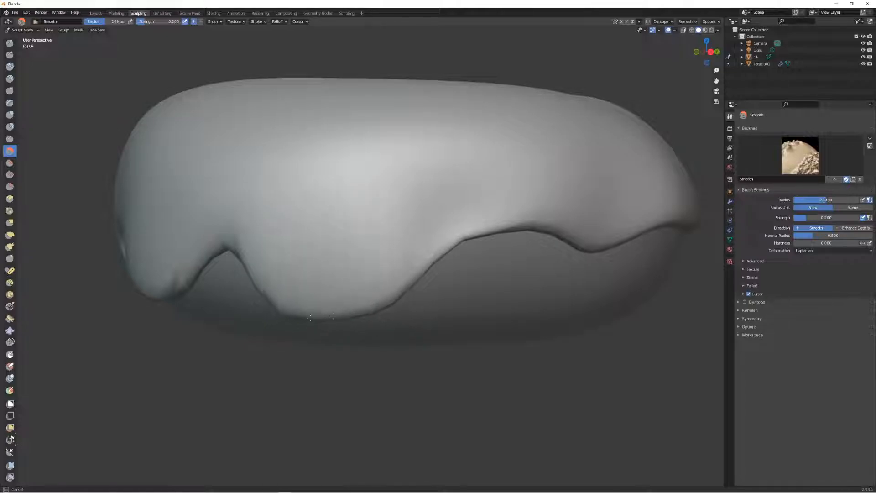
drag(310, 318, 305, 311)
mouse_move(363, 293)
middle_down()
mouse_move(361, 218)
mouse_move(264, 303)
mouse_move(365, 237)
mouse_move(349, 251)
mouse_move(240, 269)
middle_up()
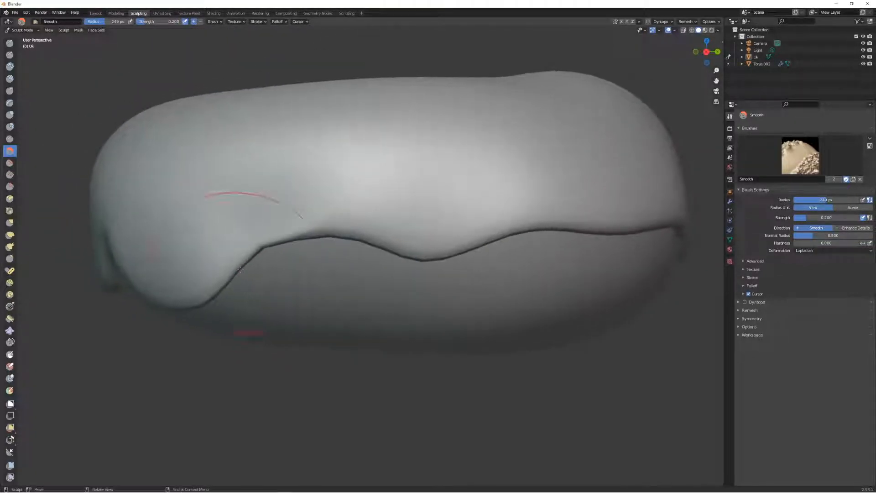
Set the Grab brush strength to 0.400 and pull the wave beside the wide lobe down into a pointed drip
click(9, 199)
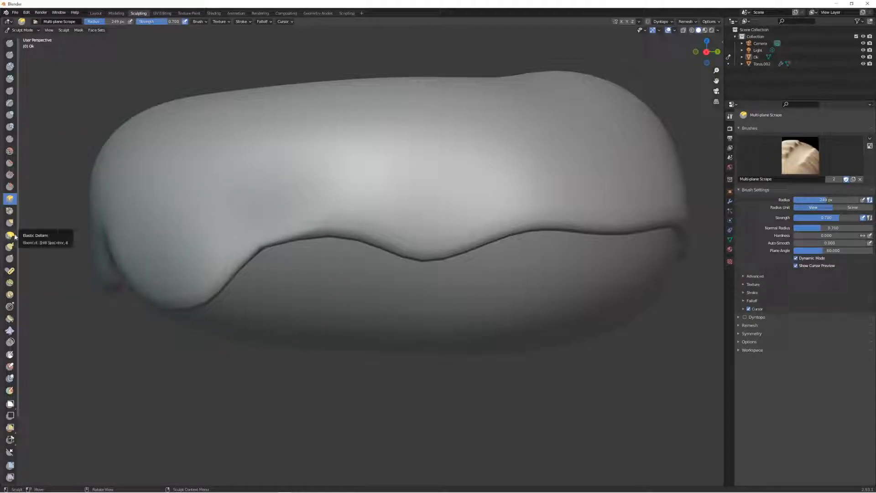
click(9, 223)
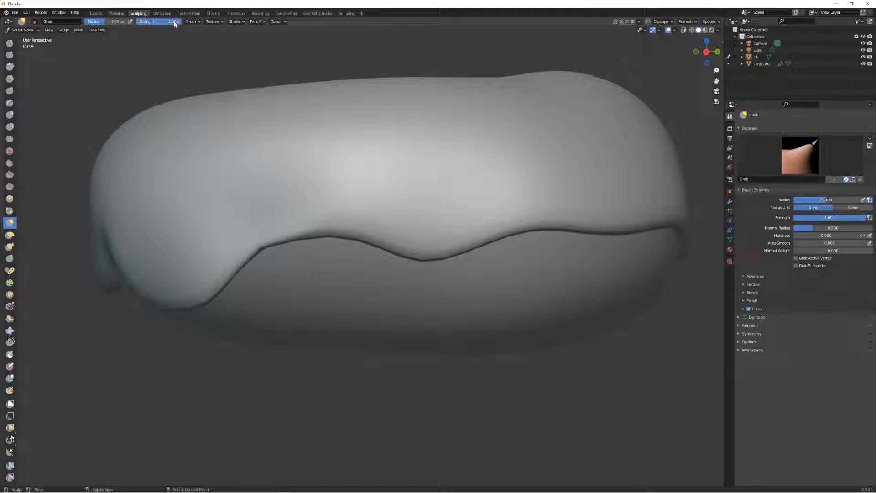
drag(176, 22, 158, 22)
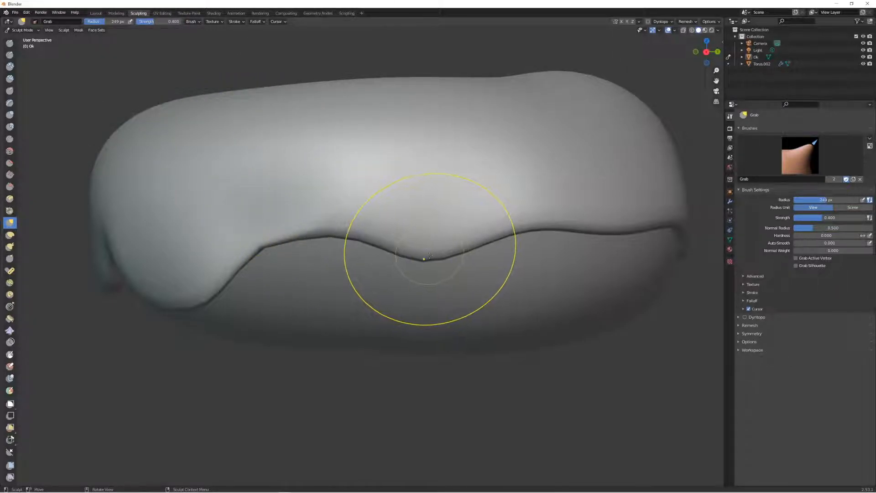
mouse_move(430, 255)
mouse_down()
mouse_move(432, 411)
mouse_move(429, 401)
mouse_up()
middle_drag(410, 284, 391, 254)
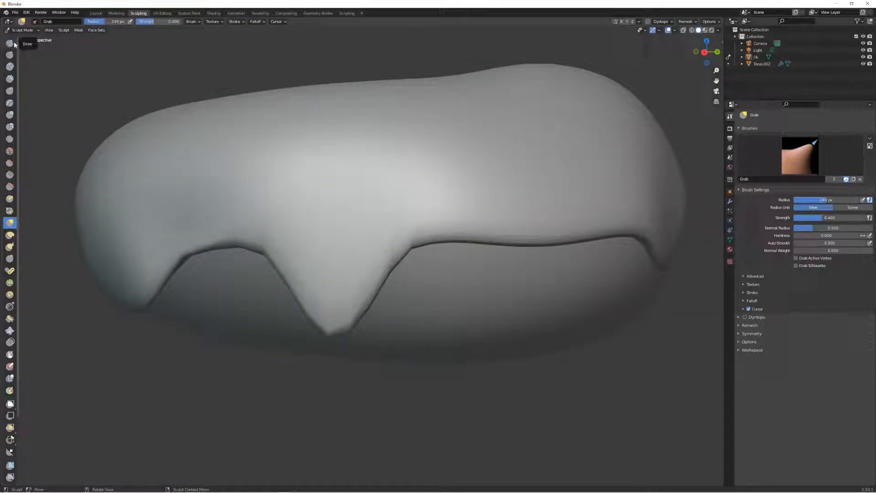
Thicken the new pointed drip with the Inflate brush and soften its bulges with the Smooth brush
click(10, 114)
drag(342, 304, 340, 305)
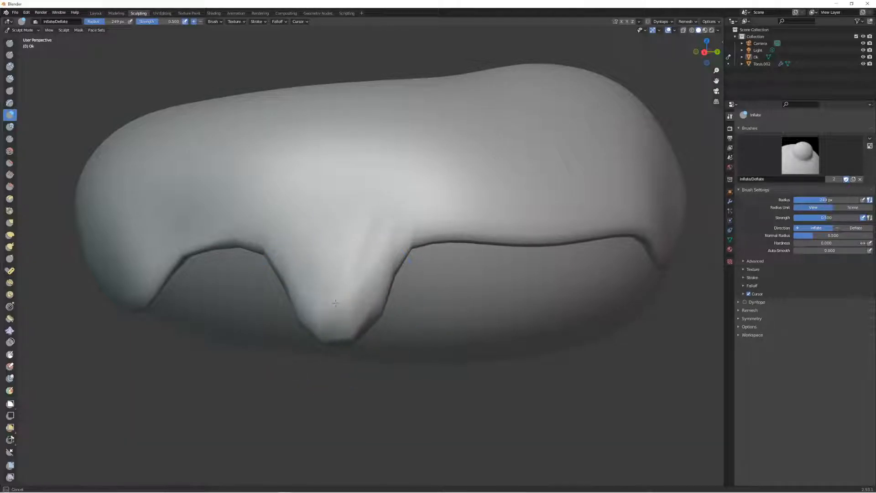
mouse_move(333, 303)
middle_down()
mouse_move(344, 289)
mouse_move(339, 297)
middle_up()
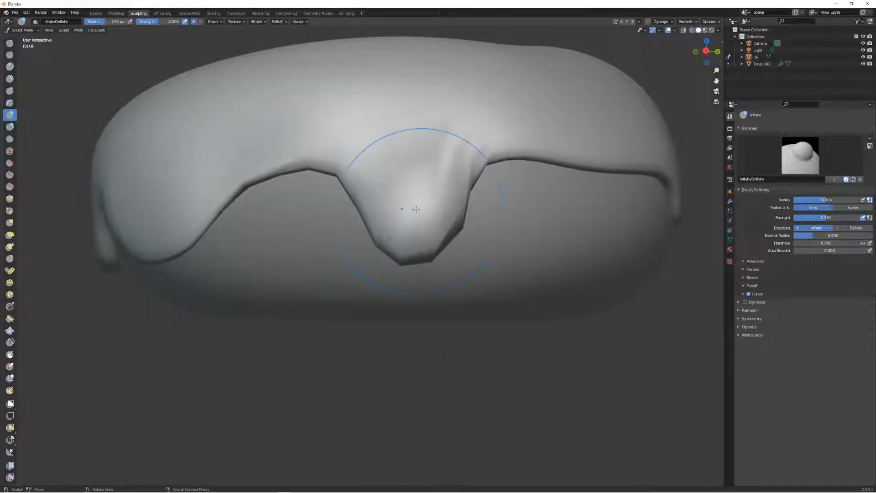
mouse_move(416, 209)
middle_down()
mouse_move(401, 218)
mouse_move(388, 210)
mouse_move(265, 206)
mouse_move(217, 223)
mouse_move(174, 220)
mouse_move(160, 219)
mouse_move(165, 187)
mouse_move(162, 228)
mouse_move(242, 226)
middle_up()
scroll(234, 230, up, 2)
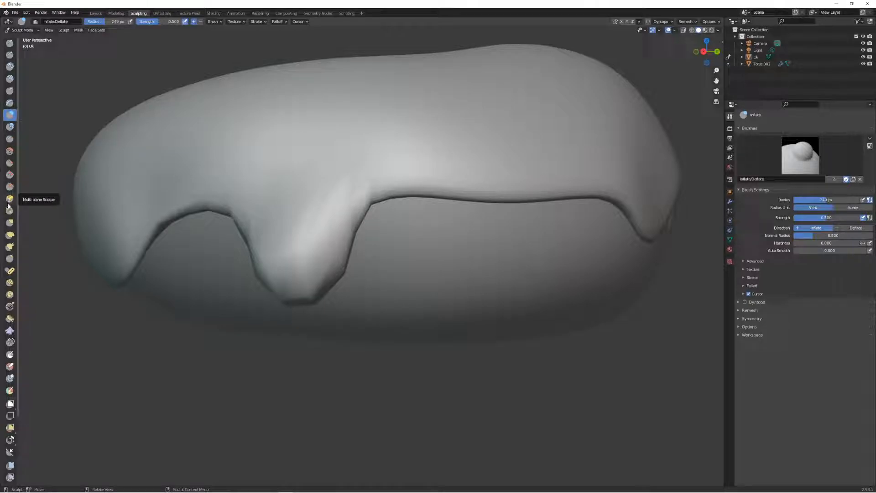
click(10, 150)
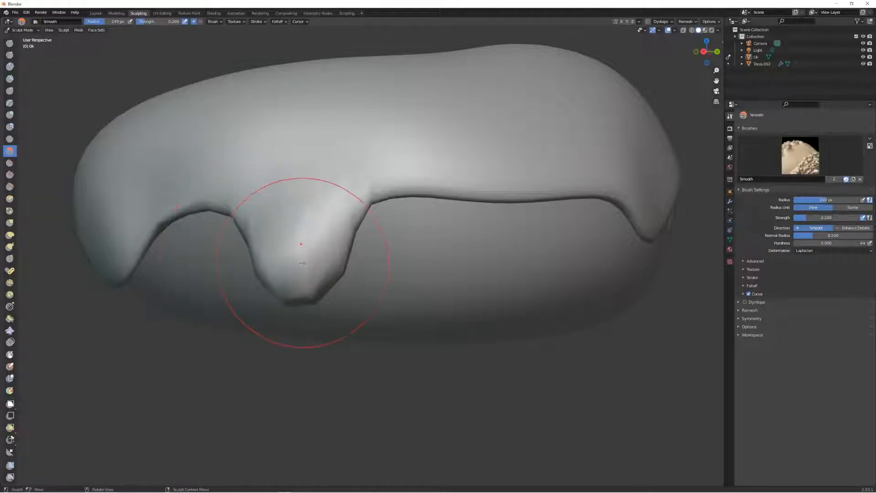
drag(287, 258, 307, 258)
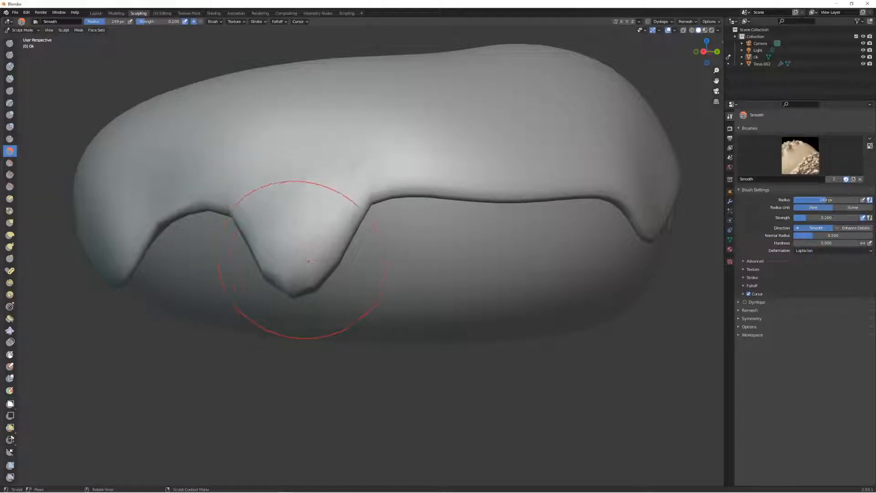
Smooth the icing's ragged edge inside the donut hole with the Smooth brush
mouse_move(308, 260)
middle_down()
mouse_move(256, 260)
mouse_move(296, 262)
mouse_move(283, 262)
mouse_move(256, 205)
mouse_move(244, 241)
middle_up()
scroll(356, 244, up, 4)
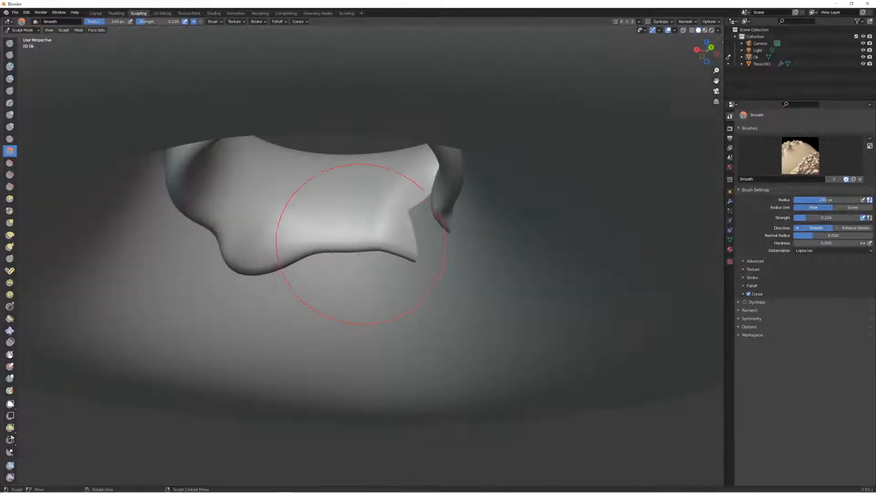
scroll(361, 243, up, 3)
drag(351, 235, 416, 225)
mouse_move(413, 227)
middle_down()
mouse_move(434, 176)
mouse_move(422, 187)
middle_up()
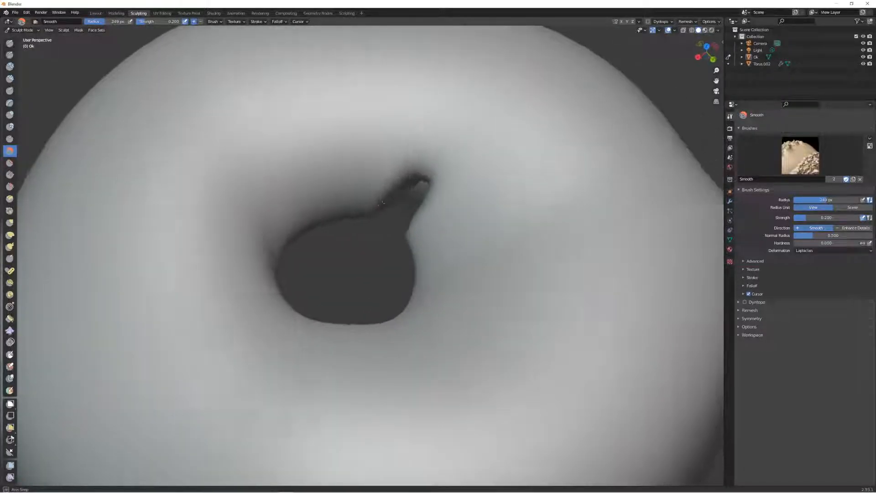
scroll(422, 187, up, 6)
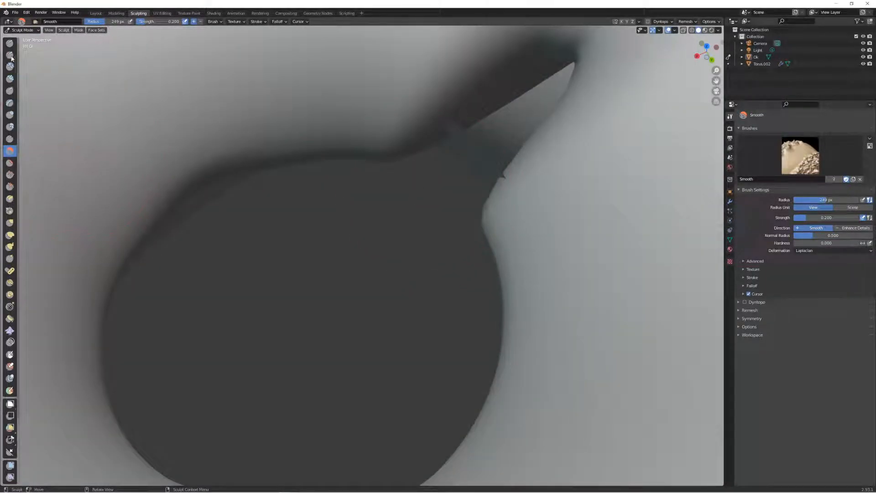
Switch to the Grab brush and pull the icing edge beside the notch in the donut hole across the gap
click(9, 43)
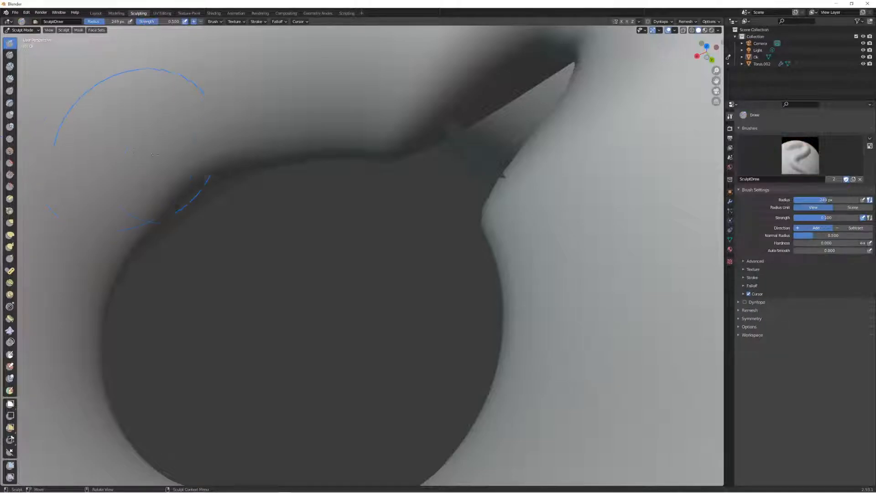
scroll(290, 191, down, 1)
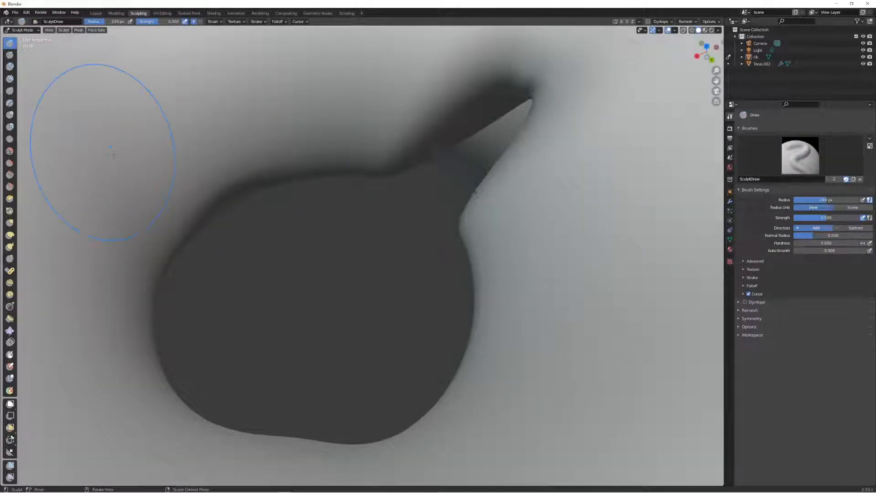
key(g)
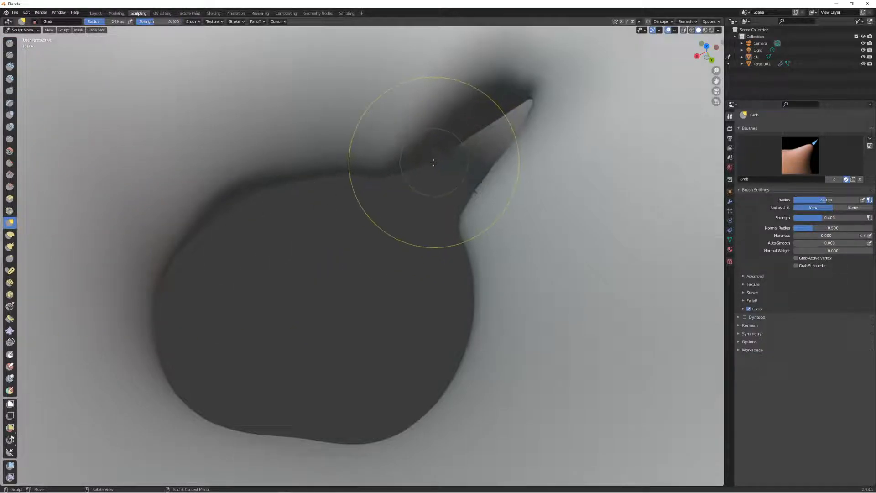
mouse_move(417, 190)
middle_down()
mouse_move(430, 165)
mouse_move(419, 141)
middle_up()
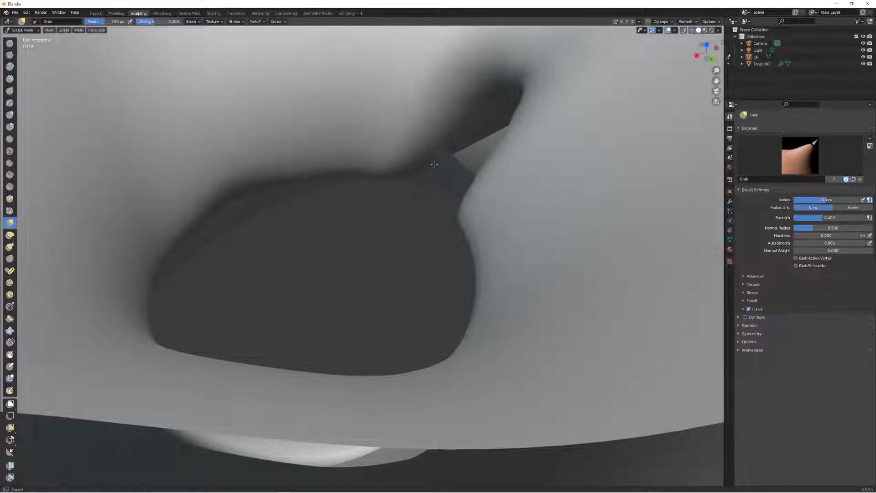
middle_drag(459, 192, 512, 194)
drag(440, 143, 340, 150)
mouse_move(404, 137)
mouse_down()
mouse_move(349, 144)
mouse_move(402, 142)
mouse_up()
mouse_move(405, 142)
mouse_down()
mouse_move(395, 146)
mouse_move(414, 154)
mouse_up()
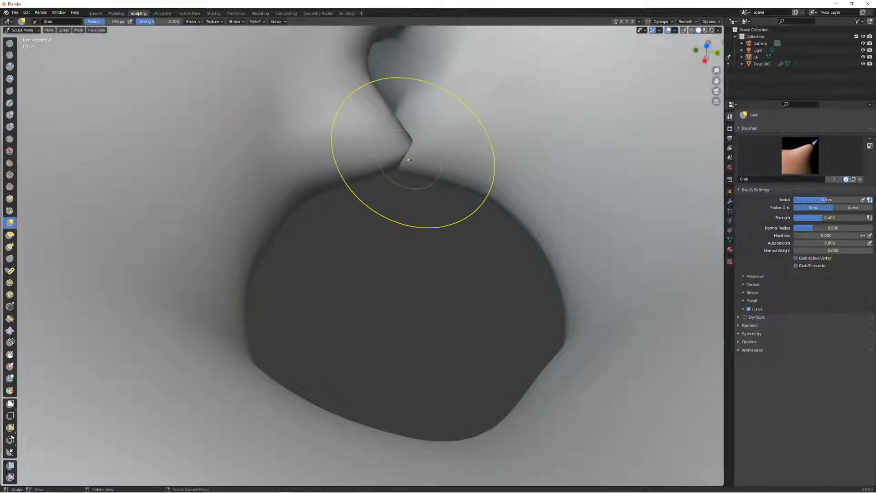
Pull the recessed icing edge next to the inner drip down into the donut hole with Grab strokes
mouse_move(413, 153)
middle_down()
mouse_move(393, 139)
mouse_move(354, 176)
mouse_move(343, 170)
mouse_move(354, 164)
mouse_move(404, 179)
mouse_move(420, 210)
middle_up()
scroll(404, 179, down, 8)
scroll(420, 211, up, 10)
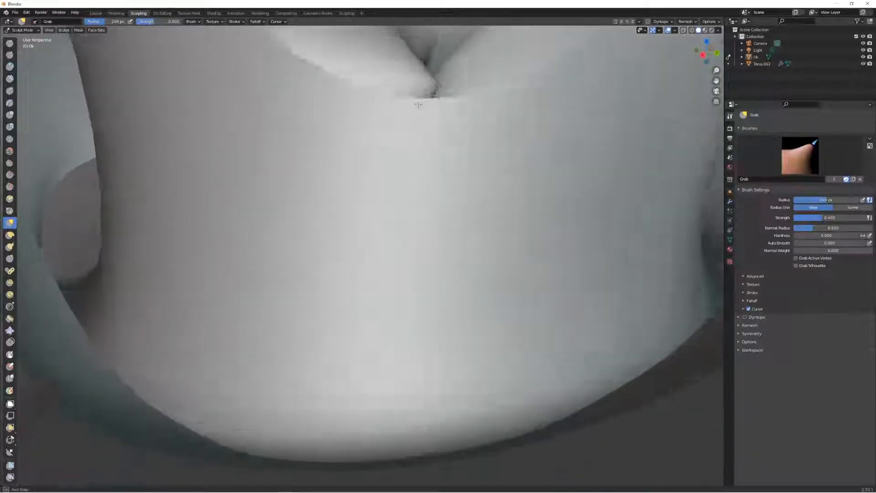
middle_drag(418, 105, 349, 142)
scroll(355, 130, down, 2)
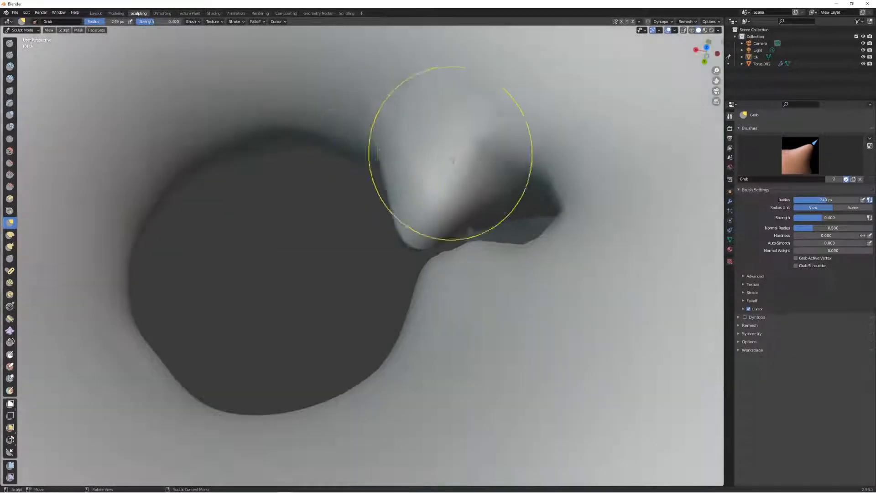
mouse_move(474, 161)
mouse_down()
mouse_move(492, 144)
mouse_move(530, 193)
mouse_move(510, 194)
mouse_move(532, 276)
mouse_move(508, 288)
mouse_up()
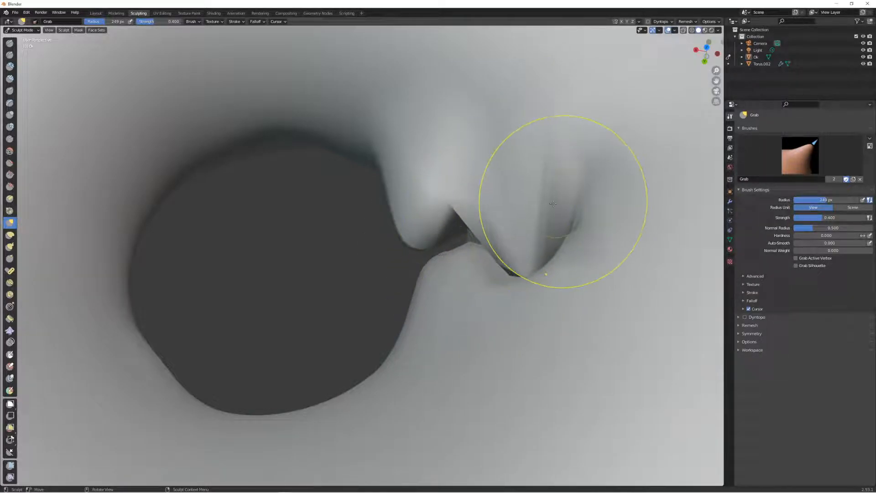
drag(564, 203, 582, 256)
mouse_move(560, 207)
middle_down()
mouse_move(642, 220)
mouse_move(573, 219)
middle_up()
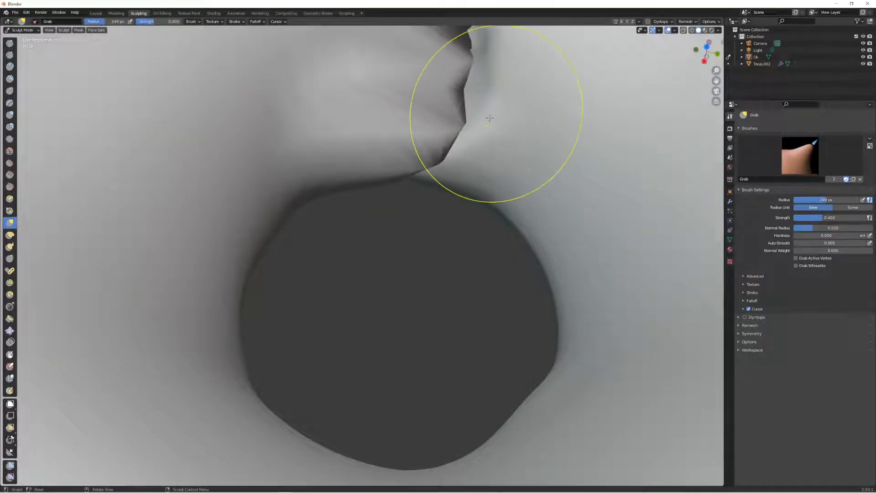
Smooth the creased icing flap at the donut hole's notch with the Smooth brush
mouse_move(489, 118)
middle_down()
mouse_move(491, 62)
mouse_move(492, 106)
middle_up()
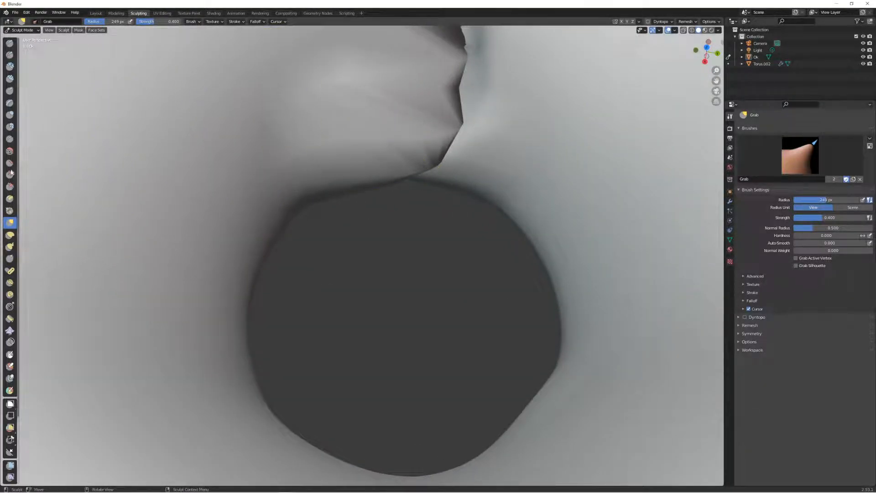
click(10, 151)
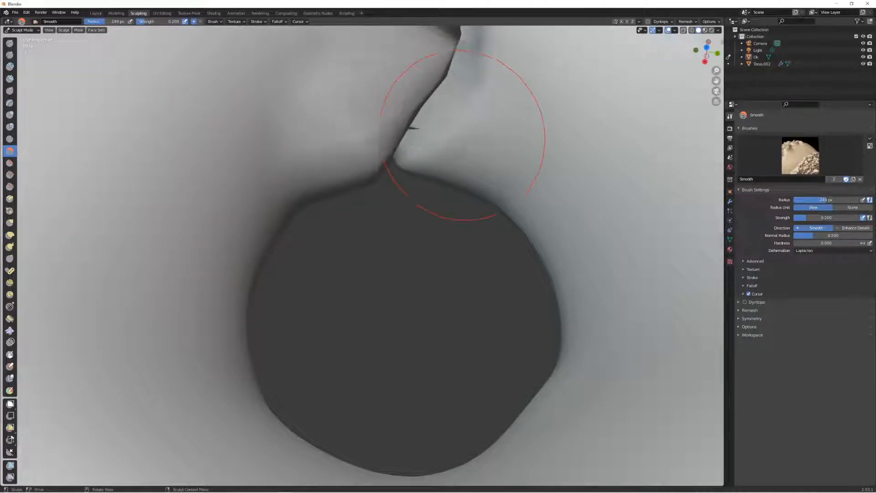
mouse_move(461, 137)
middle_down()
mouse_move(423, 100)
mouse_move(449, 122)
middle_up()
scroll(452, 118, down, 4)
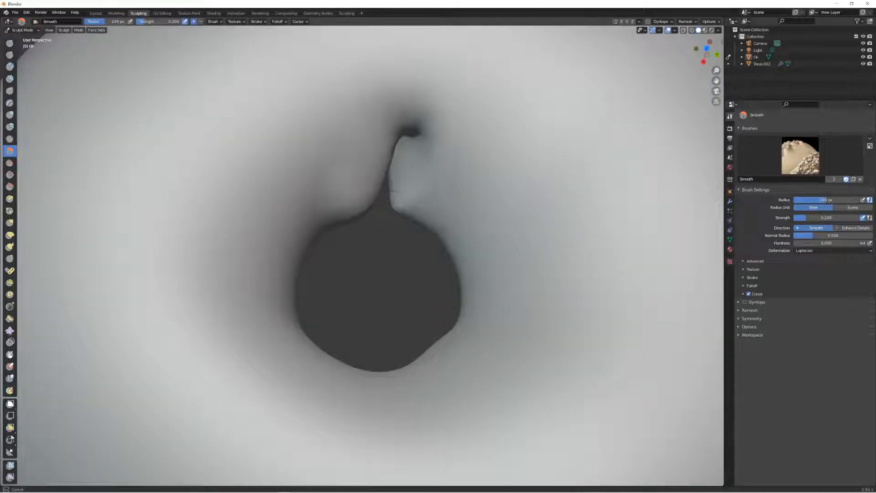
Examine the smoothed inner drips and the notch in the donut hole from the side and from above
mouse_move(444, 178)
middle_down()
mouse_move(438, 137)
mouse_move(452, 164)
mouse_move(450, 151)
middle_up()
scroll(438, 148, up, 5)
scroll(452, 164, down, 8)
scroll(449, 171, up, 5)
scroll(450, 171, up, 4)
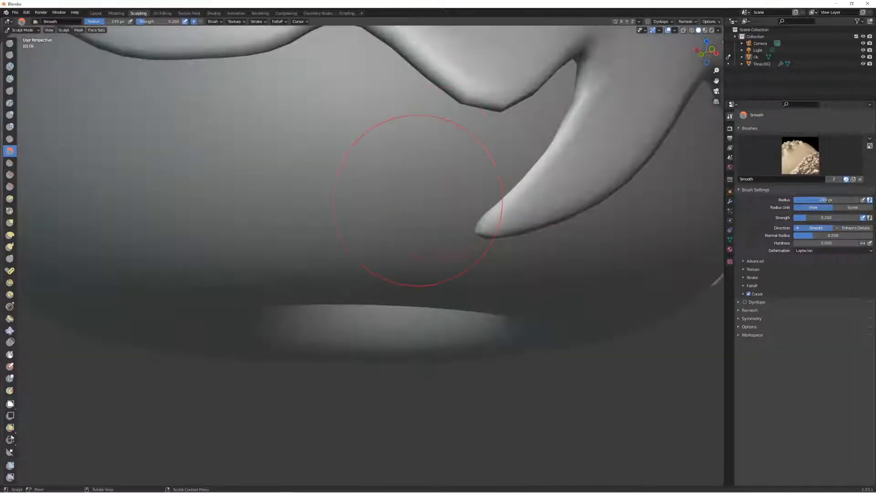
scroll(447, 189, up, 2)
scroll(426, 196, down, 2)
mouse_move(422, 195)
middle_down()
mouse_move(491, 180)
mouse_move(478, 270)
middle_up()
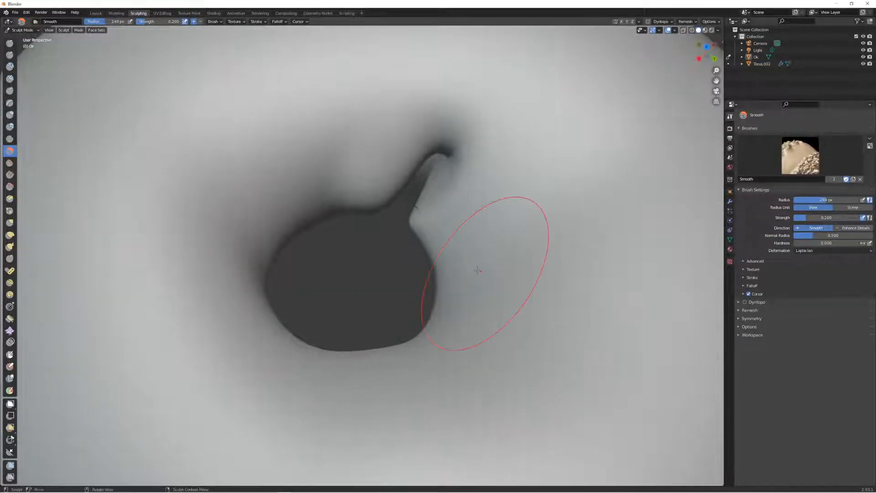
scroll(440, 149, up, 4)
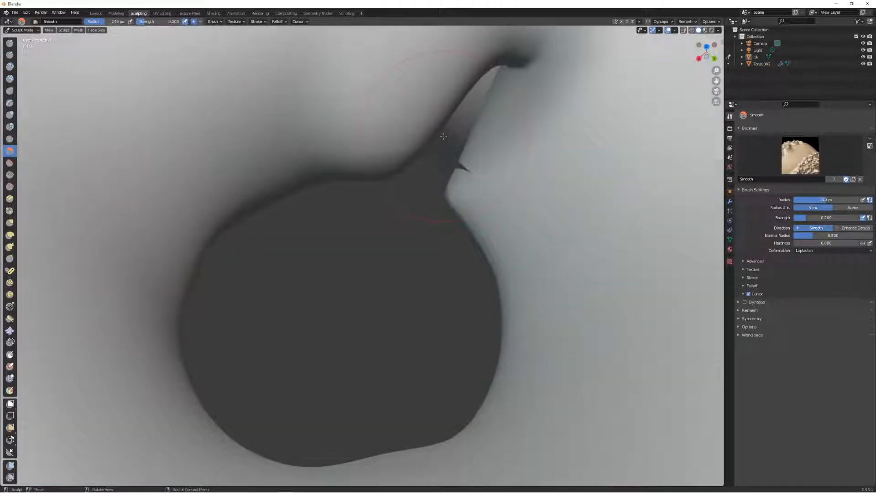
Choose the Inflate brush and set its stroke method to Airbrush
click(9, 114)
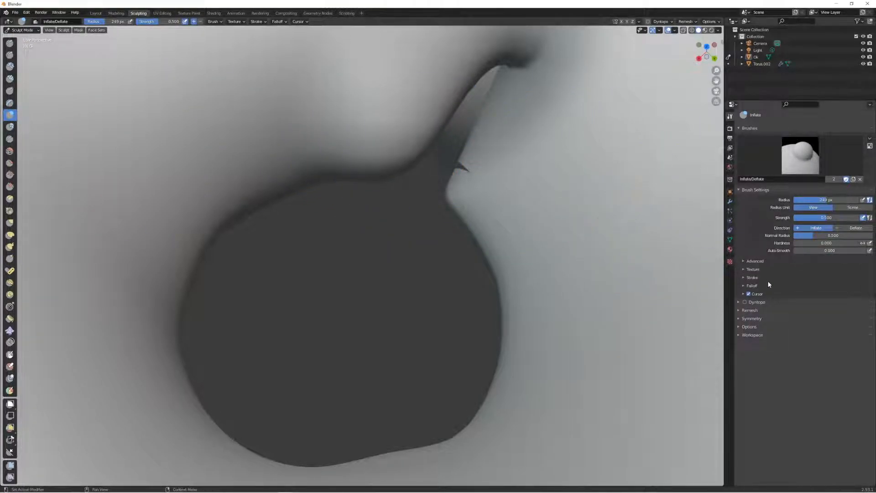
click(755, 261)
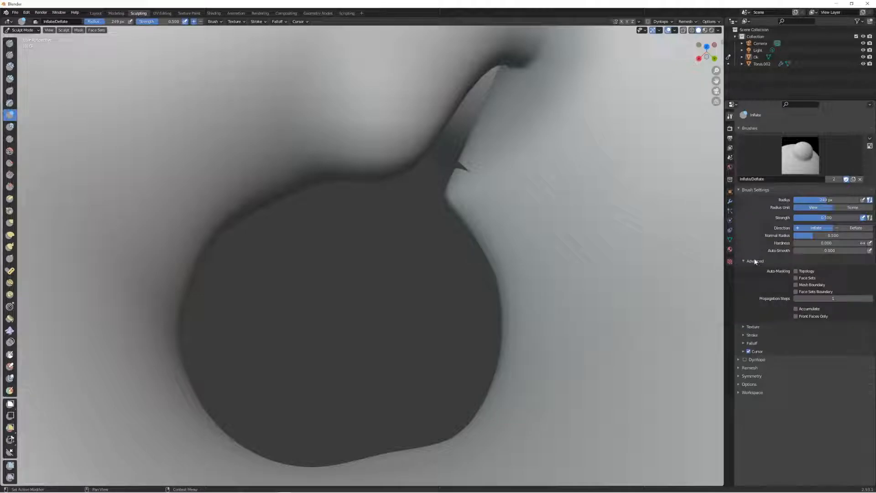
click(755, 261)
click(751, 277)
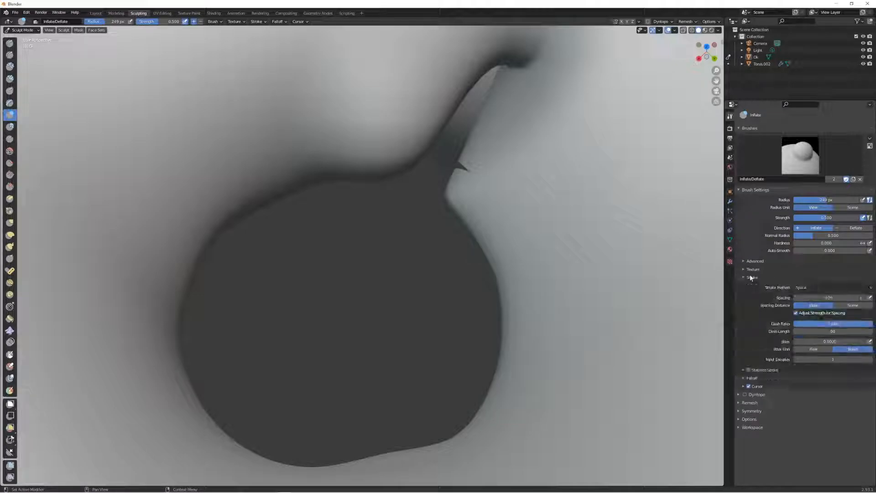
click(798, 288)
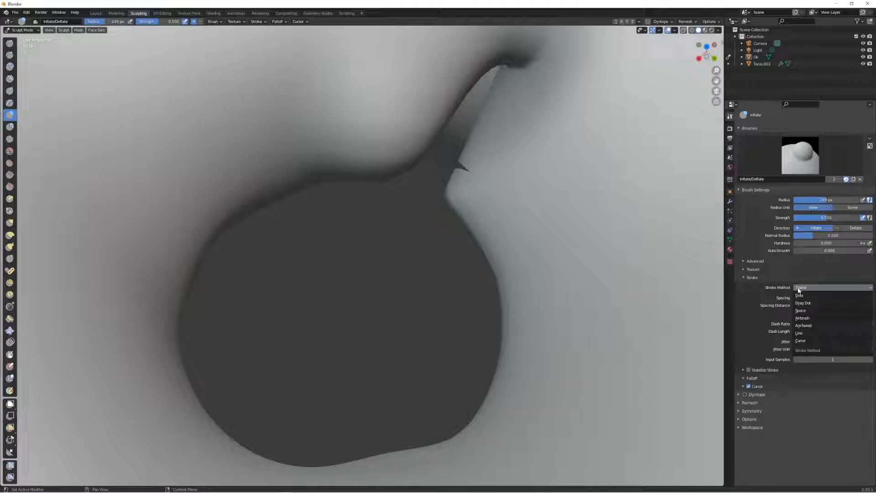
click(799, 317)
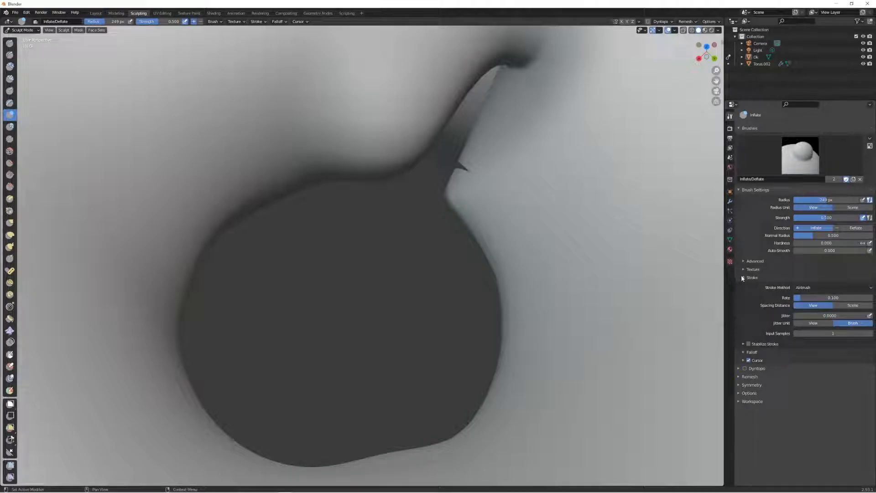
Try to thicken the inner drip beside the notch in the donut hole with an Inflate stroke and undo it
click(743, 277)
drag(414, 136, 415, 146)
mouse_move(414, 146)
middle_down()
mouse_move(413, 92)
mouse_move(454, 103)
middle_up()
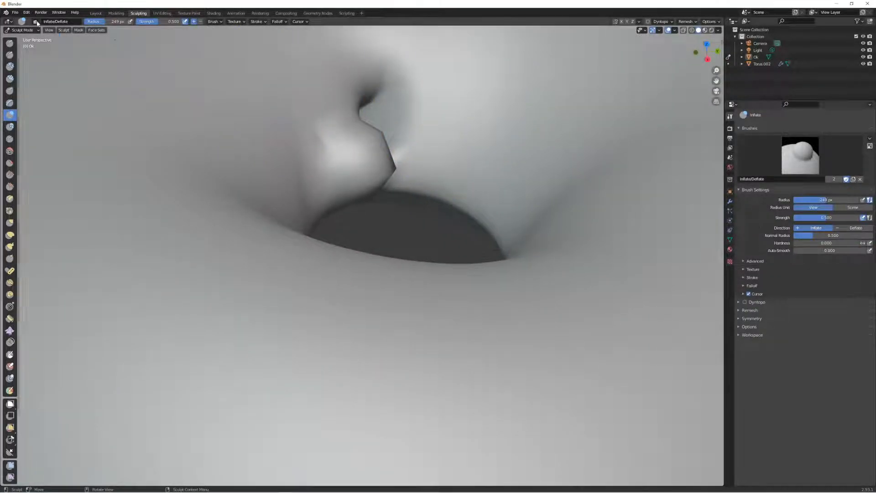
key(ctrl+z)
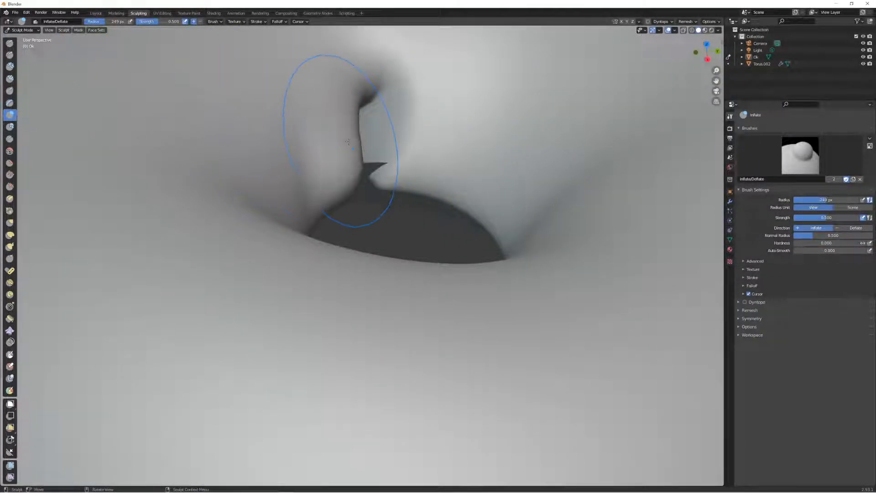
Switch to the Layout workspace, select the icing and open its mesh in Edit Mode
mouse_move(358, 140)
middle_down()
mouse_move(356, 147)
mouse_move(284, 136)
mouse_move(295, 128)
mouse_move(243, 108)
middle_up()
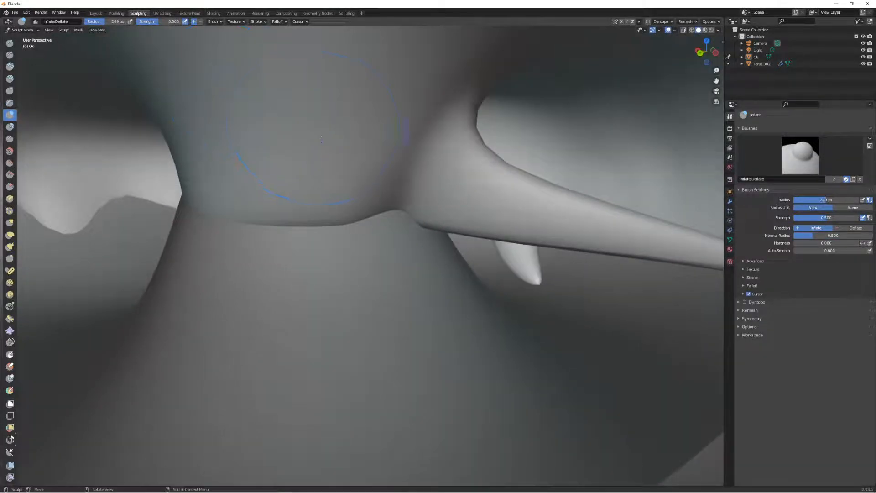
mouse_move(321, 139)
middle_down()
mouse_move(346, 155)
mouse_move(426, 156)
mouse_move(407, 153)
middle_up()
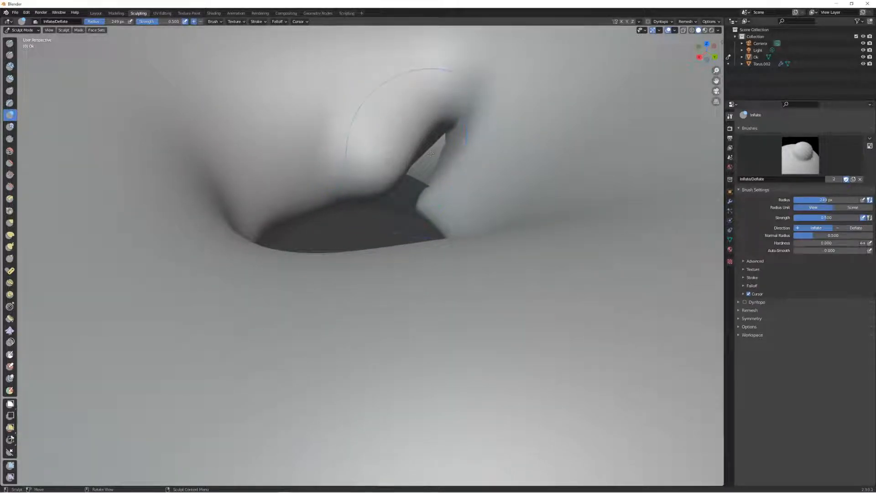
scroll(430, 154, down, 5)
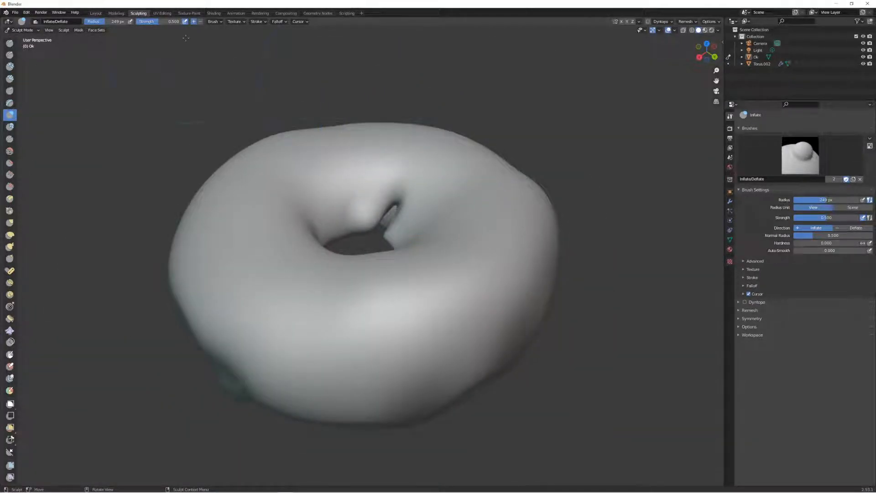
click(96, 13)
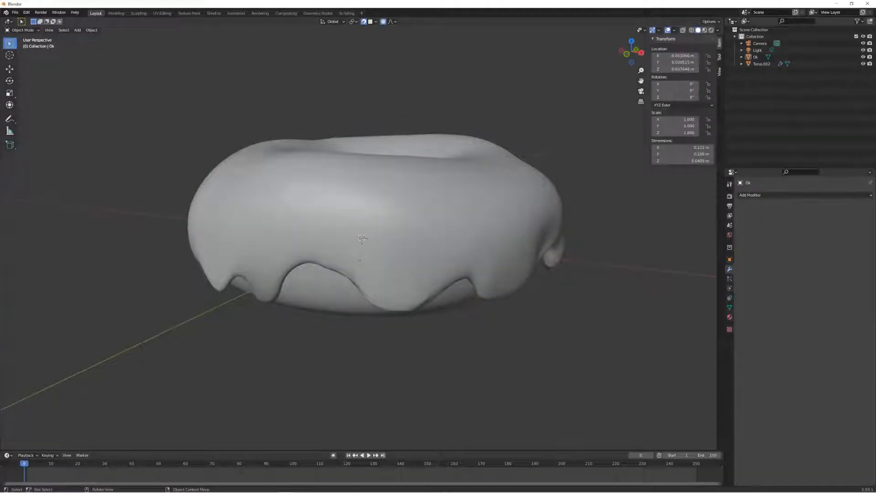
click(222, 227)
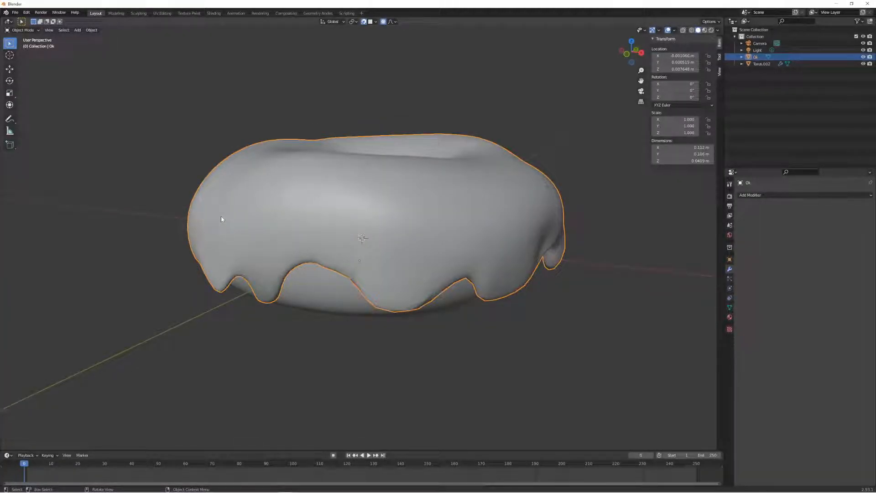
key(Tab)
Examine the icing mesh around the notch in the donut hole from above, from the side and from underneath the icing
middle_drag(288, 227, 199, 274)
scroll(331, 105, up, 6)
scroll(332, 105, up, 8)
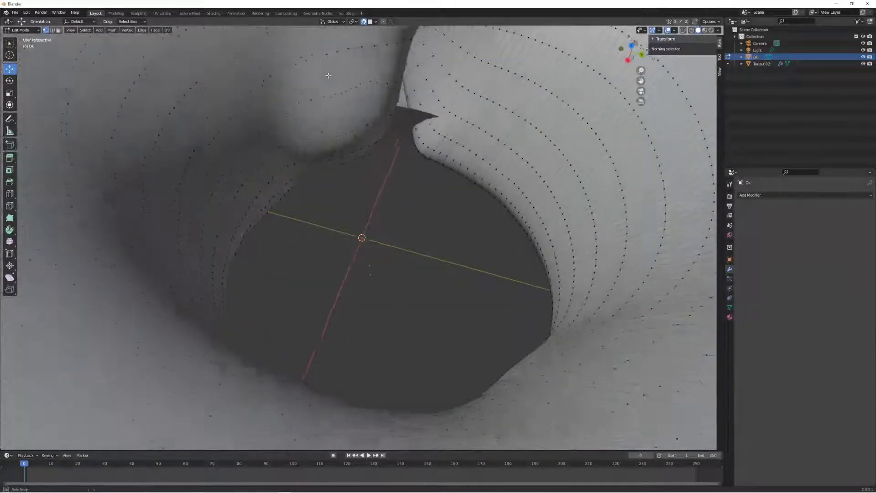
scroll(323, 62, down, 12)
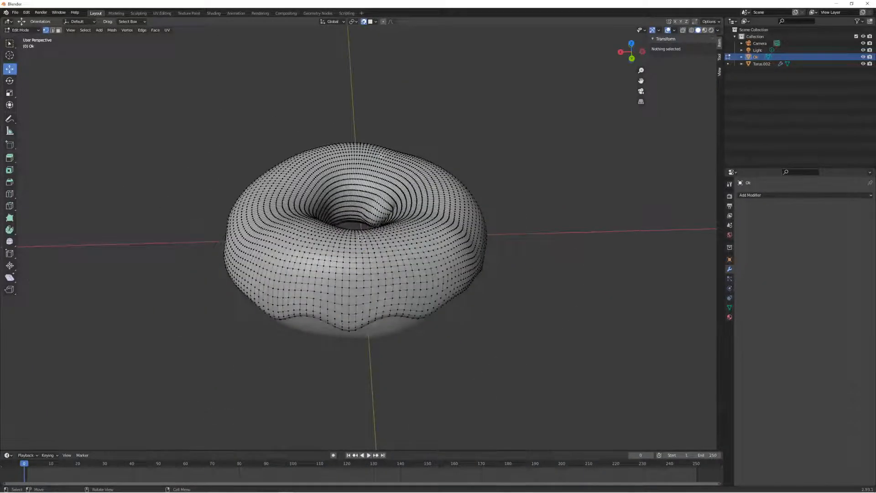
middle_drag(314, 105, 292, 109)
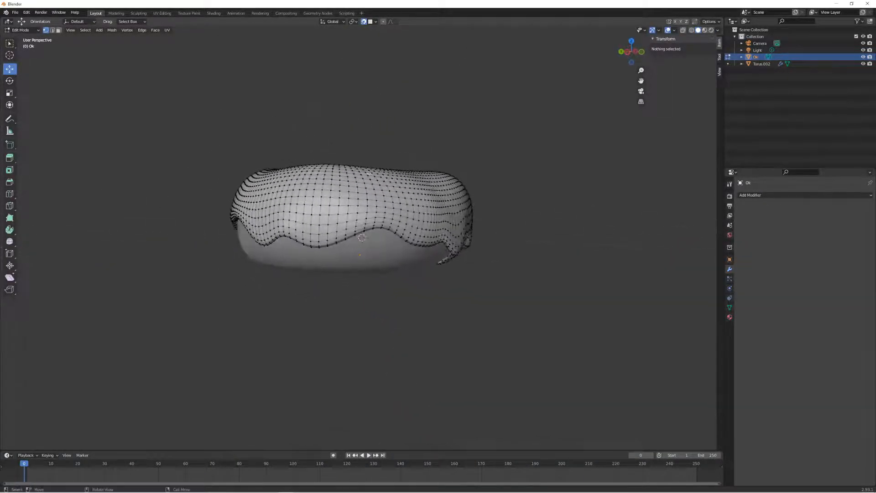
middle_drag(636, 141, 606, 113)
scroll(373, 232, up, 10)
middle_drag(373, 231, 331, 280)
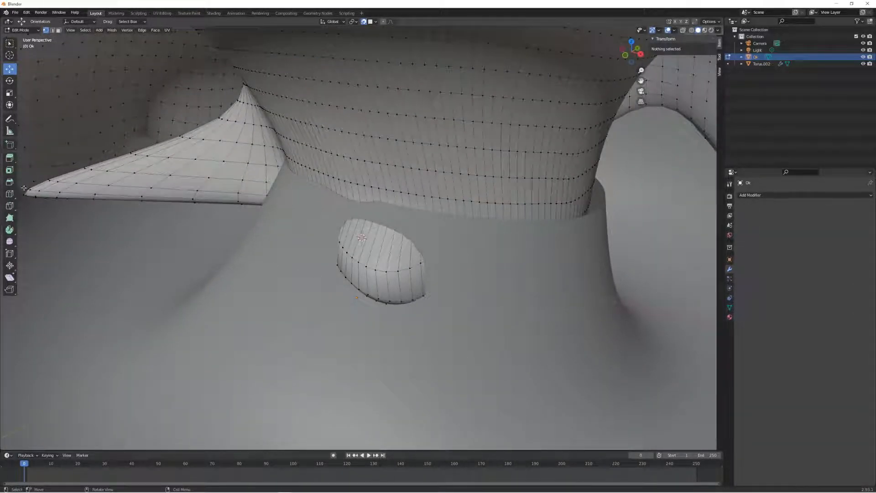
Select the vertex at the tip of the pointed icing flap near the donut hole and try to move it
drag(31, 195, 25, 196)
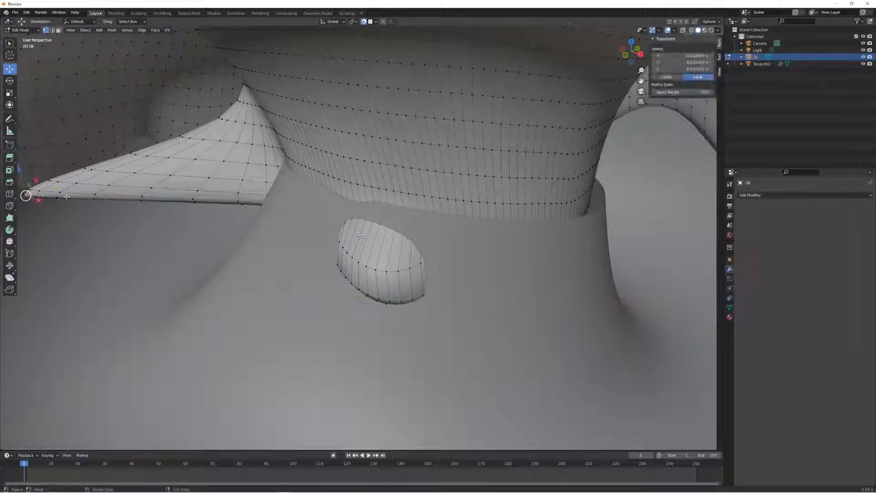
scroll(68, 195, down, 1)
scroll(94, 194, up, 2)
middle_drag(94, 193, 293, 194)
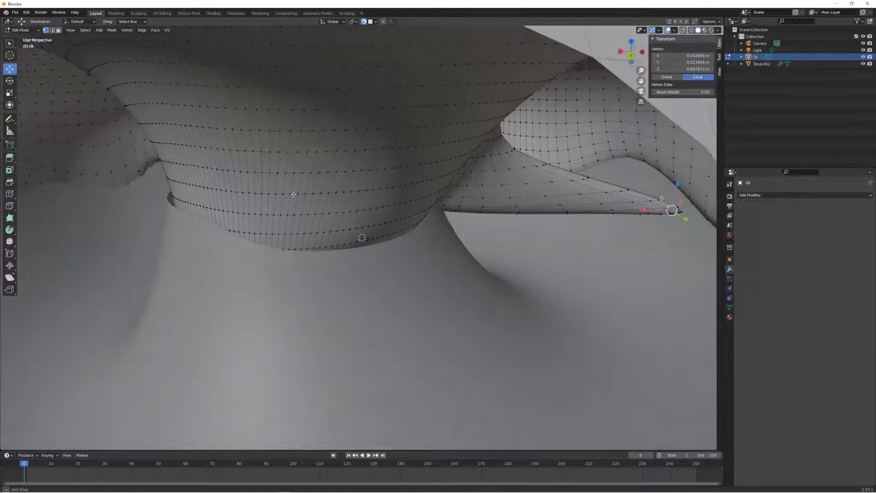
drag(672, 209, 672, 208)
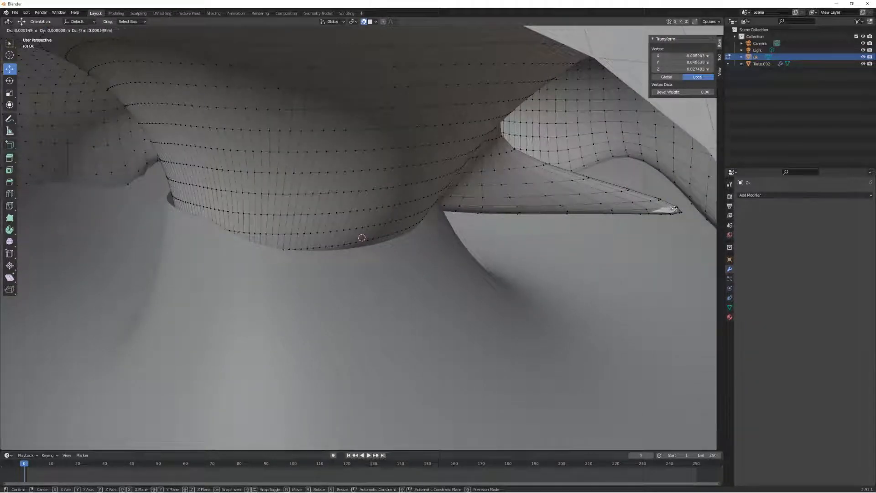
drag(673, 208, 673, 209)
mouse_move(674, 208)
middle_down()
mouse_move(655, 211)
mouse_move(670, 216)
middle_up()
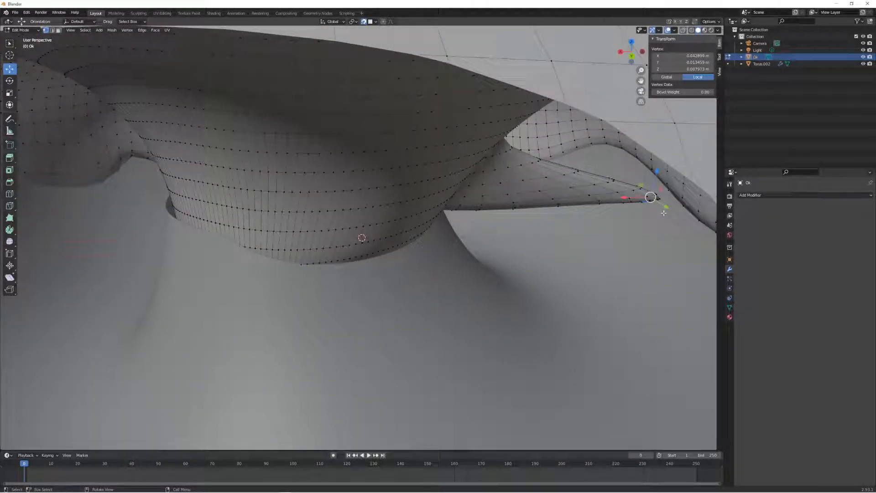
Move a vertex at the tip of the pointed icing flap about 0.0013 m along the Y axis
key(shift+grave)
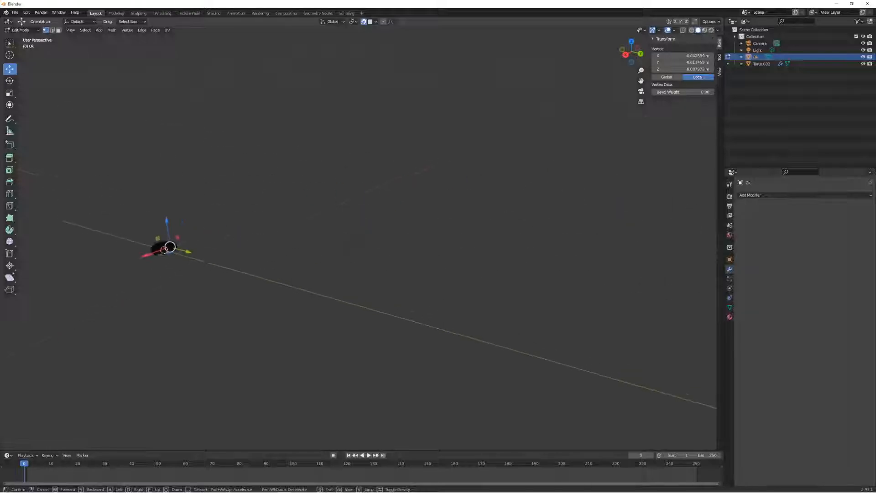
key(w)
key(s)
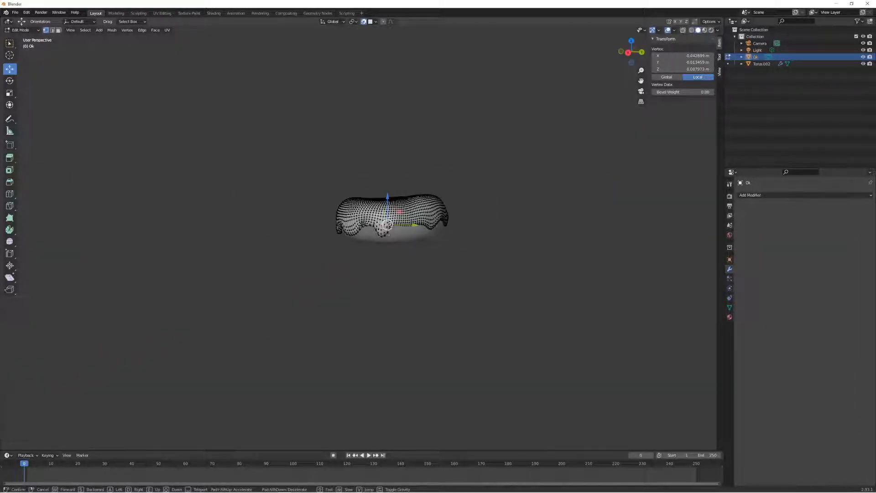
key(w)
key(w)
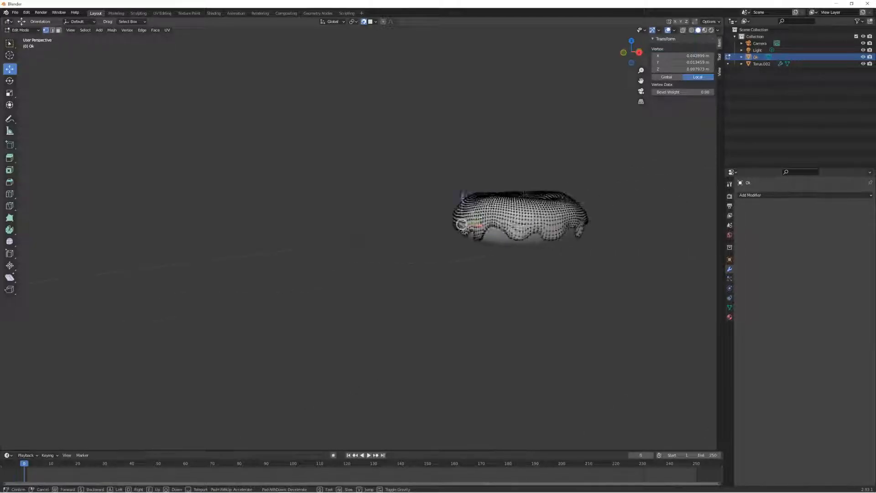
key(w)
key(w)
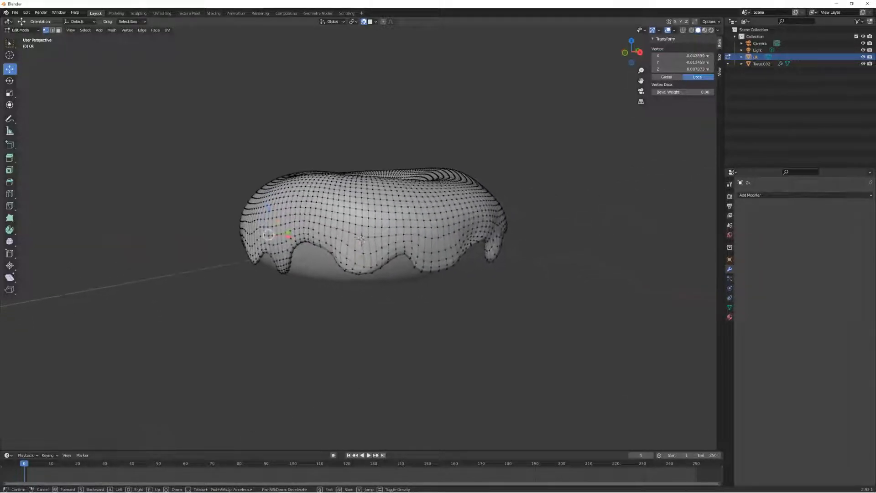
key(w)
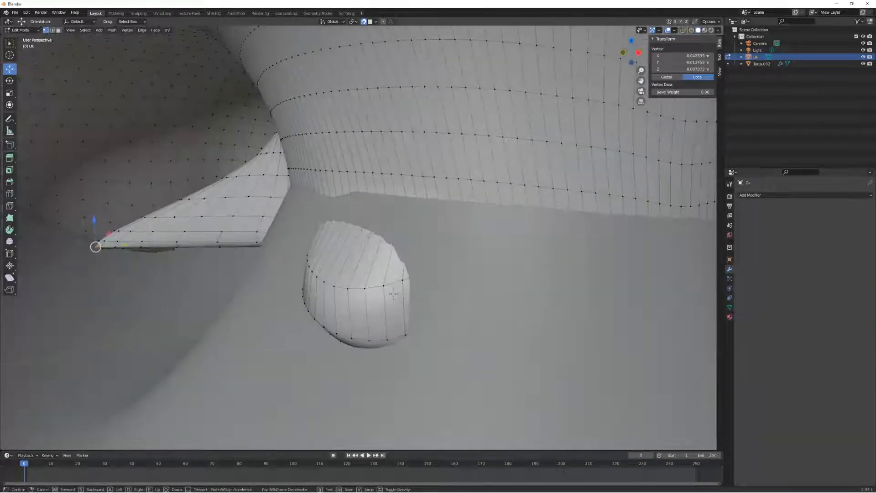
key(w)
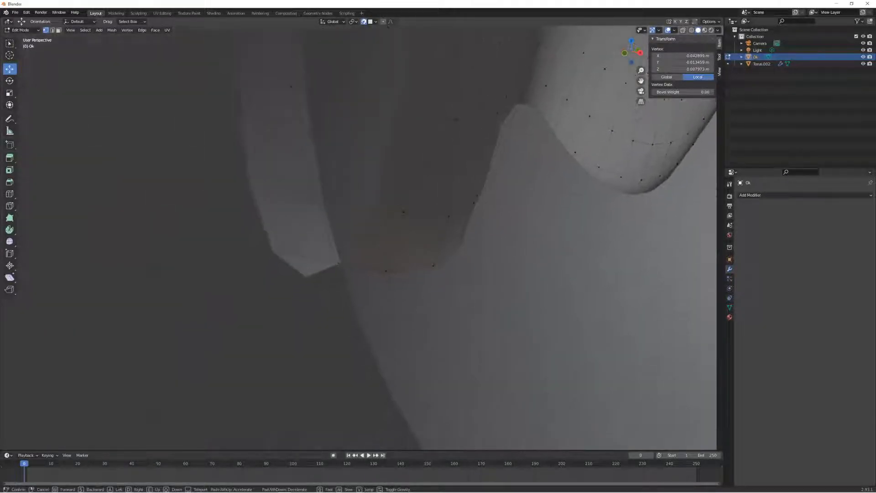
key(s)
key(w)
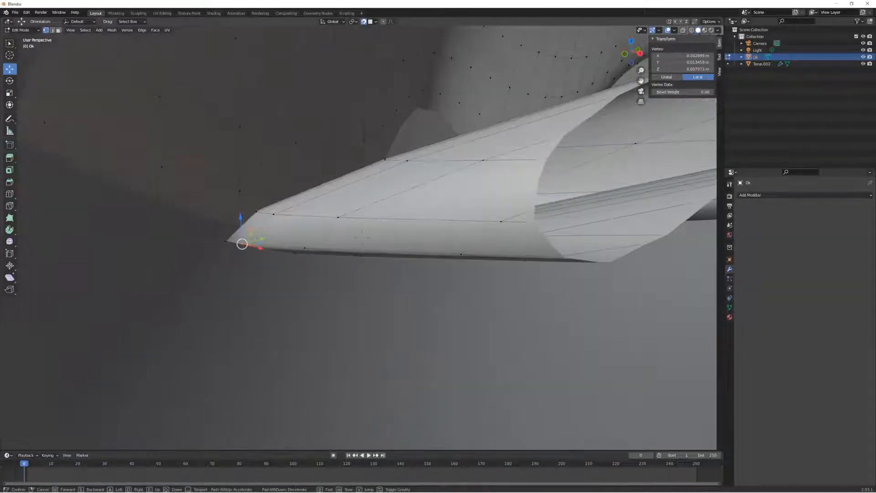
key(s)
click(271, 225)
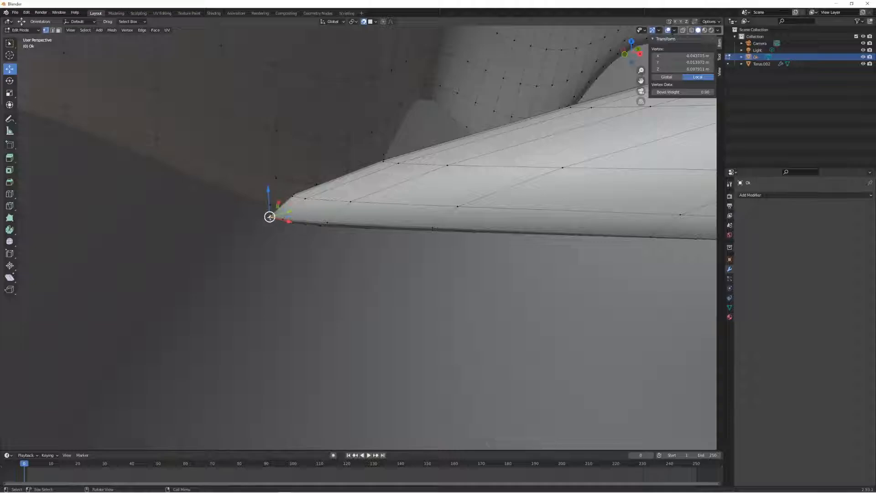
drag(278, 214, 293, 210)
middle_drag(301, 222, 356, 242)
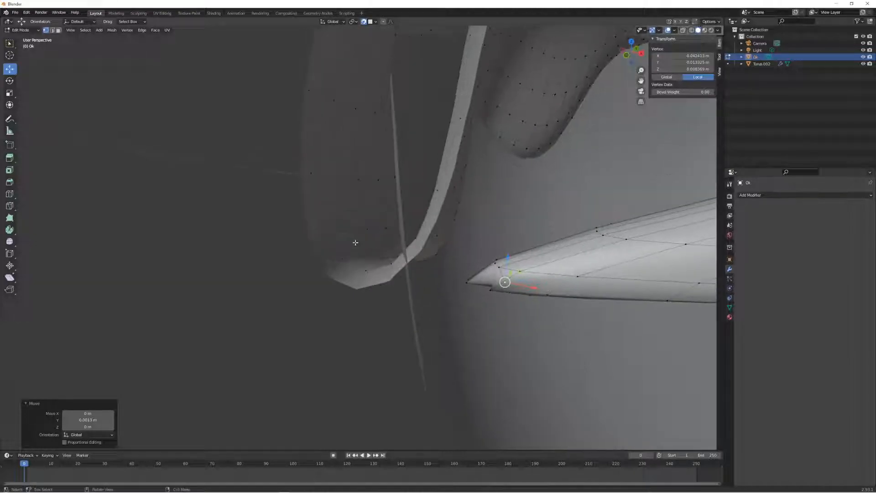
Box-select the vertices at the tip of the pointed icing flap and pull them back toward its base
click(465, 277)
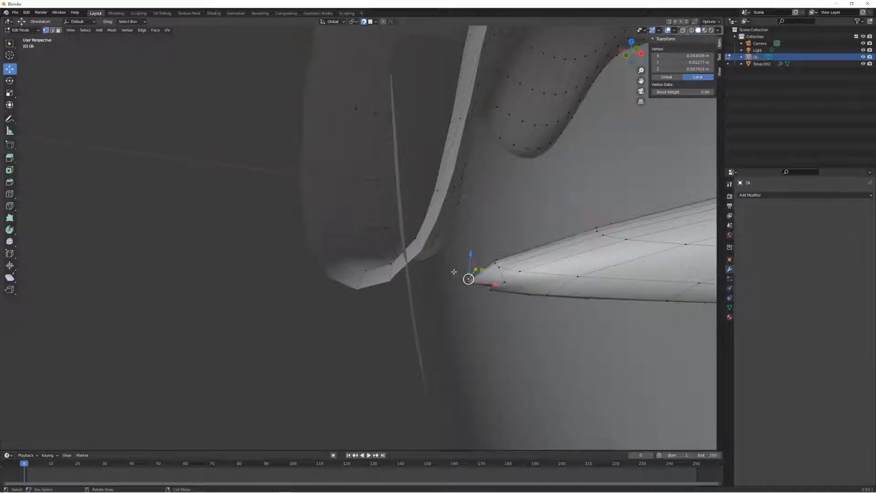
drag(454, 266, 508, 313)
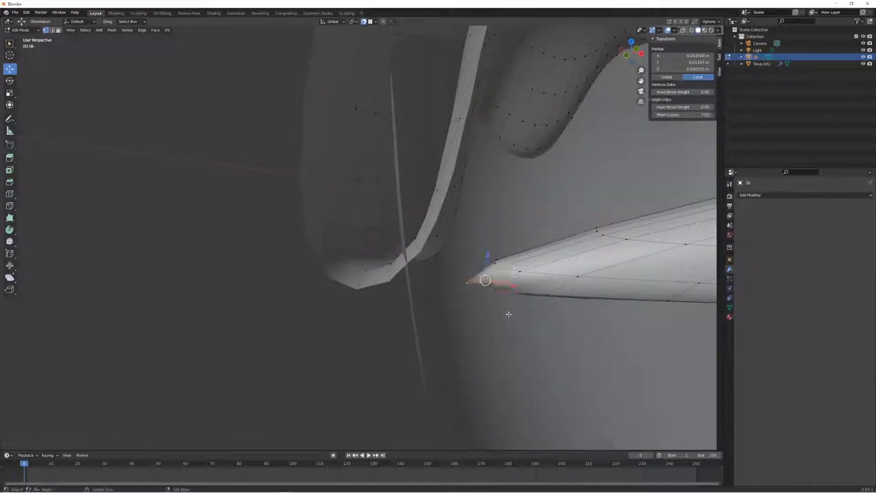
click(452, 276)
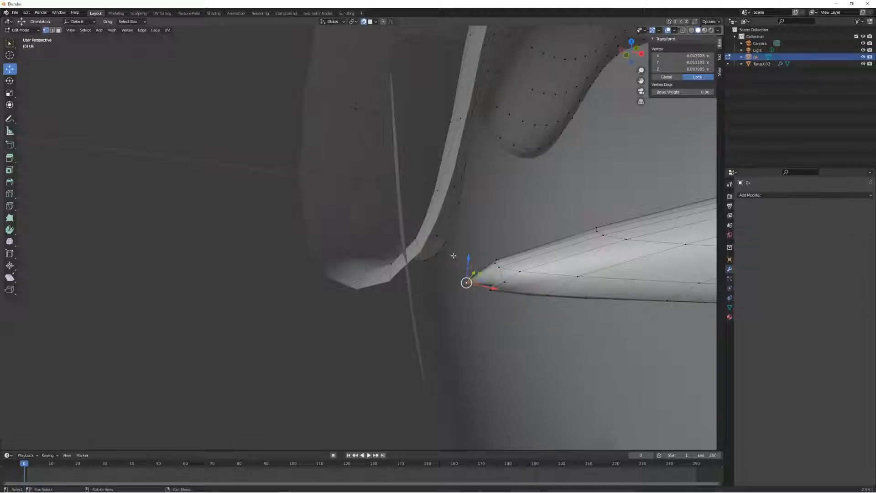
drag(473, 264, 534, 323)
drag(518, 284, 602, 303)
Select the flap's outermost remaining vertex, enable proportional editing, try moving the vertex along X and undo that move
click(487, 275)
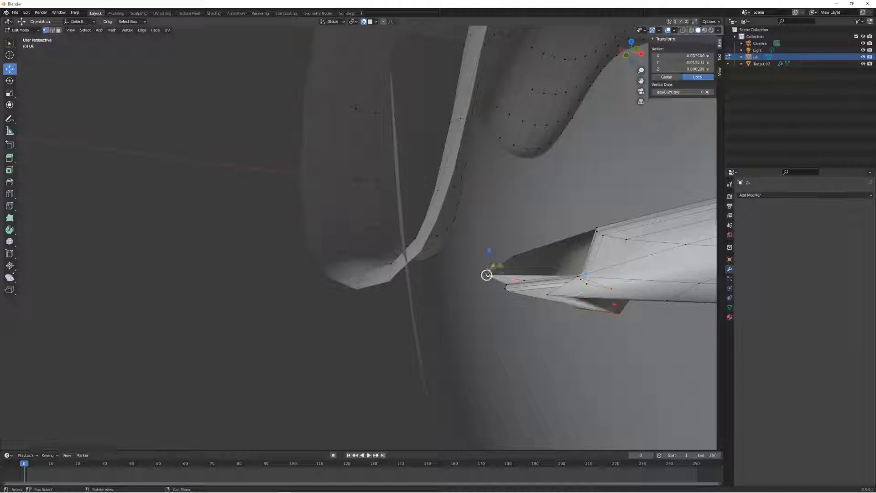
middle_drag(514, 277, 382, 98)
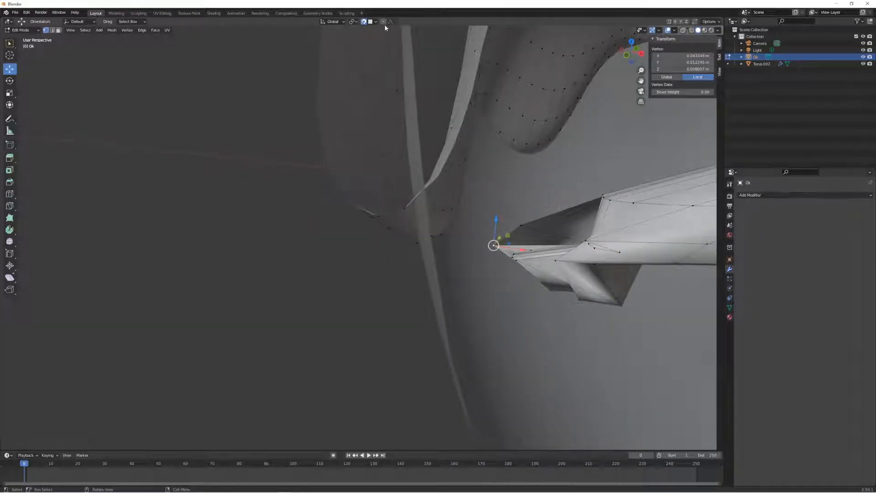
drag(516, 248, 518, 244)
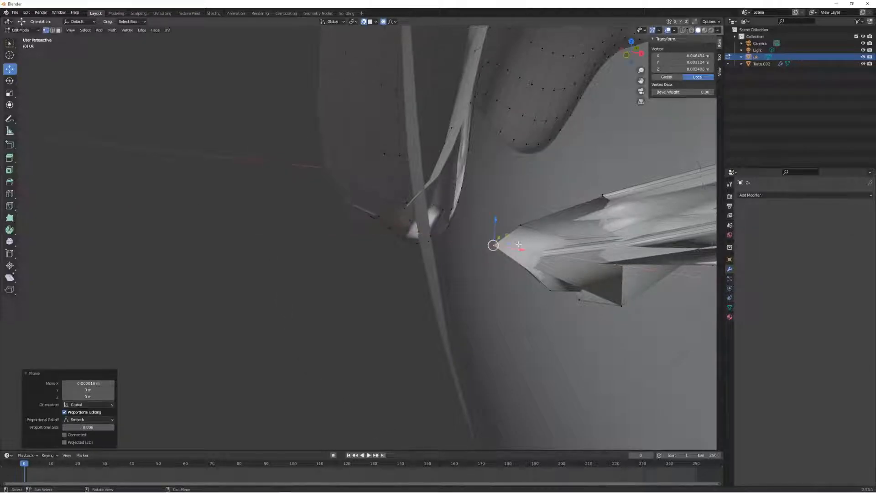
key(ctrl+z)
Shrink the proportional editing radius and move the flap's tip vertex along X toward the base of the flap
scroll(469, 234, down, 3)
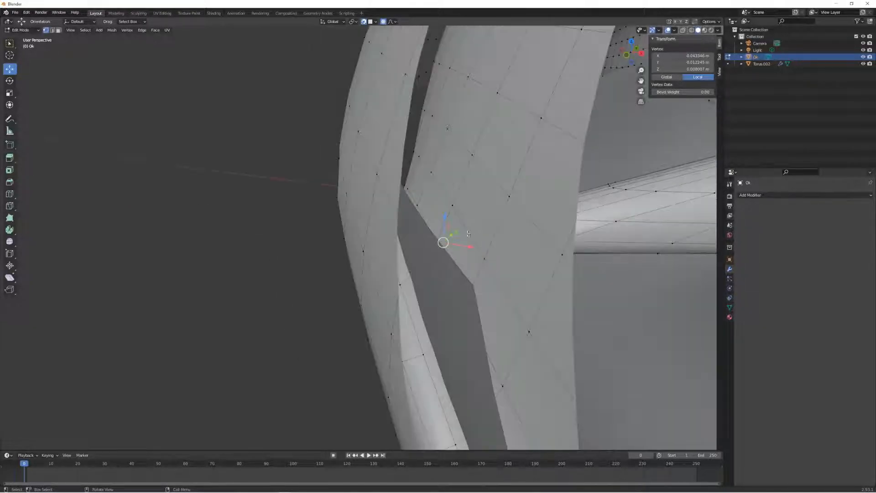
middle_drag(504, 227, 475, 227)
scroll(475, 227, up, 2)
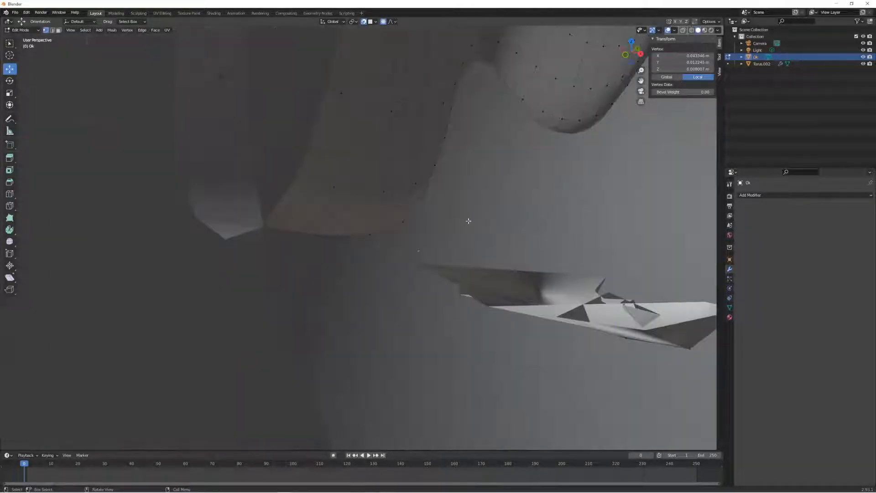
scroll(461, 219, down, 1)
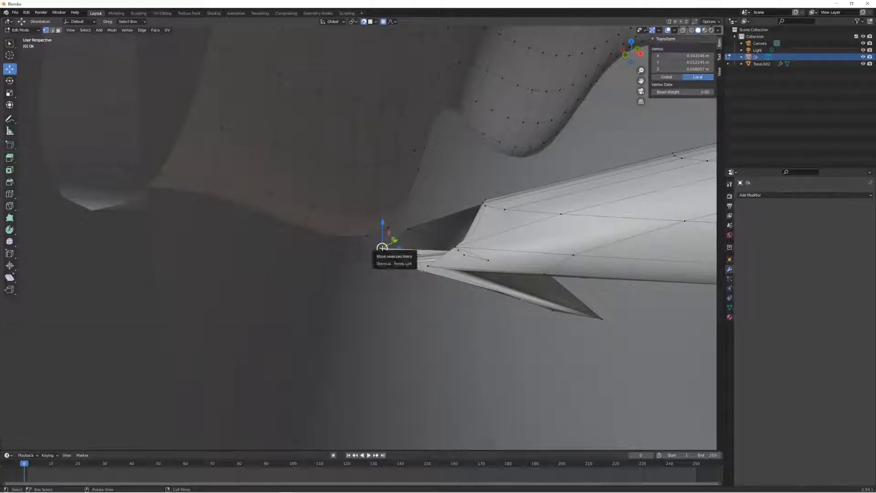
drag(382, 248, 383, 248)
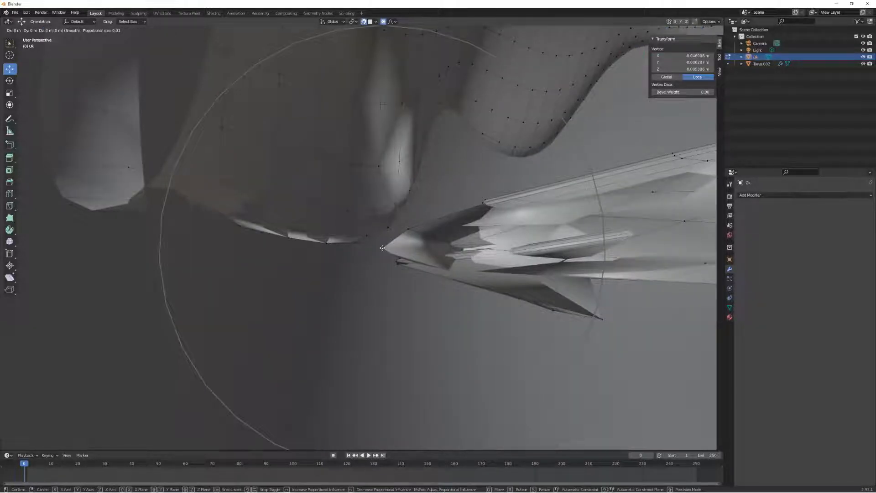
scroll(382, 248, up, 12)
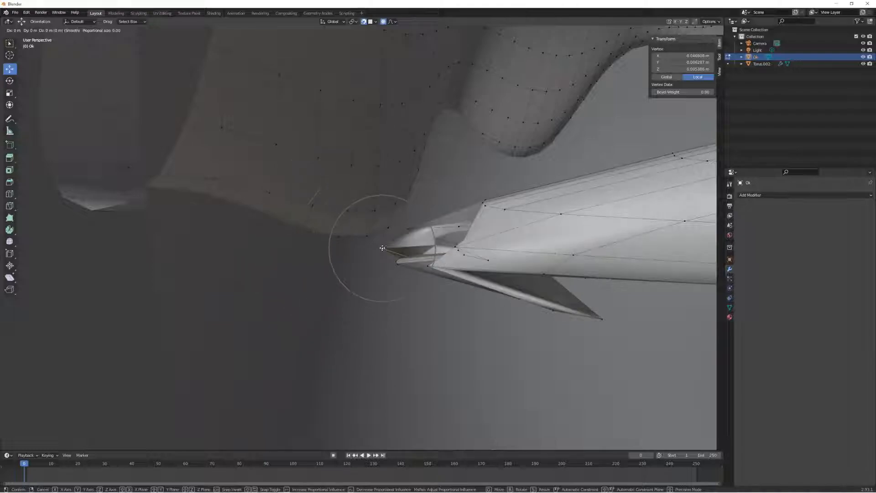
scroll(382, 248, up, 9)
drag(382, 248, 492, 247)
Pull the next protruding vertices at the flap's tip back along X toward its base and clear the selection
click(408, 229)
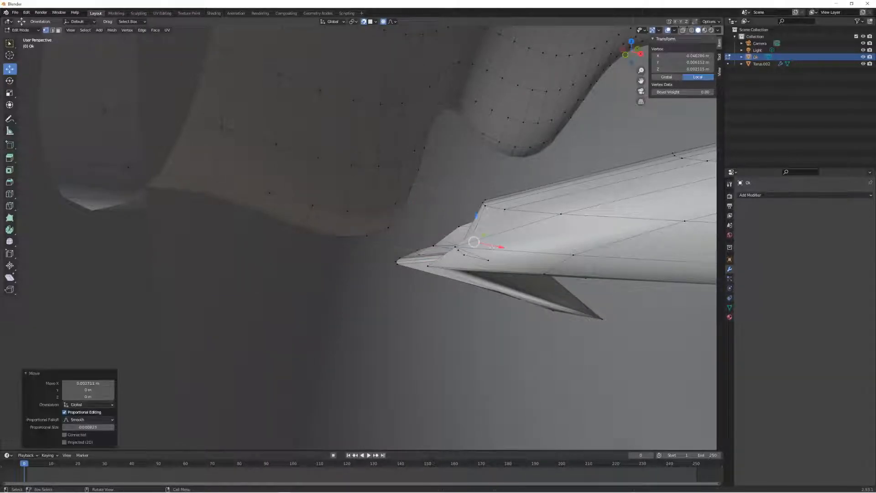
click(399, 261)
drag(399, 261, 431, 262)
key(alt+a)
Examine the icing around the donut hole in walk navigation, ending at the gap on its inner wall
mouse_move(437, 259)
middle_down()
mouse_move(478, 258)
mouse_move(467, 231)
mouse_move(532, 237)
mouse_move(497, 225)
middle_up()
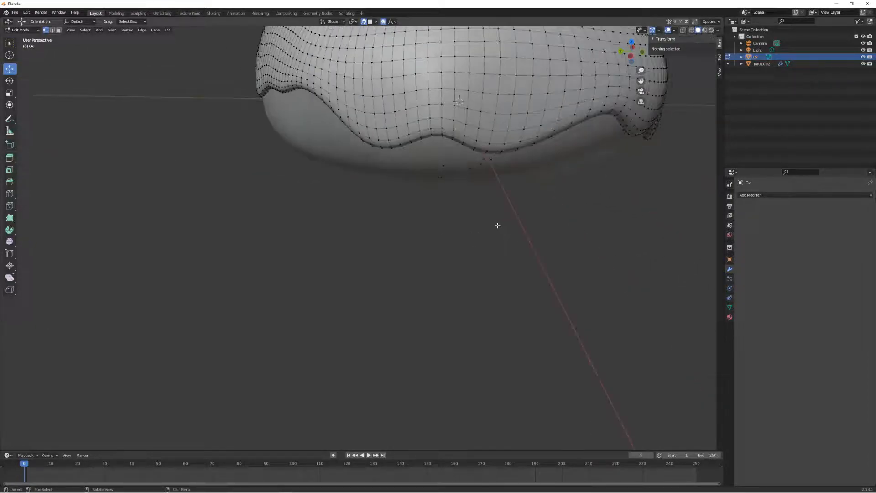
key(shift+grave)
key(w)
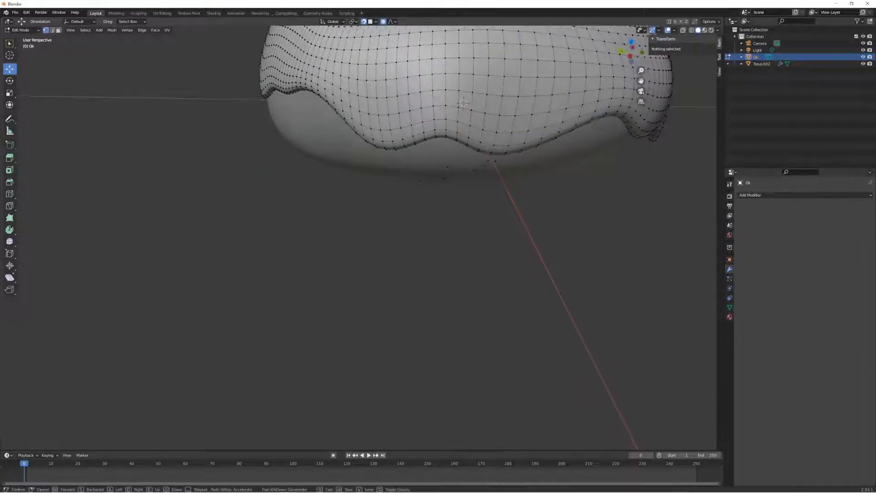
key(w)
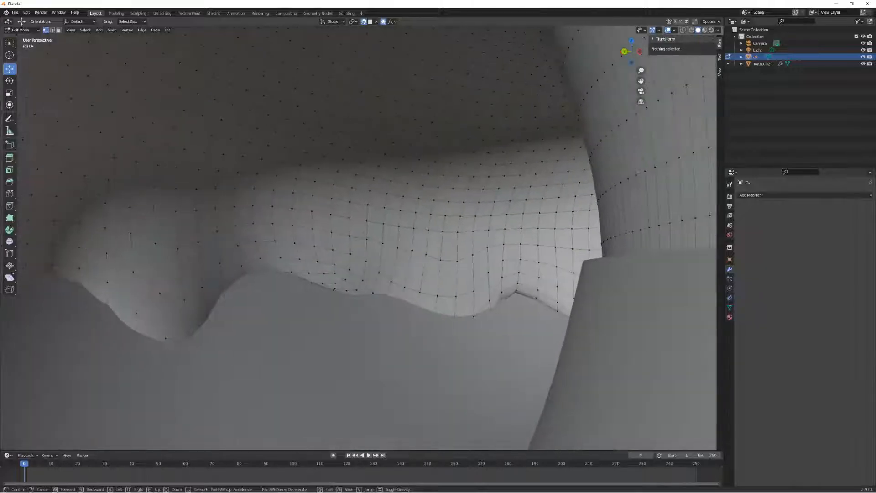
key(s)
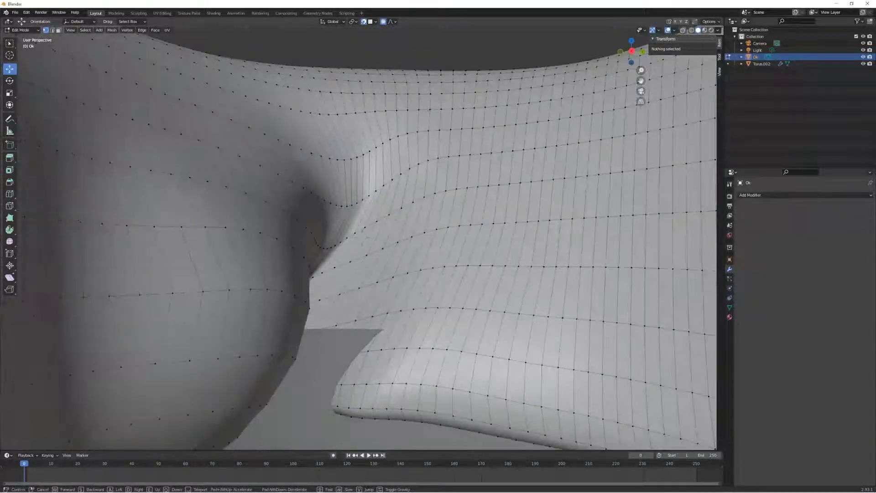
key(w)
key(s)
key(w)
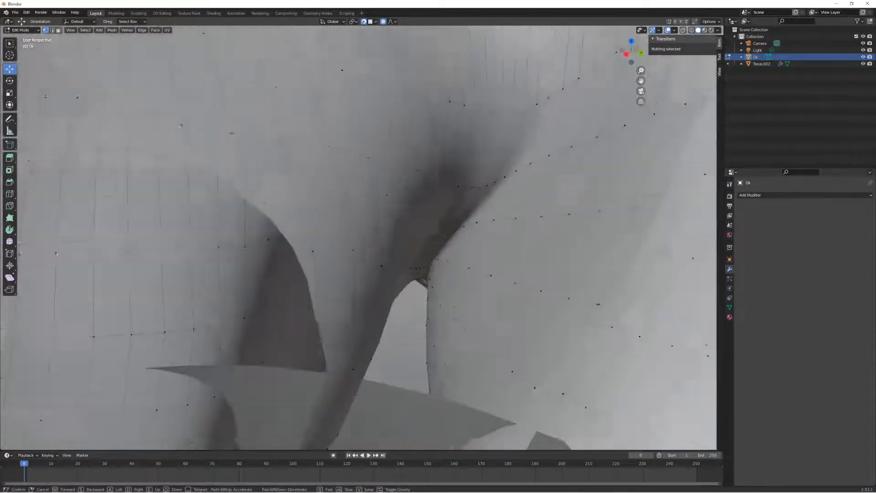
key(s)
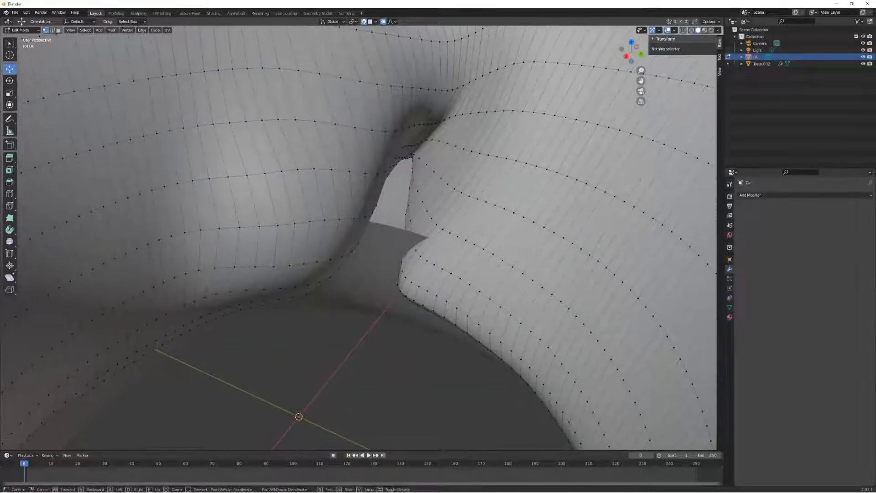
click(361, 237)
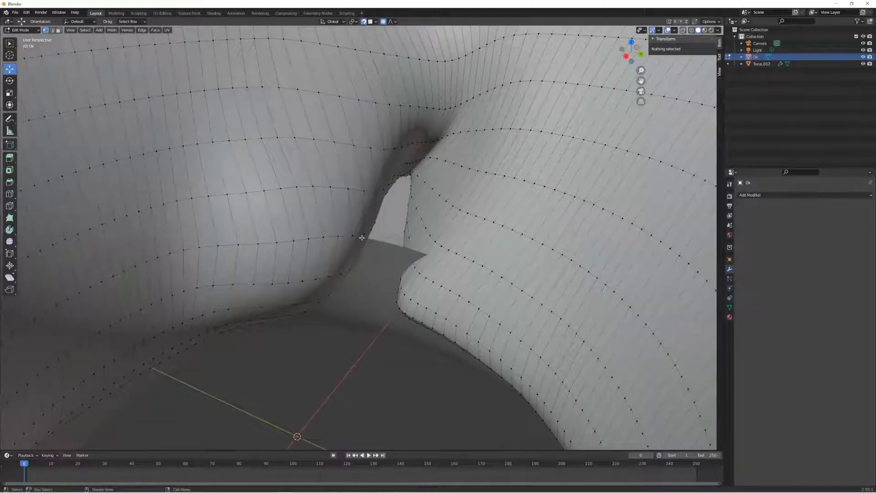
Move the vertex on the icing's lower edge beside the donut-hole gap about 0.009 m along Y across the gap and deselect it
click(306, 312)
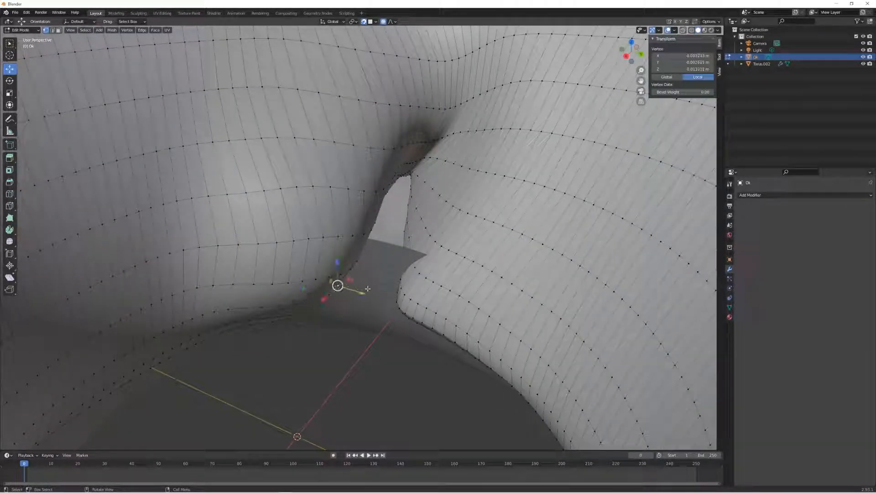
drag(368, 288, 456, 313)
right_click(452, 311)
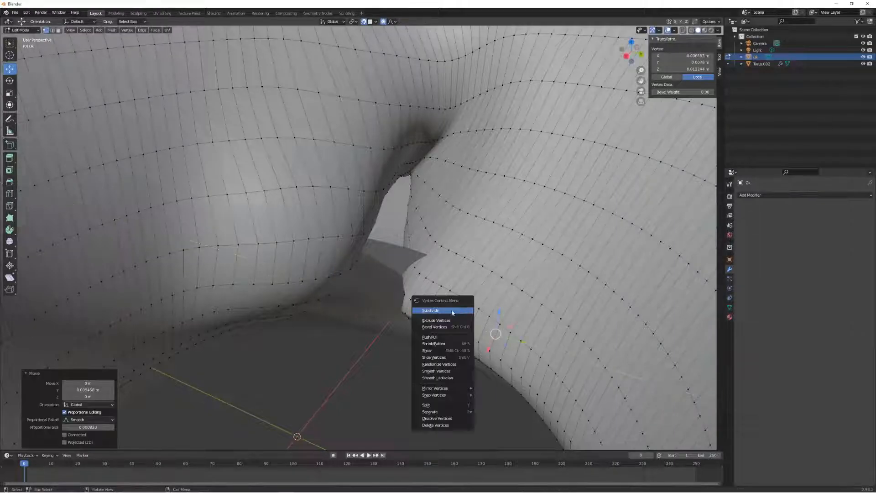
click(353, 334)
key(w)
right_click(356, 338)
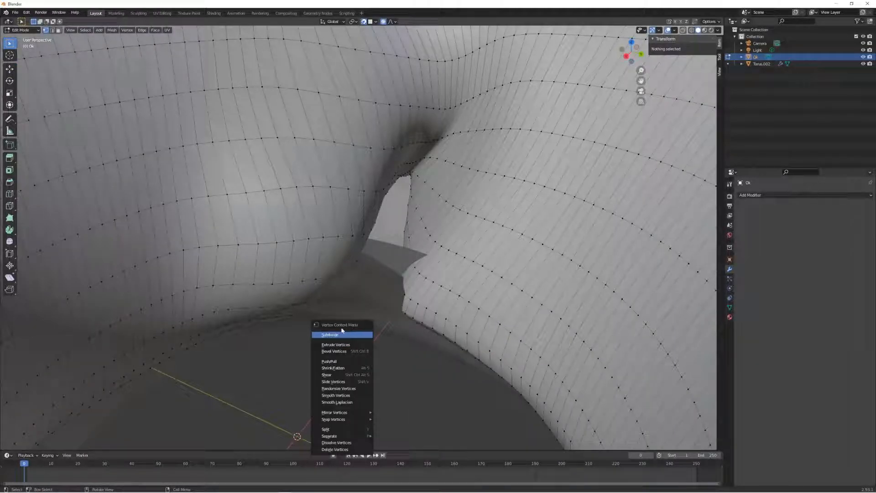
middle_drag(418, 239, 406, 237)
key(a)
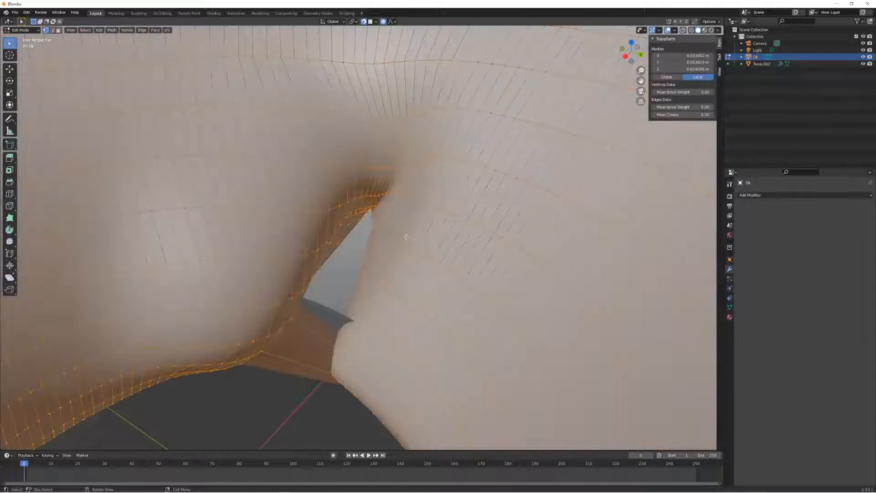
Try pulling two vertices at the upper edge of the donut-hole gap across the opening and undo both moves
click(347, 202)
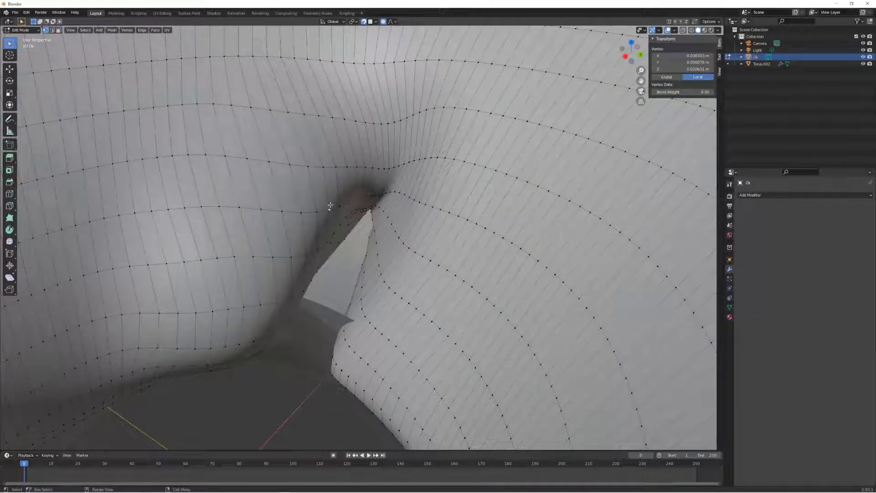
key(g)
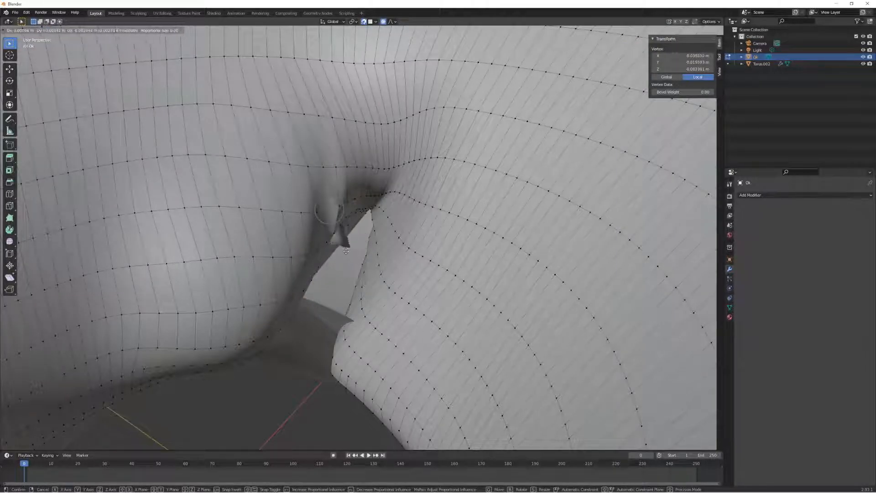
click(370, 274)
key(g)
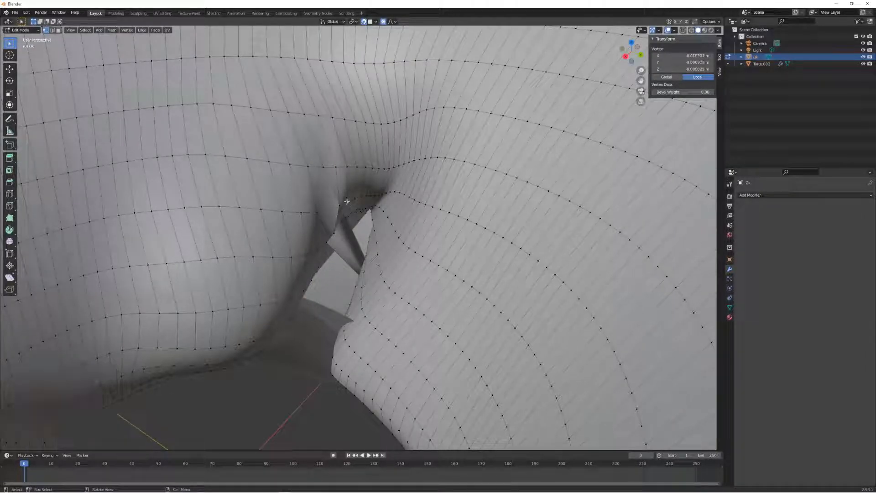
click(395, 287)
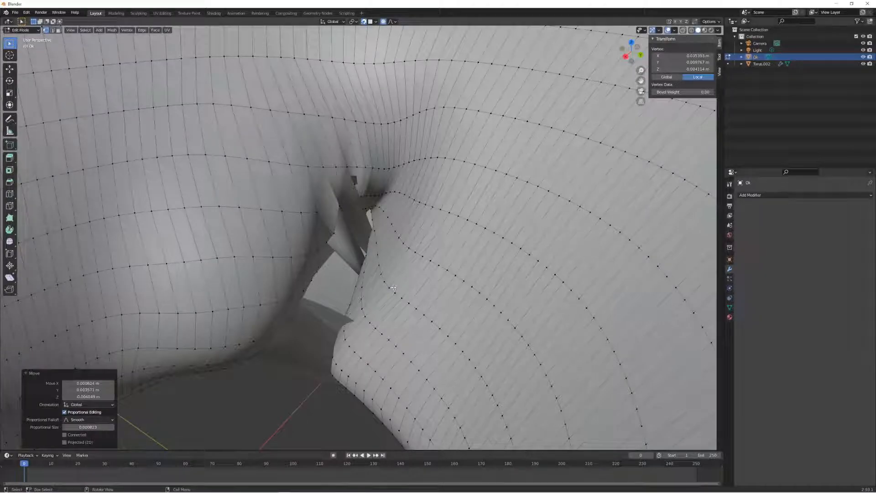
key(ctrl+z)
key(ctrl+z)
mouse_move(396, 283)
middle_down()
mouse_move(393, 290)
mouse_move(390, 278)
mouse_move(396, 282)
mouse_move(389, 290)
middle_up()
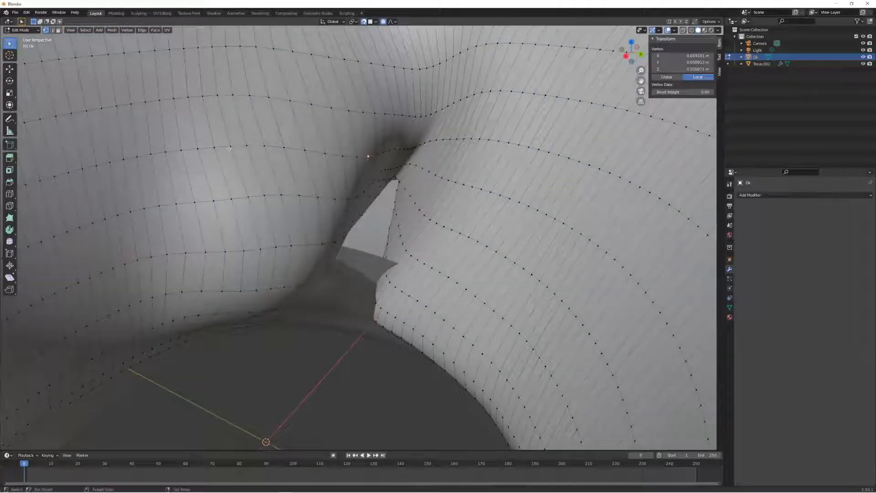
Switch to the Sculpting workspace to work on the icing around the donut hole
click(139, 13)
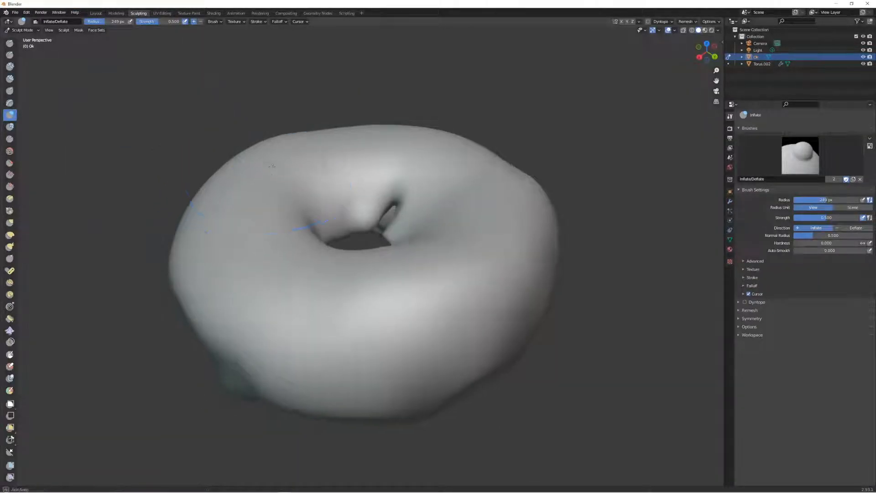
middle_drag(272, 165, 275, 183)
scroll(313, 170, up, 6)
mouse_move(415, 182)
middle_down()
mouse_move(413, 163)
mouse_move(426, 175)
middle_up()
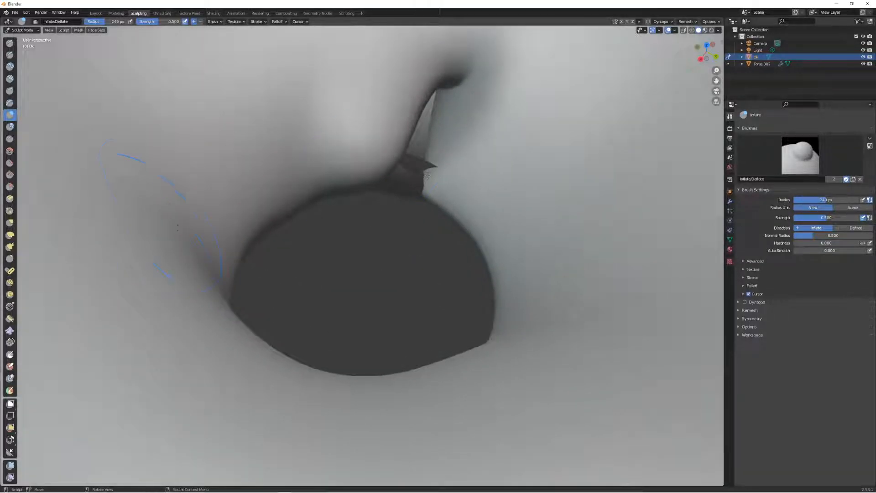
Try a Layer brush stroke at strength 1.000 across the donut hole area and undo it
click(6, 103)
scroll(292, 183, down, 2)
scroll(351, 190, down, 5)
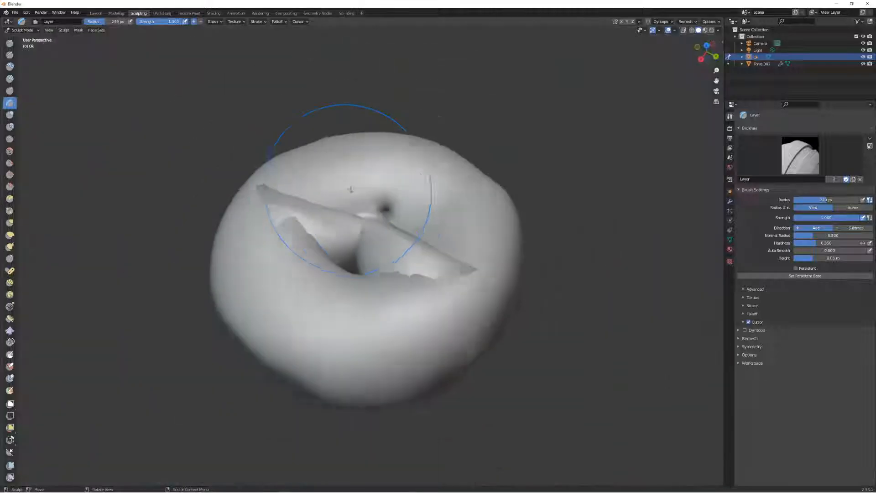
scroll(351, 190, down, 2)
key(ctrl+z)
Reduce the sculpting brush radius to 3 px and choose the Clay brush for the gap at the donut hole
scroll(402, 196, up, 10)
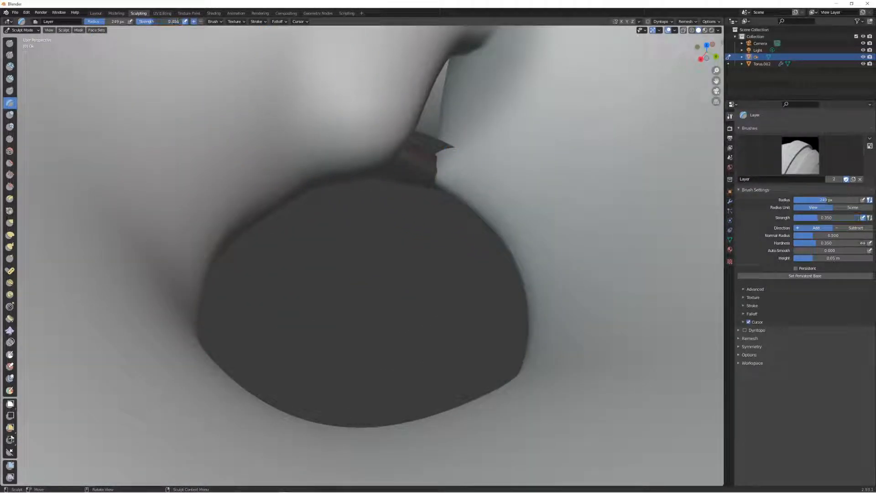
drag(93, 21, 78, 21)
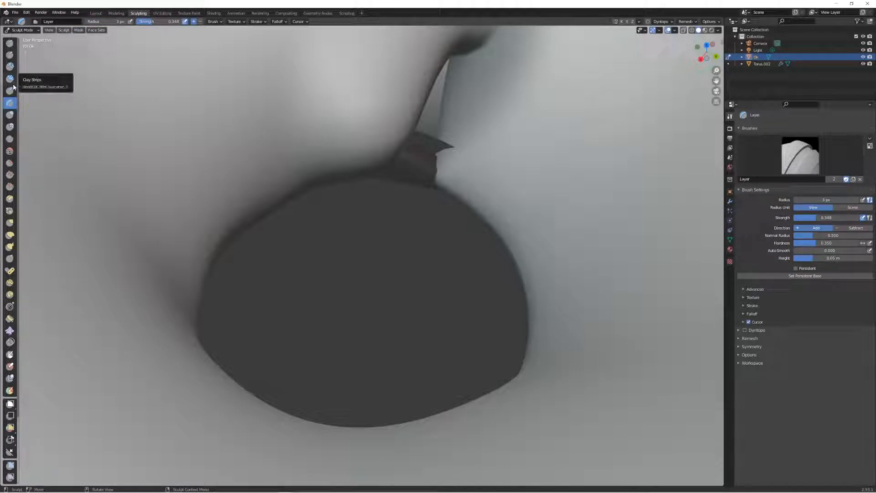
click(10, 67)
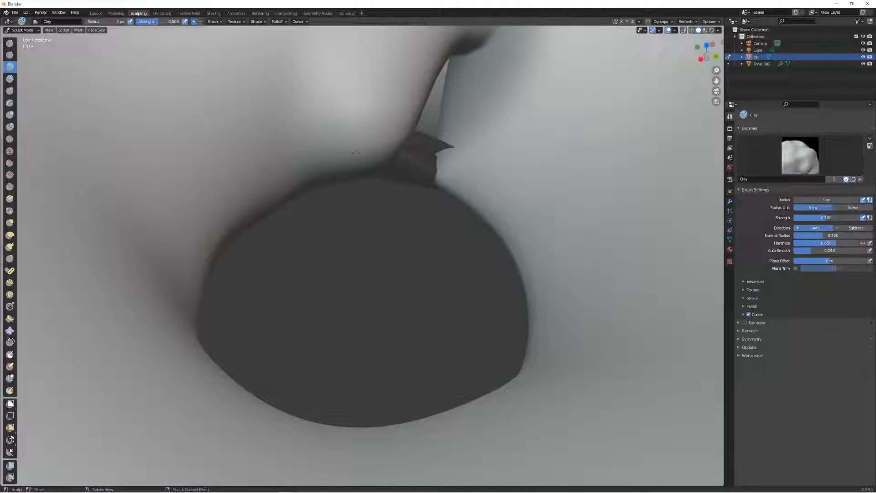
scroll(419, 151, up, 6)
scroll(437, 135, down, 1)
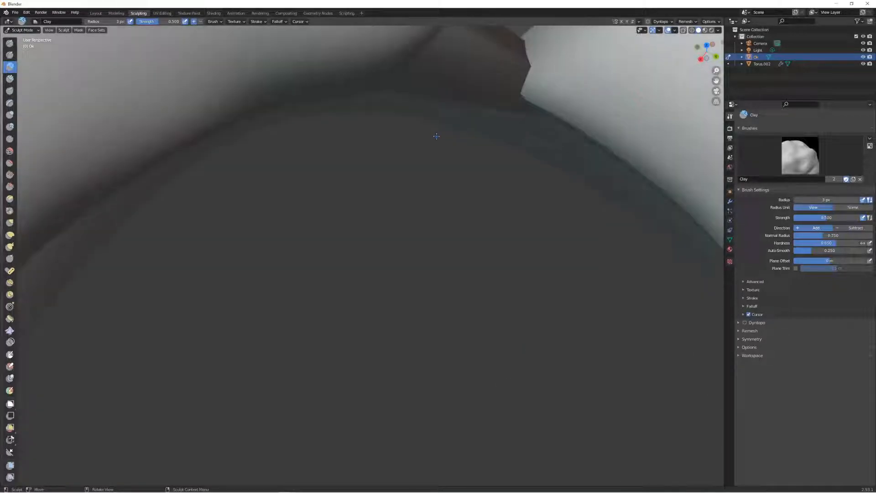
mouse_move(437, 136)
middle_down()
mouse_move(428, 151)
mouse_move(374, 104)
mouse_move(311, 74)
middle_up()
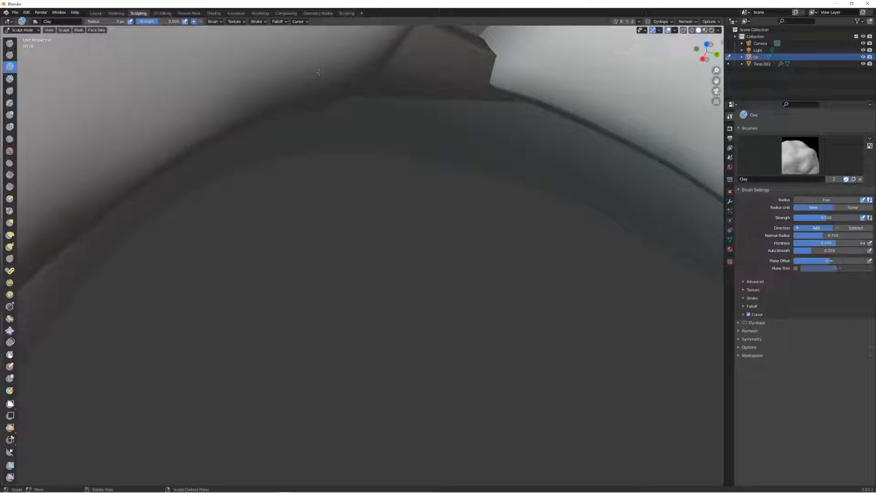
Build up the inner wall of the donut hole with a Clay brush stroke at radius 500 px and strength 1.000
scroll(340, 92, down, 3)
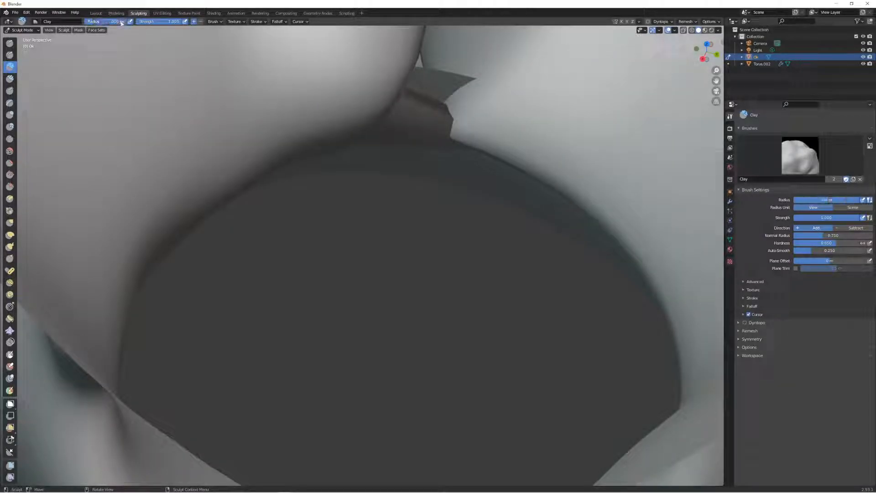
click(138, 106)
drag(141, 106, 206, 121)
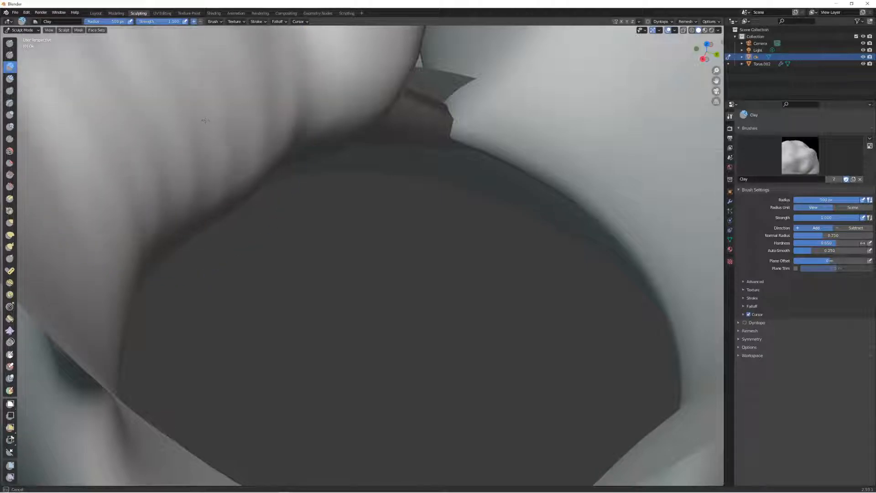
scroll(205, 121, down, 6)
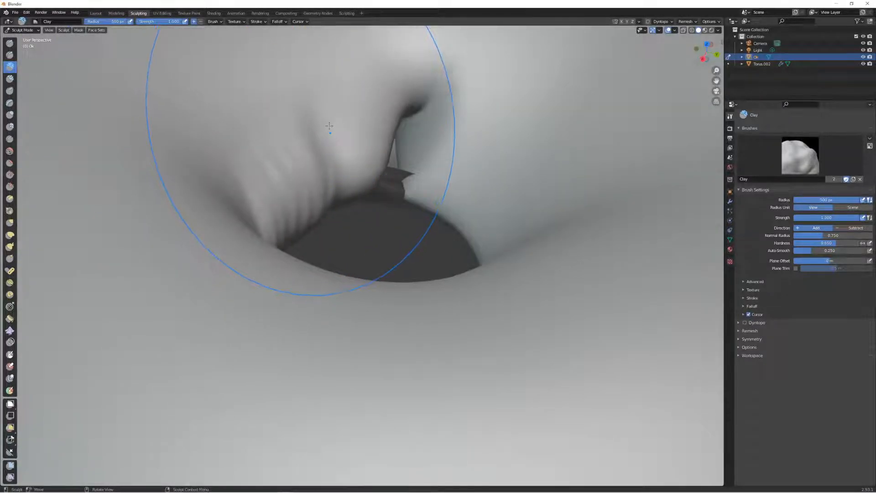
Switch the viewport shading to Material Preview and view the whole donut
key(z)
click(332, 182)
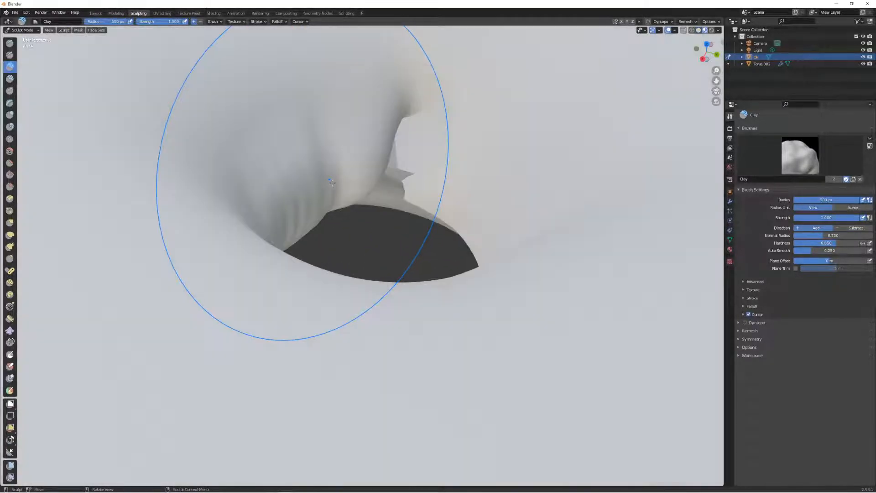
scroll(333, 183, down, 8)
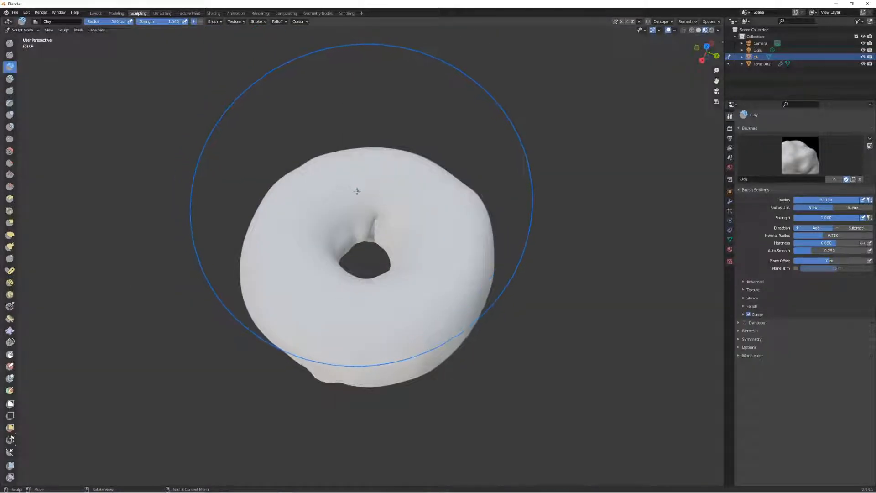
Switch to Solid shading, reduce the Clay brush radius to 211 px and add a short stroke at the upper end of the gap
scroll(357, 190, up, 7)
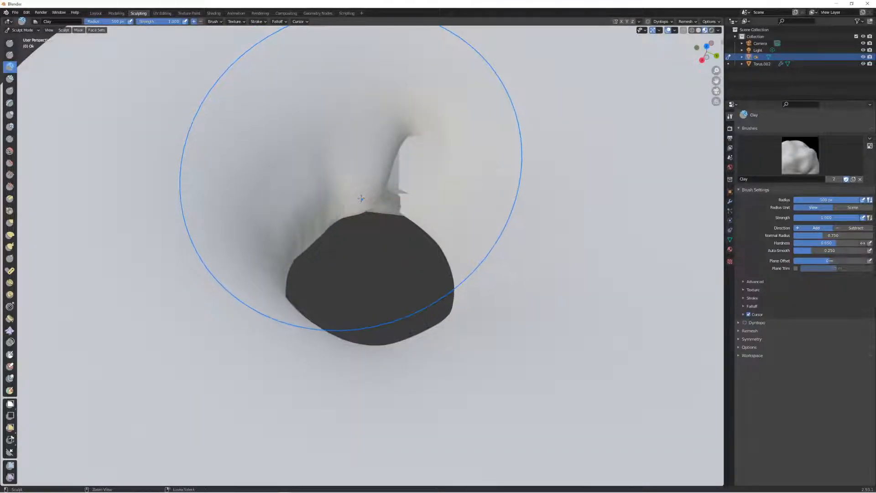
click(698, 30)
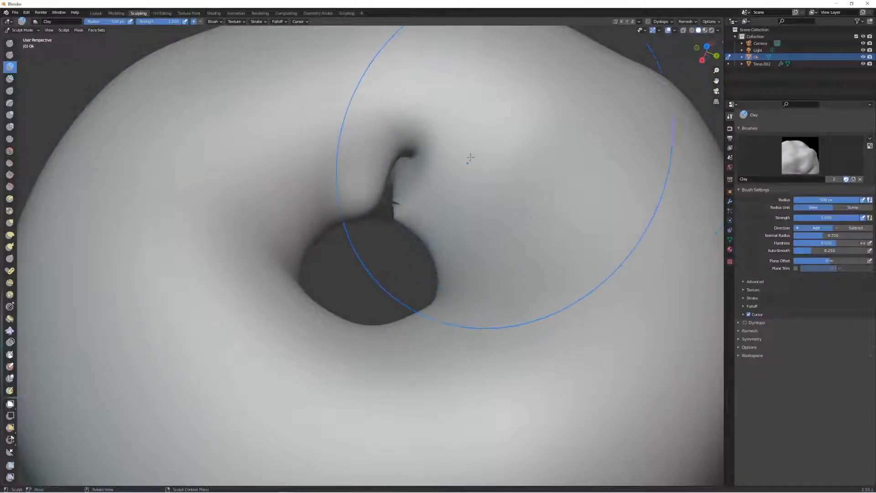
scroll(470, 156, up, 3)
middle_drag(466, 145, 452, 128)
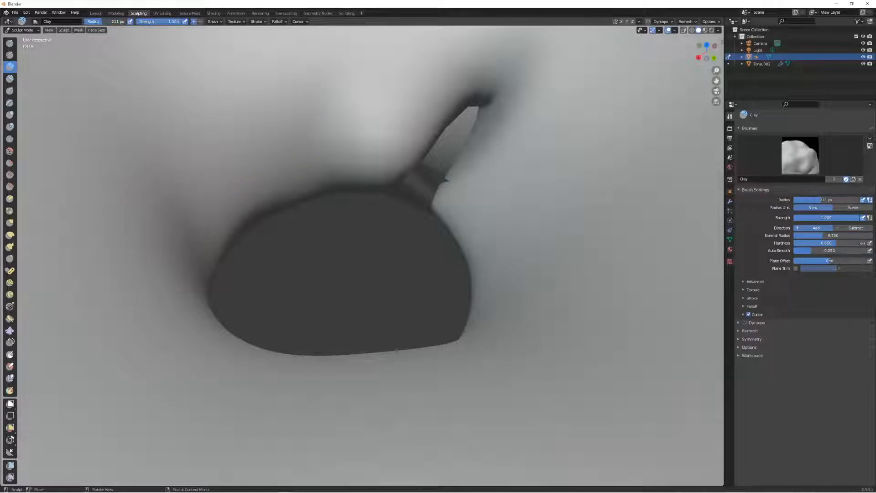
drag(483, 97, 477, 102)
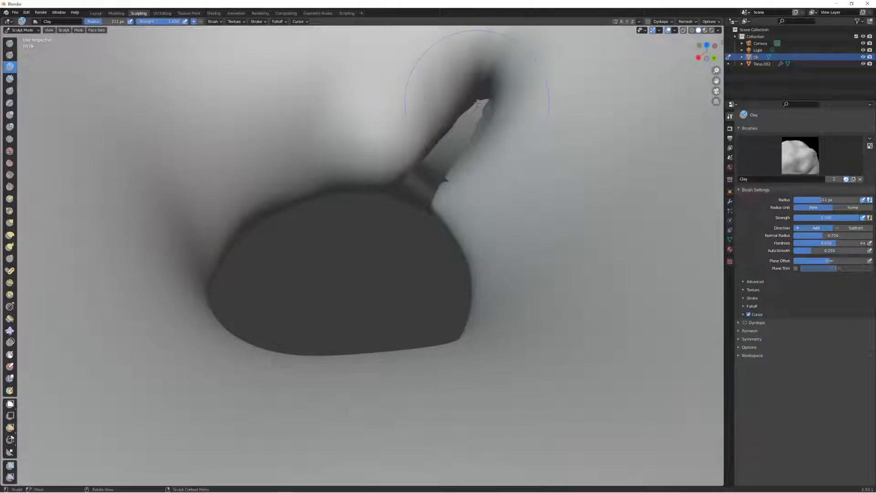
Check the gap beside the donut hole in Material Preview and return to Solid shading
middle_drag(442, 136, 442, 94)
scroll(441, 98, down, 5)
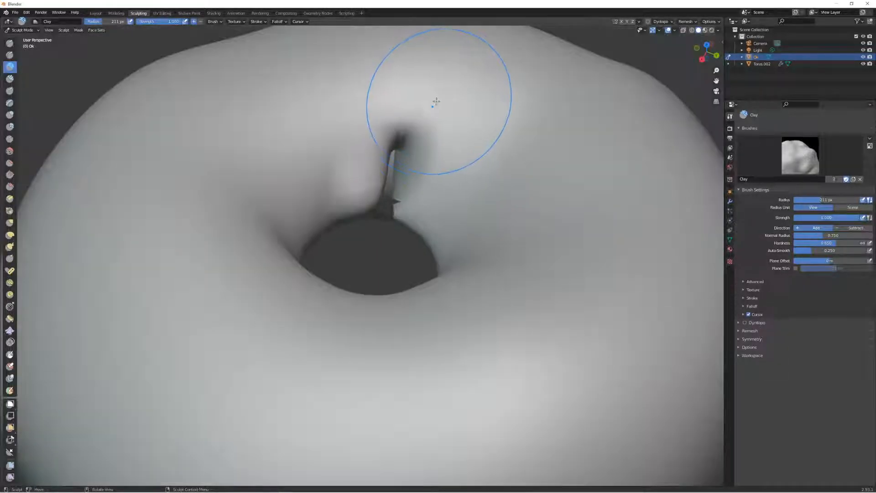
key(z)
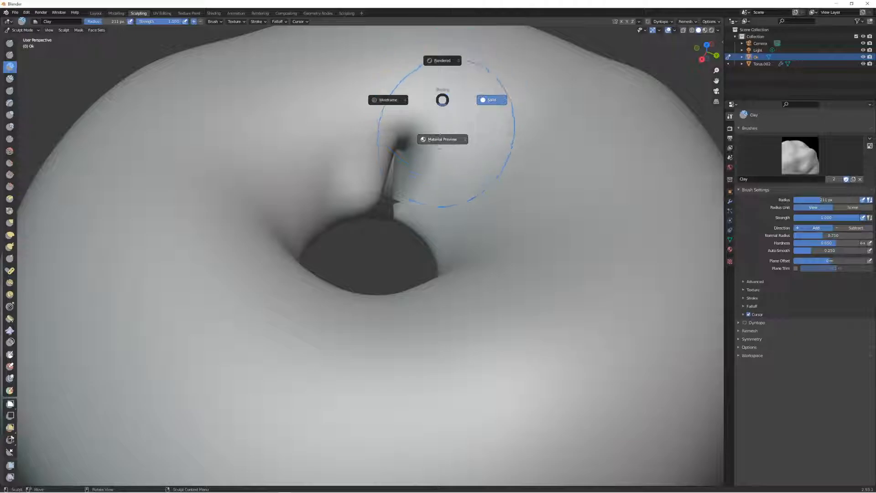
click(441, 138)
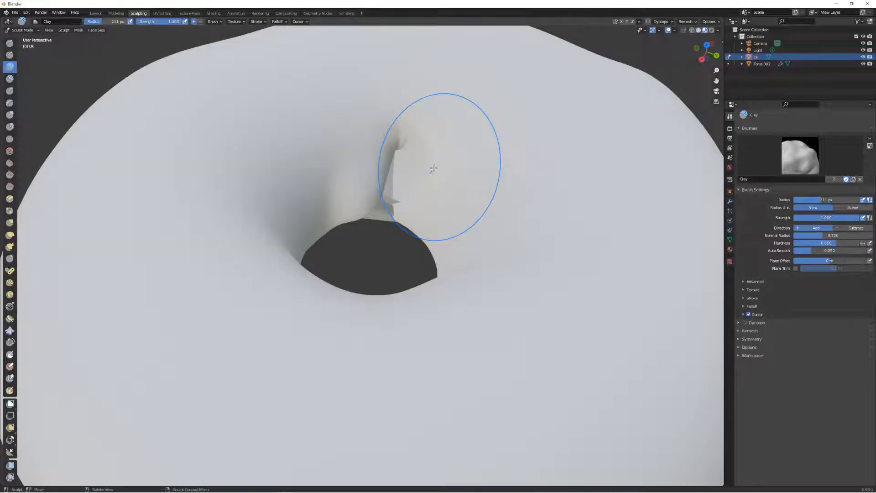
click(698, 31)
Try a Draw Sharp stroke in Subtract direction at strength 0.500 on the flap beside the gap
middle_drag(525, 114, 489, 113)
scroll(491, 111, up, 2)
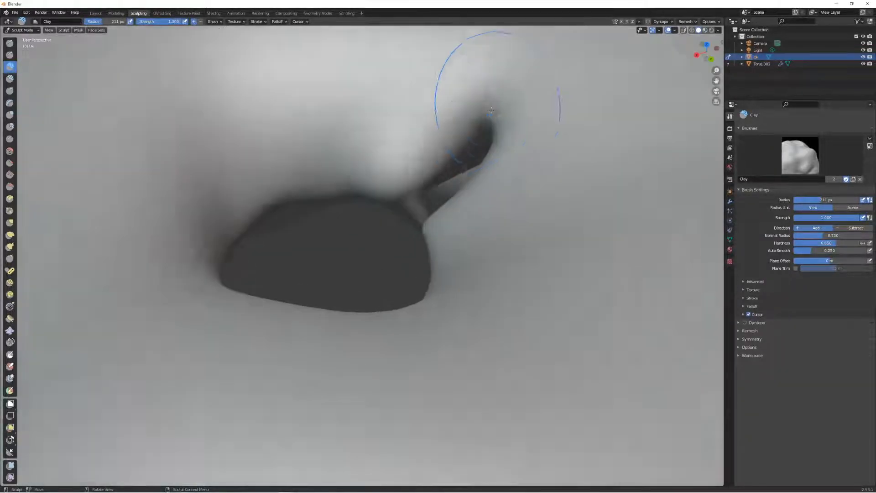
scroll(491, 110, up, 2)
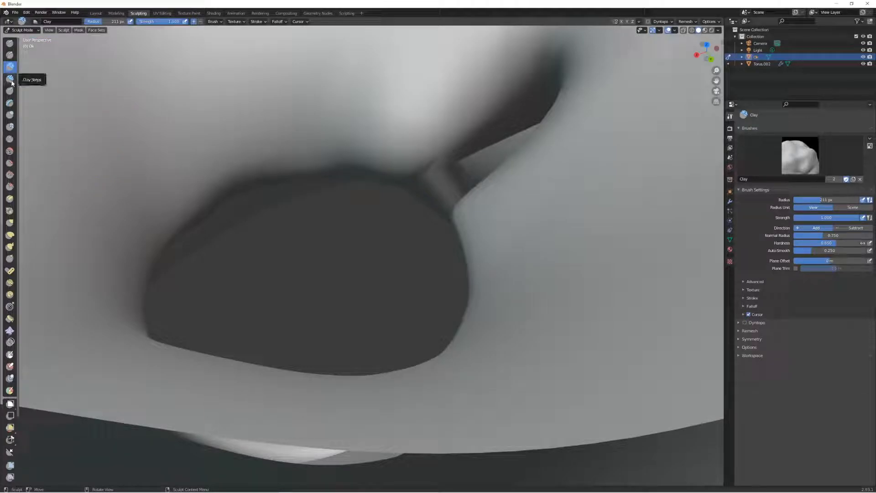
click(13, 54)
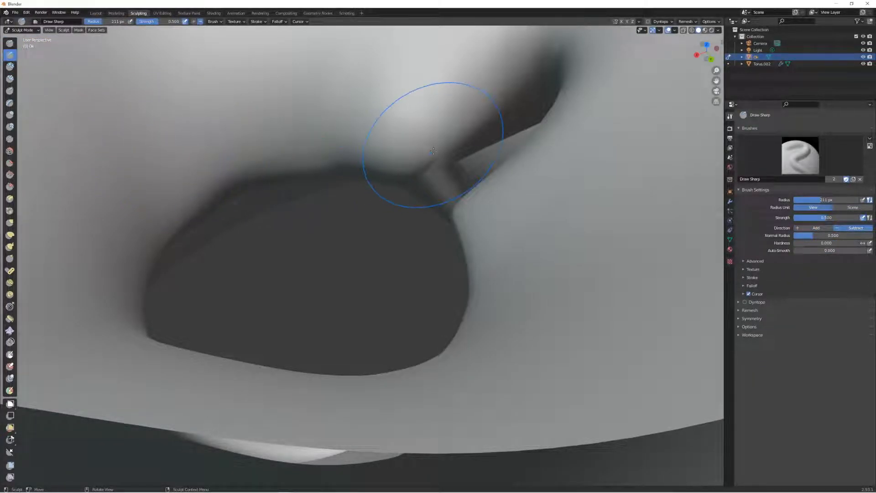
mouse_move(433, 151)
mouse_down()
mouse_move(456, 158)
mouse_move(425, 123)
mouse_move(417, 103)
mouse_move(426, 91)
mouse_up()
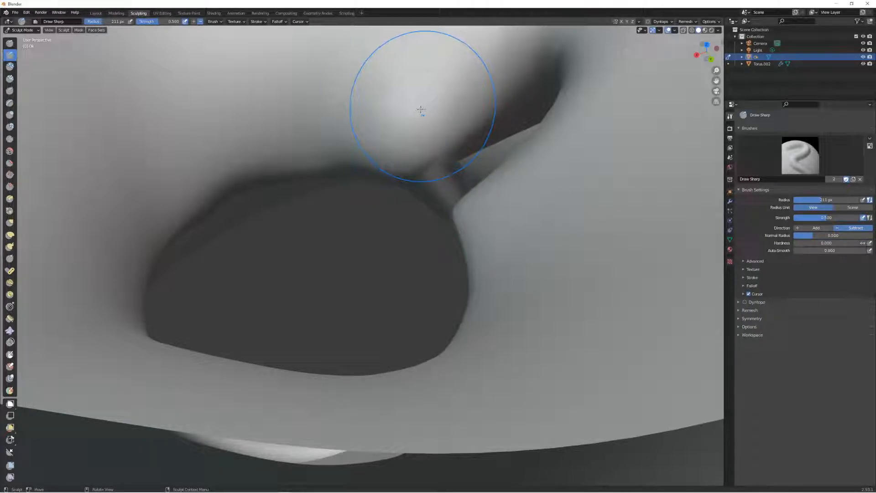
scroll(420, 110, down, 6)
scroll(391, 146, up, 6)
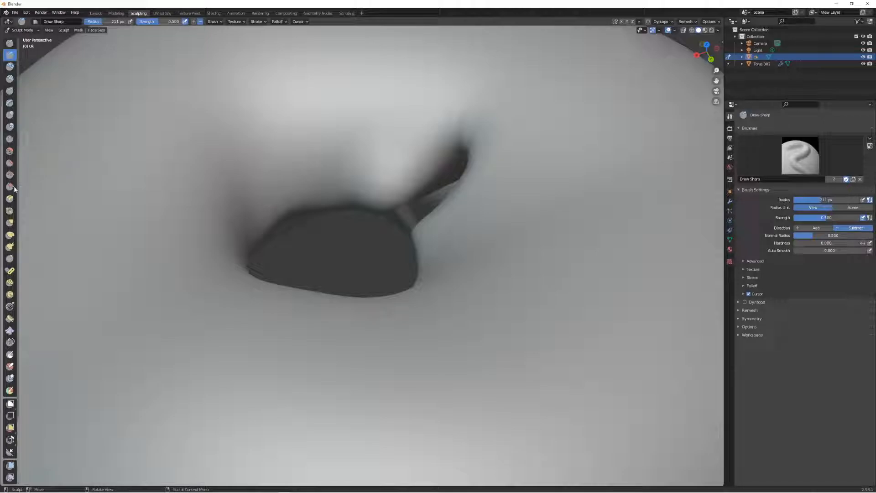
Push the flap out across the gap with a Draw brush stroke in Add direction at radius 211 px and strength 0.500
click(9, 43)
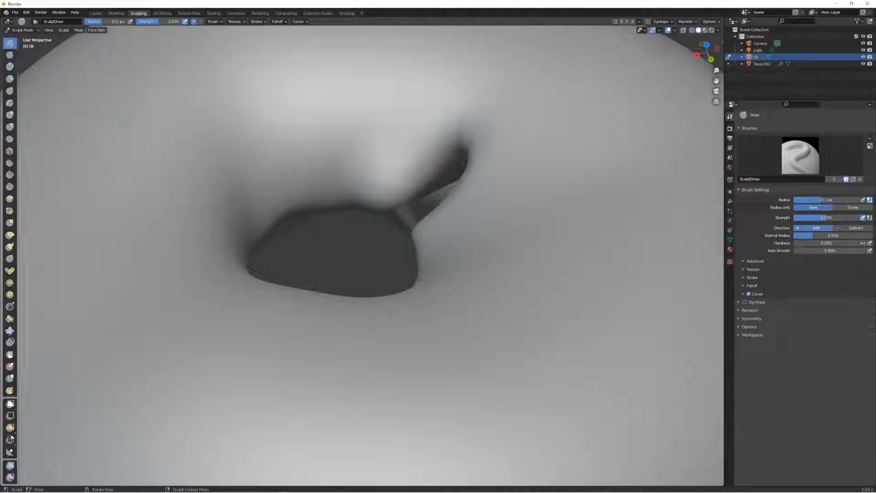
mouse_move(328, 149)
middle_down()
mouse_move(435, 170)
mouse_move(461, 165)
mouse_move(440, 157)
mouse_move(458, 157)
mouse_move(446, 180)
mouse_move(430, 152)
middle_up()
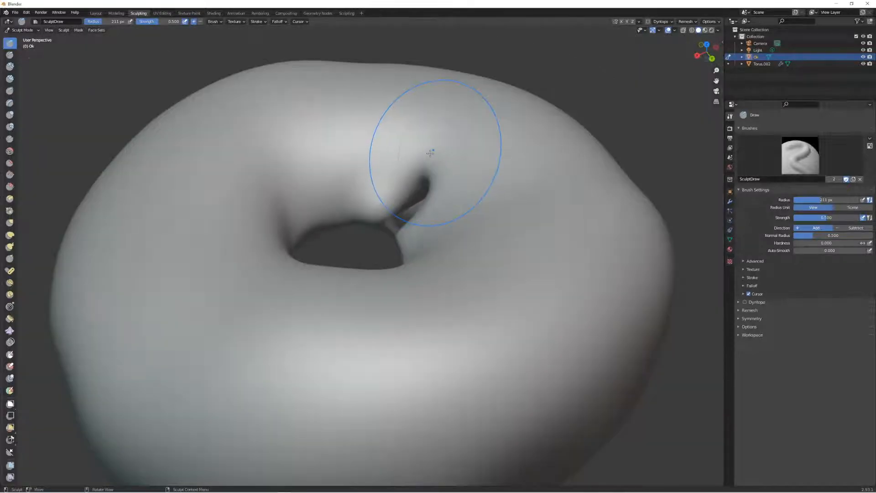
scroll(418, 182, up, 4)
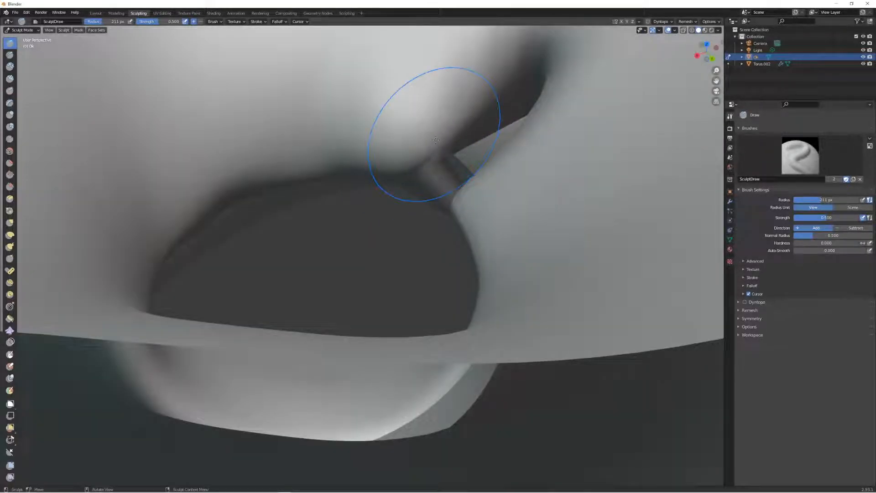
mouse_move(435, 141)
mouse_down()
mouse_move(436, 161)
mouse_move(460, 177)
mouse_up()
mouse_move(460, 177)
middle_down()
mouse_move(501, 187)
mouse_move(436, 198)
mouse_move(448, 197)
middle_up()
Inspect the mesh around the gap in Wireframe shading with X-ray off and on, and return to Solid shading
key(z)
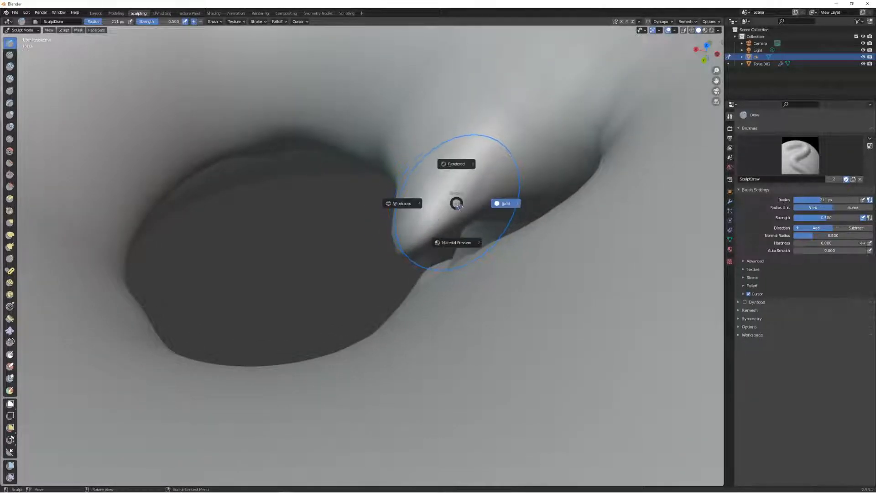
click(450, 207)
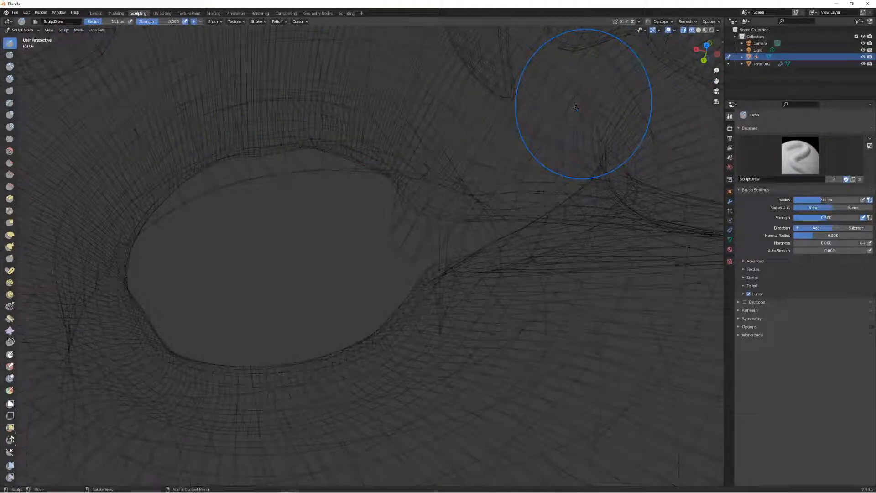
key(alt+z)
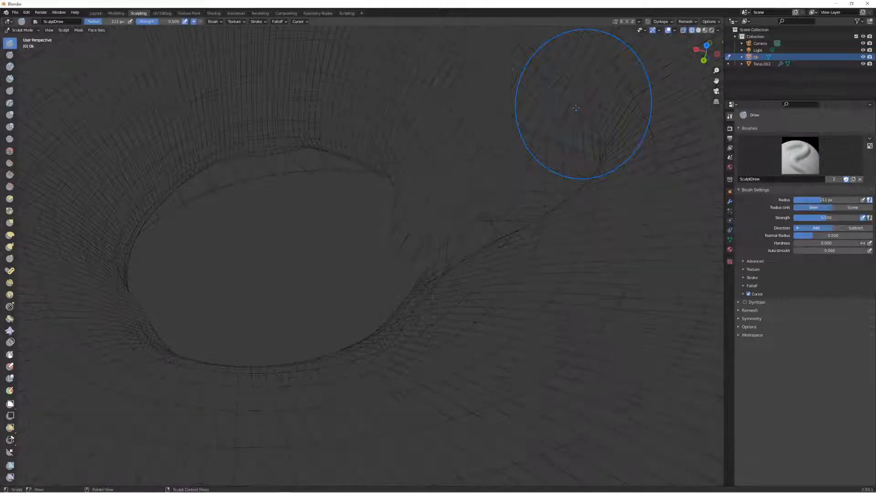
key(alt+z)
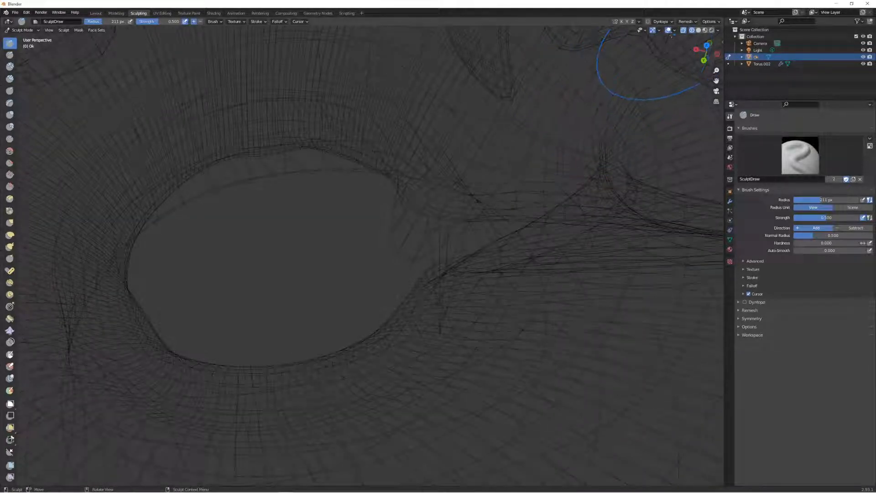
click(698, 30)
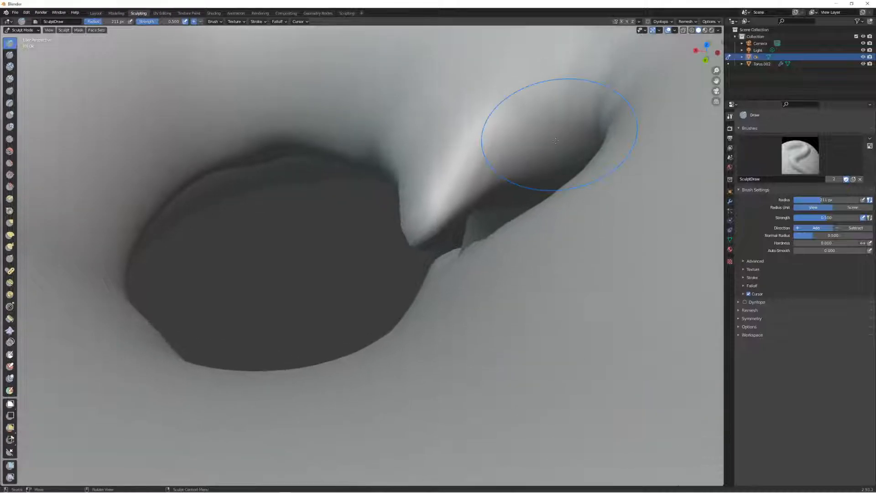
Examine the donut hole's mesh again in Wireframe shading and bring up the viewport shading choices
key(shift+z)
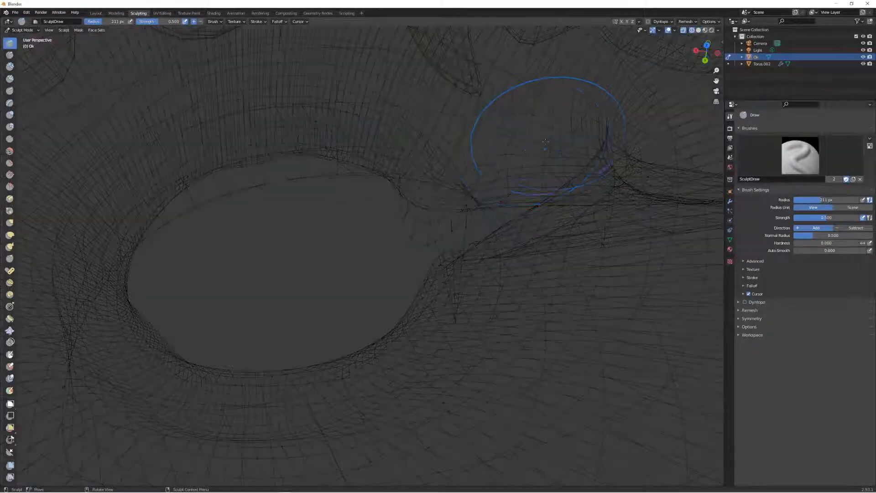
key(z)
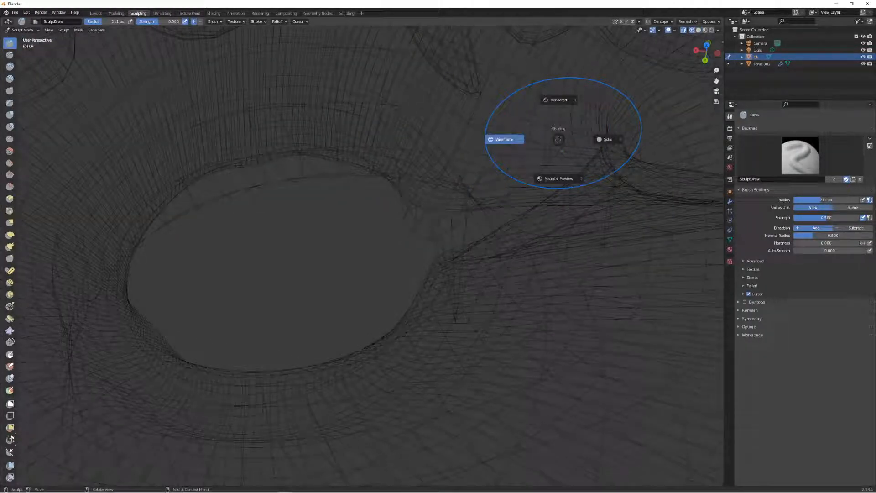
click(553, 144)
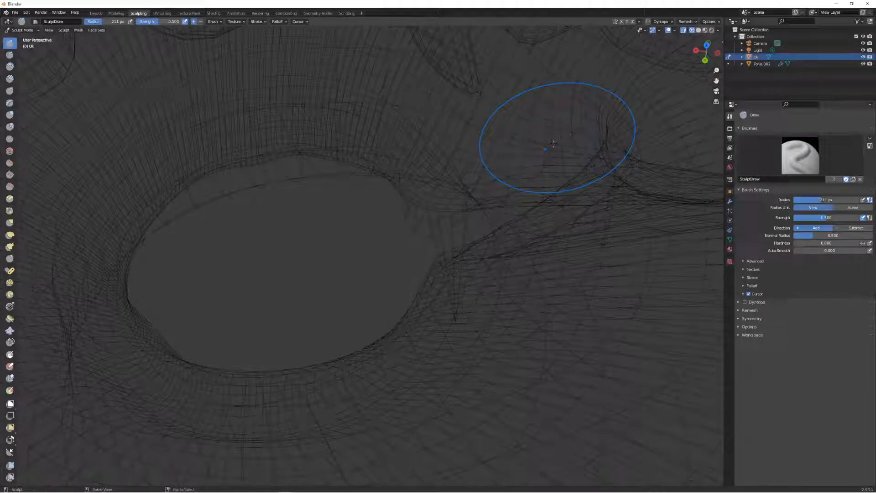
key(z)
key(z)
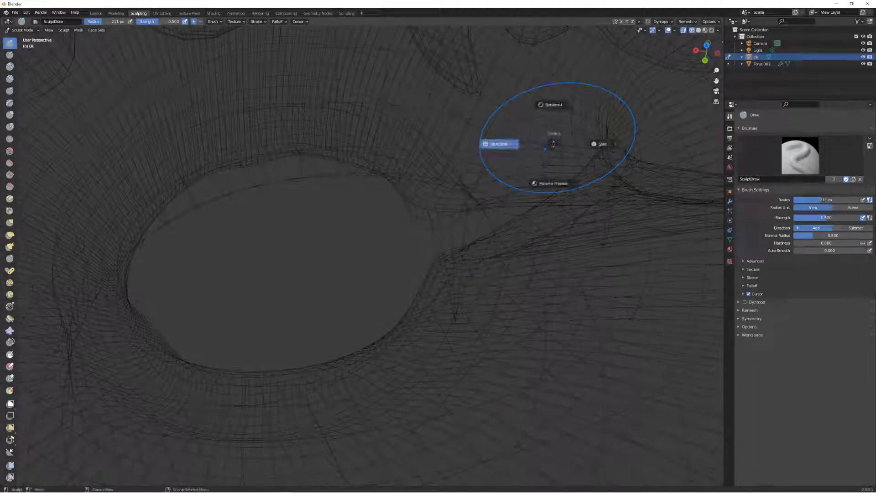
Switch the viewport shading from wireframe to Material Preview, then to Solid
click(554, 143)
key(z)
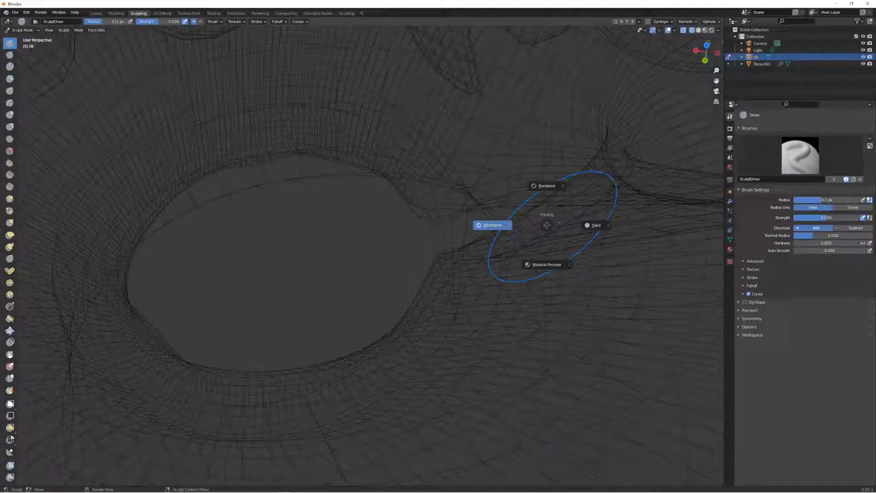
click(535, 266)
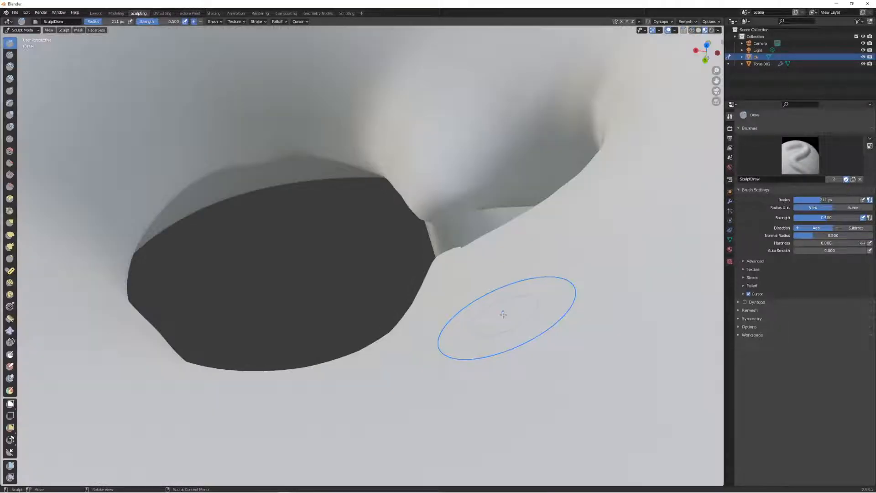
click(698, 30)
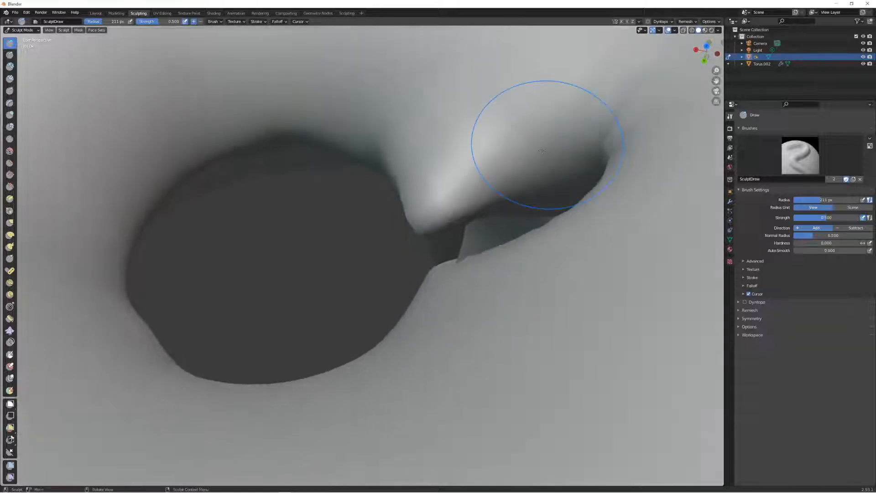
Raise the Draw brush strength to 1.000 and build up the icing surface around the gap at the hole's inner rim
mouse_move(472, 222)
mouse_down()
mouse_move(454, 230)
mouse_move(449, 248)
mouse_move(462, 271)
mouse_up()
mouse_move(463, 271)
middle_down()
mouse_move(544, 250)
mouse_move(524, 217)
mouse_move(517, 235)
middle_up()
scroll(516, 231, up, 2)
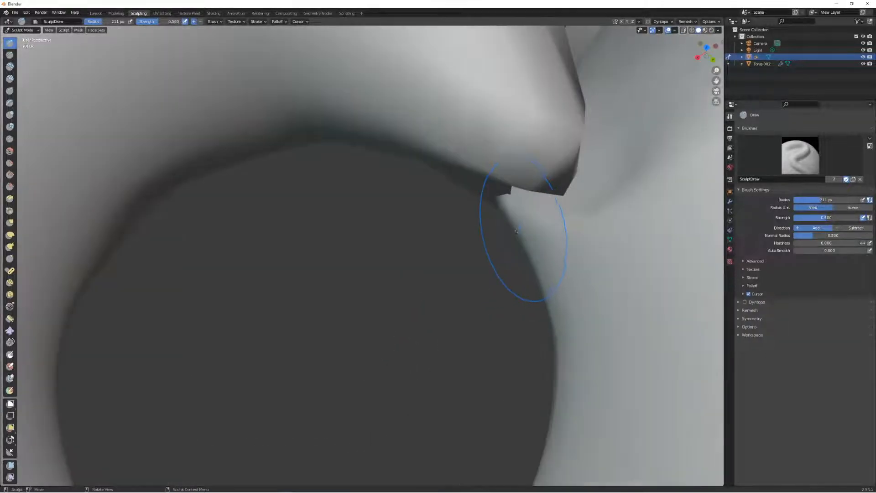
key(shift+grave)
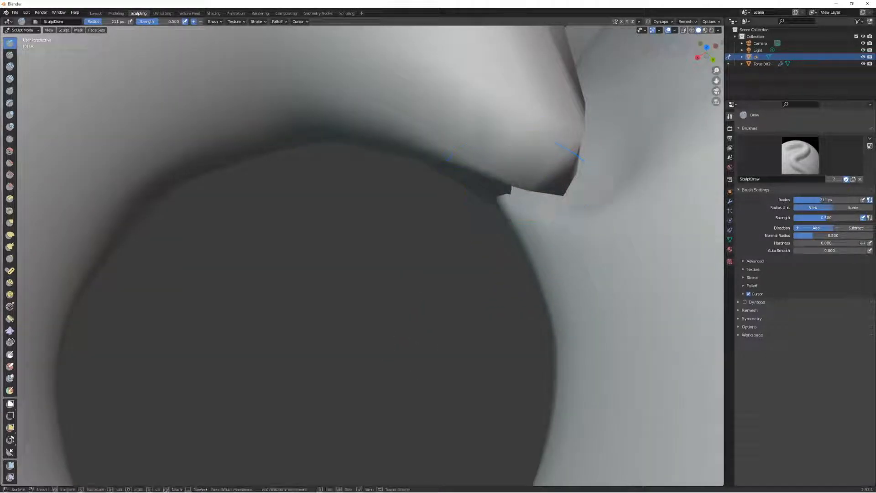
key(w)
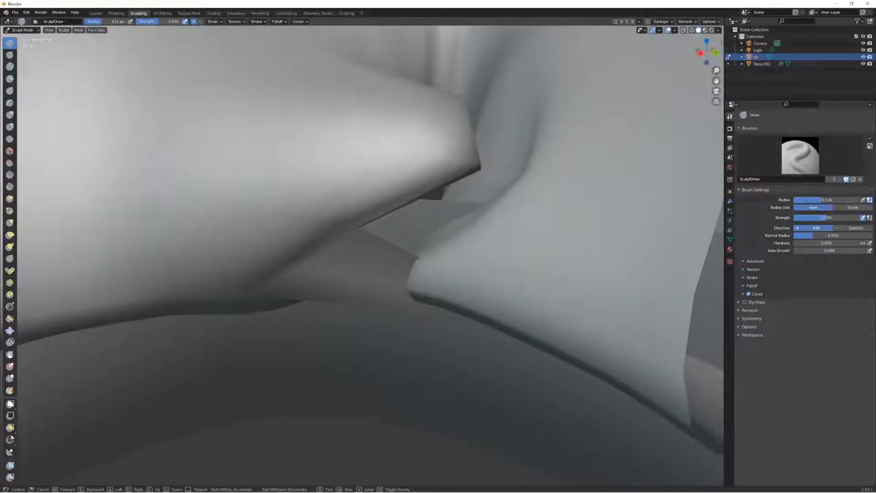
click(362, 256)
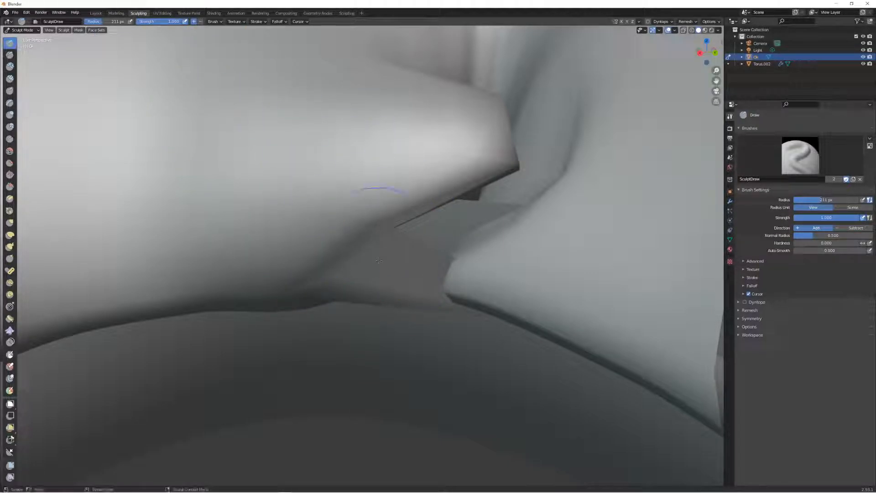
mouse_move(379, 260)
middle_down()
mouse_move(363, 261)
mouse_move(365, 274)
mouse_move(389, 246)
middle_up()
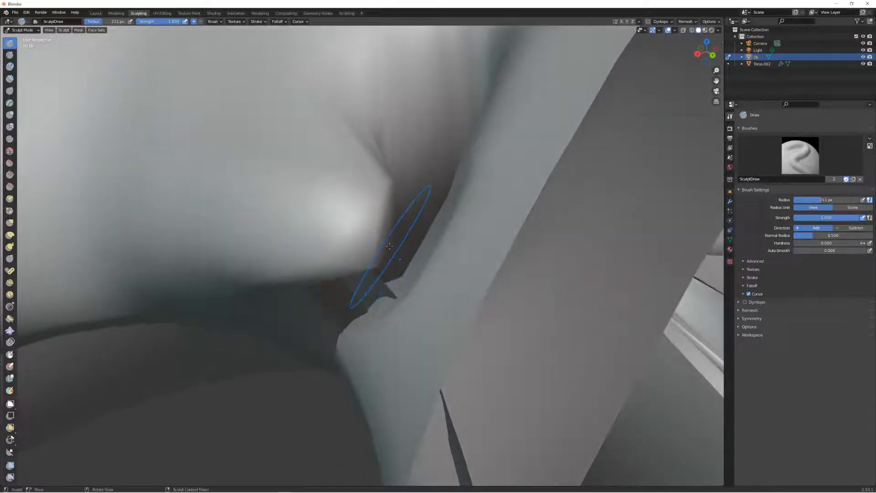
drag(389, 246, 391, 250)
middle_drag(392, 251, 423, 269)
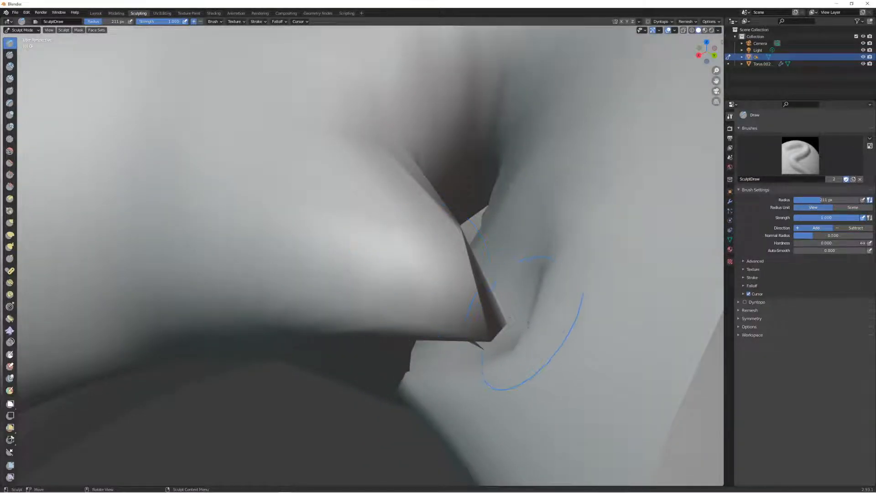
mouse_move(529, 325)
mouse_down()
mouse_move(479, 273)
mouse_move(468, 244)
mouse_move(460, 251)
mouse_up()
middle_drag(479, 260, 503, 240)
drag(372, 252, 398, 246)
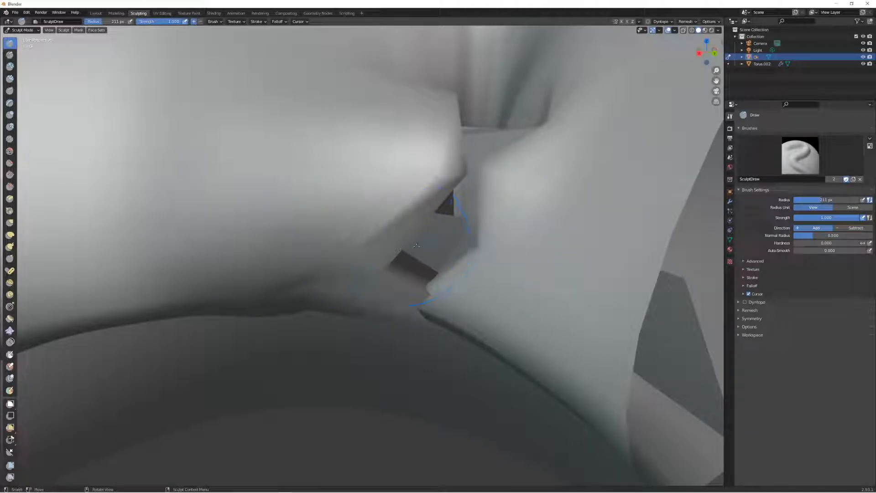
Reduce the Draw brush radius to 116 px and stroke across the gap in the icing's inner wall to draw its edges together
middle_drag(416, 245, 343, 297)
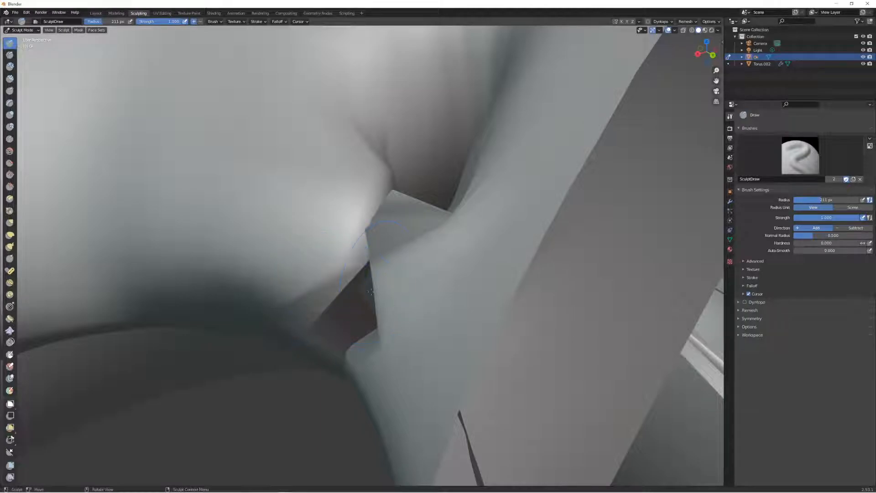
middle_drag(370, 291, 381, 258)
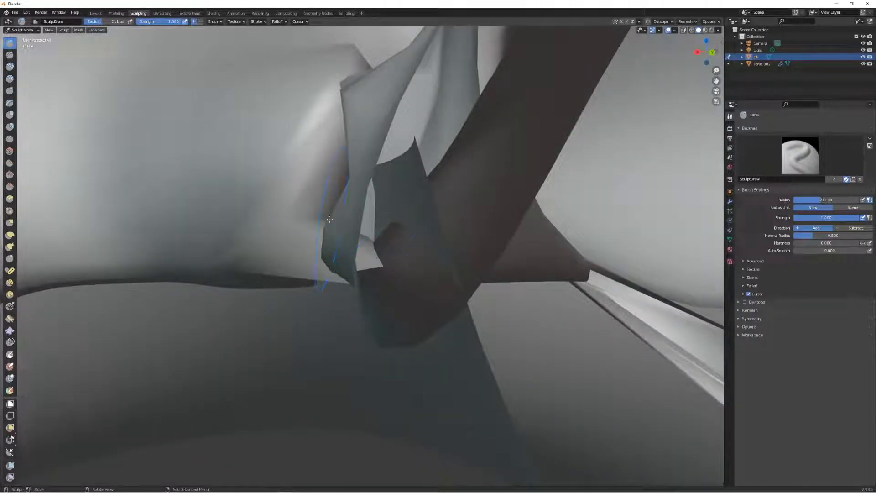
middle_drag(319, 183, 368, 216)
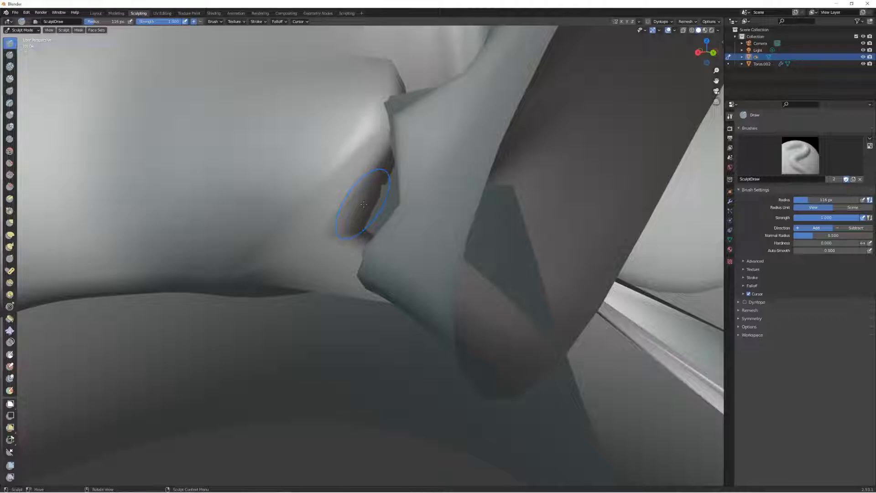
mouse_move(363, 204)
middle_down()
mouse_move(357, 237)
mouse_move(419, 206)
middle_up()
mouse_move(439, 177)
mouse_down()
mouse_move(439, 187)
mouse_move(391, 209)
mouse_move(384, 230)
mouse_move(410, 238)
mouse_up()
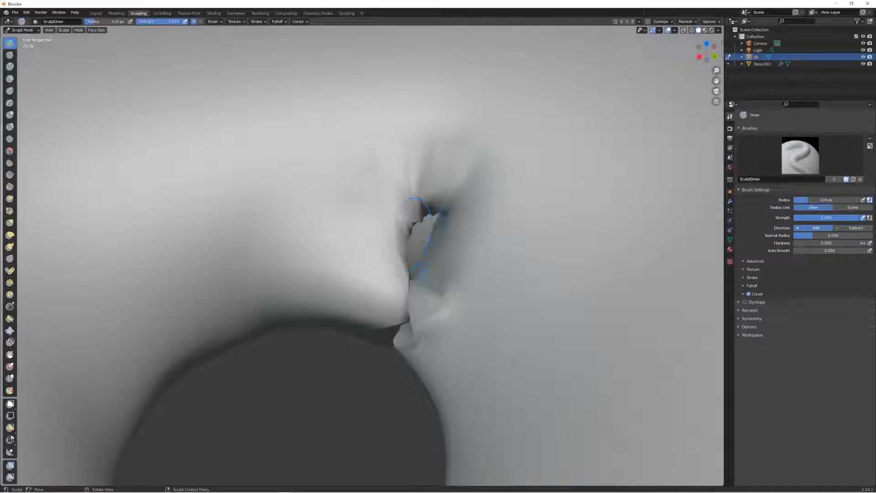
middle_drag(422, 240, 439, 242)
mouse_move(472, 262)
mouse_down()
mouse_move(465, 281)
mouse_move(438, 278)
mouse_move(419, 256)
mouse_move(414, 283)
mouse_move(443, 211)
mouse_move(428, 210)
mouse_move(428, 258)
mouse_up()
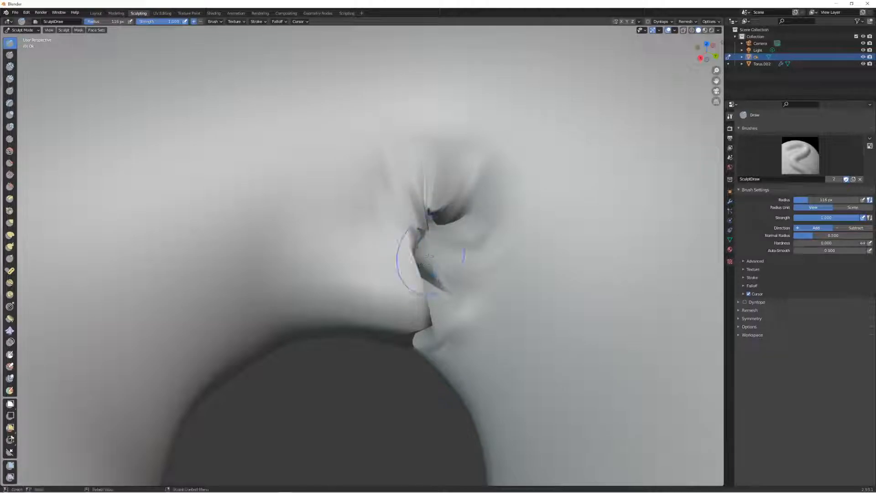
Even out the creases beside the gap with the Smooth brush at strength 0.200 and switch to the Flatten brush
click(10, 150)
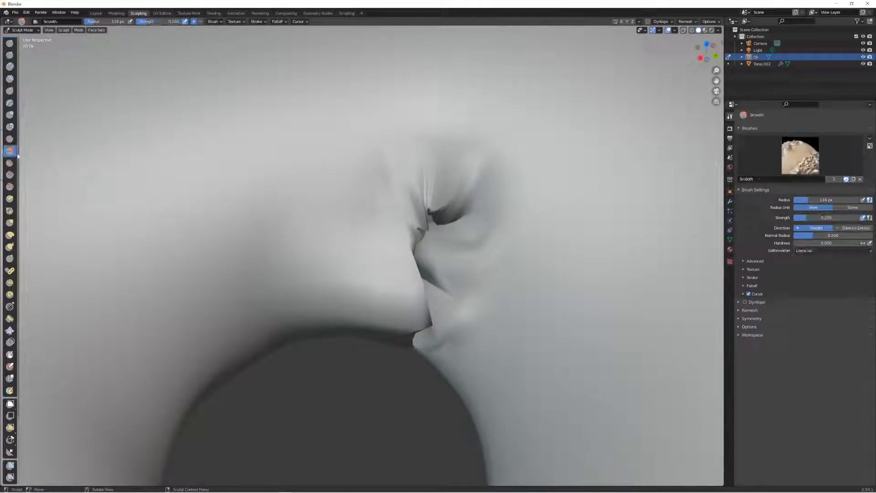
mouse_move(459, 283)
mouse_down()
mouse_move(429, 246)
mouse_move(429, 284)
mouse_up()
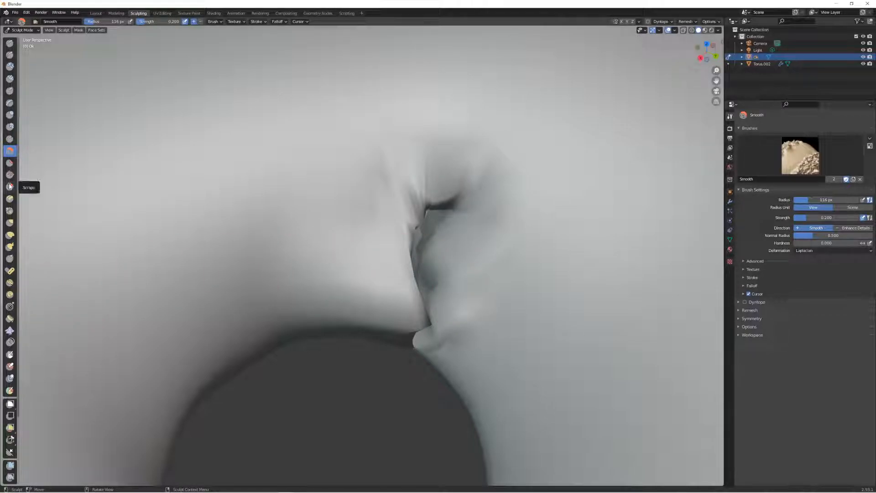
click(9, 163)
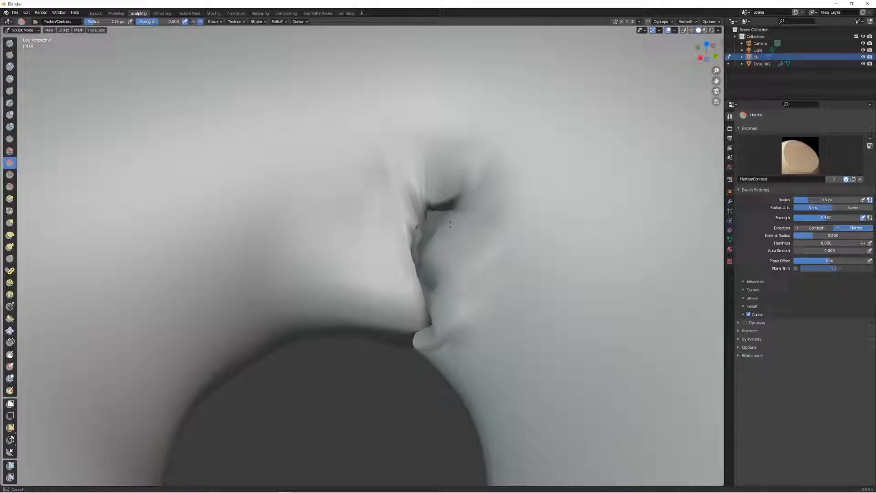
Push the icing surface together over the crease above the hole with the Clay Thumb brush
click(7, 91)
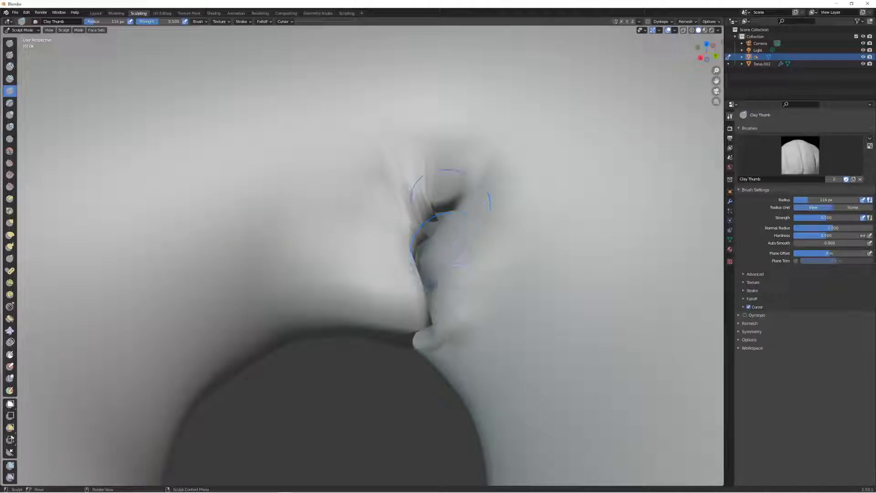
mouse_move(449, 195)
mouse_down()
mouse_move(431, 224)
mouse_move(447, 260)
mouse_move(448, 237)
mouse_move(432, 271)
mouse_up()
mouse_move(432, 271)
middle_down()
mouse_move(524, 237)
mouse_move(420, 269)
mouse_move(329, 246)
mouse_move(383, 264)
middle_up()
scroll(386, 266, down, 8)
mouse_move(402, 292)
middle_down()
mouse_move(433, 274)
mouse_move(402, 294)
mouse_move(406, 208)
mouse_move(385, 189)
mouse_move(387, 180)
mouse_move(391, 188)
middle_up()
scroll(406, 208, up, 3)
scroll(406, 209, up, 5)
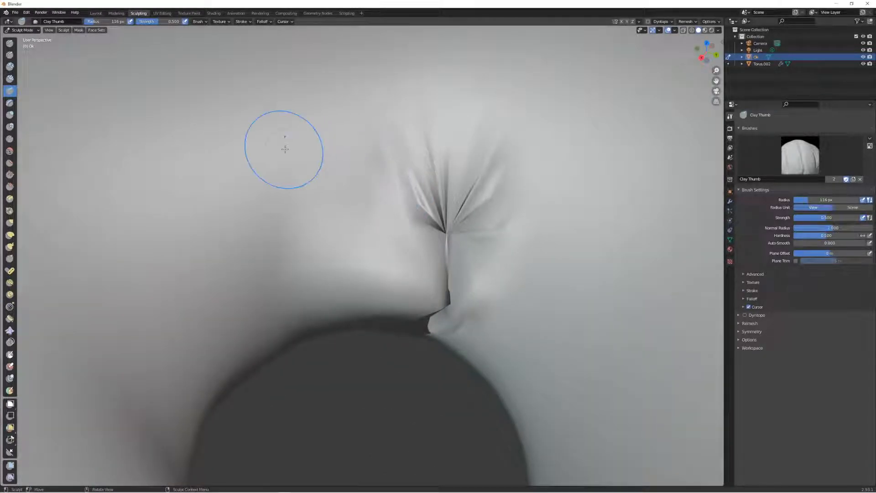
Select the torus object beneath the icing and examine the donut from the side and around the creased hole
click(10, 56)
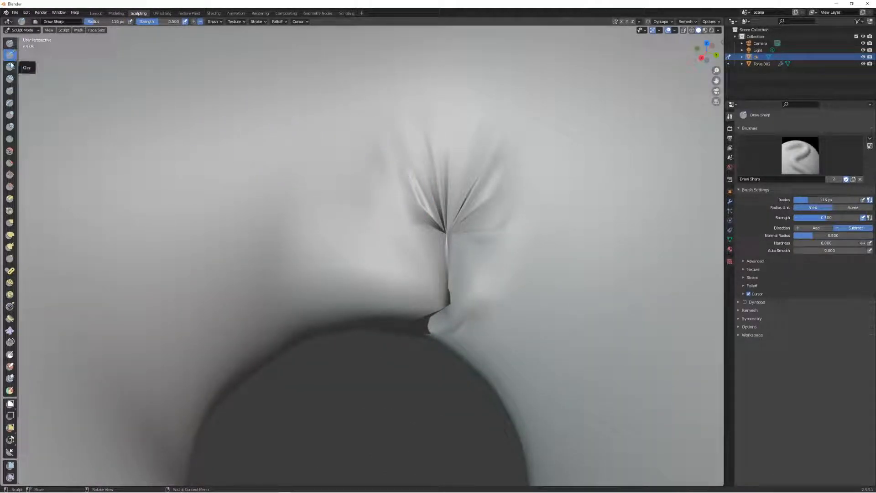
scroll(108, 122, down, 7)
mouse_move(109, 122)
middle_down()
mouse_move(129, 71)
mouse_move(125, 126)
mouse_move(122, 118)
middle_up()
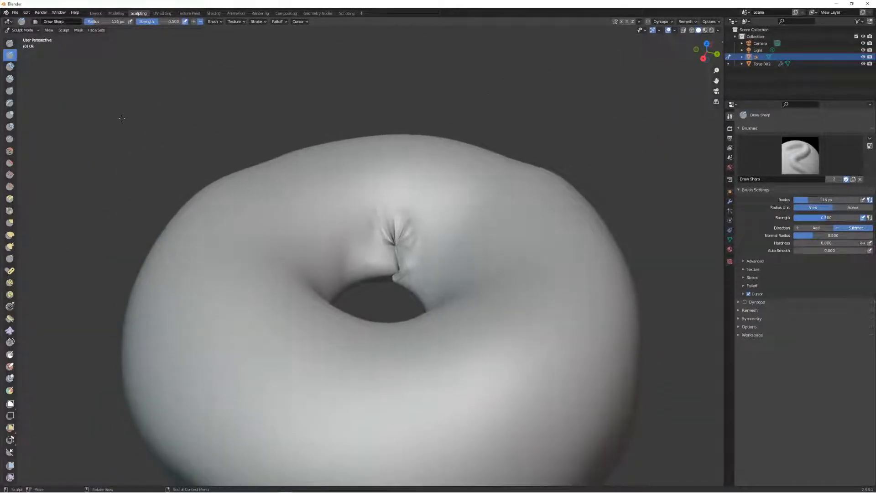
scroll(273, 130, down, 4)
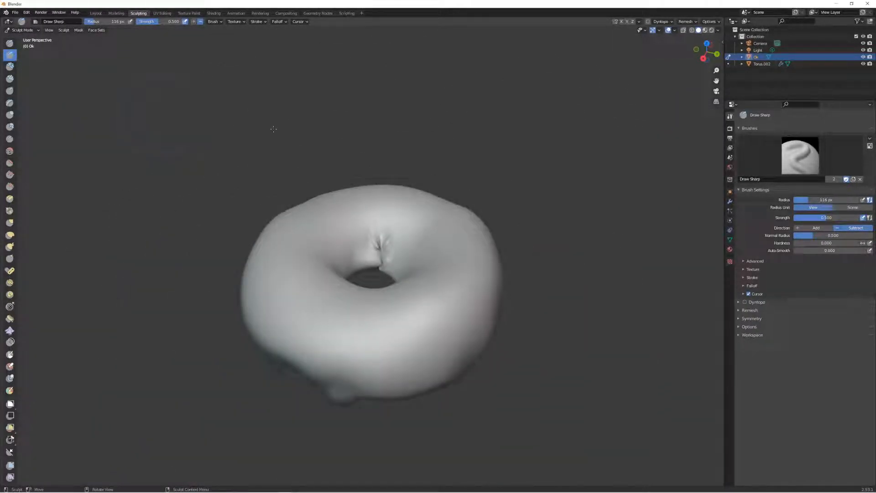
click(757, 64)
middle_drag(584, 105, 590, 130)
scroll(588, 162, up, 5)
scroll(593, 162, up, 4)
scroll(589, 131, down, 8)
scroll(592, 133, down, 2)
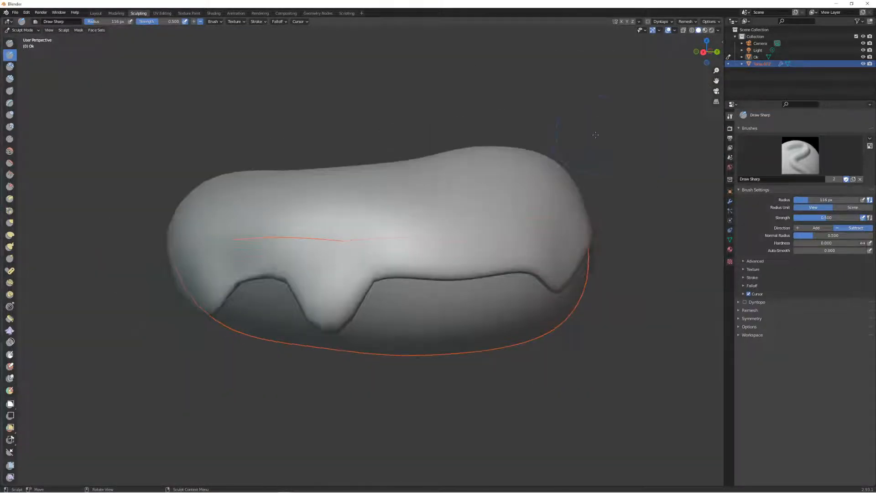
middle_drag(660, 93, 656, 144)
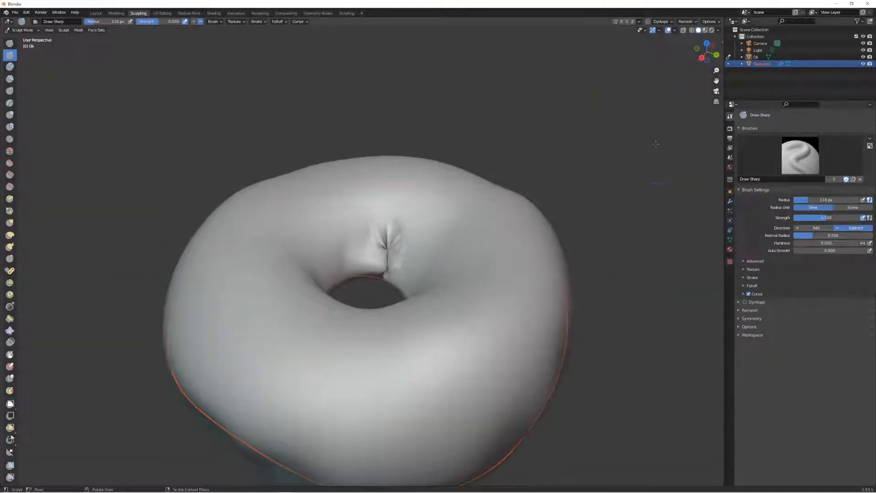
scroll(656, 144, up, 6)
scroll(656, 144, up, 2)
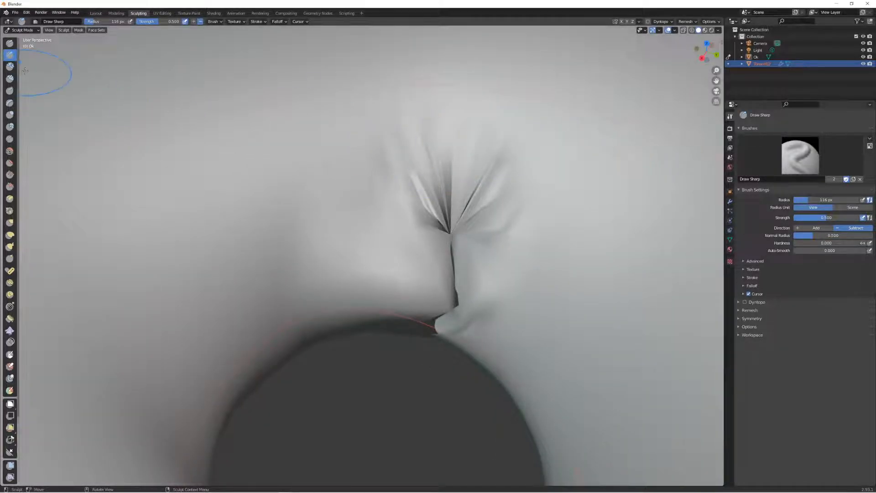
Fill in the fan-shaped creases above the hole with strokes of the Fill brush
click(8, 67)
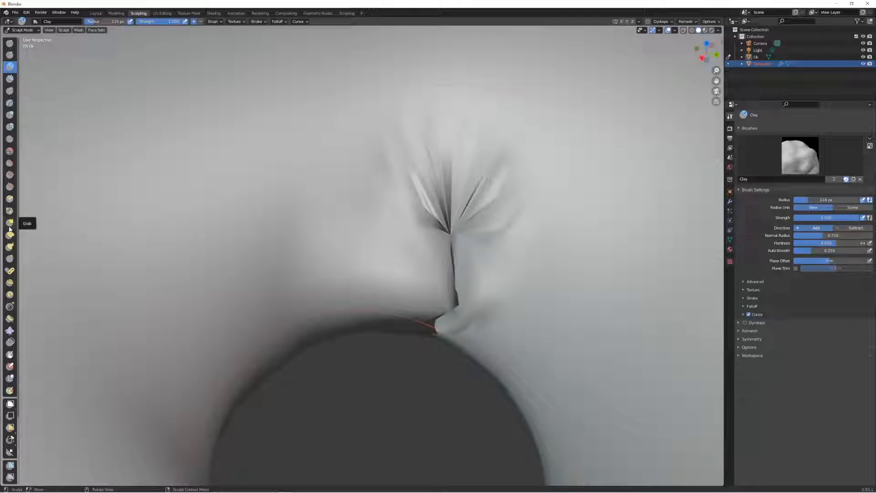
click(9, 175)
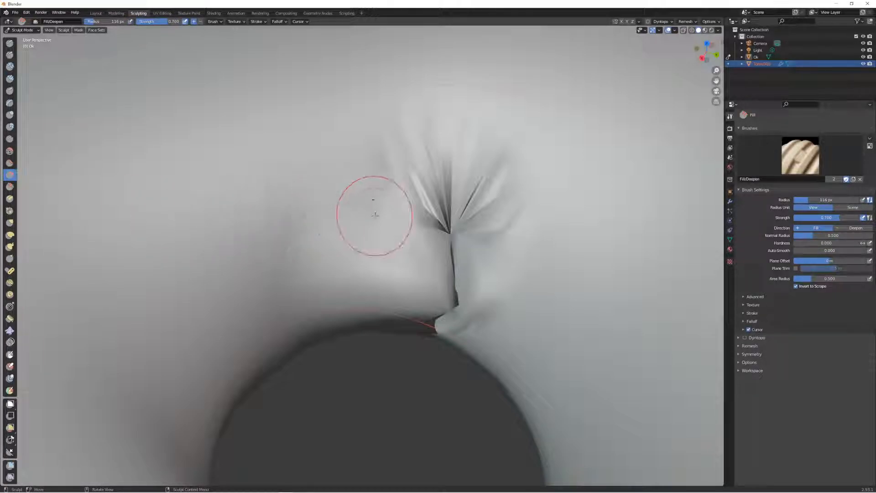
mouse_move(432, 208)
mouse_down()
mouse_move(449, 201)
mouse_move(446, 211)
mouse_move(457, 199)
mouse_move(437, 171)
mouse_move(463, 191)
mouse_move(431, 169)
mouse_move(454, 210)
mouse_move(474, 192)
mouse_move(438, 180)
mouse_move(427, 133)
mouse_move(424, 141)
mouse_up()
scroll(439, 217, down, 6)
mouse_move(440, 230)
middle_down()
mouse_move(432, 251)
mouse_move(434, 240)
middle_up()
scroll(437, 239, up, 6)
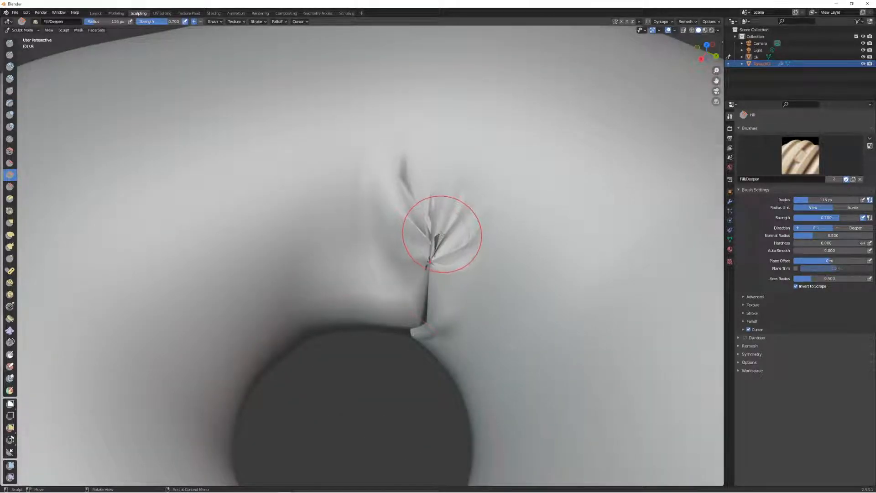
Switch the viewport shading to Material Preview and then Rendered to inspect the remaining gap by the hole up close
middle_drag(440, 234, 441, 208)
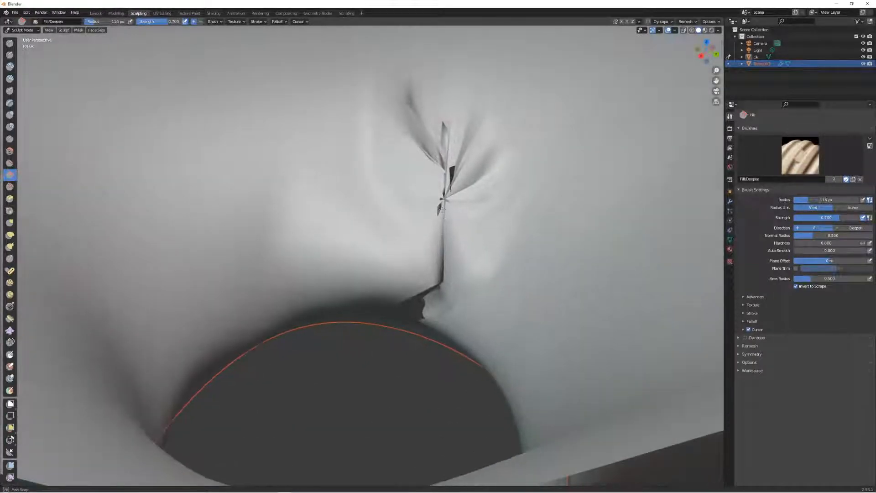
scroll(442, 209, down, 6)
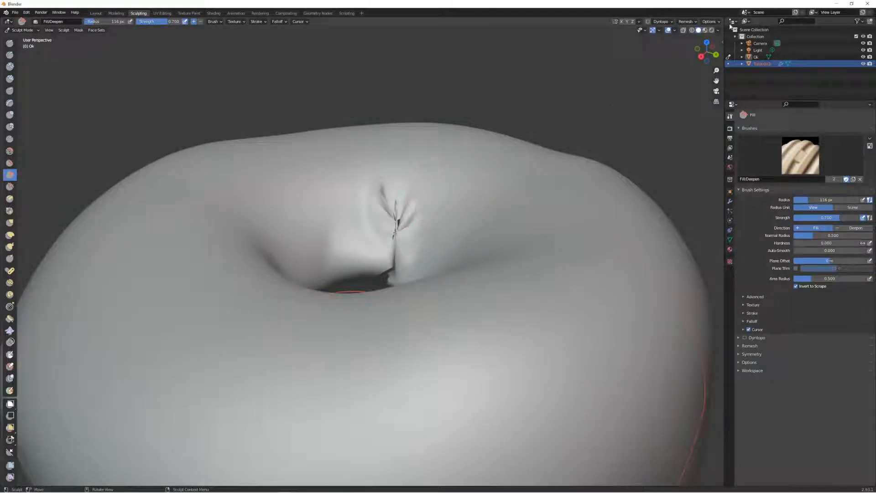
click(705, 30)
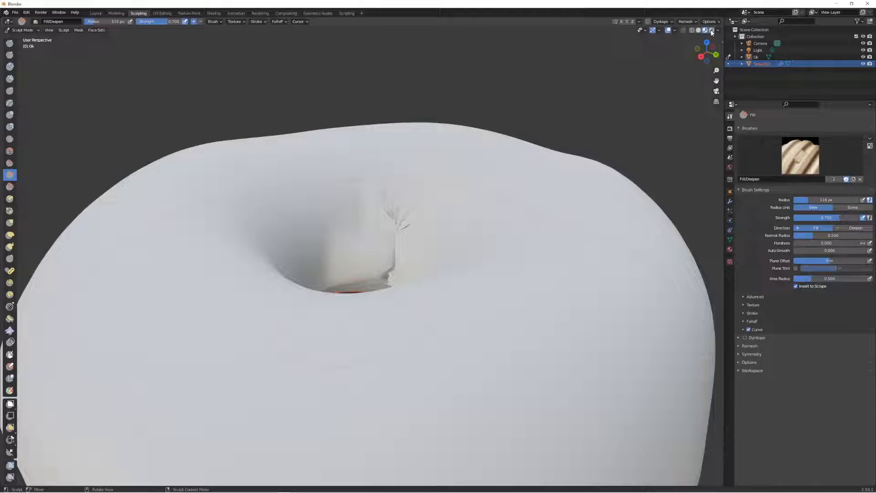
click(711, 30)
mouse_move(666, 97)
middle_down()
mouse_move(677, 124)
mouse_move(678, 92)
mouse_move(658, 77)
mouse_move(643, 84)
middle_up()
scroll(680, 94, up, 7)
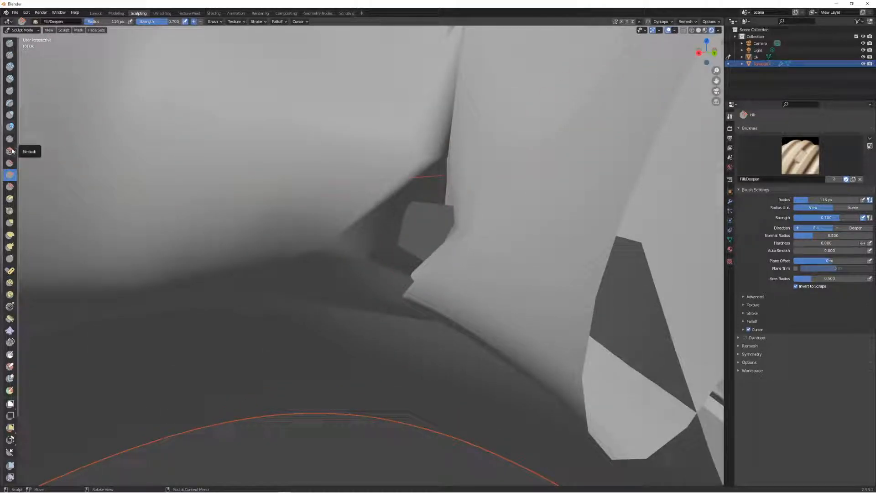
Pull the icing edges together over the gap at the inner hole's rim with the Grab brush
click(9, 221)
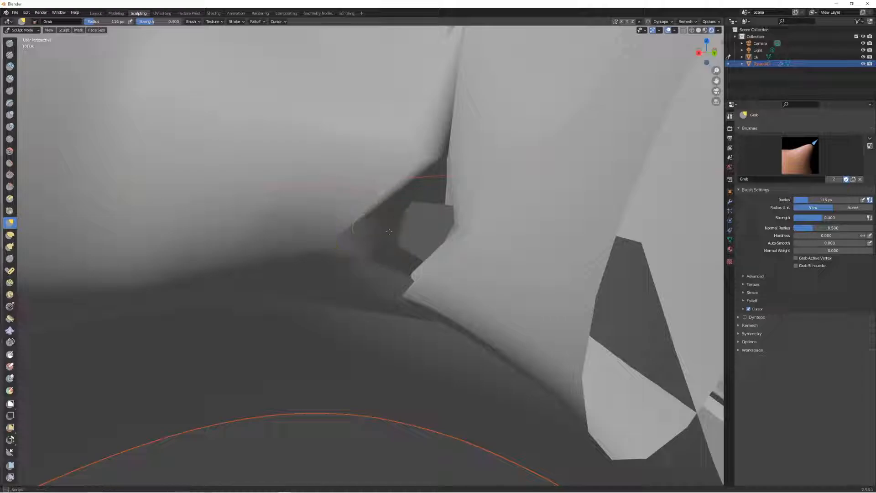
mouse_move(388, 245)
shift+middle_down()
mouse_move(457, 267)
mouse_move(440, 258)
mouse_move(454, 282)
shift+middle_up()
scroll(456, 267, down, 4)
scroll(456, 329, up, 4)
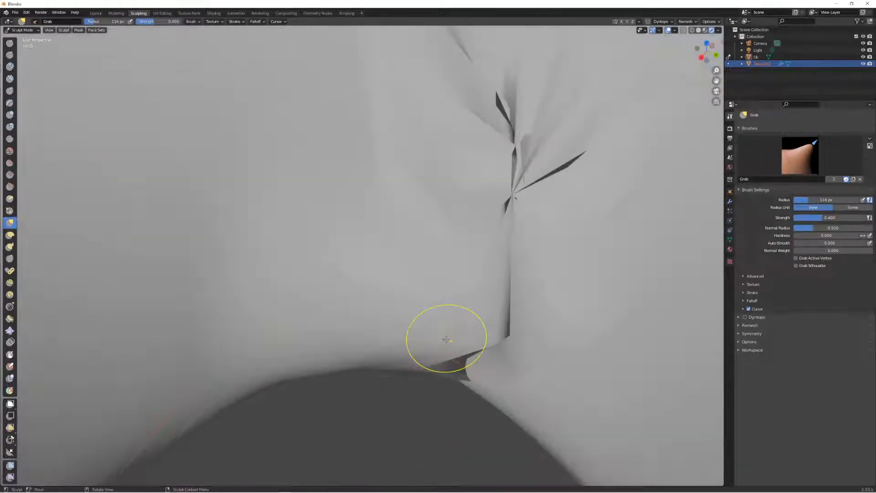
mouse_move(449, 341)
middle_down()
mouse_move(445, 320)
mouse_move(366, 283)
middle_up()
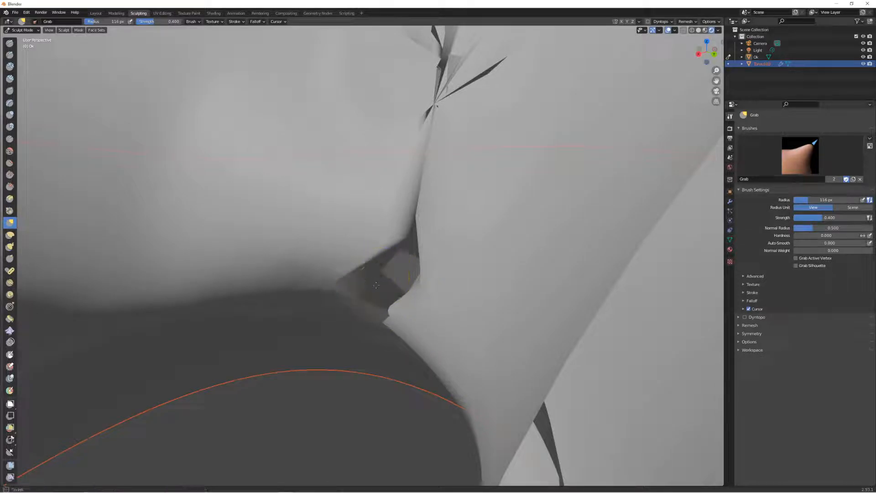
drag(468, 312, 470, 313)
drag(362, 296, 471, 328)
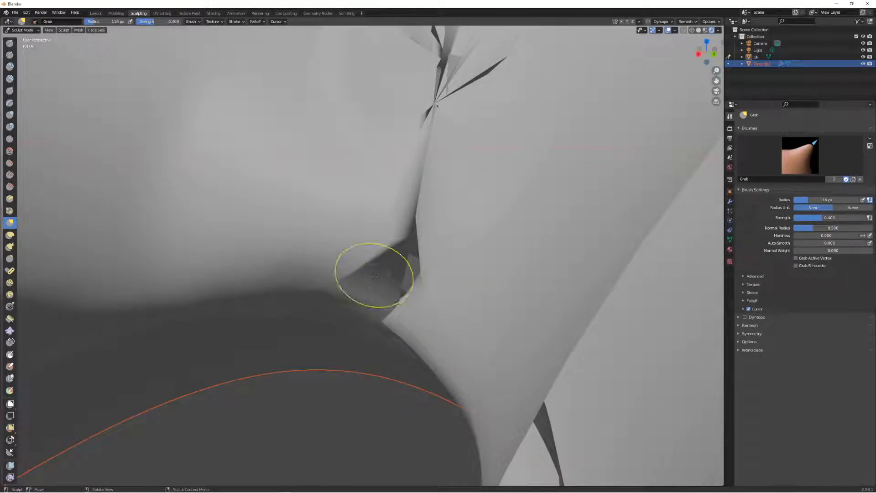
drag(376, 255, 437, 271)
Nudge the fan-shaped creases above the inner hole closed with short Grab brush strokes
mouse_move(406, 294)
middle_down()
mouse_move(426, 276)
mouse_move(375, 292)
mouse_move(428, 271)
mouse_move(429, 306)
mouse_move(450, 205)
middle_up()
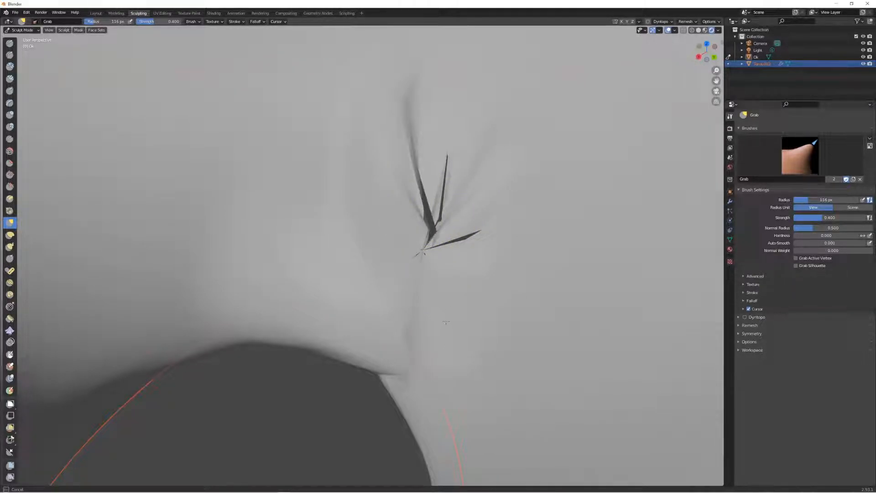
drag(477, 235, 467, 237)
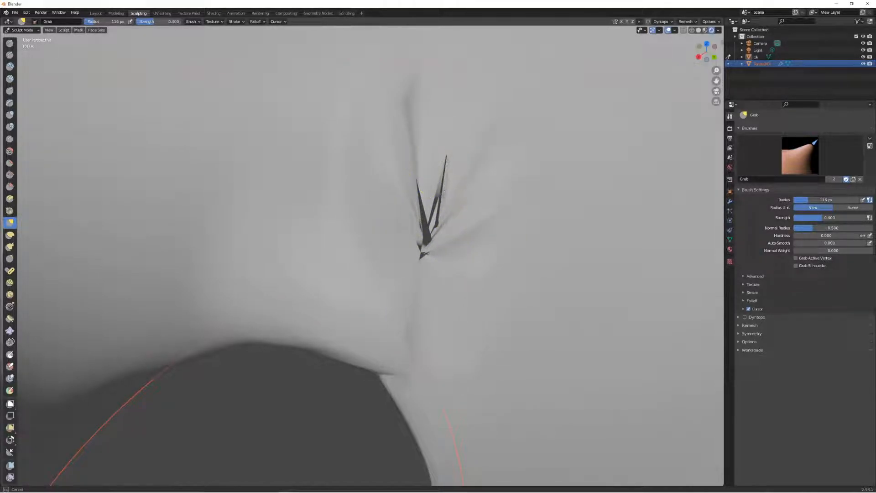
drag(446, 156, 446, 159)
drag(440, 206, 441, 210)
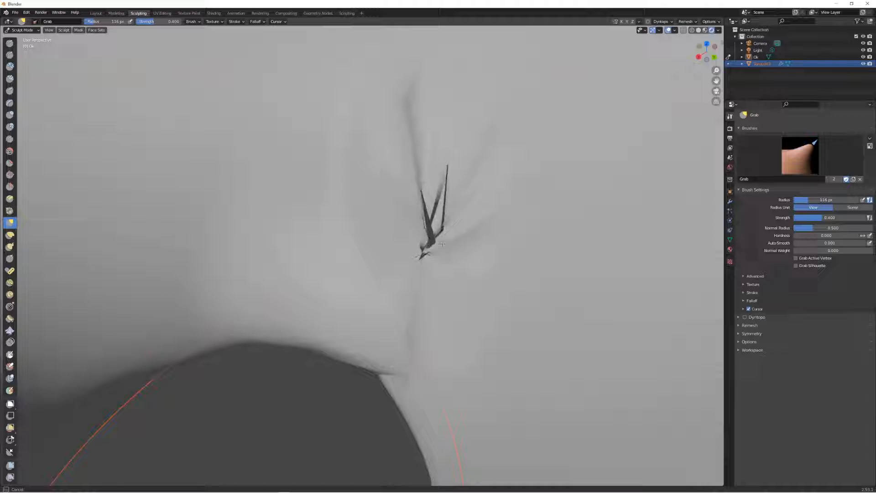
drag(442, 244, 440, 247)
Switch the viewport shading to Material Preview and then to Solid to view the whole donut
scroll(421, 187, down, 8)
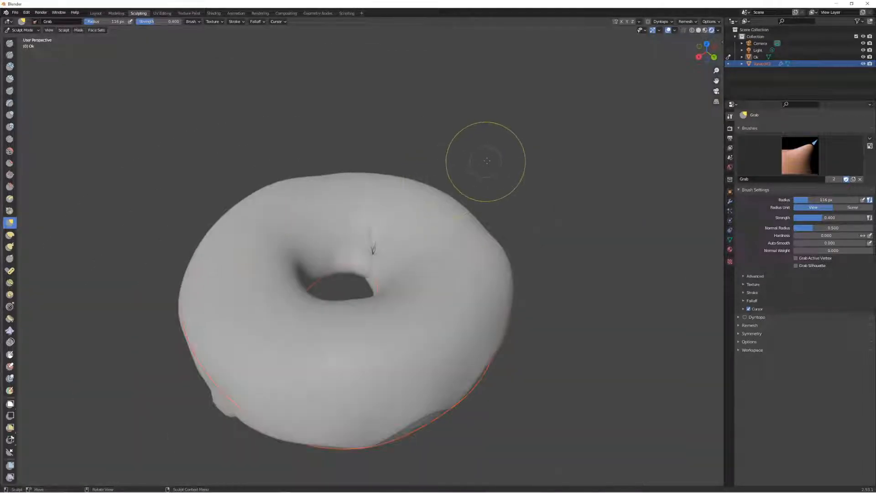
click(705, 31)
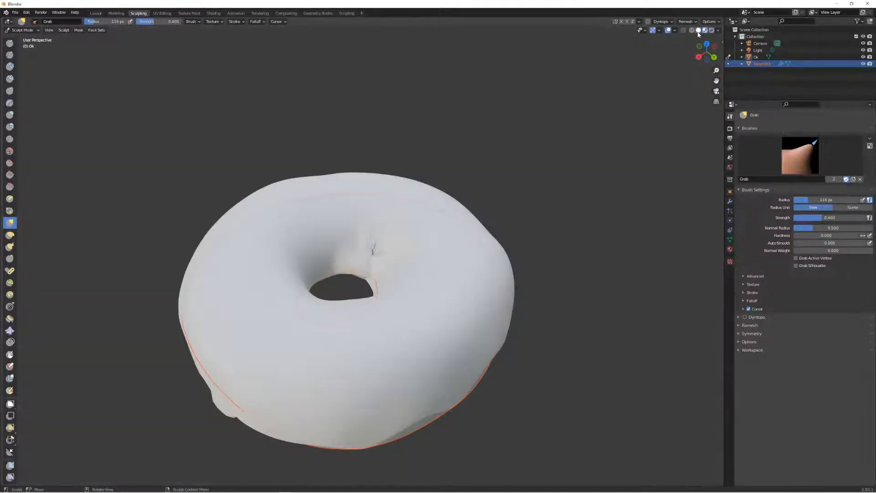
click(698, 31)
Examine the remaining creases above the inner hole and the overall donut shape from several angles and distances
mouse_move(581, 122)
middle_down()
mouse_move(607, 105)
mouse_move(627, 131)
mouse_move(610, 123)
middle_up()
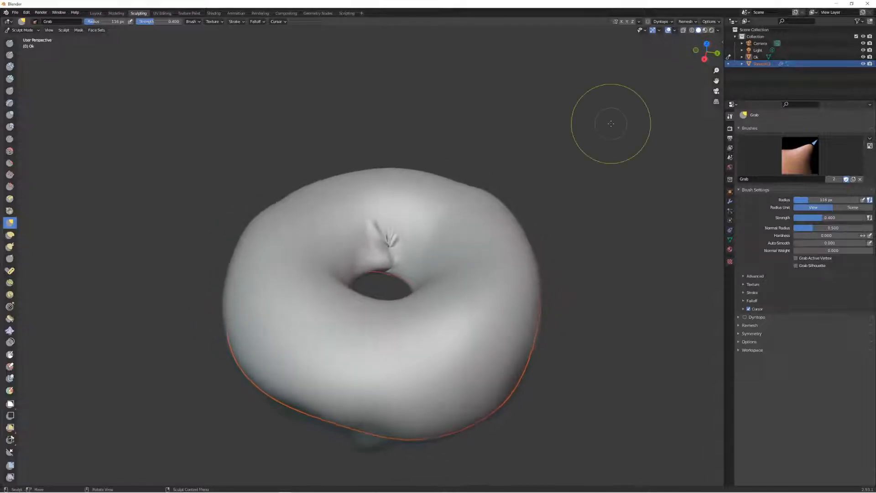
scroll(556, 141, up, 7)
scroll(588, 143, down, 6)
scroll(589, 144, down, 6)
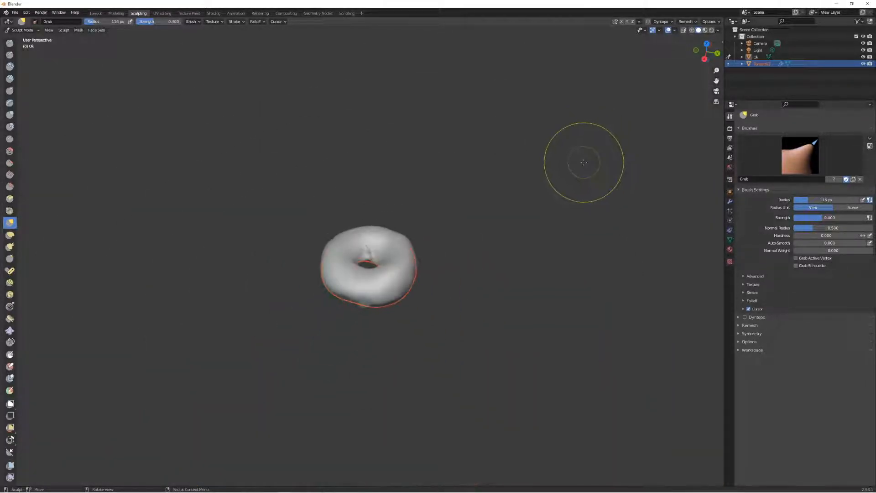
middle_drag(584, 165, 593, 174)
scroll(566, 182, up, 8)
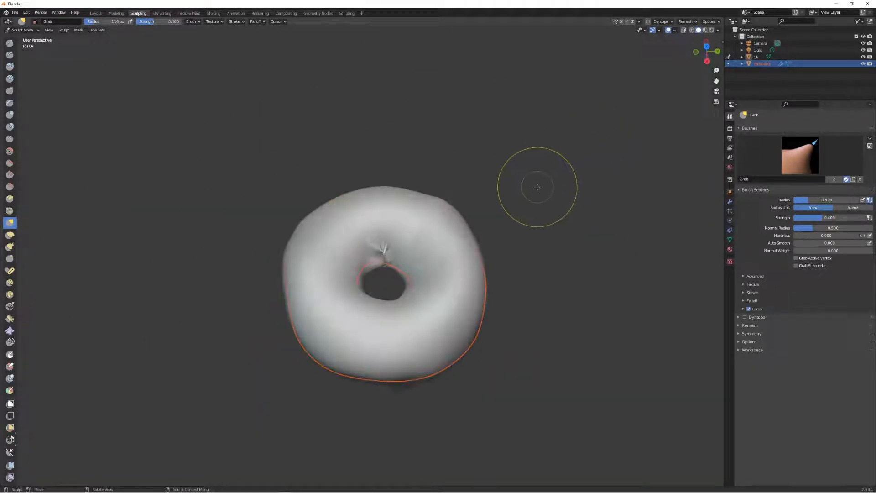
middle_drag(540, 186, 523, 168)
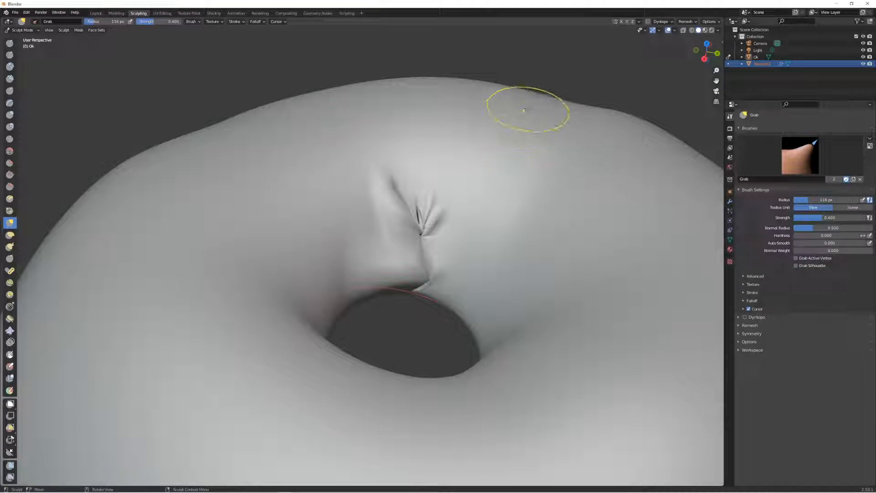
middle_drag(529, 115, 515, 107)
scroll(515, 107, up, 1)
scroll(461, 166, up, 4)
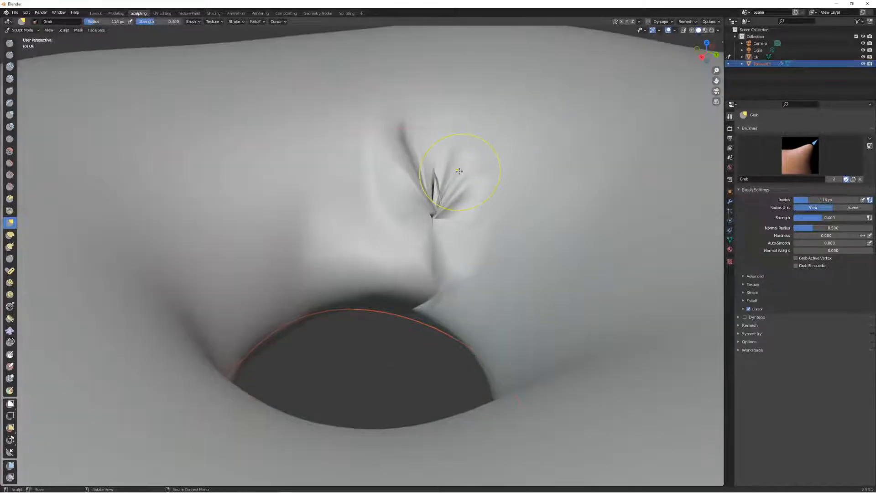
scroll(470, 166, down, 10)
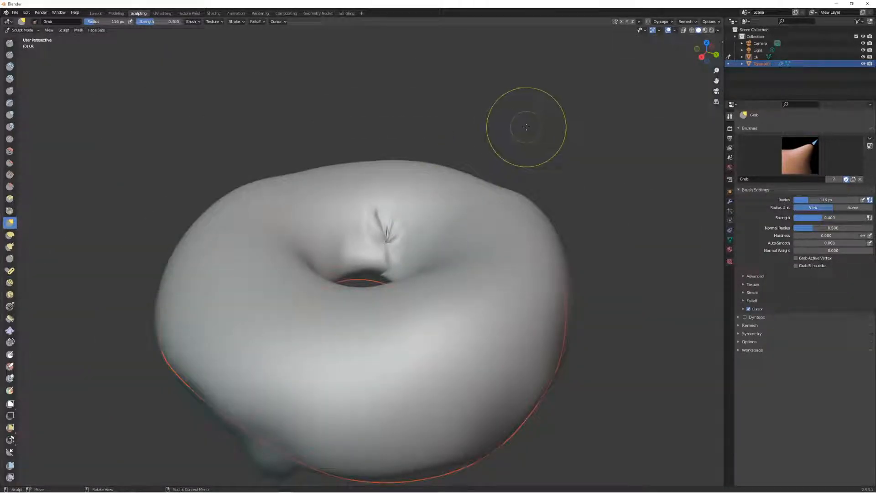
Copy the Torus.002 object and paste a duplicate of it into the collection
right_click(775, 64)
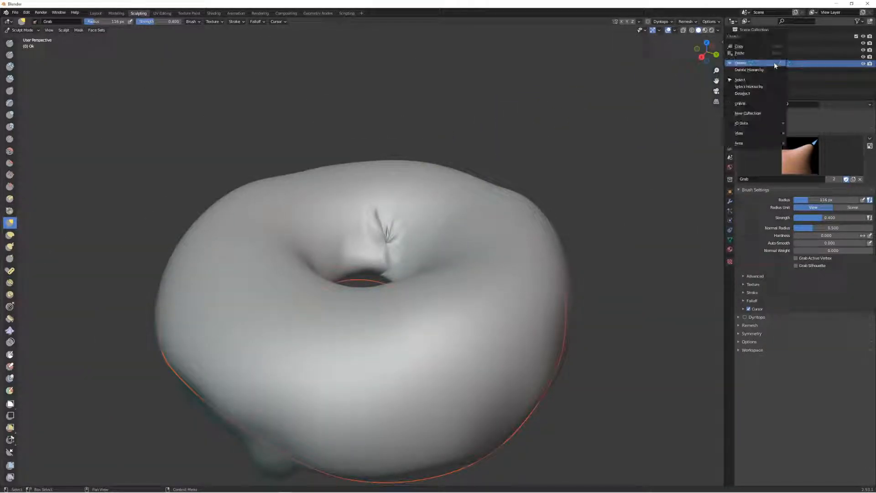
click(756, 48)
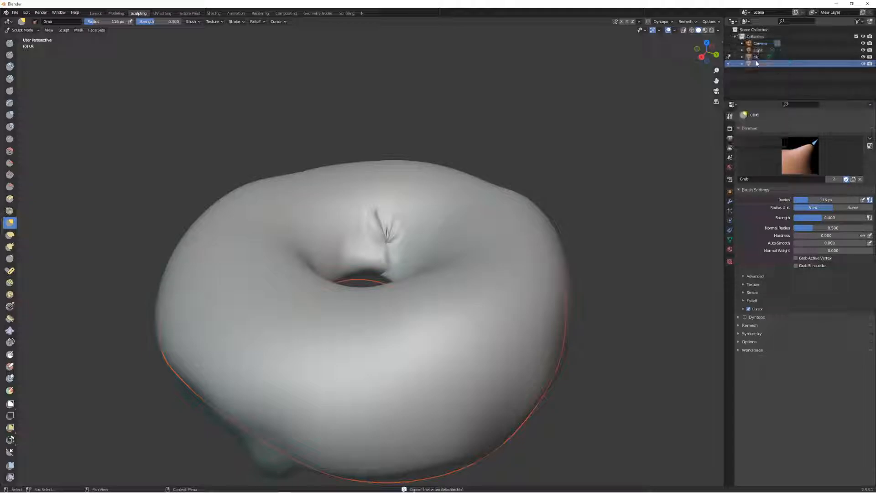
key(ctrl+v)
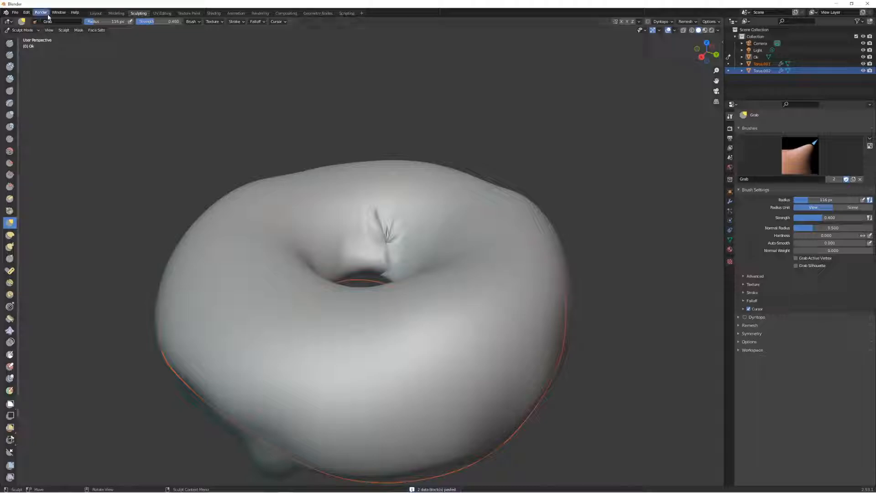
Switch to the Layout workspace and activate the Move tool with the whole donut in view
click(99, 14)
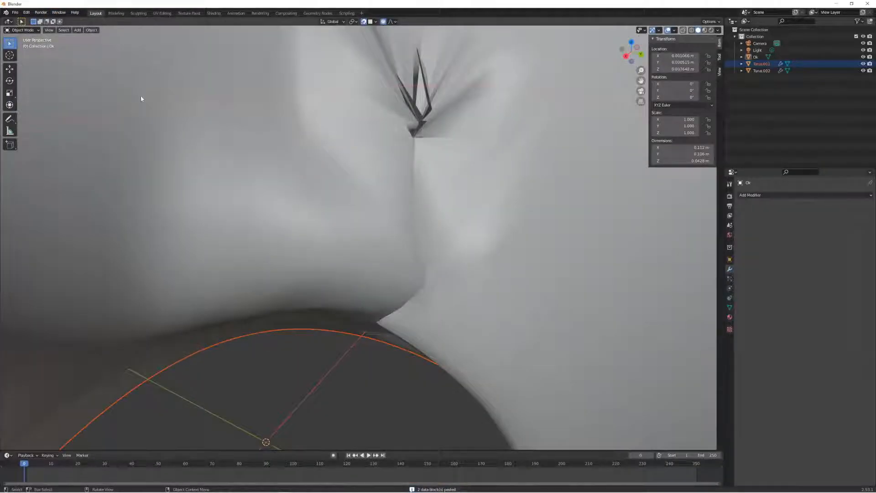
scroll(135, 102, down, 8)
click(9, 68)
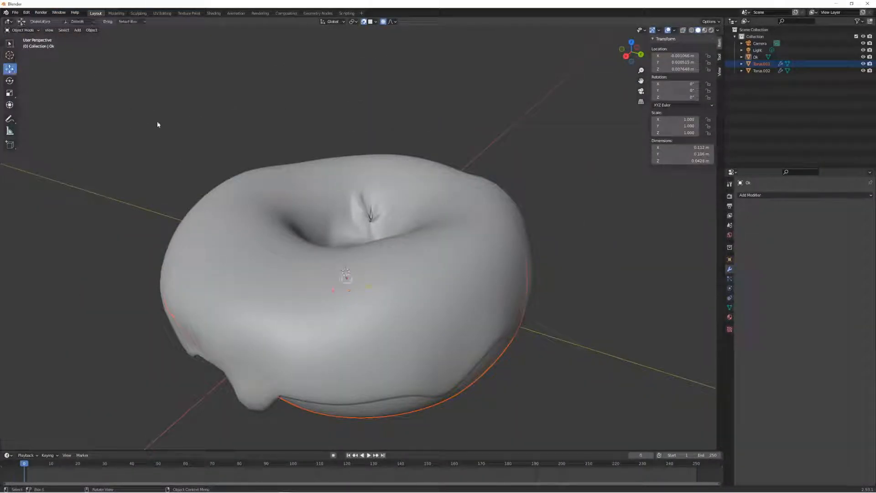
Try moving Torus.001 and Torus.002 vertically away from the icing one at a time, undoing each move
drag(347, 255, 342, 88)
key(ctrl+z)
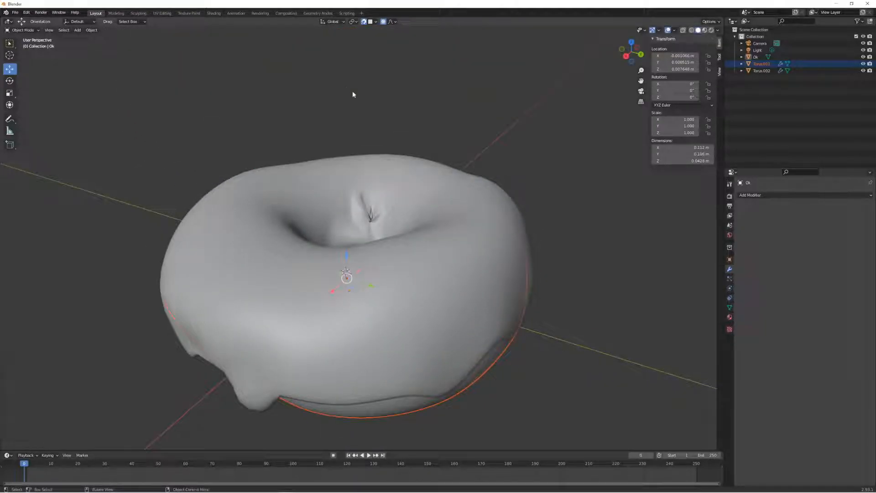
click(761, 70)
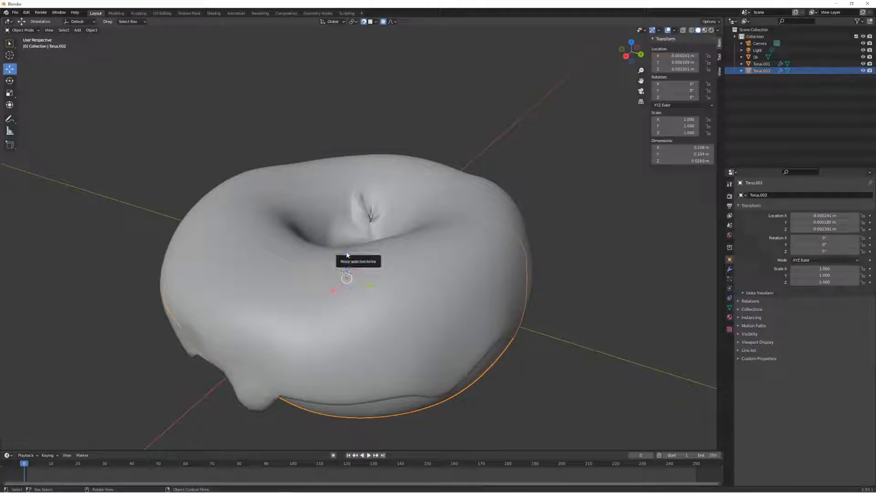
drag(347, 255, 346, 86)
middle_drag(420, 260, 424, 236)
key(ctrl+z)
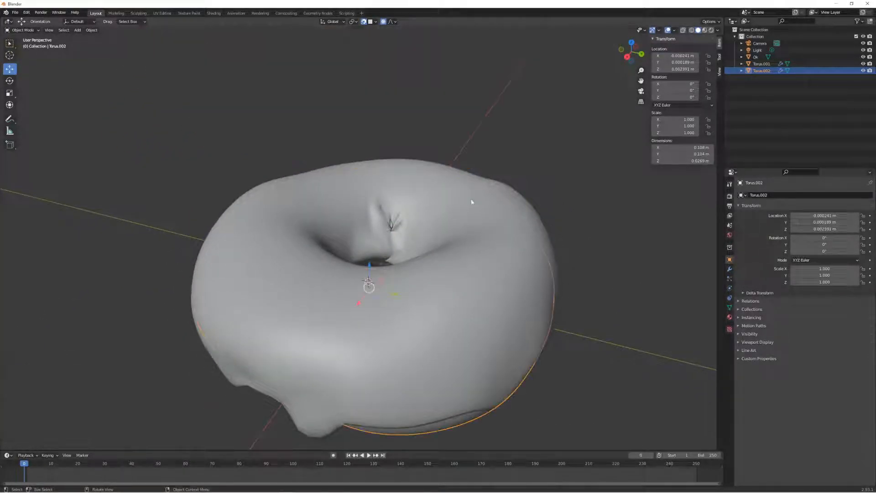
click(745, 64)
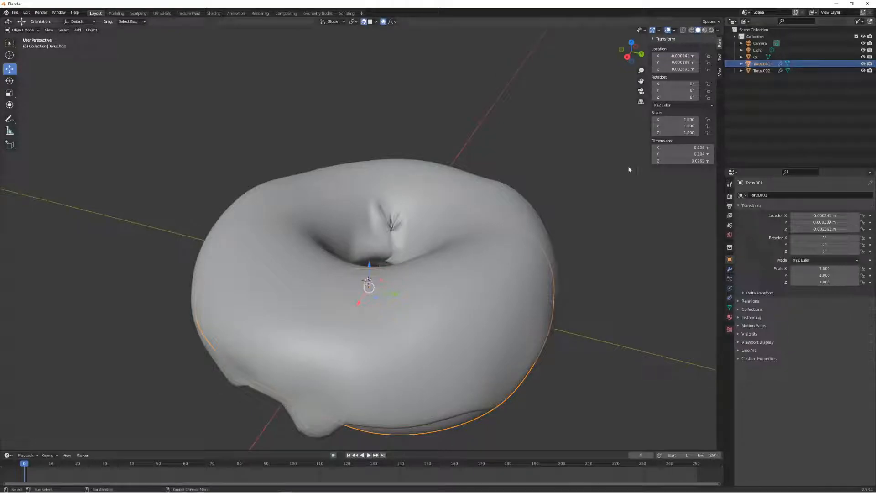
middle_drag(627, 166, 613, 126)
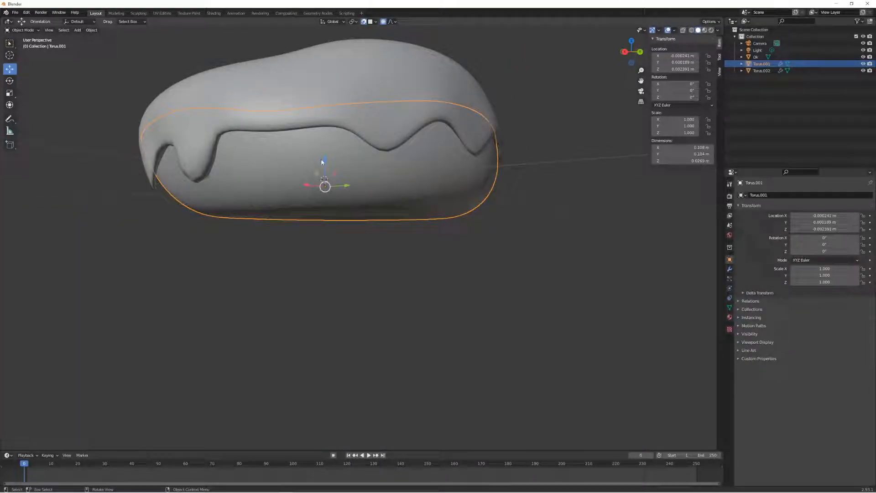
drag(325, 162, 330, 275)
key(ctrl+z)
Duplicate the icing object Ok by copy and paste, try lifting it off the donut, and undo the move
click(755, 56)
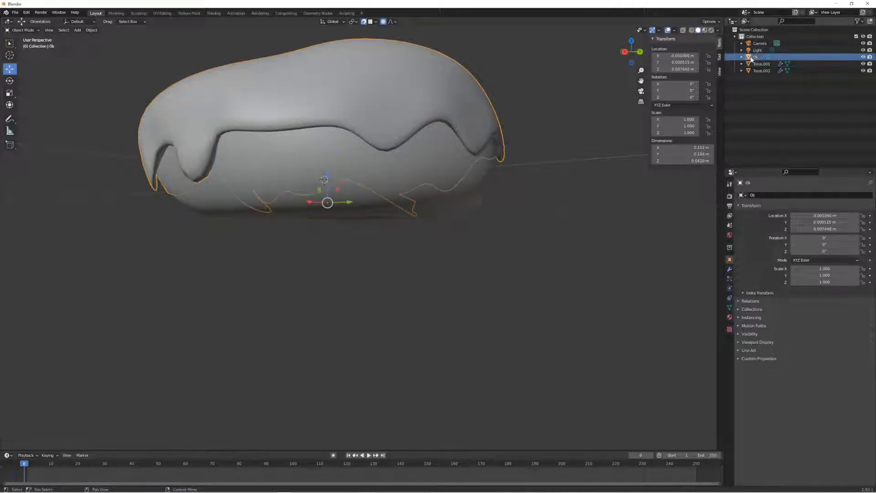
middle_drag(625, 136, 615, 162)
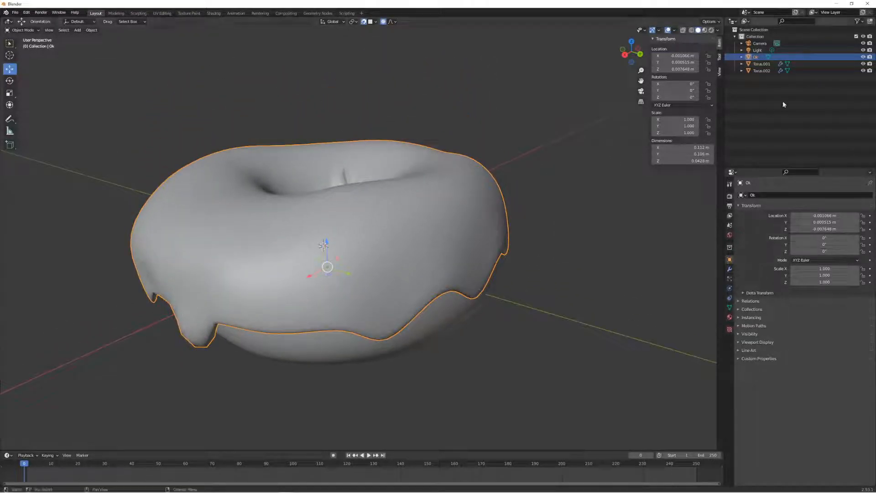
right_click(756, 59)
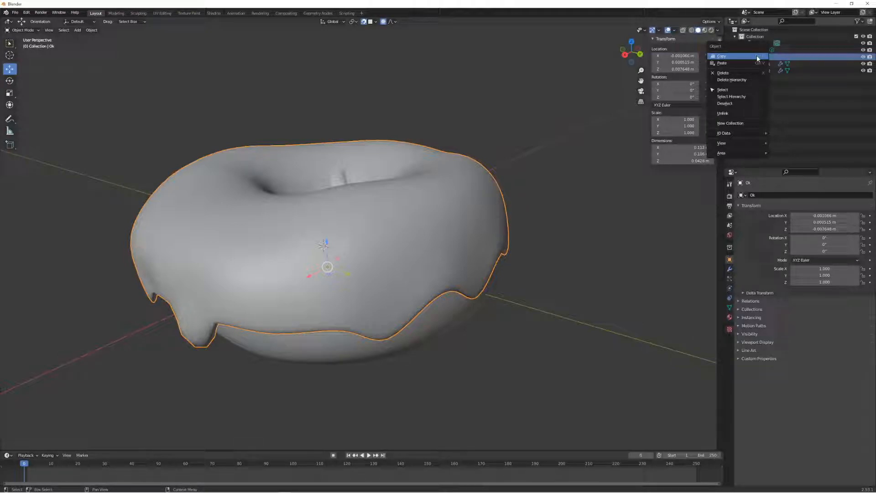
click(756, 55)
key(ctrl+v)
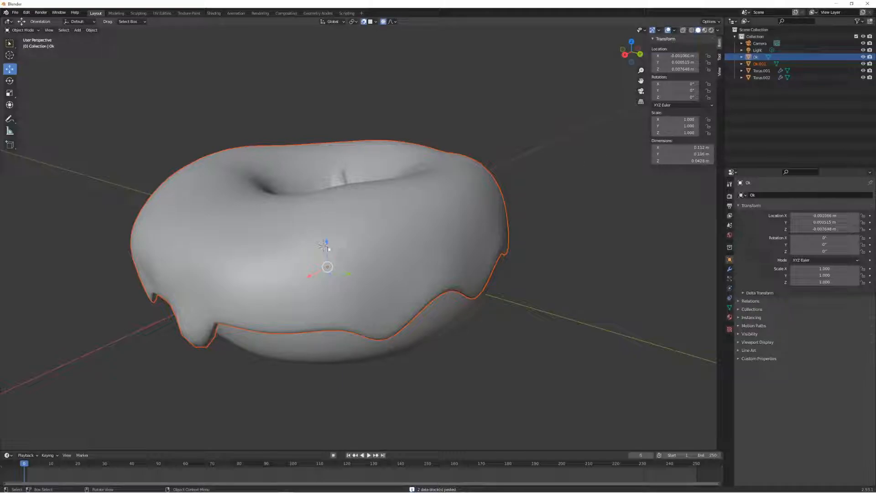
drag(328, 248, 426, 93)
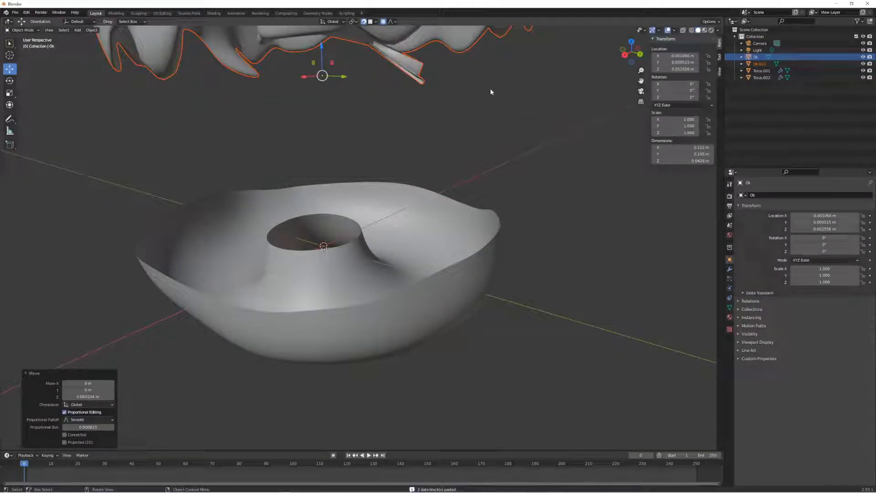
key(ctrl+z)
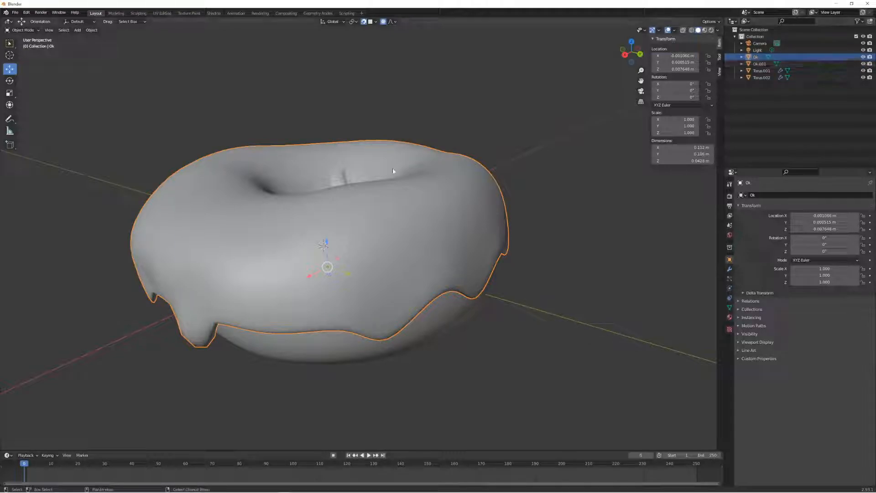
Delete the icing duplicate Ok.001 and the extra torus Torus.002 from the scene
right_click(748, 64)
click(740, 78)
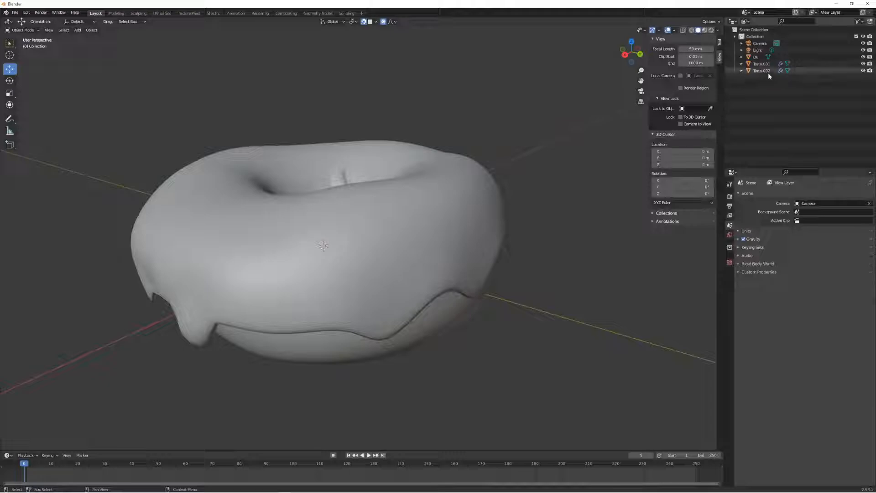
right_click(768, 71)
click(744, 73)
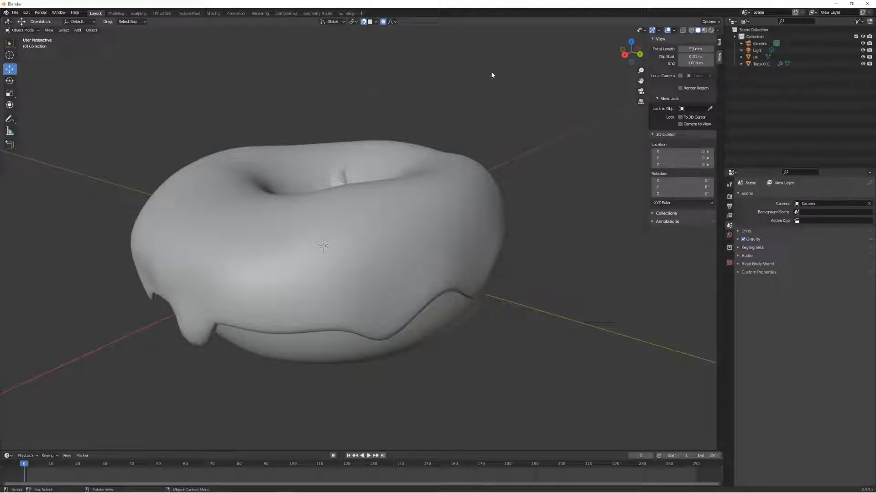
Duplicate the icing object Ok in place, keeping the copy at the original's position
click(756, 57)
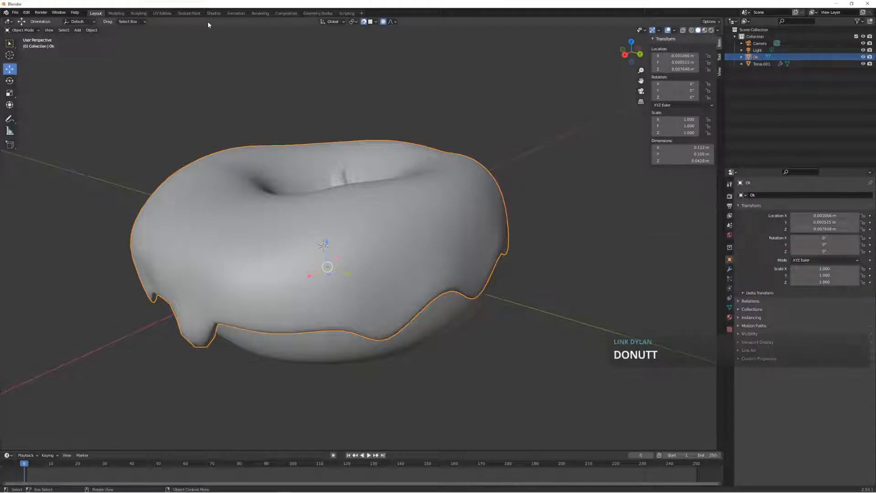
click(92, 30)
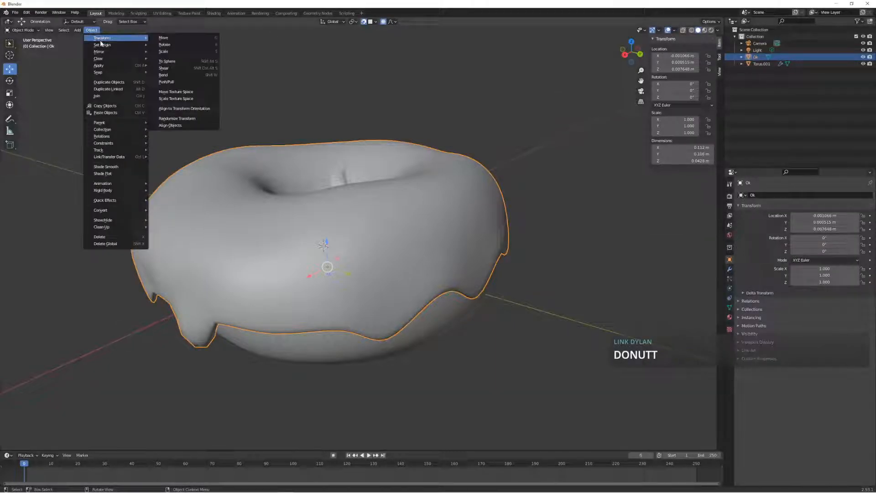
click(109, 83)
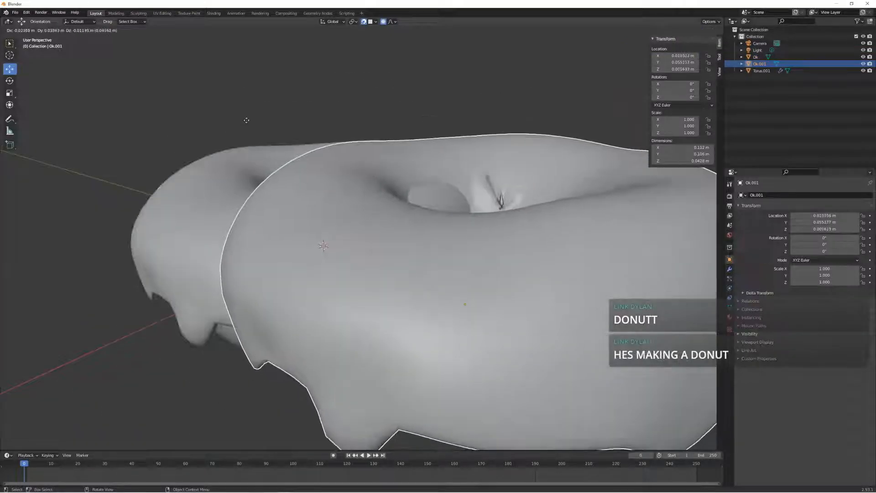
right_click(251, 124)
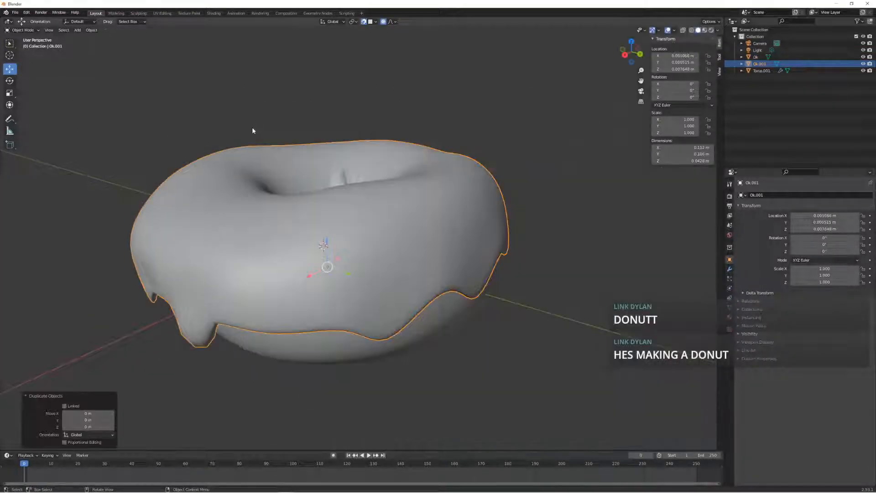
middle_drag(252, 127, 244, 175)
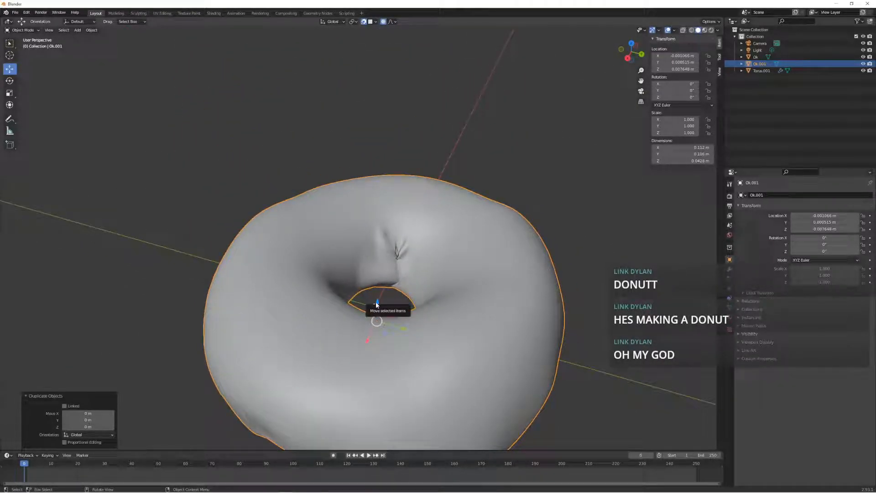
Try lifting the icing duplicate Ok.001 vertically off the donut, and undo the move
drag(376, 301, 368, 93)
mouse_move(384, 175)
middle_down()
mouse_move(377, 146)
mouse_move(374, 163)
middle_up()
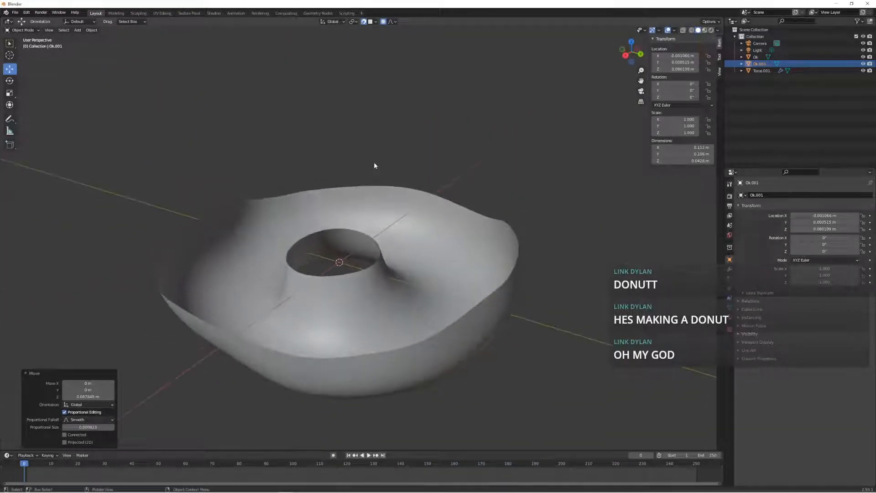
scroll(374, 165, down, 5)
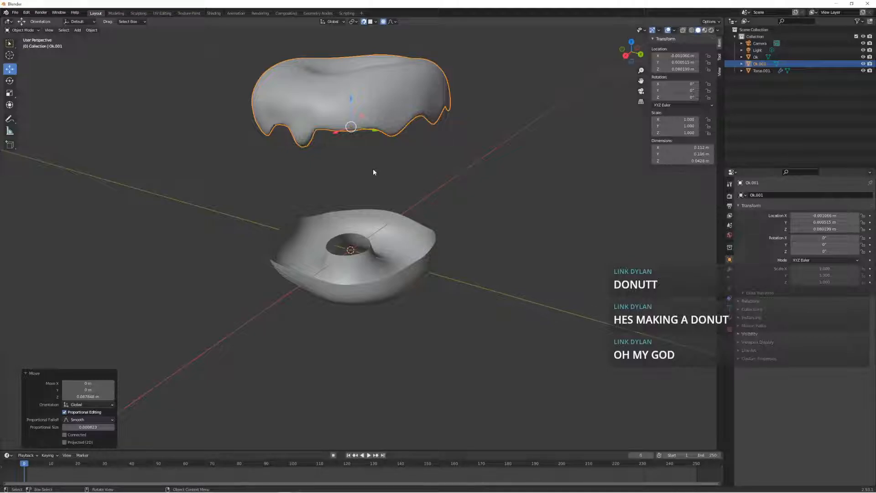
key(ctrl+z)
scroll(380, 167, up, 6)
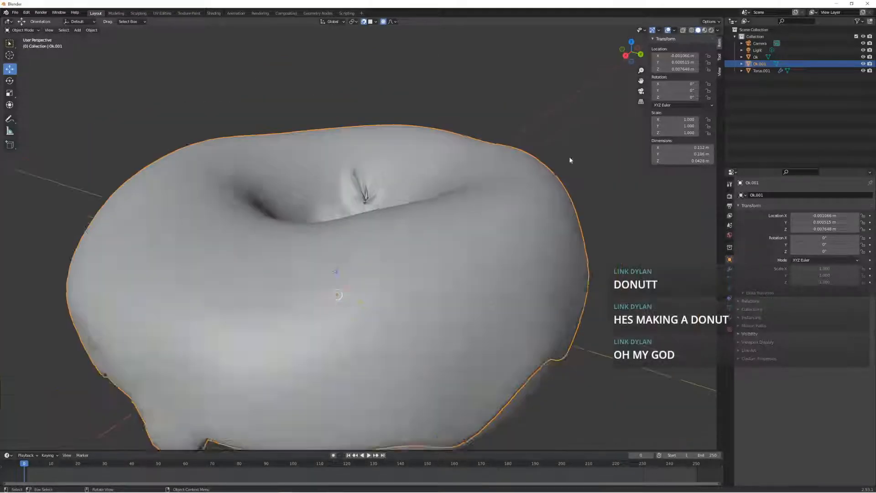
scroll(570, 160, down, 6)
Try raising the original icing object Ok vertically two times, undoing each move
click(756, 56)
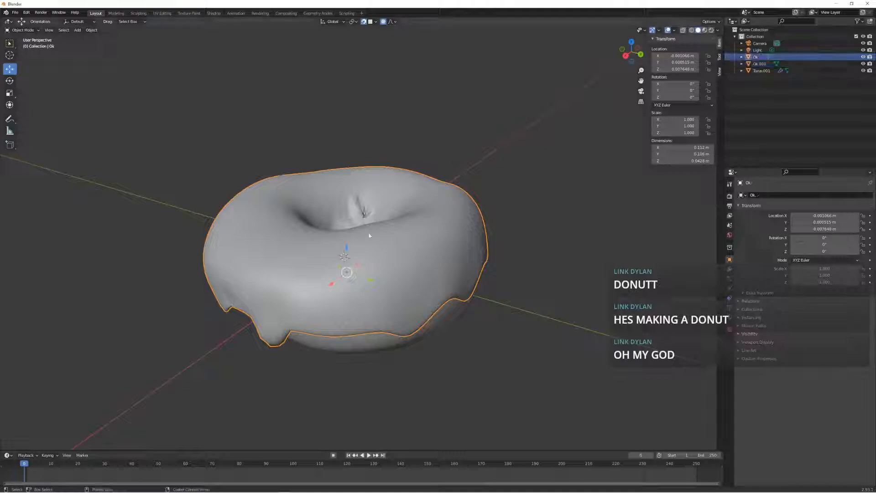
drag(347, 257, 453, 67)
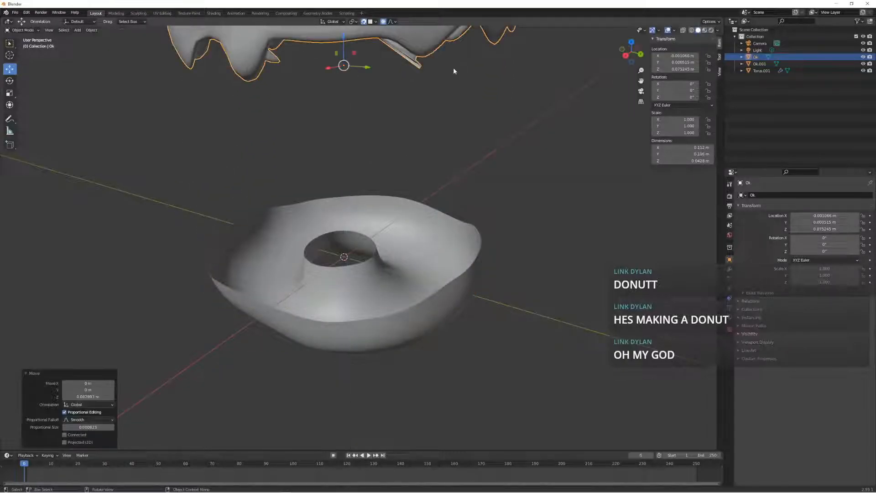
key(ctrl+z)
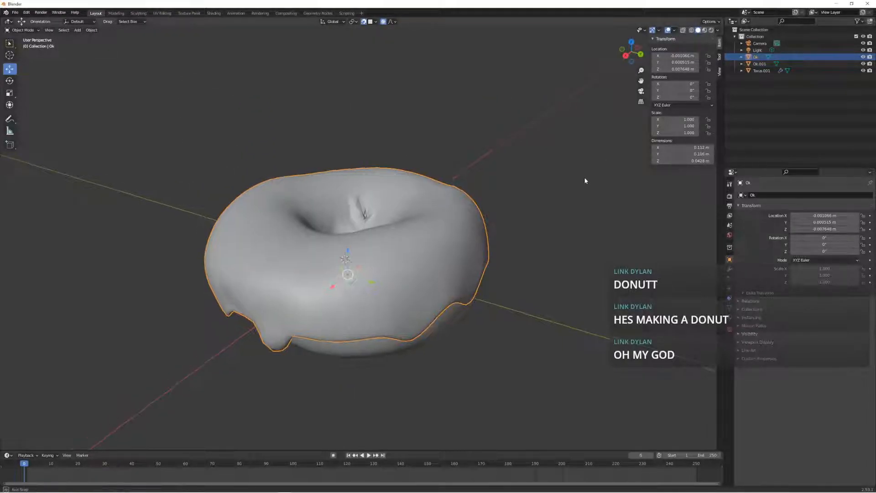
middle_drag(584, 177, 604, 176)
scroll(587, 195, up, 5)
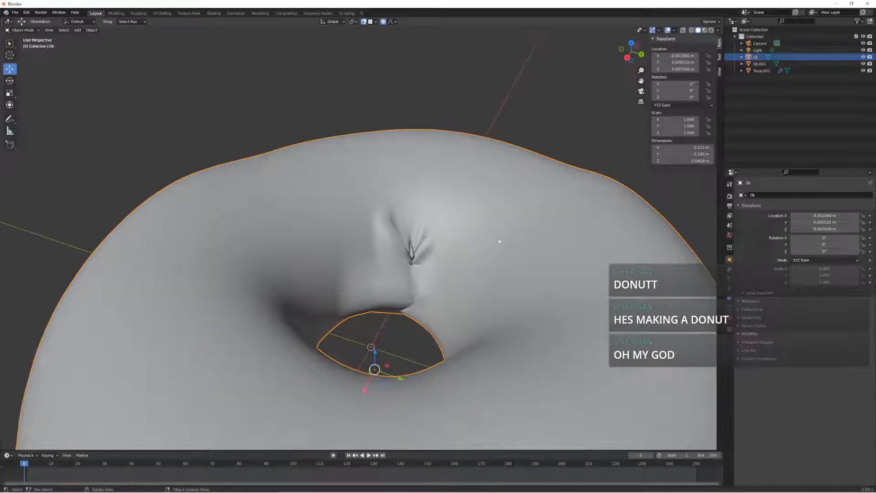
drag(375, 354, 476, 233)
key(ctrl+z)
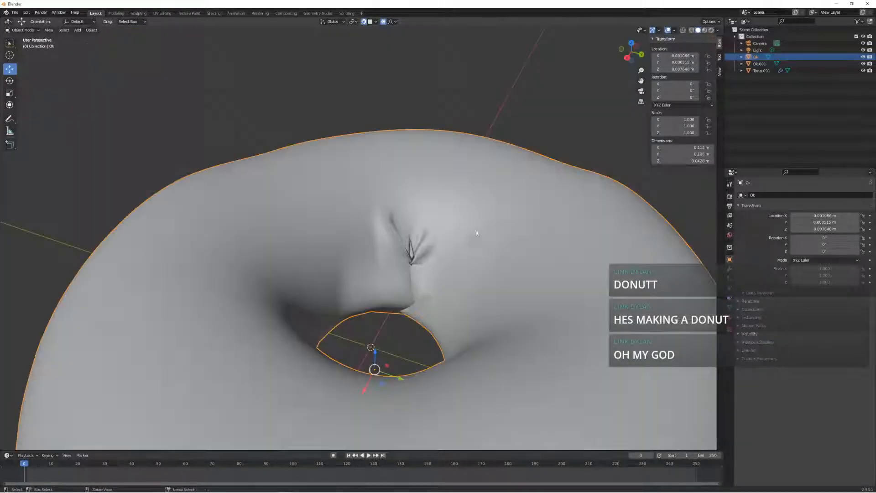
Try raising Ok.001 a short distance along Z once more, and undo the move
click(760, 64)
drag(372, 350, 394, 221)
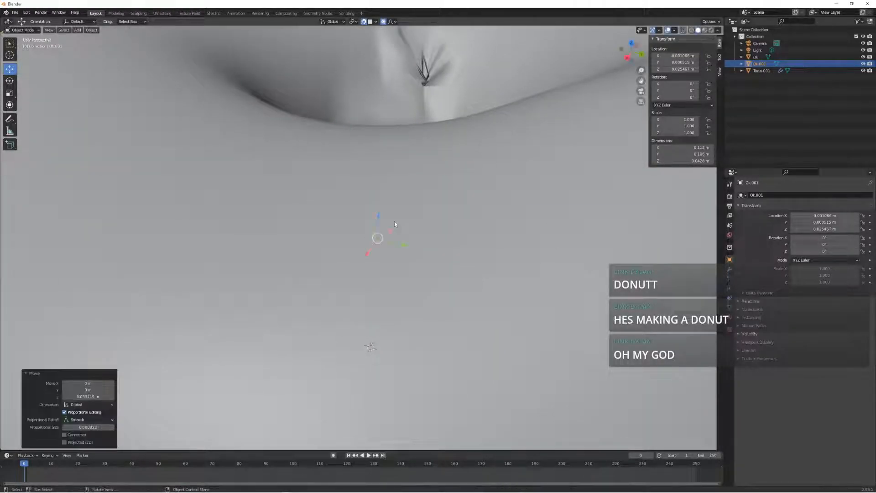
key(ctrl+z)
Deselect the icing and examine the donut's sides and the creased area beside the inner hole
middle_drag(426, 227, 350, 260)
scroll(364, 201, up, 5)
scroll(370, 203, down, 3)
mouse_move(370, 203)
middle_down()
mouse_move(382, 204)
mouse_move(358, 195)
middle_up()
scroll(358, 195, down, 8)
middle_drag(426, 188, 386, 224)
click(347, 274)
scroll(328, 222, up, 4)
middle_drag(301, 219, 388, 219)
scroll(297, 217, up, 3)
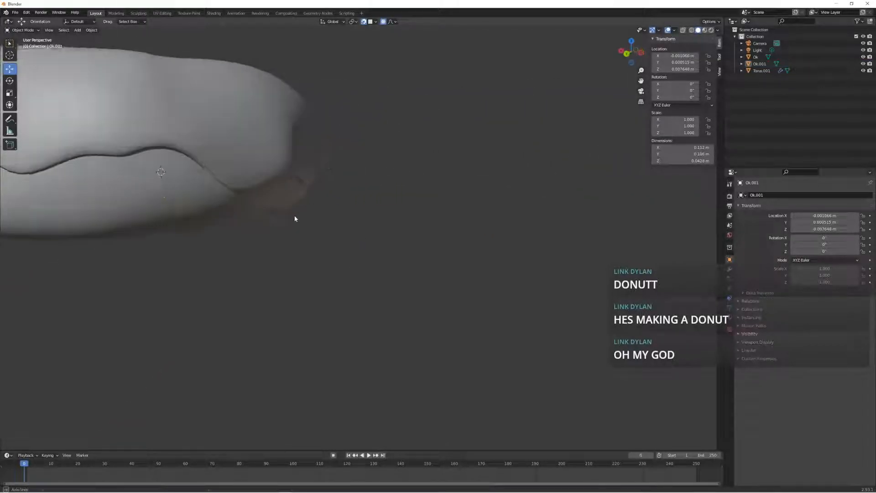
middle_drag(323, 227, 354, 221)
scroll(277, 253, down, 4)
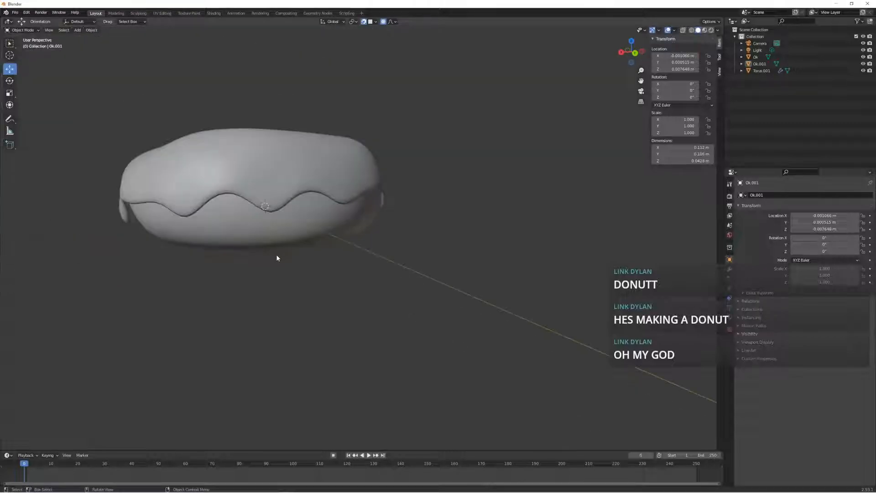
middle_drag(234, 246, 341, 302)
scroll(349, 308, up, 5)
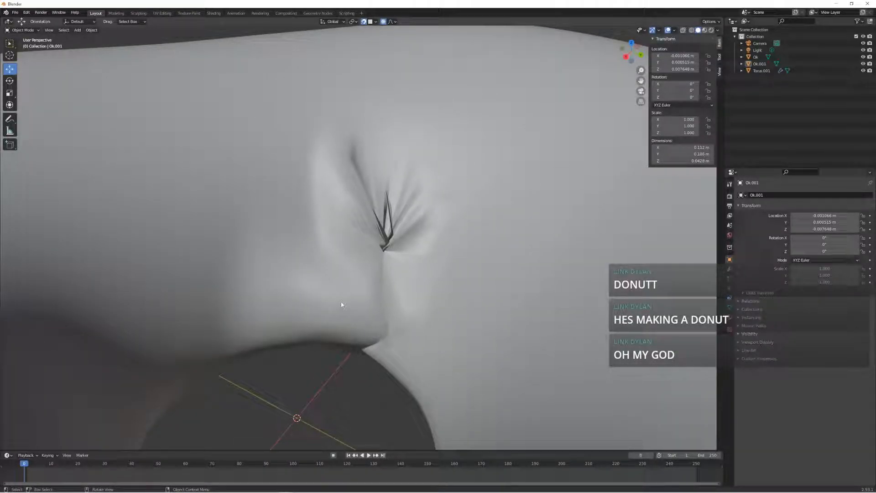
key(super)
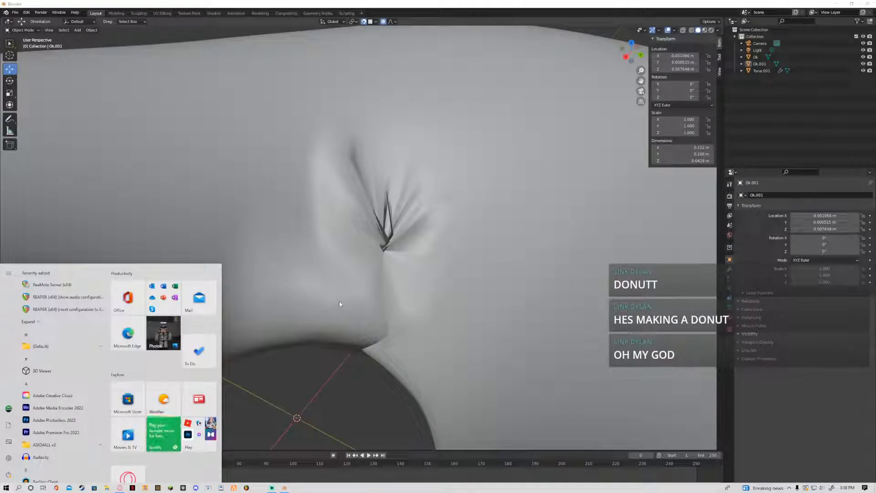
key(Escape)
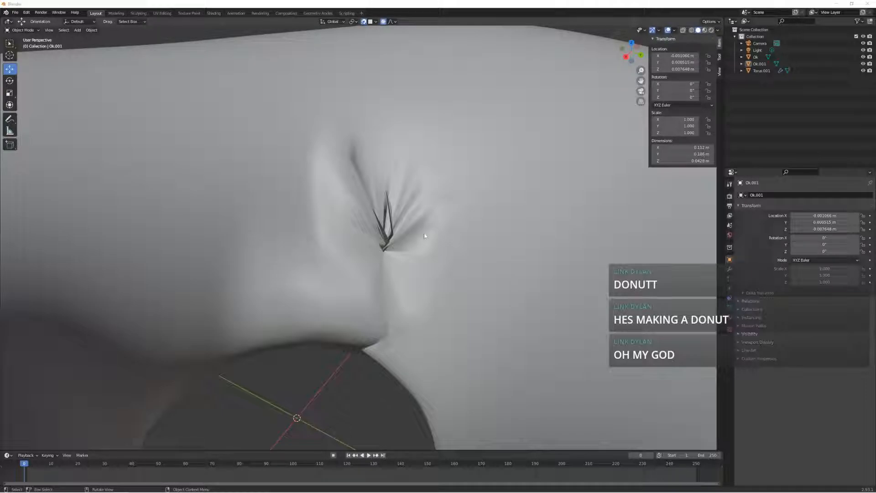
Fly through the donut's hole in walk navigation to examine the icing's inner edge and creases from close up
middle_drag(425, 235, 410, 163)
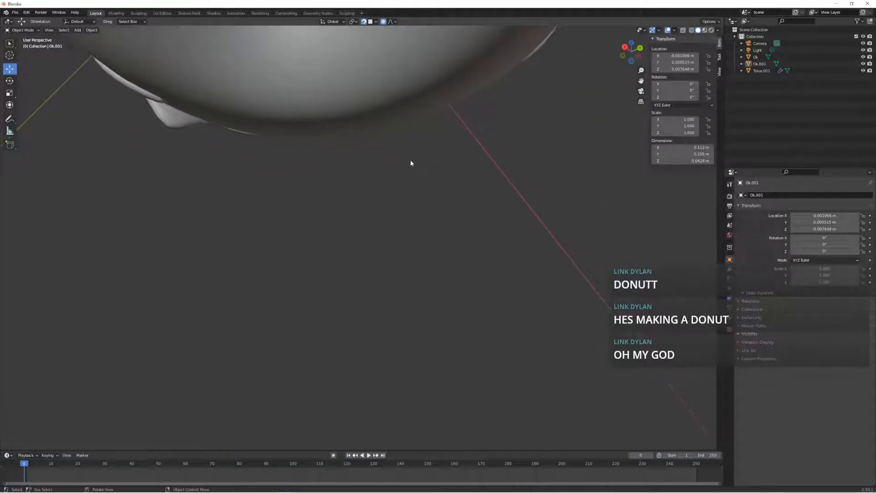
key(shift+grave)
key(w)
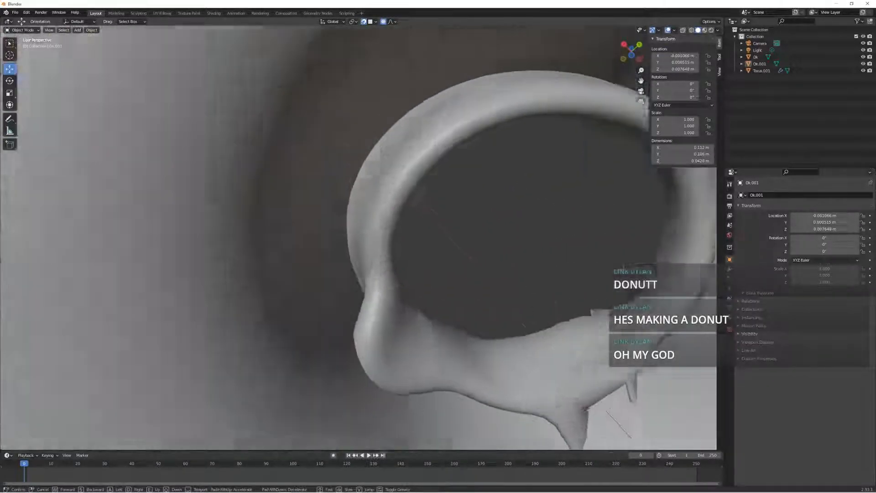
key(w)
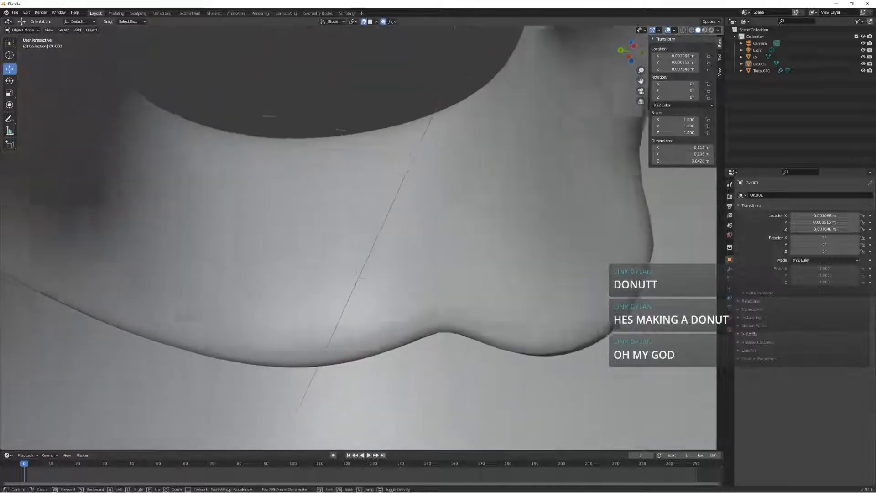
key(w)
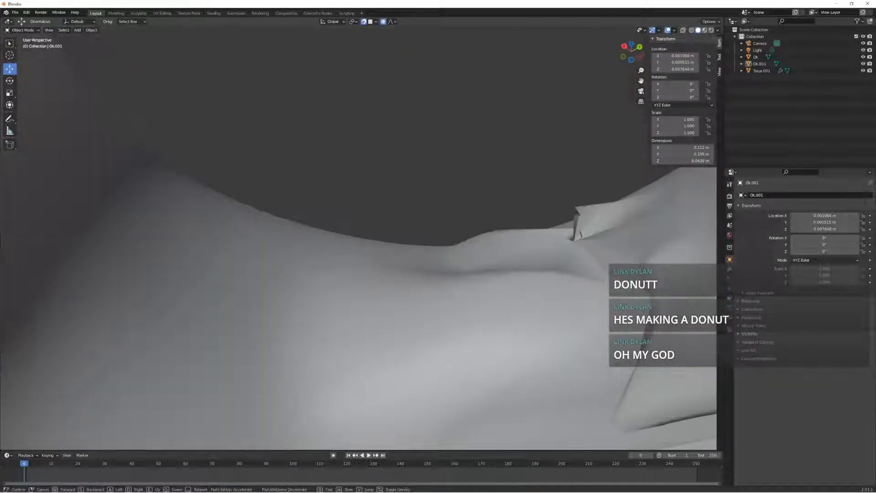
key(w)
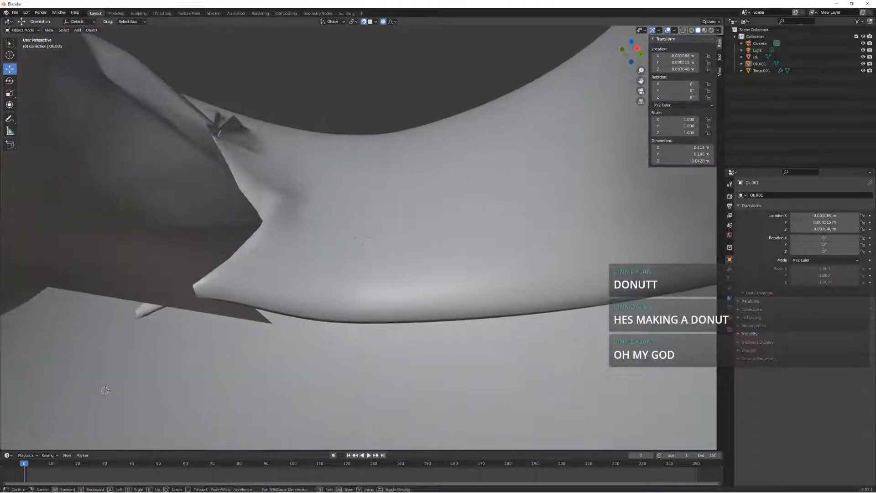
key(s)
key(w)
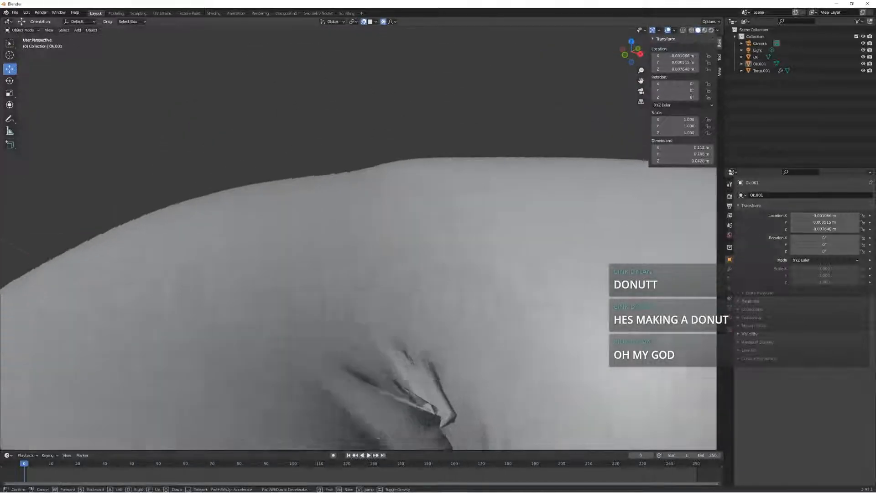
click(363, 241)
mouse_move(395, 256)
middle_down()
mouse_move(369, 244)
mouse_move(389, 258)
middle_up()
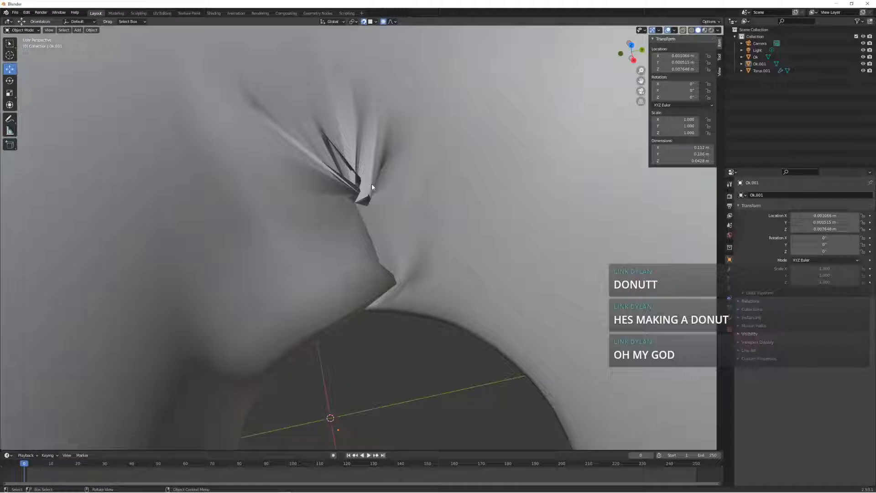
Hide the viewport gizmos and the transform sidebar, with the whole donut in a perspective side view
middle_drag(372, 183, 387, 162)
scroll(387, 163, down, 6)
middle_drag(328, 232, 375, 213)
middle_drag(289, 220, 299, 212)
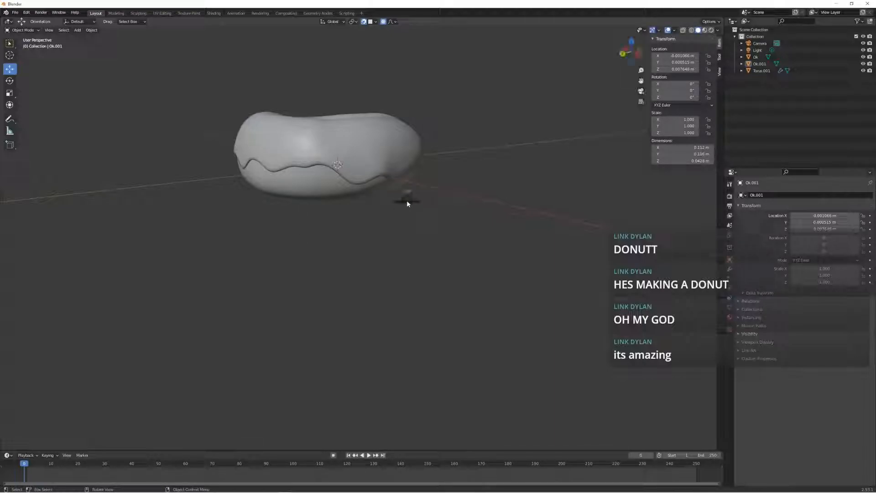
key(grave)
click(529, 124)
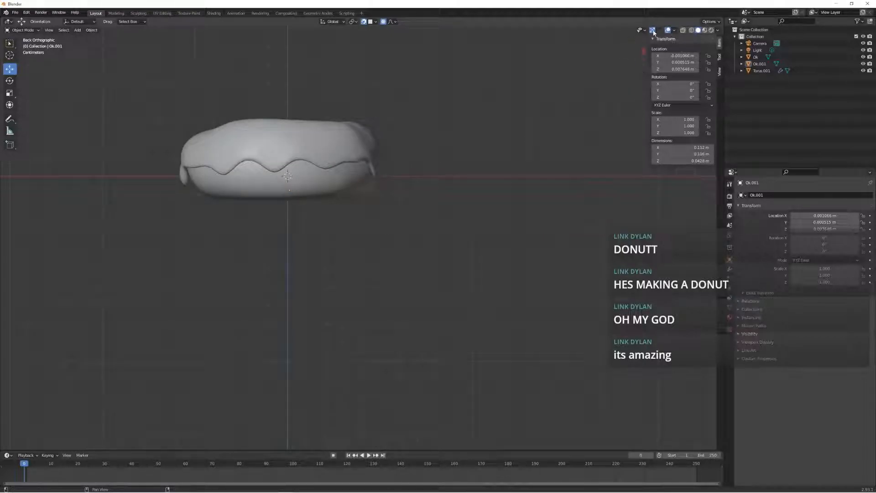
middle_drag(558, 111, 491, 143)
key(n)
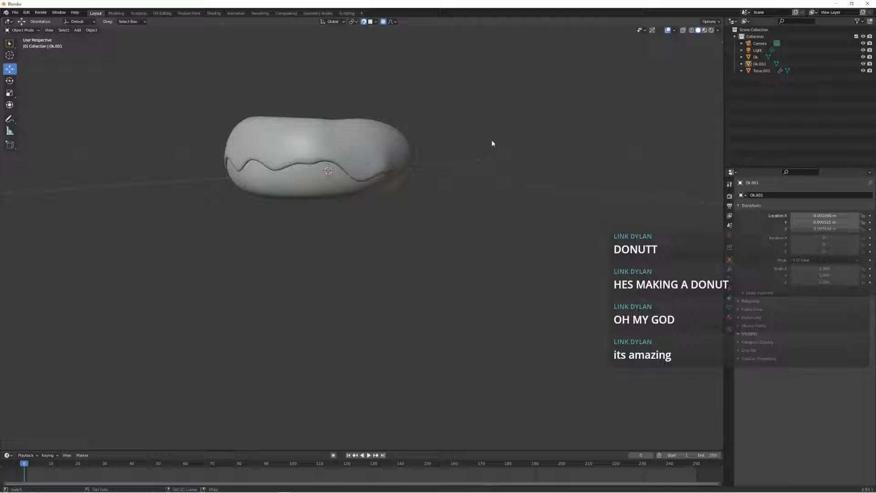
Fly around the donut in walk navigation to examine the icing's outer drips and the creases and gap at the inner hole
key(shift+grave)
key(w)
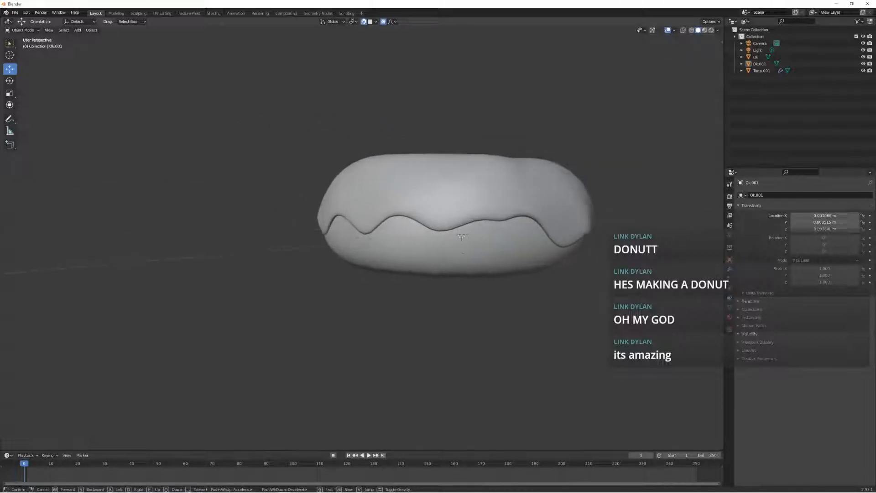
key(a)
key(w)
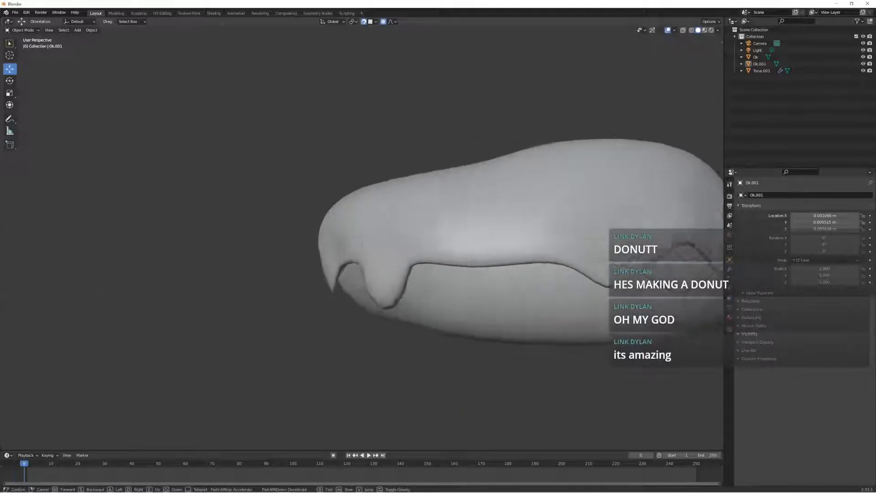
key(a)
key(w)
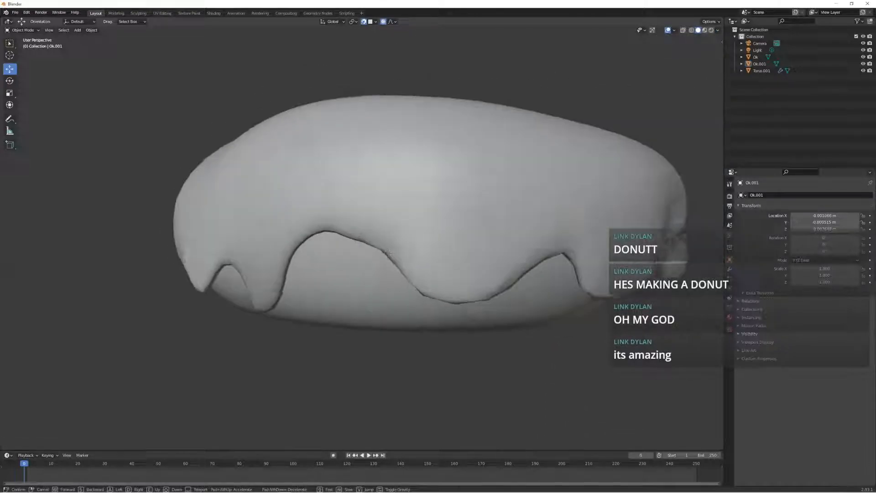
key(a)
key(w)
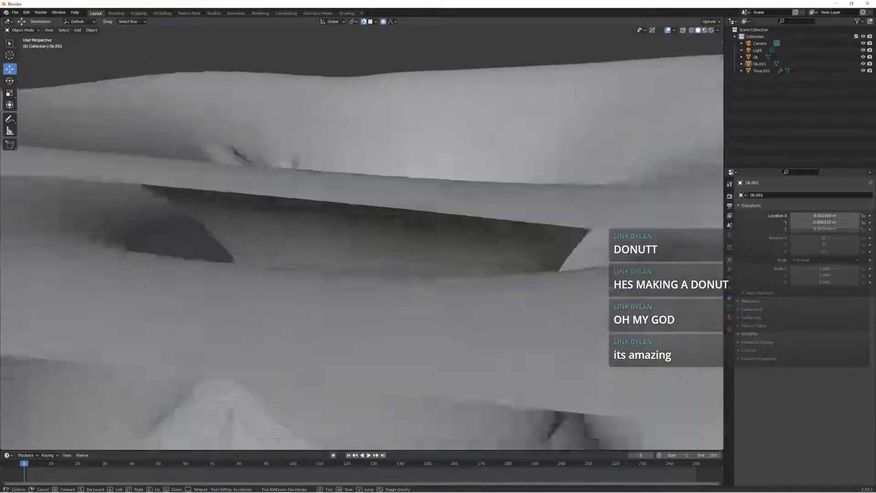
key(s)
key(w)
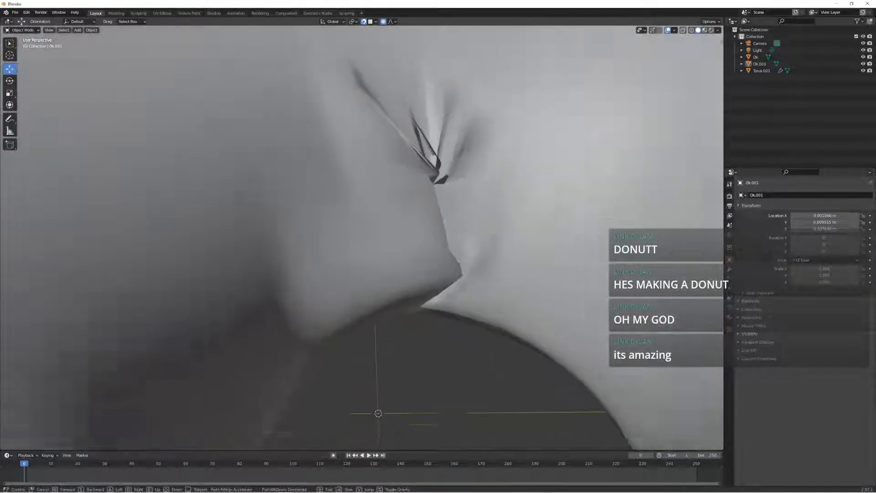
key(s)
key(a)
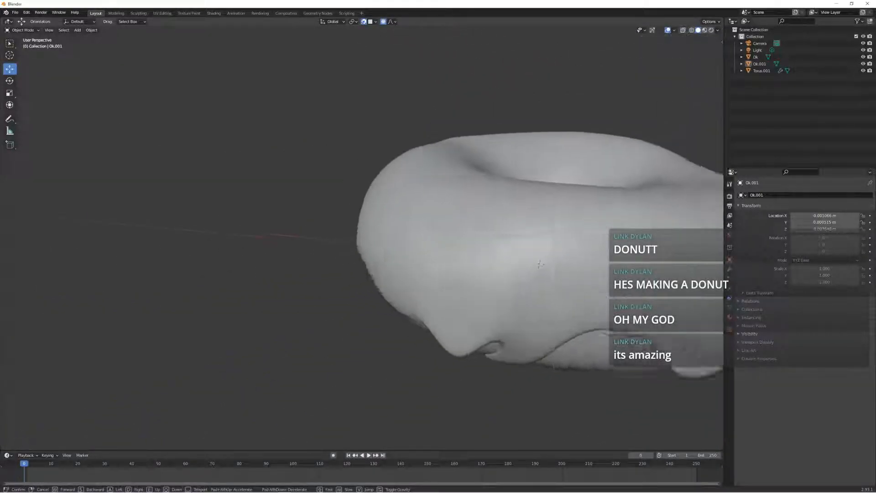
key(s)
click(347, 261)
Switch Ok.001 to the Sculpting workspace to work on the icing's outer edge
middle_drag(347, 261, 190, 253)
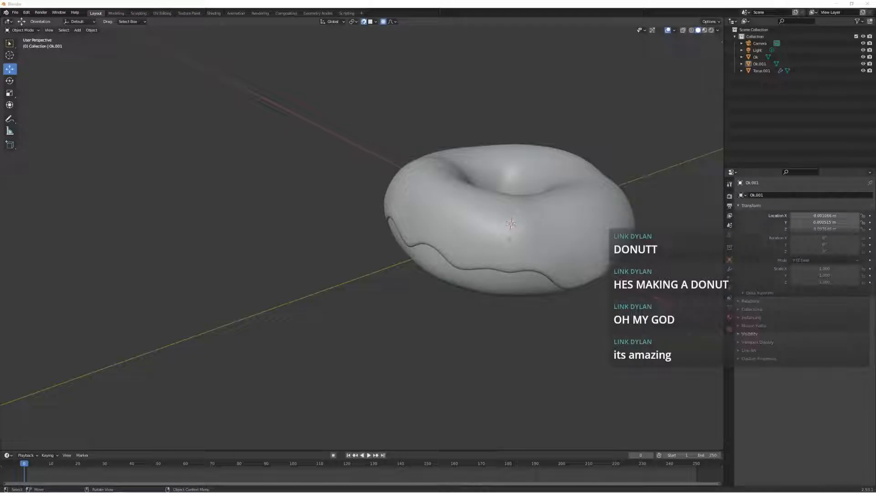
middle_drag(298, 275, 329, 184)
scroll(338, 190, up, 5)
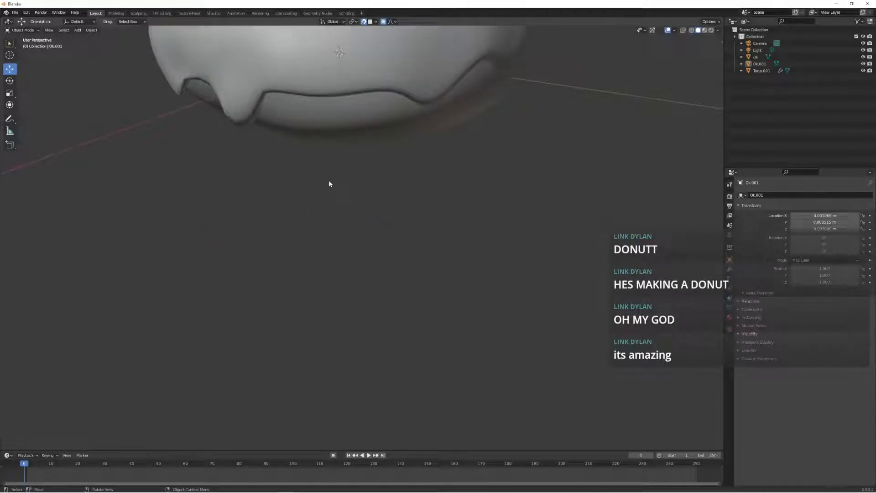
click(138, 13)
mouse_move(265, 195)
middle_down()
mouse_move(387, 270)
mouse_move(386, 228)
middle_up()
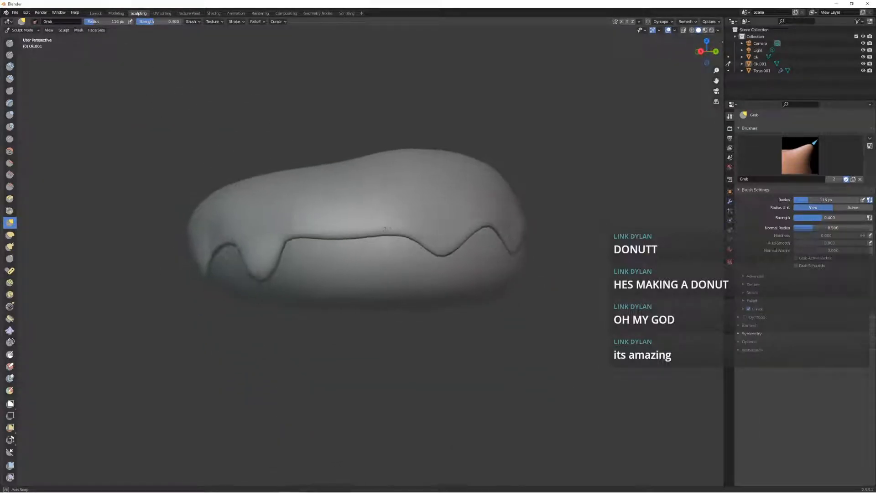
scroll(386, 228, up, 3)
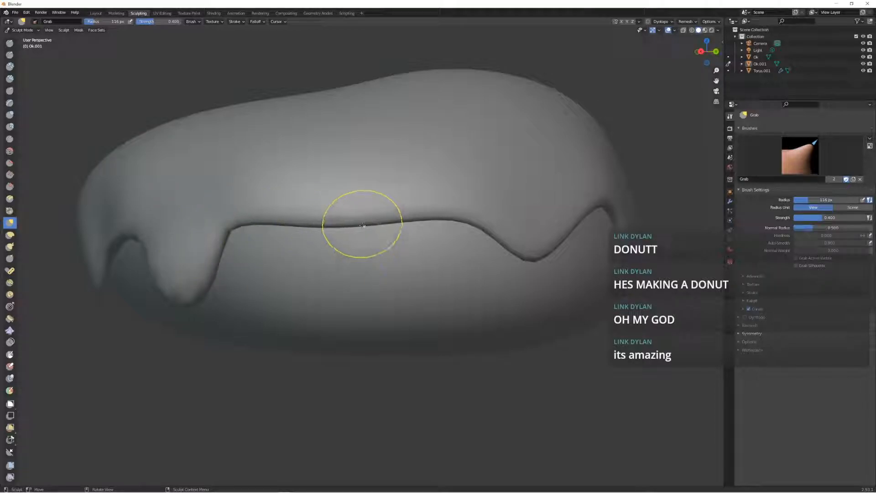
Try pulling a pointed drip down from Ok.001's outer edge with Grab, and check it in other viewport shading modes before returning to solid
drag(362, 226, 359, 368)
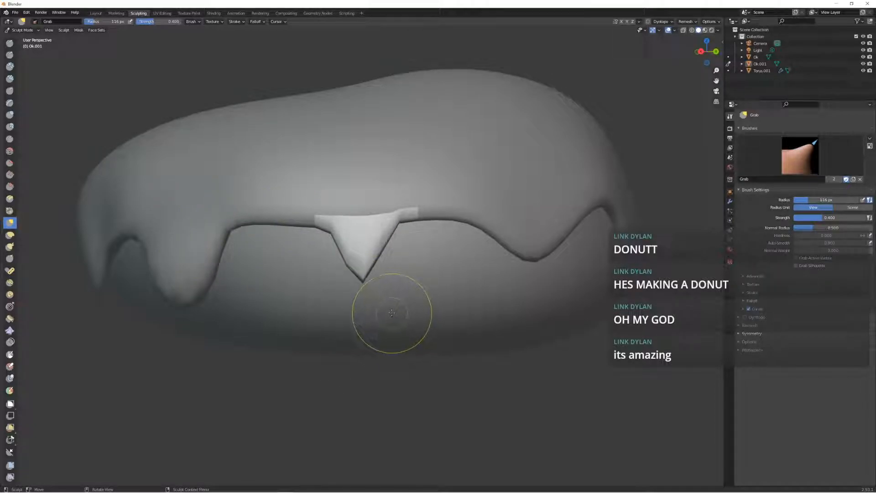
click(705, 30)
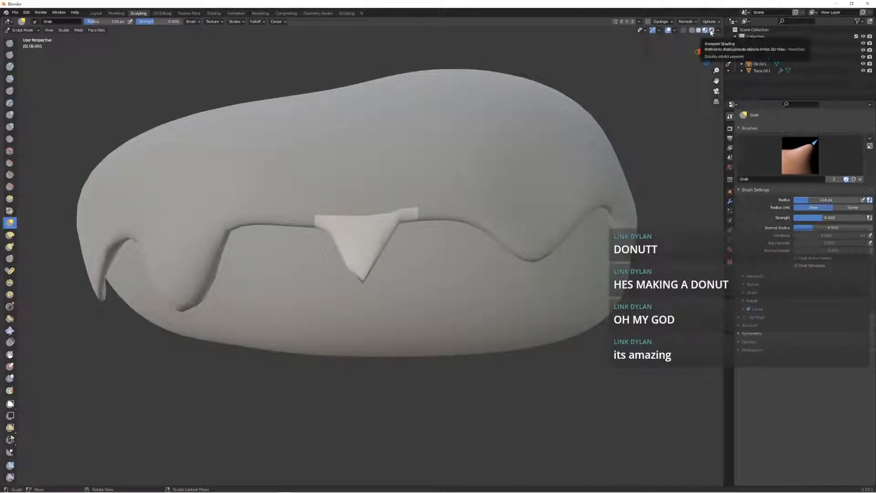
click(710, 31)
click(699, 31)
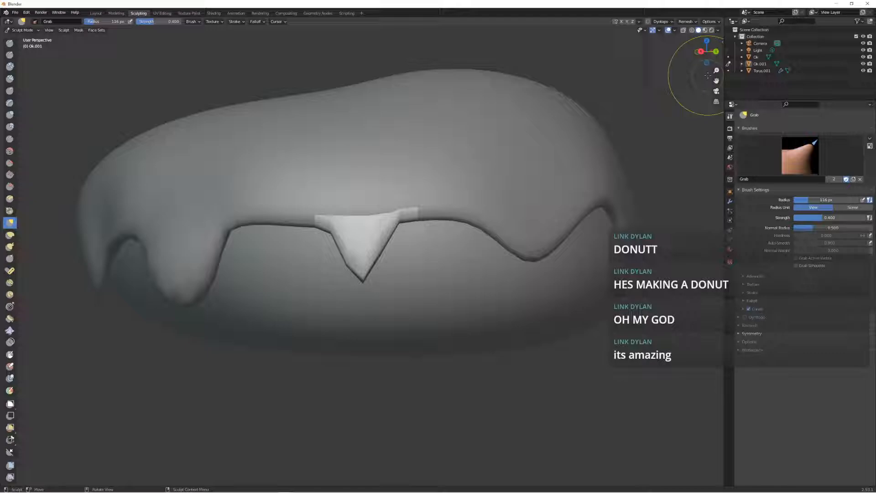
Delete the duplicate icing Ok.001 and put the remaining icing, Ok, into Sculpt Mode
right_click(762, 65)
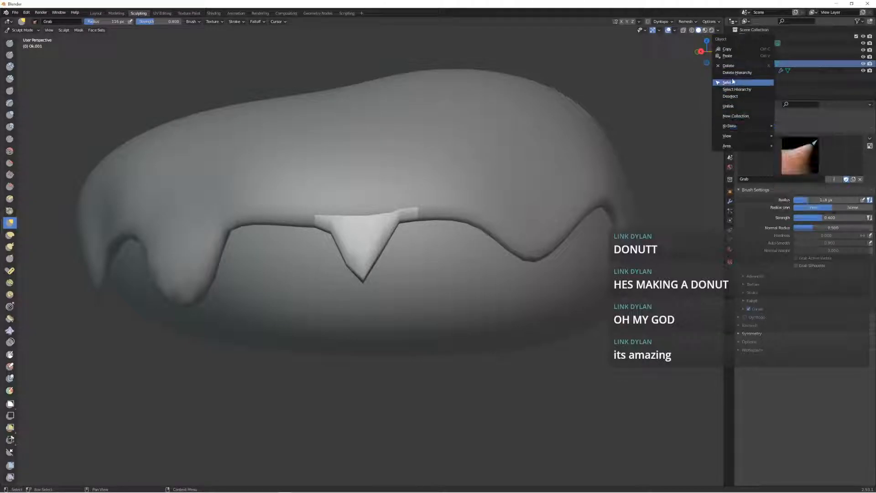
click(729, 66)
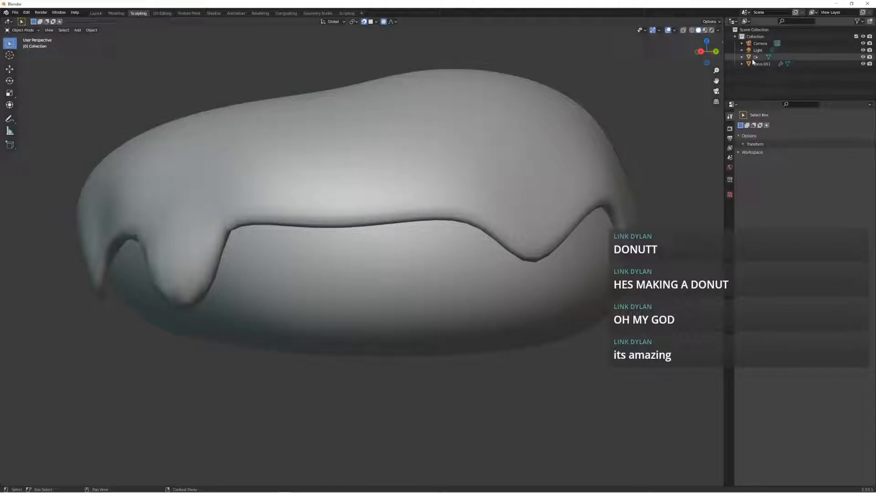
click(574, 173)
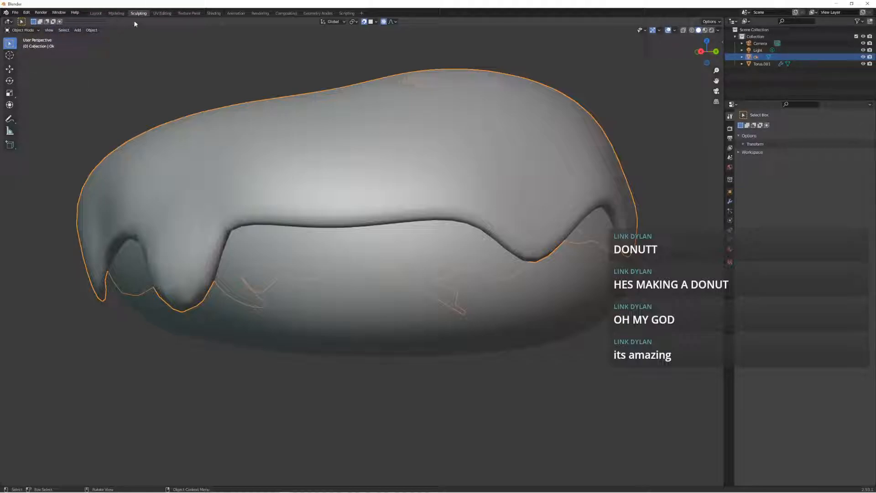
click(32, 30)
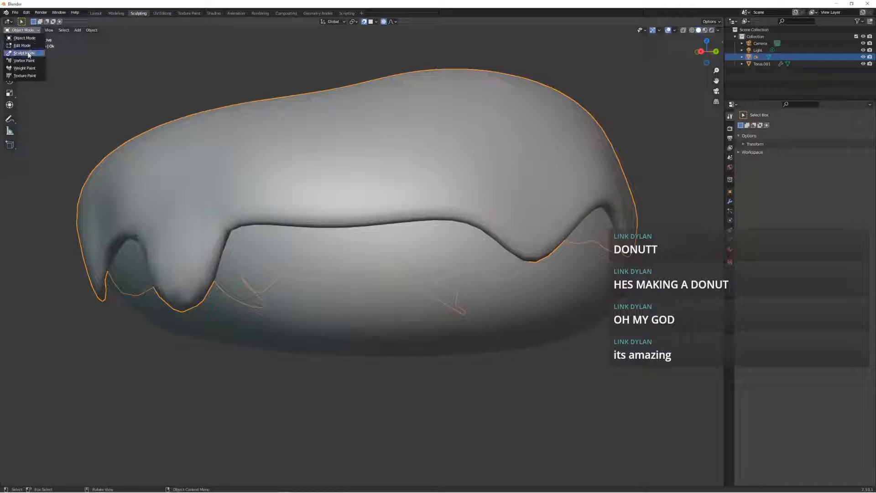
click(25, 53)
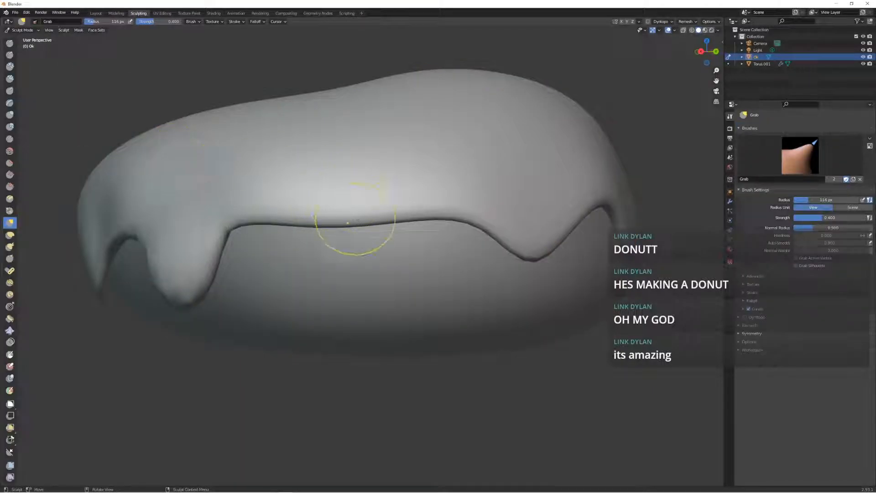
Pull a short drip down from the straight stretch of Ok's outer edge with the Grab brush at 116 px radius
drag(353, 221, 357, 314)
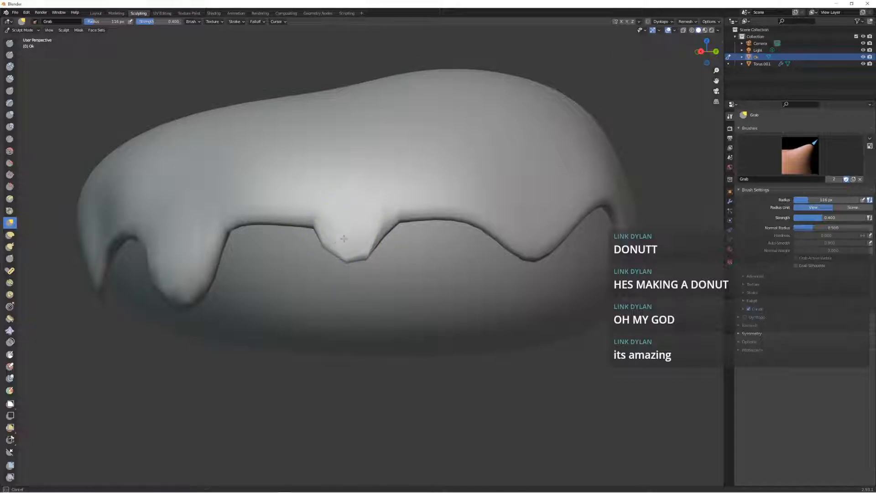
drag(344, 239, 386, 241)
scroll(346, 206, down, 4)
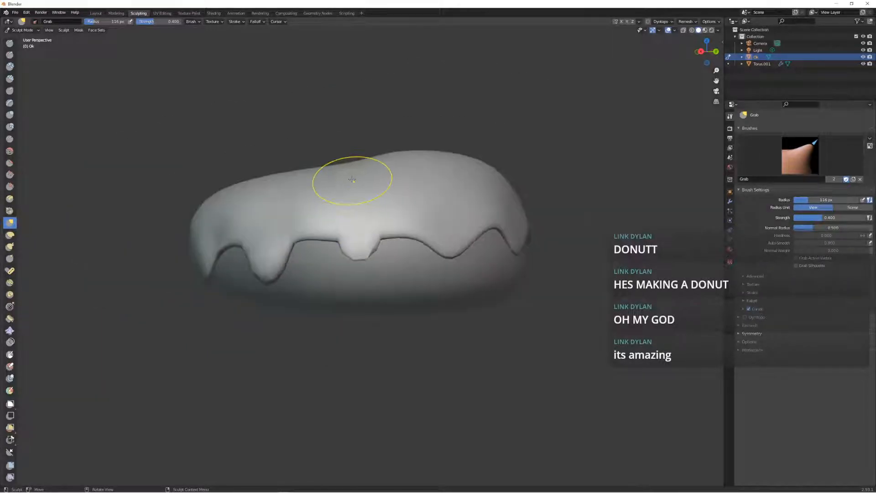
mouse_move(348, 176)
middle_down()
mouse_move(360, 168)
mouse_move(354, 159)
middle_up()
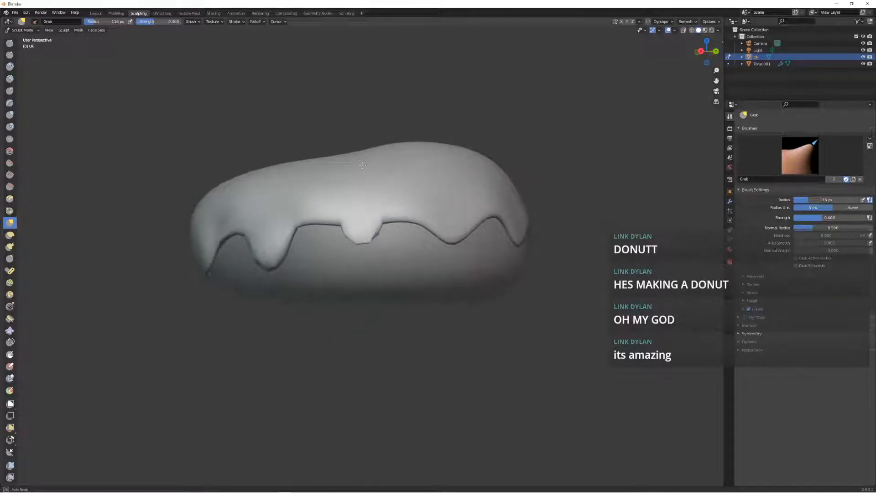
Enlarge the Grab brush to 290 px and stretch the short drip into a wide, long one reaching the donut's underside
scroll(344, 152, up, 3)
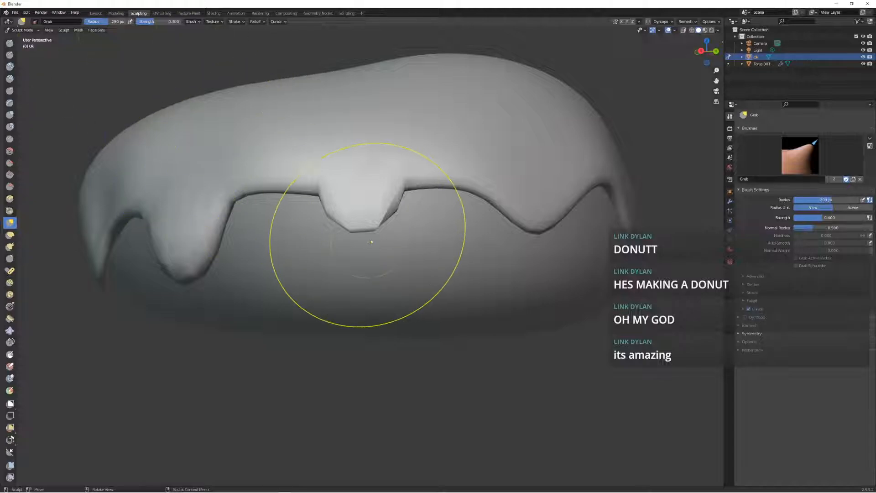
drag(340, 248, 371, 278)
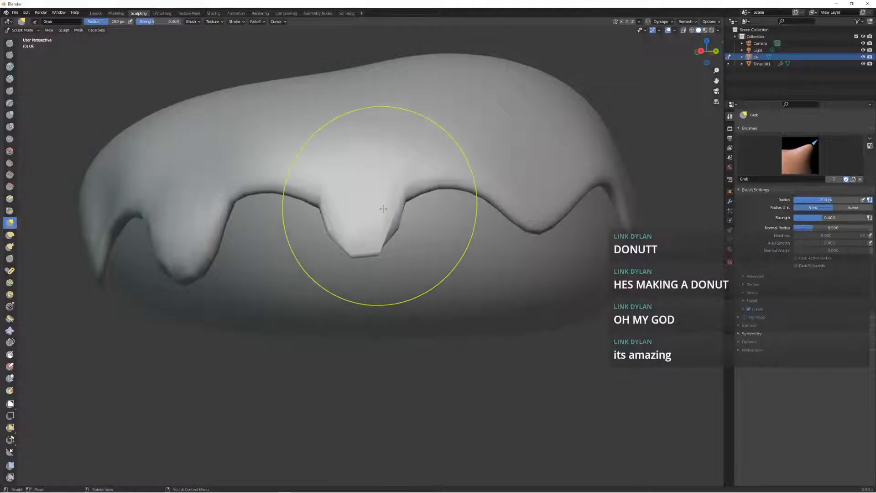
drag(384, 210, 391, 299)
drag(376, 243, 379, 259)
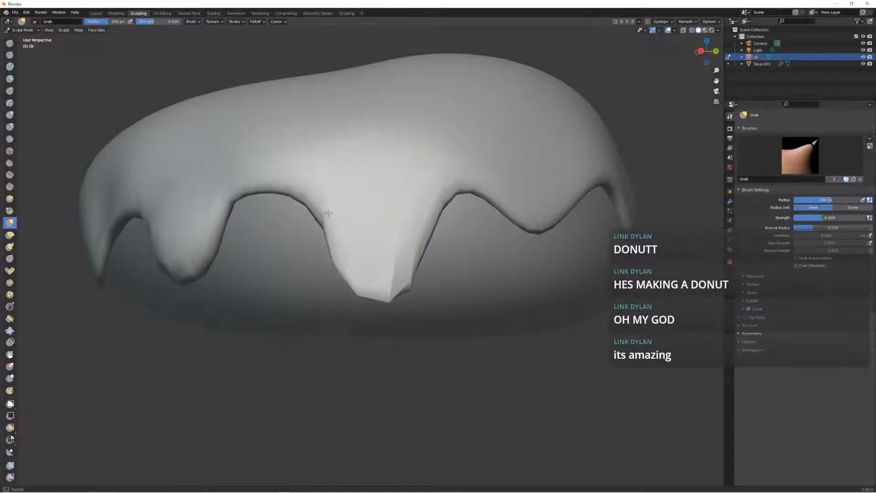
mouse_move(327, 213)
mouse_down()
mouse_move(318, 229)
mouse_move(400, 320)
mouse_move(415, 299)
mouse_move(417, 307)
mouse_up()
mouse_move(375, 297)
mouse_down()
mouse_move(364, 307)
mouse_move(345, 303)
mouse_up()
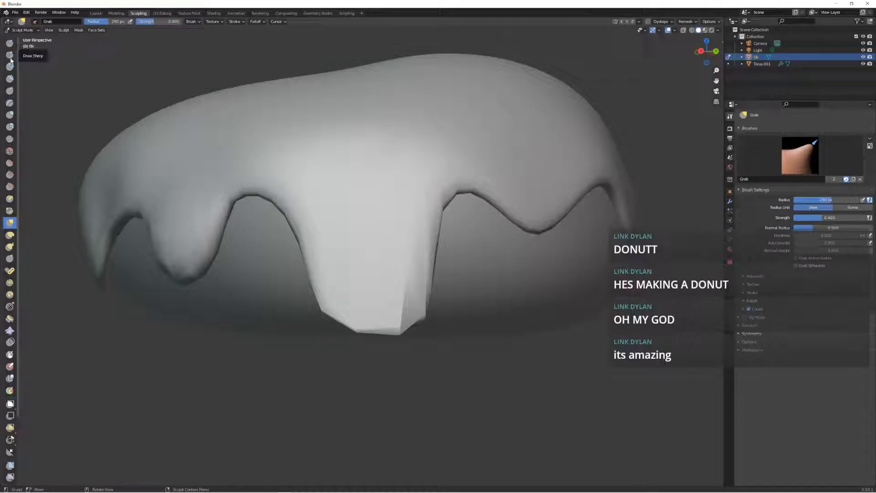
Thicken the long drip and its side edge with the Inflate brush
click(9, 115)
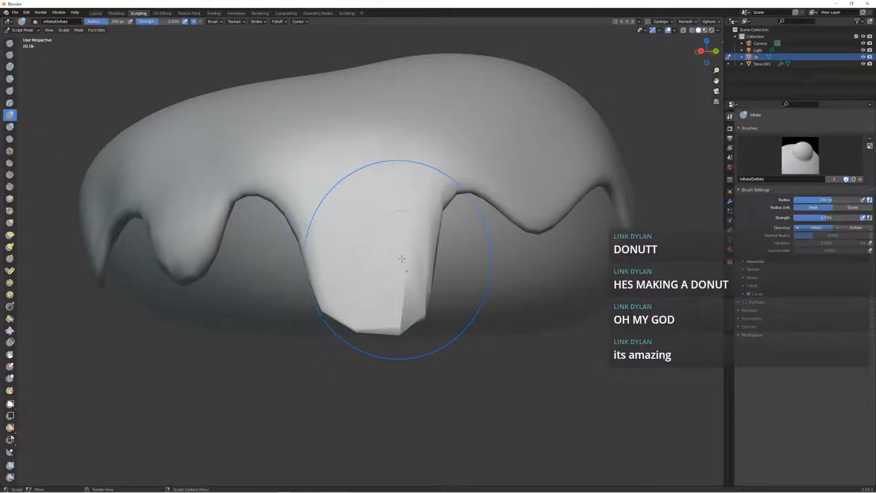
middle_drag(401, 260, 377, 257)
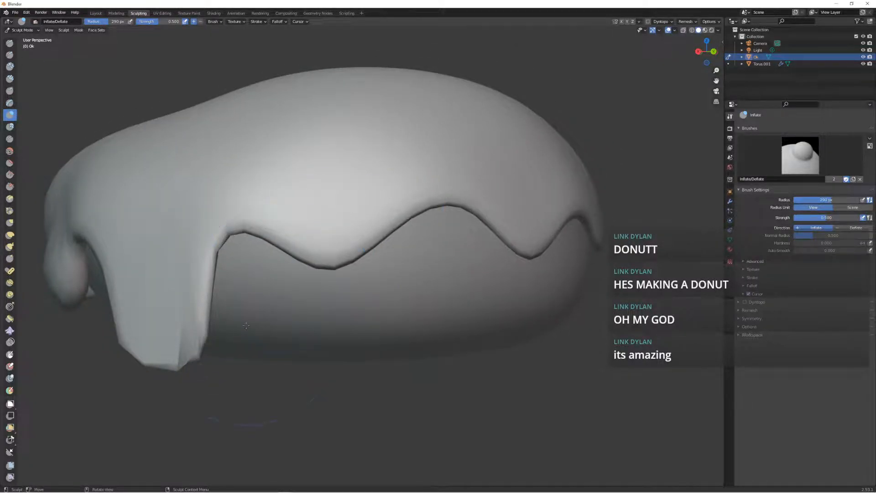
middle_drag(246, 325, 238, 311)
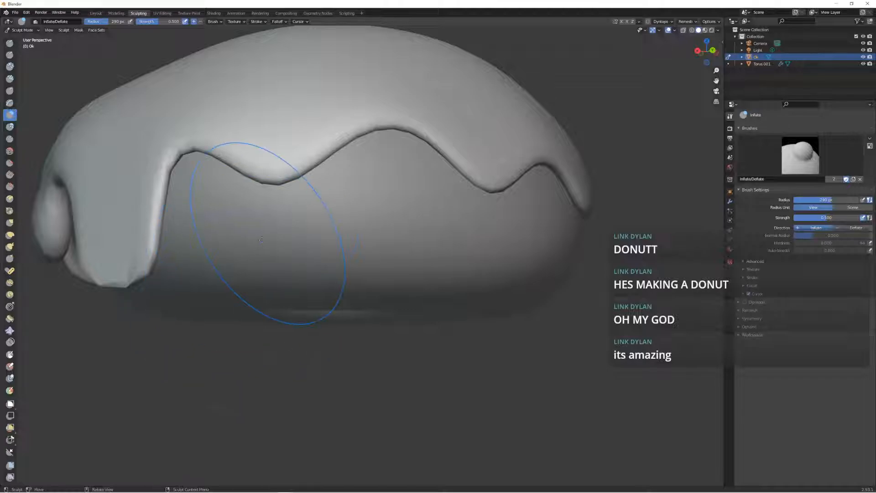
drag(132, 233, 153, 196)
middle_drag(153, 196, 171, 198)
mouse_move(171, 198)
mouse_down()
mouse_move(228, 219)
mouse_move(219, 222)
mouse_move(246, 215)
mouse_move(233, 205)
mouse_move(243, 207)
mouse_up()
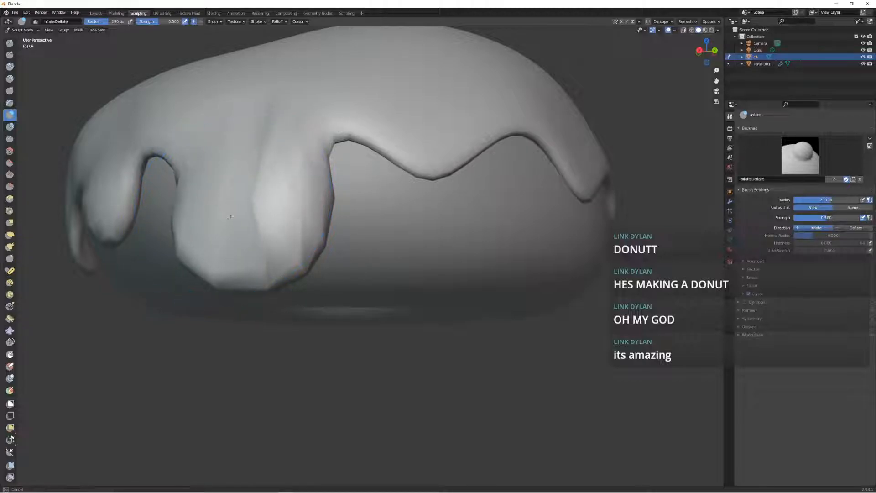
mouse_move(244, 208)
middle_down()
mouse_move(291, 230)
mouse_move(331, 224)
mouse_move(343, 196)
mouse_move(257, 229)
mouse_move(184, 229)
middle_up()
mouse_move(266, 223)
middle_down()
mouse_move(252, 227)
mouse_move(328, 231)
mouse_move(323, 201)
mouse_move(256, 196)
middle_up()
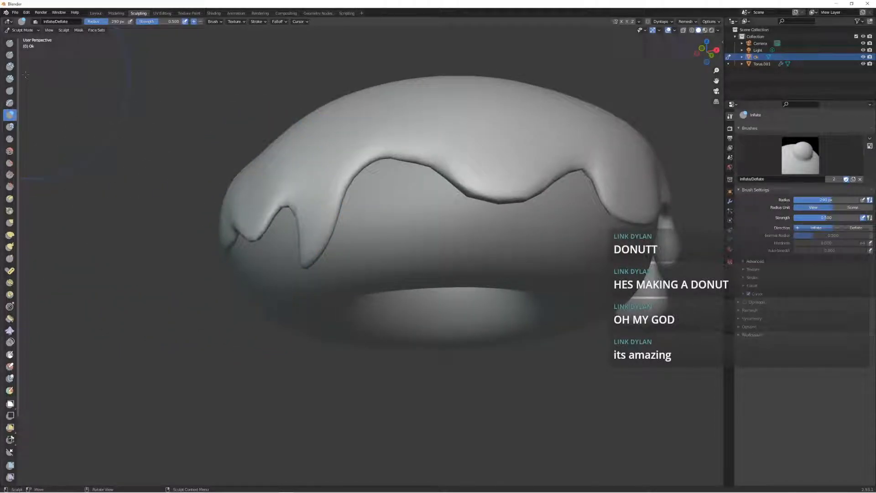
right_click(71, 92)
right_click(72, 91)
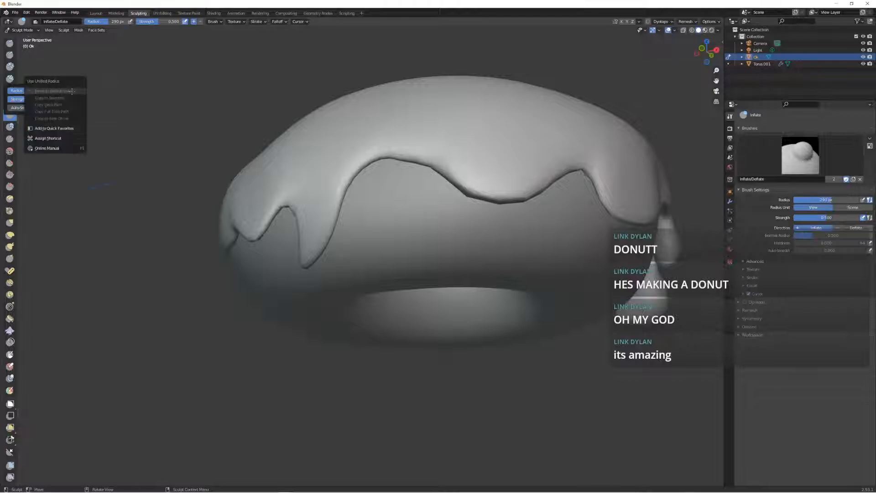
key(g)
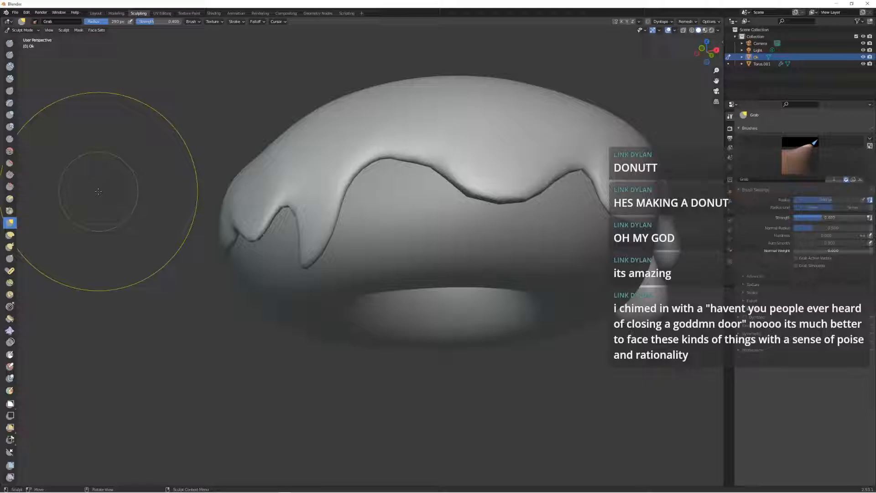
scroll(369, 233, up, 2)
scroll(365, 234, down, 3)
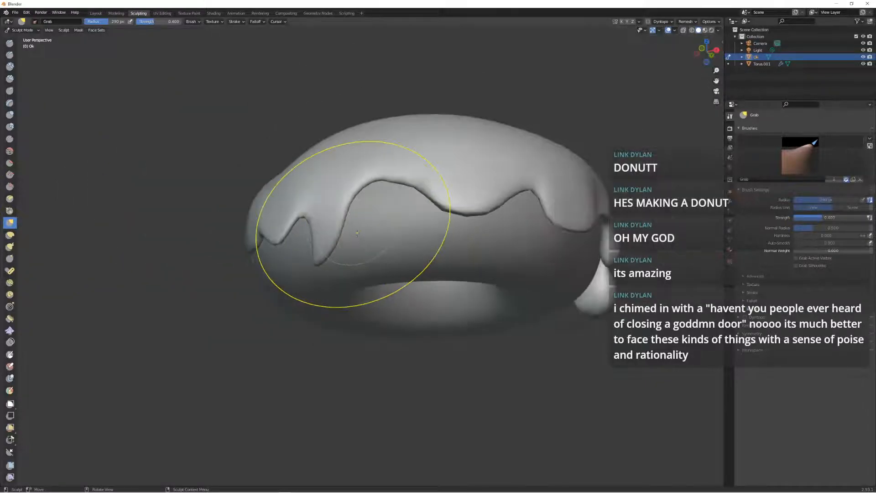
Smooth out the creases of the icing's long, thick drip with the Smooth brush at 290 px radius
middle_drag(357, 233, 234, 264)
click(10, 151)
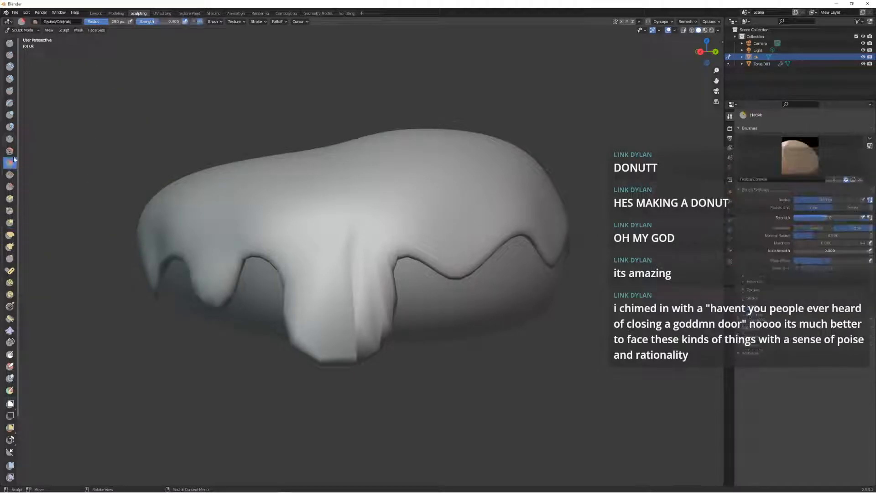
scroll(338, 336, up, 2)
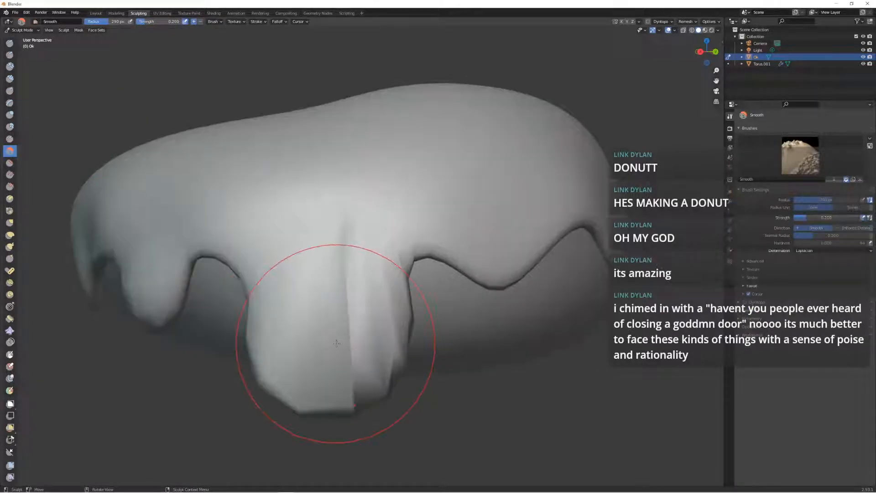
middle_drag(339, 335, 310, 328)
mouse_move(167, 302)
mouse_down()
mouse_move(176, 246)
mouse_move(169, 274)
mouse_move(125, 319)
mouse_up()
middle_drag(124, 305, 211, 310)
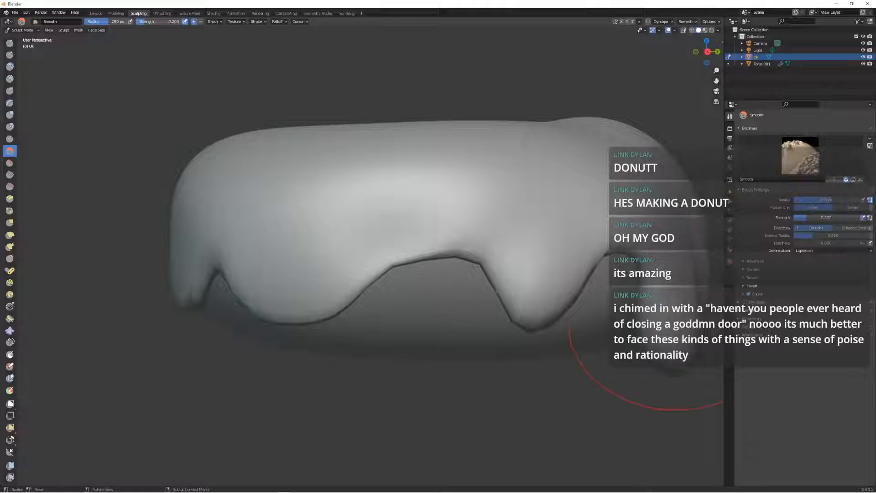
middle_drag(675, 305, 490, 352)
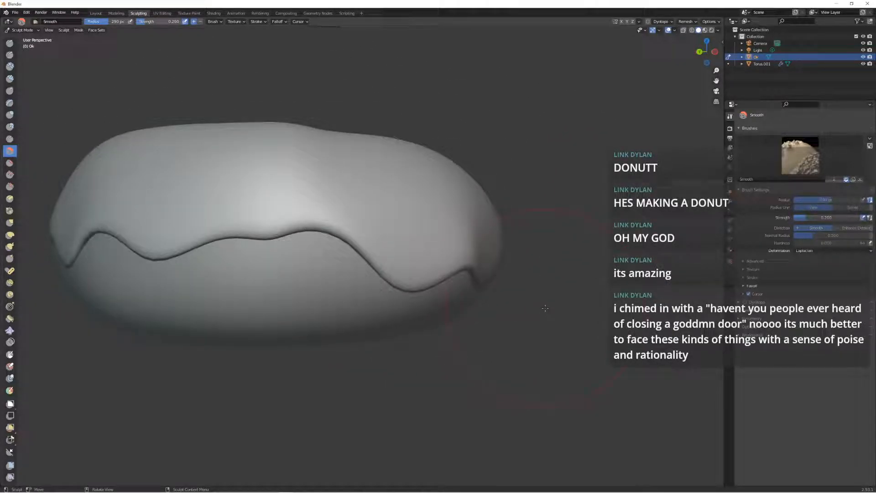
middle_drag(545, 308, 430, 250)
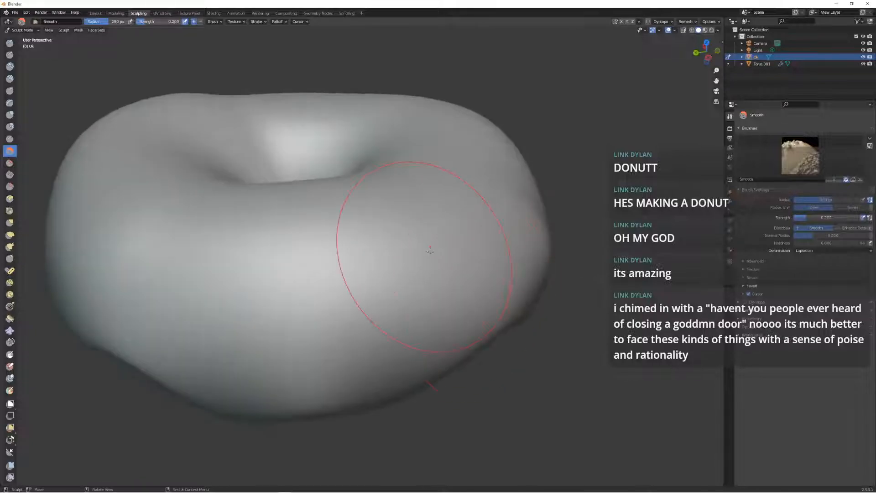
scroll(429, 251, down, 2)
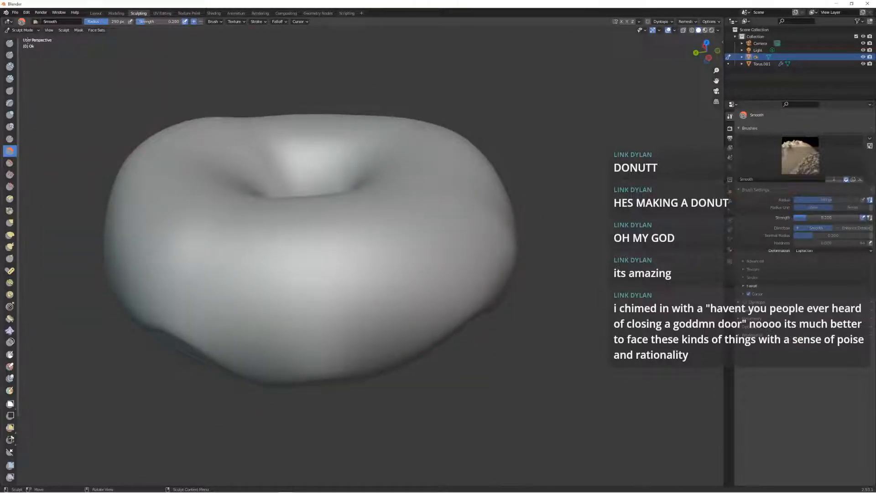
Take the icing Ok out of Sculpt Mode, inspect the donut's underside, and put the dough Torus.001 into Sculpt Mode
click(23, 30)
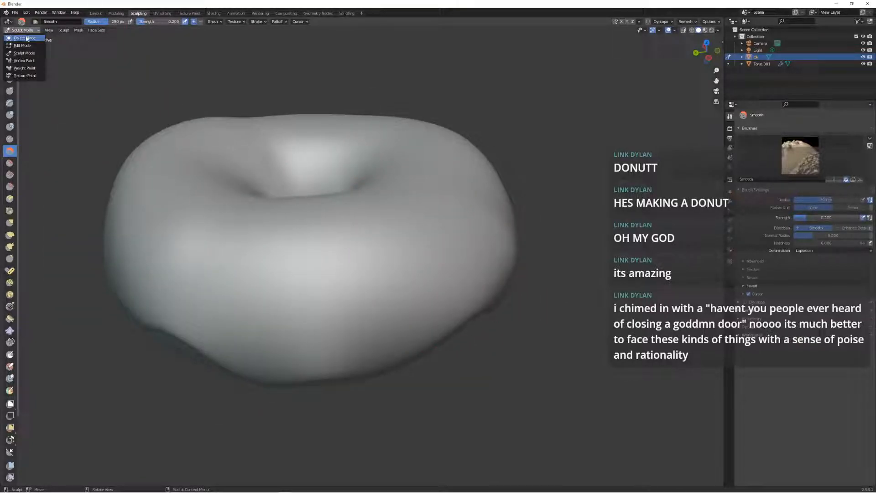
click(27, 38)
middle_drag(147, 141, 347, 82)
scroll(366, 175, up, 3)
middle_drag(365, 176, 390, 169)
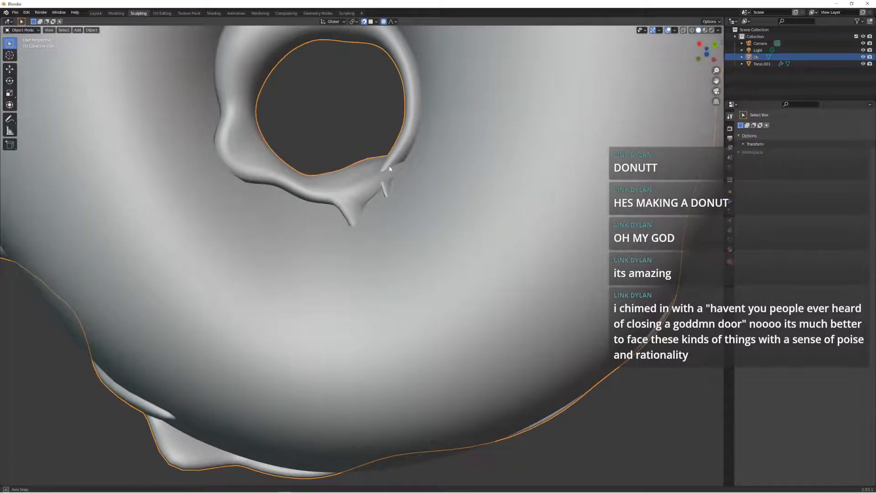
scroll(389, 169, down, 5)
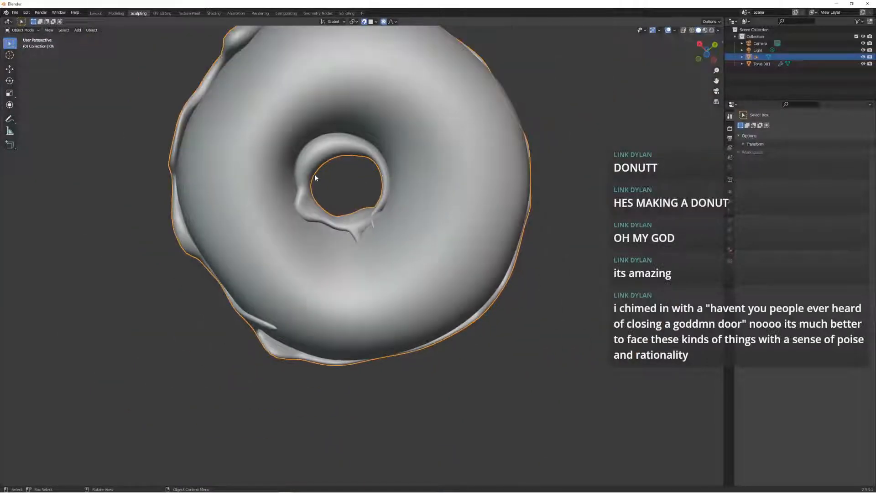
click(762, 64)
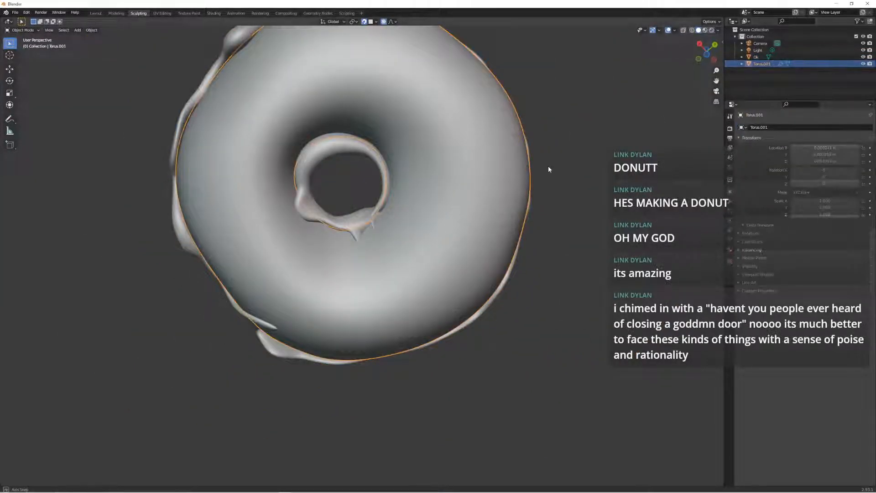
middle_drag(549, 165, 606, 172)
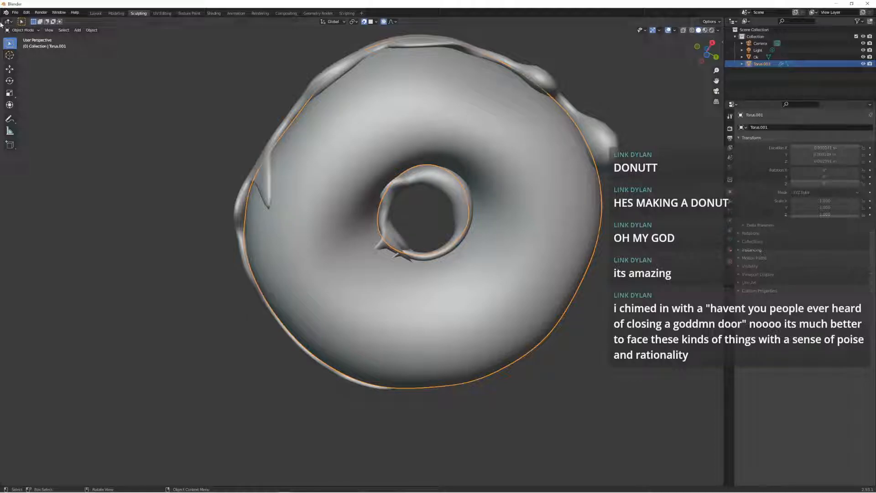
click(31, 30)
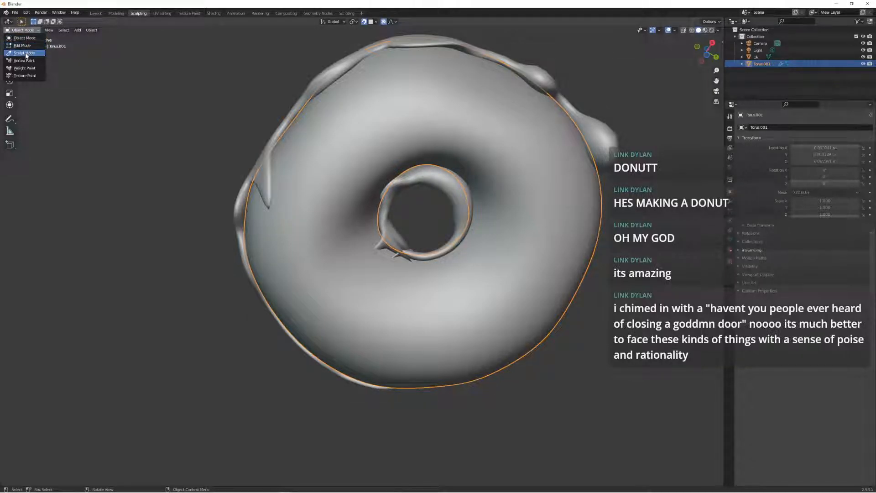
click(21, 53)
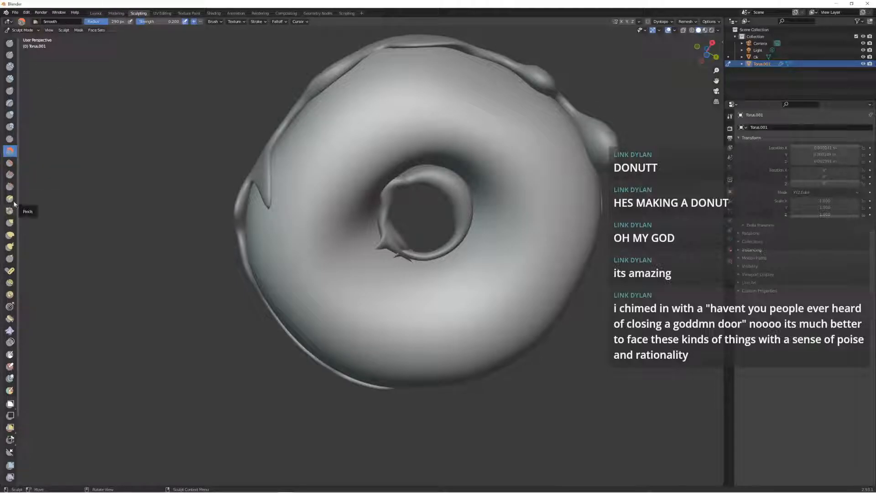
Inflate the dough's underside all around the hole with the Inflate brush at 290 px radius
click(10, 115)
mouse_move(414, 252)
middle_down()
mouse_move(425, 228)
mouse_move(452, 237)
middle_up()
click(484, 294)
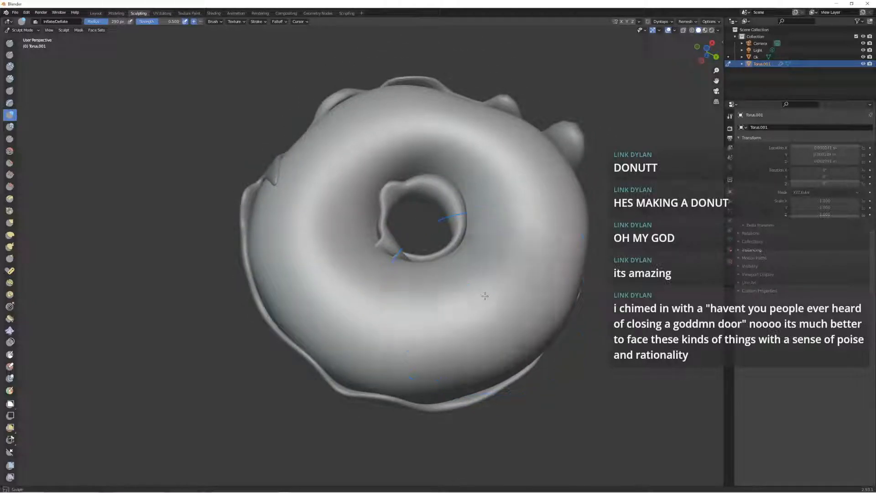
click(365, 296)
mouse_move(365, 296)
mouse_down()
mouse_move(354, 292)
mouse_move(322, 194)
mouse_move(379, 136)
mouse_up()
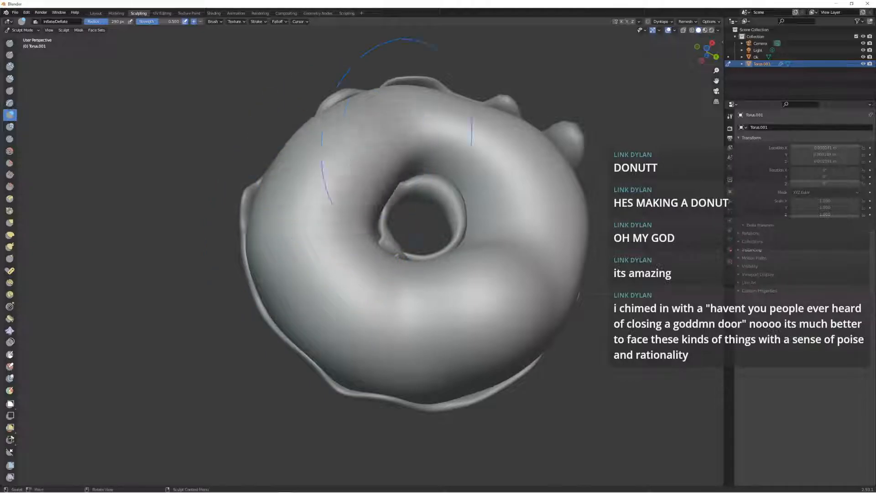
drag(449, 132, 536, 210)
middle_drag(537, 212, 494, 251)
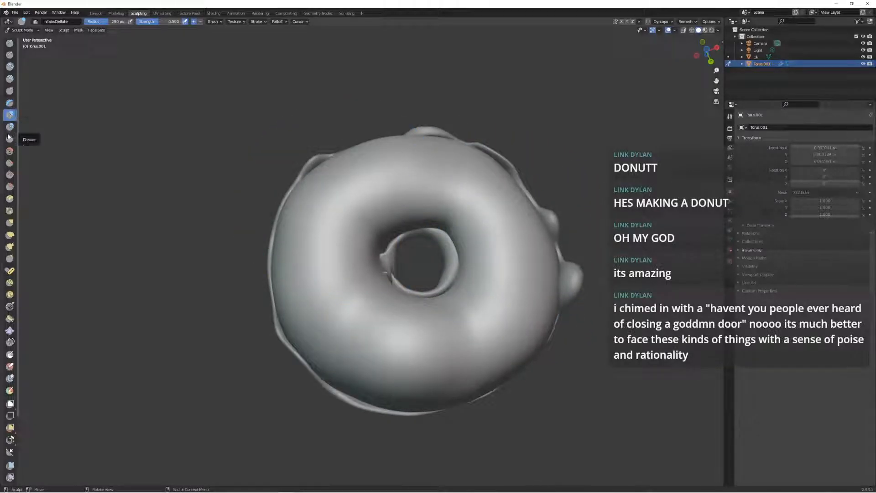
Smooth the inflated bulge on the dough's underside with the Smooth brush and check the donut from all sides
click(10, 151)
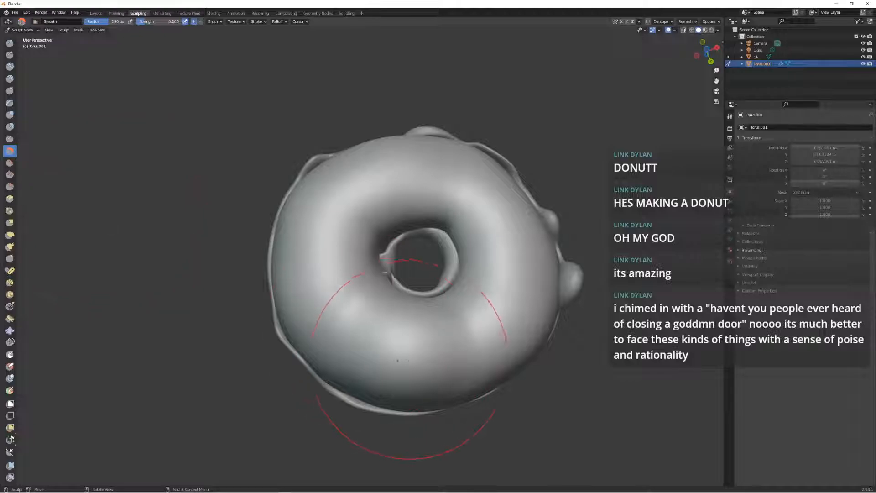
middle_drag(411, 360, 405, 415)
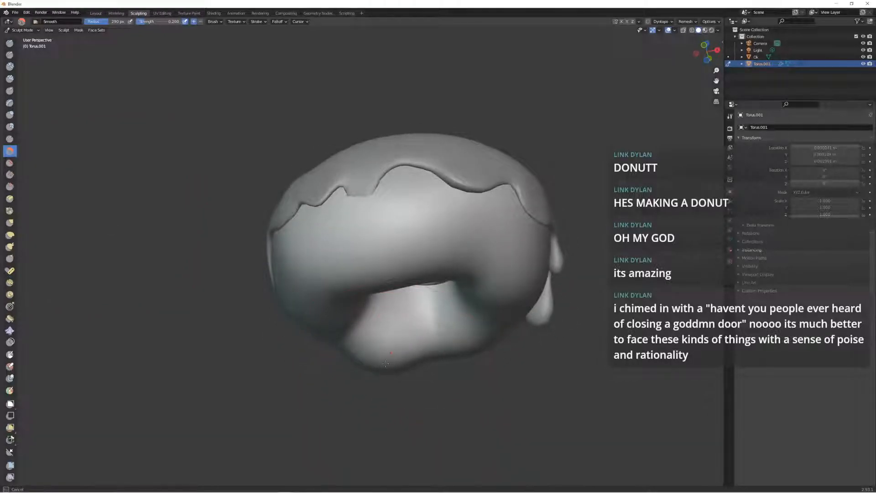
drag(398, 355, 391, 357)
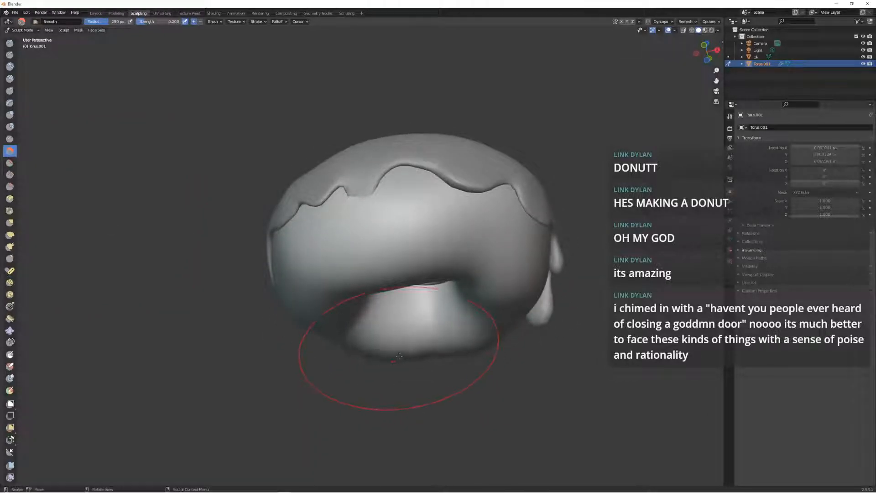
middle_drag(399, 355, 464, 332)
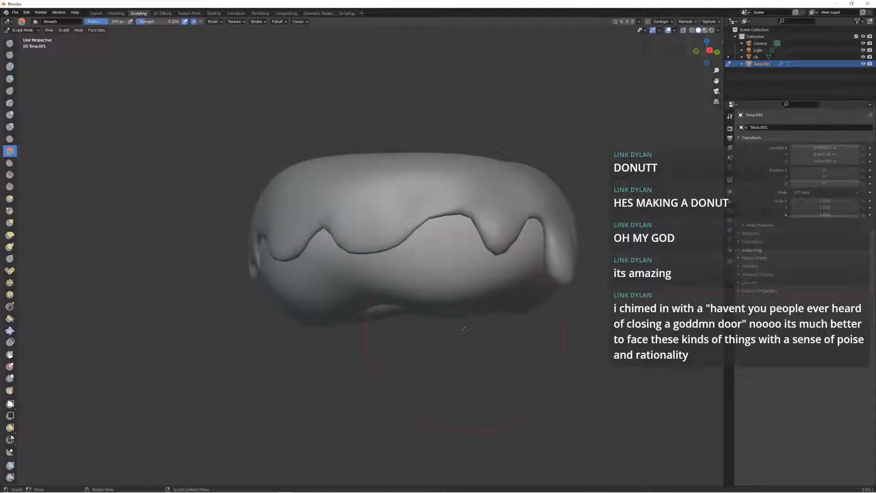
scroll(465, 329, up, 5)
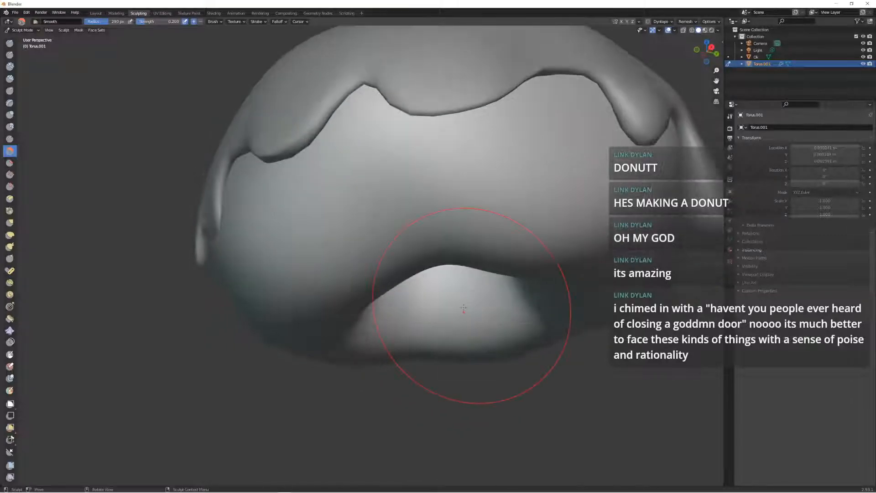
middle_drag(297, 268, 452, 339)
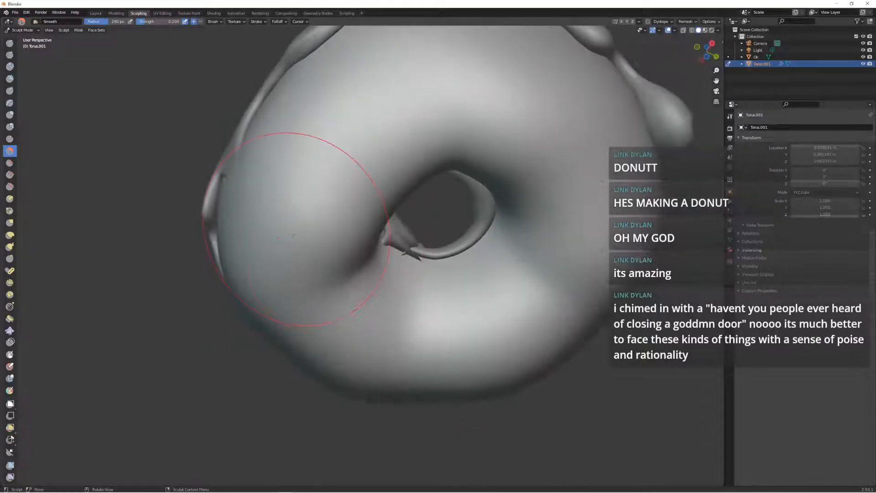
mouse_move(519, 283)
middle_down()
mouse_move(498, 328)
mouse_move(544, 308)
mouse_move(547, 333)
mouse_move(566, 351)
mouse_move(606, 321)
mouse_move(412, 264)
middle_up()
scroll(498, 328, down, 6)
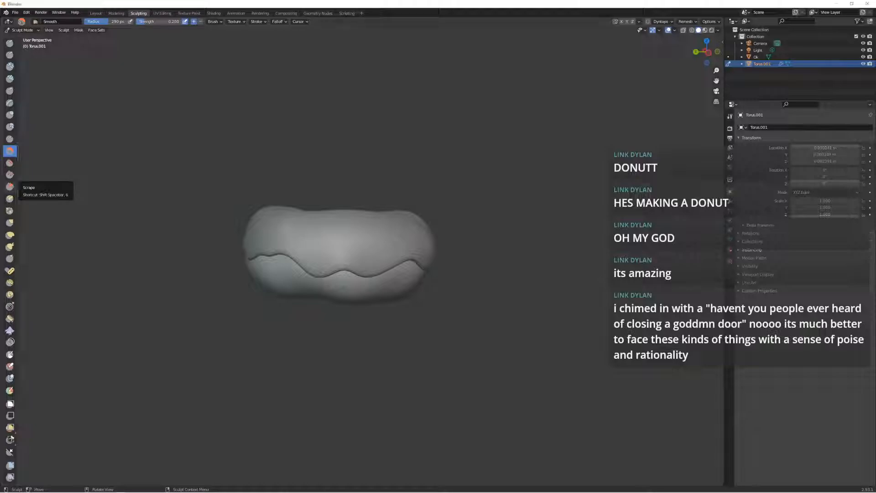
middle_drag(183, 326, 325, 305)
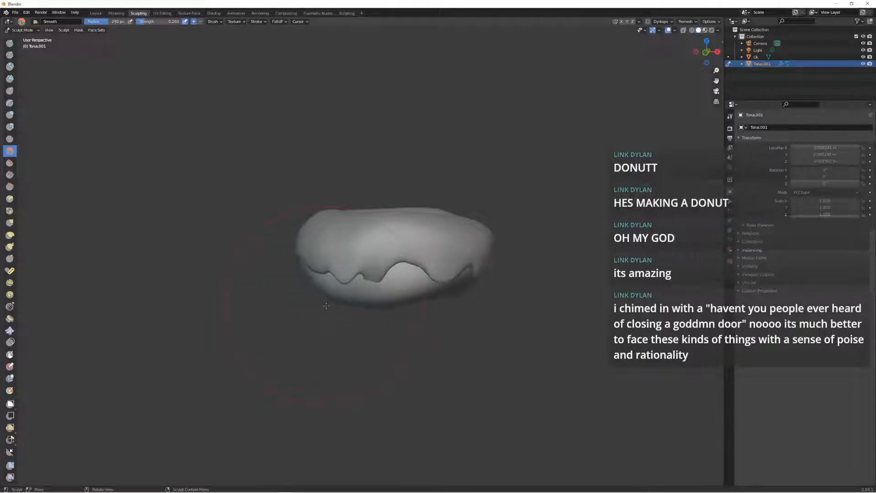
scroll(326, 305, up, 5)
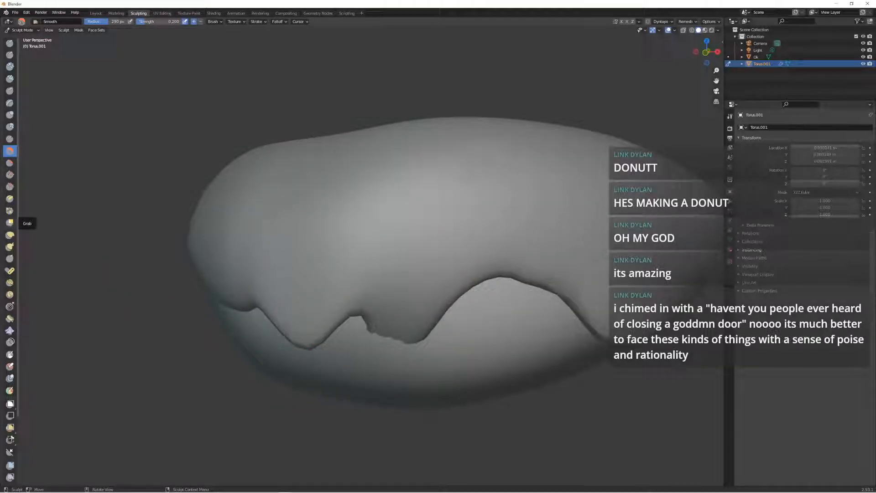
Choose the Grab brush and try to switch sculpting from the dough Torus.001 to the icing Ok
click(10, 224)
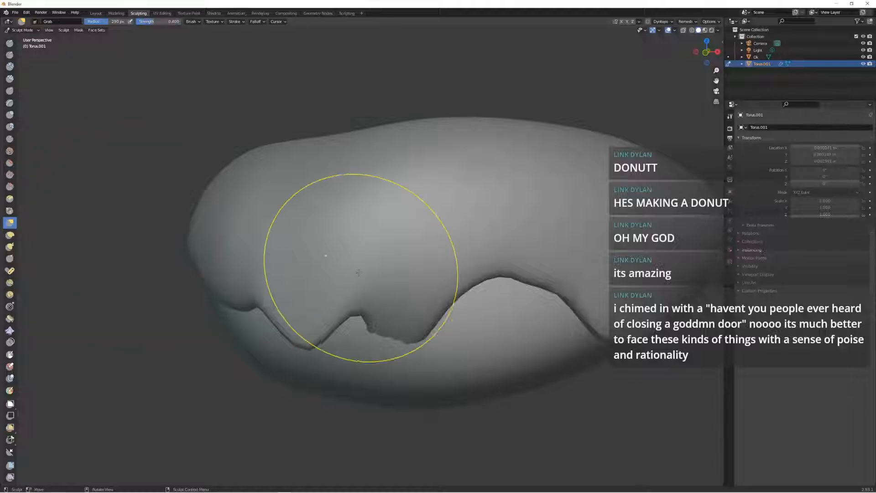
middle_drag(386, 335, 416, 280)
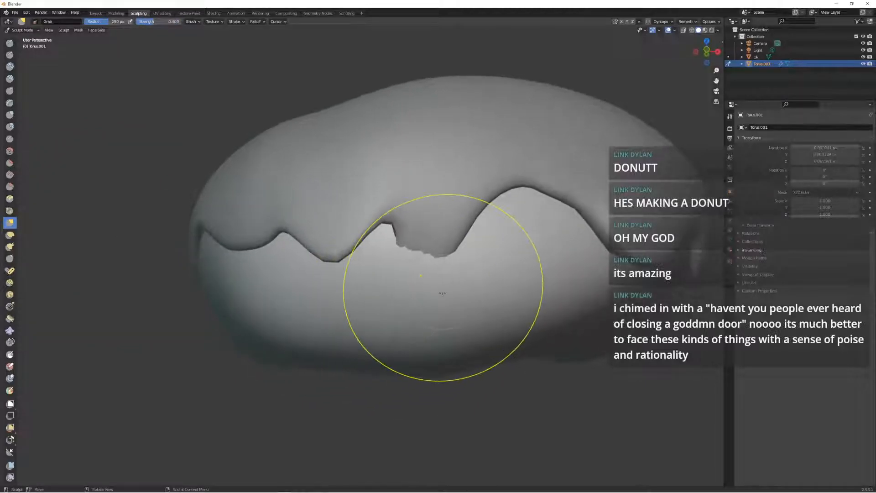
click(748, 57)
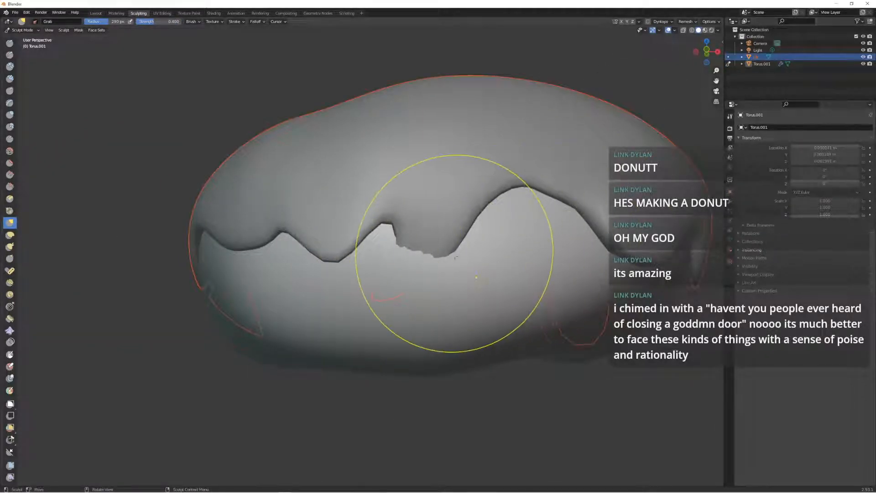
middle_drag(409, 246, 512, 260)
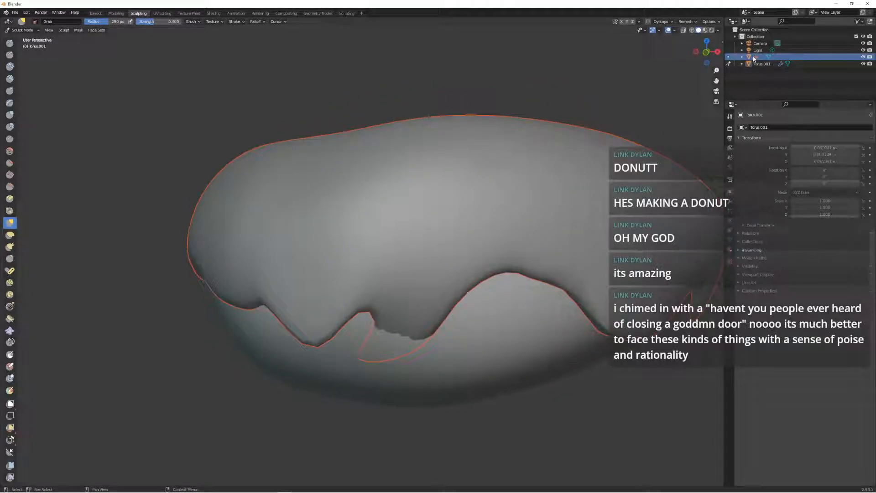
middle_drag(450, 280, 365, 215)
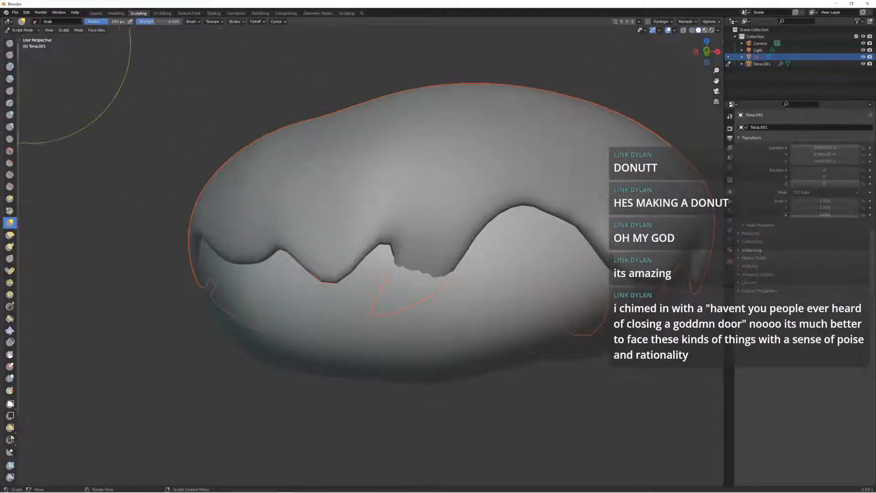
click(27, 29)
click(25, 38)
click(23, 30)
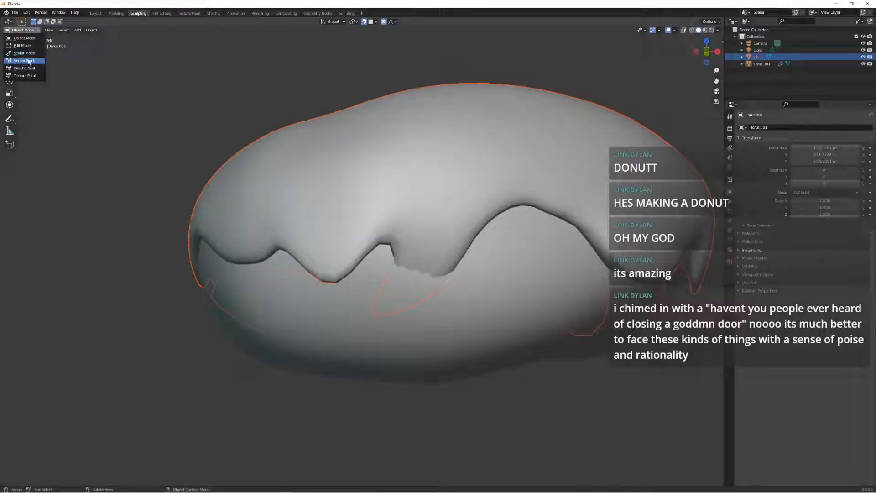
click(28, 55)
mouse_move(247, 165)
middle_down()
mouse_move(241, 130)
mouse_move(245, 171)
mouse_move(274, 160)
mouse_move(233, 114)
mouse_move(212, 176)
middle_up()
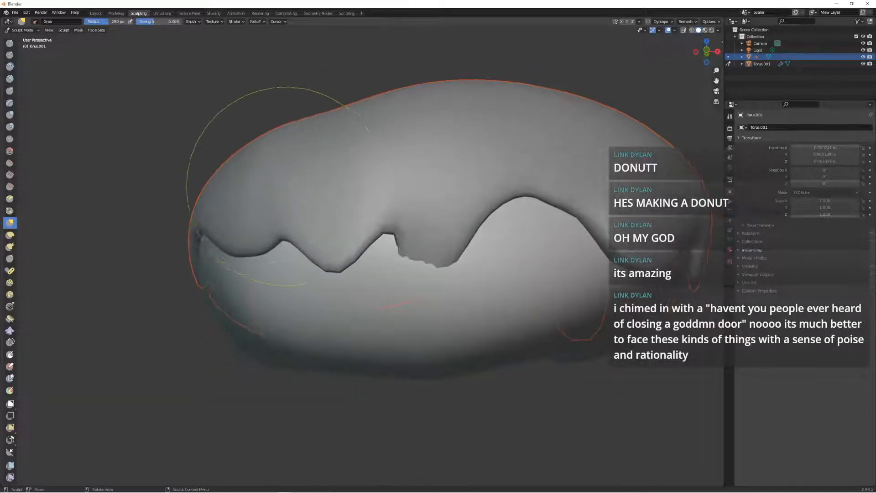
Pull the dough surface covering the ragged icing drip away with the Grab brush at 290 px to uncover the drip's tip
drag(431, 251, 427, 295)
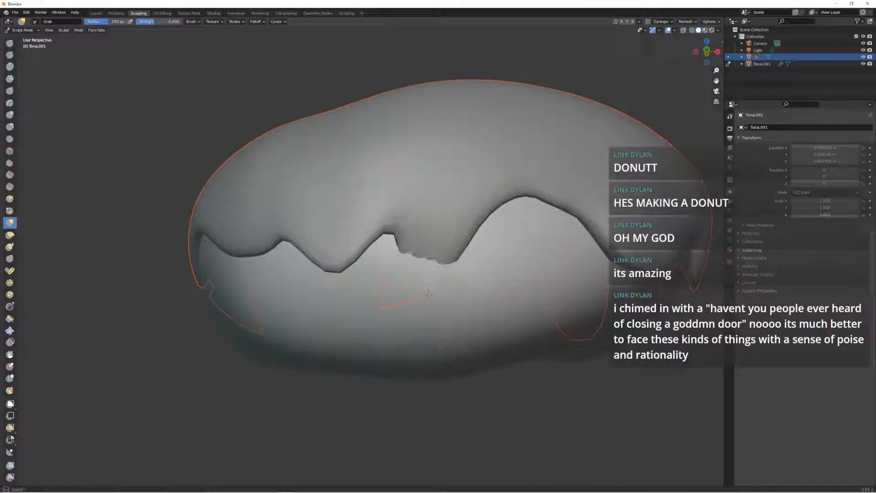
drag(430, 337, 429, 322)
drag(456, 246, 474, 187)
drag(456, 119, 442, 66)
mouse_move(413, 265)
mouse_down()
mouse_move(449, 187)
mouse_move(467, 188)
mouse_move(406, 328)
mouse_up()
drag(413, 263, 405, 333)
drag(413, 272, 406, 351)
drag(412, 296, 403, 388)
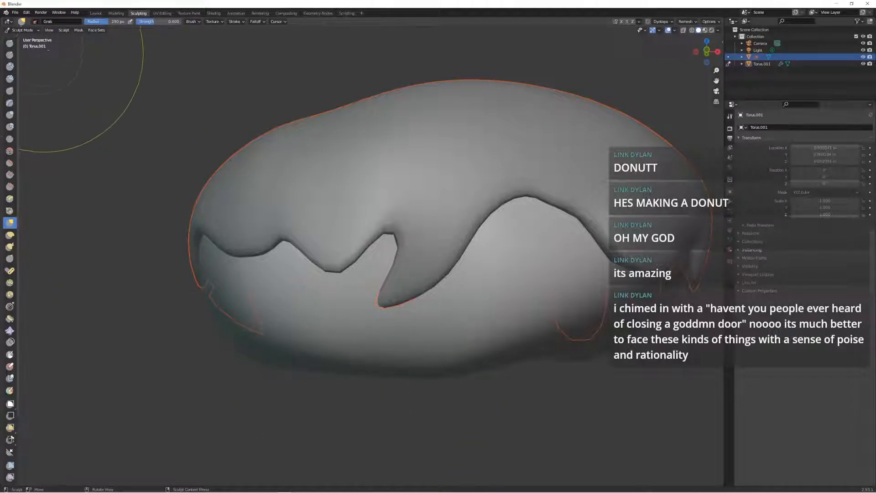
Return to Object Mode, deselect everything and view the whole donut from above
click(30, 30)
click(30, 38)
middle_drag(150, 183, 312, 326)
click(121, 190)
scroll(166, 248, down, 5)
scroll(172, 272, down, 4)
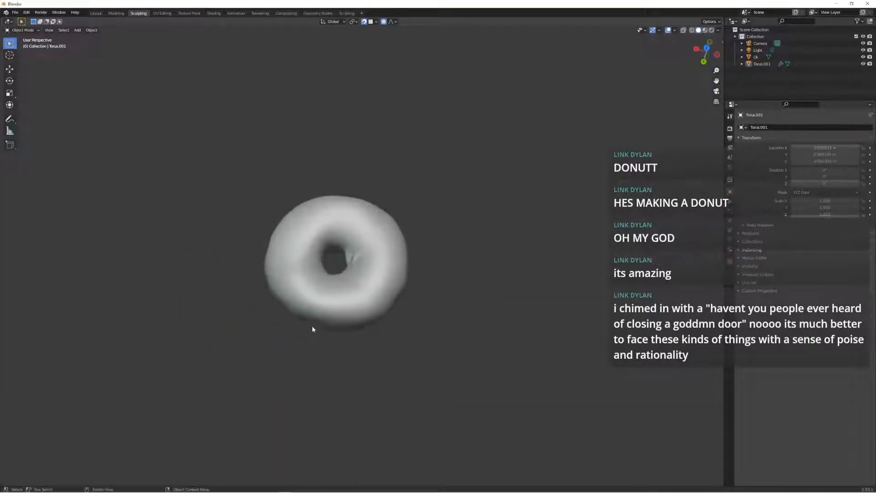
scroll(311, 325, up, 7)
middle_drag(282, 260, 351, 233)
scroll(245, 254, down, 4)
middle_drag(244, 256, 304, 200)
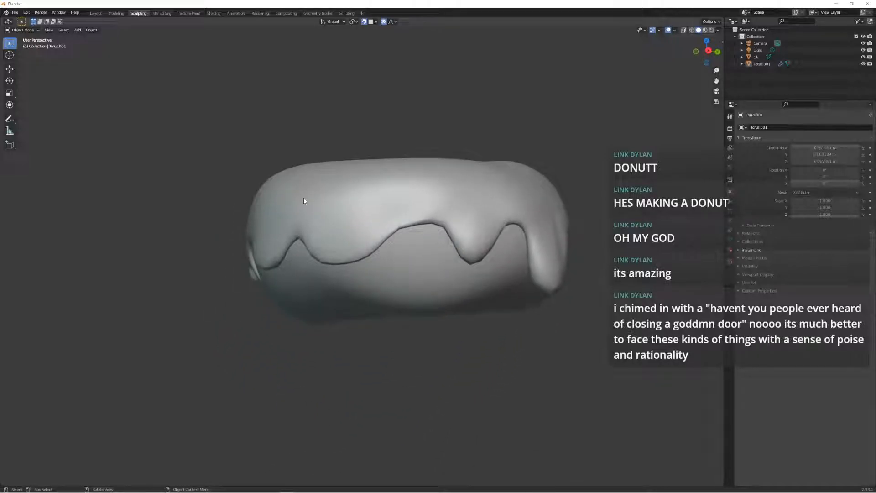
key(super)
click(199, 487)
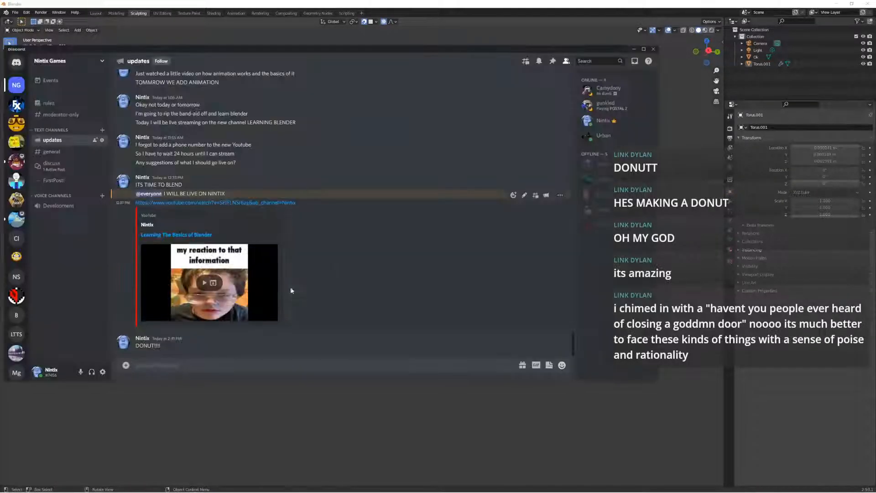
click(654, 49)
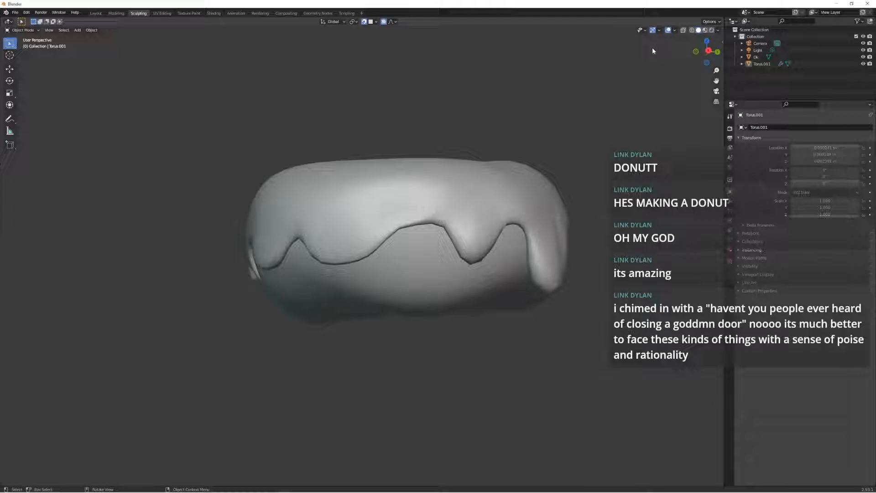
key(super)
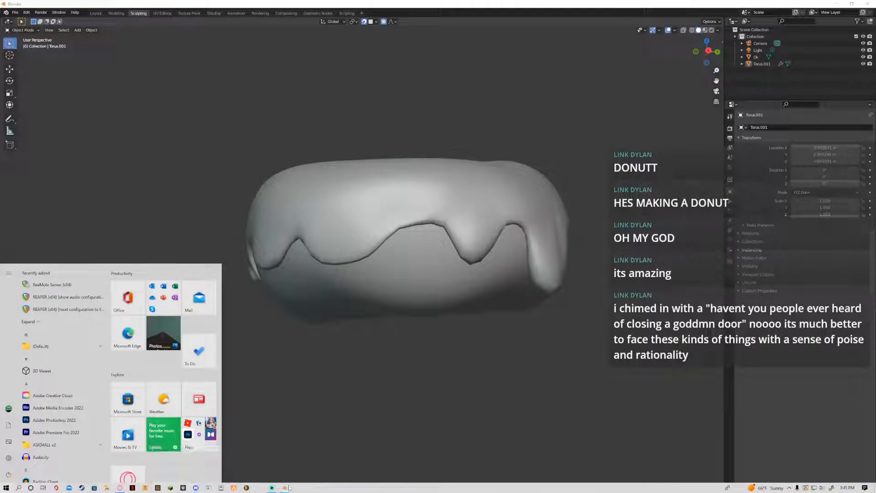
click(271, 488)
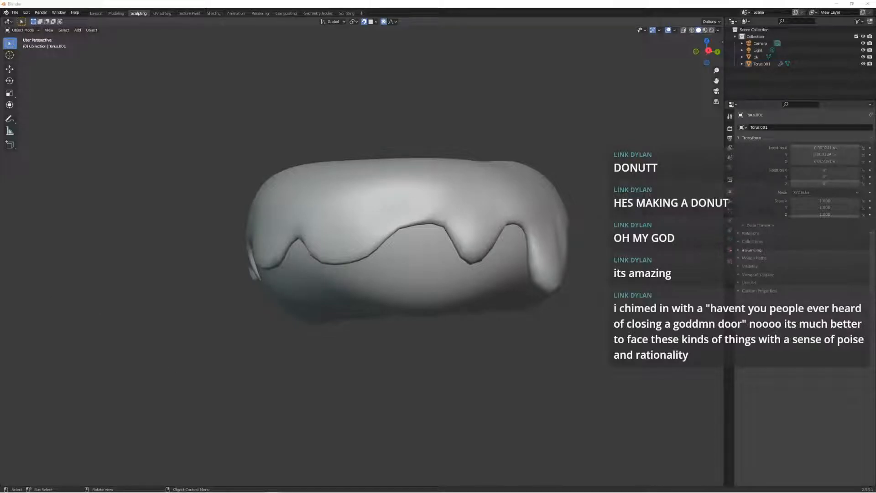
right_click(407, 239)
key(super)
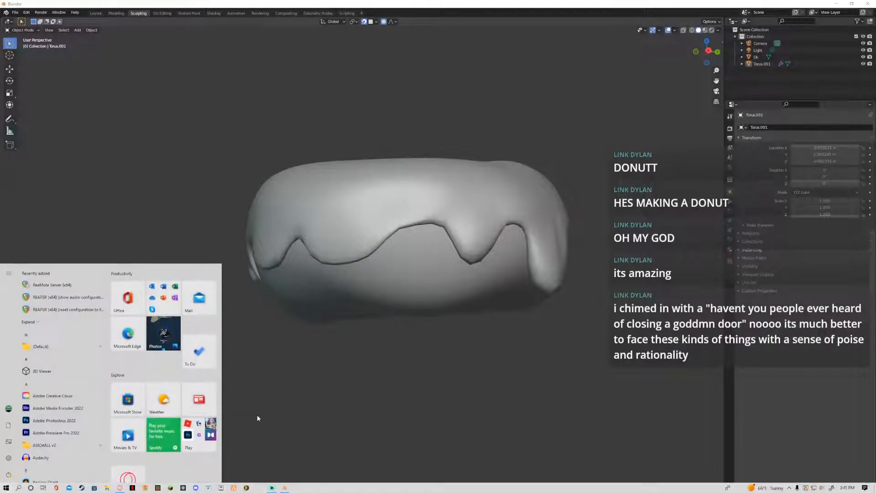
click(272, 488)
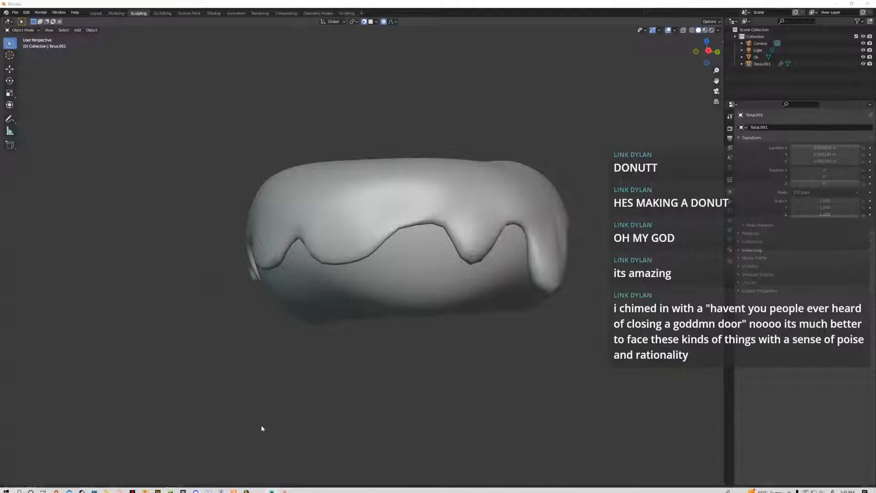
key(super)
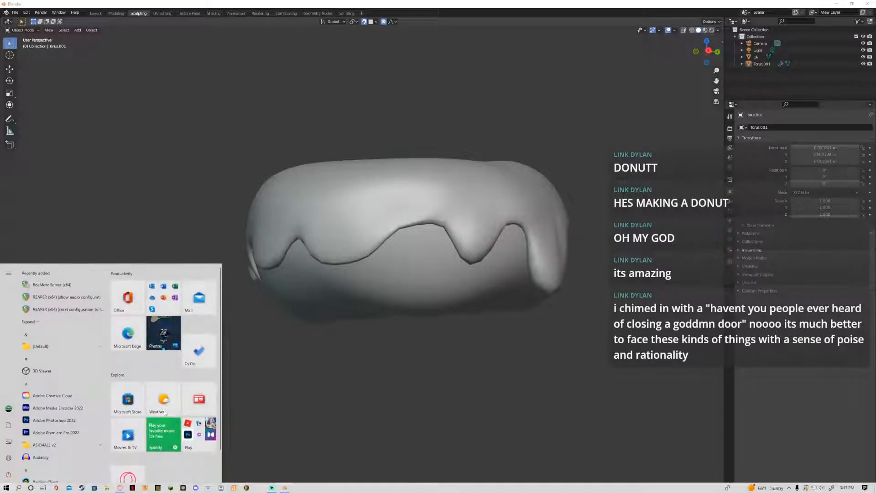
key(super)
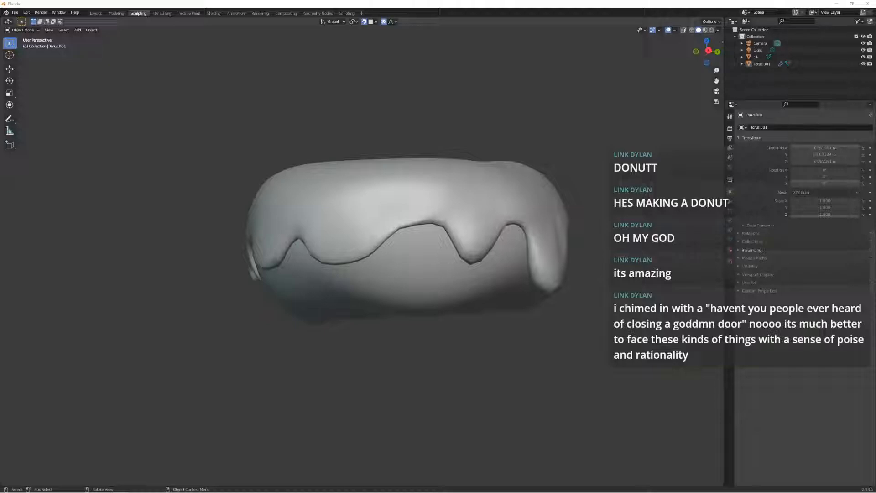
Select the icing object Ok and switch it to Sculpt Mode
middle_drag(12, 371, 7, 392)
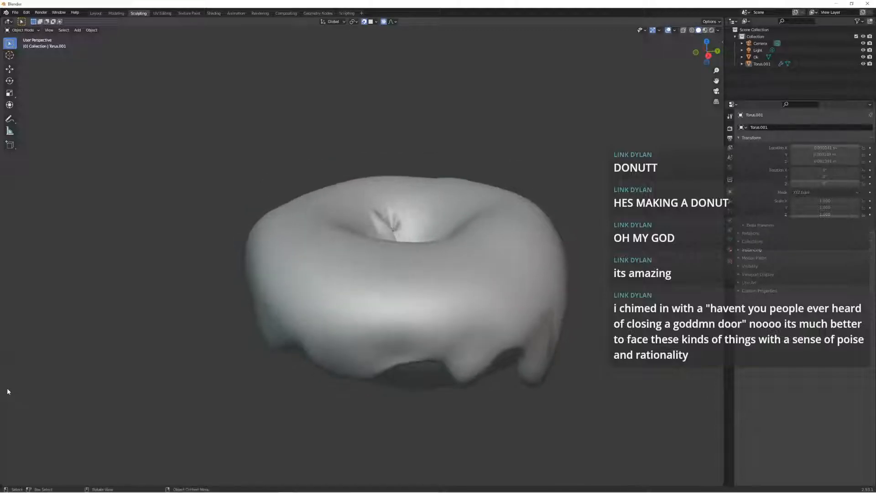
click(761, 57)
middle_drag(582, 169, 576, 158)
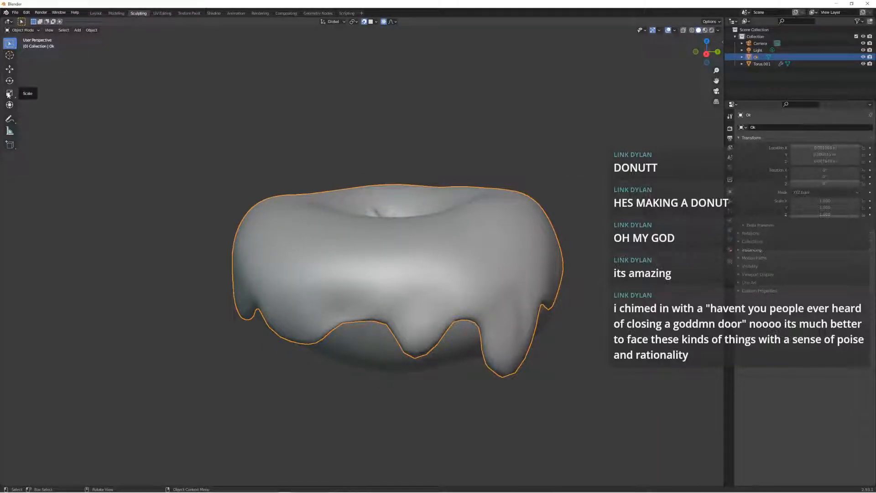
click(28, 31)
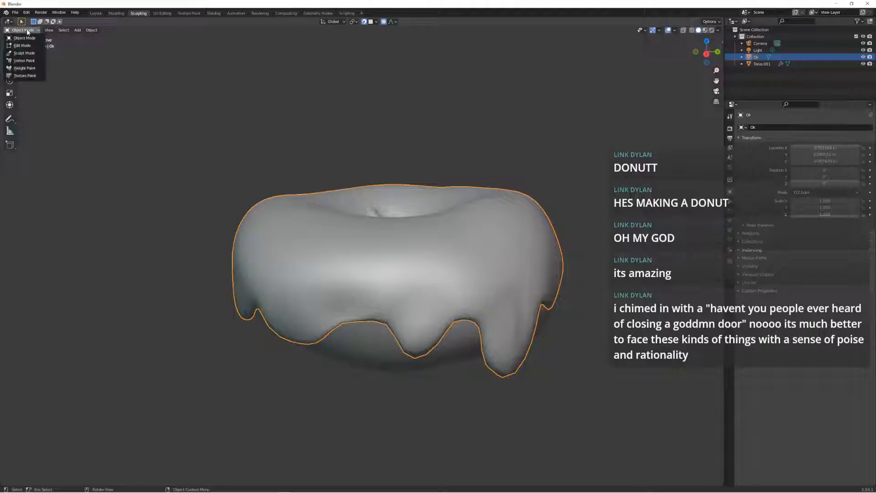
click(25, 53)
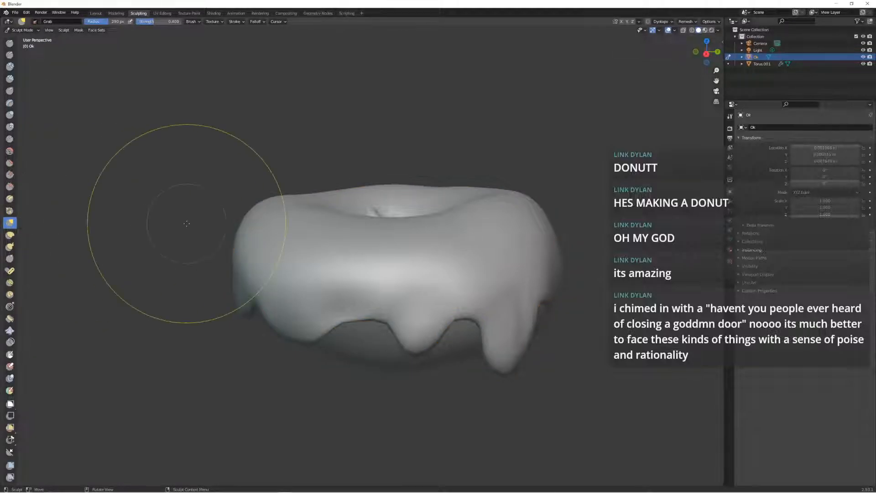
Pull several areas of the icing's top surface up and down with the Grab brush at 290 px to make it uneven
middle_drag(324, 246, 320, 255)
scroll(318, 262, up, 3)
drag(305, 270, 304, 271)
drag(313, 235, 303, 199)
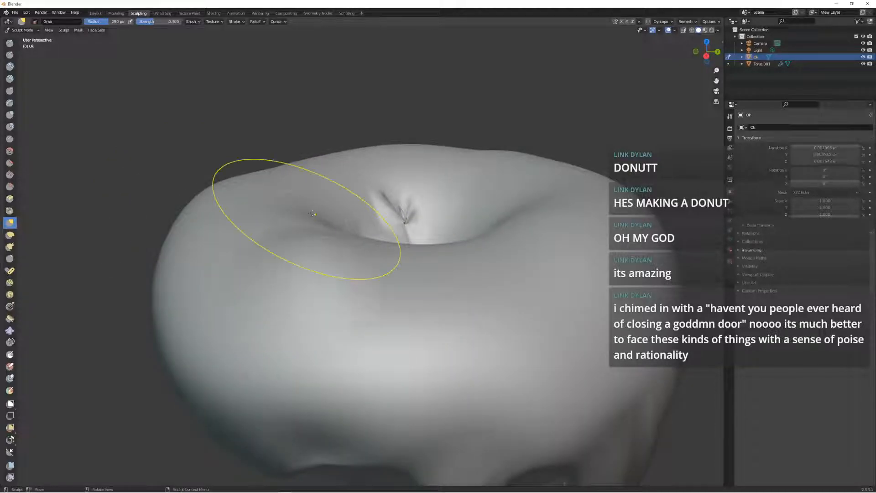
middle_drag(303, 199, 351, 200)
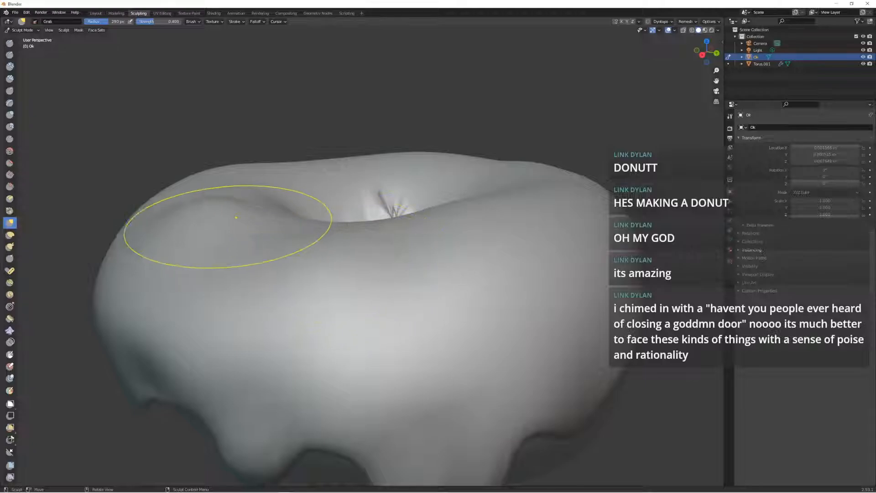
drag(210, 209, 217, 227)
scroll(323, 274, down, 3)
middle_drag(330, 275, 307, 288)
drag(309, 282, 318, 250)
middle_drag(318, 250, 350, 277)
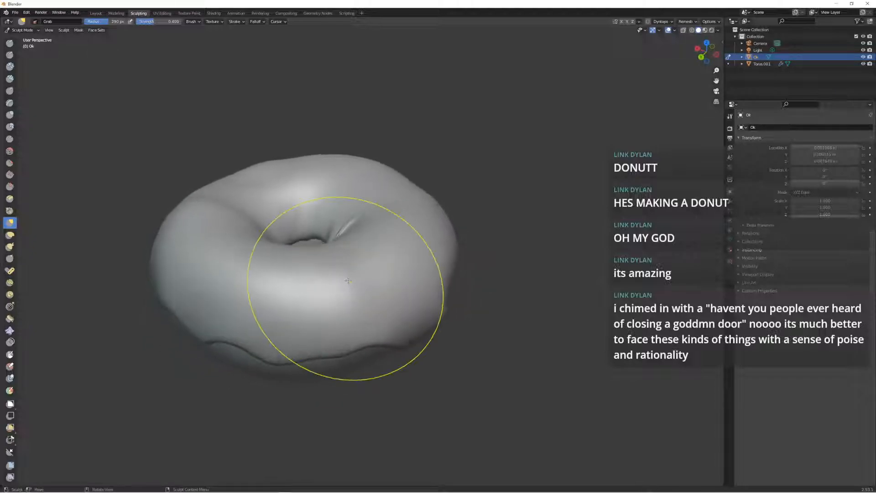
drag(422, 235, 433, 238)
mouse_move(433, 238)
middle_down()
mouse_move(391, 273)
mouse_move(377, 238)
mouse_move(366, 245)
middle_up()
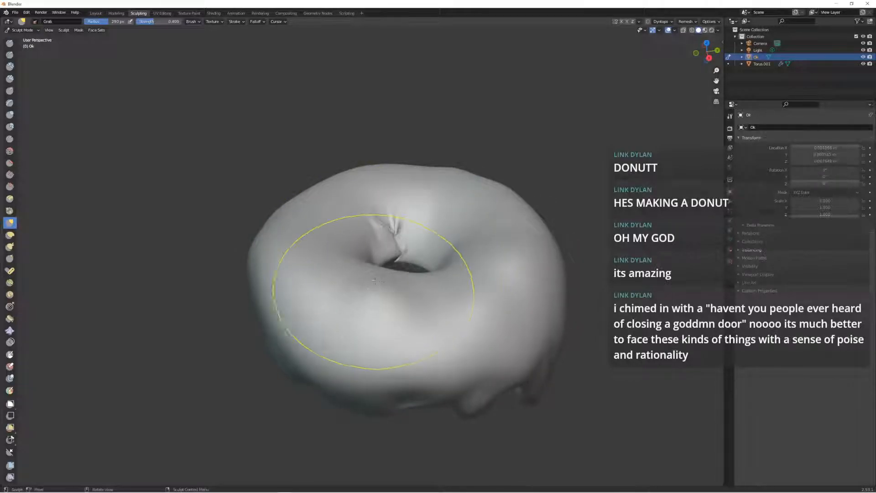
Pull the pinched crease on the icing's inner wall down toward the donut hole with the Grab brush
middle_drag(294, 235, 296, 247)
scroll(294, 250, up, 3)
scroll(412, 273, up, 3)
scroll(412, 273, up, 2)
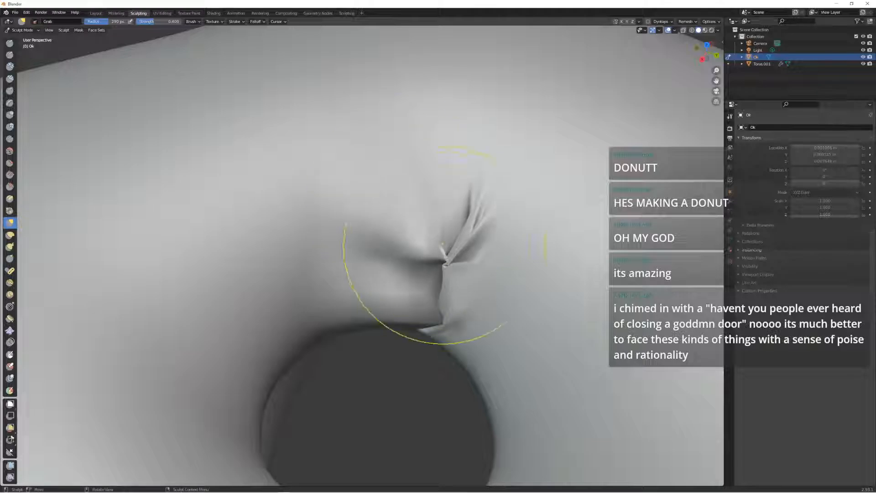
mouse_move(446, 229)
mouse_down()
mouse_move(454, 296)
mouse_move(439, 317)
mouse_up()
right_click(436, 290)
Try to close the folds around the inner-wall crease by pulling the surrounding icing down and across it with the Grab brush
scroll(434, 259, down, 1)
mouse_move(434, 262)
middle_down()
mouse_move(423, 249)
mouse_move(412, 264)
middle_up()
scroll(461, 280, down, 3)
mouse_move(525, 304)
middle_down()
mouse_move(461, 265)
mouse_move(521, 265)
middle_up()
scroll(492, 260, up, 2)
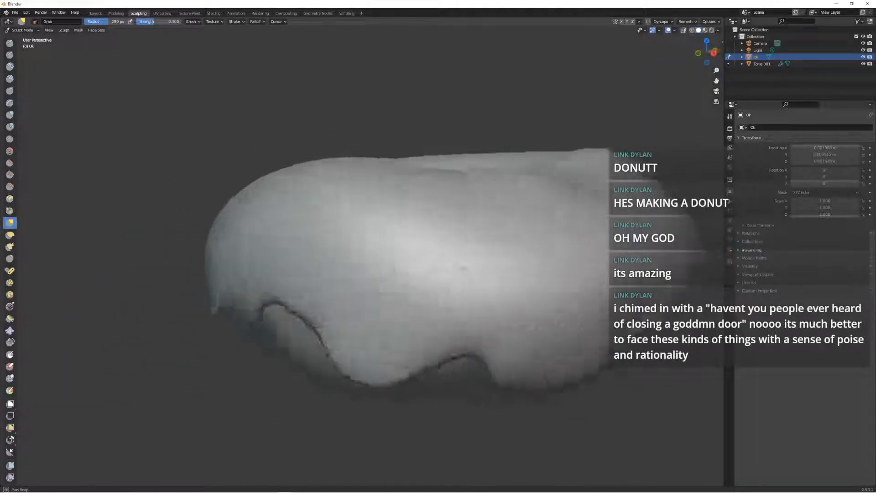
mouse_move(447, 246)
middle_down()
mouse_move(504, 259)
mouse_move(462, 281)
mouse_move(498, 259)
middle_up()
scroll(482, 240, up, 5)
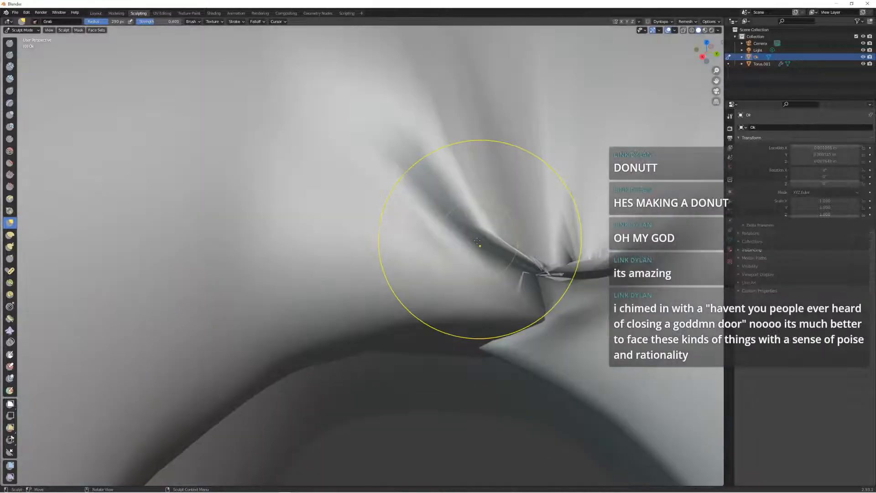
scroll(476, 242, down, 3)
drag(479, 198, 465, 242)
mouse_move(410, 191)
mouse_down()
mouse_move(435, 233)
mouse_move(426, 238)
mouse_move(446, 275)
mouse_move(469, 256)
mouse_move(490, 274)
mouse_move(472, 258)
mouse_move(517, 254)
mouse_up()
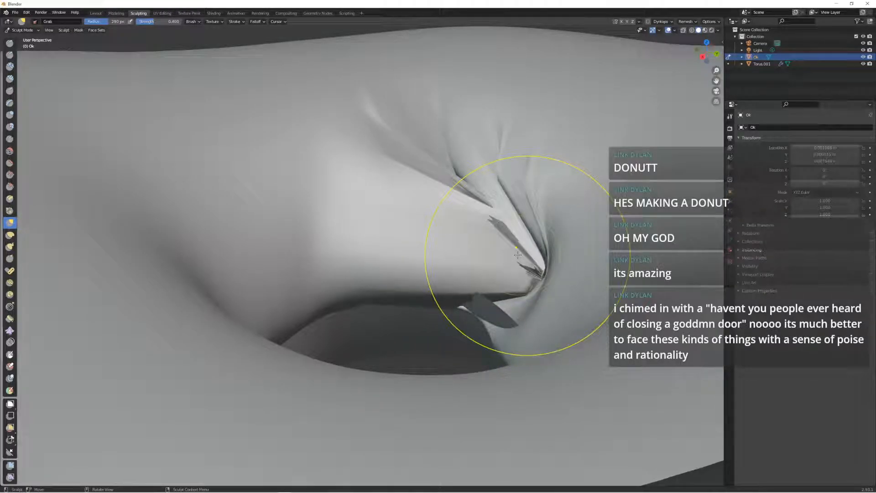
Undo the recent Grab strokes around the inner-wall crease
key(ctrl+z)
key(ctrl+z)
key(ctrl+z)
key(ctrl+z)
key(ctrl+z)
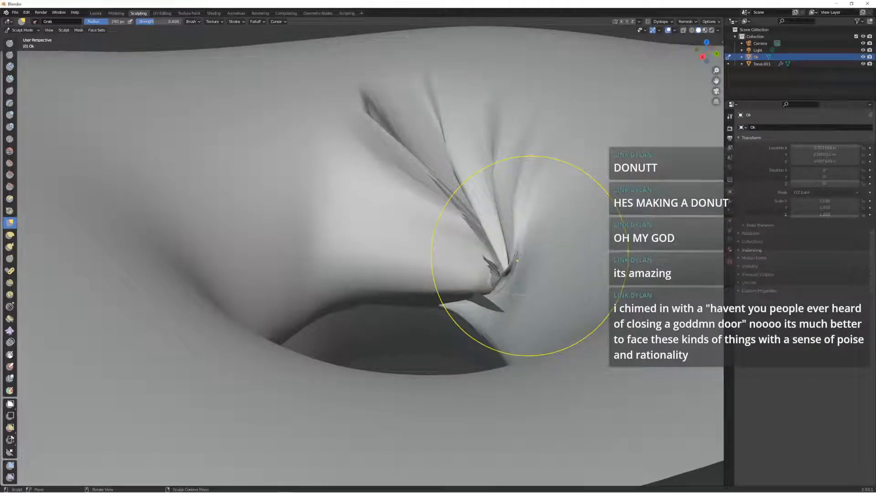
key(ctrl+z)
key(ctrl+z)
key(ctrl+z)
key(ctrl+z)
key(ctrl+z)
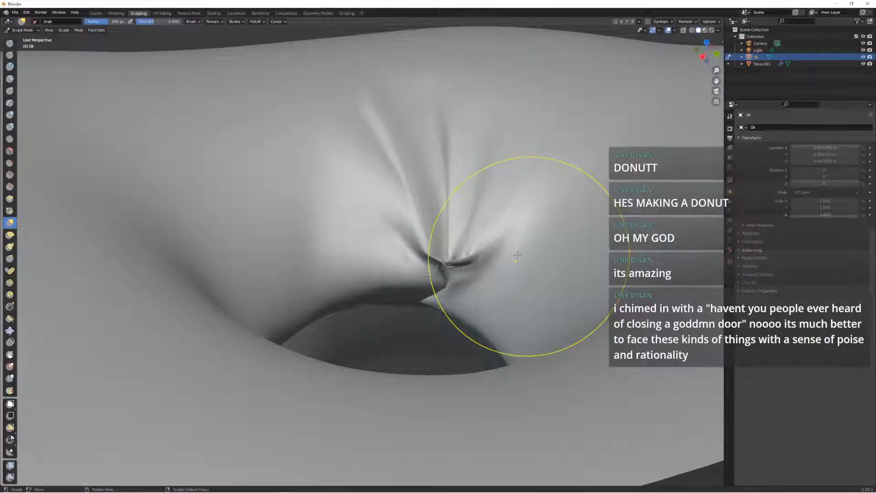
key(ctrl+z)
Check the crease's mesh in wireframe, return to solid shading and pull the icing beside the crease across it with the Grab brush
key(shift+z)
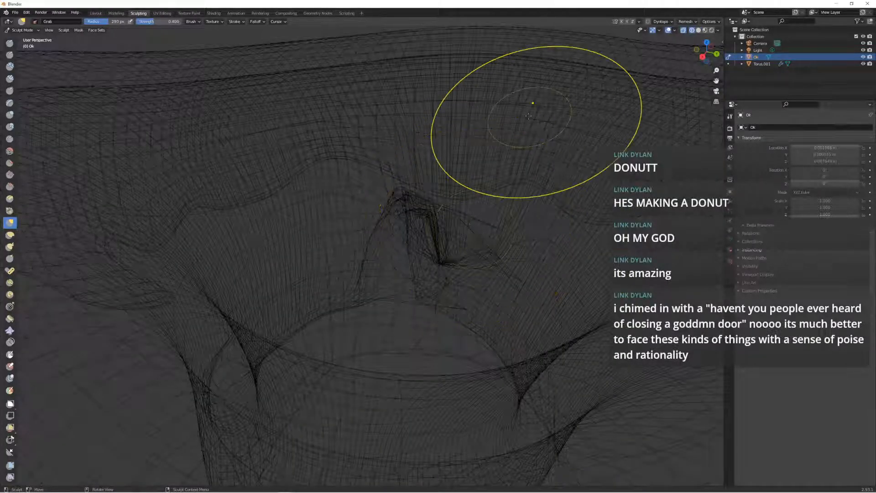
click(698, 30)
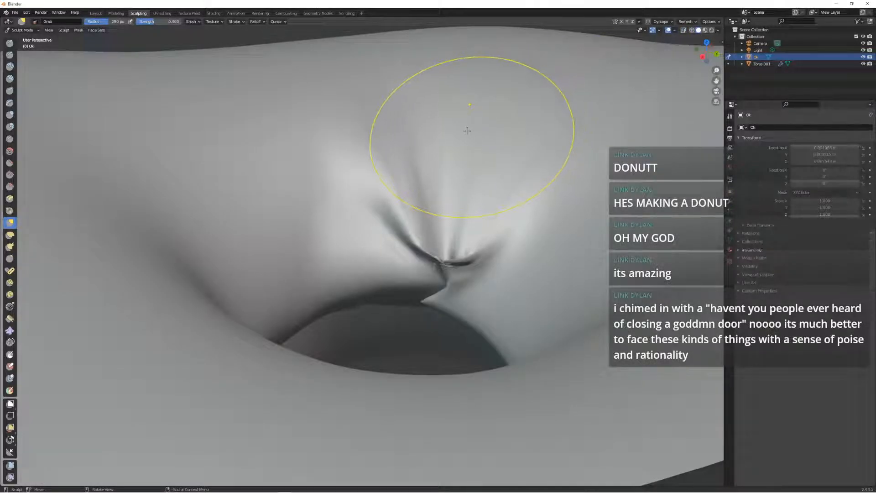
middle_drag(469, 133, 473, 143)
mouse_move(401, 230)
mouse_down()
mouse_move(427, 182)
mouse_move(421, 188)
mouse_move(433, 208)
mouse_move(412, 237)
mouse_move(445, 263)
mouse_move(450, 301)
mouse_move(457, 235)
mouse_up()
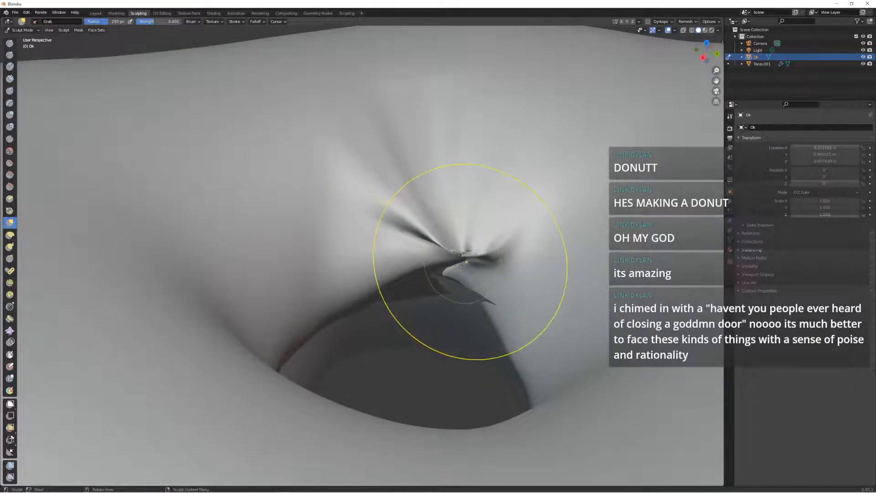
mouse_move(465, 268)
middle_down()
mouse_move(451, 310)
mouse_move(457, 230)
mouse_move(445, 267)
mouse_move(454, 283)
mouse_move(438, 218)
middle_up()
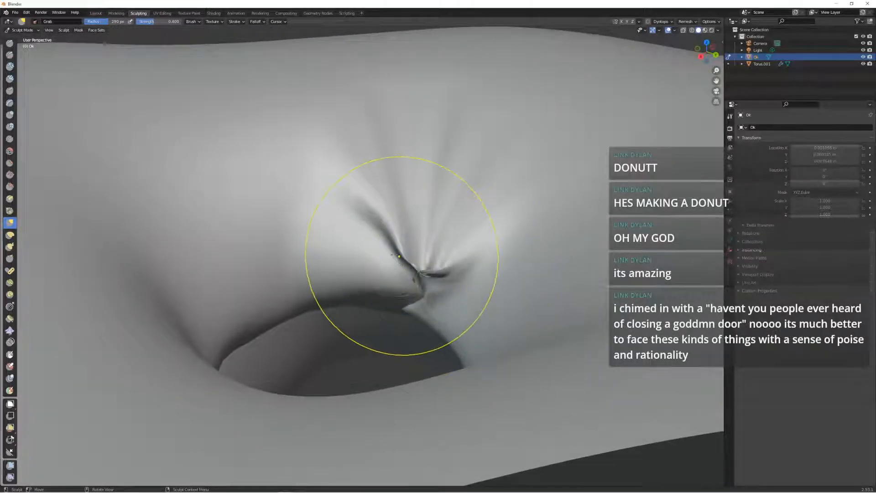
mouse_move(375, 209)
middle_down()
mouse_move(388, 245)
mouse_move(387, 238)
mouse_move(413, 234)
middle_up()
scroll(388, 246, down, 3)
scroll(371, 246, down, 1)
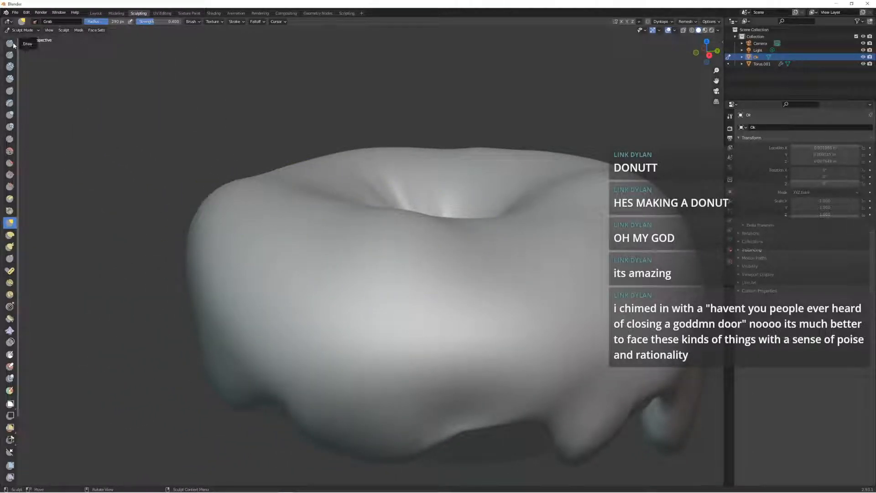
Return to Object Mode, deselect the icing and view the donut from the side
click(22, 29)
click(26, 43)
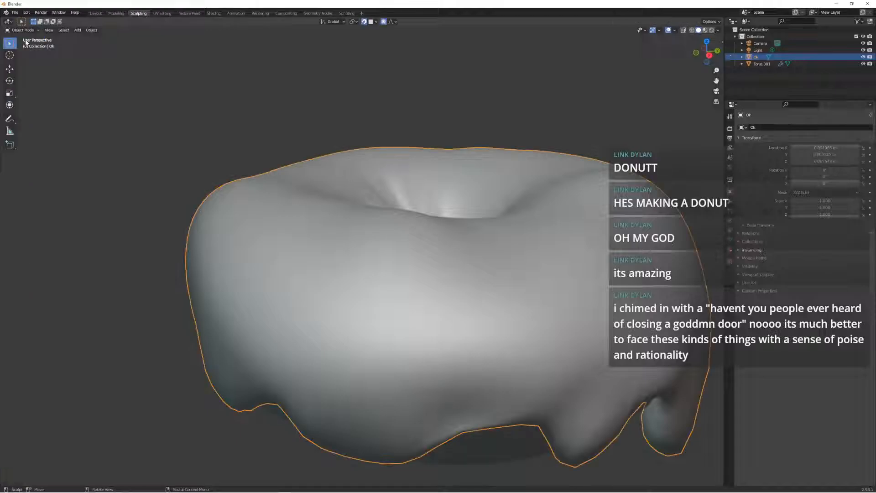
middle_drag(131, 95, 144, 80)
click(148, 107)
scroll(311, 148, down, 1)
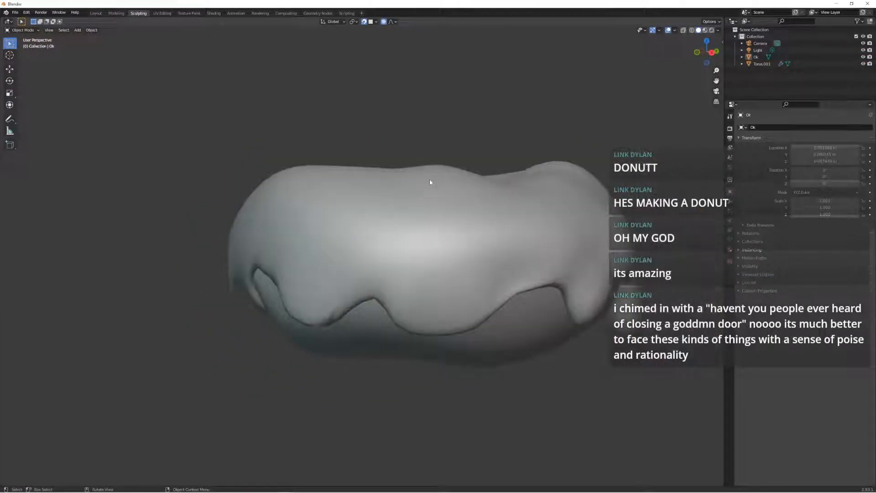
Open the icing's modifier properties and the list of modifiers that can be added
click(730, 116)
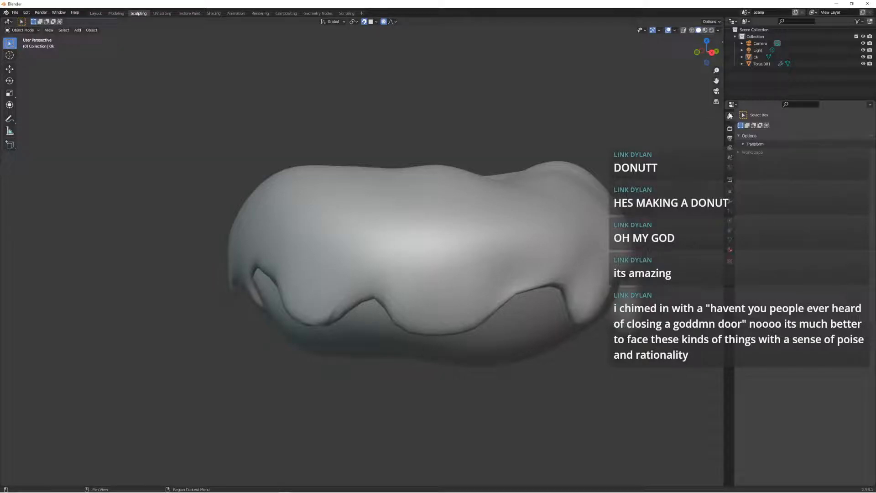
click(730, 106)
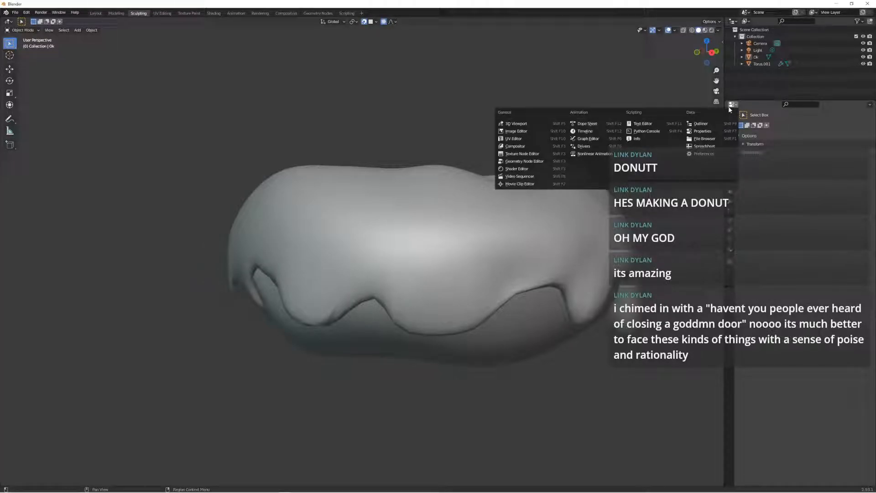
click(732, 202)
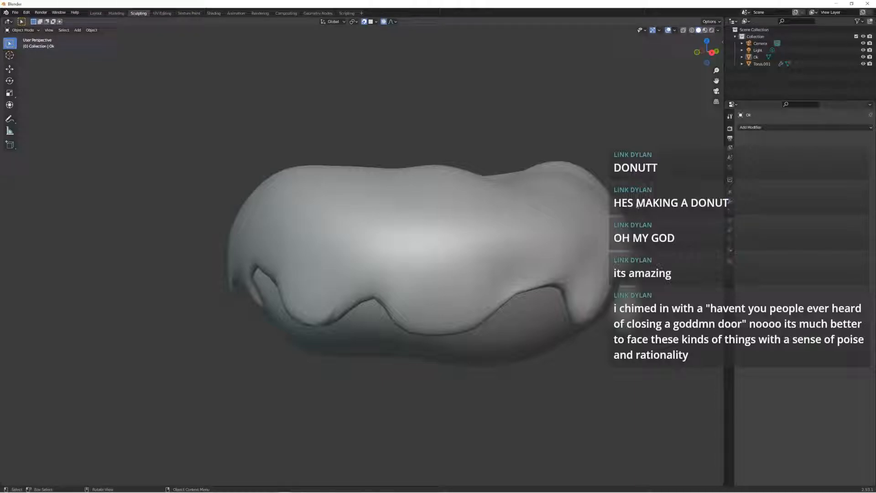
click(791, 126)
Switch to Discord, post "Getting Ready to start coloring the donut and texturing" in the updates channel and close the window
key(super)
click(195, 487)
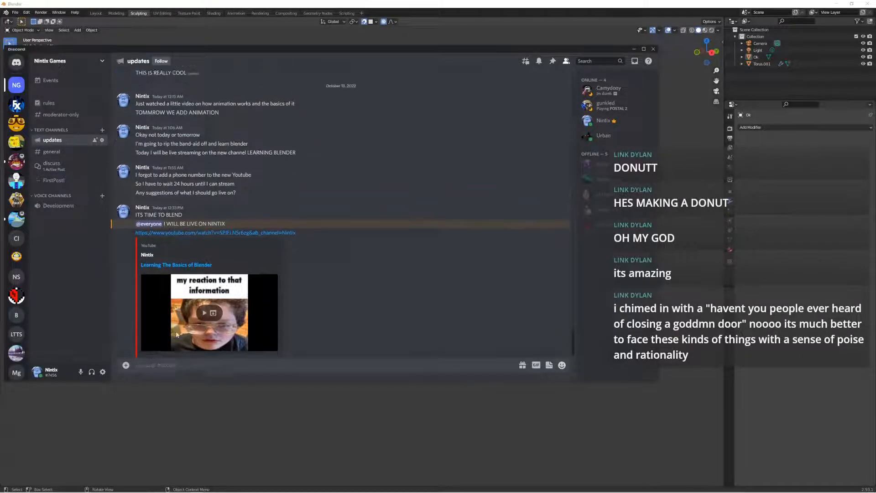
text(Getting)
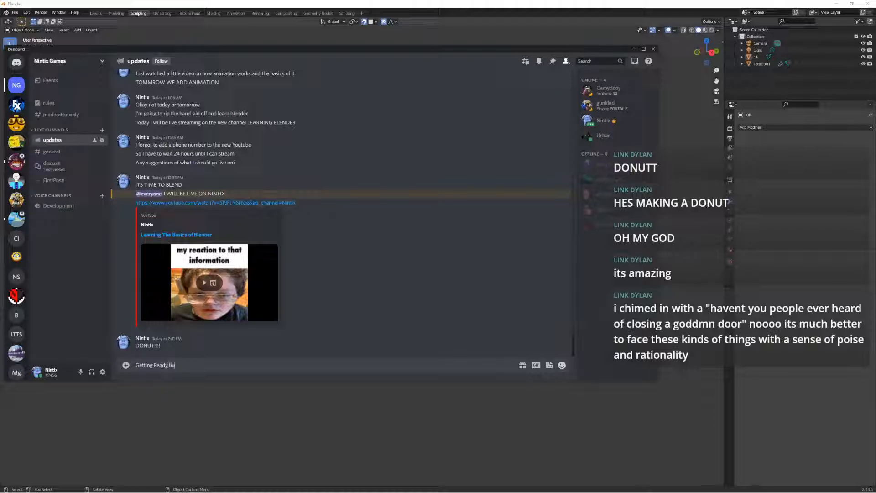
text( Ready tio)
key(BackSpace)
key(BackSpace)
text(o start coloring the donut and I)
key(BackSpace)
key(BackSpace)
text(ing)
key(Return)
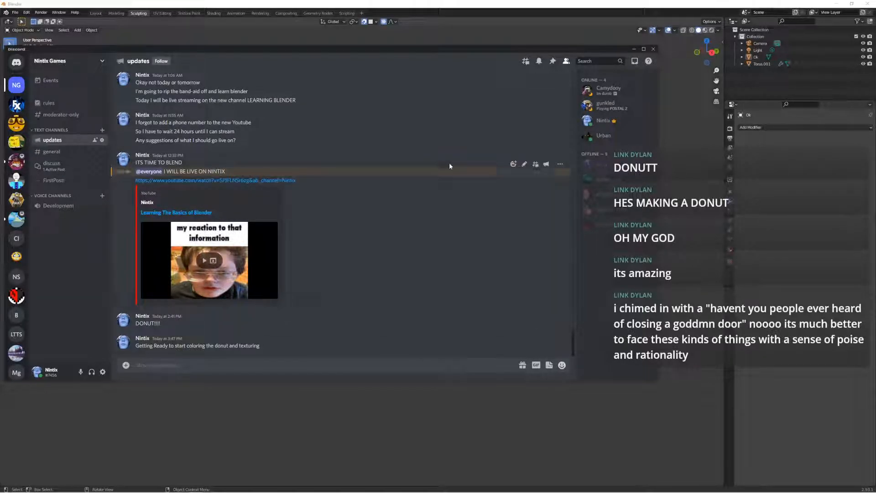
click(652, 49)
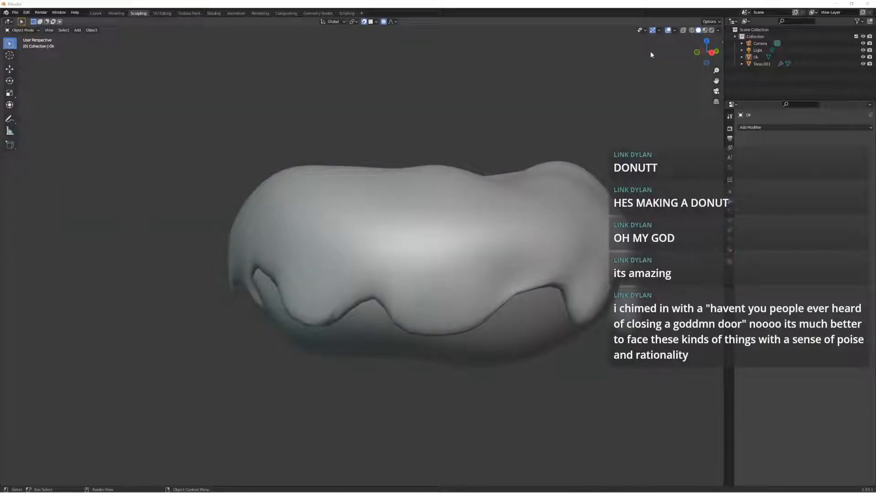
Examine the donut from above, below and the side in Material Preview, Rendered and Solid shading
mouse_move(642, 49)
middle_down()
mouse_move(522, 179)
mouse_move(477, 170)
mouse_move(583, 139)
mouse_move(509, 143)
mouse_move(563, 121)
mouse_move(475, 149)
mouse_move(505, 150)
mouse_move(476, 120)
mouse_move(508, 91)
middle_up()
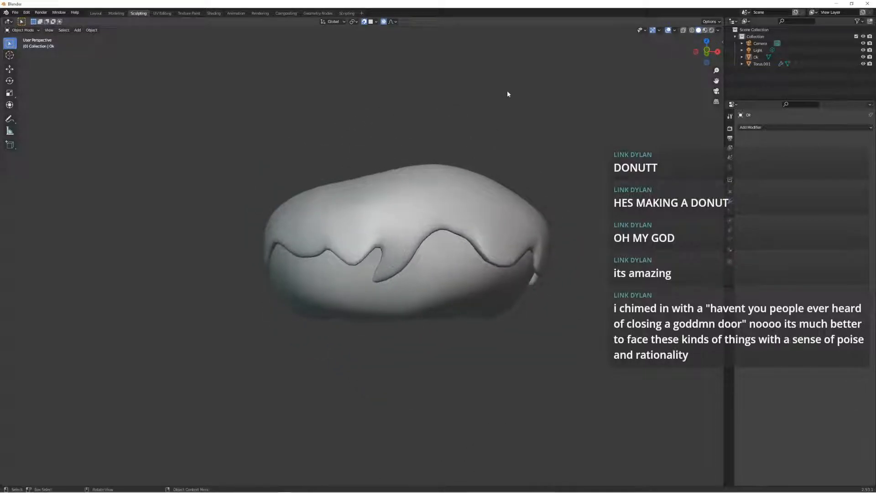
click(706, 30)
middle_drag(510, 143, 426, 192)
scroll(434, 178, up, 11)
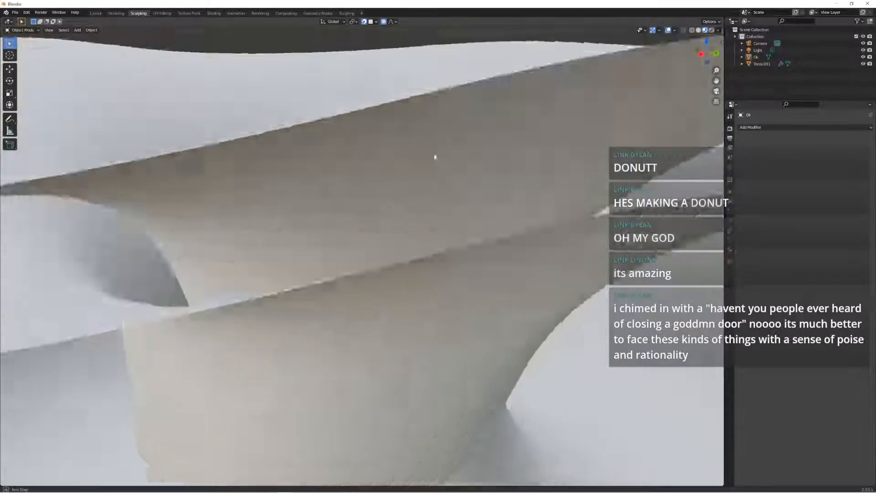
scroll(434, 158, down, 4)
click(711, 30)
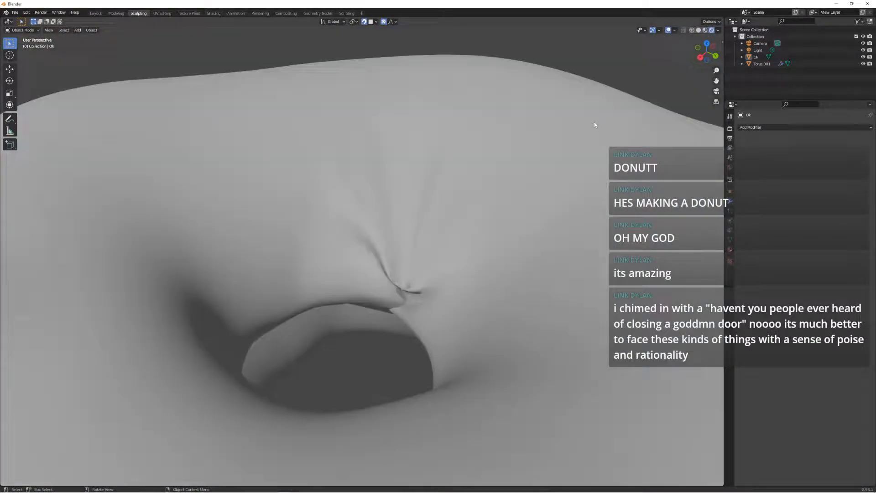
scroll(594, 124, down, 8)
middle_drag(598, 114, 598, 485)
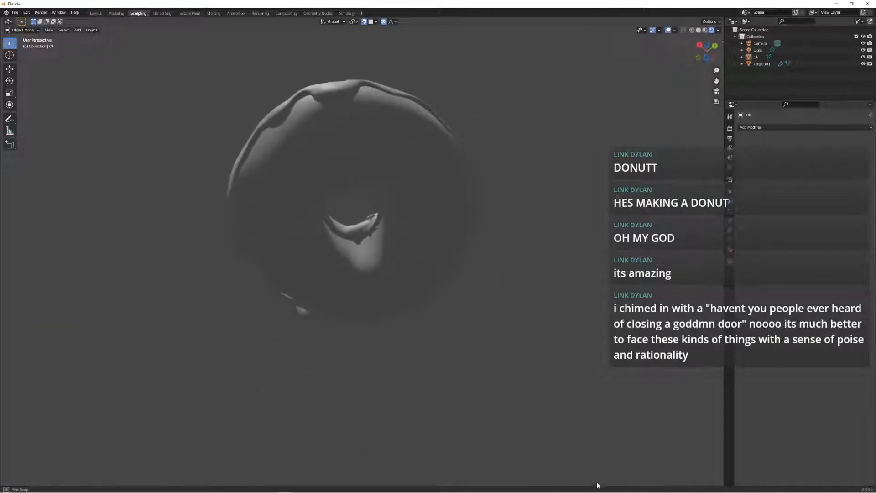
click(699, 31)
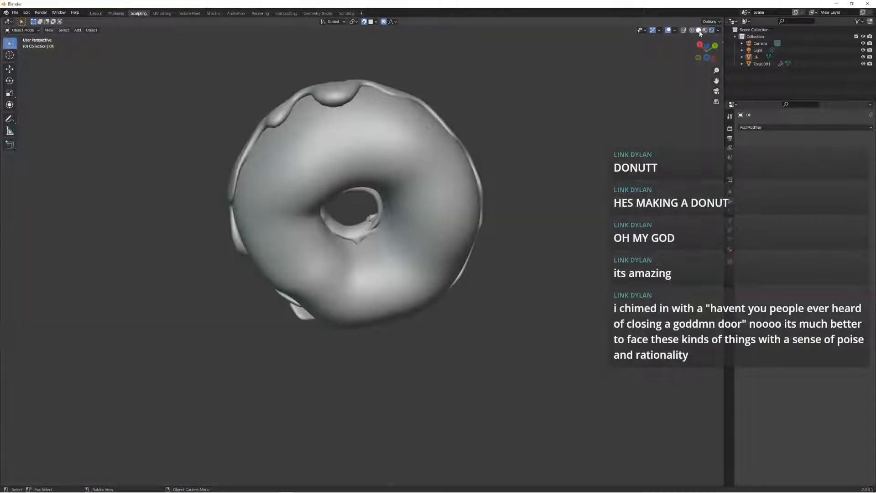
mouse_move(607, 146)
middle_down()
mouse_move(571, 191)
mouse_move(572, 289)
mouse_move(587, 254)
middle_up()
click(704, 30)
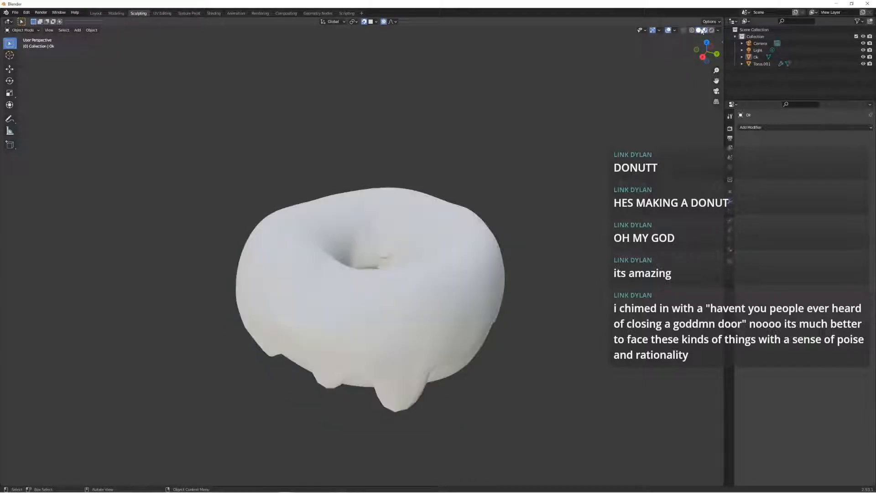
middle_drag(621, 93, 618, 119)
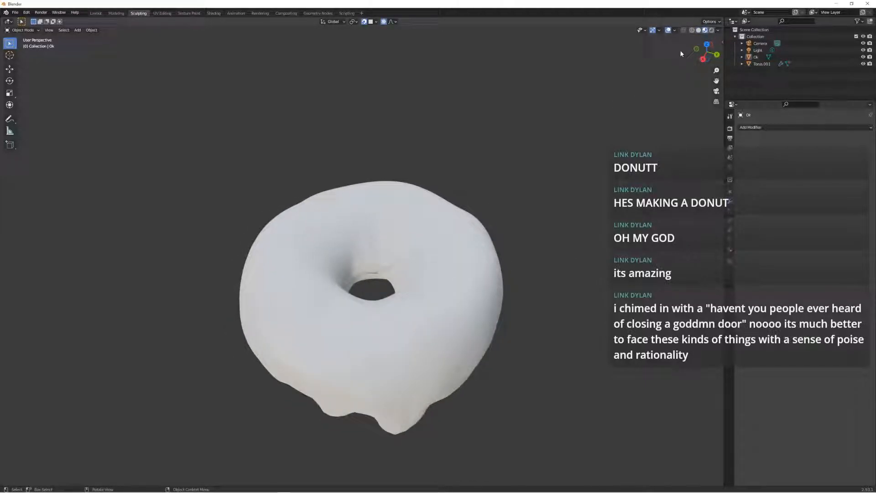
click(711, 31)
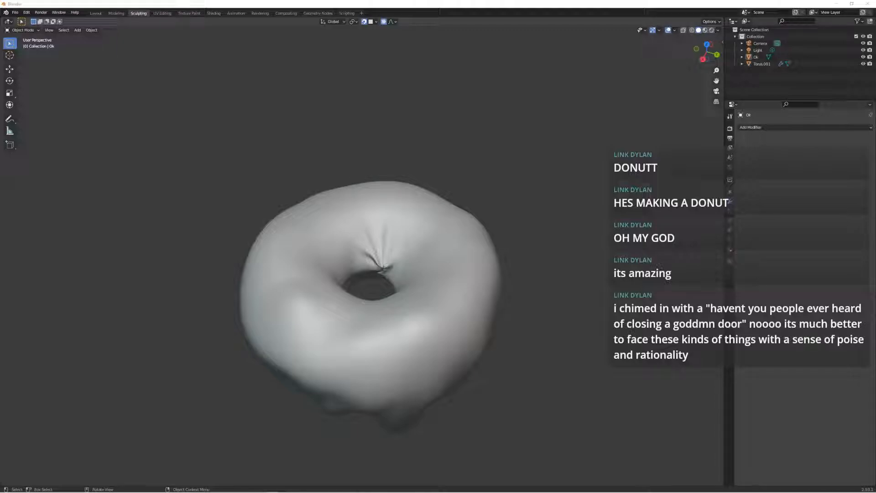
Switch to the Blender 3.0 beginner rendering tutorial on YouTube in Opera, and return to Blender
key(super)
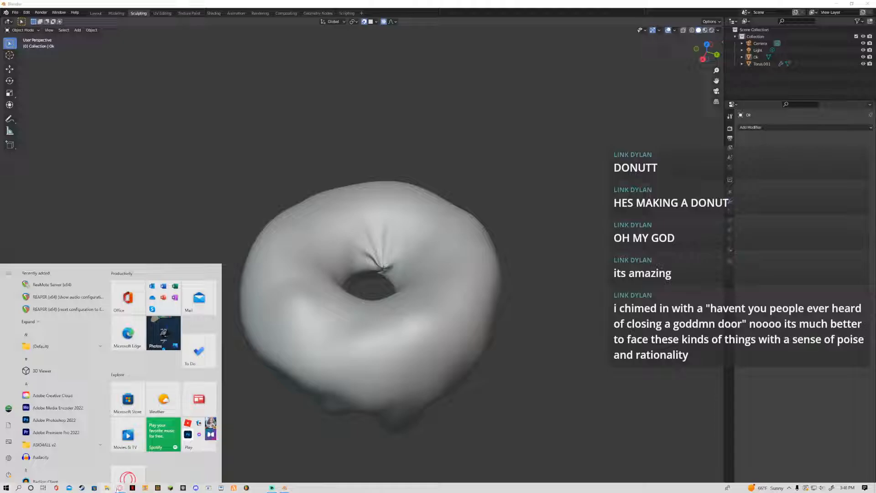
mouse_move(118, 488)
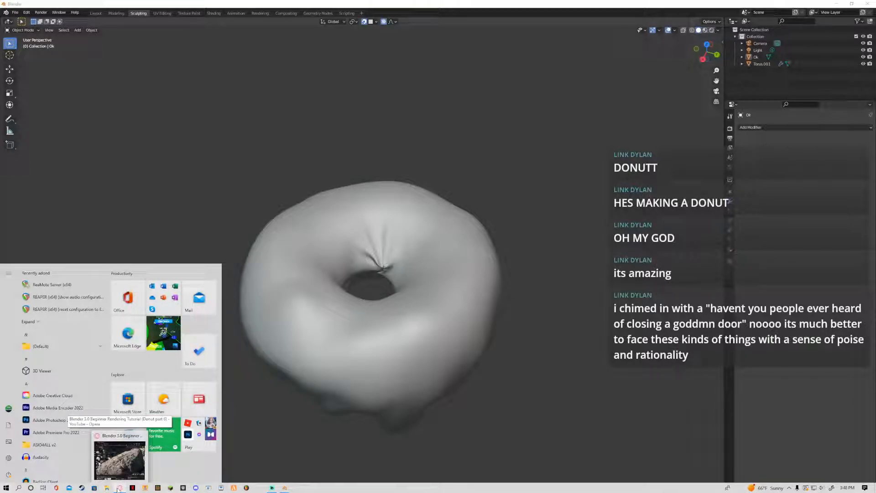
click(118, 489)
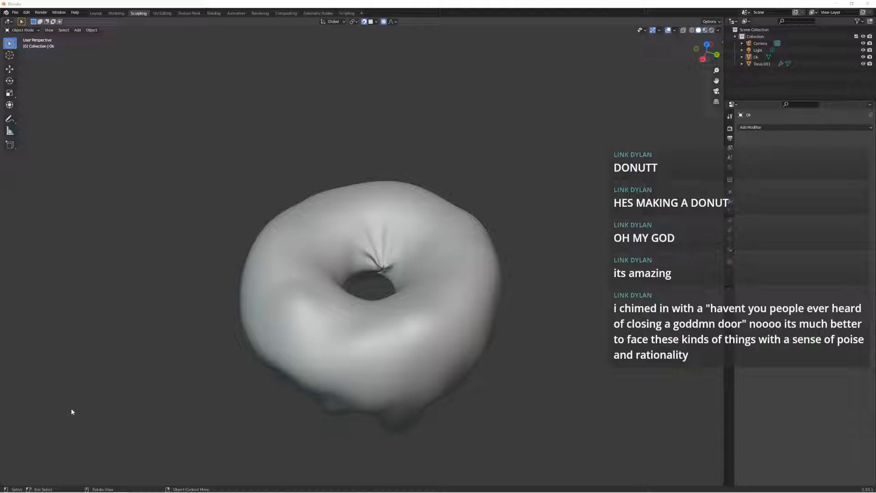
key(super)
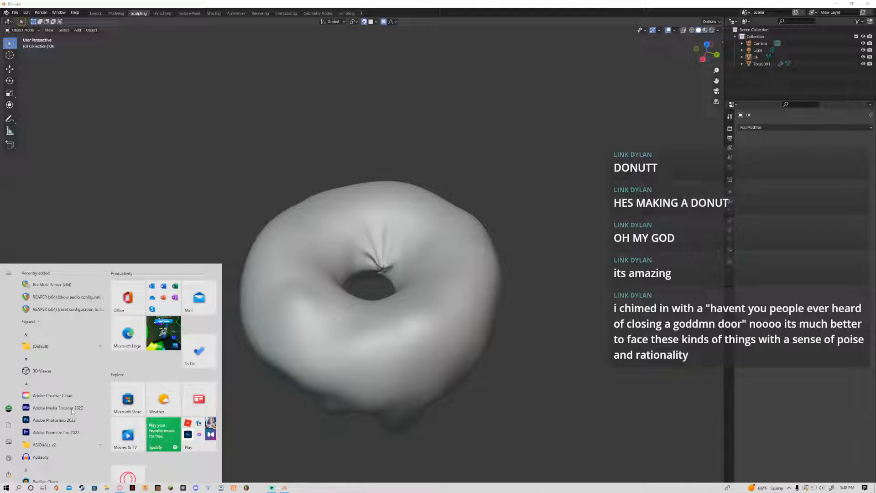
key(super)
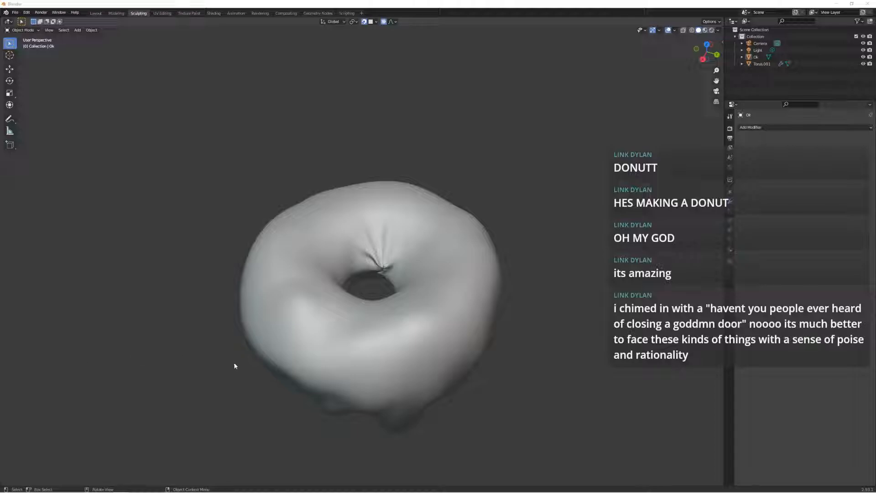
Rename the icing object as Iceing
middle_drag(235, 365, 246, 325)
click(350, 300)
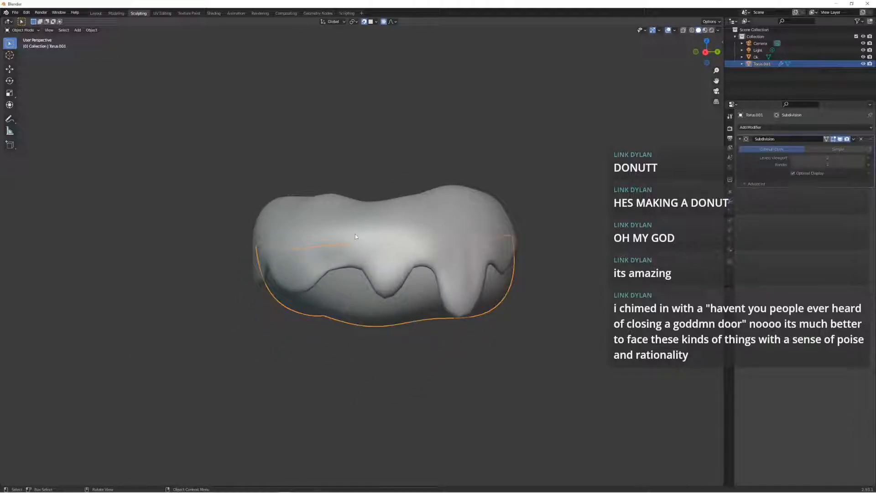
click(346, 248)
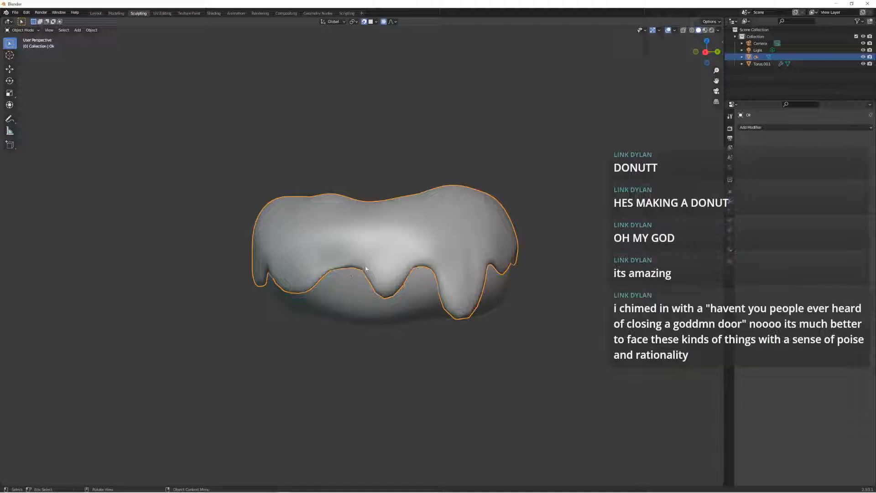
double_click(758, 57)
key(BackSpace)
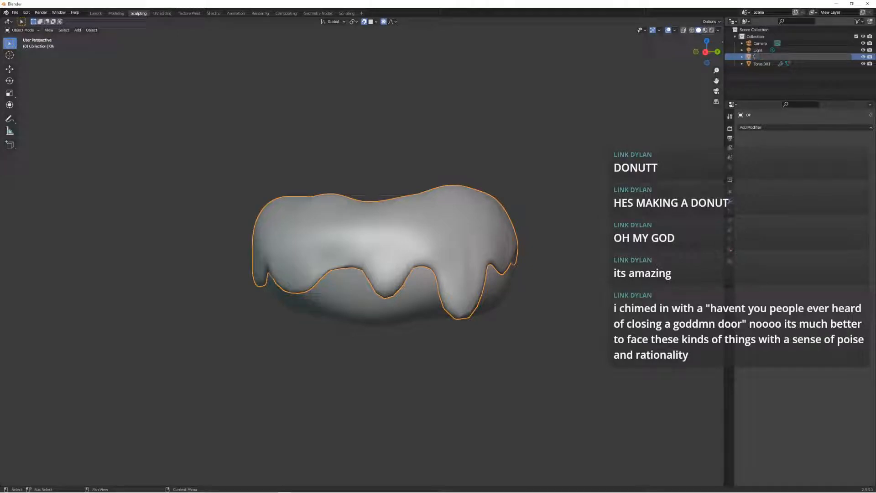
text(Iceing)
key(Return)
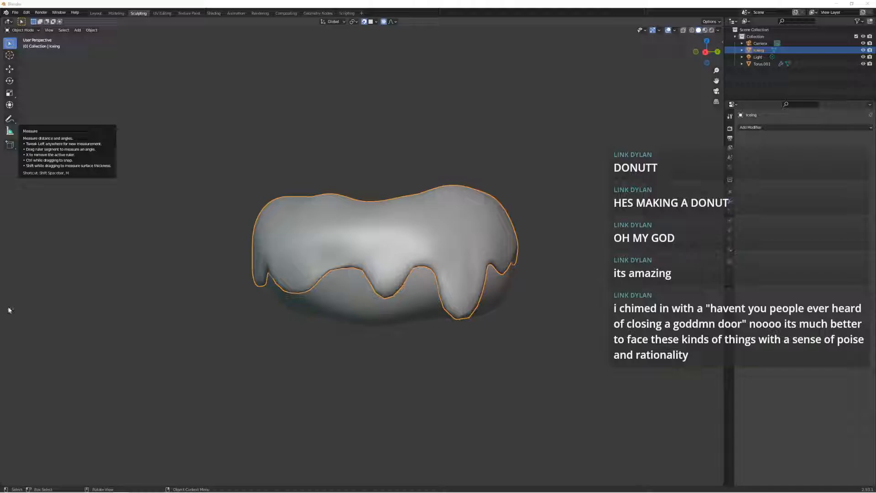
Select the scene's camera away from the donut, shift it slightly with the Move tool and deselect it
scroll(114, 339, down, 10)
click(115, 340)
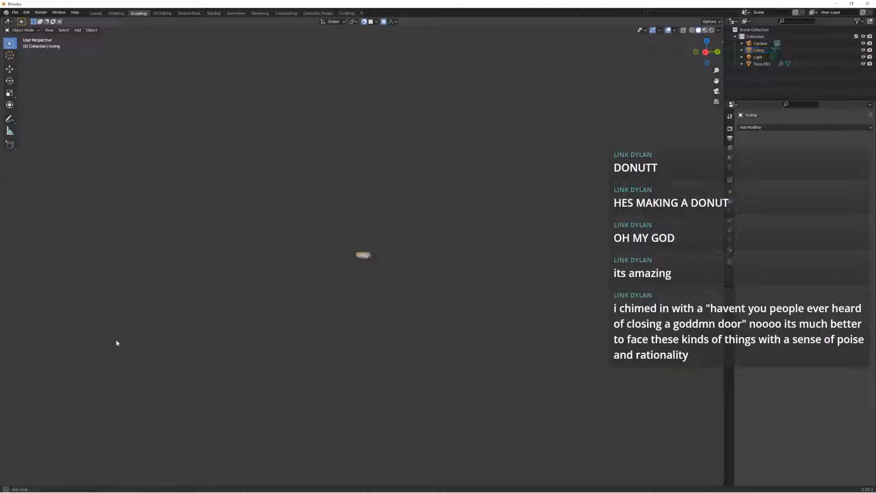
middle_drag(116, 340, 121, 358)
scroll(117, 357, down, 10)
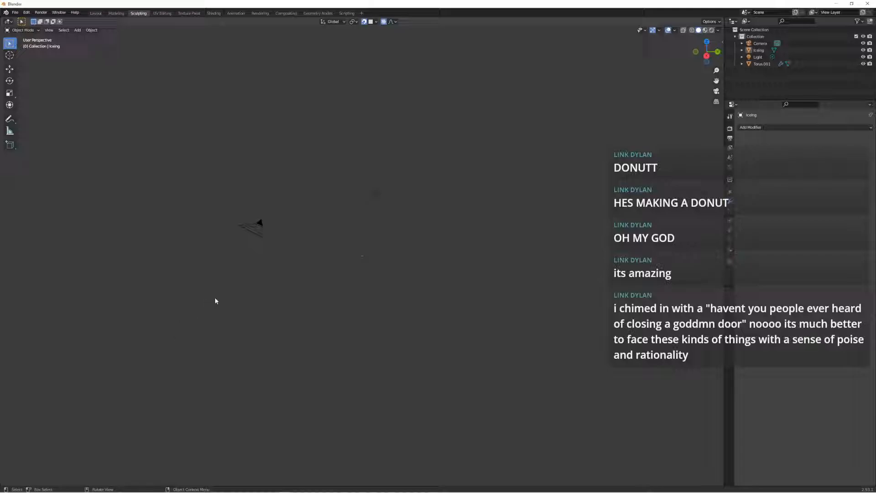
middle_drag(253, 257, 266, 262)
scroll(363, 253, up, 8)
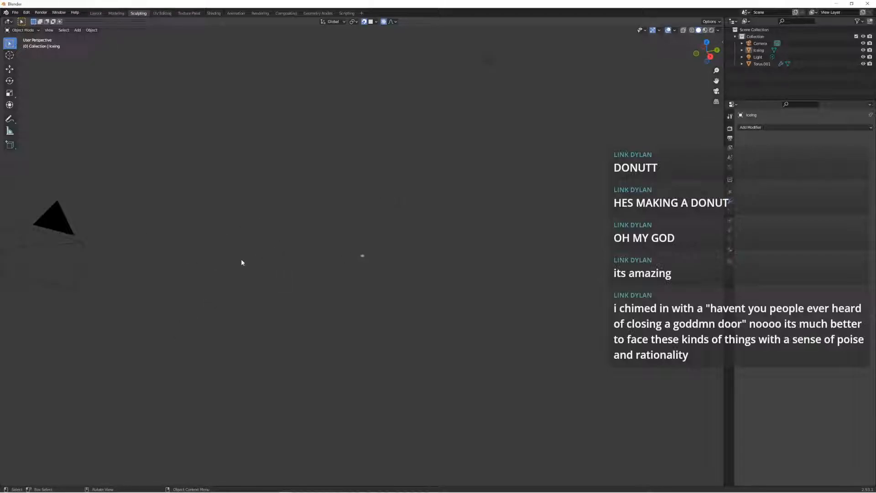
click(74, 250)
scroll(147, 268, down, 2)
click(4, 68)
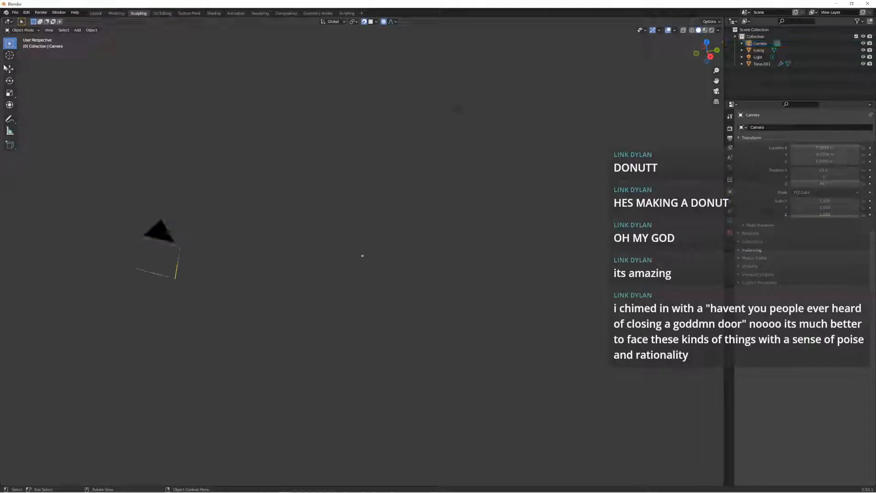
click(135, 263)
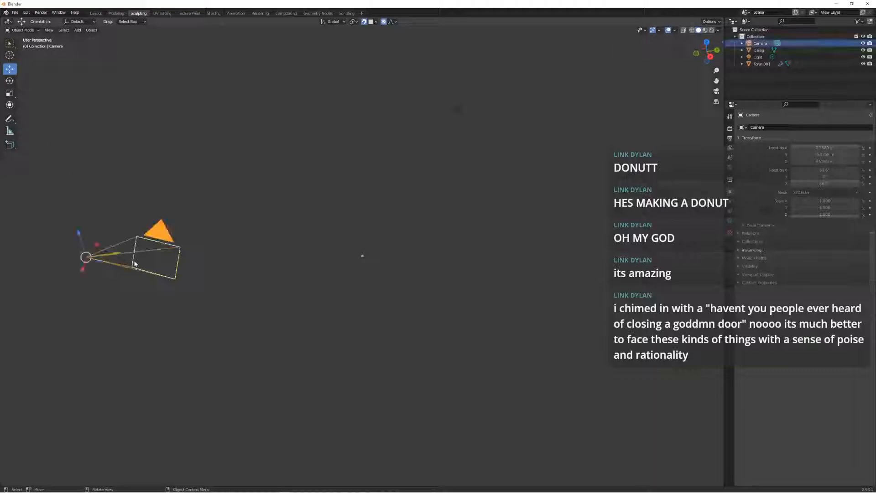
drag(135, 263, 235, 254)
scroll(289, 261, up, 5)
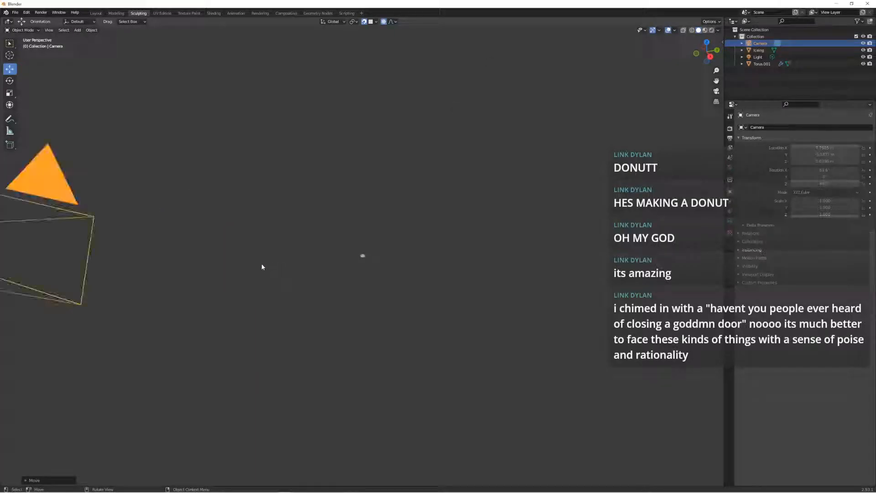
scroll(262, 267, down, 3)
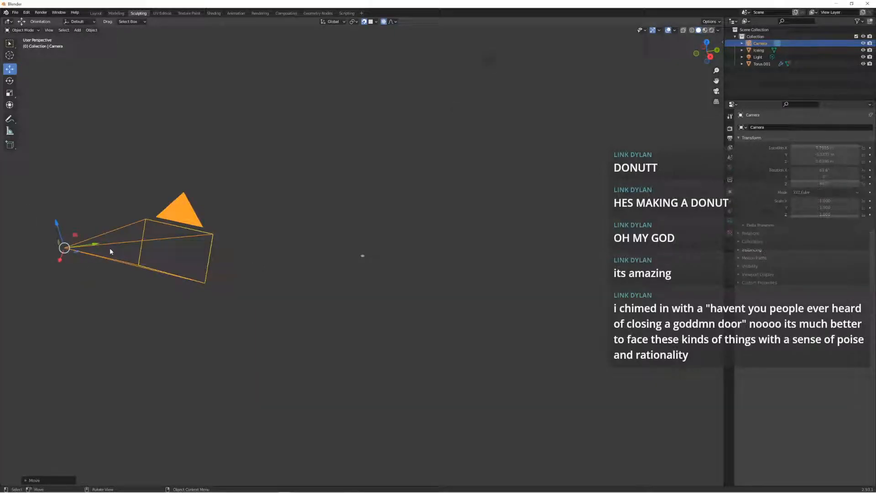
click(214, 340)
Render the scene through the camera, inspect the donut in the rendered image and close the render window
middle_drag(195, 344, 236, 277)
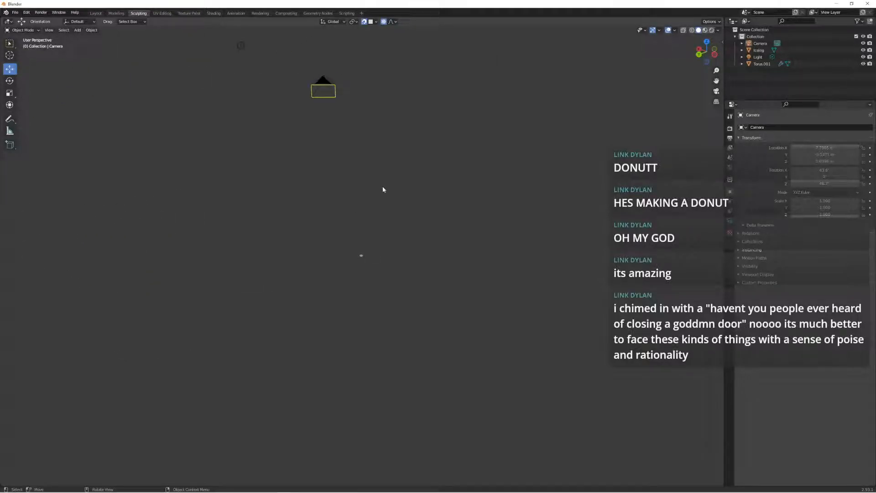
key(F12)
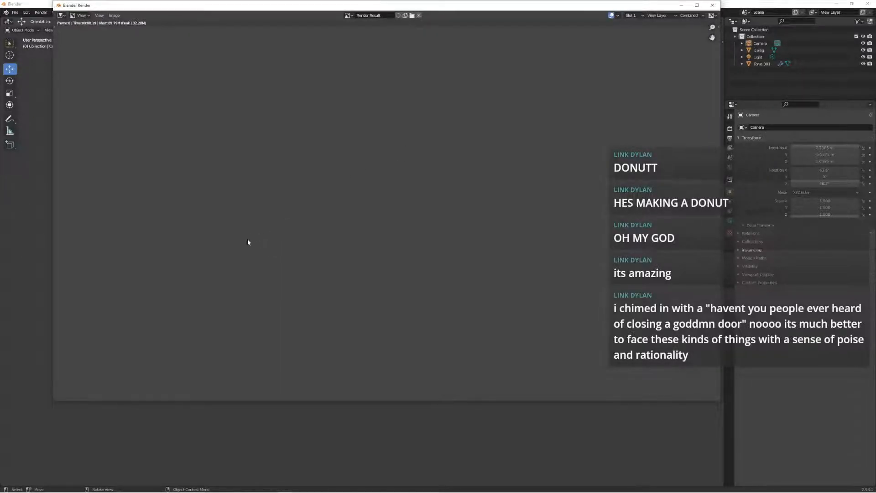
scroll(170, 255, down, 4)
scroll(182, 253, down, 8)
scroll(254, 221, up, 4)
scroll(255, 224, up, 5)
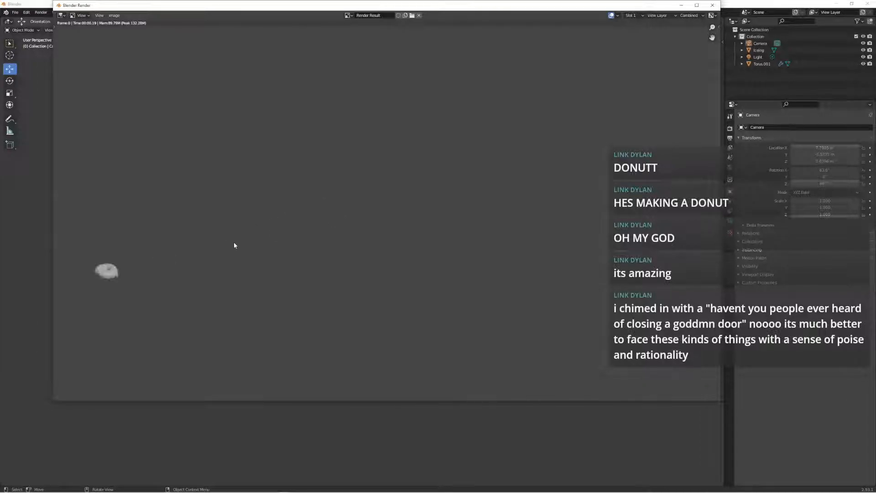
click(713, 5)
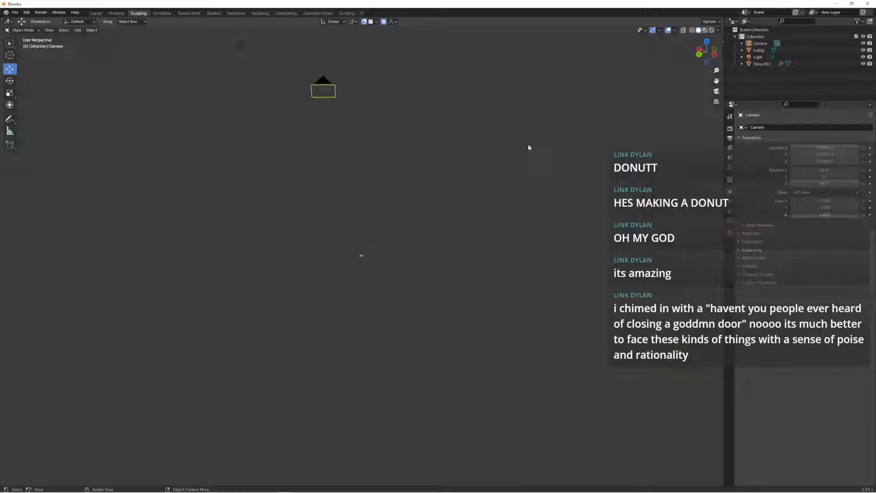
Select the donut base below the icing, clear the selection and view the whole donut up close
scroll(384, 241, up, 8)
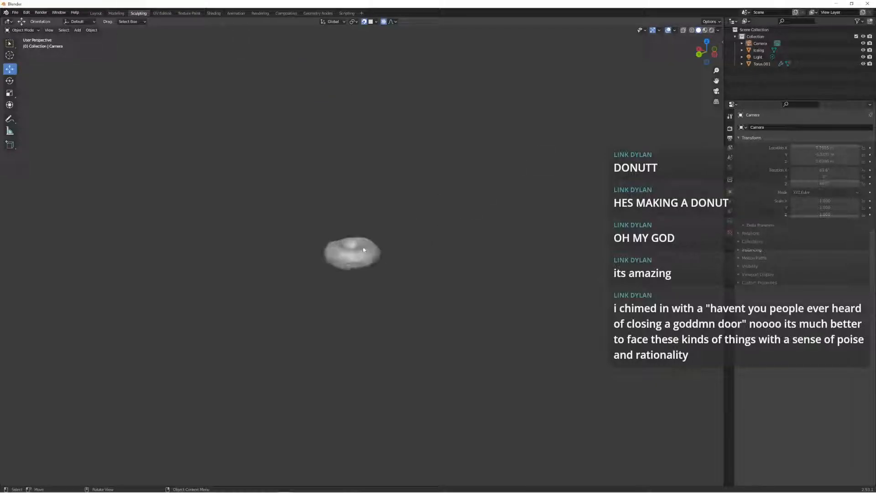
click(349, 264)
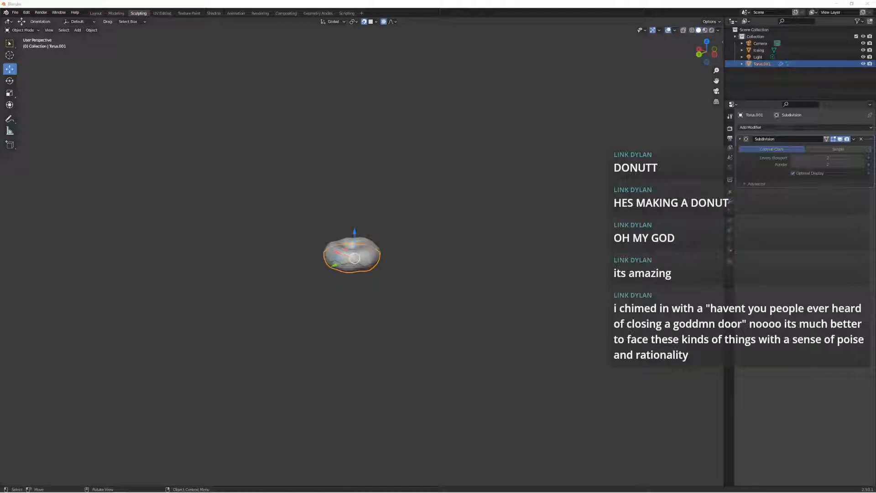
click(238, 264)
scroll(255, 255, up, 8)
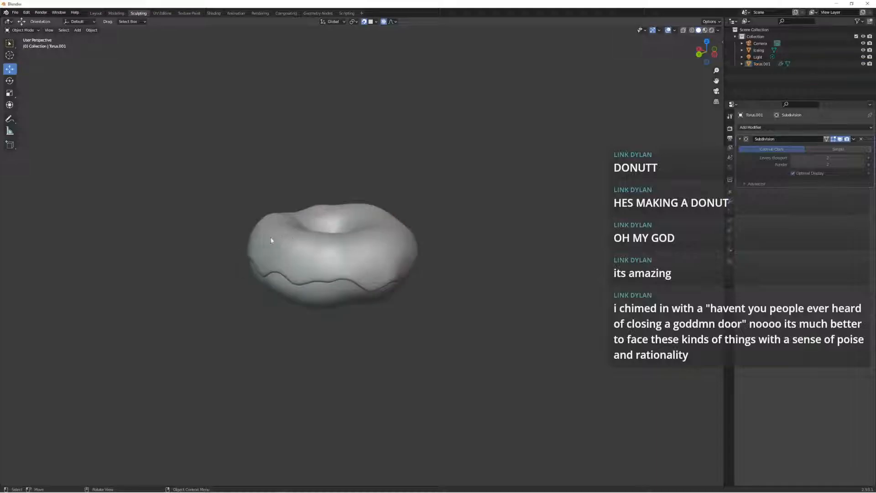
Select the icing and inspect its transform values in the sidebar, then clear the selection and view the whole donut
middle_drag(245, 243, 299, 296)
click(303, 306)
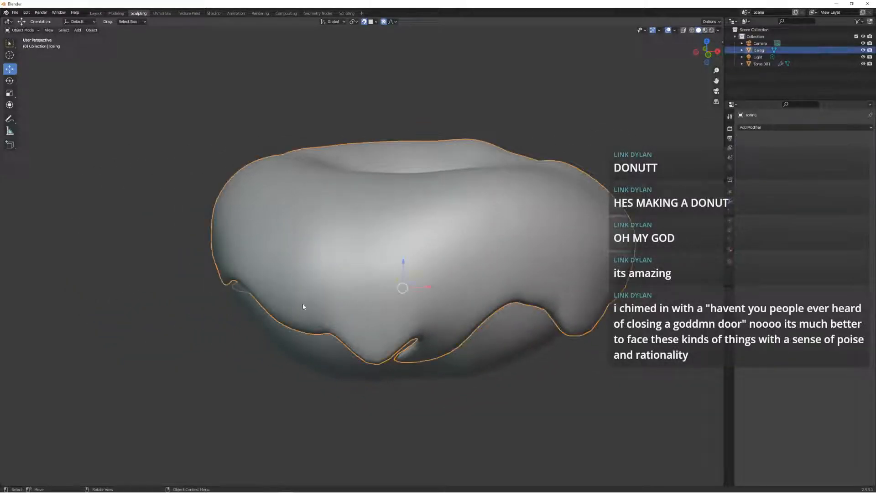
click(223, 325)
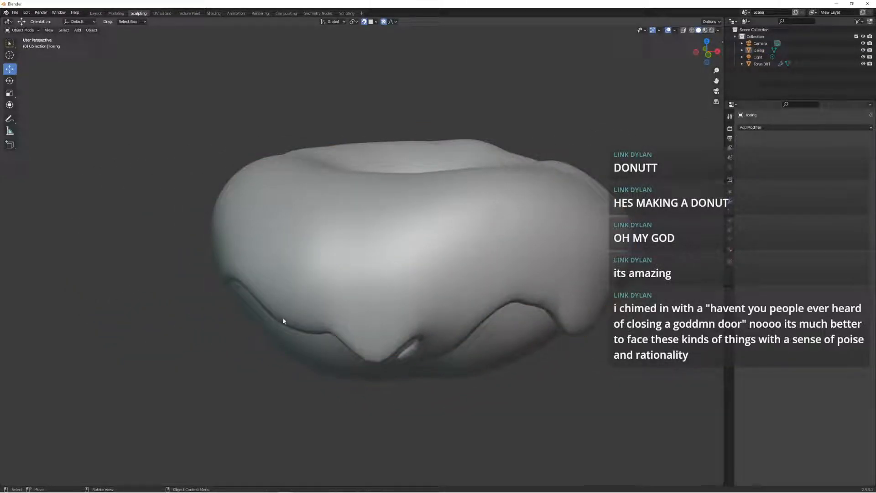
click(536, 218)
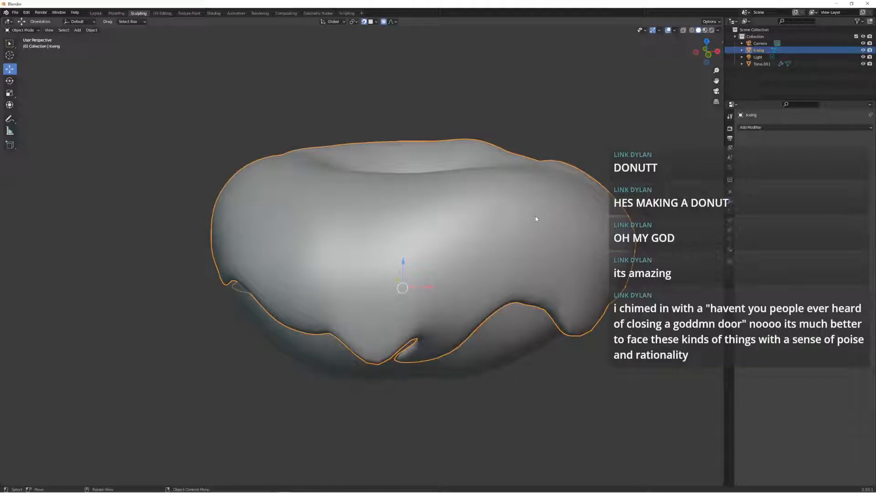
key(n)
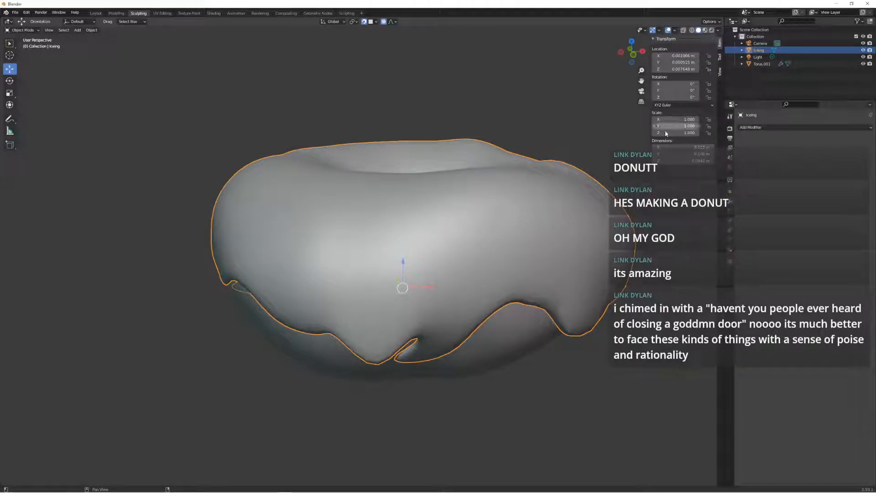
click(646, 155)
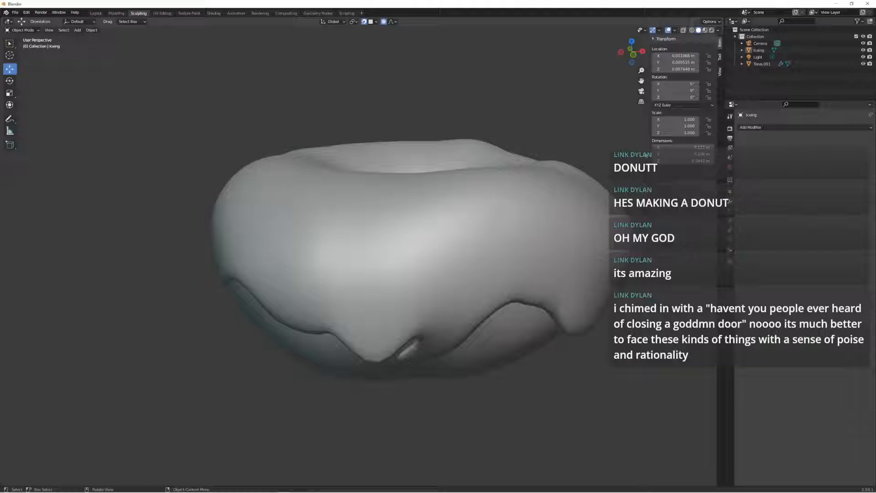
key(n)
scroll(539, 209, down, 10)
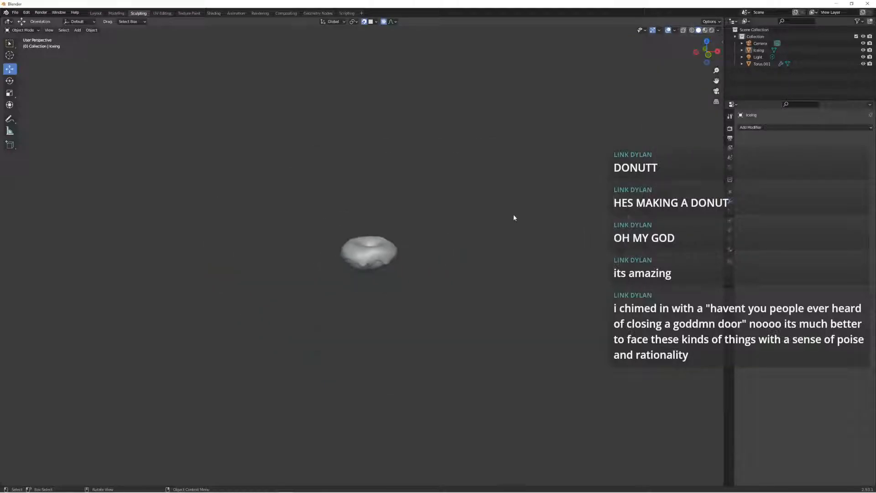
scroll(507, 215, down, 3)
scroll(504, 213, up, 6)
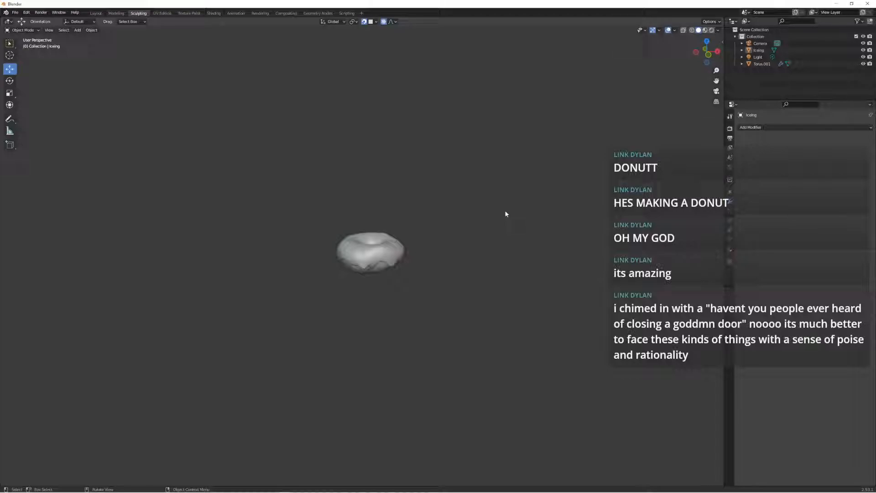
Examine the icing's mesh and drips around the donut in Edit Mode, then return to Object Mode
key(Tab)
scroll(415, 237, up, 8)
mouse_move(414, 236)
middle_down()
mouse_move(417, 298)
mouse_move(421, 222)
middle_up()
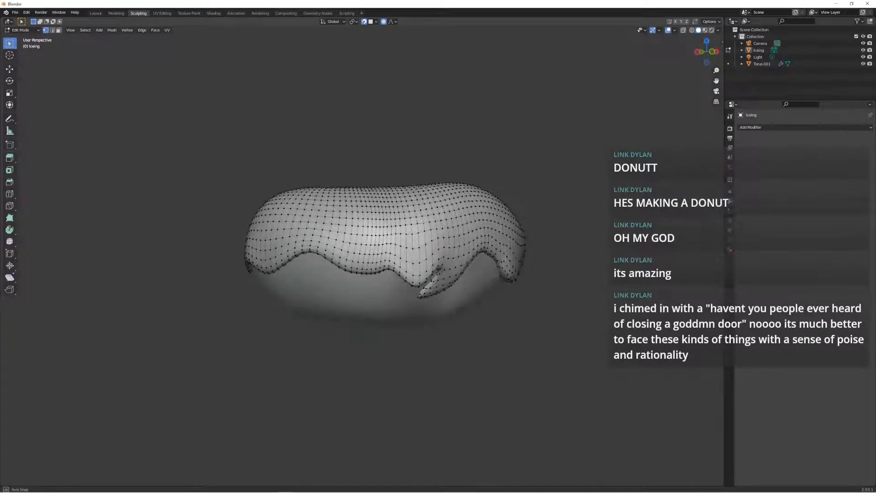
key(alt+Tab)
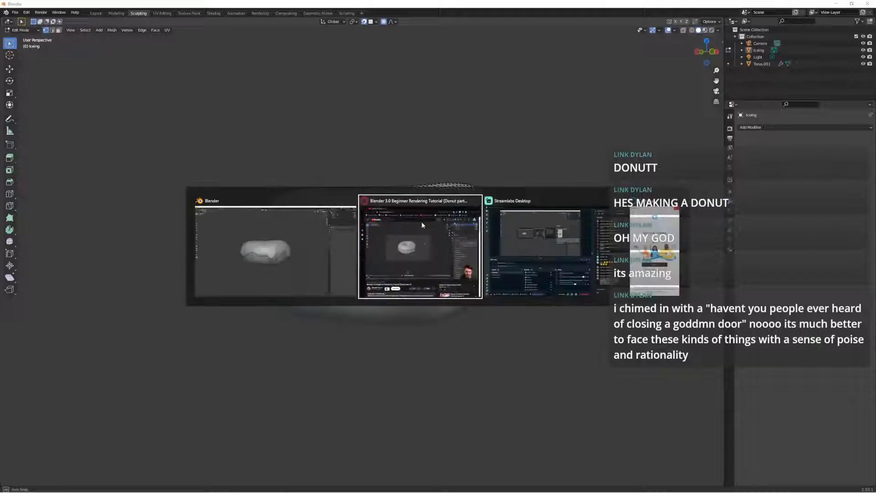
middle_drag(410, 224, 424, 251)
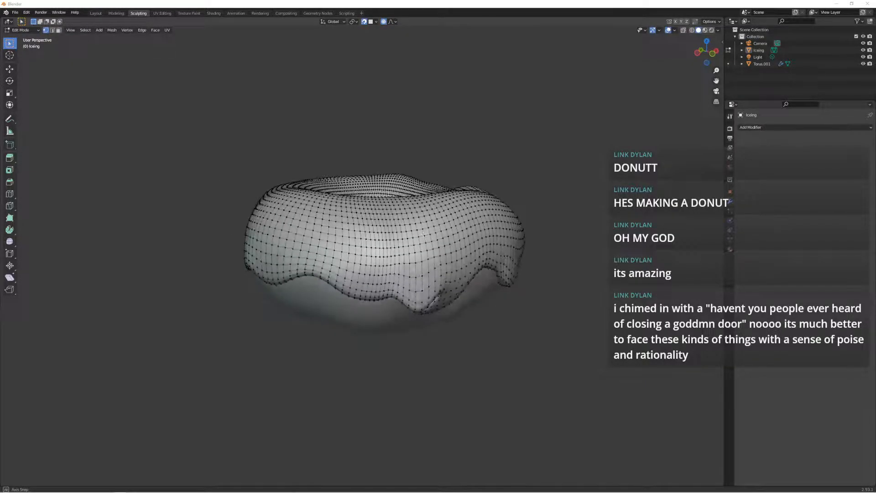
mouse_move(86, 53)
alt+middle_down()
mouse_move(26, 48)
mouse_move(78, 81)
mouse_move(28, 81)
mouse_move(26, 64)
alt+middle_up()
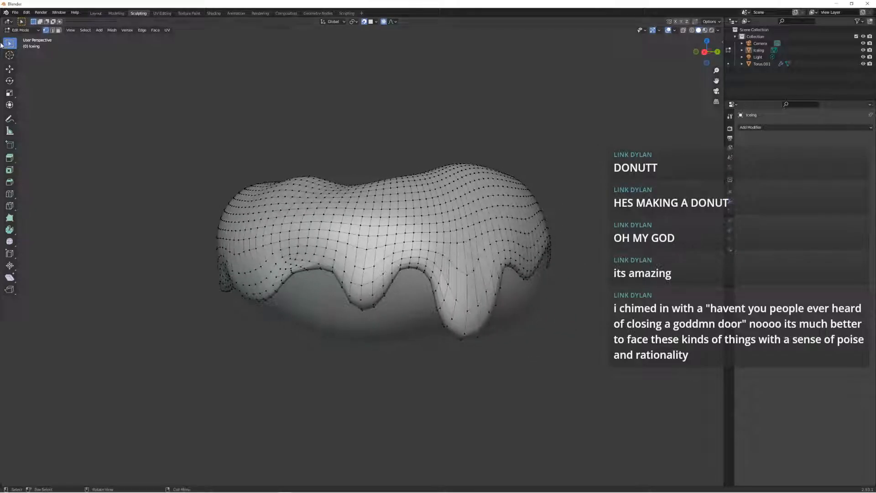
click(20, 30)
click(23, 38)
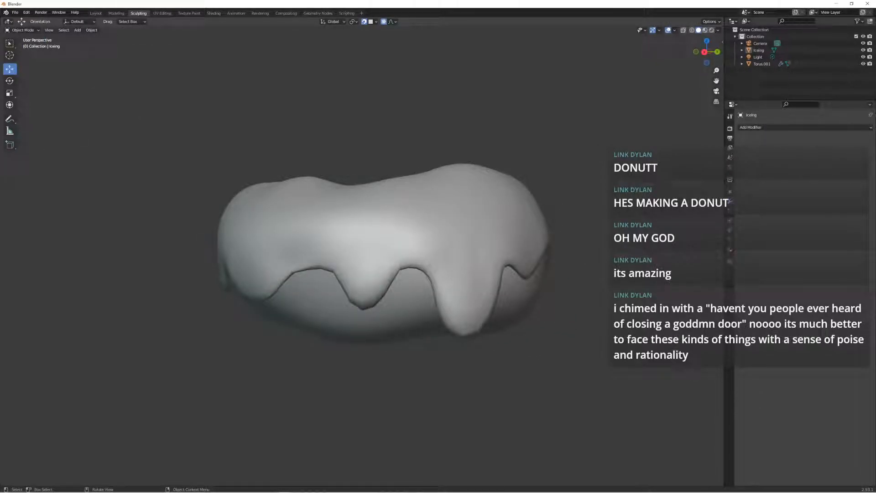
Select the scene's camera and move it from far away to near the donut
scroll(128, 314, down, 10)
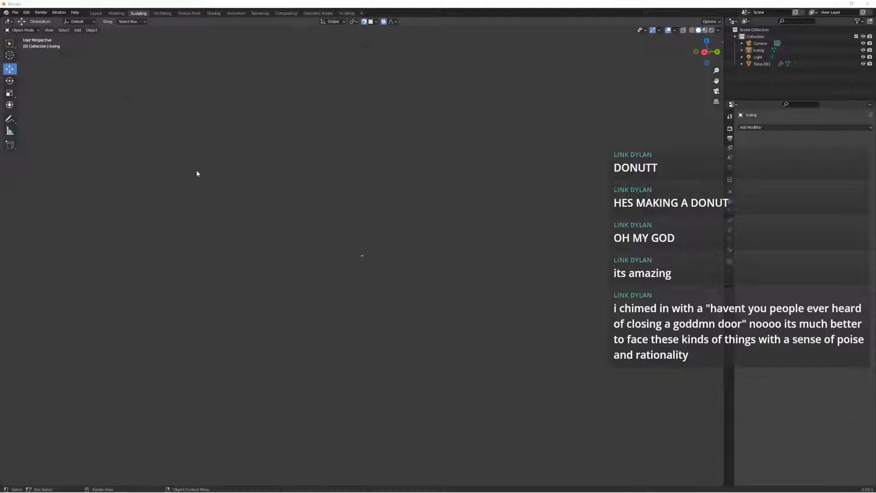
middle_drag(224, 195, 267, 231)
click(239, 279)
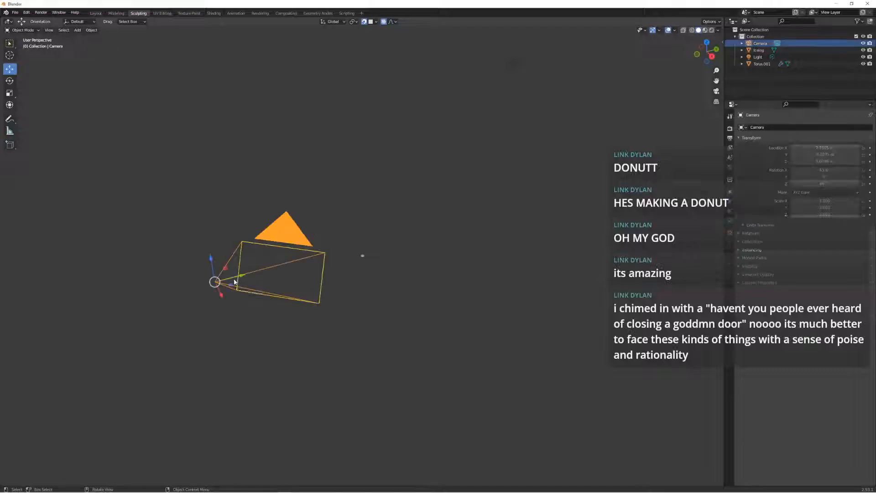
drag(234, 281, 146, 296)
click(120, 301)
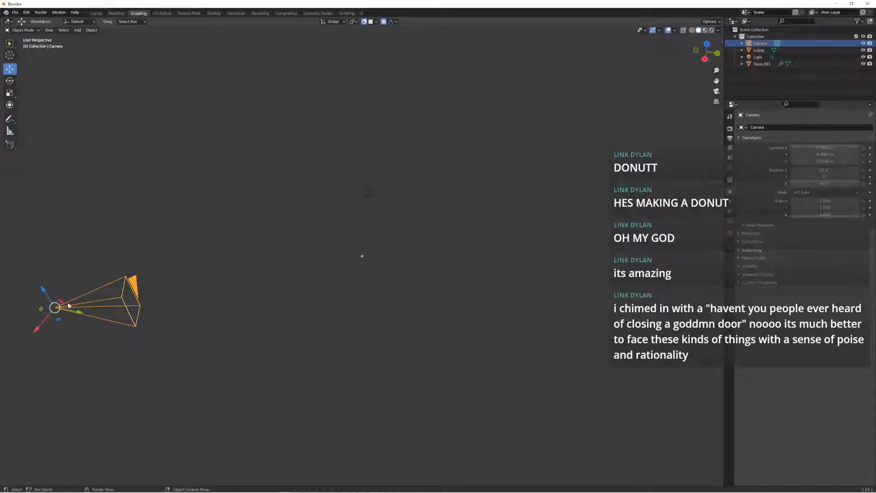
drag(55, 306, 379, 227)
scroll(357, 240, up, 10)
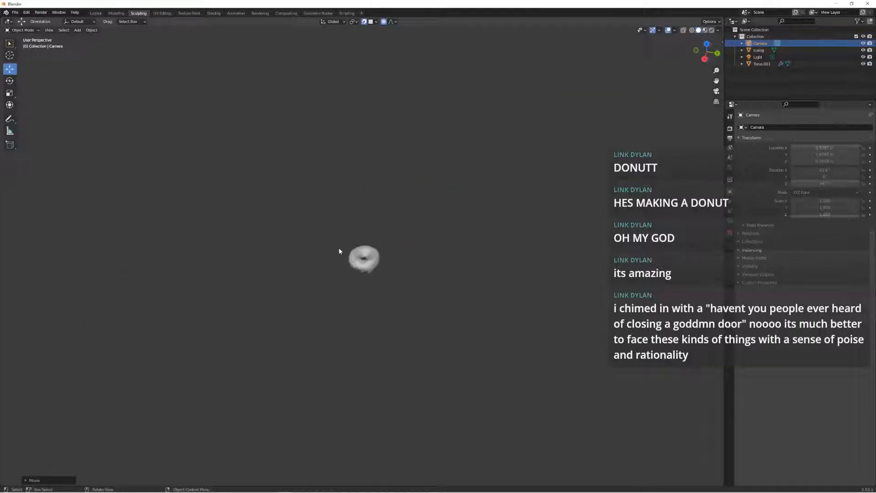
middle_drag(339, 248, 502, 150)
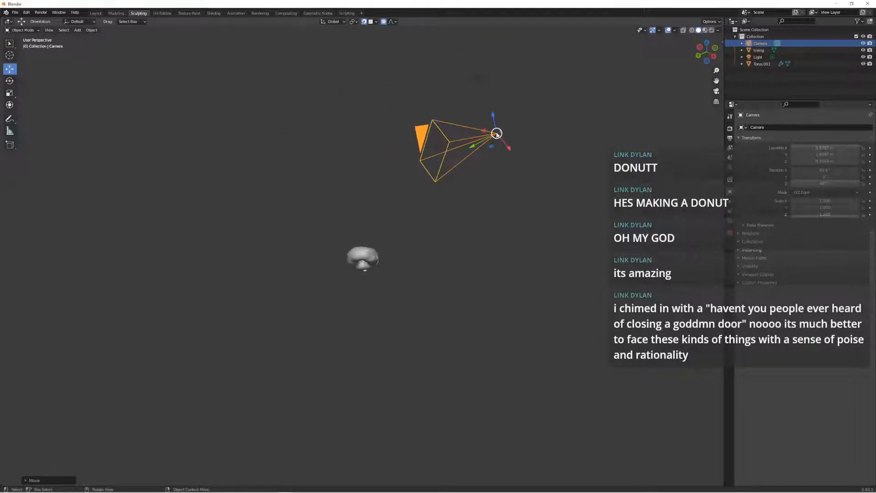
key(g)
right_click(495, 153)
scroll(501, 167, down, 8)
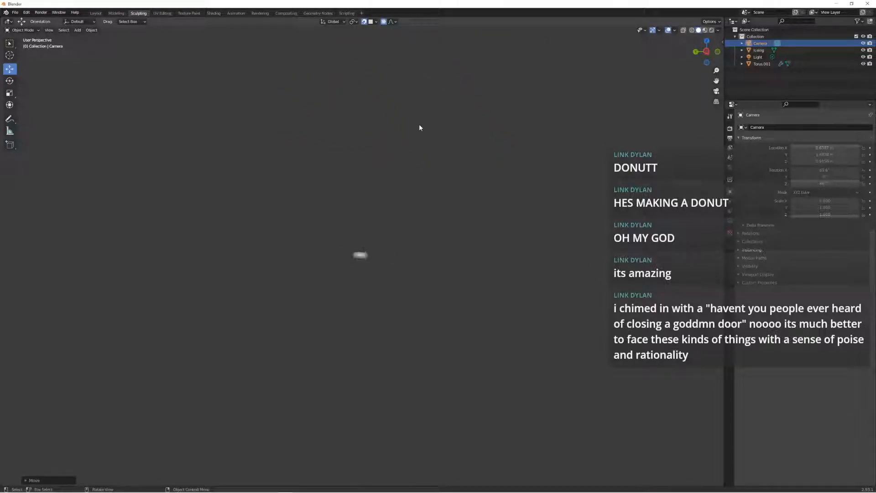
Shift the camera along the X and Y axes and adjust its height relative to the donut
drag(317, 61, 365, 237)
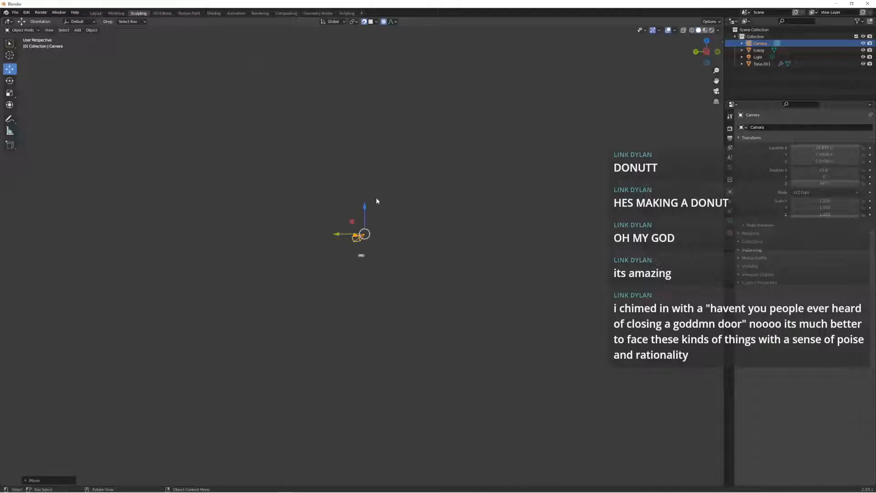
scroll(363, 229, up, 10)
middle_drag(361, 240, 381, 229)
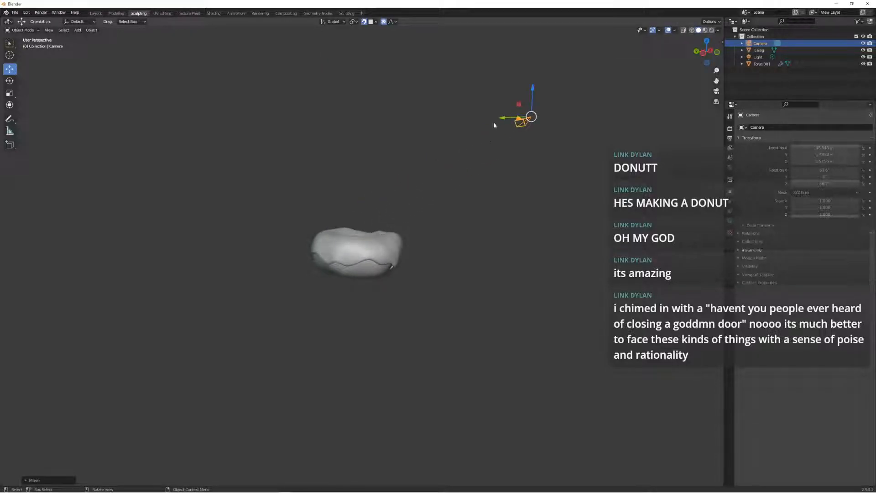
drag(494, 122, 288, 155)
drag(329, 126, 361, 152)
Bring the distant camera back toward the donut along the X and Y axes
scroll(414, 179, down, 10)
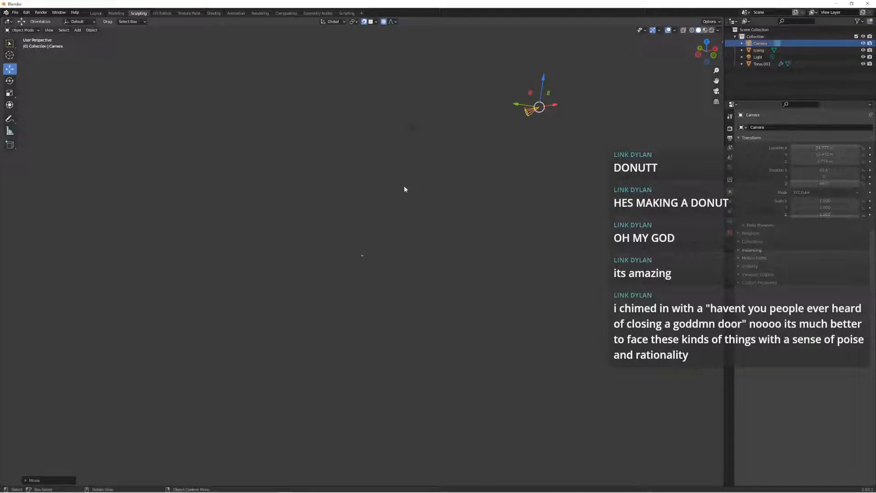
mouse_move(405, 190)
middle_down()
mouse_move(369, 203)
mouse_move(414, 189)
mouse_move(383, 203)
mouse_move(413, 207)
mouse_move(393, 202)
mouse_move(399, 190)
middle_up()
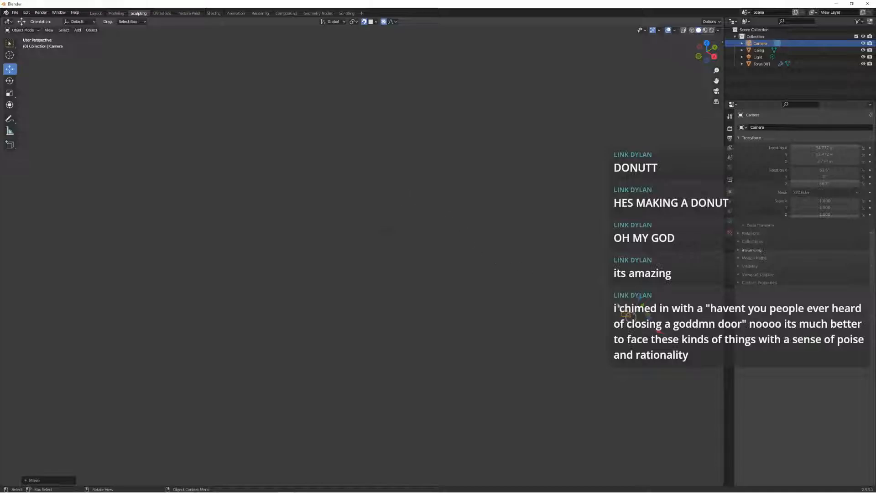
mouse_move(642, 306)
mouse_down()
mouse_move(632, 307)
mouse_move(657, 281)
mouse_move(612, 324)
mouse_move(620, 316)
mouse_move(506, 278)
mouse_move(436, 233)
mouse_up()
scroll(427, 224, up, 9)
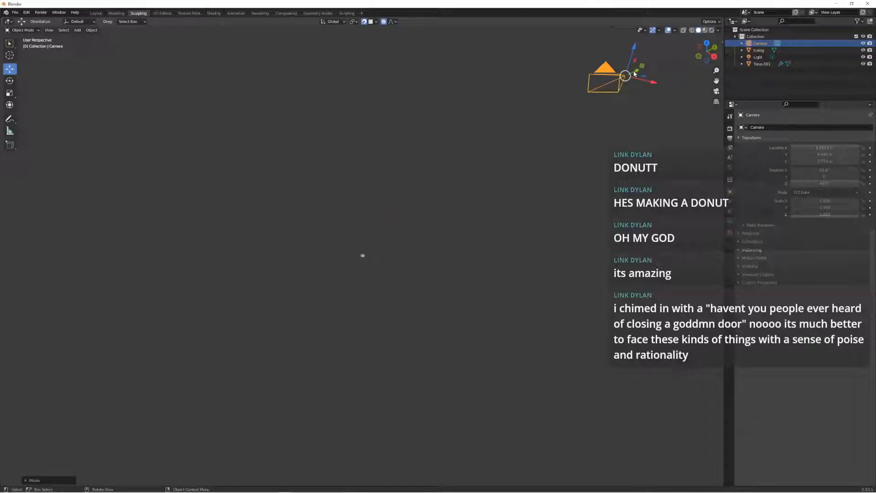
drag(636, 73, 424, 292)
middle_drag(422, 288, 413, 240)
middle_drag(570, 146, 529, 157)
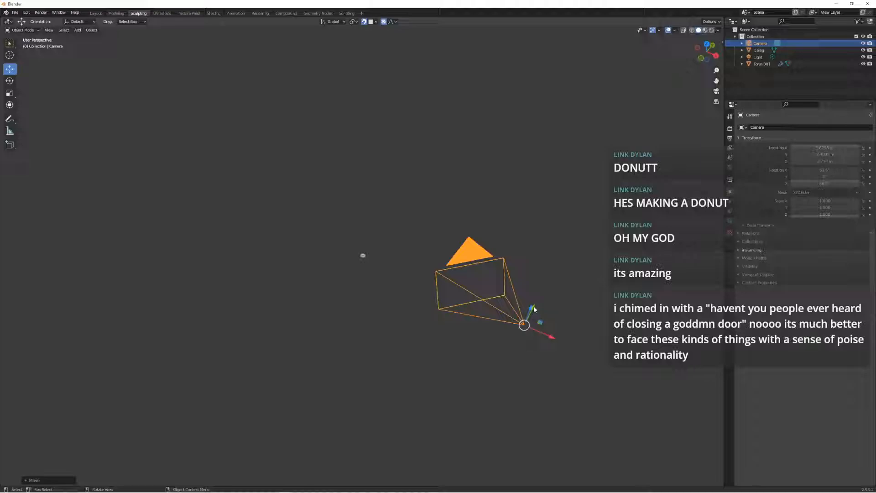
Nudge the camera along the Y axis and raise or lower it to aim at the donut
drag(533, 309, 523, 331)
scroll(561, 280, down, 1)
middle_drag(542, 314, 527, 247)
scroll(562, 240, up, 1)
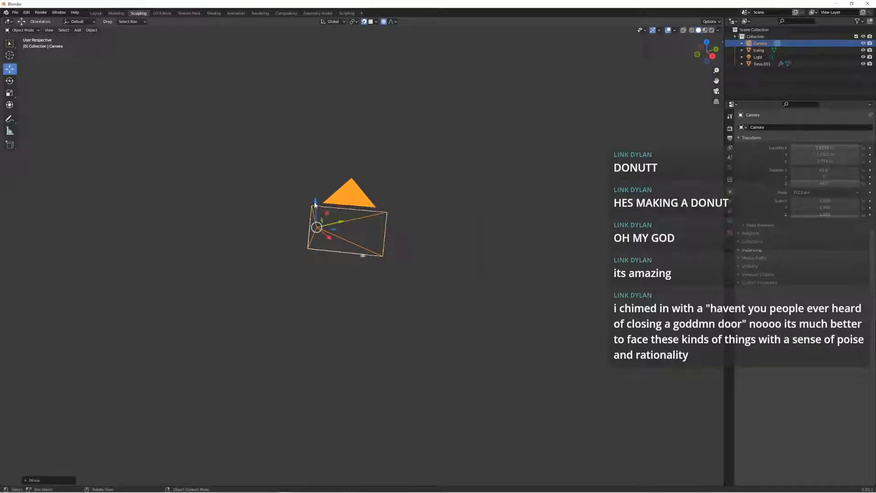
drag(314, 202, 367, 231)
Render the scene, check where the donut sits in the camera's frame and close the render window
middle_drag(368, 230, 470, 219)
scroll(412, 229, up, 6)
scroll(470, 219, down, 2)
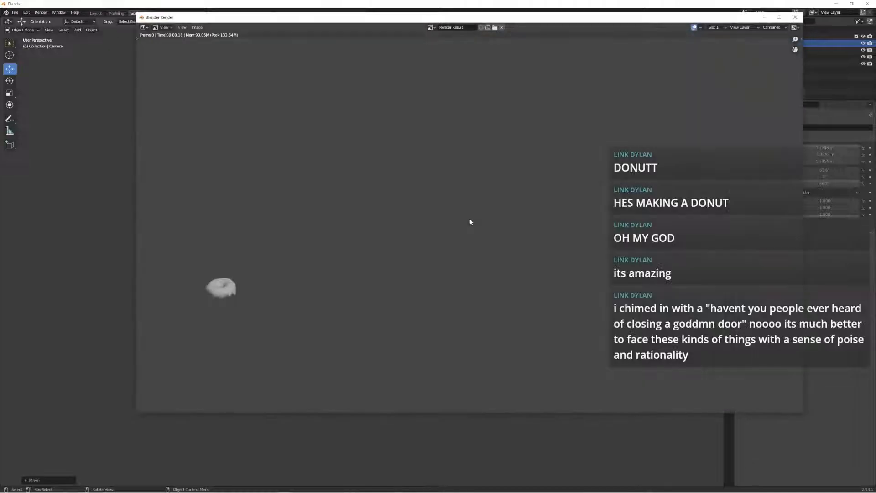
click(796, 17)
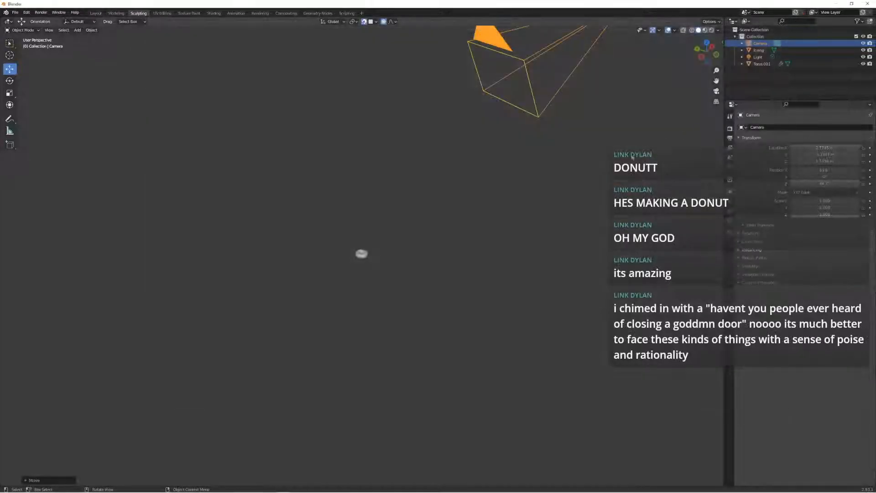
Lower the camera and shift it along the Y axis to re-aim it at the donut
drag(555, 60, 484, 219)
middle_drag(484, 220, 406, 191)
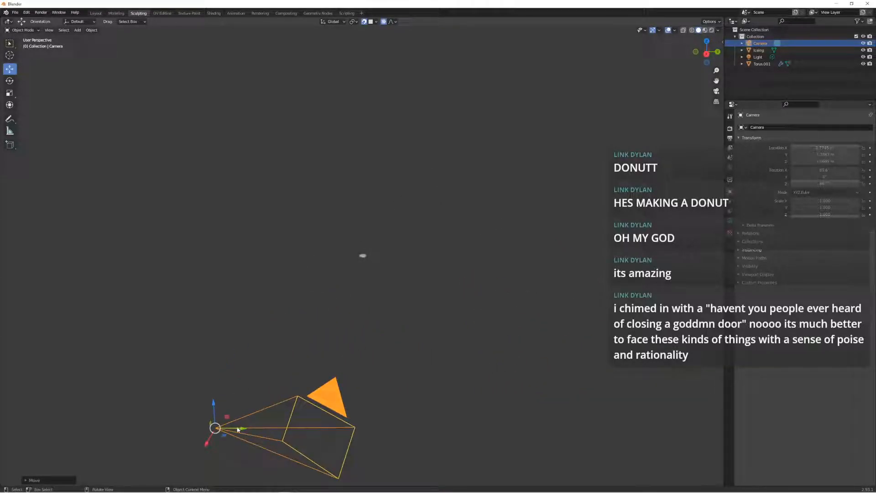
middle_drag(238, 429, 252, 384)
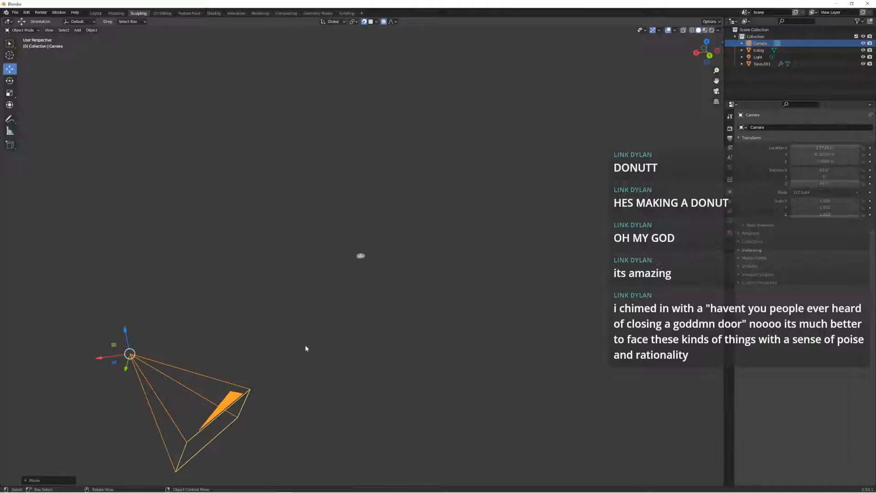
click(706, 42)
middle_drag(558, 208, 583, 318)
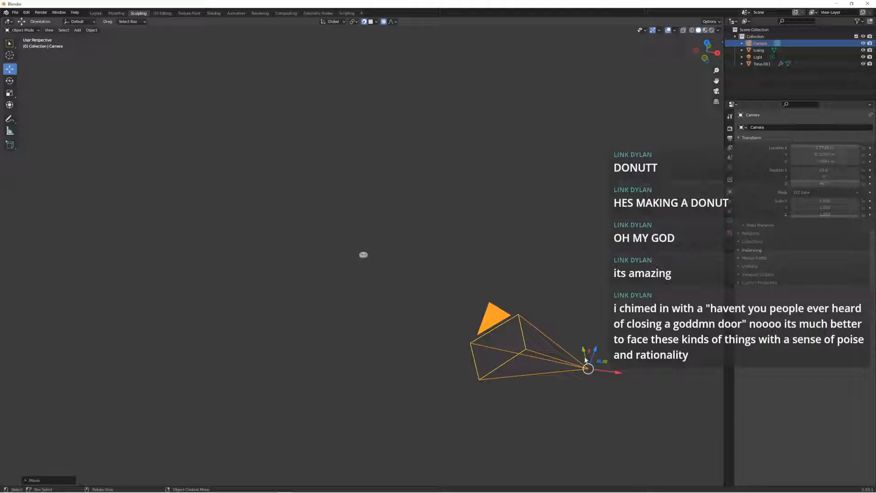
Raise the camera back above the donut's level and check its alignment from the side
drag(584, 354, 597, 182)
middle_drag(598, 182, 623, 173)
drag(483, 167, 529, 185)
middle_drag(529, 186, 460, 178)
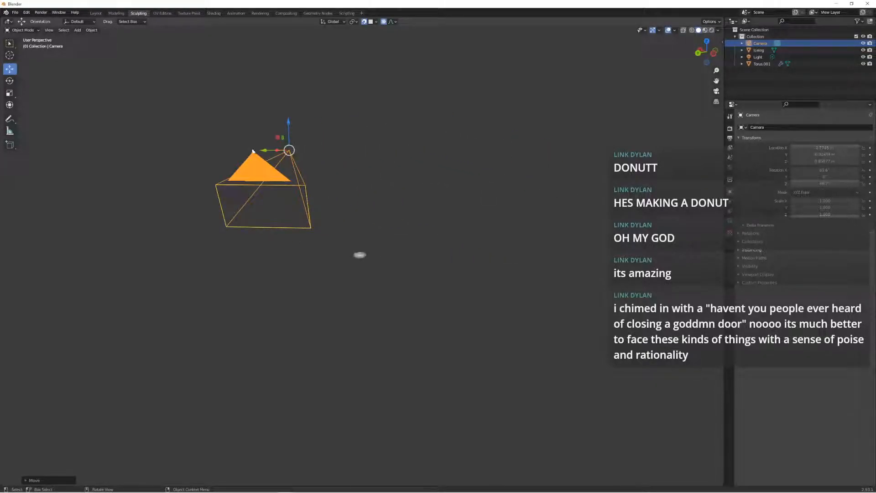
Slide the camera along the Y axis in line with the donut and readjust its height
drag(254, 151, 340, 168)
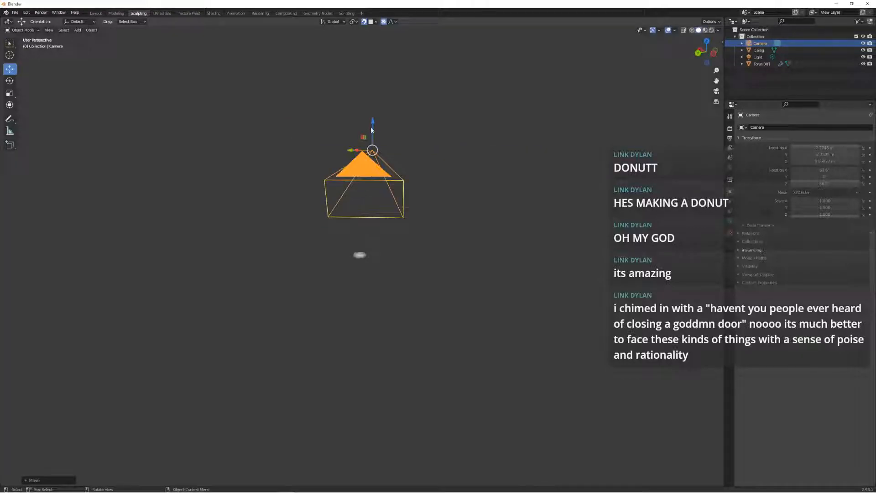
drag(371, 128, 375, 165)
middle_drag(375, 165, 357, 160)
drag(637, 216, 651, 124)
drag(604, 139, 590, 154)
Move the camera closer to the donut along the X axis and shift it sideways along the Y axis
middle_drag(589, 155, 616, 175)
drag(607, 177, 529, 194)
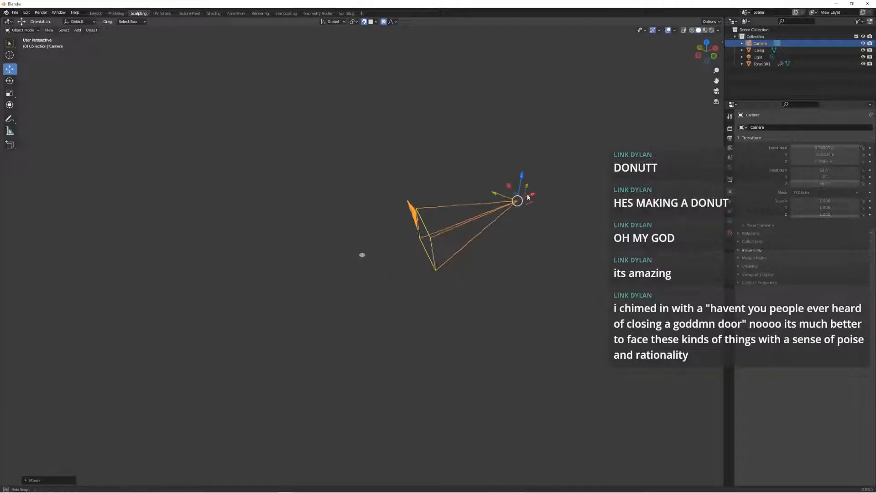
middle_drag(529, 194, 604, 184)
scroll(558, 171, up, 4)
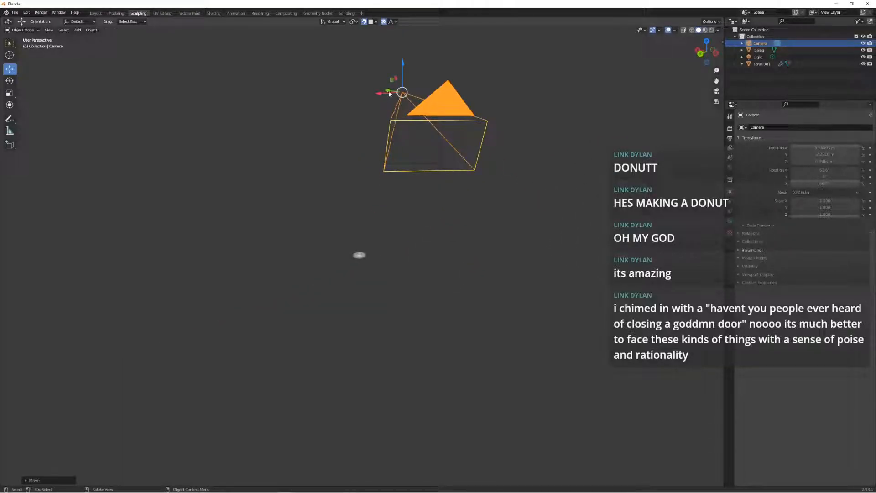
drag(389, 94, 314, 97)
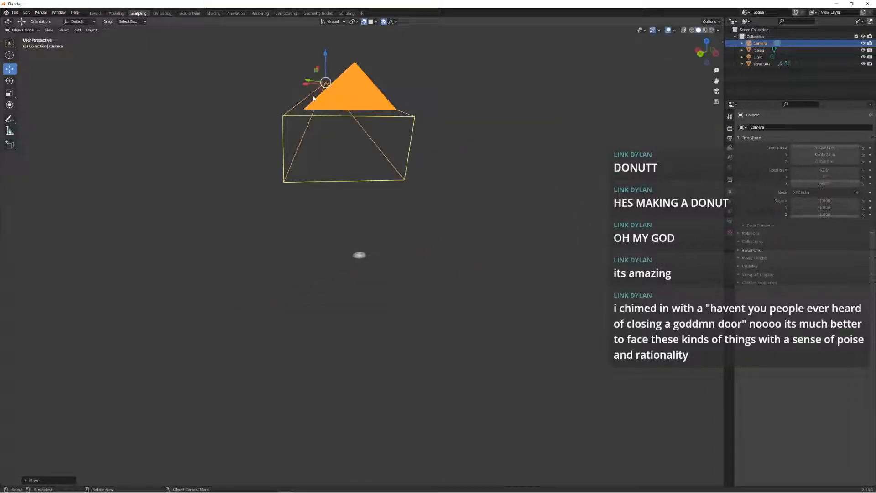
Lower the camera, move it back from the donut along the X axis, and test-render the framing
key(F12)
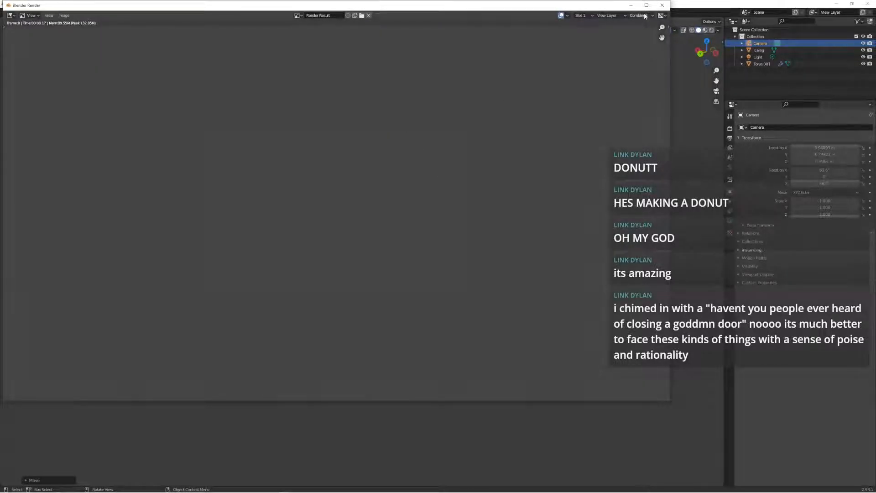
click(662, 5)
middle_drag(537, 143, 422, 148)
drag(539, 59, 559, 178)
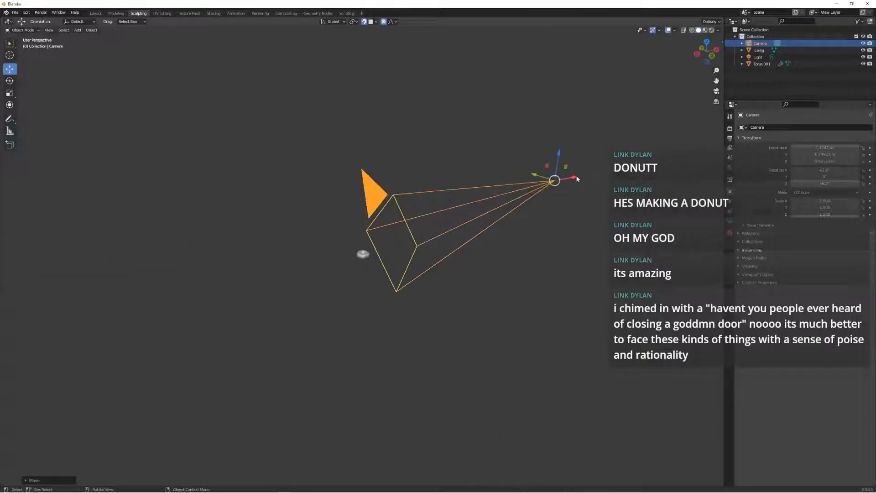
key(F12)
scroll(361, 136, up, 4)
scroll(353, 148, down, 5)
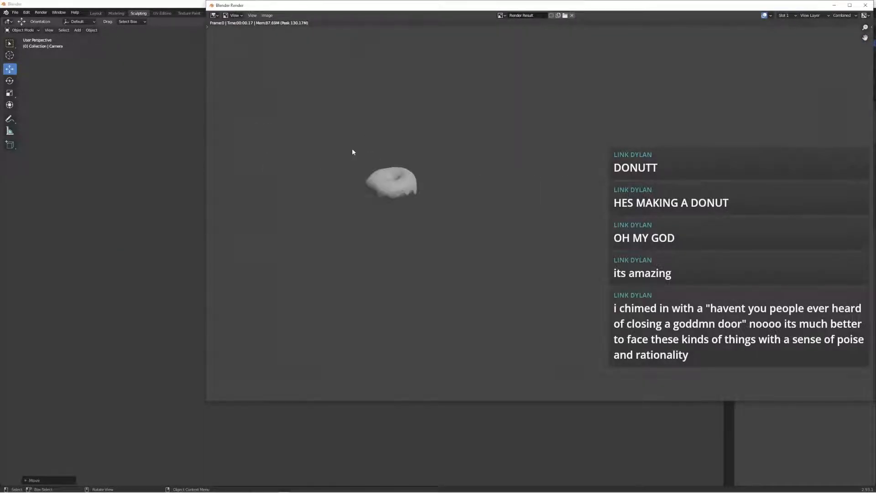
scroll(371, 170, up, 4)
scroll(364, 175, down, 3)
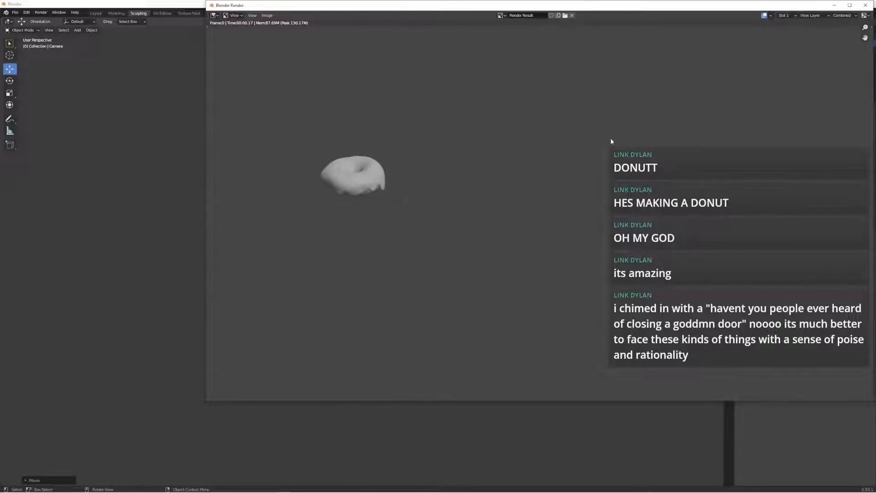
click(865, 5)
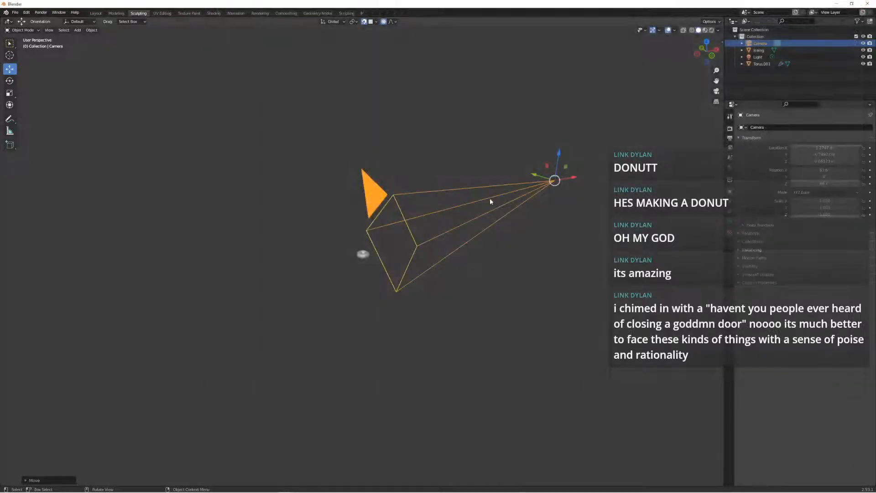
Slide the camera along the Y axis to line it up with the donut and test-render the view
middle_drag(570, 178, 608, 167)
scroll(281, 185, up, 1)
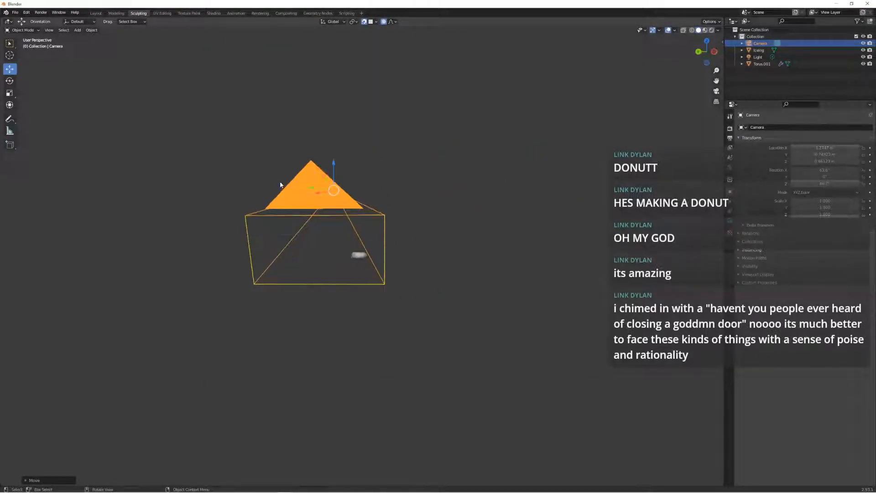
key(g)
key(y)
click(347, 185)
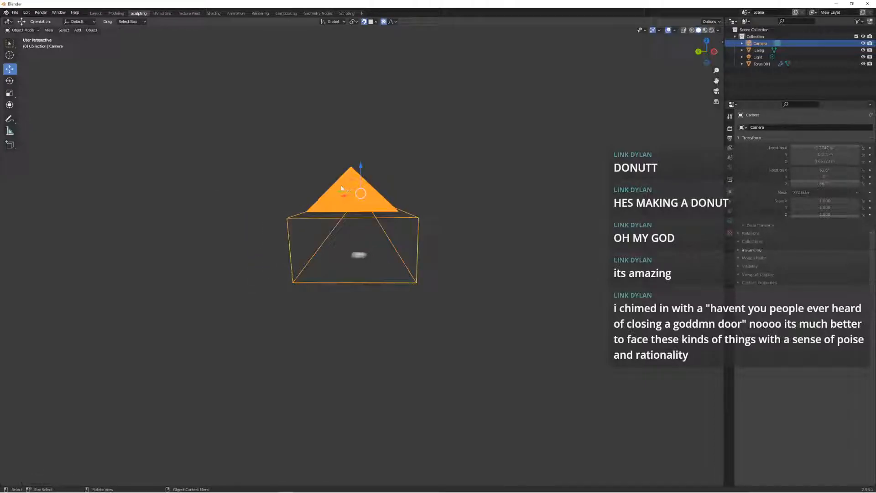
key(g)
key(y)
click(339, 190)
key(g)
key(y)
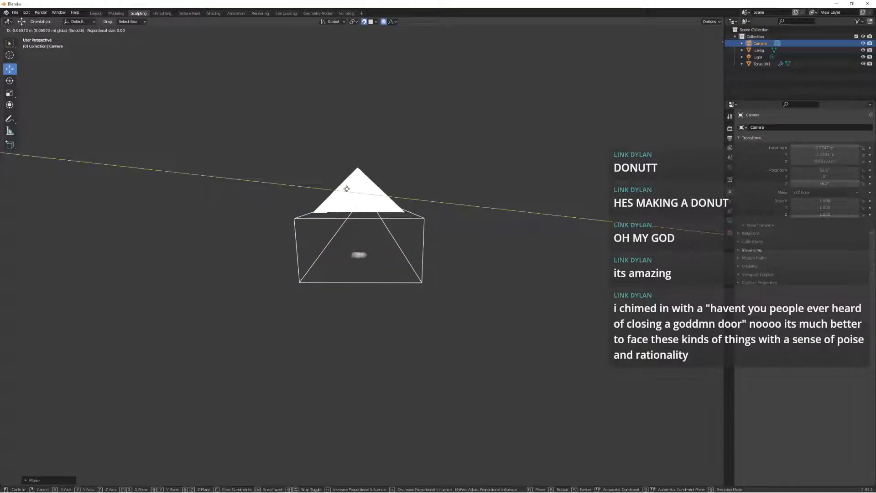
click(349, 191)
key(F12)
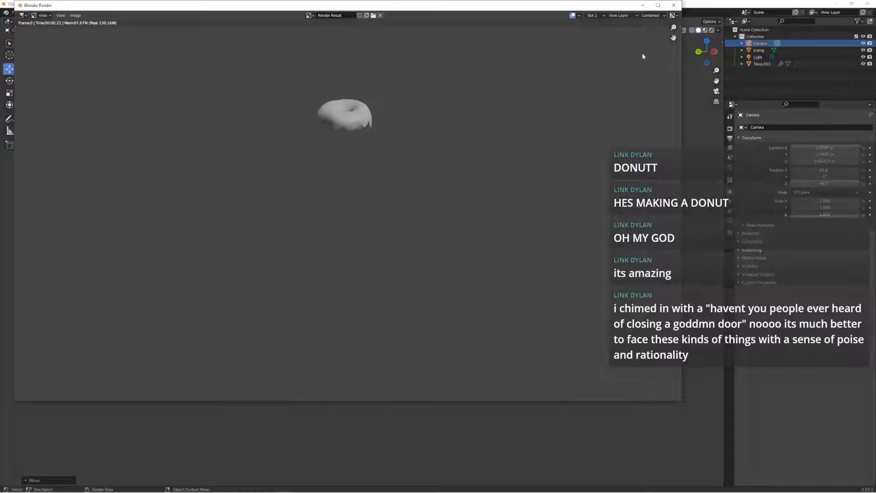
click(674, 5)
Readjust the camera's height by lowering it slightly and raising it again, test-rendering each position
drag(368, 170, 367, 180)
key(F12)
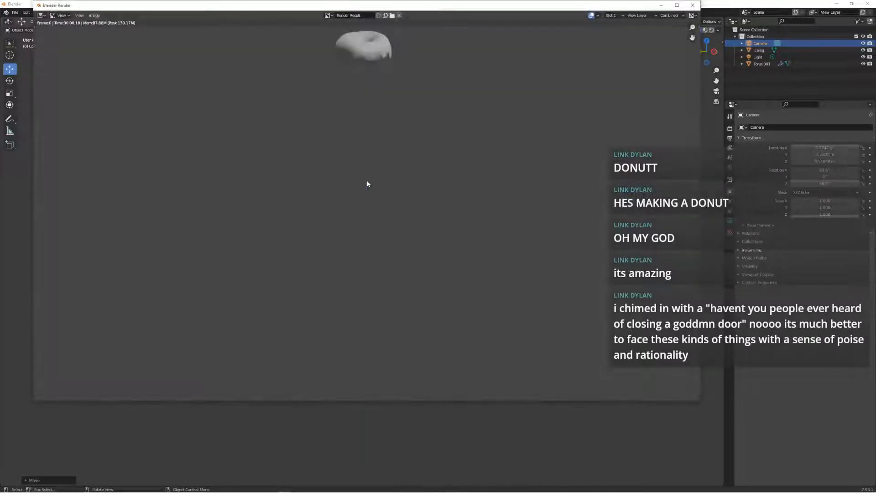
click(692, 5)
drag(372, 194, 372, 174)
key(F12)
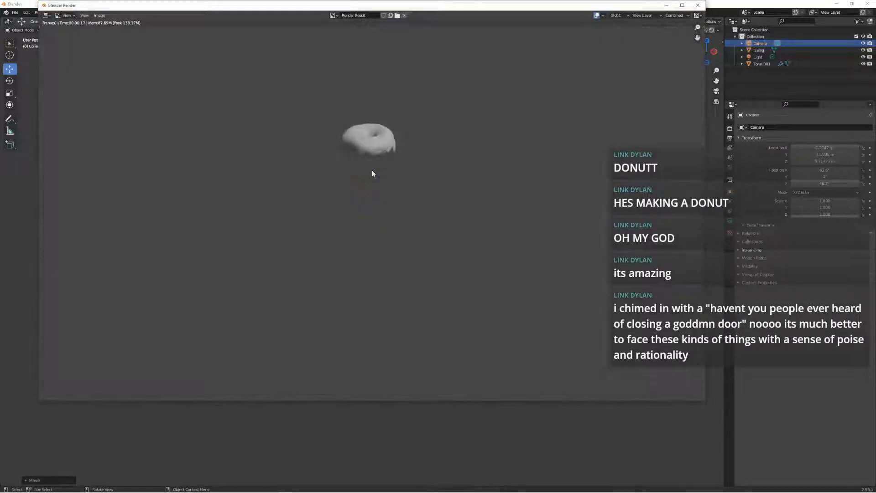
click(698, 5)
Raise the camera well above the donut, bring it partway down, and inspect the donut in test renders
drag(370, 169, 365, 136)
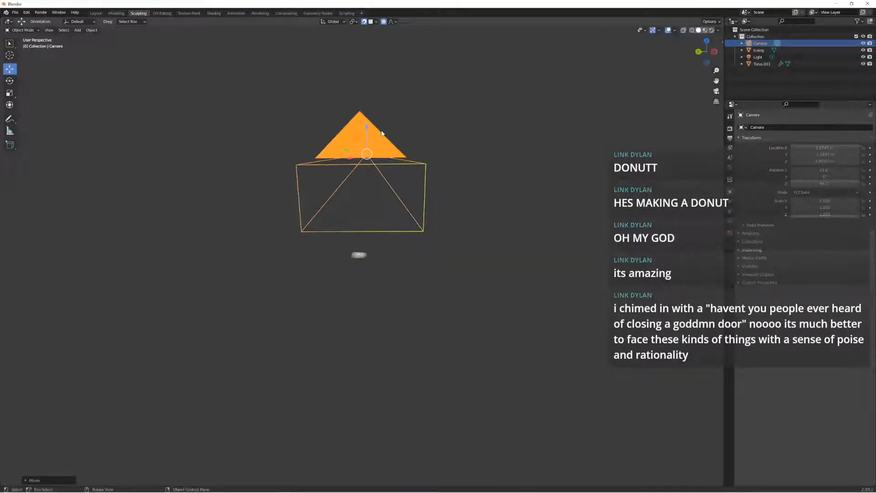
key(F12)
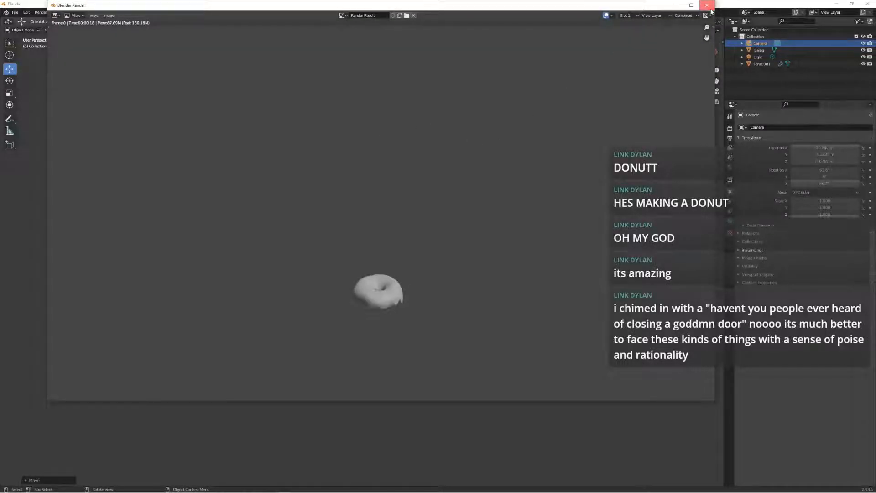
click(708, 7)
drag(368, 136, 366, 162)
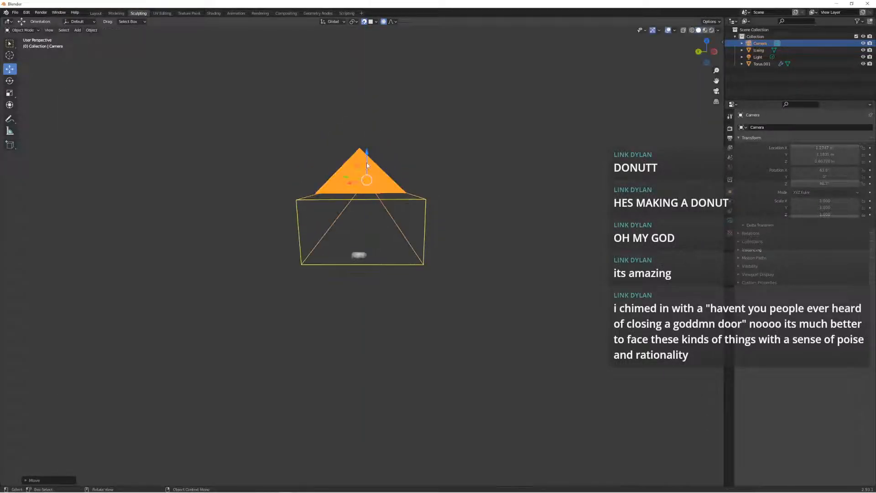
key(F12)
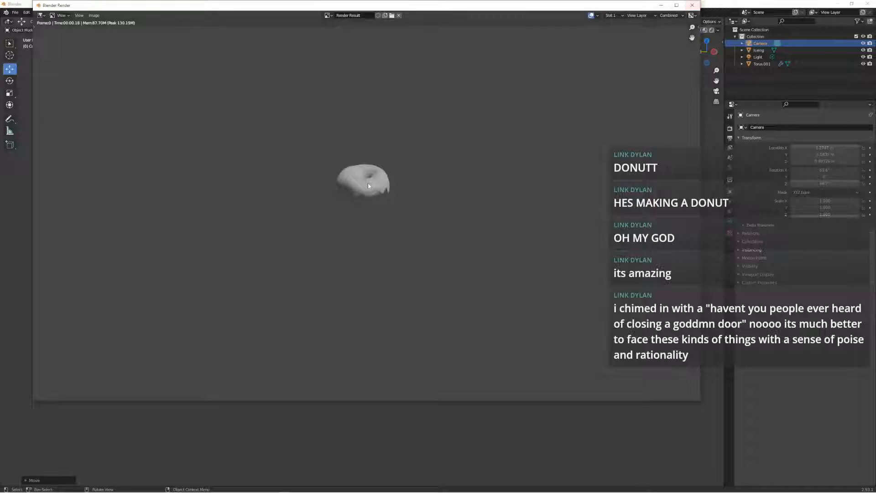
scroll(368, 183, up, 8)
scroll(372, 153, down, 5)
scroll(370, 163, down, 3)
scroll(370, 163, up, 3)
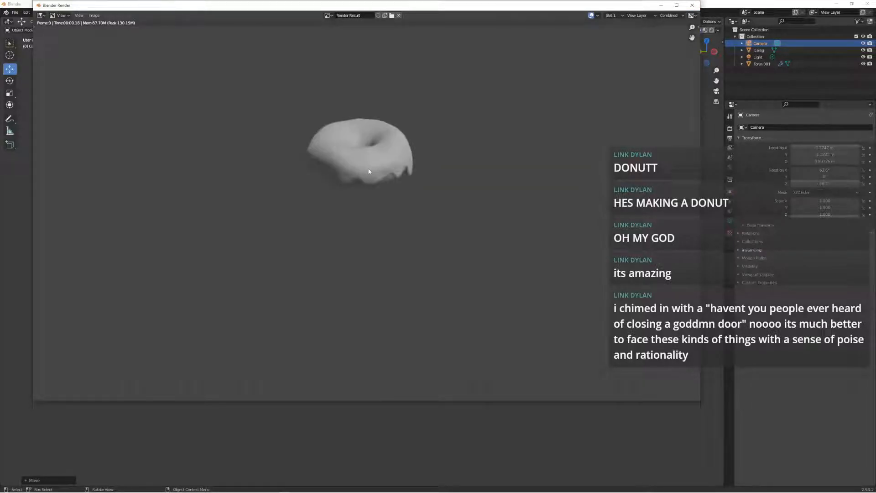
click(690, 6)
Lengthen the camera's focal length until its frame passes the donut, test-render, and undo the last two camera height changes
middle_drag(356, 191, 414, 220)
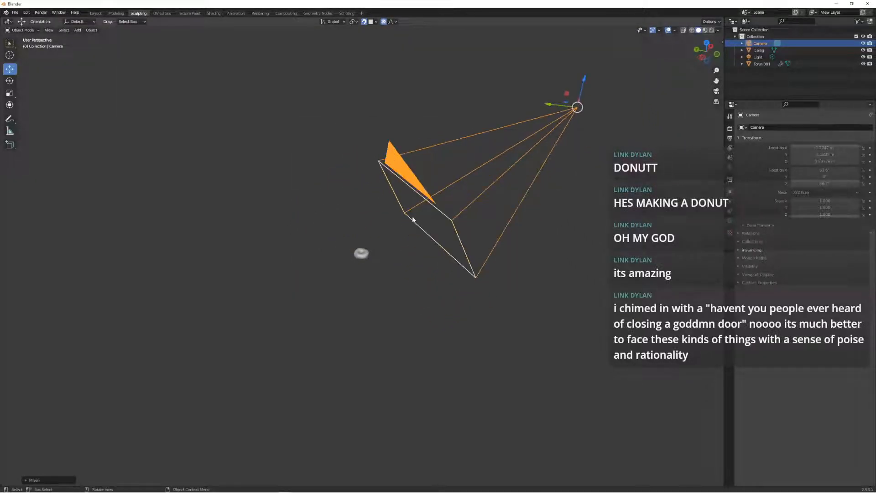
drag(423, 201, 335, 269)
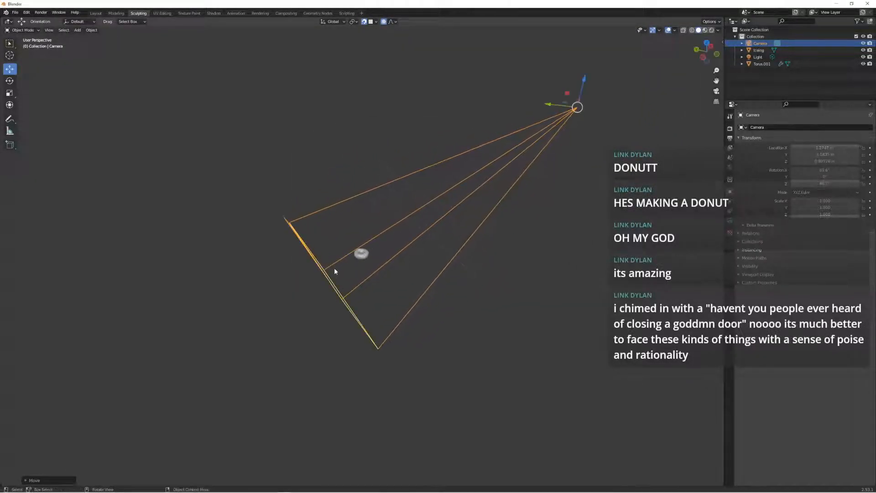
key(F12)
click(661, 67)
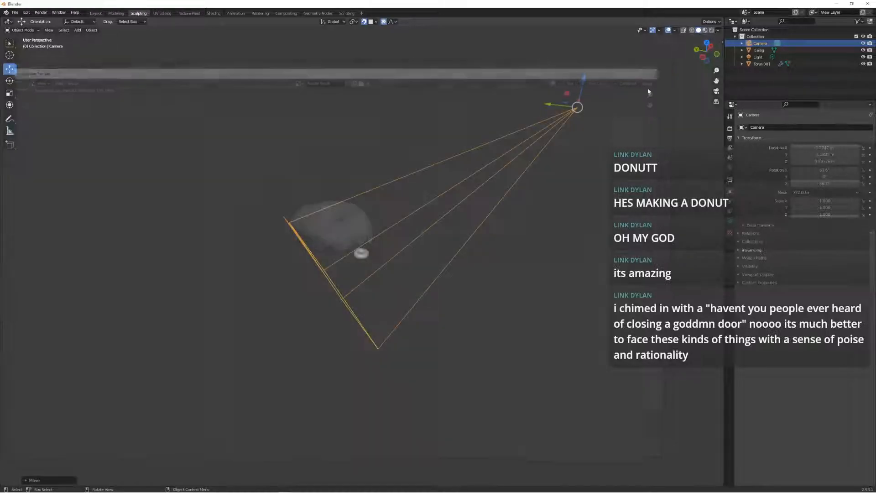
key(ctrl+z)
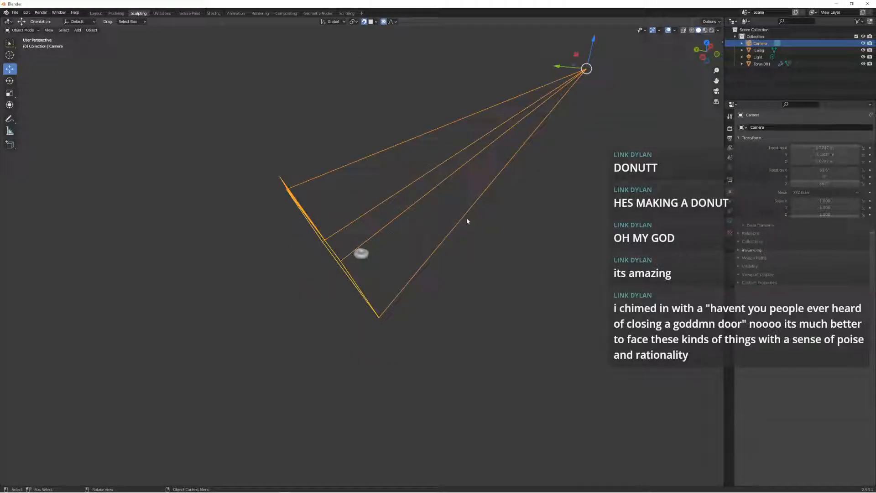
key(ctrl+z)
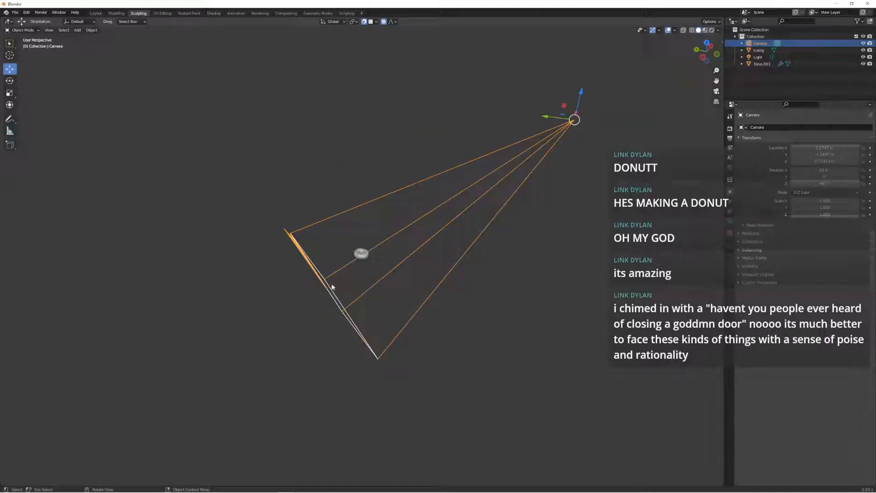
Shorten the camera's focal length by bringing its frame back in front of the donut and test-render the view
right_click(461, 257)
click(438, 151)
middle_drag(438, 150, 364, 215)
click(323, 297)
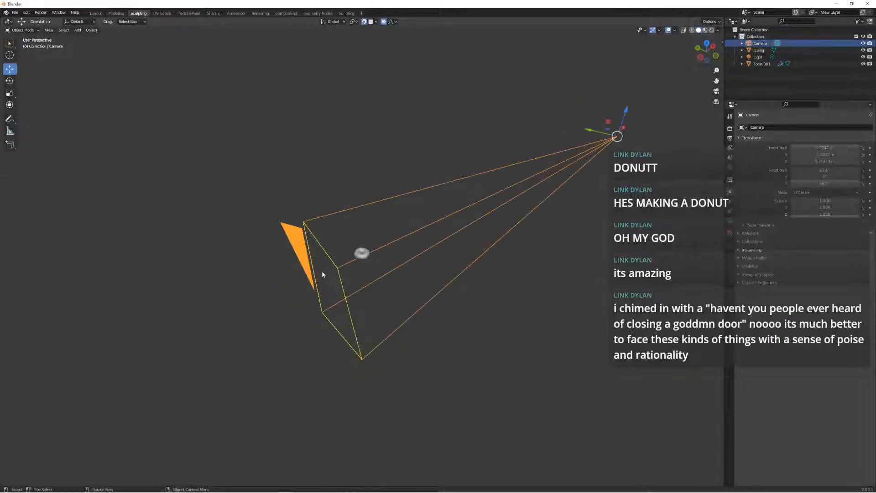
key(g)
click(452, 224)
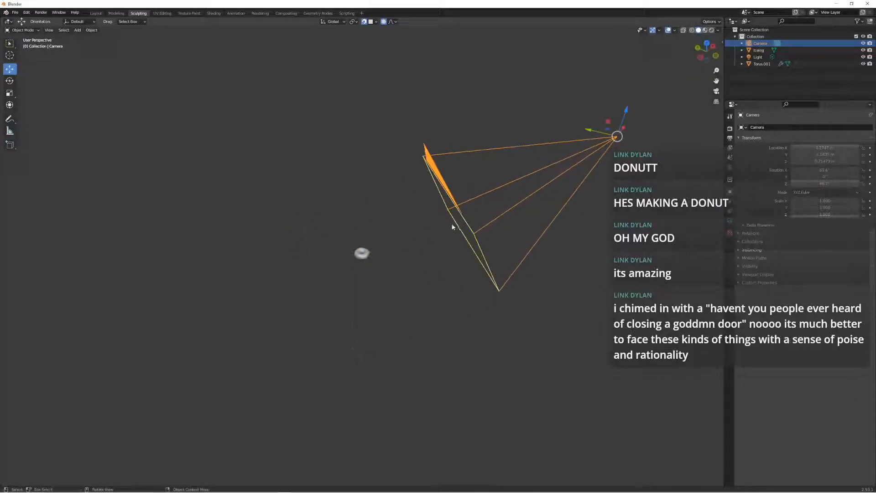
key(F12)
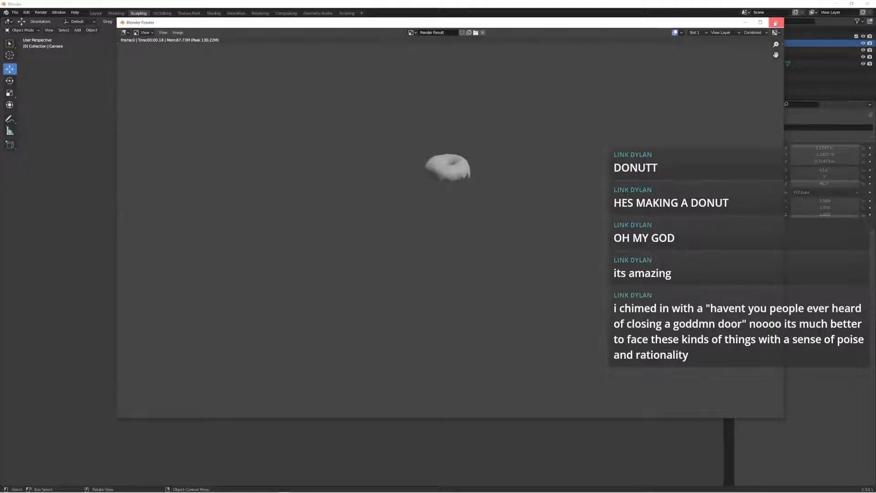
key(Escape)
click(434, 327)
middle_drag(454, 220, 276, 205)
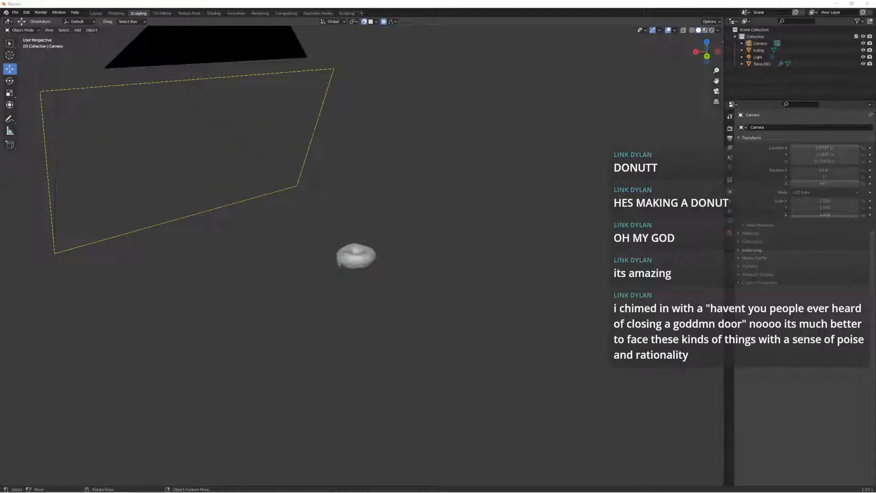
key(super)
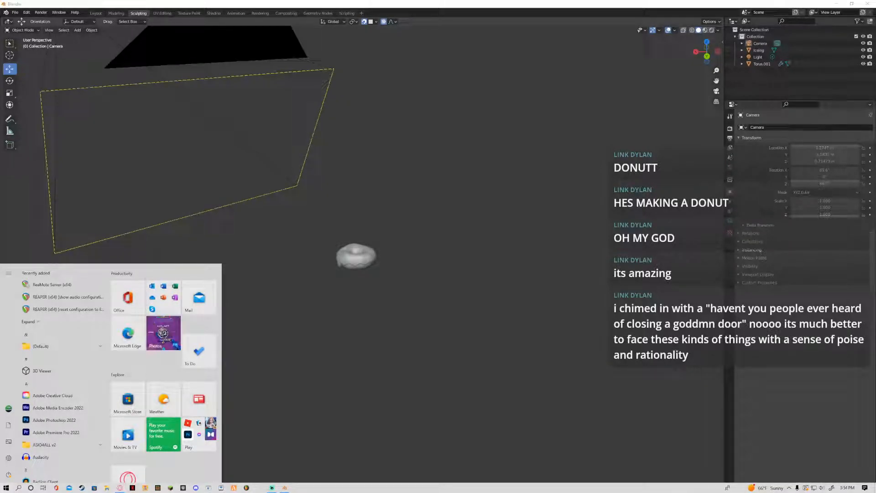
key(super)
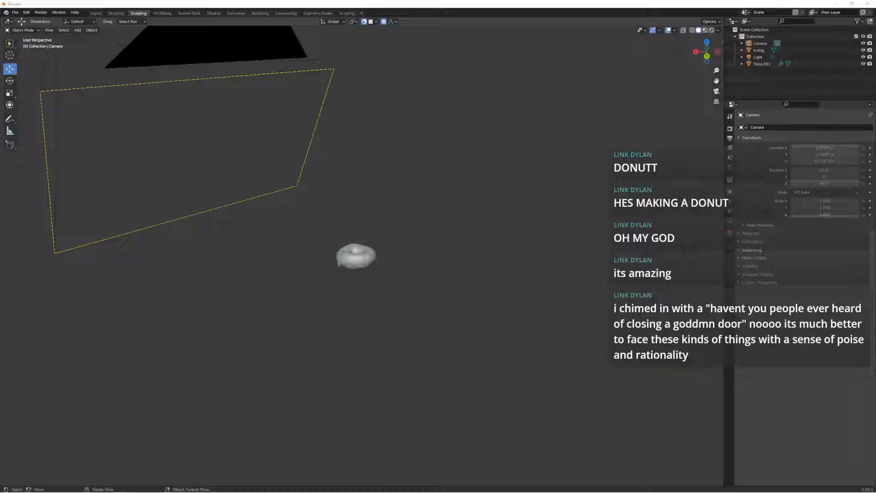
scroll(49, 313, down, 2)
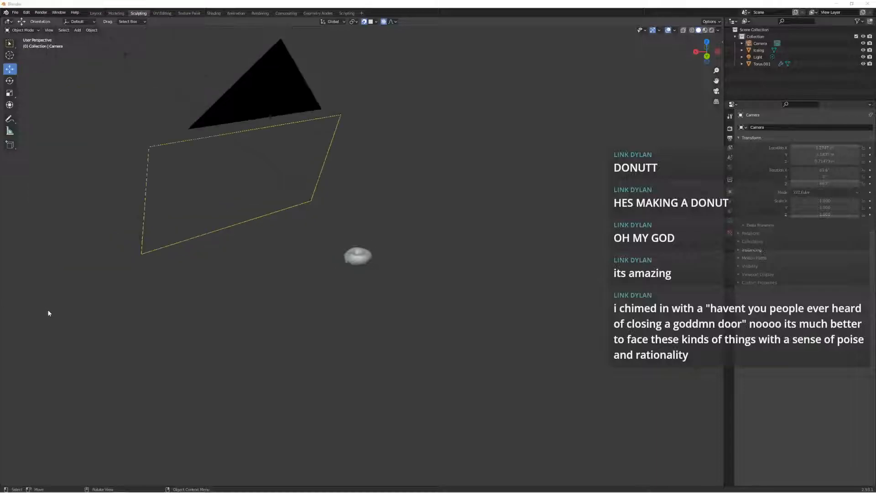
Select the camera, slide it along the Y axis toward the donut, and test-render the view
click(143, 77)
middle_drag(146, 79, 235, 111)
middle_drag(111, 161, 120, 208)
drag(106, 231, 147, 205)
scroll(130, 195, down, 3)
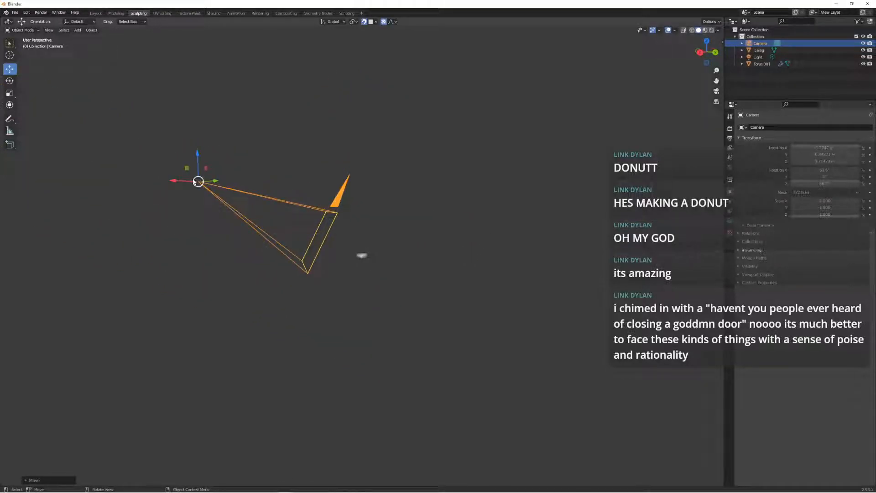
drag(213, 183, 301, 221)
key(F12)
click(662, 21)
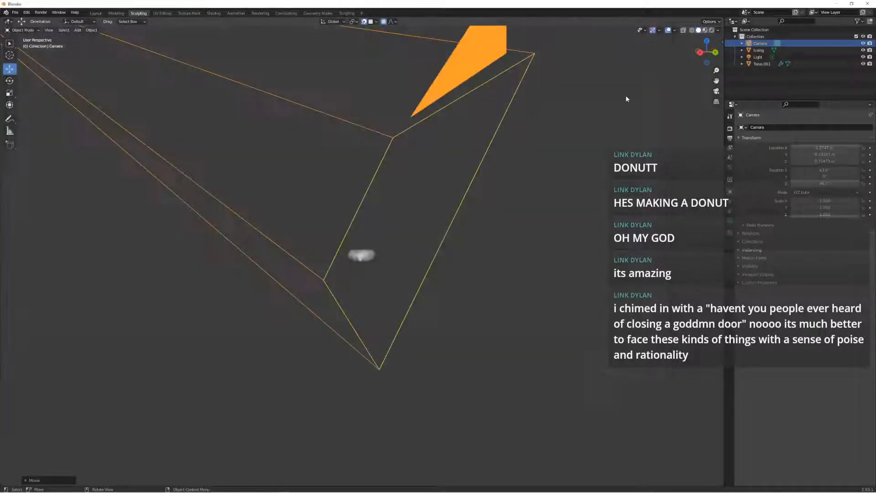
Lower the camera closer to the donut's level, test-render, and slide it back along the Y axis
scroll(589, 123, down, 3)
drag(170, 108, 160, 165)
key(F12)
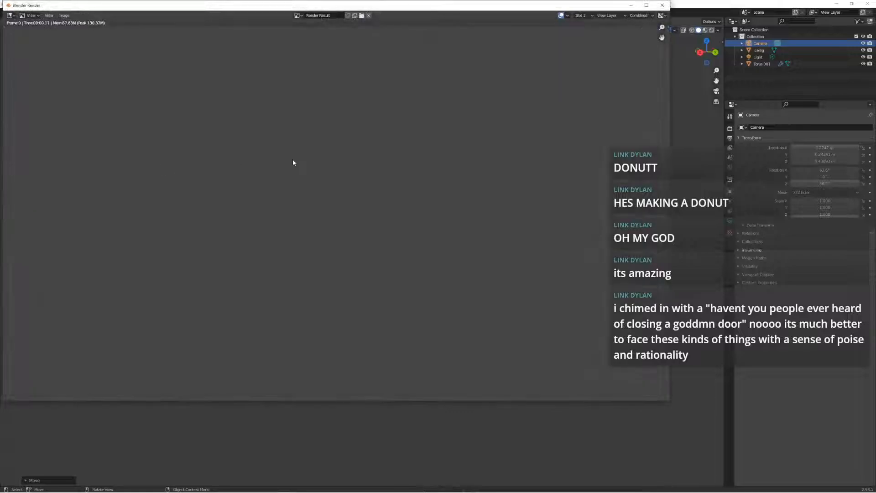
click(657, 7)
middle_drag(549, 88, 491, 84)
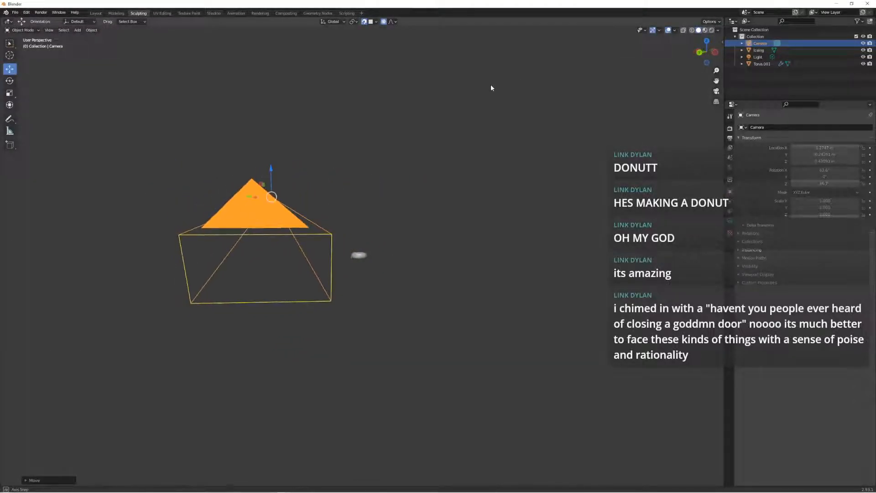
drag(223, 182, 319, 177)
Move the camera closer to the donut along the X axis, shift it along the Y axis, and test-render the framing
middle_drag(319, 178, 220, 204)
scroll(220, 204, down, 4)
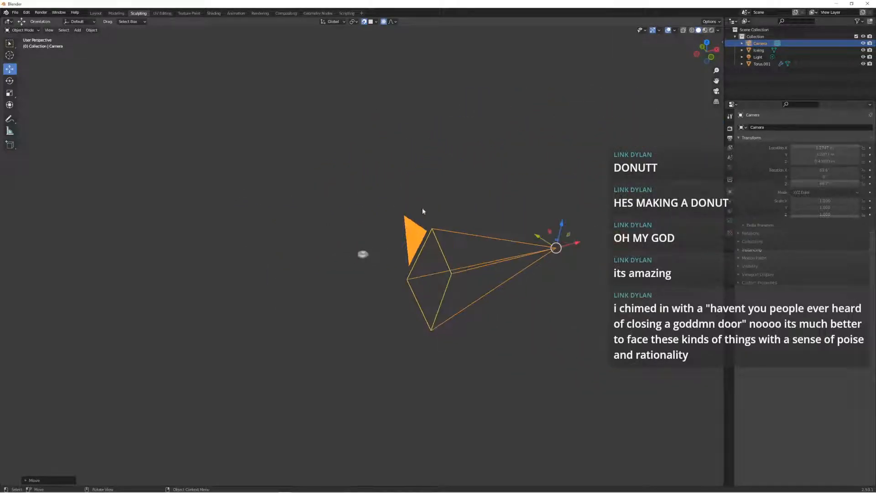
drag(576, 246, 520, 256)
middle_drag(523, 255, 638, 250)
scroll(638, 249, up, 3)
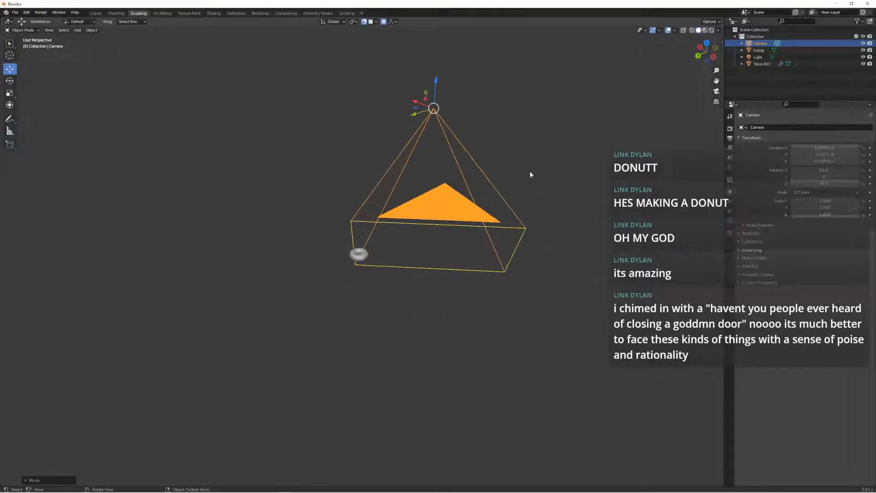
drag(418, 120, 386, 57)
key(F12)
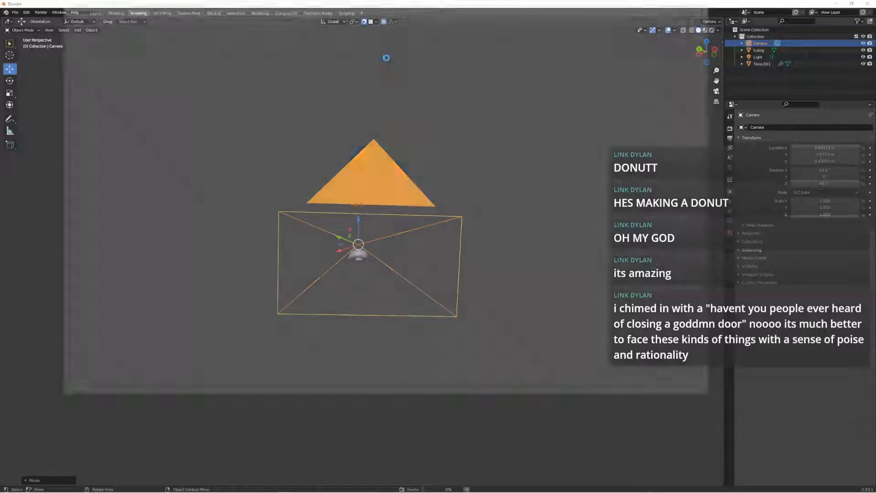
Dismiss the test render and move the camera freely a little closer to the donut
click(712, 5)
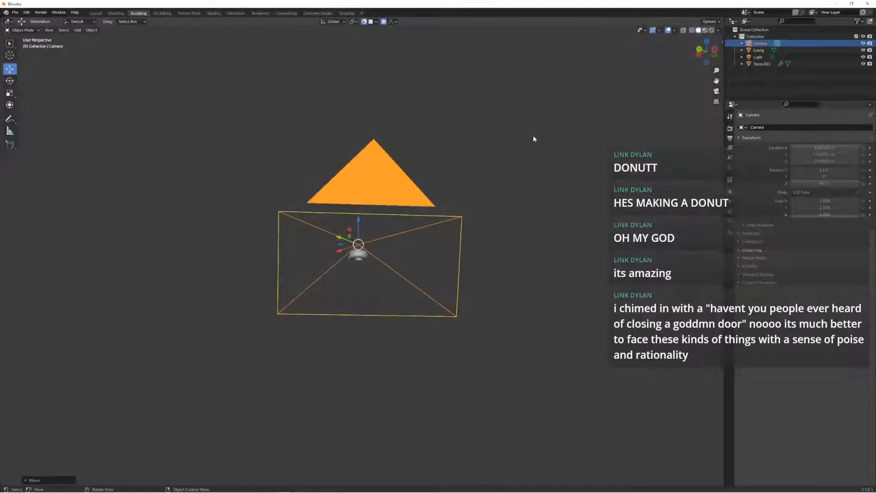
middle_drag(533, 135, 611, 180)
middle_drag(431, 204, 510, 212)
scroll(509, 212, up, 1)
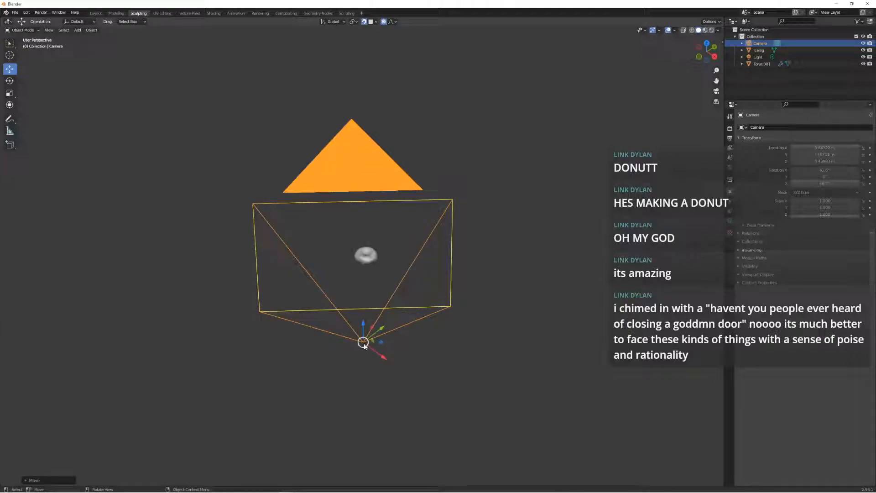
drag(363, 342, 372, 300)
Slide the camera along the X axis and test-render the donut's framing
middle_drag(372, 301, 547, 245)
scroll(547, 245, up, 3)
scroll(404, 238, up, 3)
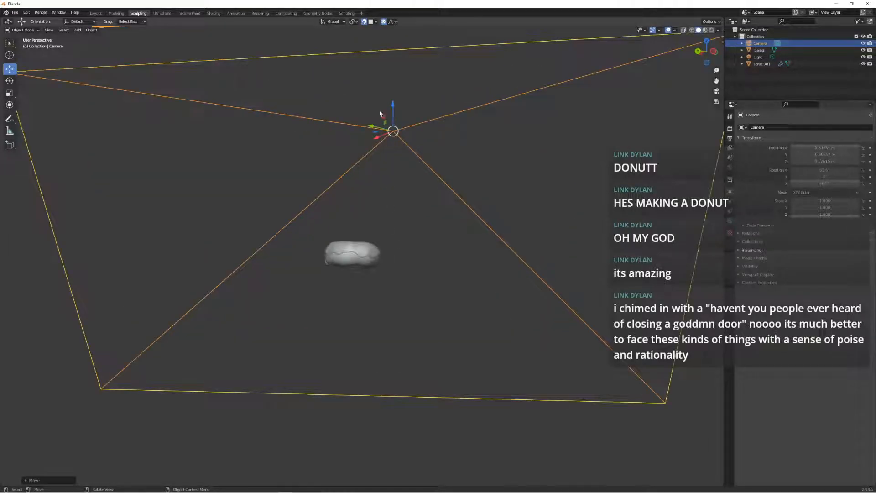
drag(376, 137, 351, 143)
scroll(359, 141, down, 1)
middle_drag(365, 140, 371, 137)
key(F12)
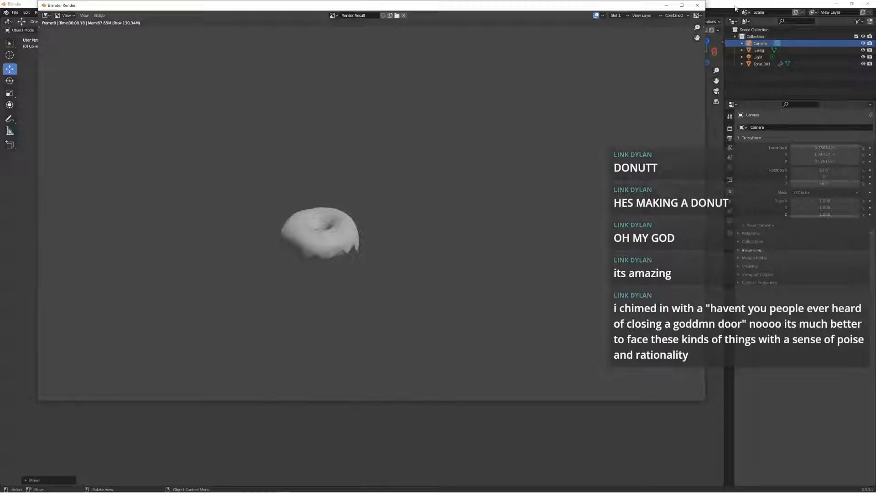
click(697, 5)
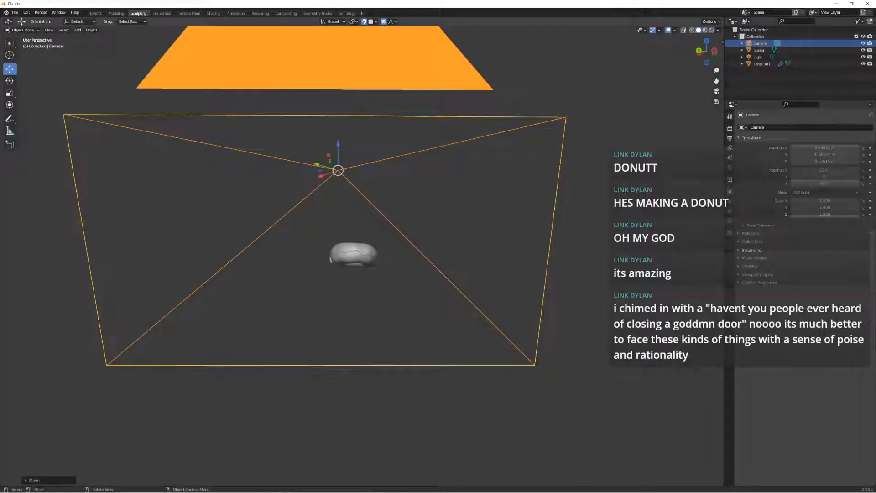
click(63, 30)
click(49, 30)
click(52, 31)
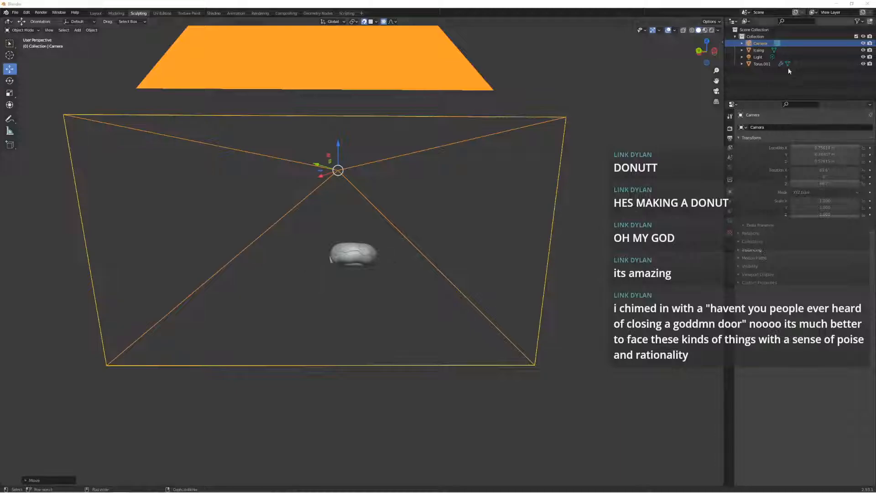
Select the scene's light and clear its location so it sits at the world origin inside the donut
click(778, 43)
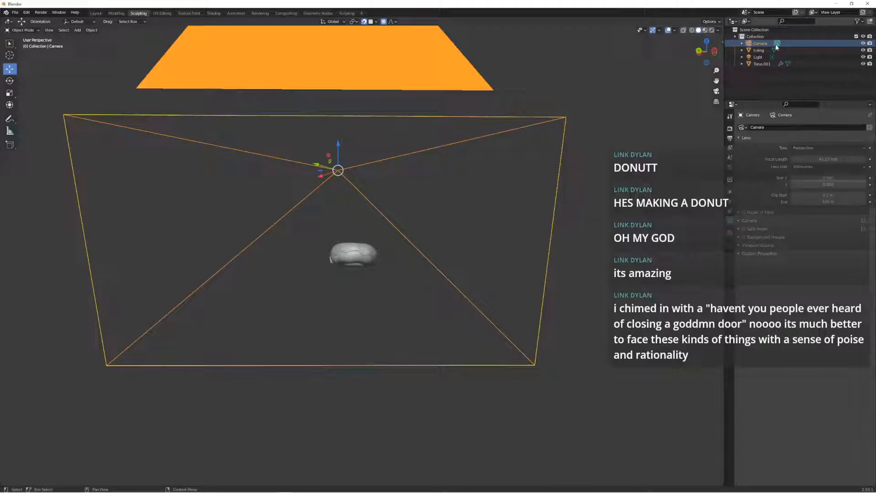
click(760, 37)
click(759, 44)
click(758, 57)
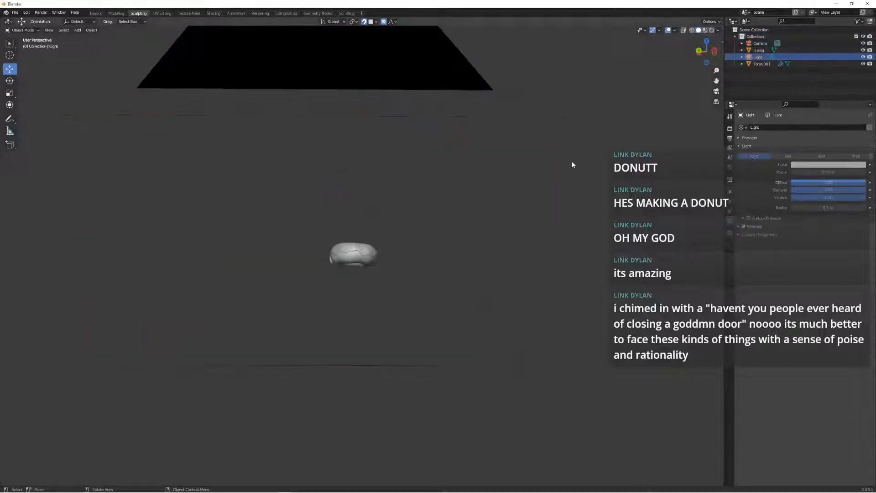
key(KP_Decimal)
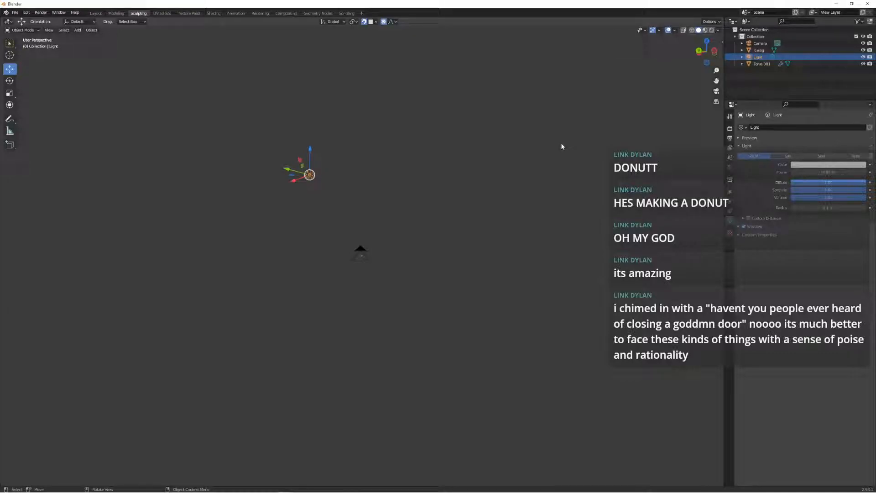
scroll(561, 144, up, 8)
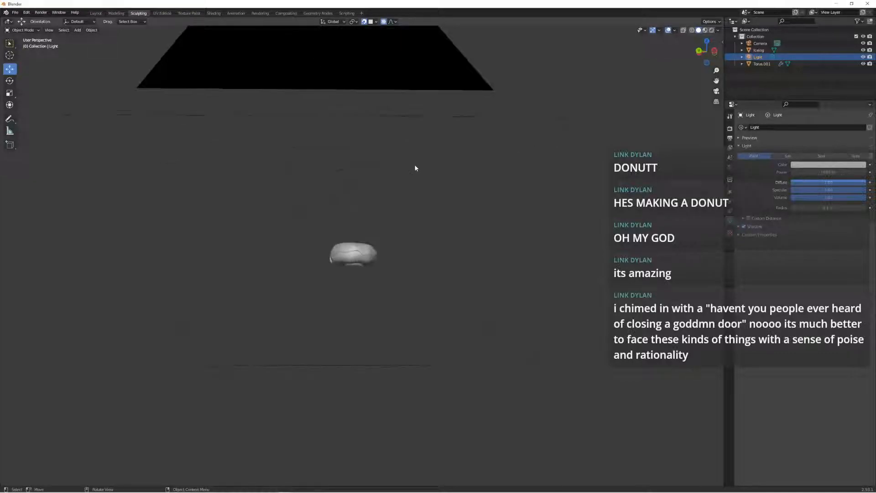
scroll(414, 167, up, 12)
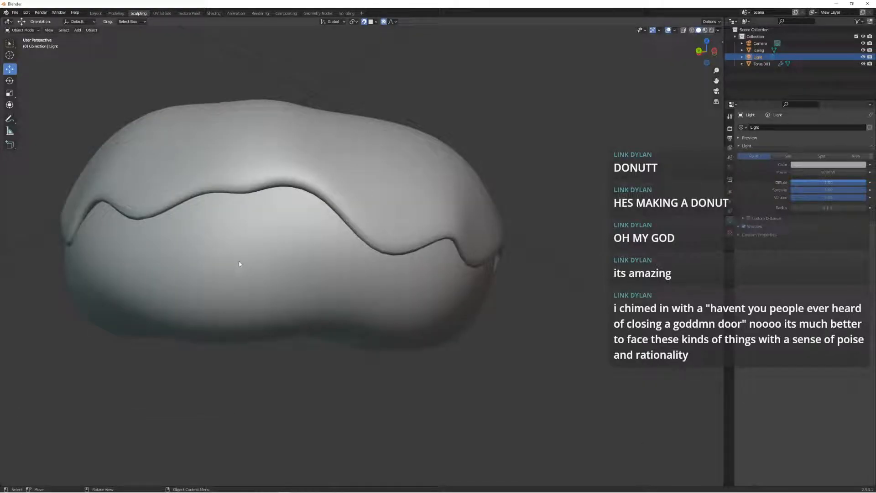
scroll(265, 246, up, 2)
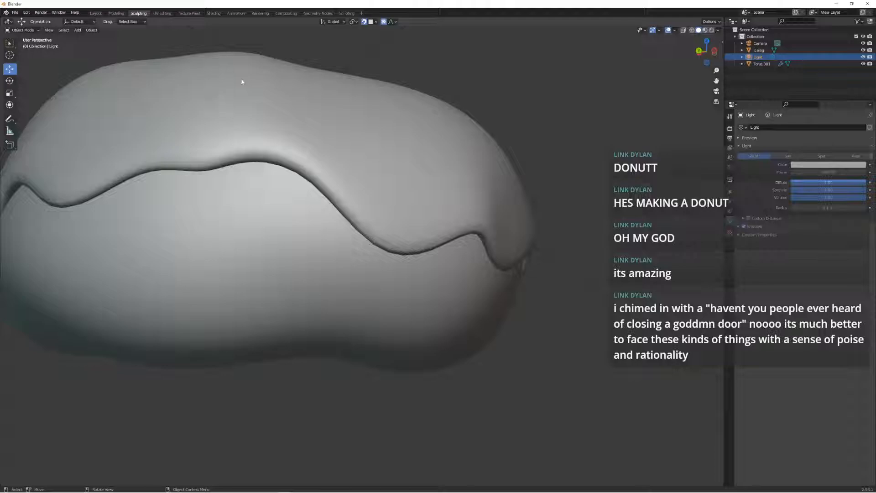
scroll(274, 216, down, 5)
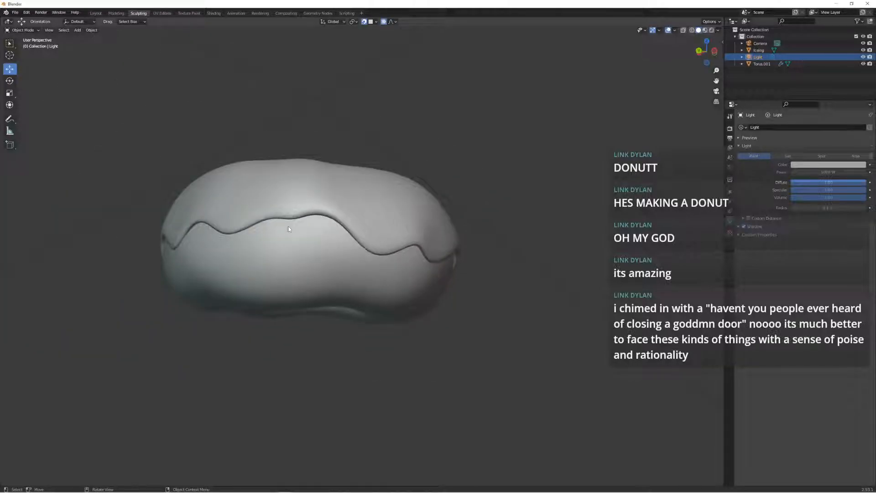
key(alt+g)
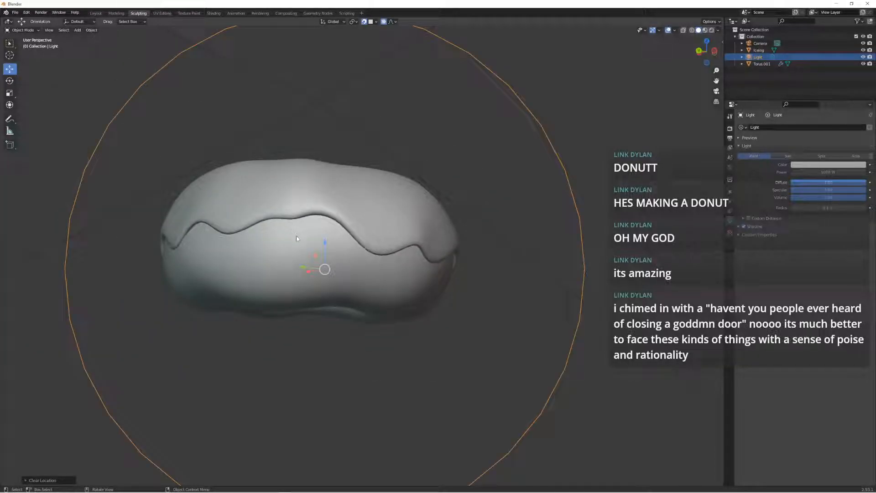
Raise the light along the Z axis until it hangs above the donut
middle_drag(297, 236, 316, 293)
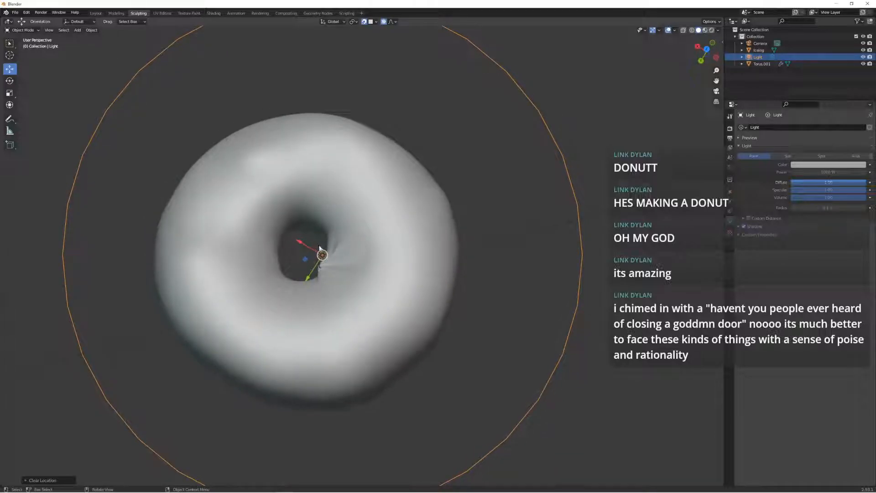
mouse_move(319, 248)
middle_down()
mouse_move(322, 227)
mouse_move(317, 243)
middle_up()
key(g)
key(z)
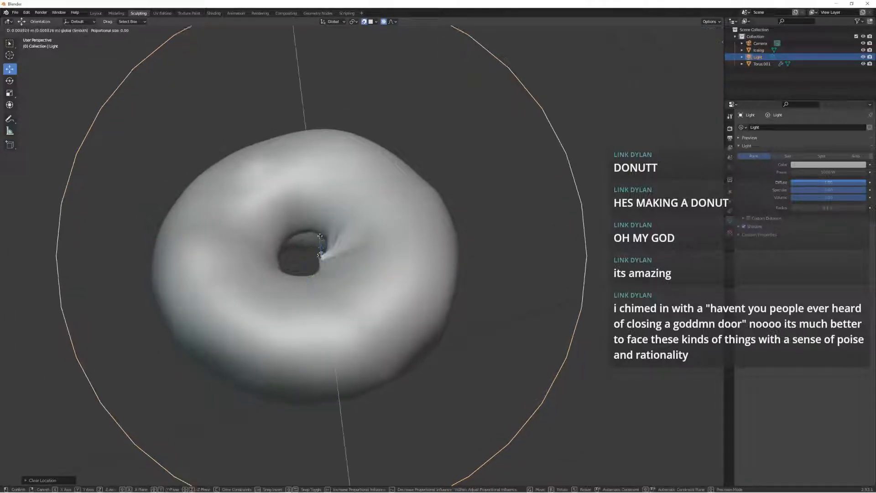
drag(320, 236, 318, 149)
middle_drag(318, 154, 237, 163)
scroll(297, 176, down, 8)
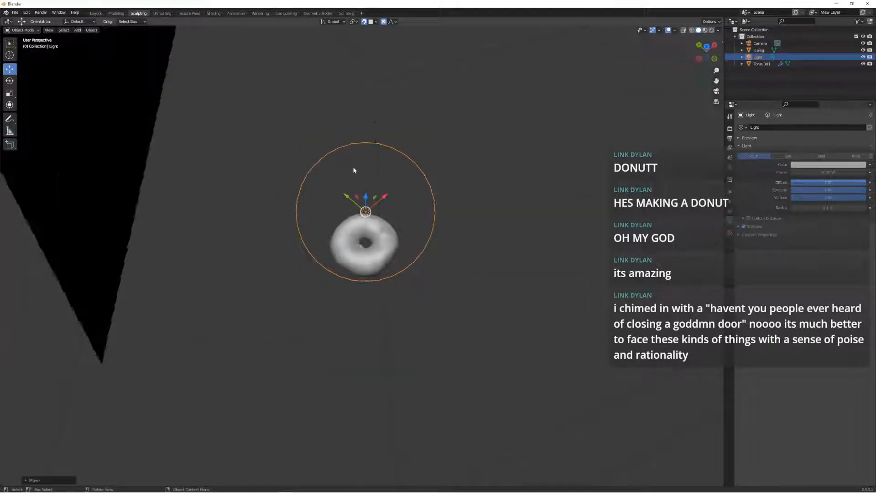
Move the light freely out to one side of the donut
middle_drag(353, 169, 406, 130)
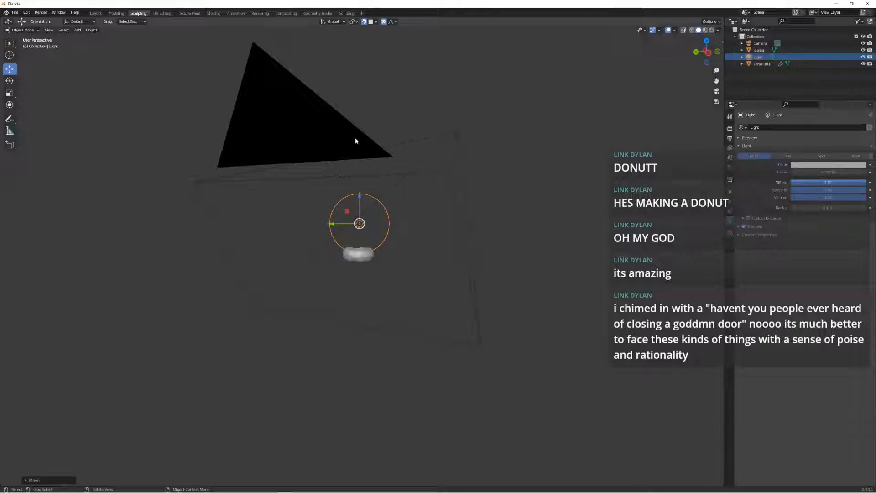
middle_drag(356, 138, 377, 142)
scroll(370, 156, up, 3)
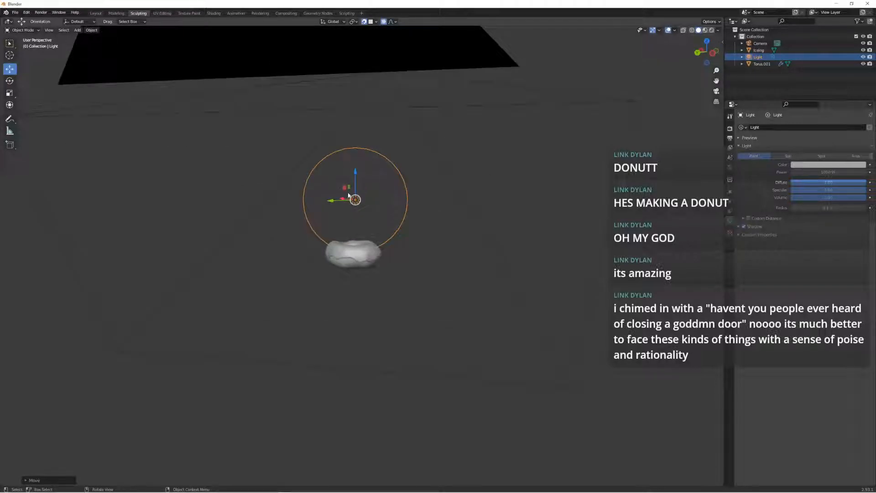
middle_drag(347, 196, 301, 239)
drag(382, 217, 432, 191)
key(g)
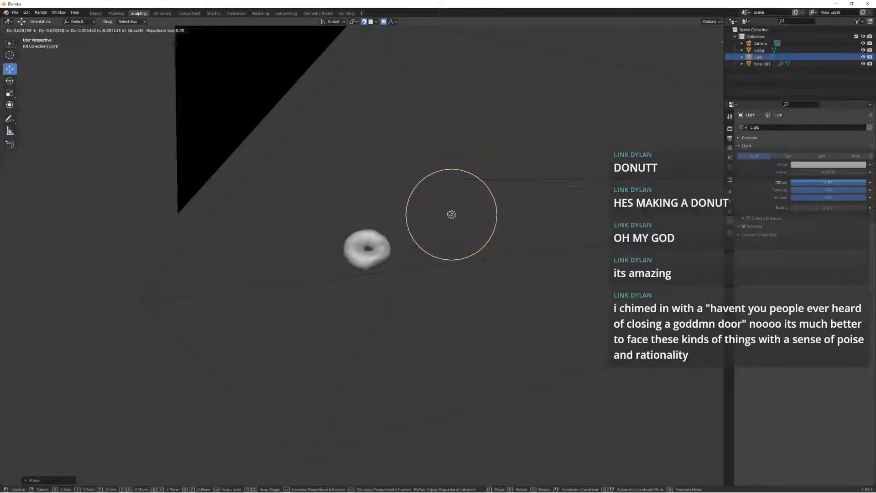
click(584, 214)
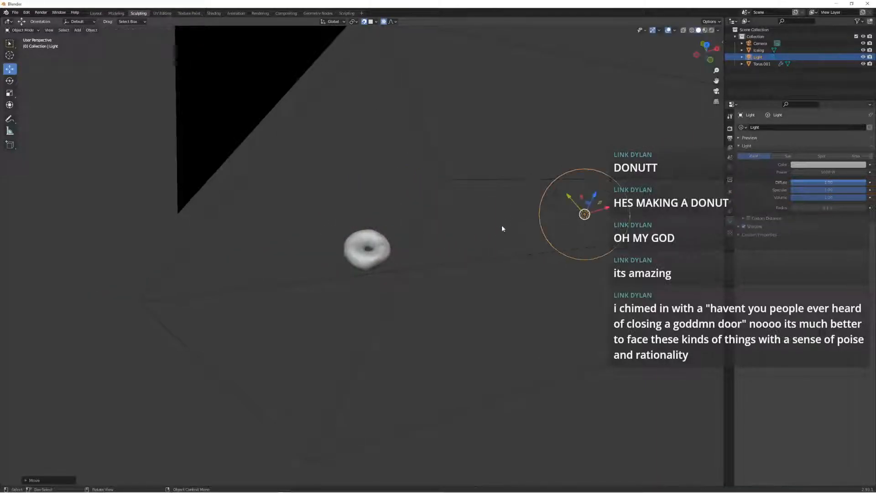
Bring the light back over the donut when seen from the camera's side
middle_drag(503, 227, 260, 195)
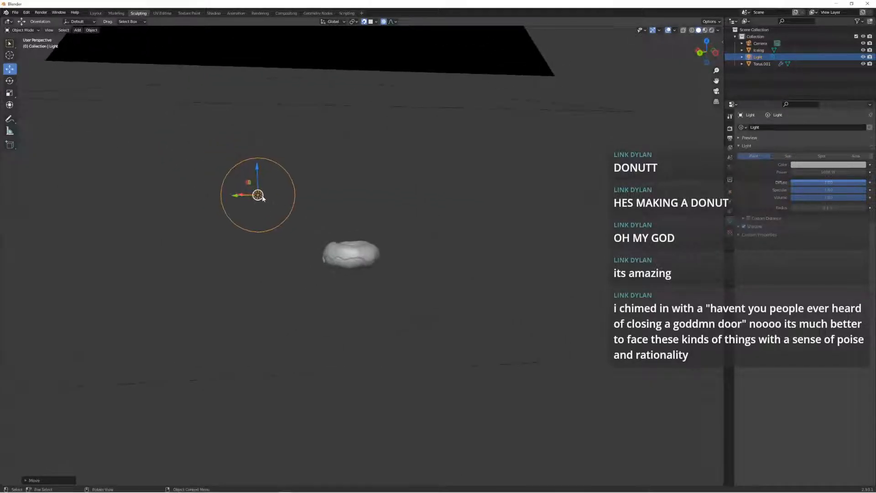
key(g)
click(331, 197)
middle_drag(330, 197, 265, 196)
Clear the selection, test-render the donut with the repositioned light, and inspect the icing up close
click(266, 135)
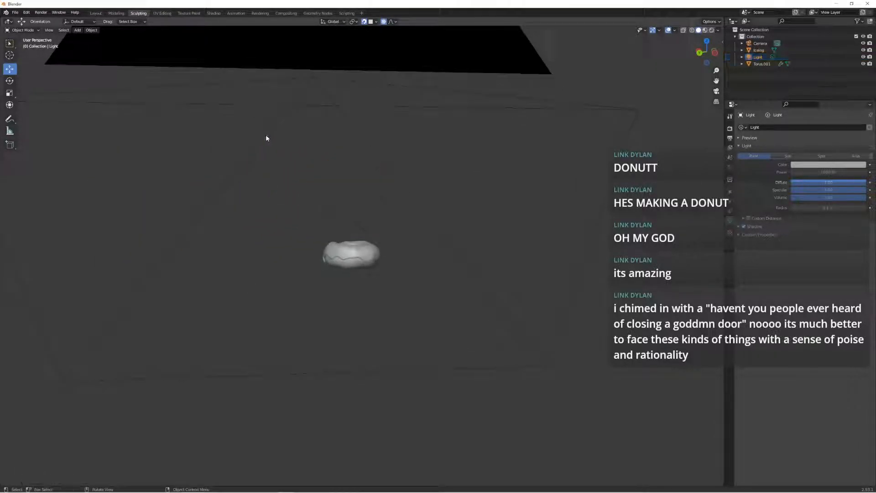
click(265, 135)
key(KP_Decimal)
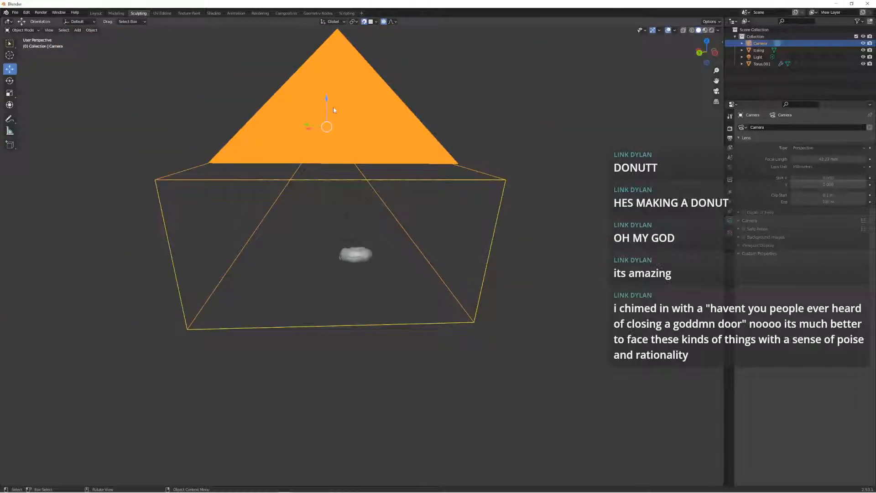
click(207, 122)
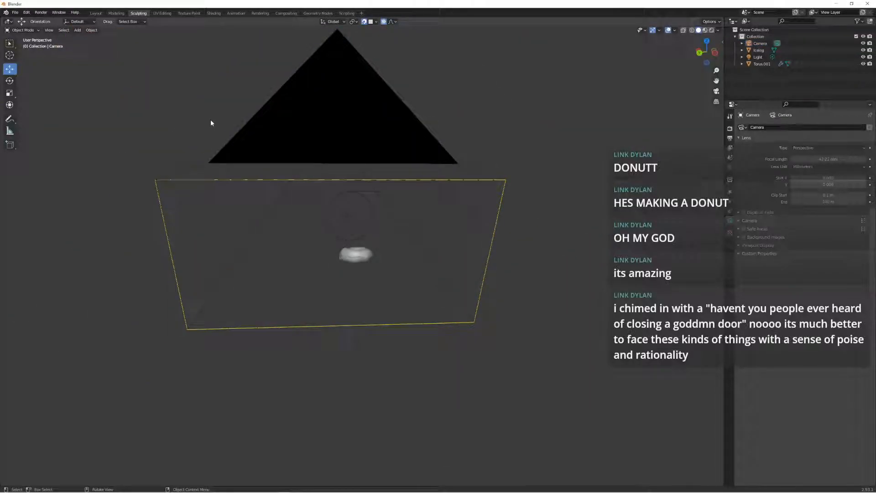
key(F12)
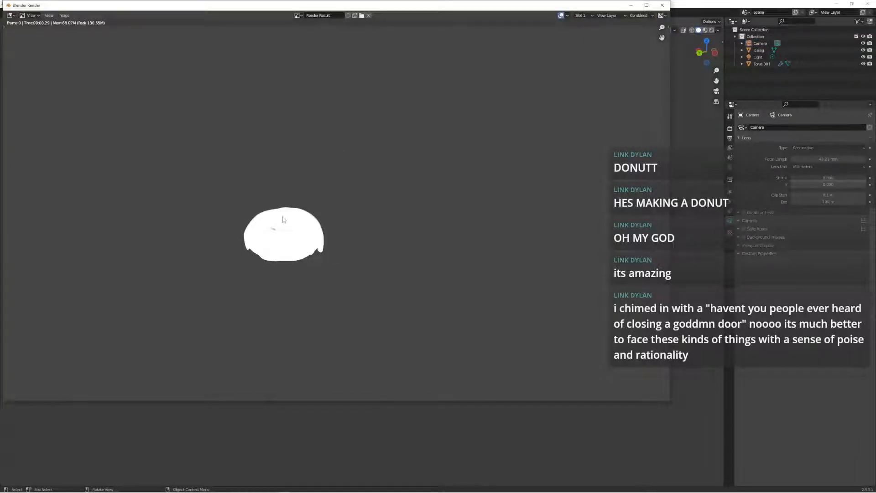
scroll(283, 220, up, 5)
scroll(283, 221, down, 3)
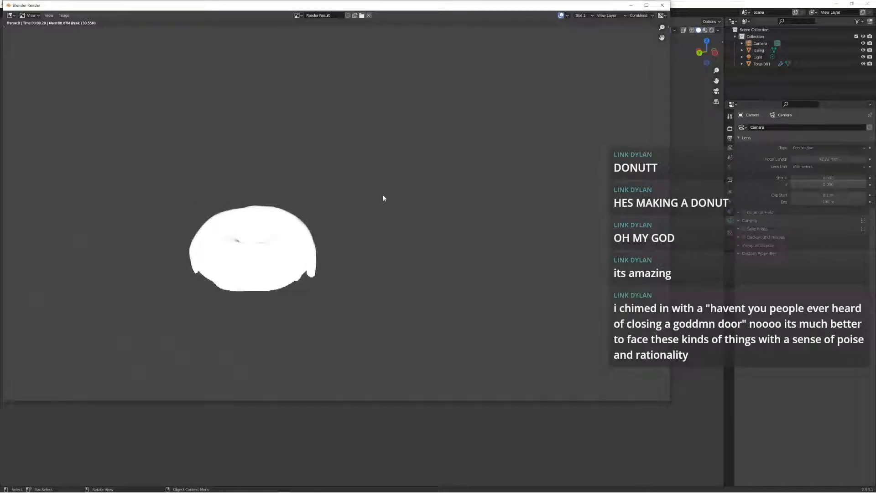
click(662, 6)
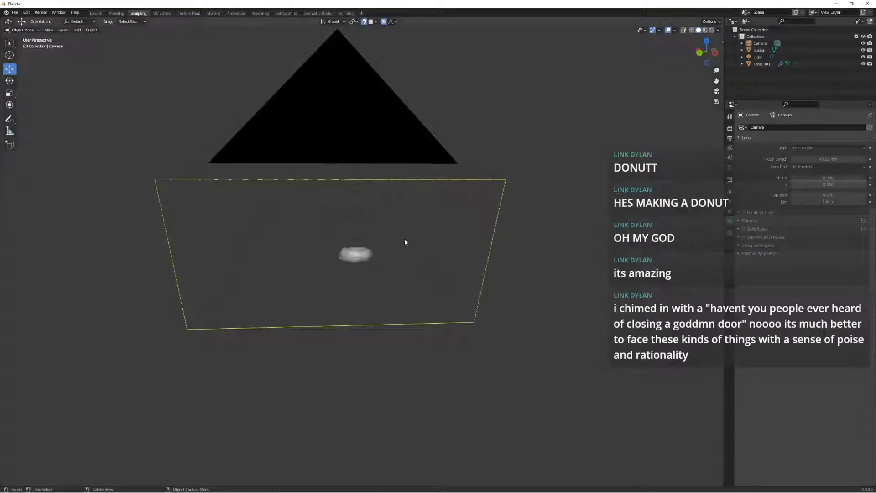
Select the light, reduce its power strongly, and test-render the donut to check the exposure
click(349, 216)
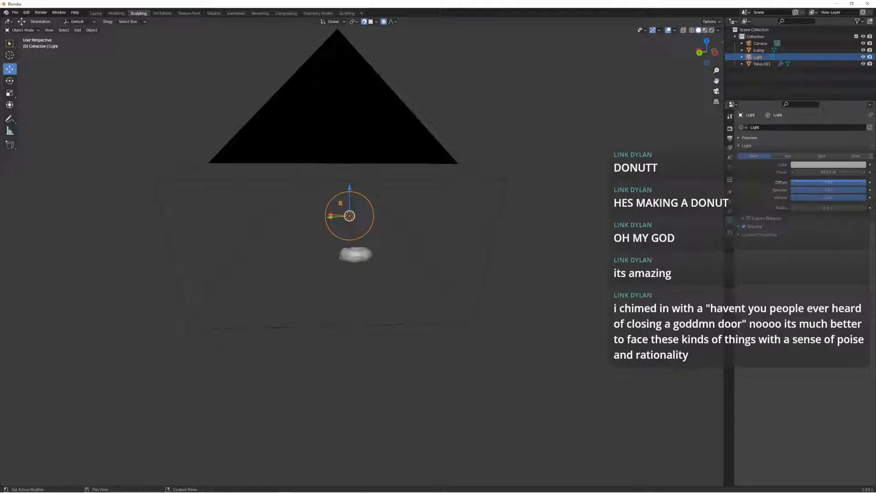
drag(832, 173, 812, 172)
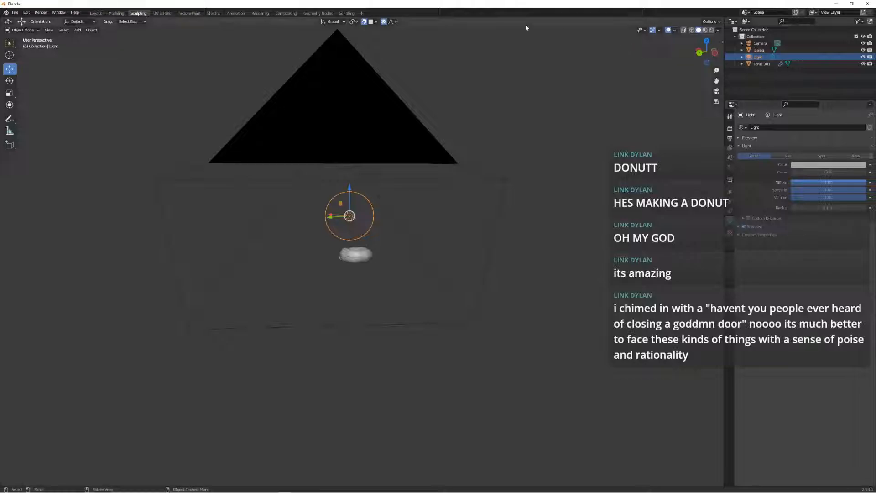
key(F12)
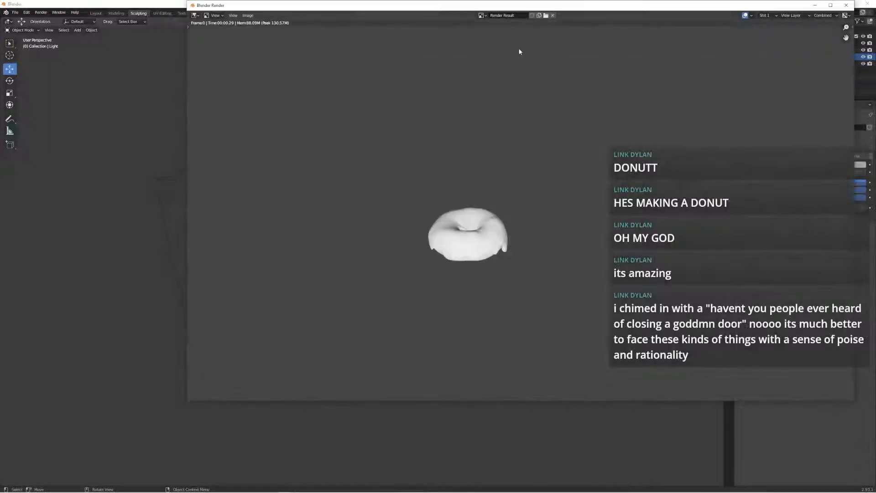
scroll(475, 232, up, 6)
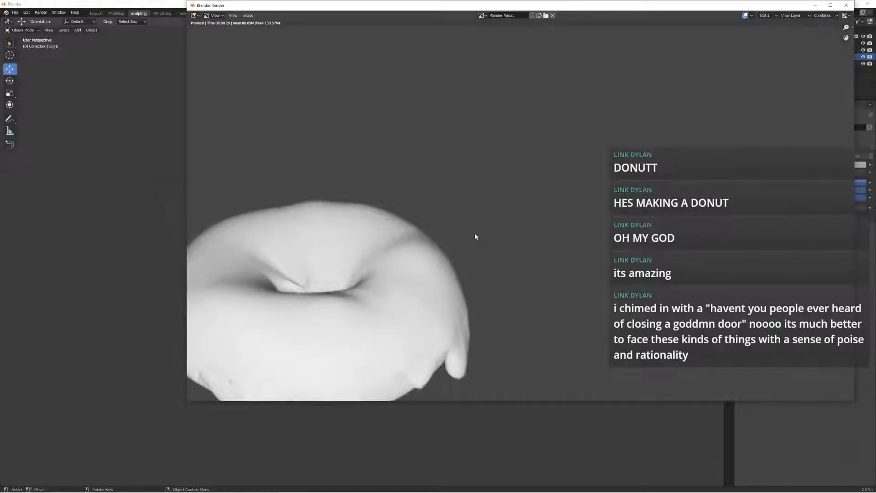
key(Escape)
Lower the light's power further and test-render the donut again
scroll(429, 201, up, 5)
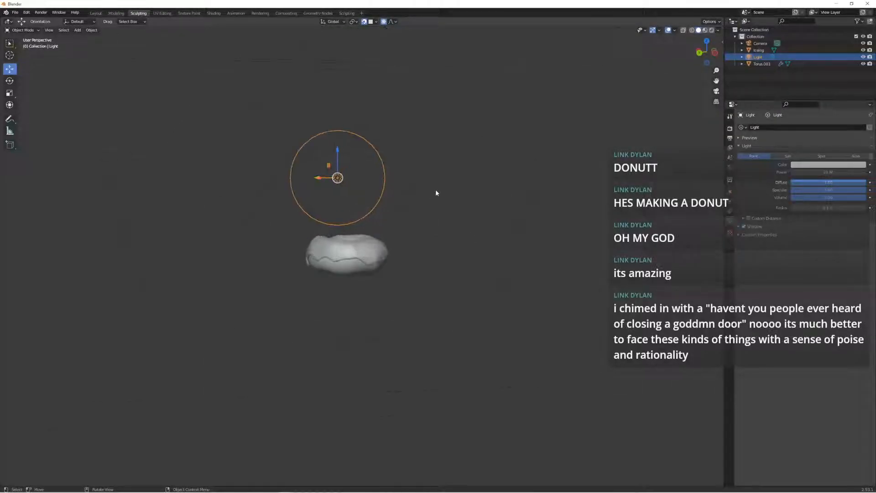
middle_drag(516, 177, 578, 191)
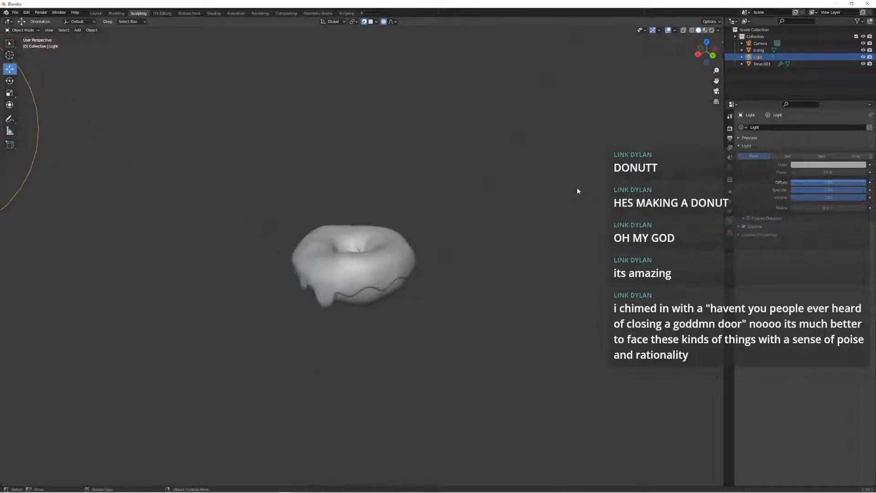
click(844, 173)
key(Return)
key(F12)
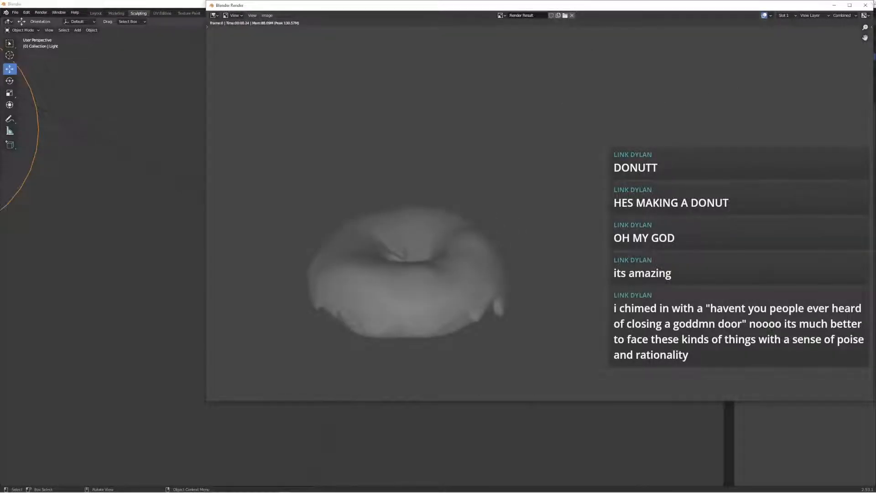
Raise the light's power and test-render the donut again
click(865, 5)
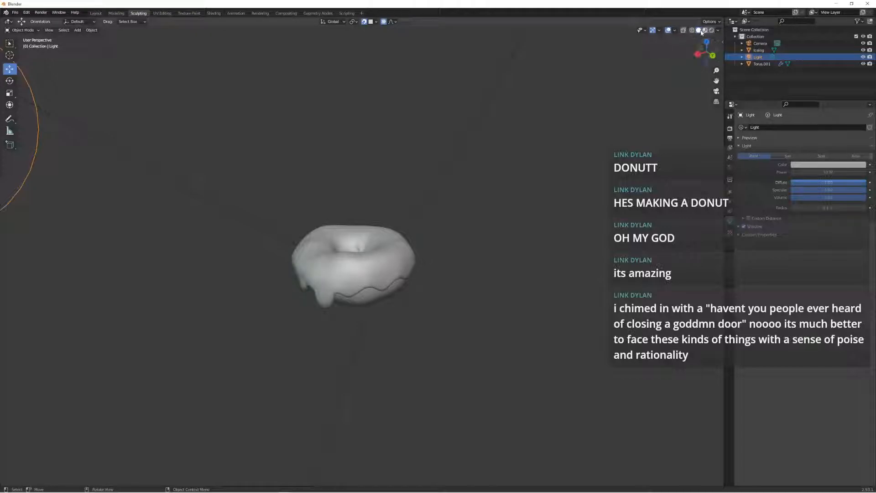
key(F12)
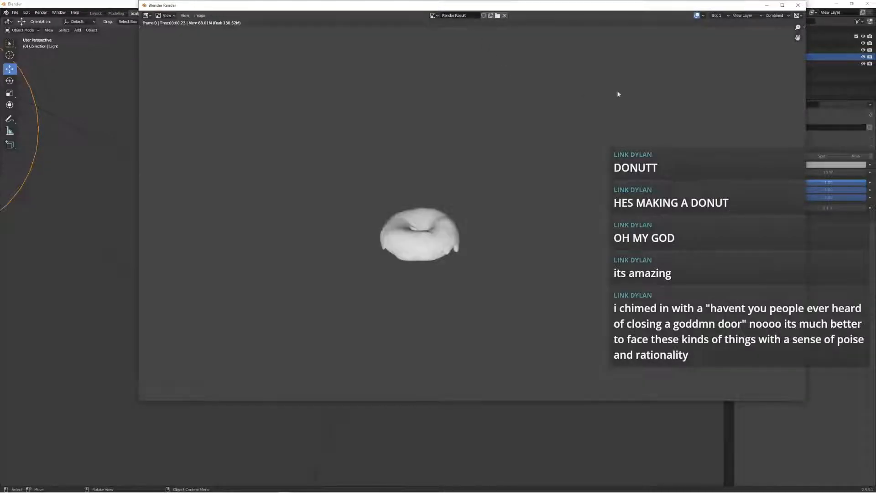
click(797, 5)
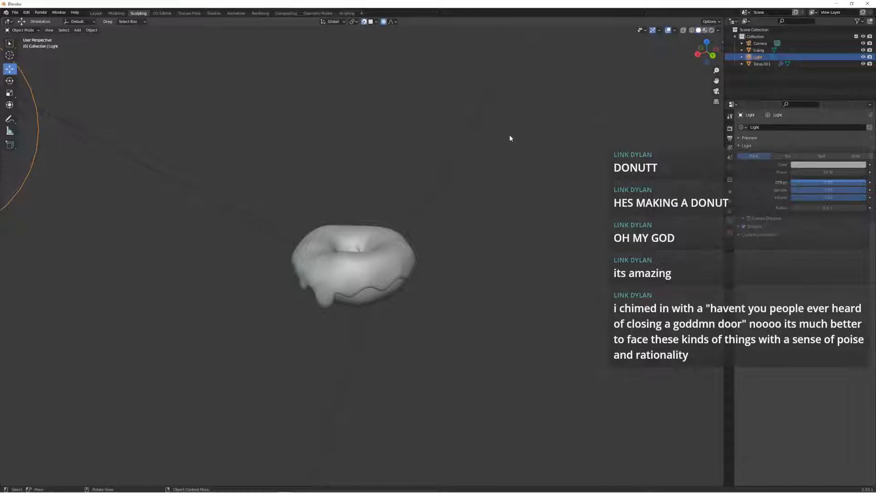
Switch the viewport to rendered shading and view the lit donut together with the light
middle_drag(509, 135, 462, 132)
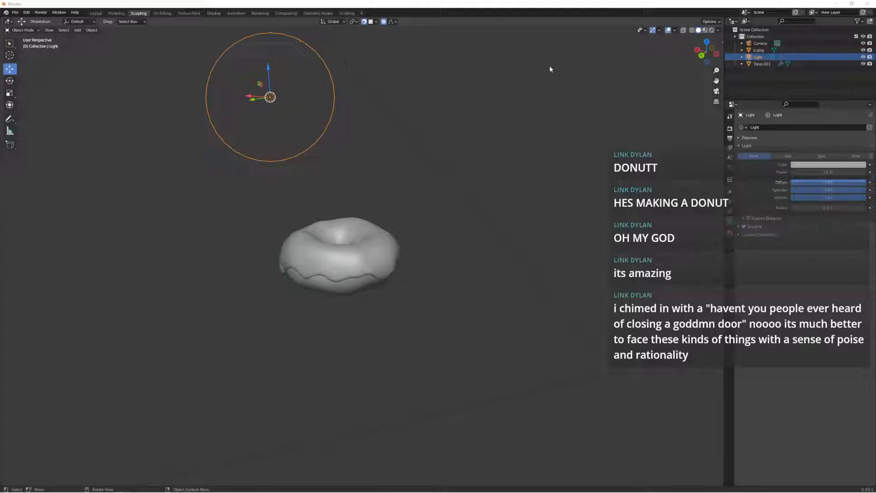
click(711, 30)
mouse_move(529, 148)
middle_down()
mouse_move(579, 194)
mouse_move(622, 144)
mouse_move(562, 159)
middle_up()
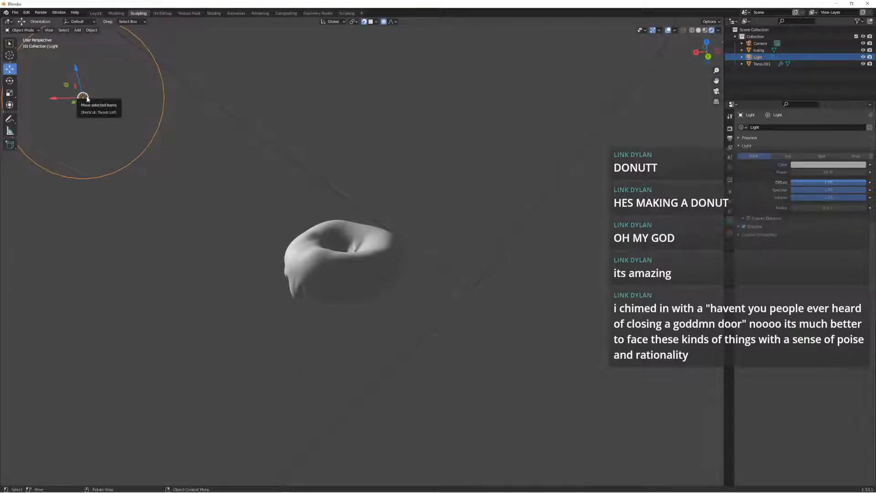
Move the light freehand toward the camera's side of the donut, checking its effect in the rendered viewport
drag(83, 97, 210, 189)
key(x)
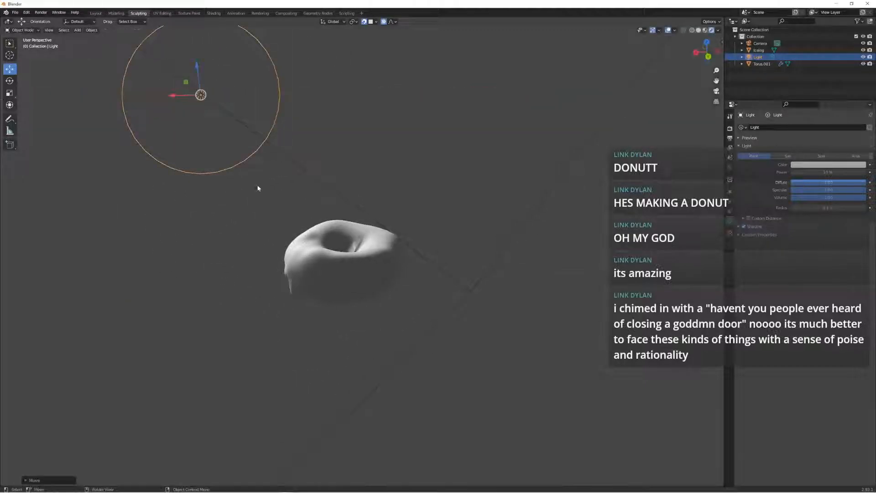
middle_drag(256, 188, 288, 177)
drag(368, 201, 329, 169)
middle_drag(353, 215, 387, 275)
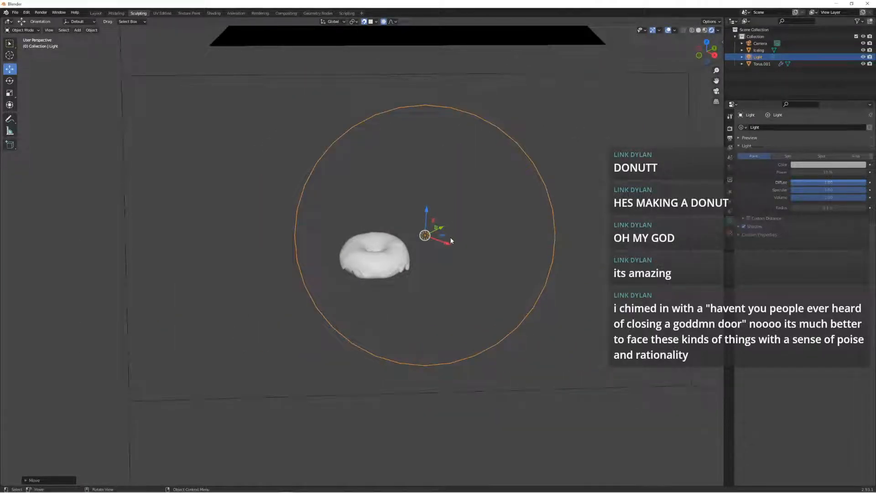
Check the light's position relative to the donut and camera, and raise it higher above the donut
middle_drag(451, 240, 460, 216)
scroll(451, 237, down, 4)
scroll(401, 234, down, 1)
scroll(409, 264, up, 2)
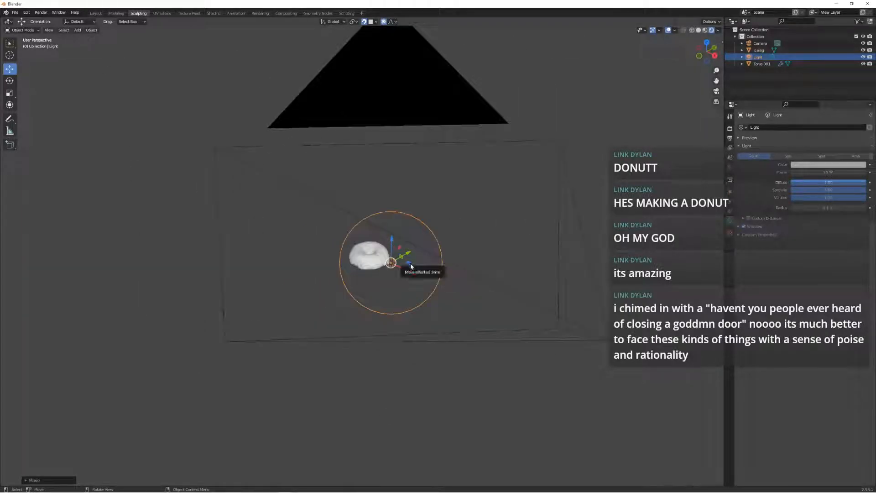
middle_drag(411, 267, 412, 137)
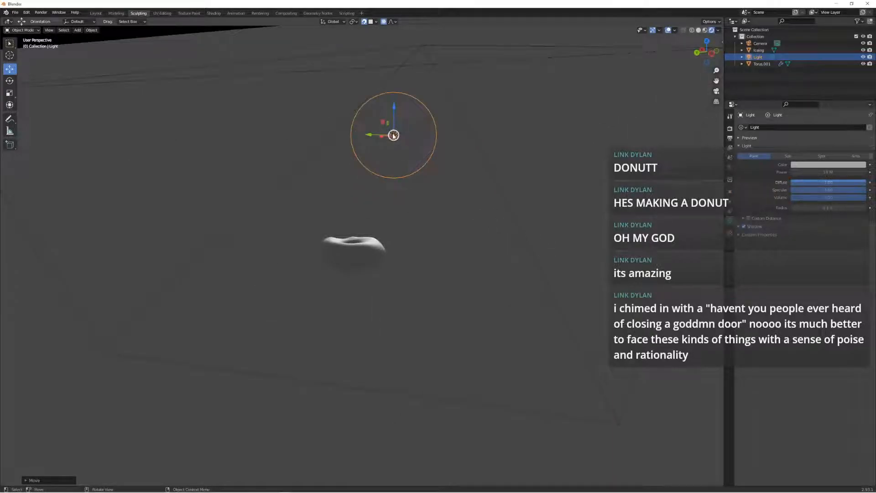
drag(393, 135, 405, 83)
Adjust the light's power to 7 W while comparing the donut's brightness in the rendered viewport
middle_drag(421, 123, 306, 137)
click(830, 173)
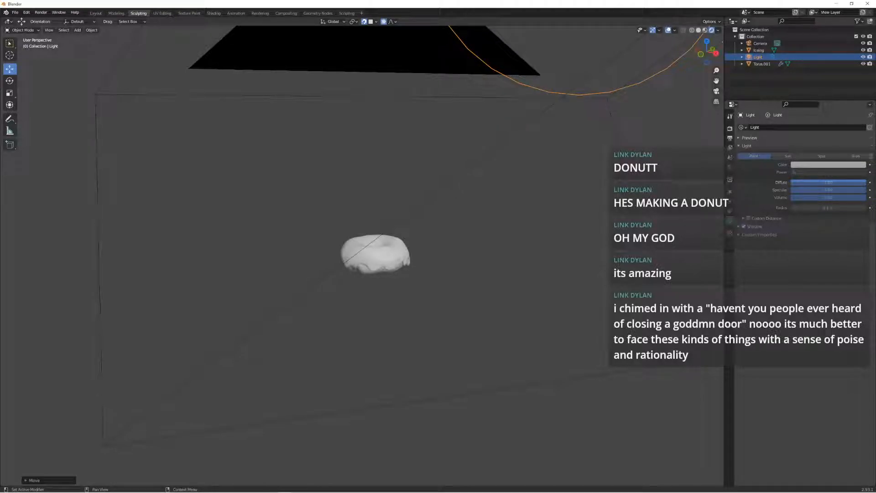
key(Return)
scroll(455, 215, down, 2)
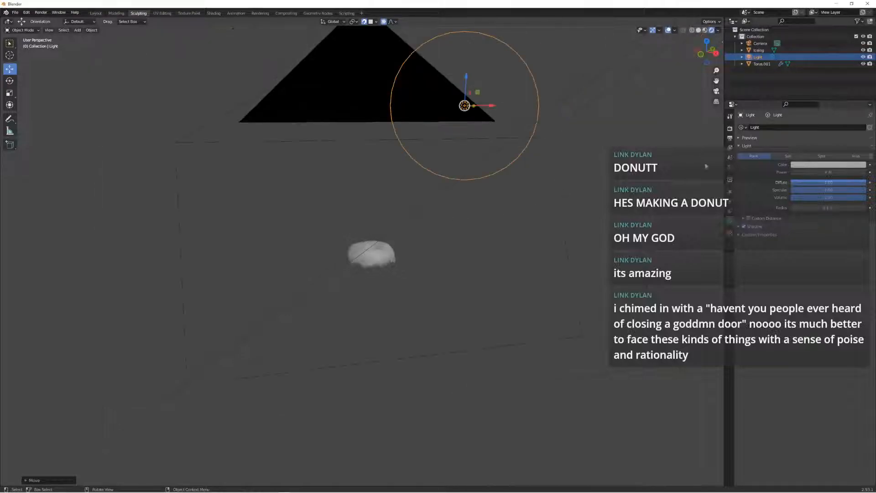
click(828, 173)
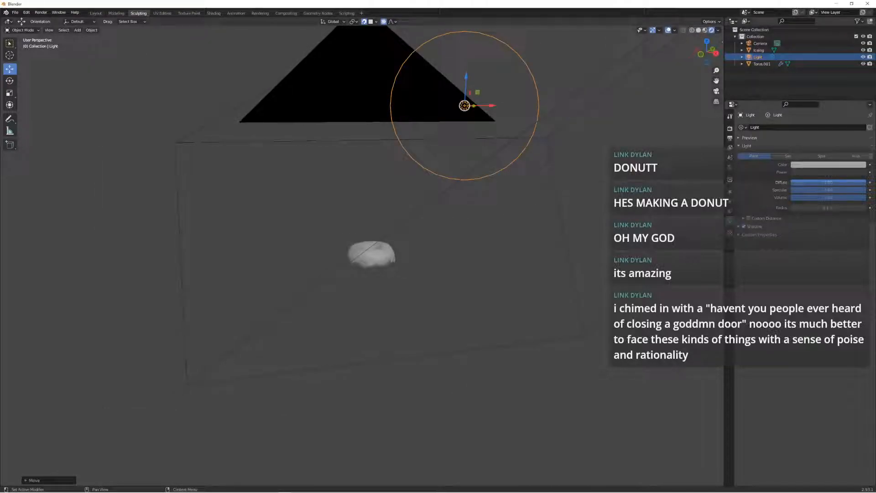
key(Return)
Clear the selection, test-render the donut with the adjusted light, and inspect the render up close and at a distance
click(92, 434)
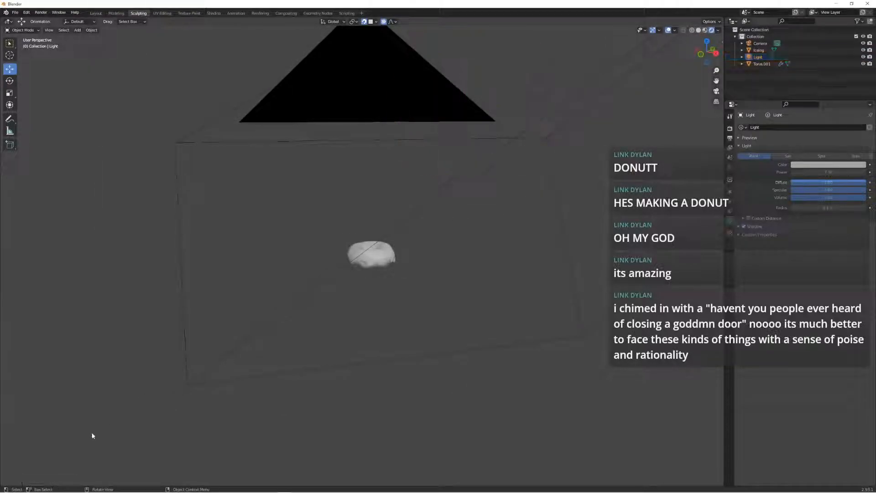
middle_drag(262, 250, 203, 216)
scroll(279, 198, up, 9)
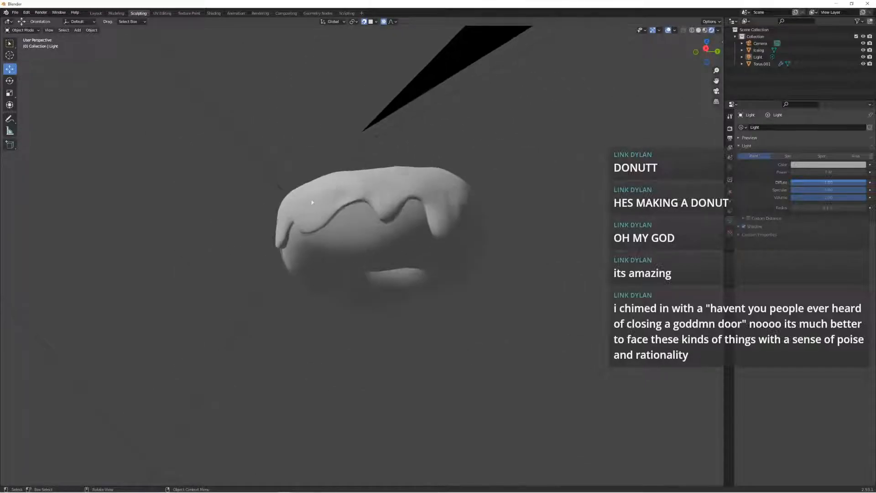
key(F12)
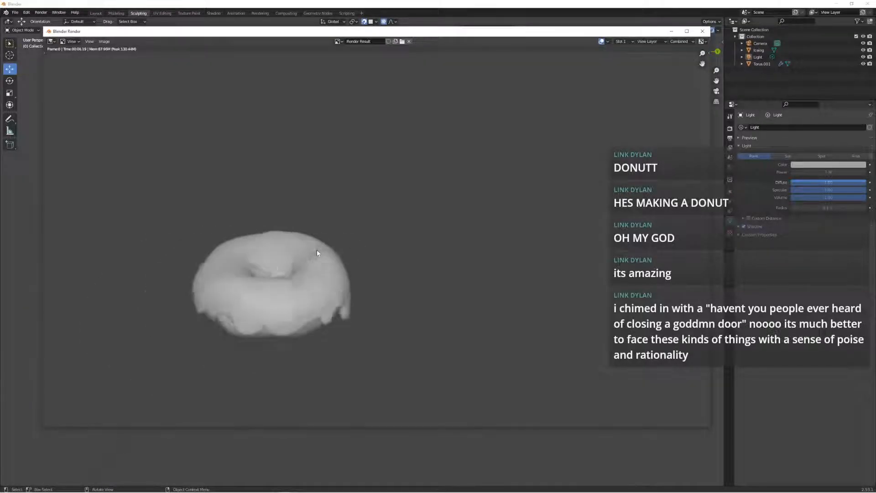
scroll(317, 251, down, 6)
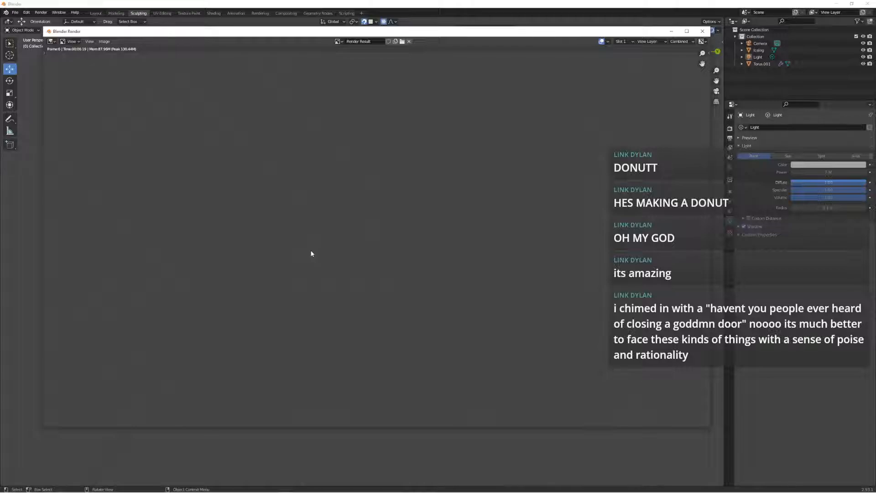
scroll(320, 240, up, 6)
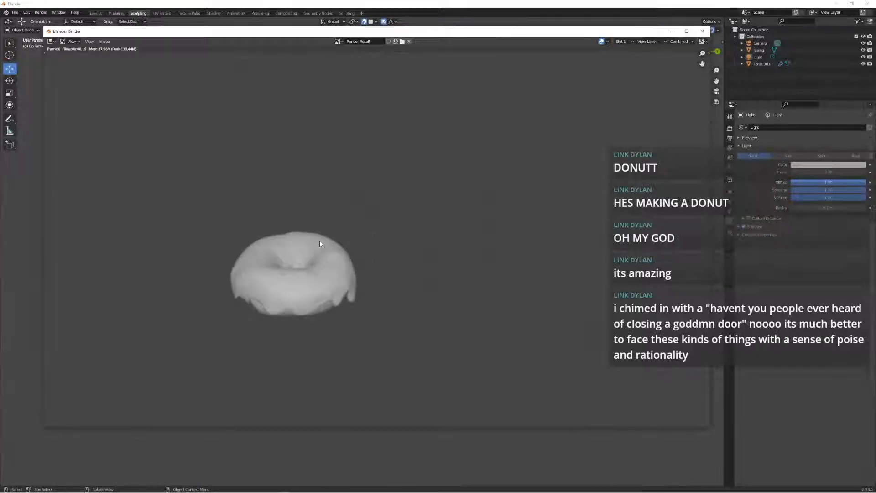
scroll(369, 223, down, 3)
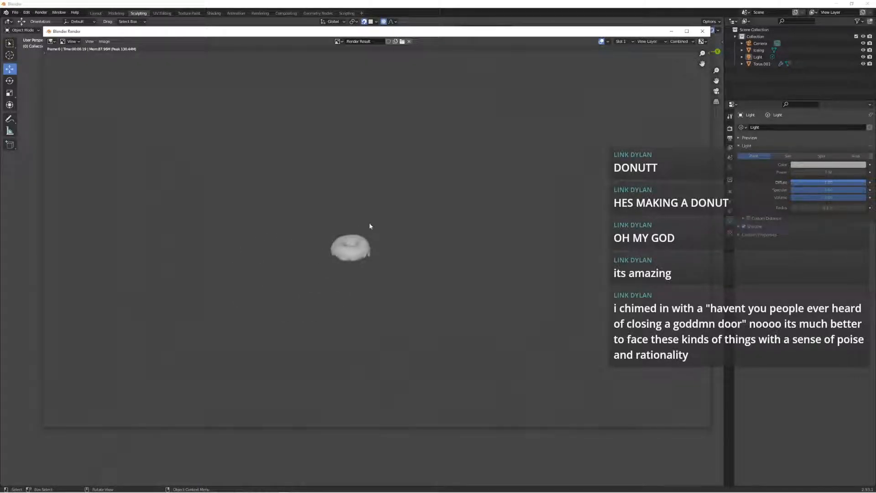
click(702, 31)
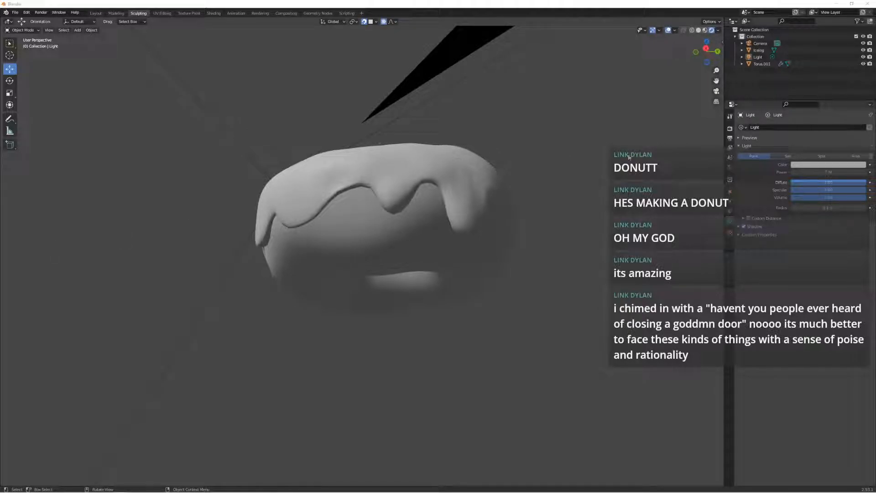
Look through the camera and move it forward with walk navigation until the donut fills the centre of the frame
click(717, 92)
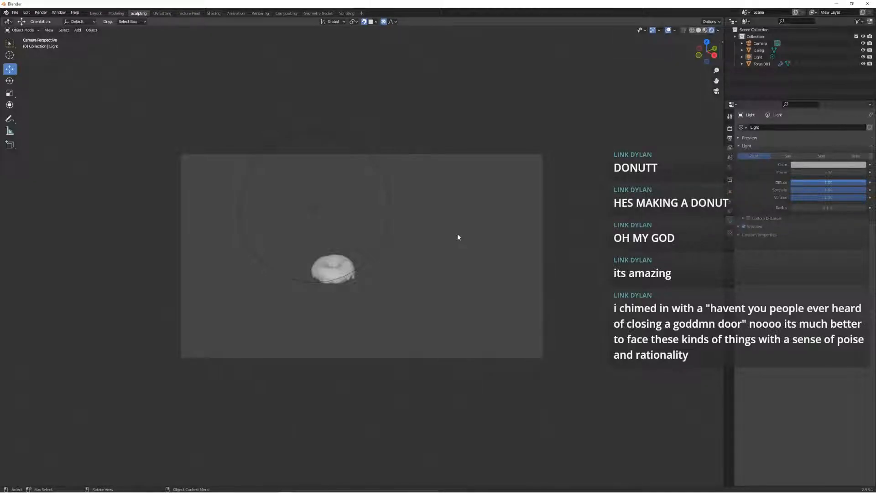
key(ctrl+grave)
key(shift+grave)
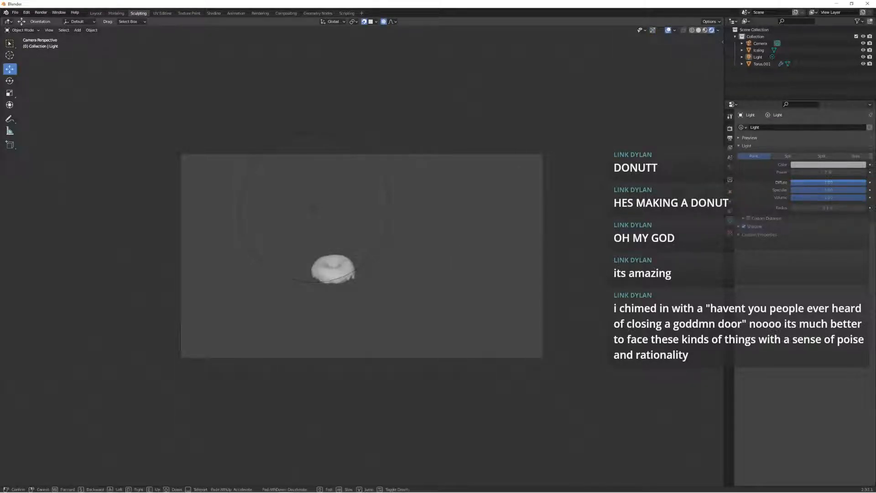
key(w)
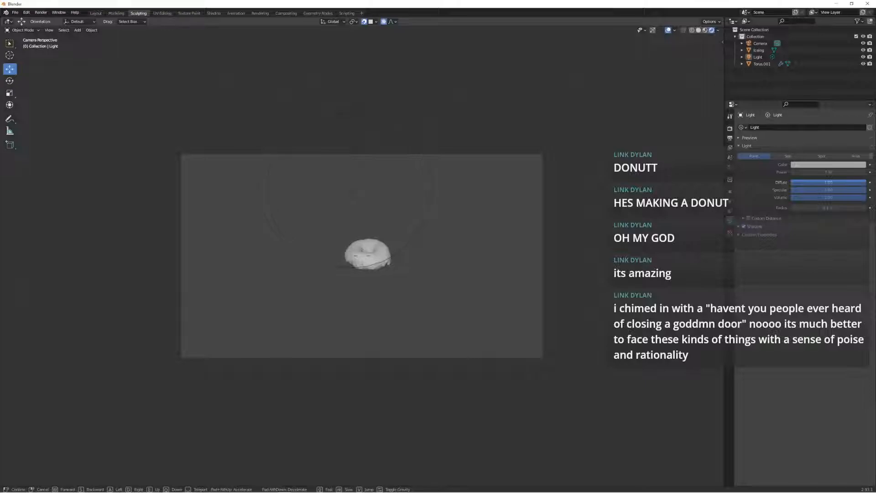
key(w)
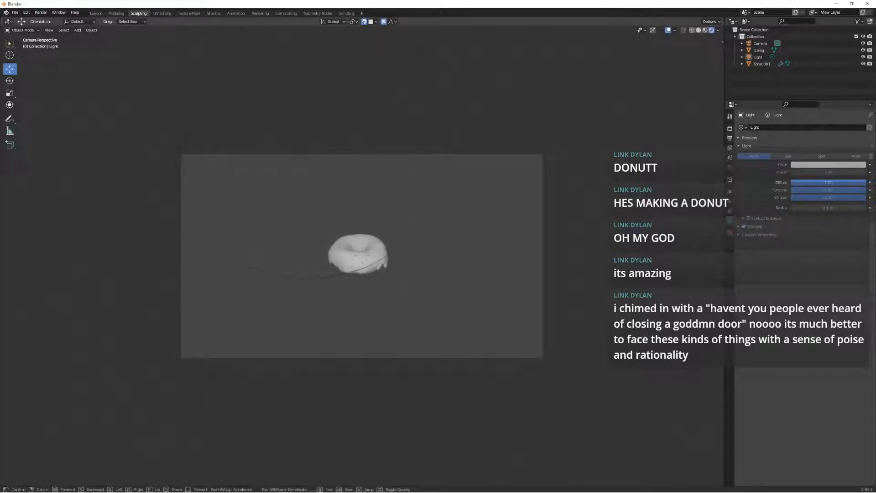
key(w)
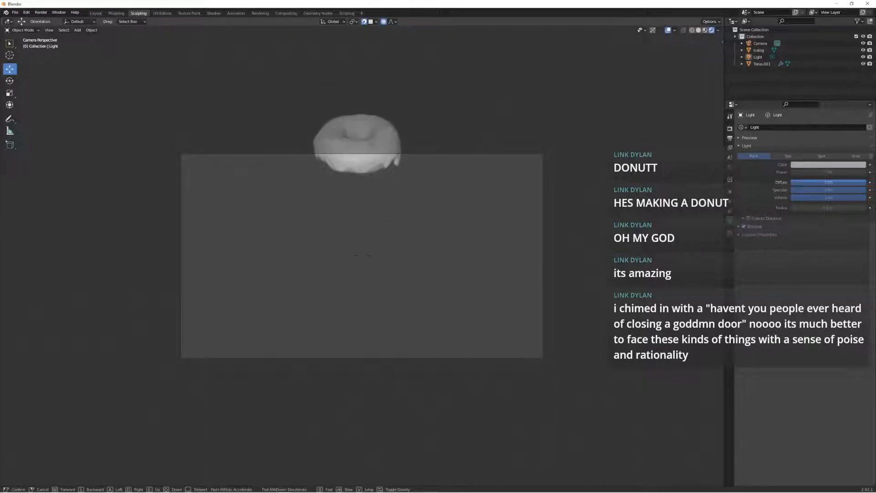
key(w)
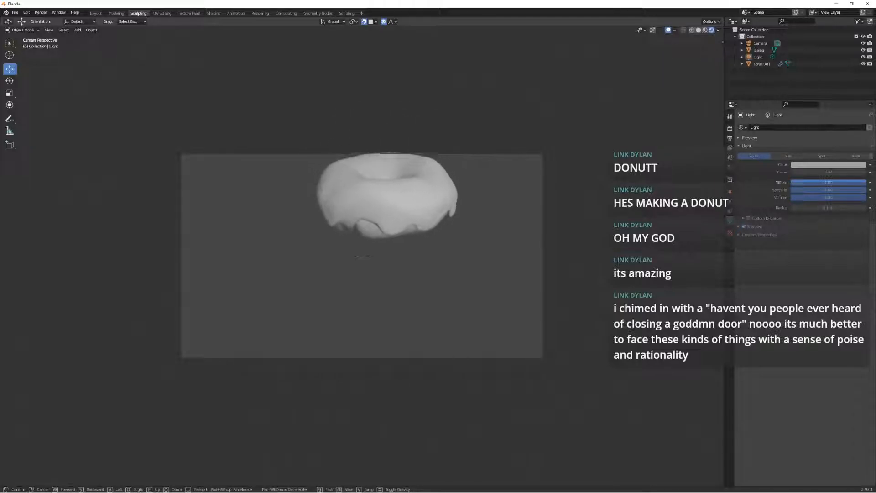
click(363, 259)
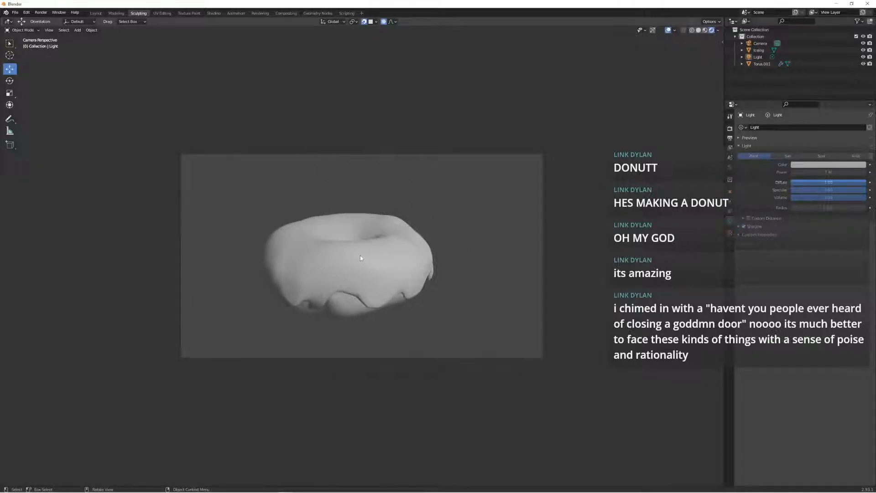
key(shift+grave)
click(363, 258)
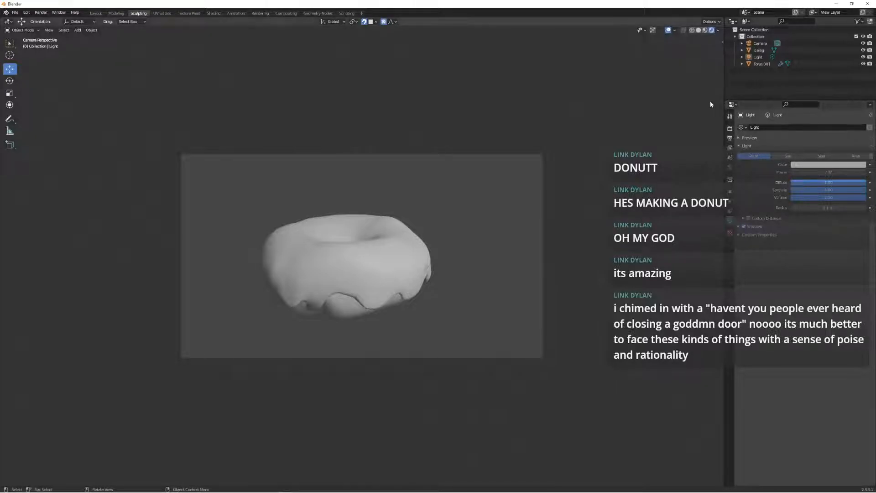
click(25, 30)
click(49, 30)
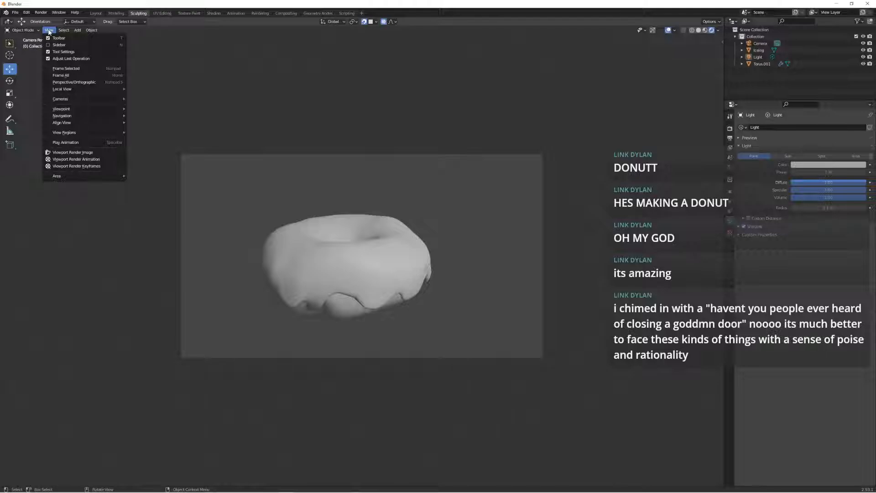
click(49, 31)
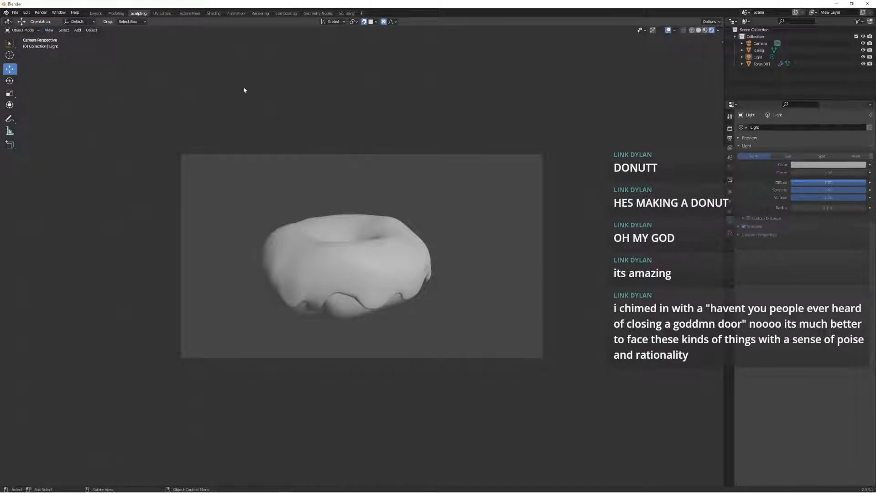
click(722, 42)
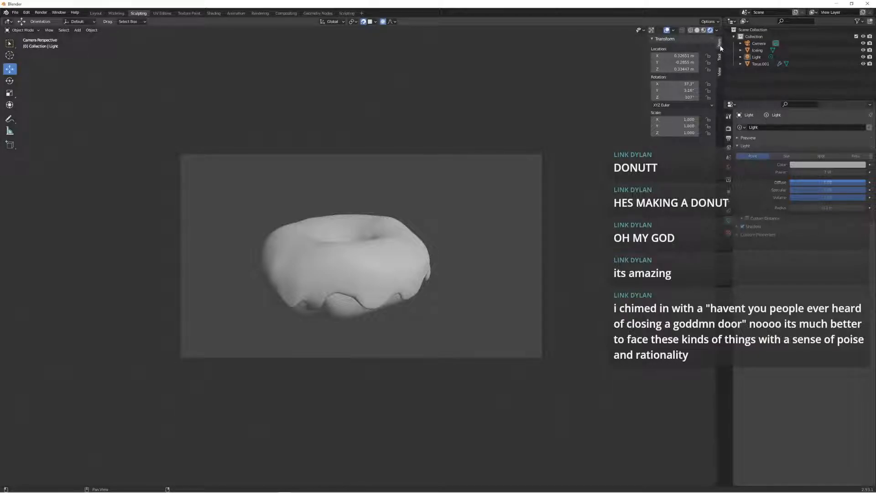
key(n)
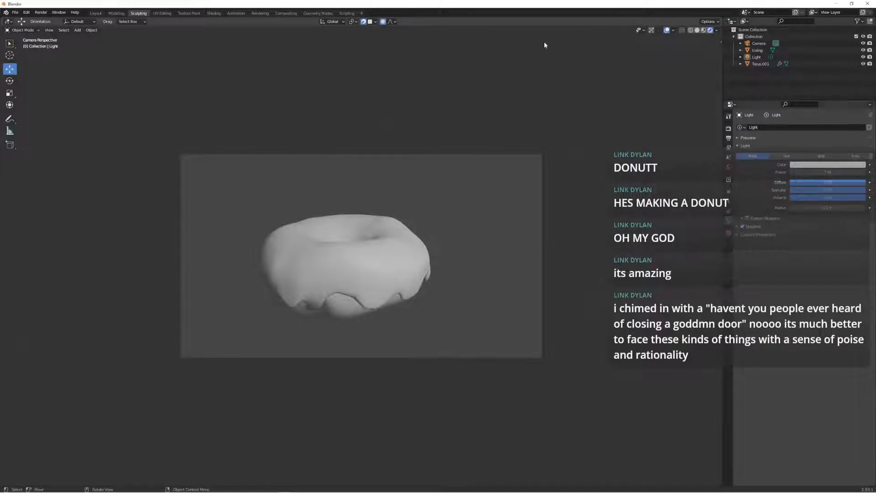
key(super)
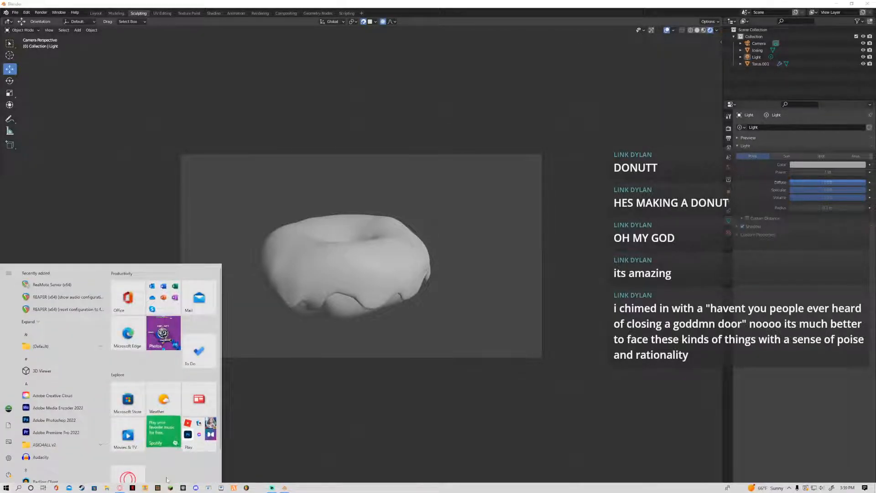
click(196, 487)
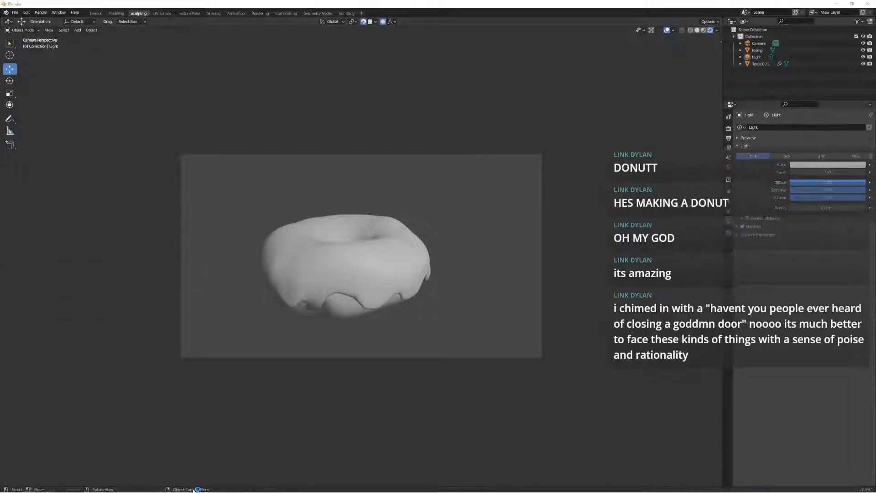
click(653, 49)
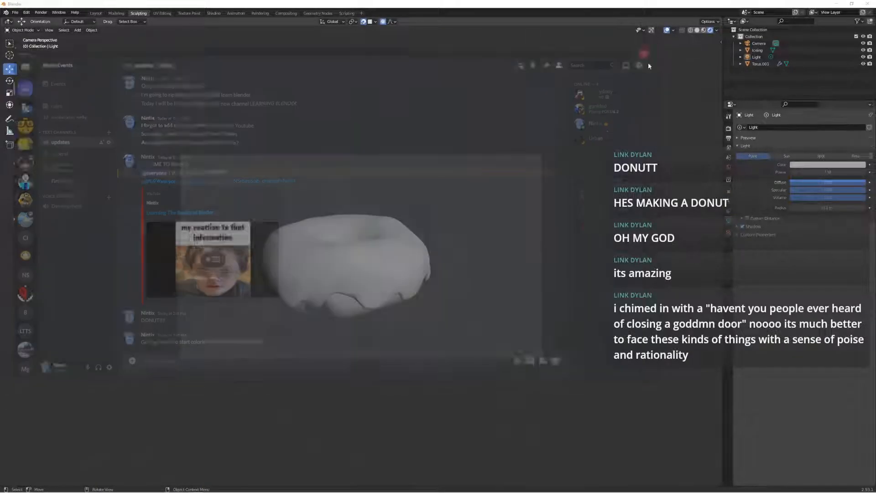
key(super)
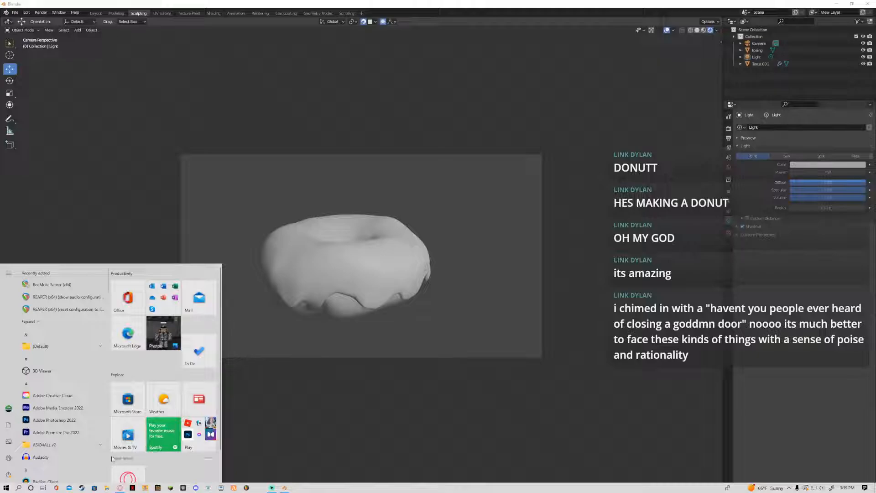
Switch to the web browser, search for "hotkey to go into camera blender", close the results, and return to Blender
click(120, 487)
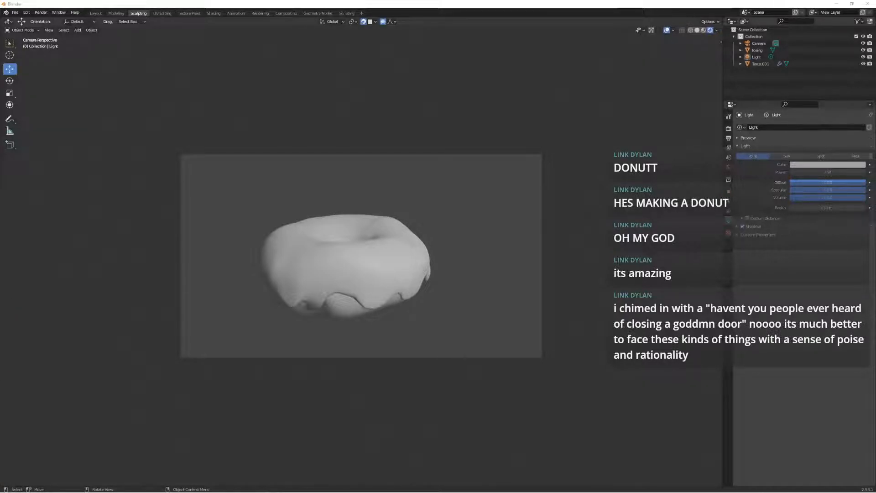
drag(0, 196, 476, 111)
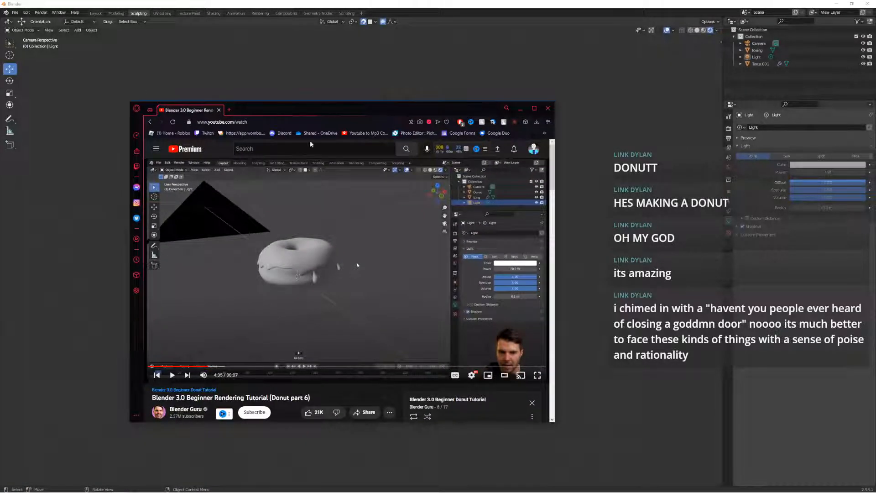
click(229, 109)
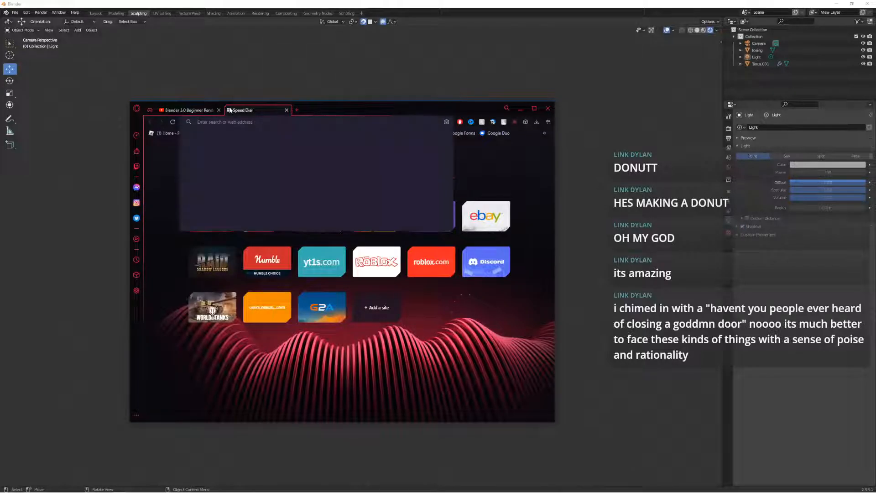
text(hotkey to go)
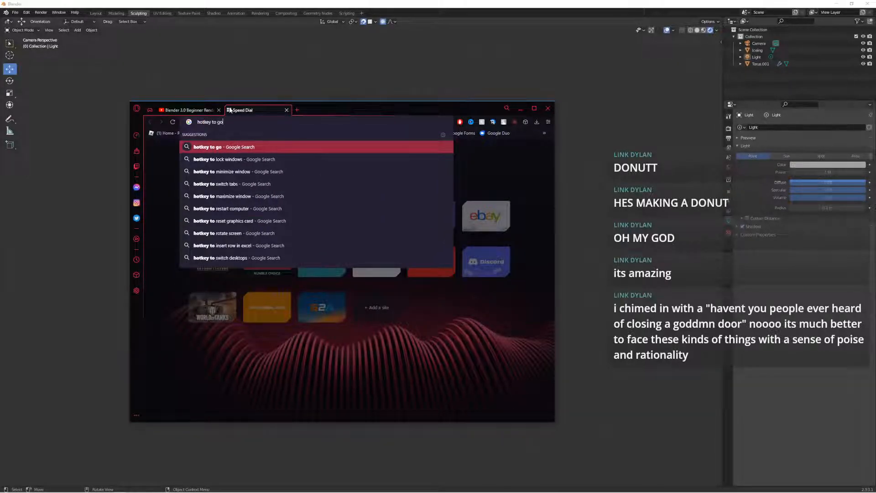
text( into camer)
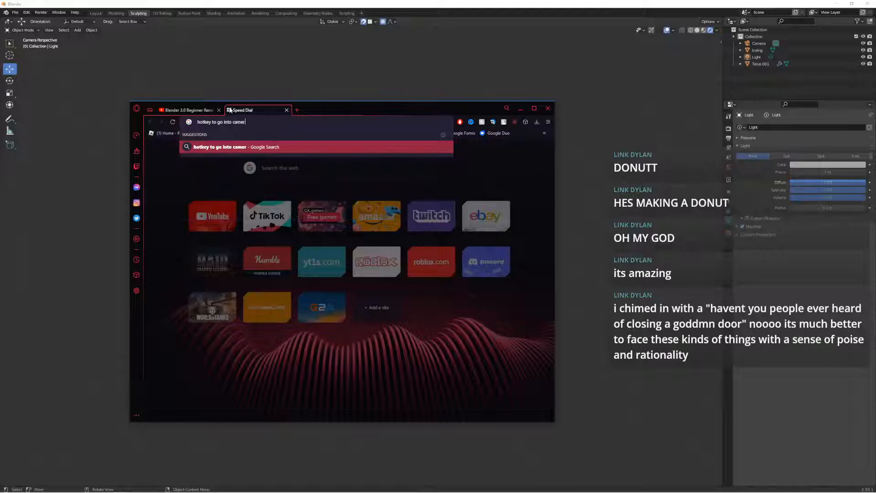
text(a blender)
key(Return)
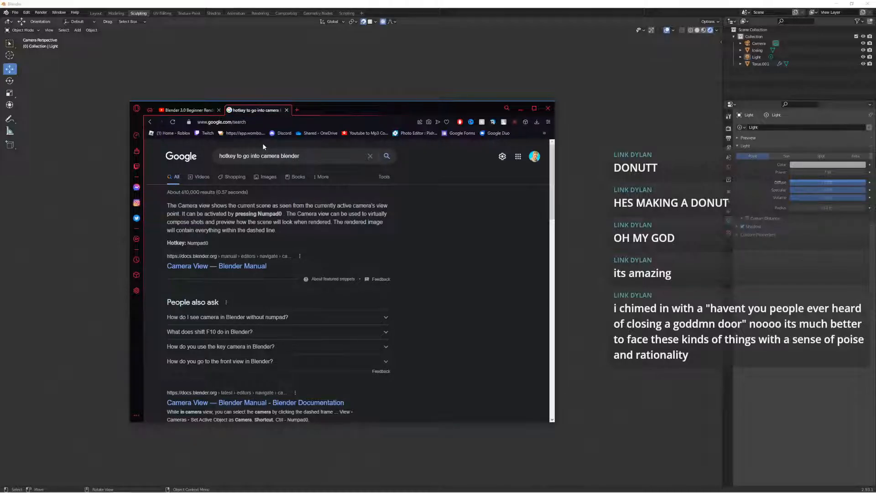
click(285, 110)
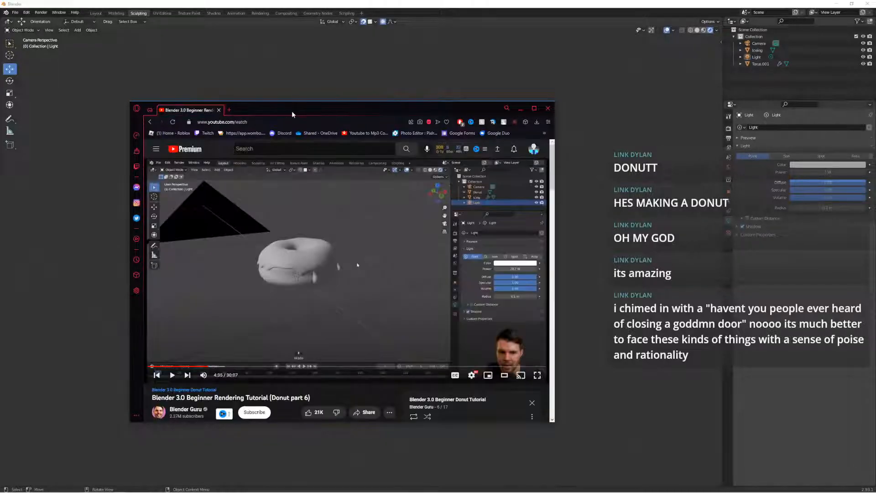
drag(391, 113, 358, 203)
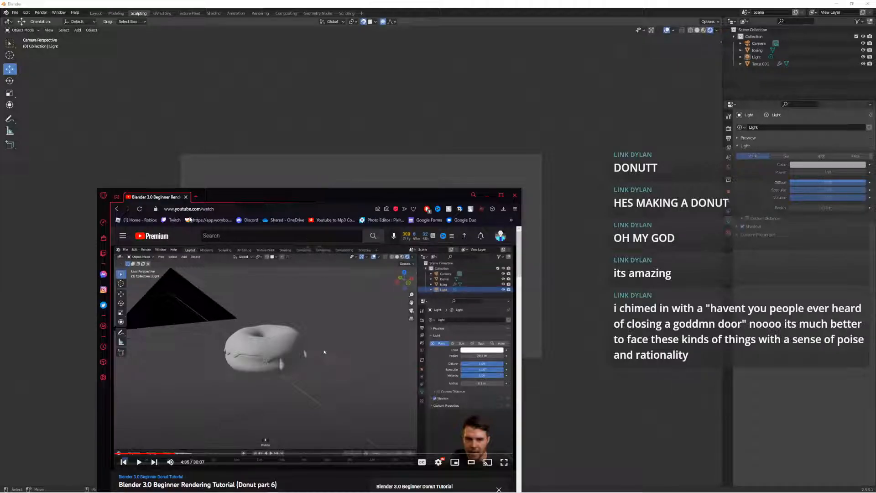
drag(210, 198, 0, 205)
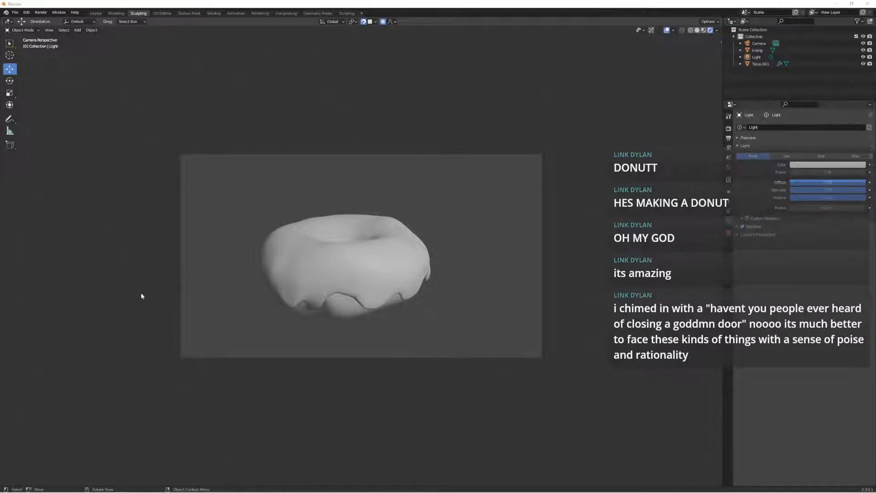
Toggle between the camera view and a free perspective view to compare the camera's framing with its placement around the donut
key(KP_0)
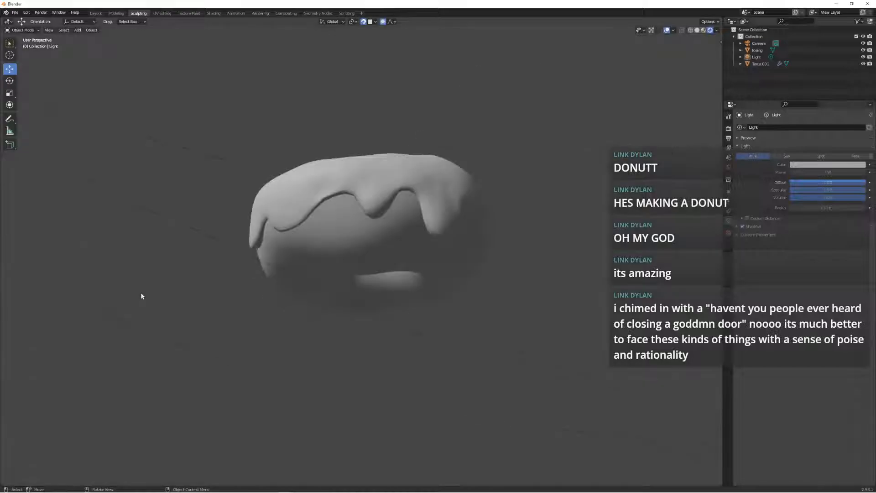
scroll(144, 287, down, 6)
middle_drag(144, 289, 199, 319)
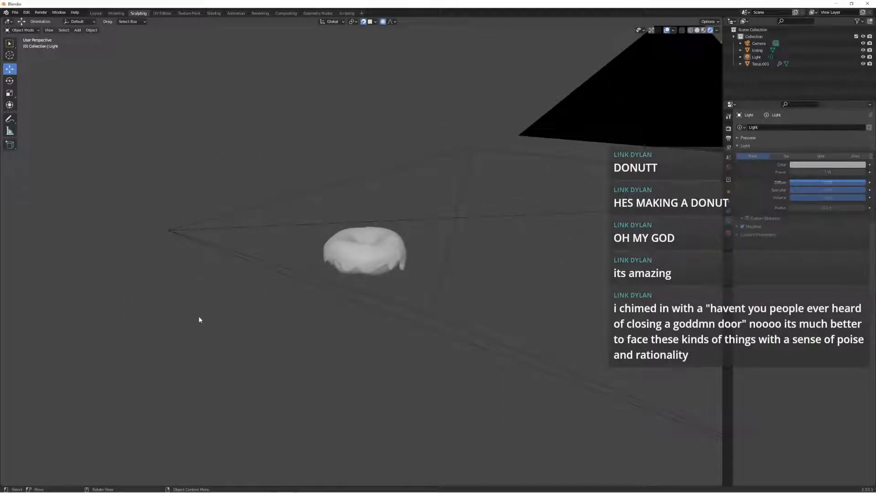
key(KP_0)
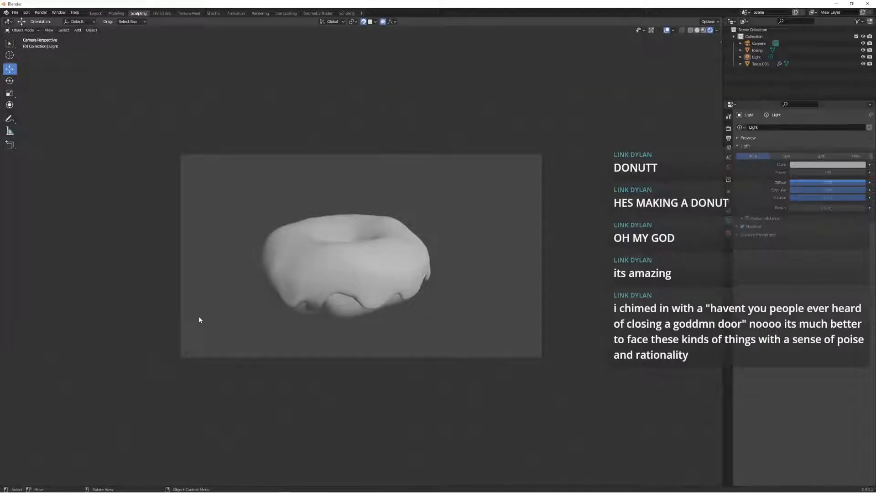
key(KP_0)
middle_drag(199, 320, 153, 292)
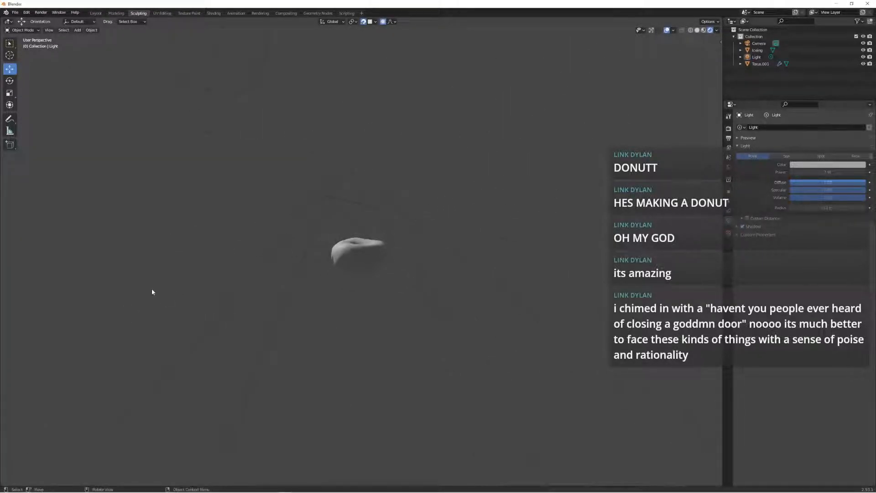
key(KP_0)
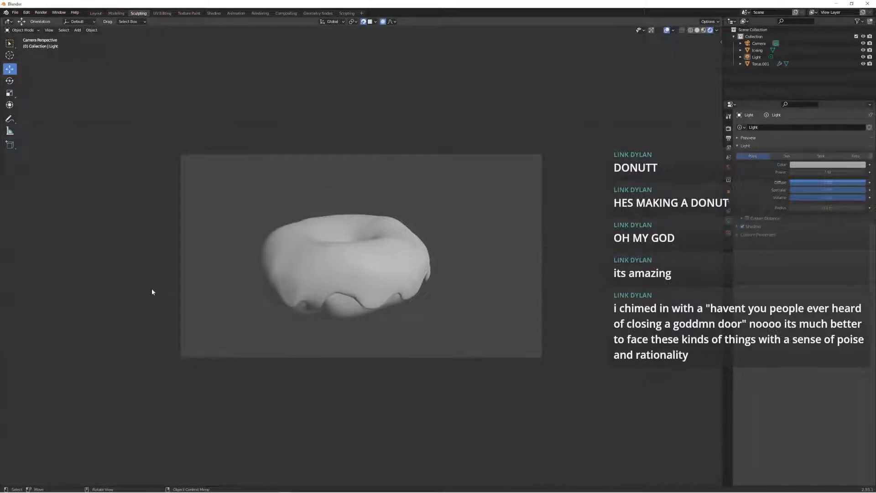
key(KP_0)
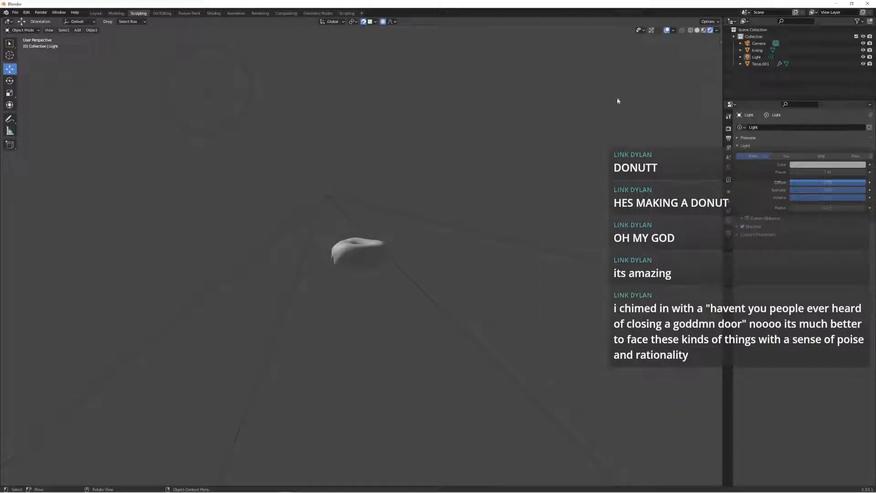
Compare the donut in material preview and solid shading, return to rendered shading, and check its lighting from several sides
click(704, 30)
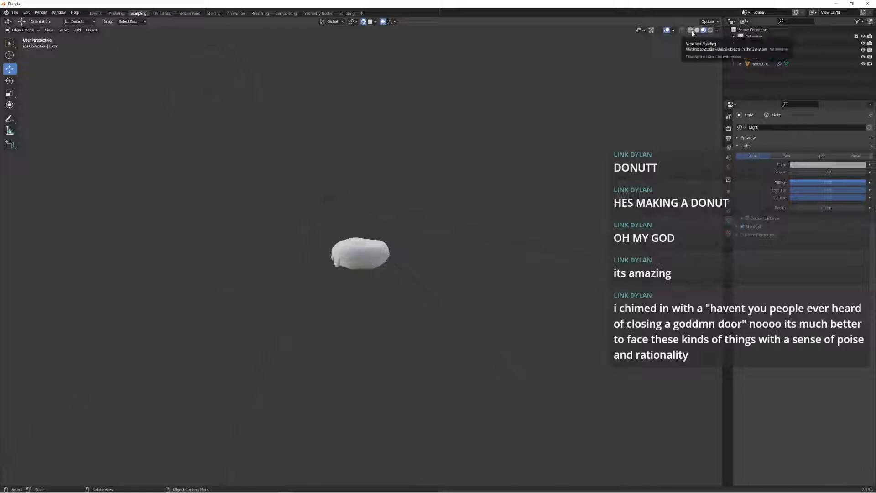
mouse_move(659, 92)
middle_down()
mouse_move(711, 102)
mouse_move(697, 75)
mouse_move(649, 58)
middle_up()
click(697, 30)
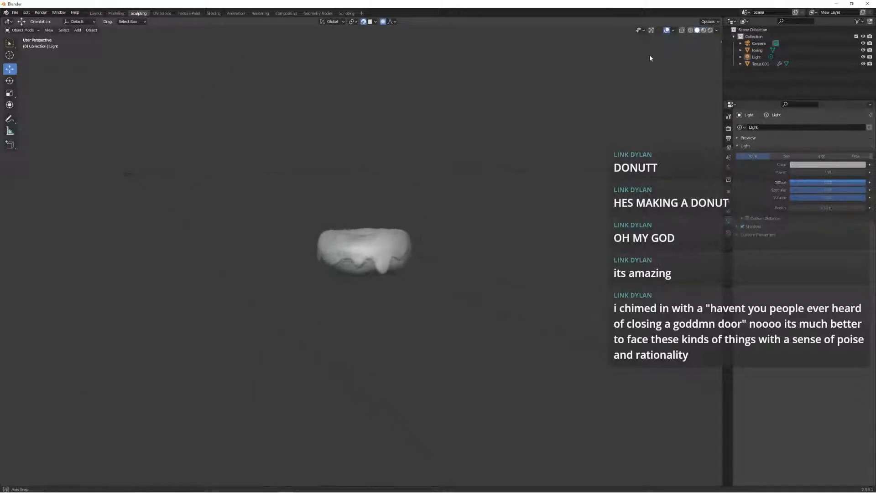
click(710, 30)
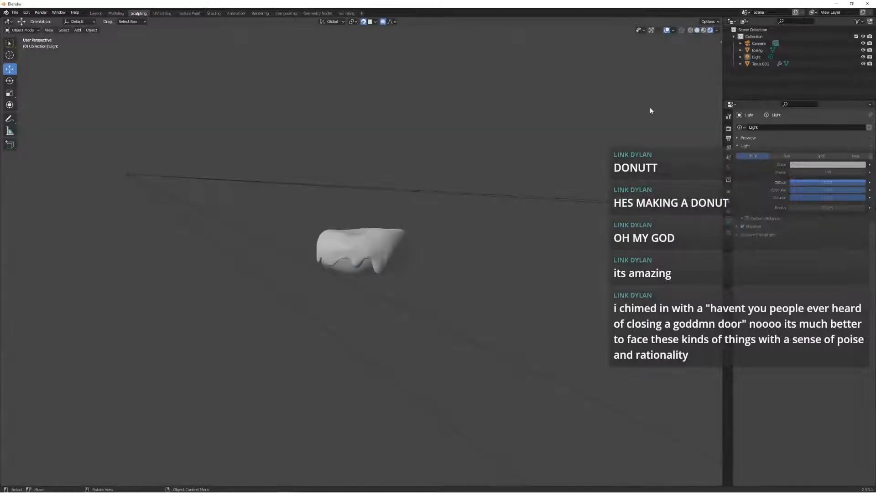
middle_drag(651, 110, 616, 122)
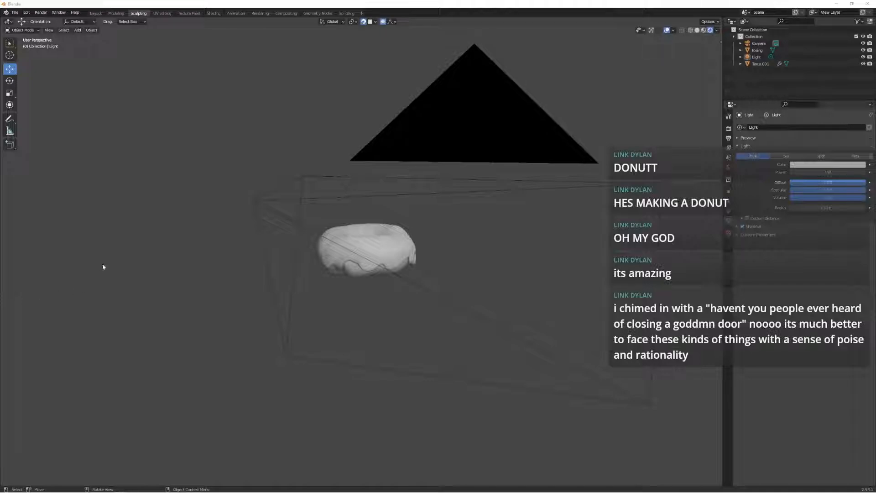
middle_drag(109, 262, 184, 267)
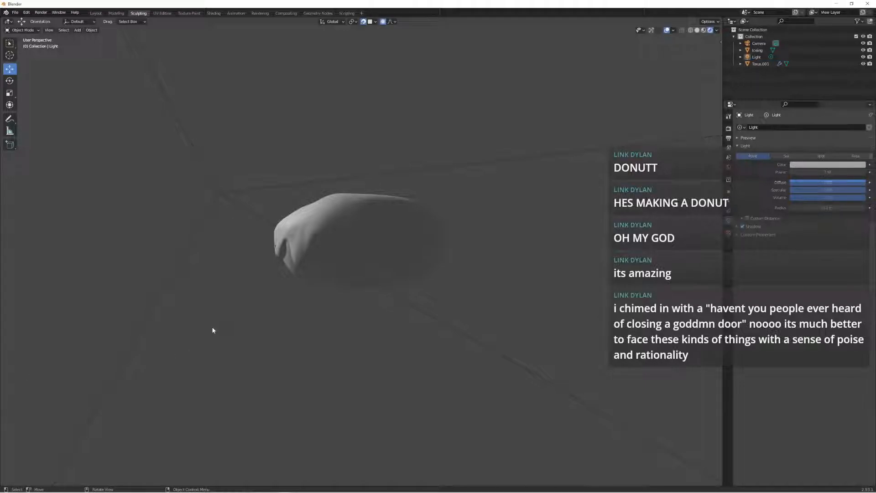
Select the camera, frame it in the viewport, and examine its position and field of view relative to the donut
click(767, 45)
key(KP_Decimal)
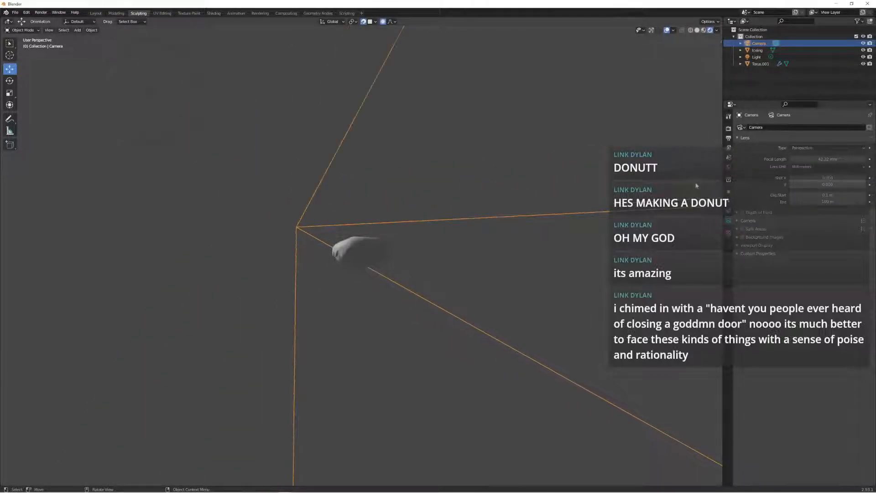
middle_drag(690, 186, 14, 196)
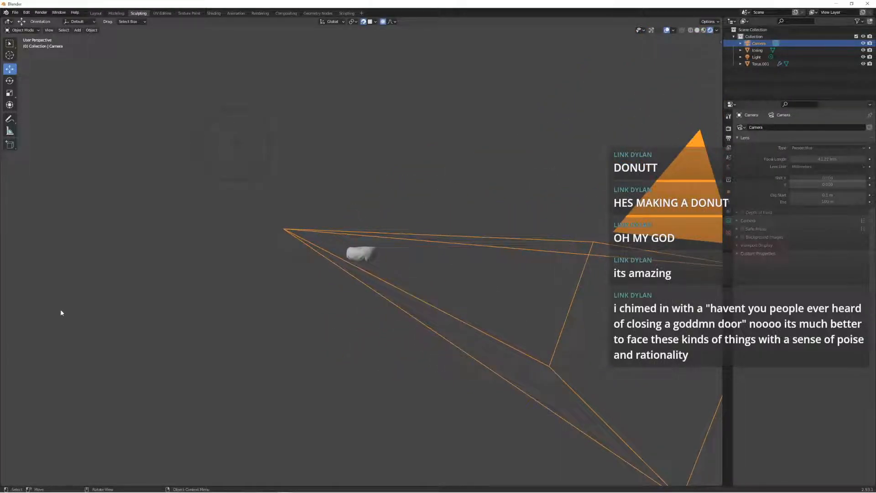
scroll(324, 225, up, 5)
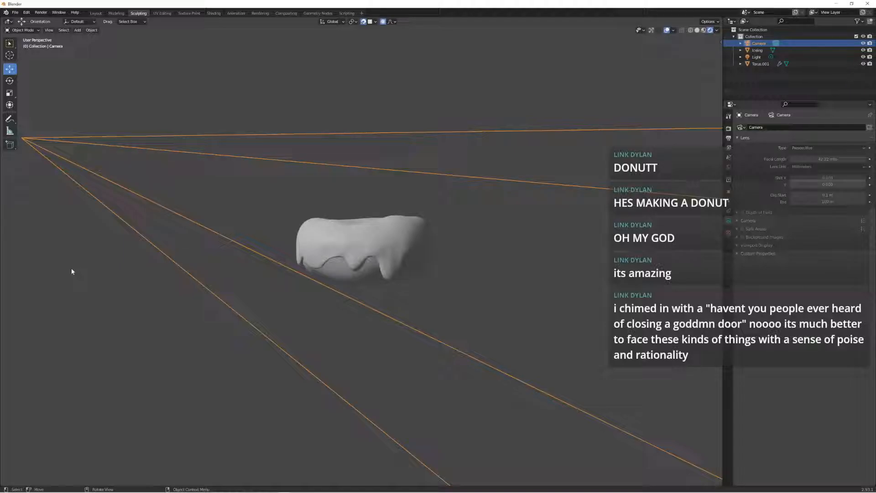
click(77, 30)
mouse_move(92, 39)
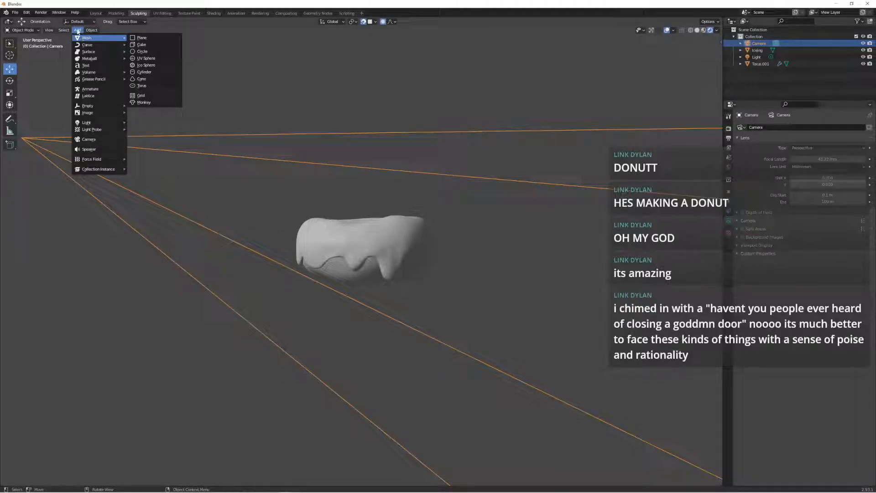
click(77, 31)
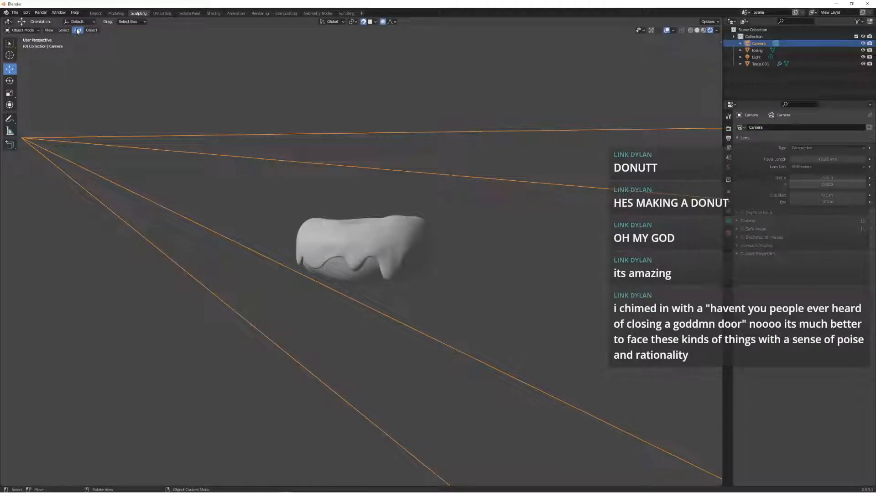